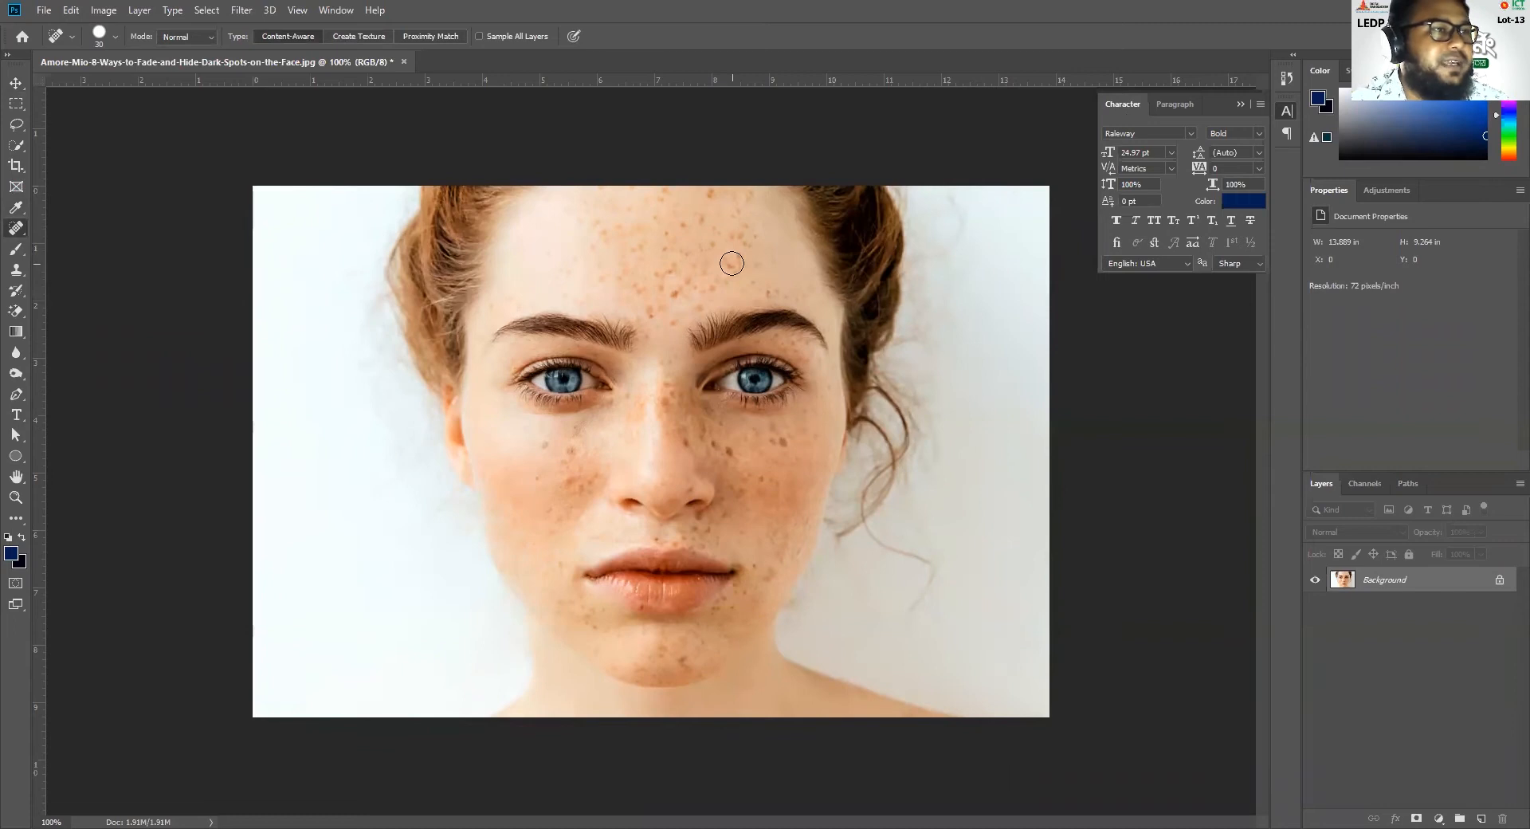
Remove freckles across the forehead and down toward the brow with the Spot Healing Brush
left_click(627, 255)
left_click(633, 273)
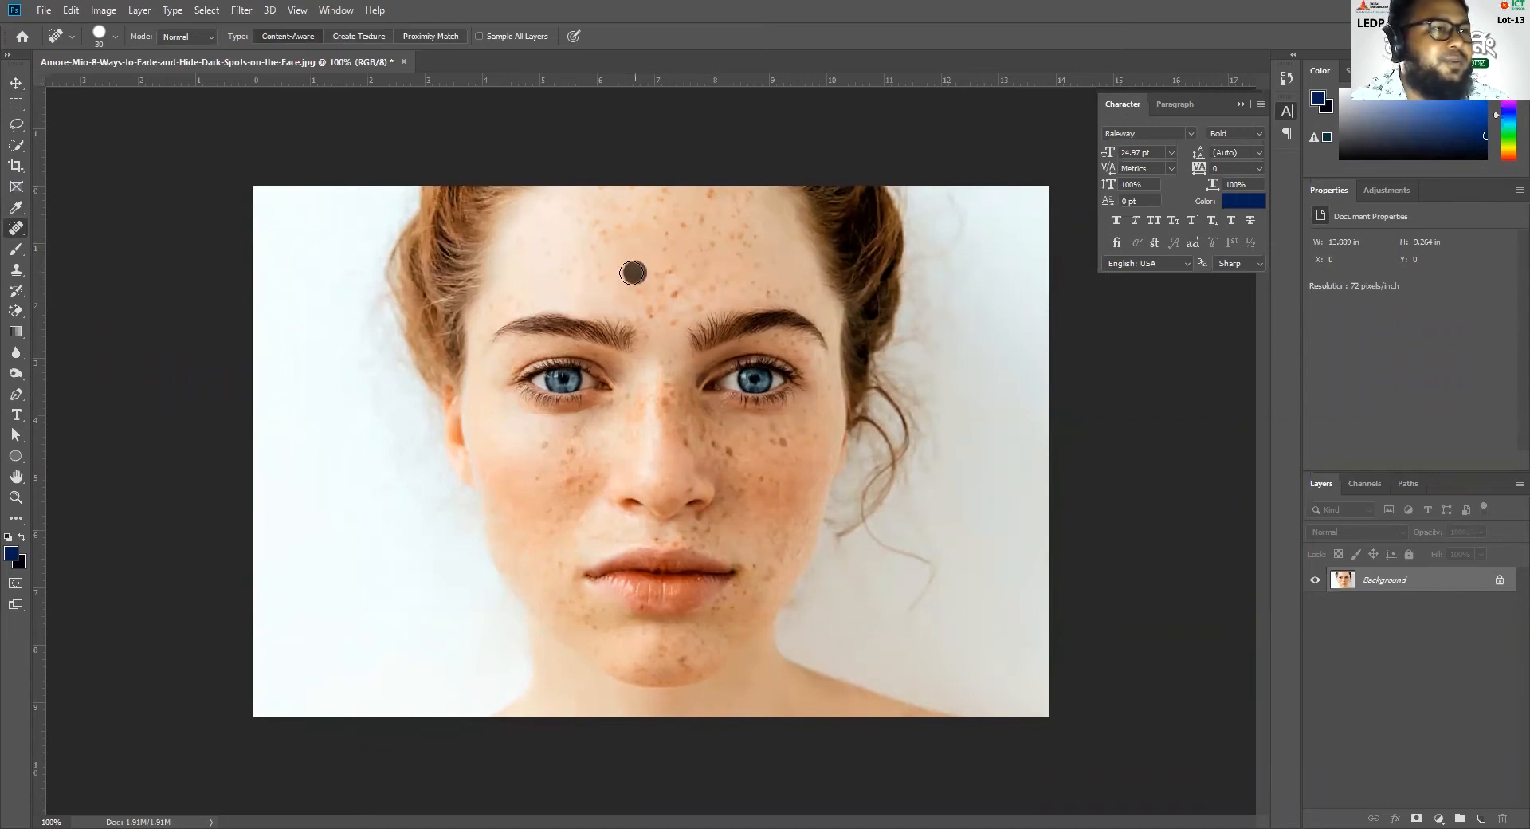
left_click(580, 286)
left_click(600, 280)
left_click(581, 286)
left_click(553, 293)
left_click(512, 310)
left_click(465, 328)
left_click(511, 264)
left_click(529, 248)
left_click(590, 230)
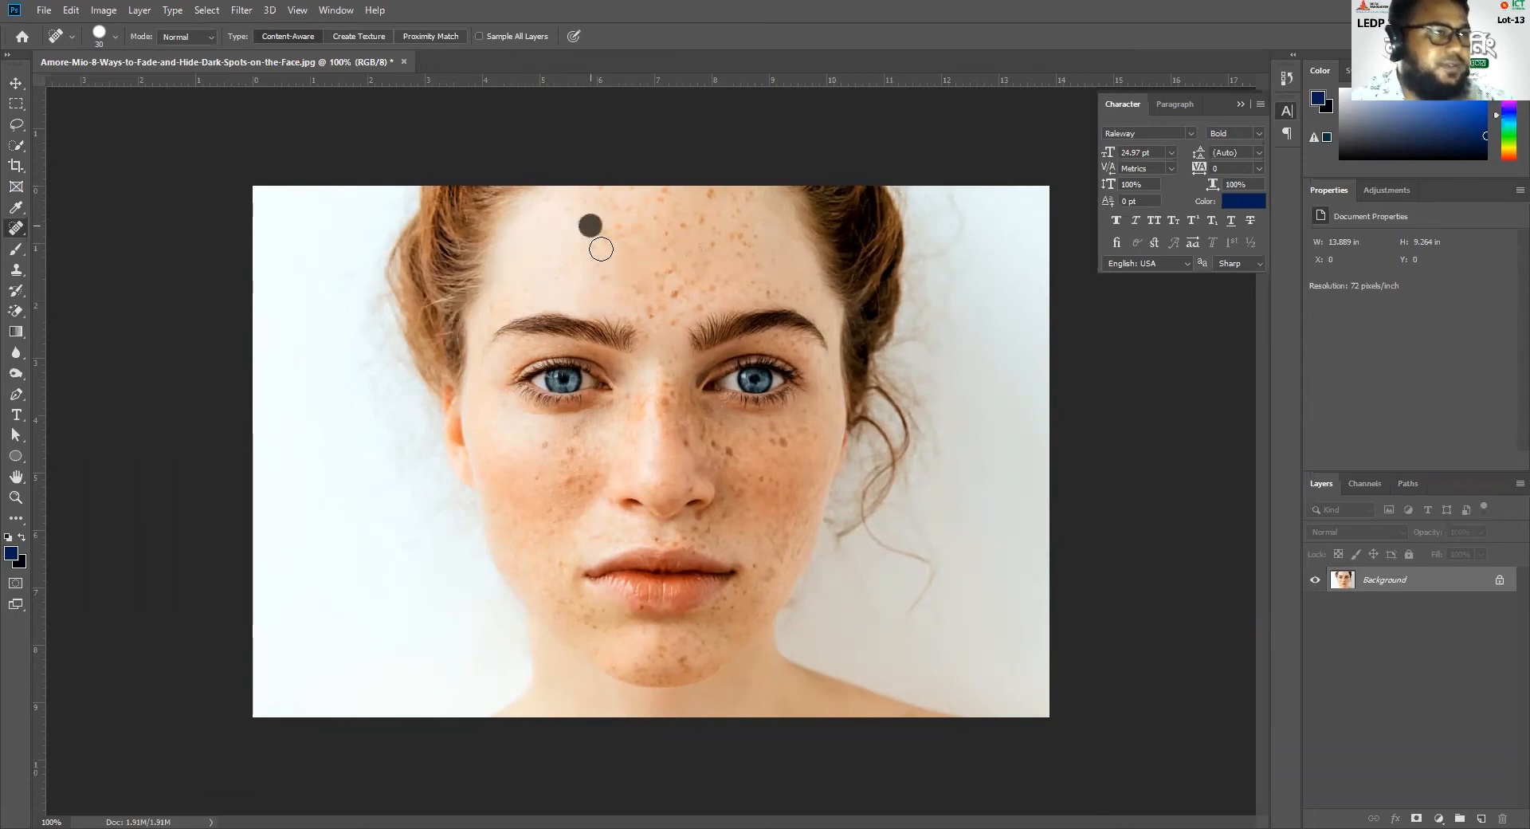
Try to patch an oval freckled area of the forehead with skin from elsewhere on the face, and deselect it
right_click(14, 229)
left_click(83, 262)
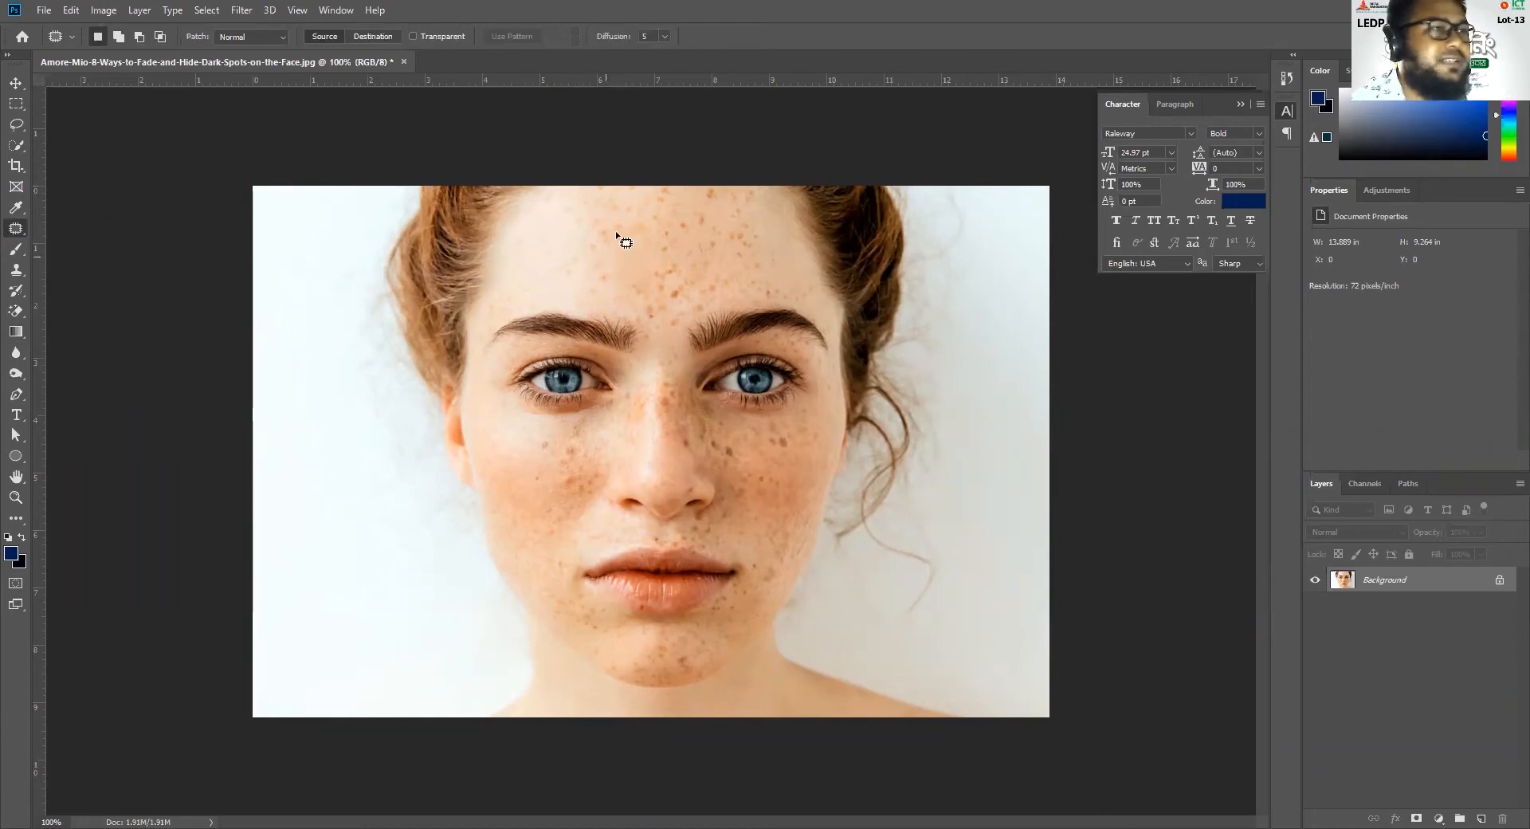
mouse_move(729, 208)
left_mouse_down()
mouse_move(640, 220)
mouse_move(668, 279)
left_mouse_up()
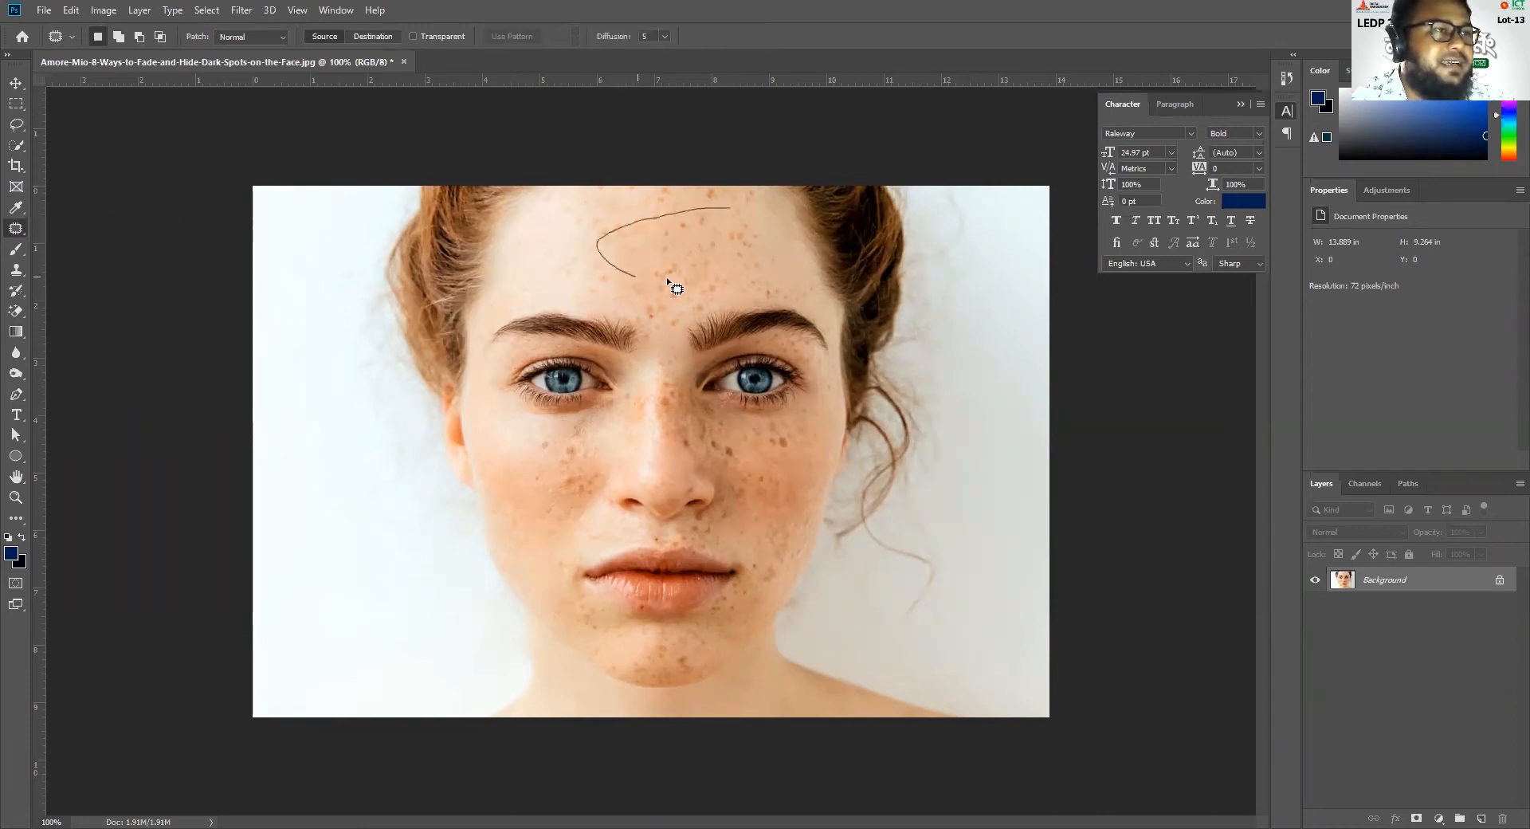
mouse_move(734, 222)
left_mouse_down()
mouse_move(723, 213)
mouse_move(567, 486)
mouse_move(534, 468)
mouse_move(558, 463)
left_mouse_up()
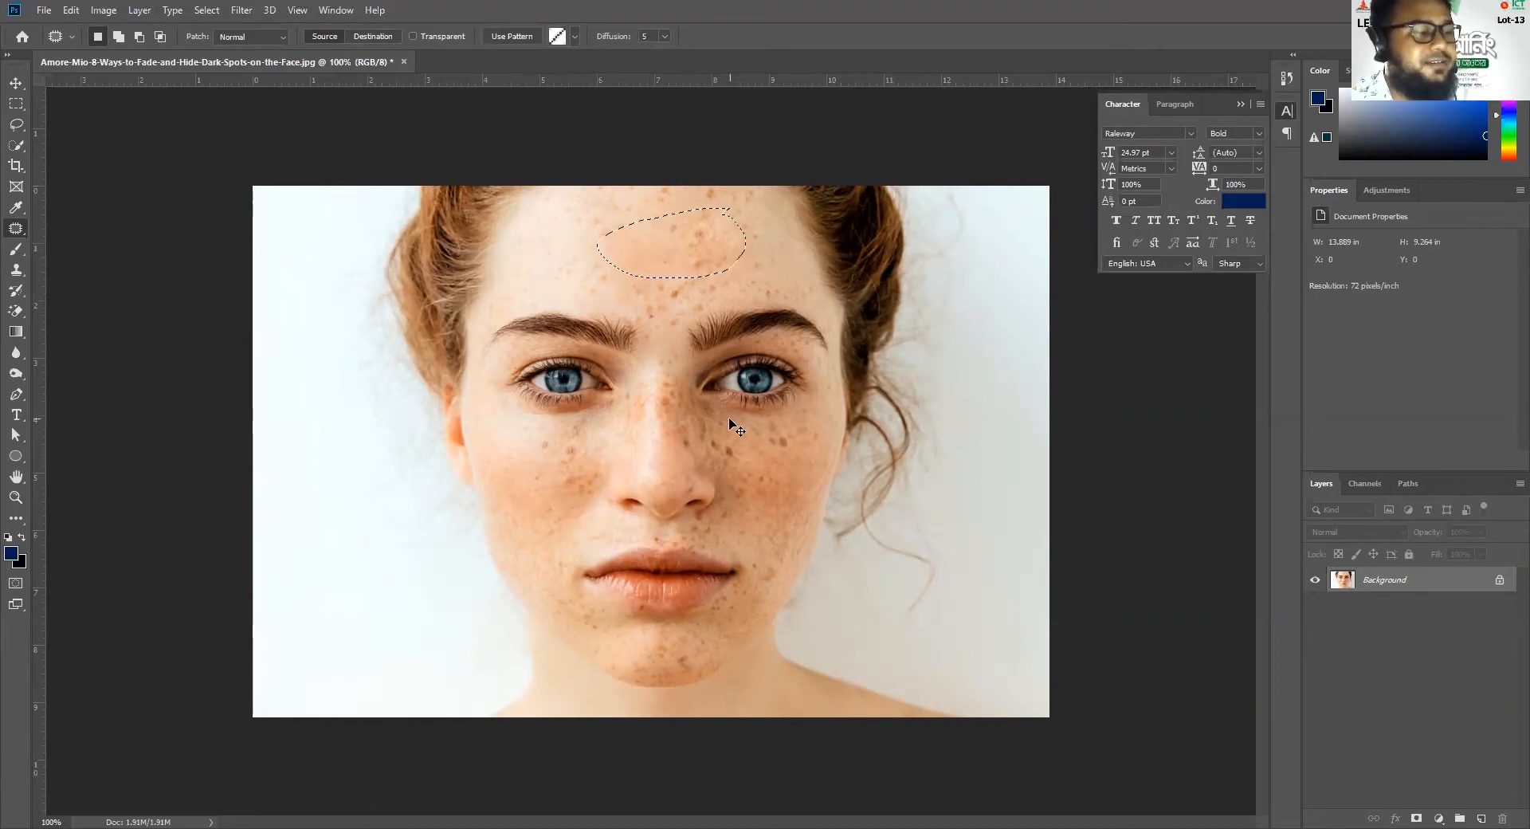
key("ctrl+z")
key("ctrl+d")
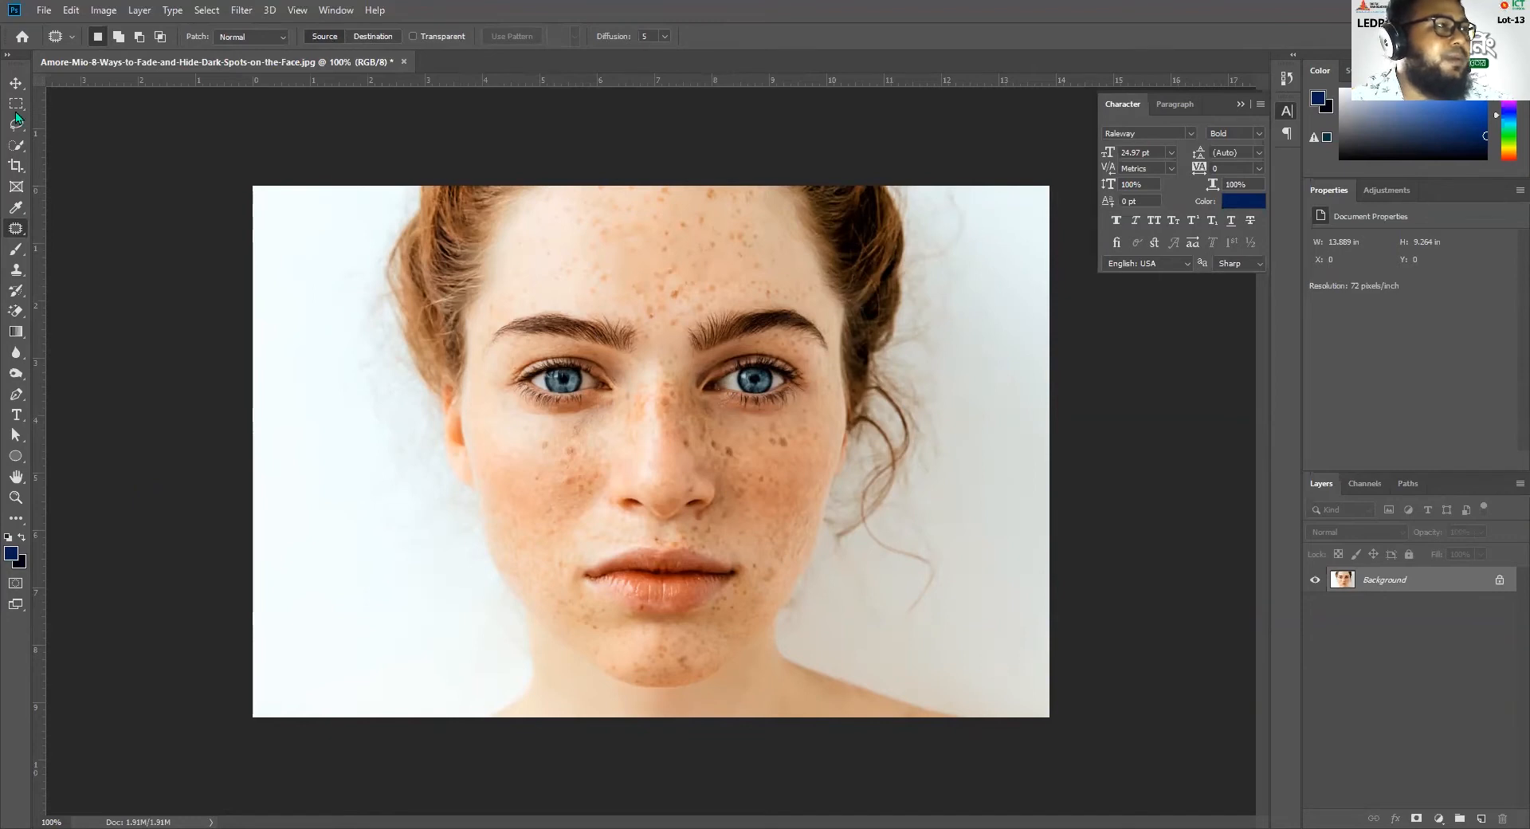
Select only the face with the Quick Selection Tool, subtracting the neck, shoulders, hair and loose curl from the selection
left_click(16, 82)
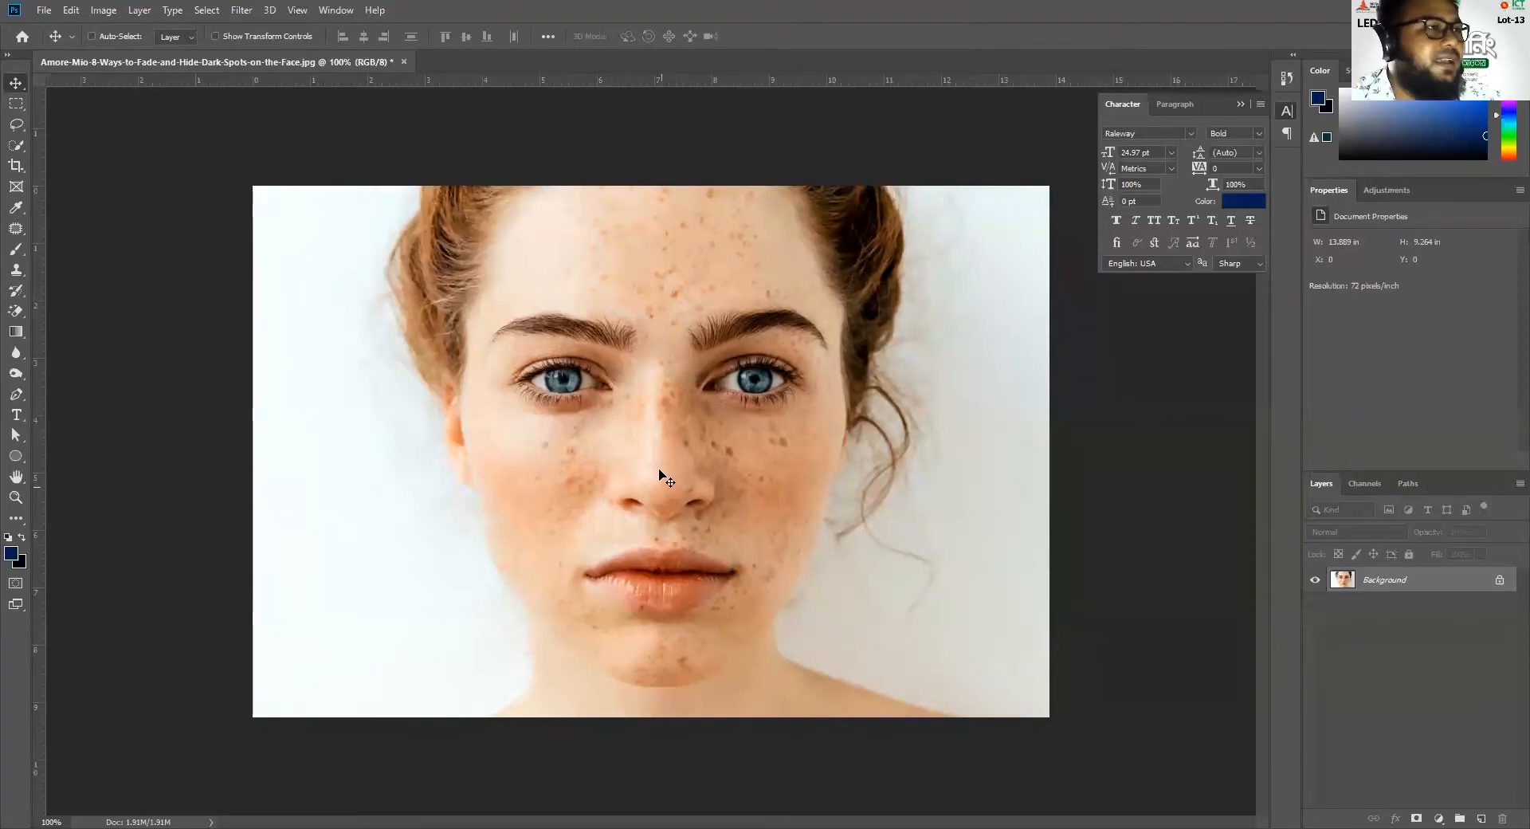
left_click(16, 145)
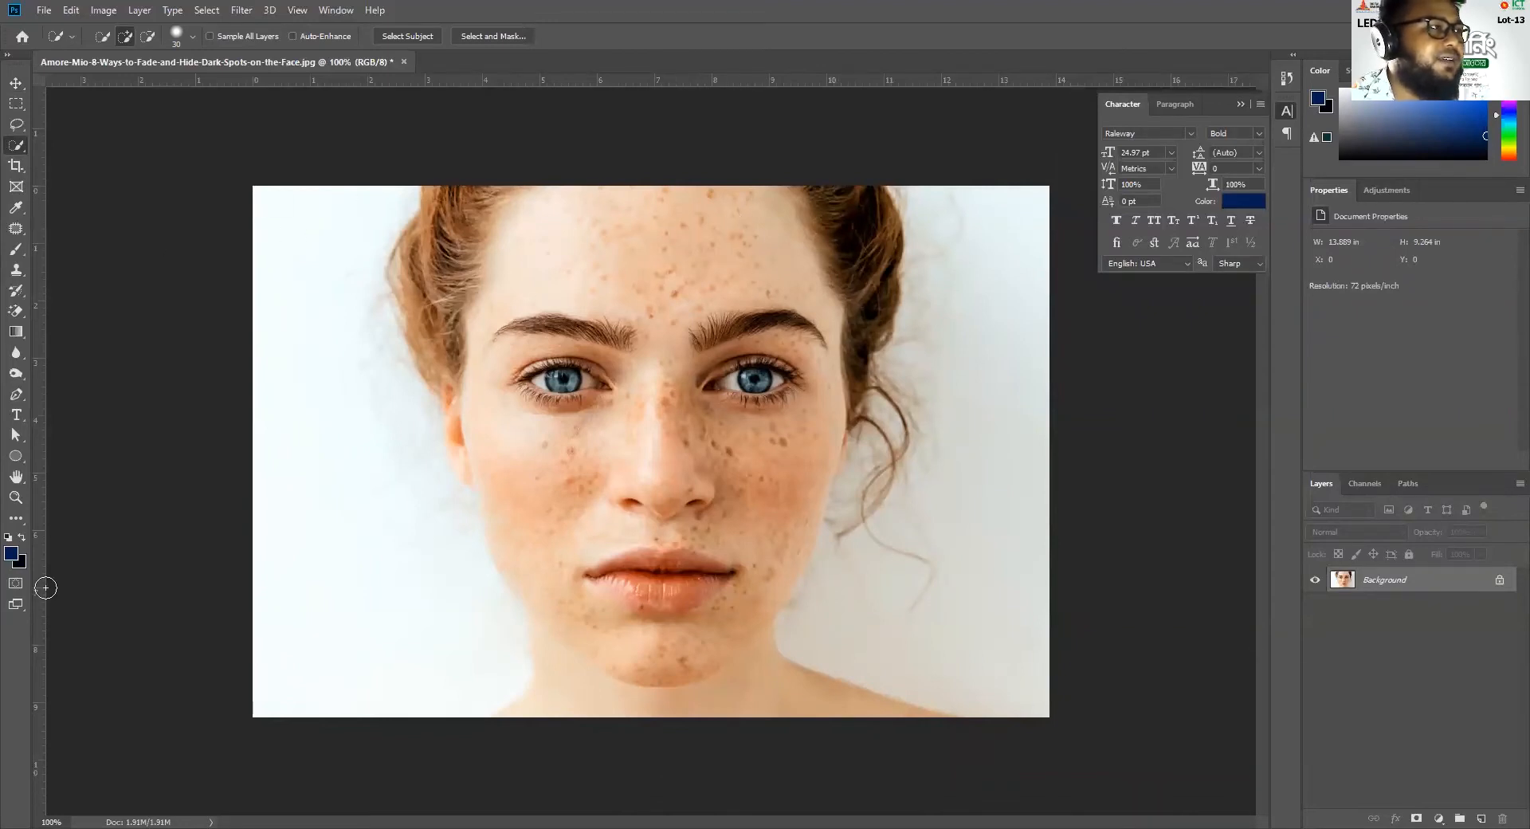
right_click(16, 145)
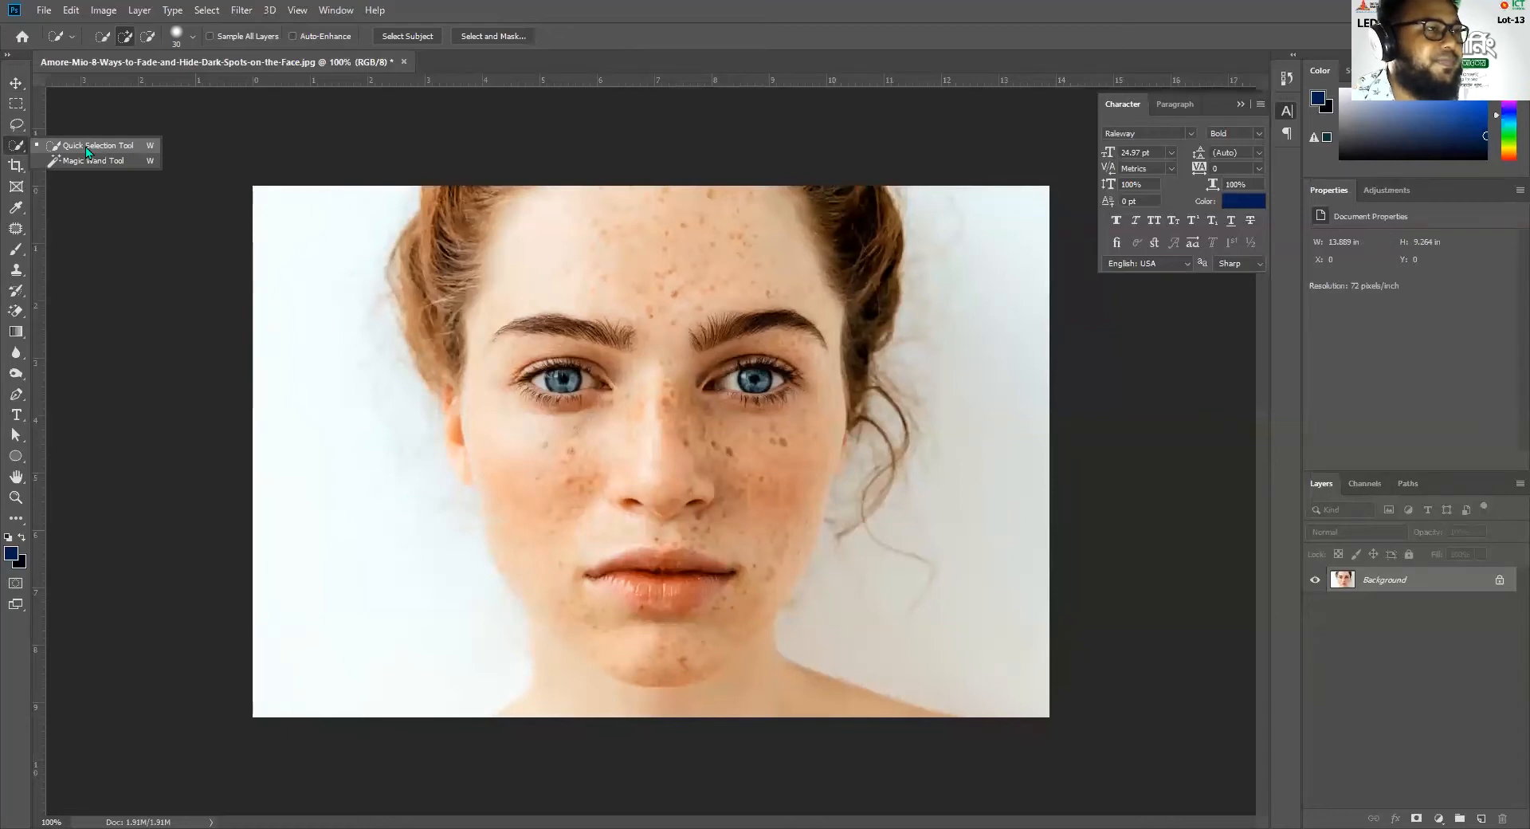
left_click(87, 147)
mouse_move(632, 290)
left_mouse_down()
mouse_move(680, 191)
mouse_move(685, 222)
mouse_move(526, 293)
mouse_move(529, 455)
mouse_move(552, 524)
mouse_move(702, 546)
mouse_move(704, 486)
mouse_move(758, 441)
mouse_move(792, 378)
mouse_move(793, 551)
mouse_move(751, 598)
left_mouse_up()
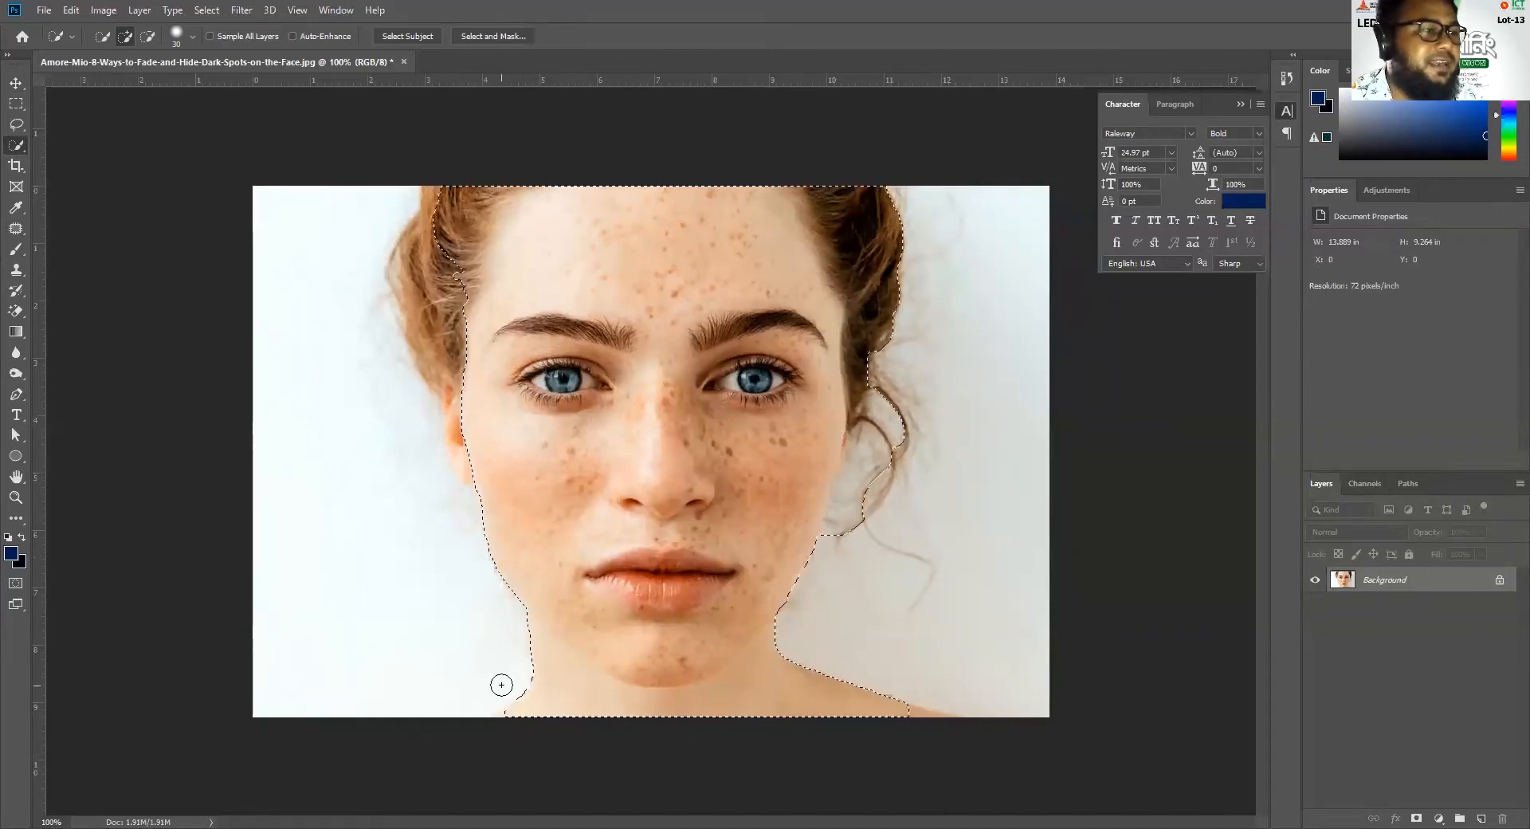
key("alt")
mouse_move(498, 707)
left_mouse_down()
mouse_move(529, 648)
mouse_move(554, 665)
mouse_move(535, 646)
mouse_move(581, 714)
mouse_move(676, 731)
mouse_move(718, 716)
mouse_move(668, 707)
mouse_move(709, 705)
mouse_move(781, 648)
mouse_move(851, 537)
mouse_move(853, 472)
left_mouse_up()
left_click_drag(833, 531, 887, 430)
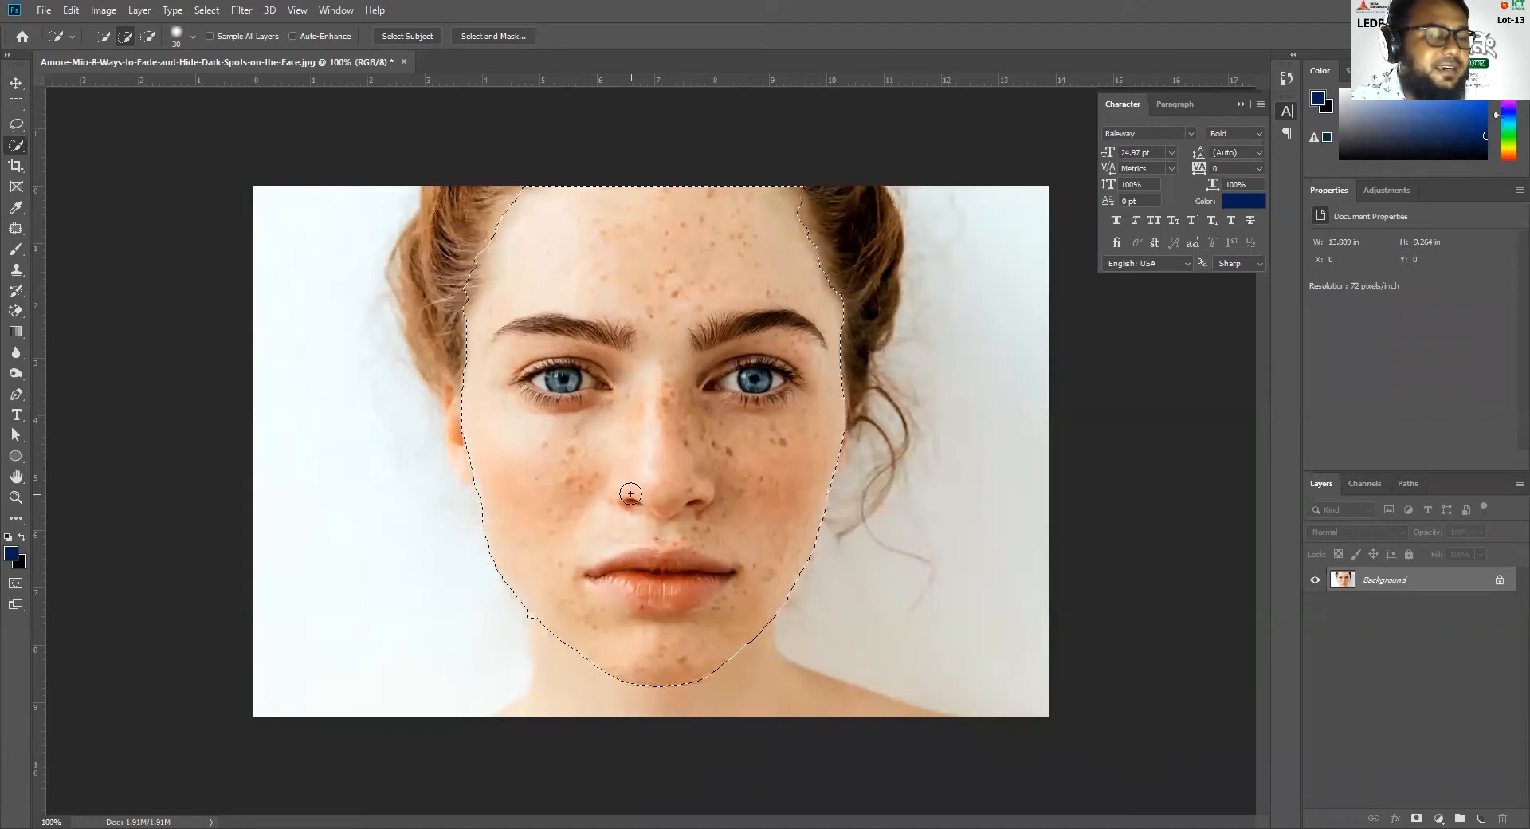
Copy the selected face onto a new layer and check the cutout by toggling the visibility of both layers
key("ctrl+j")
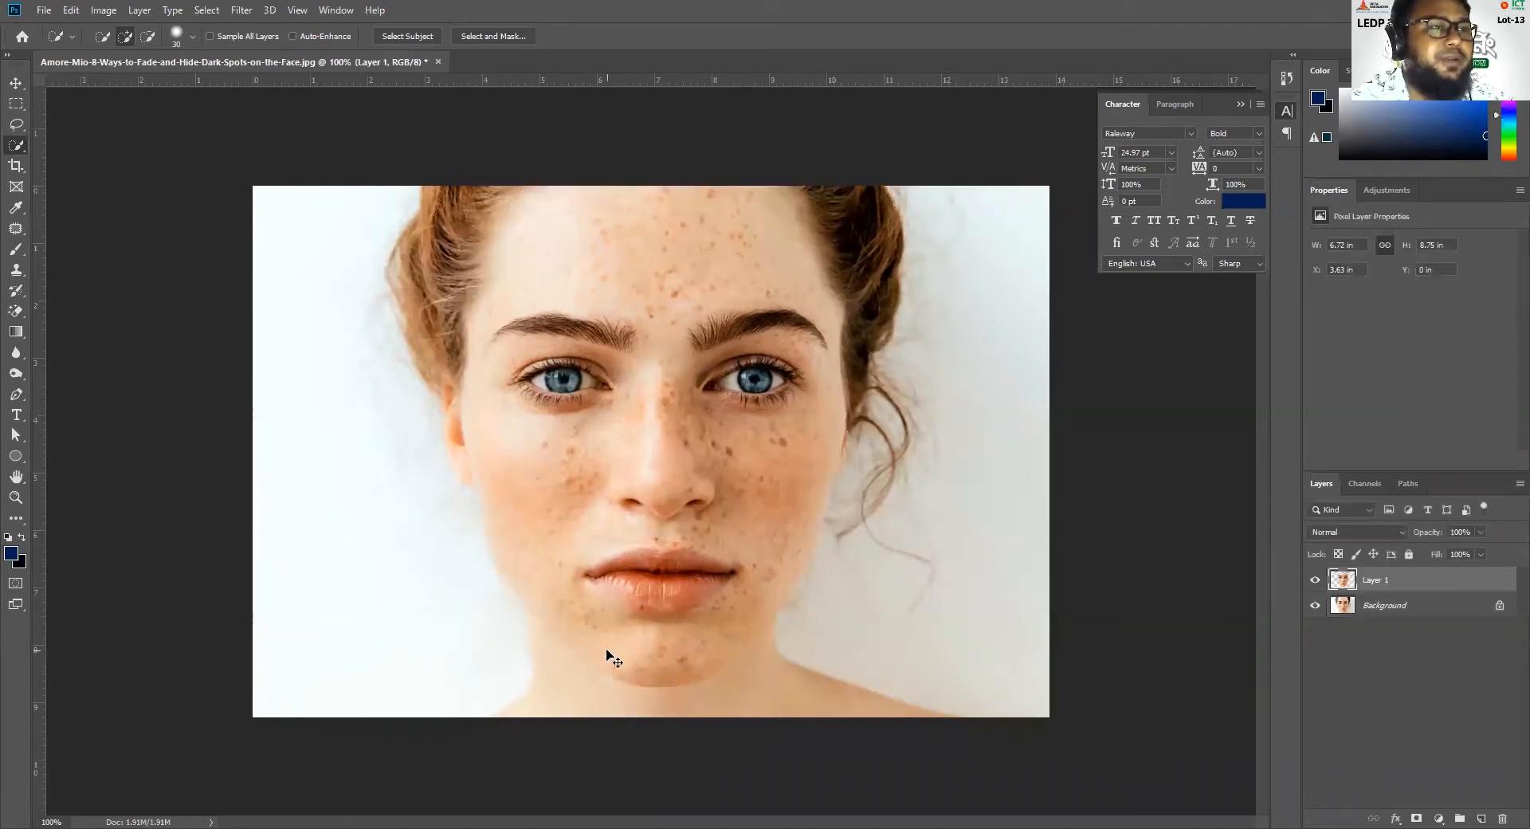
left_click(1315, 605)
left_click(1313, 580)
left_click(1314, 605)
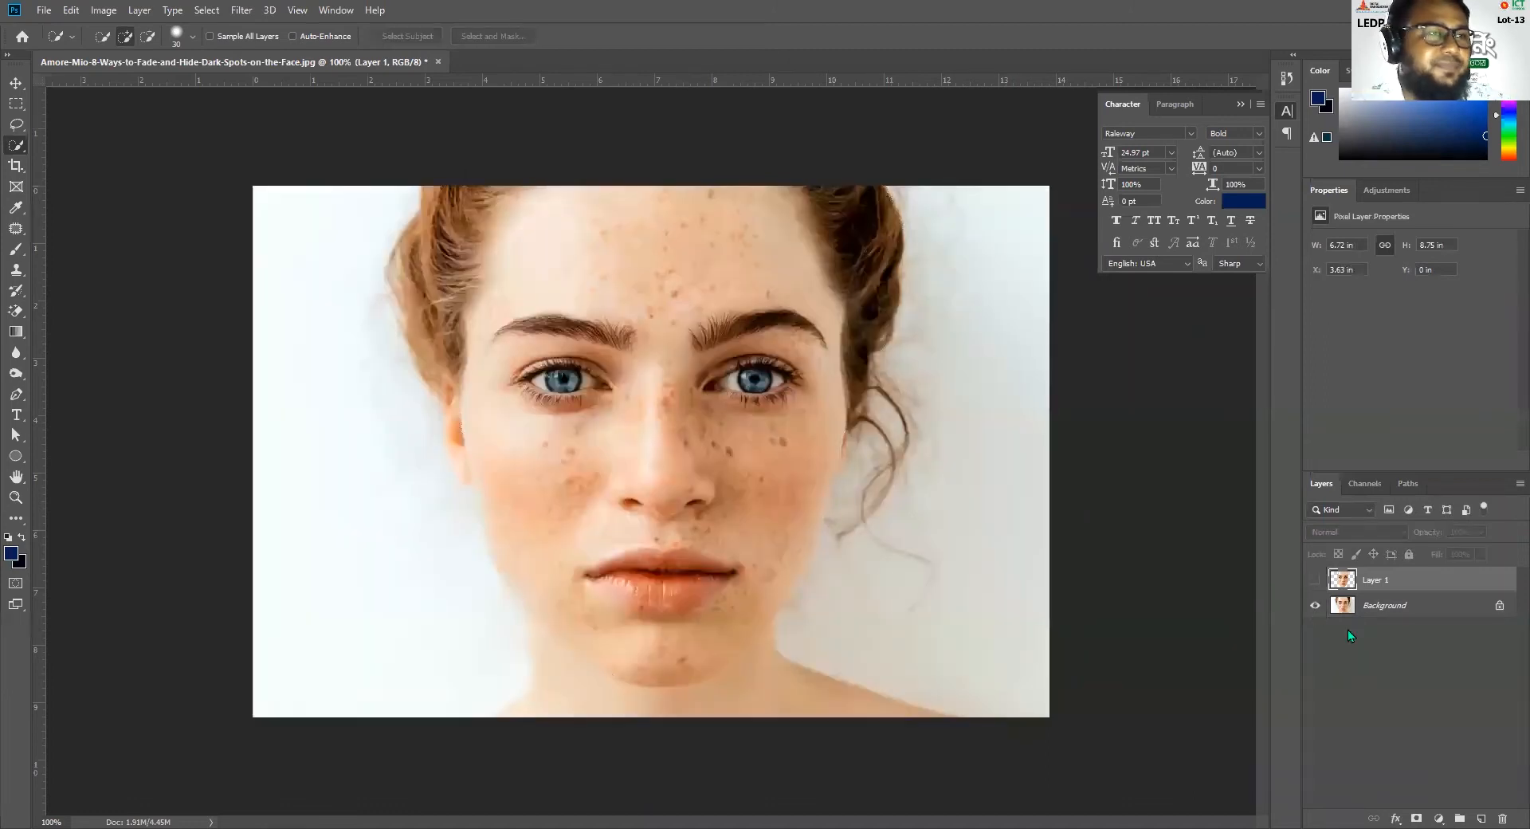
left_click(1315, 580)
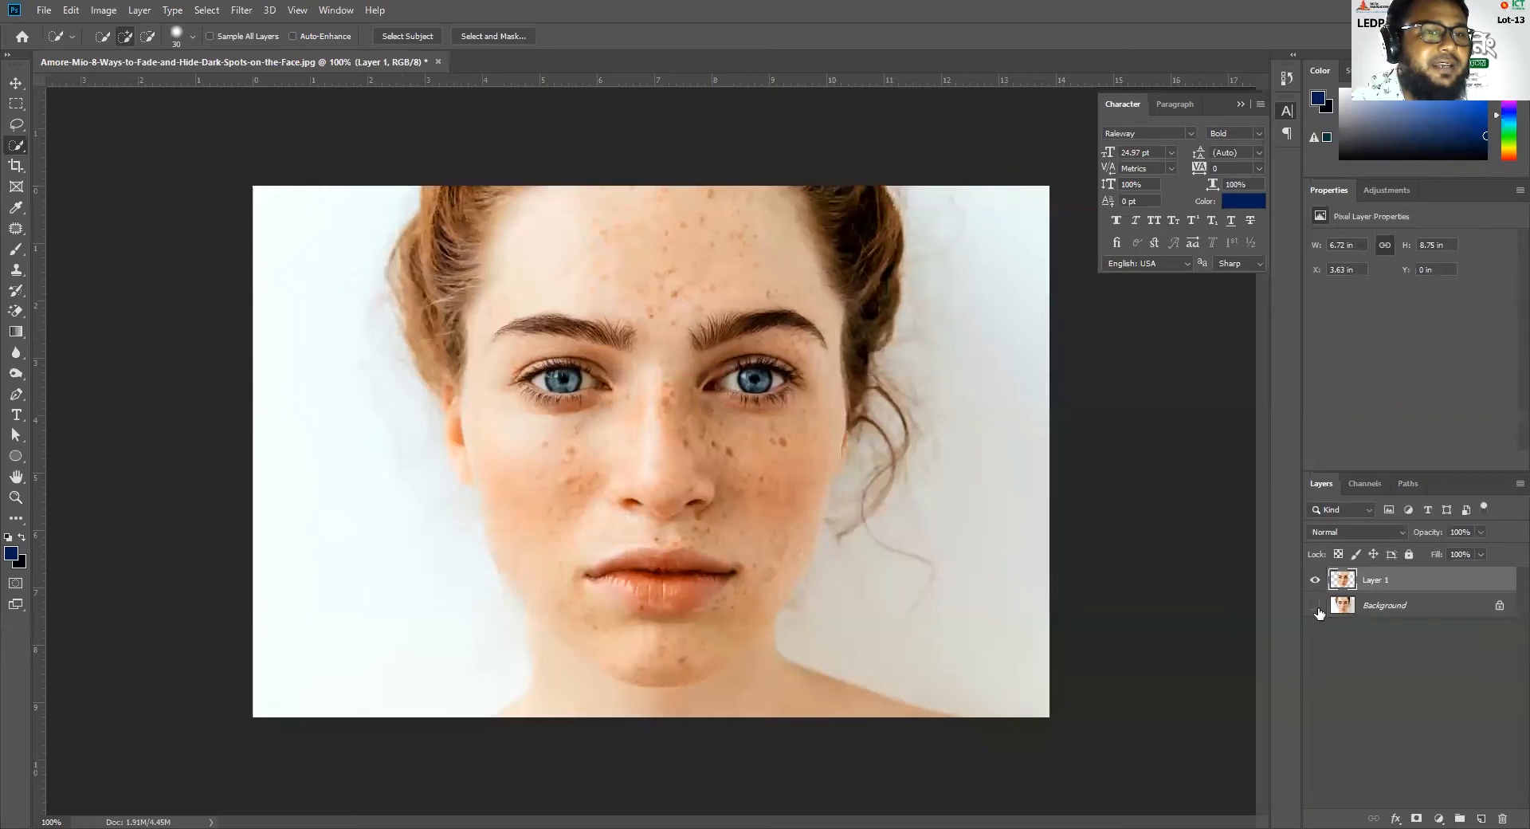
left_click(1316, 607)
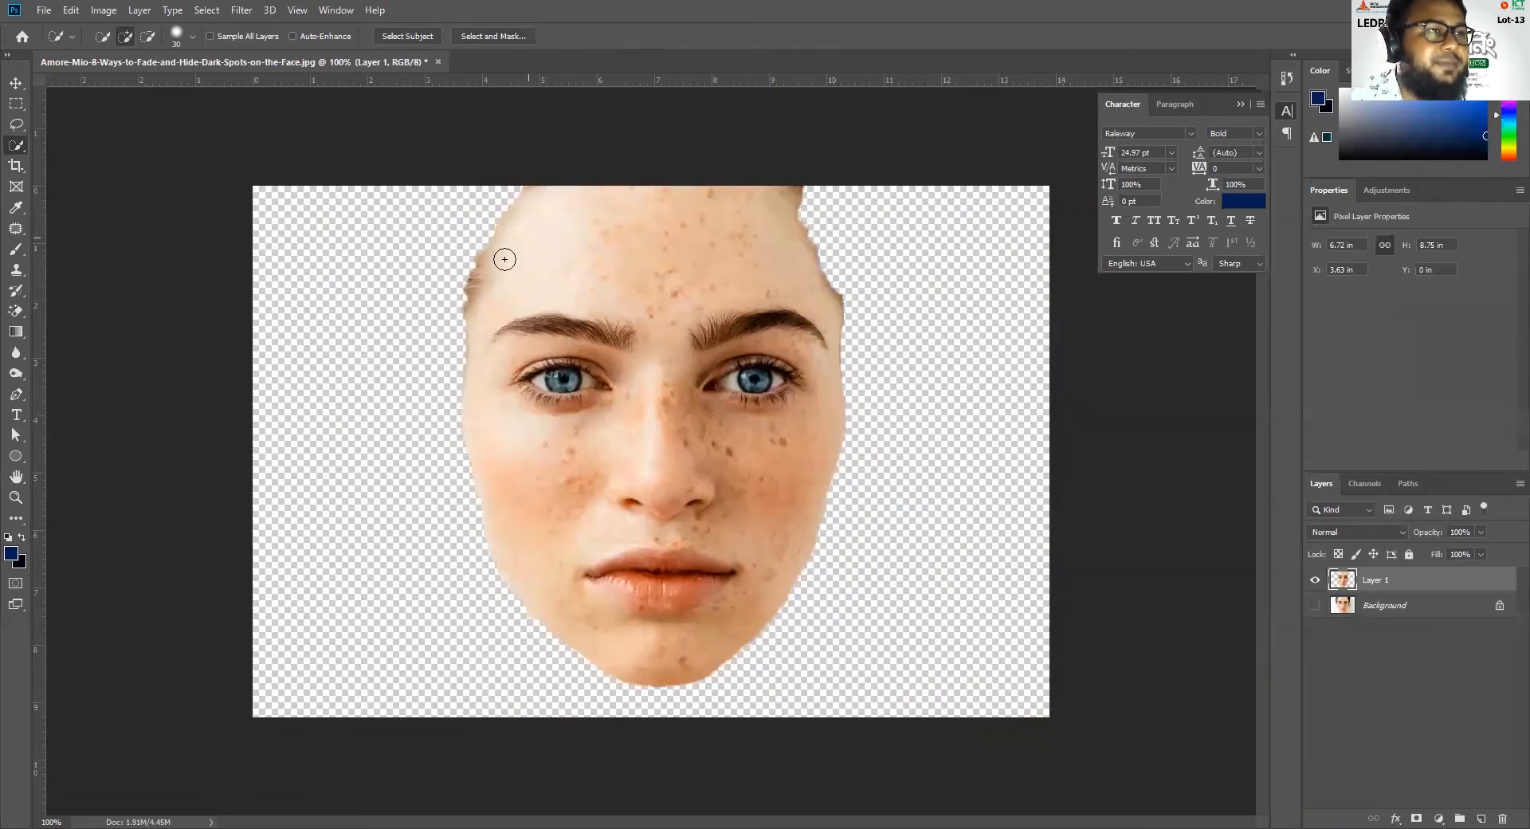
left_click(1315, 605)
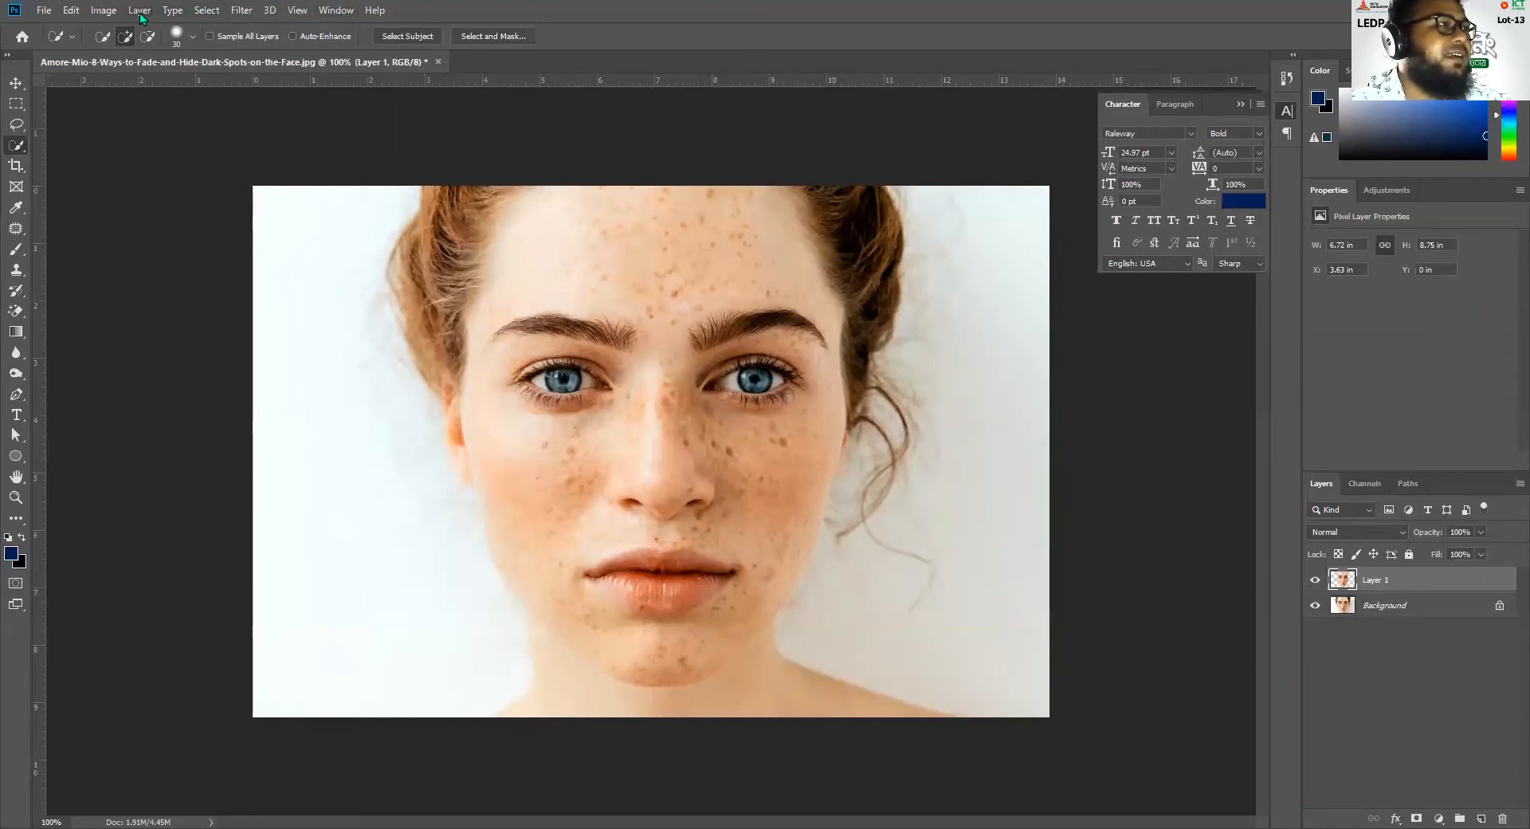
Apply a Gaussian Blur with a 30.4-pixel radius to the copied face layer
left_click(233, 11)
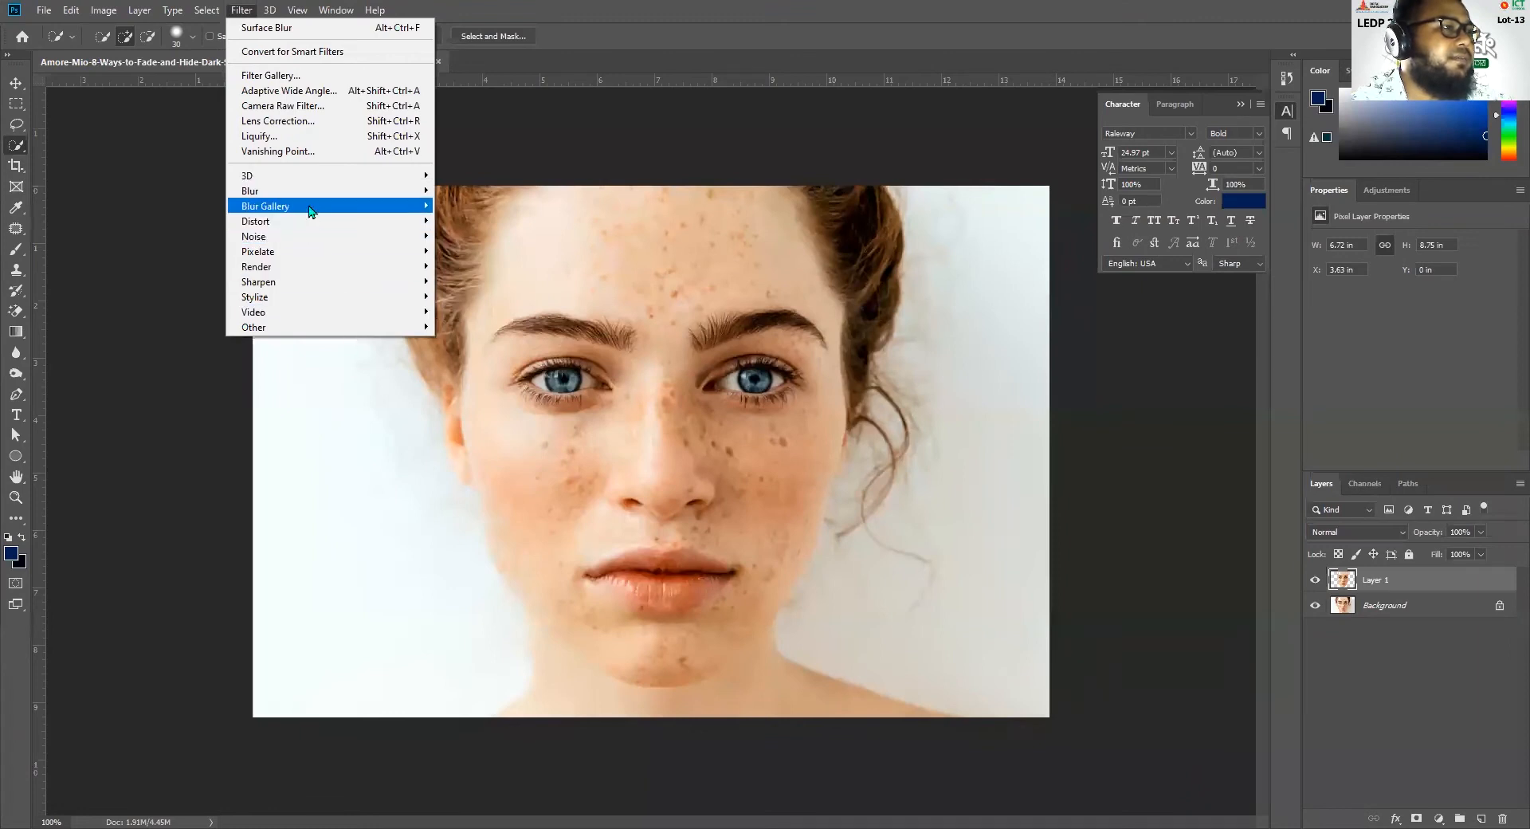
mouse_move(311, 210)
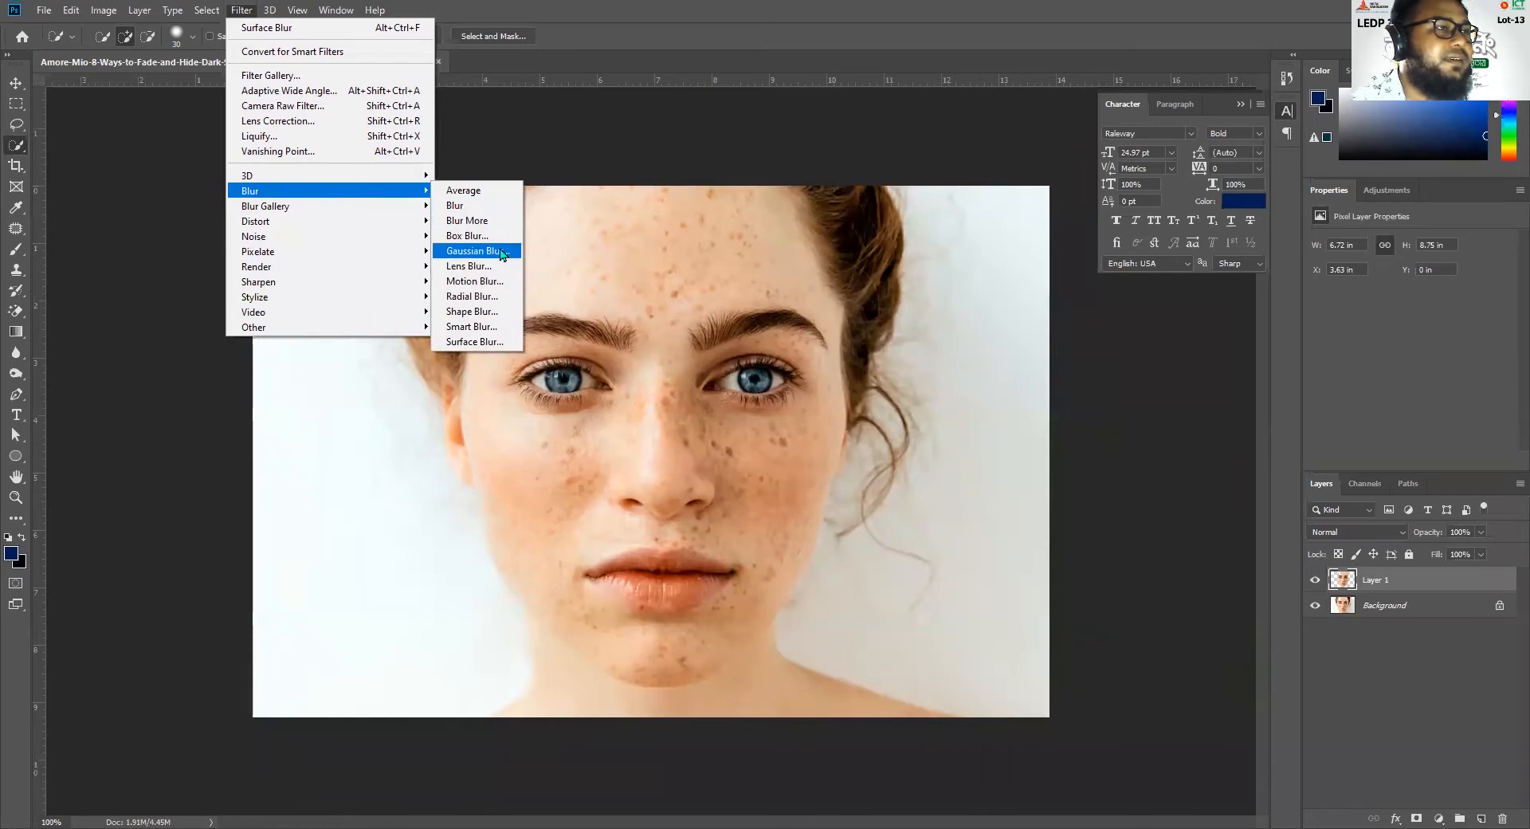
left_click(475, 250)
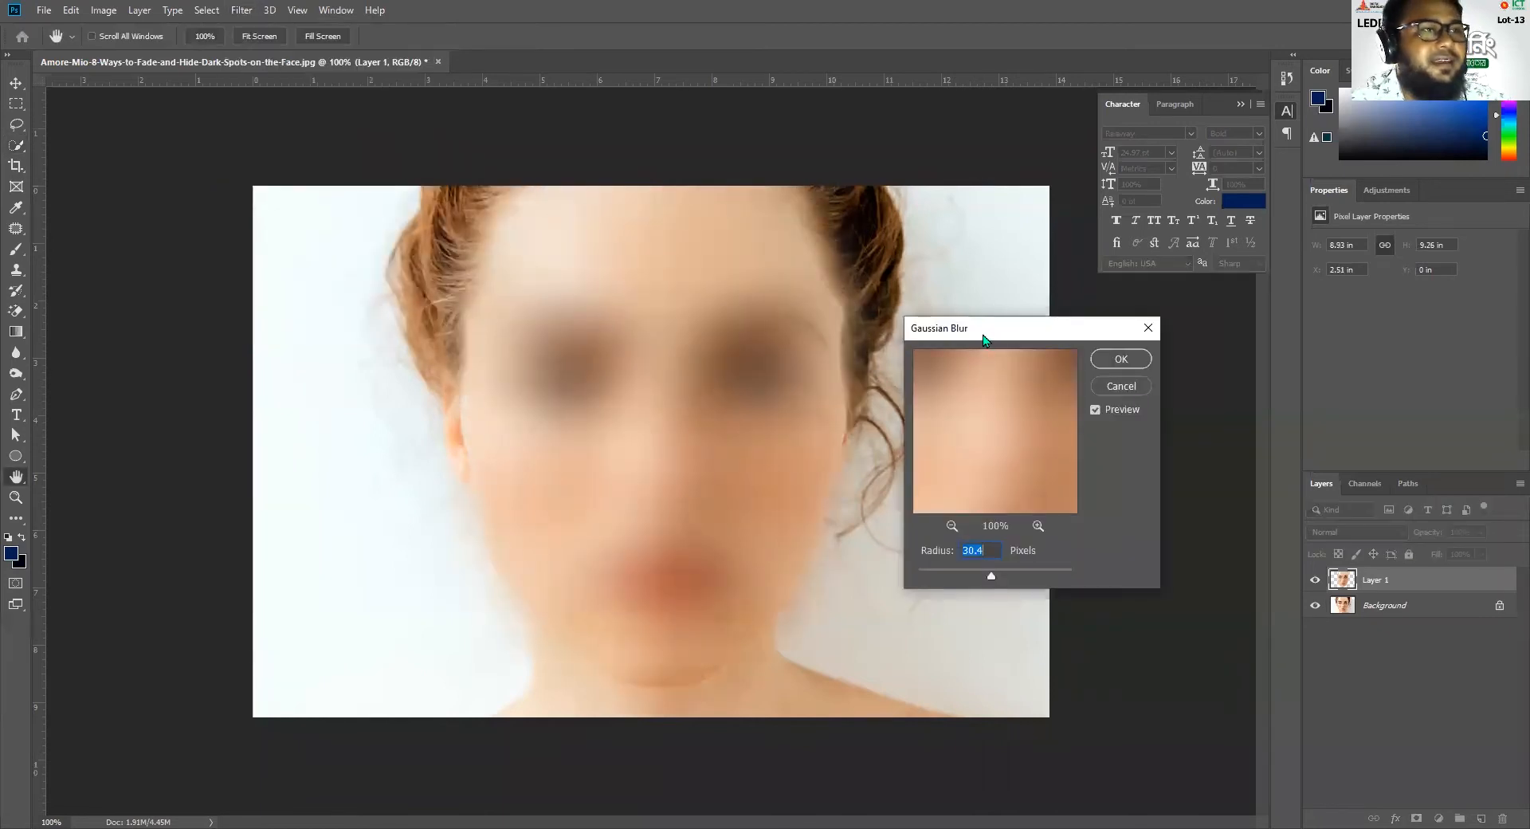
left_click_drag(983, 339, 1128, 298)
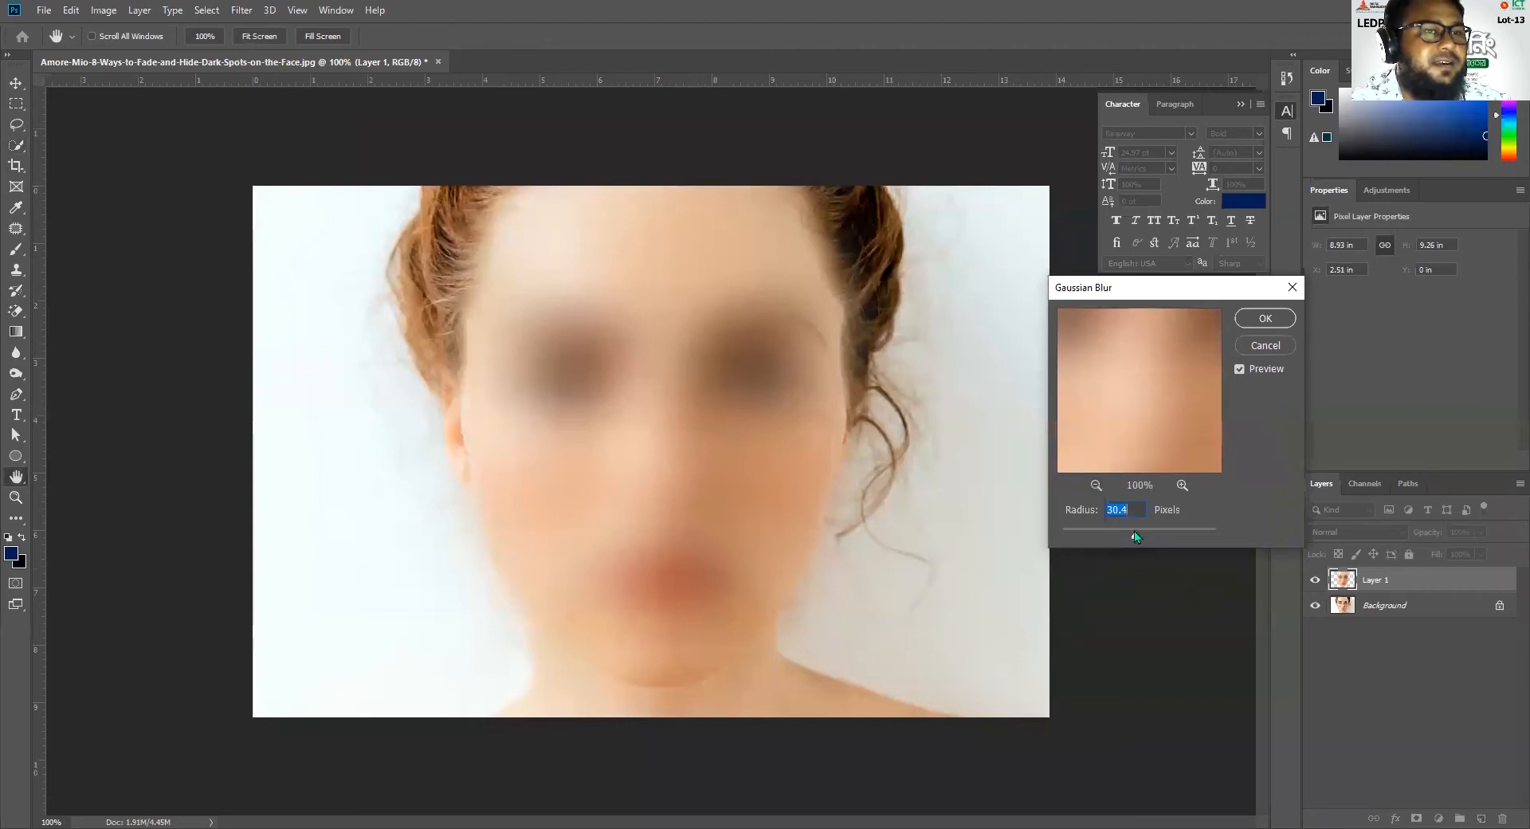
left_click(1265, 318)
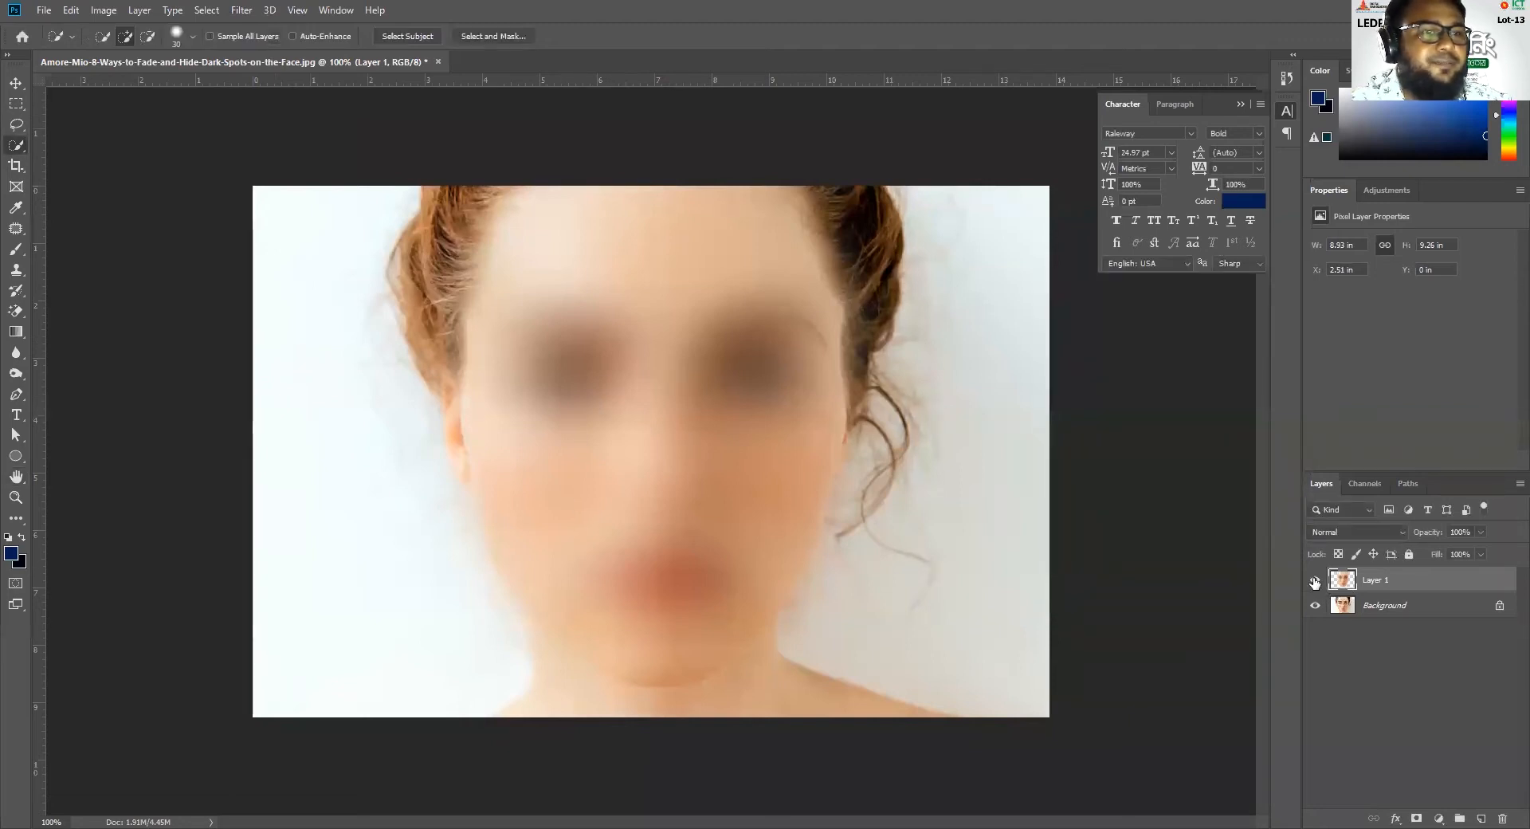
Compare the blurred face with the original by toggling the layer's visibility, and undo the blur
left_click(1314, 581)
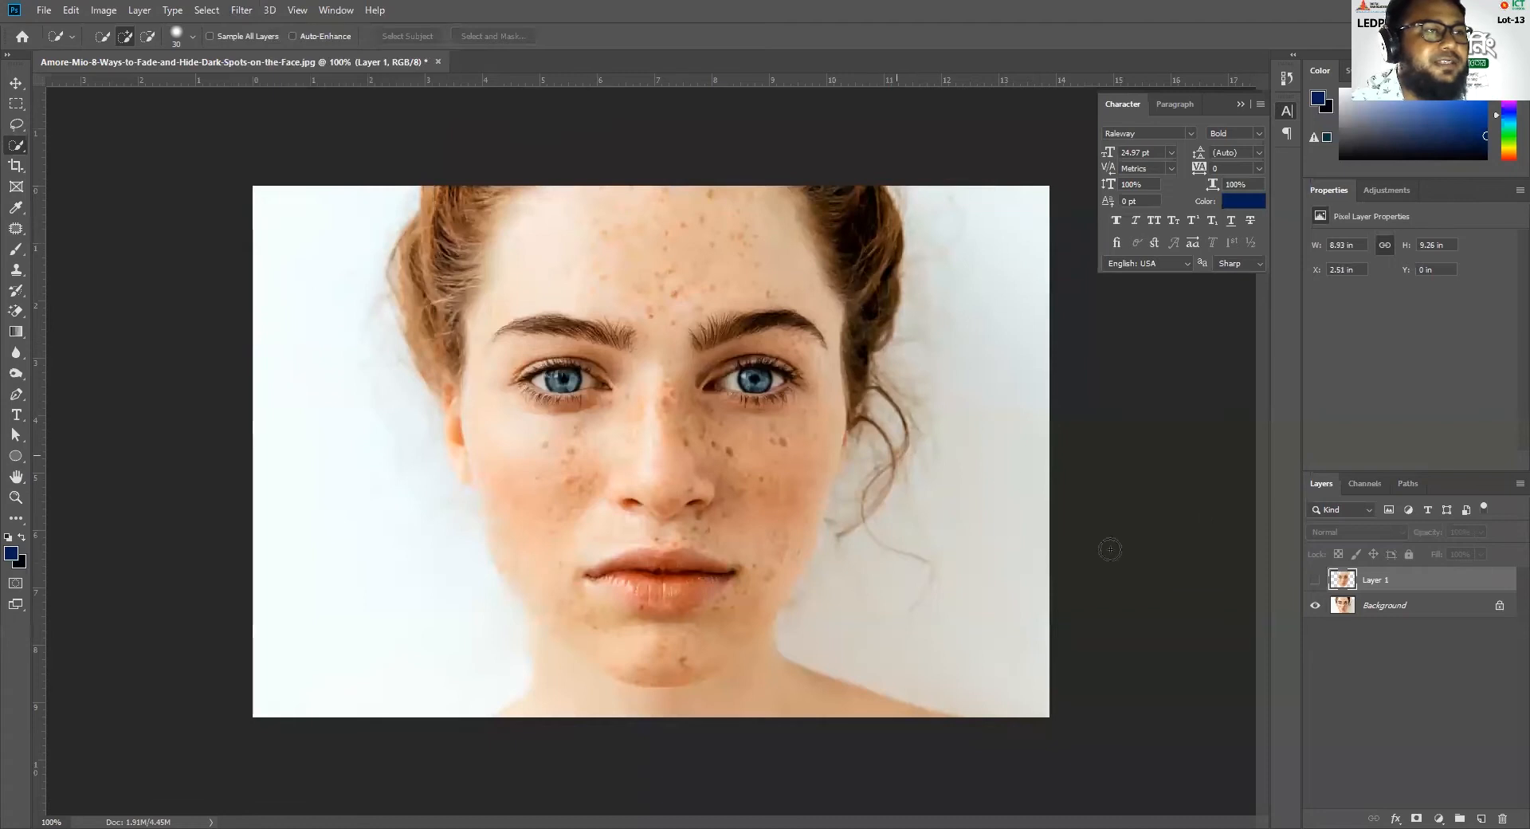
left_click(1315, 581)
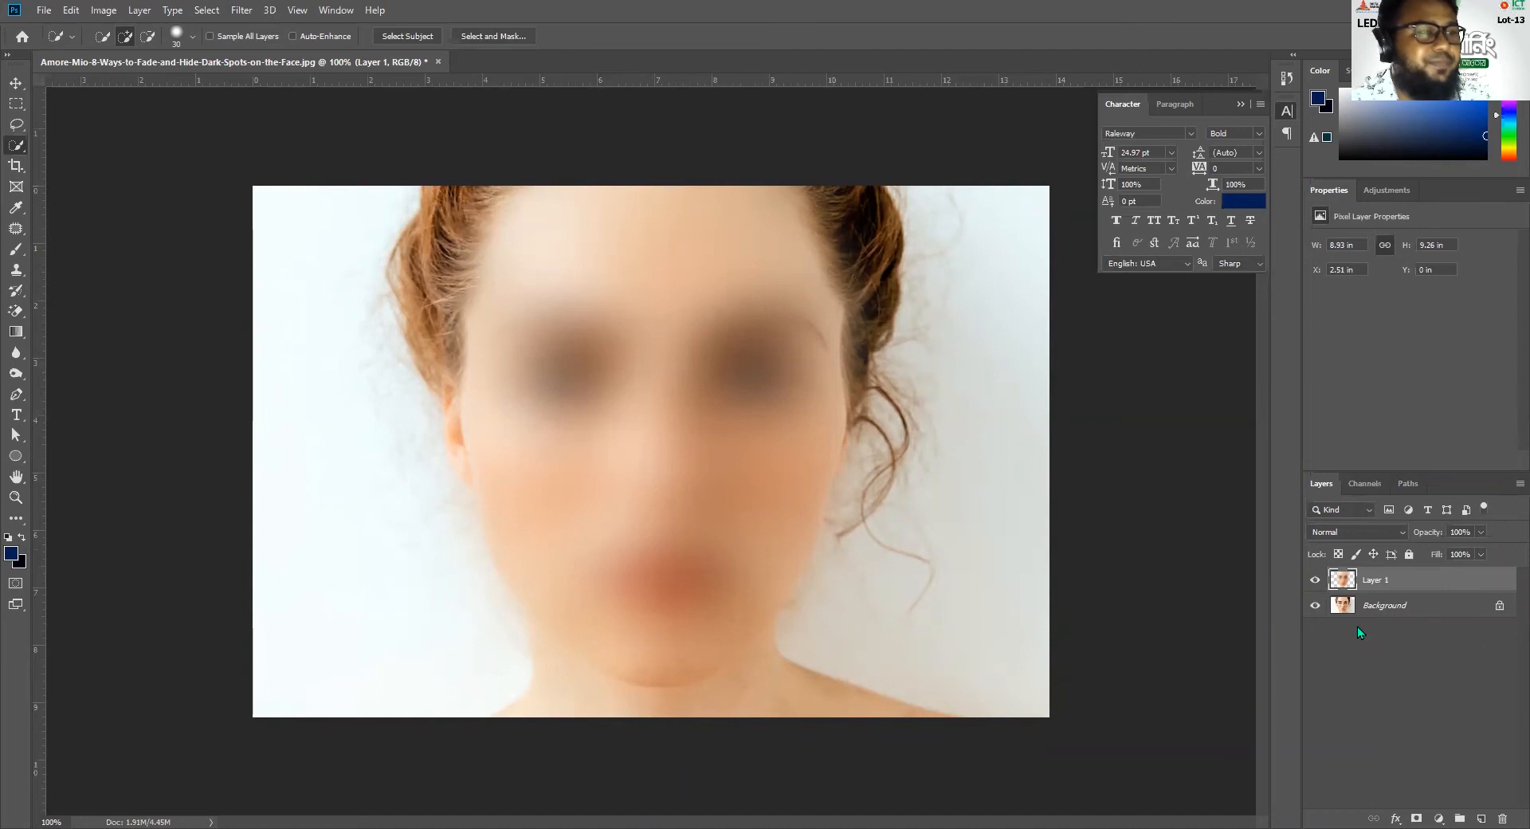
key("ctrl+comma")
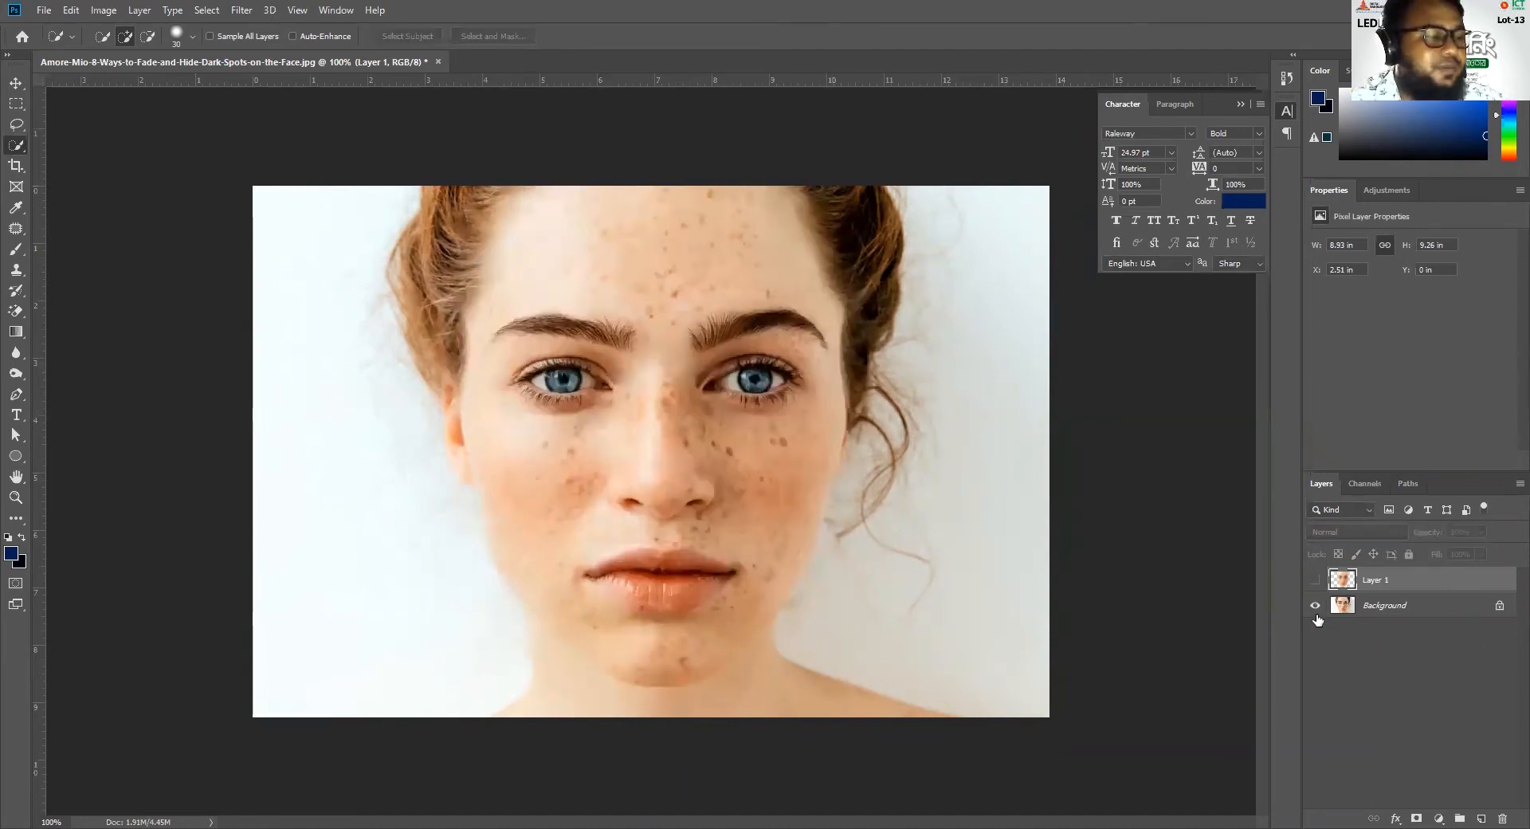
key("ctrl+comma")
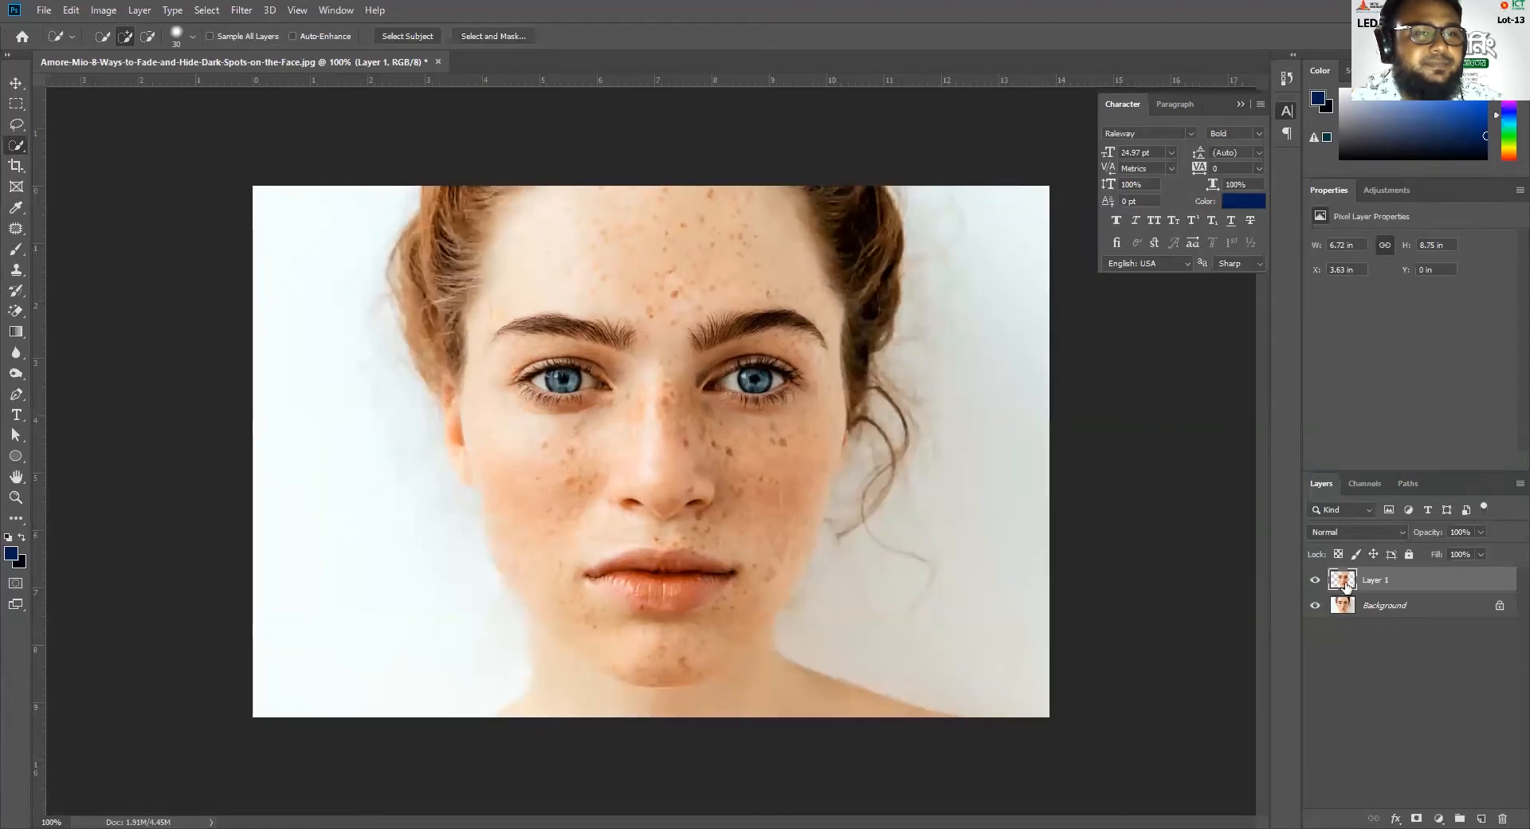
Load the copied face layer's outline as a selection and delete that layer
left_click(1354, 586, "ctrl")
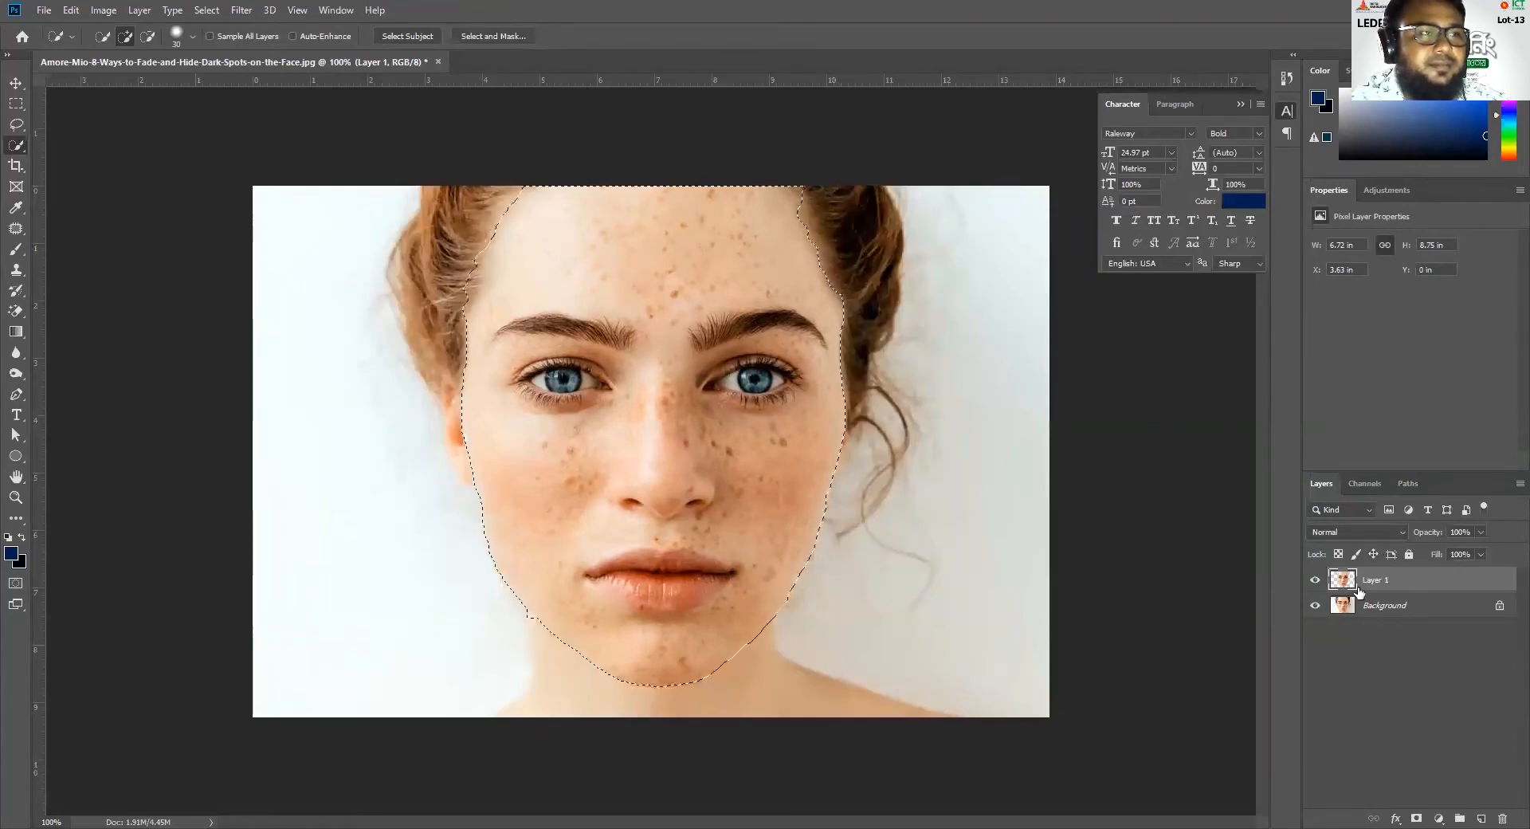
left_click_drag(1385, 584, 1501, 819)
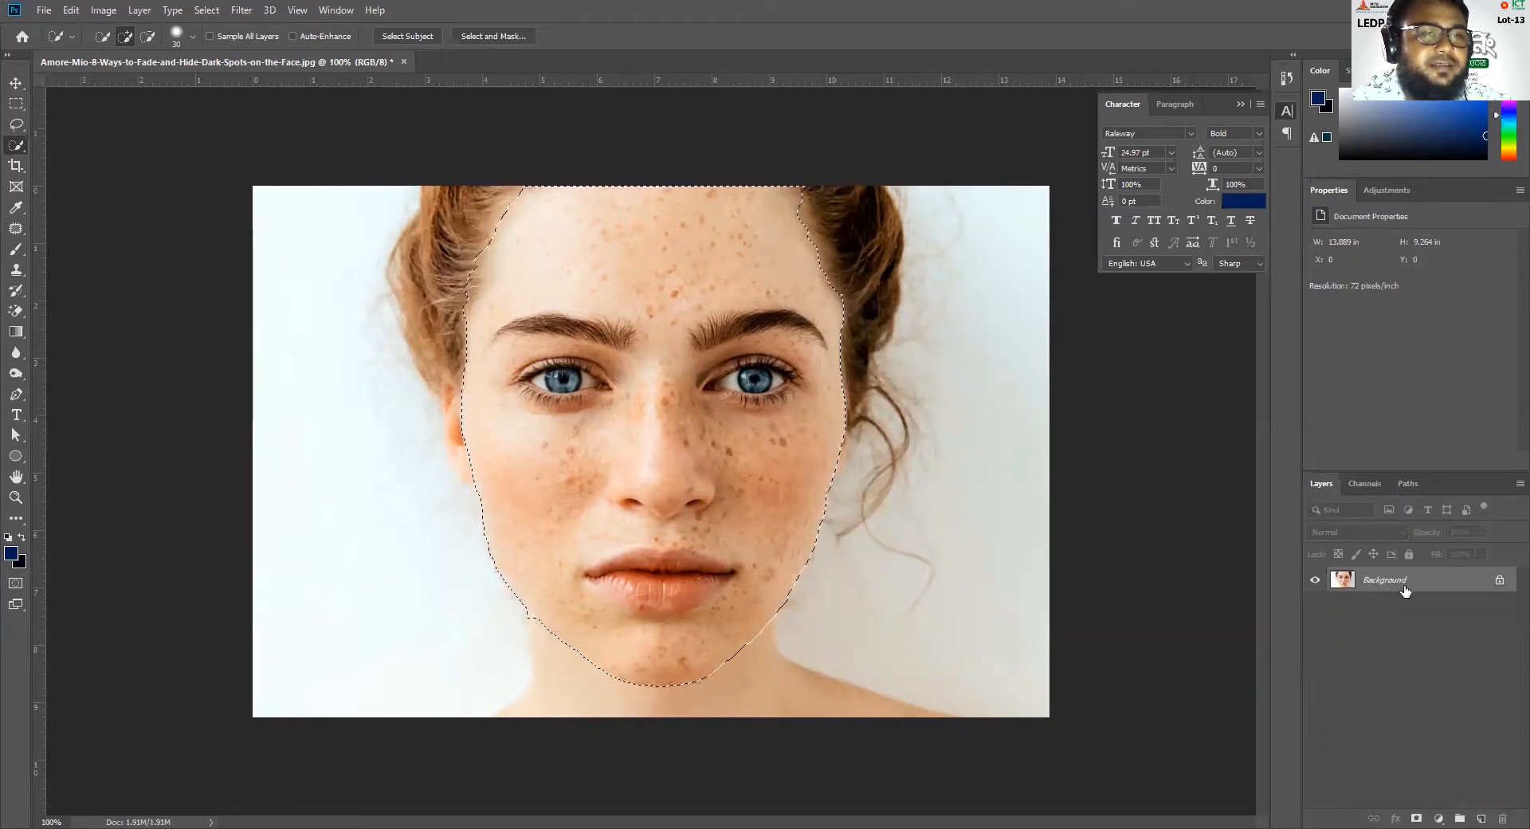
Duplicate the Background layer and add a layer mask to the copy from the face selection
left_click_drag(1388, 588, 1481, 815)
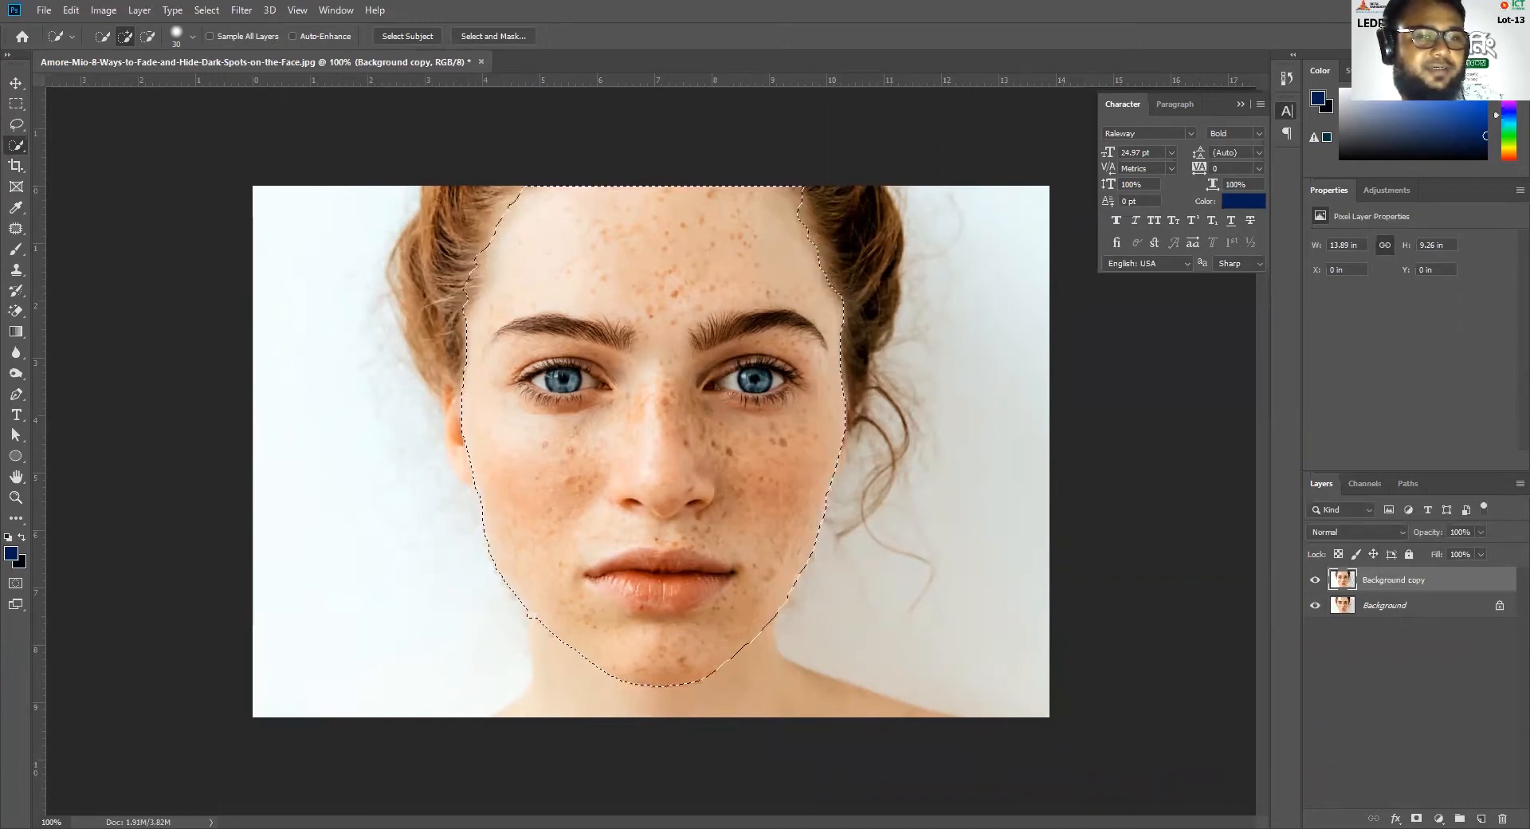
left_click(1415, 813)
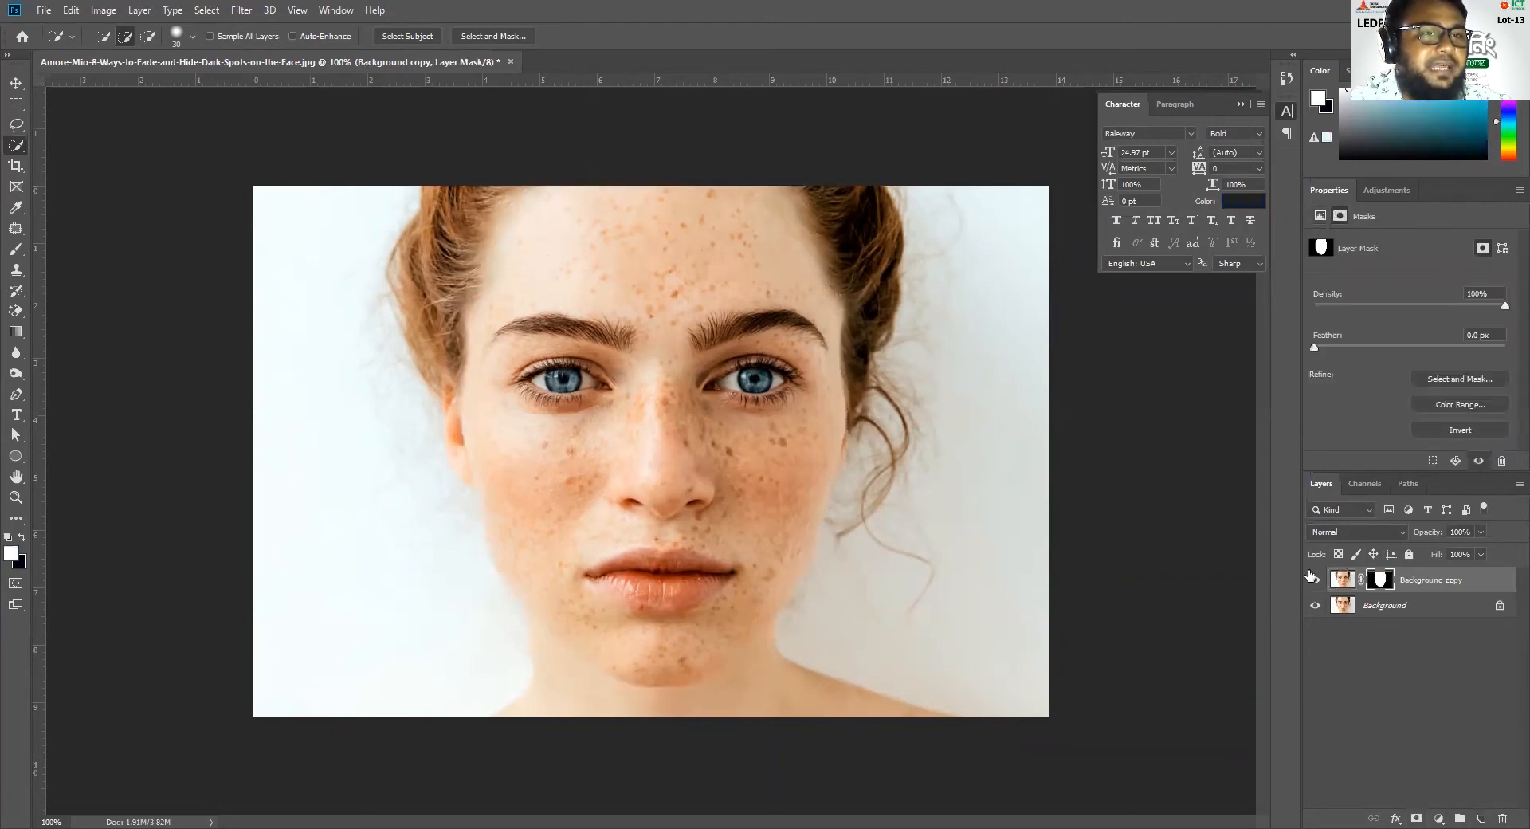
Toggle the original Background layer to check the masked face, leaving the Background hidden
left_click(1315, 606)
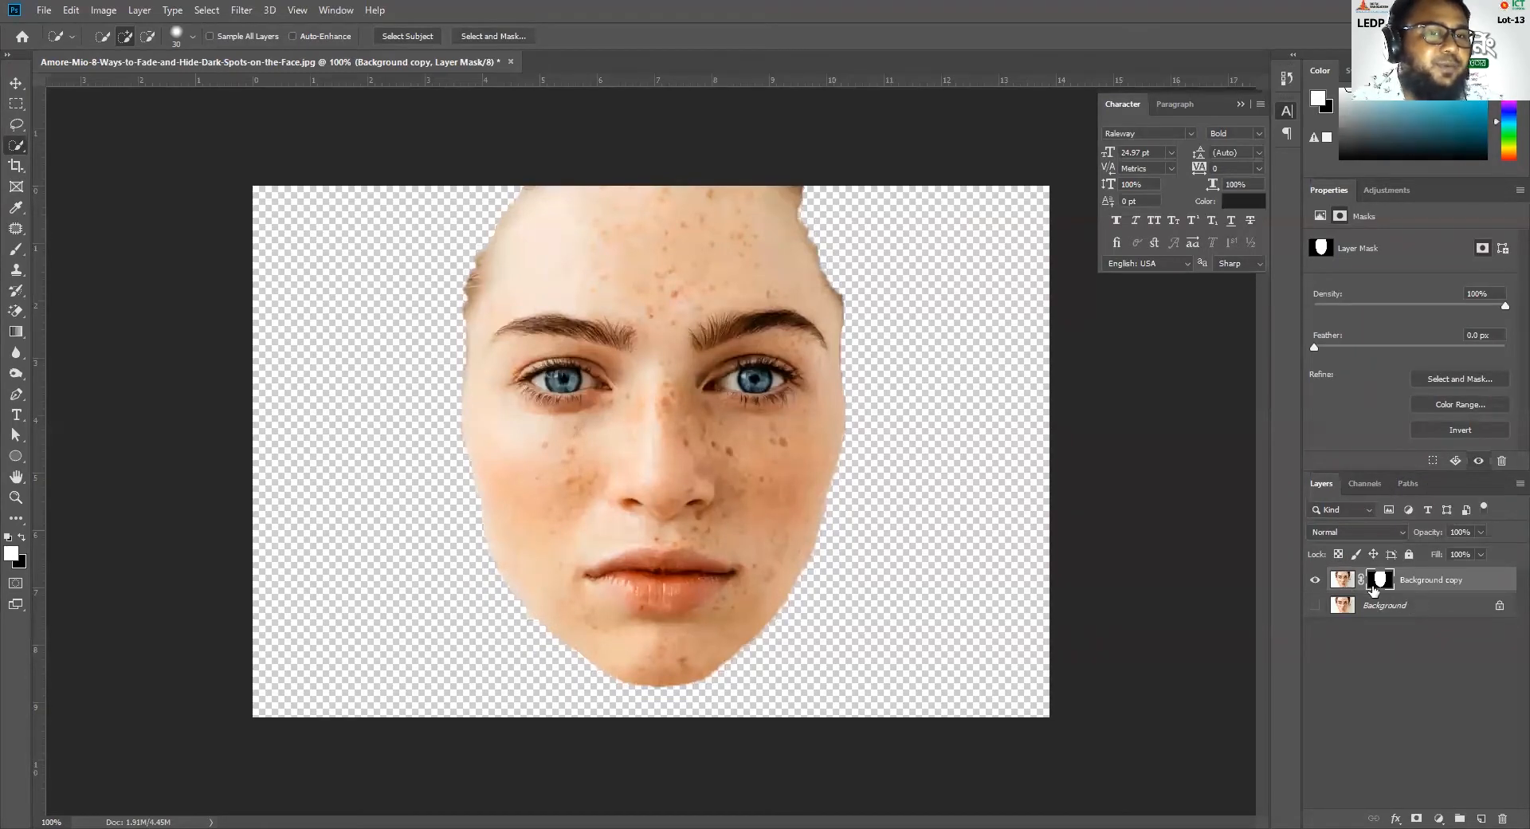
left_click(1315, 605)
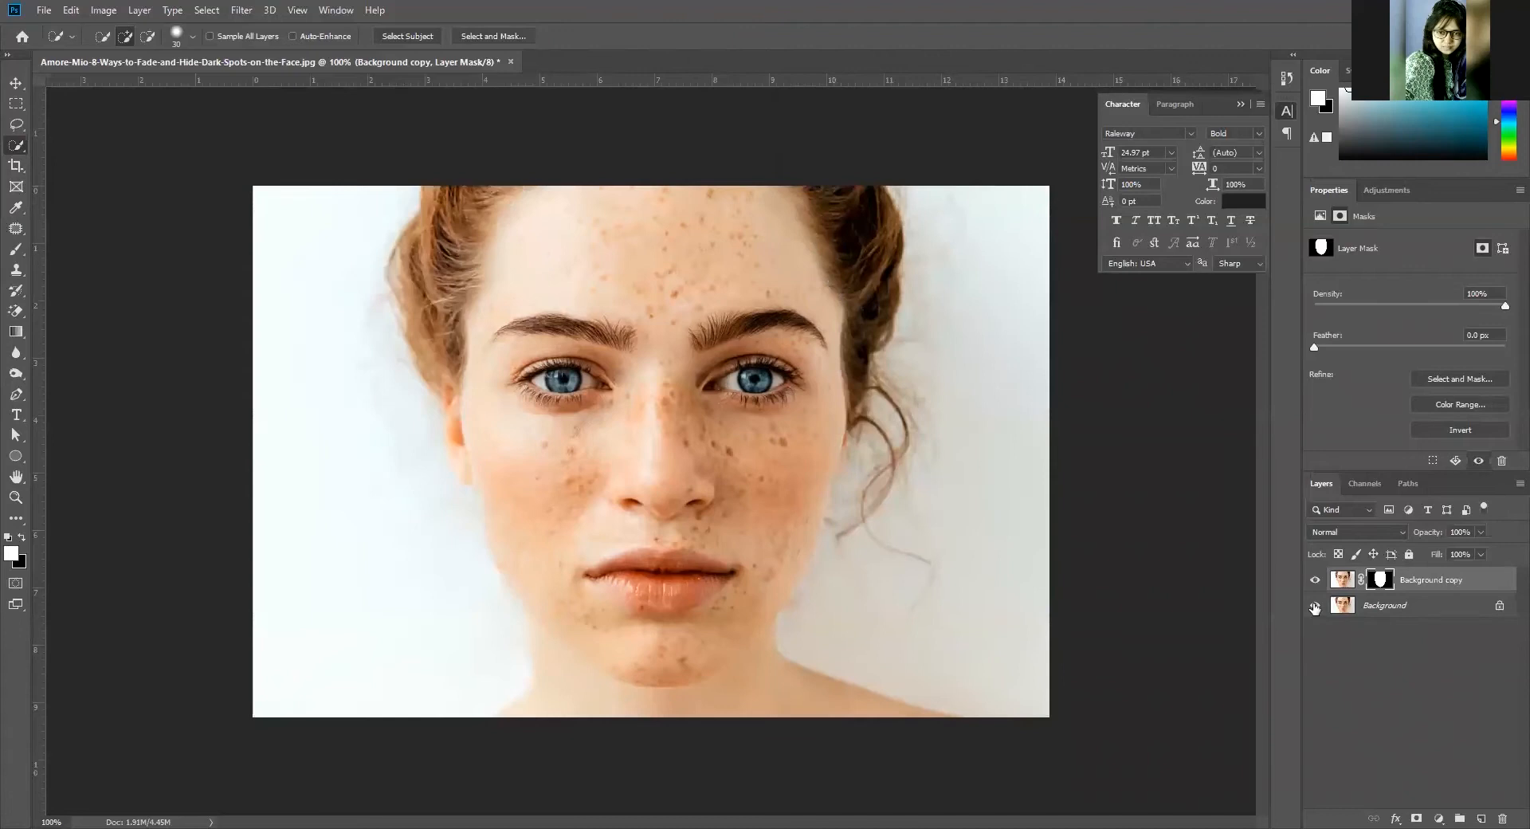
left_click(1314, 605)
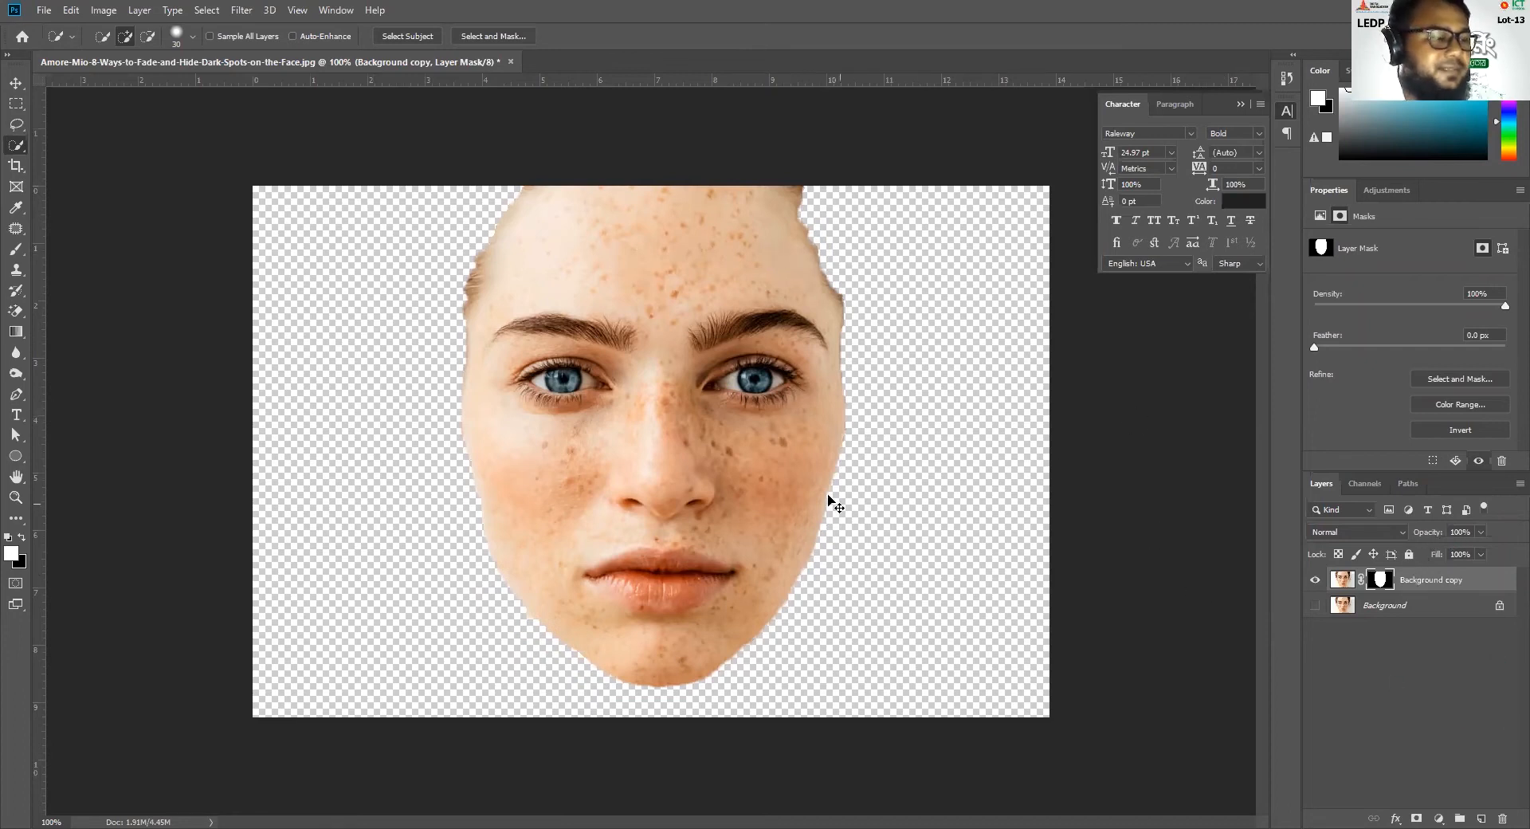
Brush white on the layer mask over the hair beside the face, undo the stroke and switch the foreground colour to black
scroll(779, 356, "up", 3)
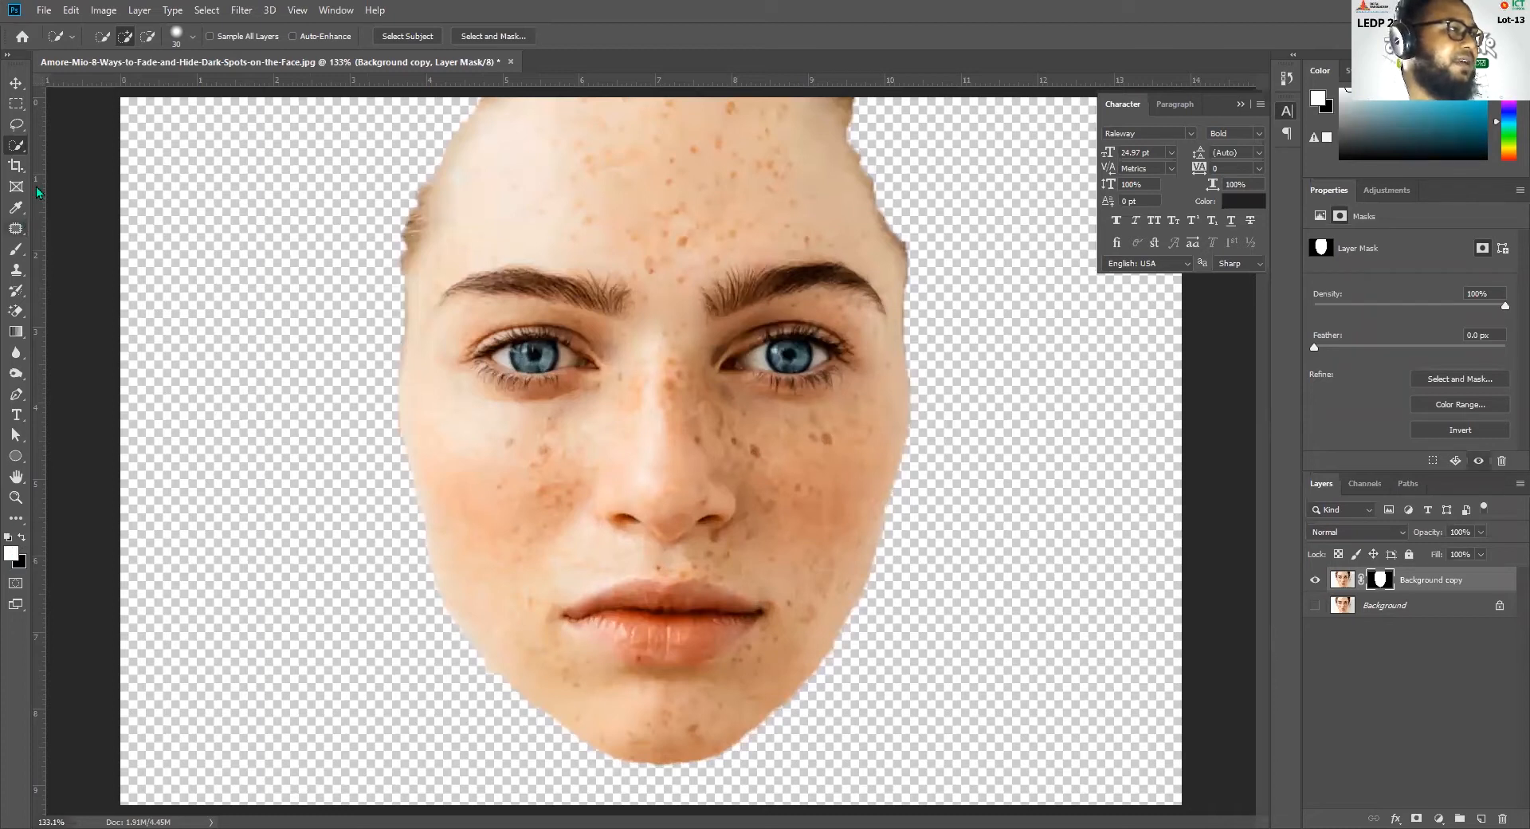
left_click(16, 248)
mouse_move(467, 136)
left_mouse_down()
mouse_move(427, 154)
mouse_move(401, 218)
mouse_move(375, 396)
mouse_move(273, 273)
mouse_move(299, 291)
left_mouse_up()
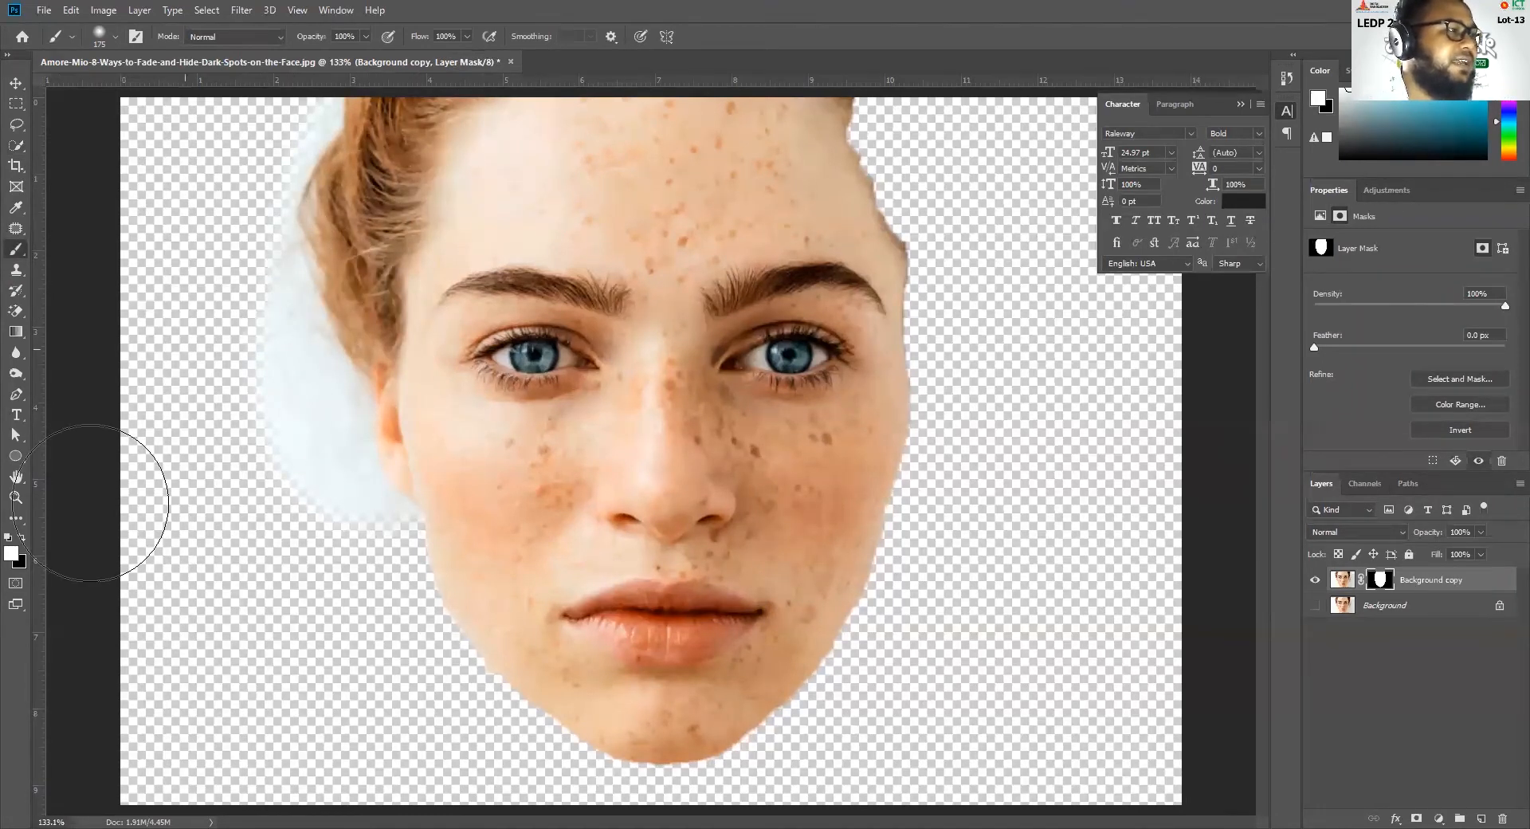
key("ctrl+z")
key("x")
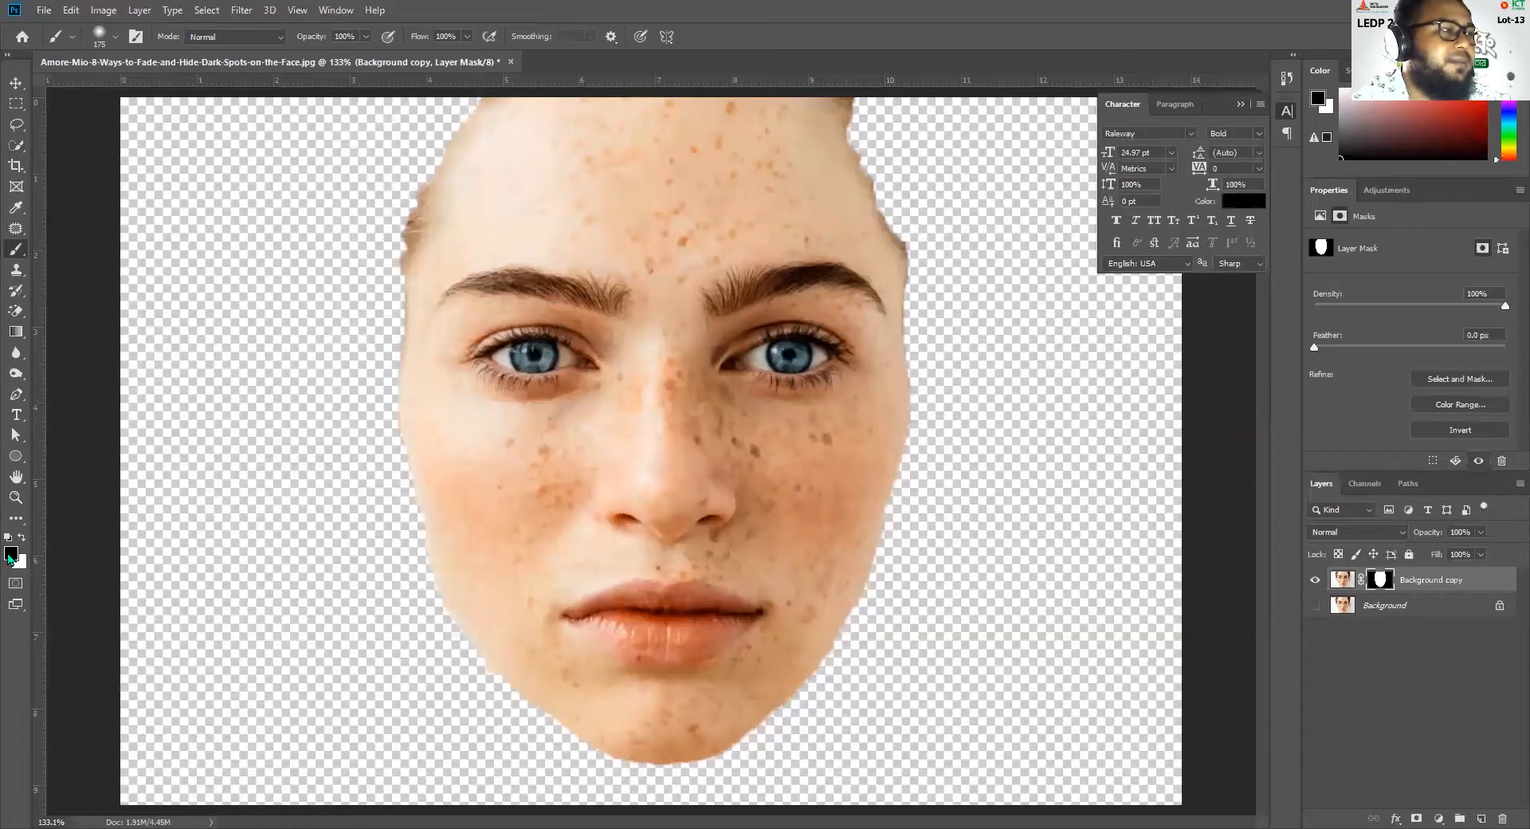
Brush black on the layer mask across the forehead, eye and nose, and undo the stroke
mouse_move(868, 143)
left_mouse_down()
mouse_move(847, 365)
mouse_move(717, 274)
mouse_move(581, 375)
mouse_move(710, 430)
left_mouse_up()
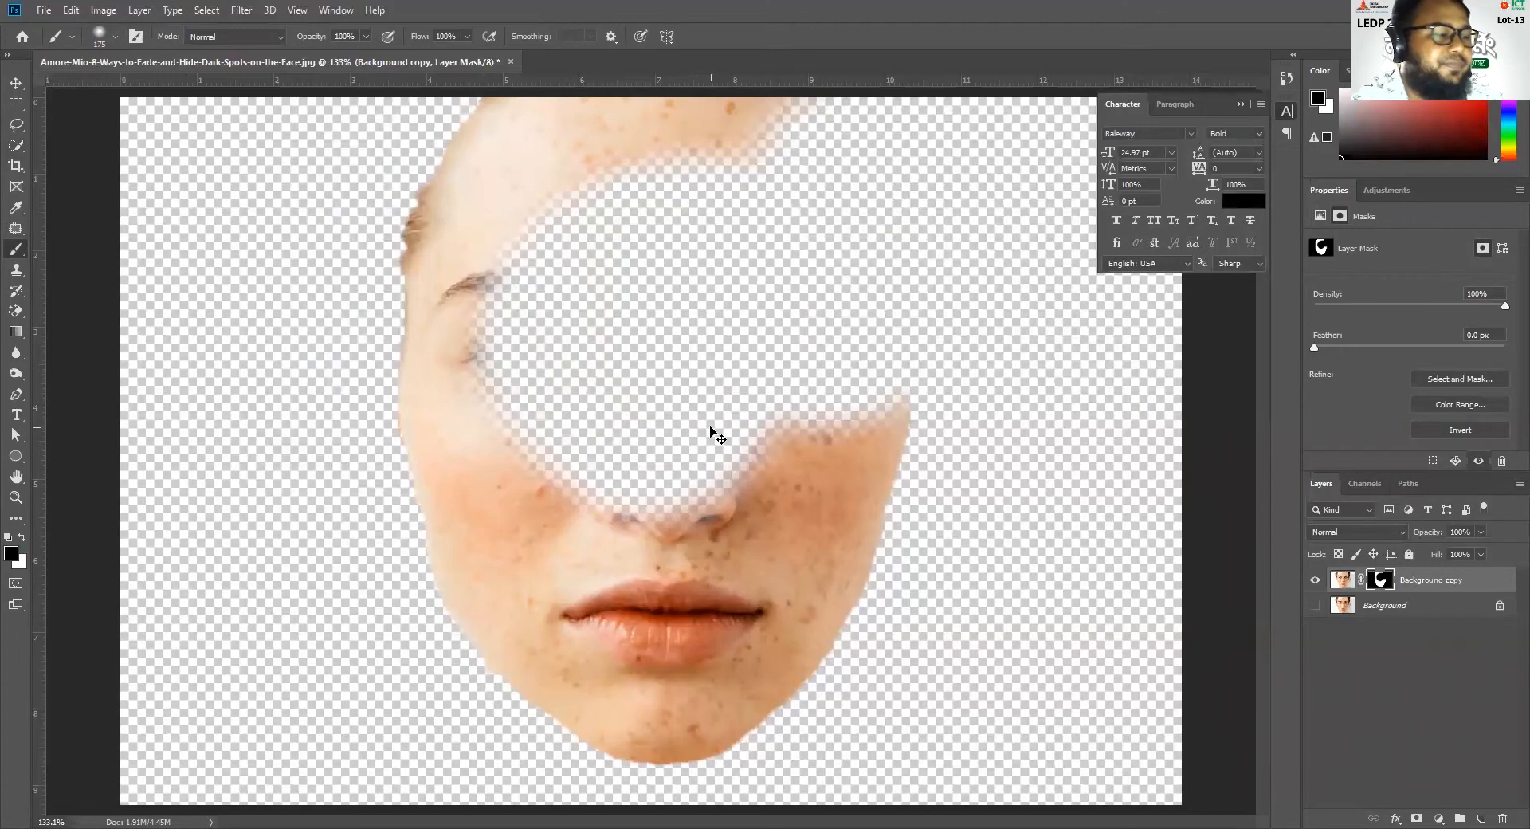
key("ctrl+z")
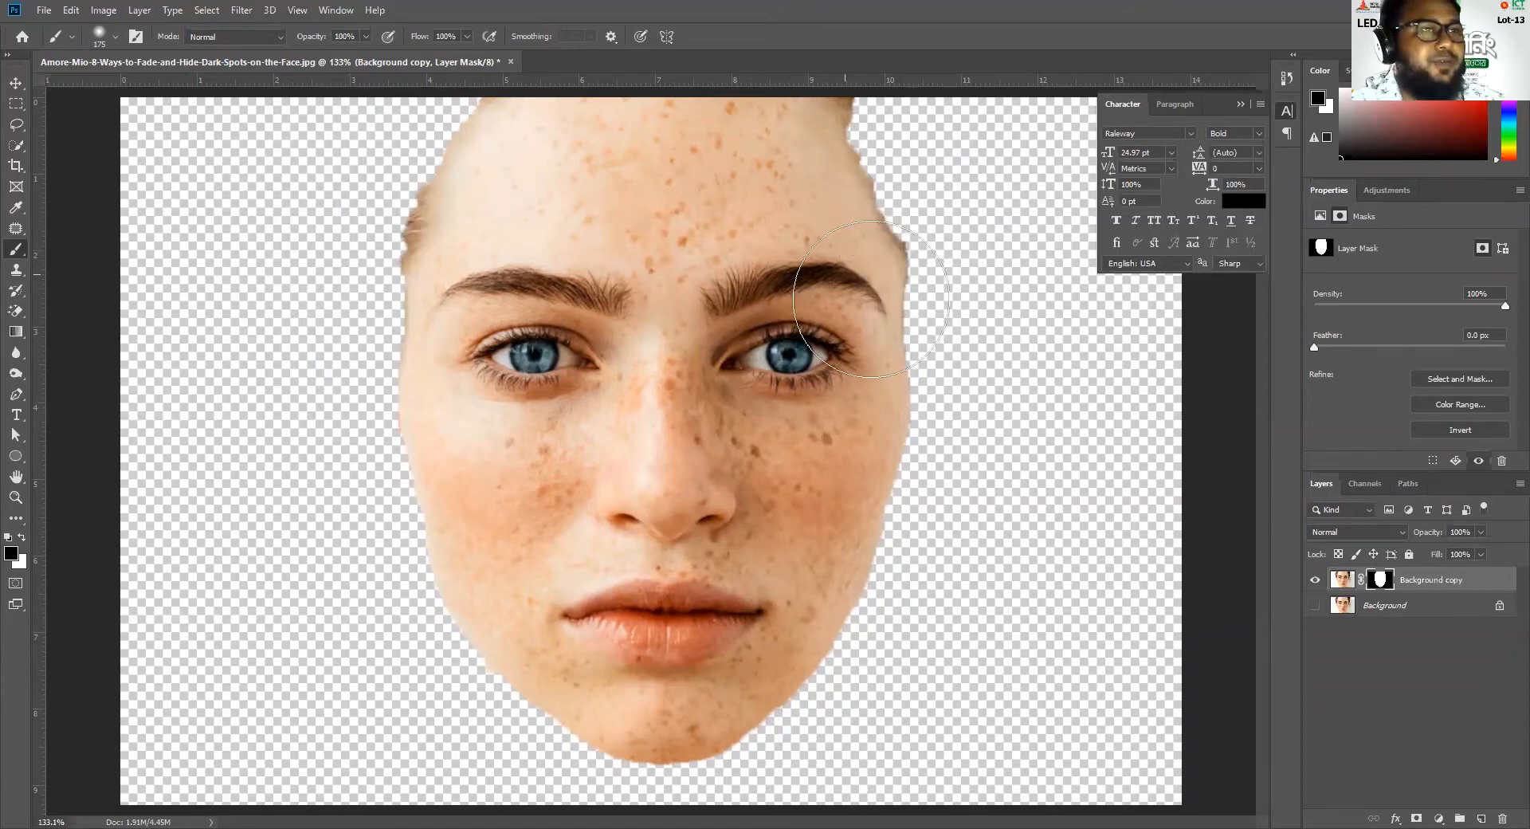
left_click(15, 83)
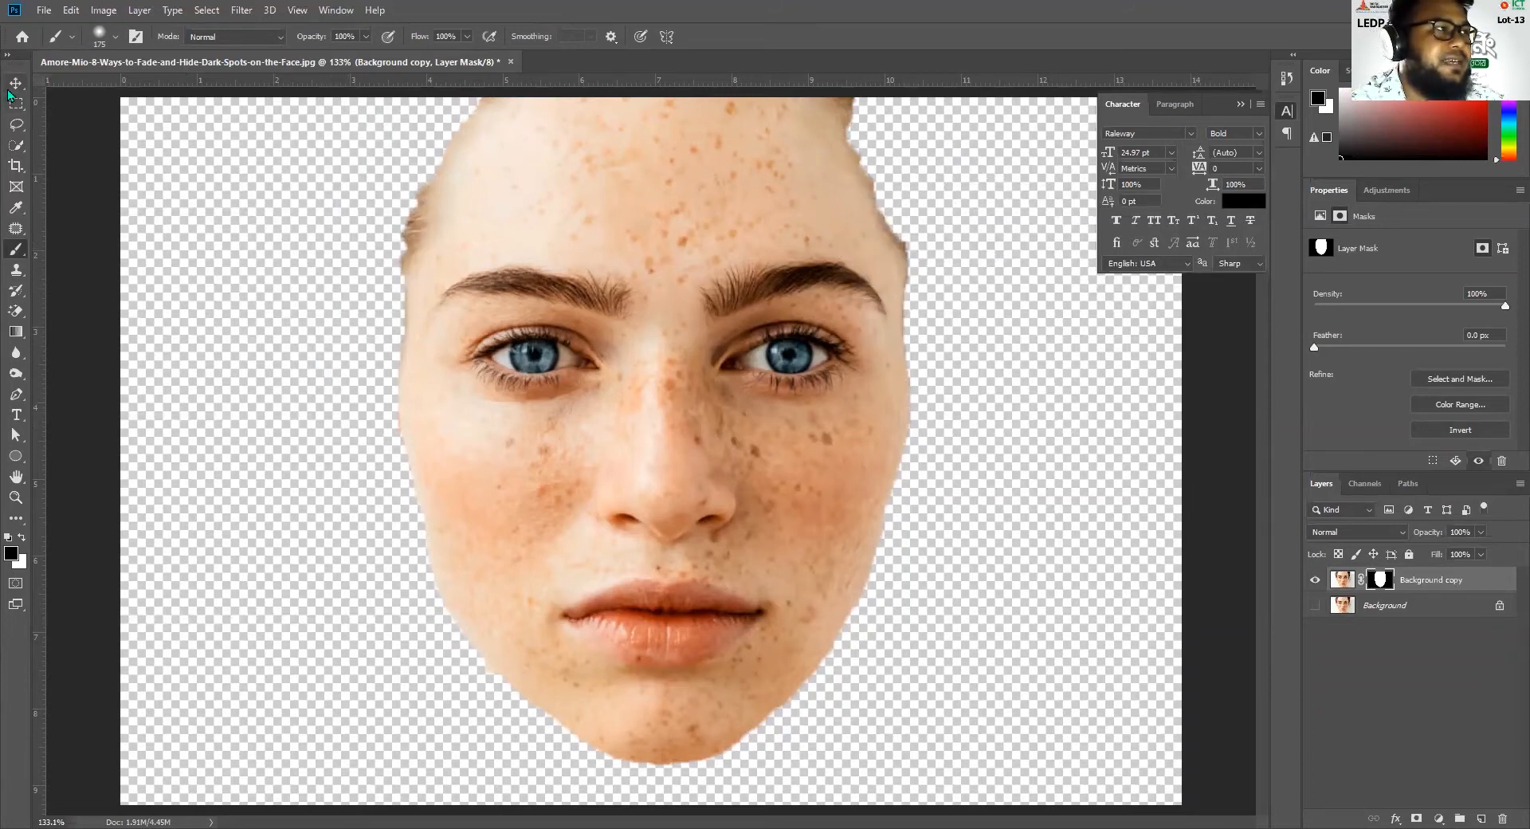
Apply a Gaussian Blur with a 30.4-pixel radius to the image of the Background copy layer
key("ctrl+minus")
key("ctrl+minus")
key("ctrl+minus")
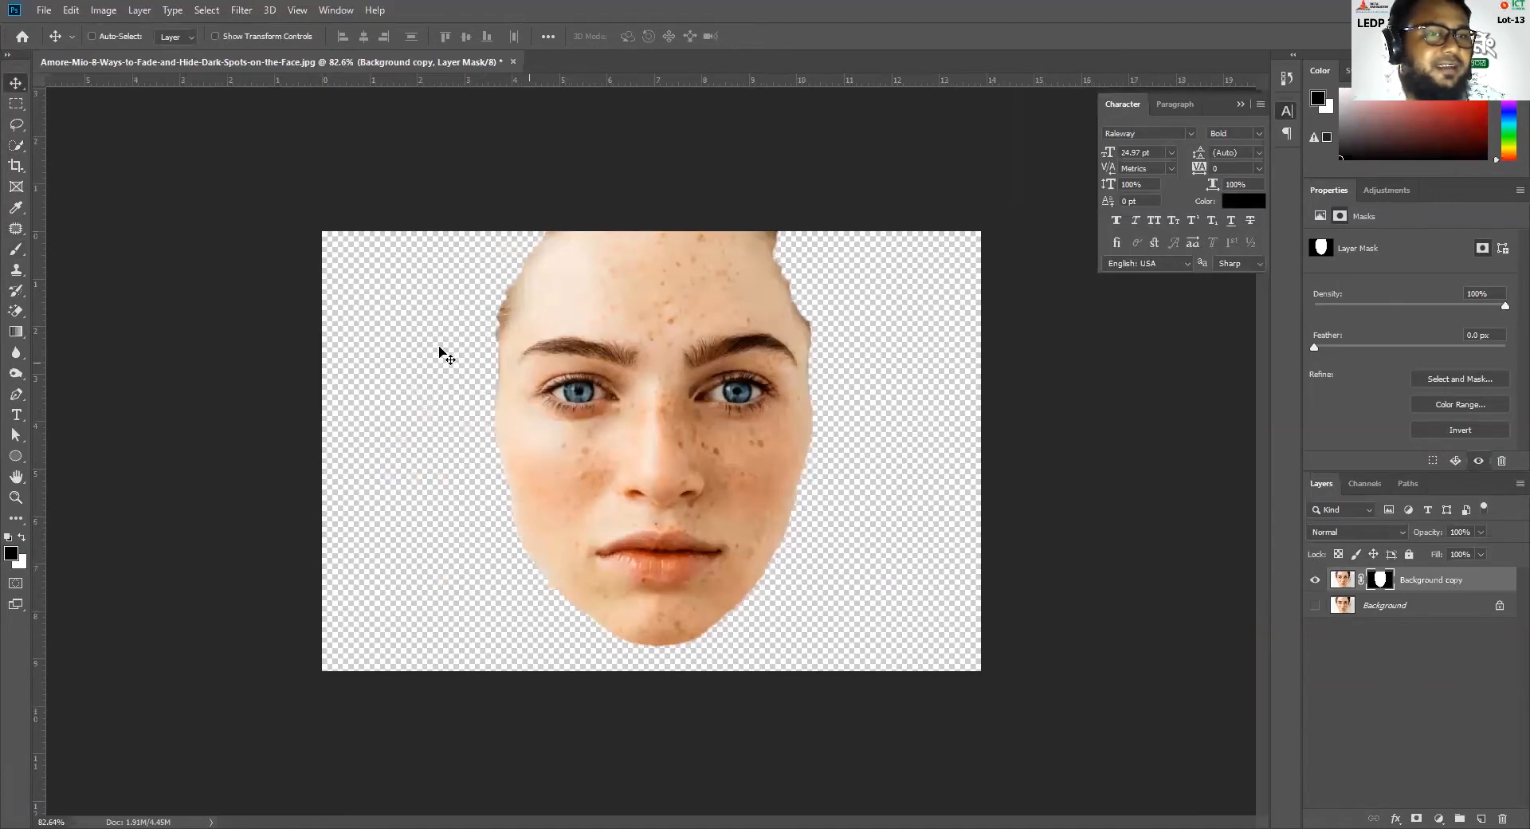
left_click(1342, 579)
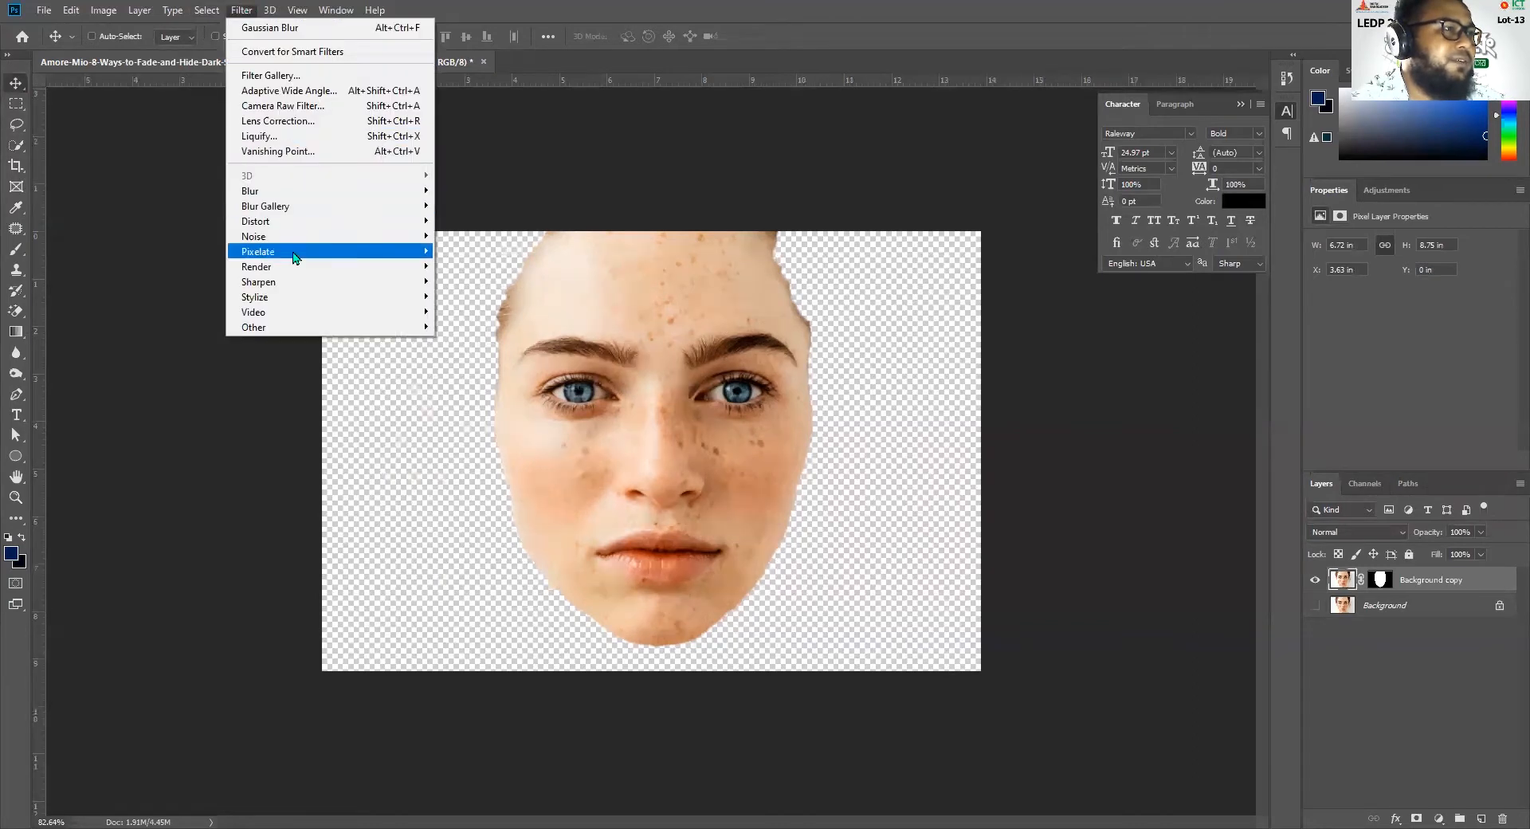
mouse_move(295, 195)
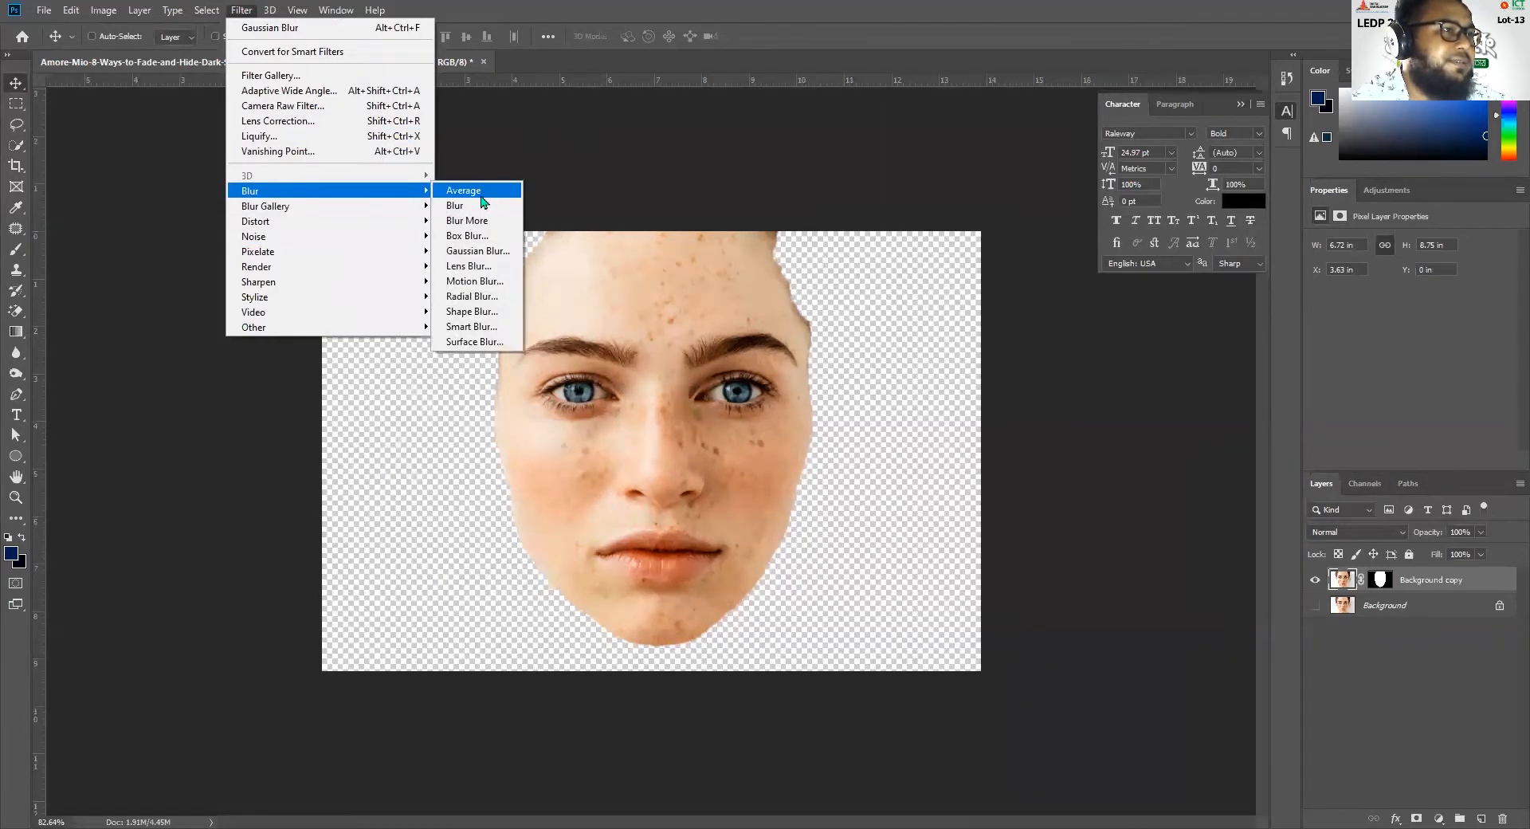
left_click(497, 253)
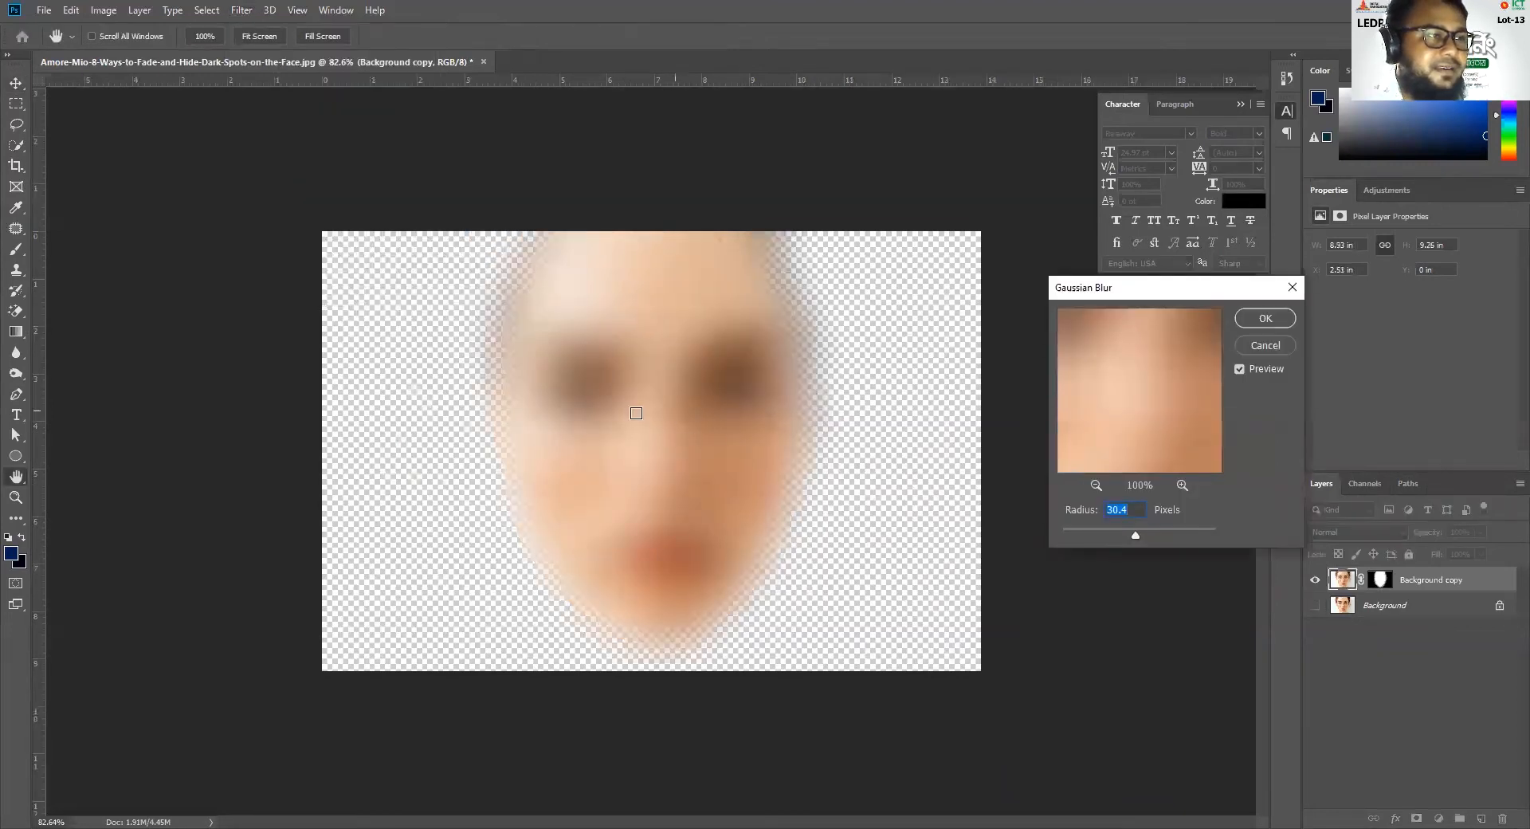
left_click(1266, 318)
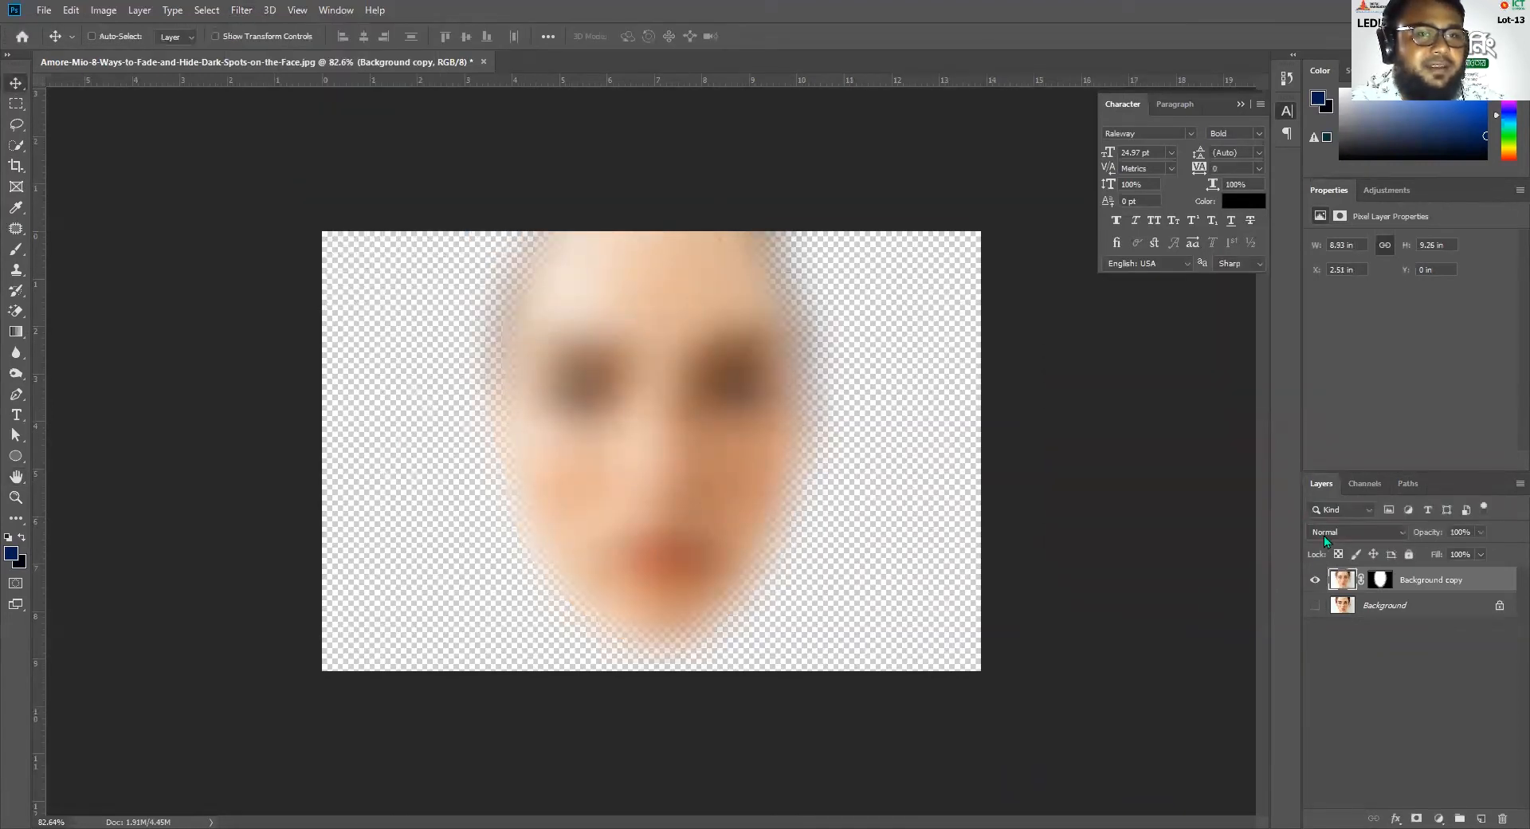
Show the Background layer and toggle the Background copy to compare the blurred face with the original
left_click(1314, 607)
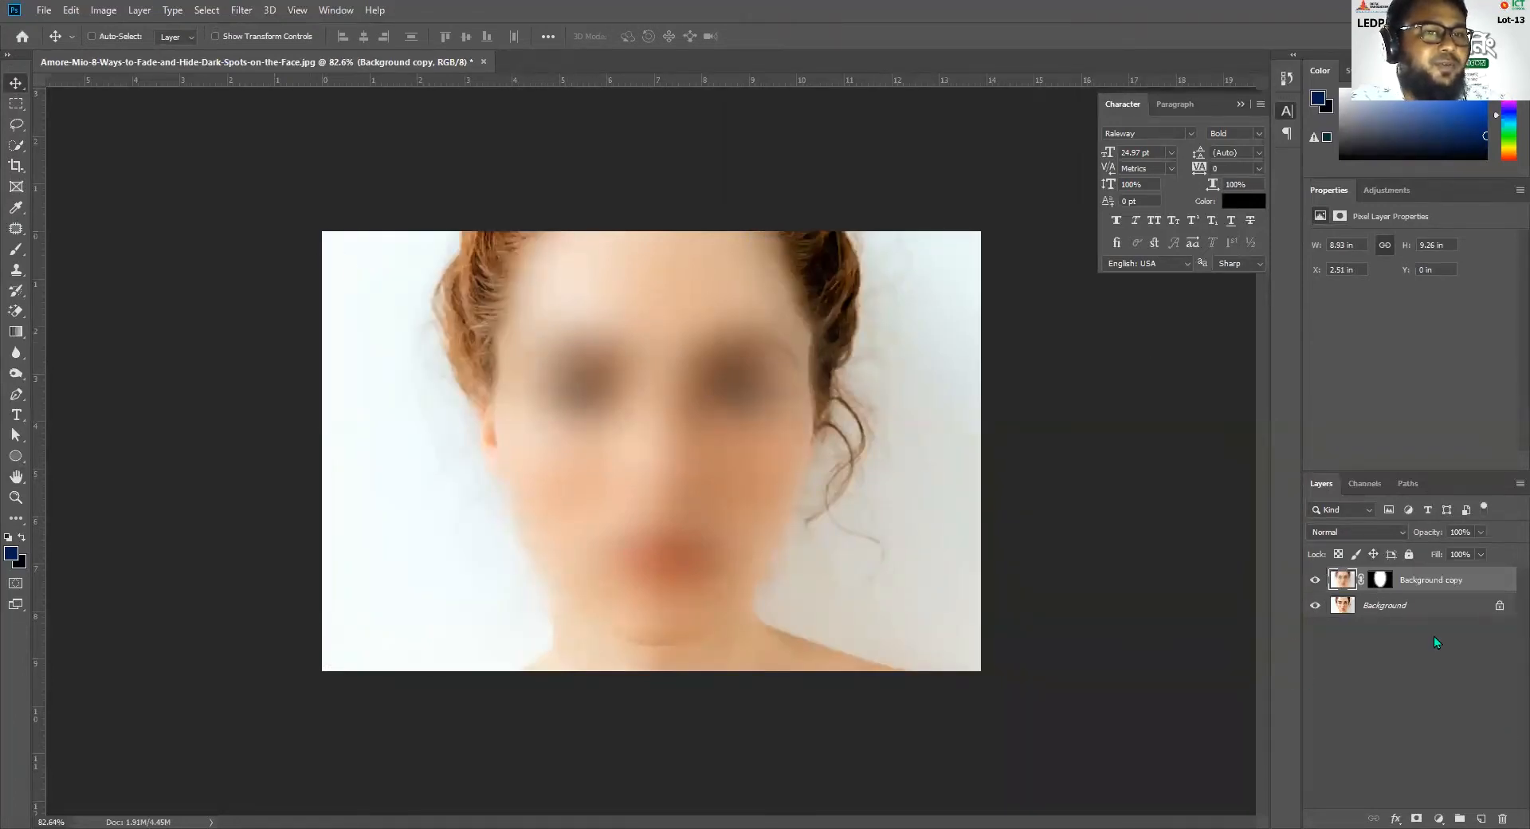
left_click(1378, 583)
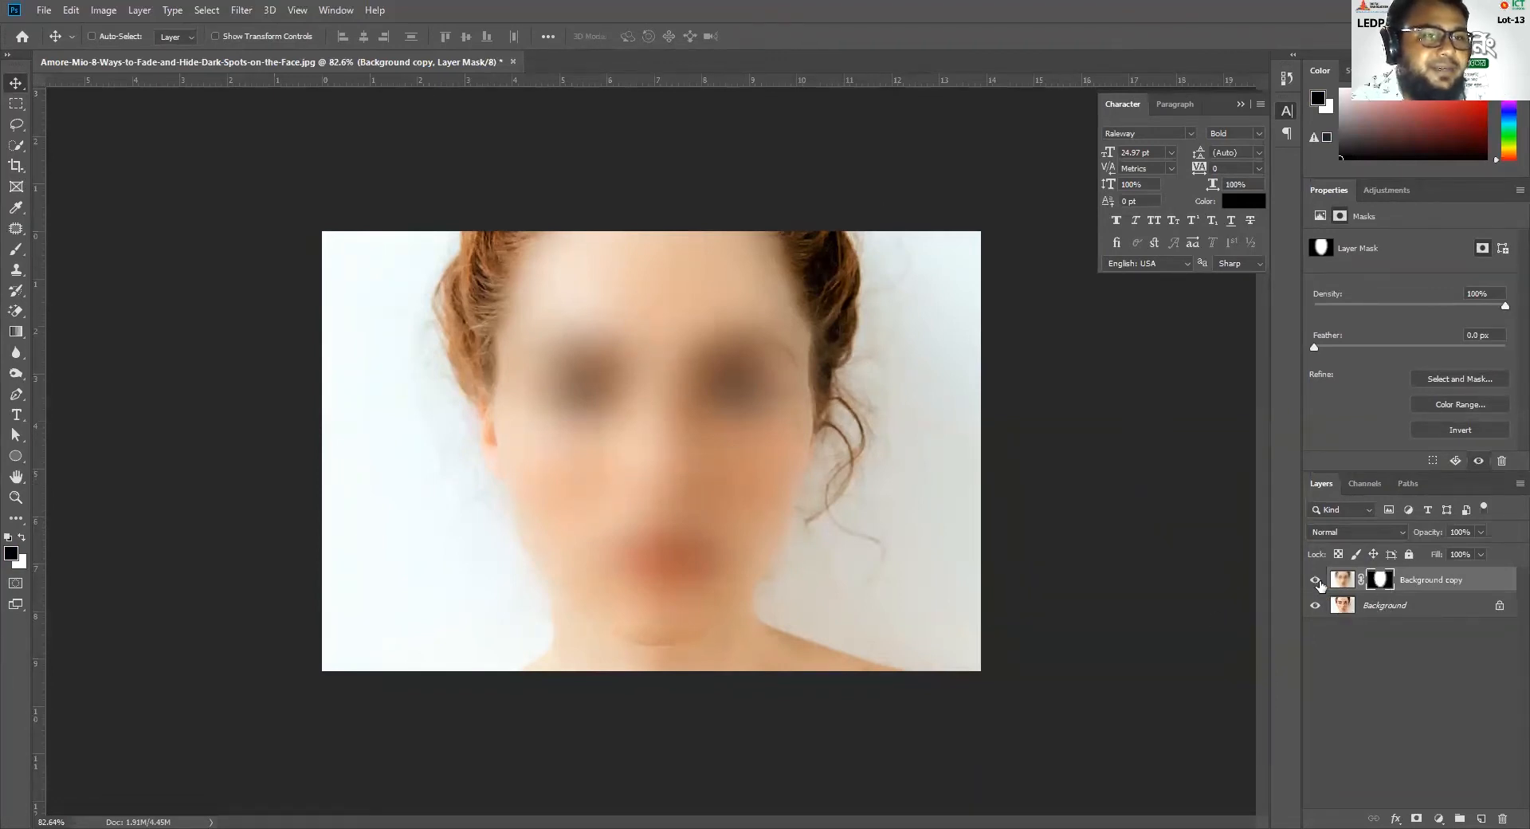
left_click(1316, 582)
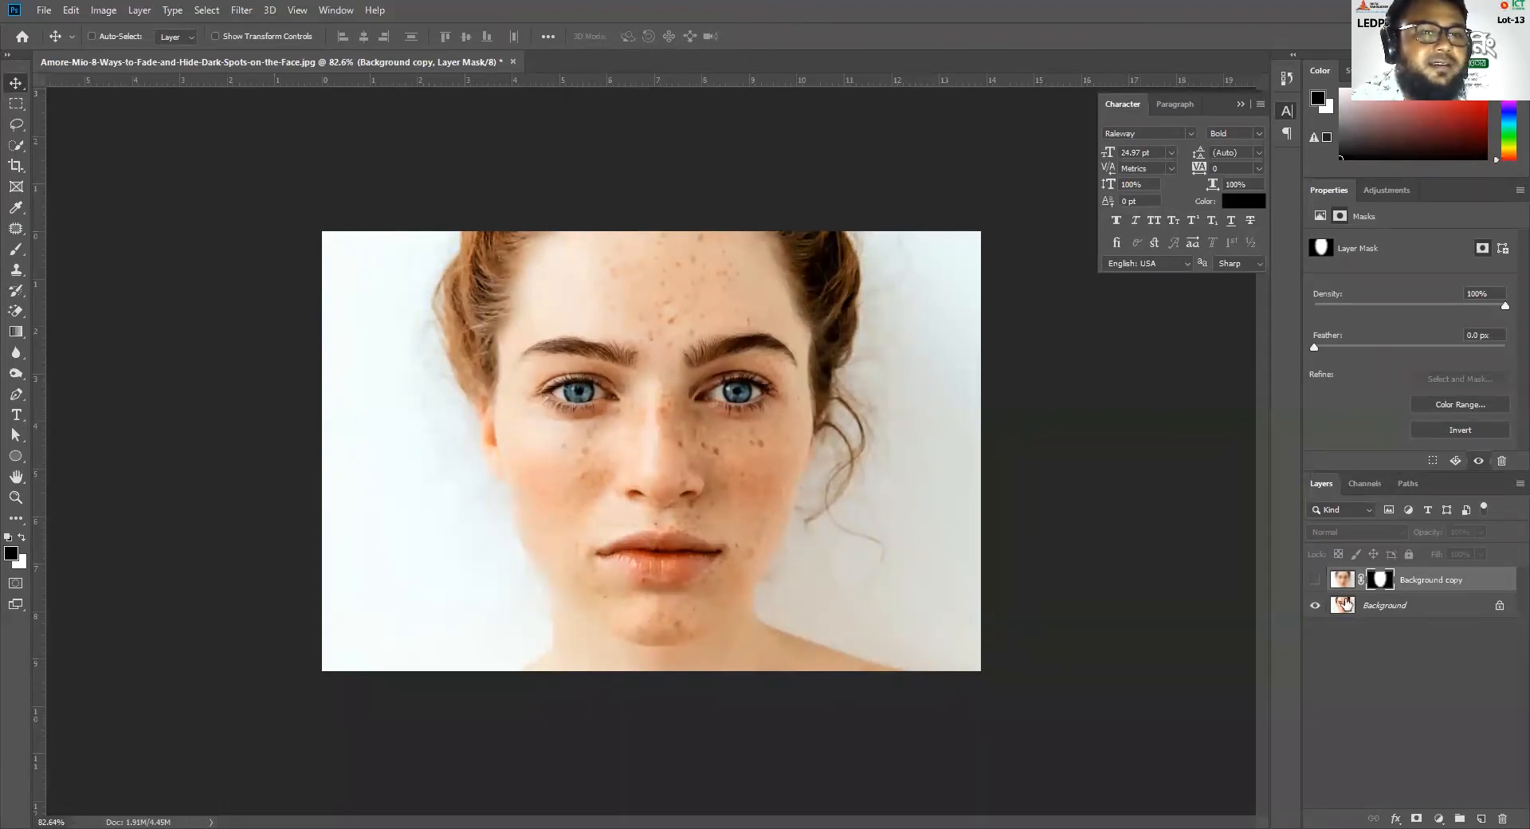
left_click(1315, 580)
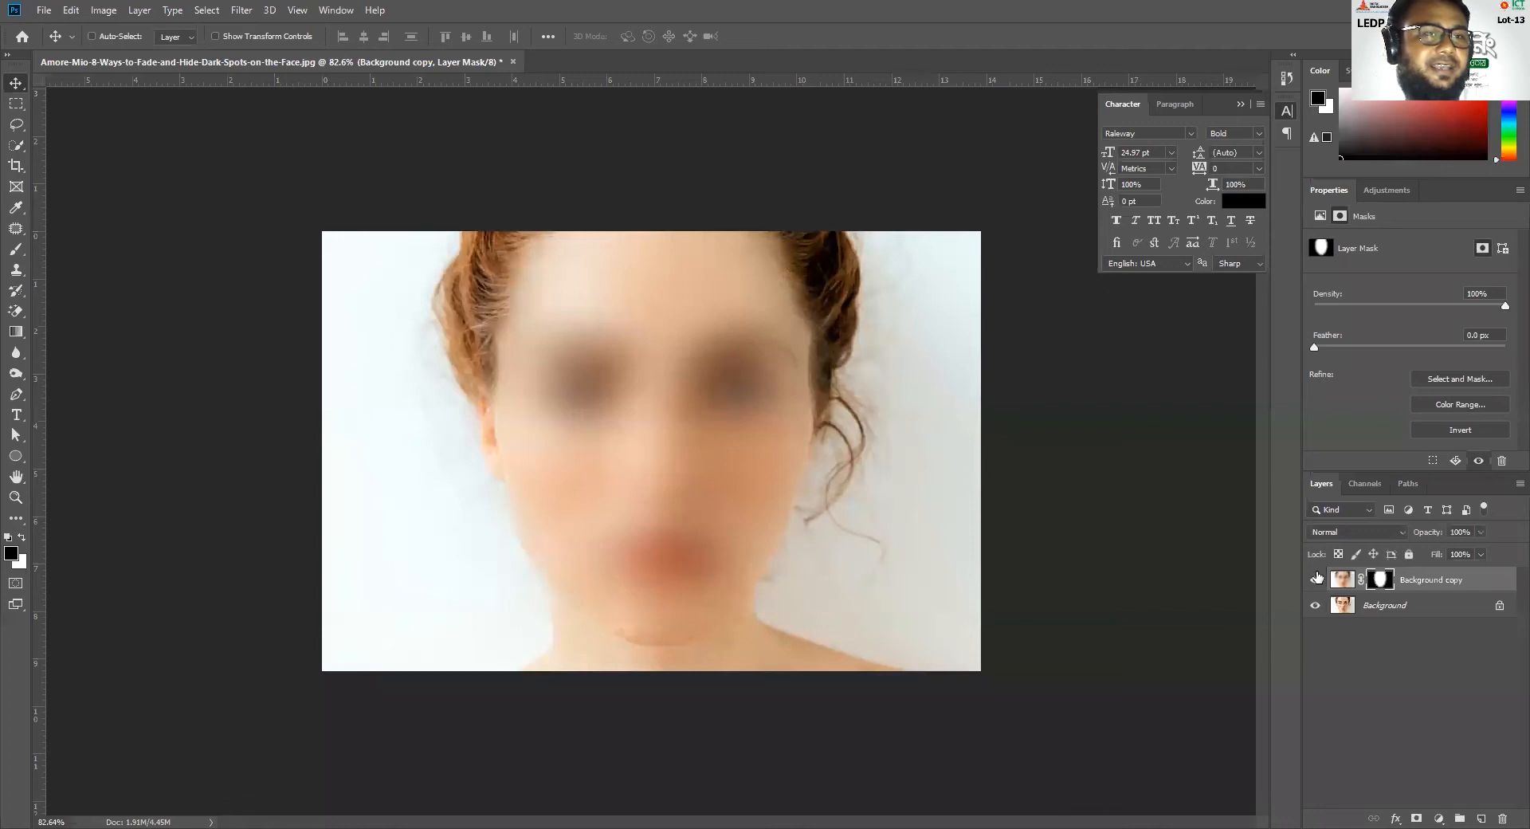
Paint black over both eyes on the Background copy's mask with a 90-pixel brush, and check the holes with the Background hidden
left_click(21, 540)
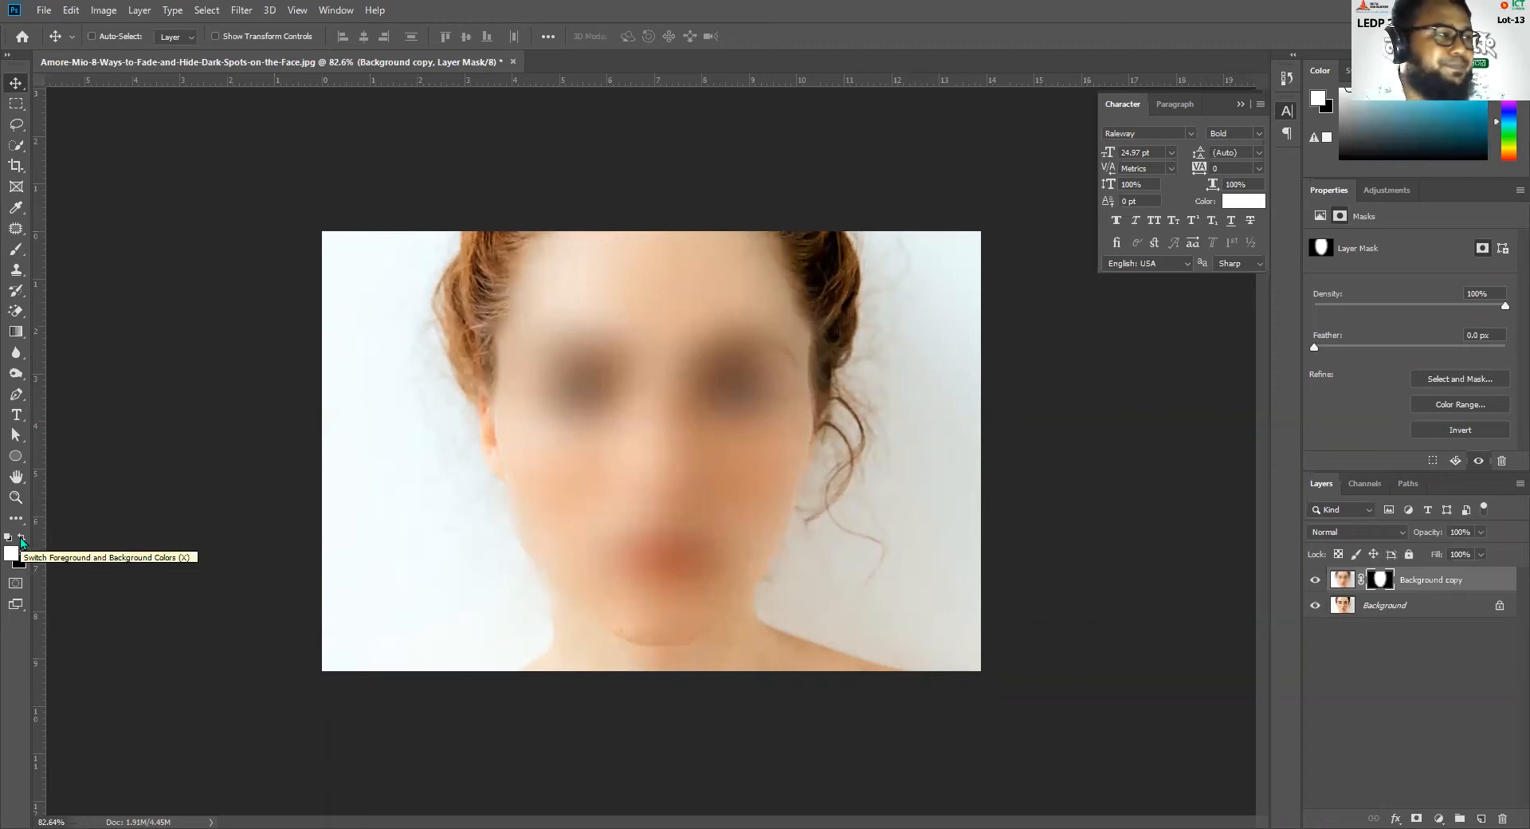
left_click(21, 540)
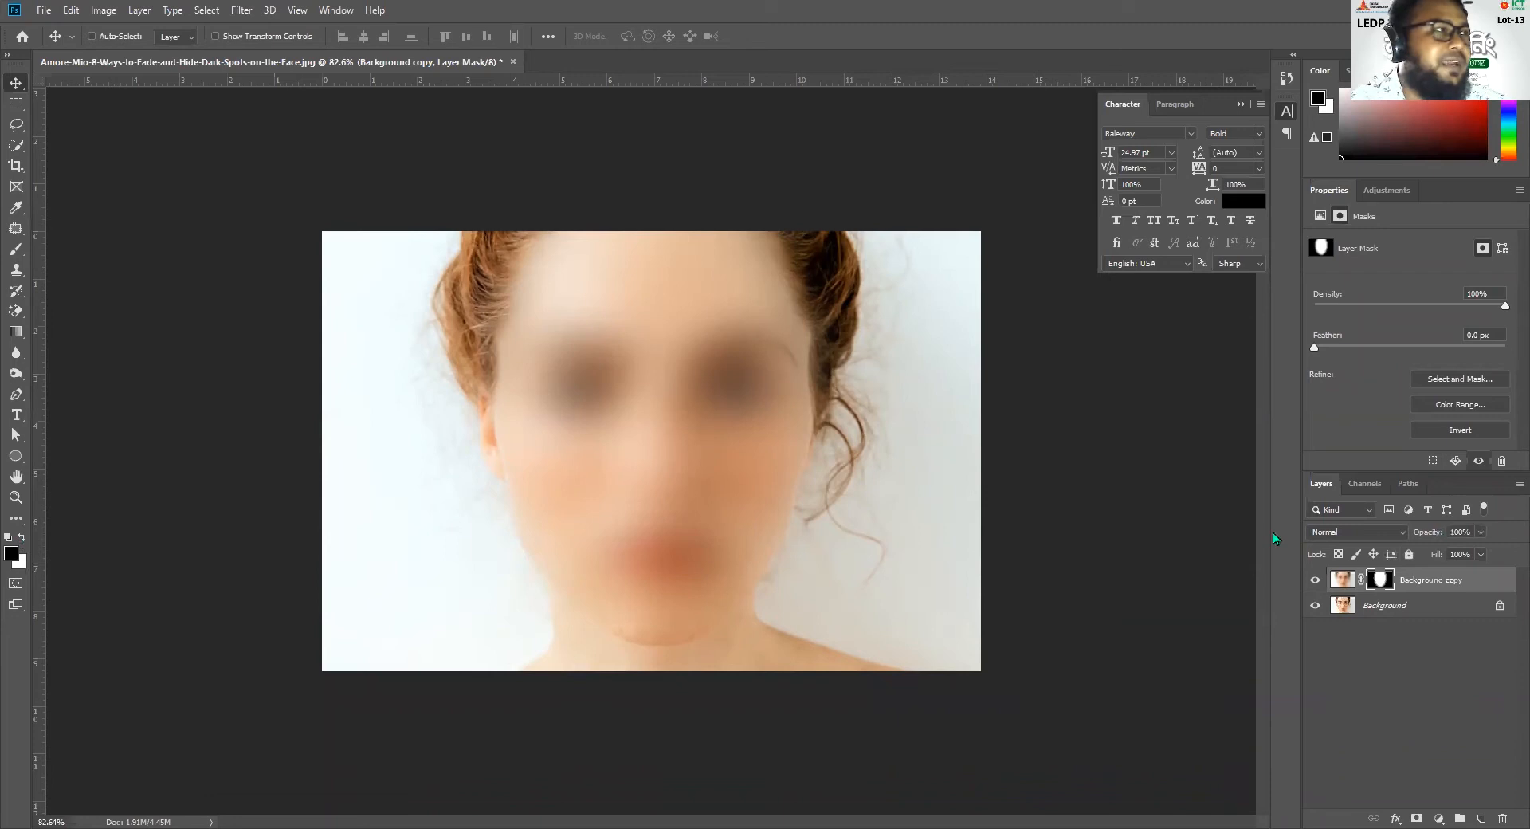
left_click(16, 249)
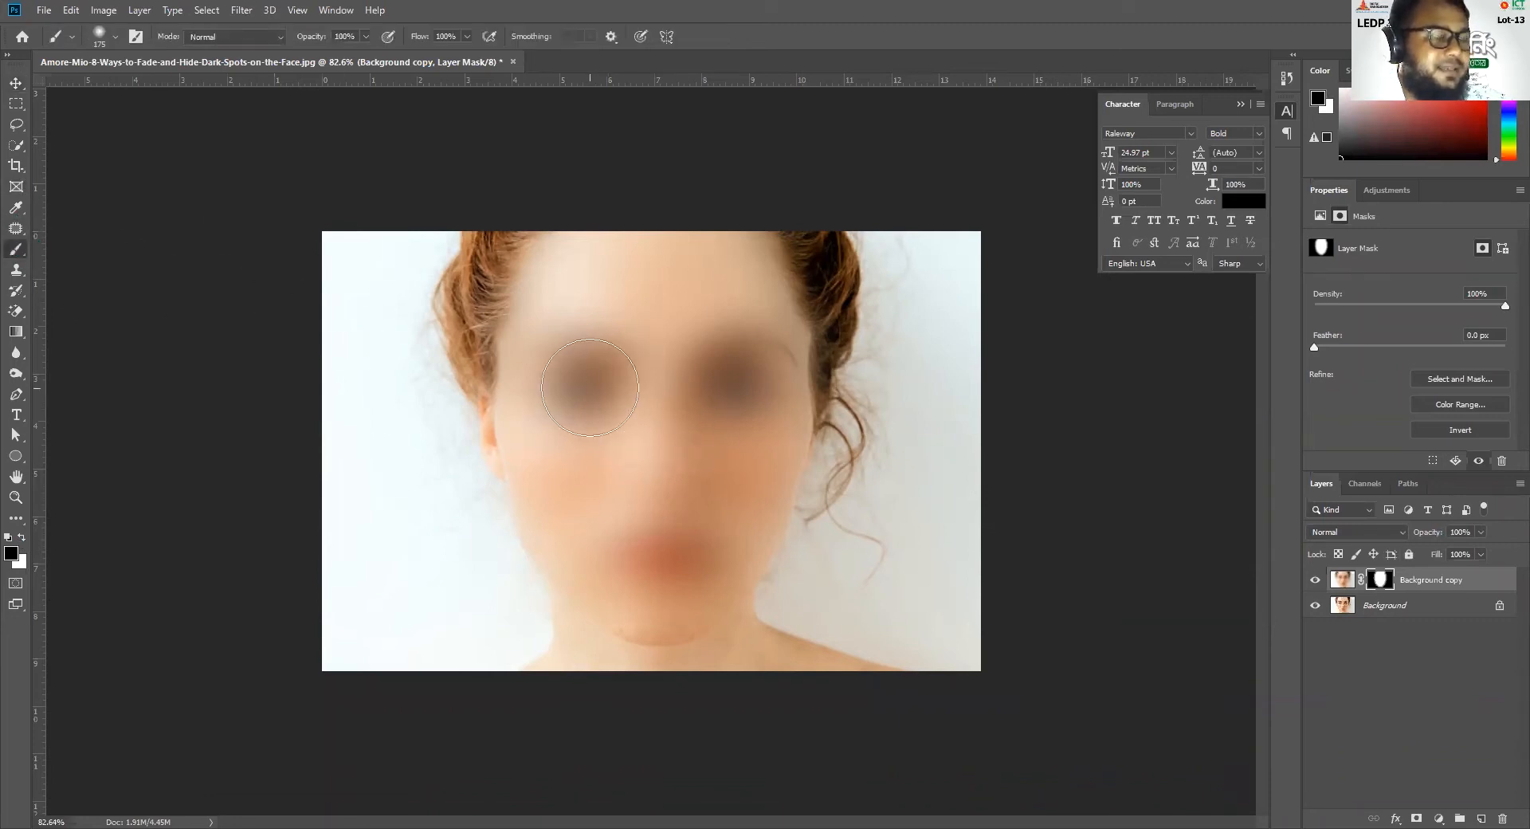
key("bracketleft")
key("bracketleft")
key("bracketleft")
mouse_move(588, 384)
left_mouse_down()
mouse_move(553, 389)
mouse_move(620, 399)
left_mouse_up()
mouse_move(746, 389)
left_mouse_down()
mouse_move(705, 398)
mouse_move(760, 399)
mouse_move(706, 402)
left_mouse_up()
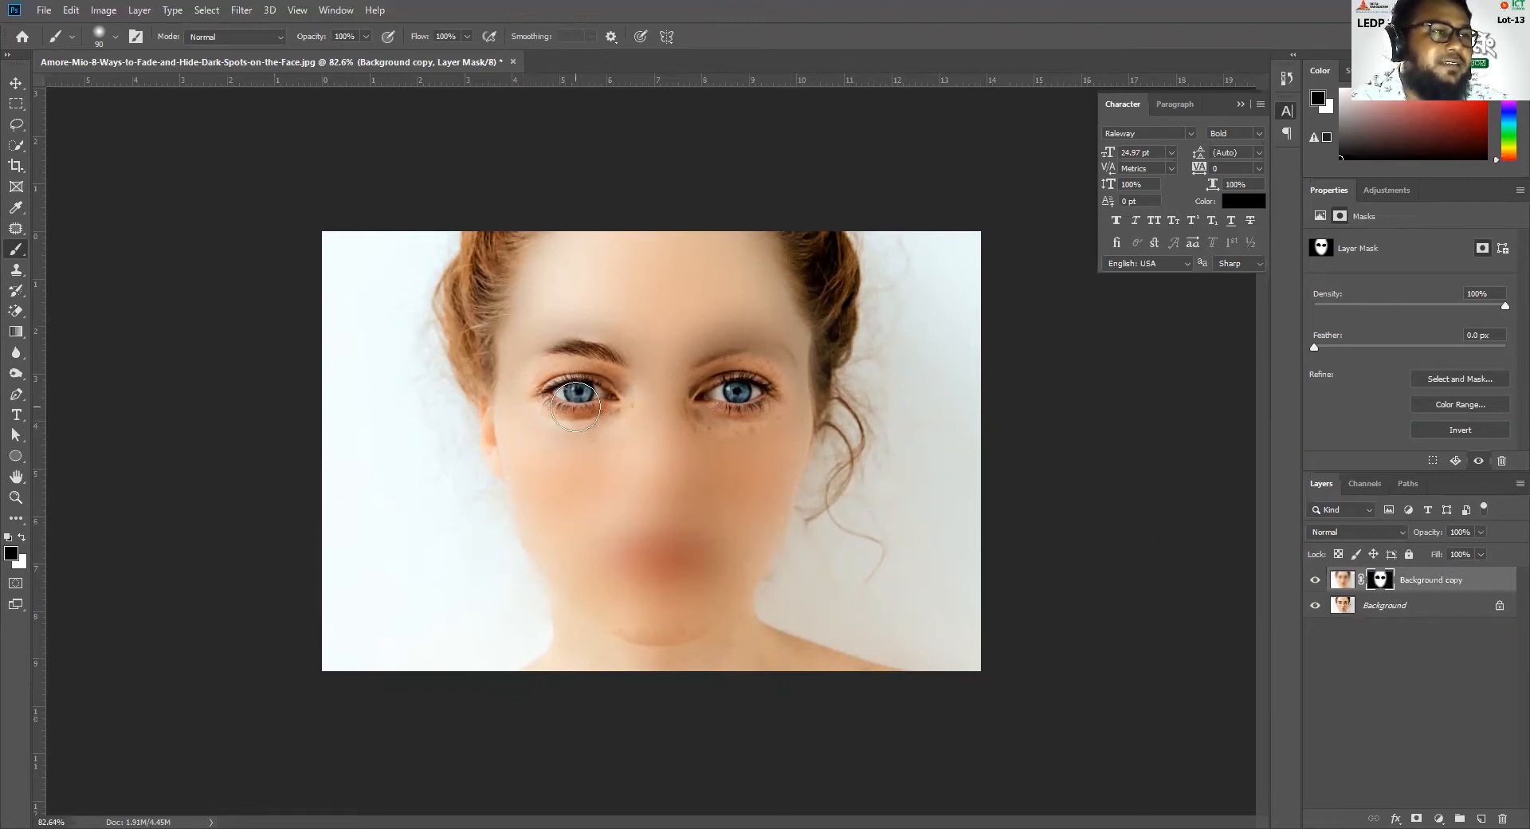
left_click(1315, 606)
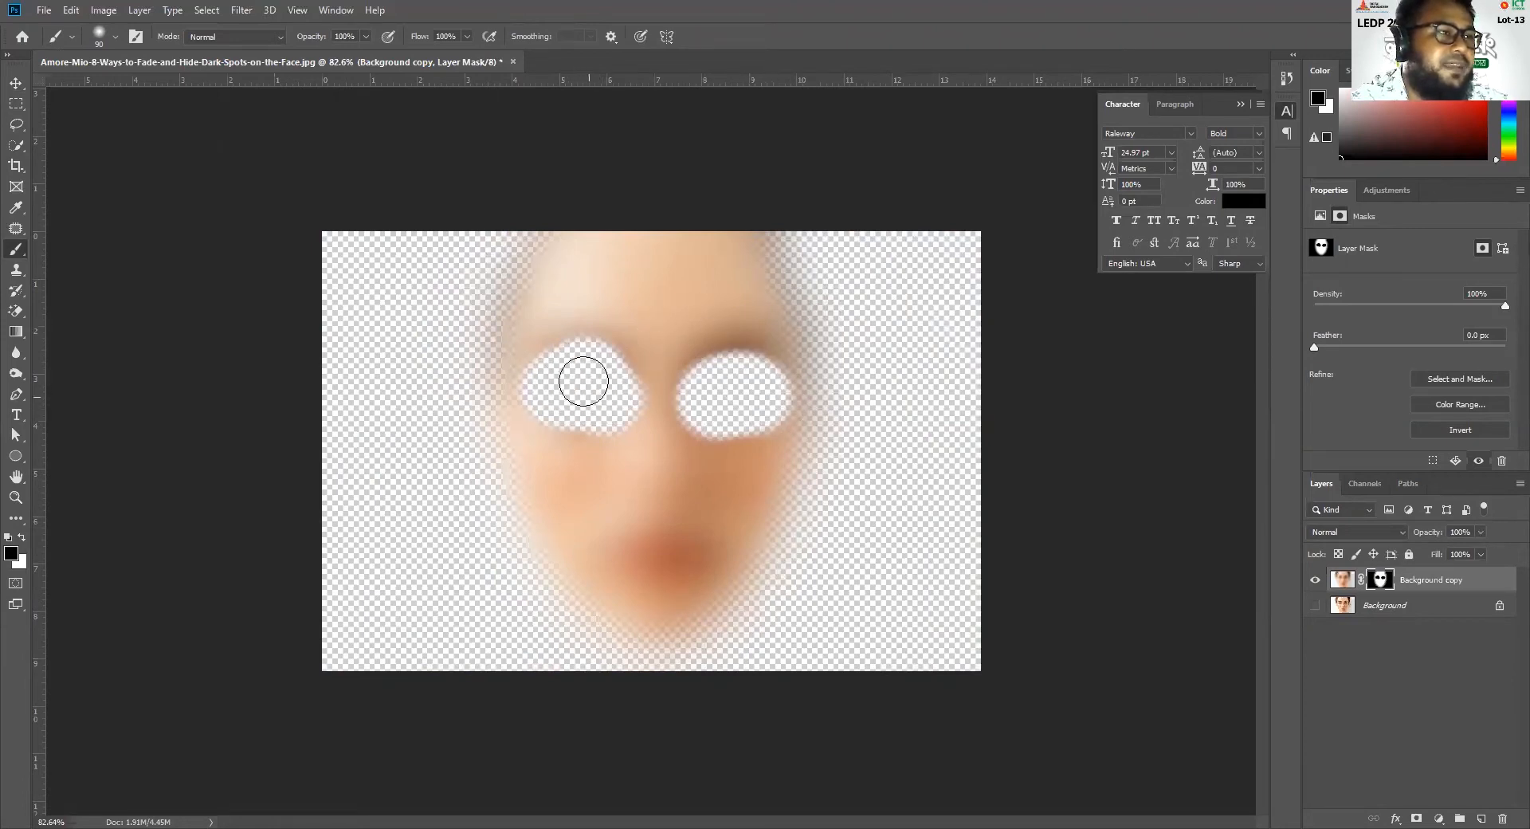
left_click(1314, 605)
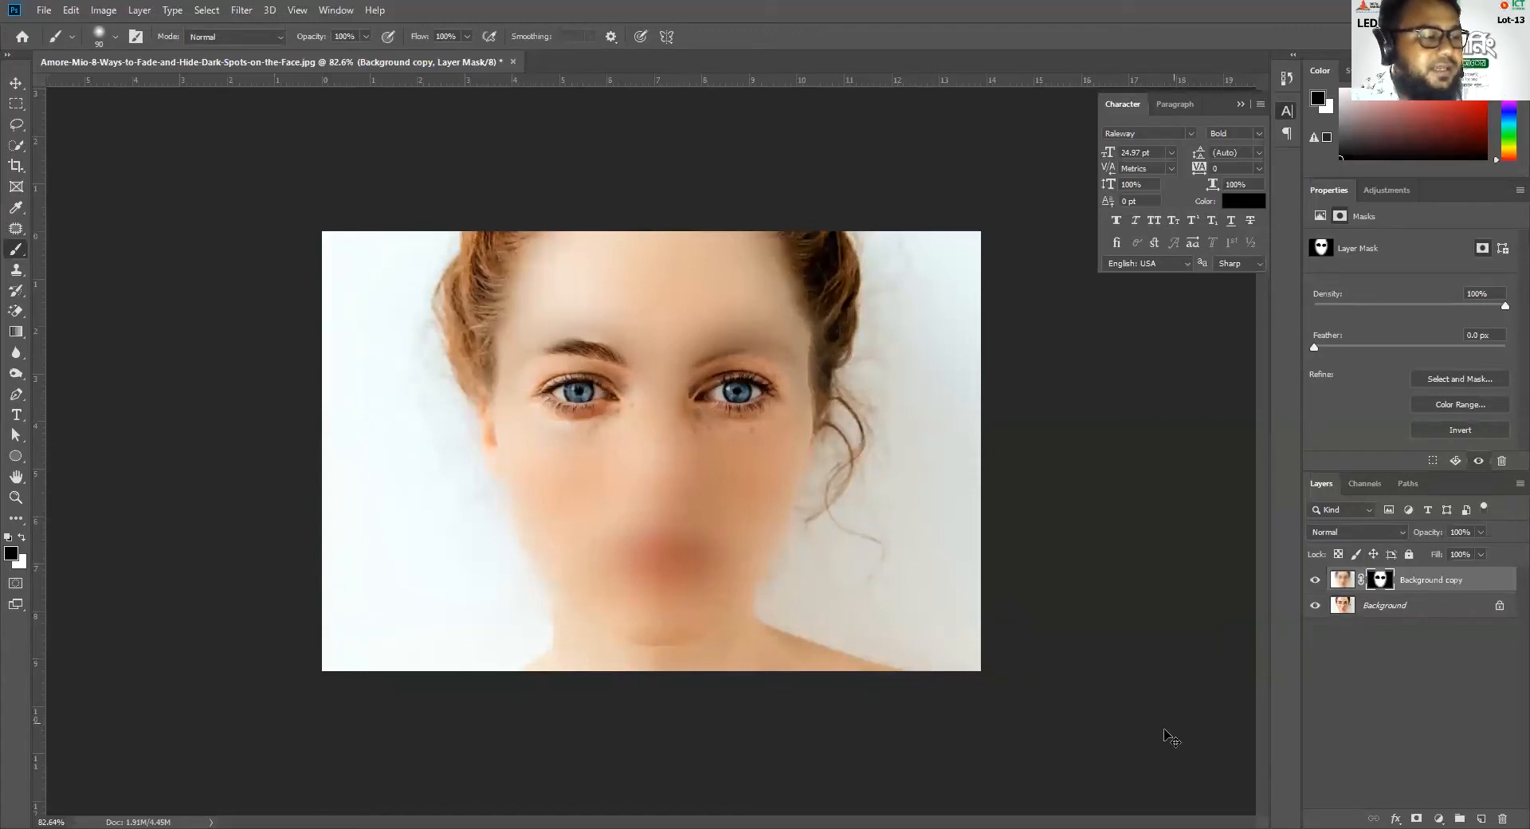
Undo the eye strokes on the mask and the Gaussian Blur on the Background copy
key("ctrl+z")
key("ctrl+z")
key("ctrl+z")
key("ctrl+z")
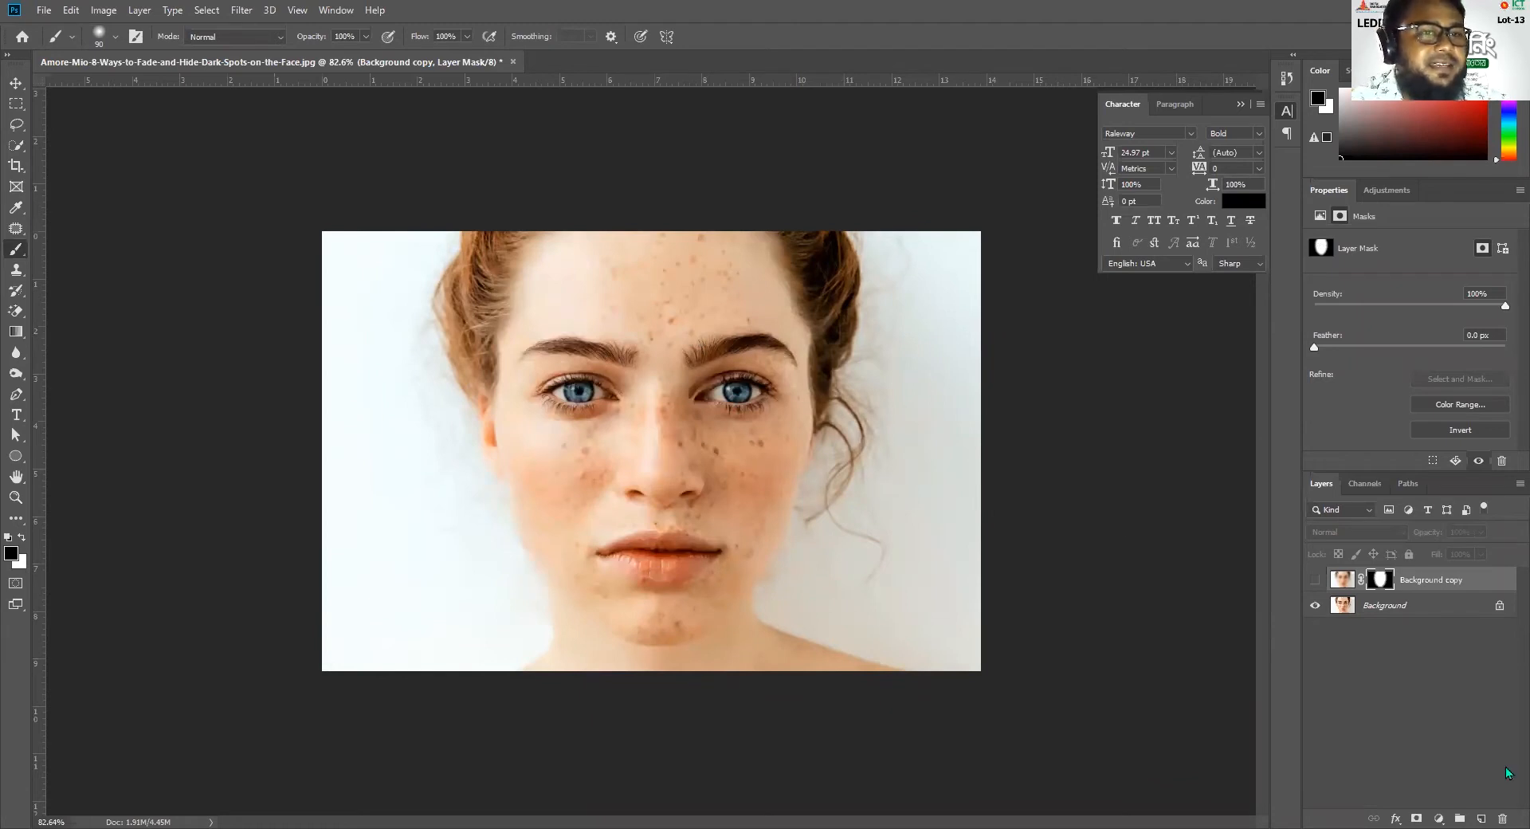
left_click(1317, 580)
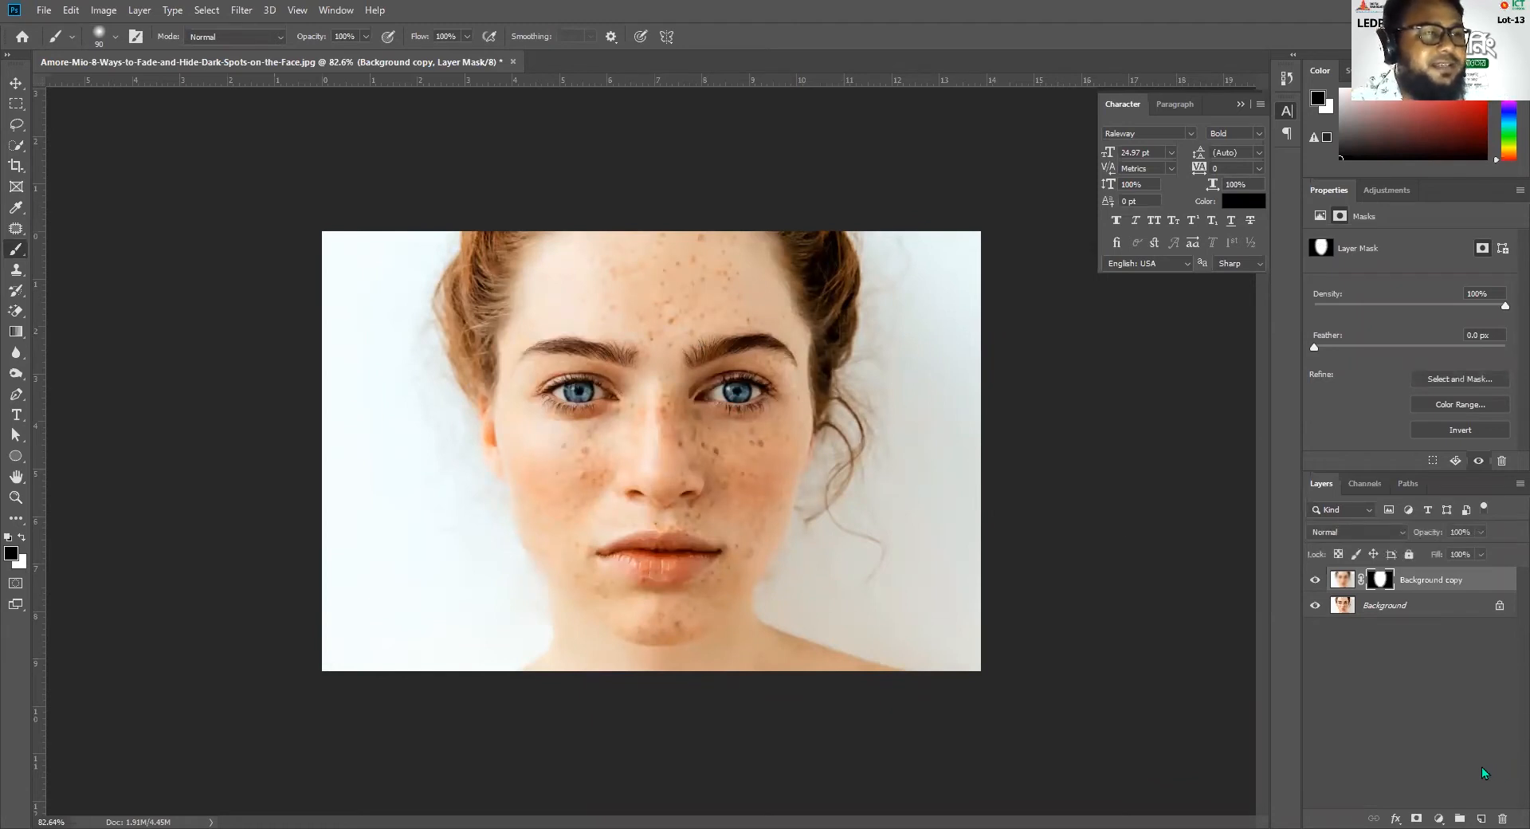
left_click(1316, 583, "alt")
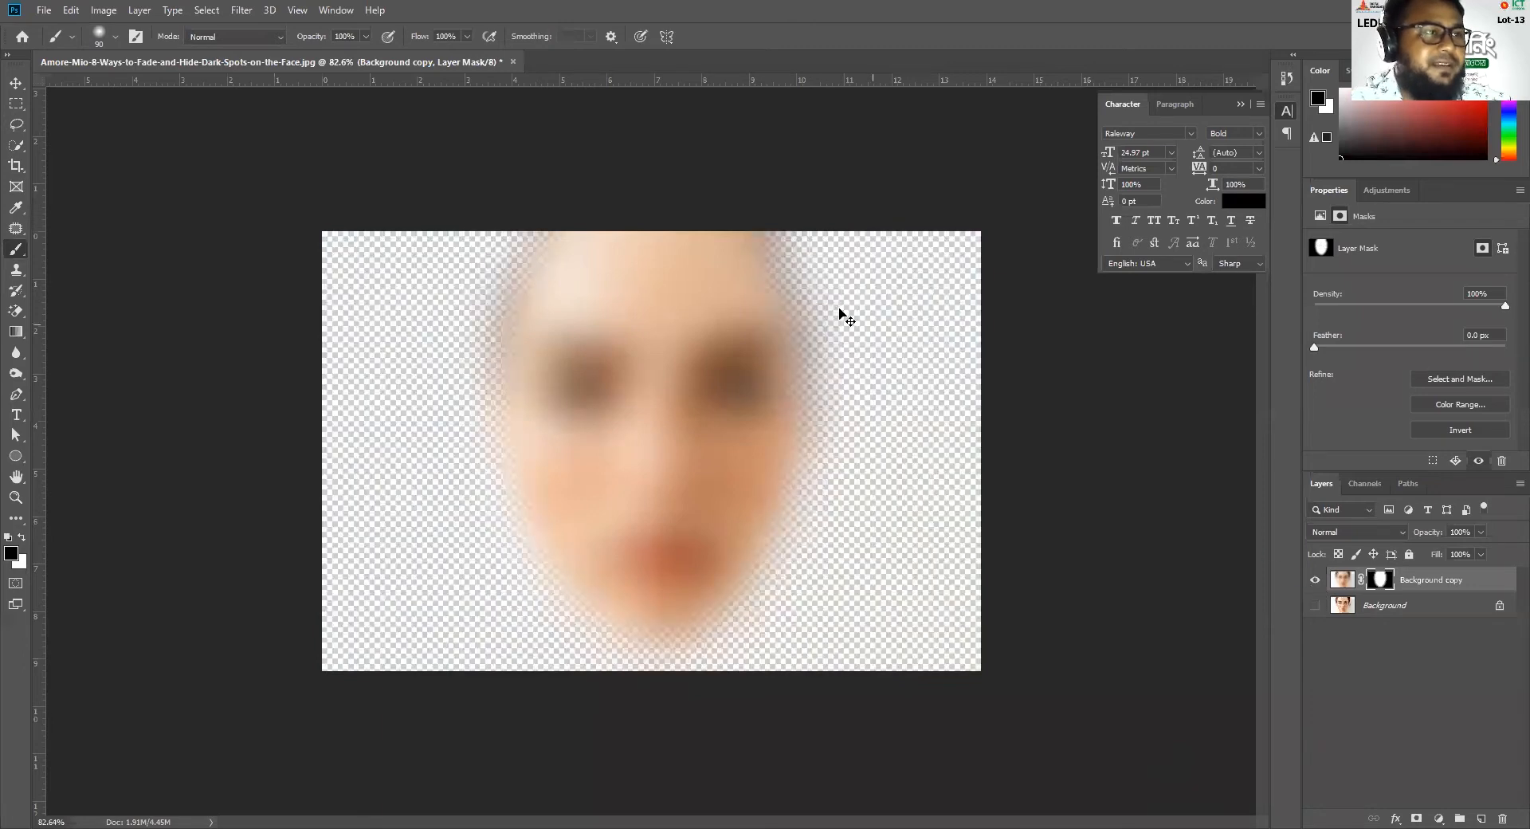
key("ctrl+z")
key("ctrl+z")
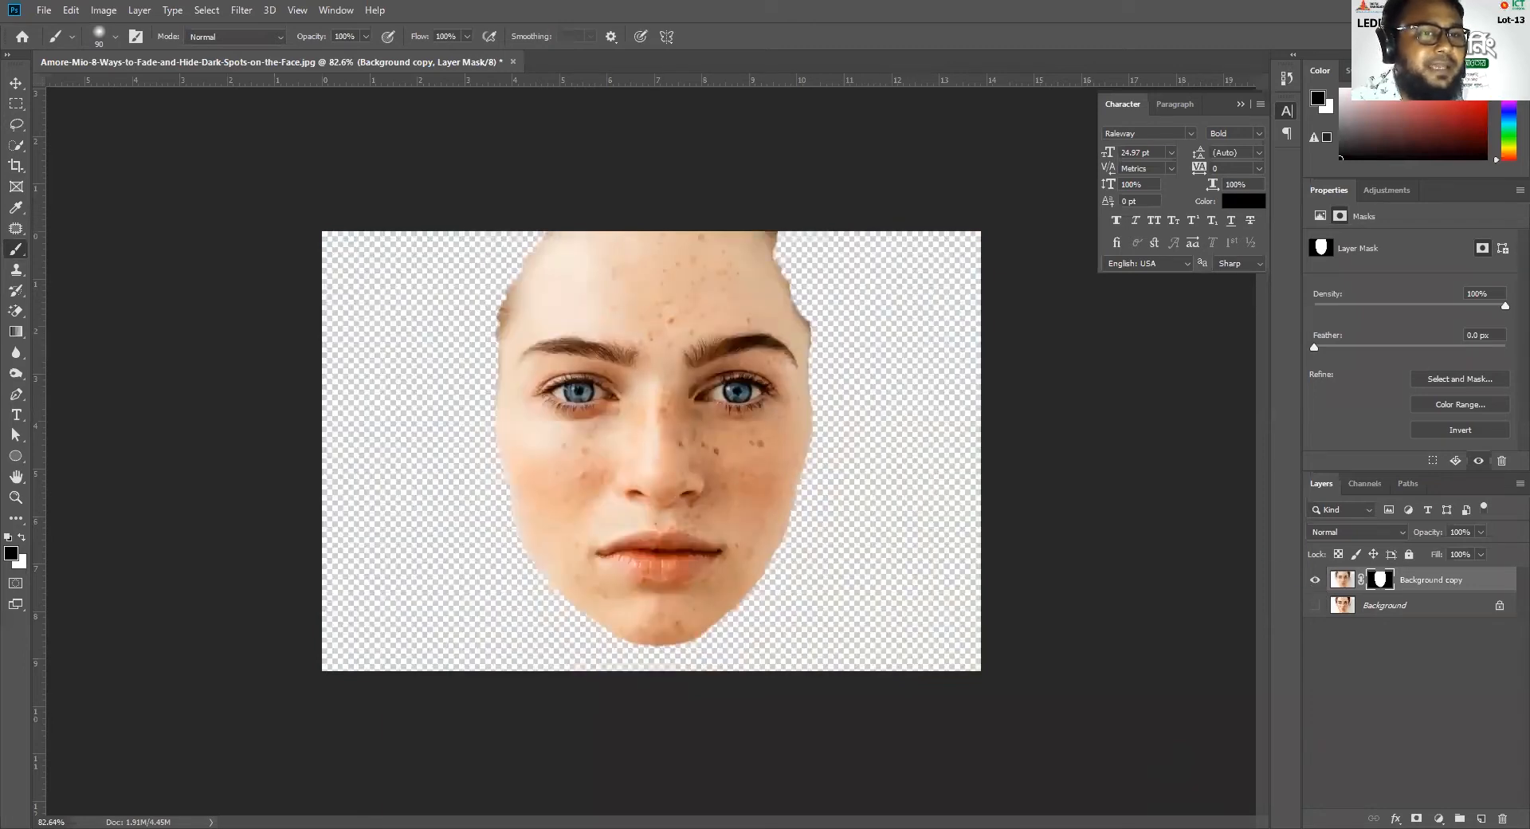
Show the Background layer and apply a Gaussian Blur with a 5.6-pixel radius to the Background copy's image
left_click(1315, 605)
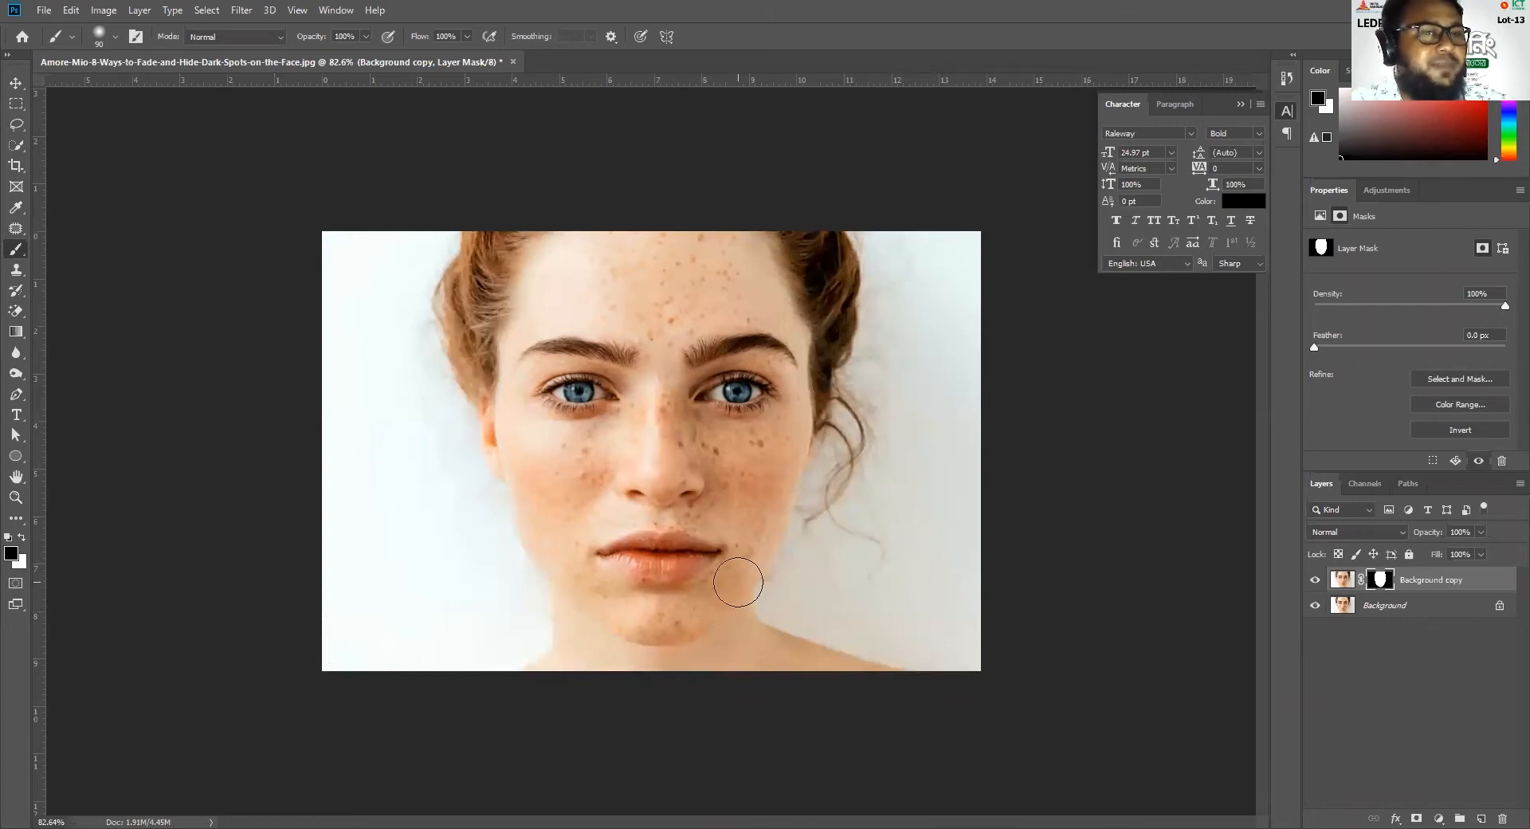
left_click(1359, 581)
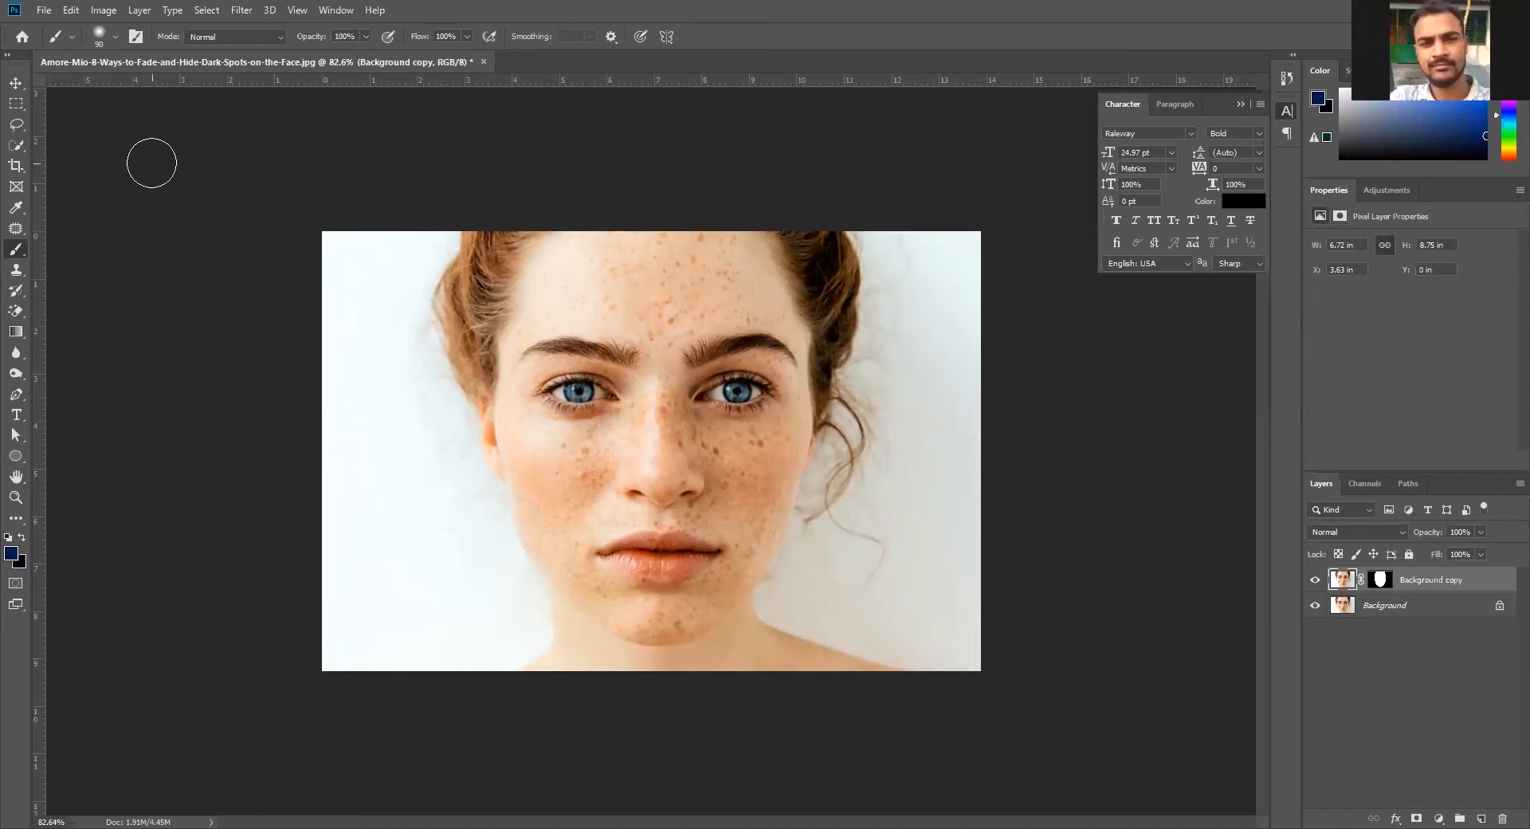
left_click(239, 11)
mouse_move(286, 196)
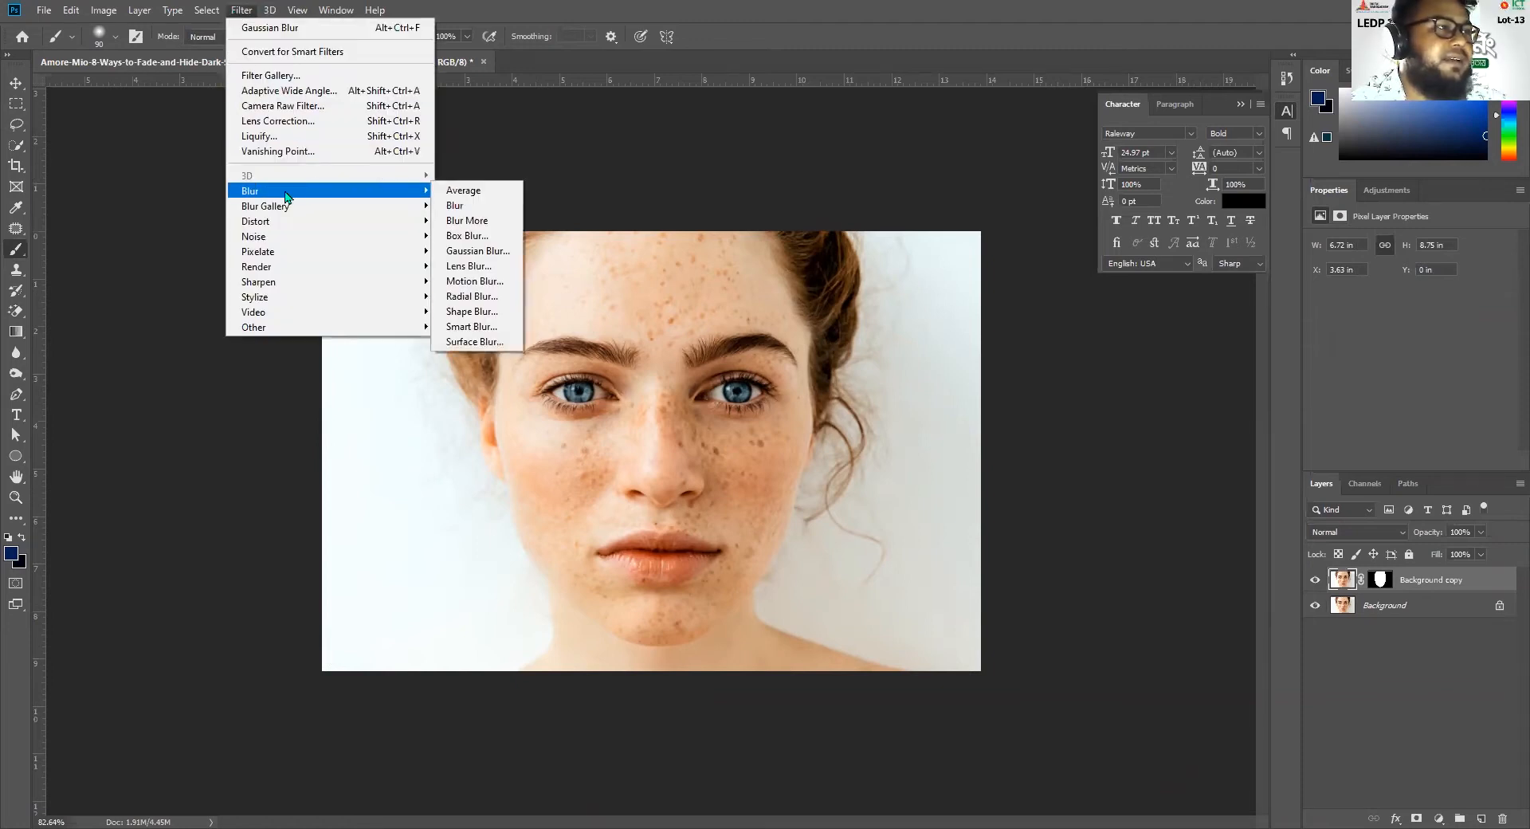
left_click(478, 253)
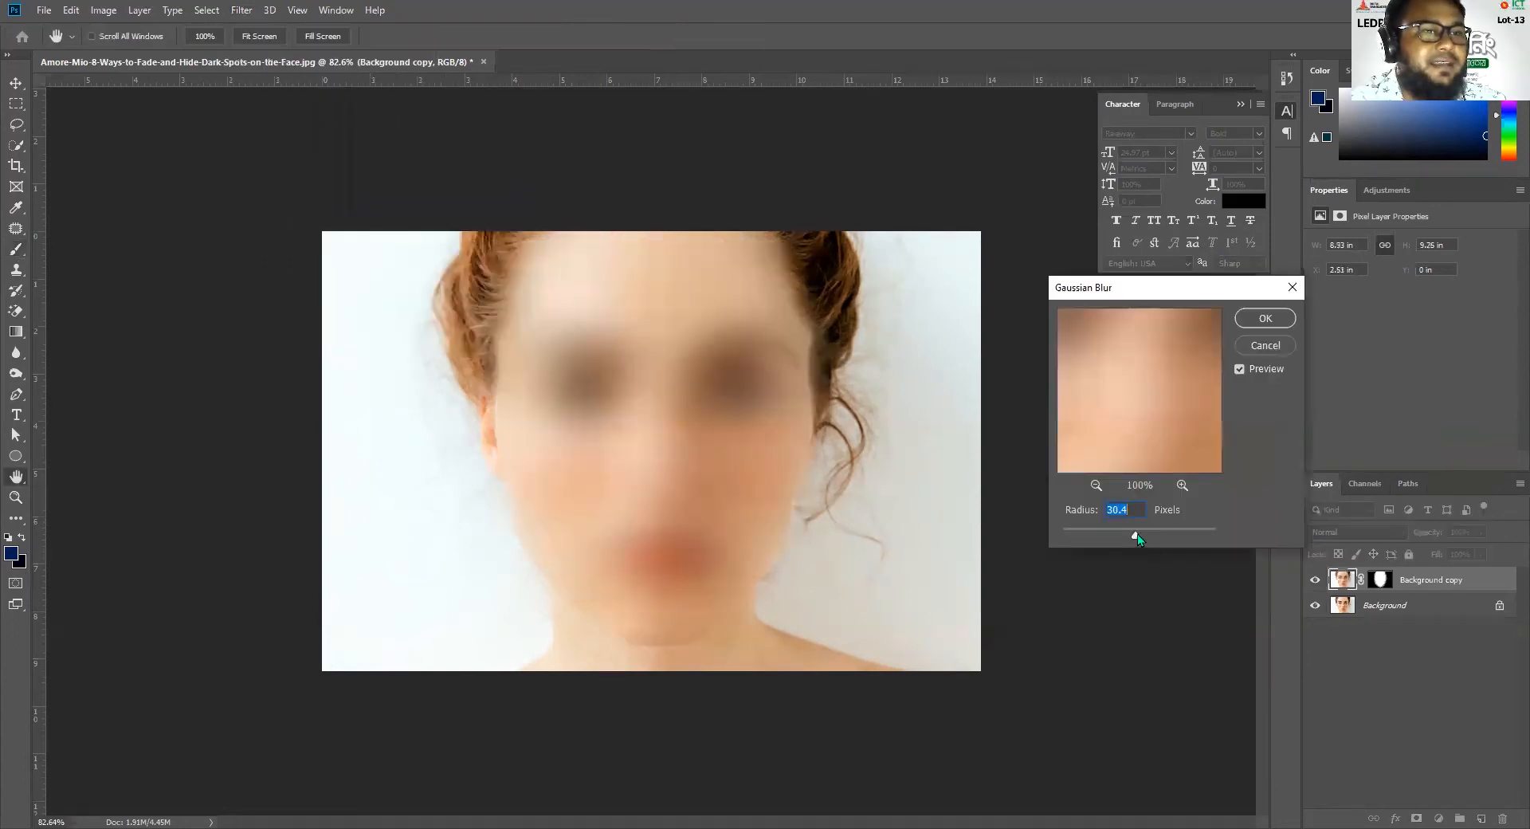
mouse_move(1129, 539)
left_mouse_down()
mouse_move(1084, 538)
mouse_move(1106, 542)
left_mouse_up()
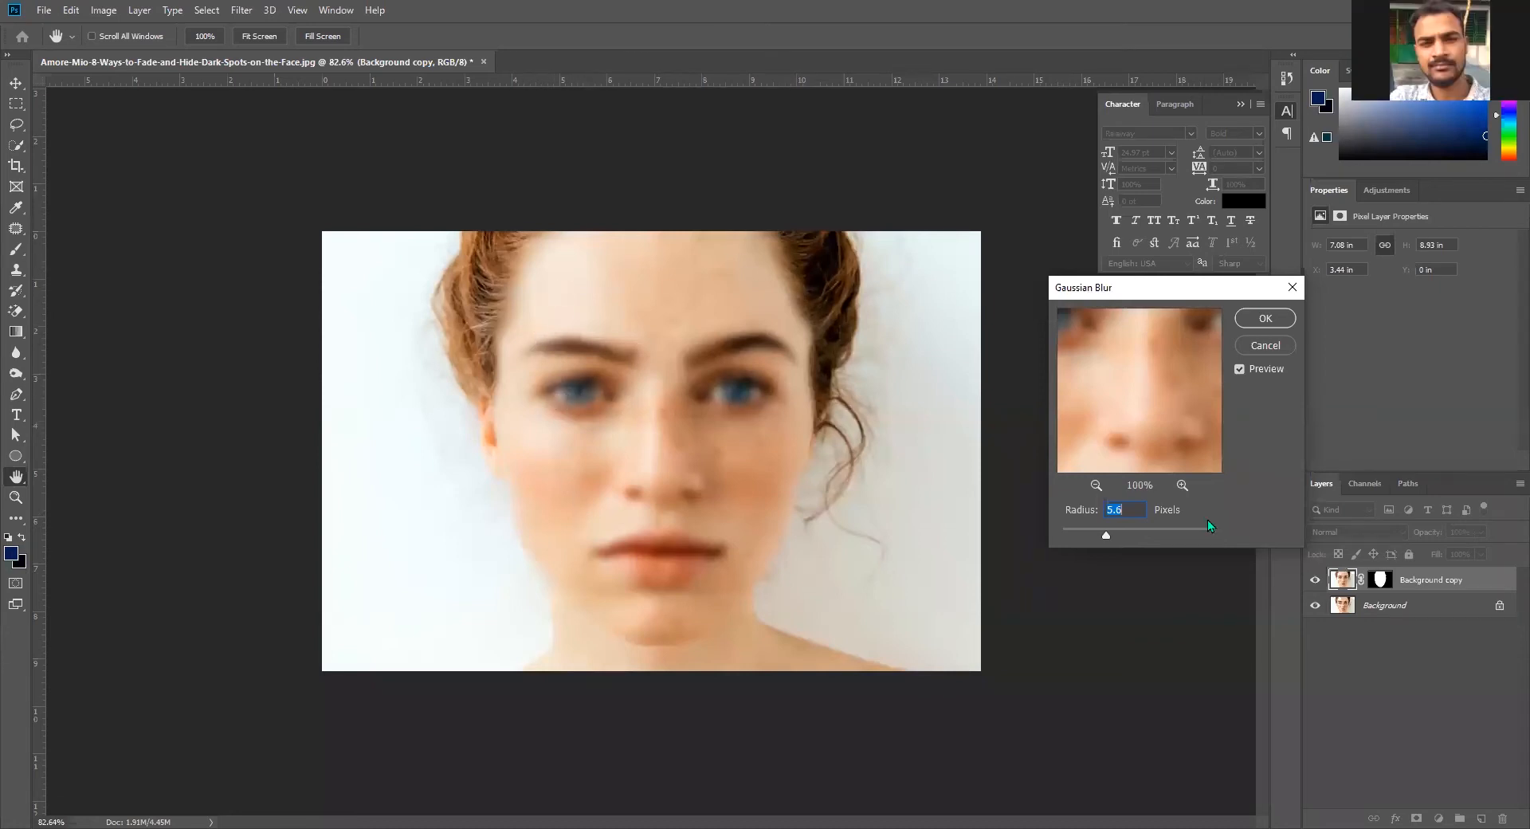
key("Return")
Brush black on the Background copy's layer mask over the eyes, eyebrows, lips and nostrils to bring back their sharp detail
key("b")
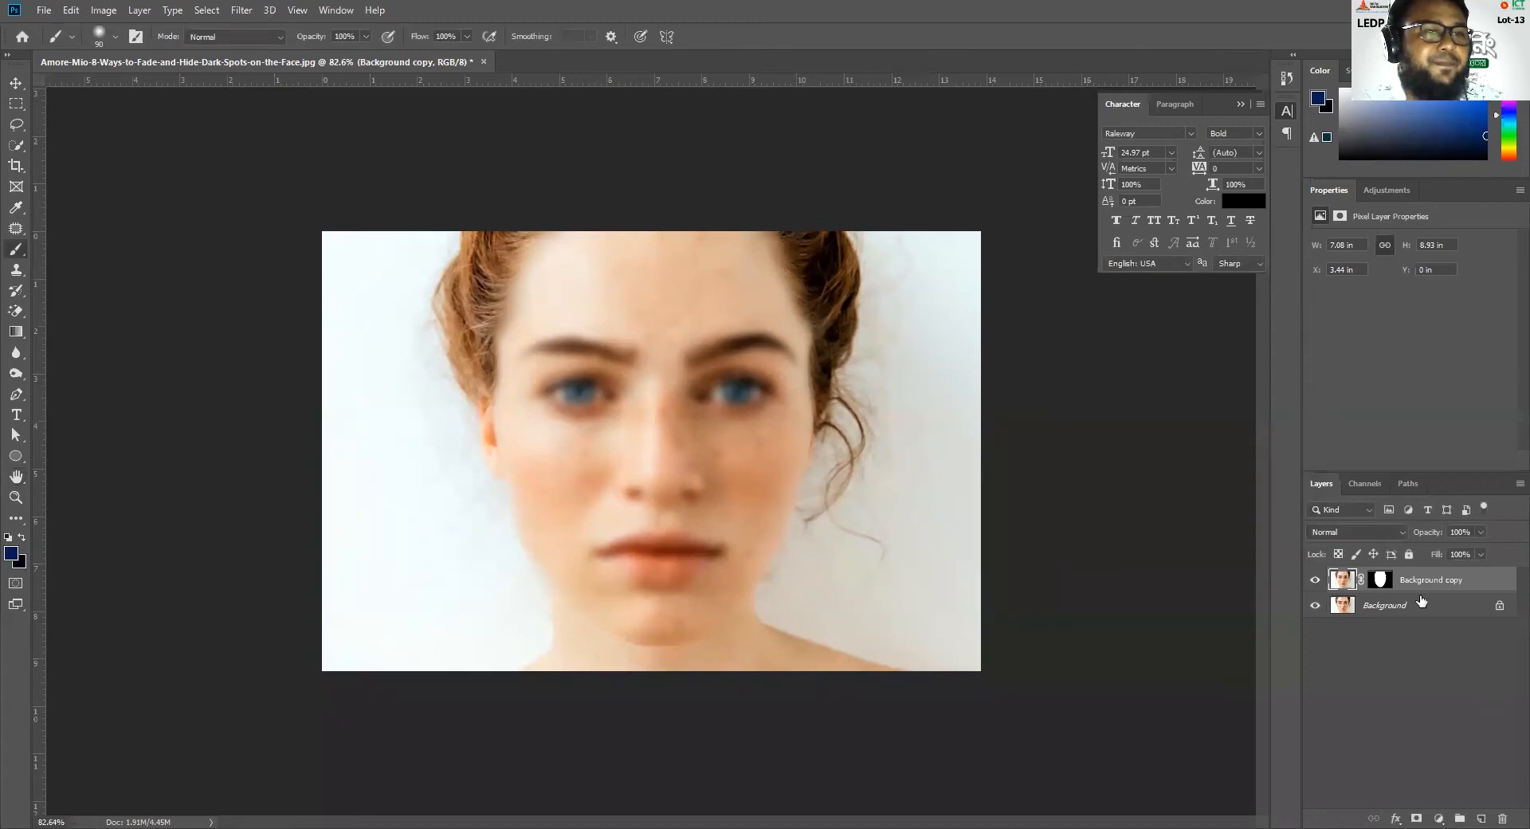
left_click(1384, 579)
mouse_move(632, 351)
left_mouse_down()
mouse_move(594, 389)
mouse_move(561, 392)
left_mouse_up()
mouse_move(702, 394)
left_mouse_down()
mouse_move(763, 392)
mouse_move(705, 357)
mouse_move(793, 350)
left_mouse_up()
left_click_drag(626, 355, 559, 358)
left_click_drag(614, 554, 717, 557)
mouse_move(671, 487)
left_mouse_down()
mouse_move(628, 507)
mouse_move(679, 499)
mouse_move(732, 461)
left_mouse_up()
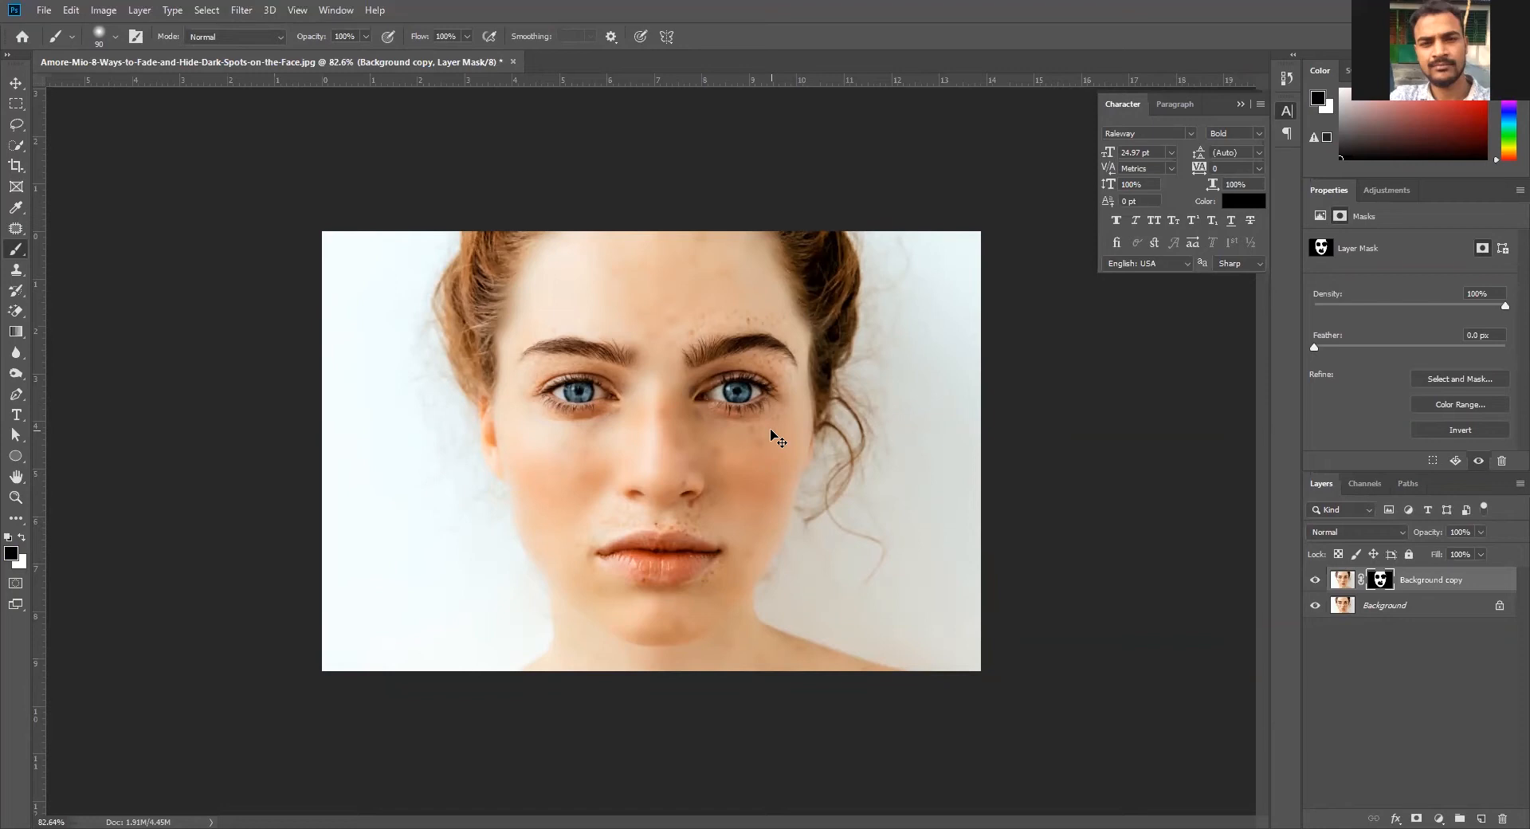
Switch between the Background copy's image and its layer mask to compare them, ending with the mask active
left_click(1380, 580)
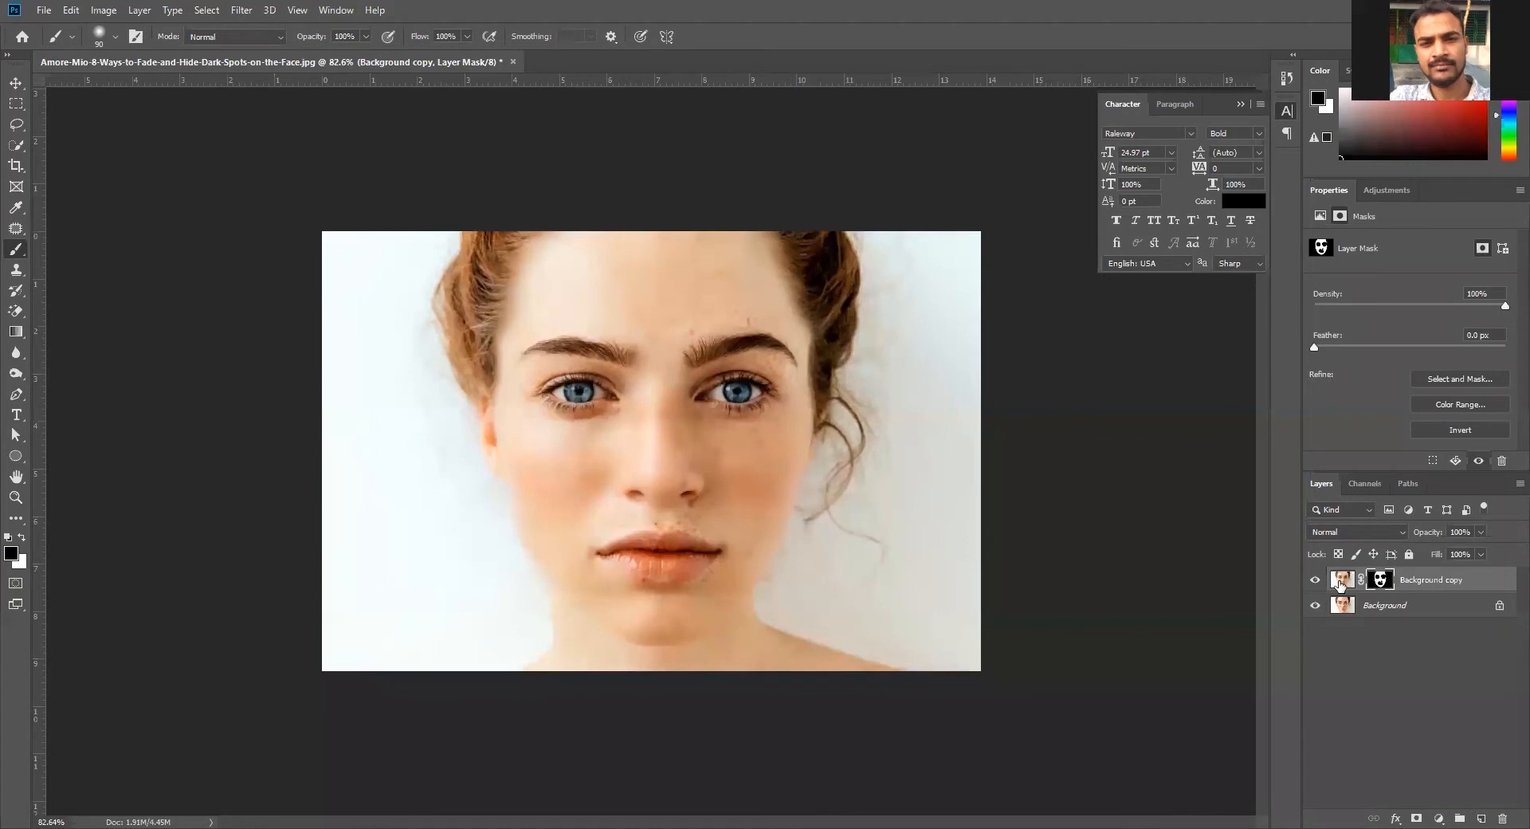
left_click(1341, 584)
left_click(1384, 582)
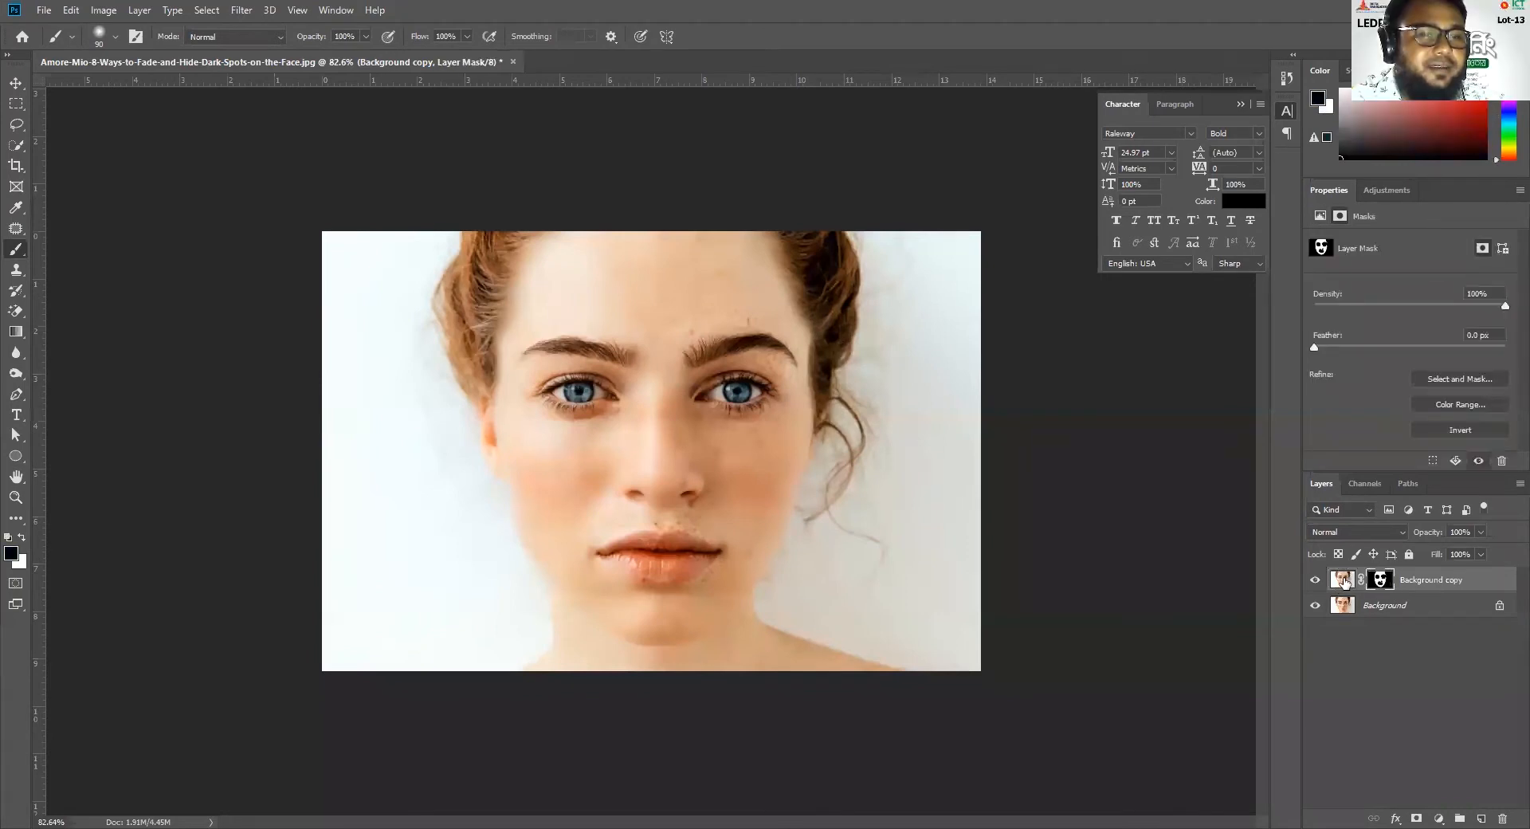
left_click(1344, 584)
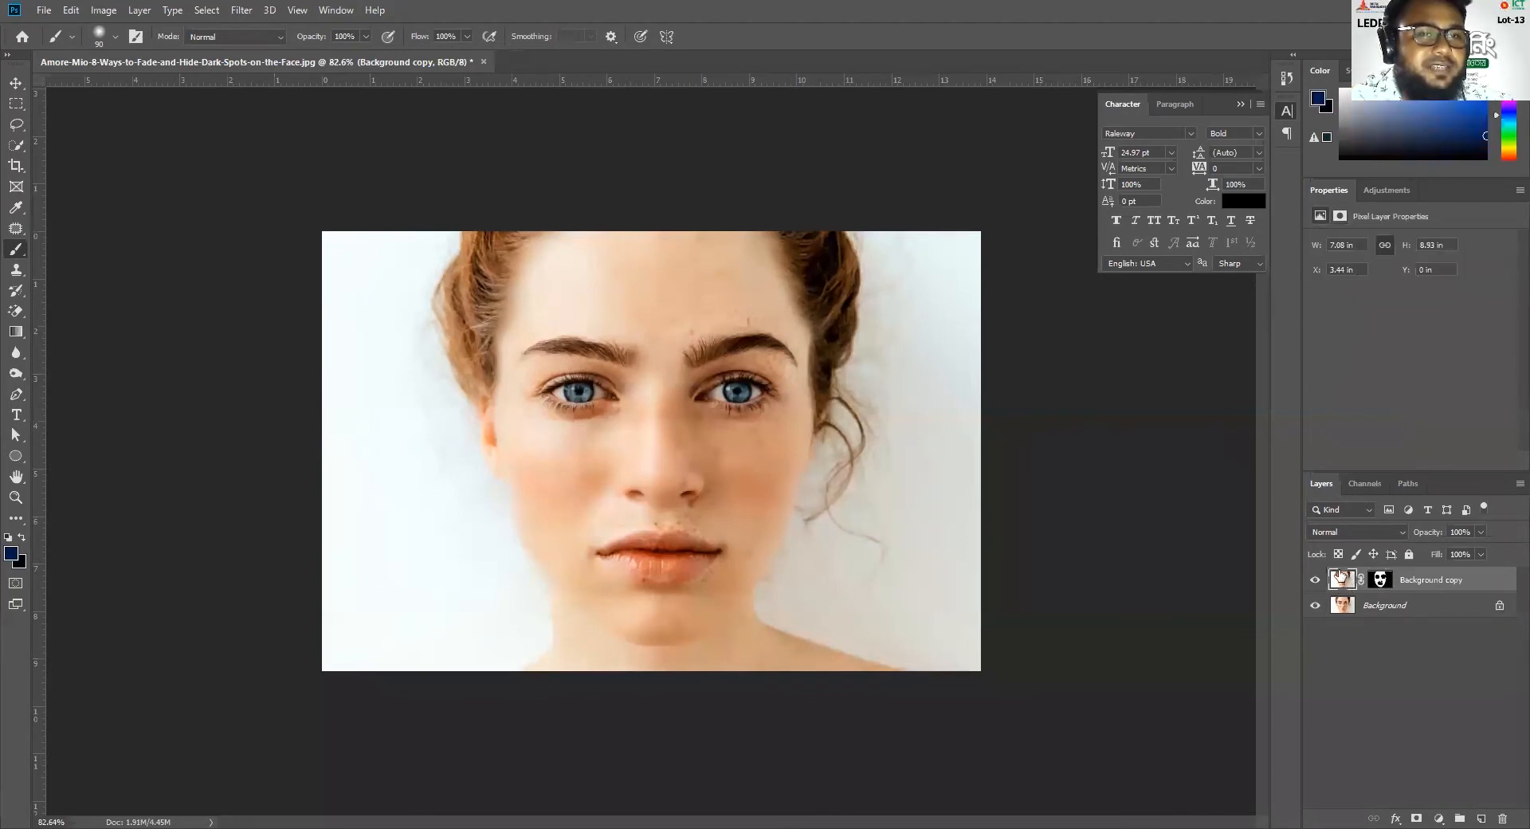
left_click(1382, 583)
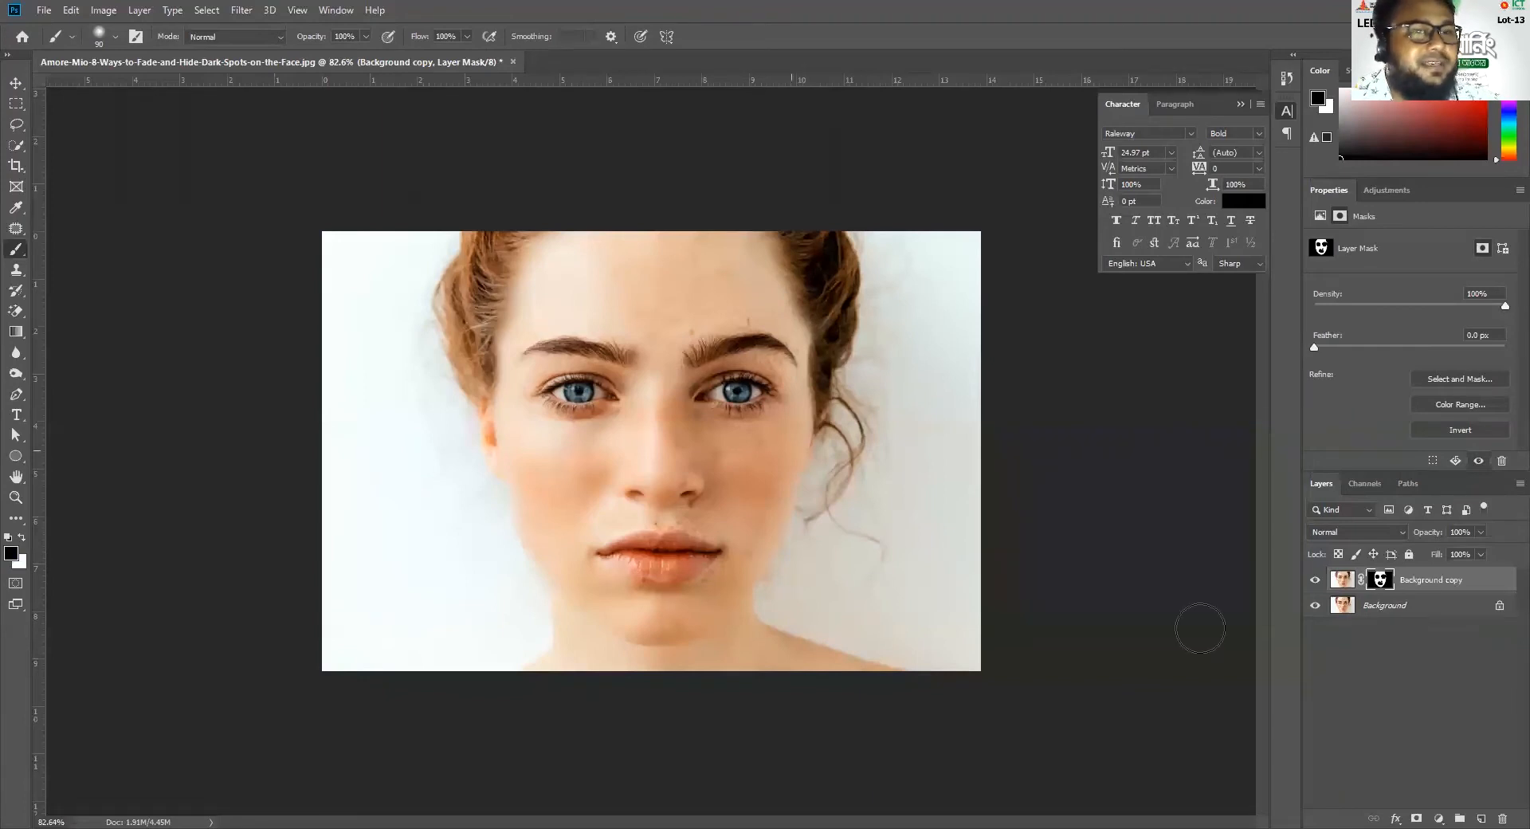
Hide the Background layer and brush black on the mask across the lower forehead and the bridge of the nose
left_click(1315, 606)
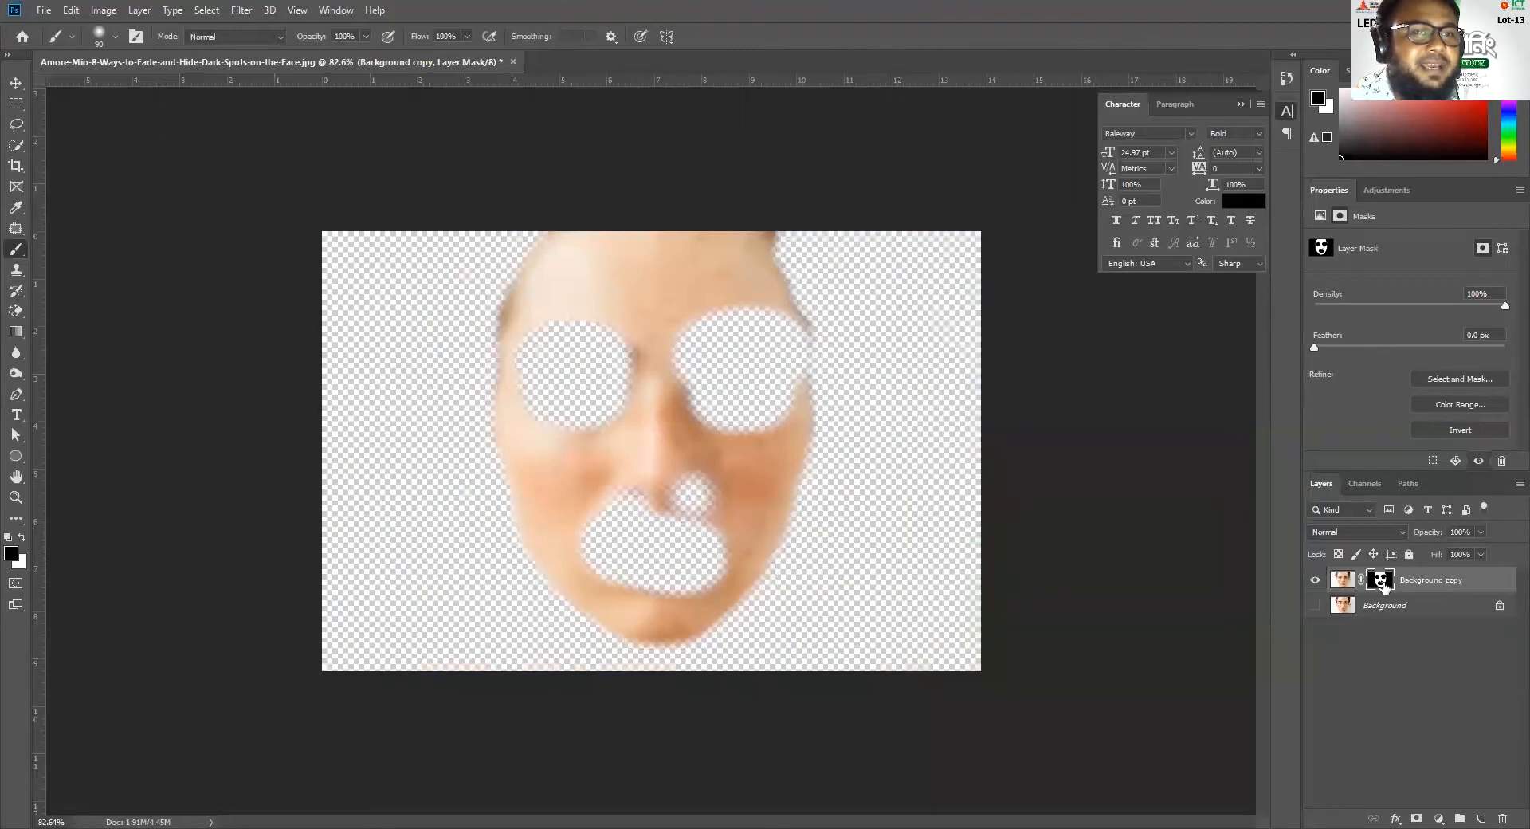
mouse_move(714, 403)
left_mouse_down()
mouse_move(664, 412)
mouse_move(640, 330)
mouse_move(699, 319)
mouse_move(686, 312)
mouse_move(786, 316)
mouse_move(562, 331)
left_mouse_up()
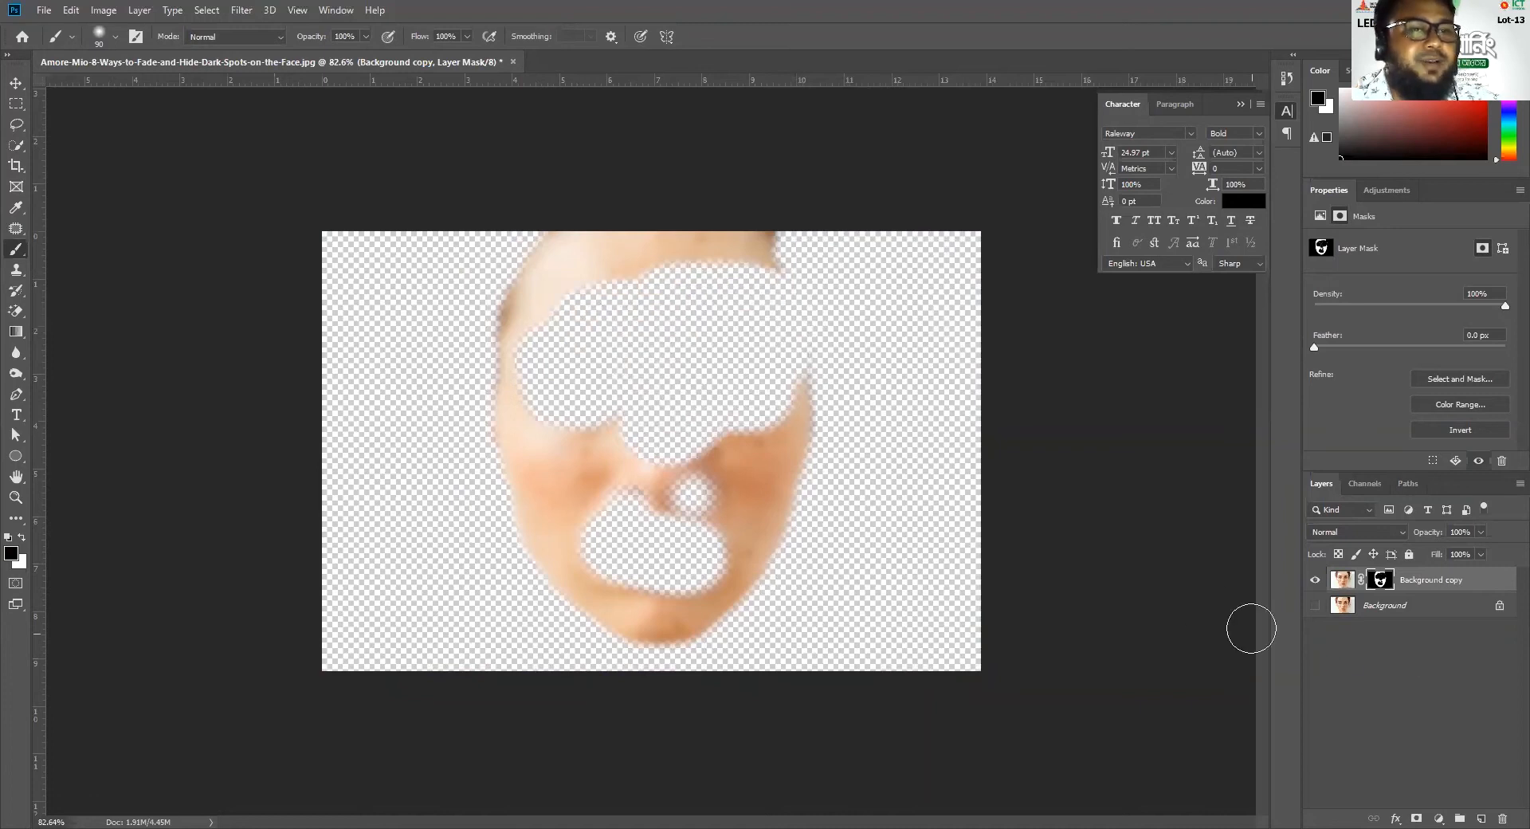
Brush black on the Background copy's mask over the forehead and cheek, toggling the Background layer's visibility to compare the result
left_click(1314, 605)
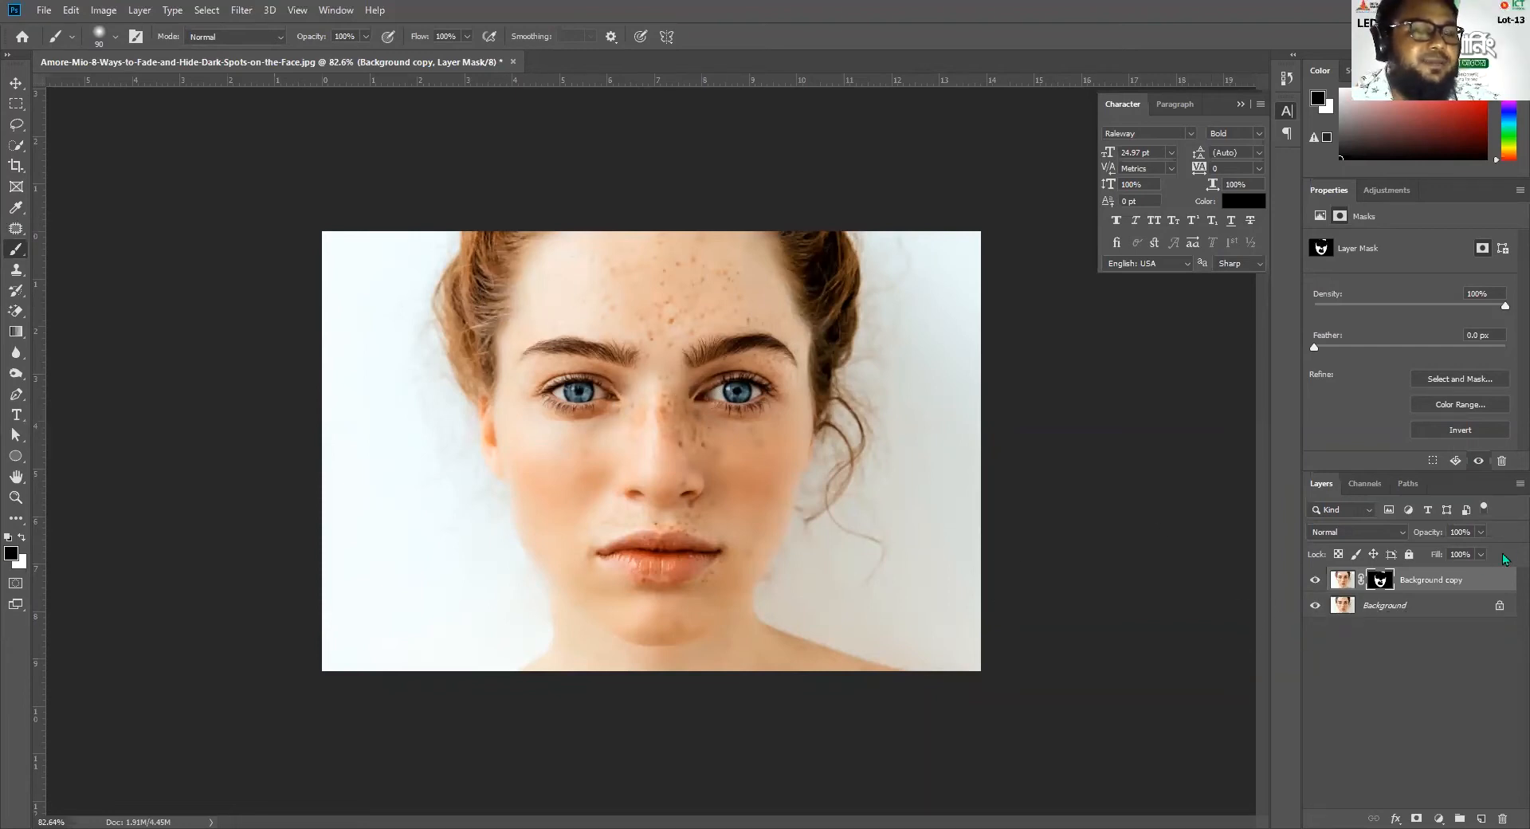
left_click(1316, 607)
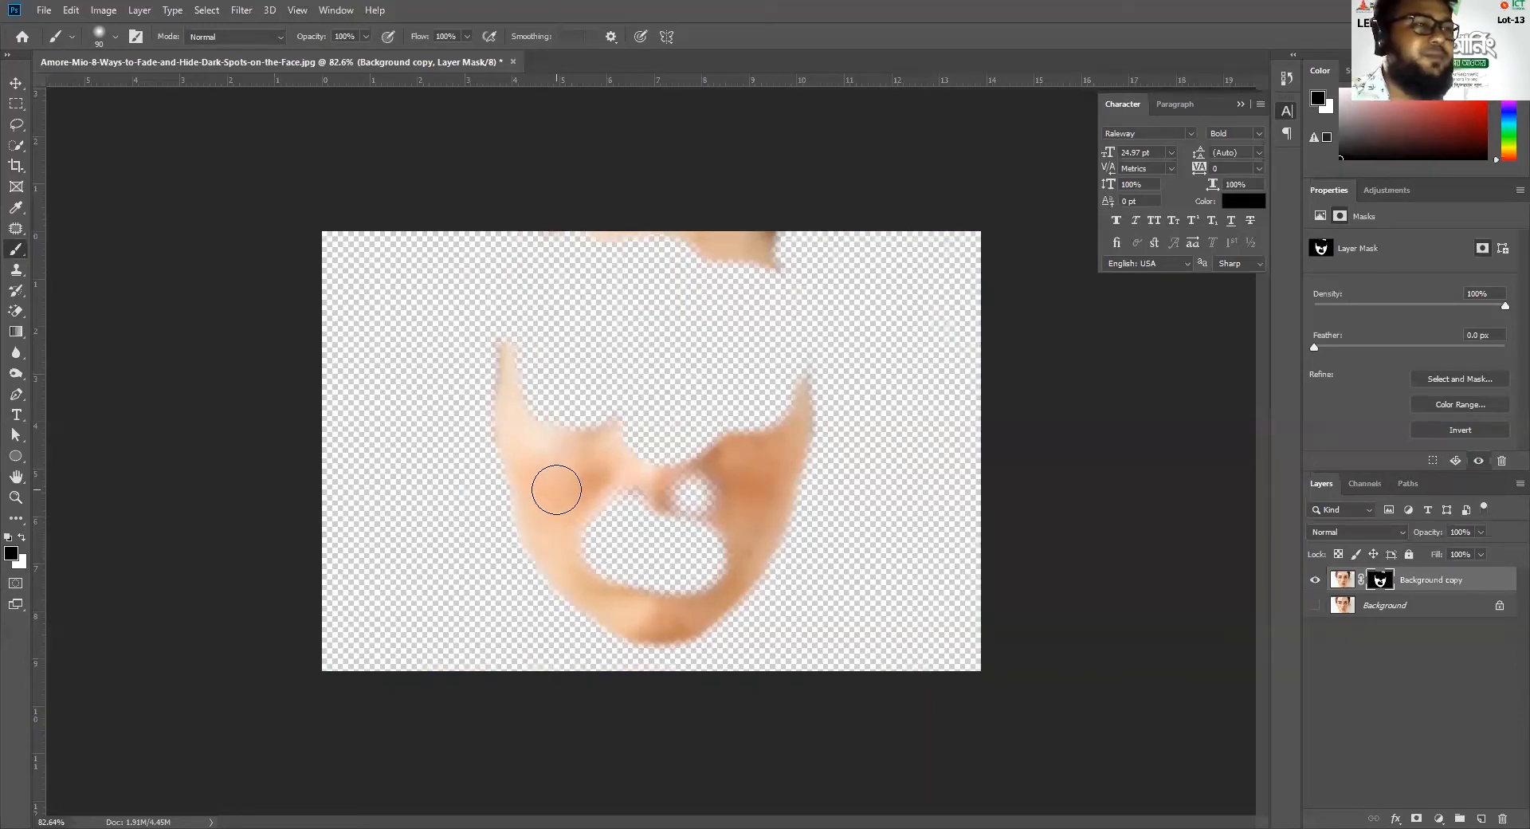
left_click_drag(563, 494, 561, 472)
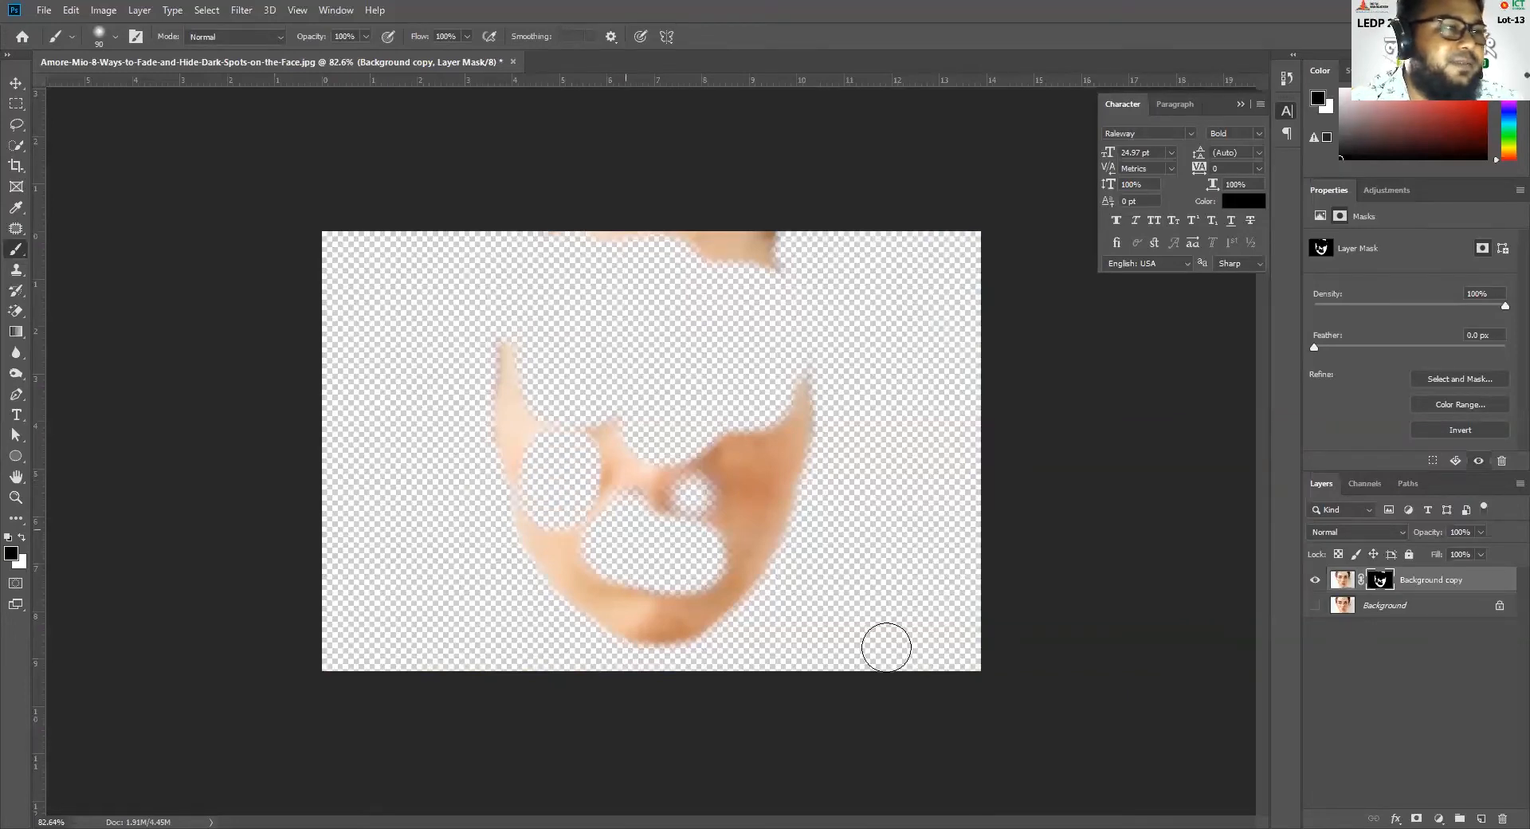
left_click(1315, 607)
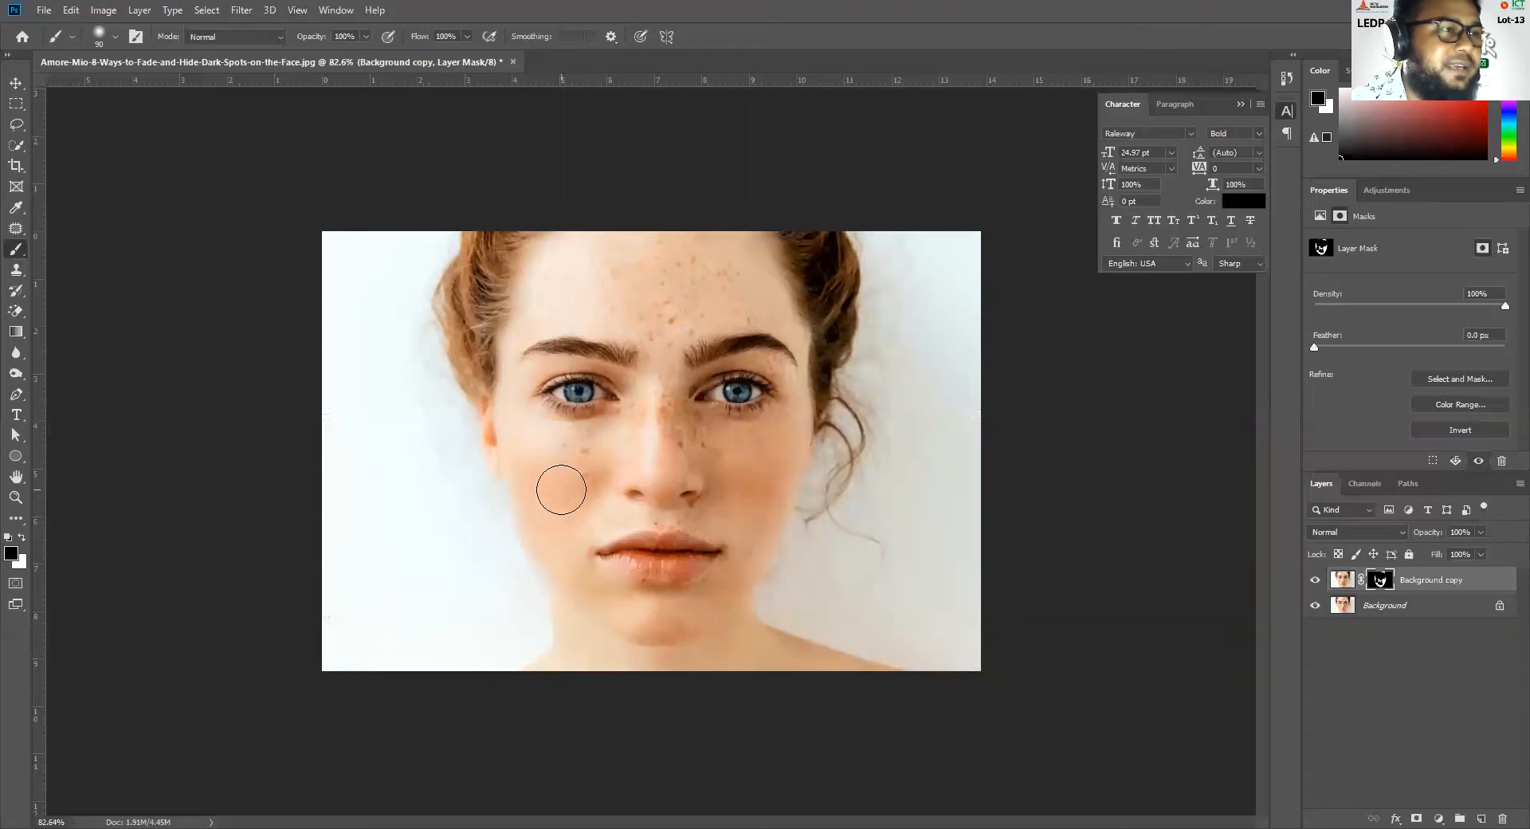
left_click(760, 484)
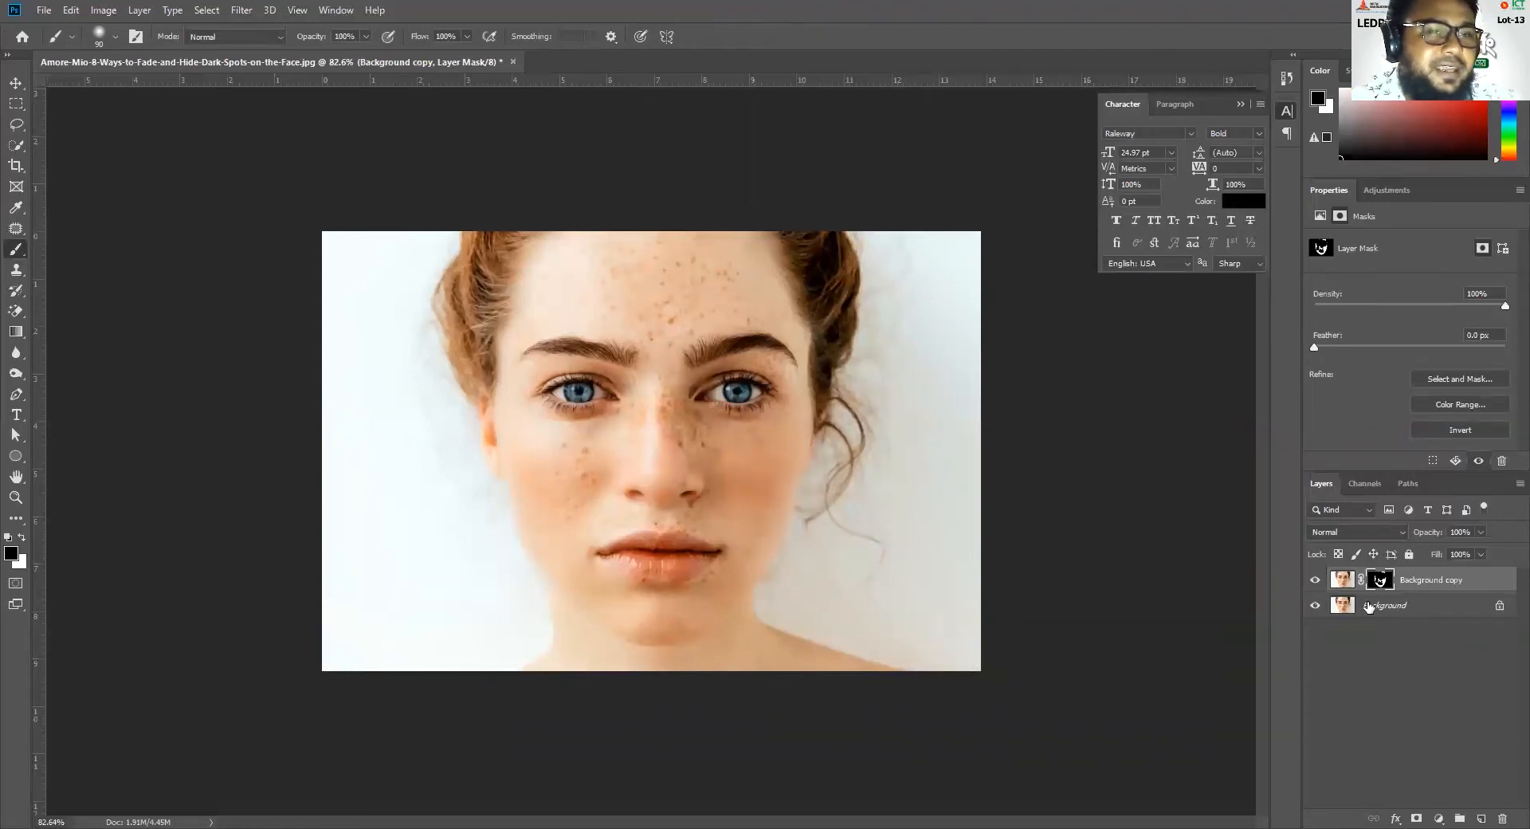
Delete the Background copy layer and select only the face with the Quick Selection tool, subtracting the neck and hair
left_click_drag(1402, 588, 1503, 818)
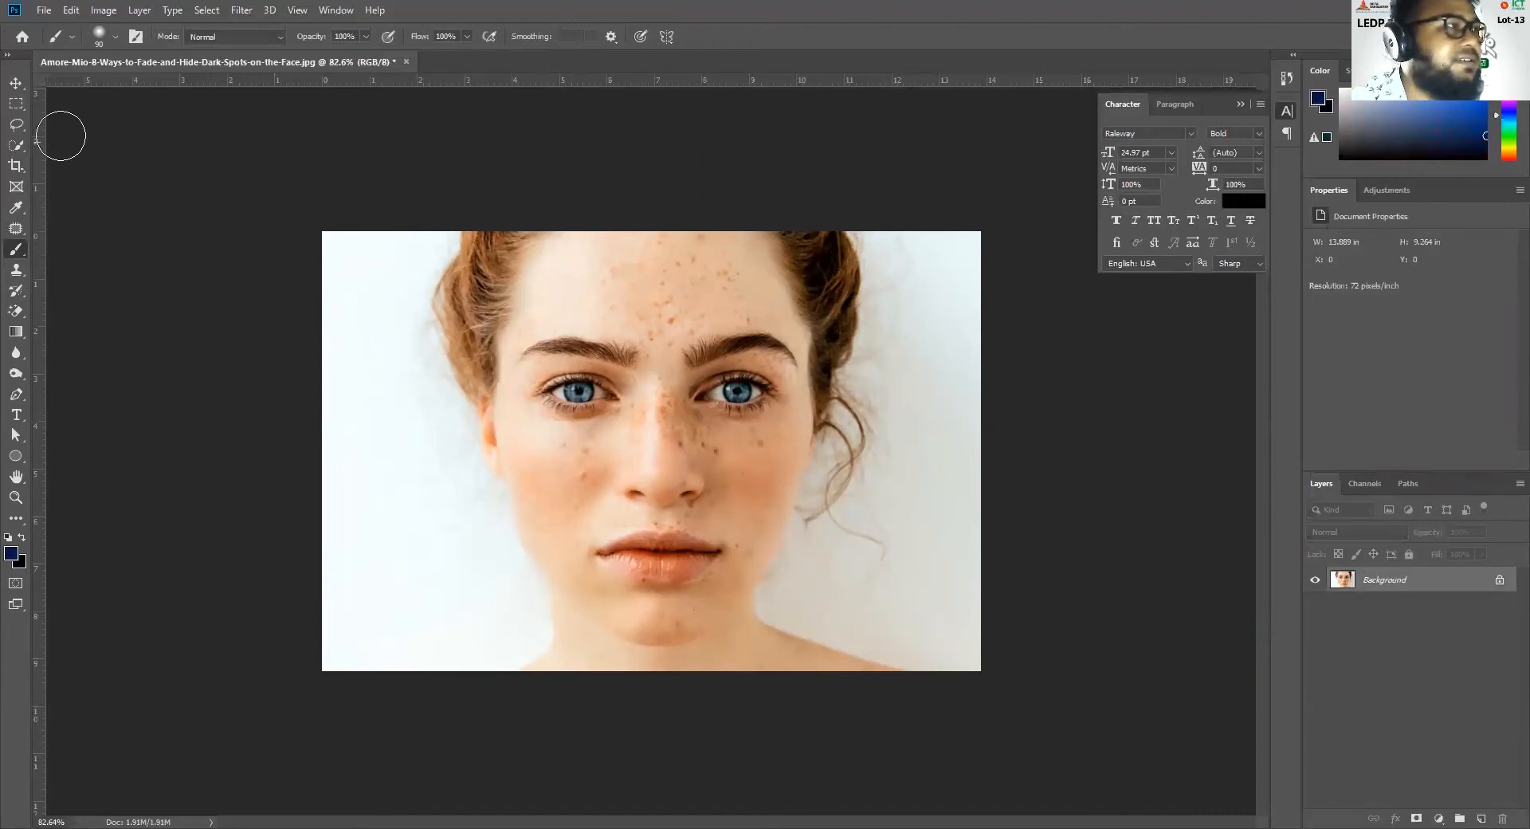
left_click(16, 83)
left_click(21, 145)
mouse_move(539, 300)
left_mouse_down()
mouse_move(577, 316)
mouse_move(649, 285)
mouse_move(755, 273)
mouse_move(736, 507)
mouse_move(702, 587)
mouse_move(708, 606)
mouse_move(726, 603)
mouse_move(655, 623)
mouse_move(549, 524)
mouse_move(543, 446)
mouse_move(544, 494)
left_mouse_up()
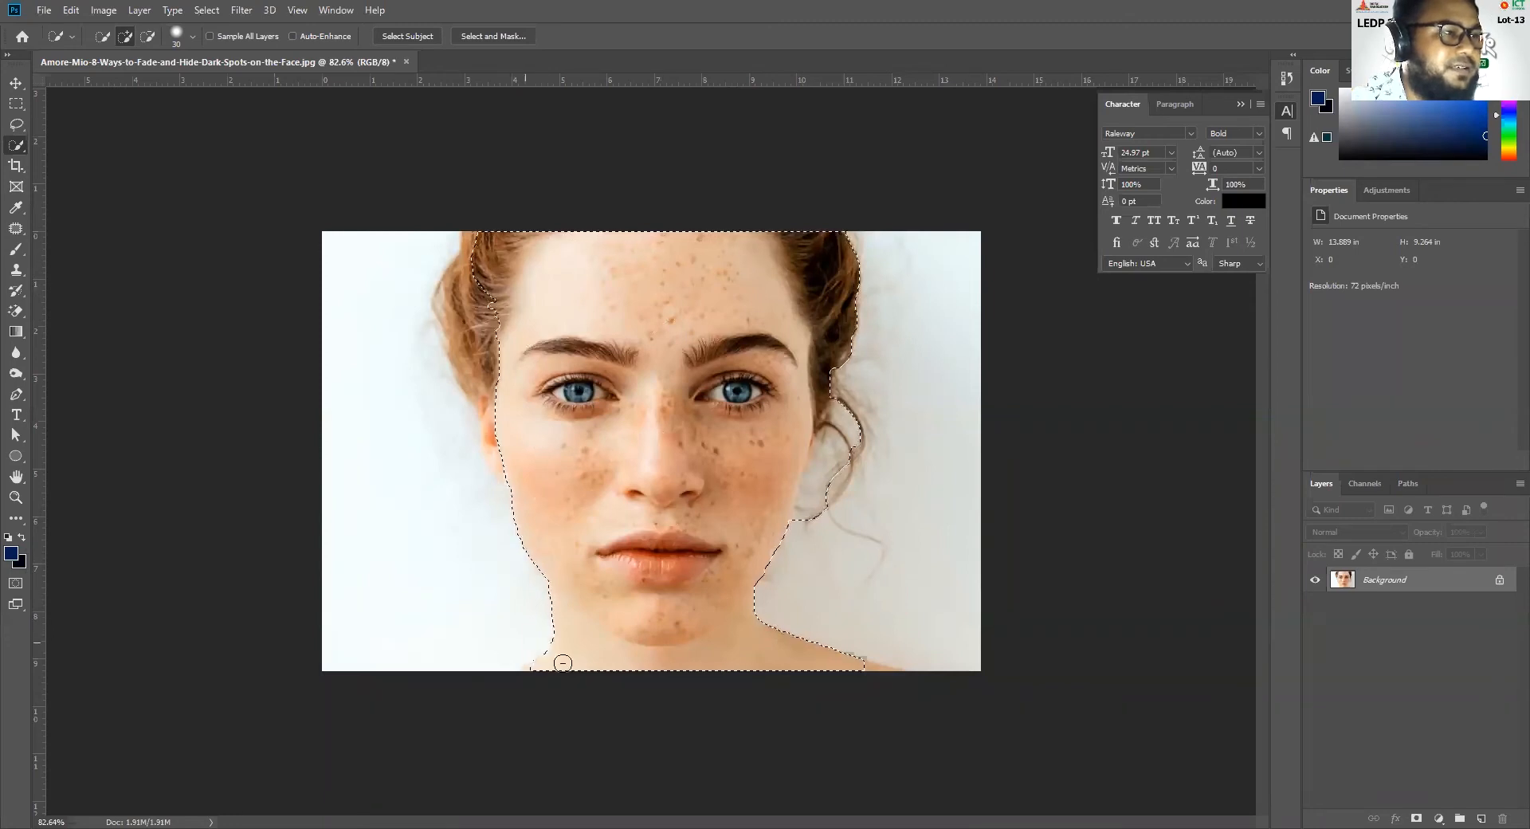
mouse_move(567, 633)
left_mouse_down()
mouse_move(669, 666)
mouse_move(803, 648)
mouse_move(754, 601)
mouse_move(678, 614)
left_mouse_up()
mouse_move(480, 271)
left_mouse_down()
mouse_move(505, 233)
mouse_move(478, 247)
mouse_move(487, 284)
left_mouse_up()
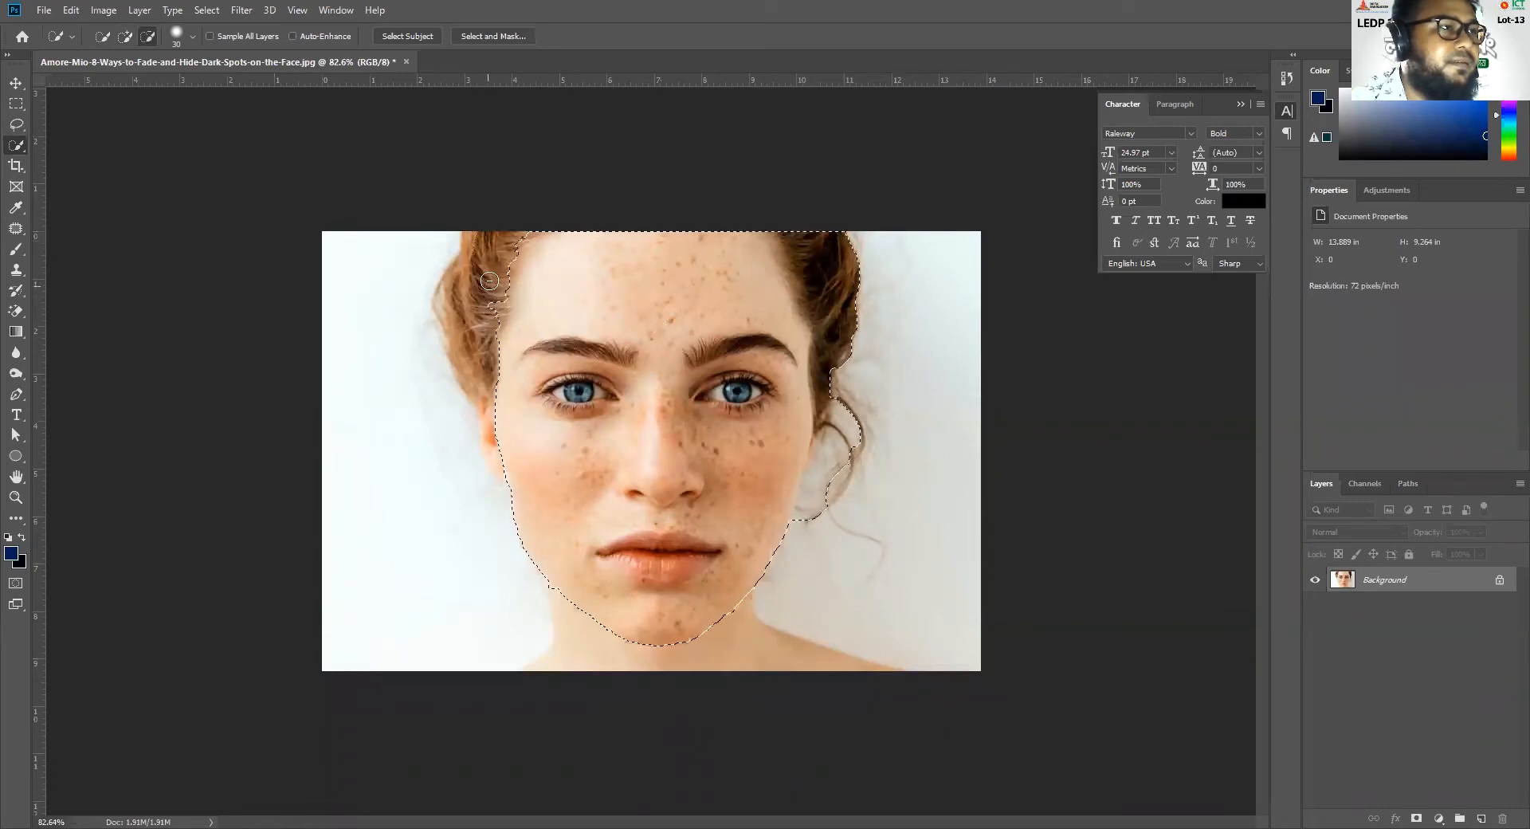
mouse_move(792, 227)
left_mouse_down()
mouse_move(835, 290)
mouse_move(845, 354)
mouse_move(817, 518)
left_mouse_up()
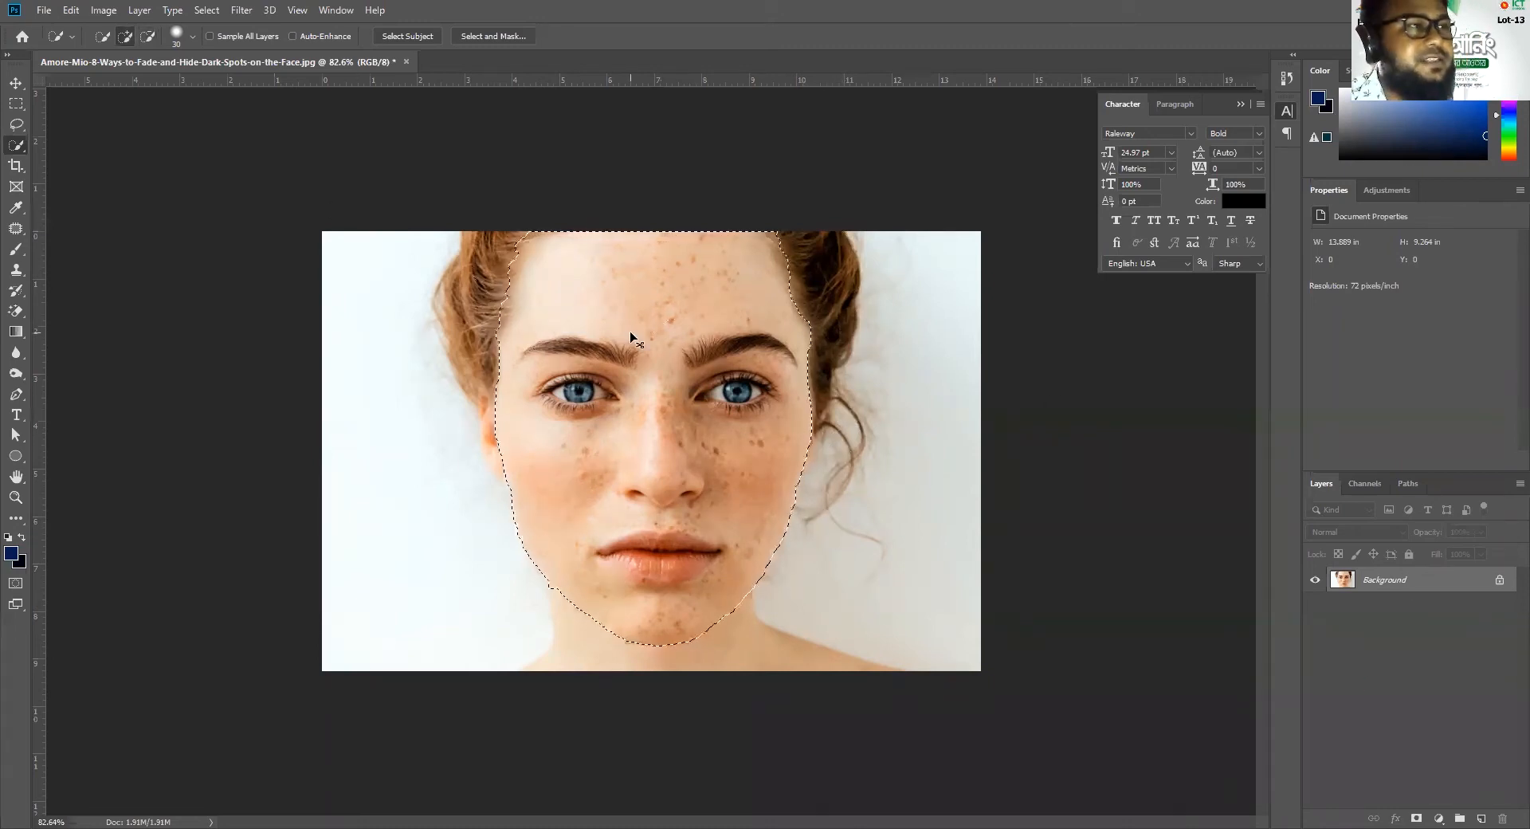
Copy the selected face to a new layer and mask that layer with its own outline, checking it with the Background layer hidden
key("ctrl+j")
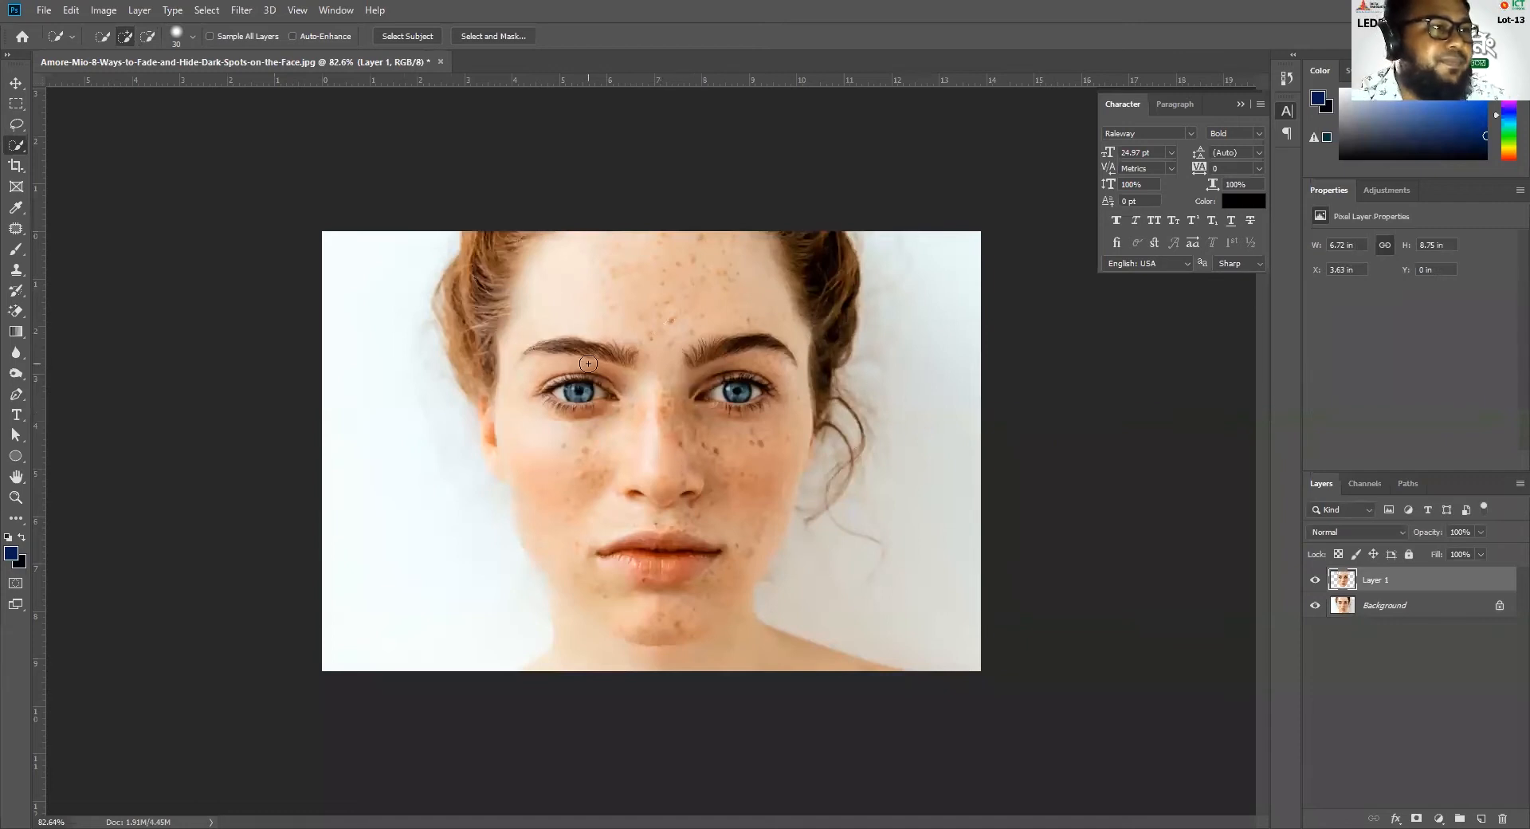
left_click(1314, 606)
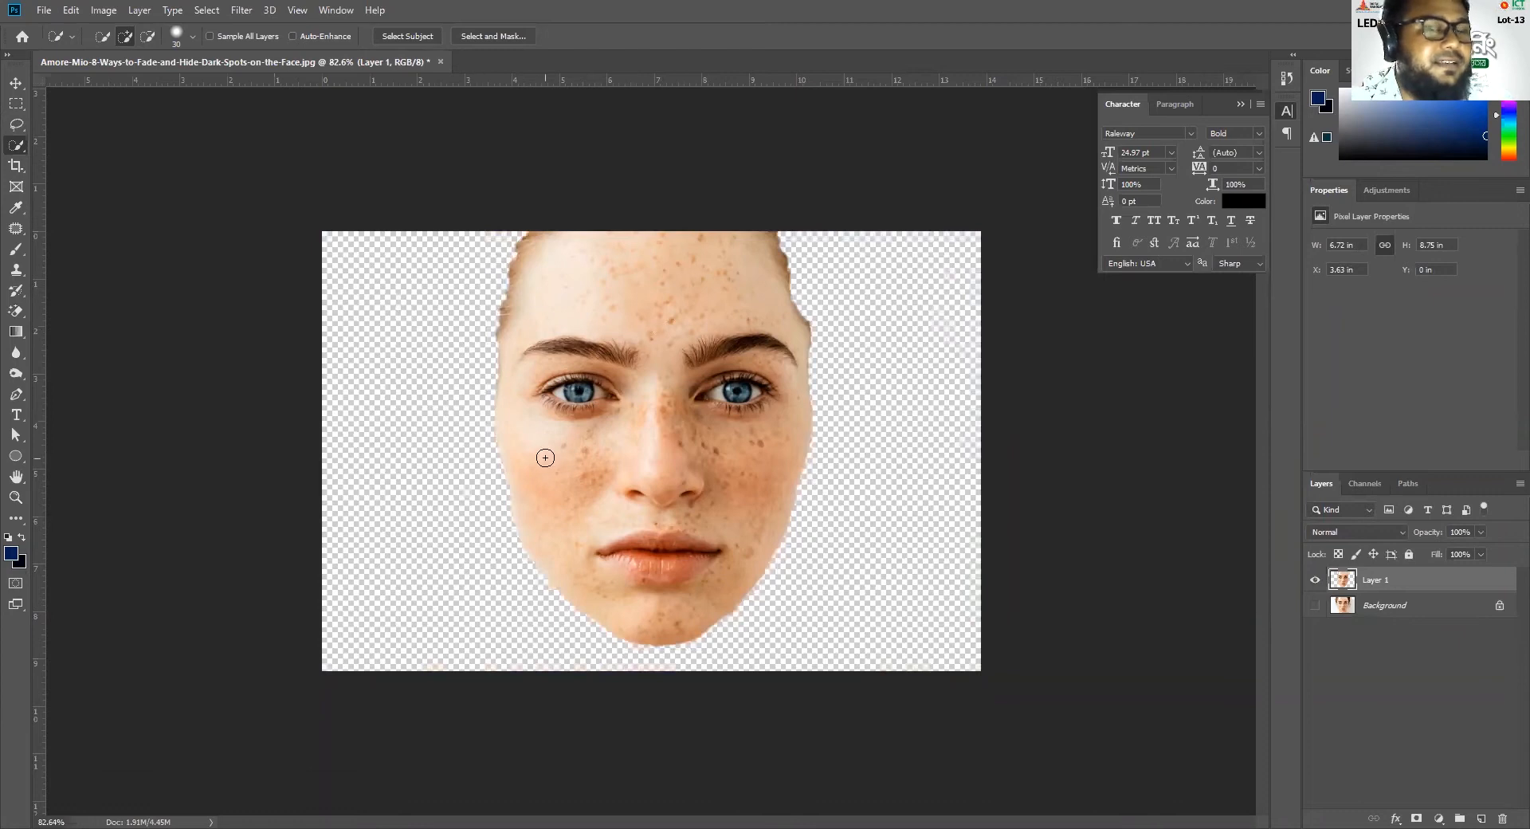
left_click(1314, 605)
left_click(1350, 585, "ctrl")
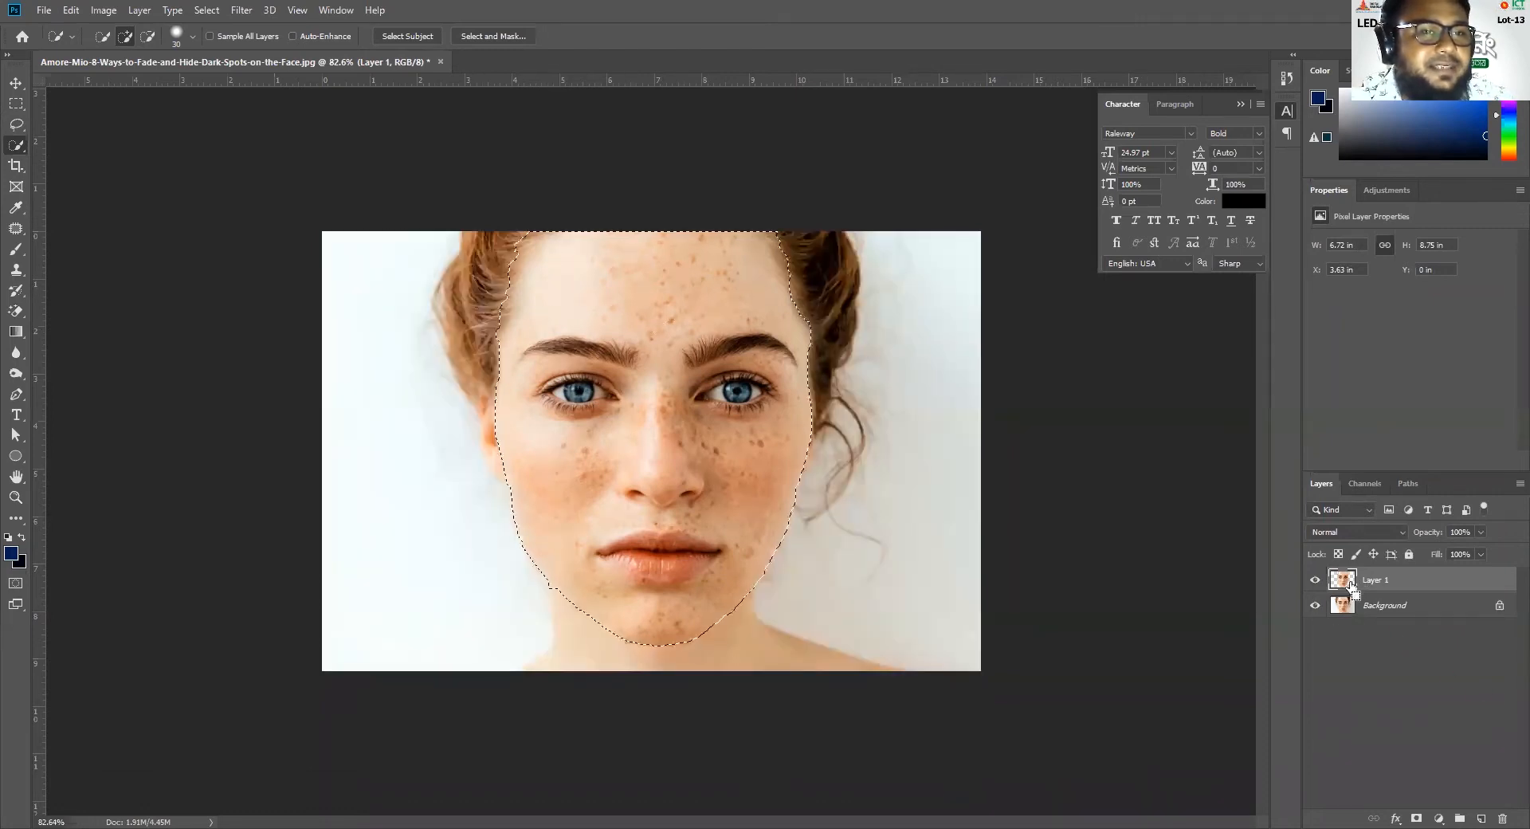
left_click(1417, 816)
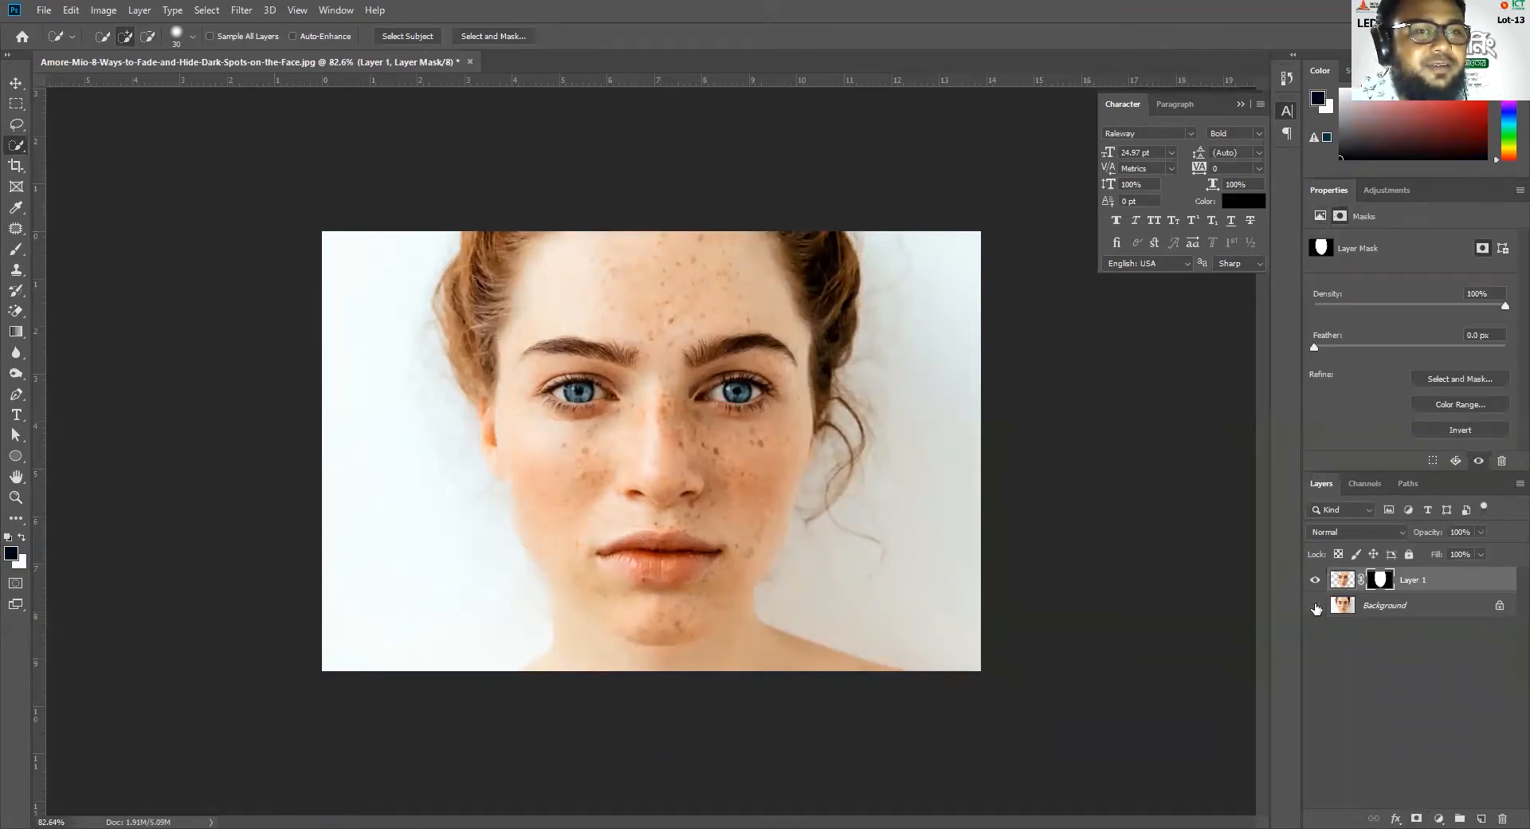
left_click(1315, 606)
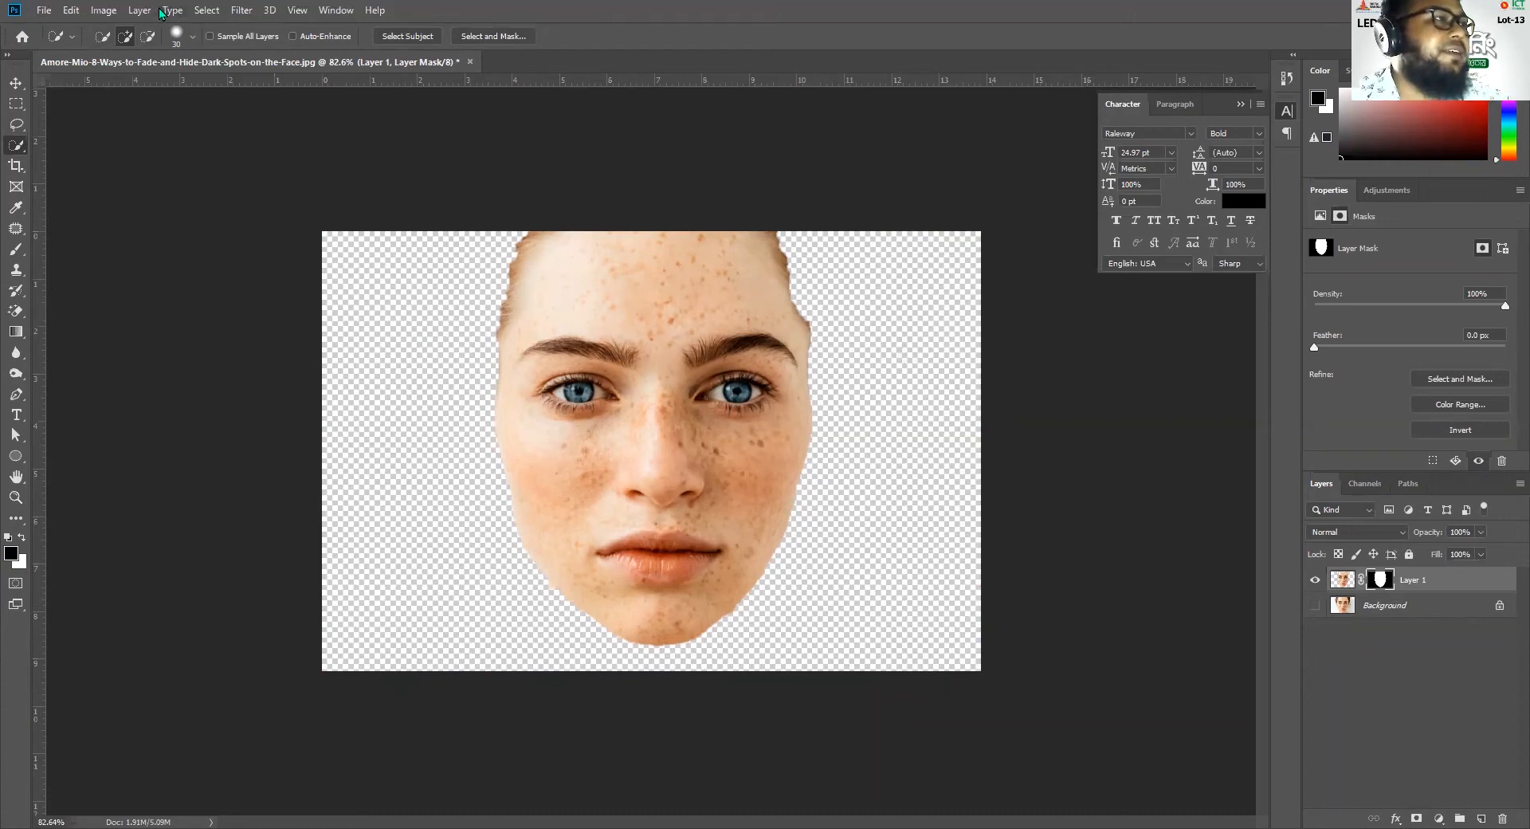
Preview a Gaussian Blur with a 118.7-pixel radius on Layer 1's mask and dismiss it
left_click(236, 9)
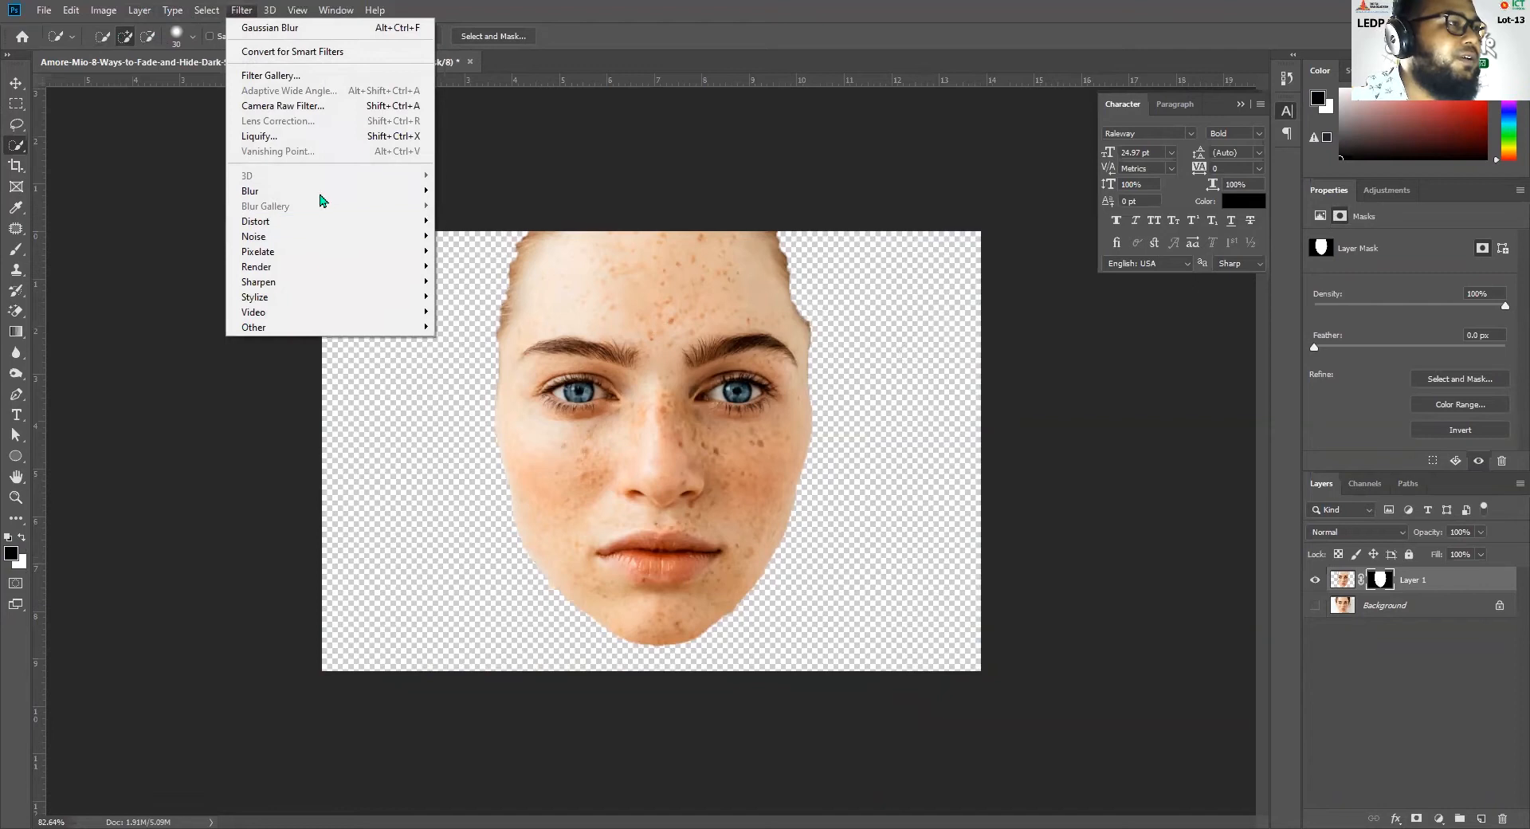
mouse_move(323, 195)
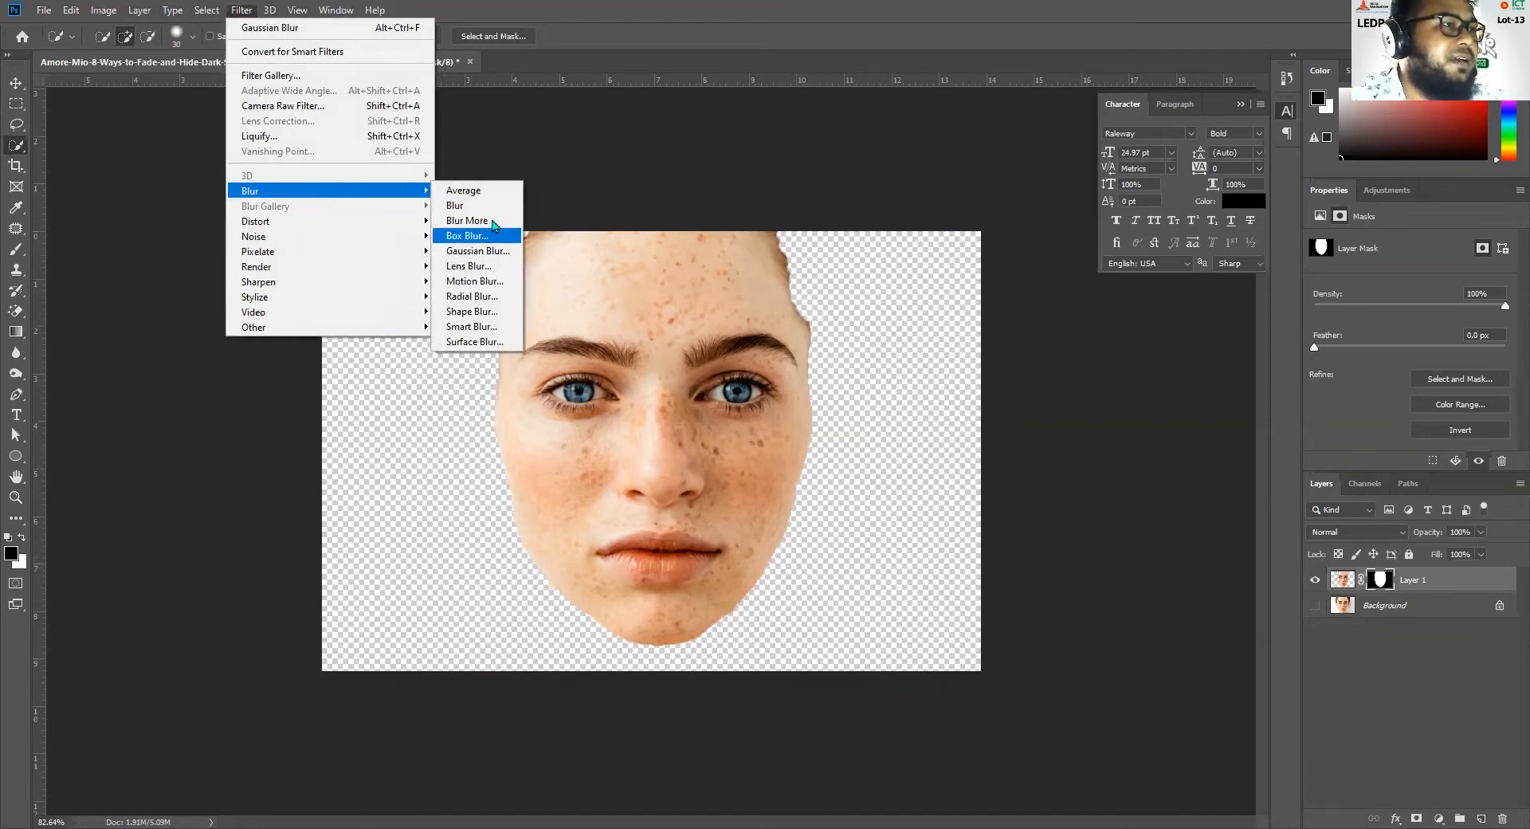
left_click(494, 253)
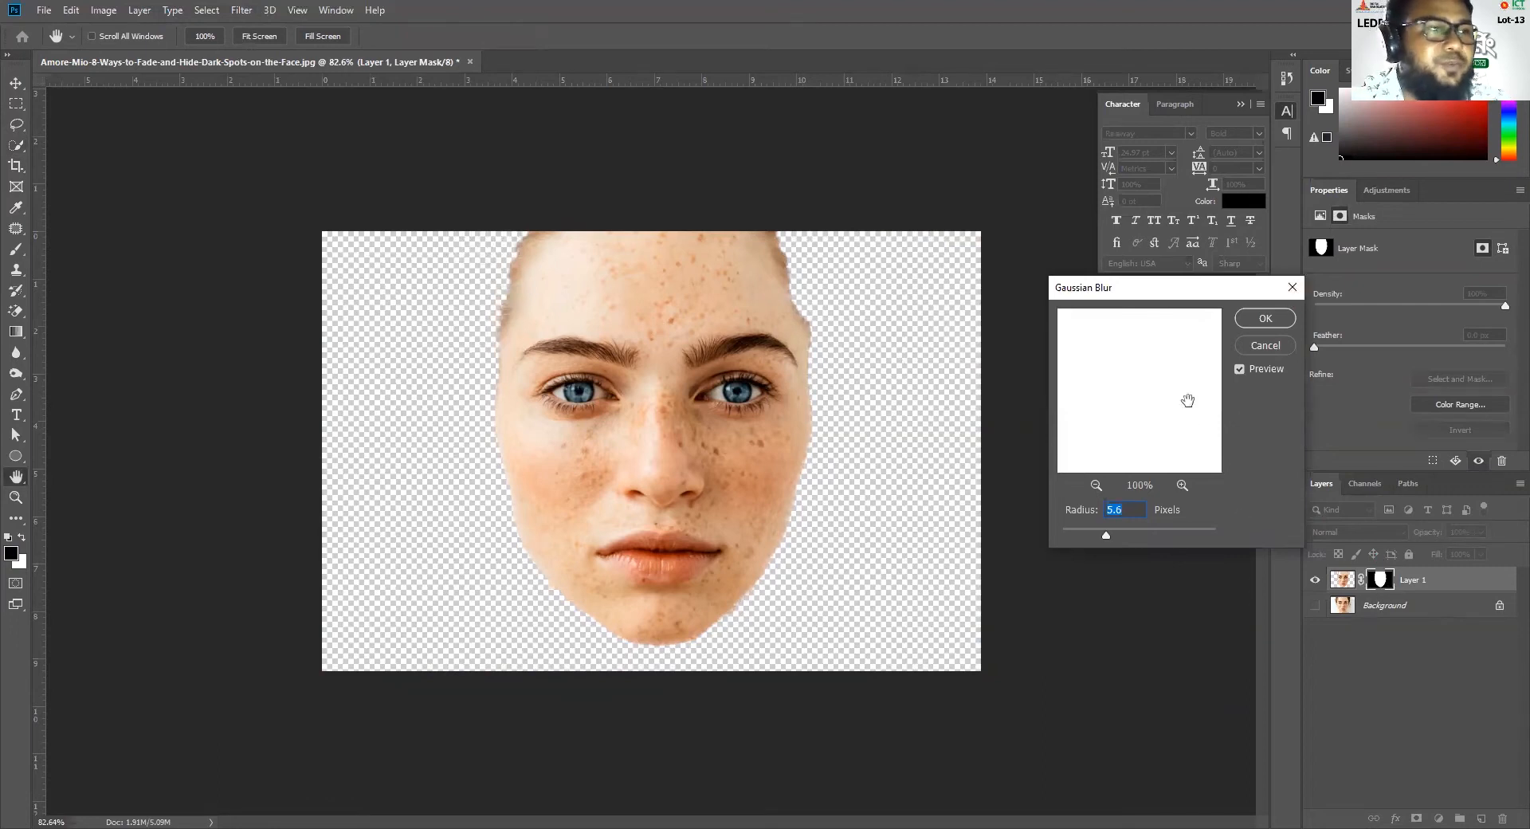
left_click_drag(1105, 538, 1164, 542)
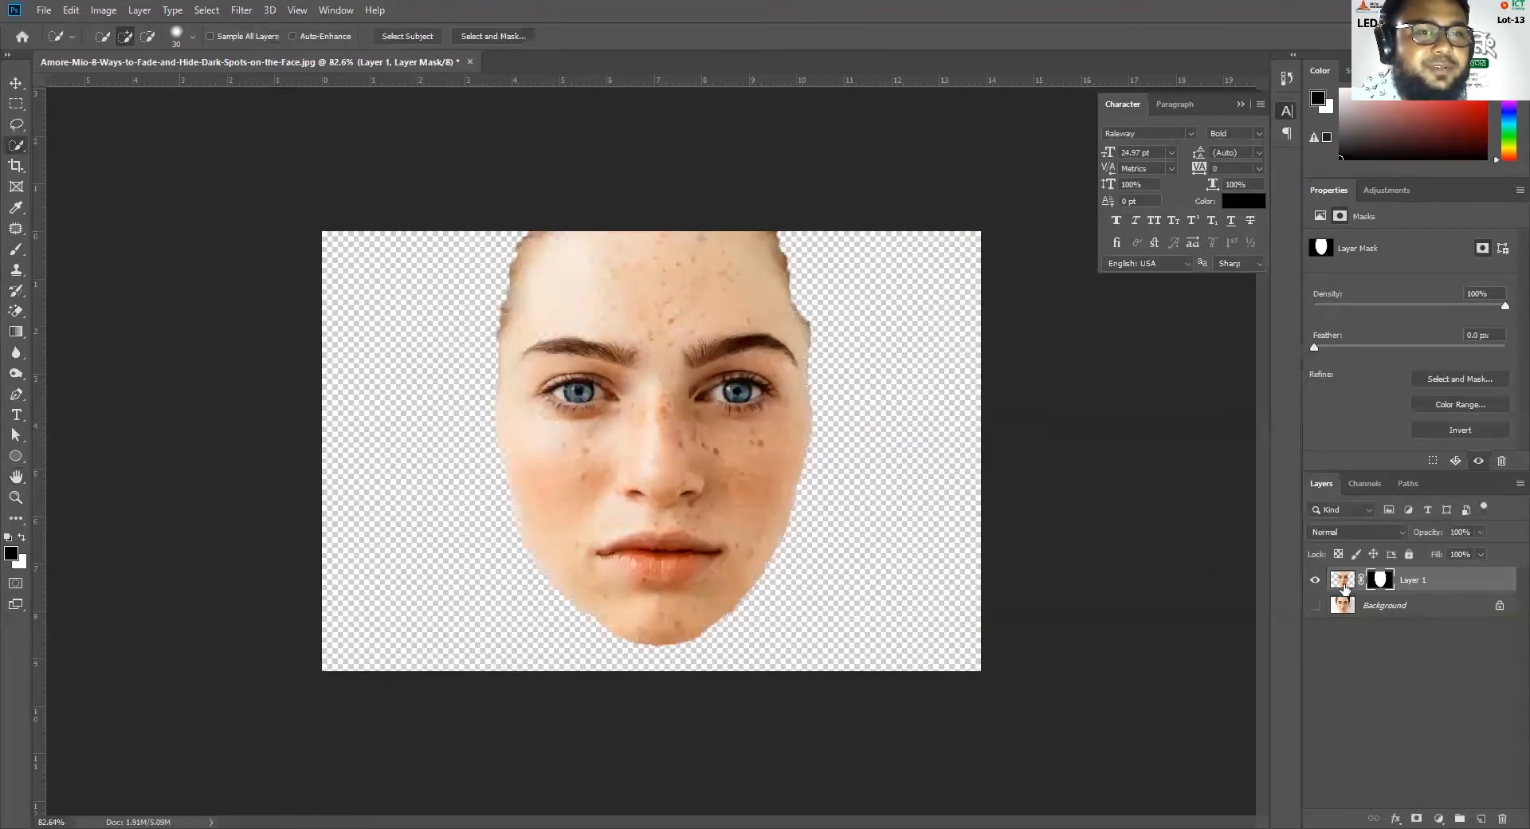
Preview a Gaussian Blur with a 4.5-pixel radius on Layer 1's image, inspect the eye area and dismiss it
left_click(1344, 582)
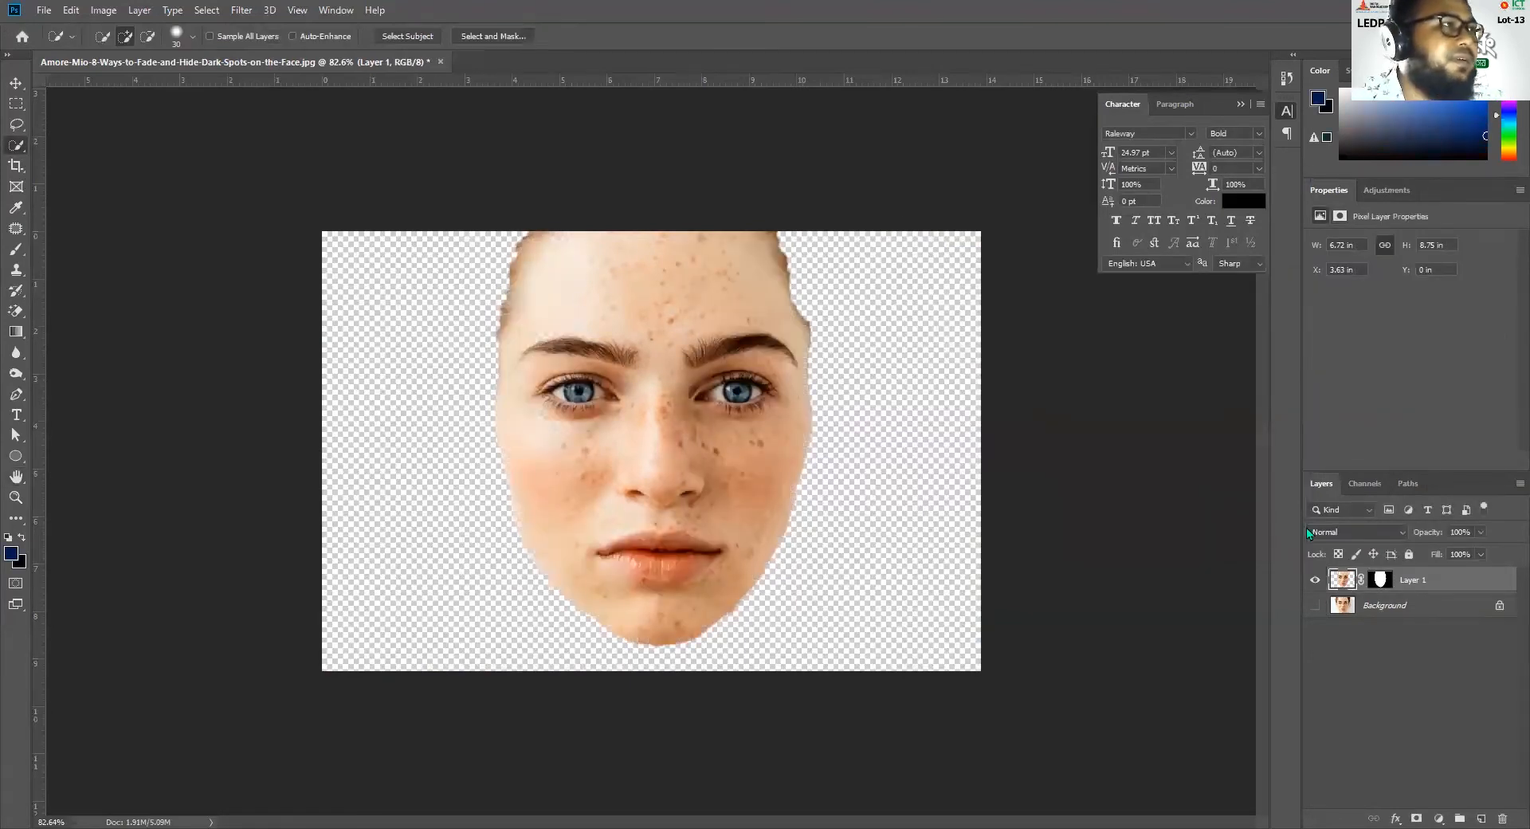
left_click(241, 10)
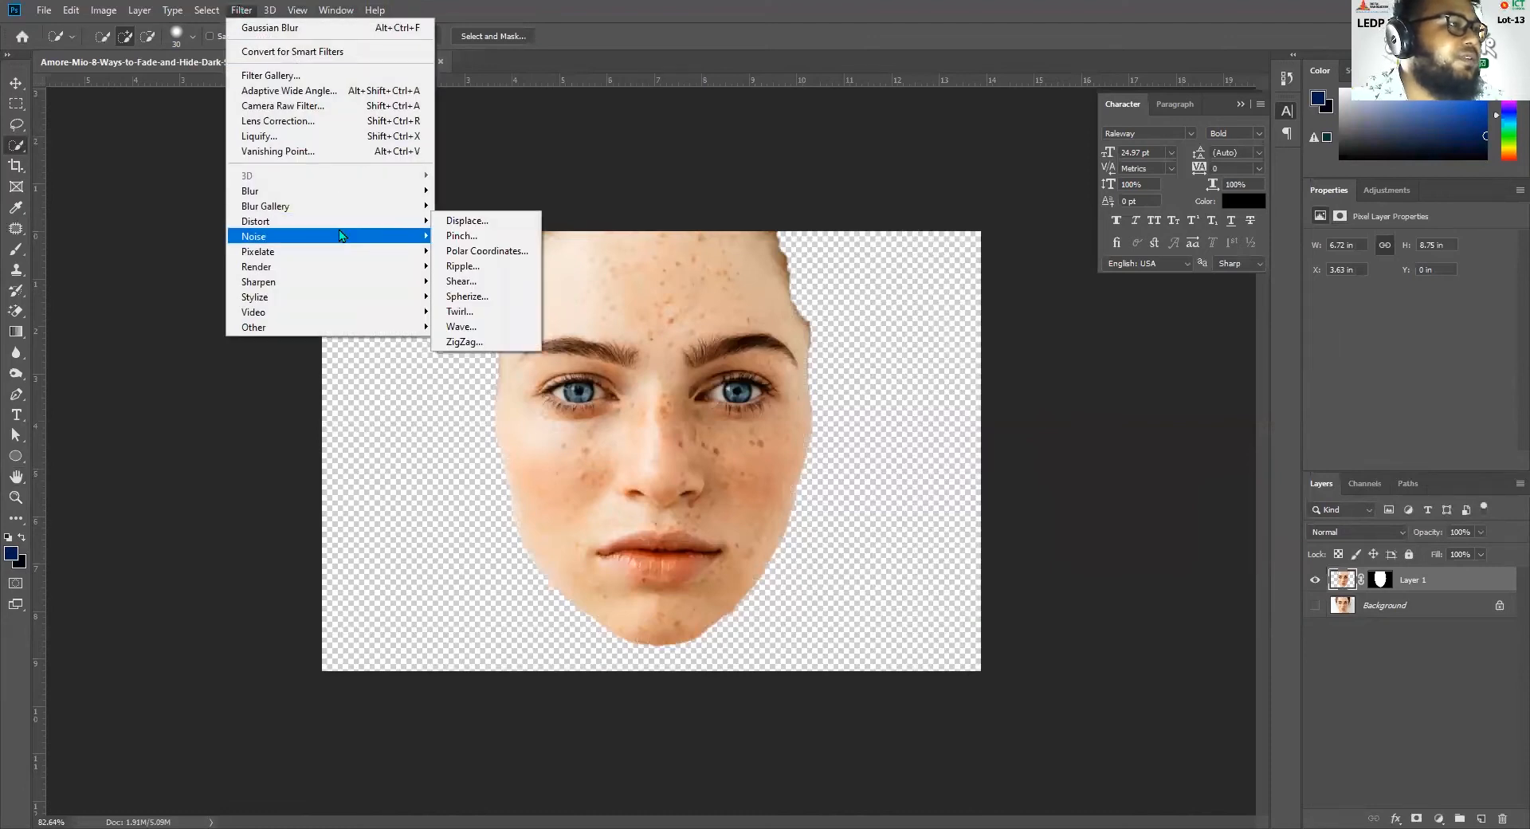
mouse_move(346, 191)
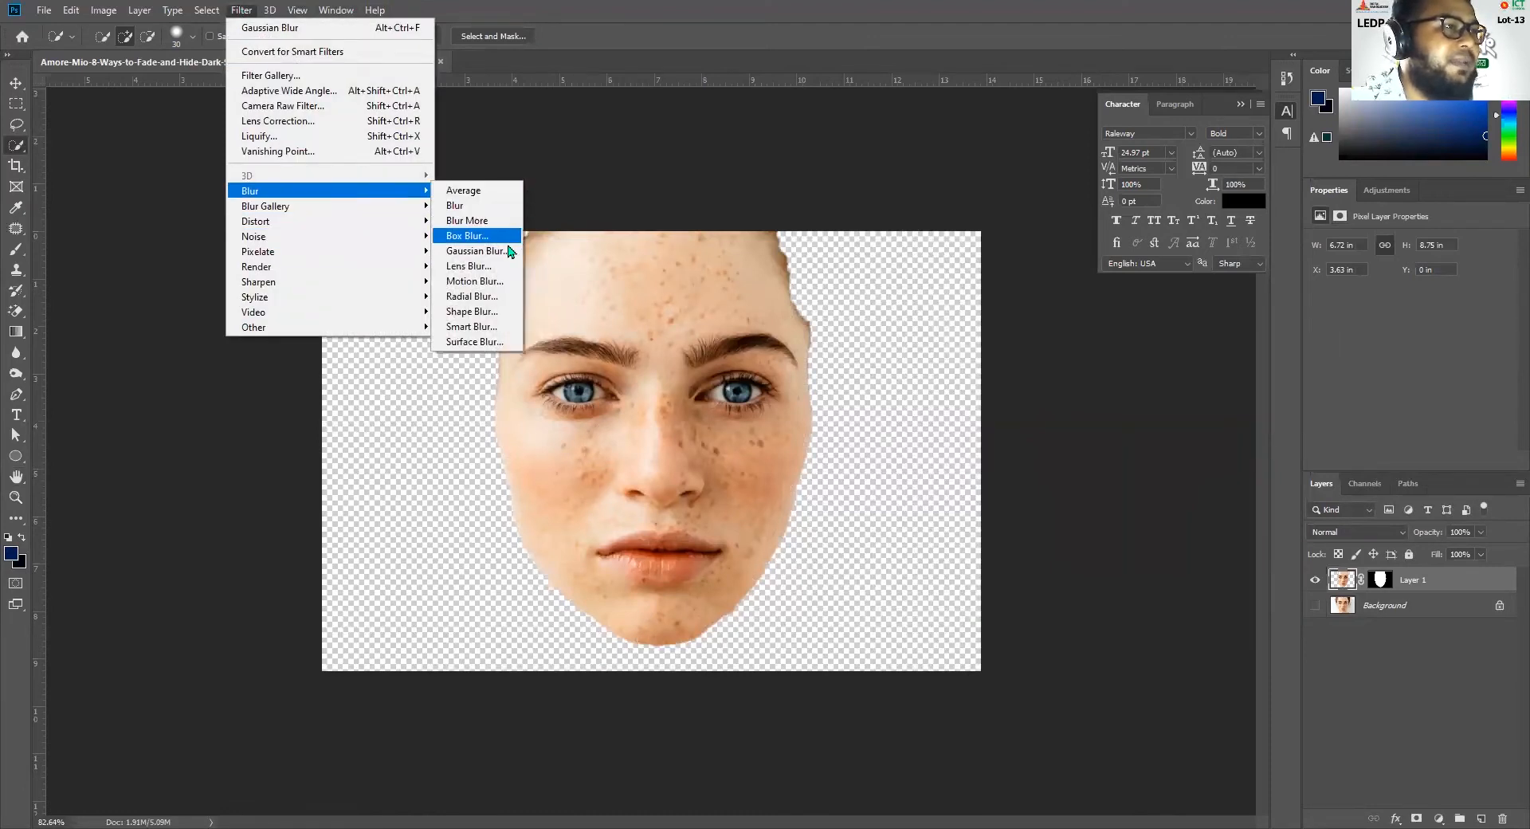
left_click(507, 255)
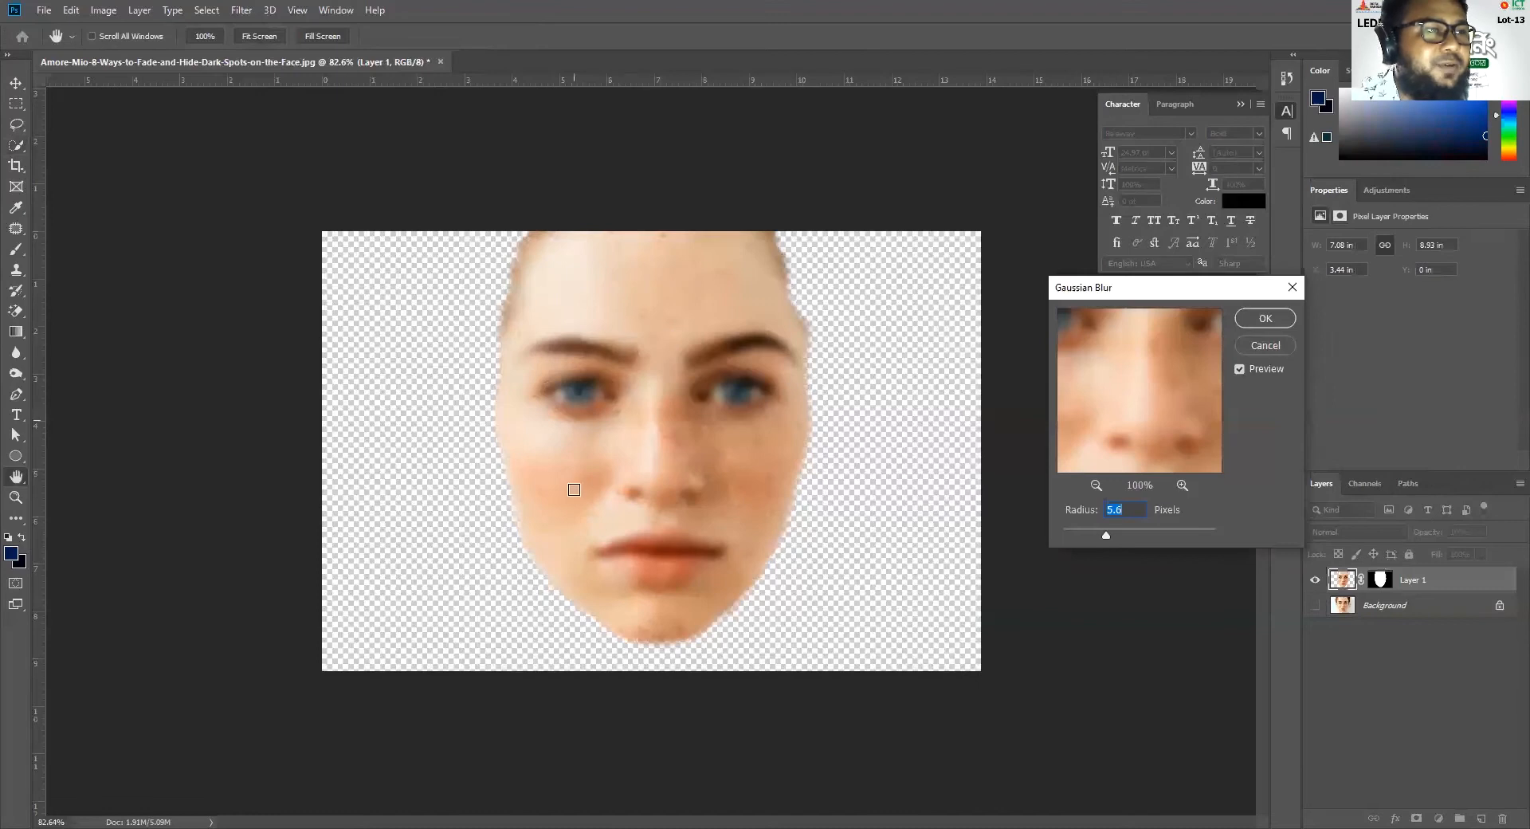
mouse_move(1107, 536)
left_mouse_down()
mouse_move(1134, 537)
mouse_move(1100, 537)
left_mouse_up()
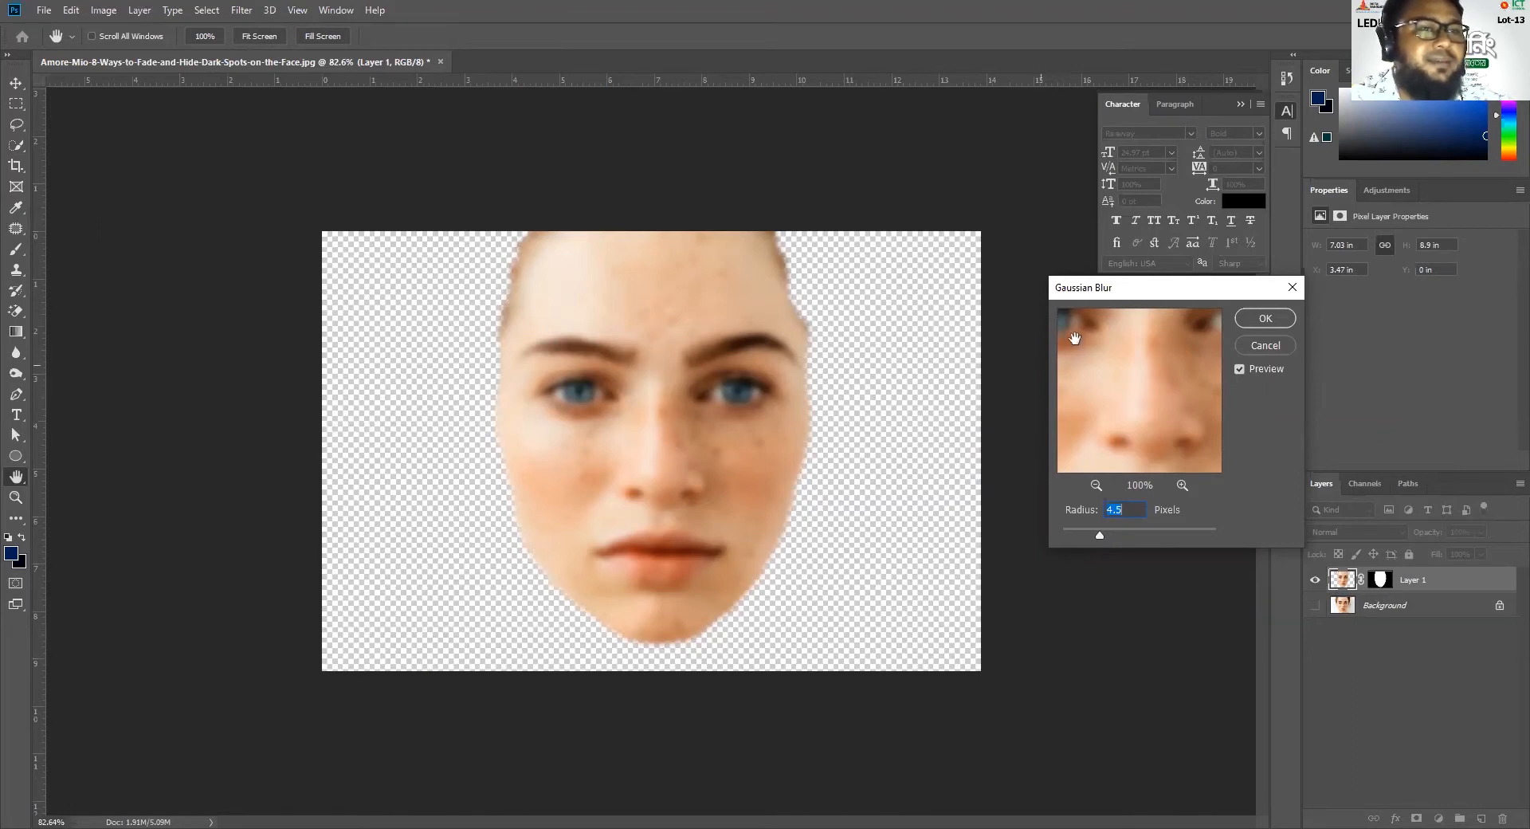
left_click(589, 380)
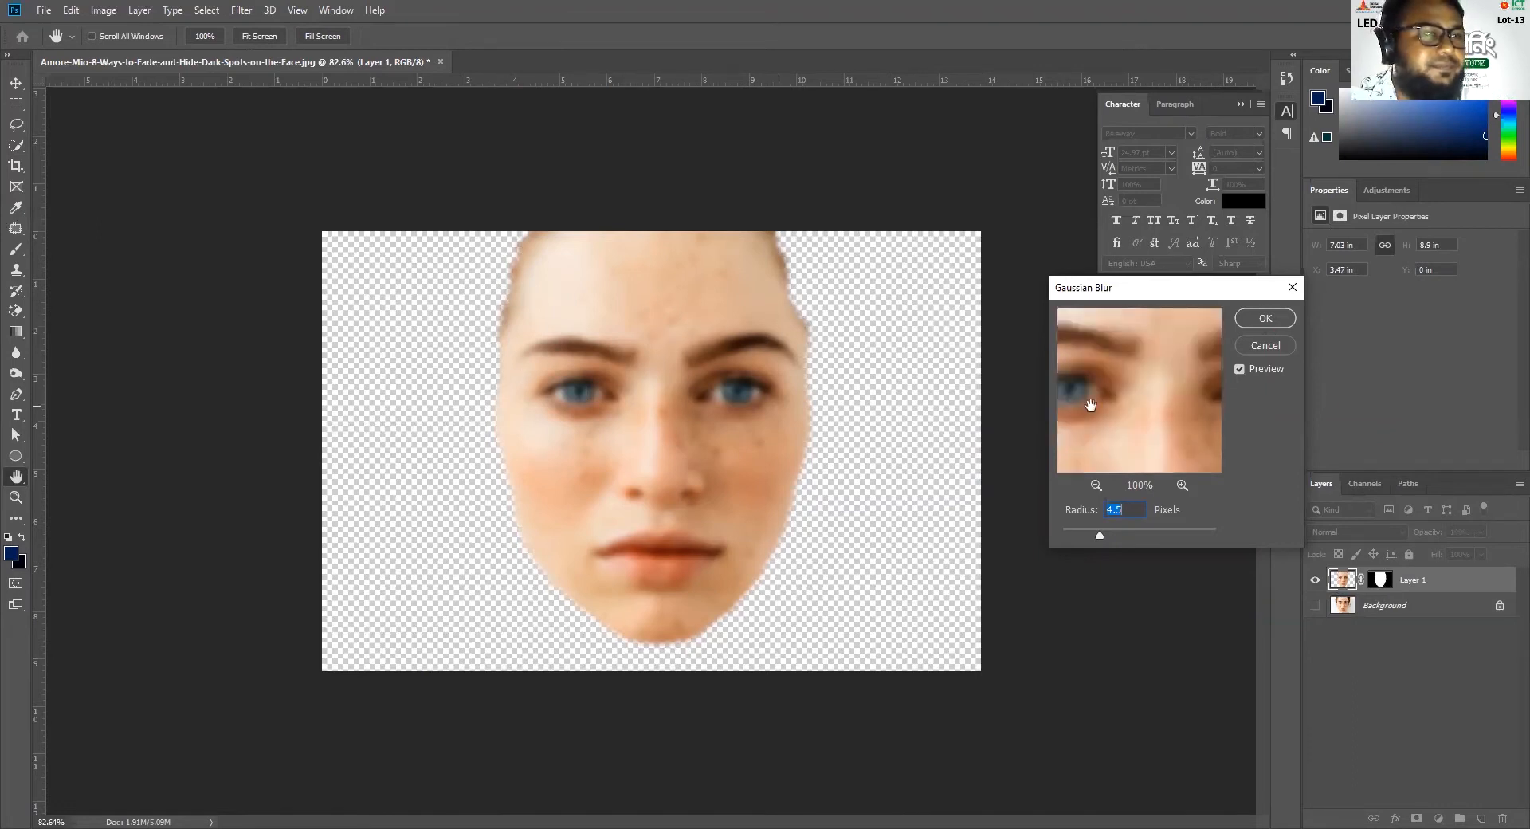
left_click(1291, 291)
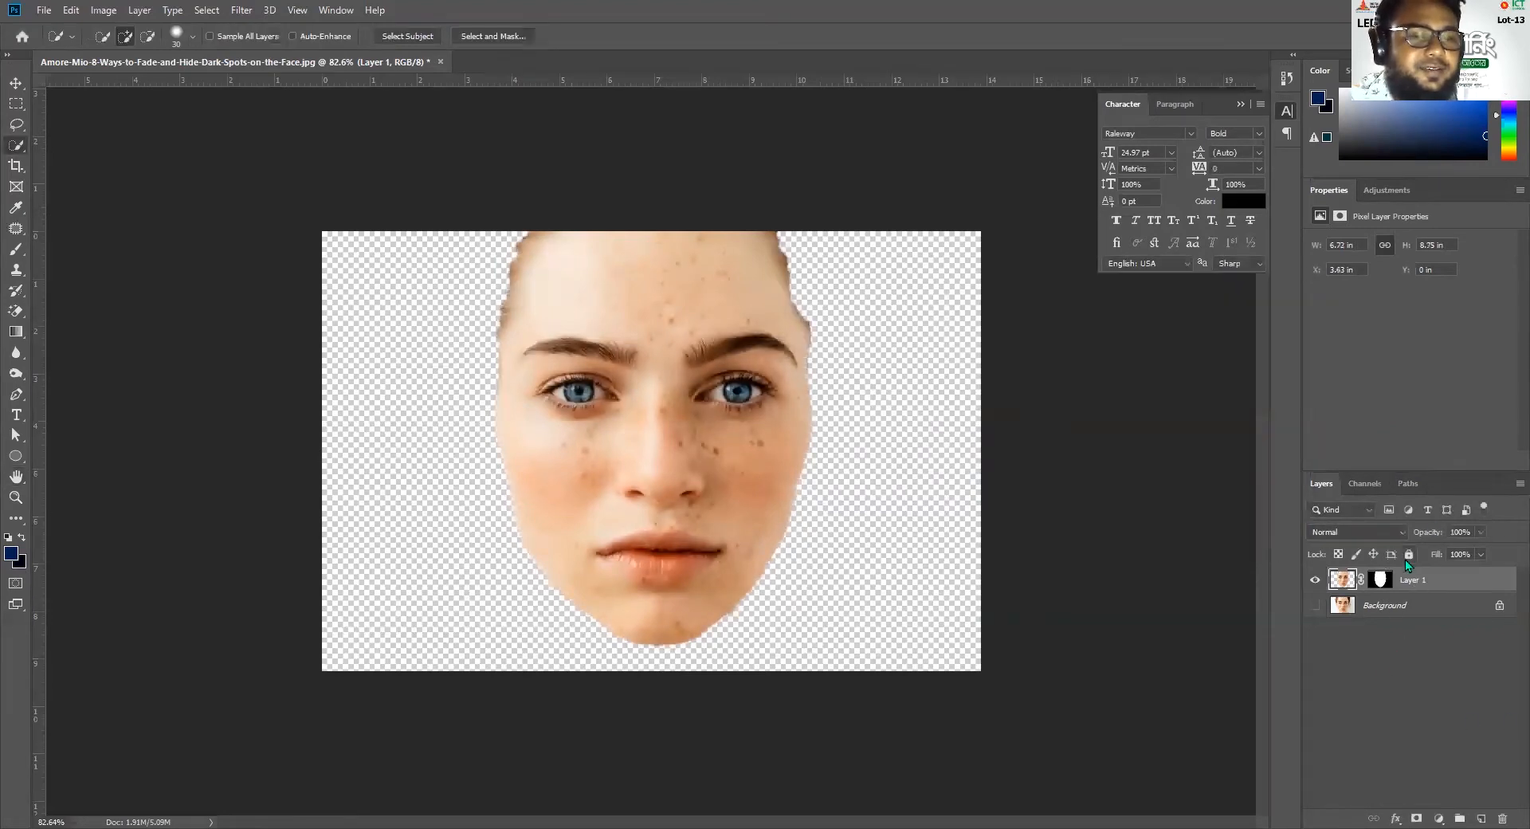
Replace Layer 1 with a duplicate of the Background layer, keeping the face outline as the active selection
left_click(1315, 605)
left_click(1376, 607)
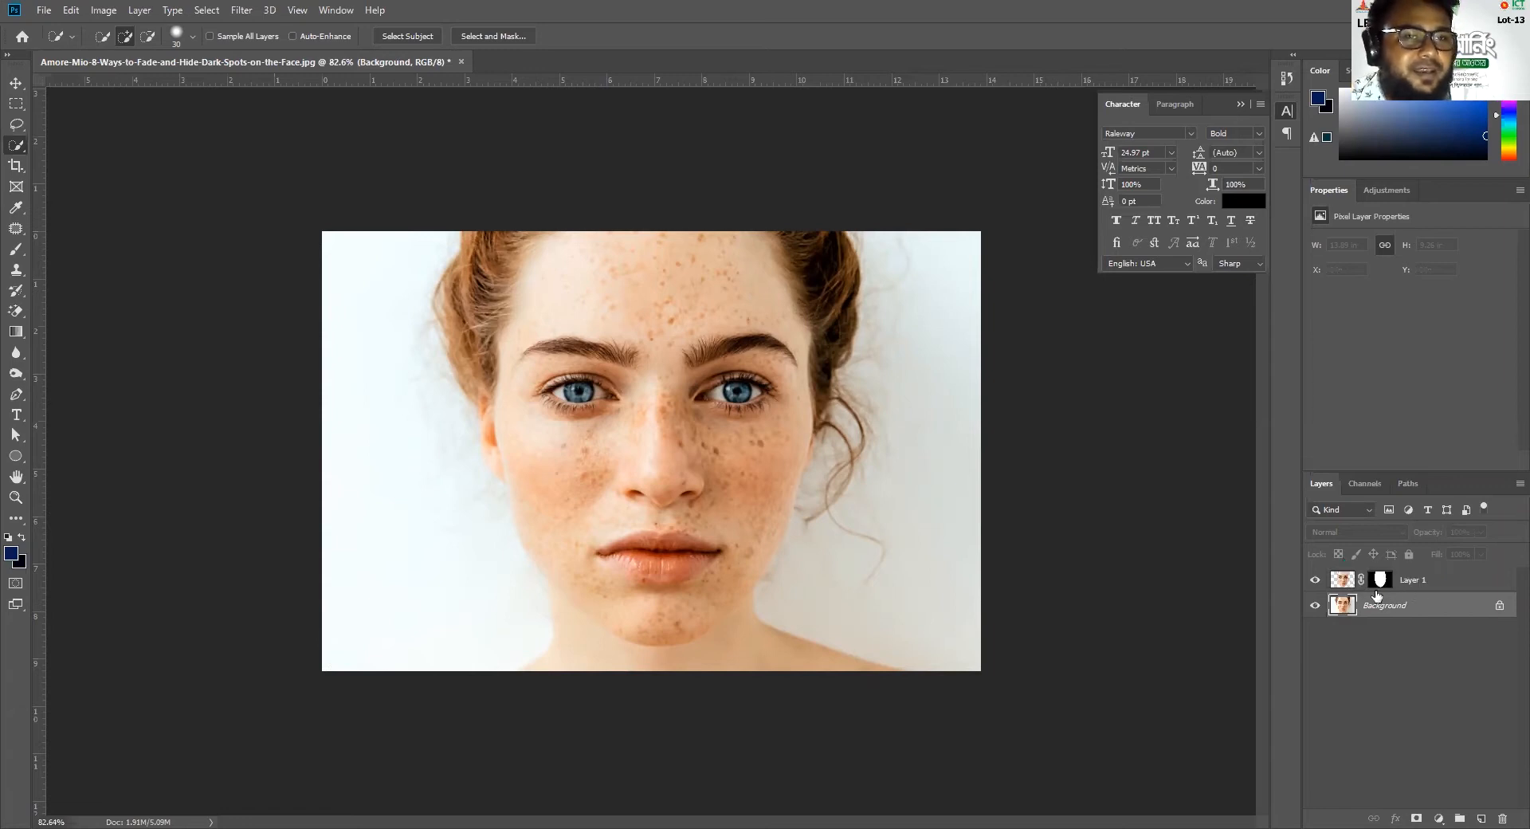
left_click_drag(1435, 587, 1502, 819)
left_click_drag(1395, 587, 1480, 818)
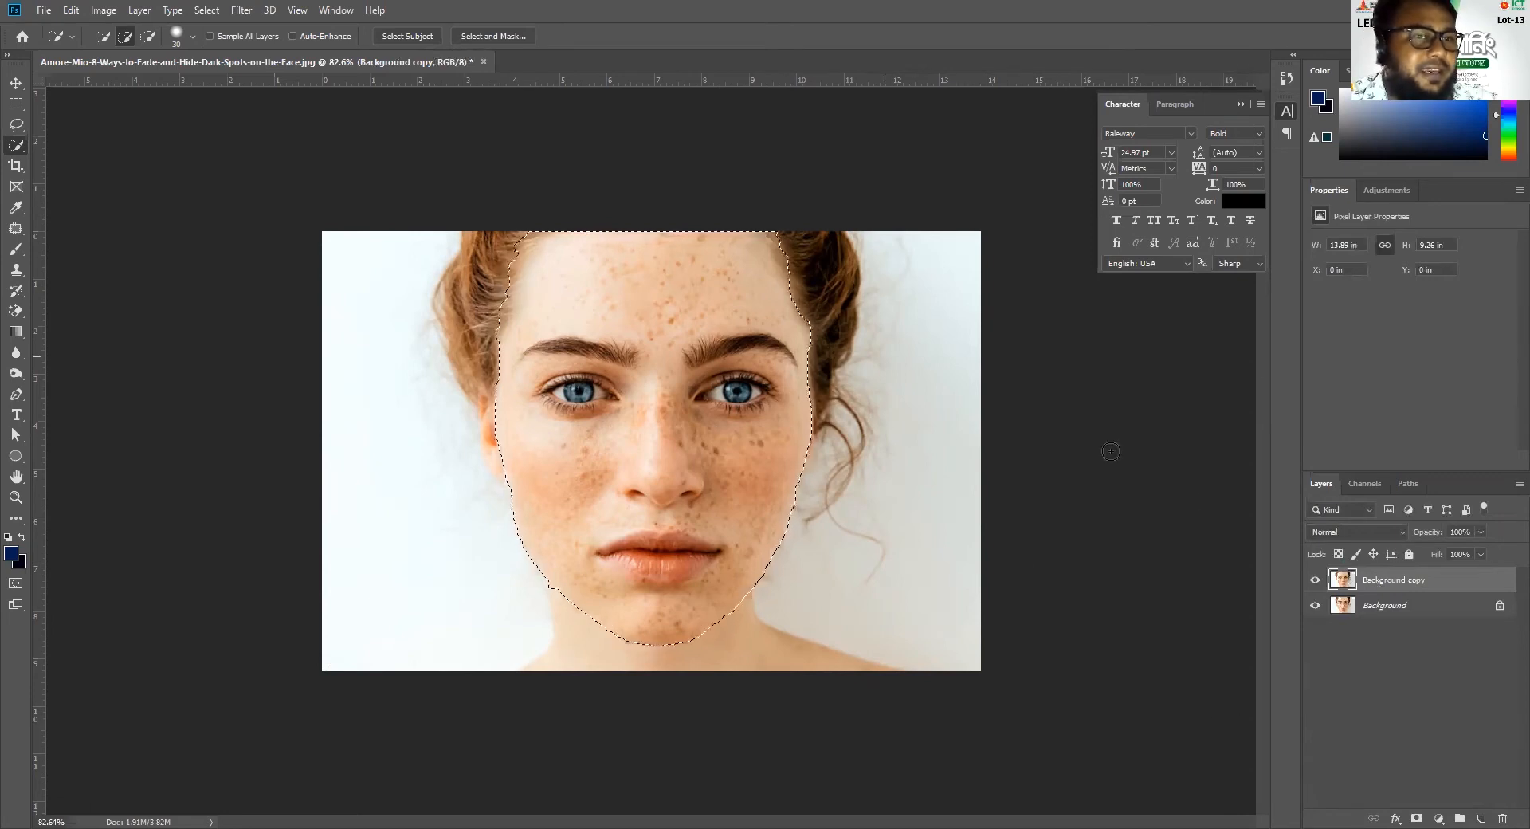
Add a layer mask from the face selection to the Background copy, with the Background layer hidden
left_click(1416, 815)
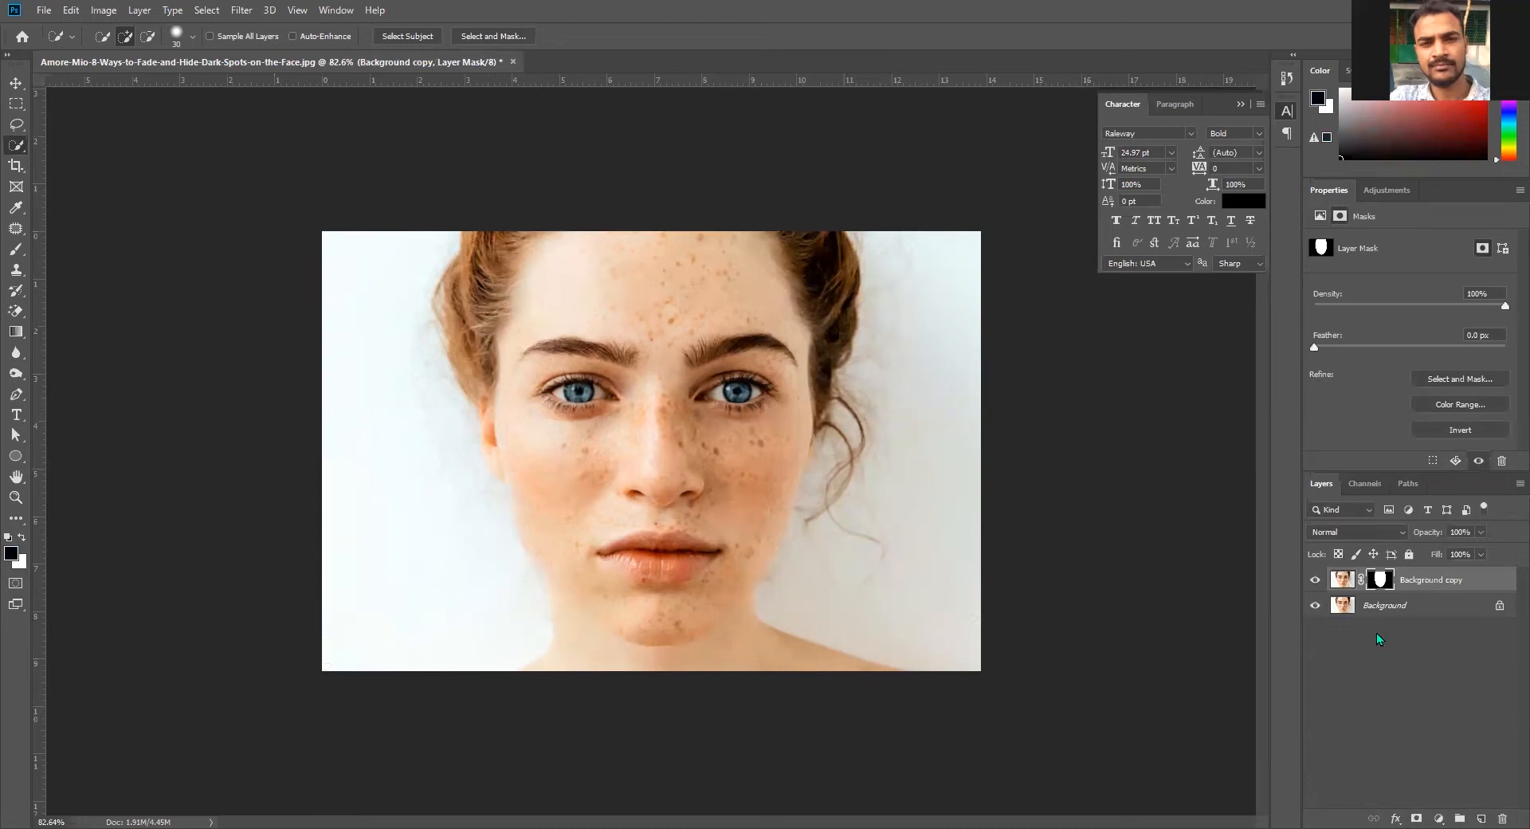
key("ctrl+z")
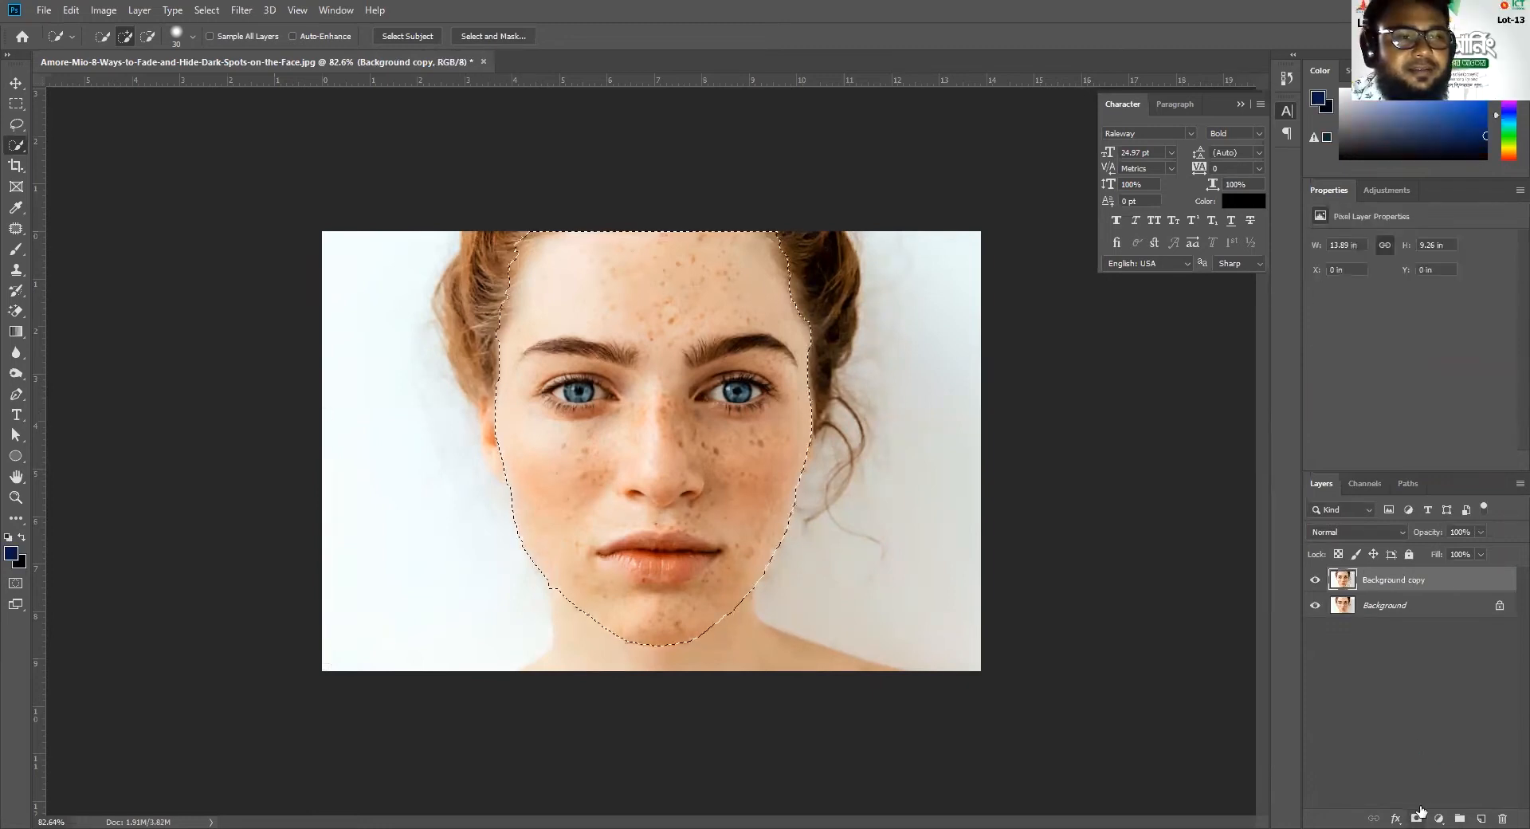
left_click(1314, 604)
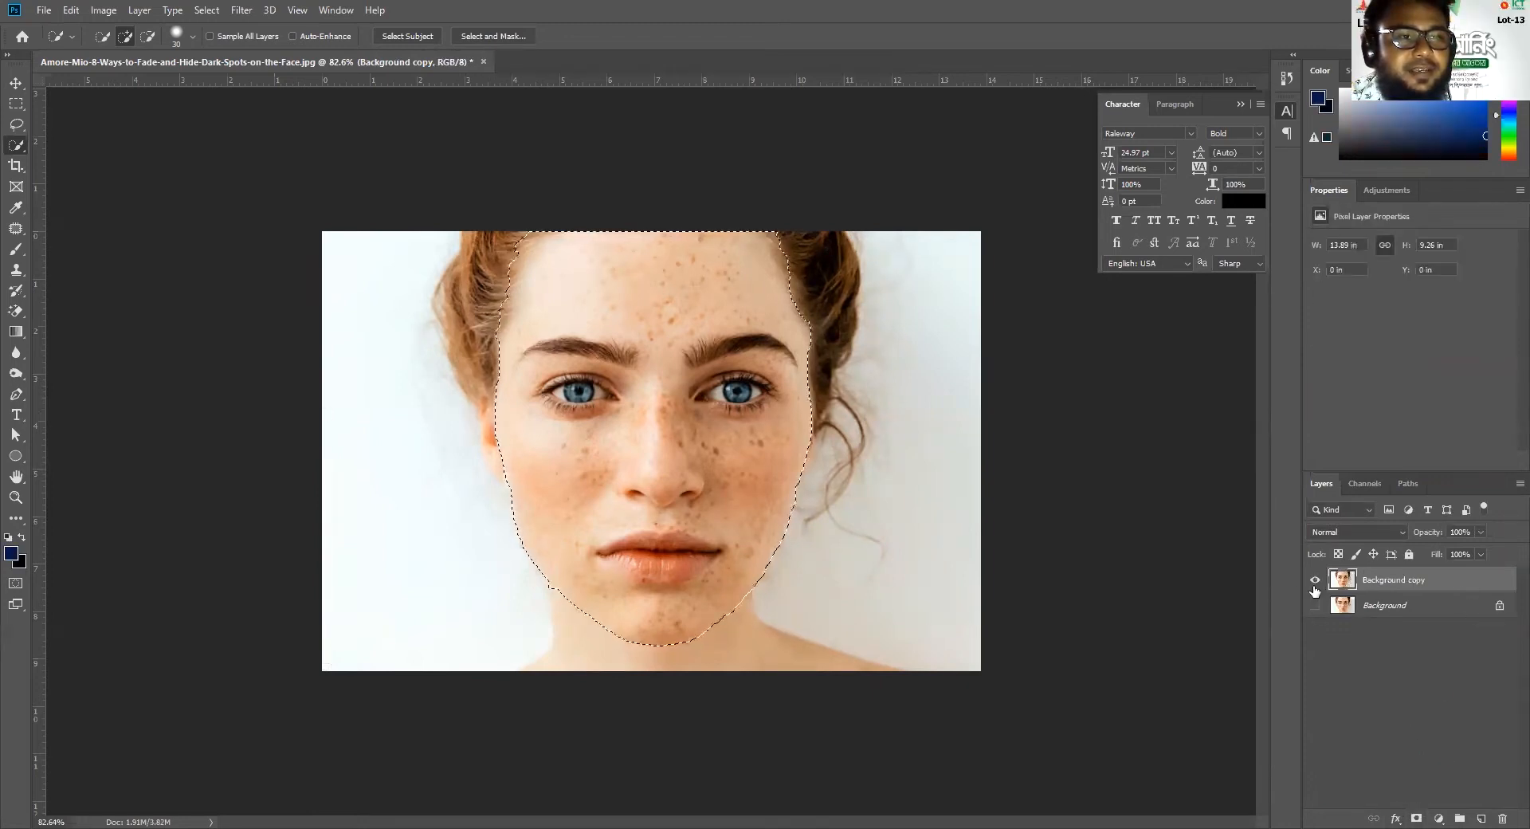
left_click(1417, 817)
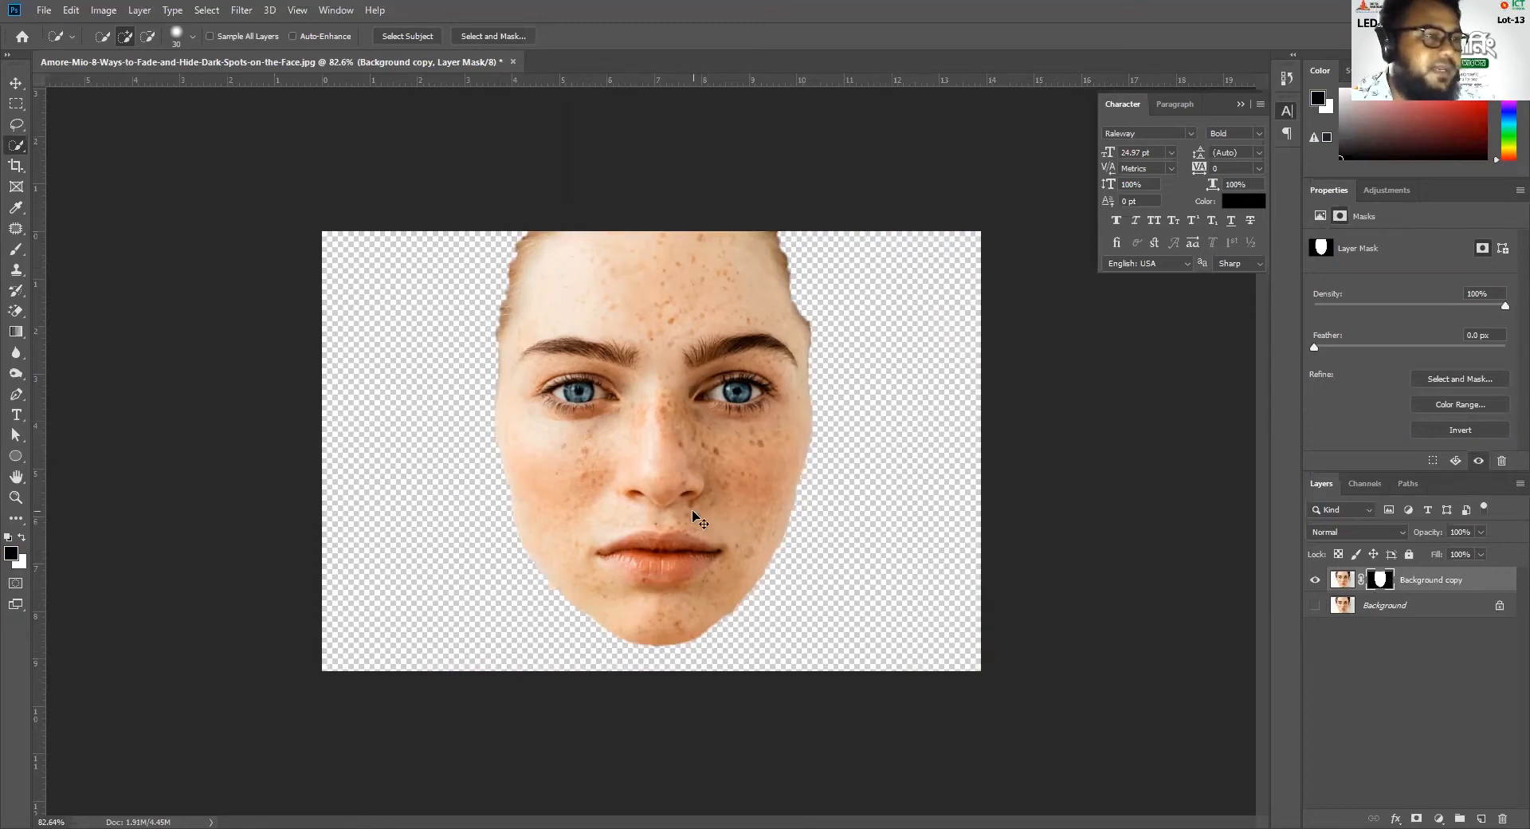
Target the Background copy's image instead of its mask, show the Background layer and open the Surface Blur filter
left_click(1344, 580)
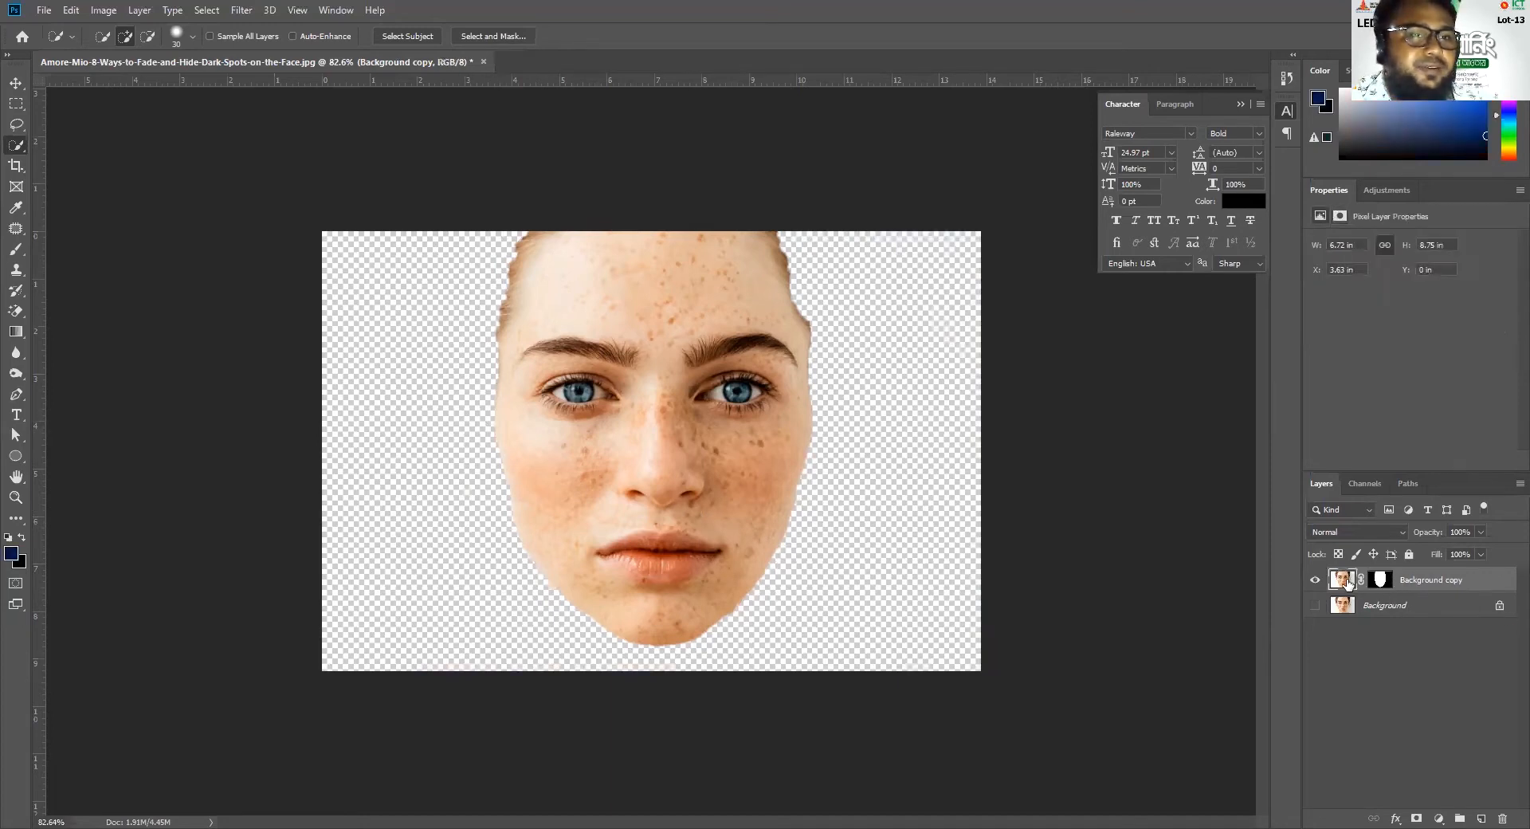
left_click(1315, 605)
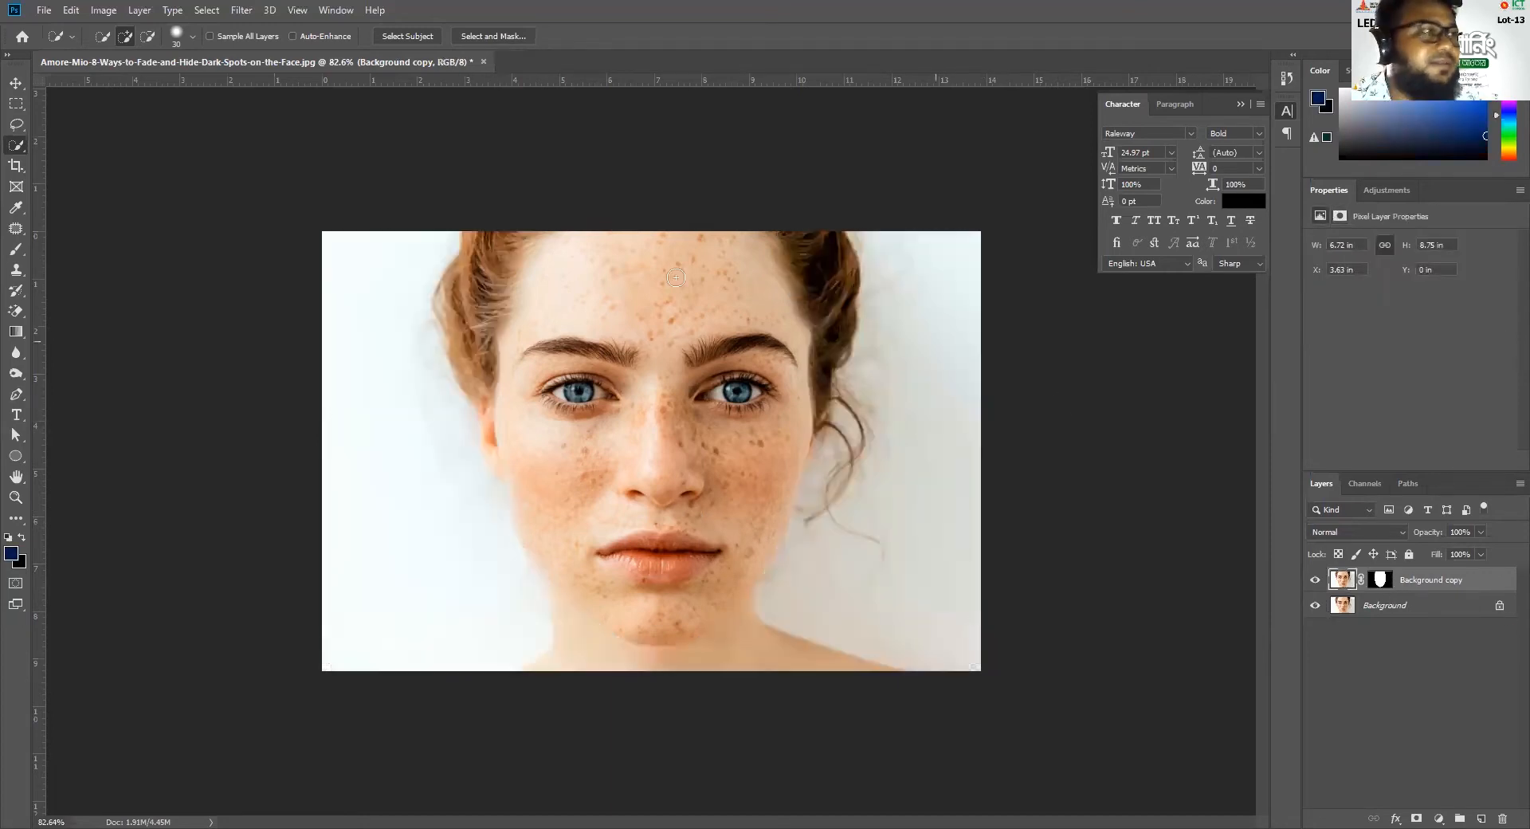
left_click(240, 11)
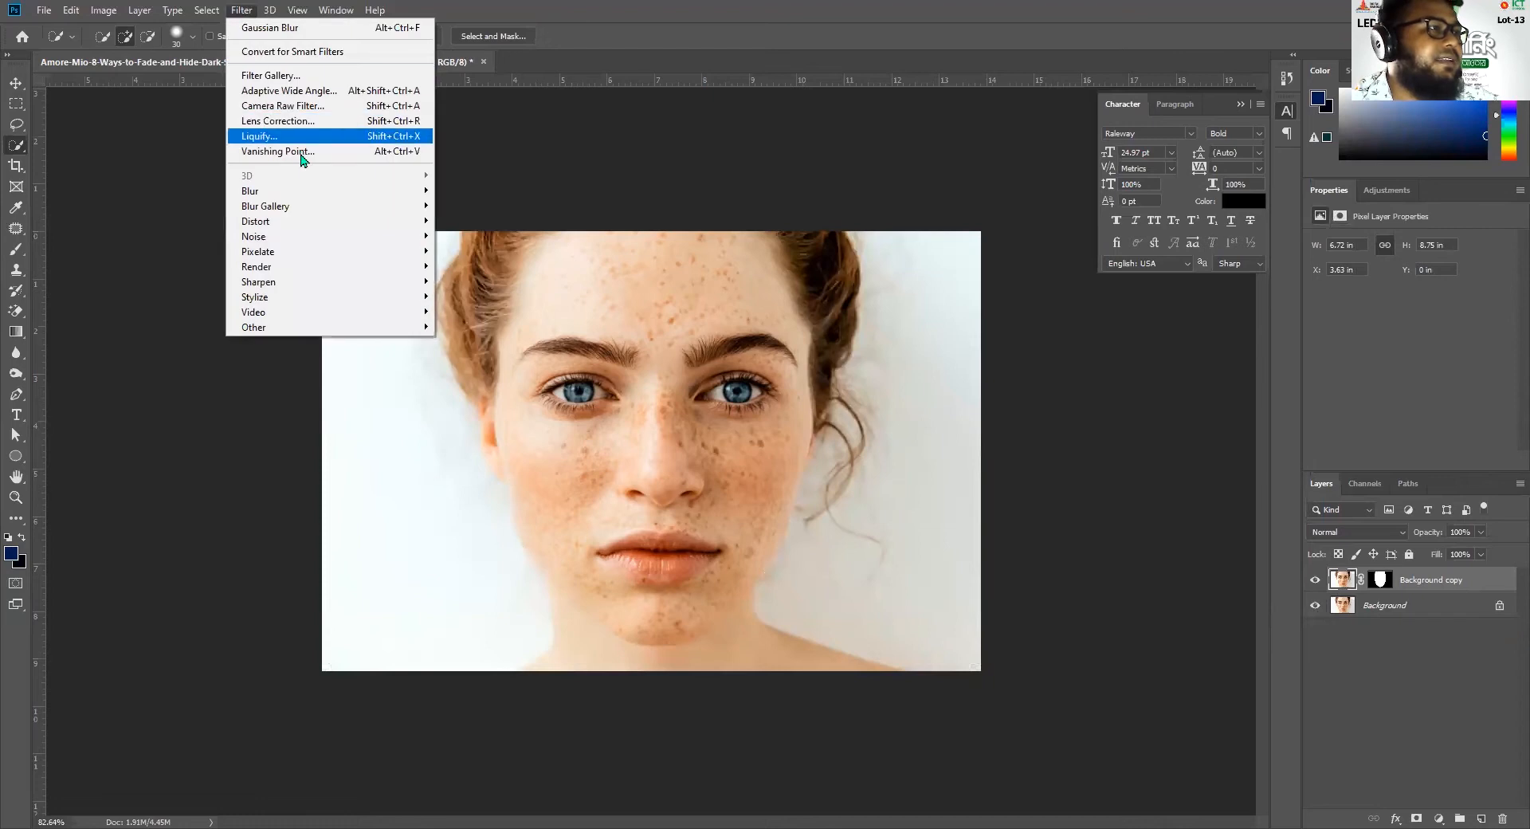
mouse_move(312, 198)
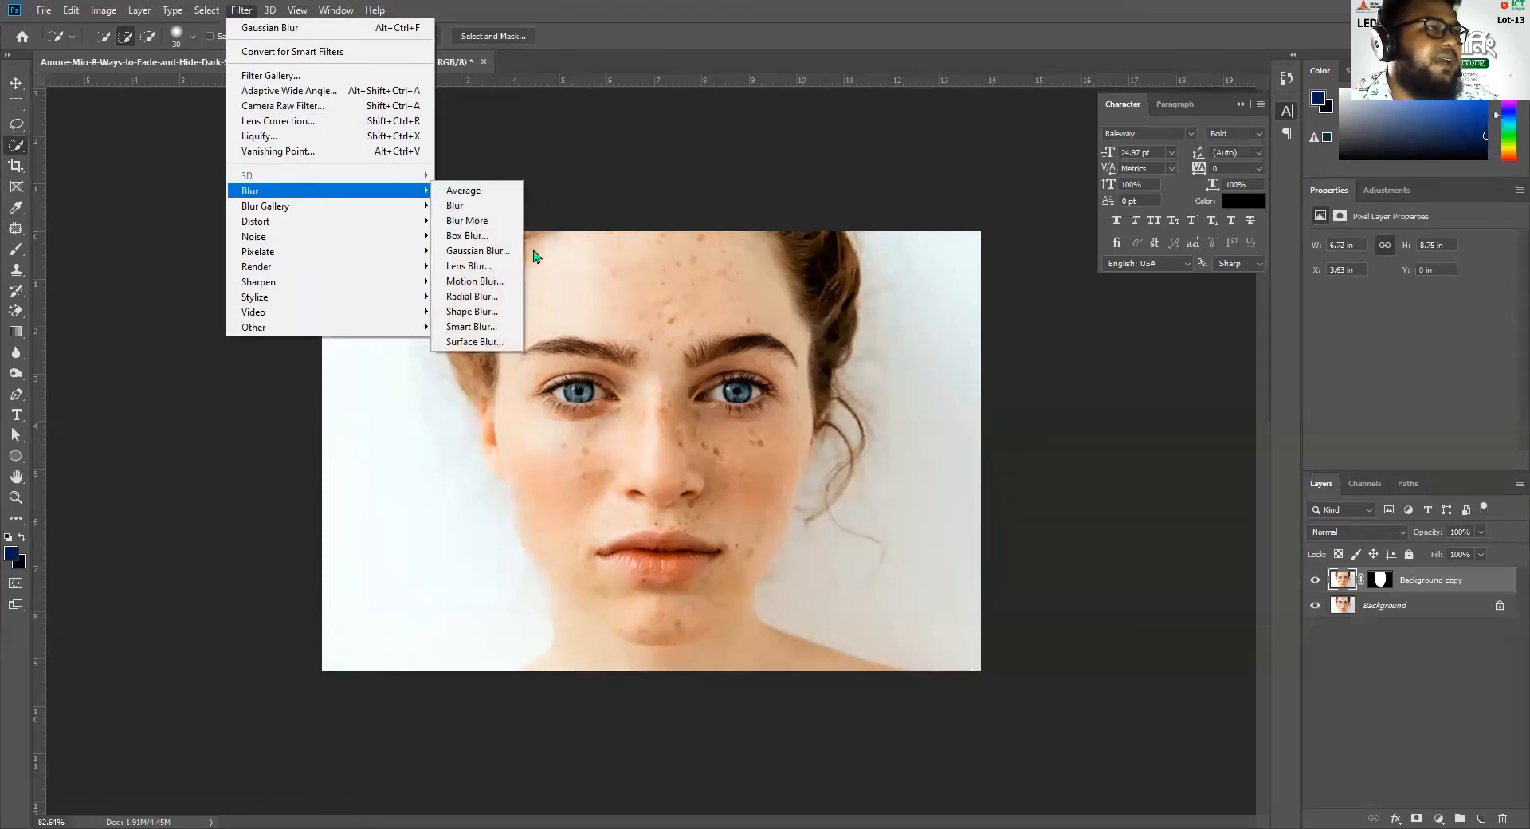
left_click(483, 343)
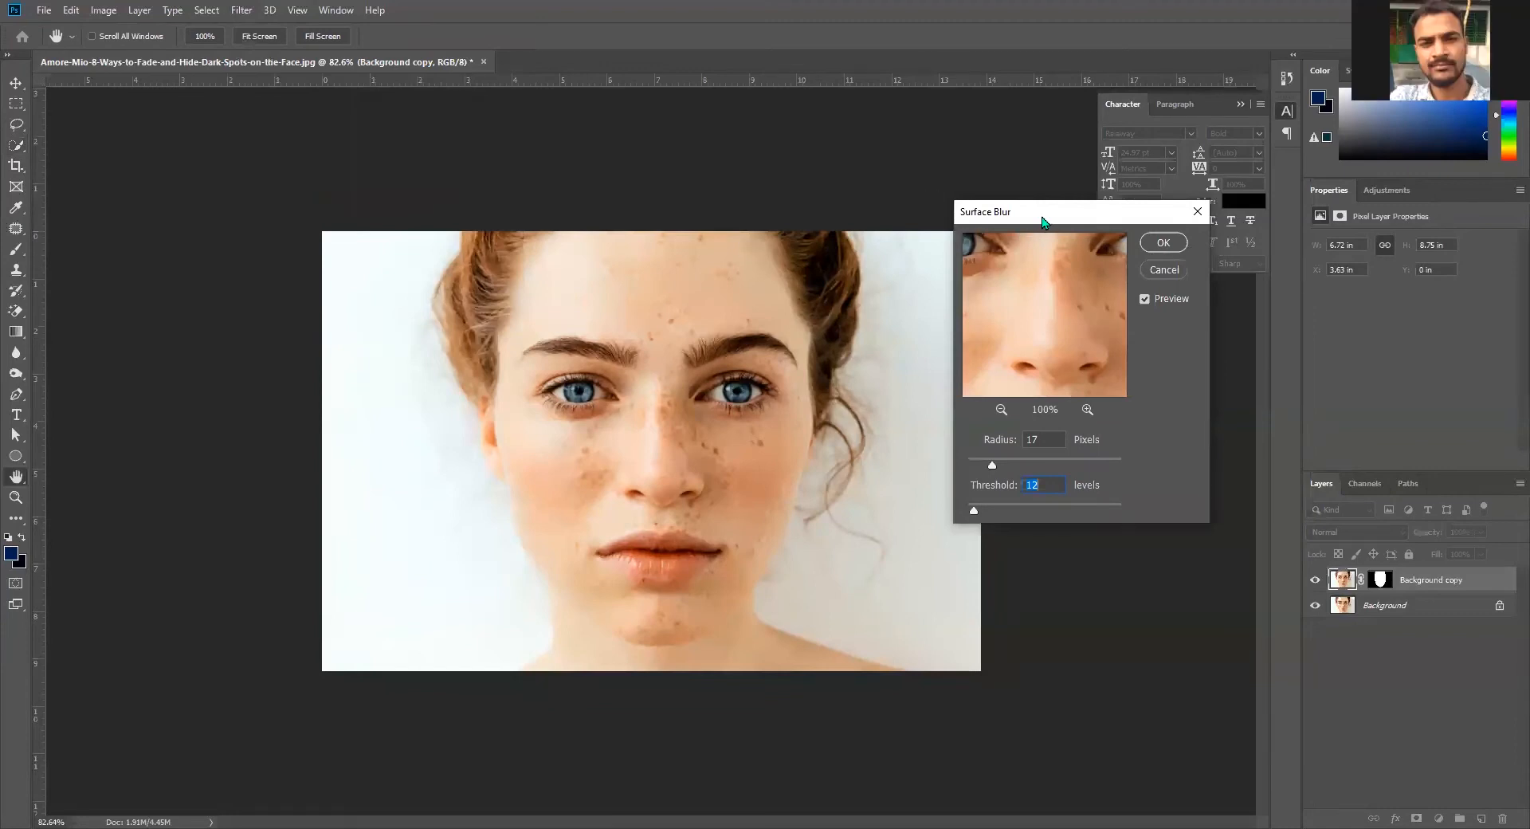
left_click_drag(1042, 221, 1092, 238)
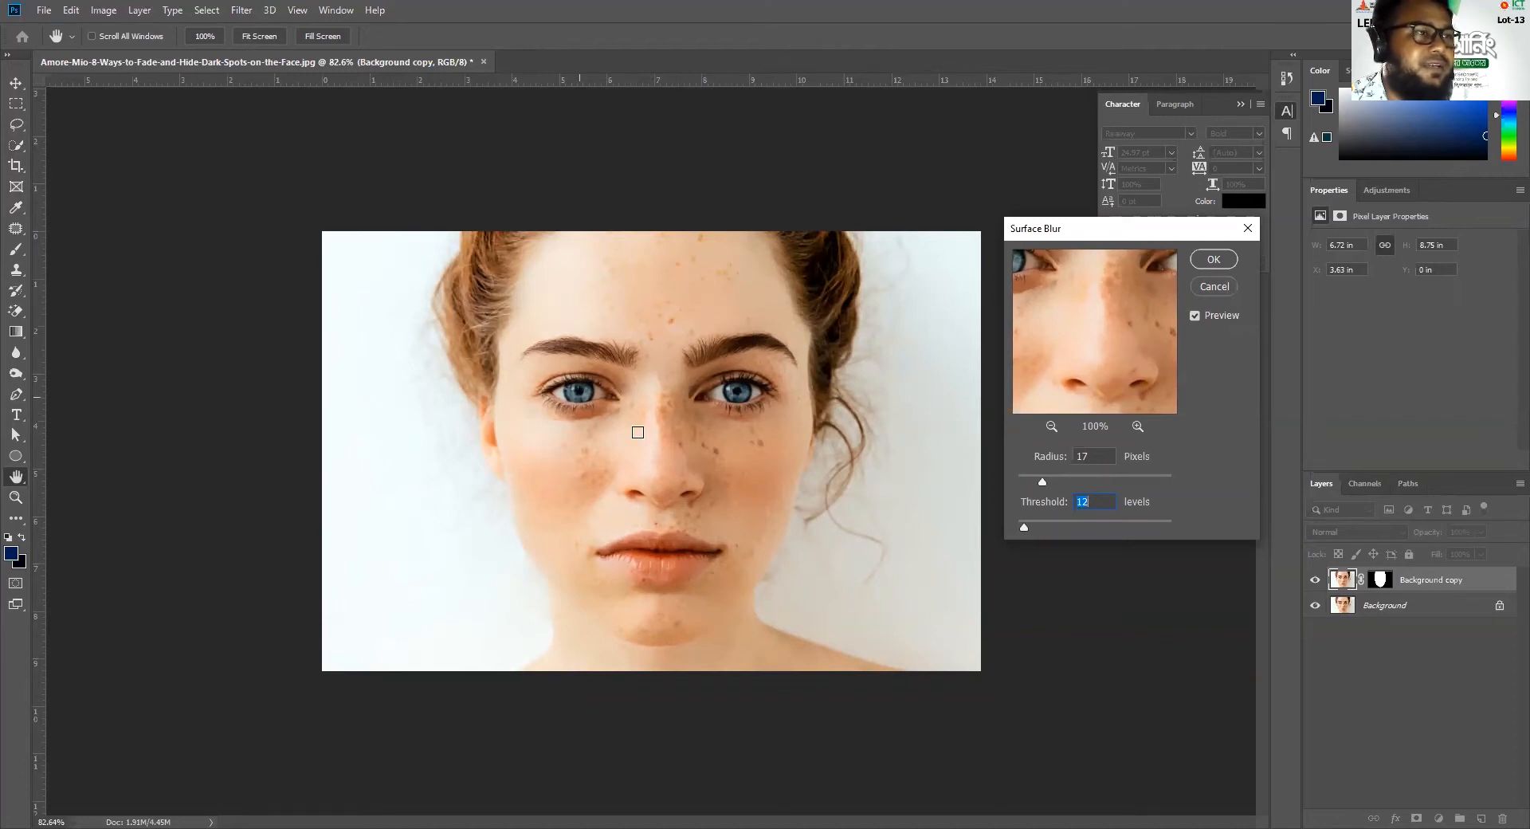
Apply the Surface Blur to the Background copy with a radius of 22 pixels and a threshold of about 27 levels
left_click_drag(1062, 483, 1043, 531)
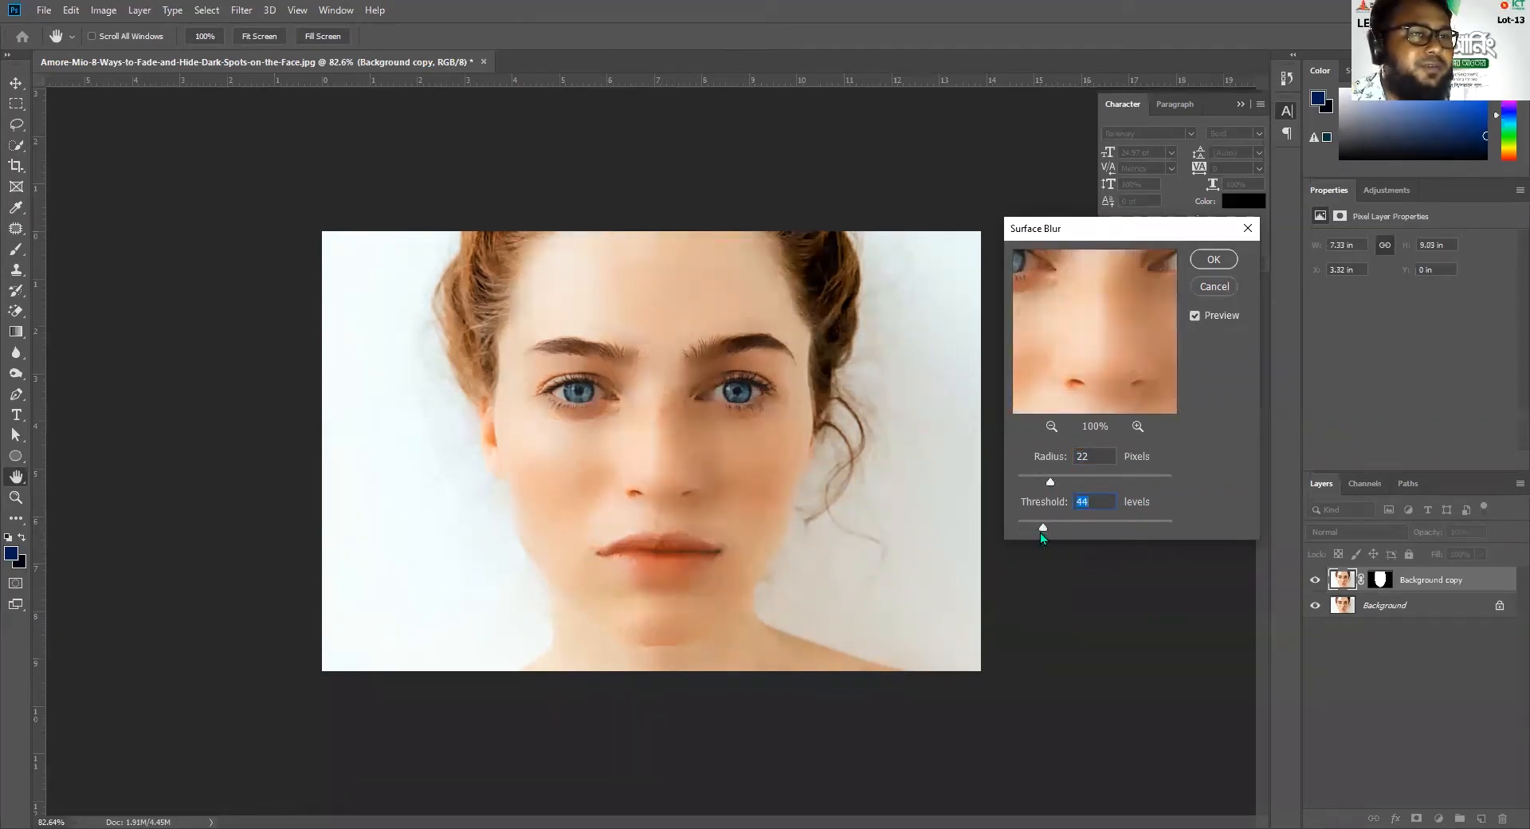
mouse_move(1039, 531)
left_mouse_down()
mouse_move(1025, 529)
mouse_move(1040, 529)
left_mouse_up()
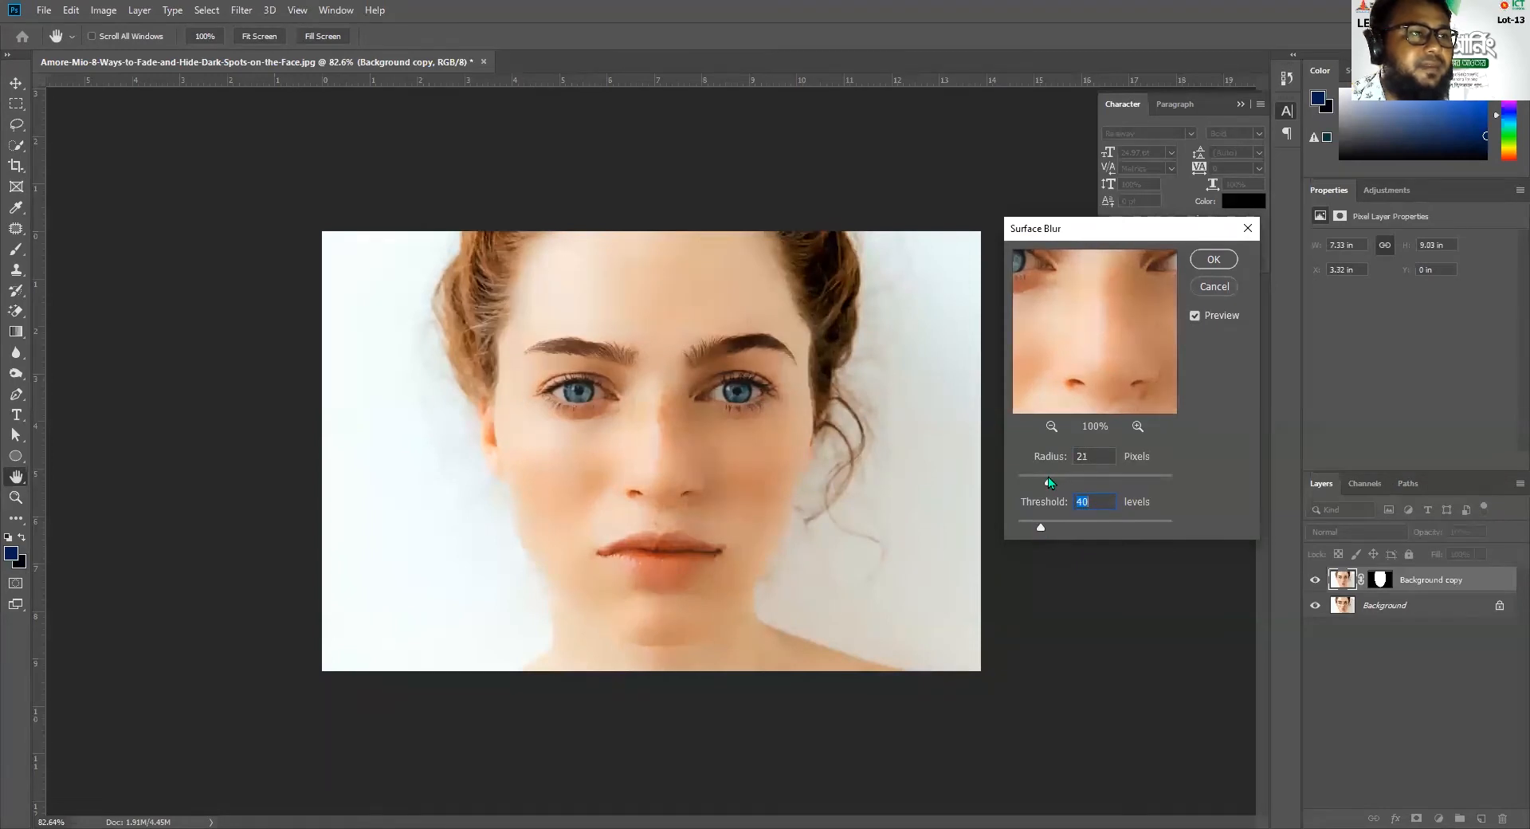
left_click_drag(1065, 486, 1033, 488)
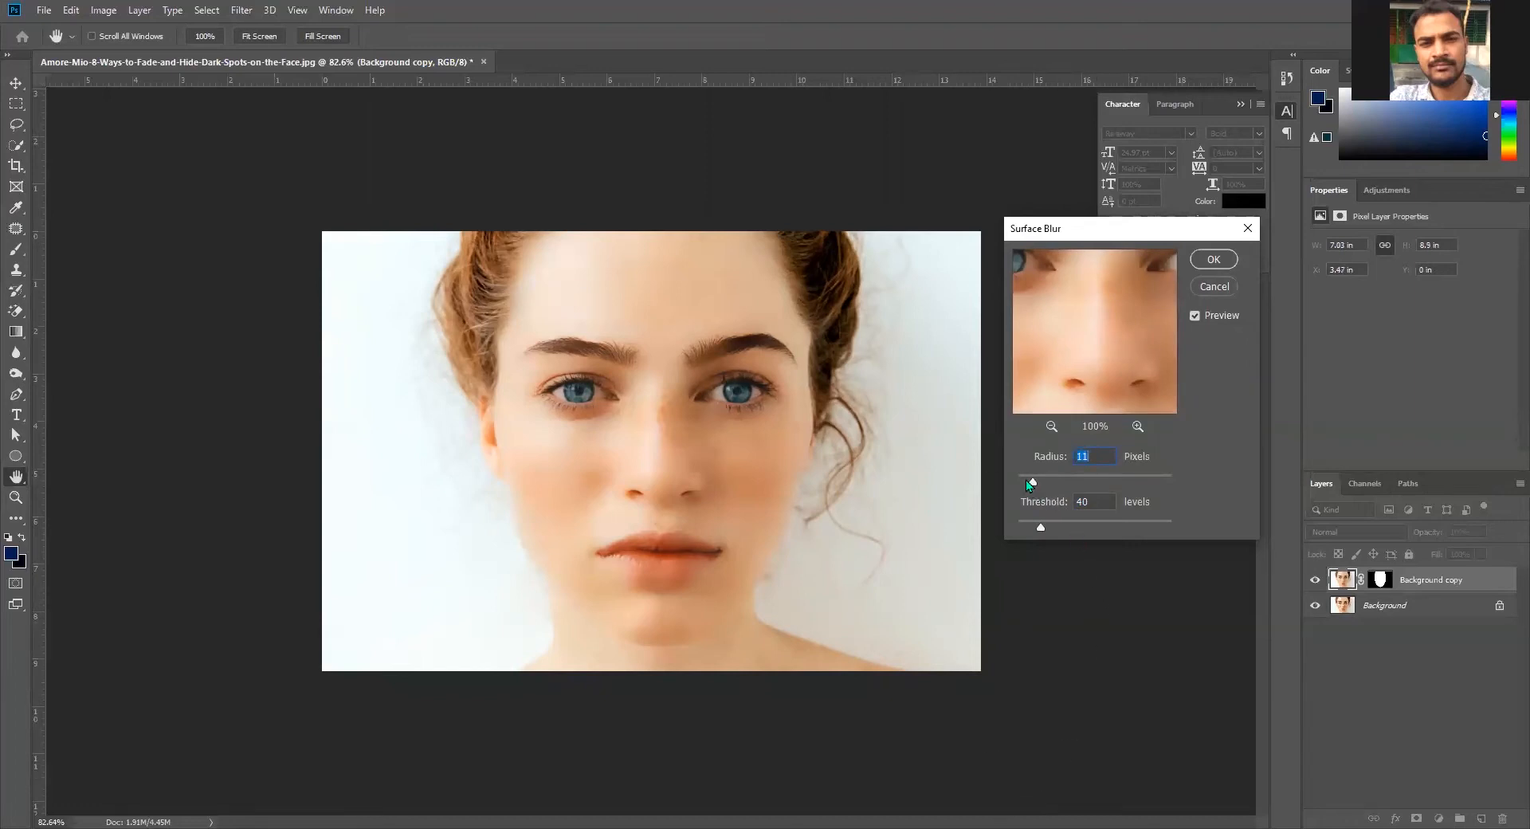
left_click_drag(1031, 483, 1030, 532)
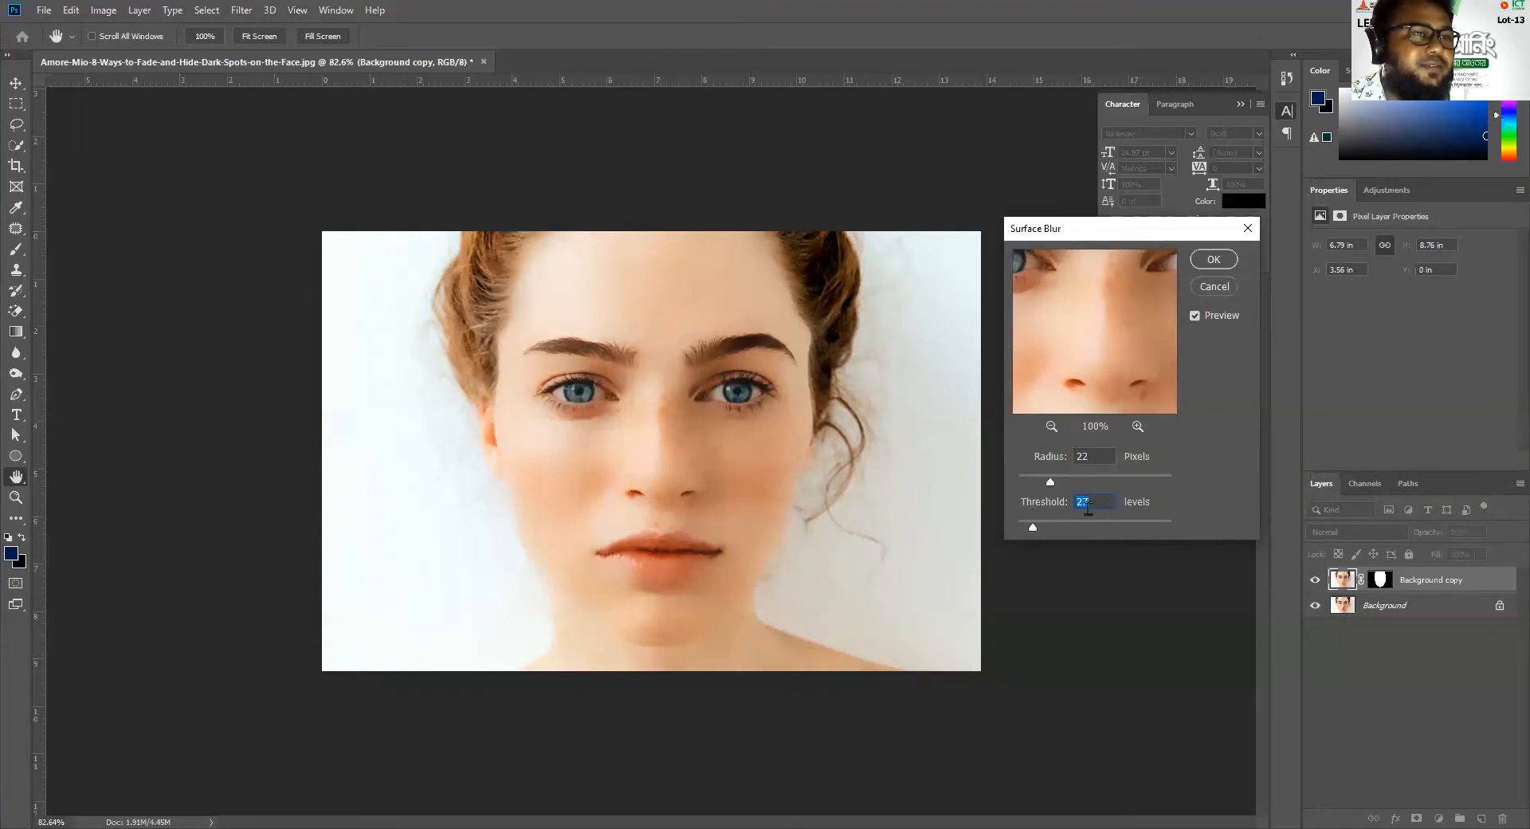
left_click(1215, 261)
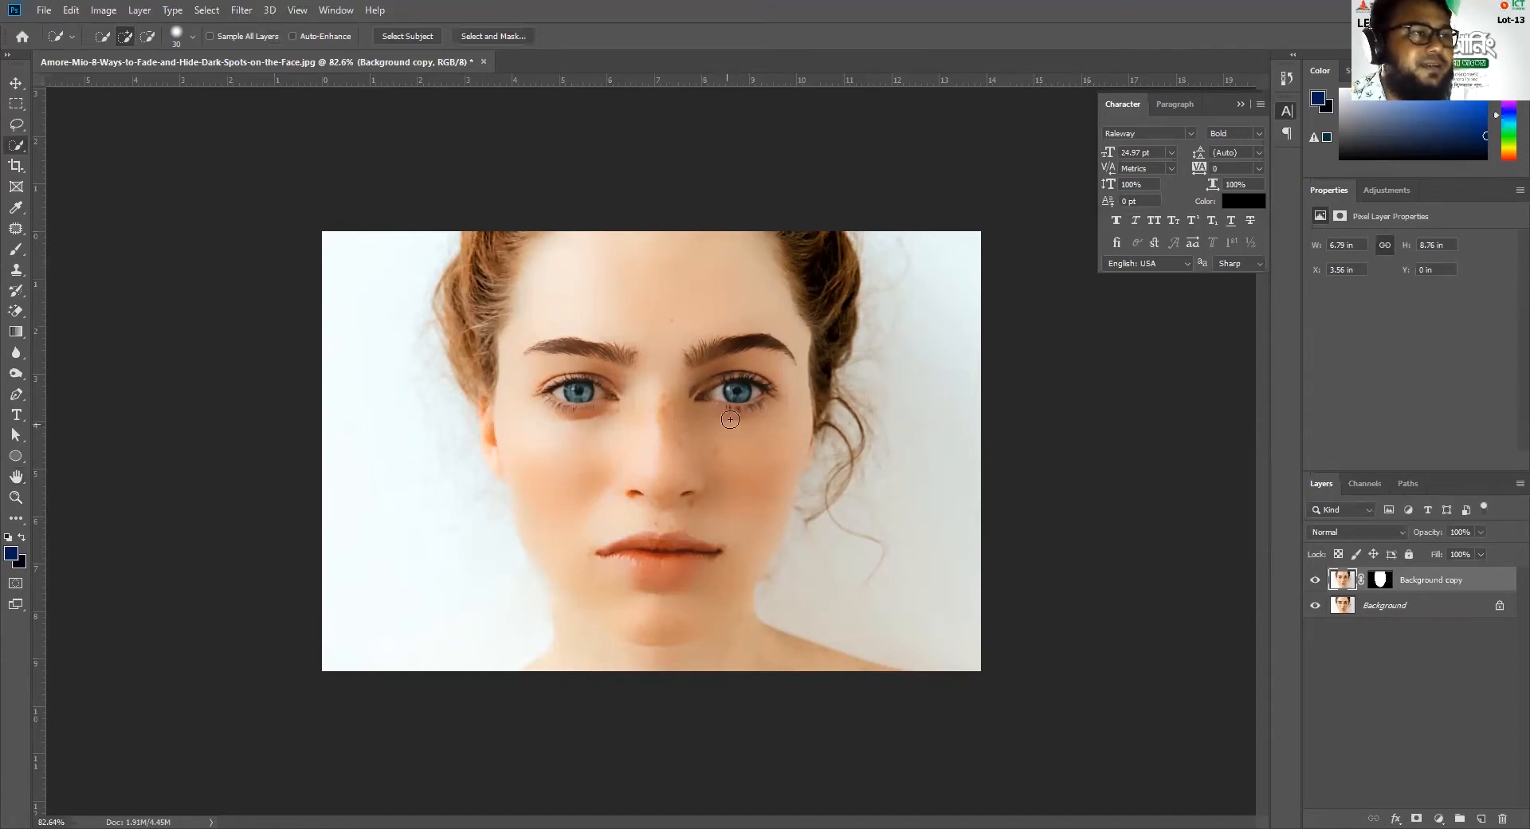
Paint black on the Background copy's layer mask over the eyebrow on the image's left side with a 20-pixel brush
scroll(700, 373, "up", 2)
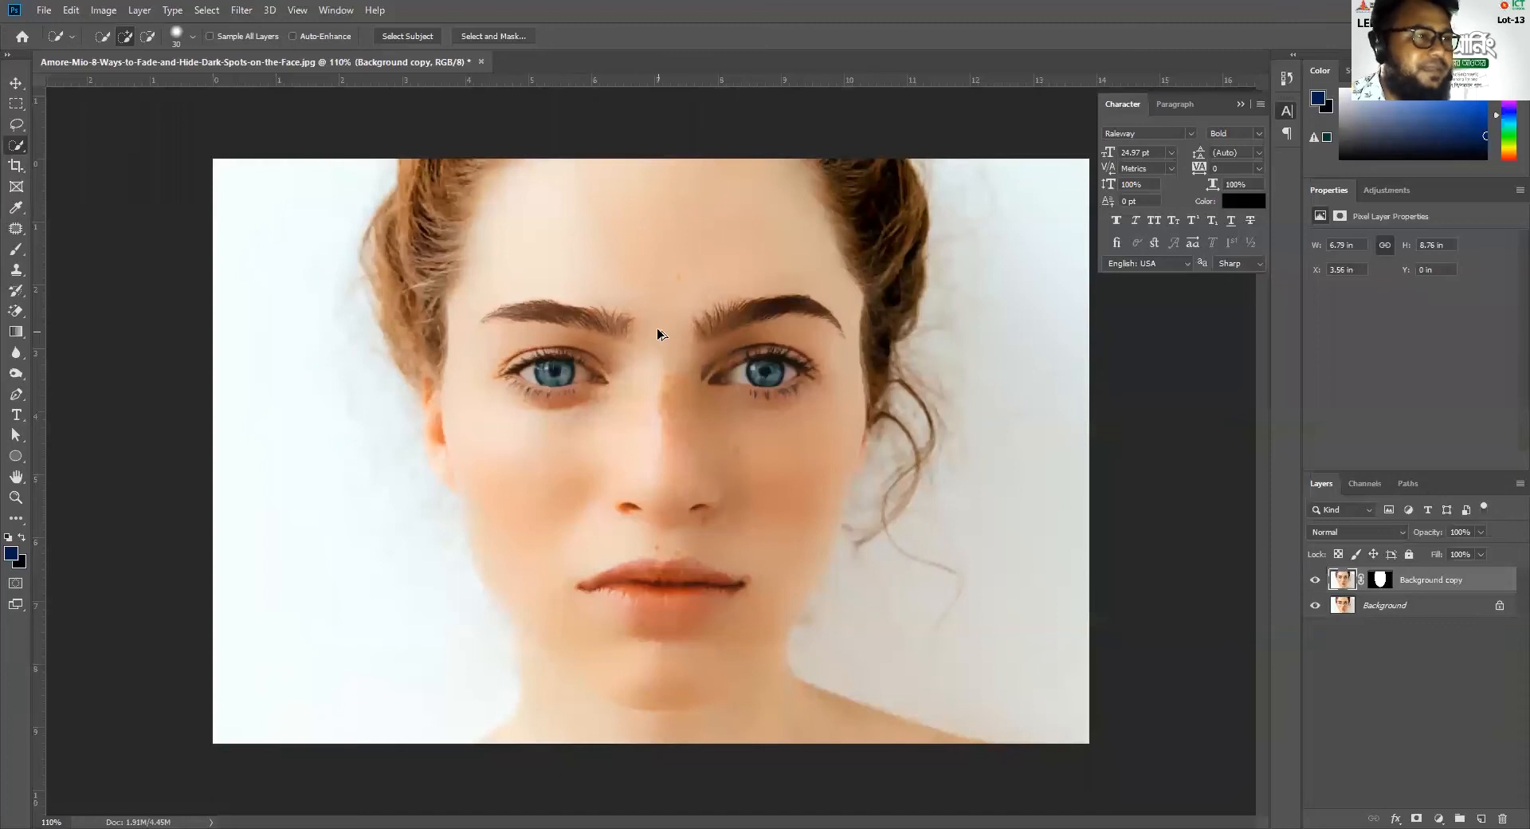
scroll(656, 327, "up", 6)
scroll(556, 315, "down", 7)
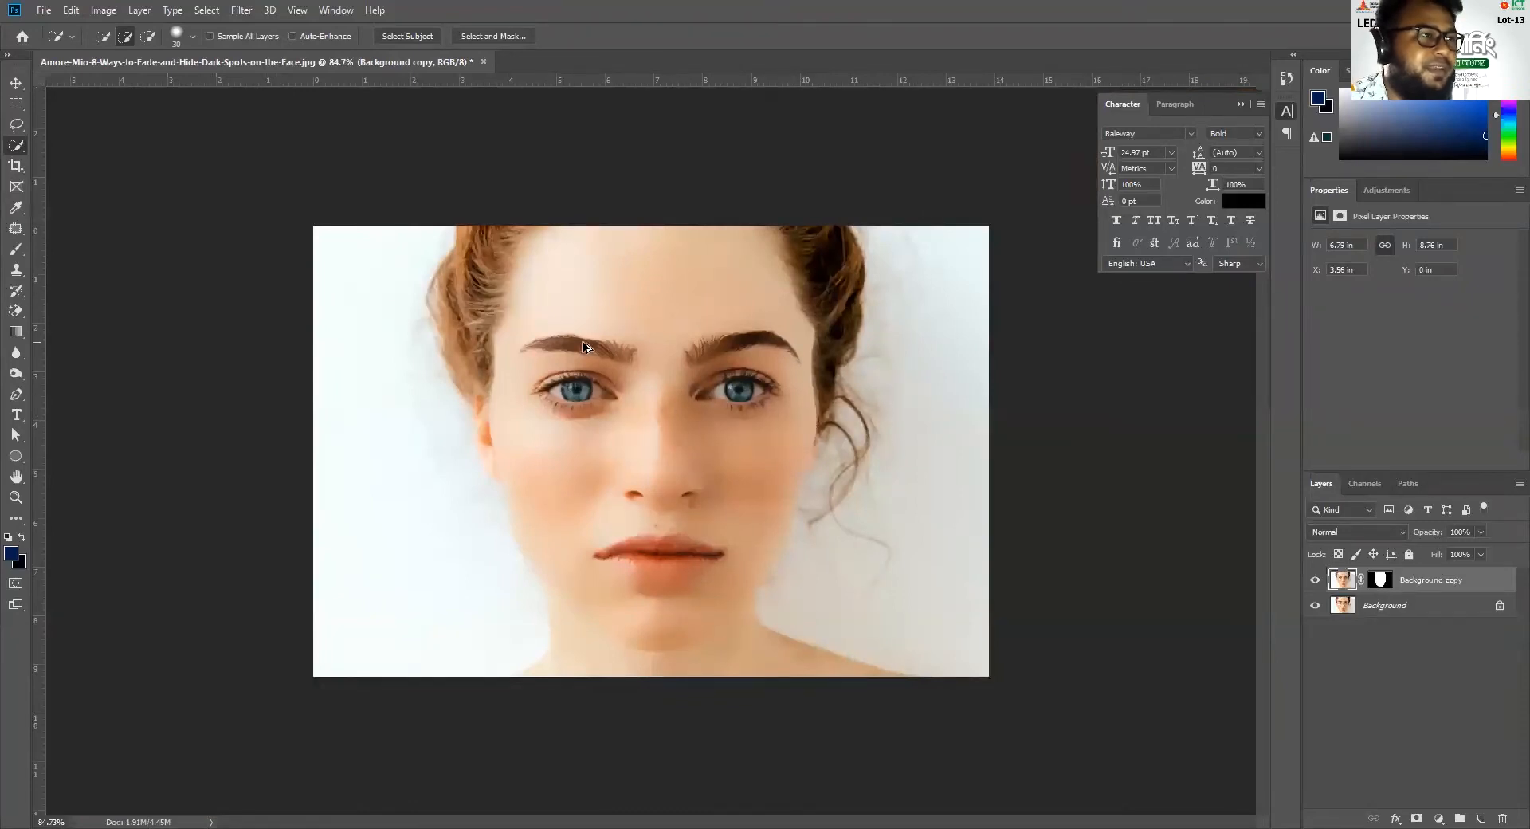
scroll(584, 347, "up", 5)
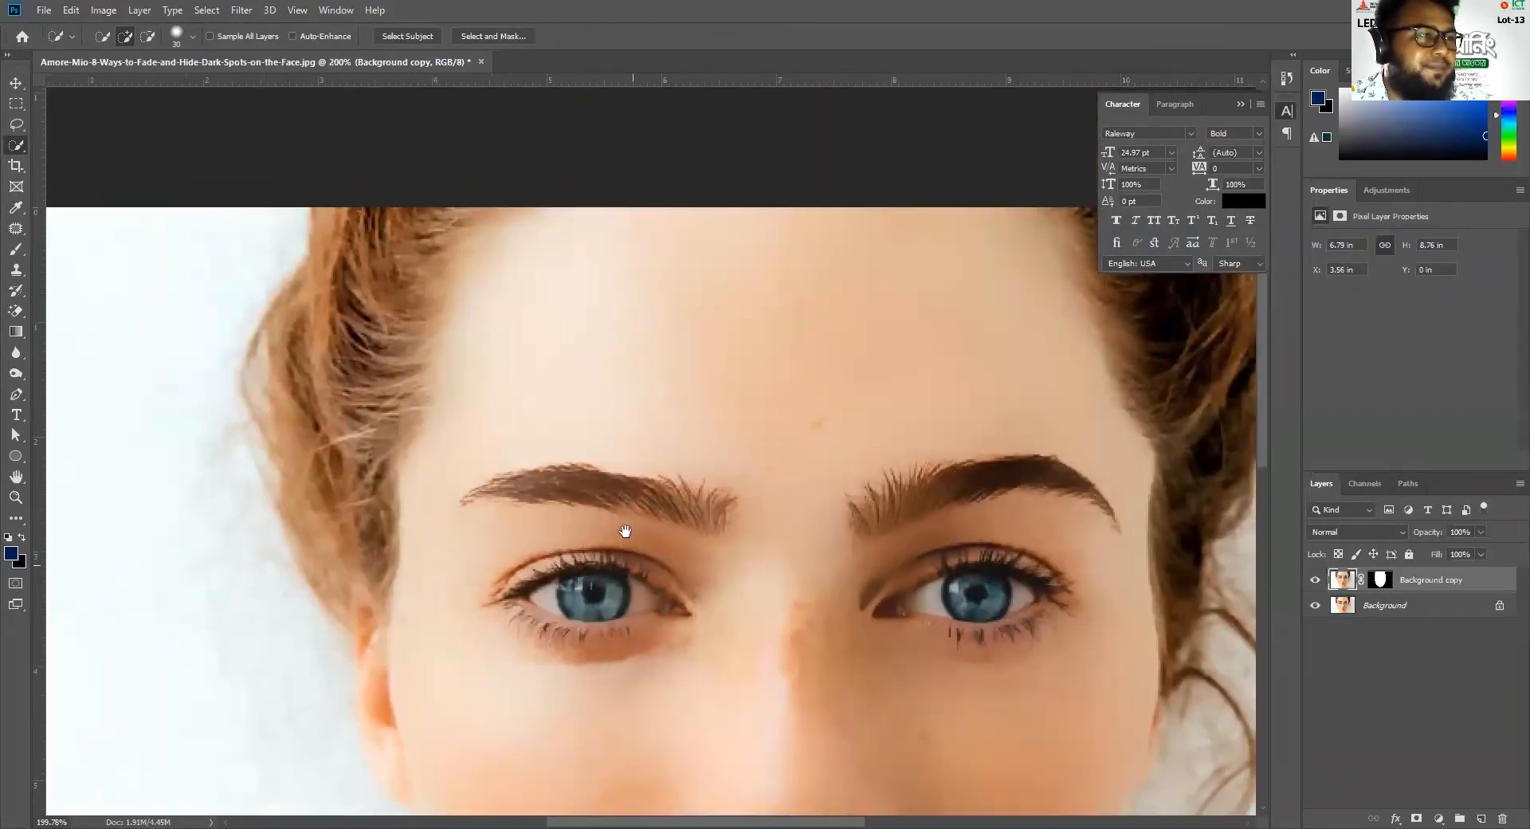
scroll(646, 550, "up", 3)
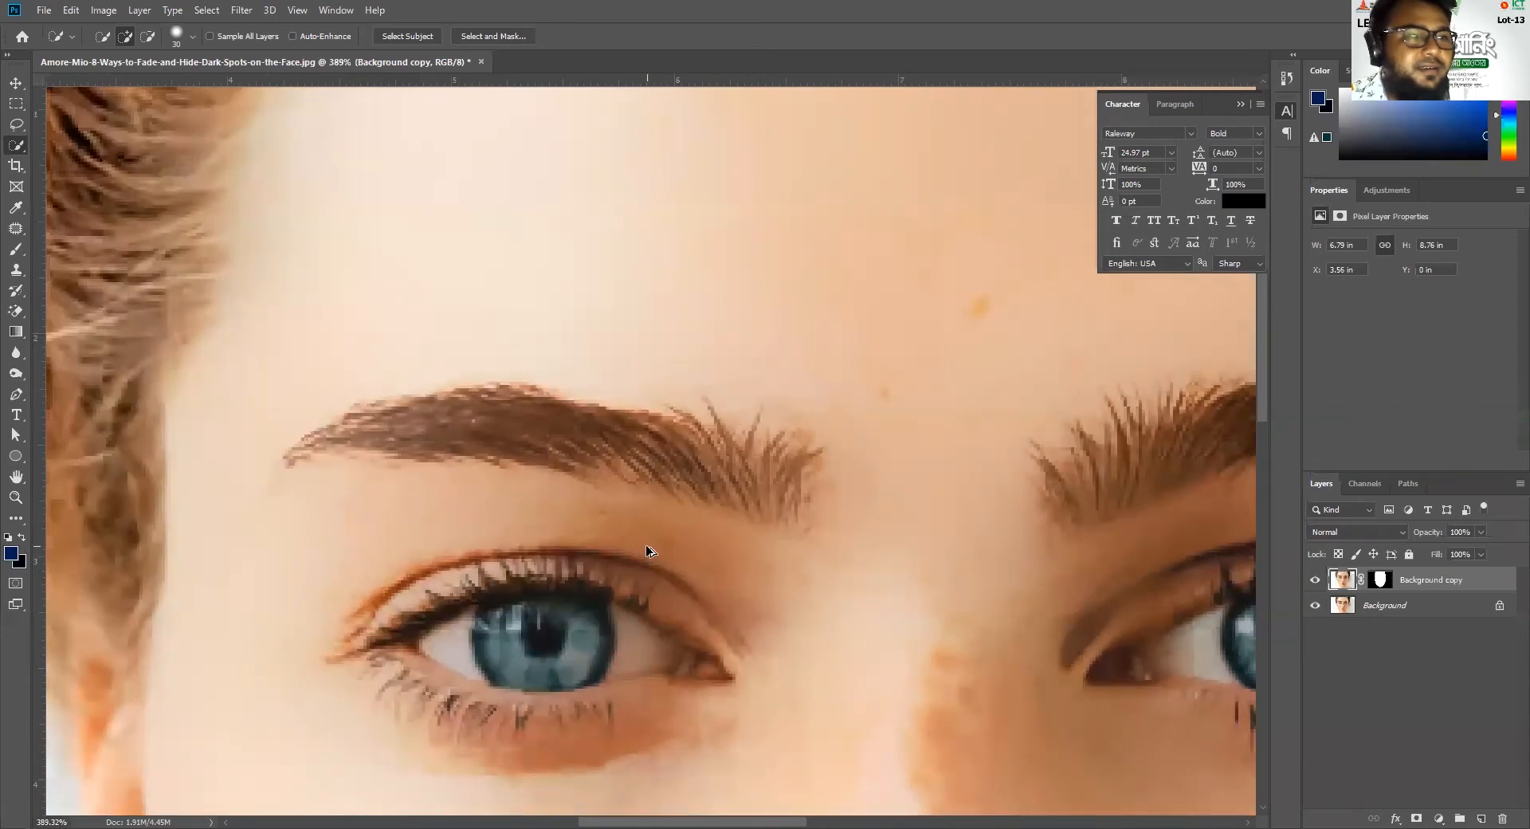
left_click(1381, 581)
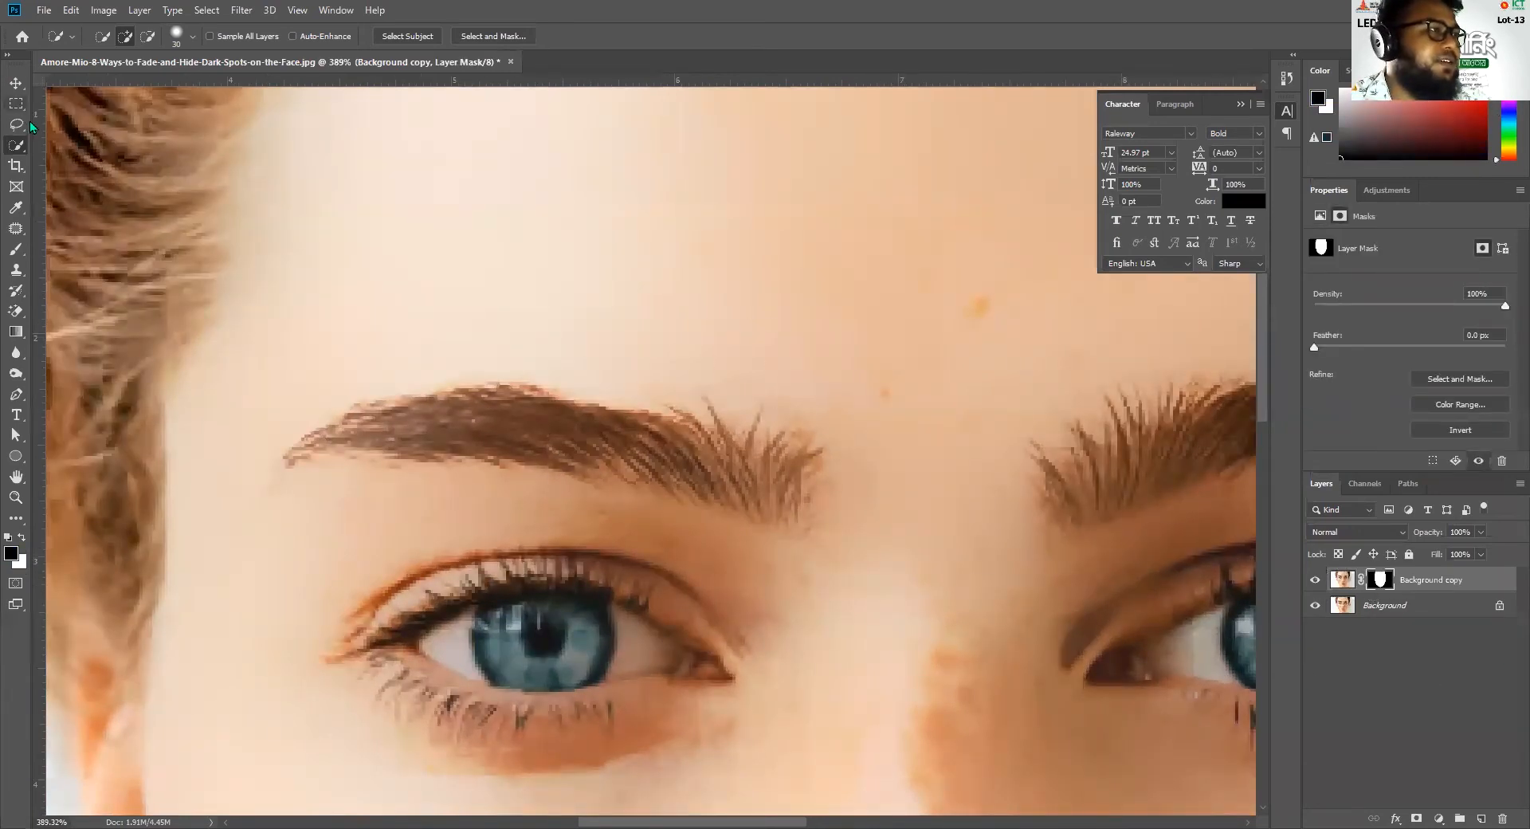
left_click(16, 248)
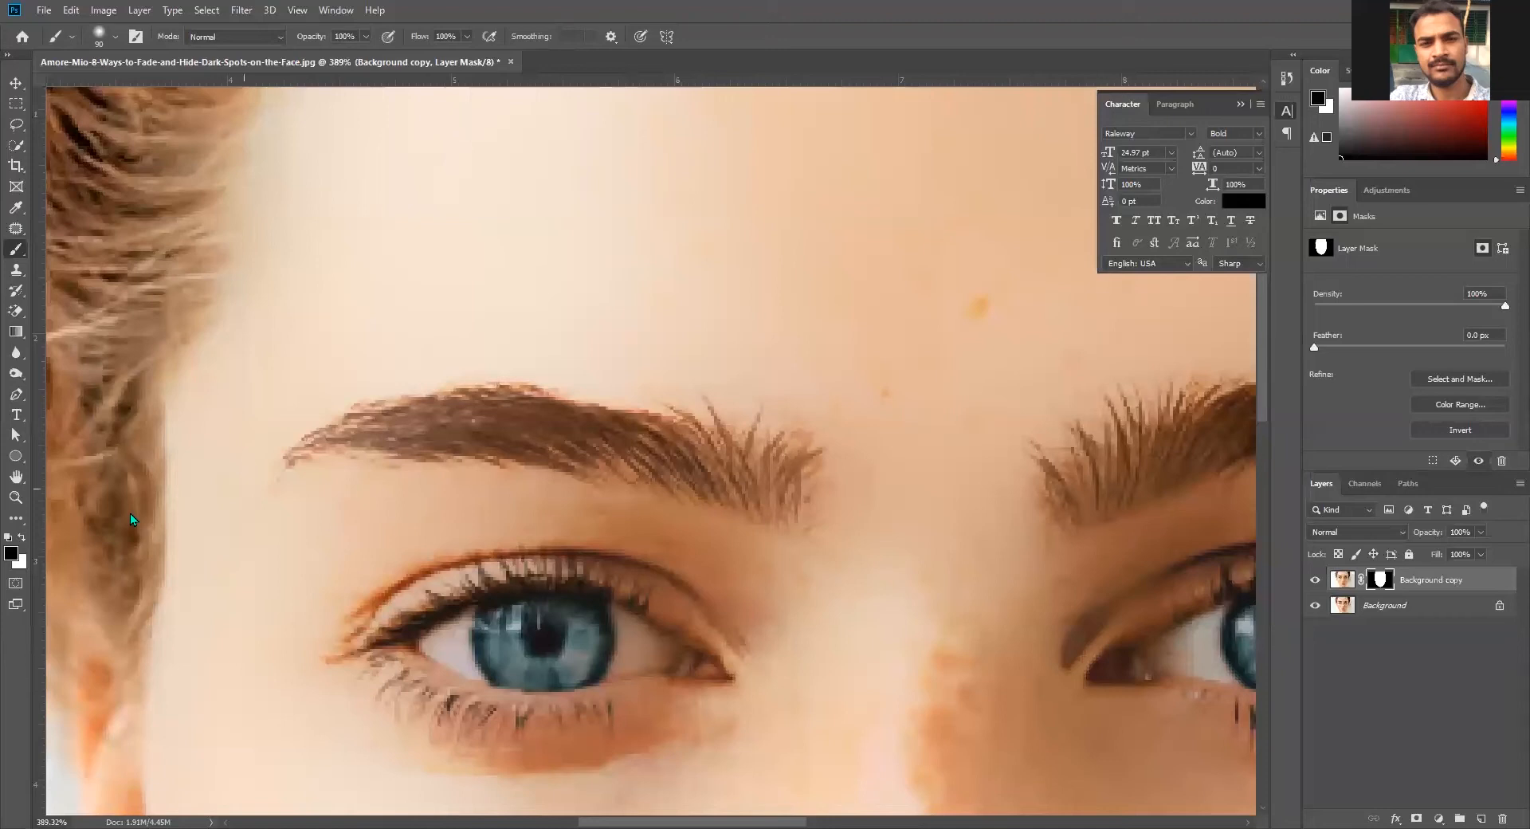
key("bracketleft")
key("bracketleft")
key("bracketleft")
key("bracketleft")
key("bracketleft")
key("bracketleft")
key("bracketleft")
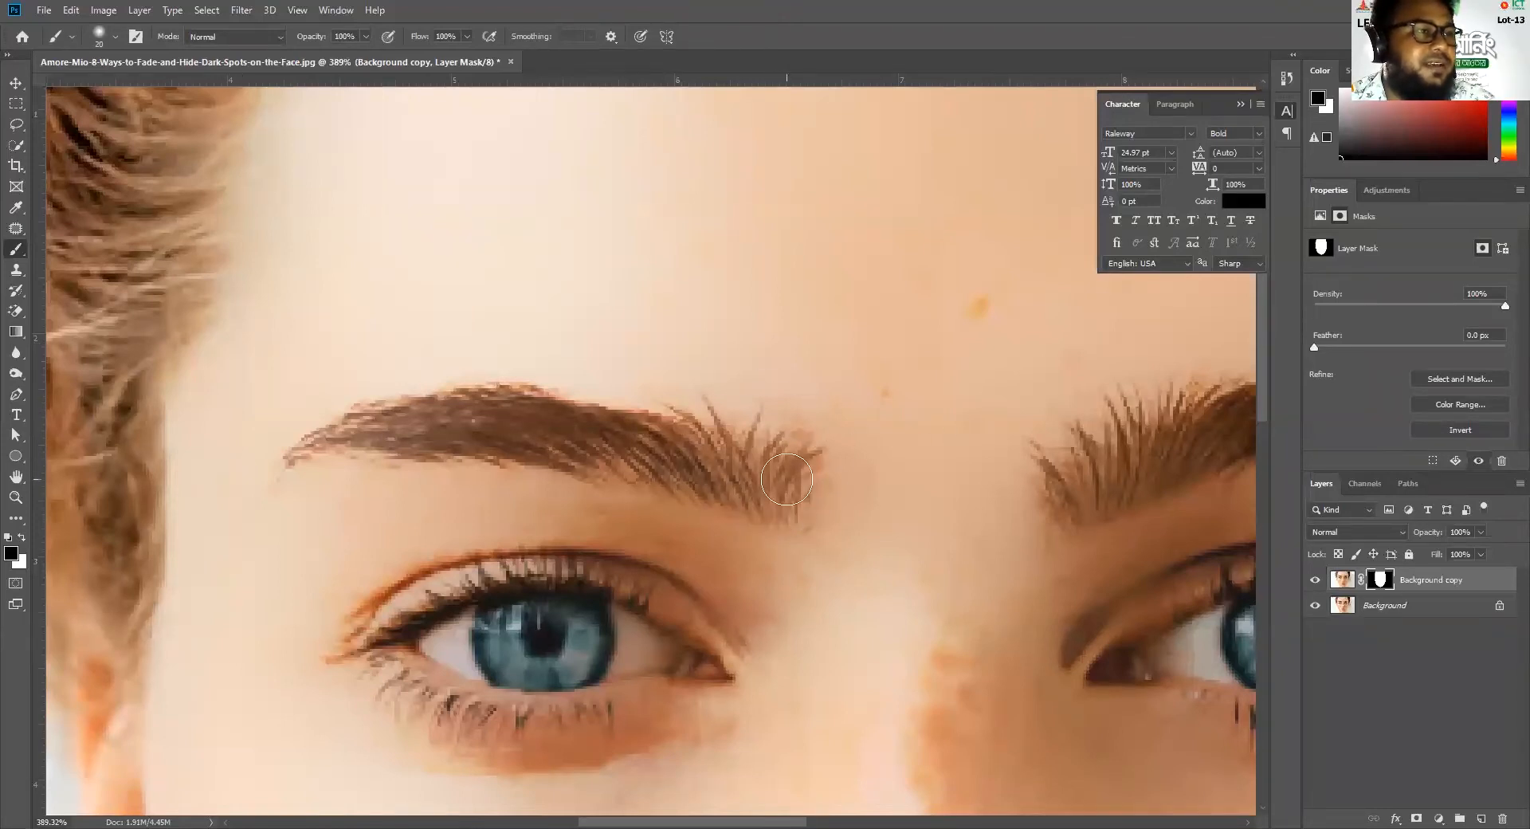
mouse_move(784, 474)
left_mouse_down()
mouse_move(627, 439)
mouse_move(284, 457)
mouse_move(444, 408)
mouse_move(678, 451)
left_mouse_up()
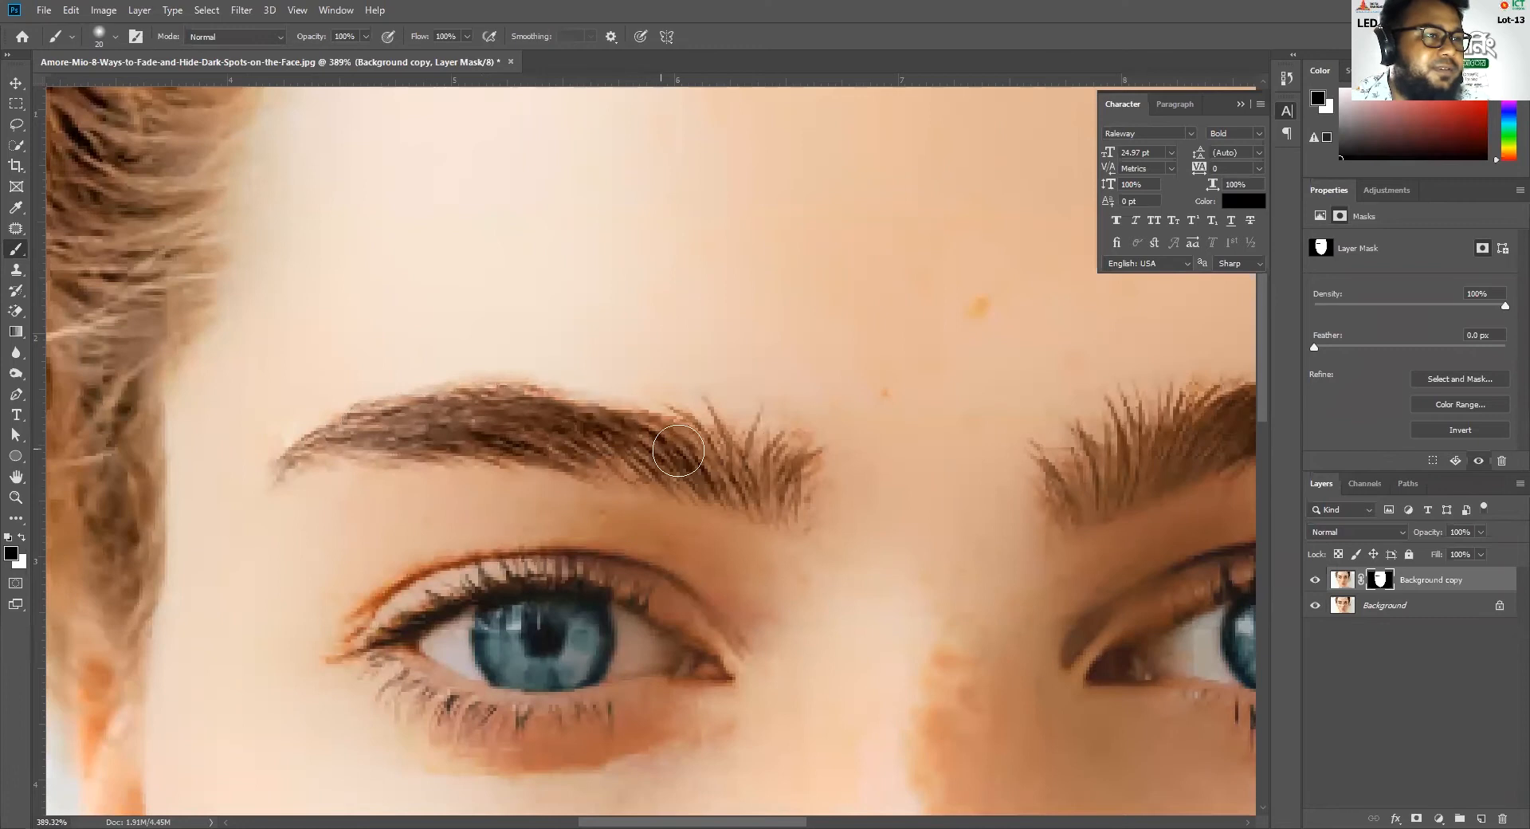
Hide the Background layer and extend the masked-out area below the inner end of the same eyebrow
left_click(1316, 606)
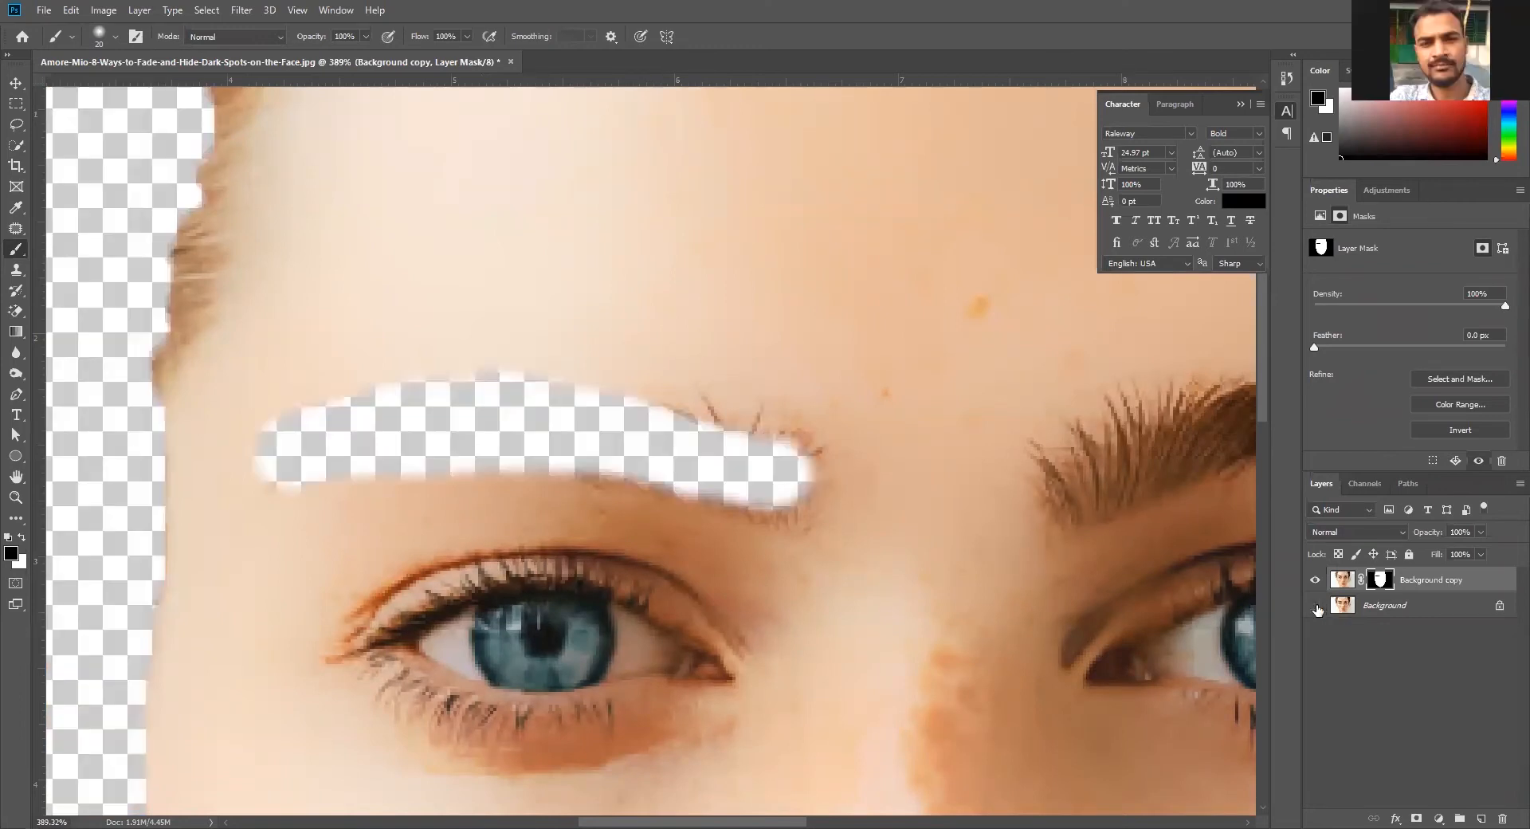
left_click_drag(783, 514, 683, 478)
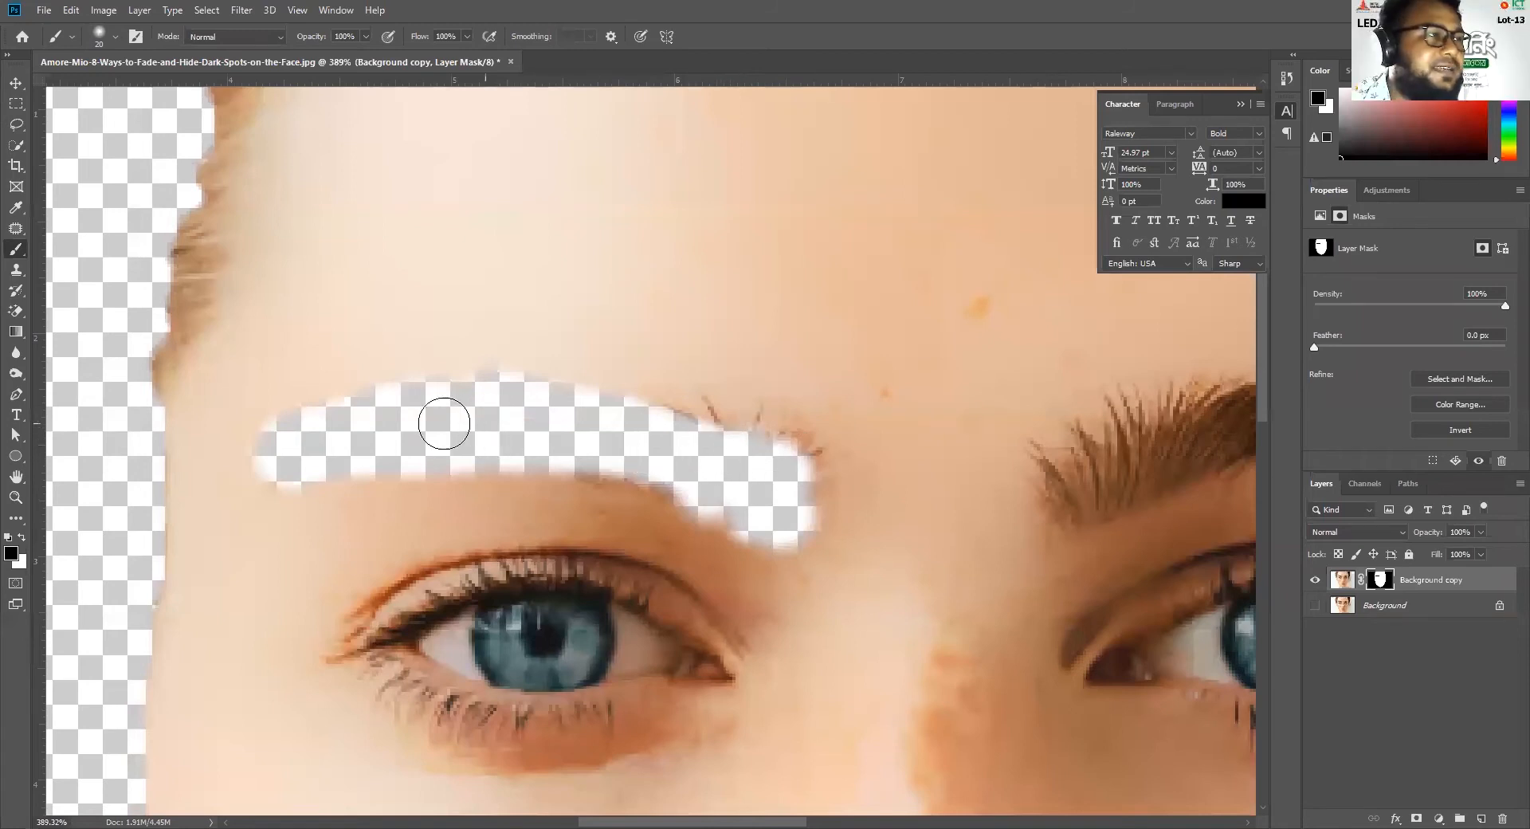
scroll(642, 496, "down", 5)
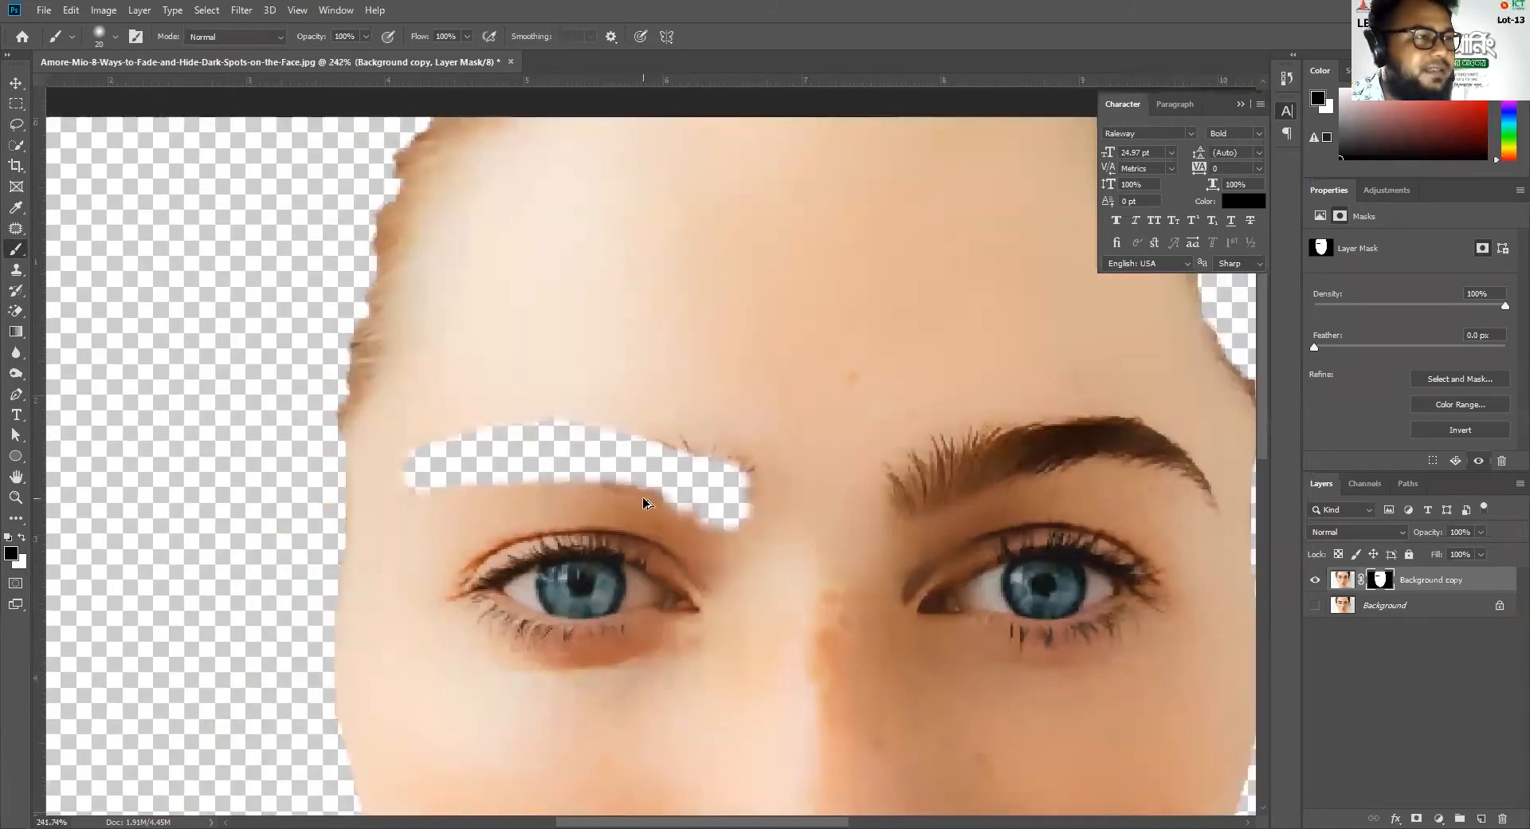
scroll(996, 597, "down", 2)
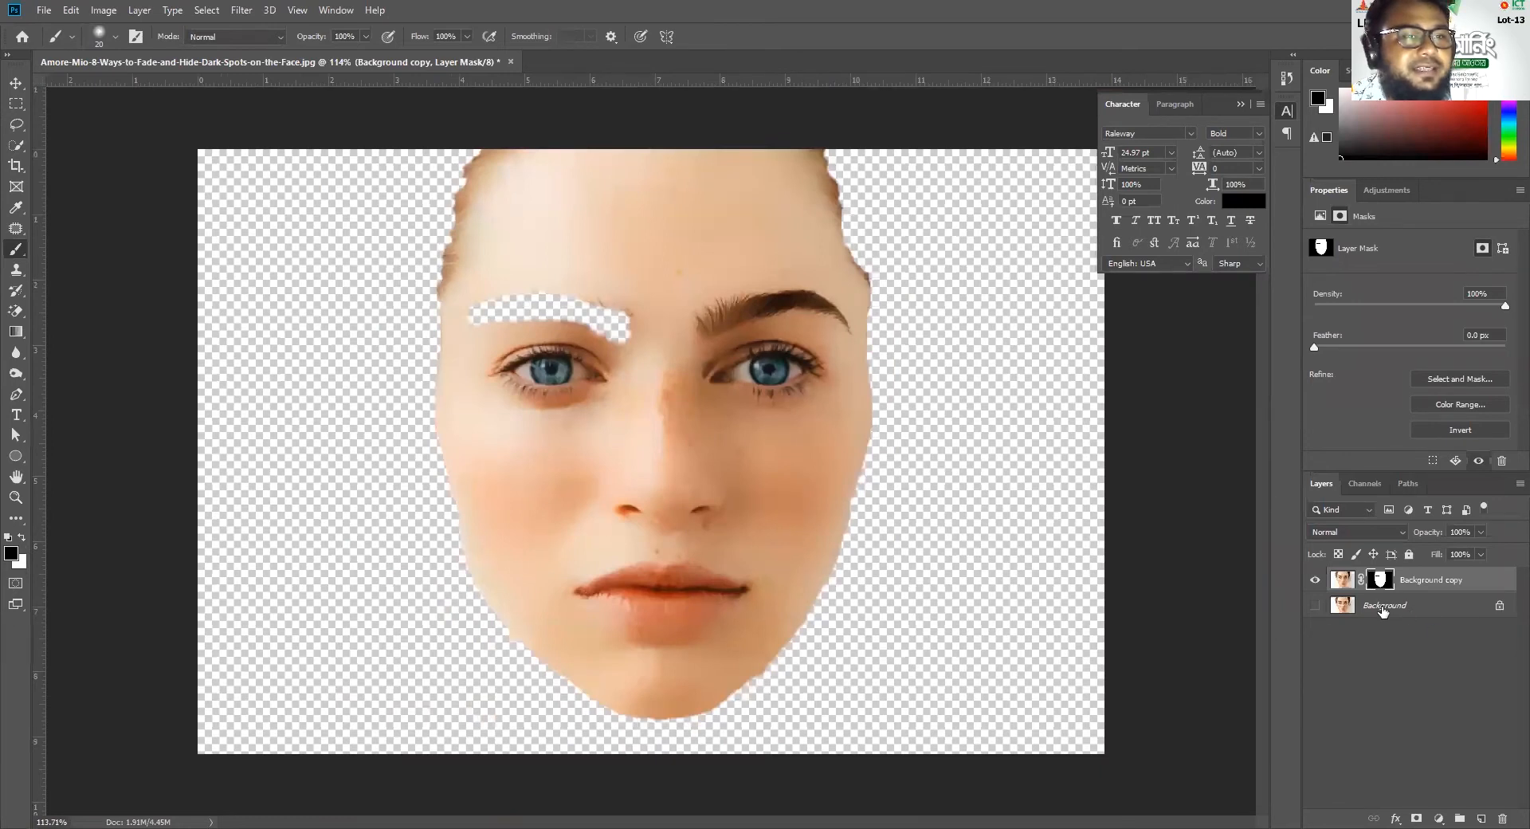
Mask out the other eyebrow and the inside of both eyes on the Background copy's mask, reducing the brush to 8 pixels
scroll(694, 322, "up", 4)
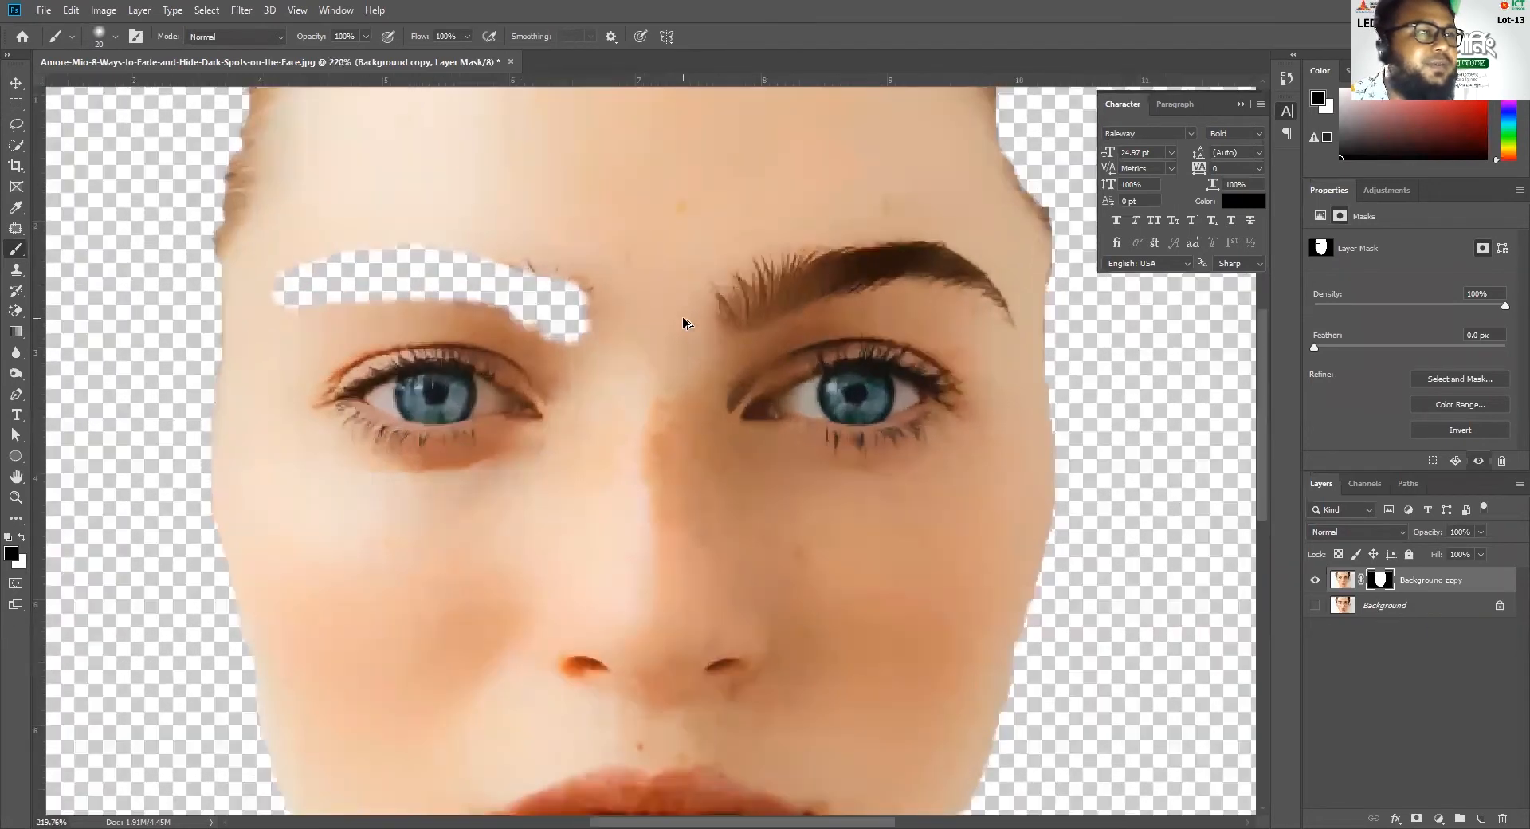
mouse_move(741, 319)
left_mouse_down()
mouse_move(903, 251)
mouse_move(1028, 246)
mouse_move(1119, 328)
left_mouse_up()
key("bracketleft")
key("bracketleft")
key("bracketleft")
mouse_move(1010, 221)
left_mouse_down()
mouse_move(870, 235)
mouse_move(726, 291)
left_mouse_up()
mouse_move(774, 446)
left_mouse_down()
mouse_move(860, 399)
mouse_move(958, 390)
mouse_move(994, 418)
mouse_move(908, 450)
mouse_move(833, 455)
mouse_move(845, 427)
mouse_move(956, 408)
mouse_move(851, 418)
mouse_move(800, 444)
mouse_move(1001, 422)
mouse_move(932, 454)
mouse_move(972, 410)
mouse_move(925, 438)
mouse_move(764, 439)
left_mouse_up()
mouse_move(436, 432)
left_mouse_down()
mouse_move(376, 396)
mouse_move(245, 422)
mouse_move(347, 393)
mouse_move(397, 405)
mouse_move(420, 433)
mouse_move(322, 449)
mouse_move(258, 432)
mouse_move(325, 413)
mouse_move(378, 428)
mouse_move(333, 434)
mouse_move(405, 427)
mouse_move(333, 422)
left_mouse_up()
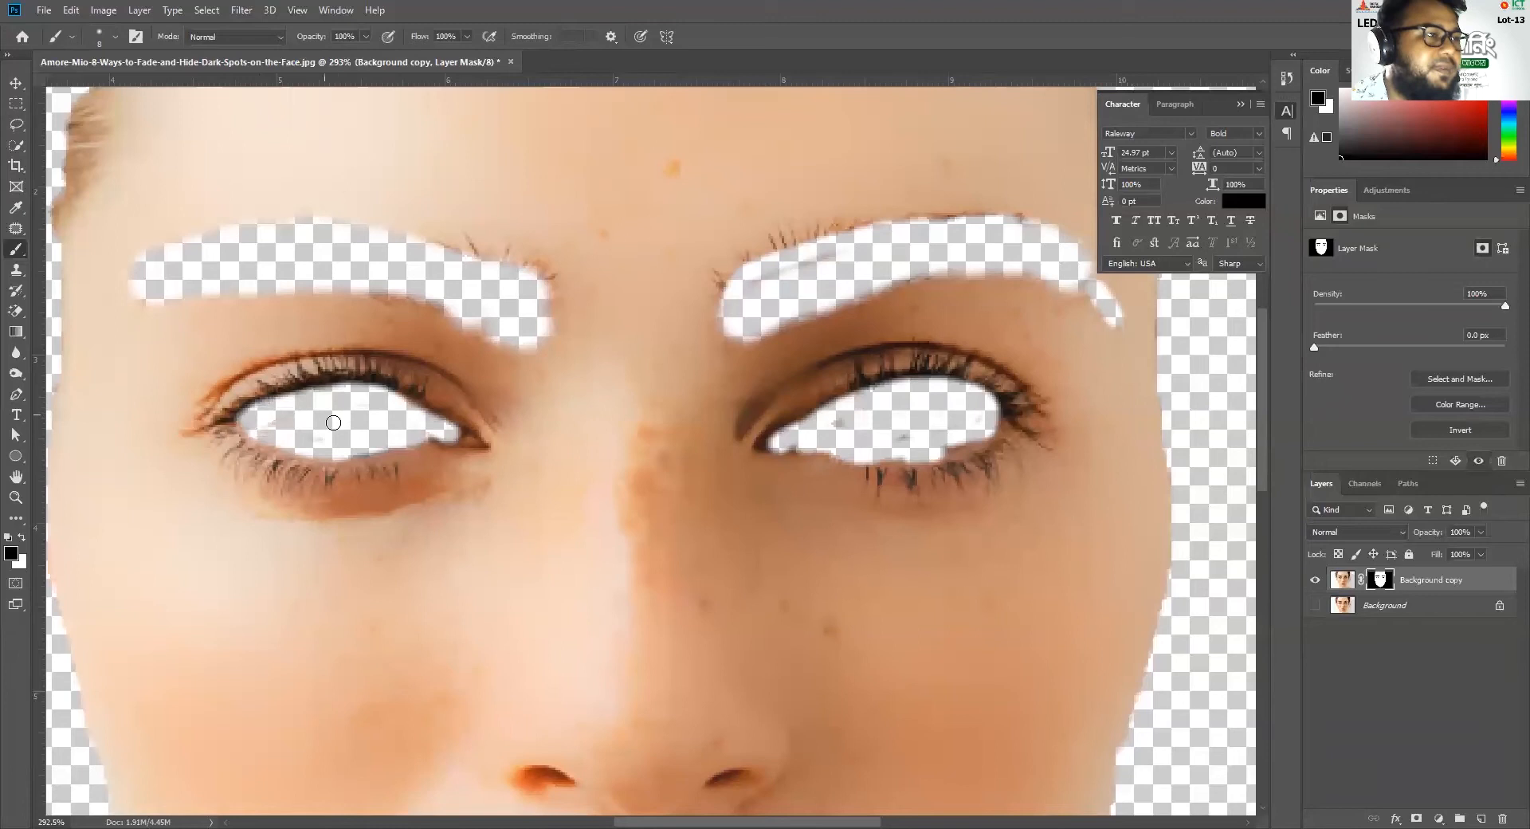
Mask out the lips on the Background copy, using a 30-pixel brush for the middle and a 9-pixel brush for the mouth corners
scroll(450, 452, "down", 6)
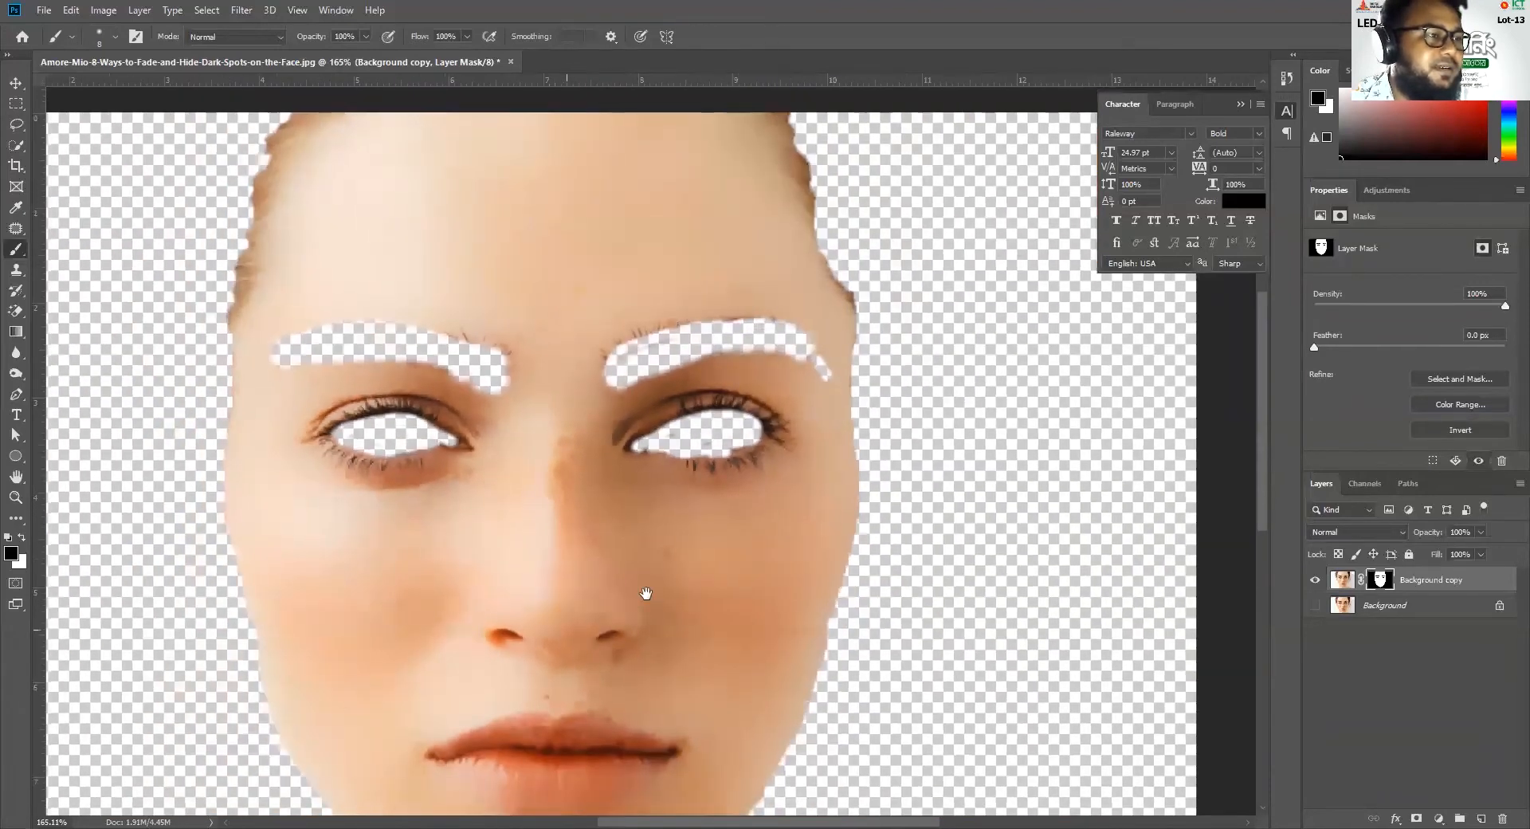
left_click_drag(646, 587, 649, 437)
scroll(678, 567, "up", 6)
scroll(677, 568, "up", 4)
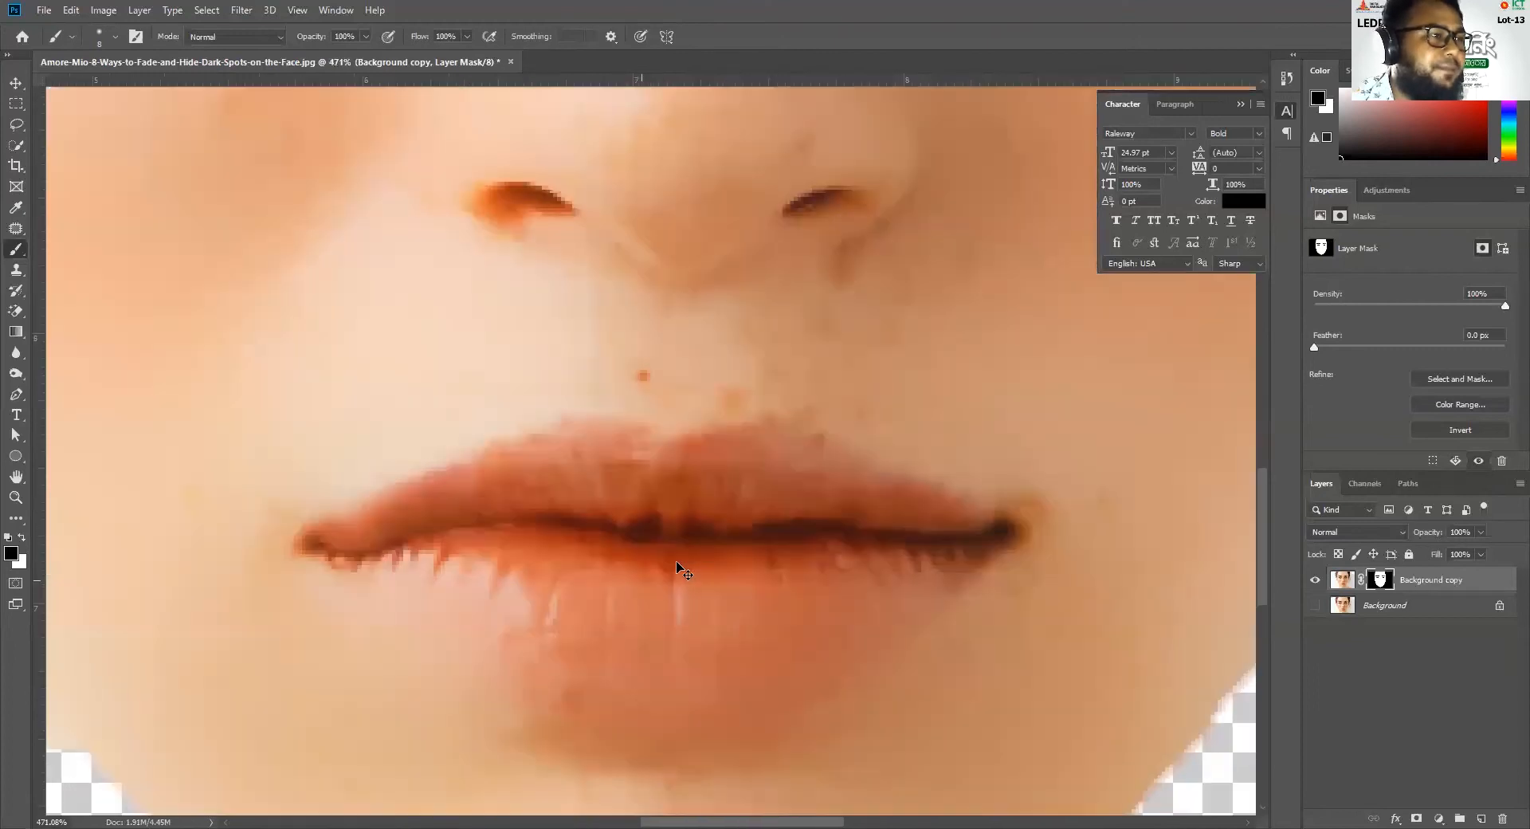
mouse_move(306, 536)
left_mouse_down()
mouse_move(448, 480)
mouse_move(569, 453)
mouse_move(723, 470)
mouse_move(996, 538)
mouse_move(959, 531)
mouse_move(912, 601)
mouse_move(802, 662)
mouse_move(634, 666)
mouse_move(314, 551)
mouse_move(417, 567)
mouse_move(398, 544)
mouse_move(458, 514)
mouse_move(648, 491)
mouse_move(910, 538)
mouse_move(827, 609)
mouse_move(920, 562)
mouse_move(909, 576)
mouse_move(841, 617)
mouse_move(828, 612)
mouse_move(855, 557)
mouse_move(427, 532)
mouse_move(417, 546)
mouse_move(598, 505)
mouse_move(630, 519)
mouse_move(663, 608)
mouse_move(743, 610)
mouse_move(906, 589)
mouse_move(927, 551)
left_mouse_up()
key("bracketright")
key("bracketright")
key("bracketright")
key("bracketright")
key("bracketright")
key("bracketright")
key("bracketright")
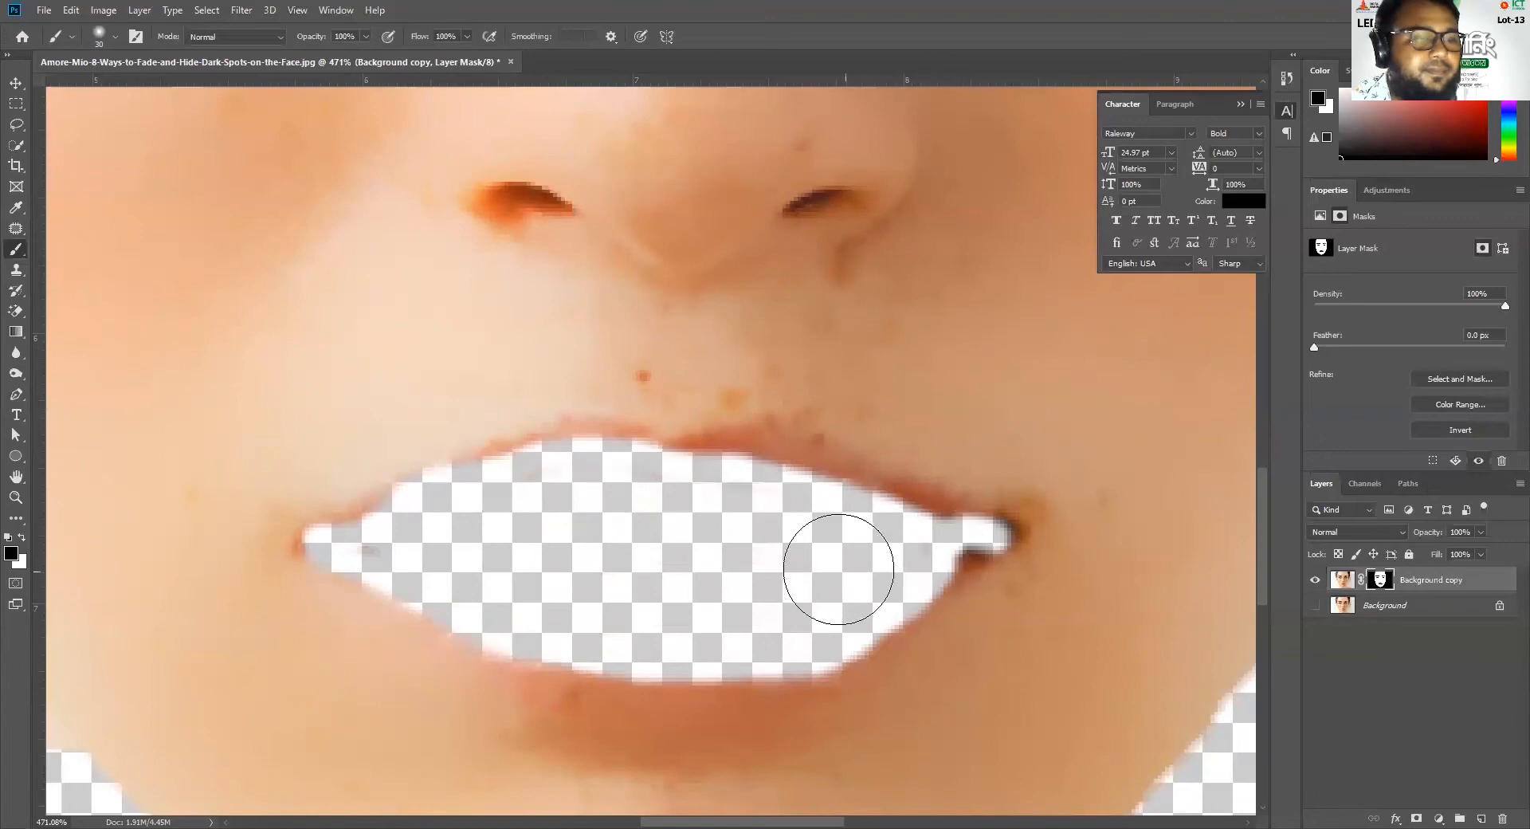
key("bracketleft")
key("bracketleft")
key("bracketleft")
key("bracketleft")
key("bracketleft")
key("bracketleft")
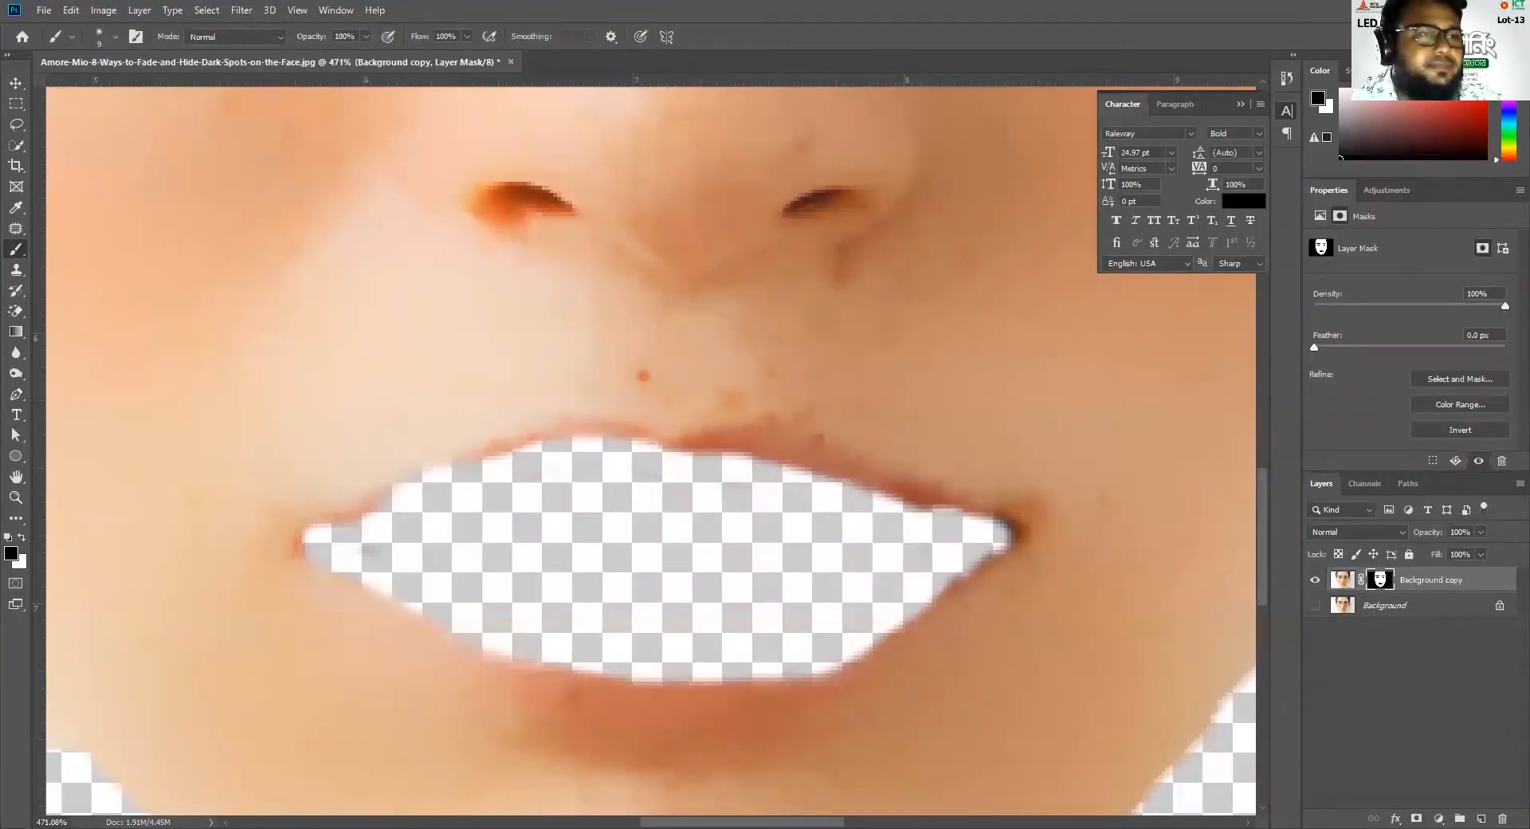
Show the Background layer again, toggling its visibility to check the mask's cut-outs against the complete portrait
scroll(782, 561, "down", 6)
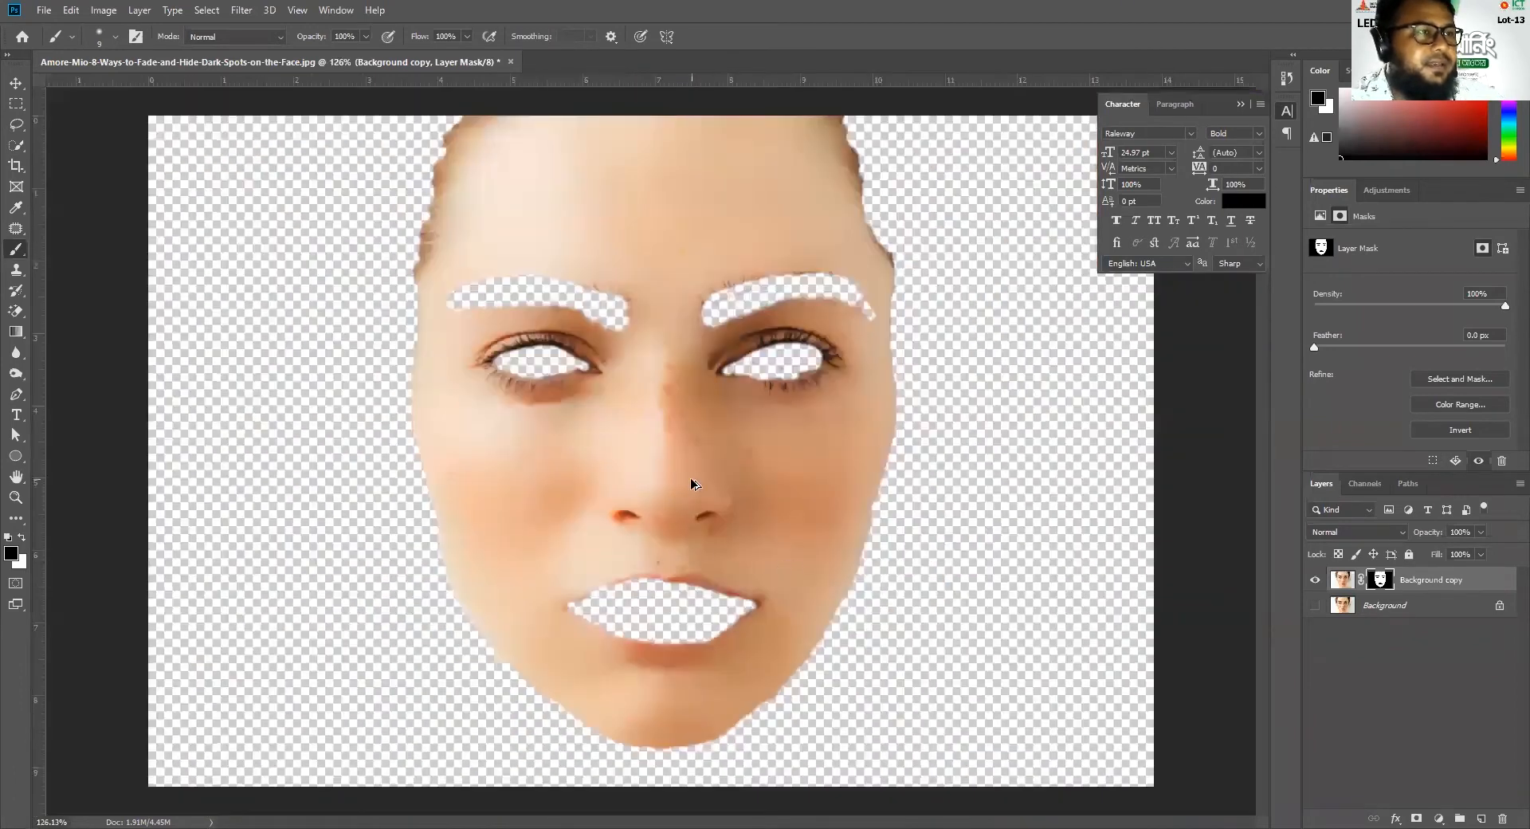
scroll(690, 477, "down", 2)
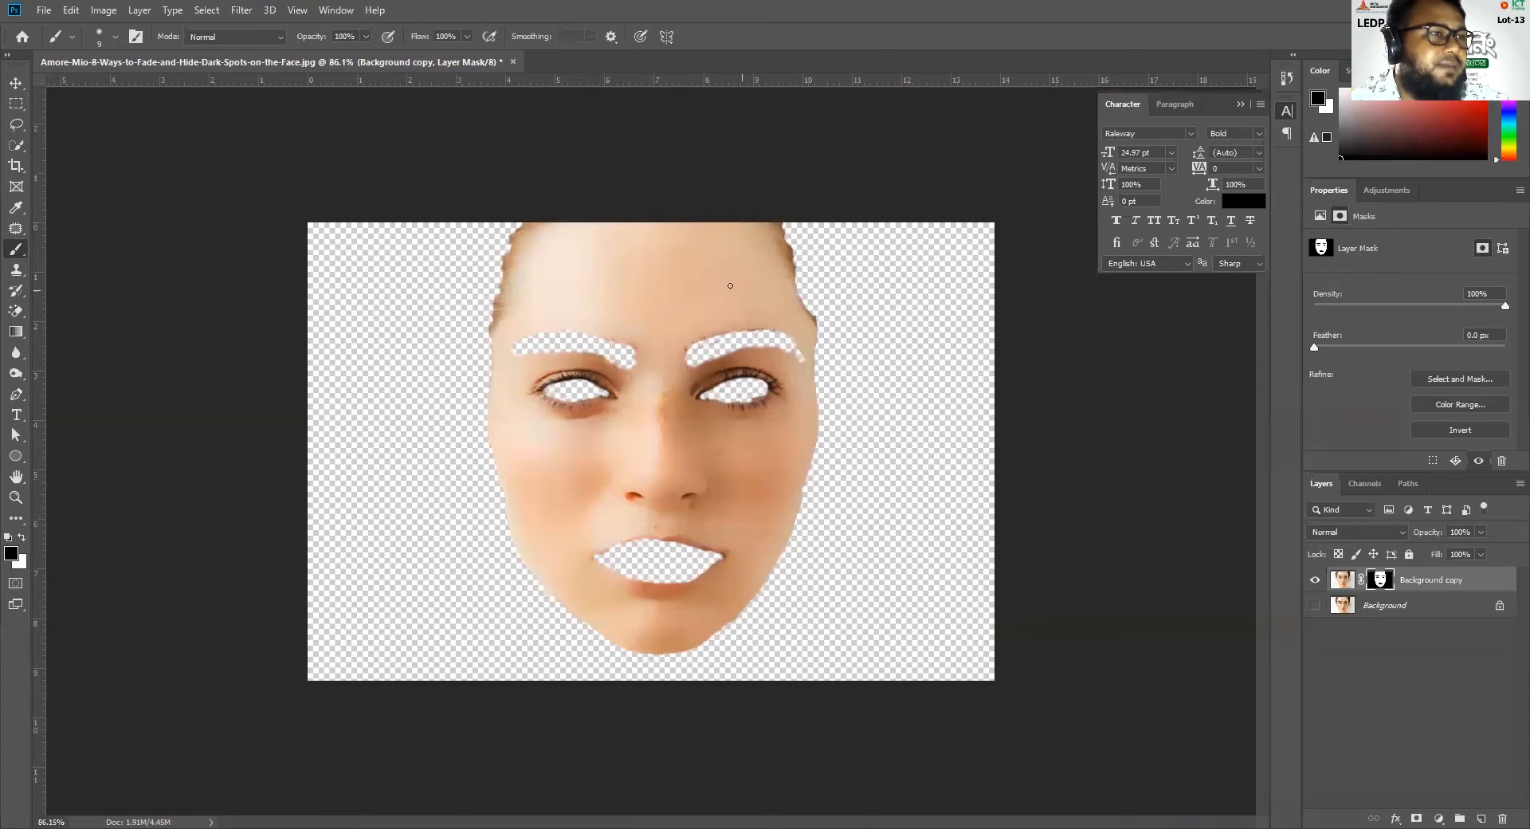
left_click(1315, 605)
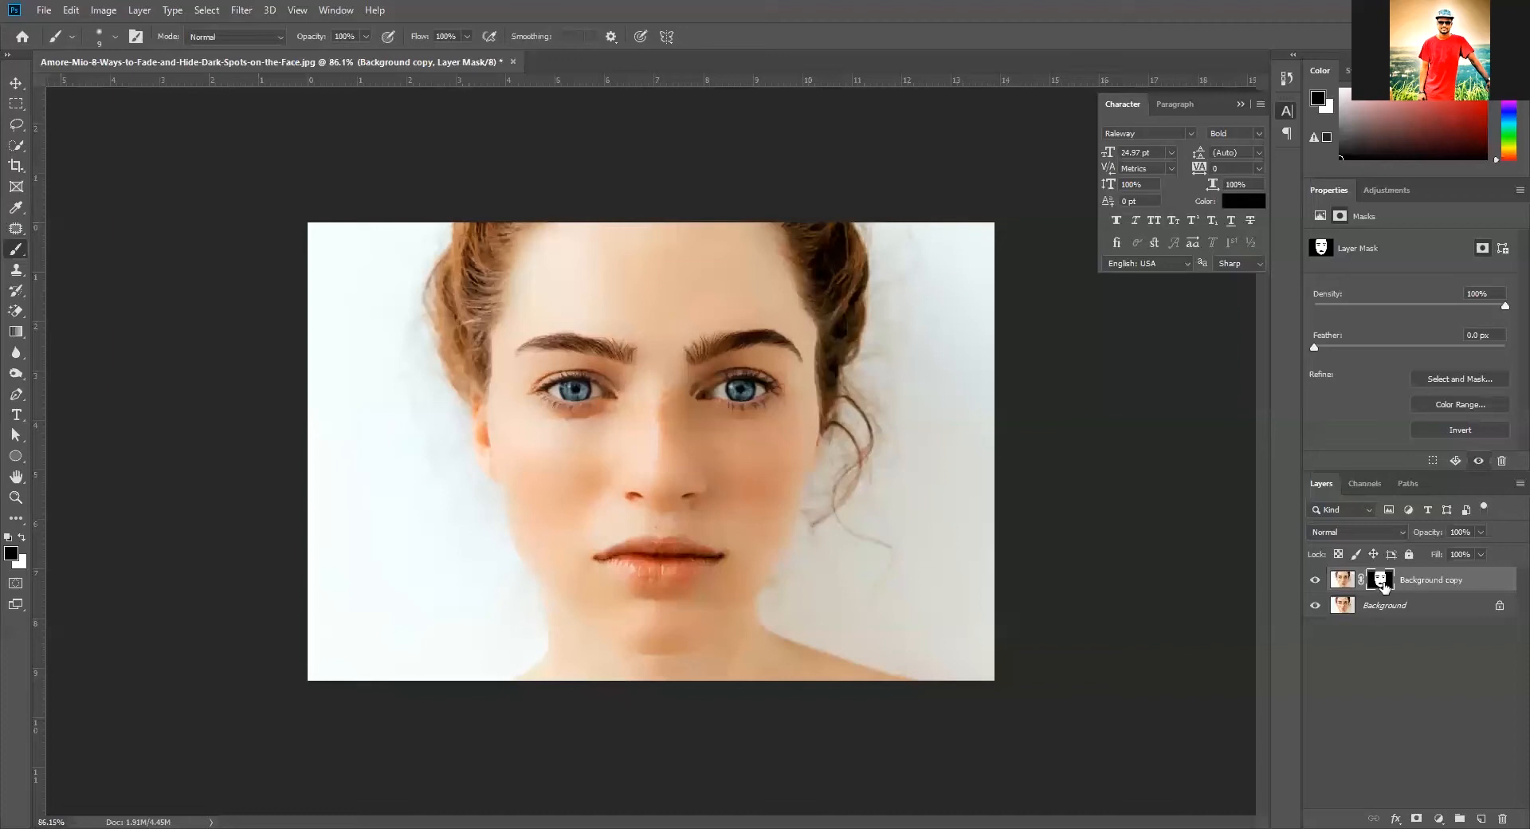
left_click(1315, 605)
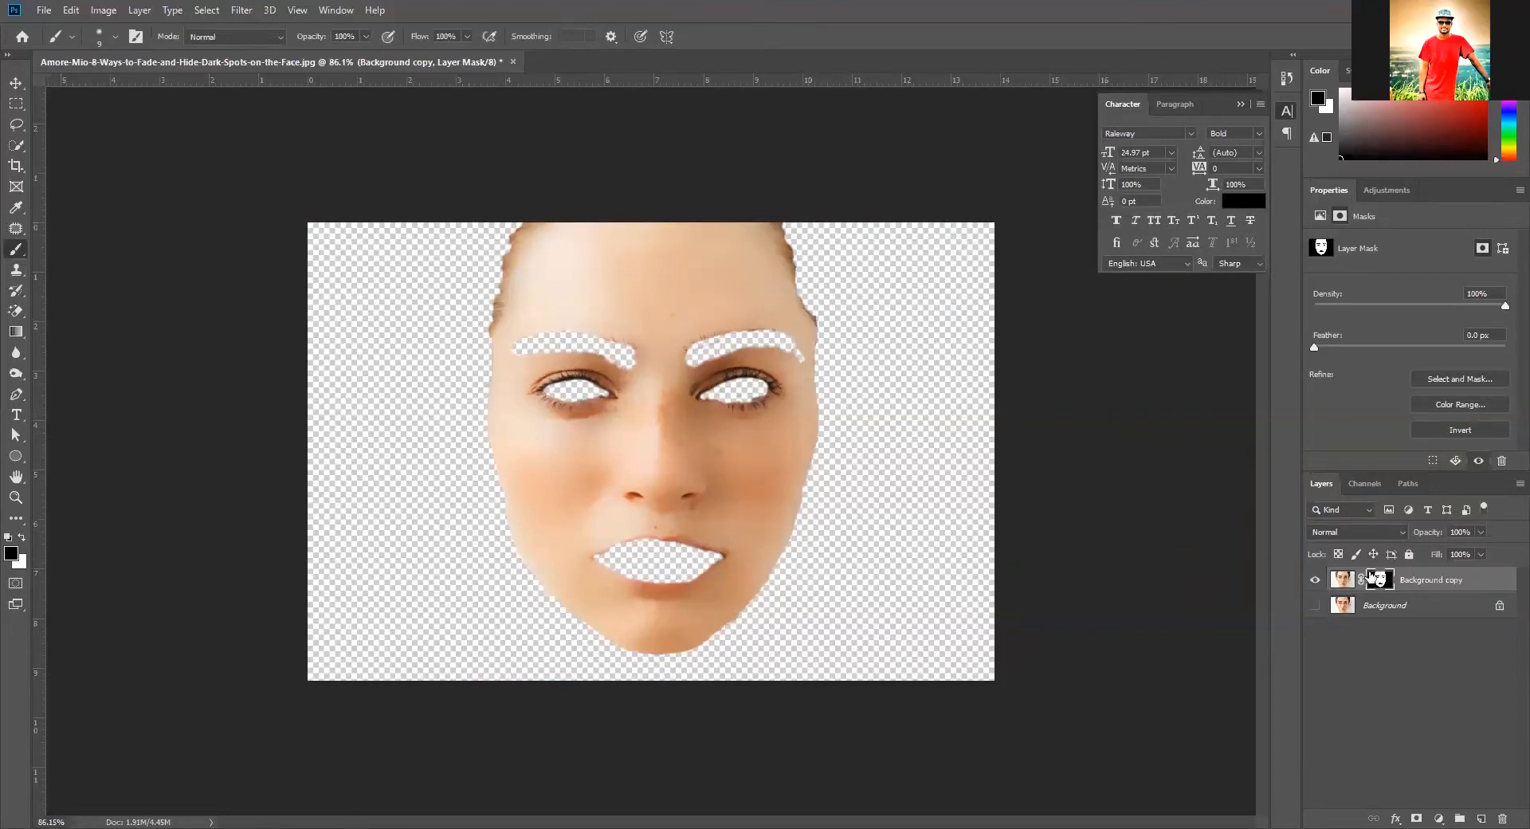
left_click(1315, 608)
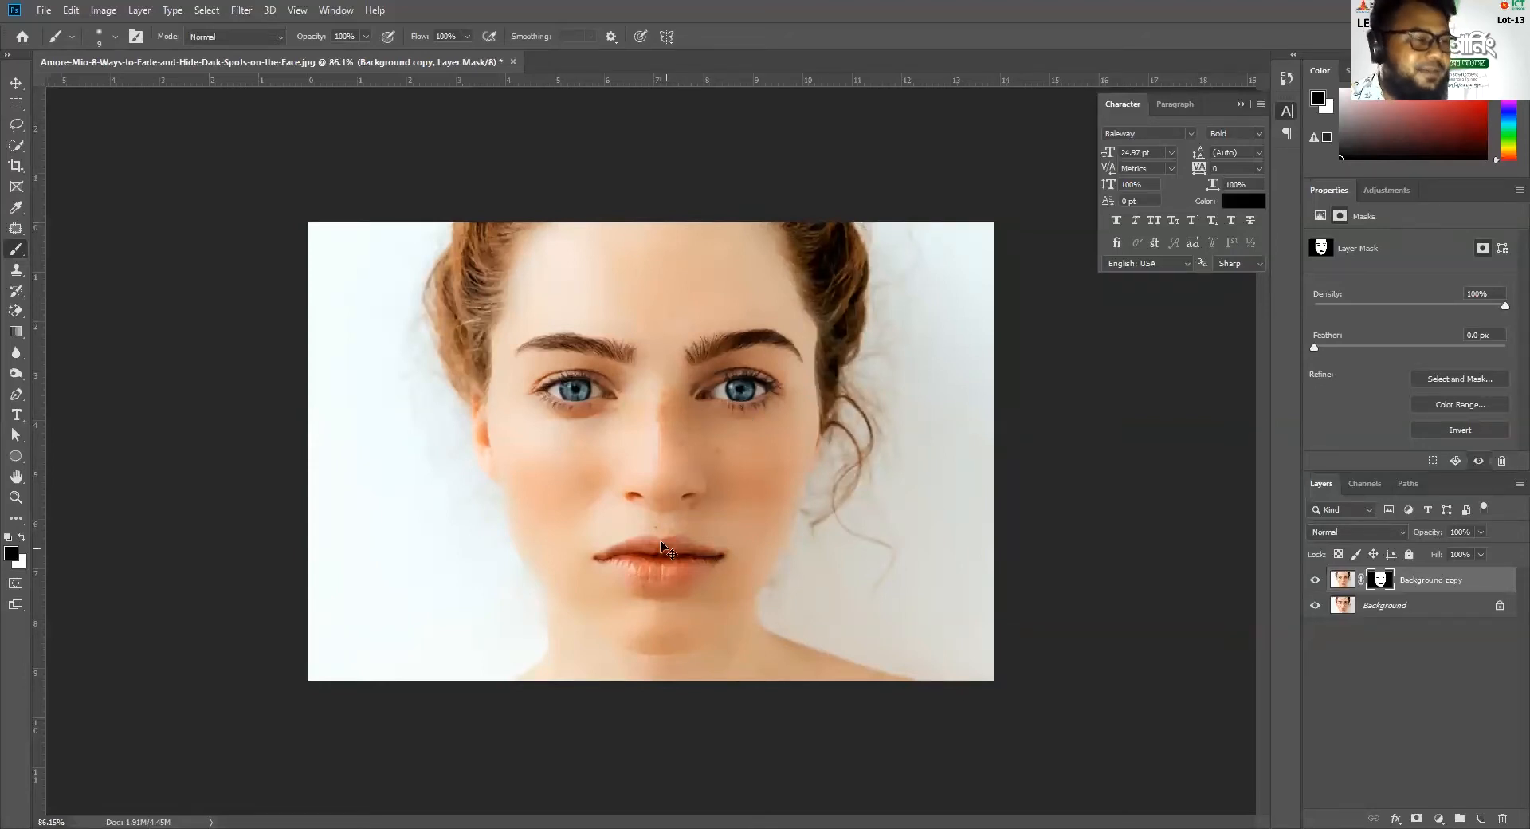
scroll(689, 539, "up", 6)
scroll(689, 539, "down", 4)
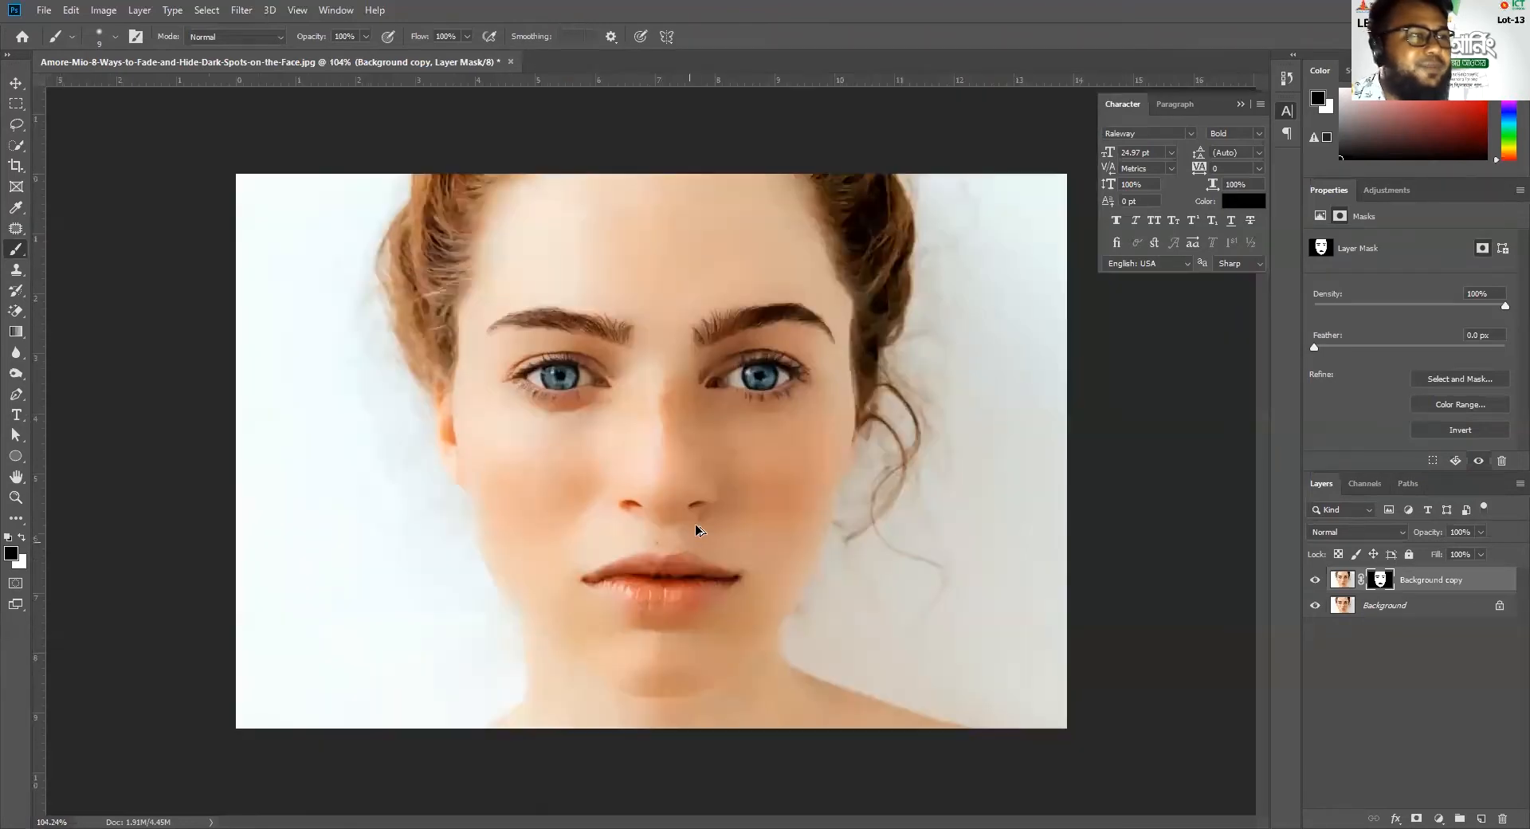
Compare the smoothed face with the freckled original by toggling the Background copy's visibility
left_click(1314, 579)
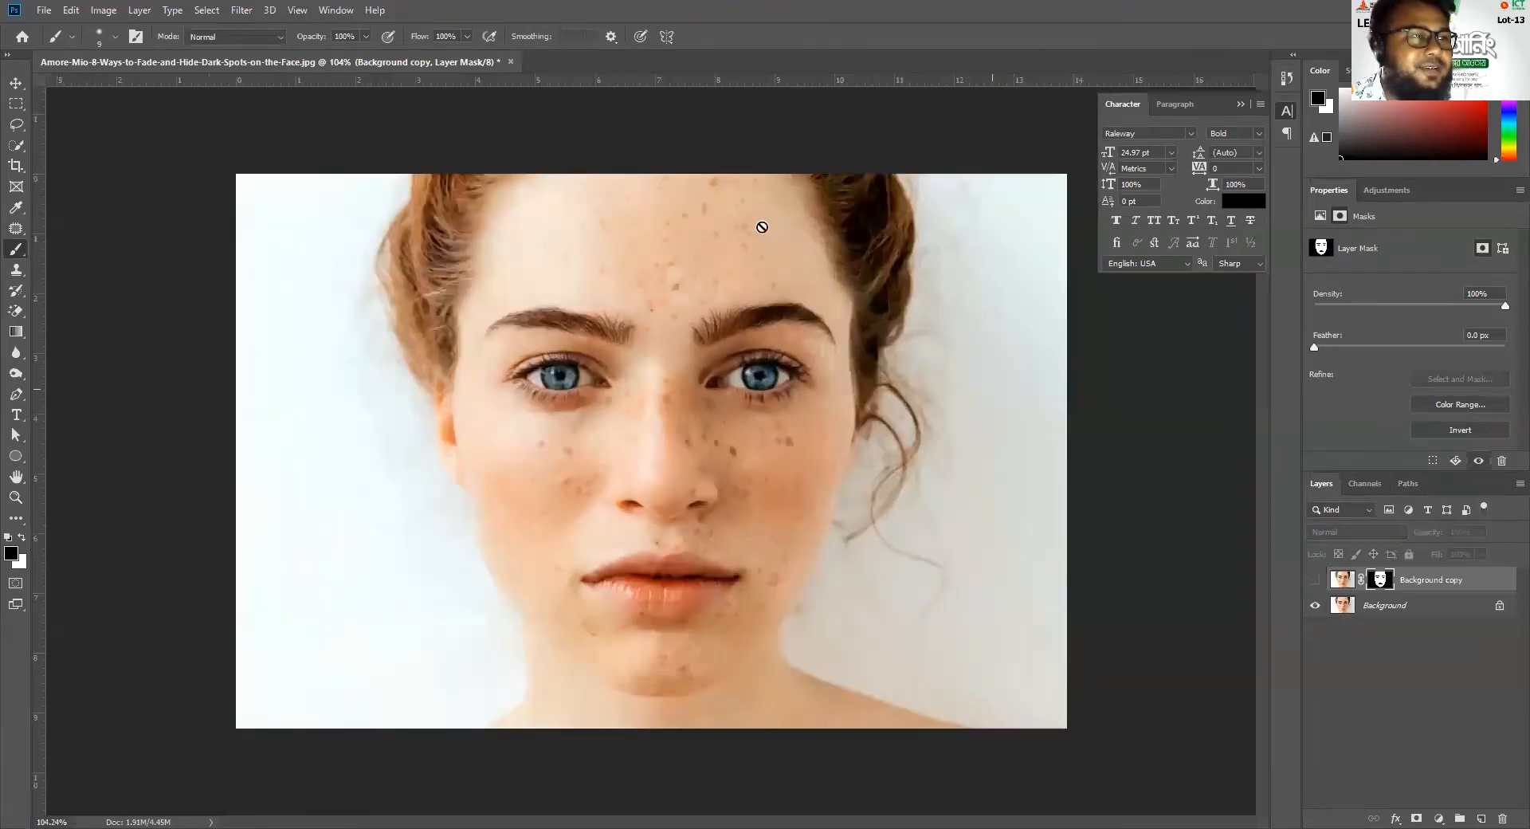
scroll(641, 525, "down", 2)
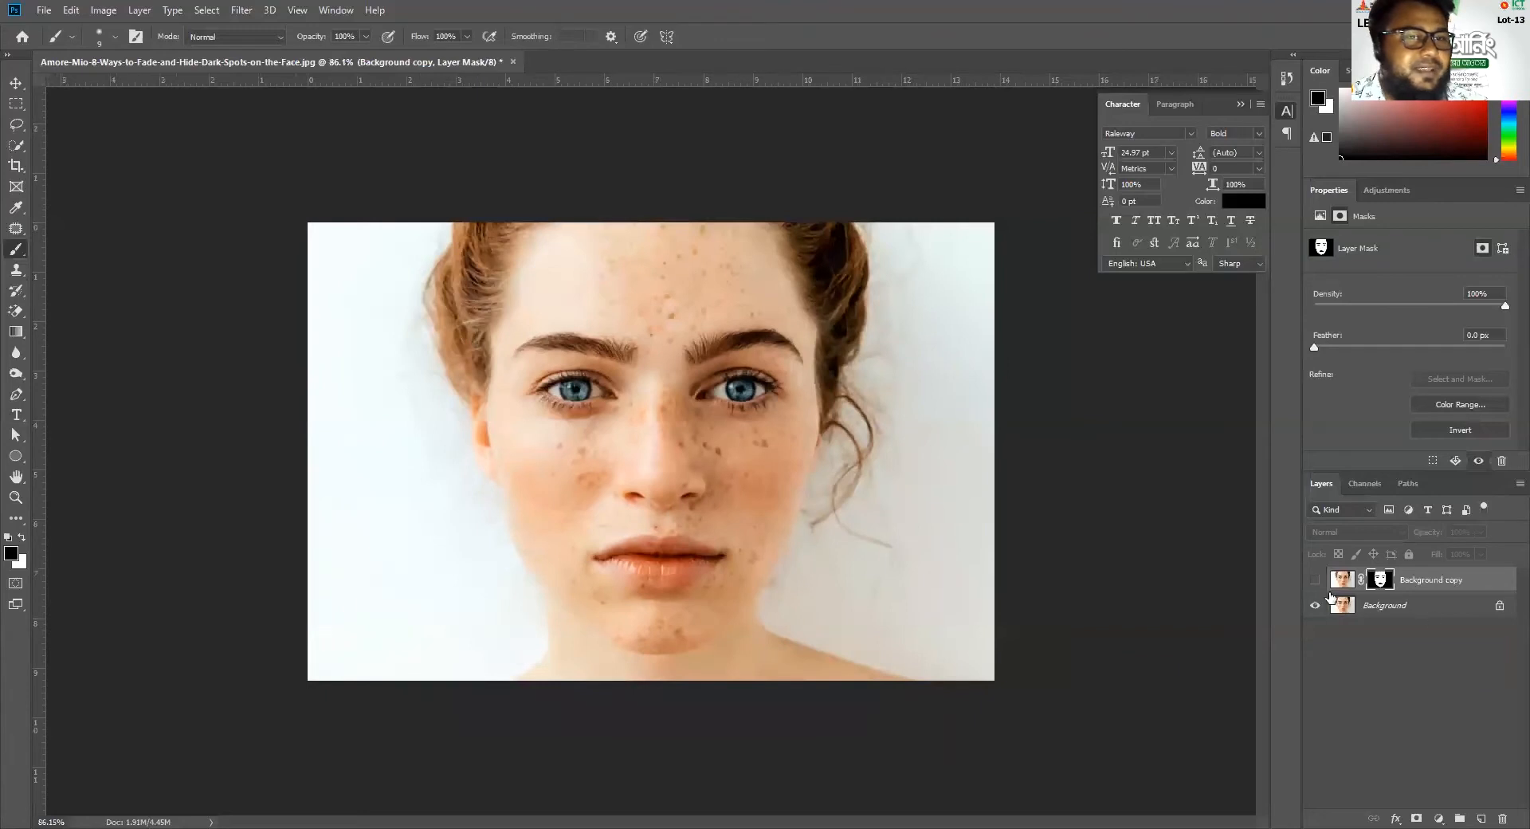
left_click(1314, 580)
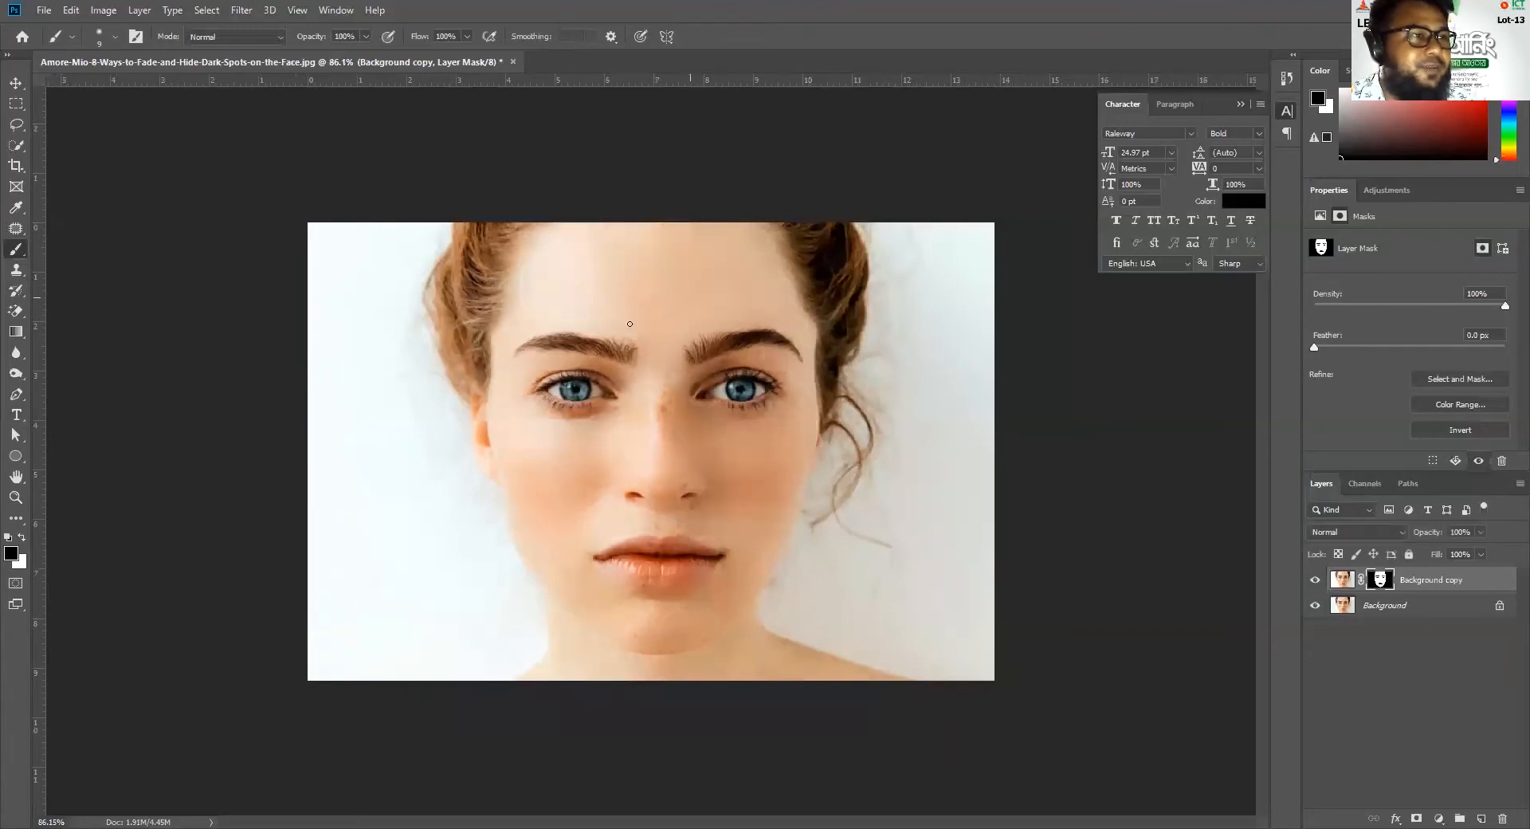
left_click(1314, 579)
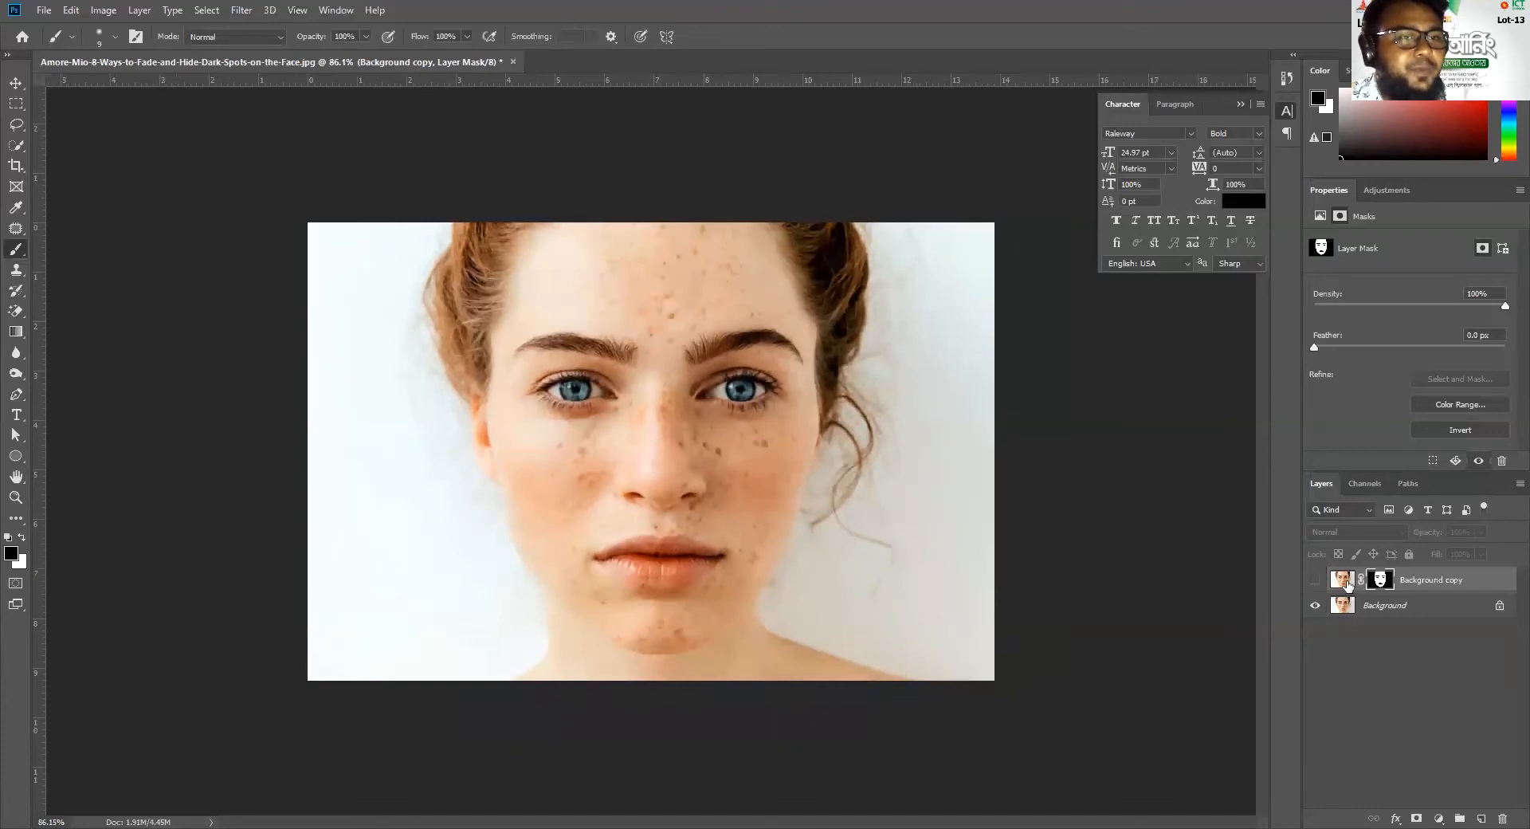
left_click(1315, 579)
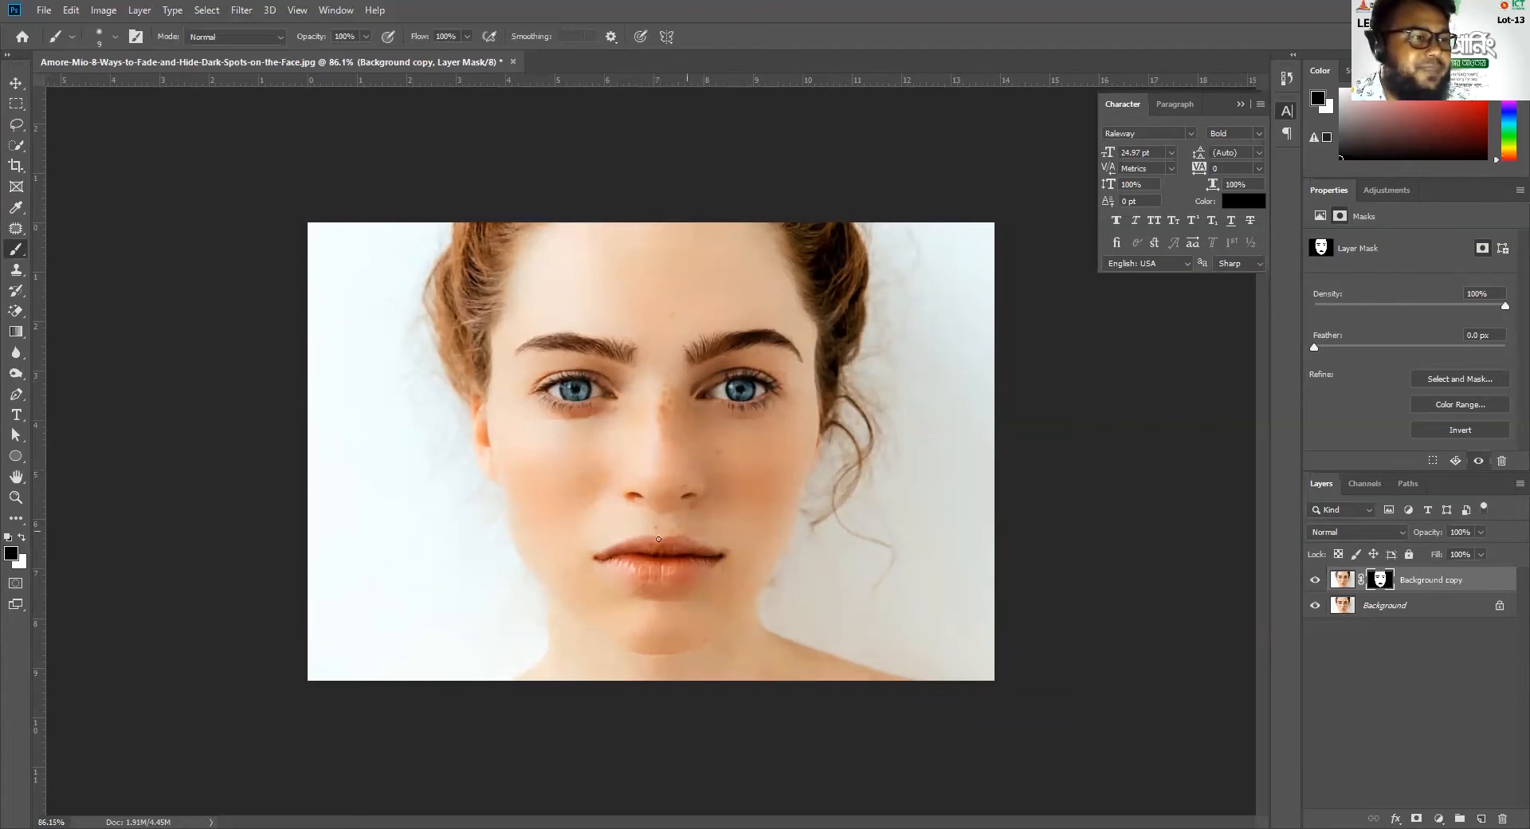
scroll(572, 657, "down", 2)
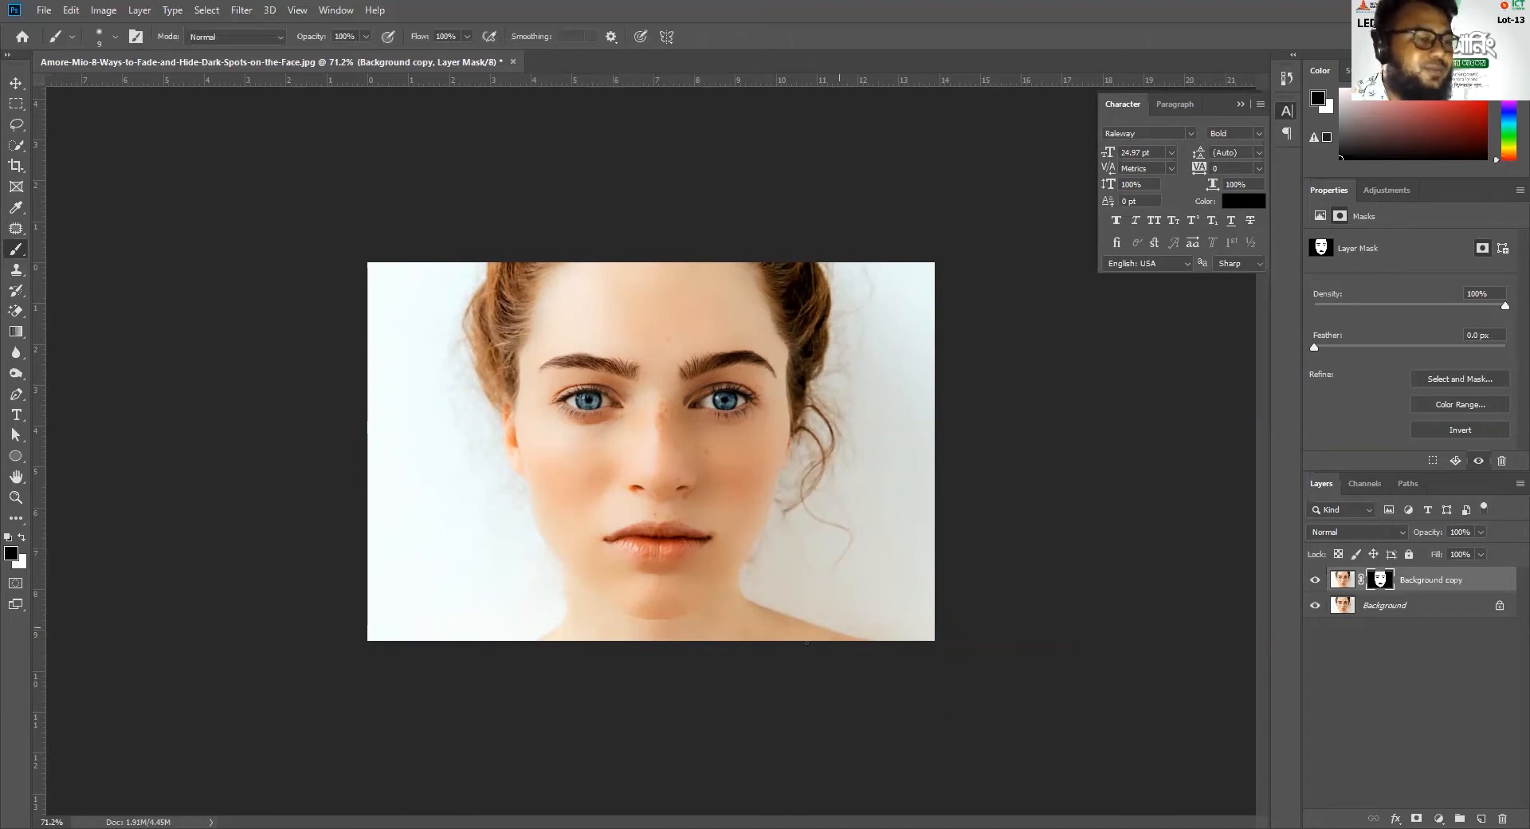
Heal the leftover spots on the nose bridge and adjacent cheek in the Background copy's image, using a 30-pixel Spot Healing Brush
key("ctrl+plus")
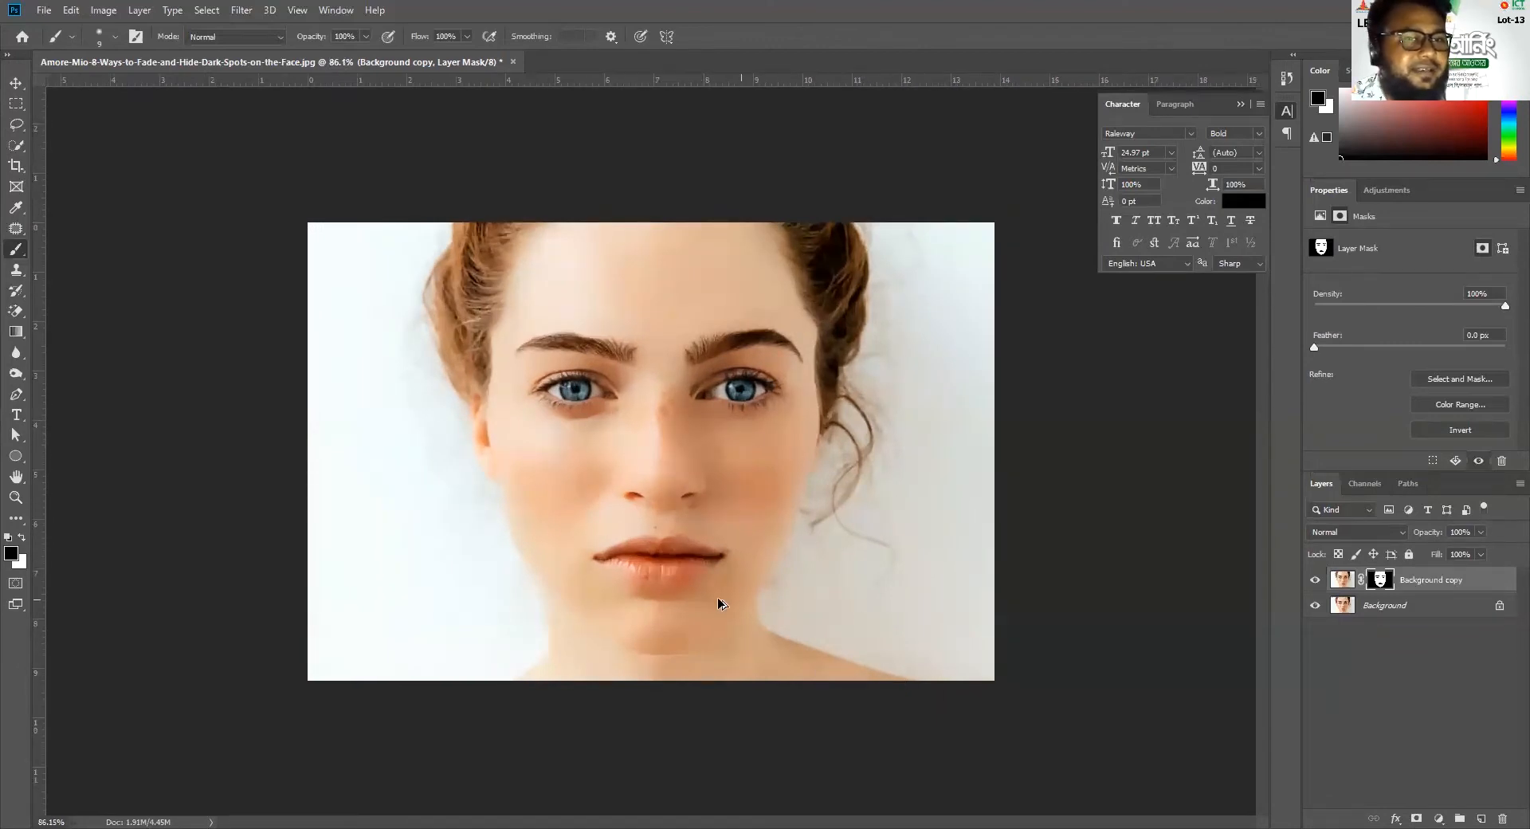
key("ctrl+plus")
key("ctrl+minus")
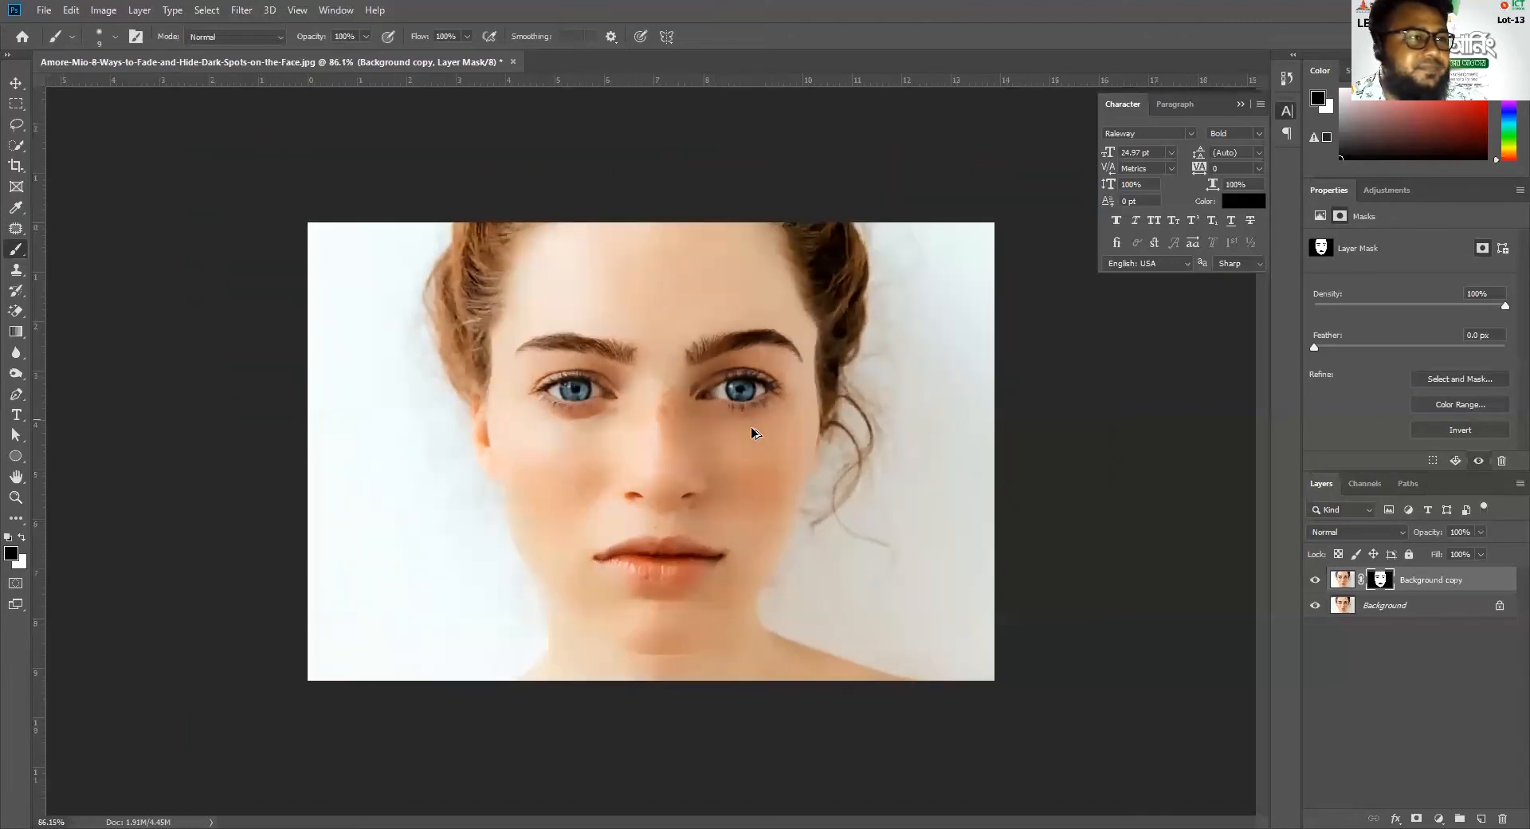
key("ctrl+plus")
key("ctrl+plus")
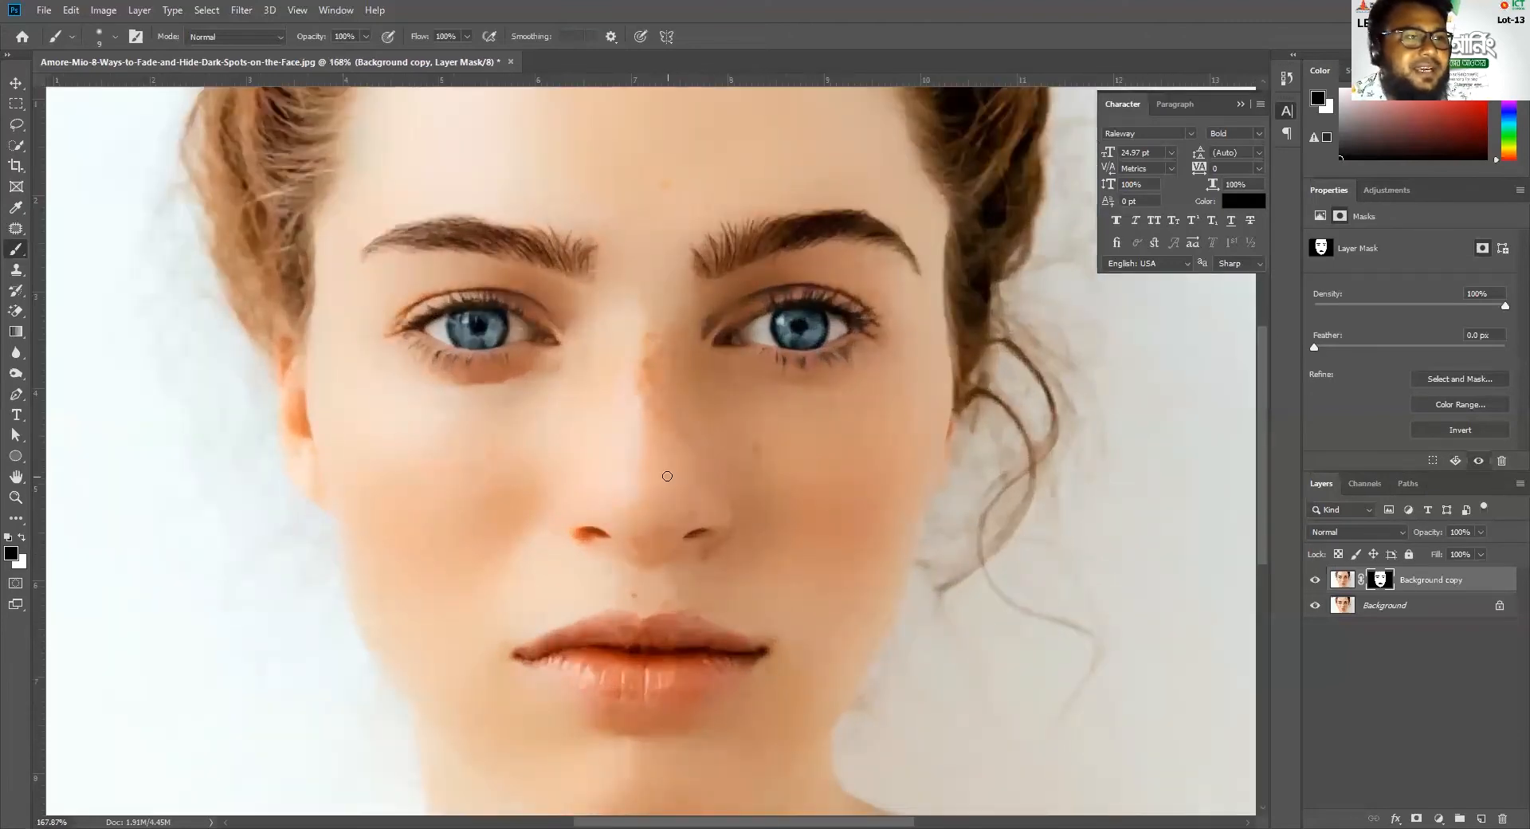
left_click(1338, 586)
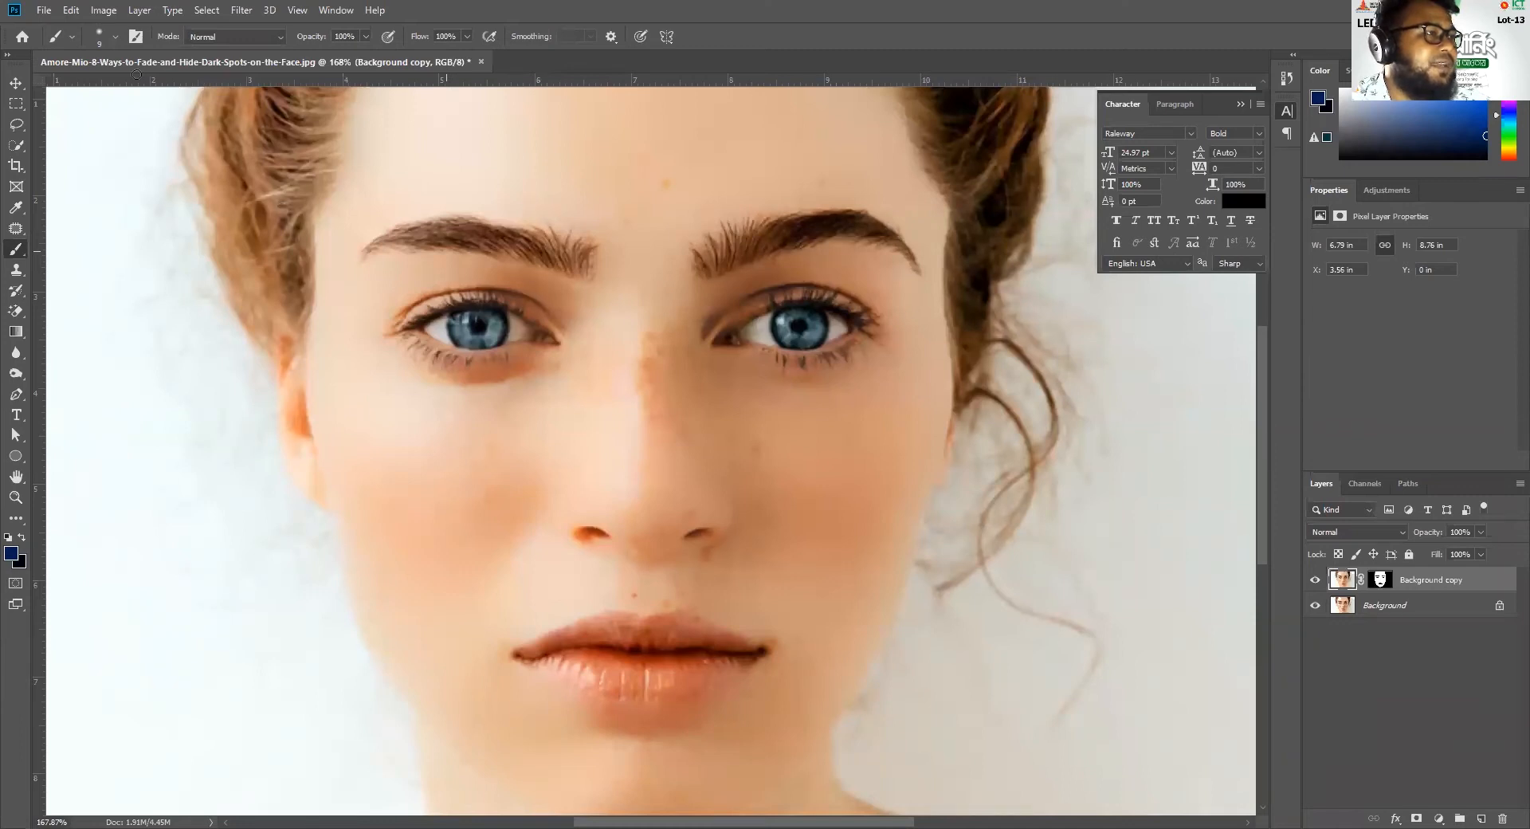
key("j")
left_click(644, 352)
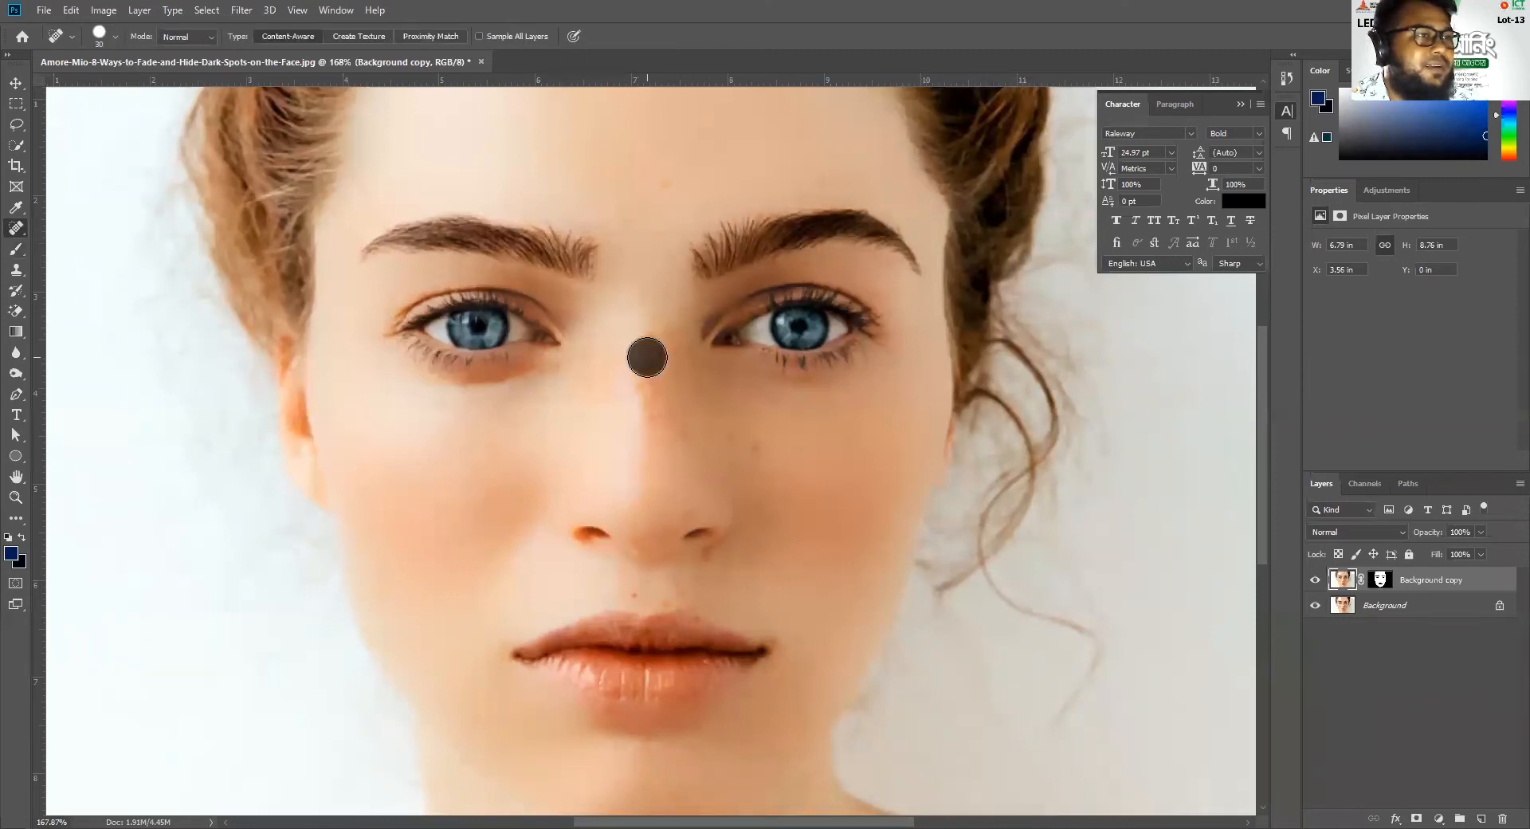
left_click(756, 444)
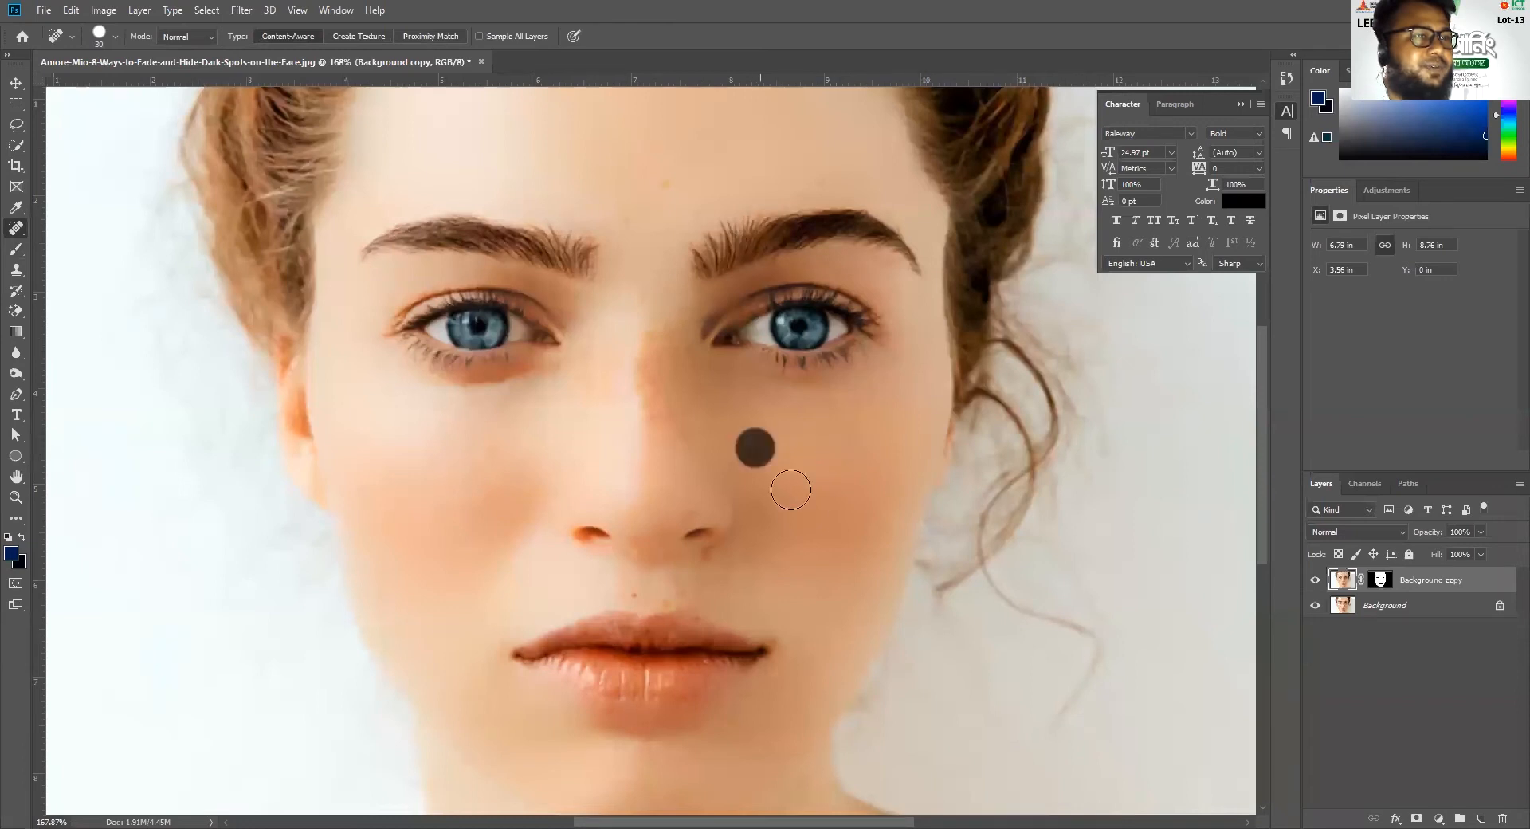
left_click(731, 433)
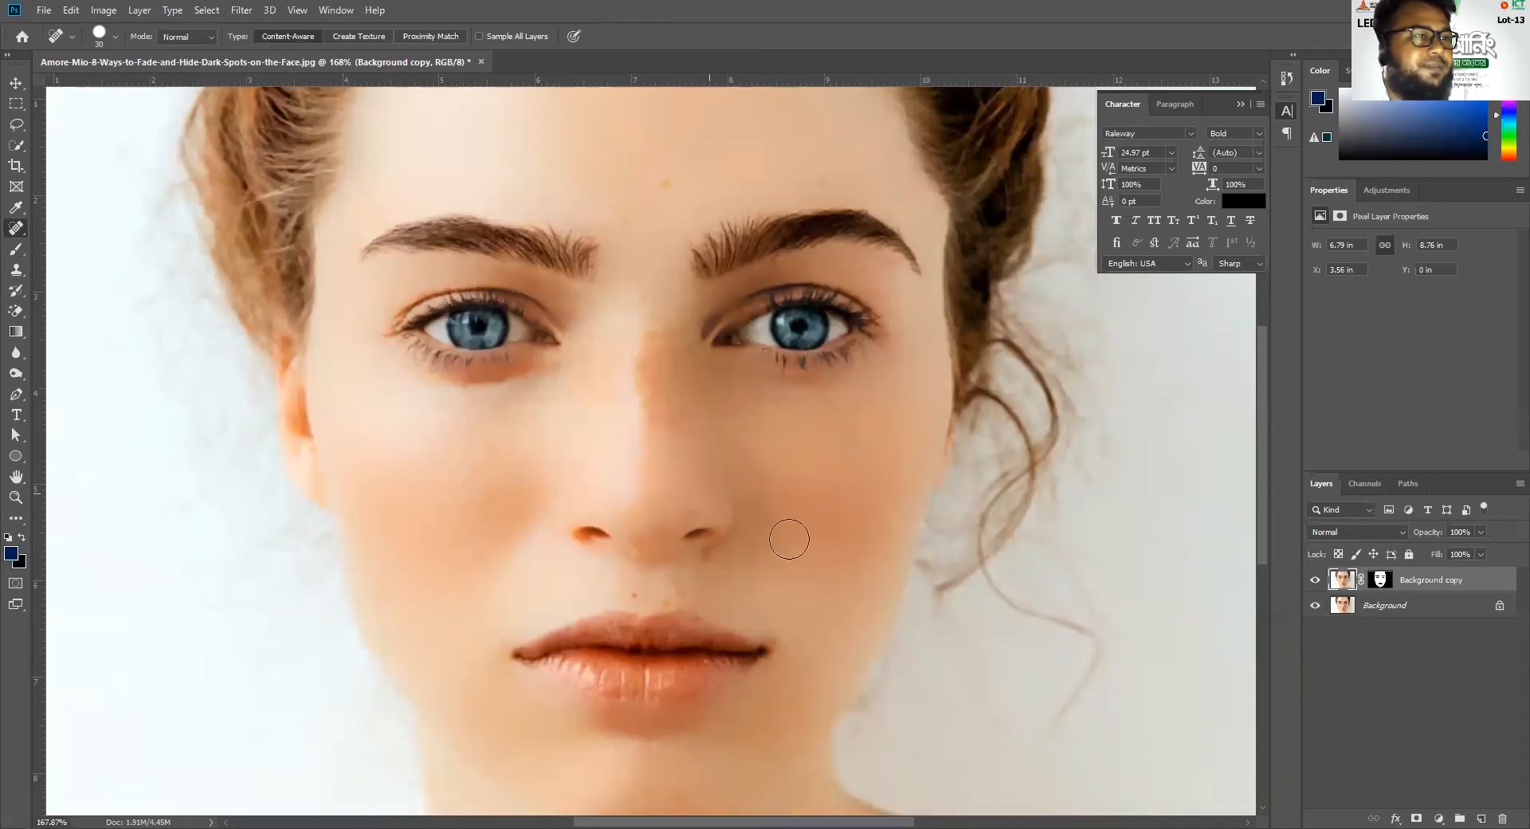
Heal the small spots under the nostril, above the upper lip and beside the mouth corner
left_click(706, 568)
left_click(643, 595)
left_click(670, 602)
left_click(778, 637)
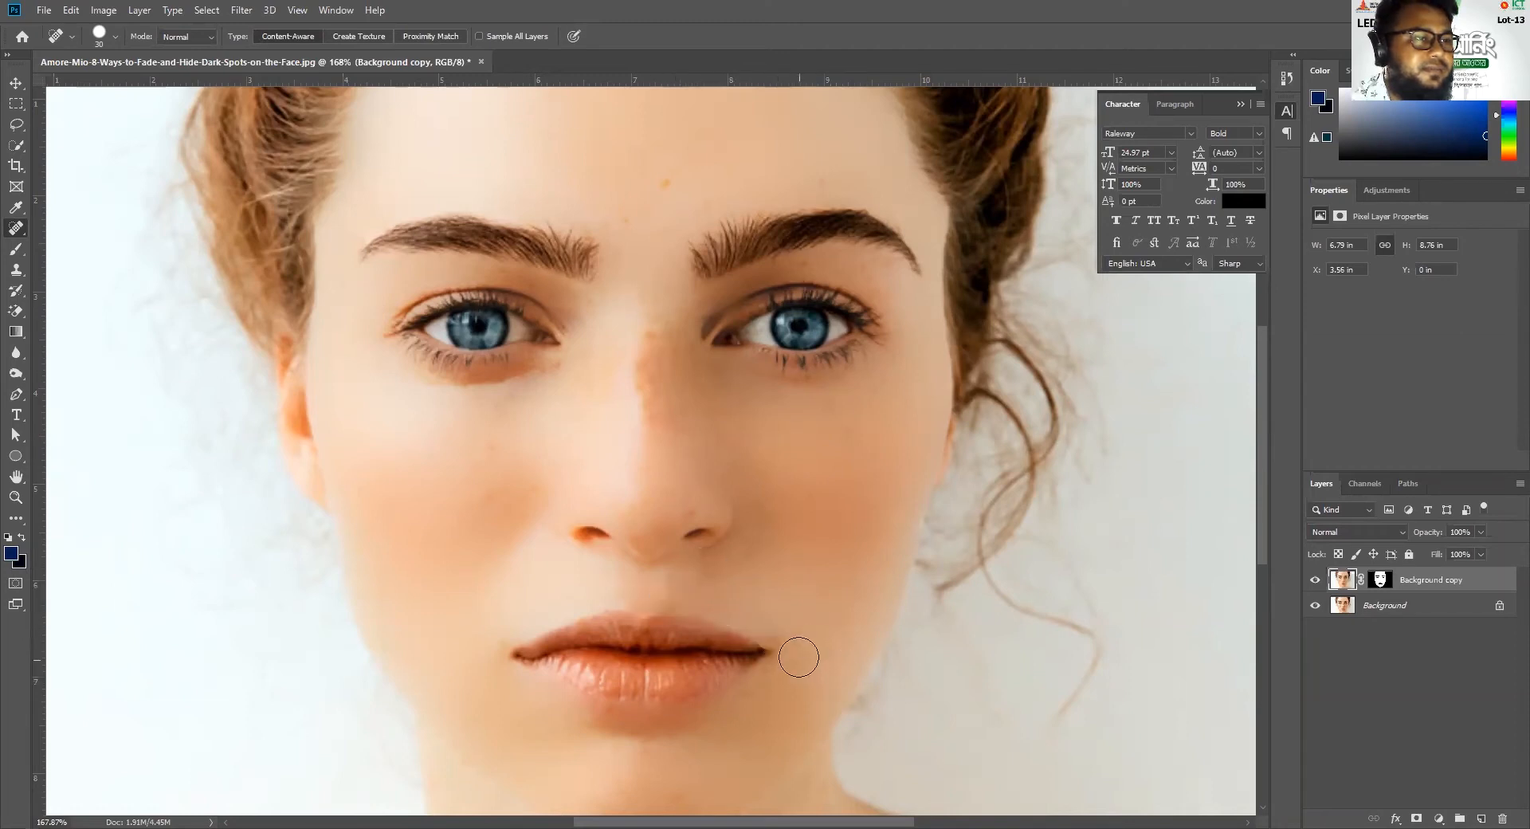
Heal the remaining spots on the forehead and at the top of the nose bridge
left_click(666, 182)
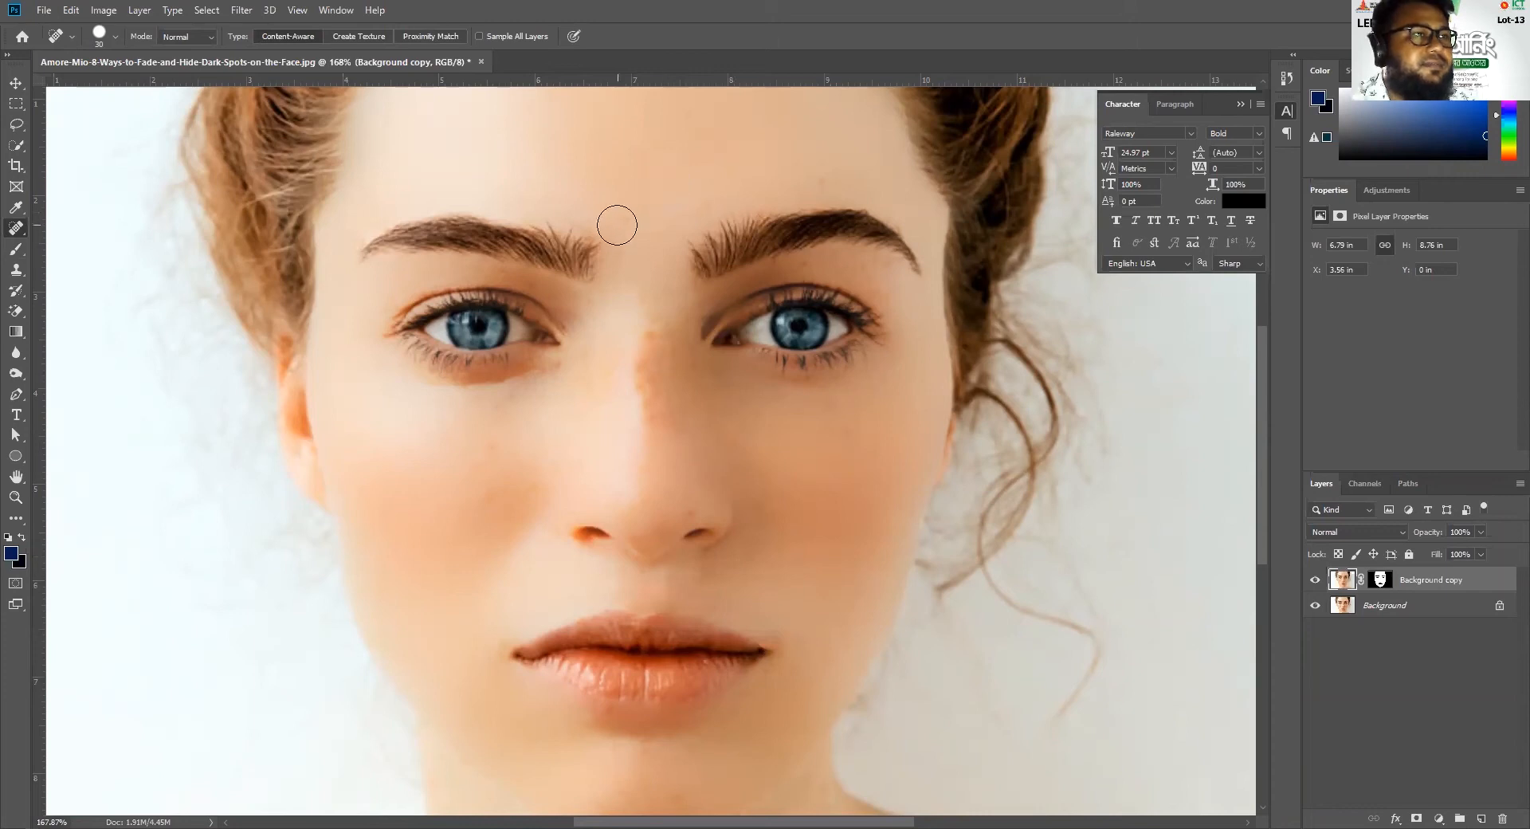
left_click(828, 185)
left_click(660, 333)
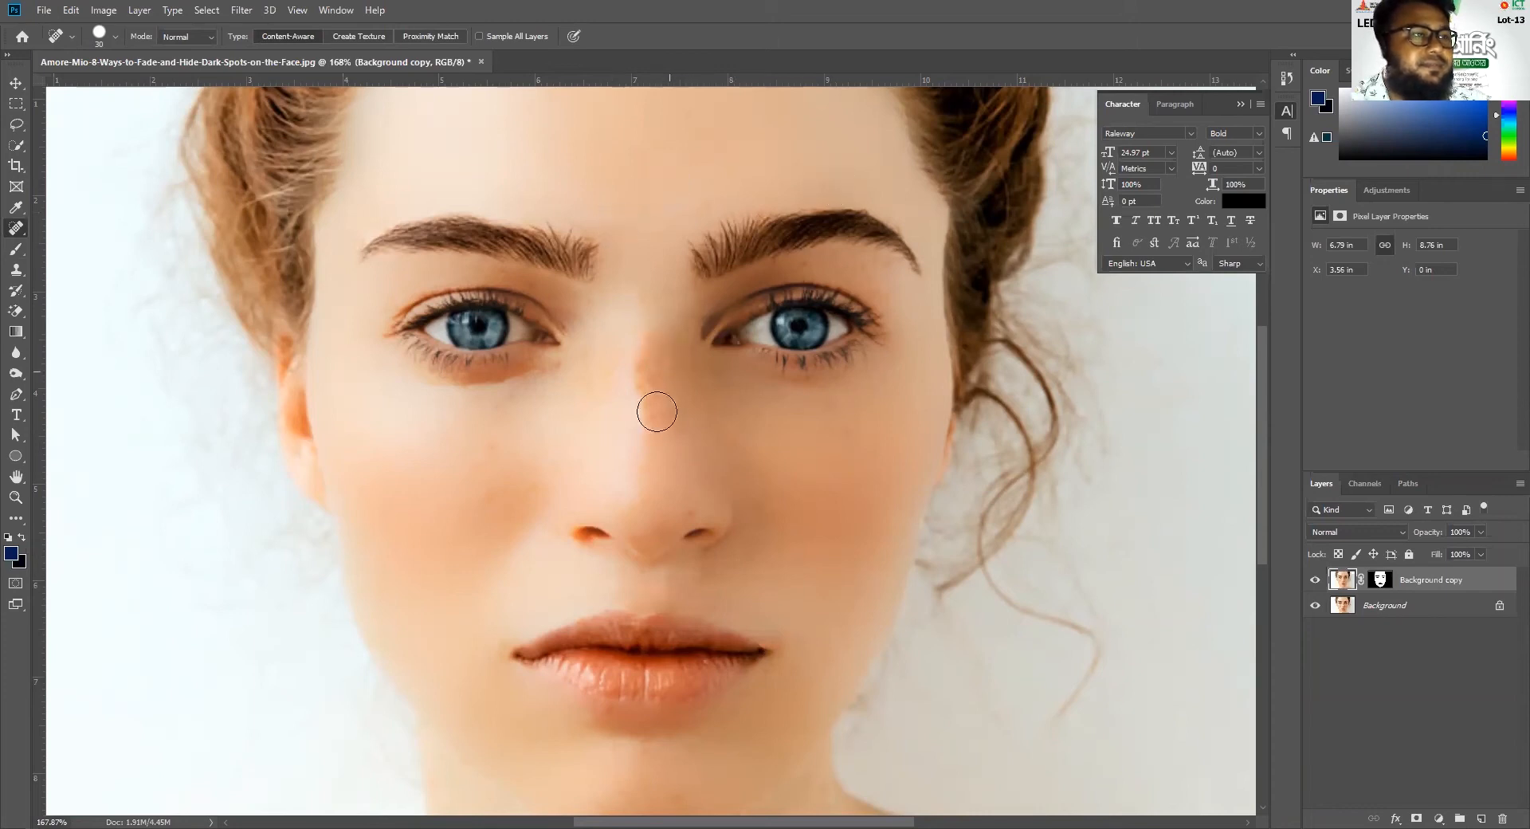
left_click(645, 365)
Heal the faint blemishes across the chin on the Background copy
key("space")
mouse_move(716, 368)
left_mouse_down()
mouse_move(683, 612)
mouse_move(895, 318)
left_mouse_up()
left_click_drag(784, 585, 738, 398)
left_click(680, 580)
left_click(720, 518)
left_click(676, 526)
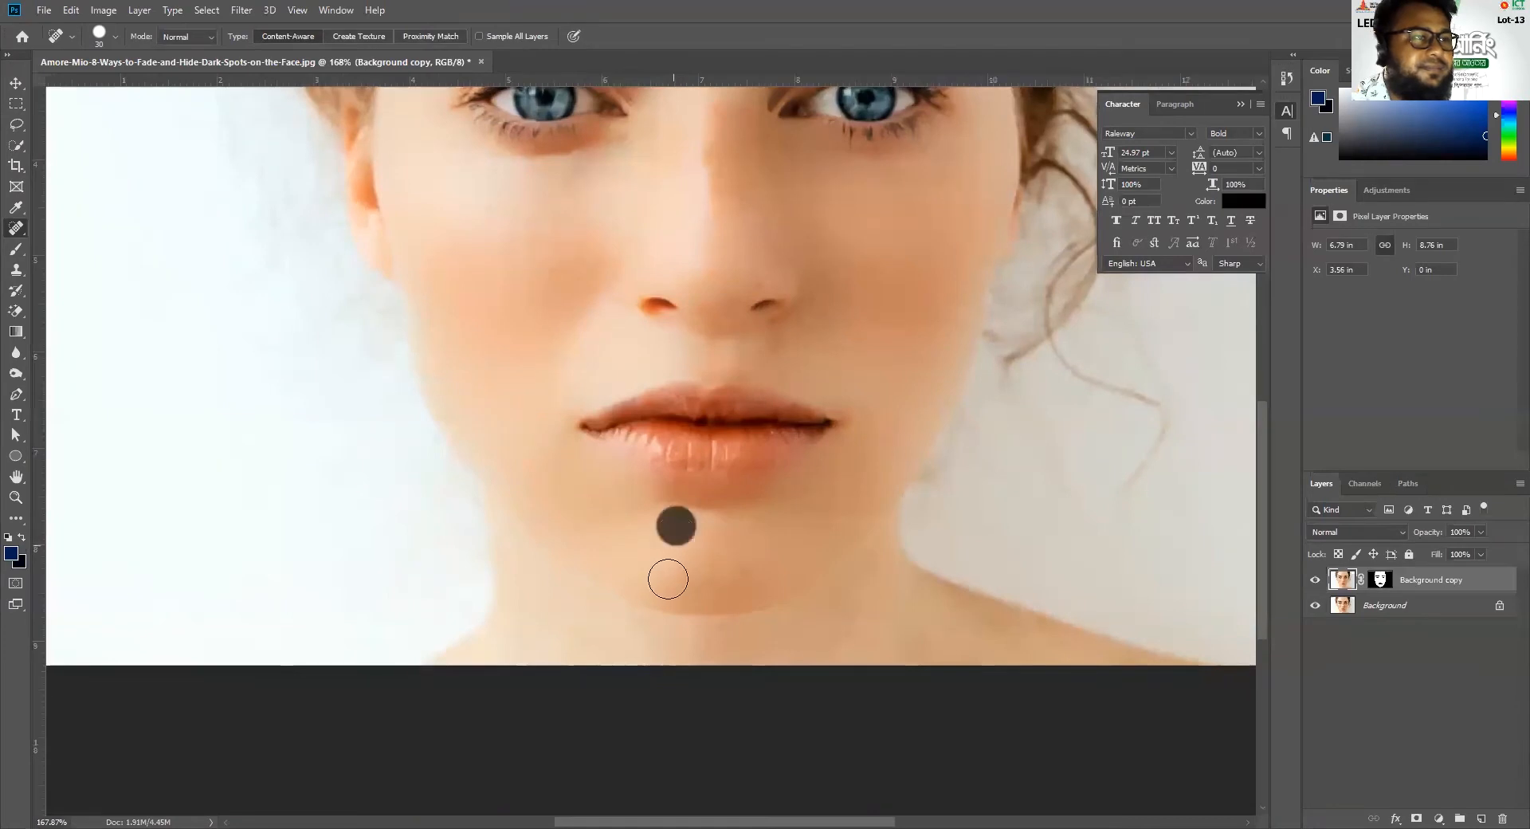
left_click(670, 592)
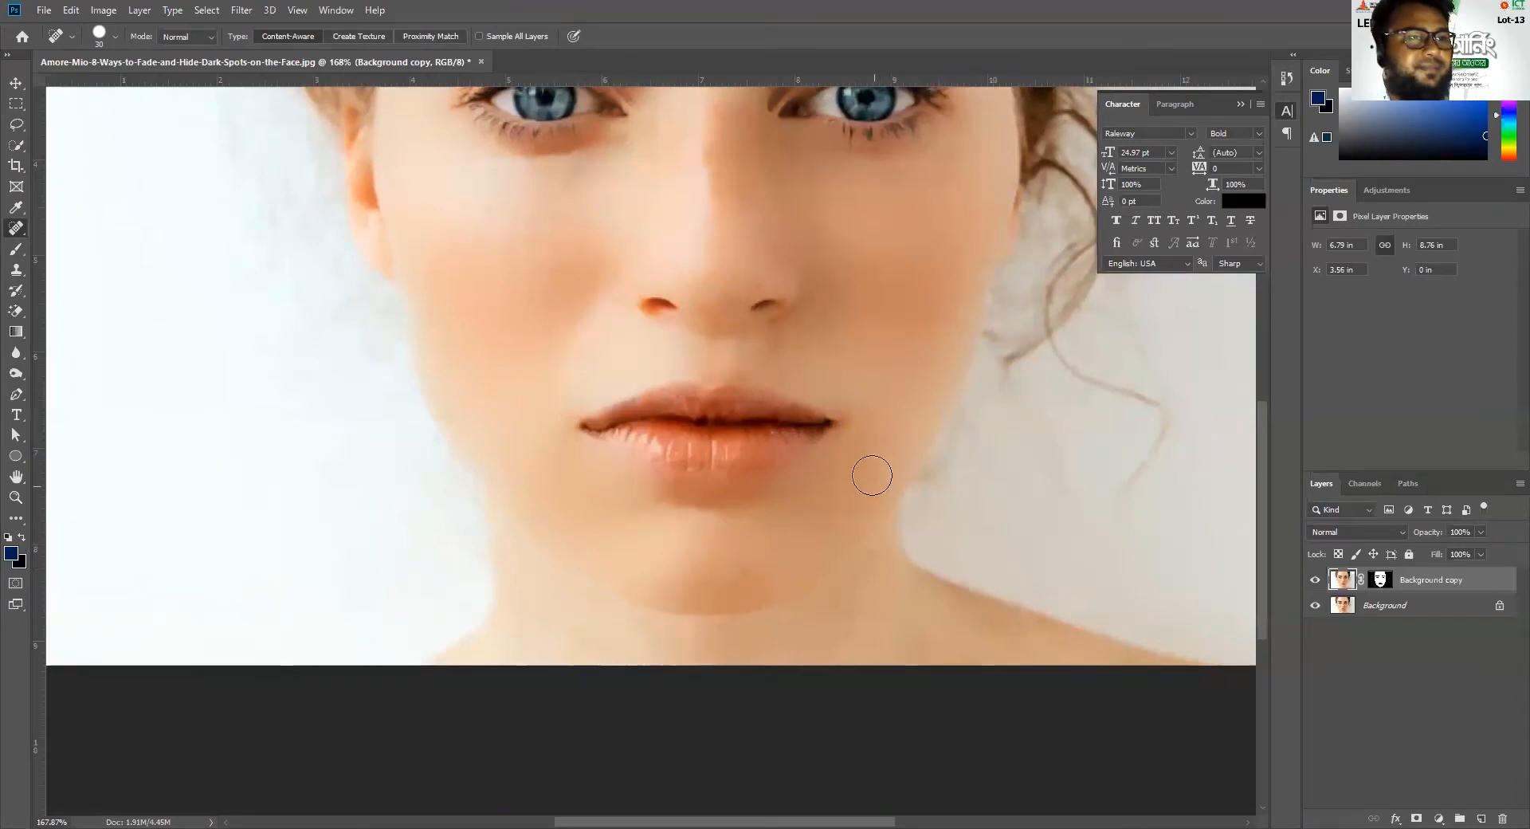
Heal the skin below both mouth corners, on the chin and along the shadow under the lower lip
left_click(848, 454)
left_click(567, 460)
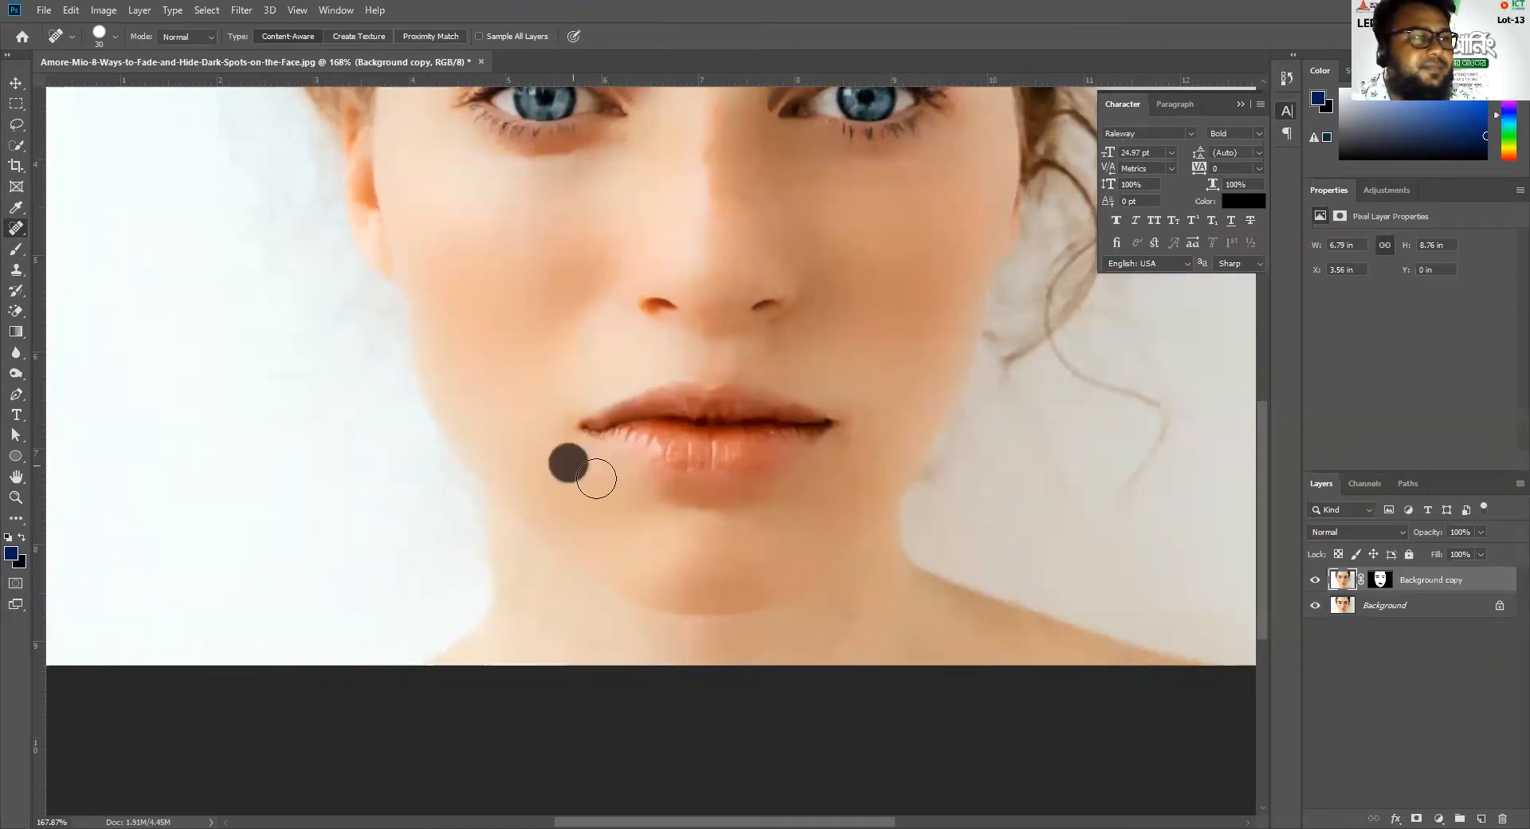
left_click(731, 552)
left_click_drag(667, 491, 721, 500)
left_click(707, 499)
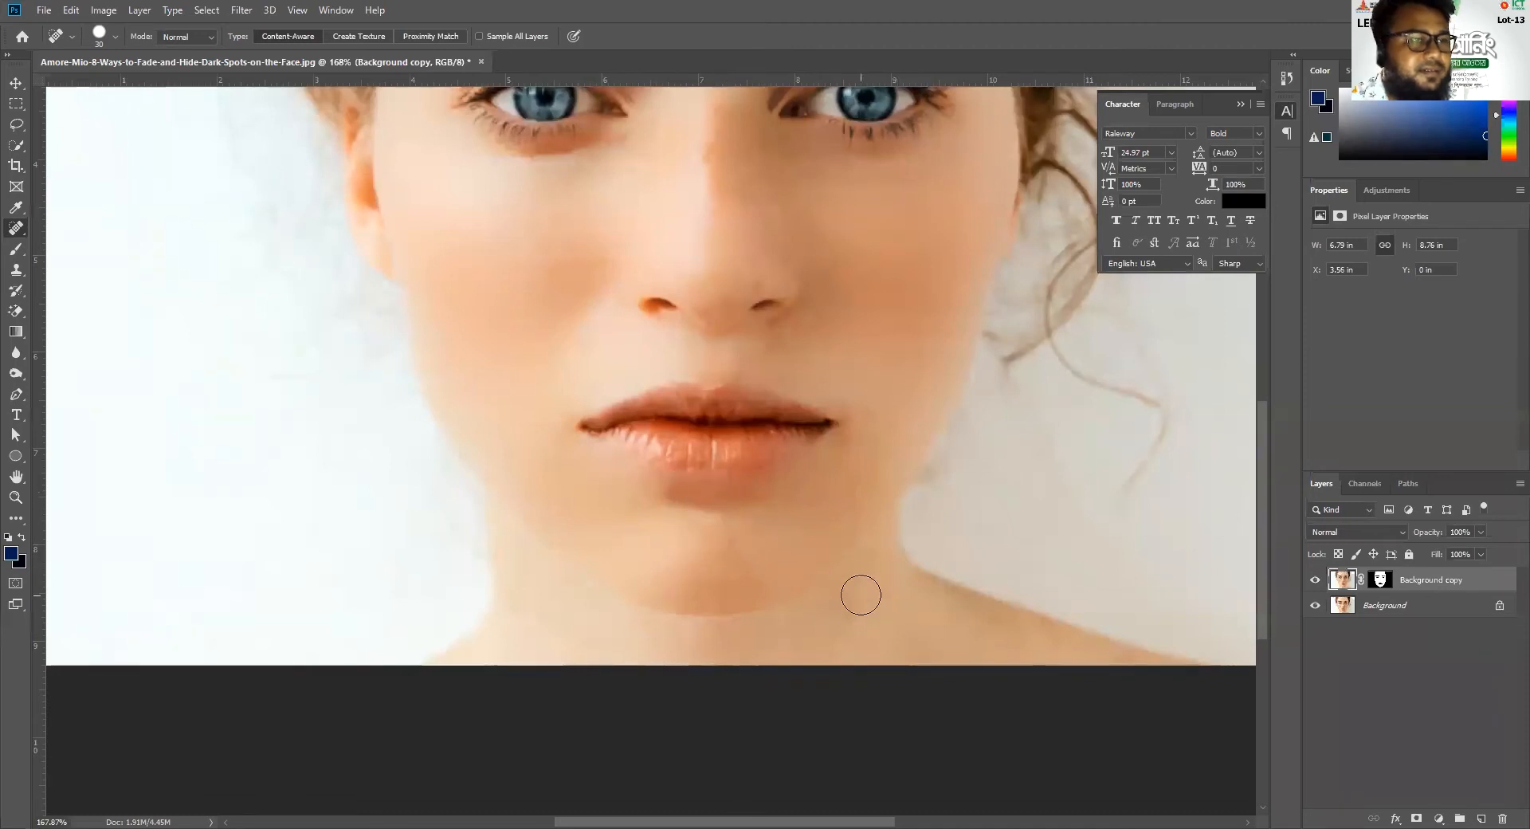
Heal the uneven skin beside and just below the mouth corner on the loose-curl side
left_click(873, 416)
left_click(851, 450)
scroll(805, 541, "down", 2)
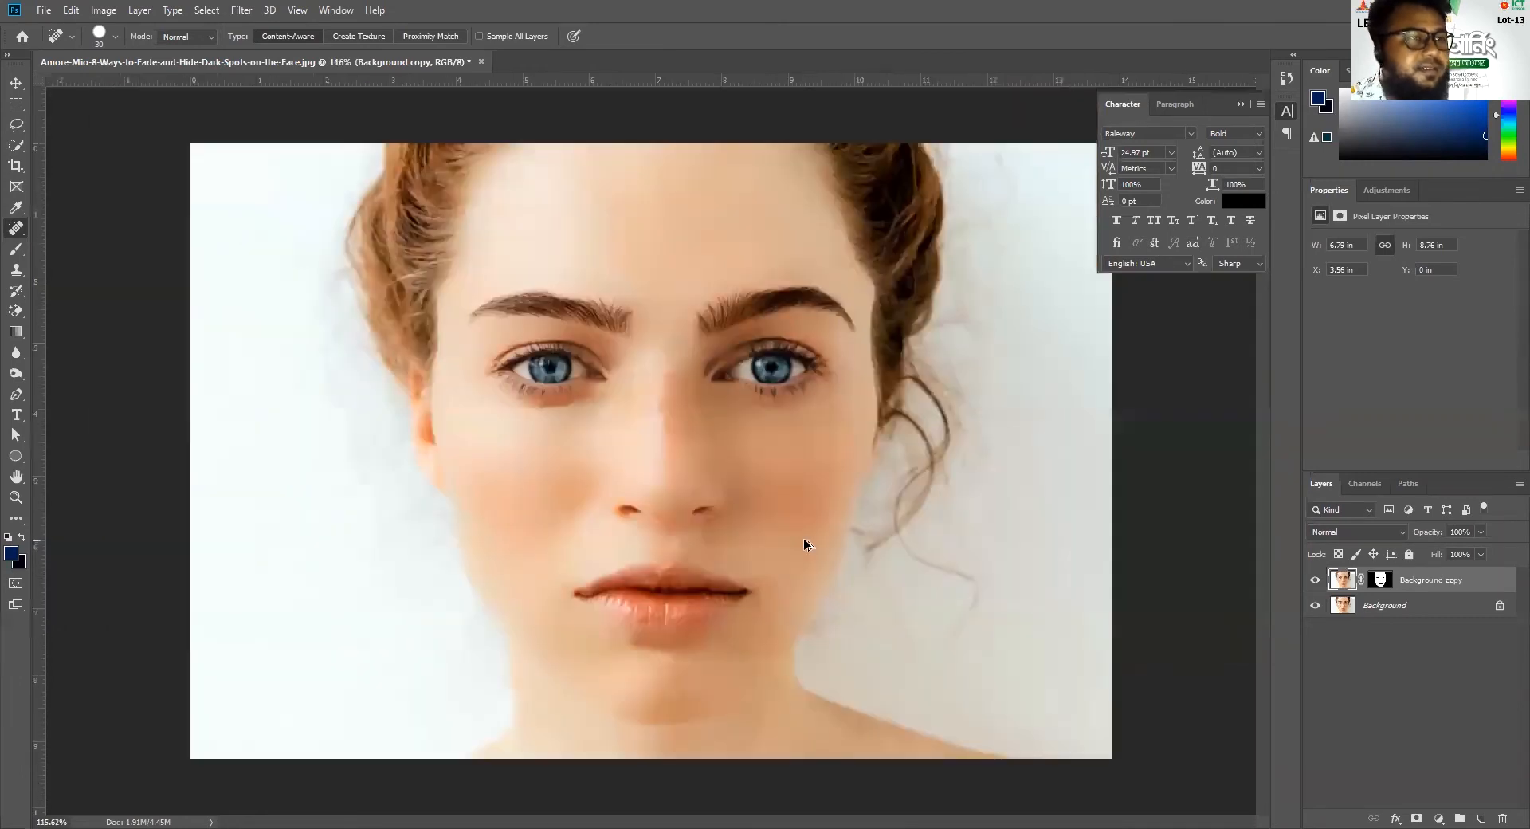
scroll(720, 567, "up", 4)
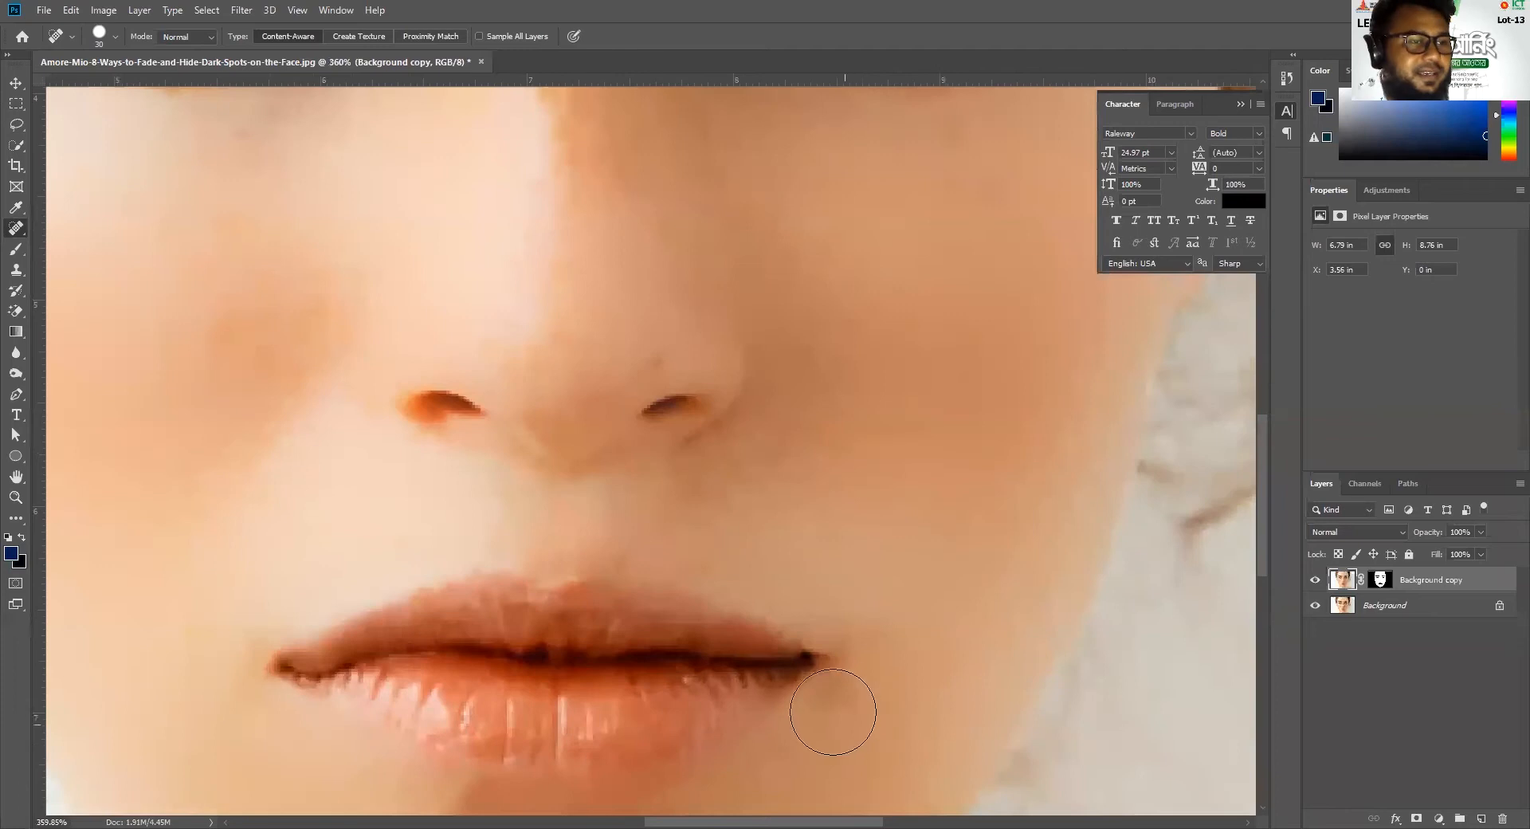
left_click(839, 712)
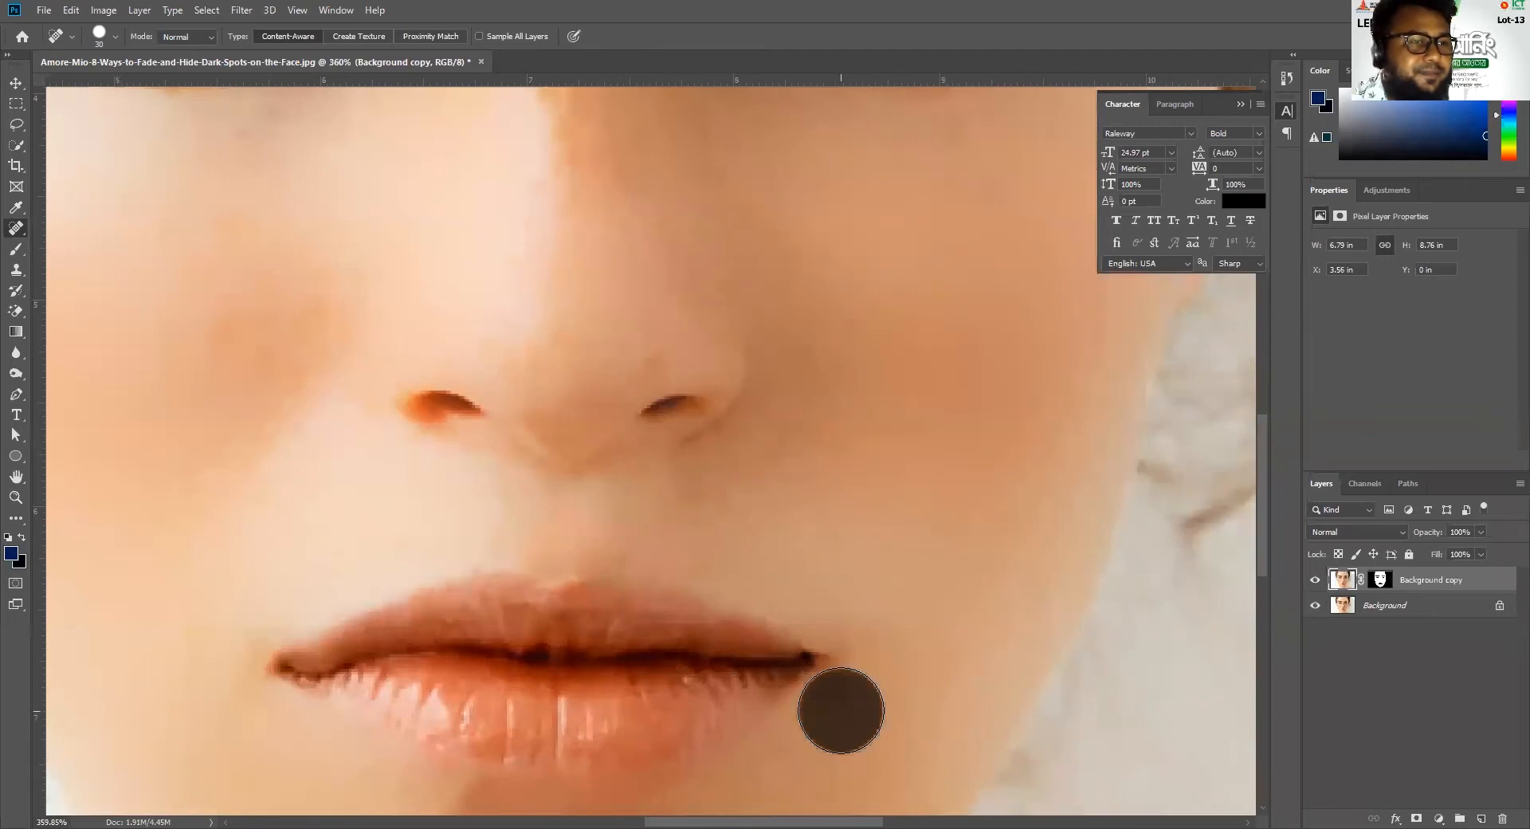
Patch the dark shadow under the lower lip with nearby clean skin using the Patch Tool, and clear the selection
scroll(813, 664, "down", 4)
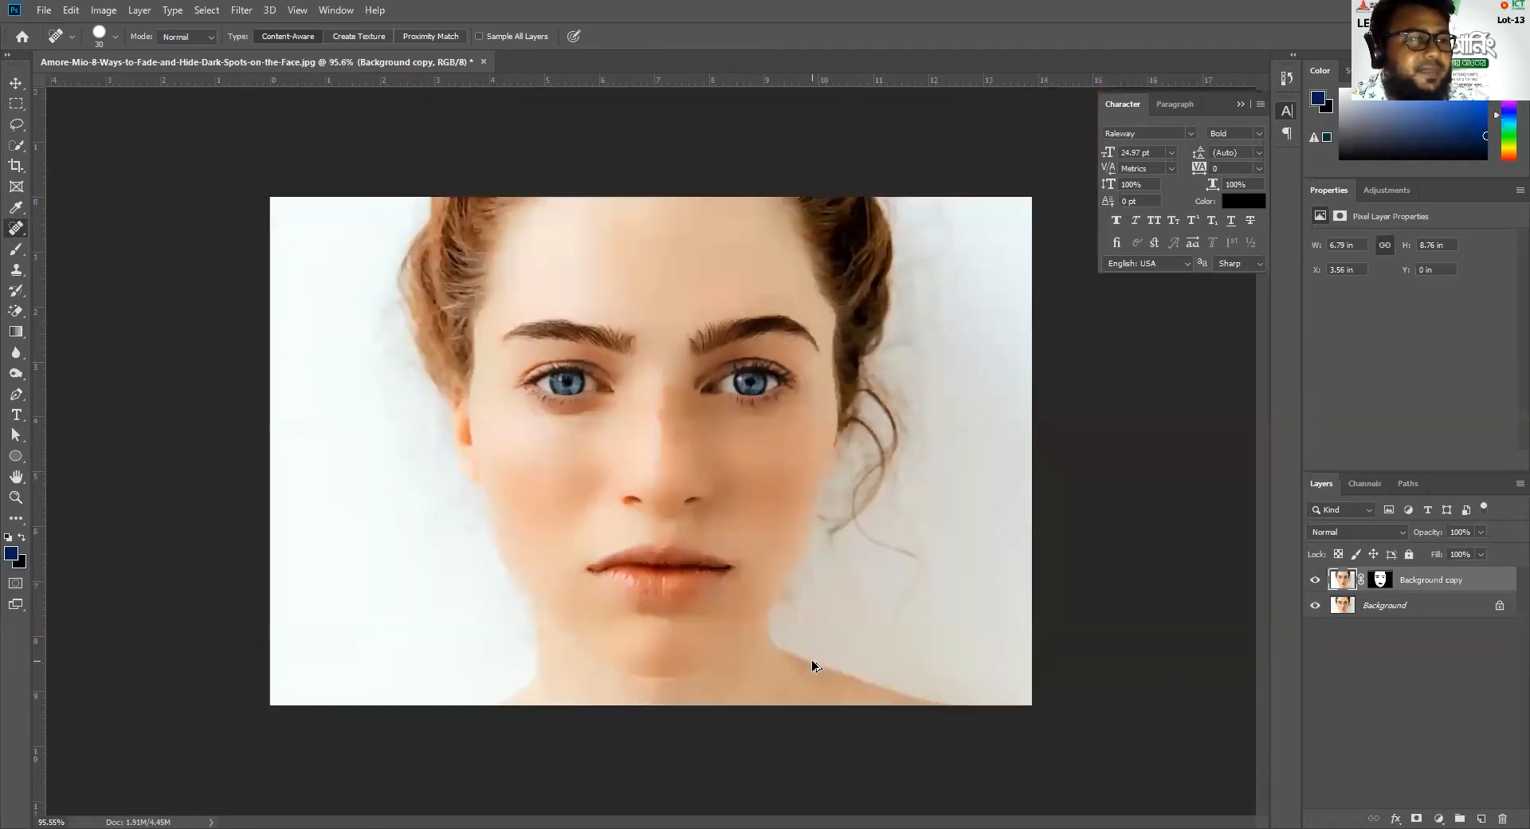
scroll(605, 494, "up", 3)
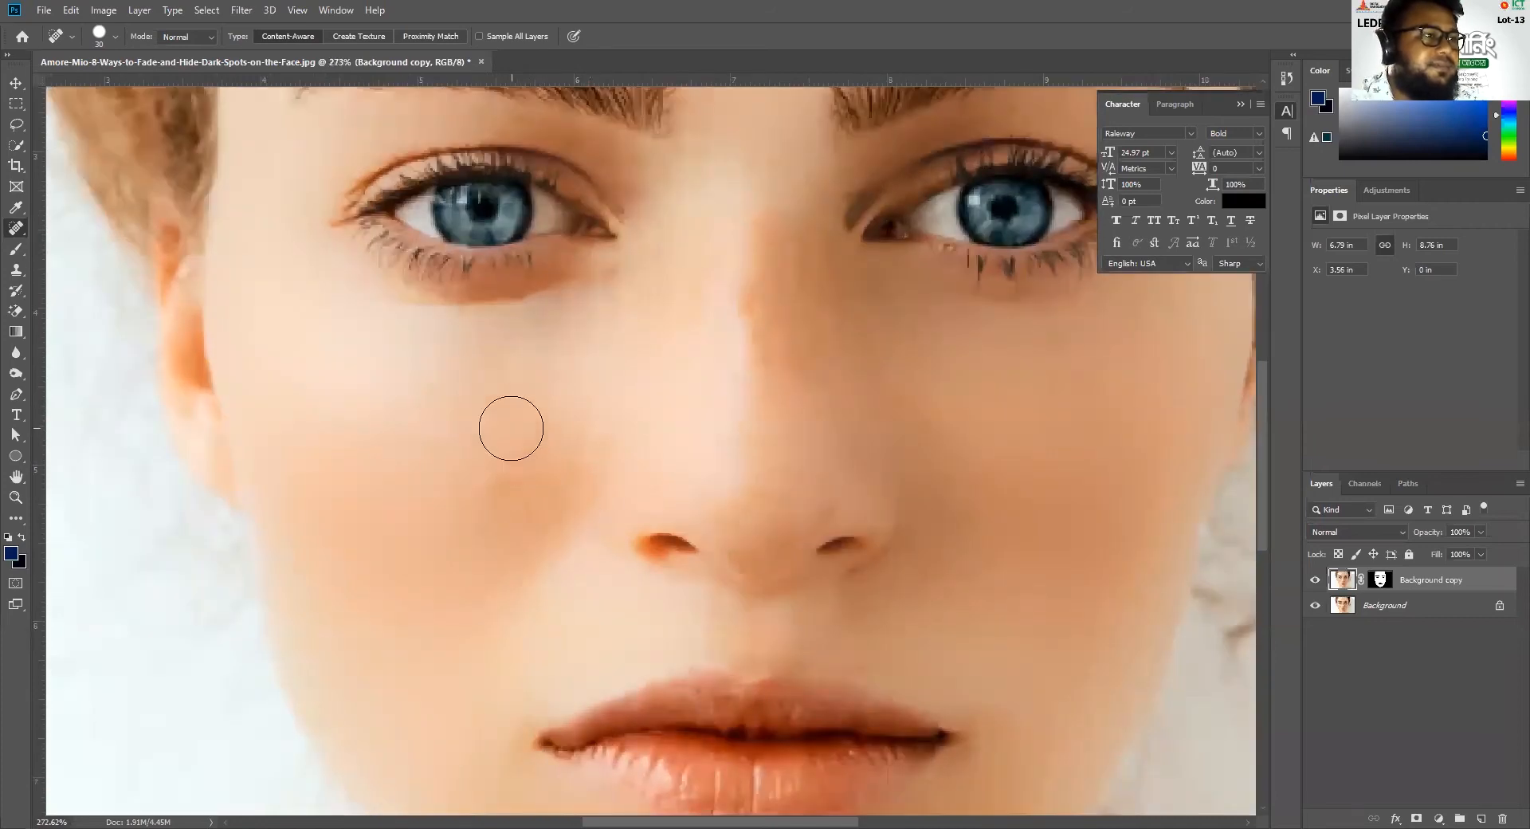
scroll(1045, 474, "down", 3)
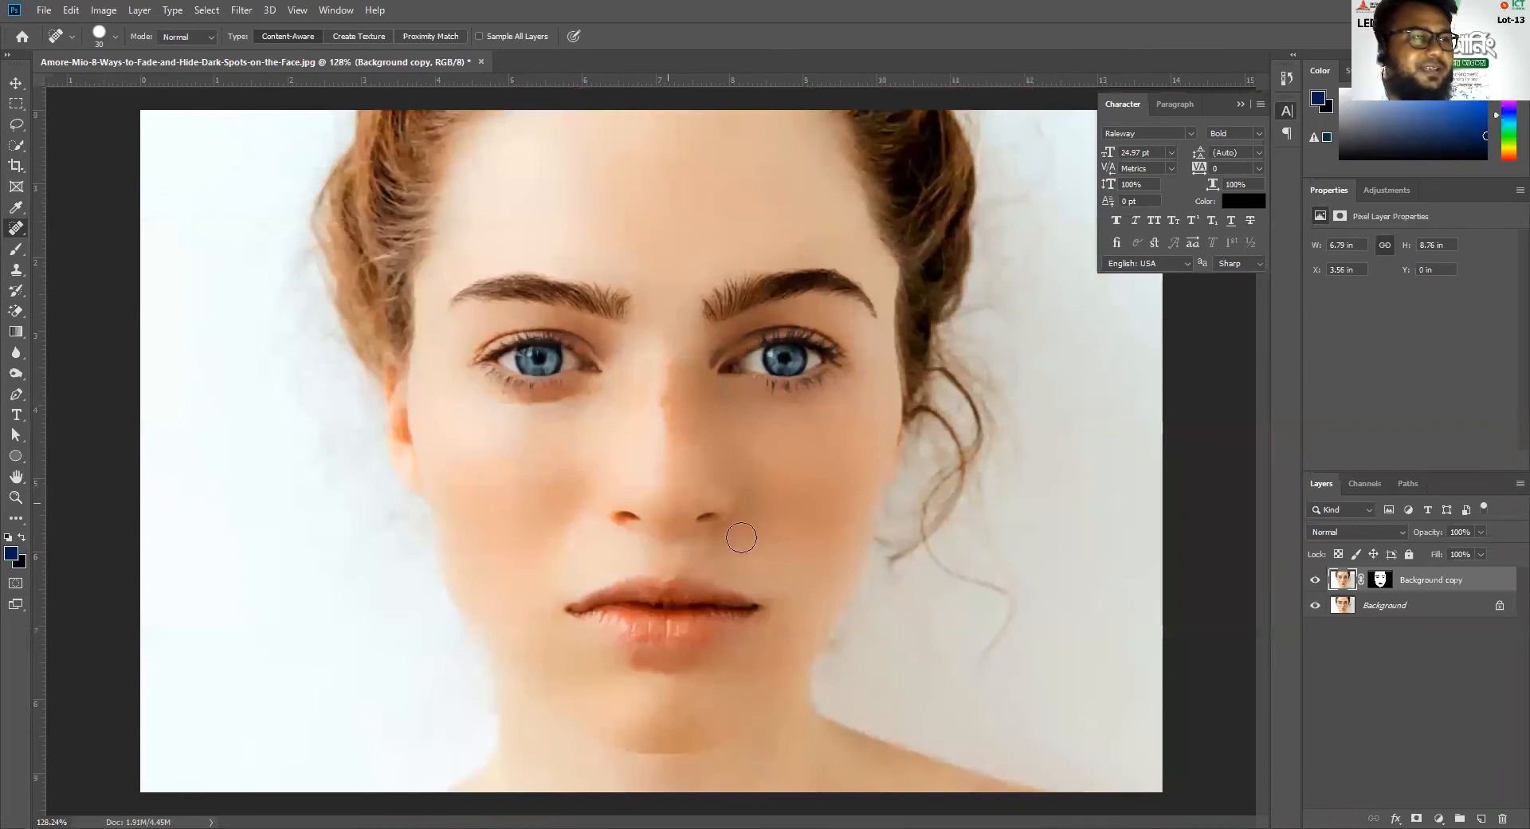
right_click(16, 229)
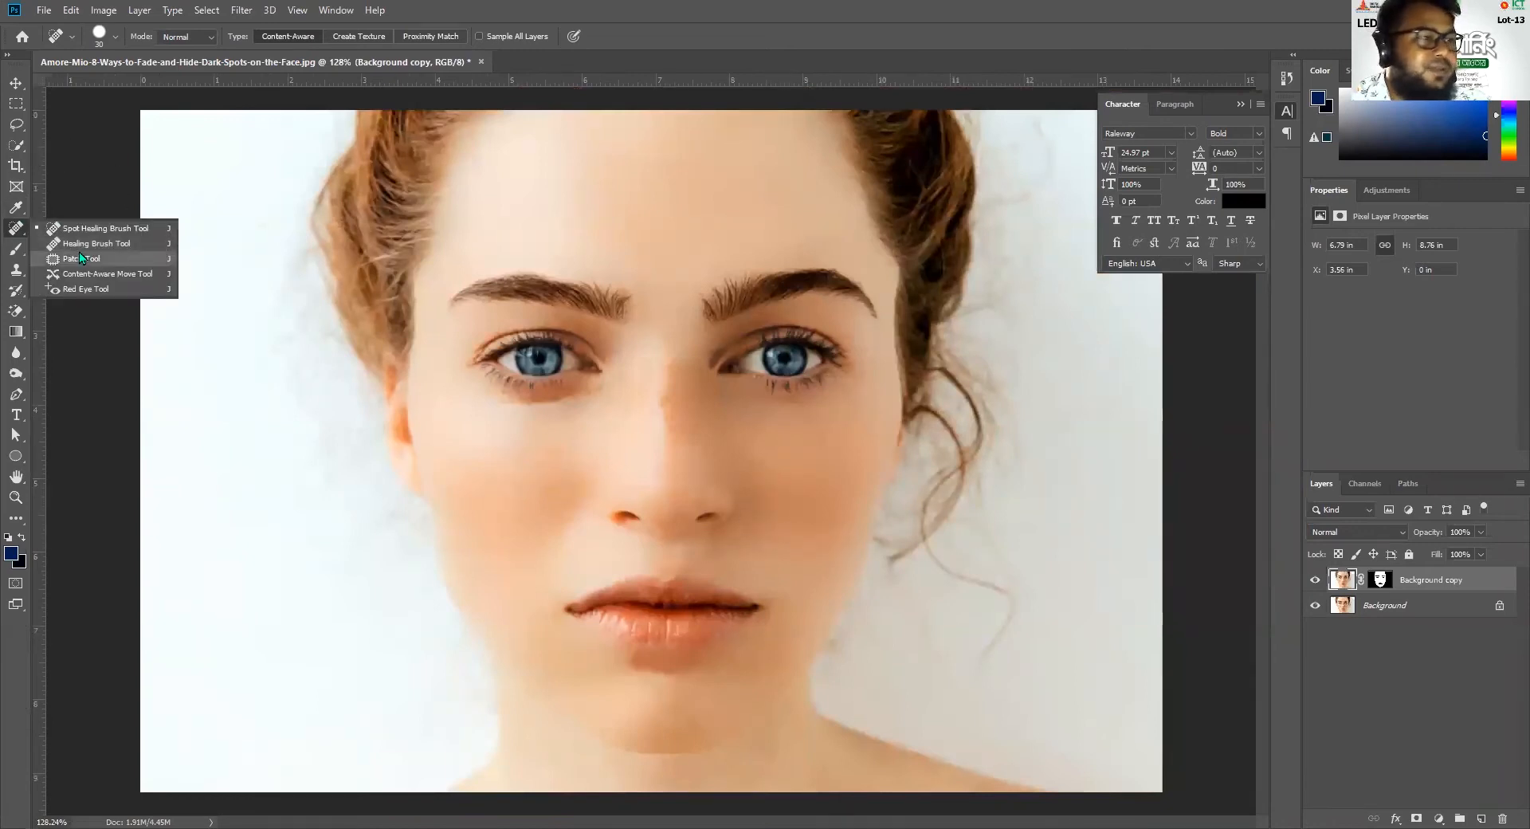
left_click(80, 257)
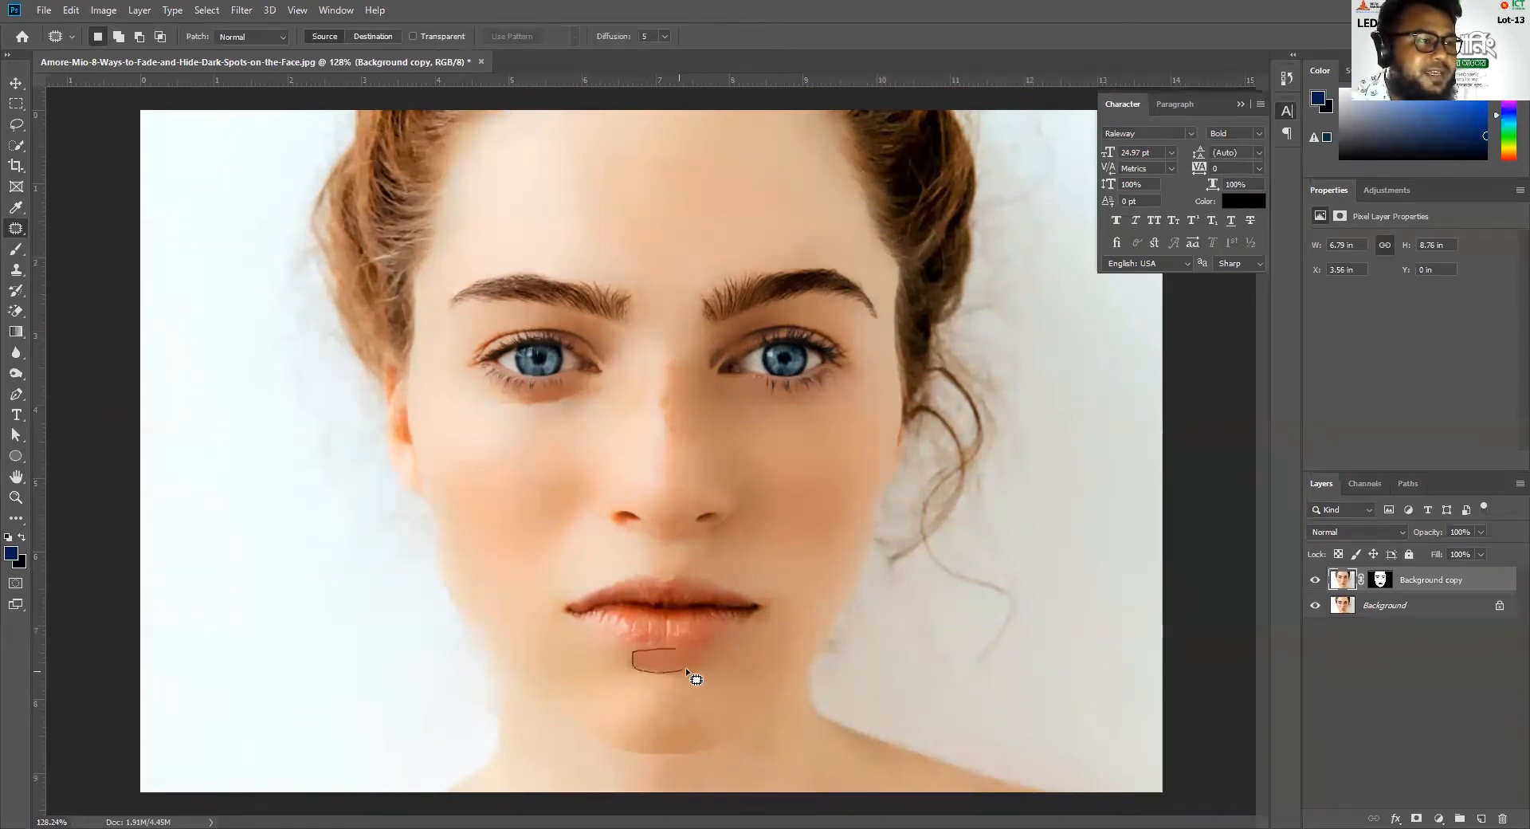
left_click_drag(670, 650, 567, 656)
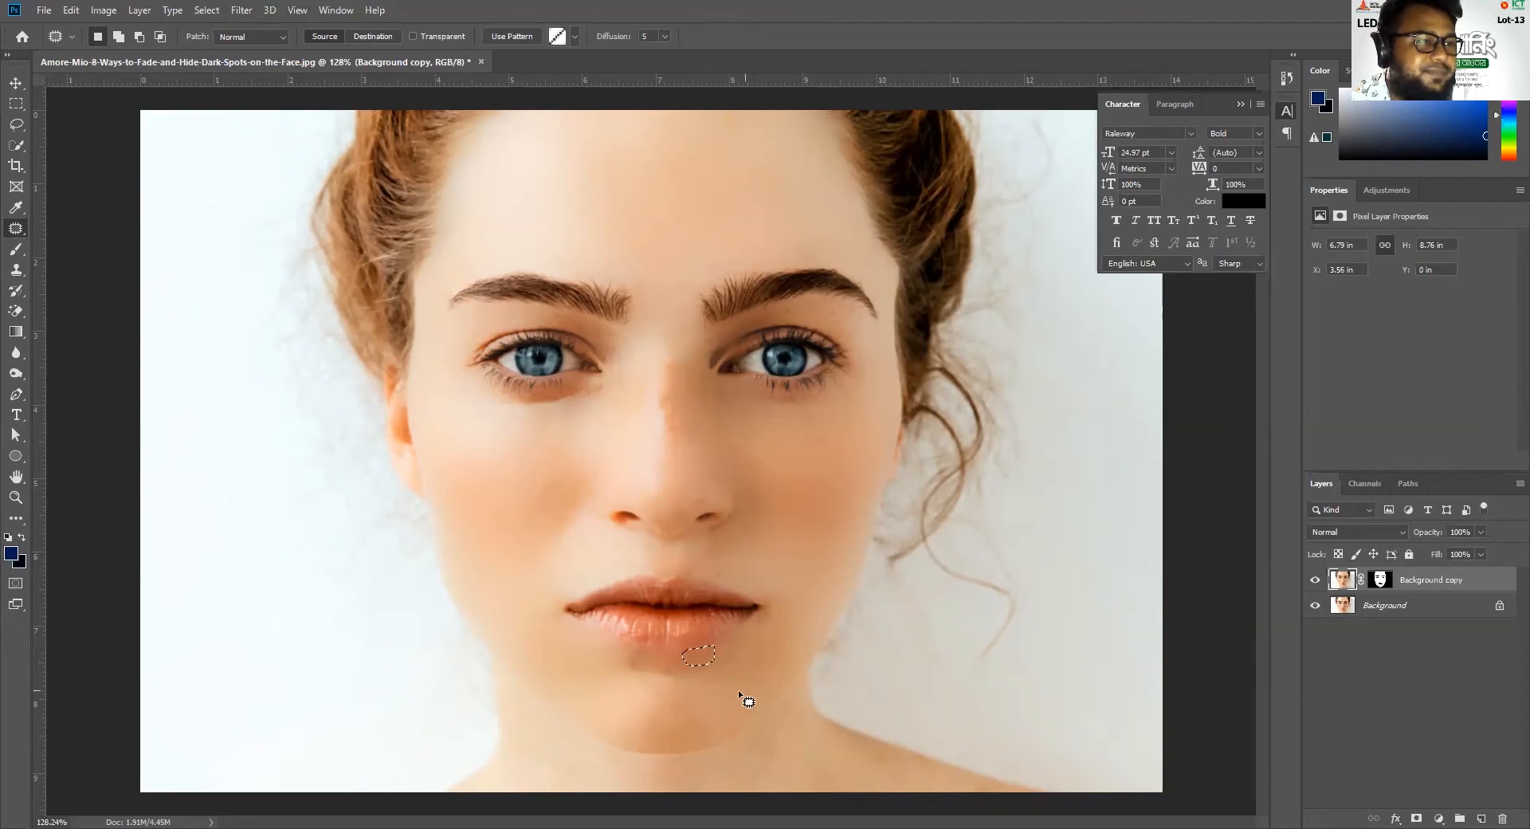
mouse_move(626, 666)
left_mouse_down()
mouse_move(658, 659)
mouse_move(649, 639)
mouse_move(564, 656)
left_mouse_up()
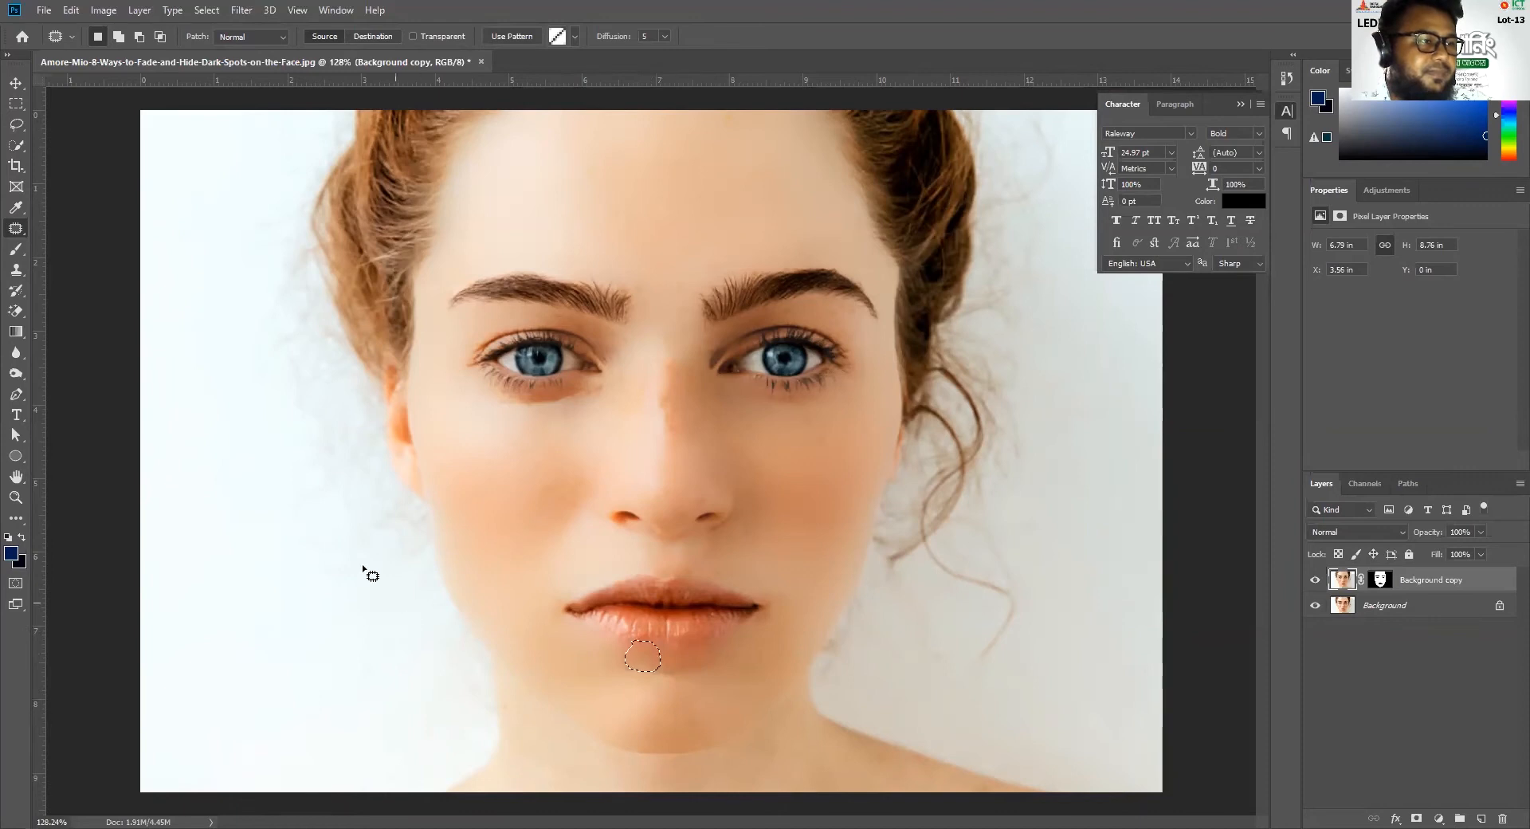
key("ctrl+d")
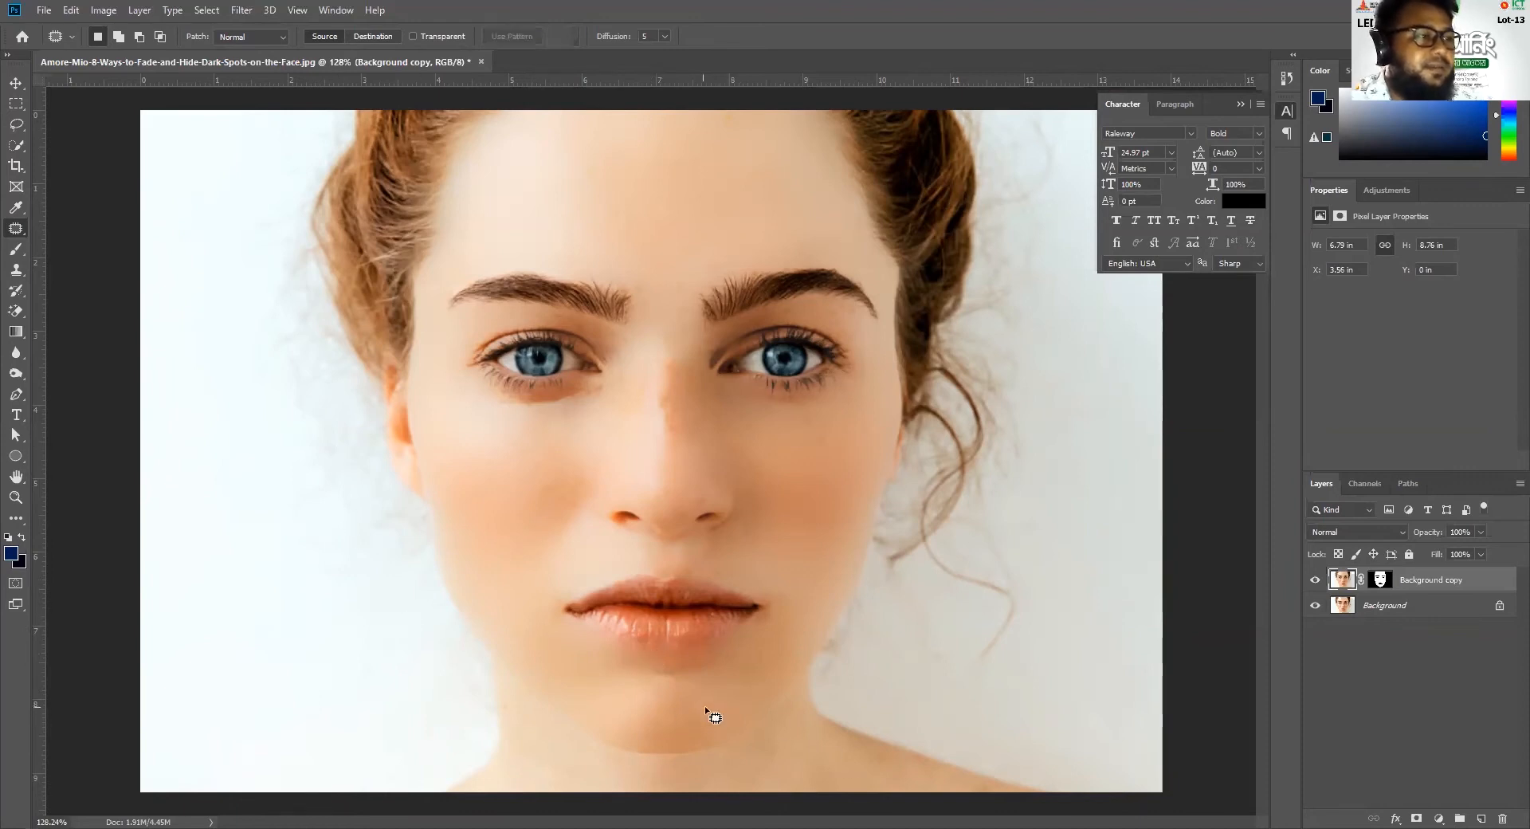
Patch the upper cheek below the eye on the loose-curl side with smoother skin from lower on the cheek
scroll(652, 686, "down", 3)
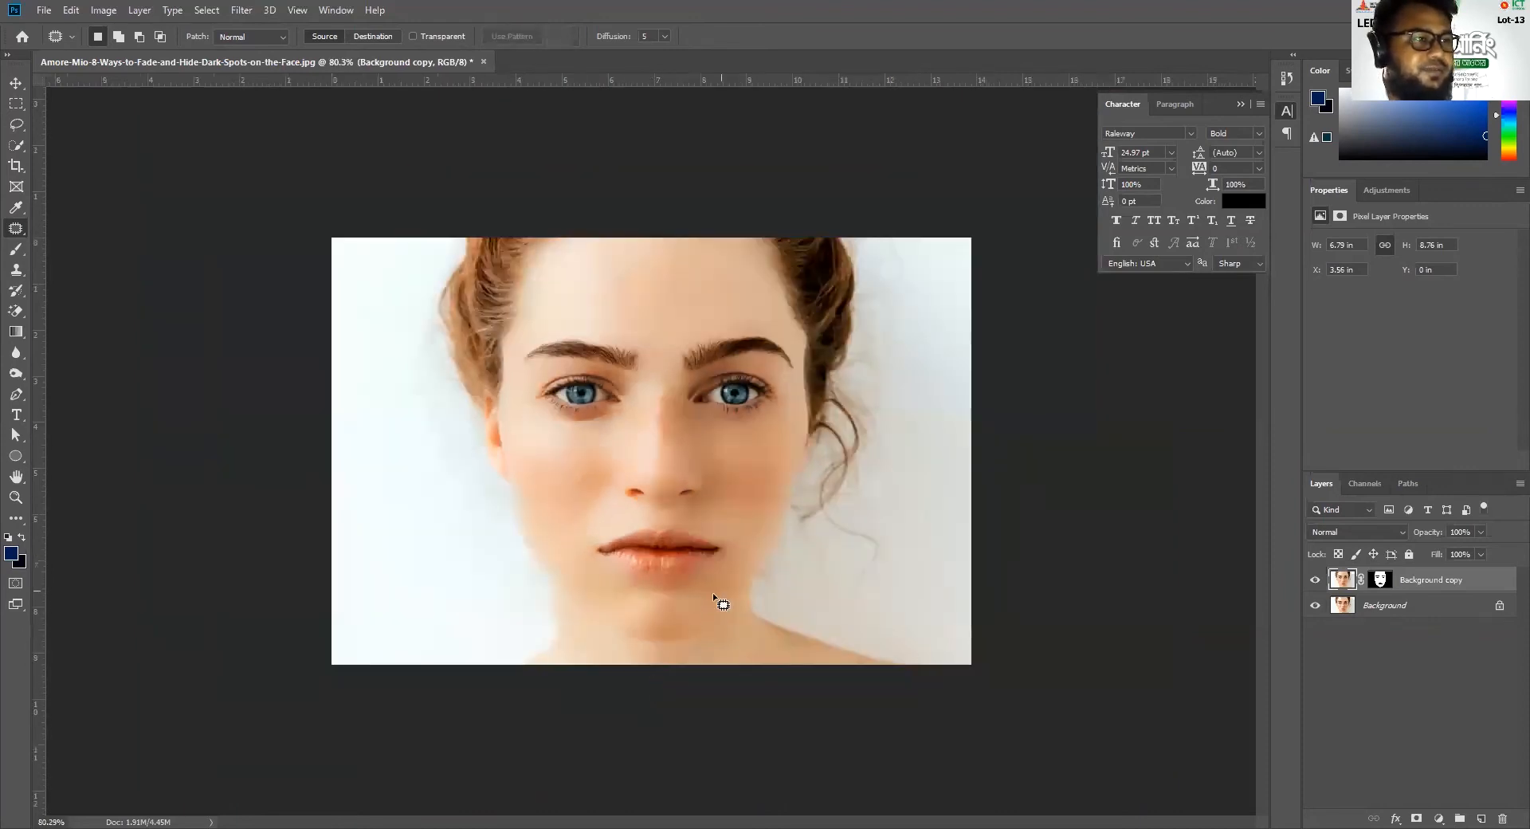
scroll(677, 570, "up", 4)
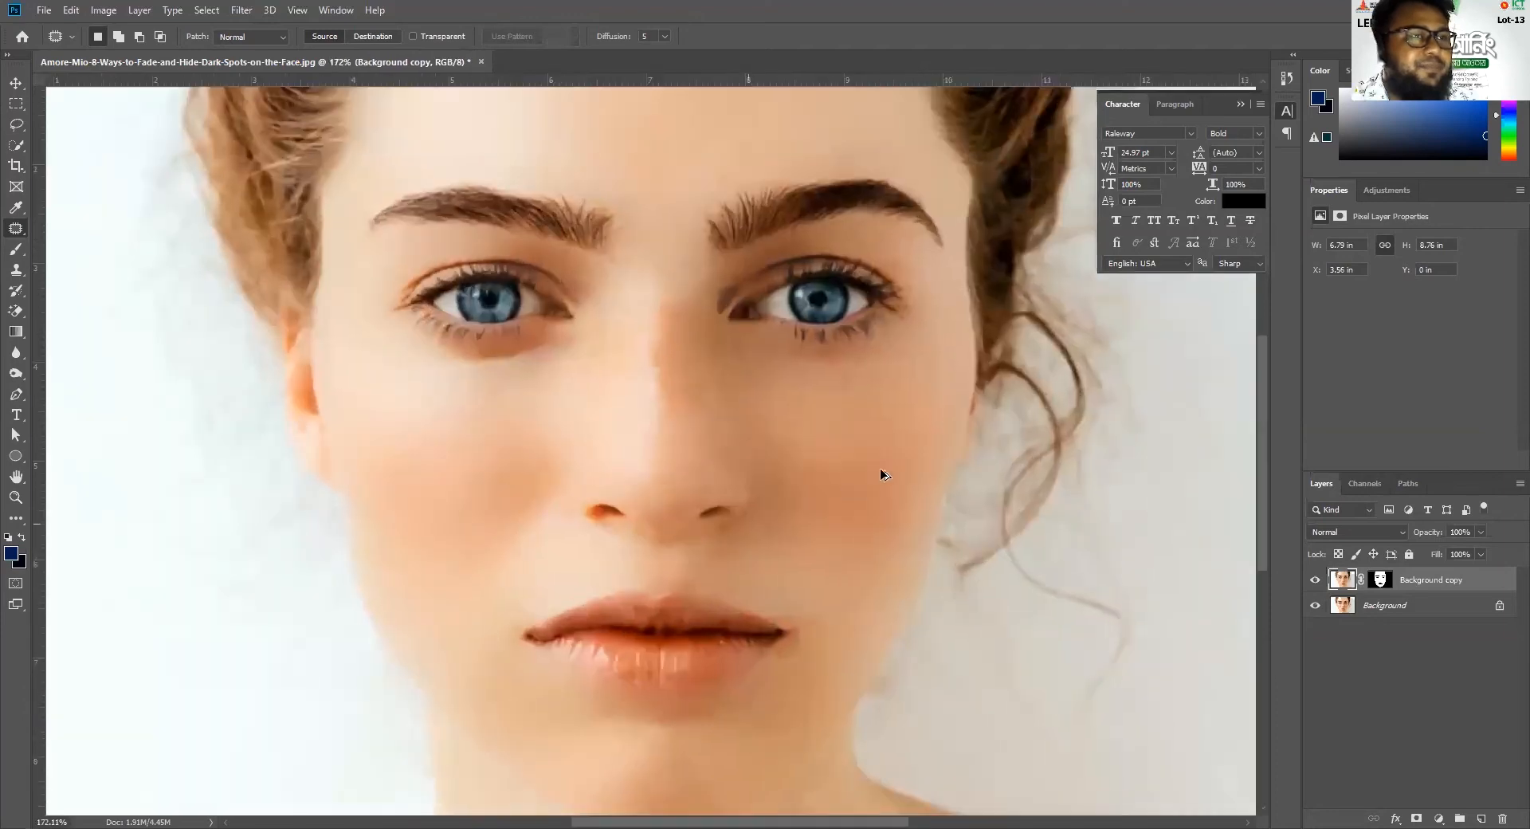
mouse_move(879, 363)
left_mouse_down()
mouse_move(841, 374)
mouse_move(830, 420)
left_mouse_up()
left_click_drag(868, 368, 867, 364)
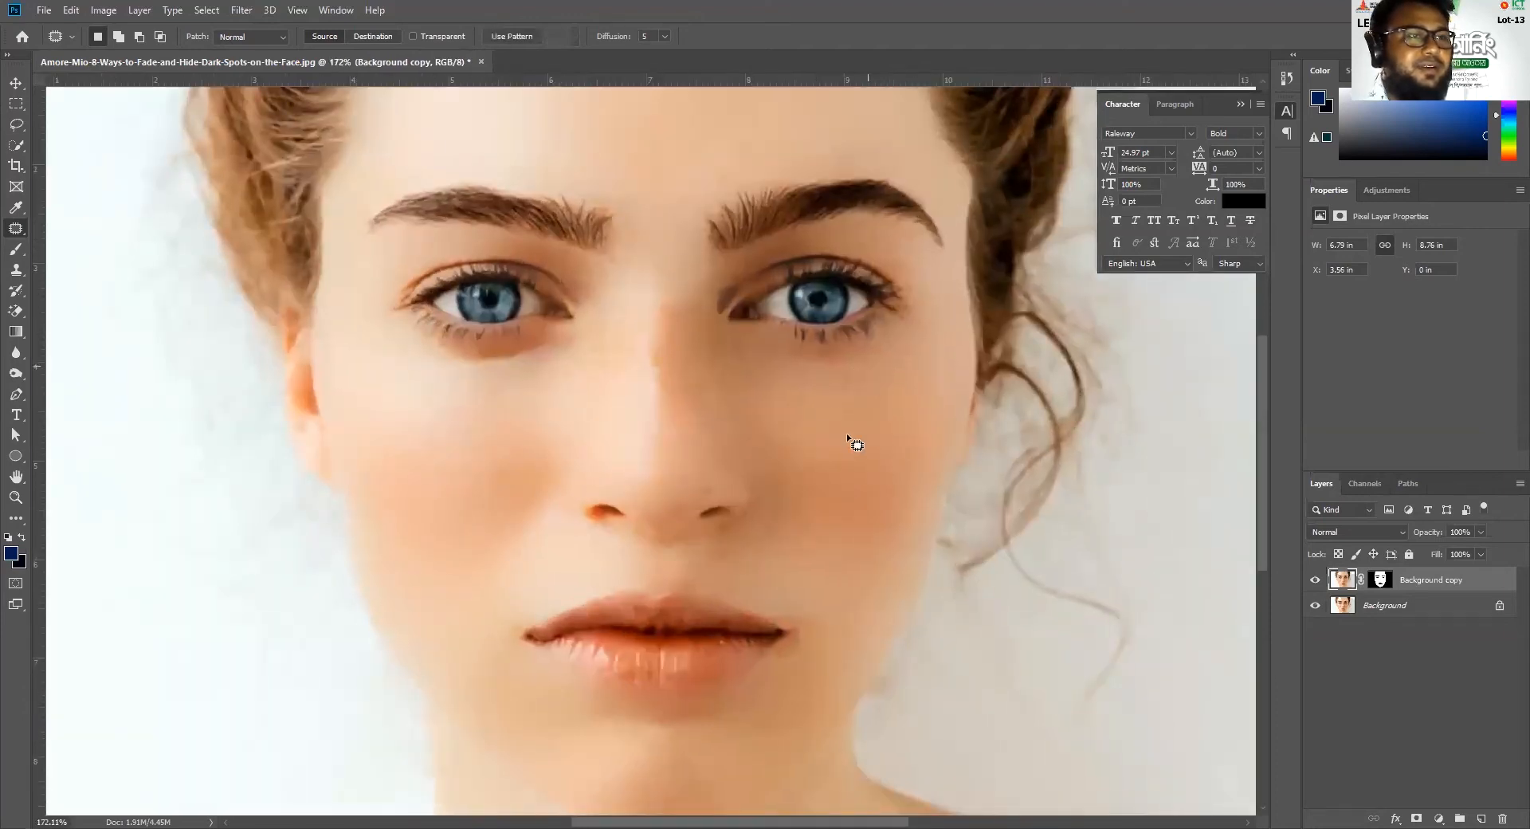
left_click_drag(860, 505, 860, 505)
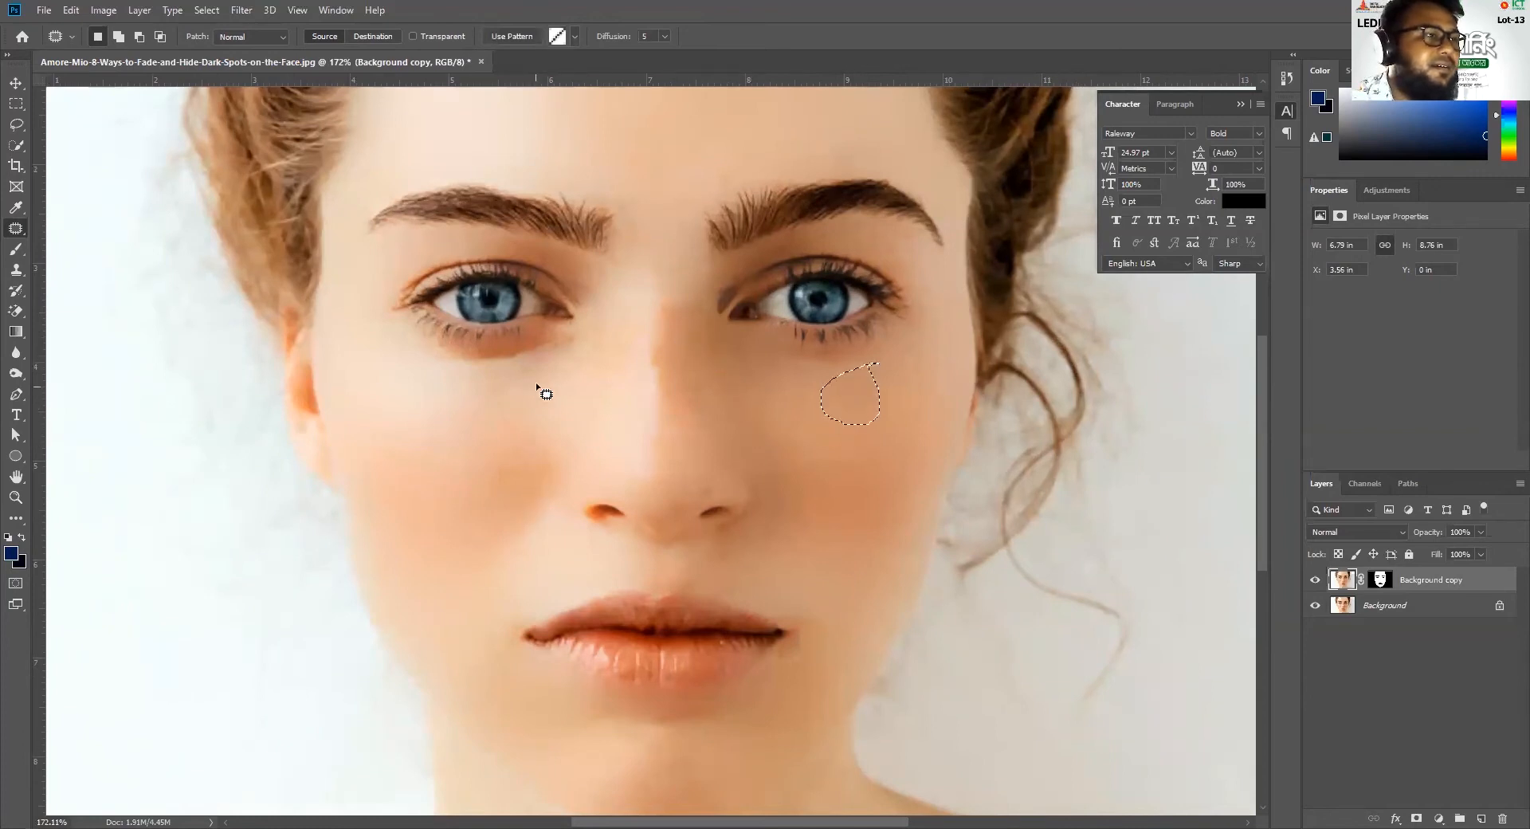
Patch the inner cheek below the eye opposite the loose curls and the nose bridge with cleaner nearby skin, and clear the selection
mouse_move(554, 348)
left_mouse_down()
mouse_move(516, 365)
mouse_move(568, 346)
mouse_move(548, 342)
mouse_move(524, 419)
left_mouse_up()
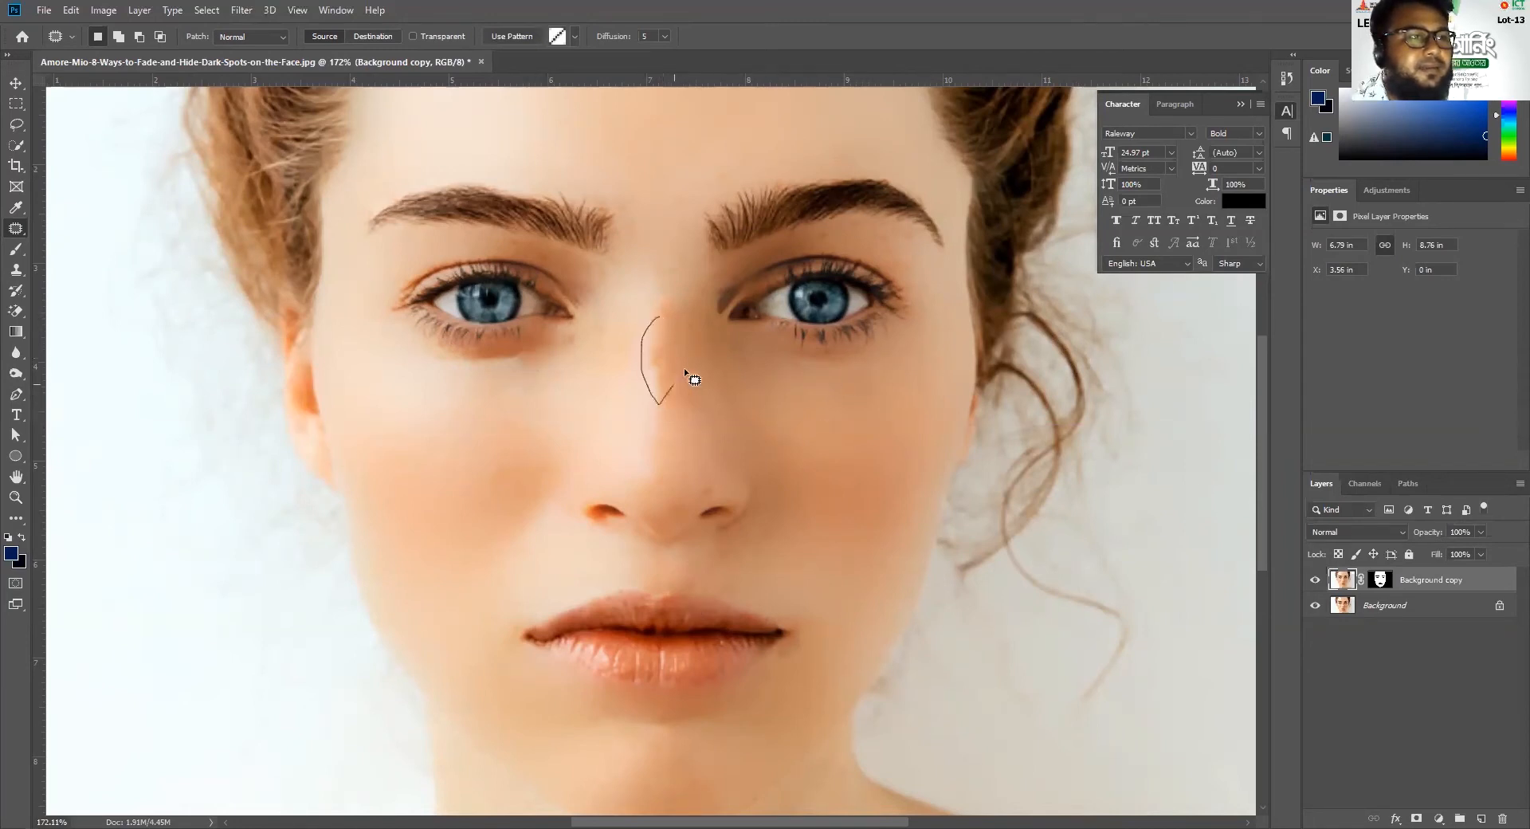
left_click_drag(677, 365, 655, 217)
scroll(737, 481, "down", 2)
scroll(737, 481, "down", 2)
key("ctrl+d")
scroll(707, 500, "down", 1)
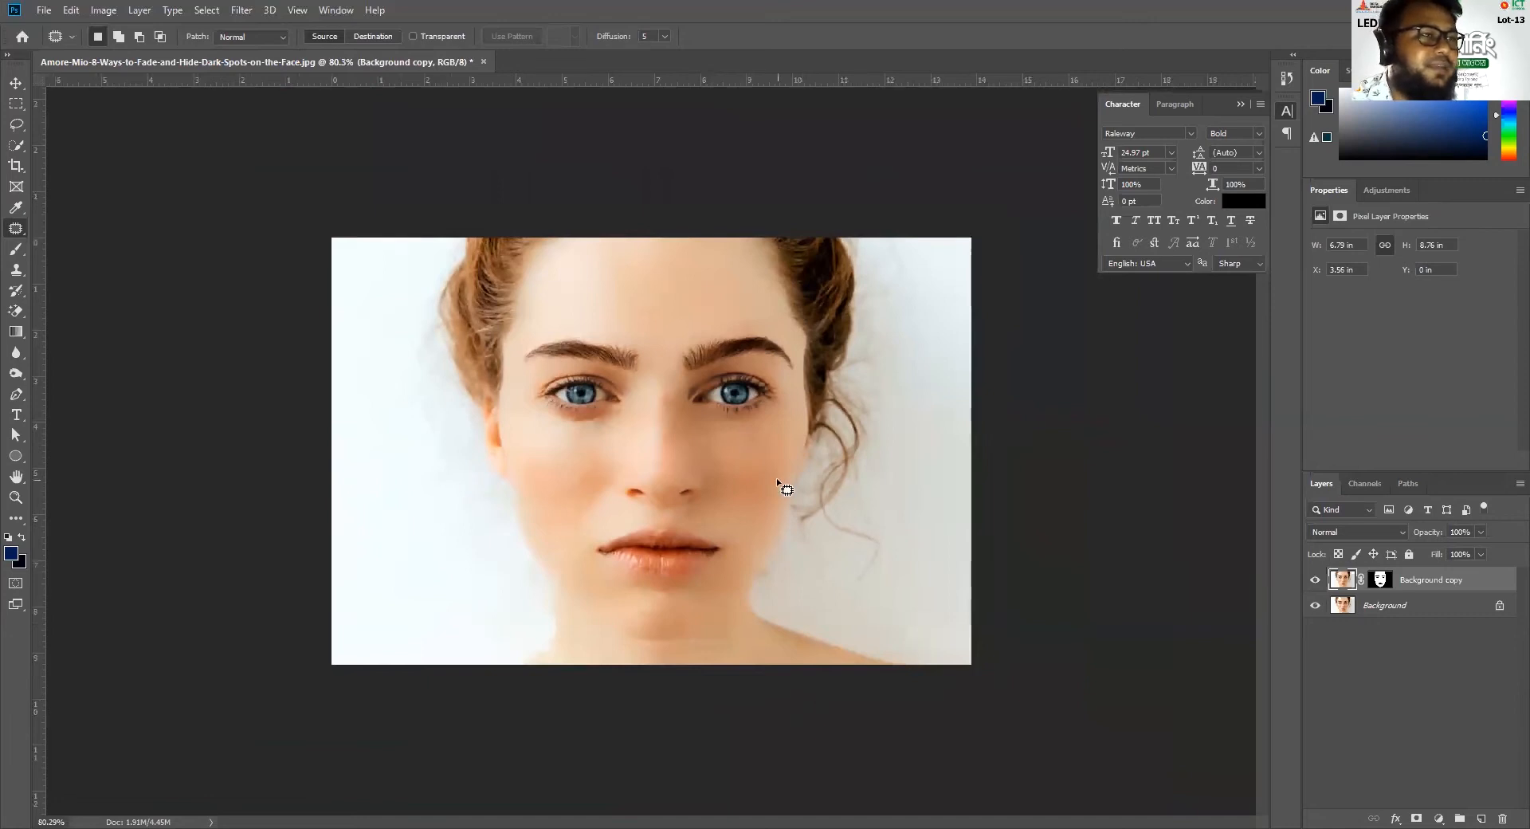
Paint black on the Background copy layer's mask along both side edges of the face with a size 30 brush
scroll(852, 355, "up", 8)
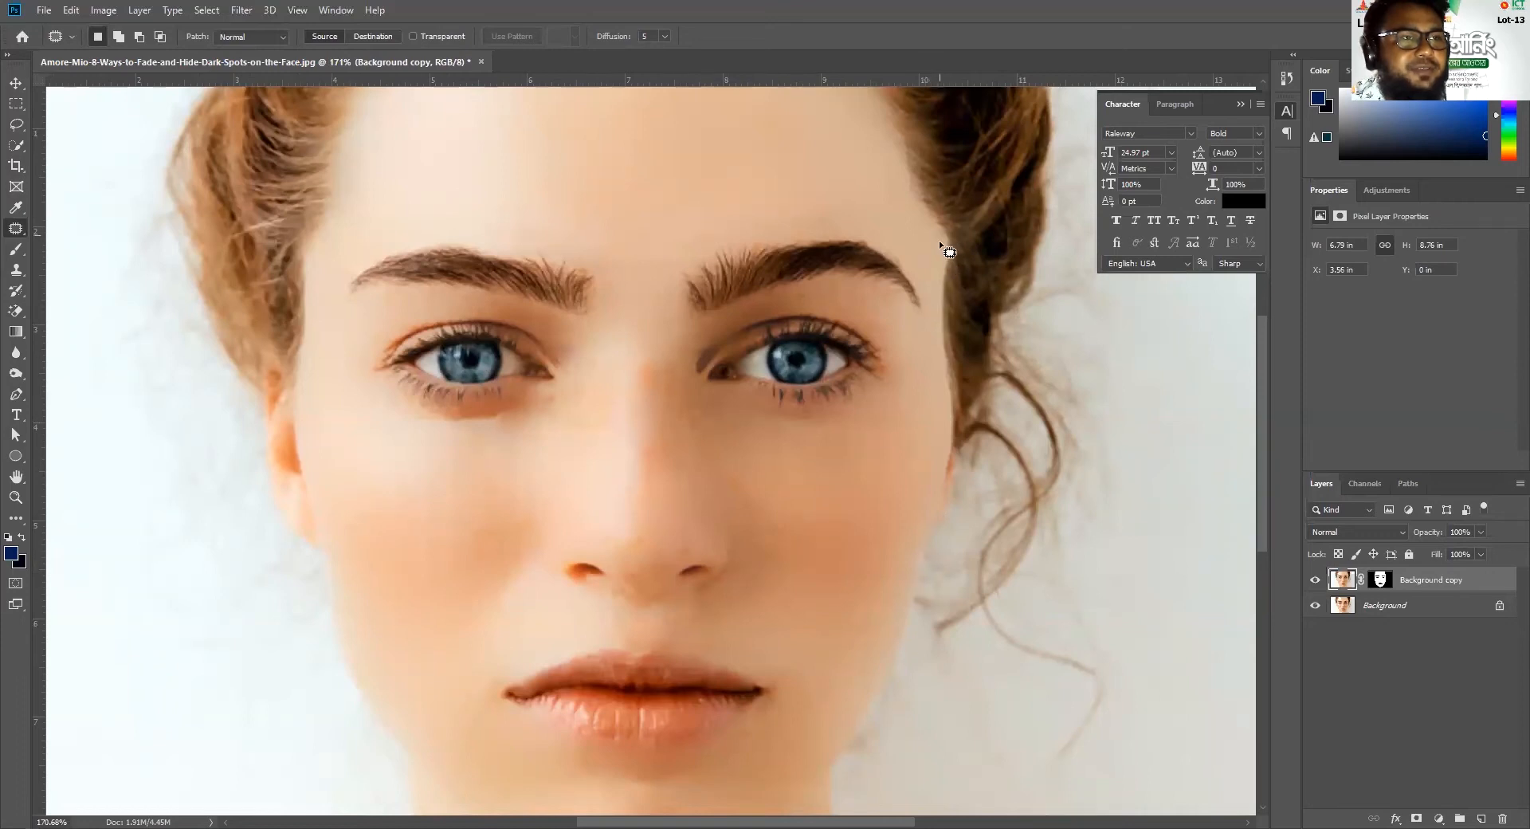
left_click(1381, 584)
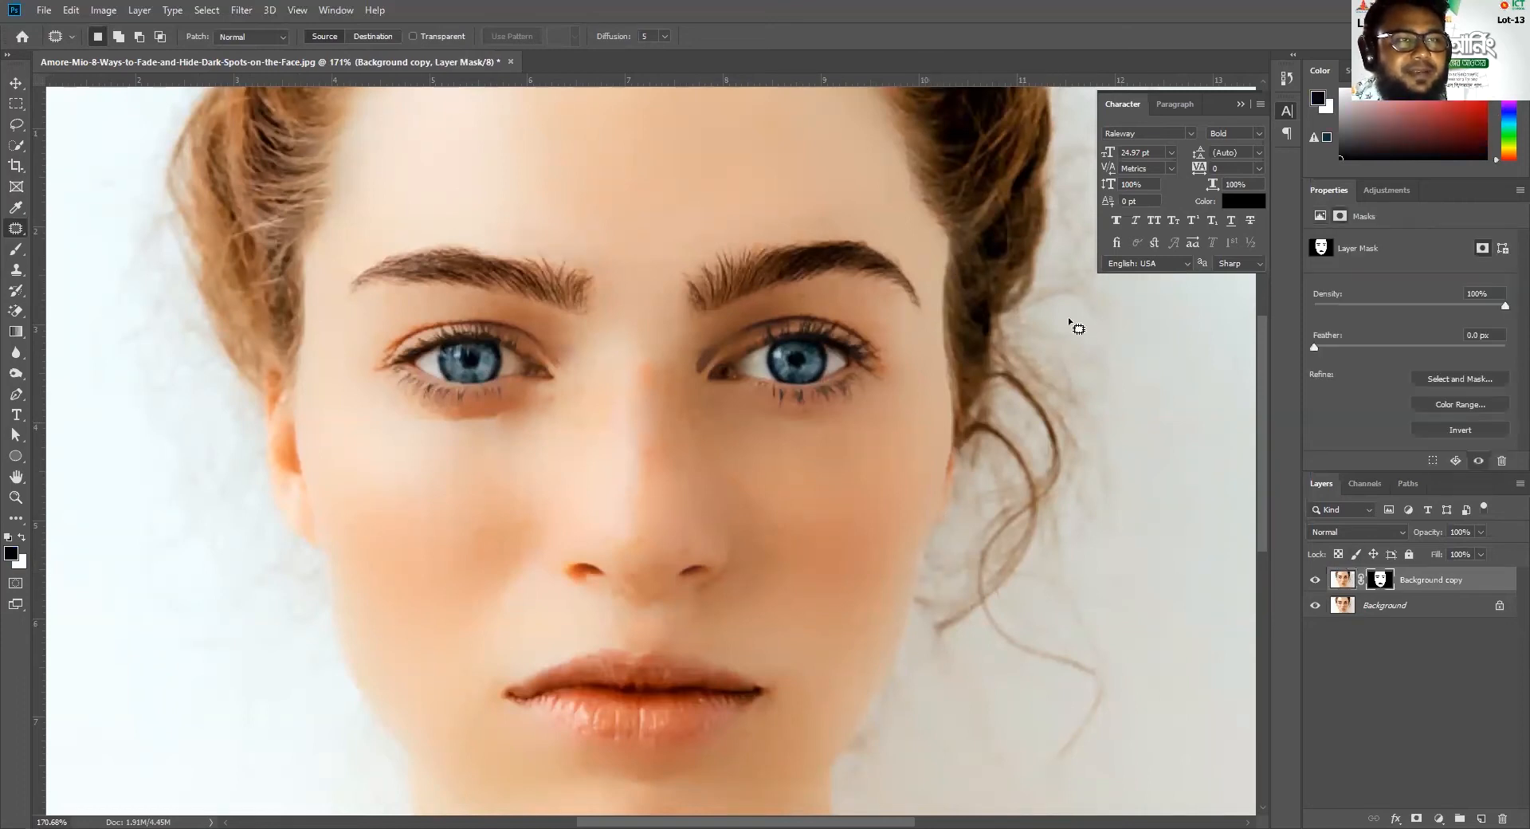
left_click(11, 252)
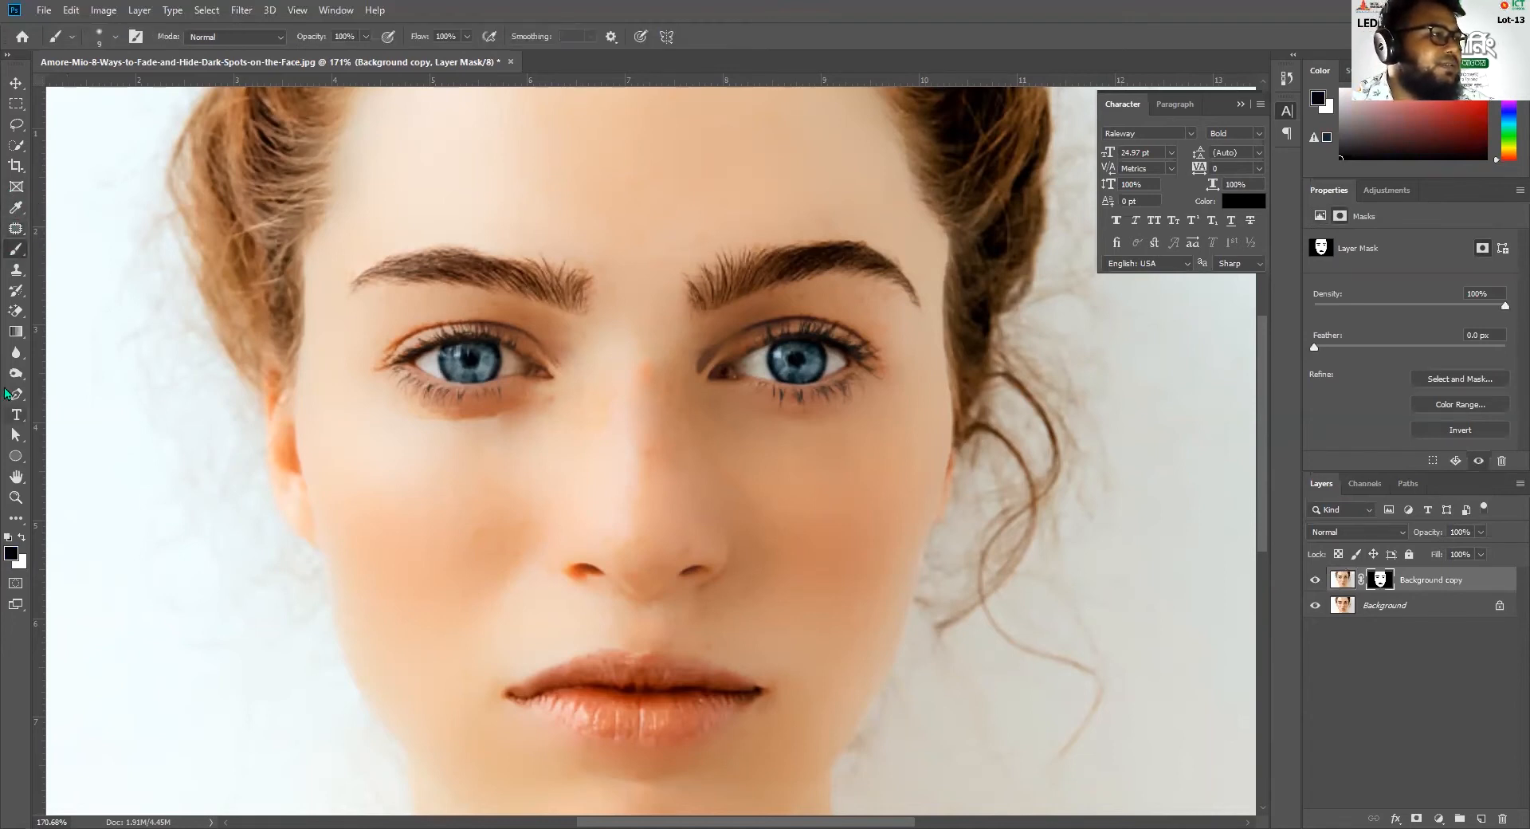
left_click(23, 538)
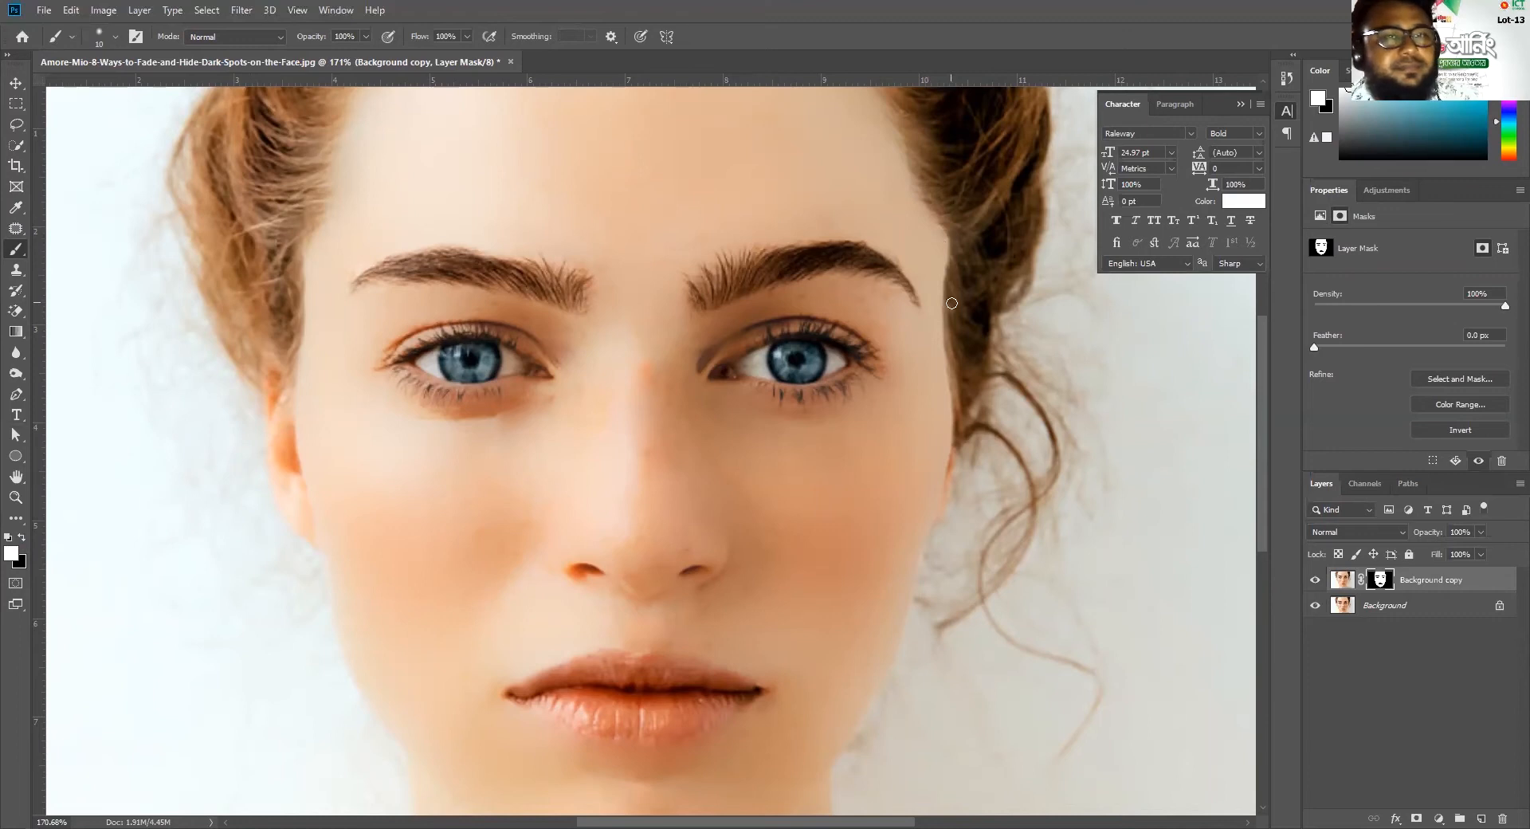
key("bracketright")
key("bracketright")
key("bracketright")
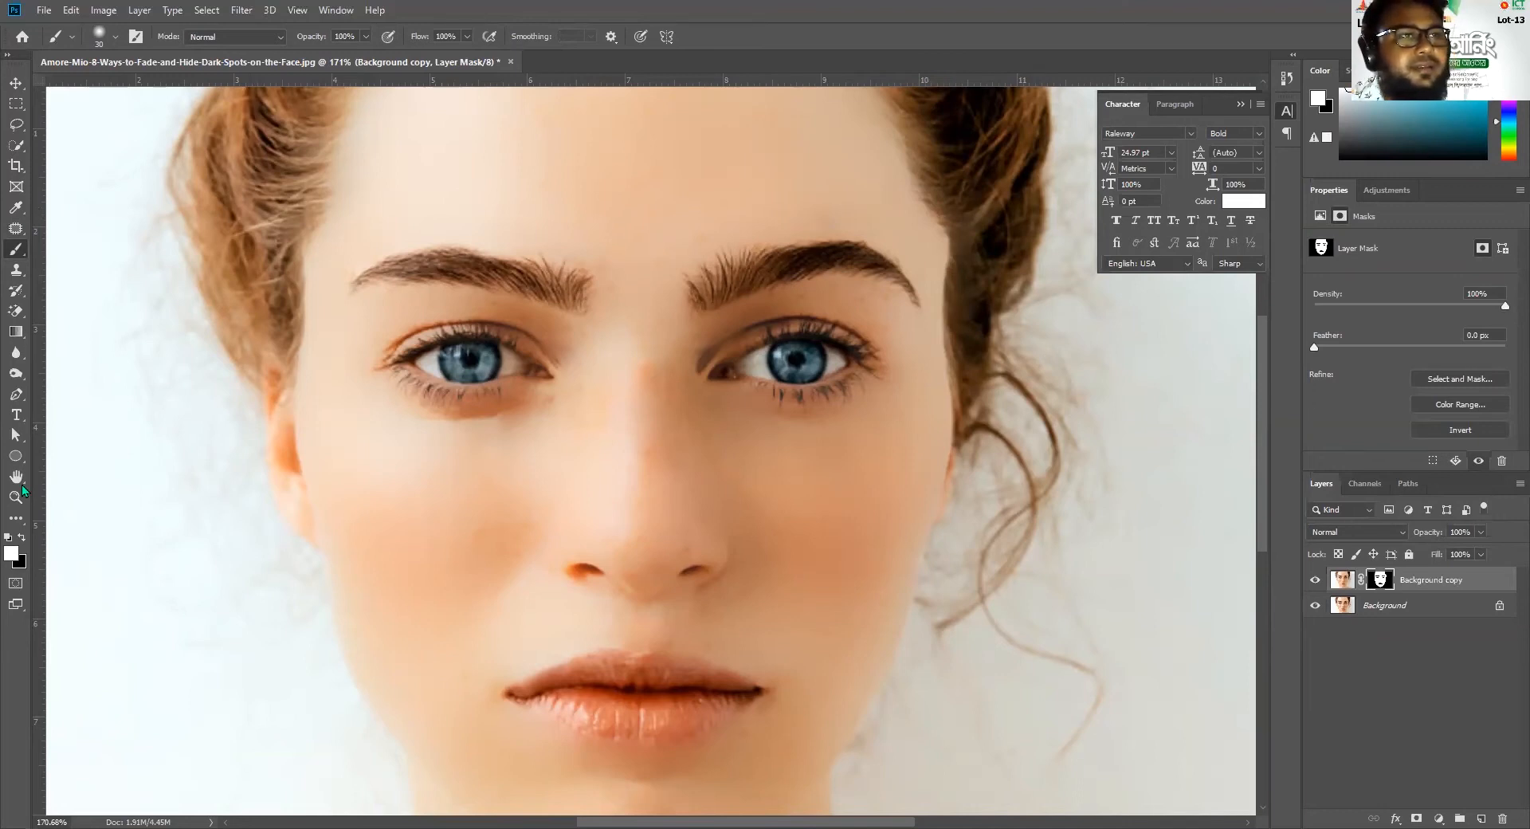
key("x")
left_click_drag(952, 255, 948, 505)
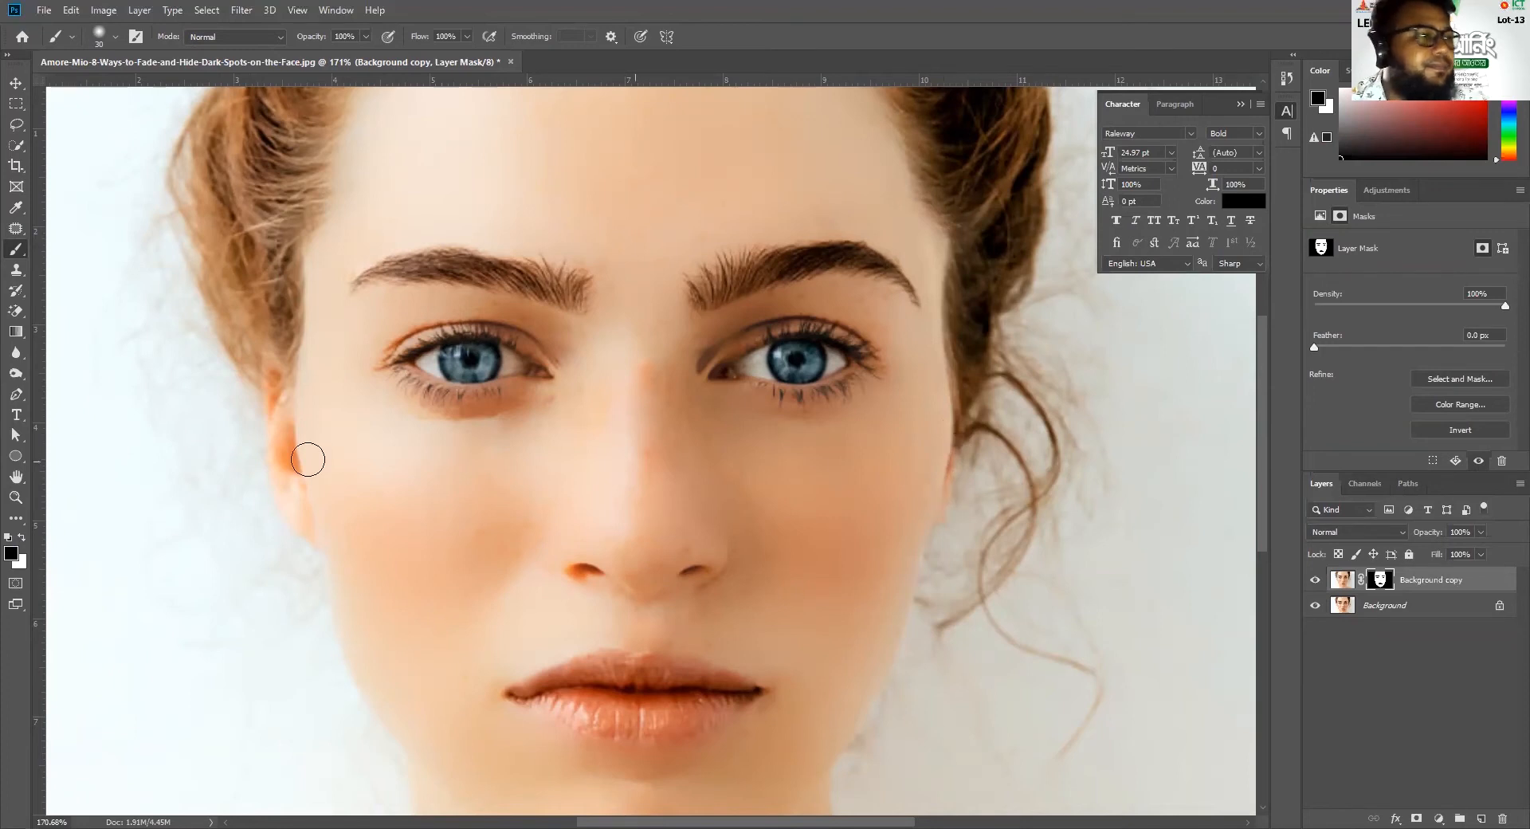
mouse_move(294, 359)
left_mouse_down()
mouse_move(297, 525)
mouse_move(290, 513)
left_mouse_up()
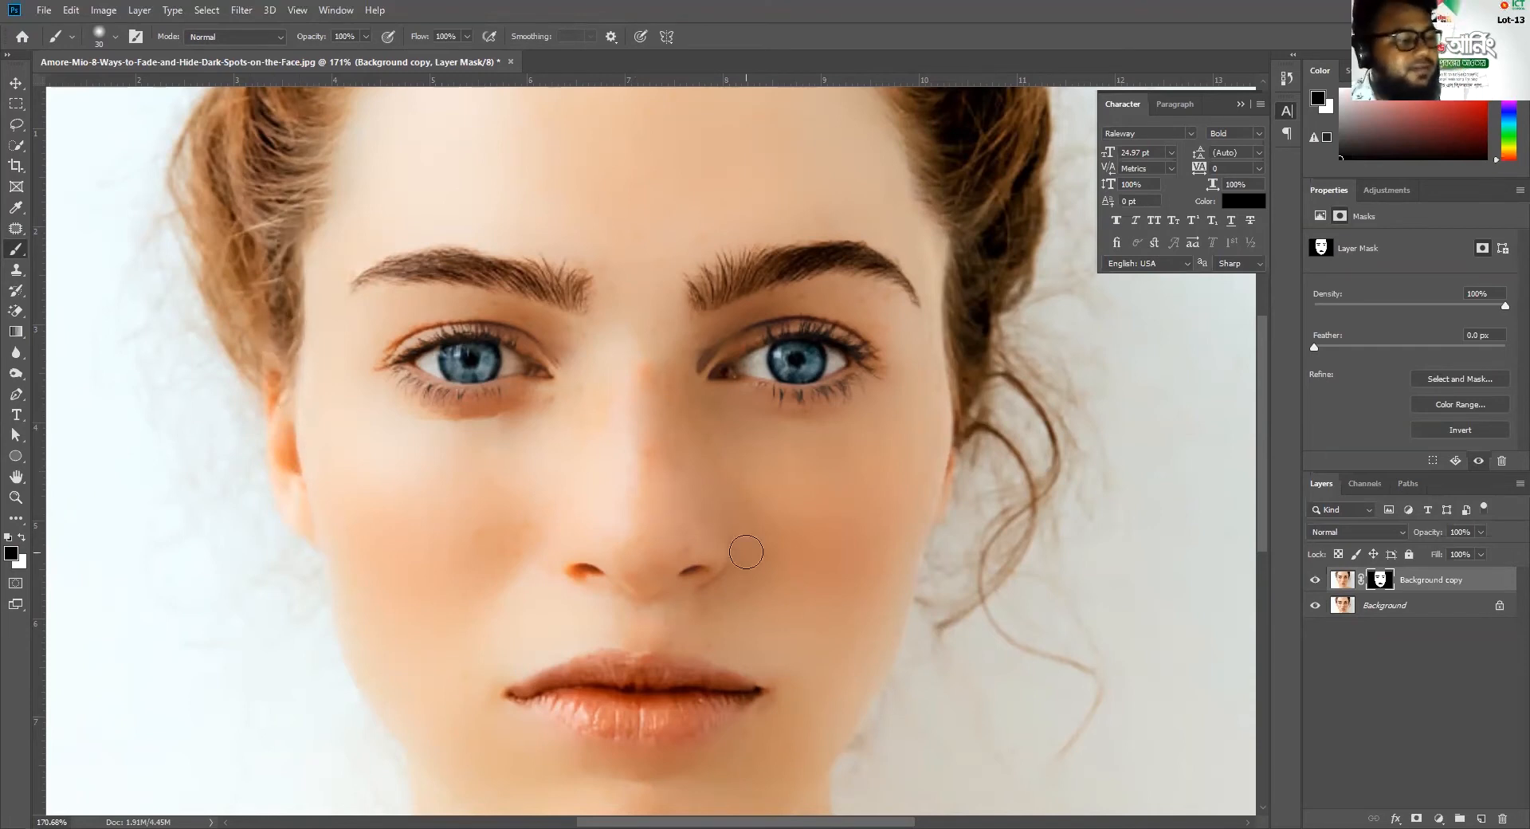
scroll(747, 558, "down", 5)
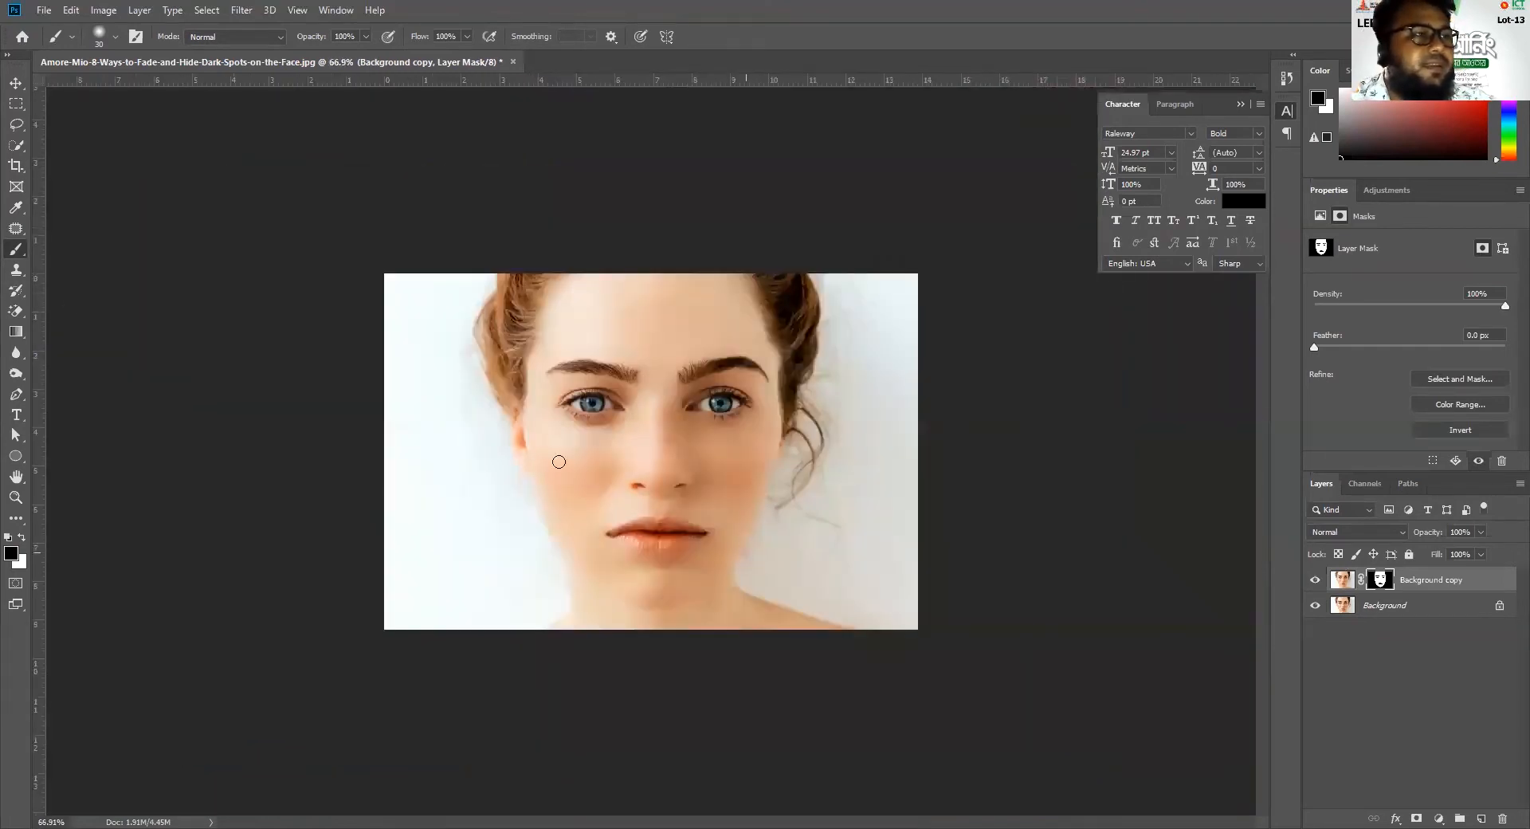
left_click(16, 84)
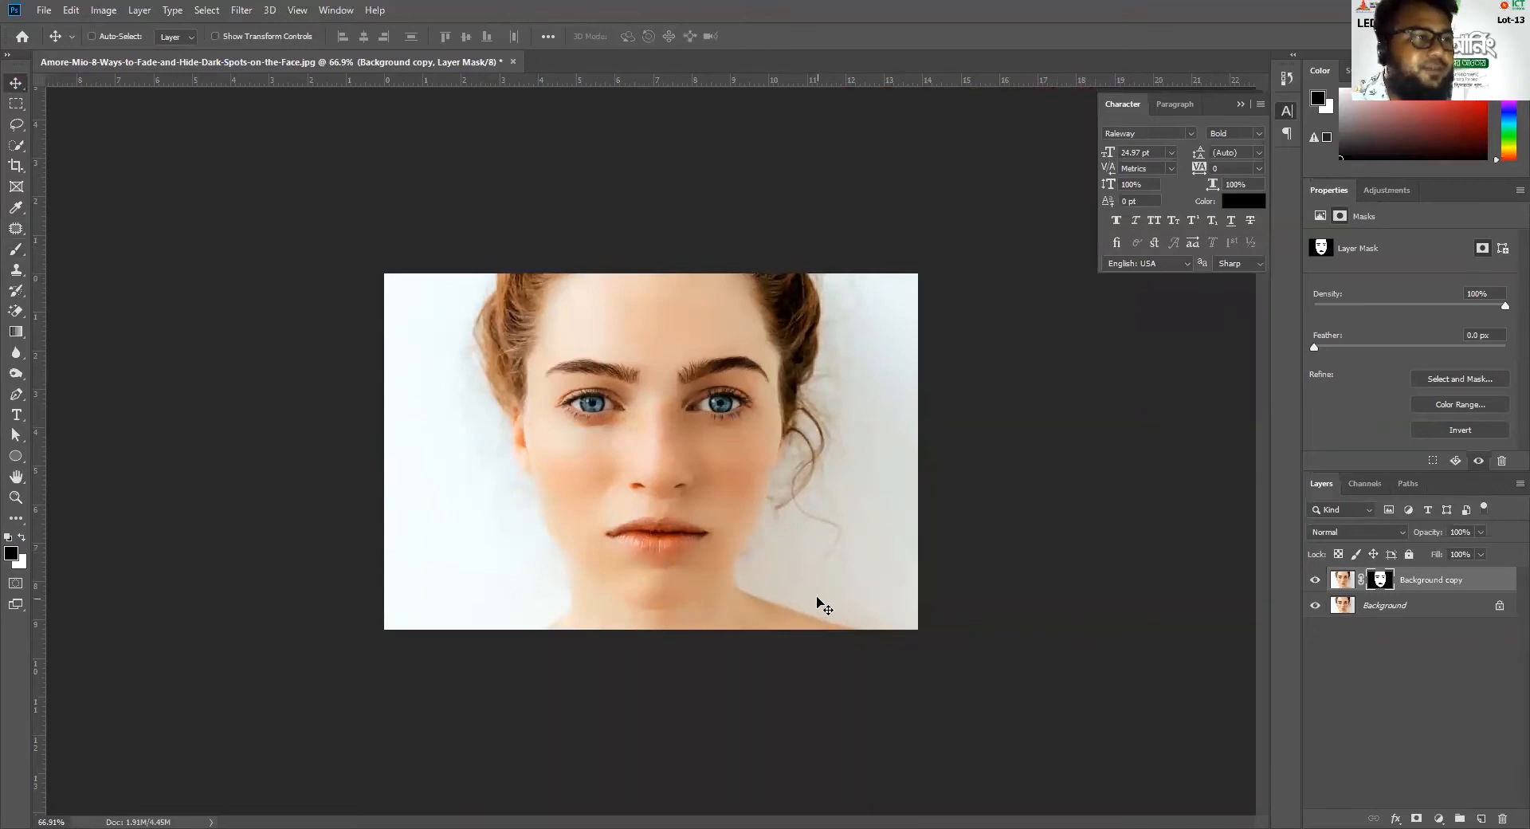
Select the iris of the eye opposite the loose curls on the Background layer with the Quick Selection Tool
scroll(700, 437, "up", 10)
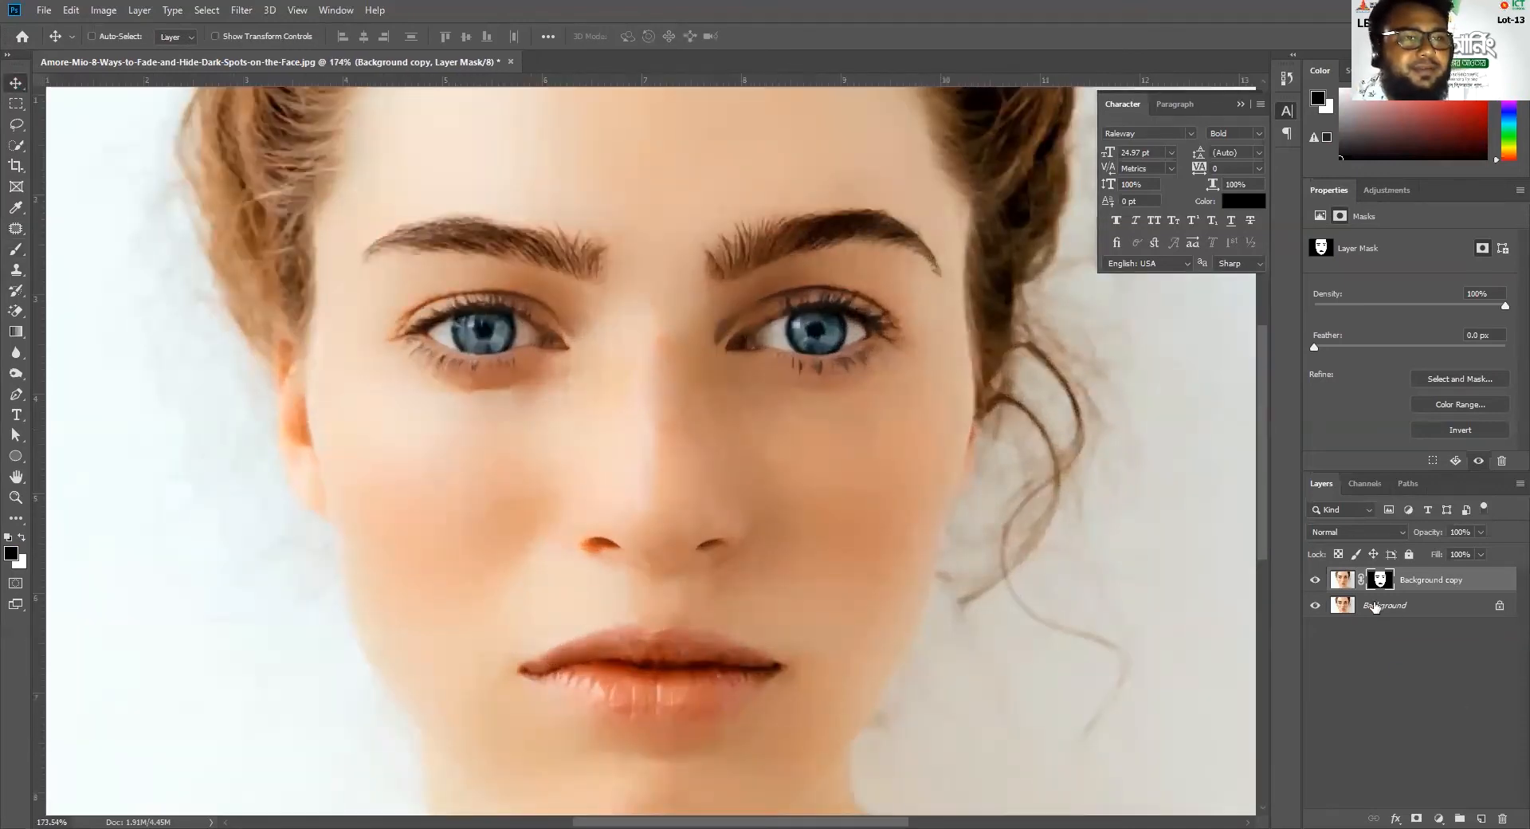
left_click(1372, 610)
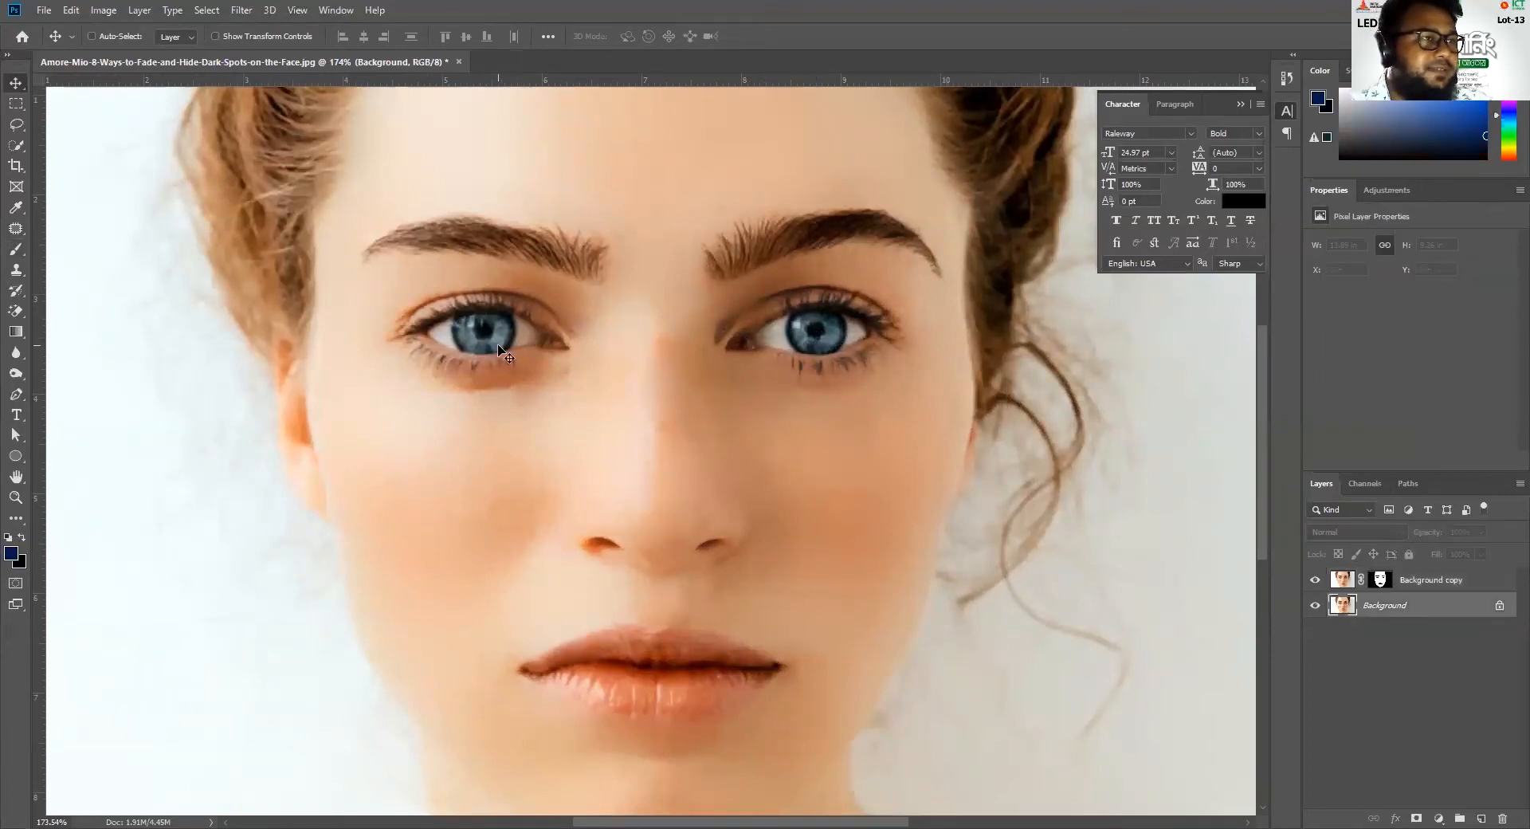
scroll(502, 351, "up", 4)
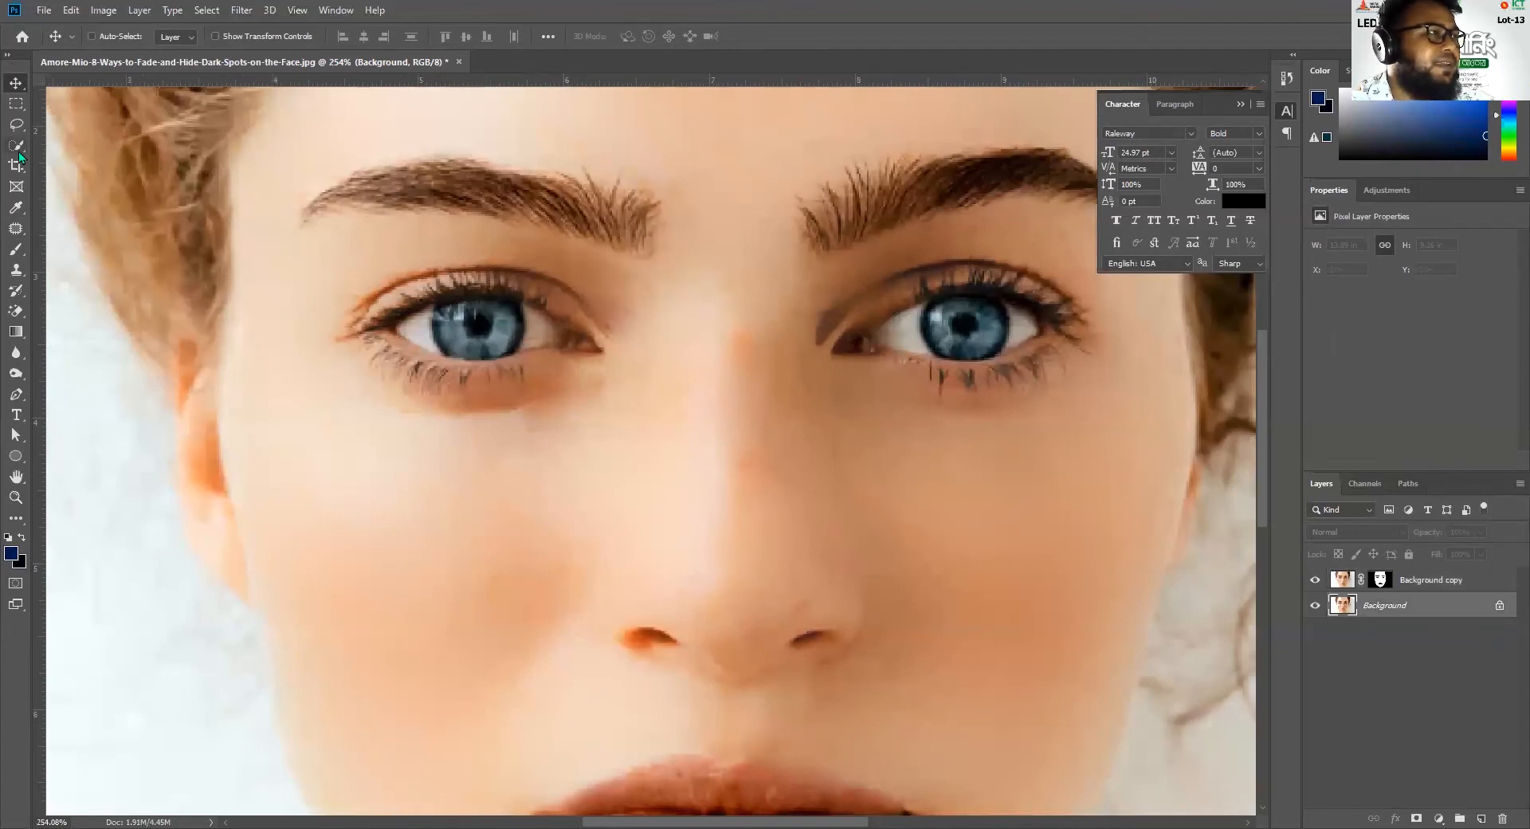
left_click(18, 148)
left_click(470, 323)
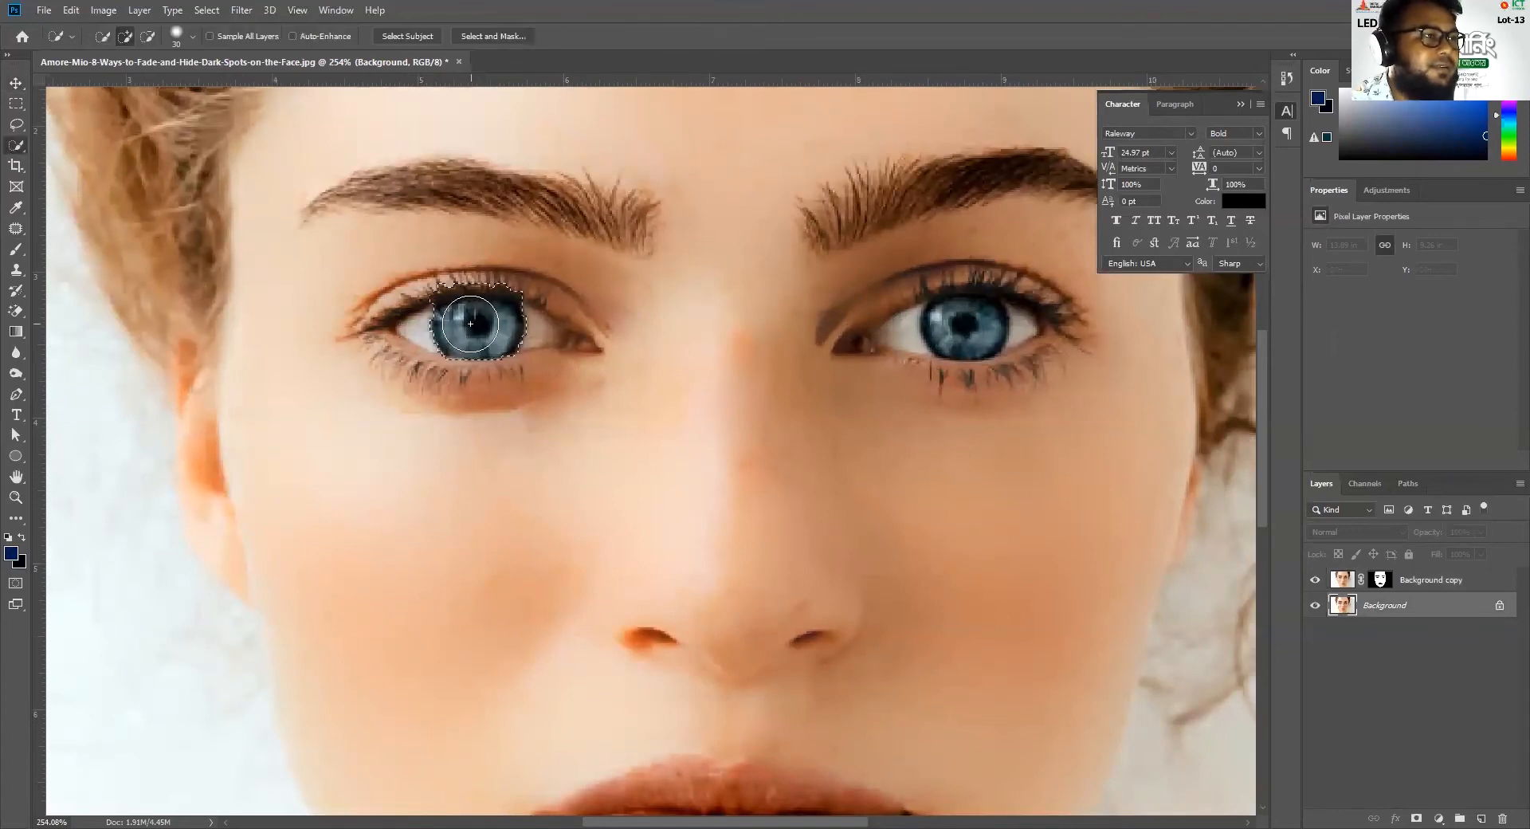
Refine the iris selection with a smaller brush, subtracting the upper eyelid and lash area so it follows the iris edge
scroll(479, 325, "up", 4)
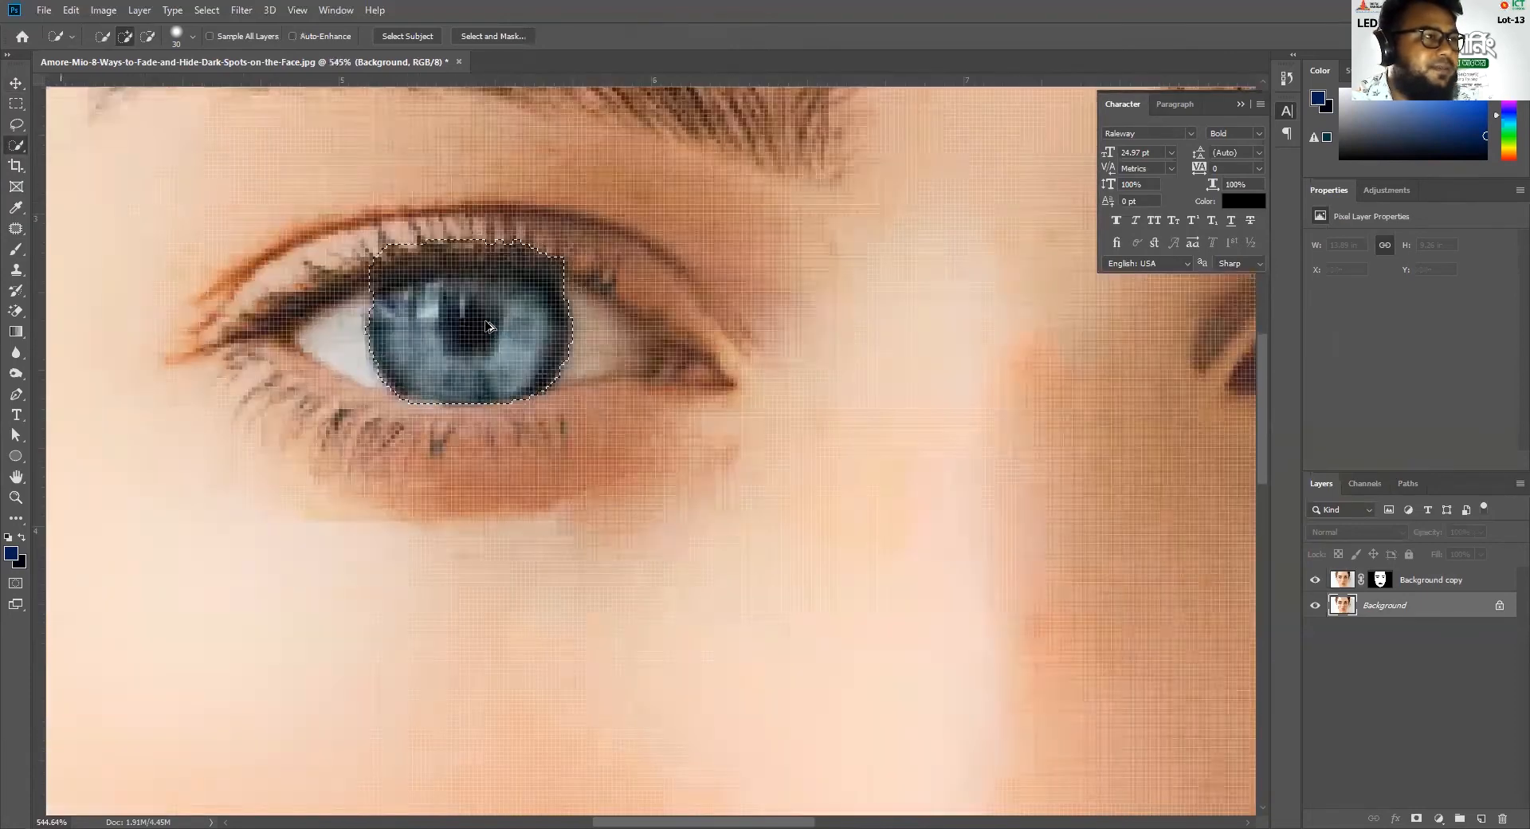
scroll(489, 325, "up", 1)
key("alt")
left_click(482, 183, "alt")
key("bracketleft")
key("bracketleft")
key("bracketleft")
key("bracketleft")
key("bracketleft")
key("bracketleft")
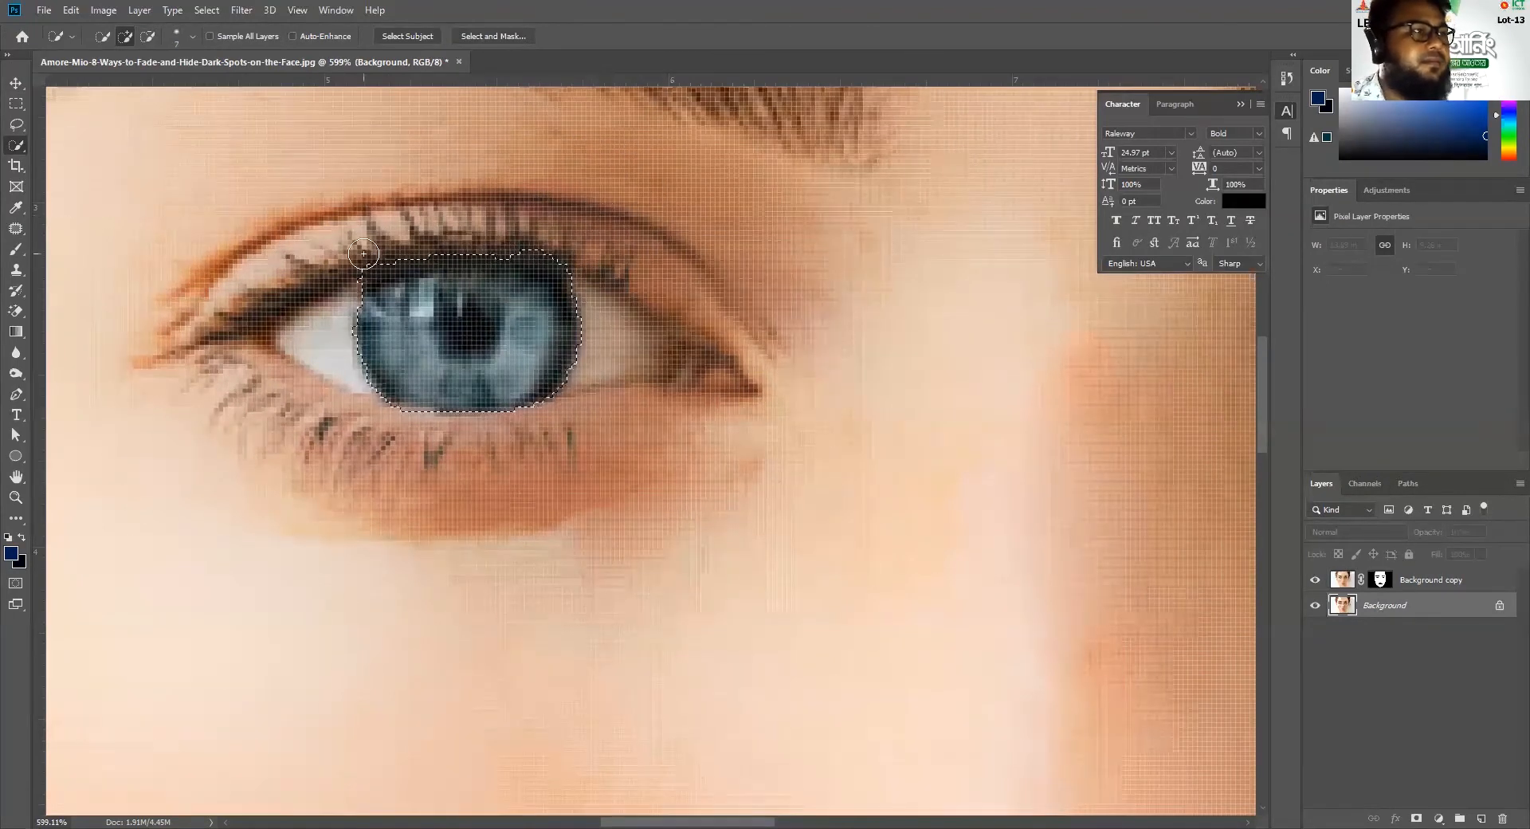
key("alt")
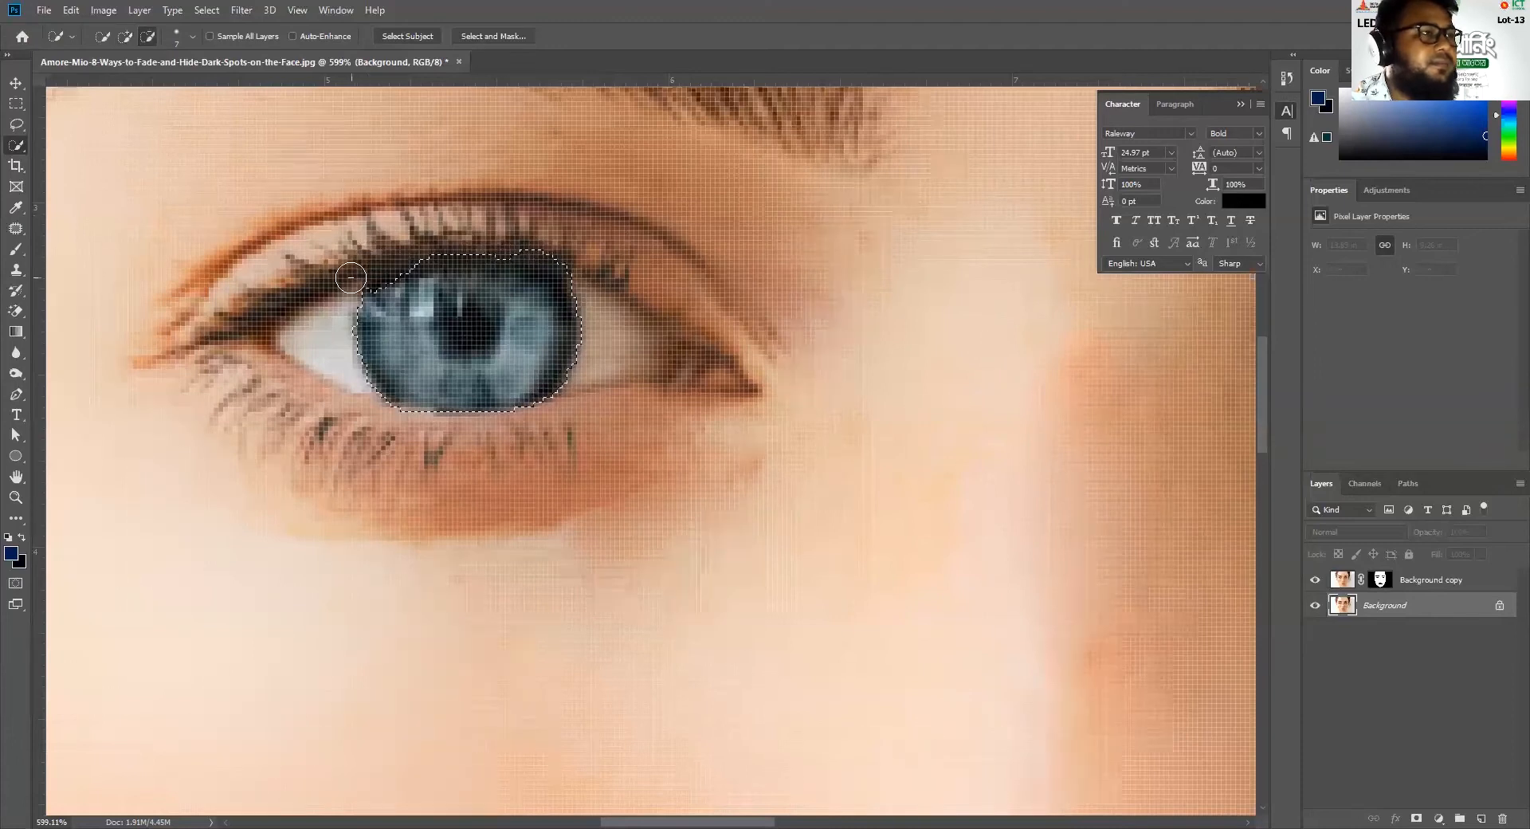
mouse_move(388, 287)
left_mouse_down()
mouse_move(566, 266)
mouse_move(547, 244)
mouse_move(590, 260)
mouse_move(573, 321)
mouse_move(509, 282)
left_mouse_up()
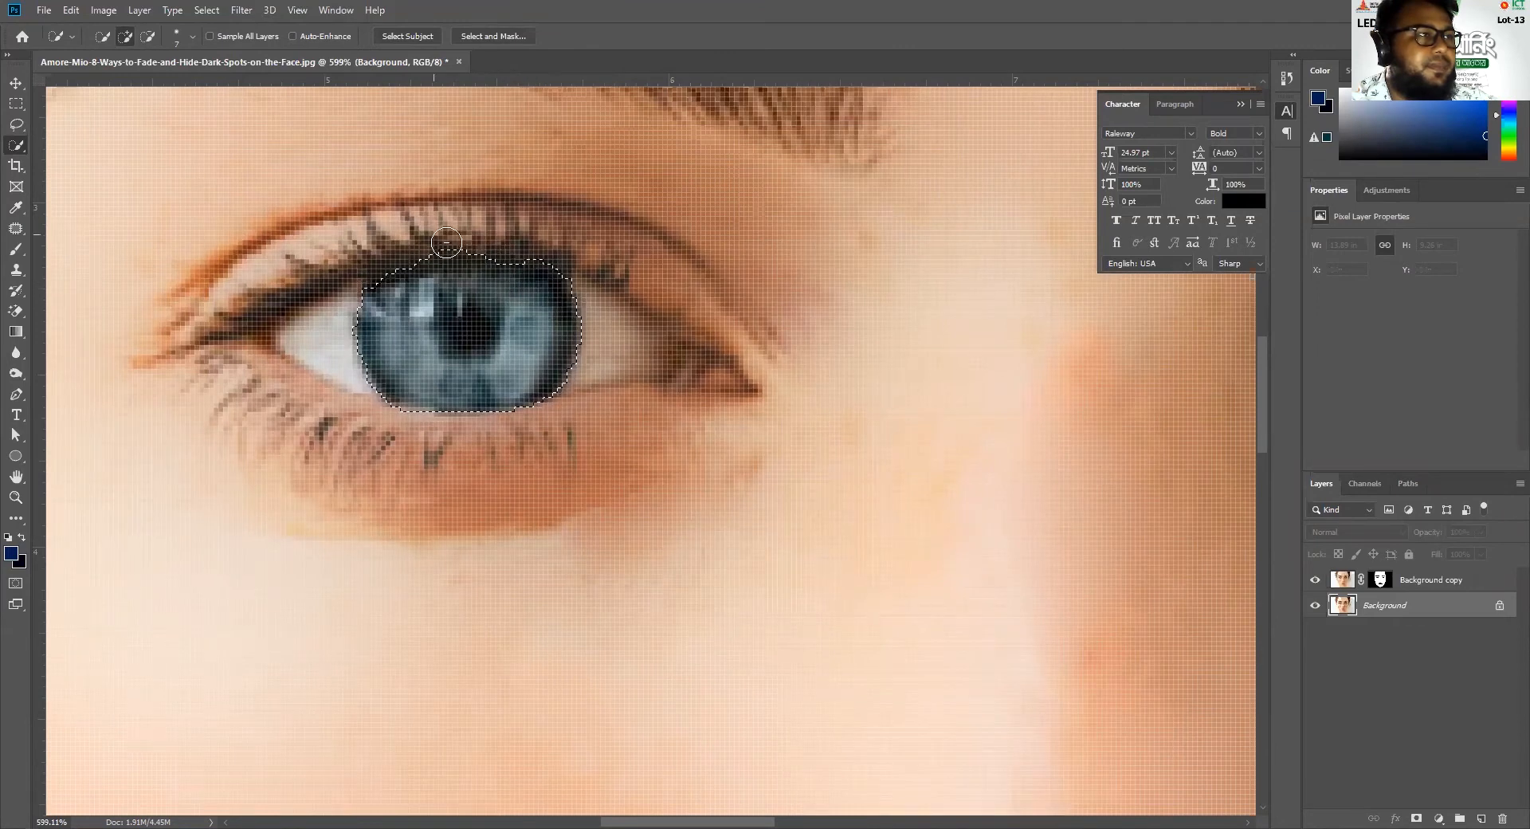
left_click_drag(449, 233, 548, 250, "alt")
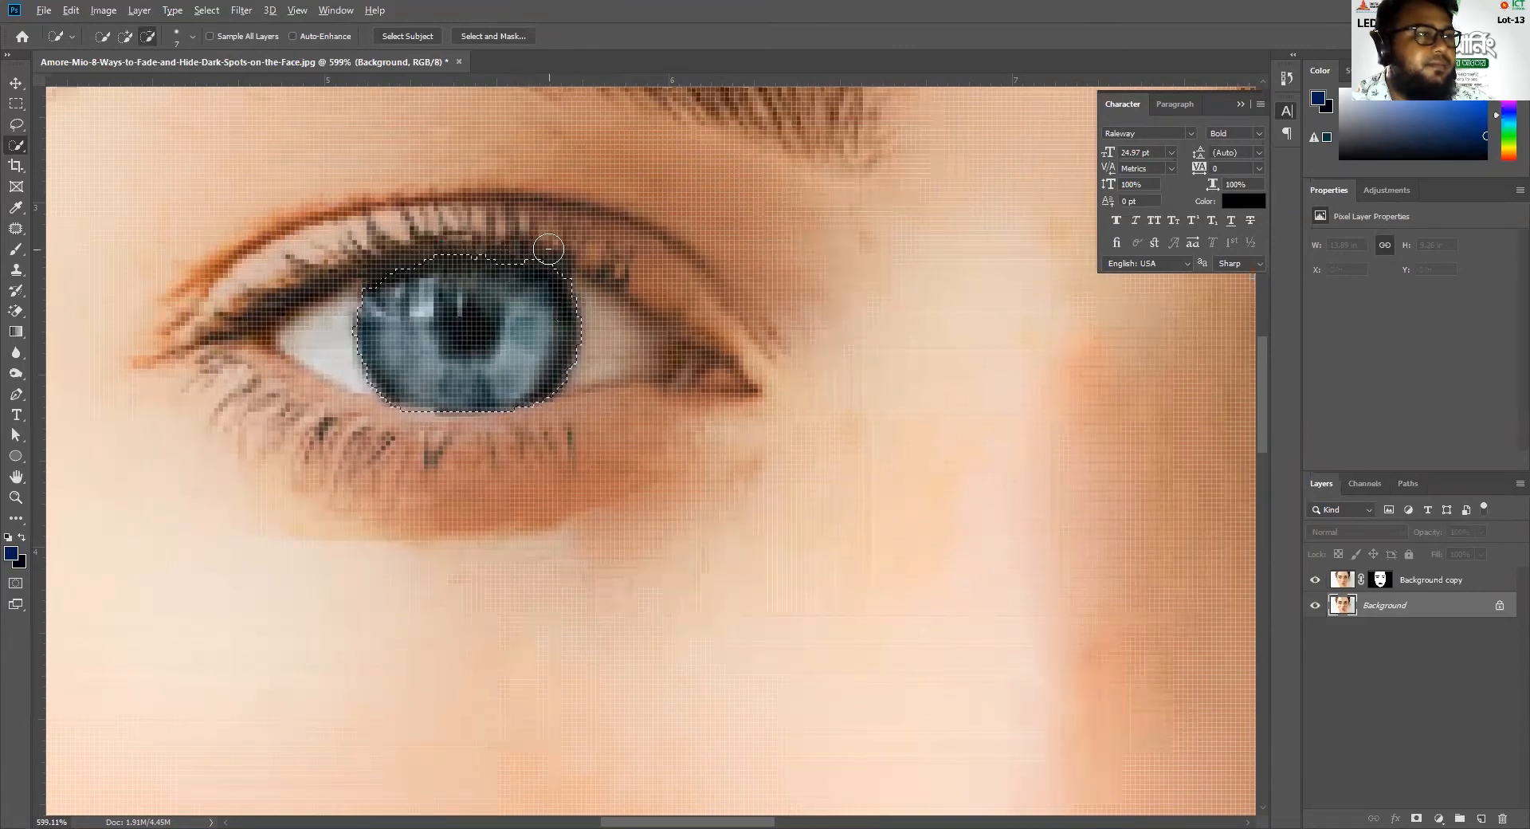
left_click_drag(567, 306, 502, 280)
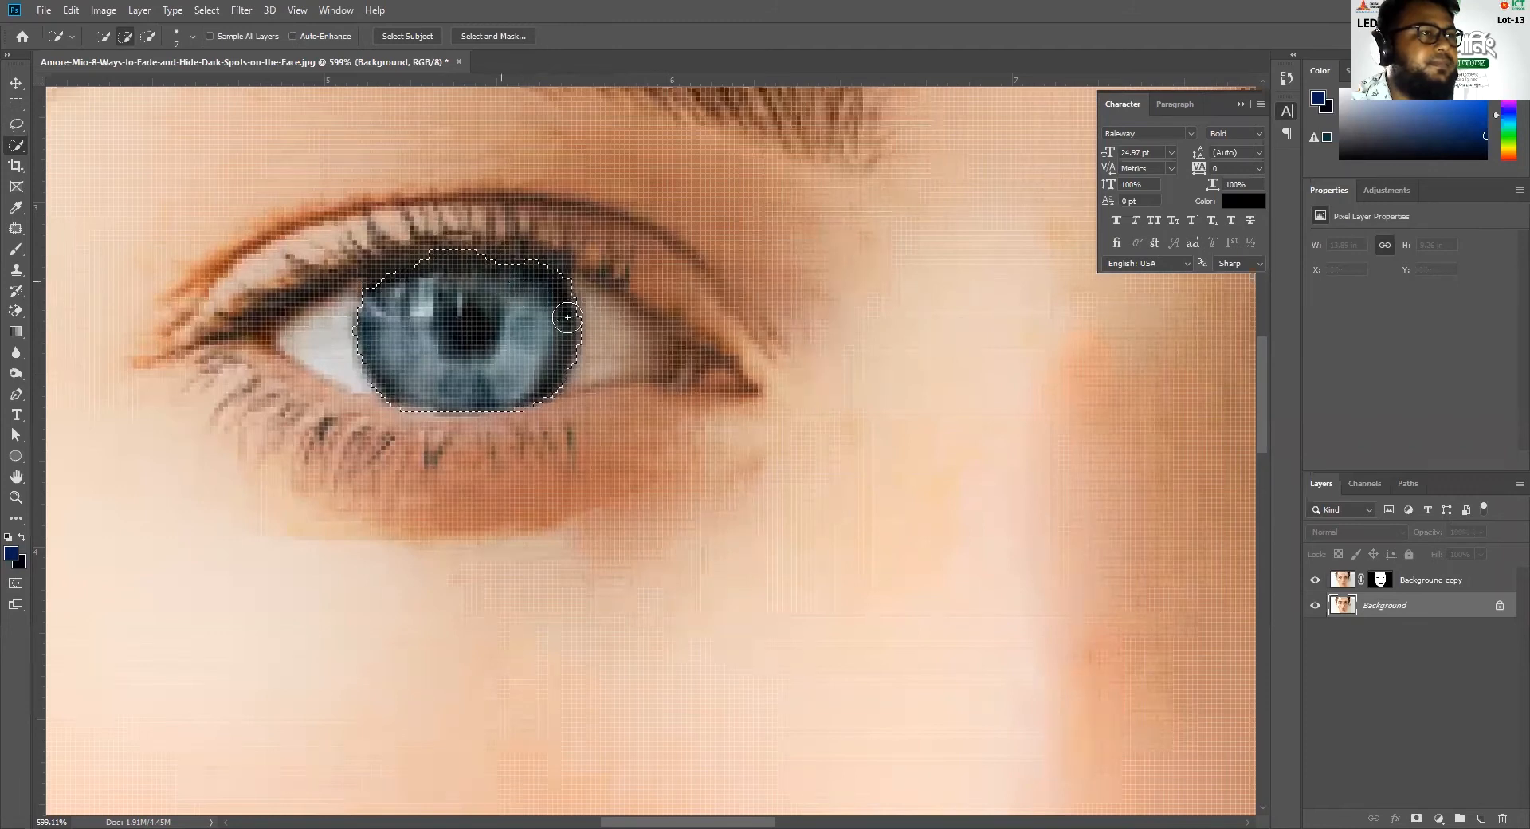
Add the iris of the eye on the loose-curl side to the selection and trim its upper edge
left_click_drag(994, 454, 753, 454)
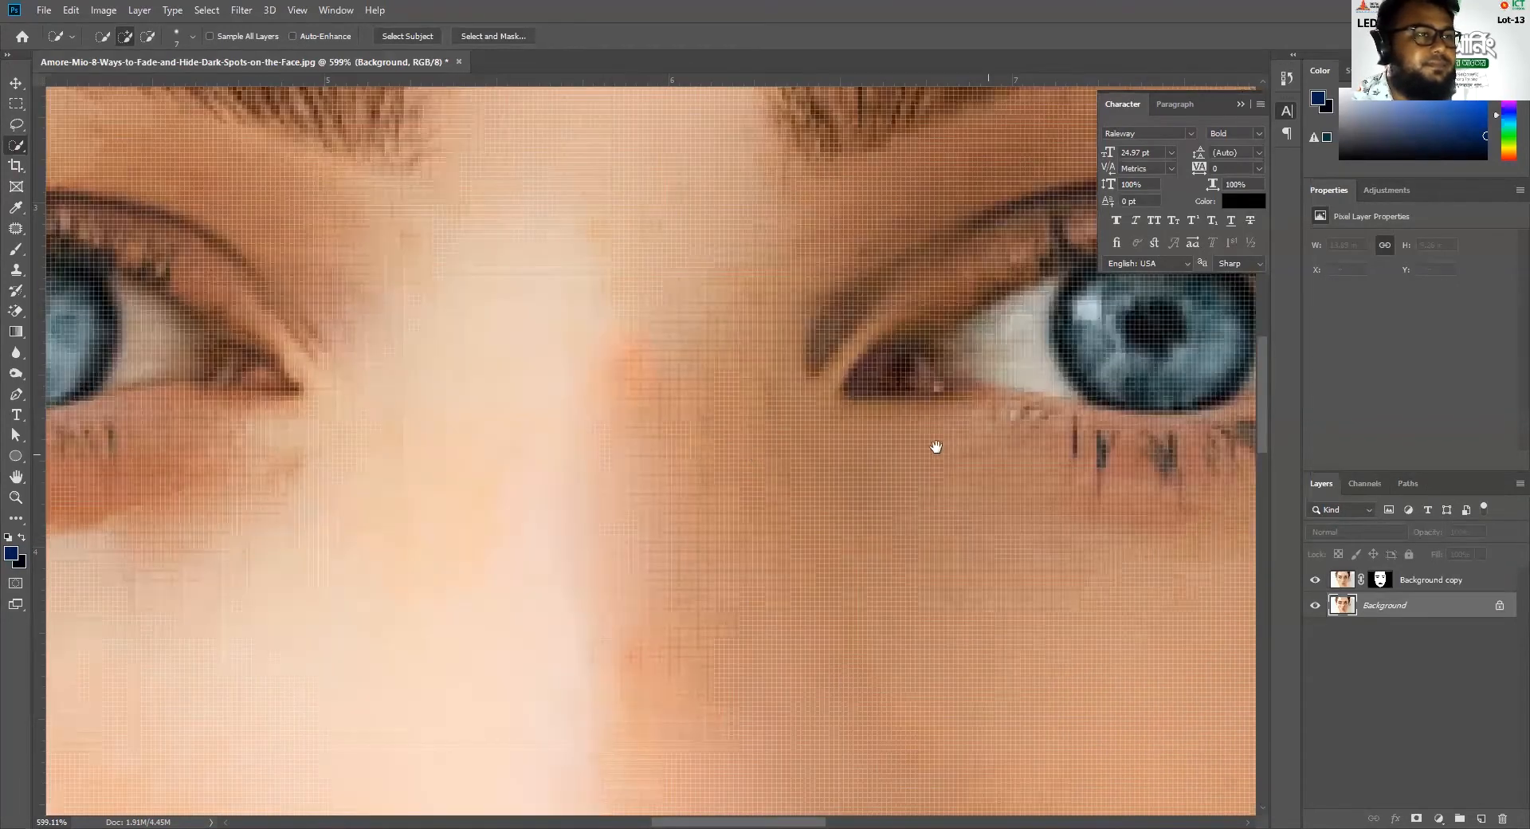
left_click_drag(936, 447, 378, 434)
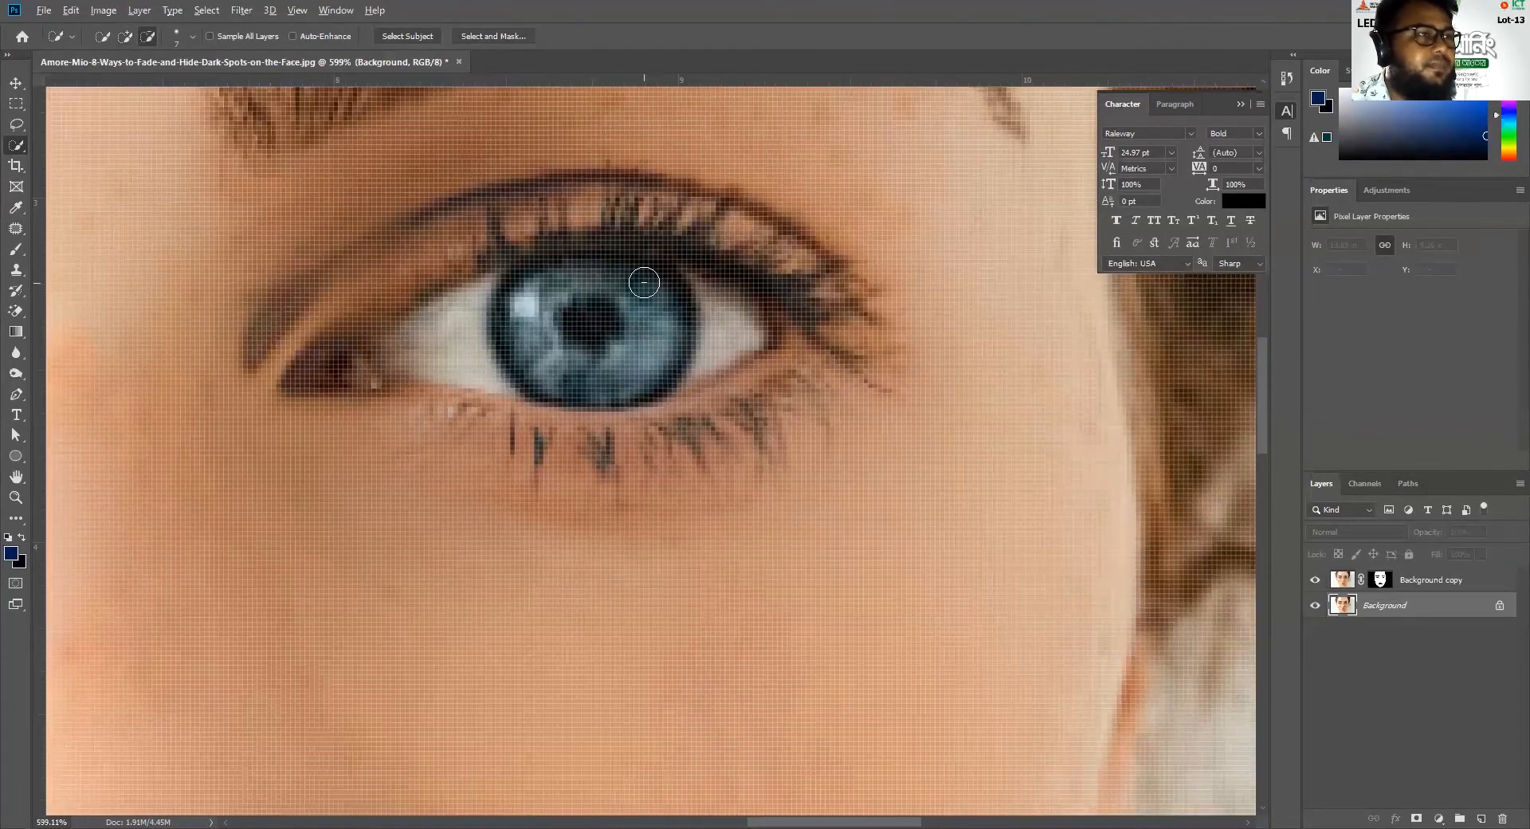
mouse_move(596, 282)
left_mouse_down()
mouse_move(593, 346)
mouse_move(614, 287)
mouse_move(503, 307)
mouse_move(550, 371)
mouse_move(669, 387)
mouse_move(668, 322)
left_mouse_up()
mouse_move(647, 285)
left_mouse_down()
mouse_move(715, 259)
mouse_move(691, 251)
mouse_move(714, 279)
left_mouse_up()
mouse_move(477, 279)
left_mouse_down()
mouse_move(495, 243)
mouse_move(517, 248)
mouse_move(527, 278)
left_mouse_up()
left_click(527, 281)
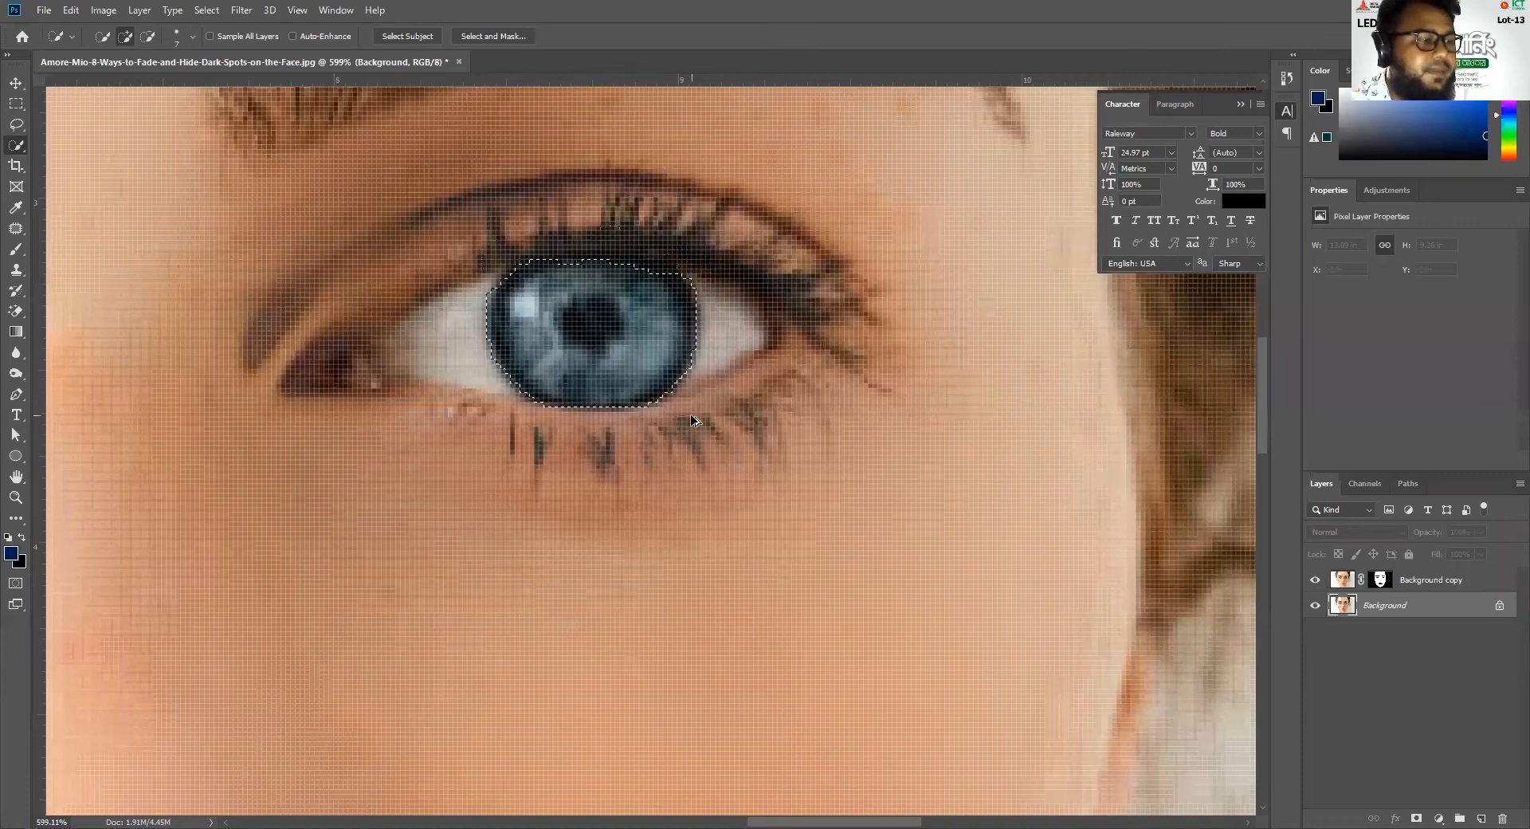
Copy the selected irises to a new layer and hide the Background and Background copy layers
scroll(690, 414, "down", 6)
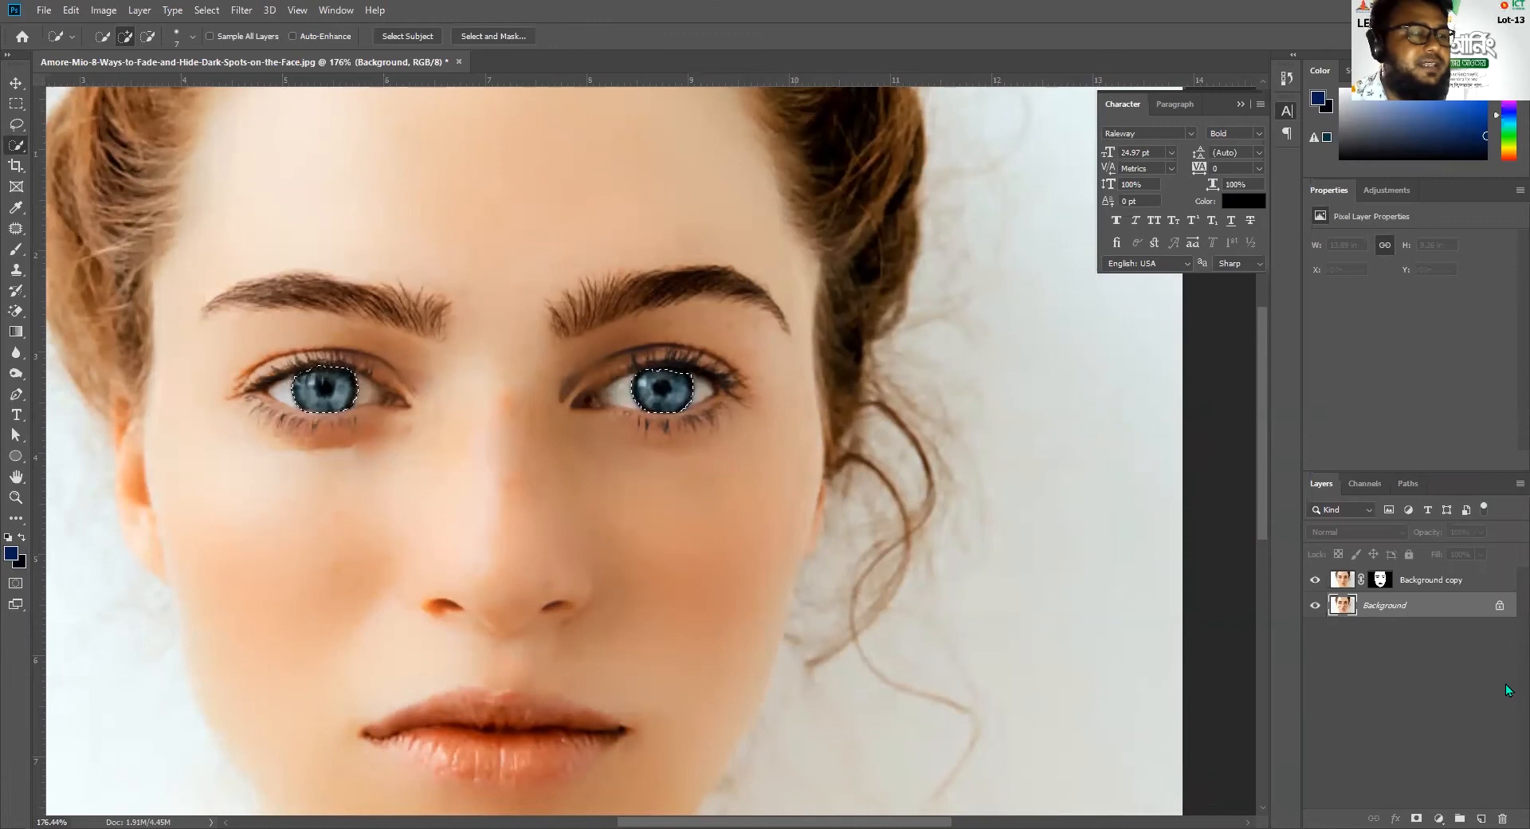
key("ctrl+j")
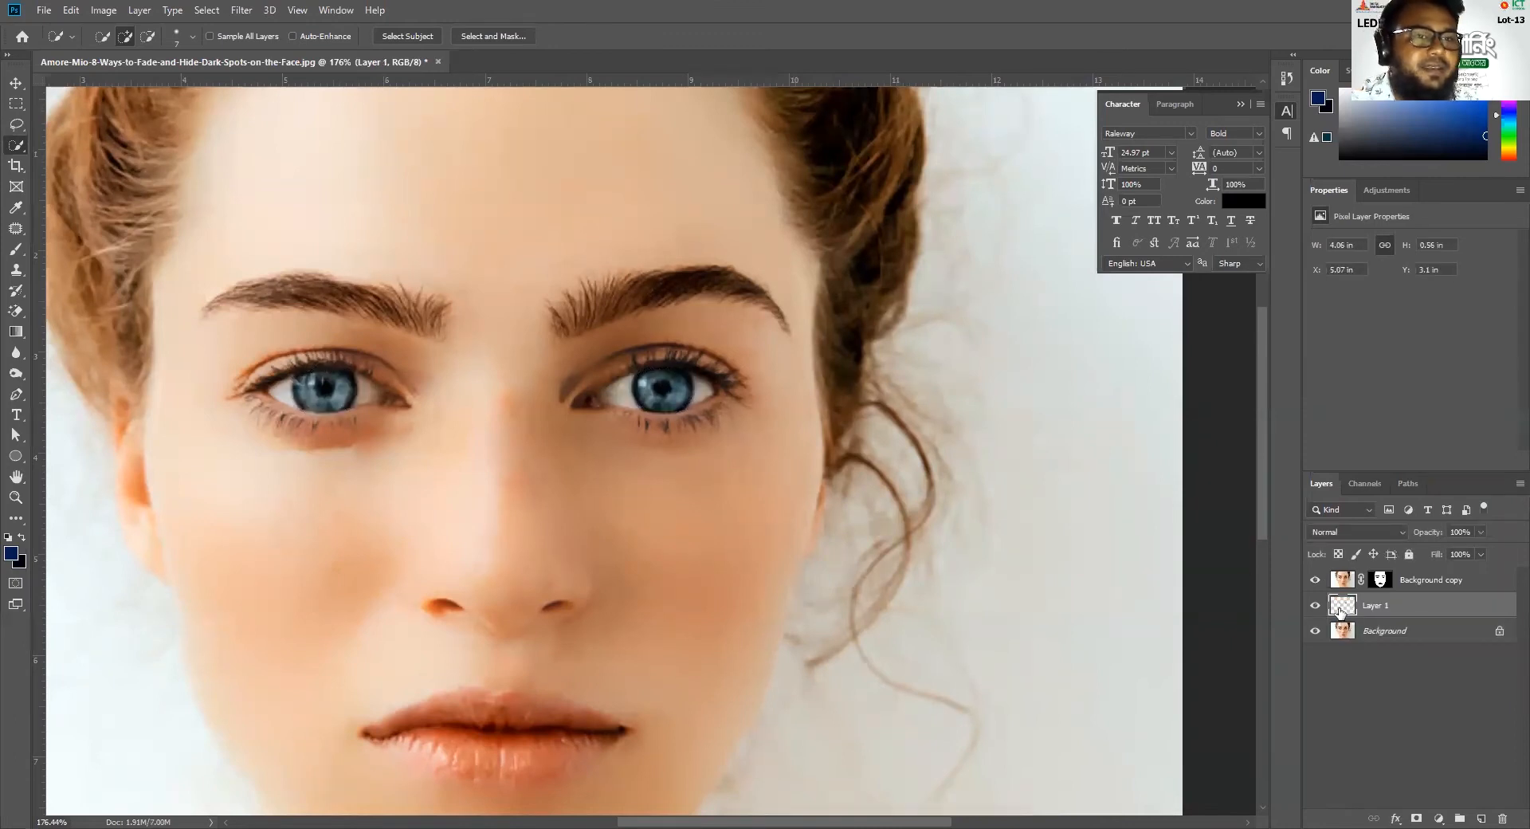
left_click(1315, 631)
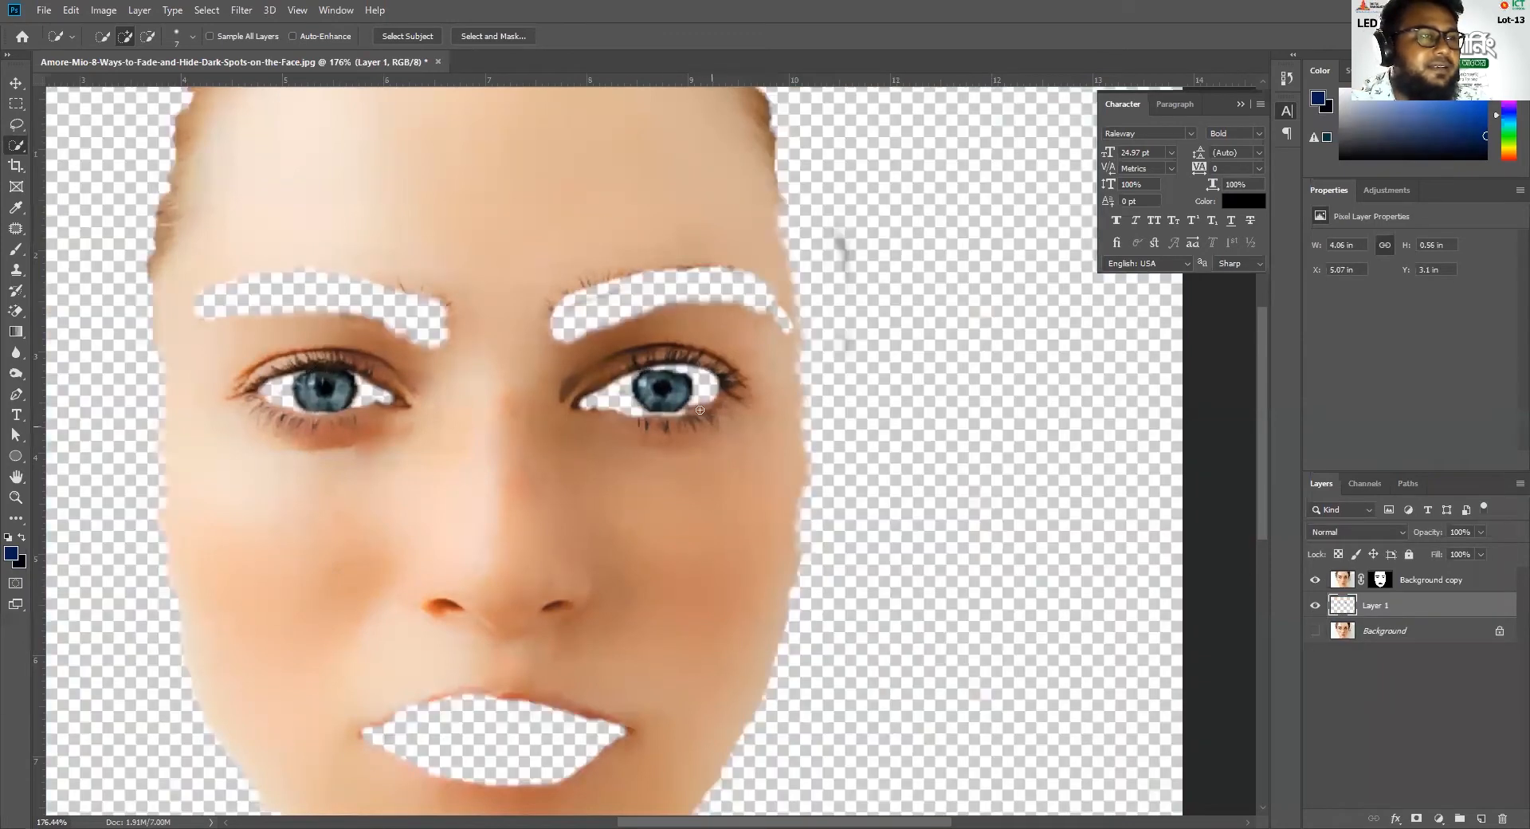
left_click(1314, 580)
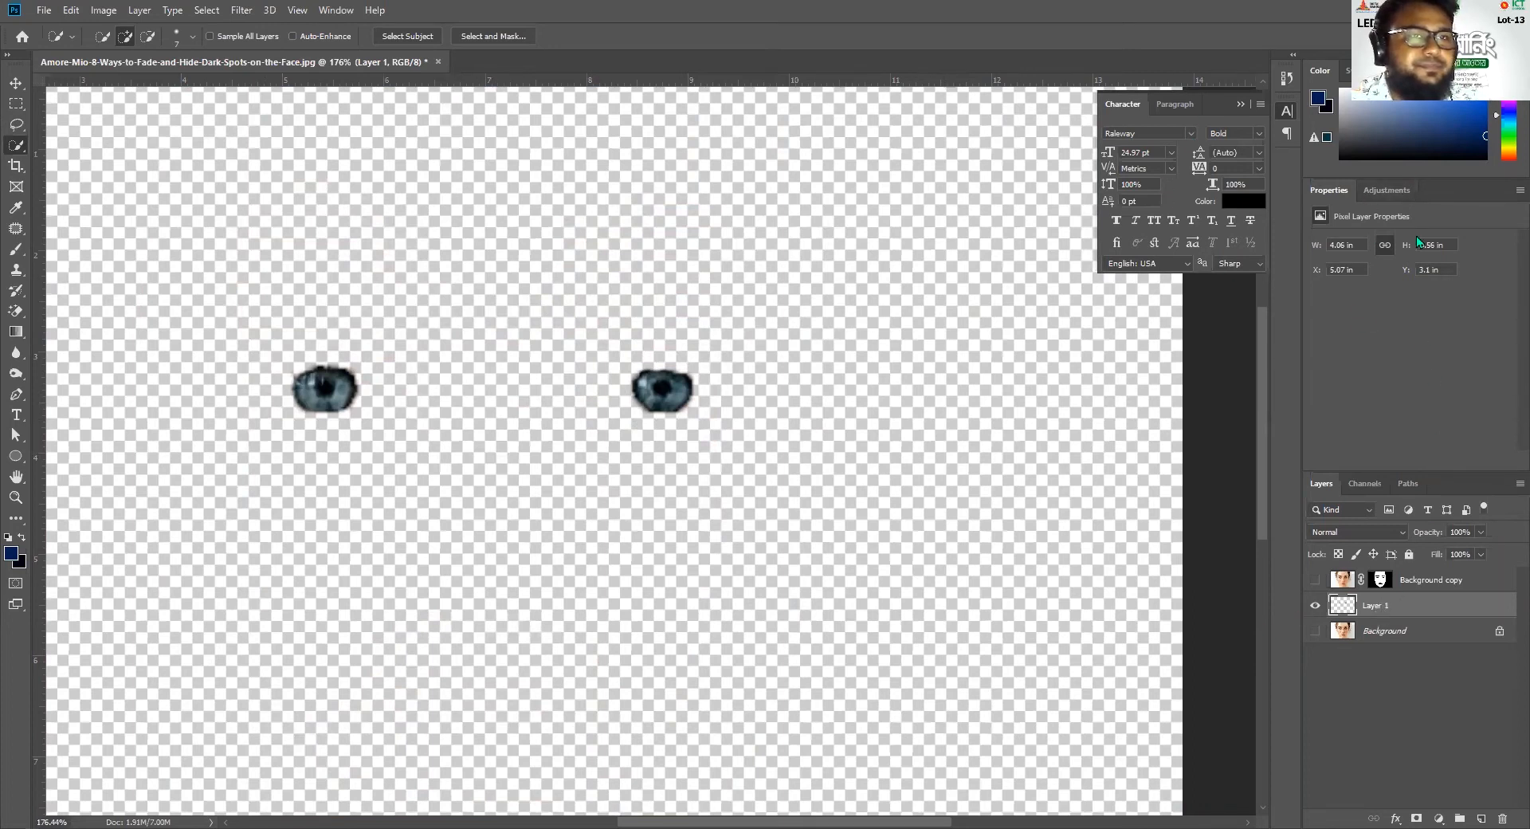
Add a Hue/Saturation adjustment layer above the iris layer with Hue +33, Saturation +76 and Lightness +42
left_click(1386, 189)
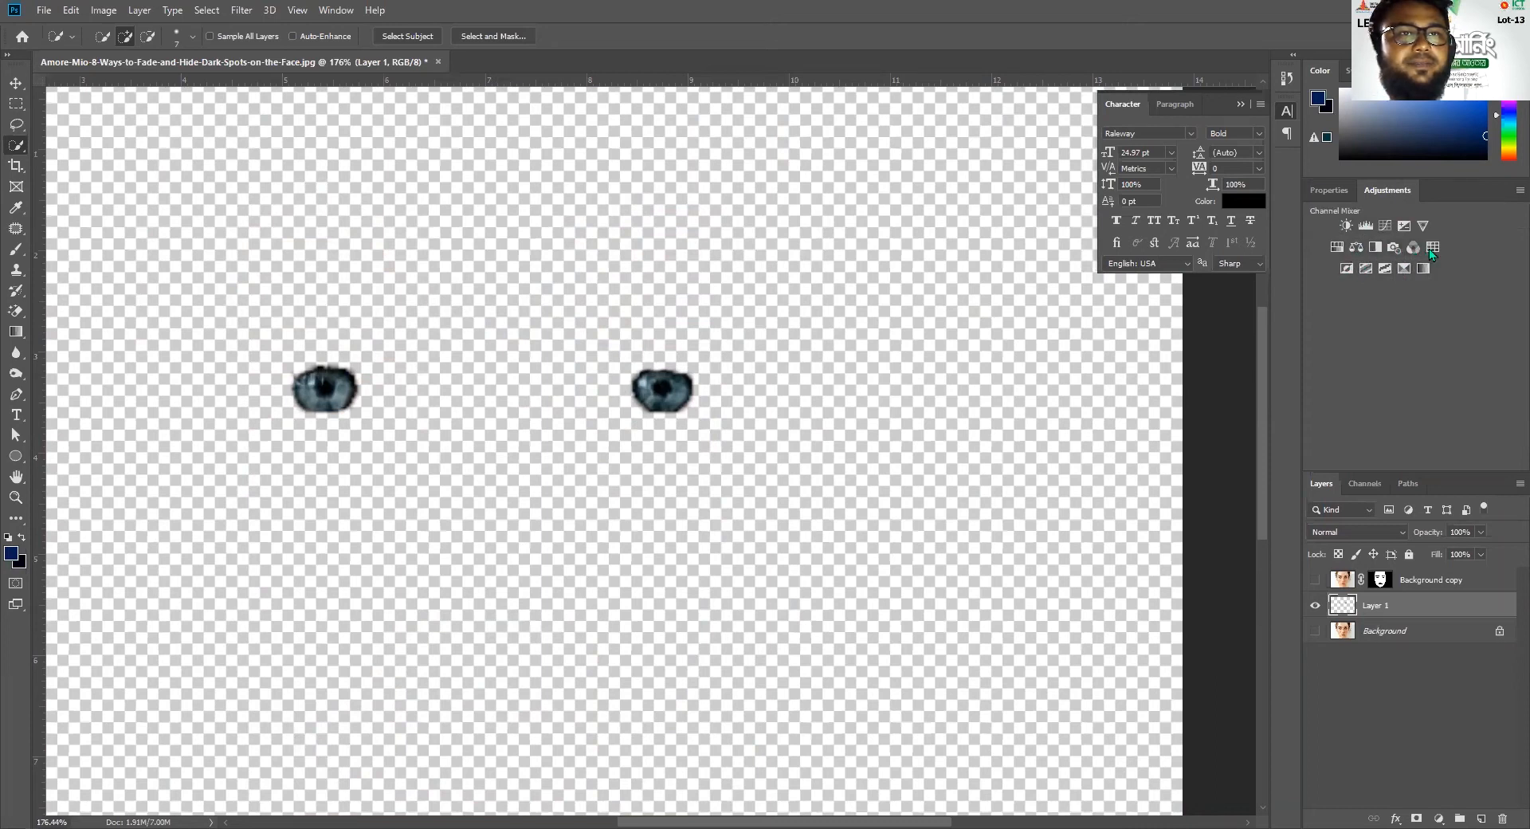
left_click(1337, 247)
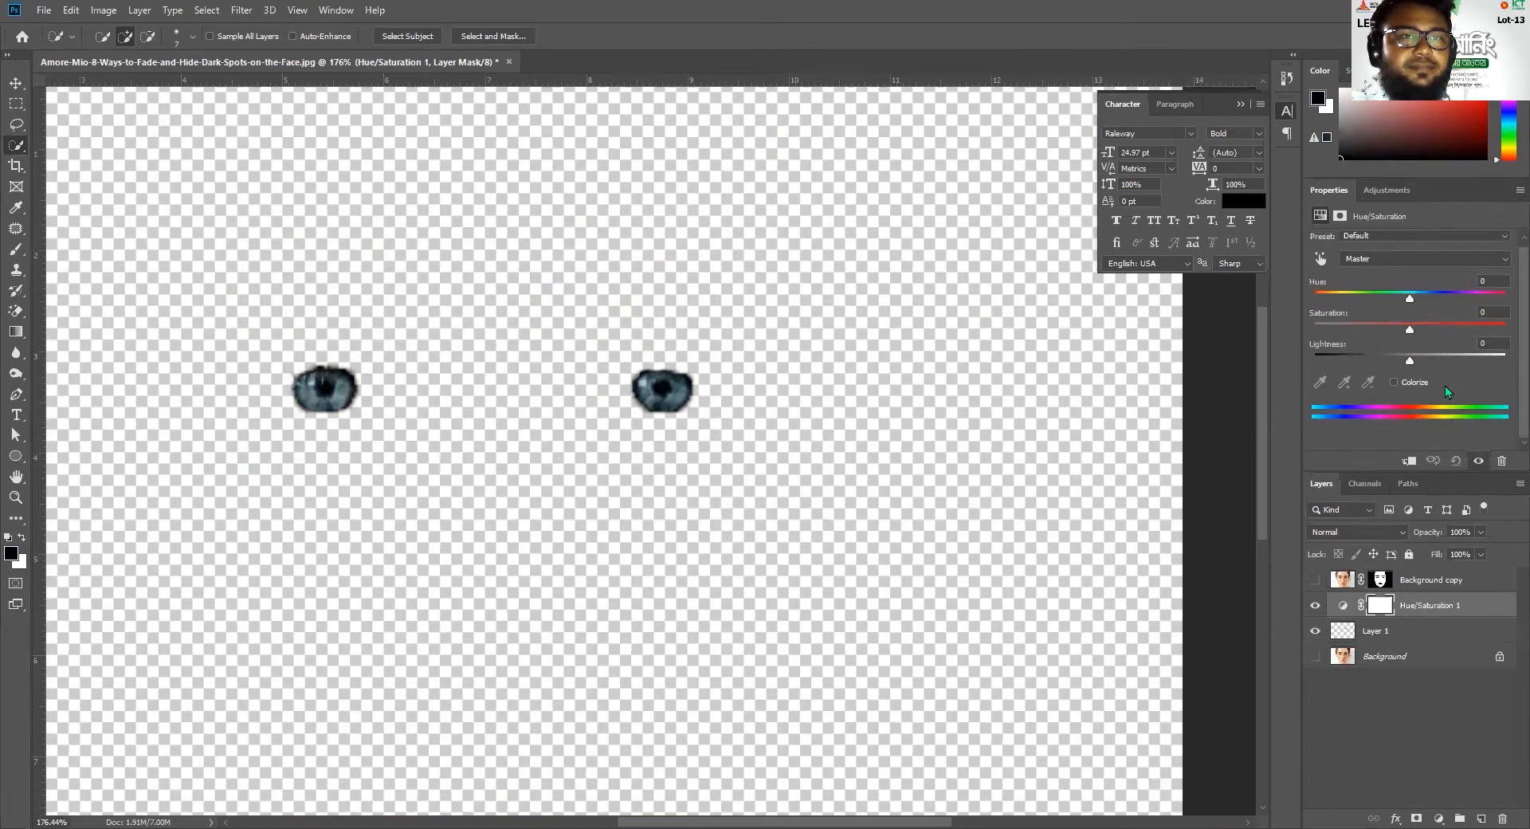
left_click_drag(1409, 303, 1440, 304)
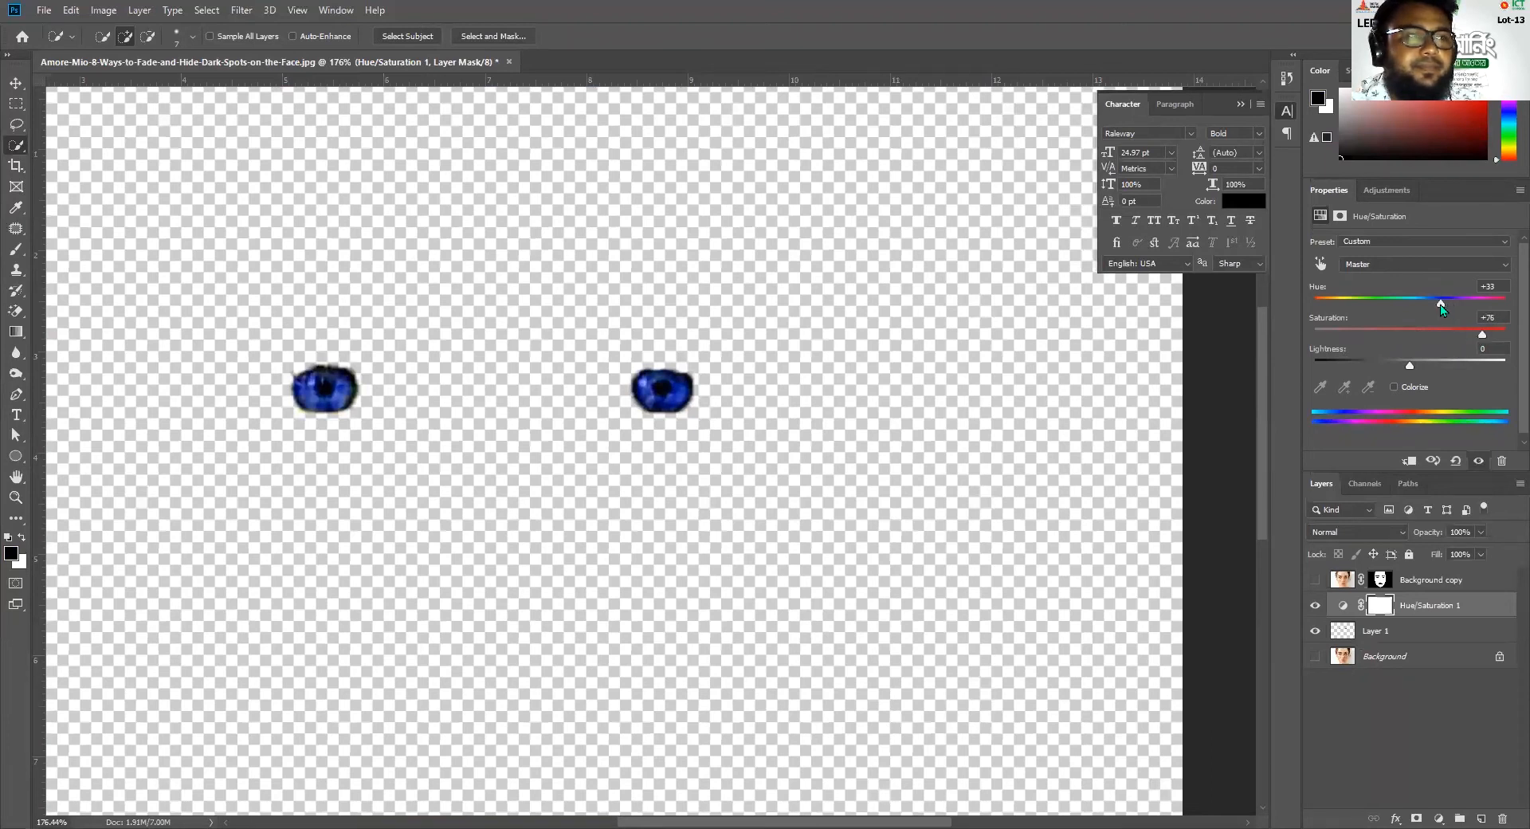
left_click_drag(1412, 368, 1452, 368)
scroll(1504, 418, "down", 1)
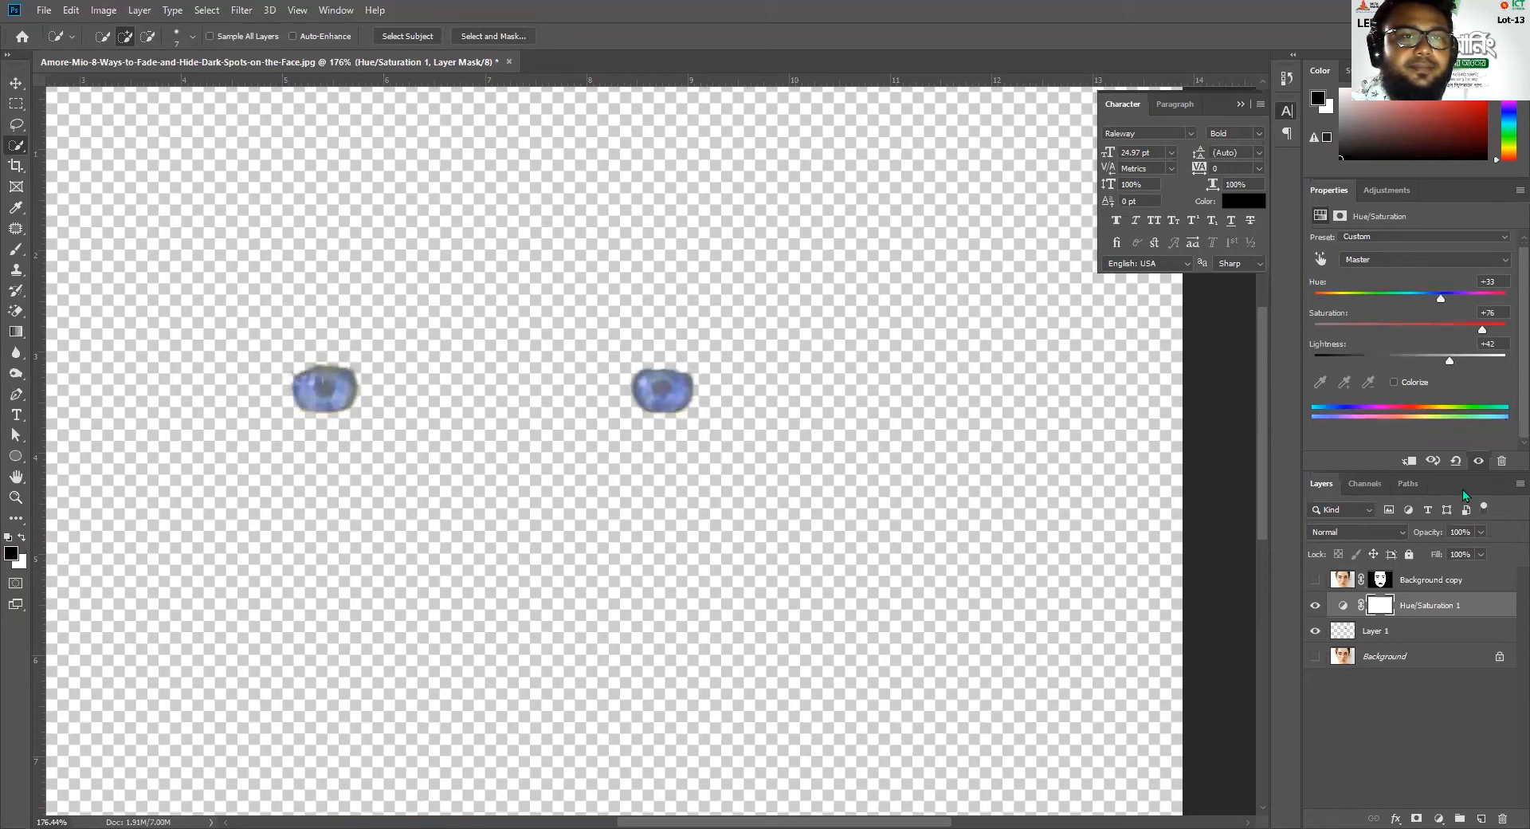
Colorize the irises red with Hue 351, Saturation 91 and Lightness 0, and show the Background and Background copy layers again
left_click(1394, 383)
left_click(1409, 328)
left_click_drag(1445, 328, 1493, 298)
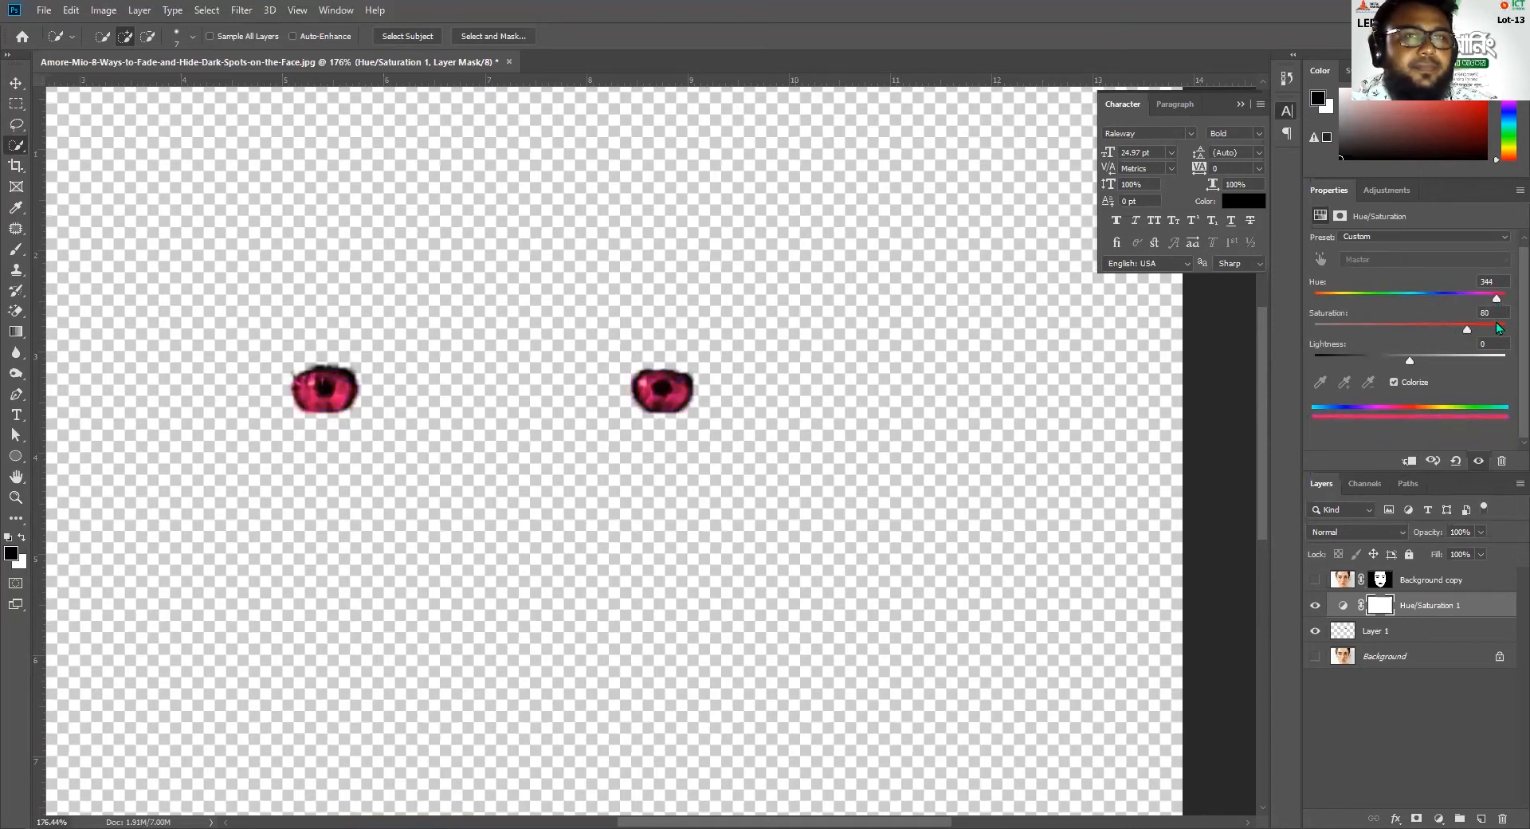
left_click_drag(1480, 335, 1491, 333)
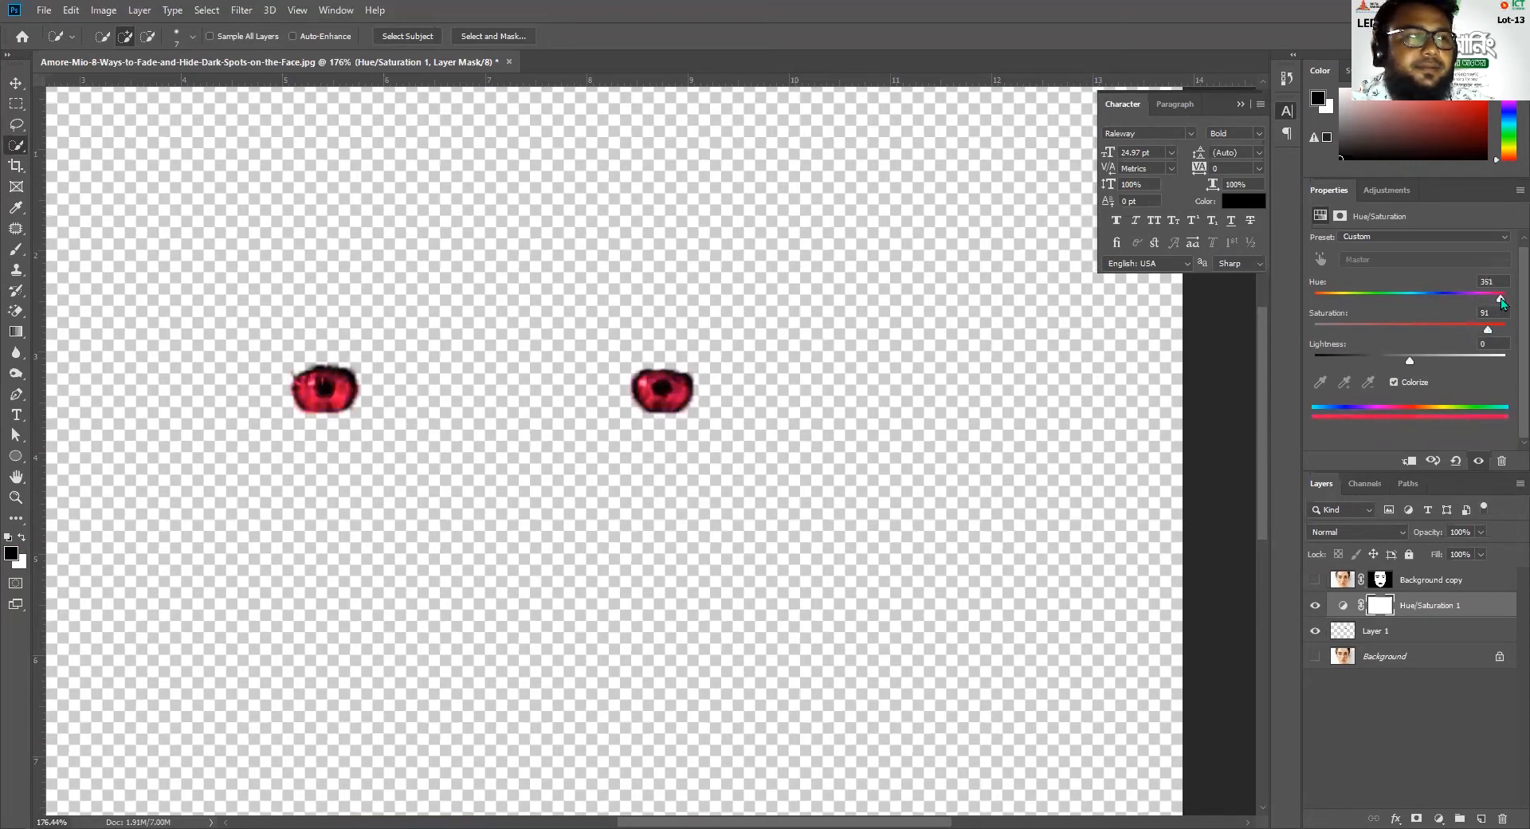
left_click(1314, 656)
left_click(1315, 579)
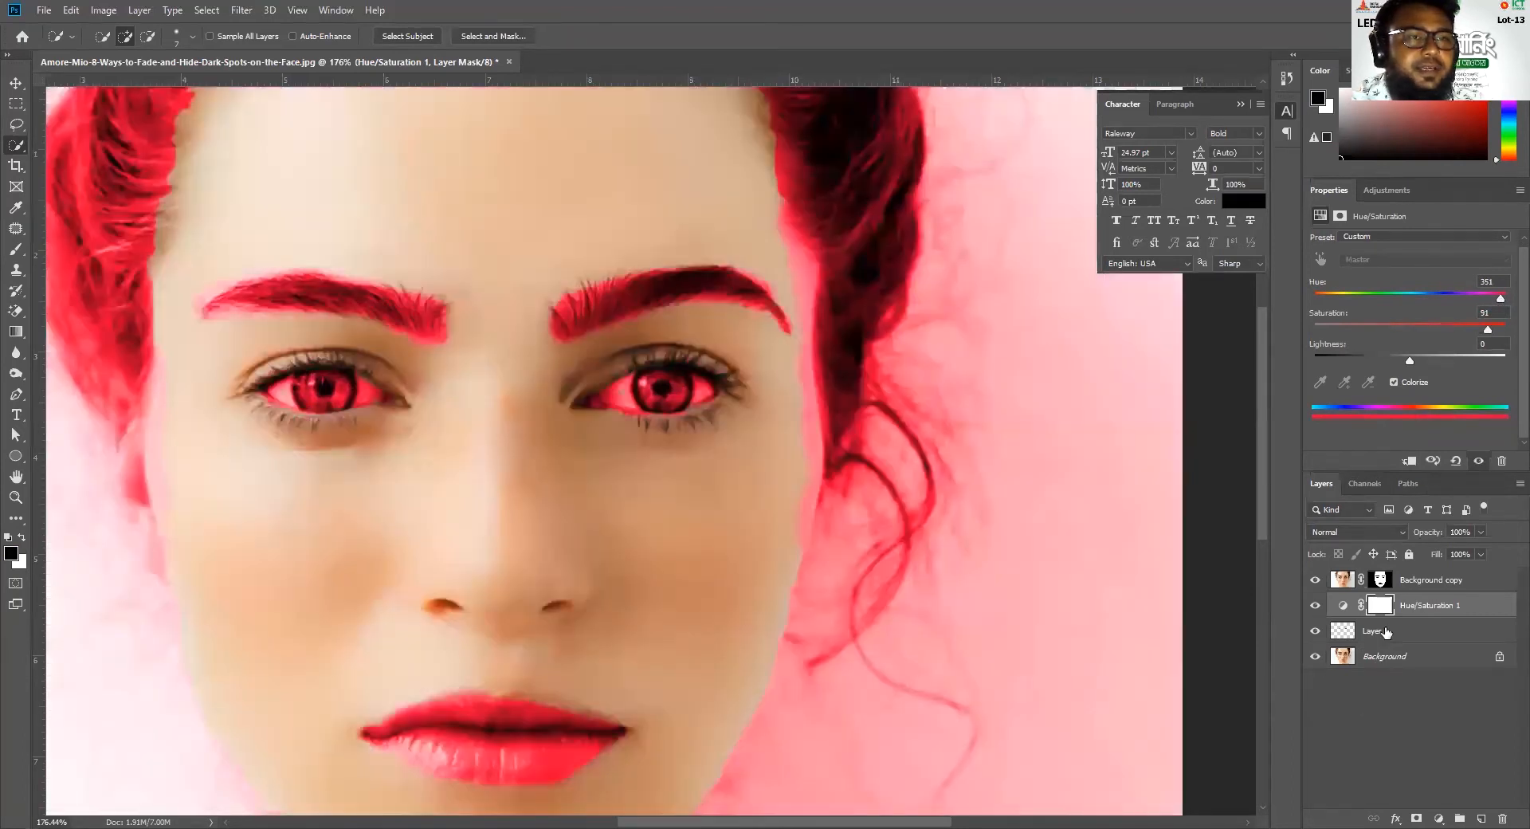
Clip the Hue/Saturation adjustment layer to the iris layer beneath it so it recolors only the irises
scroll(690, 607, "down", 4)
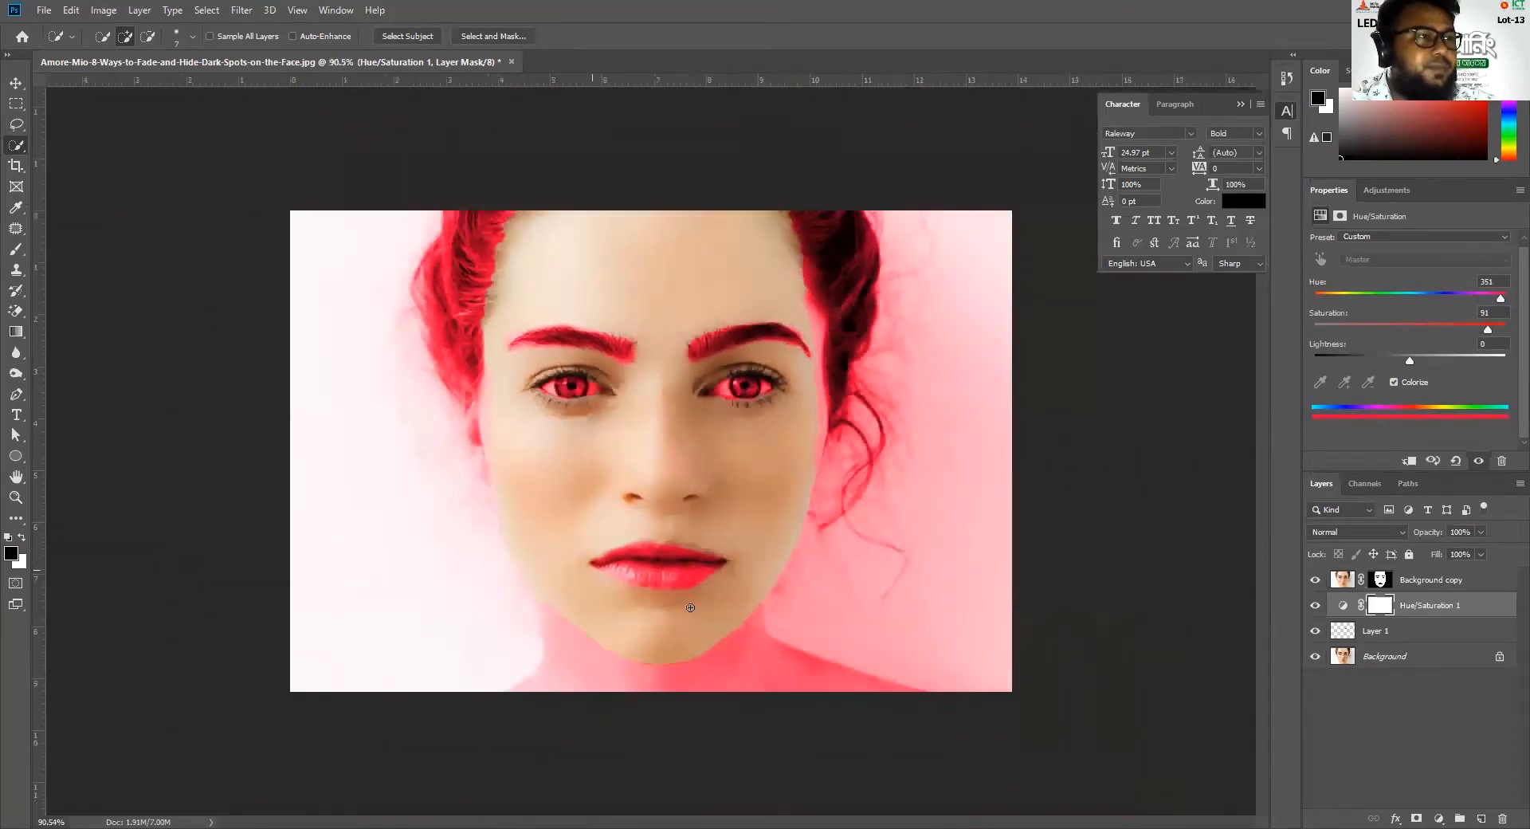
scroll(715, 591, "down", 1)
scroll(715, 591, "down", 1)
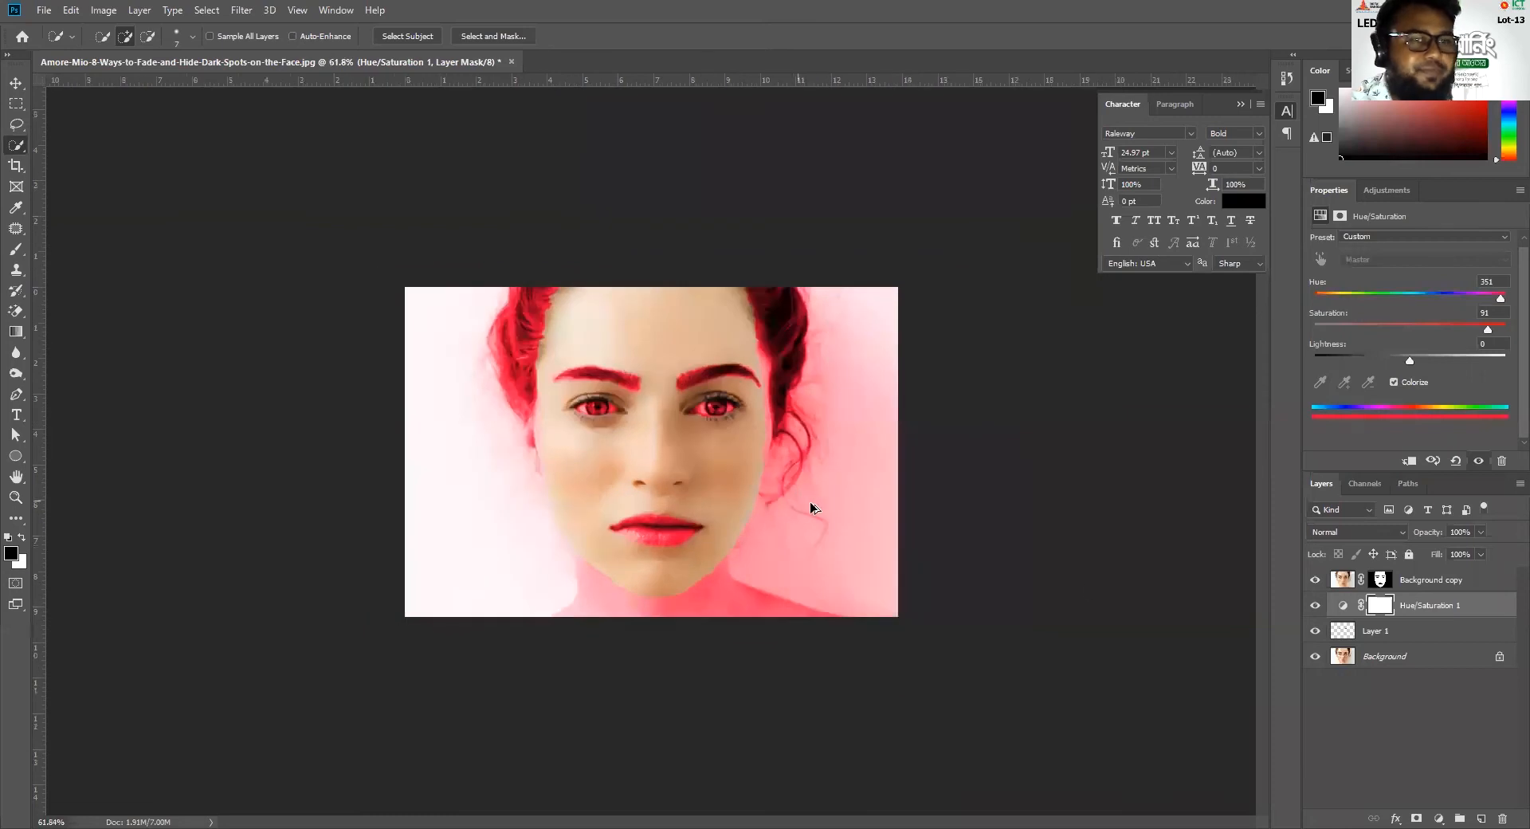
left_click(1315, 580)
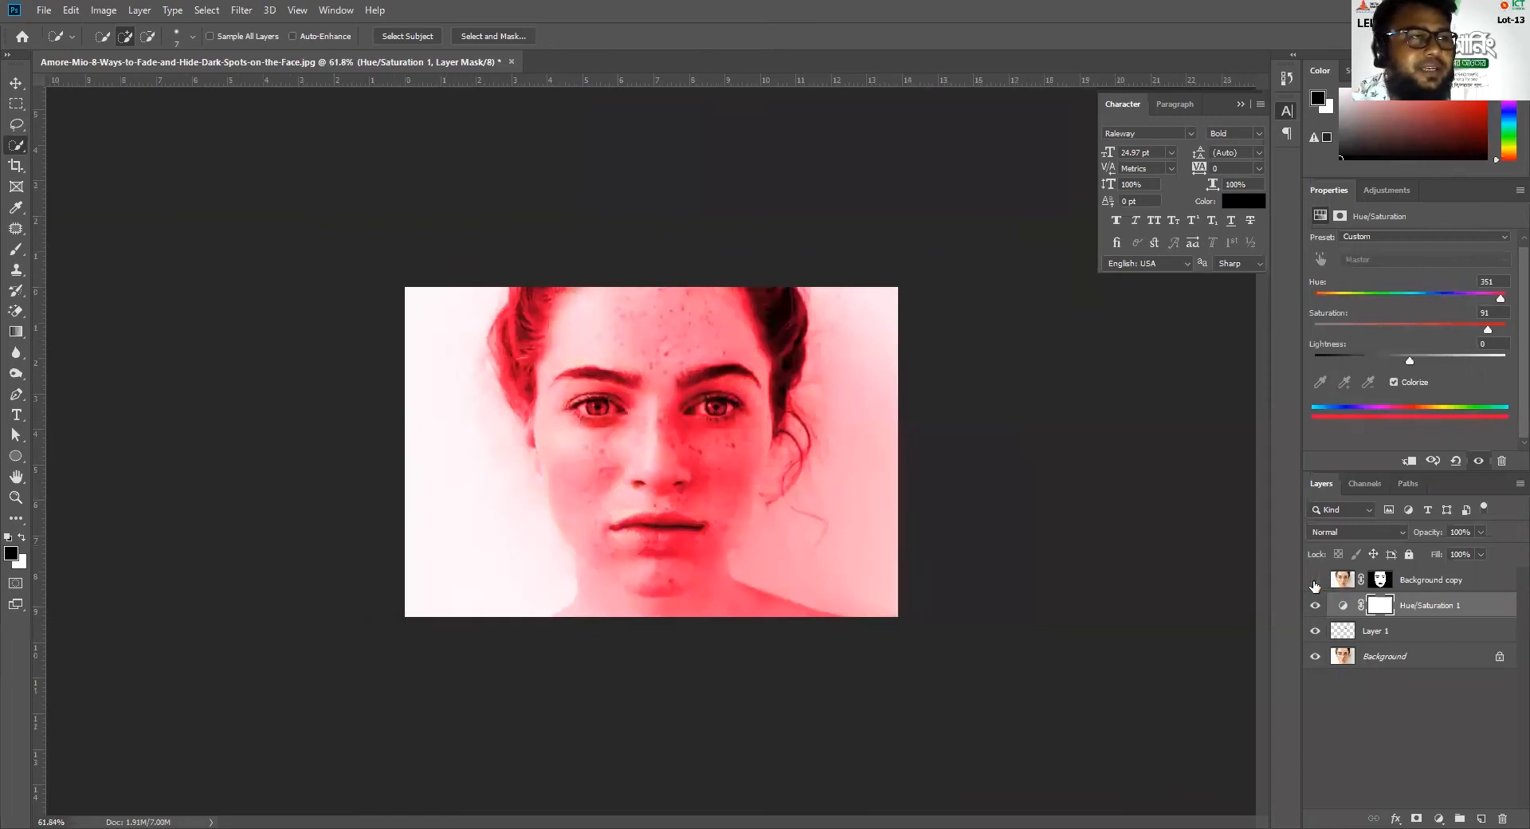
left_click(1315, 581)
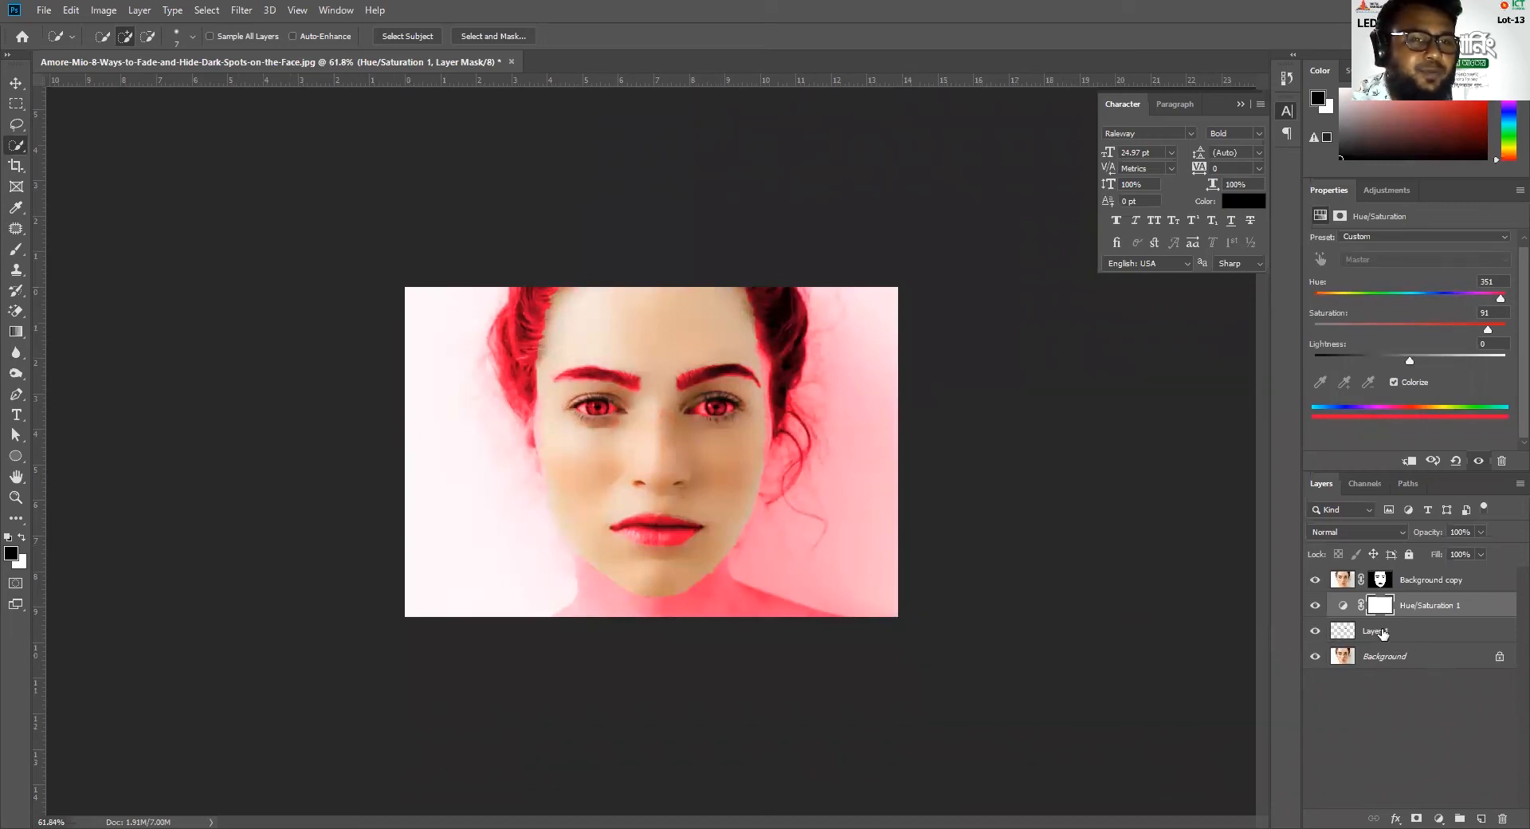
right_click(1416, 607)
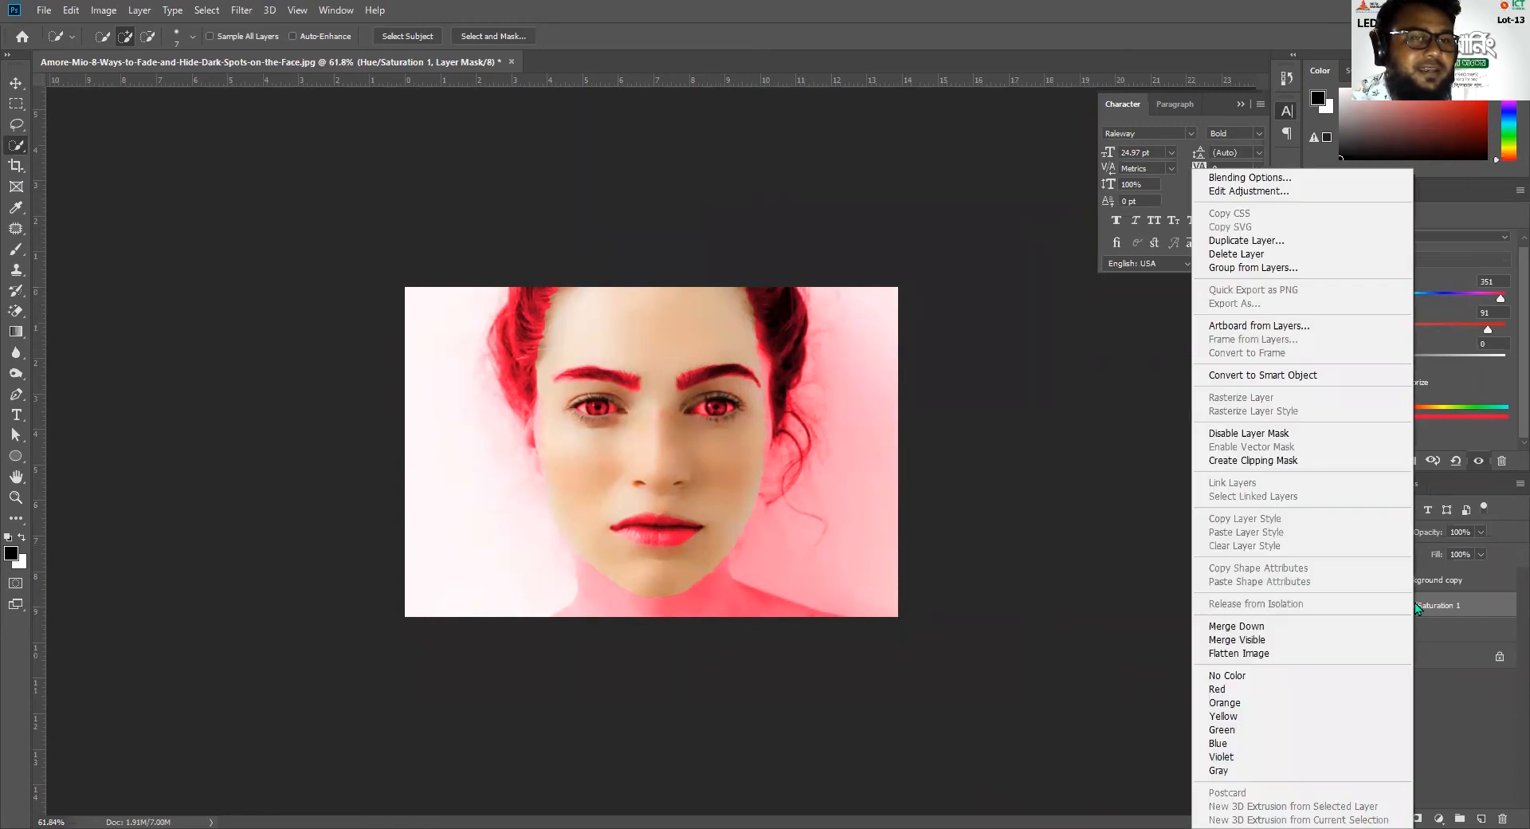
left_click(1286, 462)
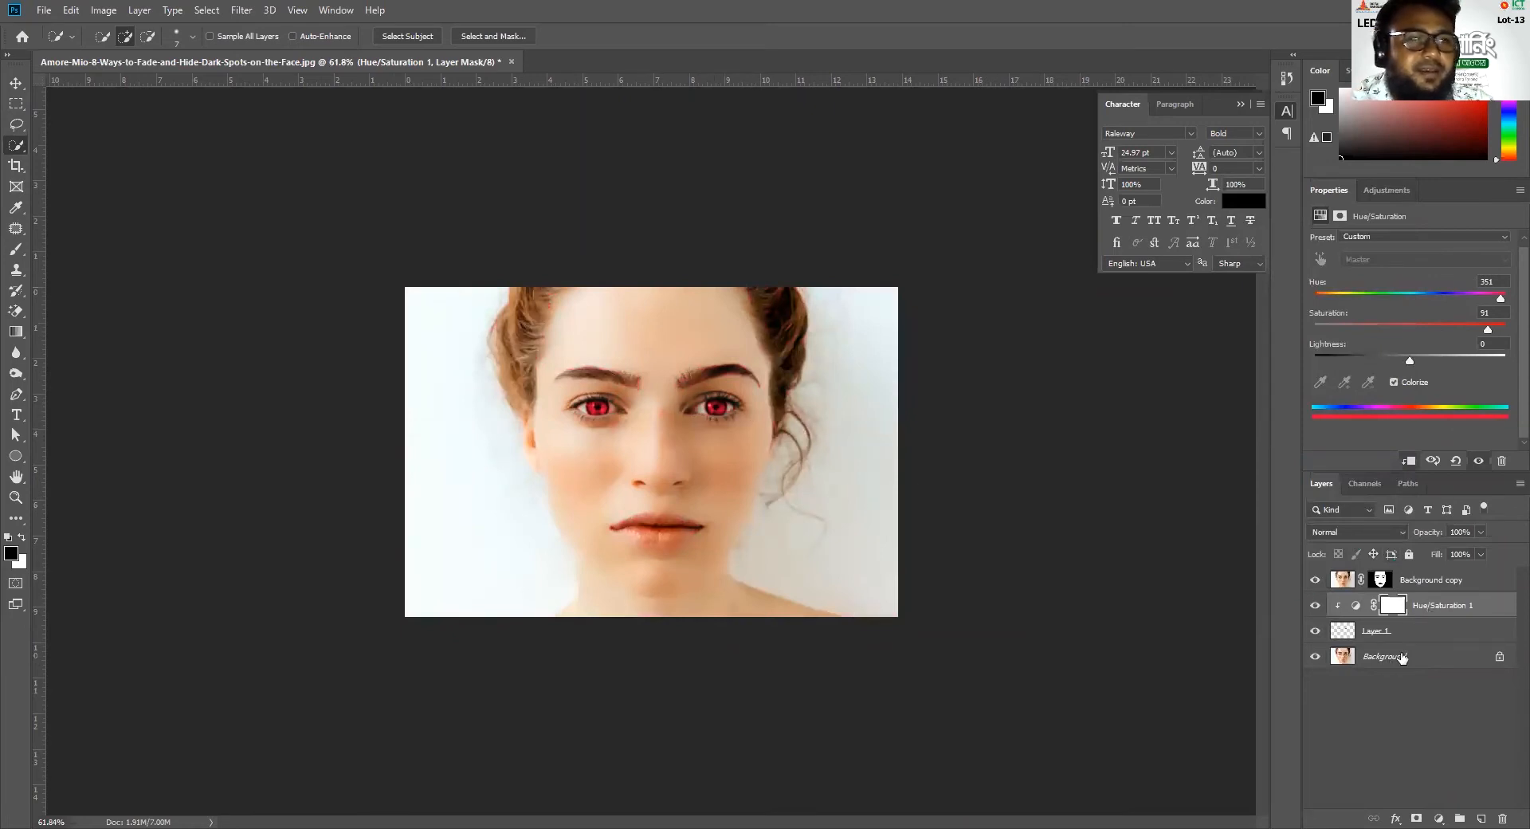
Set the Hue/Saturation adjustment layer's blend mode to Screen and deselect all layers
left_click(1385, 529)
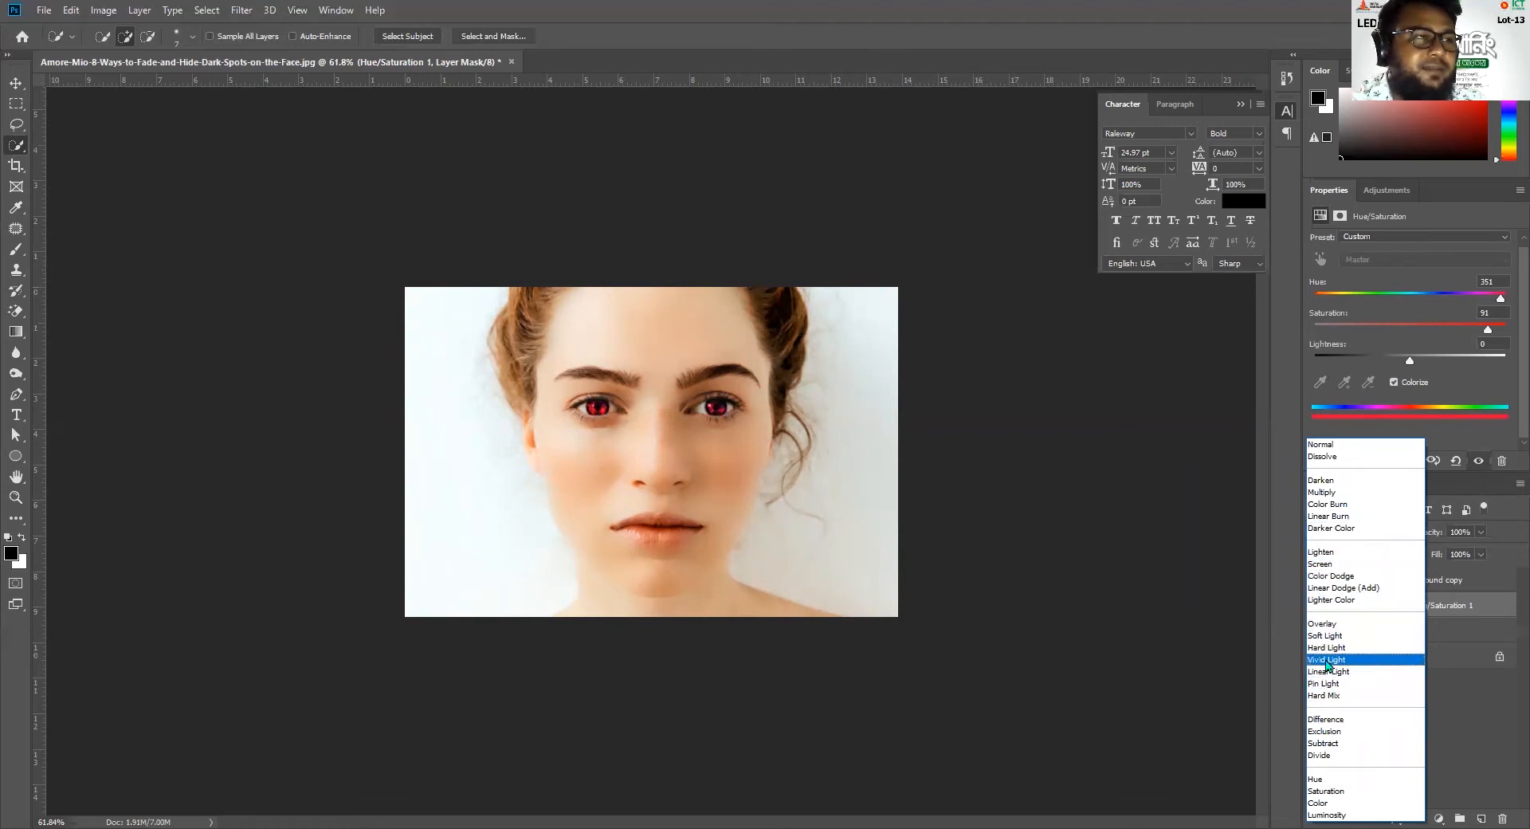
left_click(1325, 569)
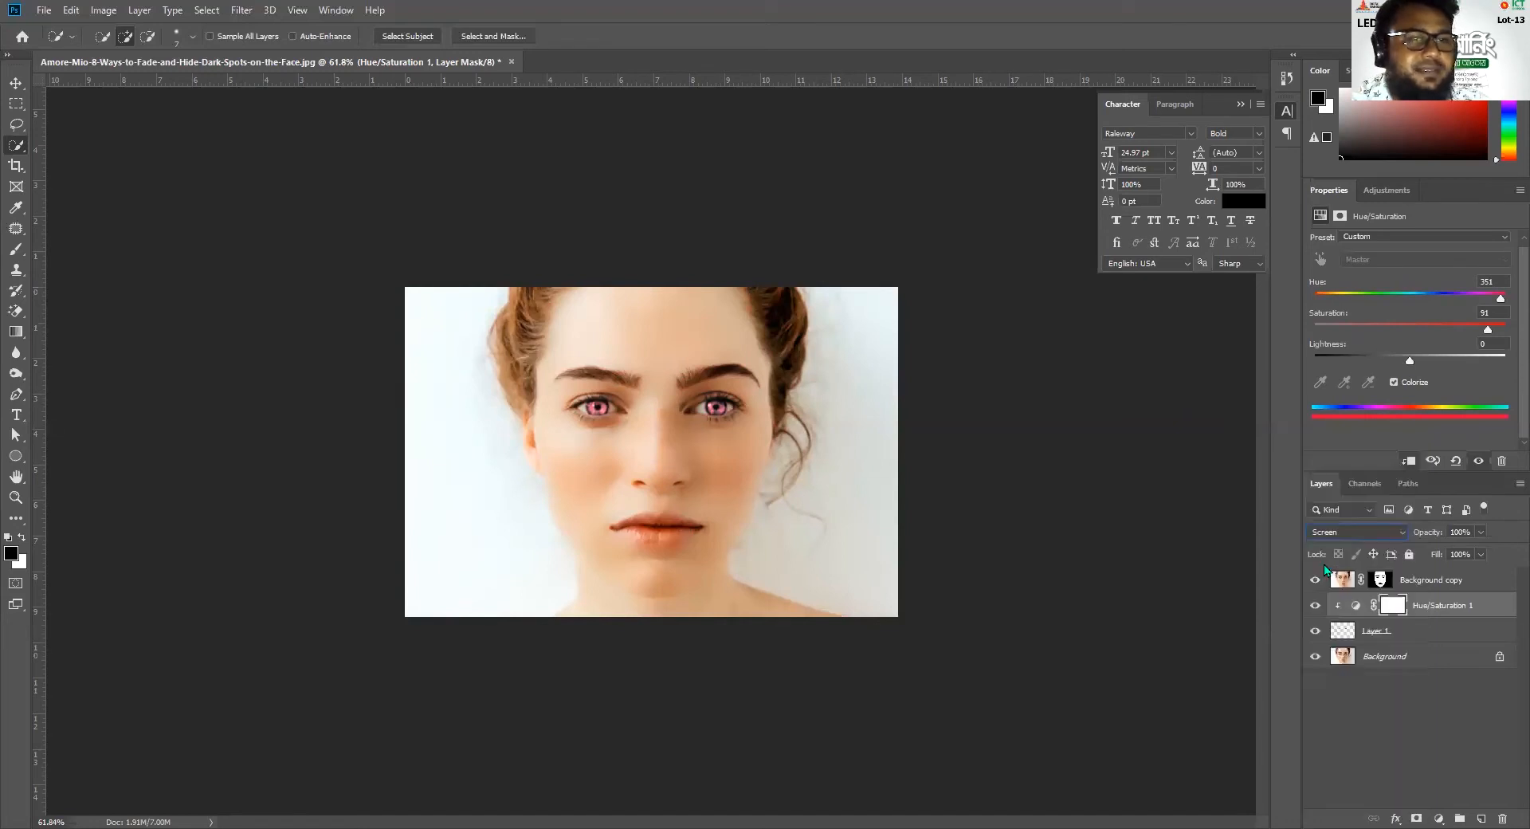
left_click(1369, 729)
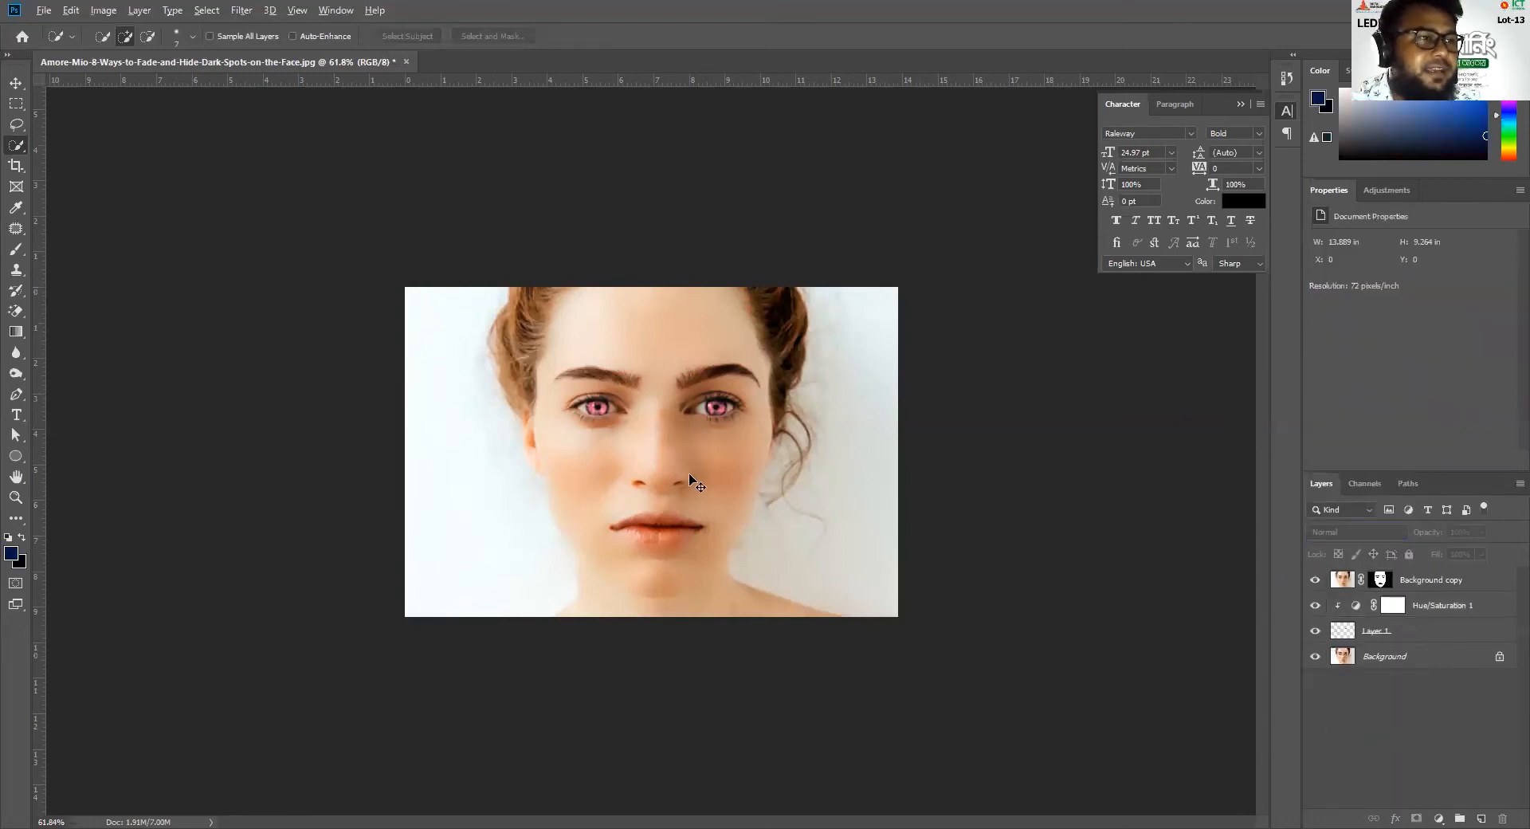
Compare the portrait with and without the Background copy and iris layers, ending with both shown
left_click(1316, 581)
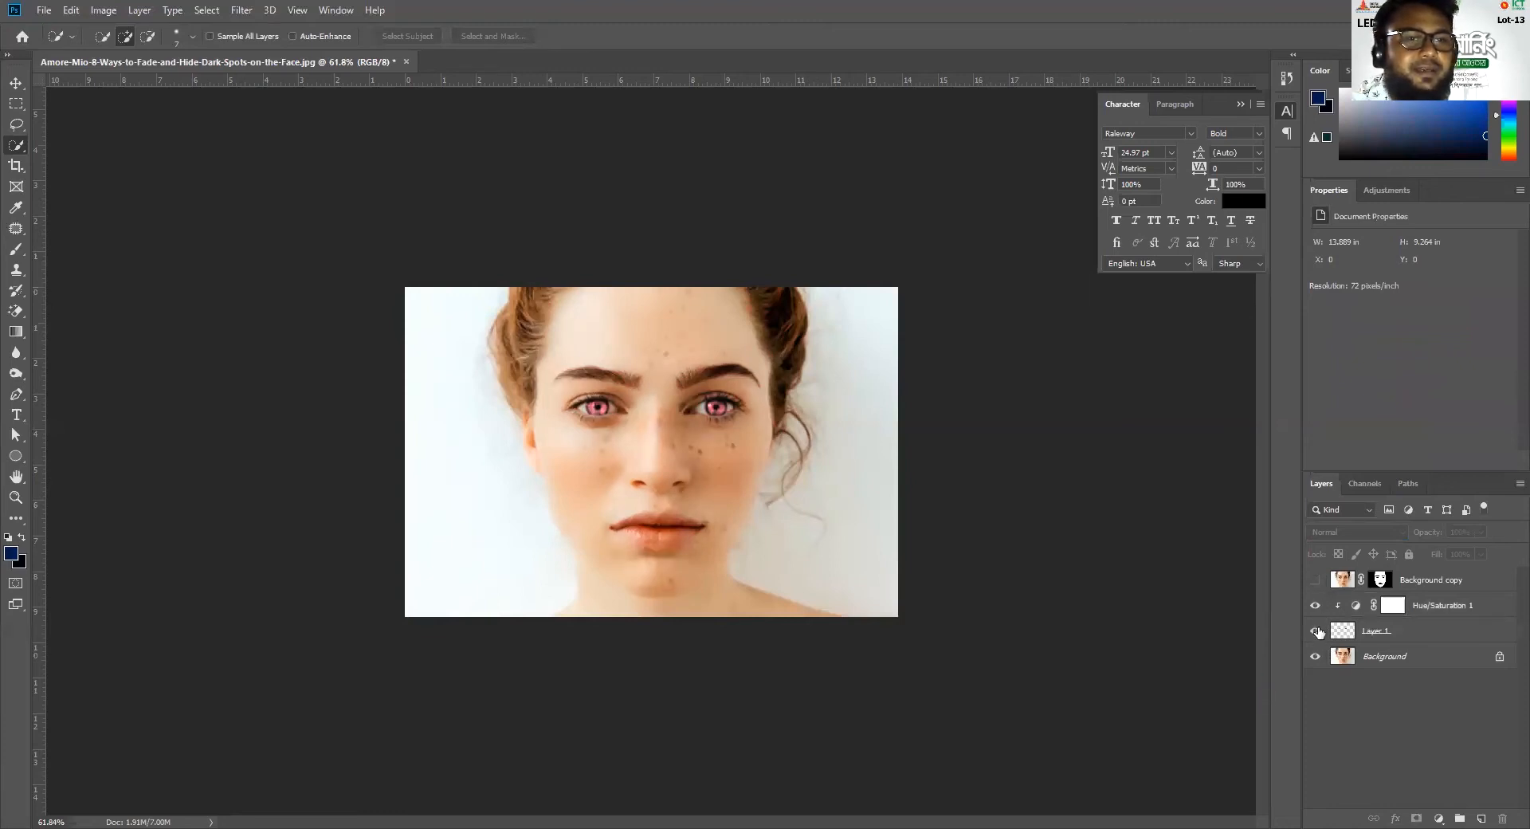
left_click(1315, 631)
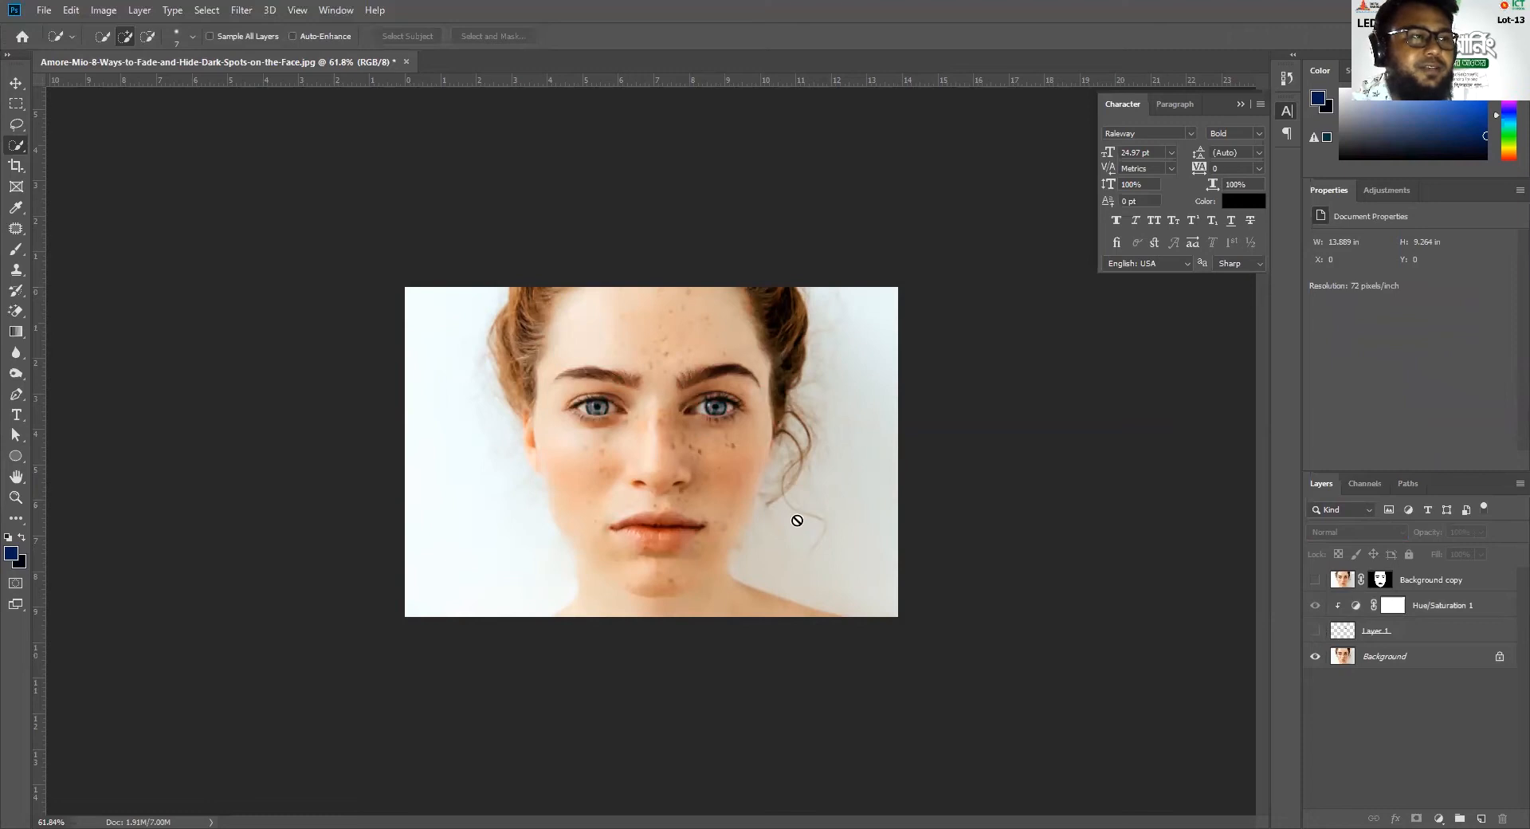
left_click(1315, 631)
left_click(1315, 579)
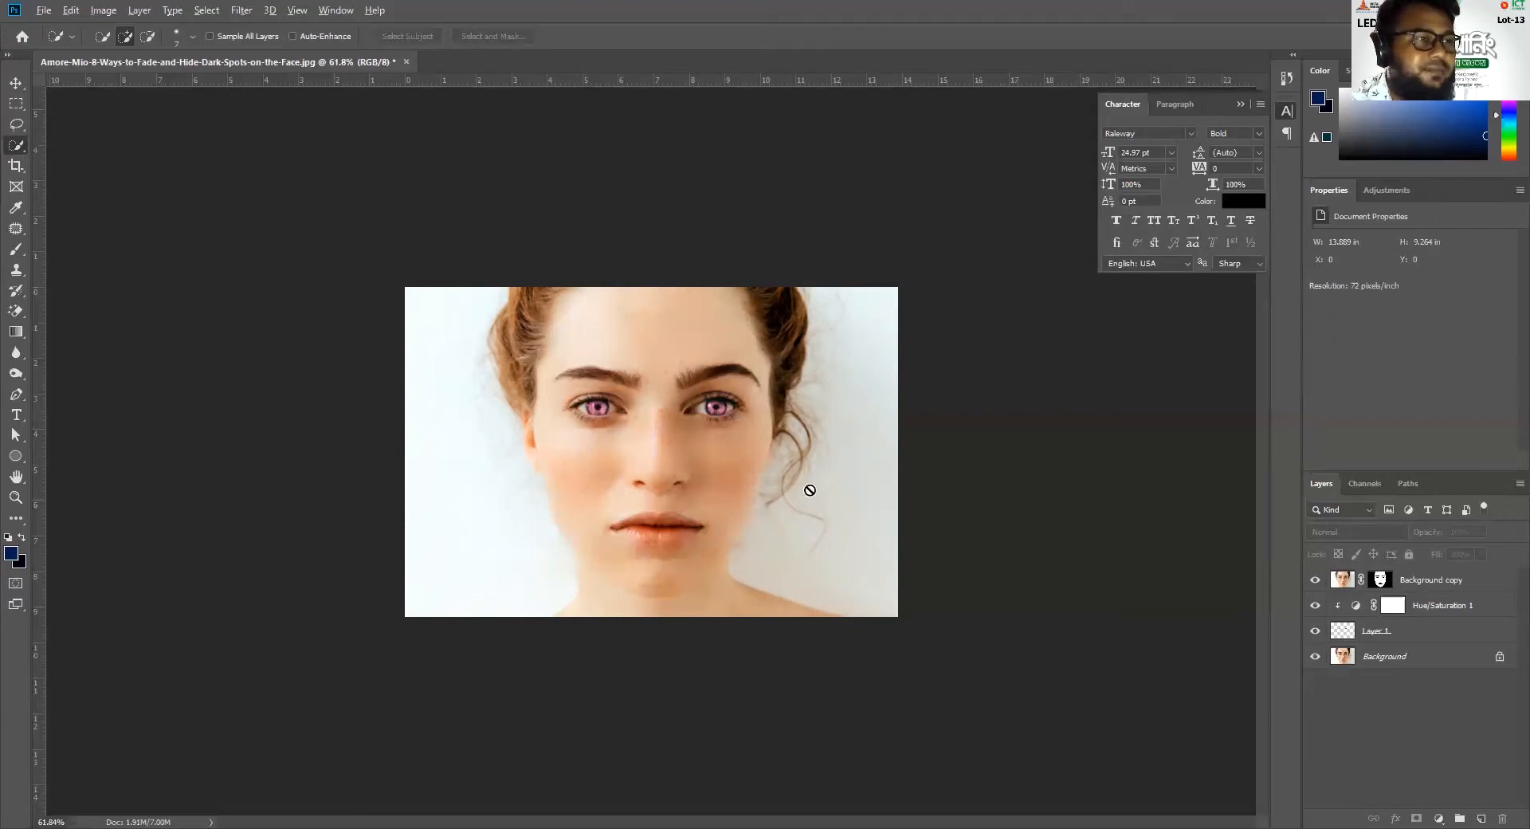
left_click(994, 486)
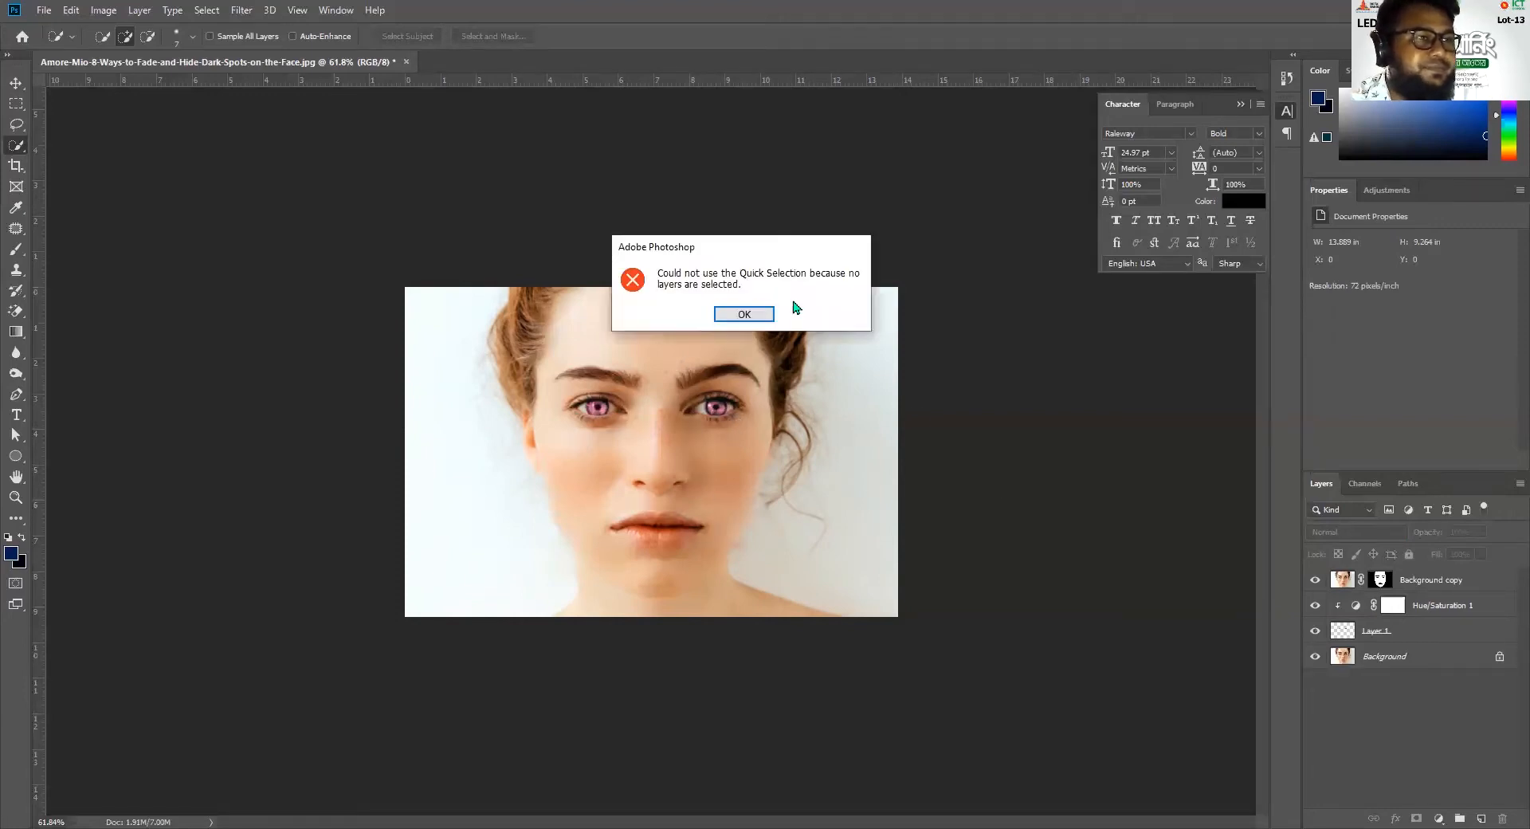
left_click(744, 314)
left_click(18, 82)
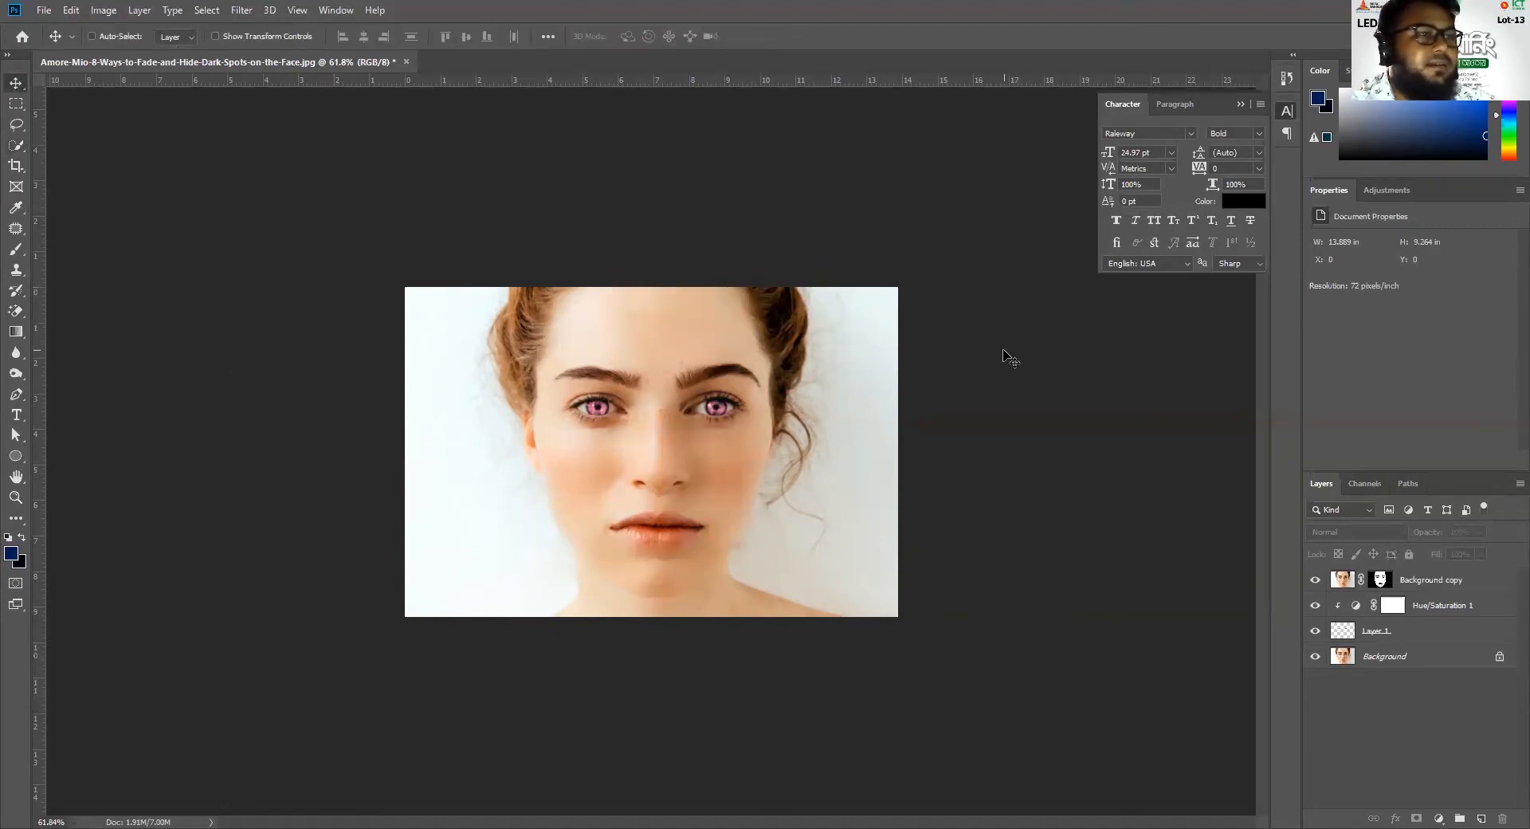
scroll(672, 443, "up", 5)
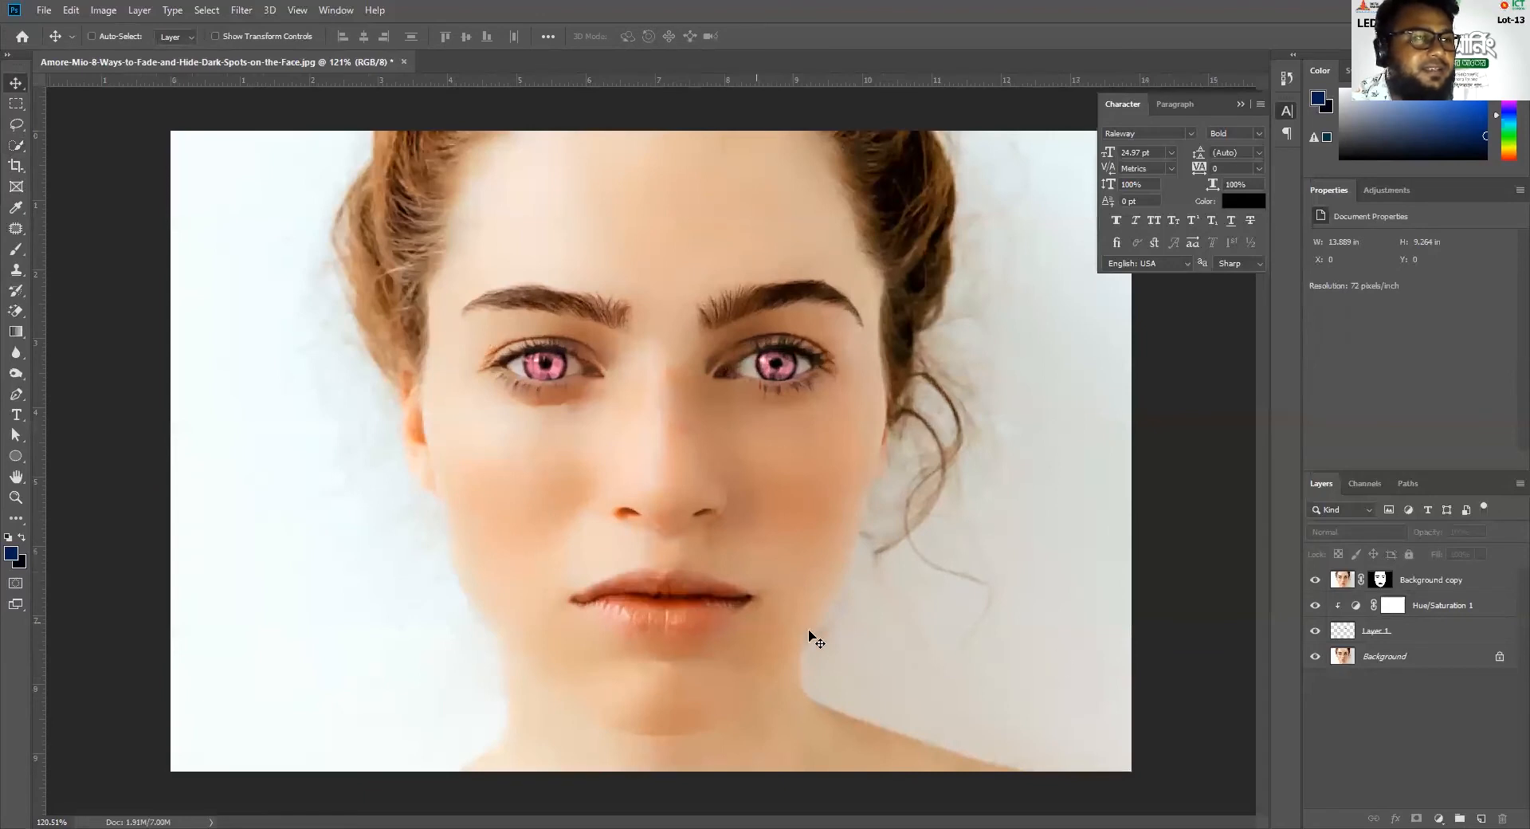
Select the upper and lower lips on the Background layer with the Quick Selection tool
left_click(1386, 658)
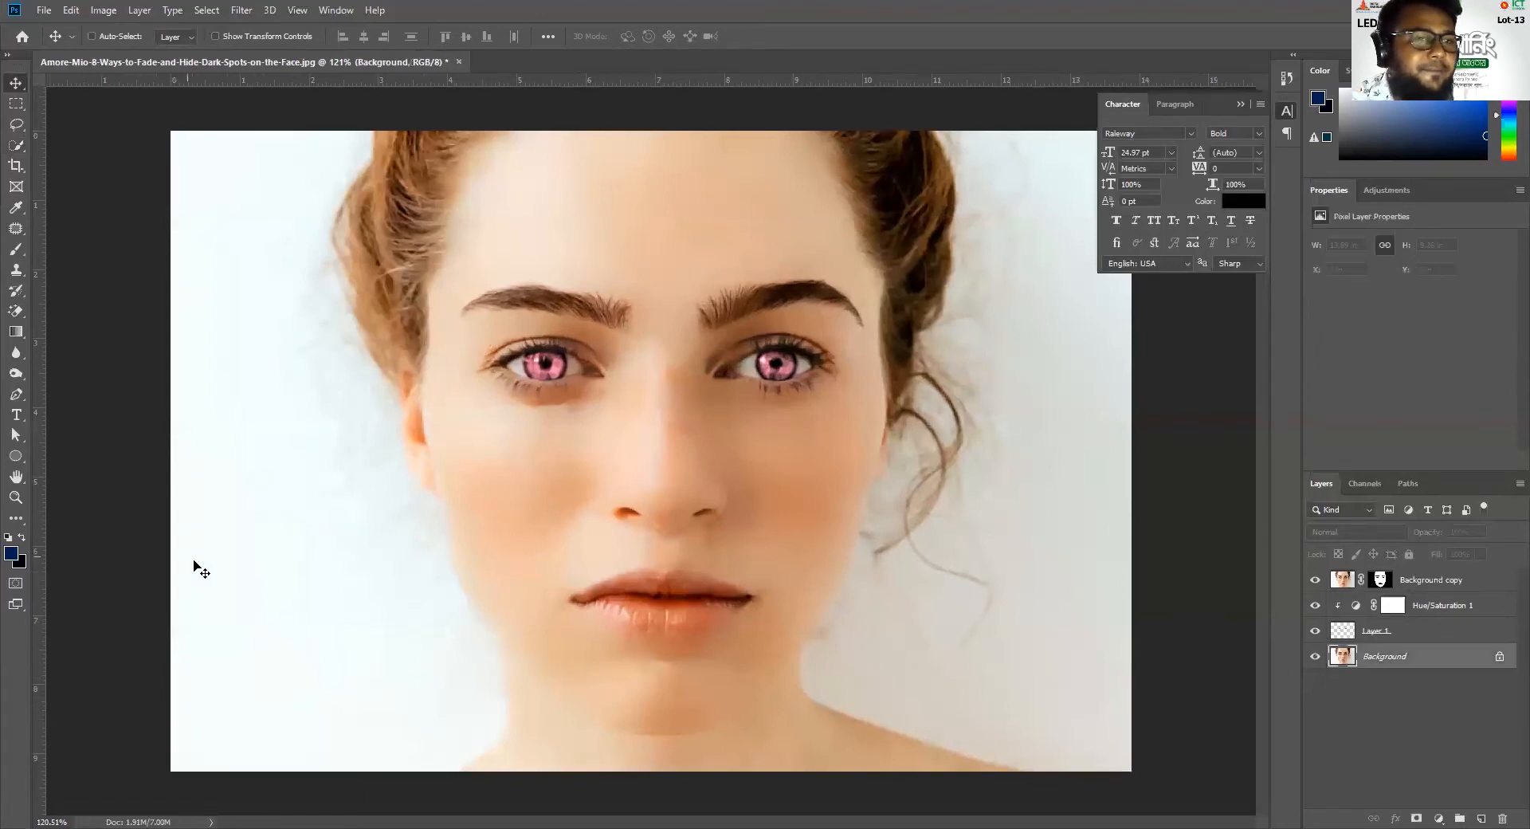
left_click(19, 148)
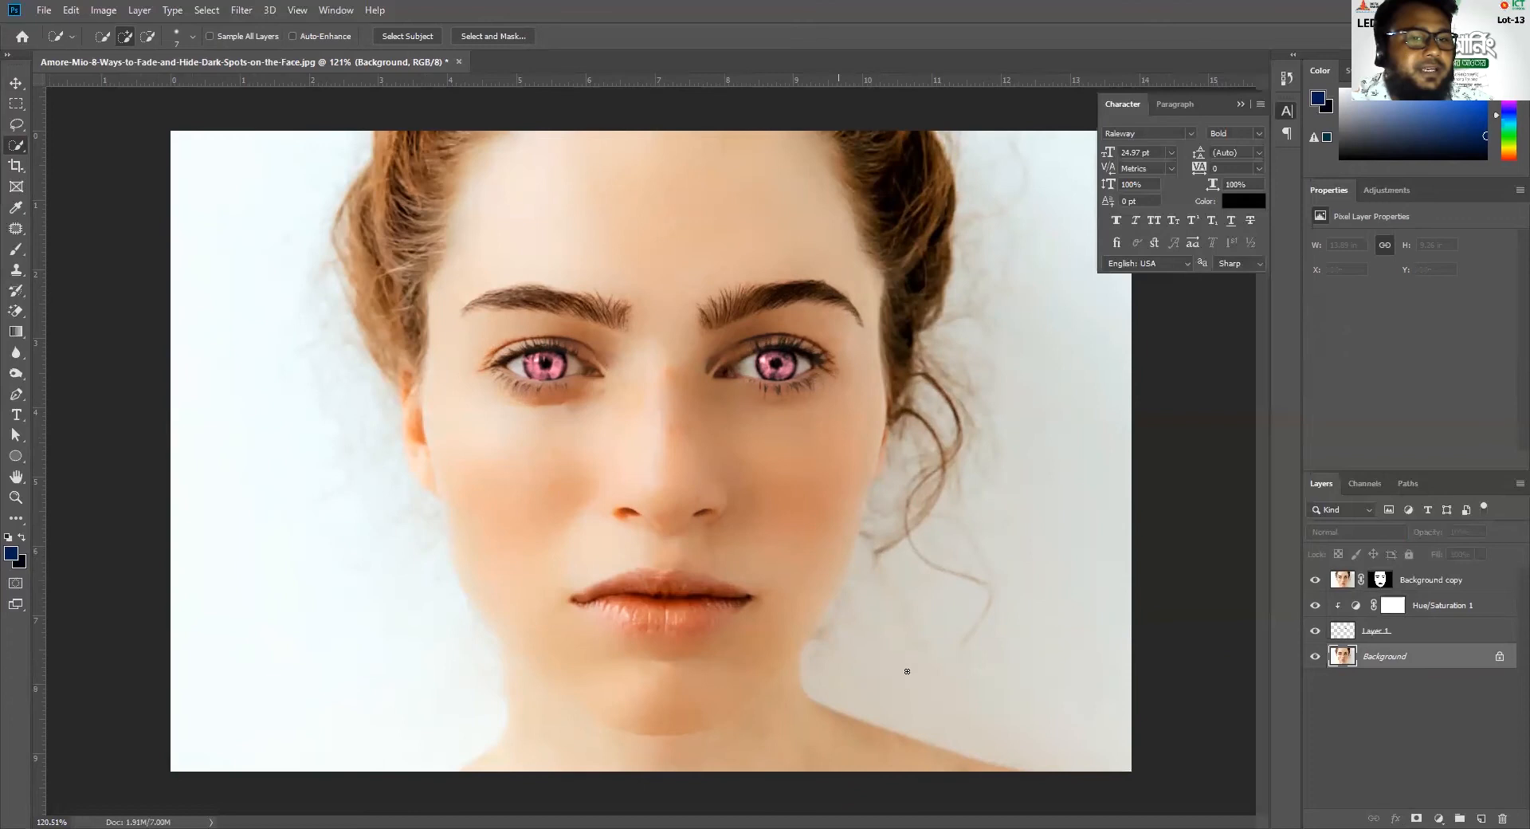
scroll(723, 625, "up", 6)
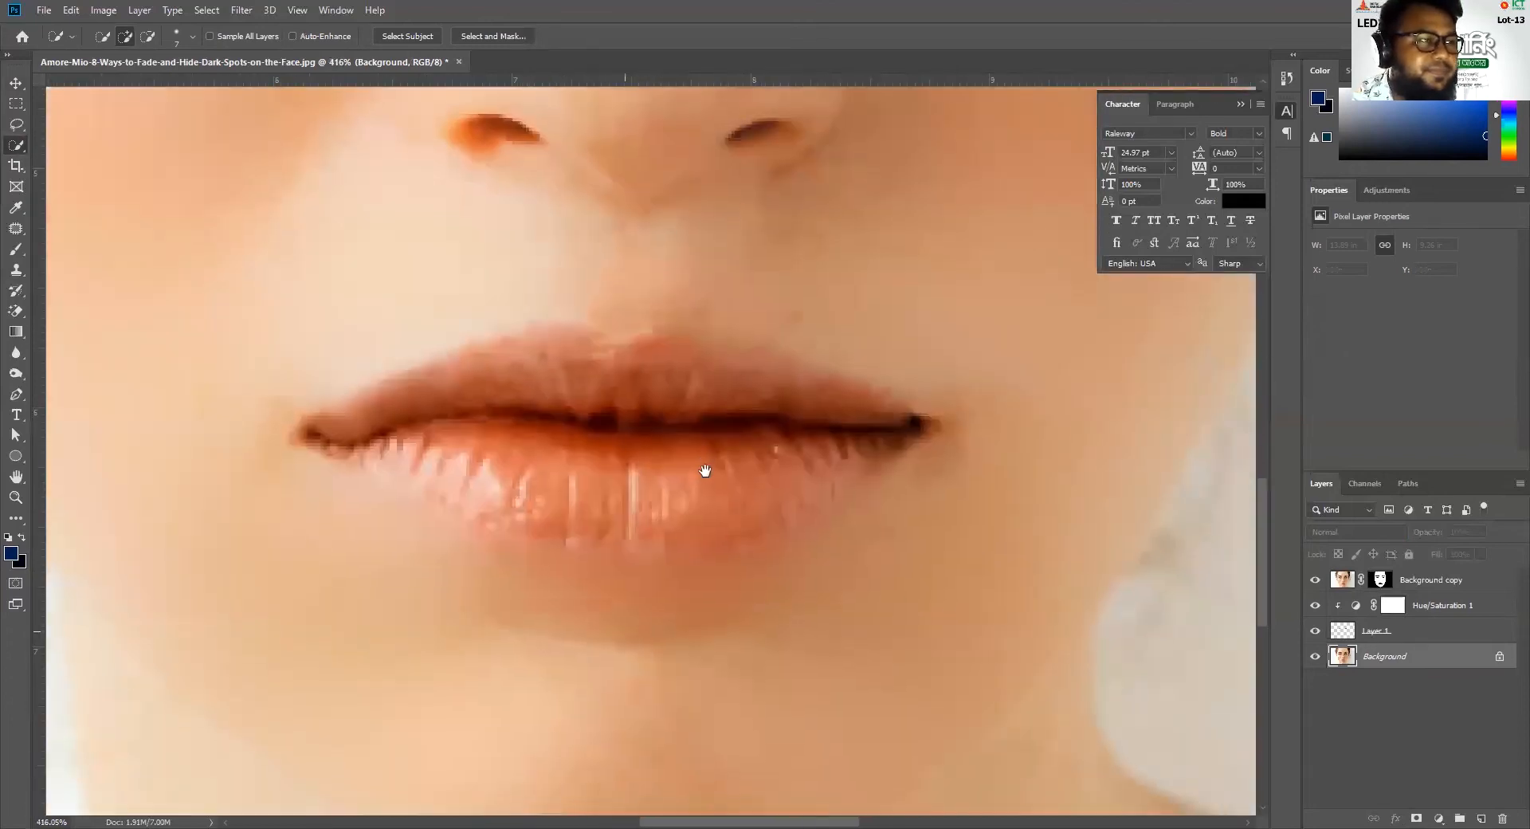
mouse_move(342, 434)
left_mouse_down()
mouse_move(505, 399)
mouse_move(470, 381)
mouse_move(550, 357)
mouse_move(895, 434)
mouse_move(828, 446)
mouse_move(751, 499)
mouse_move(781, 525)
mouse_move(381, 452)
mouse_move(500, 500)
left_mouse_up()
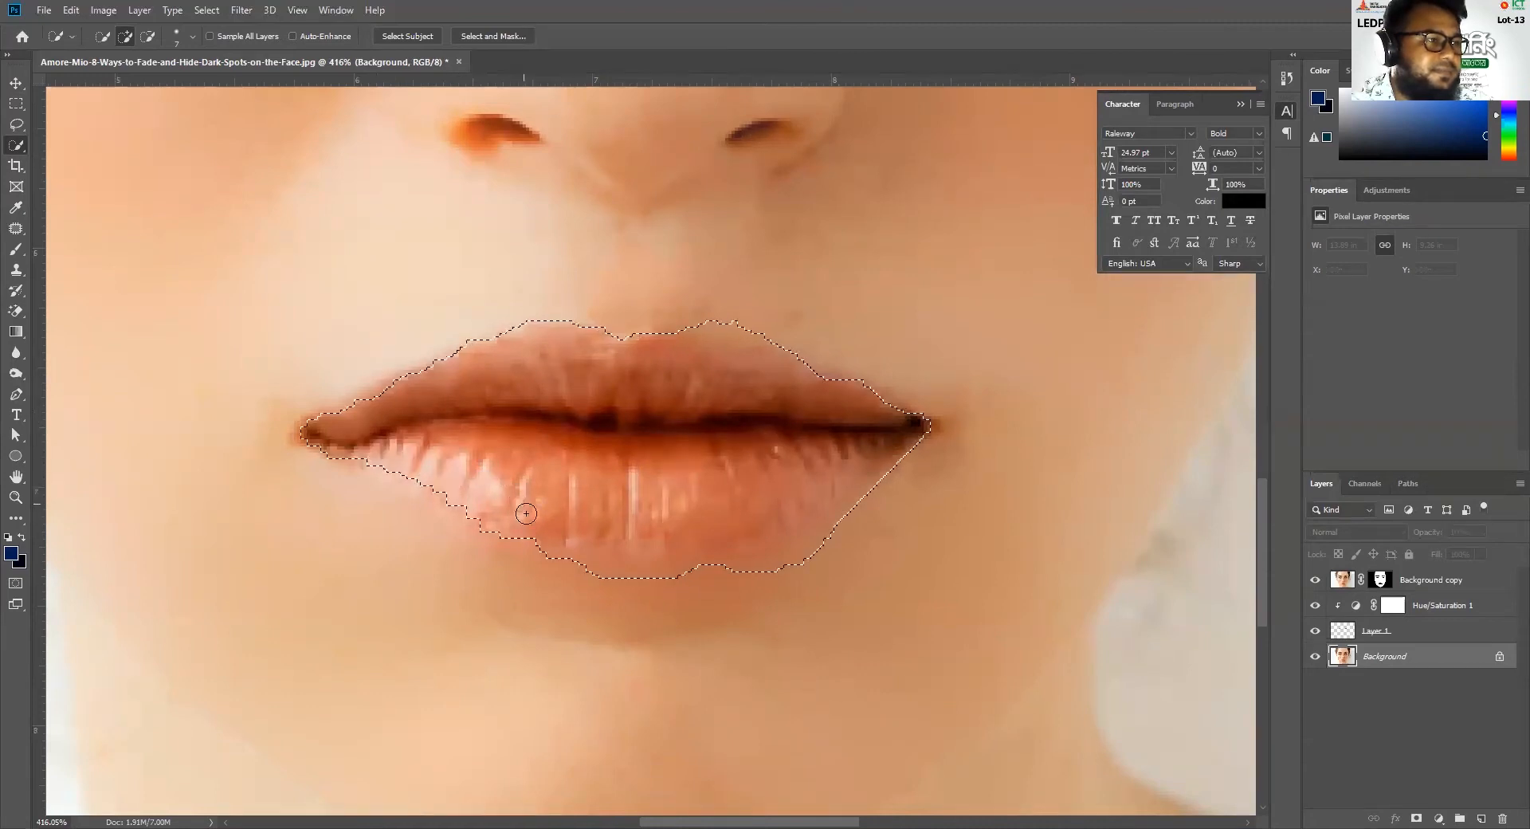
left_click(684, 562, "alt")
mouse_move(683, 563)
left_mouse_down()
mouse_move(793, 551)
mouse_move(846, 521)
left_mouse_up()
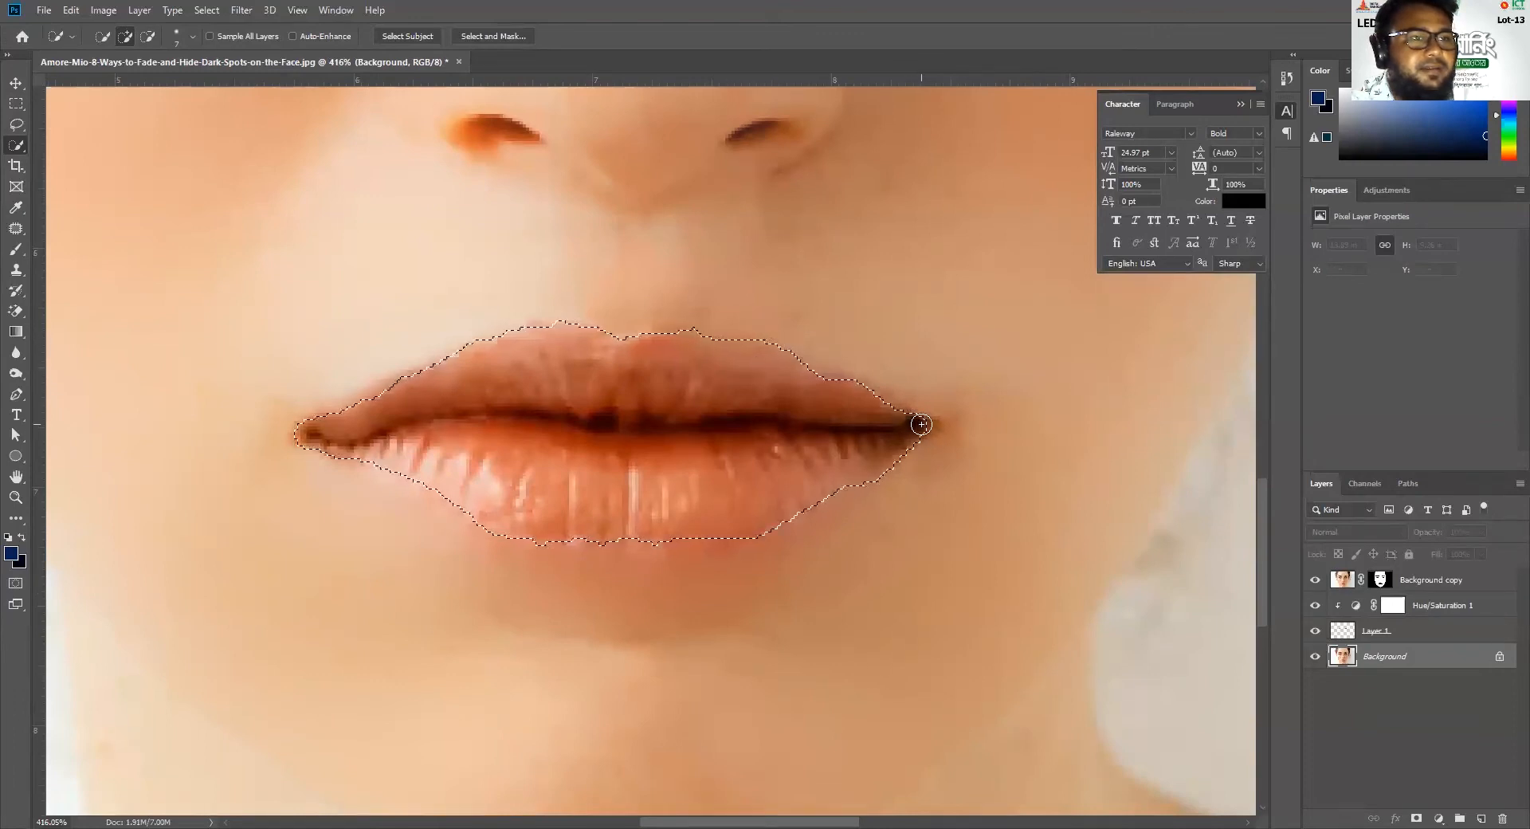
Refine the upper edge of the lip selection, trimming the excess skin above the lip
key("alt")
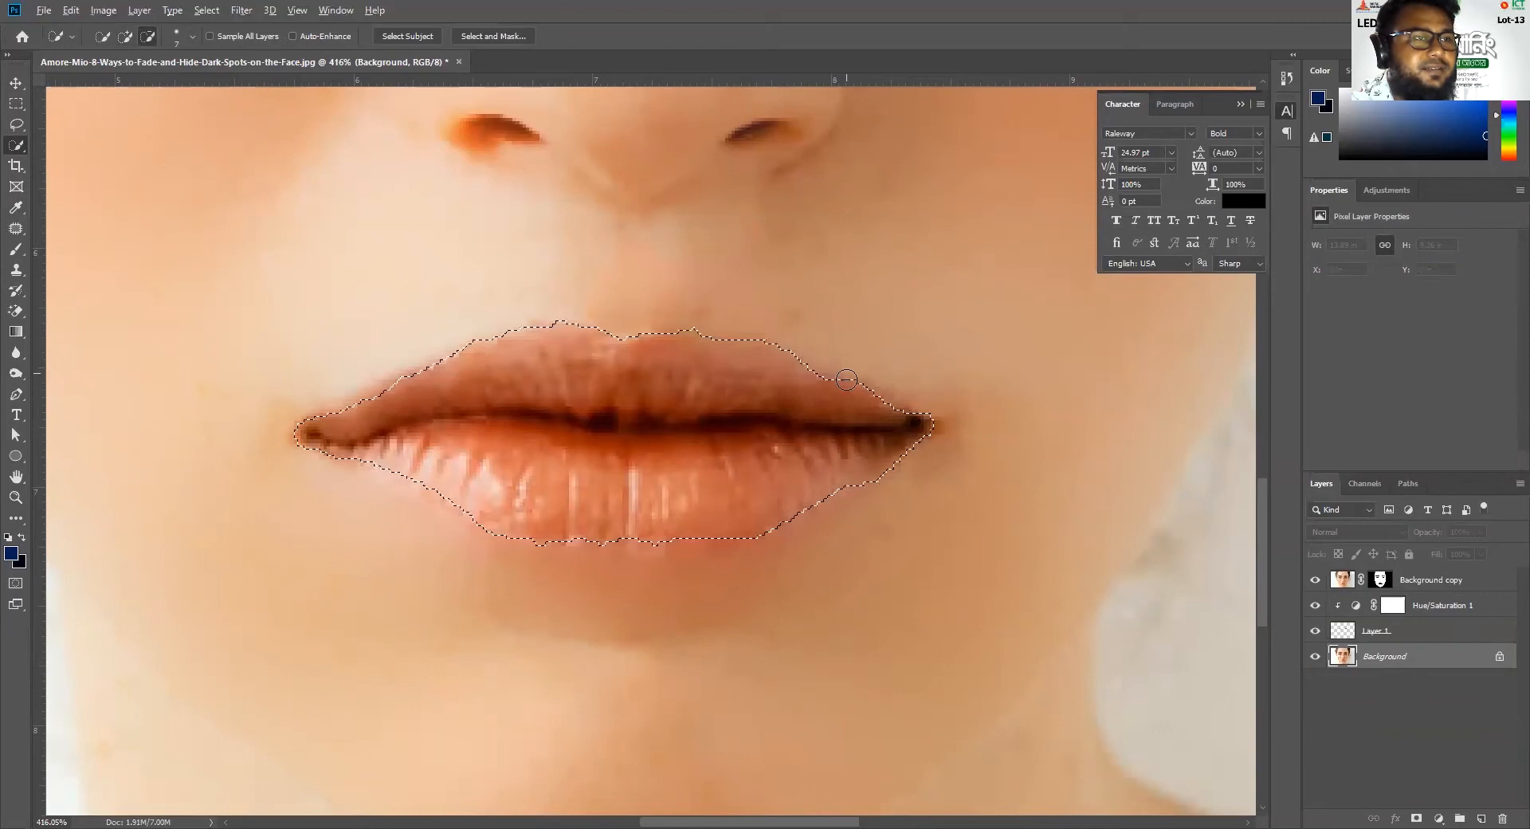
left_click_drag(747, 333, 770, 338)
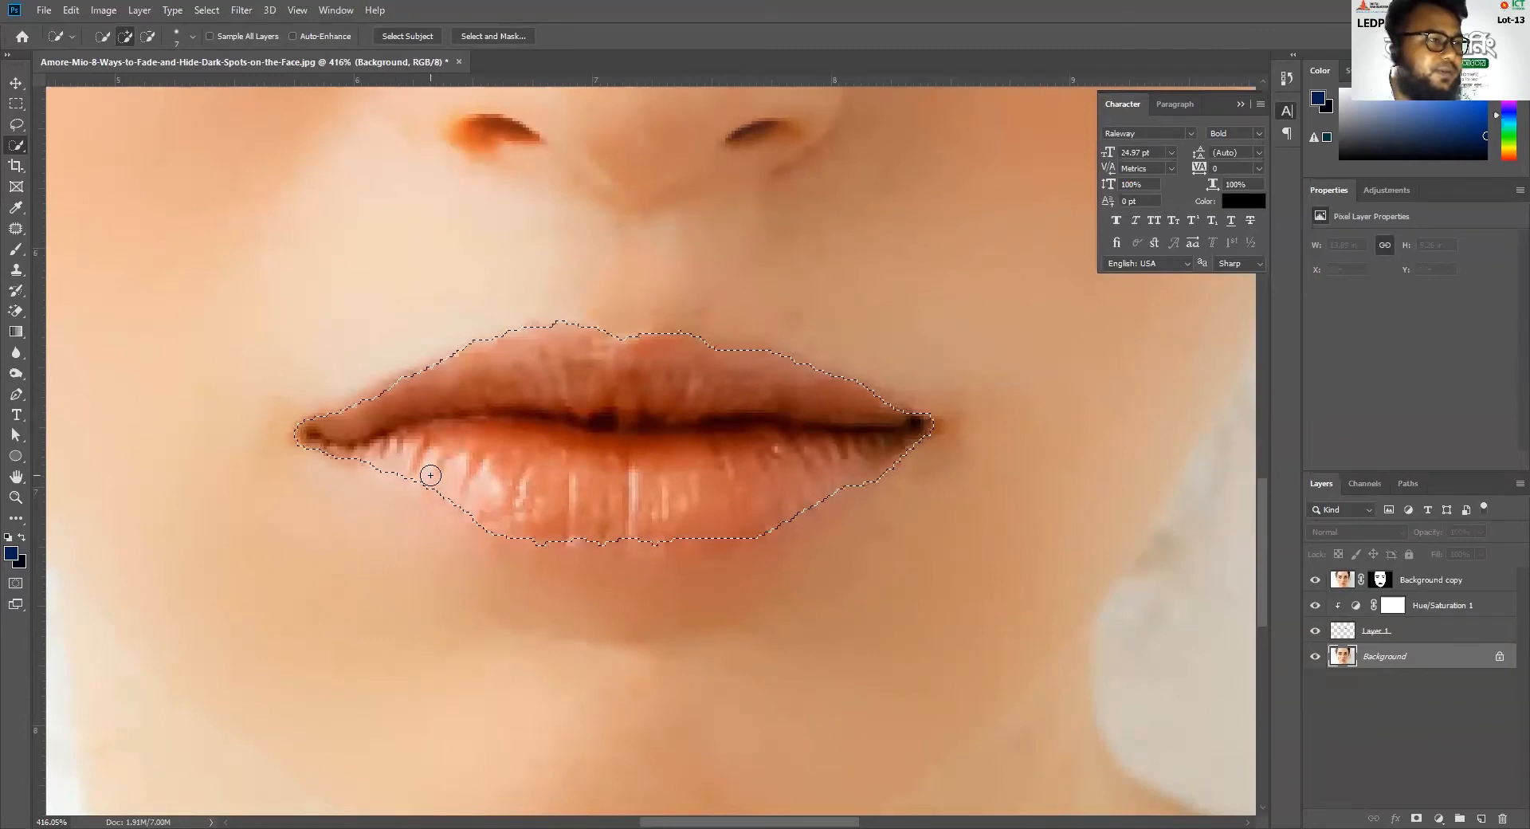
scroll(704, 589, "down", 5)
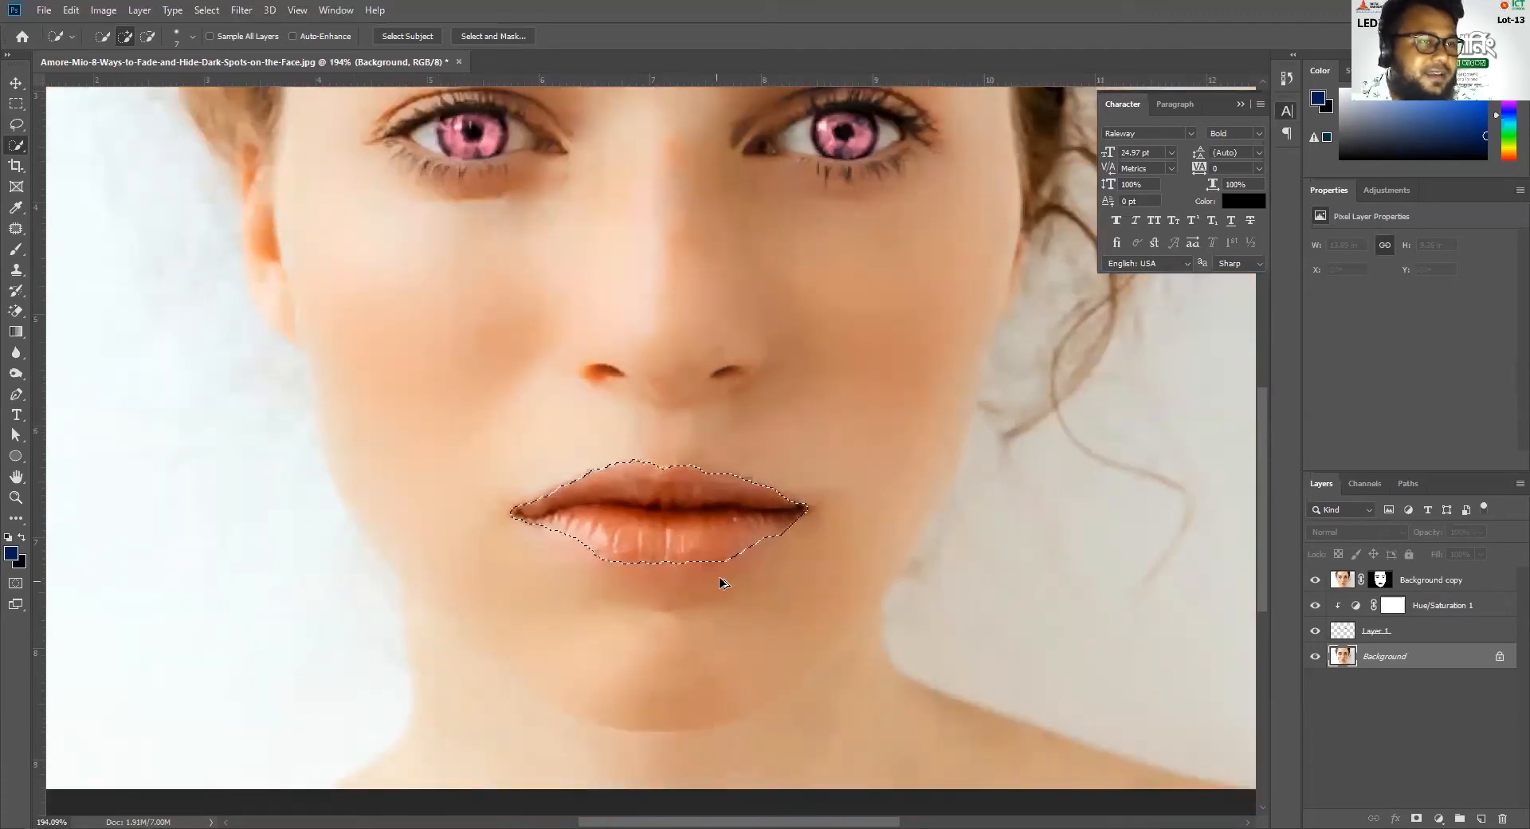
scroll(701, 584, "down", 3)
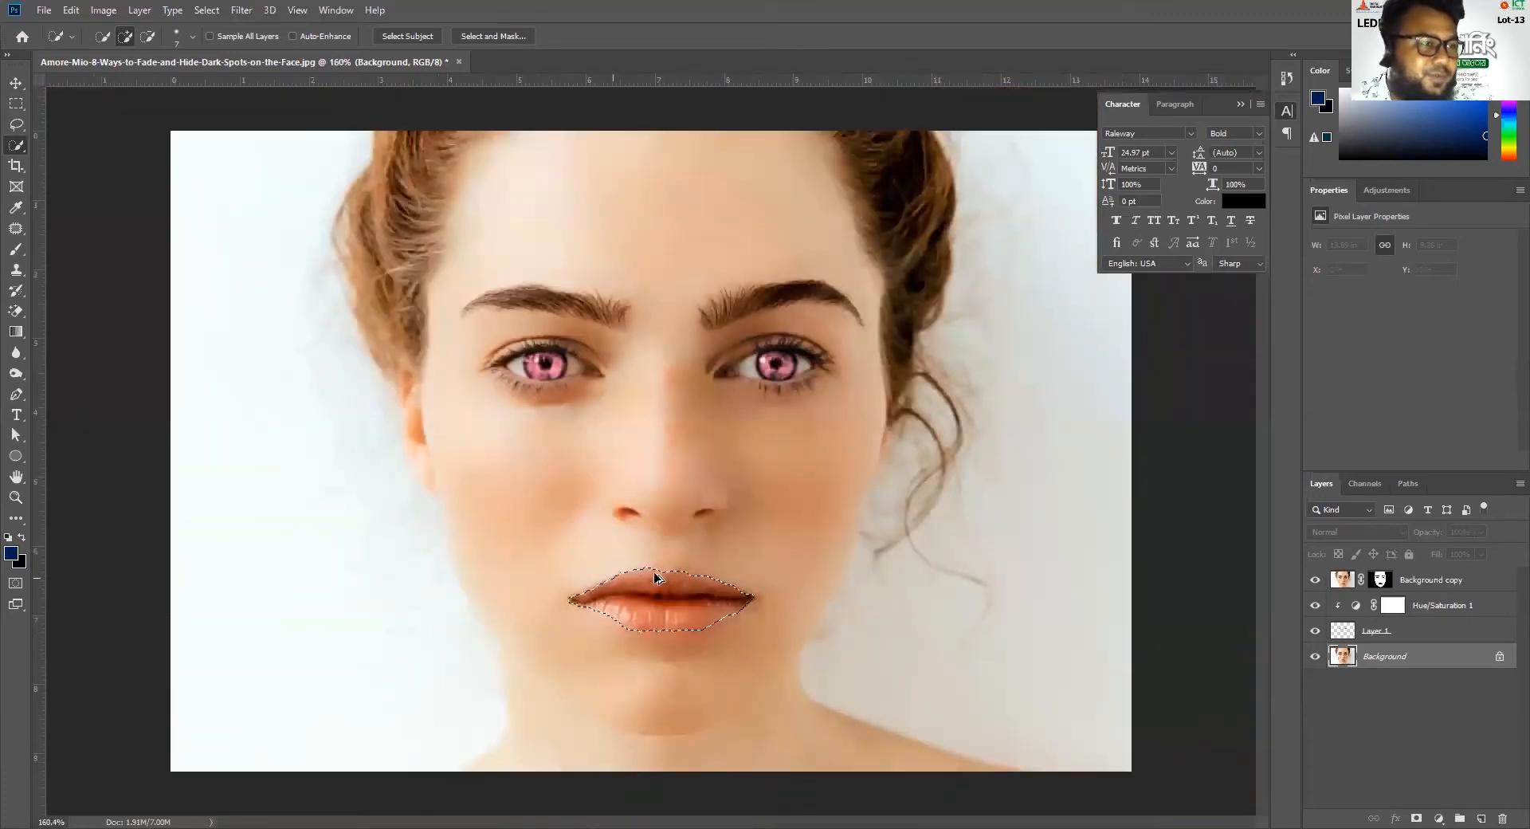
scroll(701, 586, "up", 7)
left_click(629, 528)
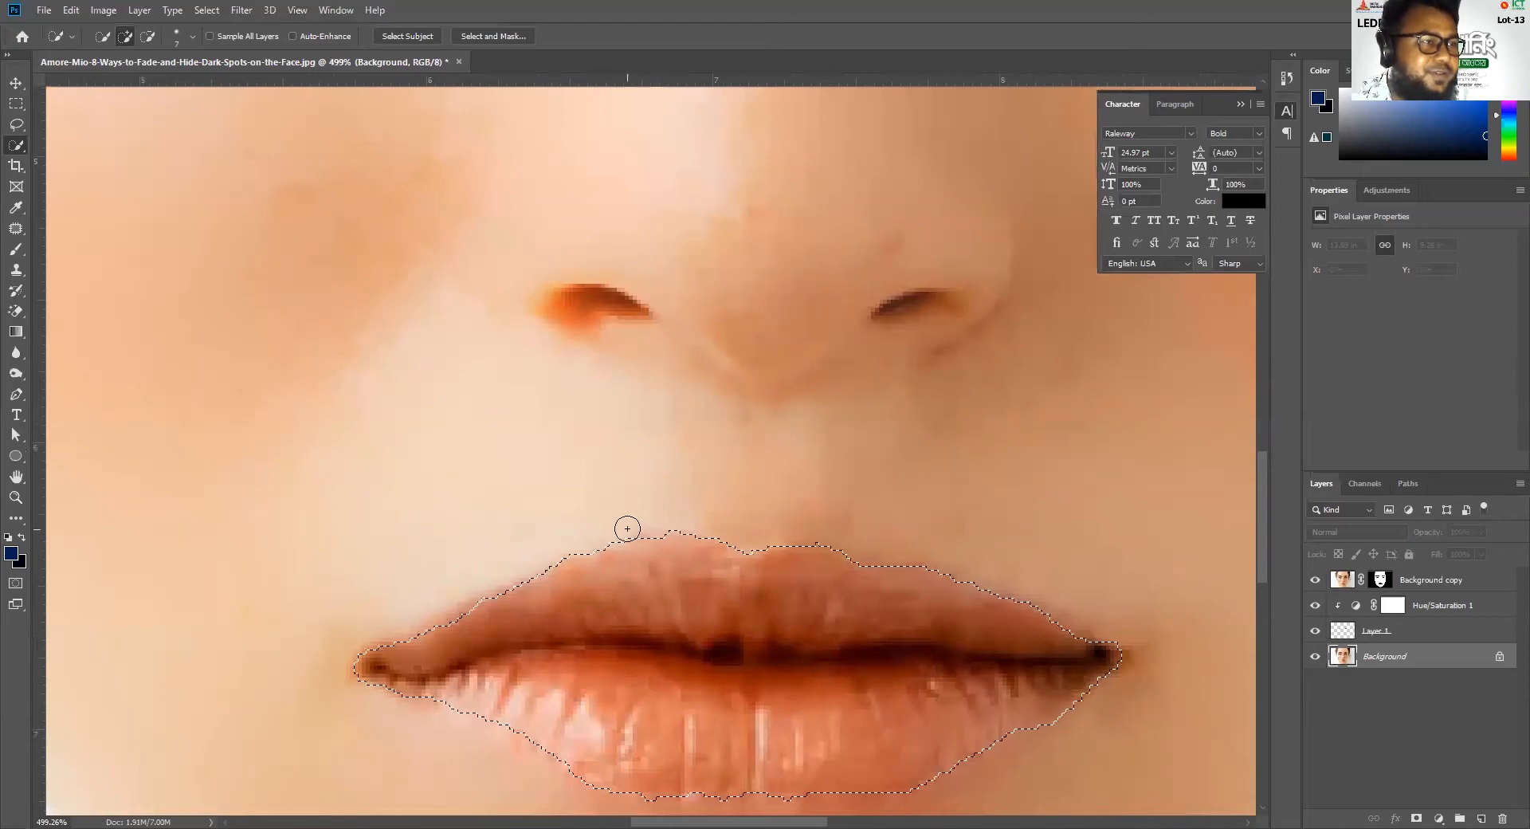
left_click_drag(604, 533, 632, 530)
left_click(601, 532)
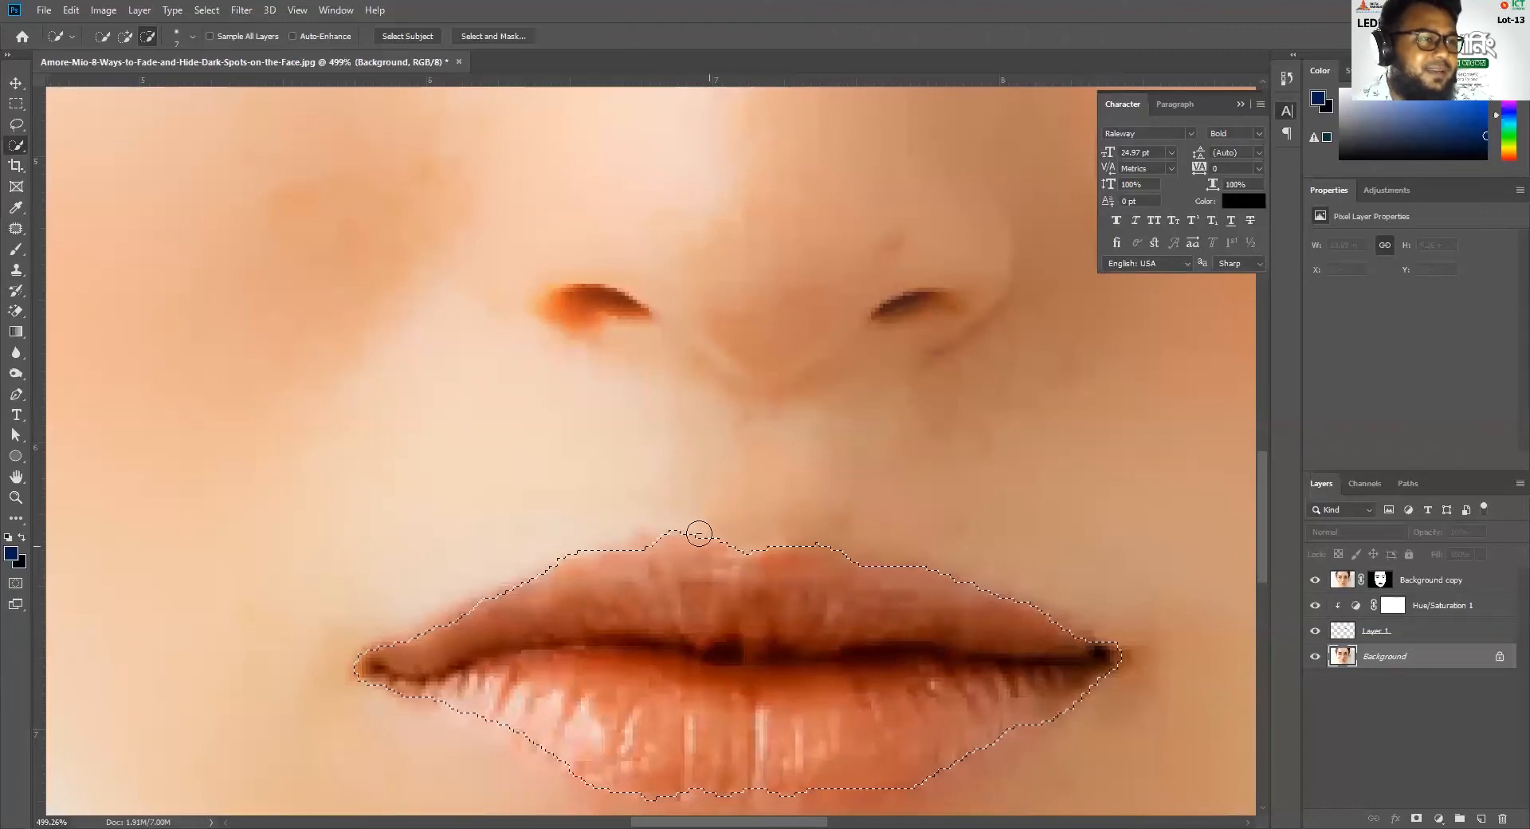
Copy the selected lips to a new layer and load that layer's outline as a selection
scroll(706, 673, "down", 9)
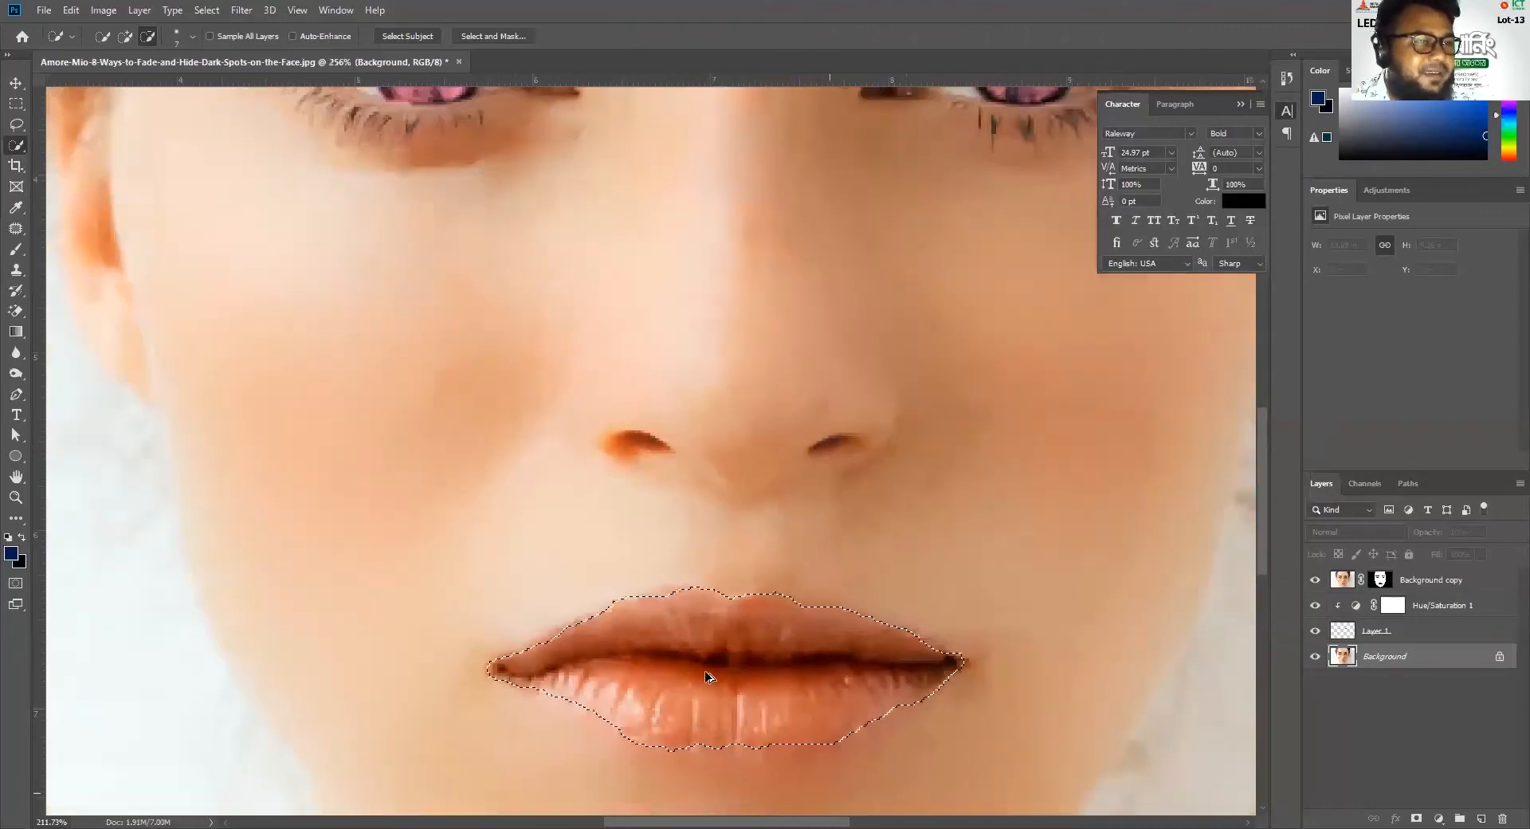
key("space")
left_click_drag(963, 700, 819, 619)
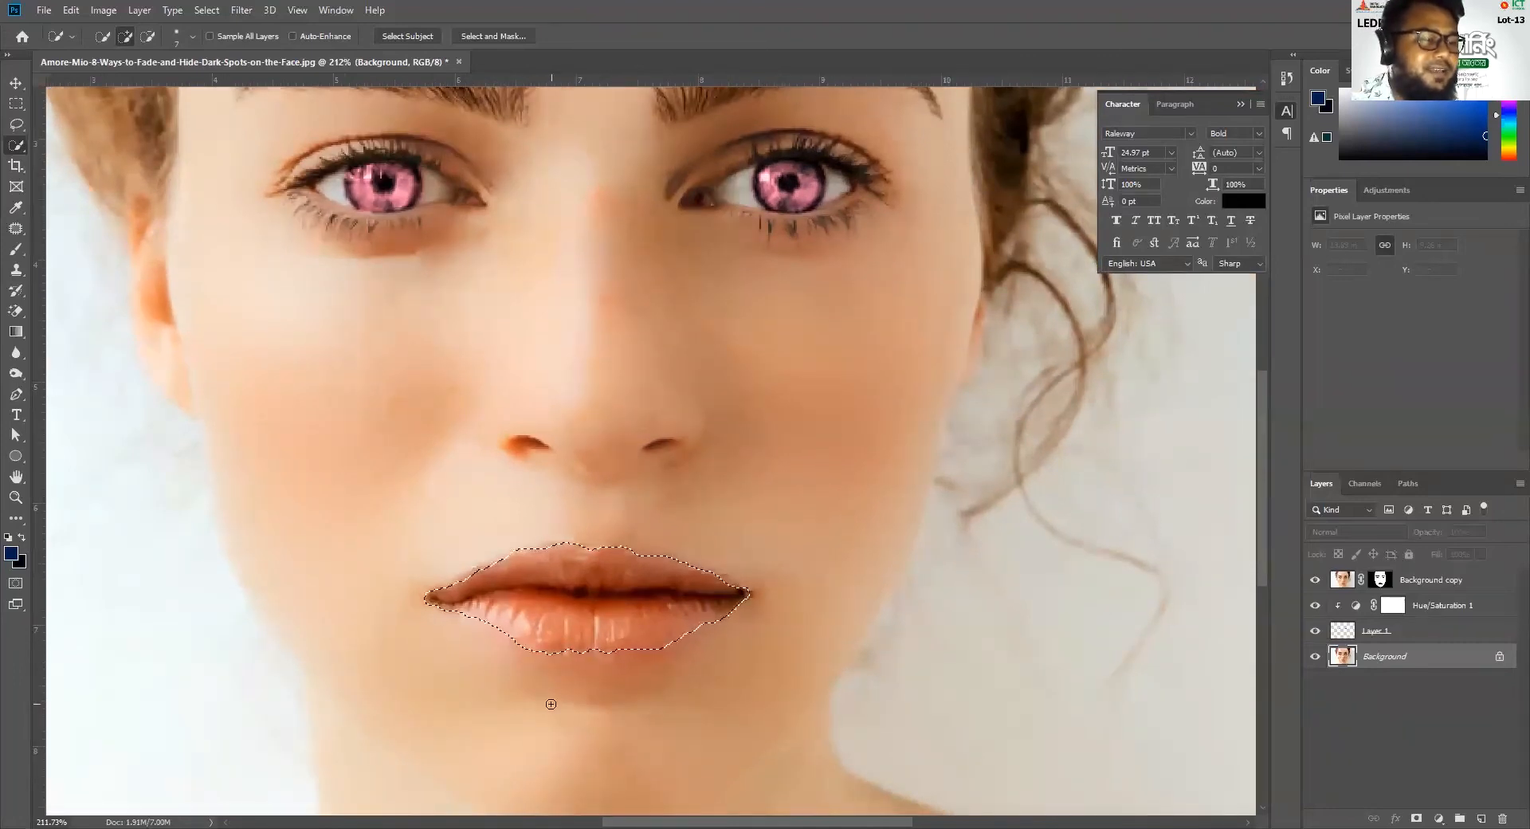
key("ctrl+j")
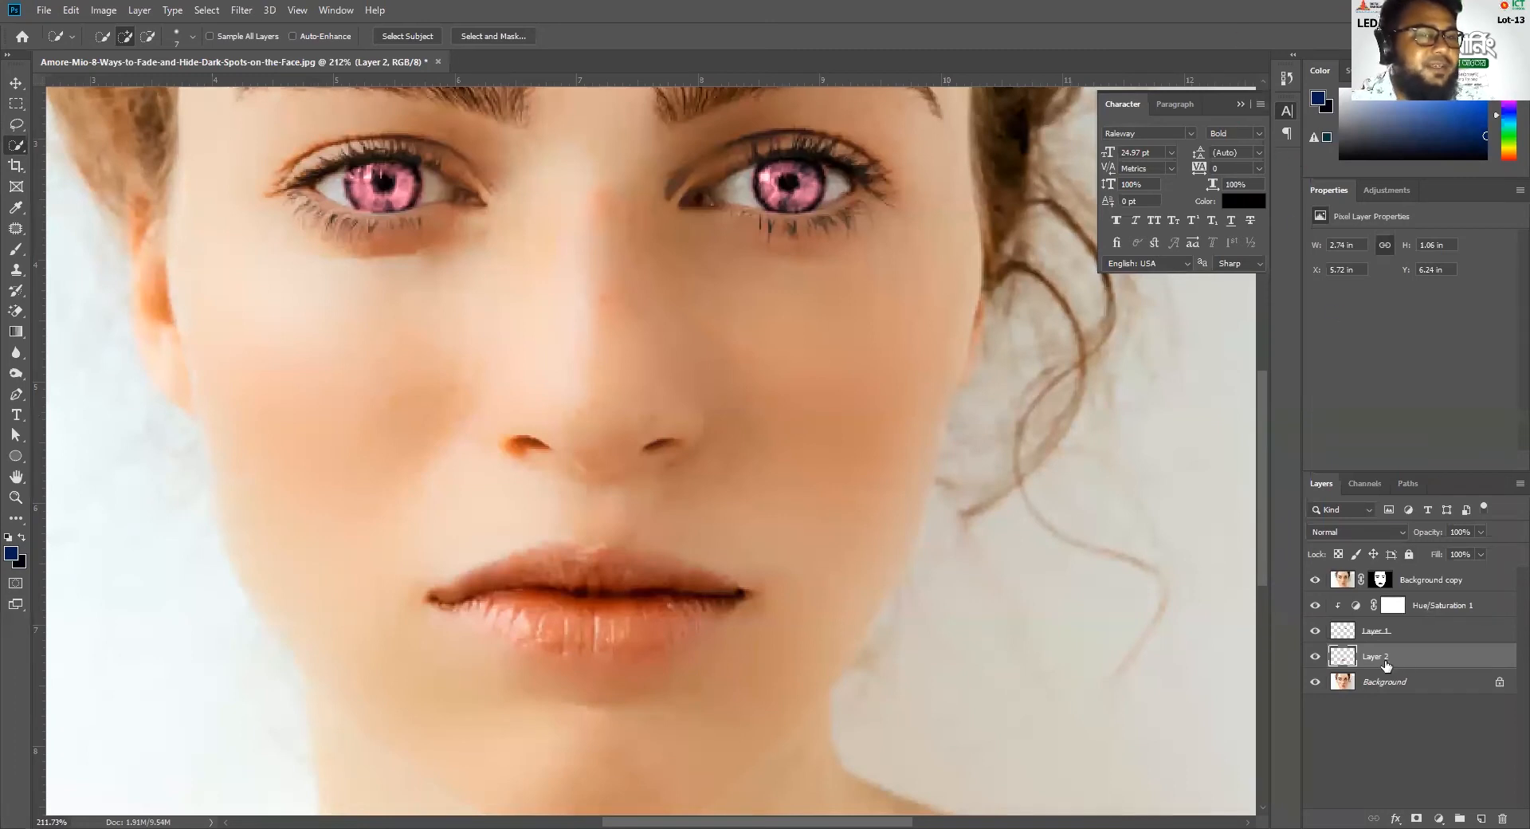
left_click(1342, 657, "ctrl")
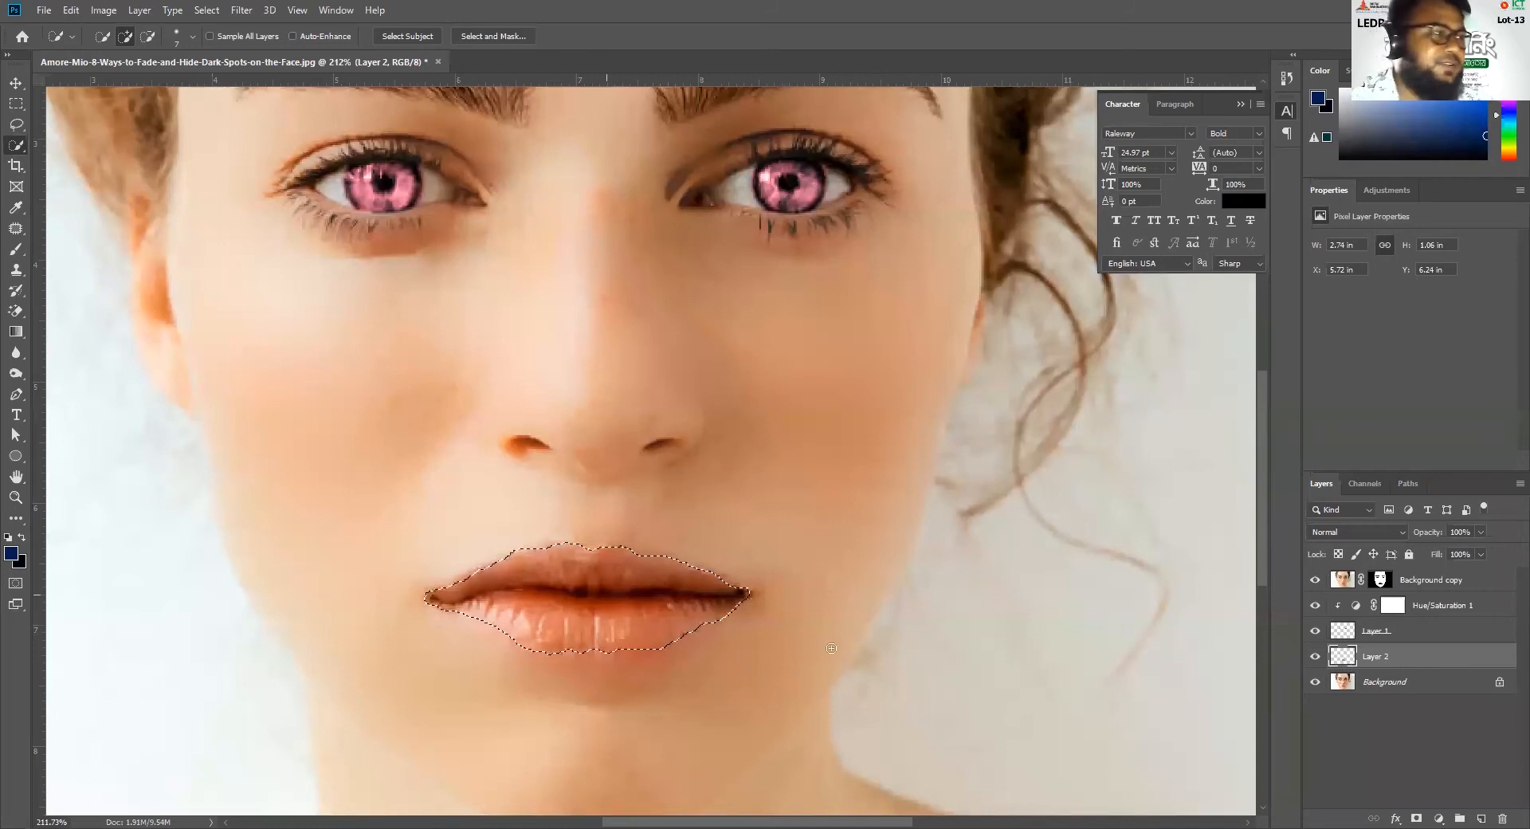
Set the foreground color to magenta ff00ff
left_click(10, 555)
left_click(655, 311)
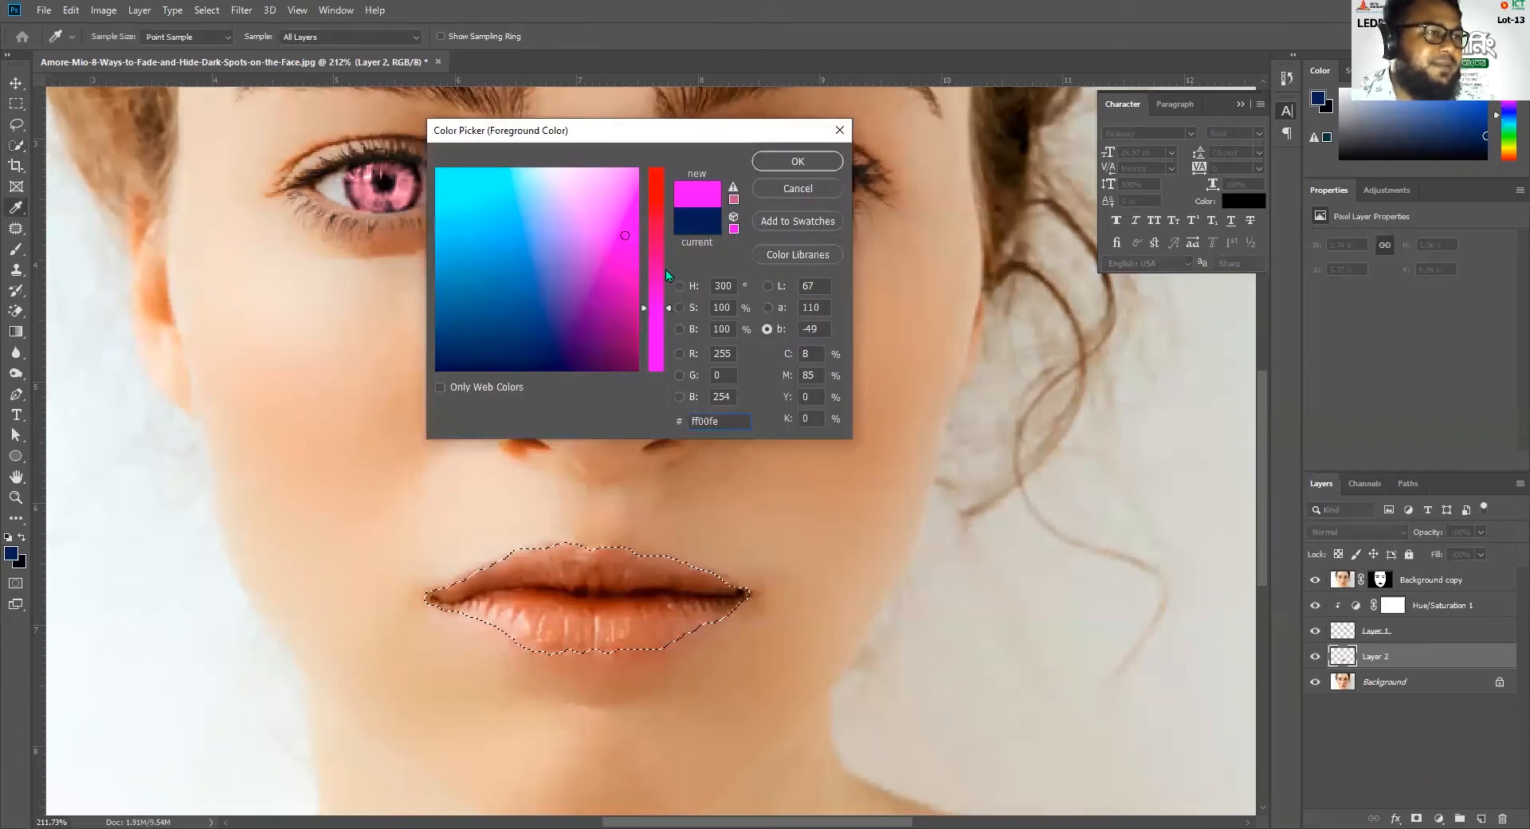
left_click_drag(654, 316, 661, 331)
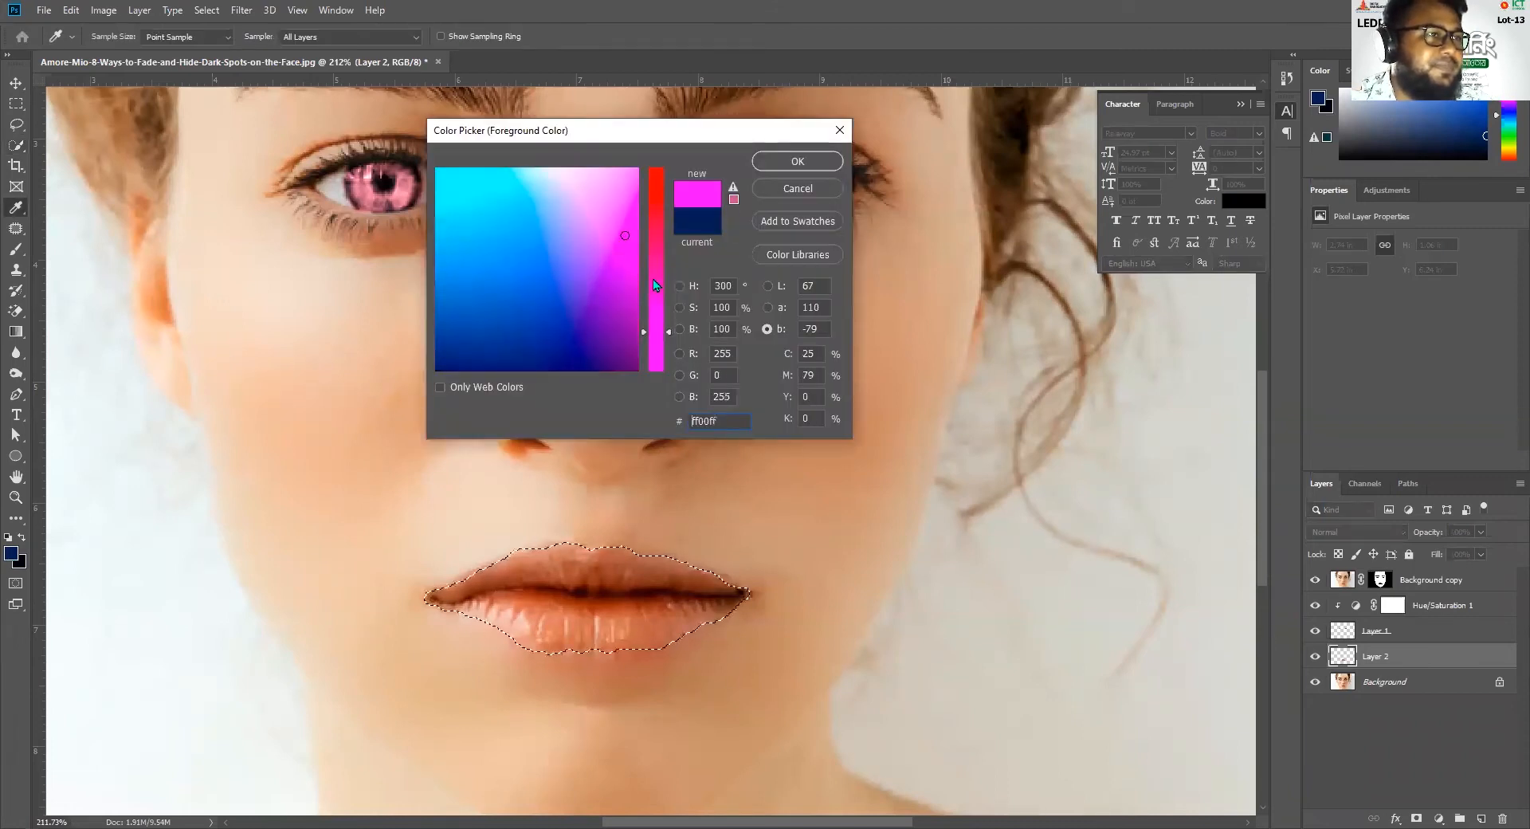
left_click(660, 311)
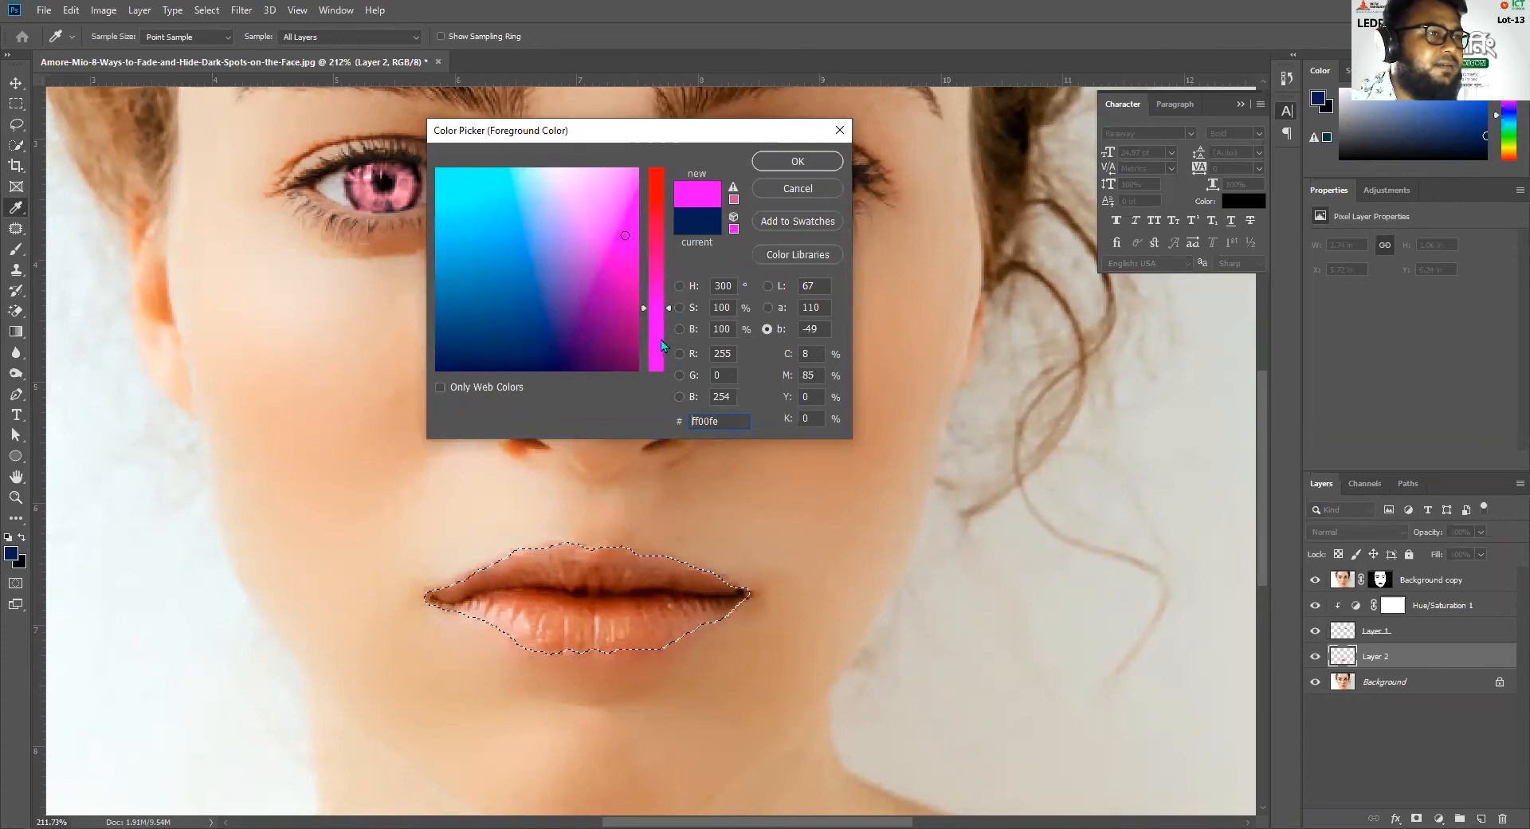
left_click(662, 329)
left_click_drag(626, 230, 635, 217)
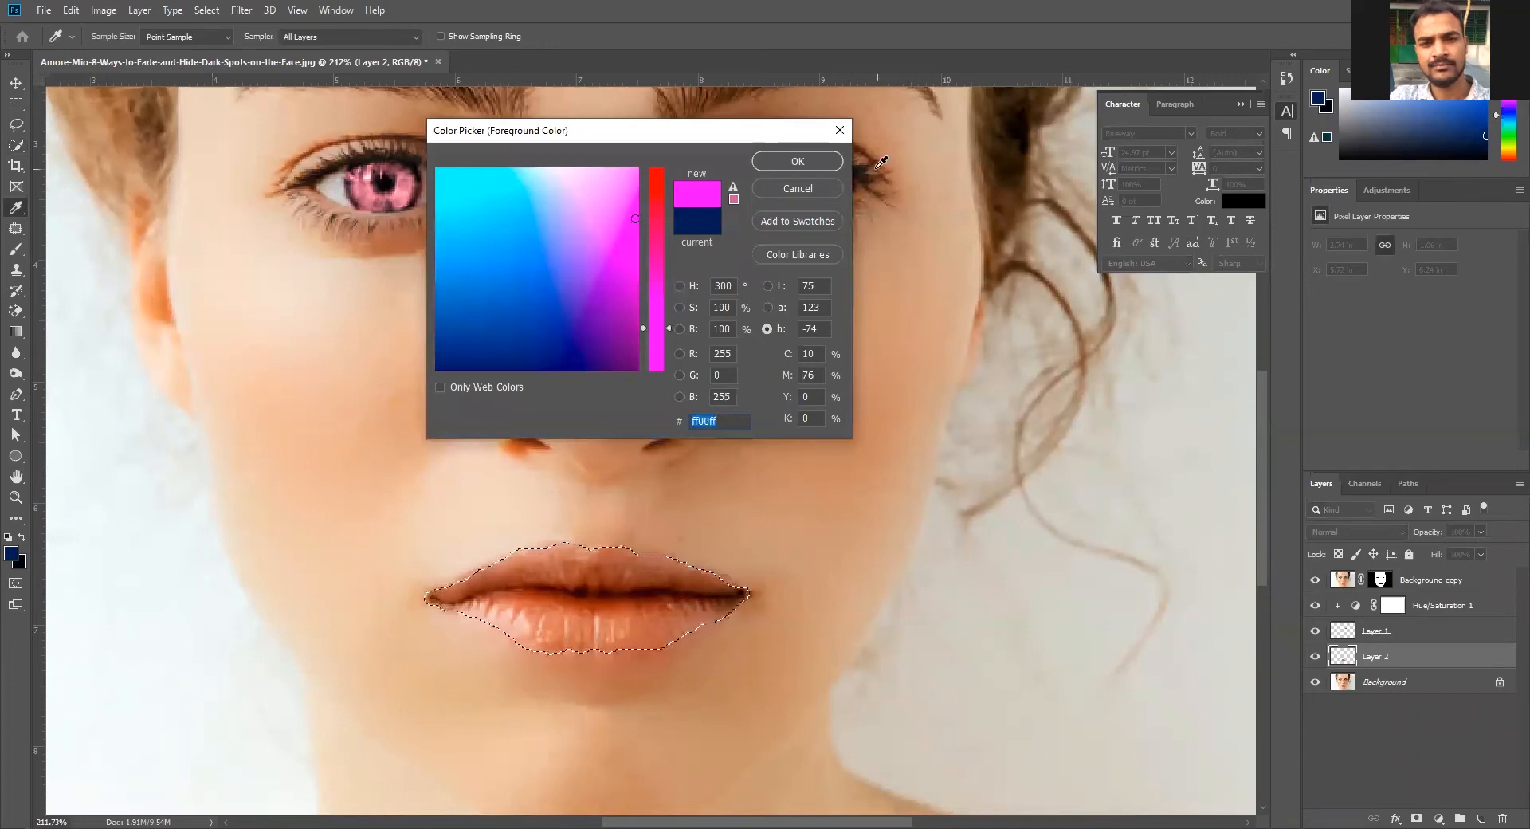
left_click(821, 160)
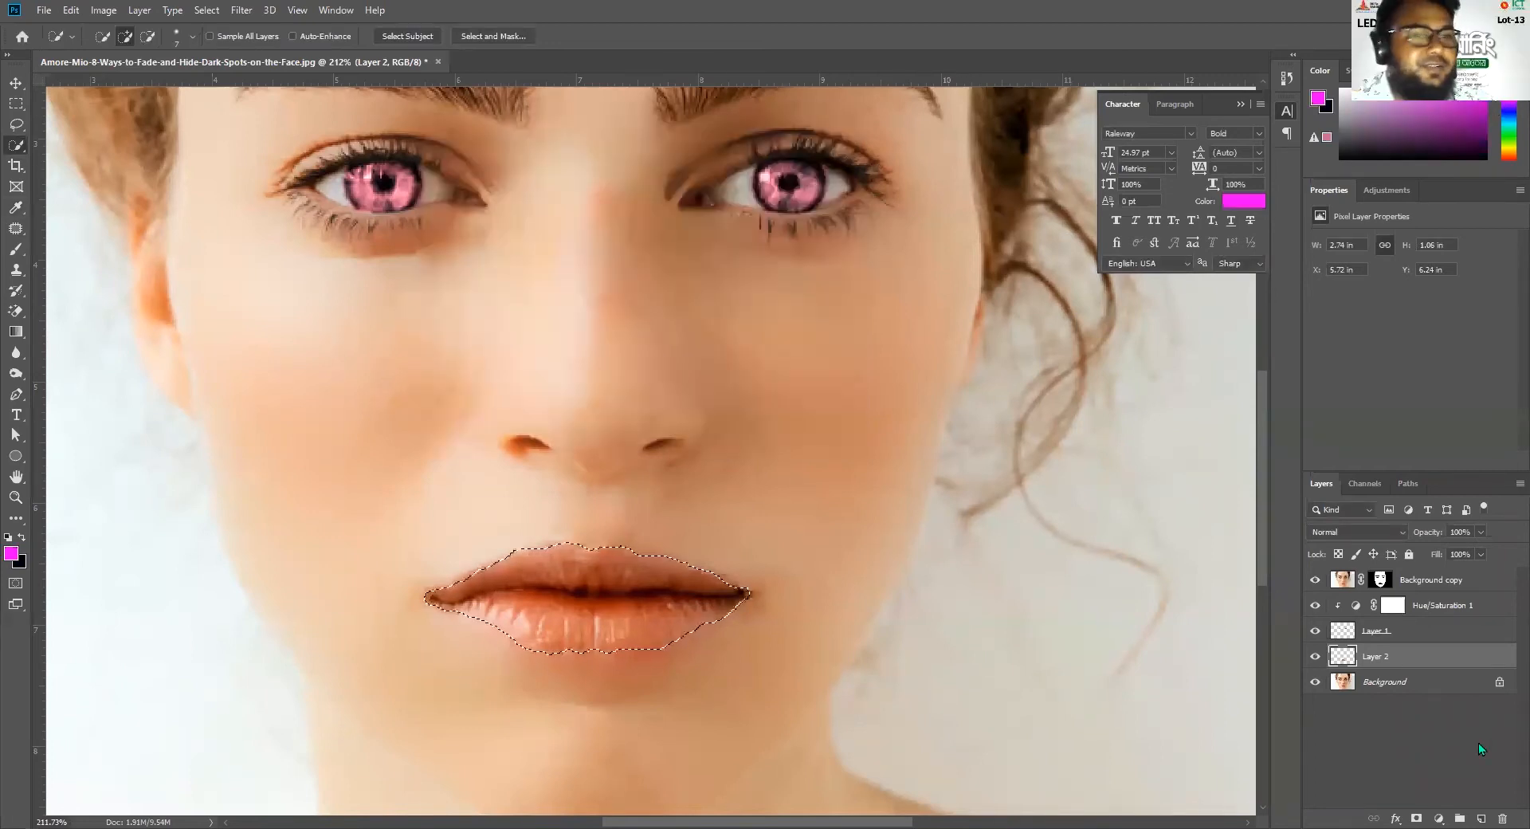
Hide every layer except the copied lips layer and show the available adjustments
left_click(1315, 681)
left_click(1315, 630)
left_click(1316, 605)
left_click(1315, 579)
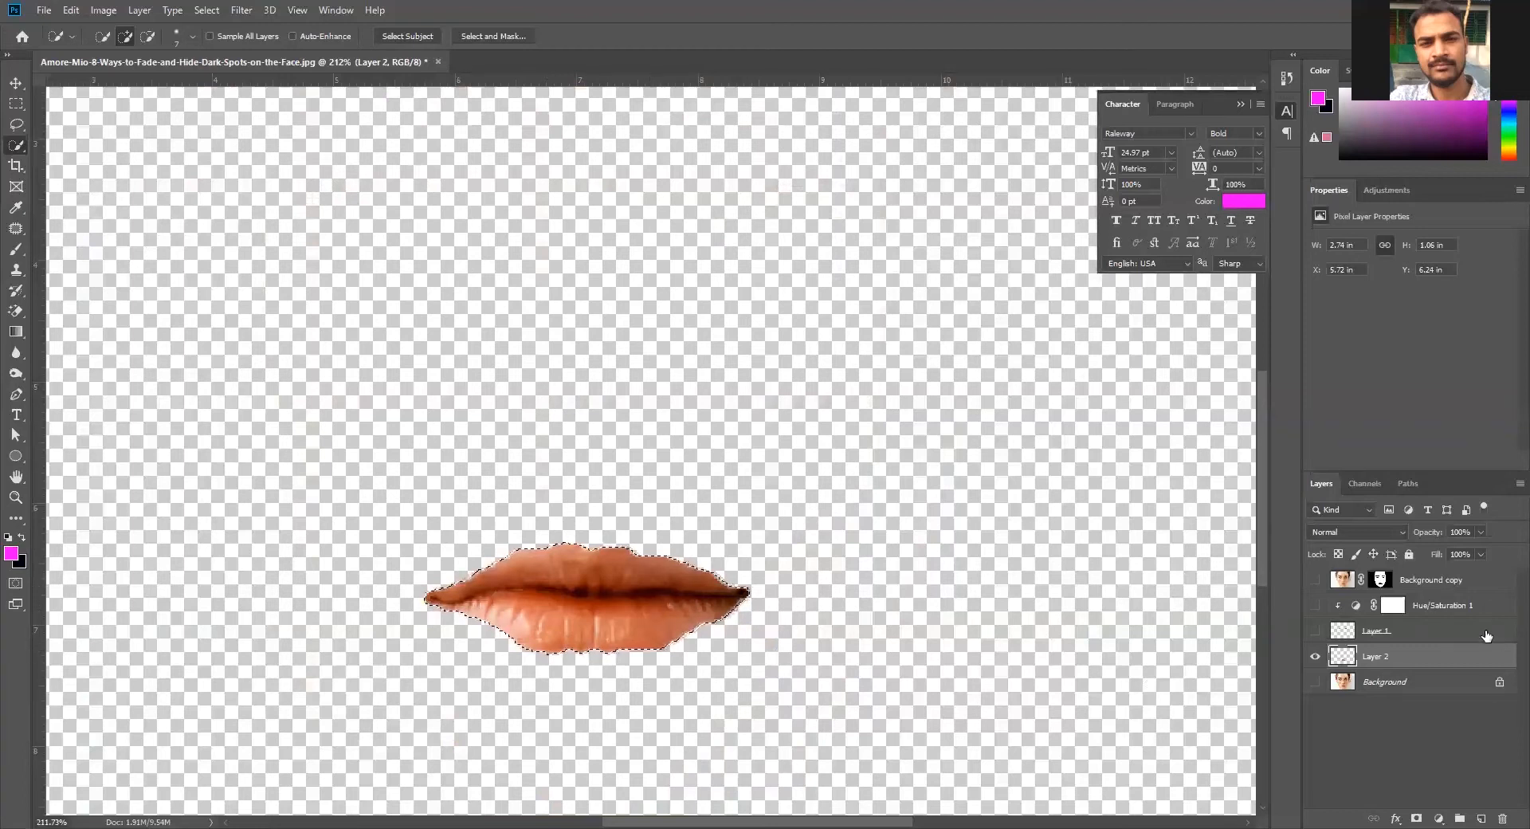
left_click(1374, 192)
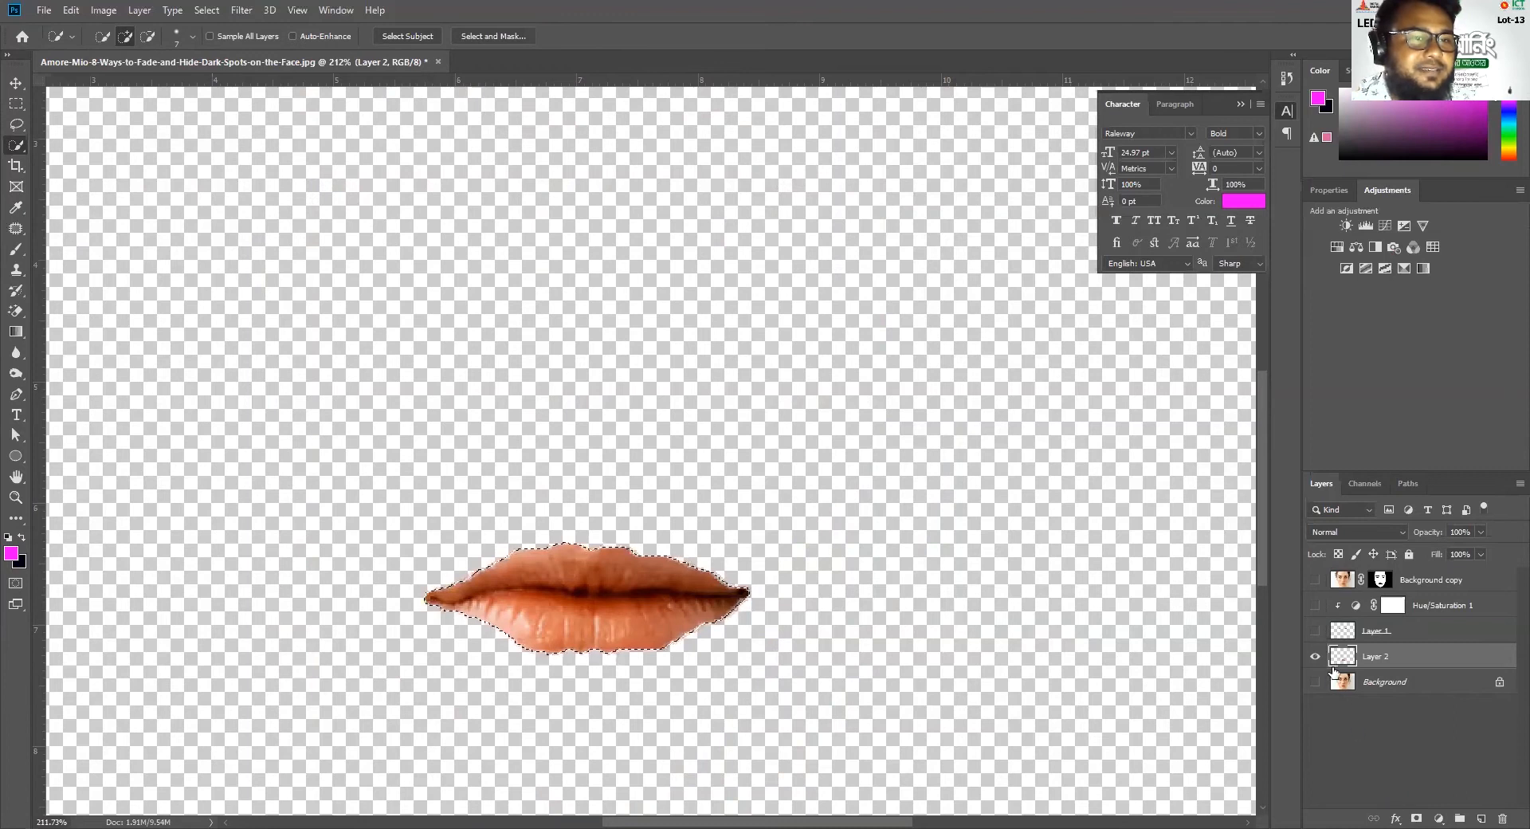
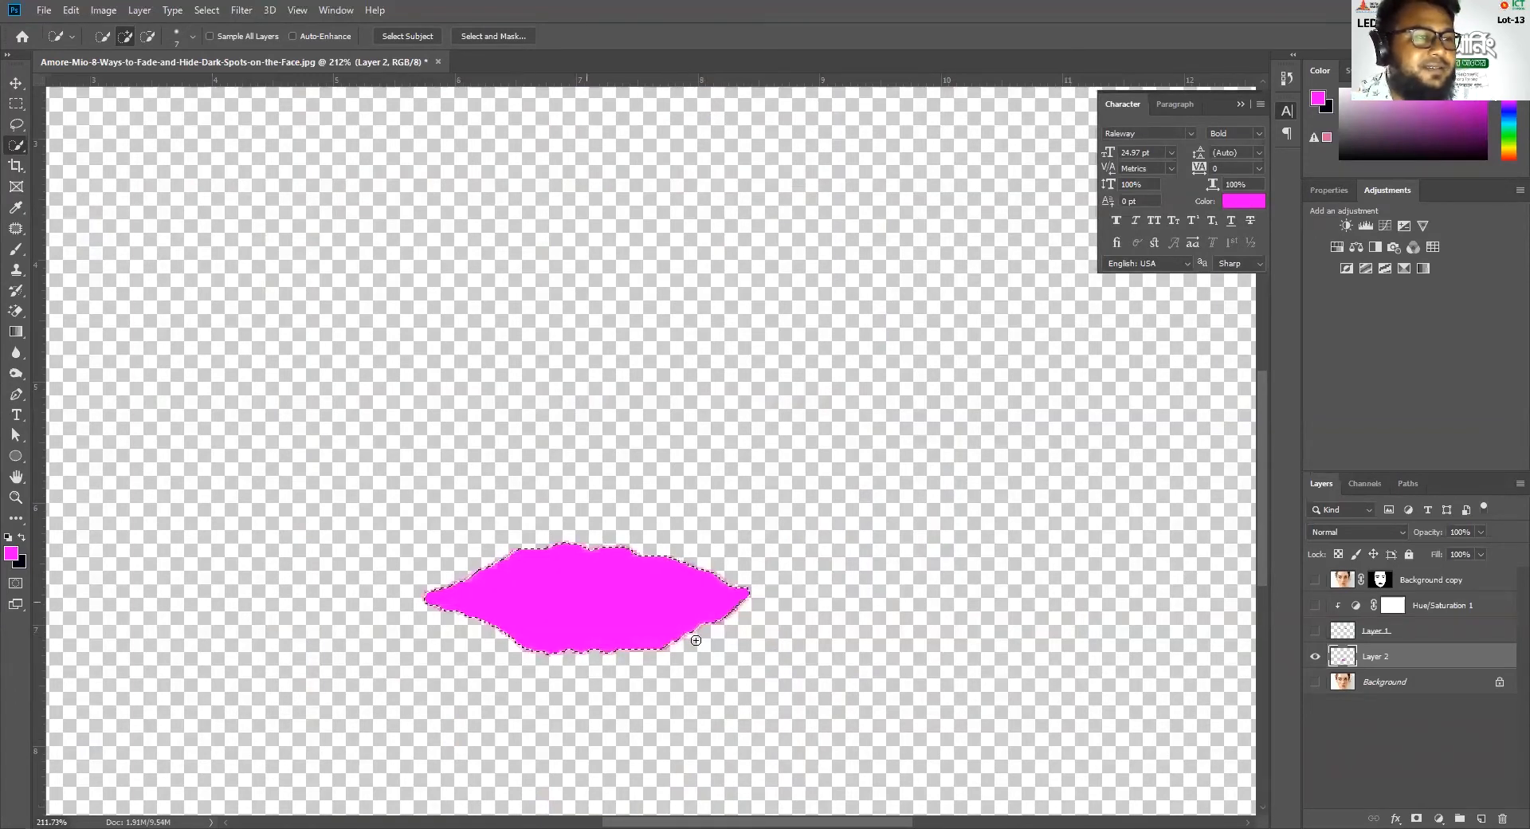
Show the Background layer and blend the magenta lips layer over it in Soft Light at 63% opacity
left_click(1315, 682)
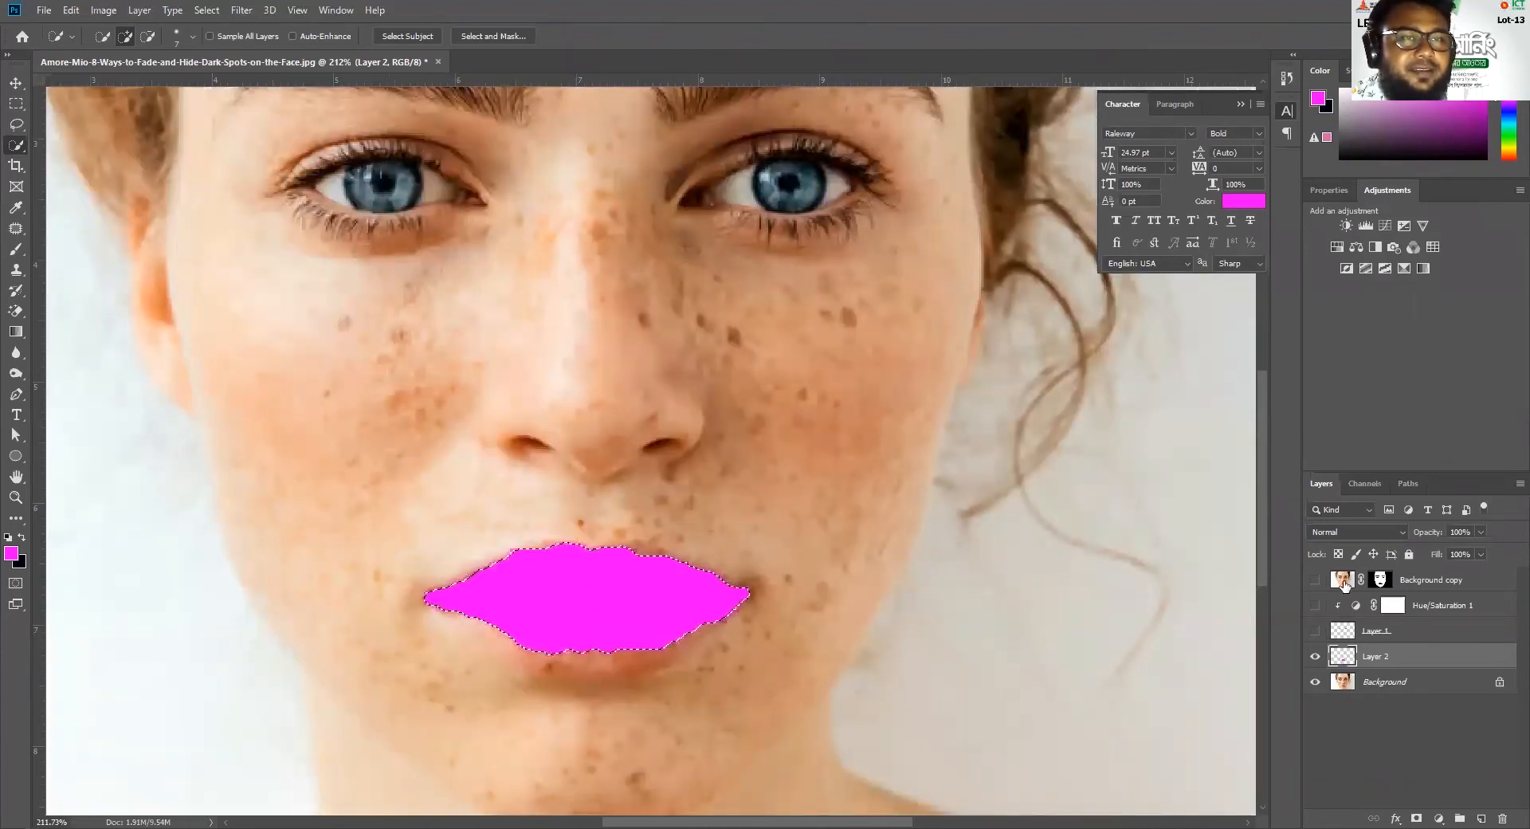
left_click(1371, 530)
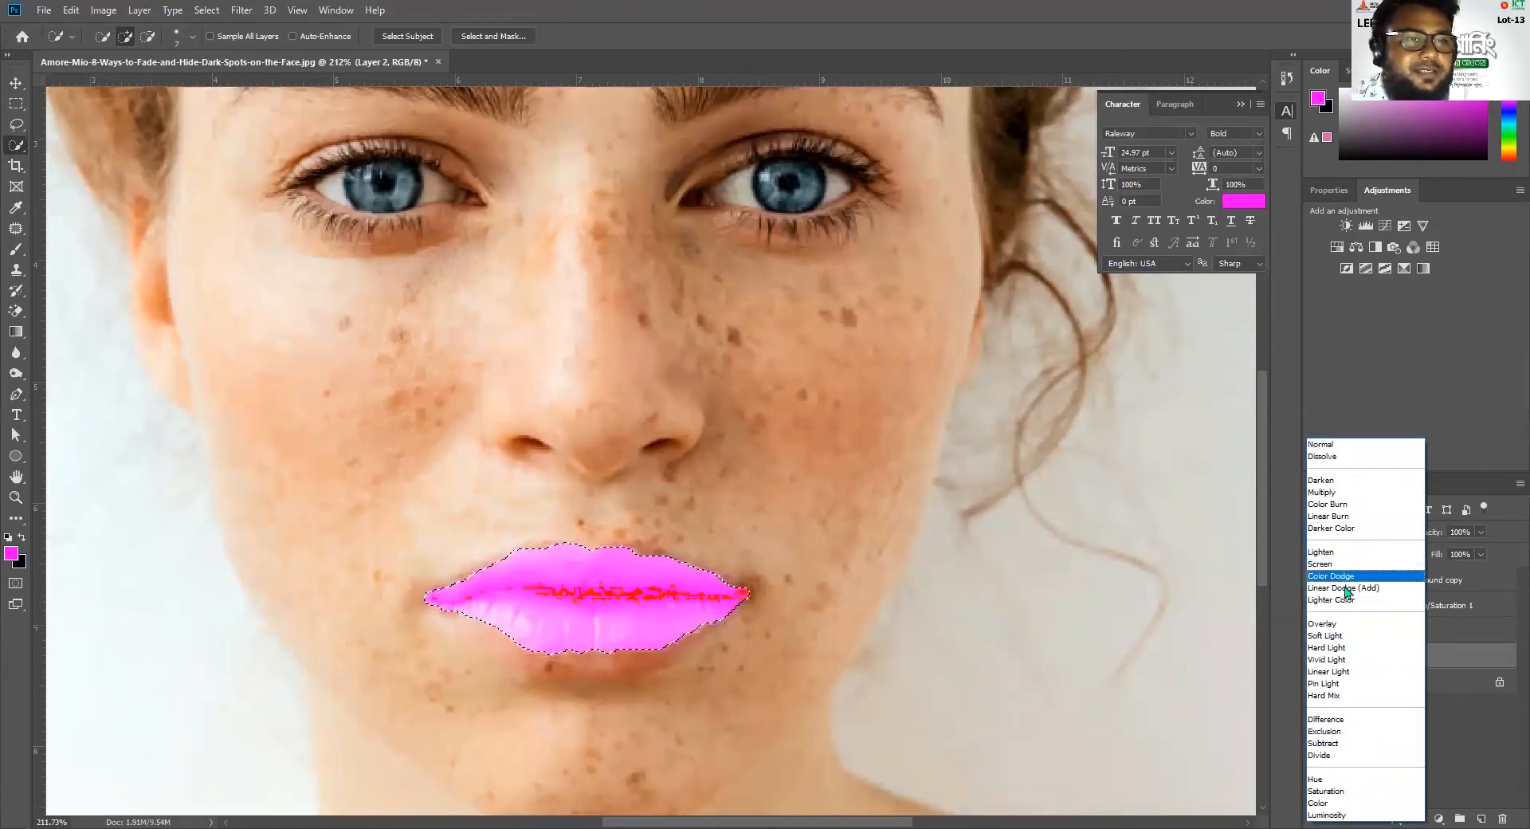
left_click(1325, 635)
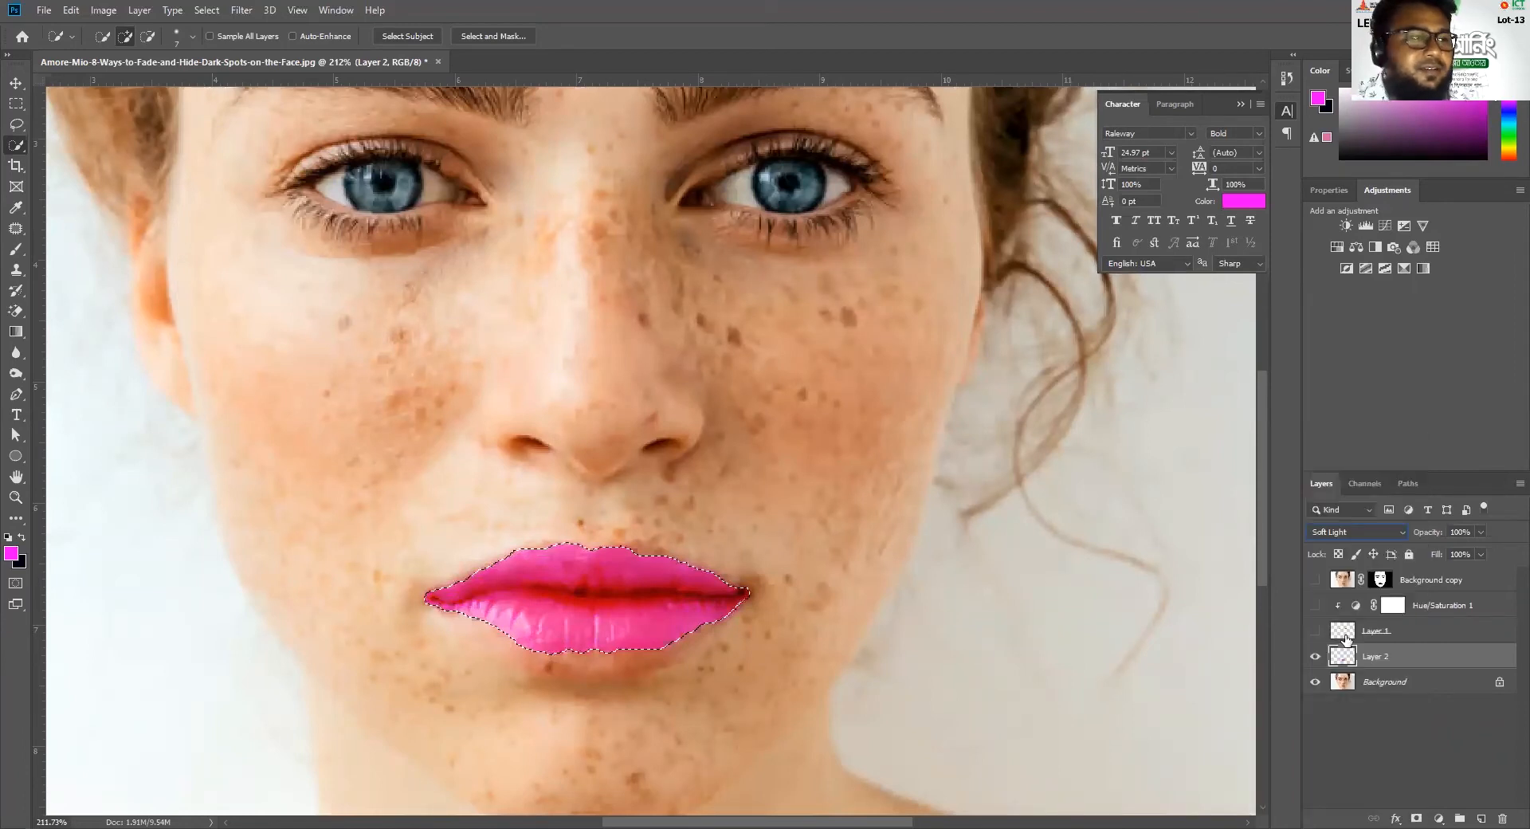
left_click(1479, 531)
left_click_drag(1476, 554, 1455, 556)
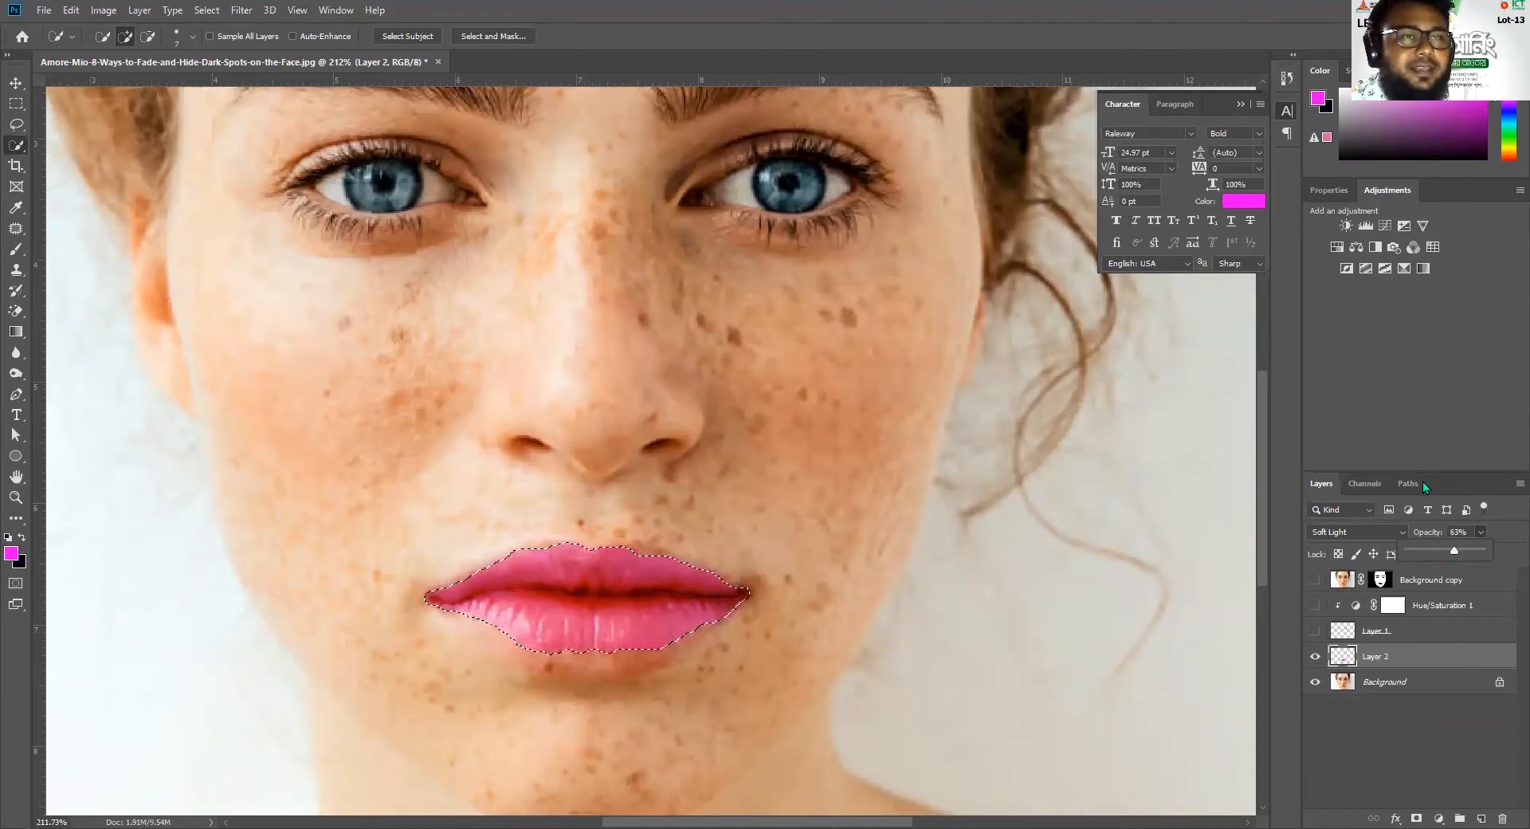
Show the smoothed skin, Hue/Saturation and iris layers again, and clear the lip selection
left_click_drag(1315, 579, 1315, 630)
scroll(974, 590, "down", 4)
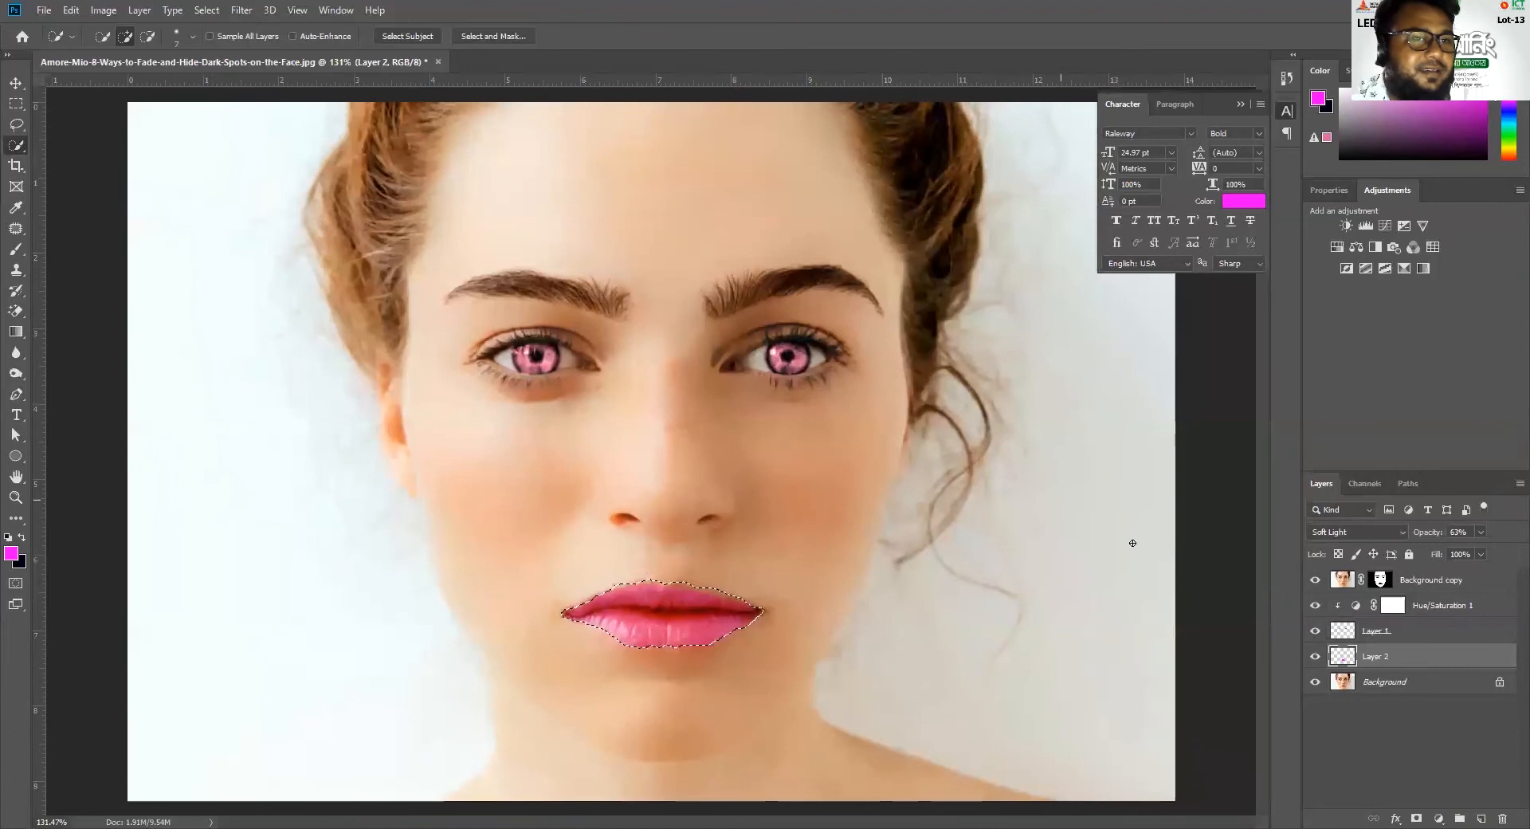
key("ctrl+d")
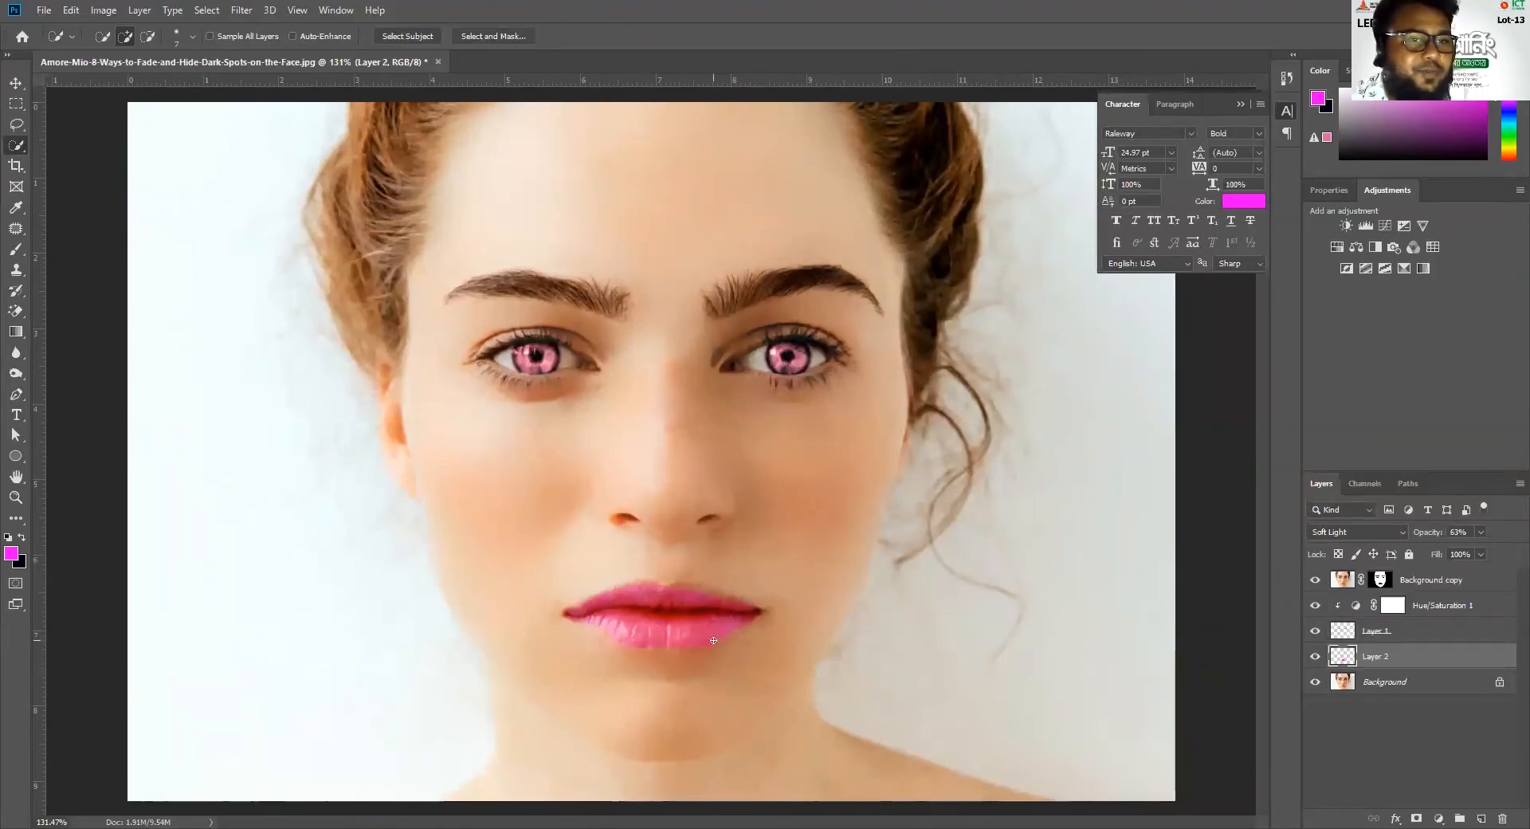
Reduce the lips layer's opacity to 55%
scroll(666, 624, "up", 3)
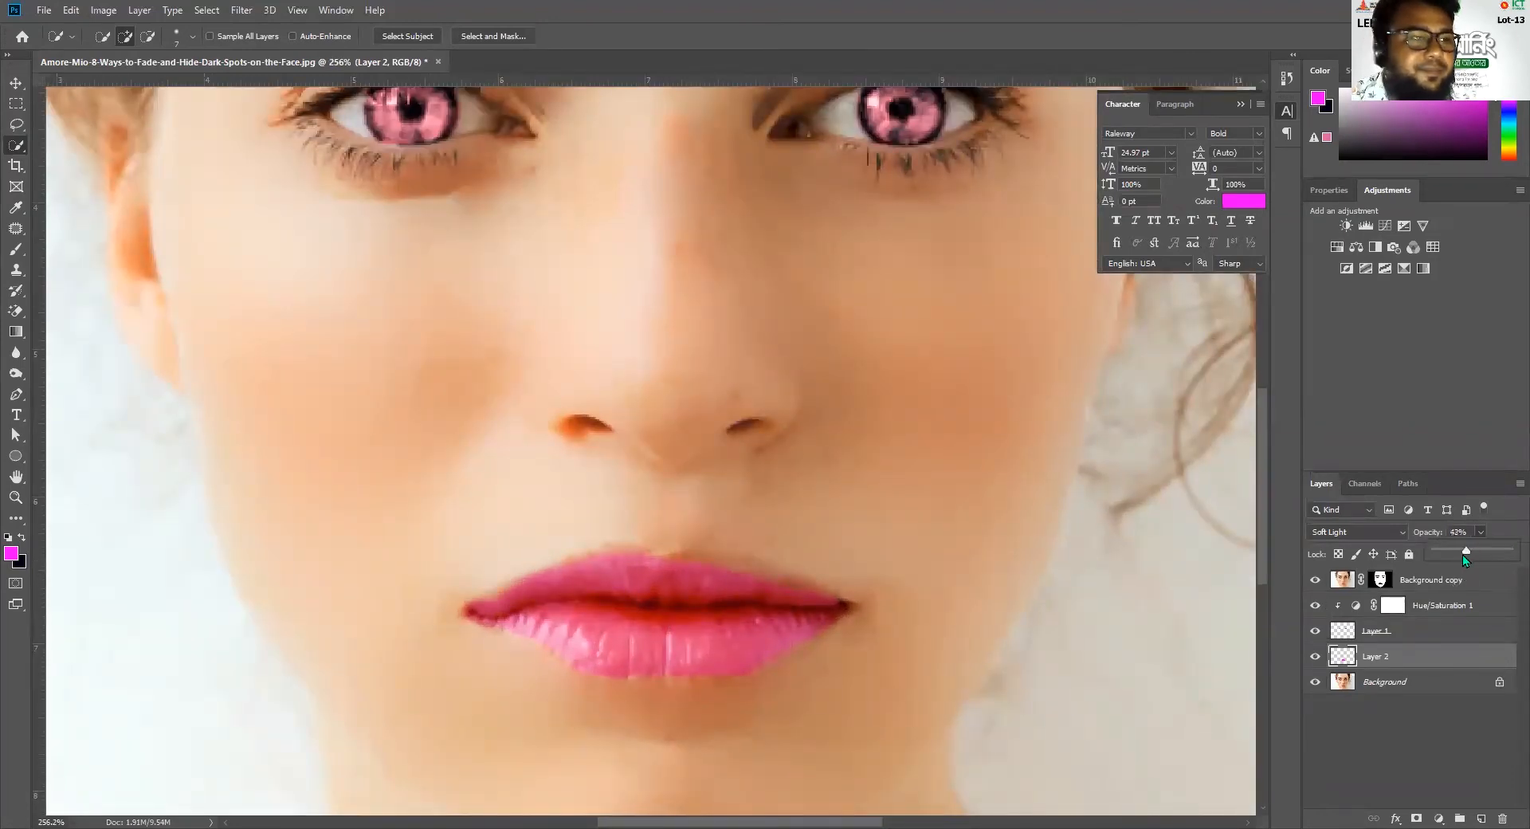
left_click_drag(1466, 553, 1474, 553)
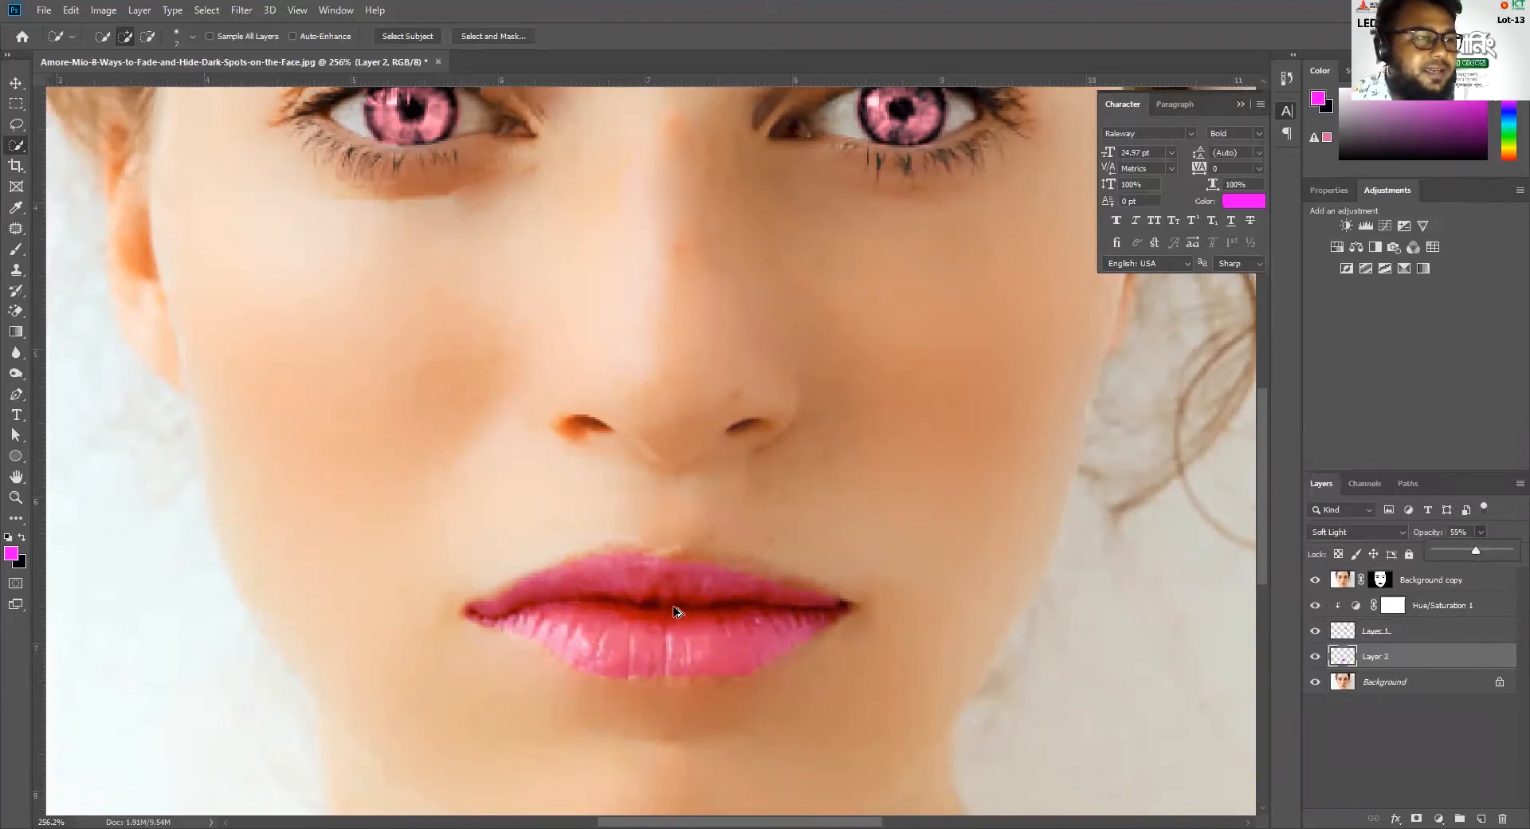
Compare the lips with their color layer hidden and shown, and set up the Brush tool at size 8
scroll(675, 611, "up", 3)
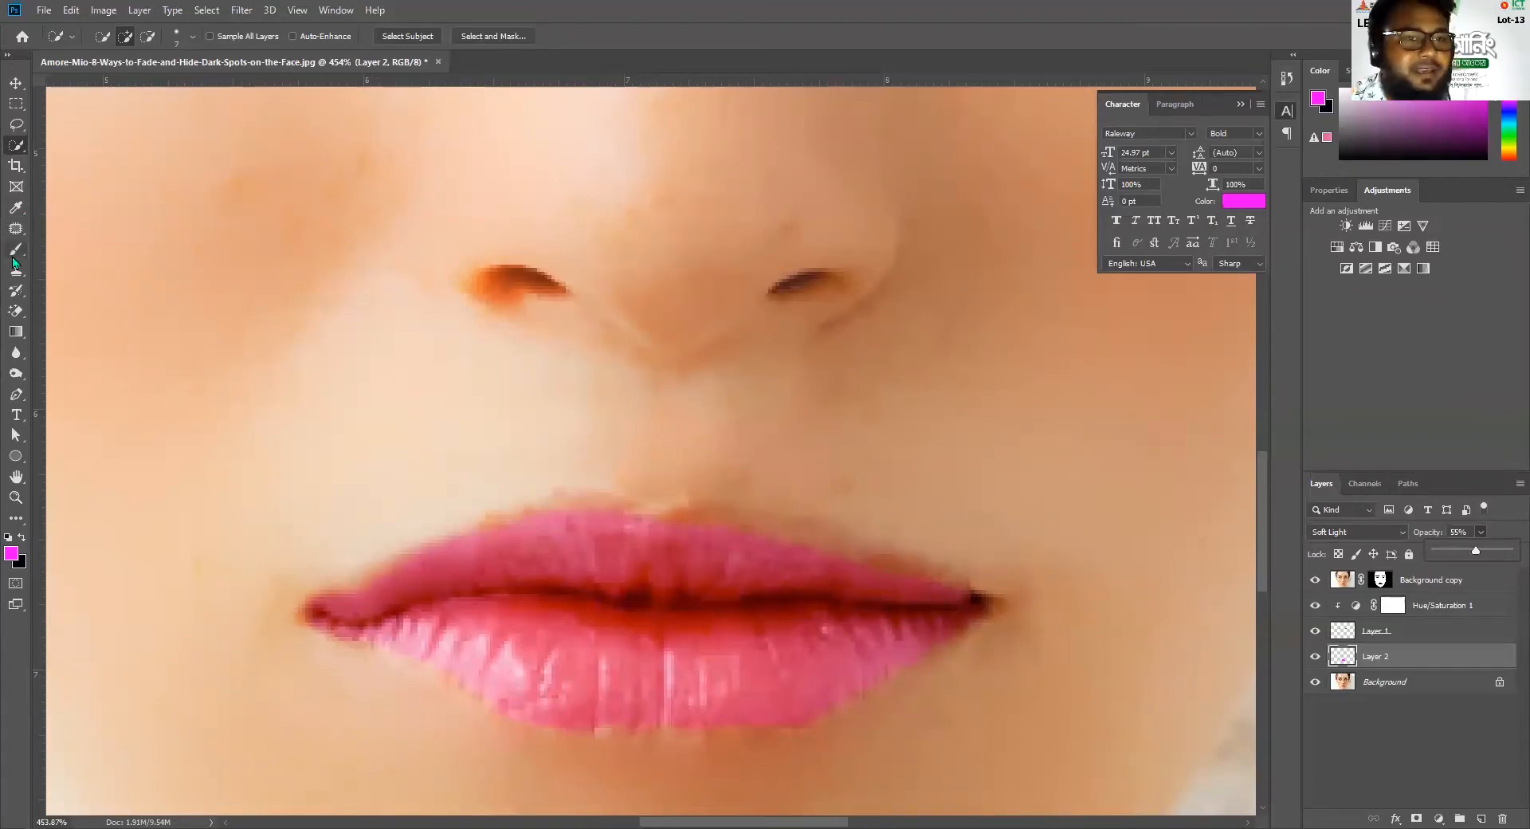
key("b")
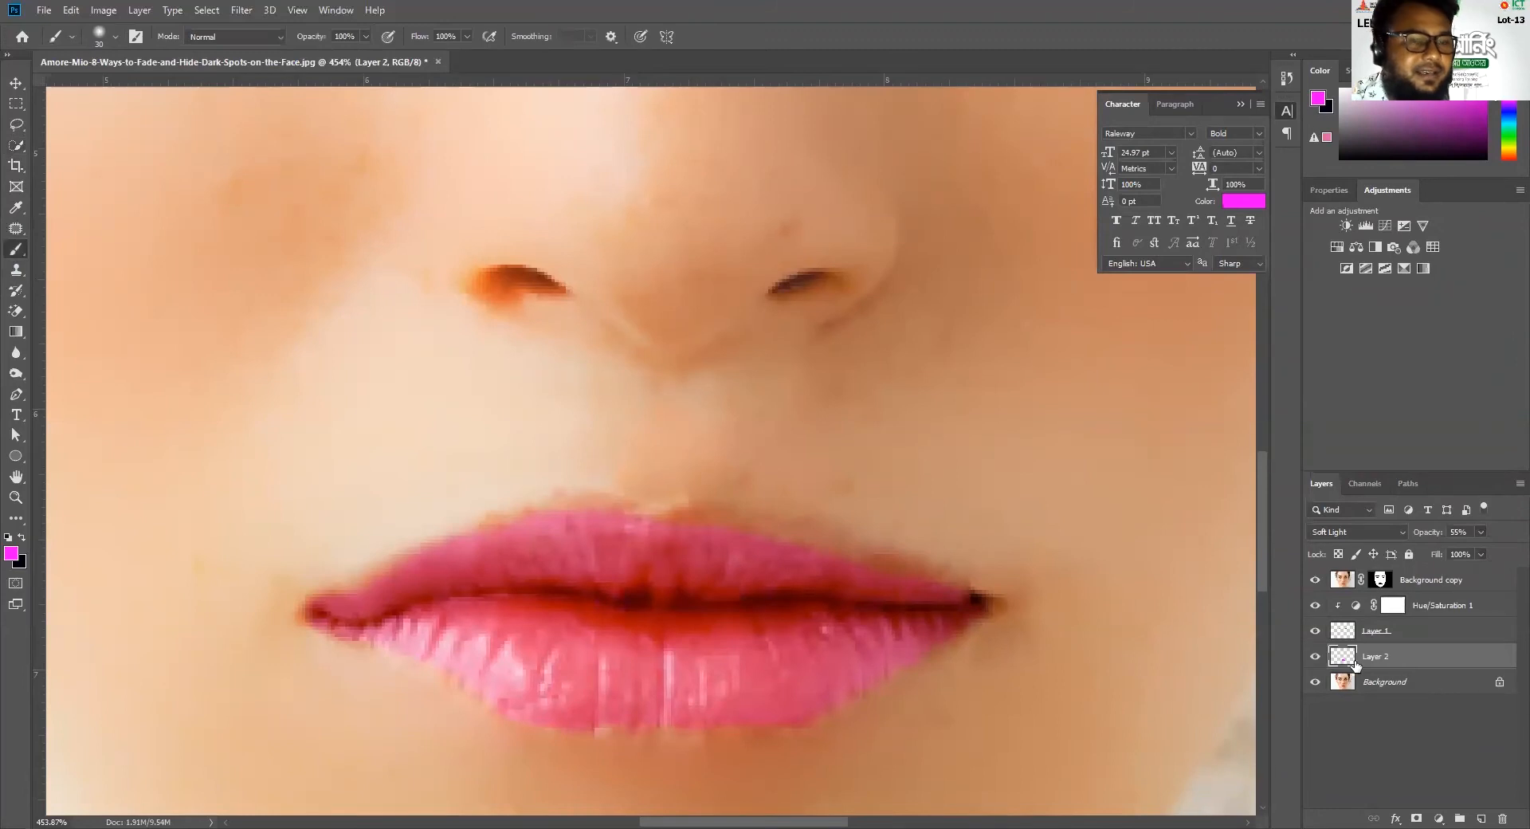
left_click(1316, 659)
left_click(1315, 658)
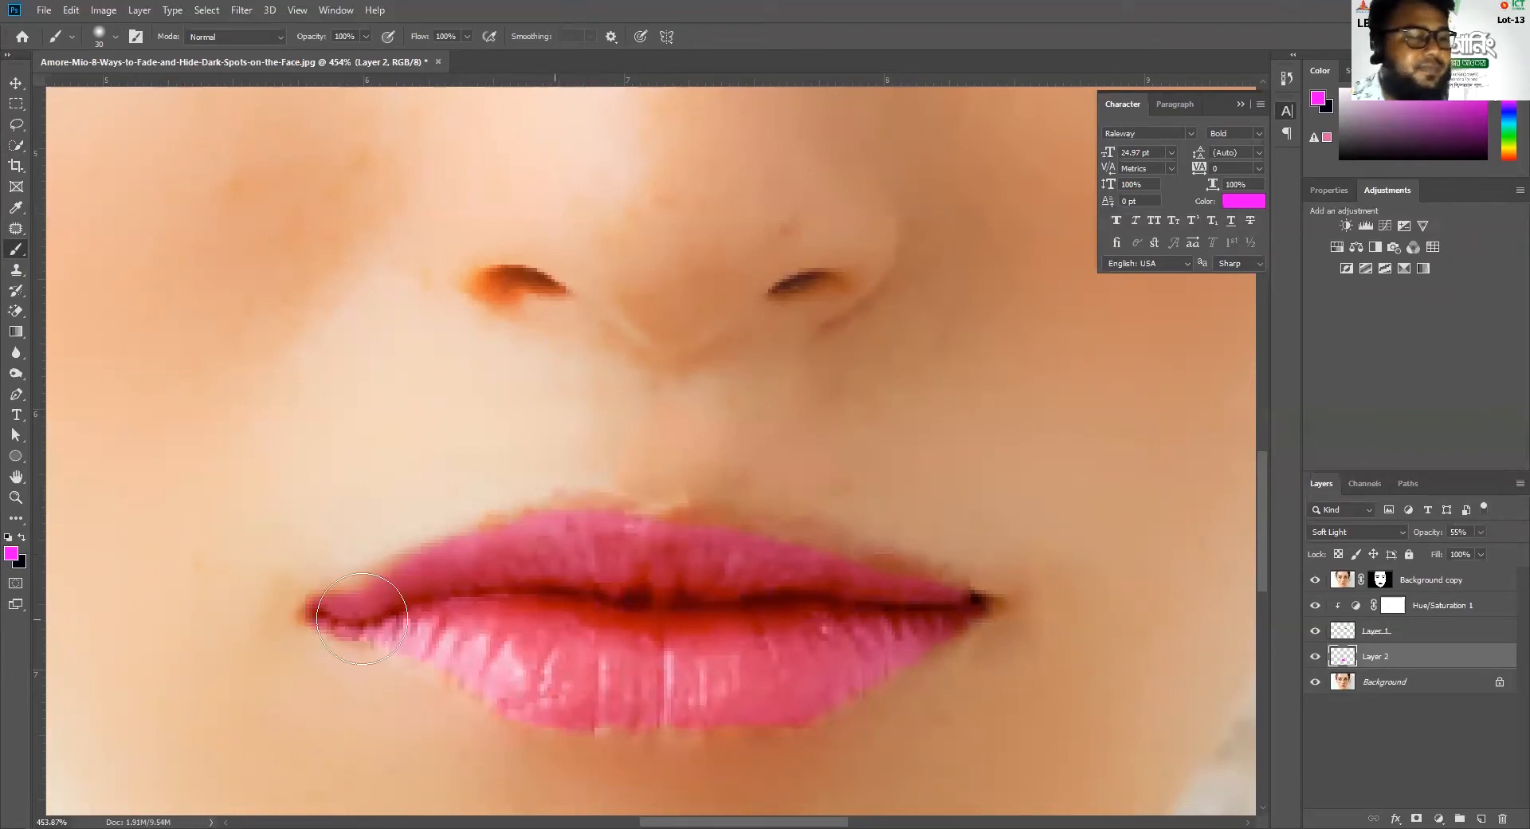
key("bracketleft")
key("bracketleft")
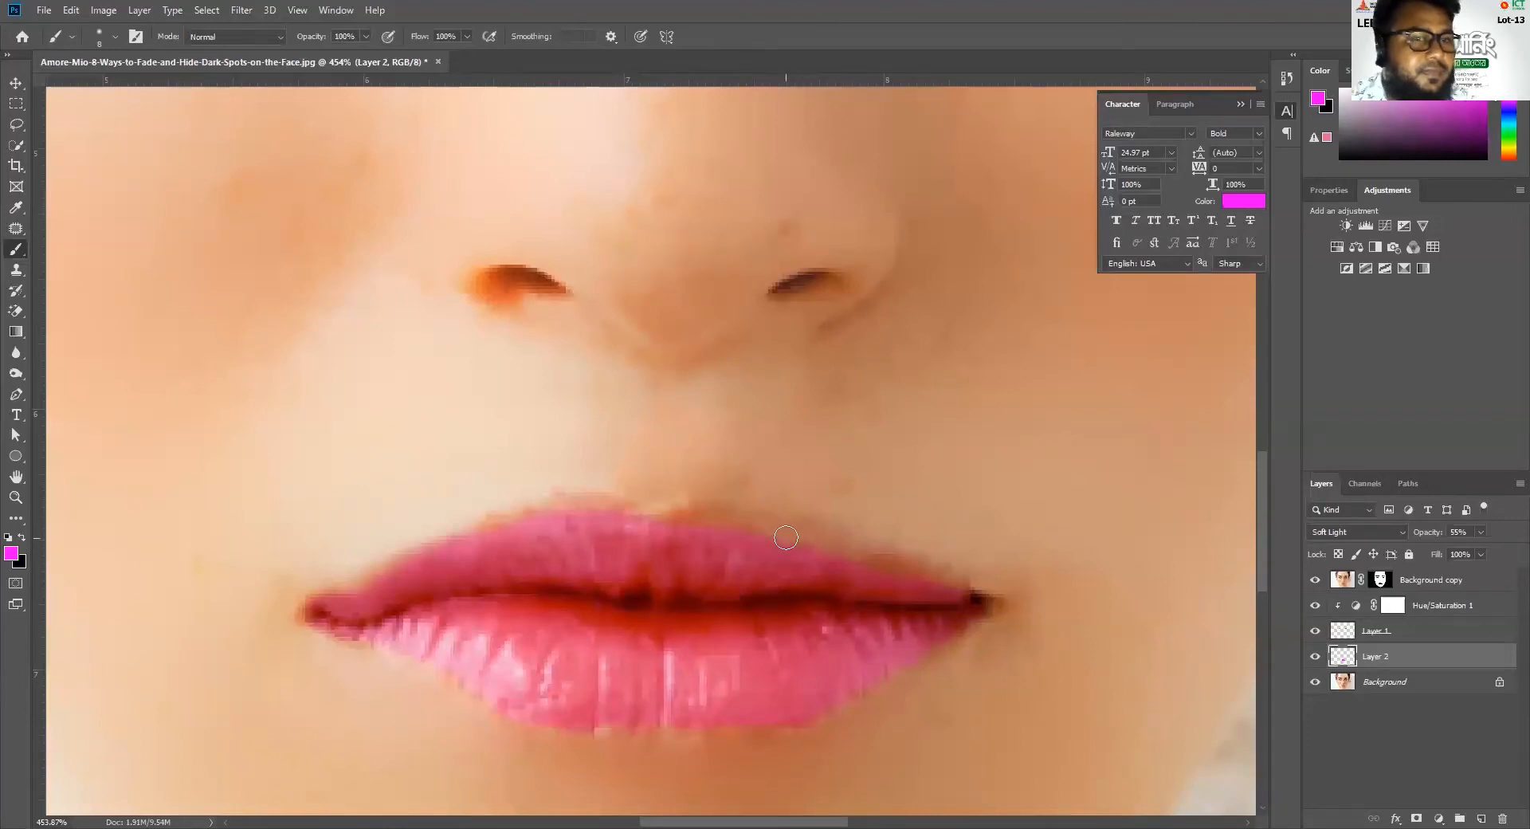
Examine the edges of the recolored lips close up and their overall look within the face
scroll(798, 551, "down", 4)
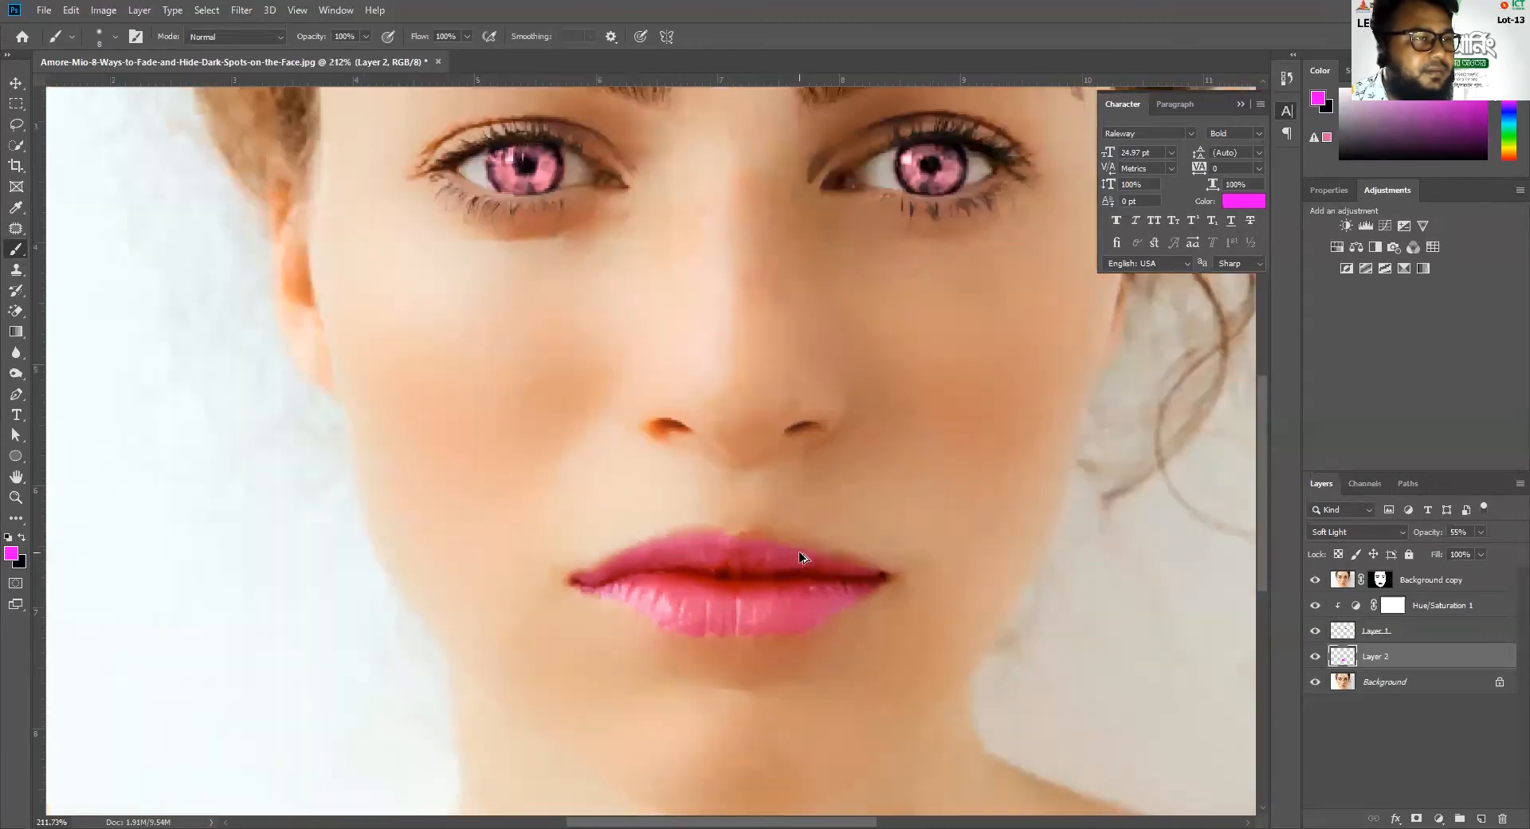
scroll(800, 555, "down", 2)
scroll(800, 555, "up", 6)
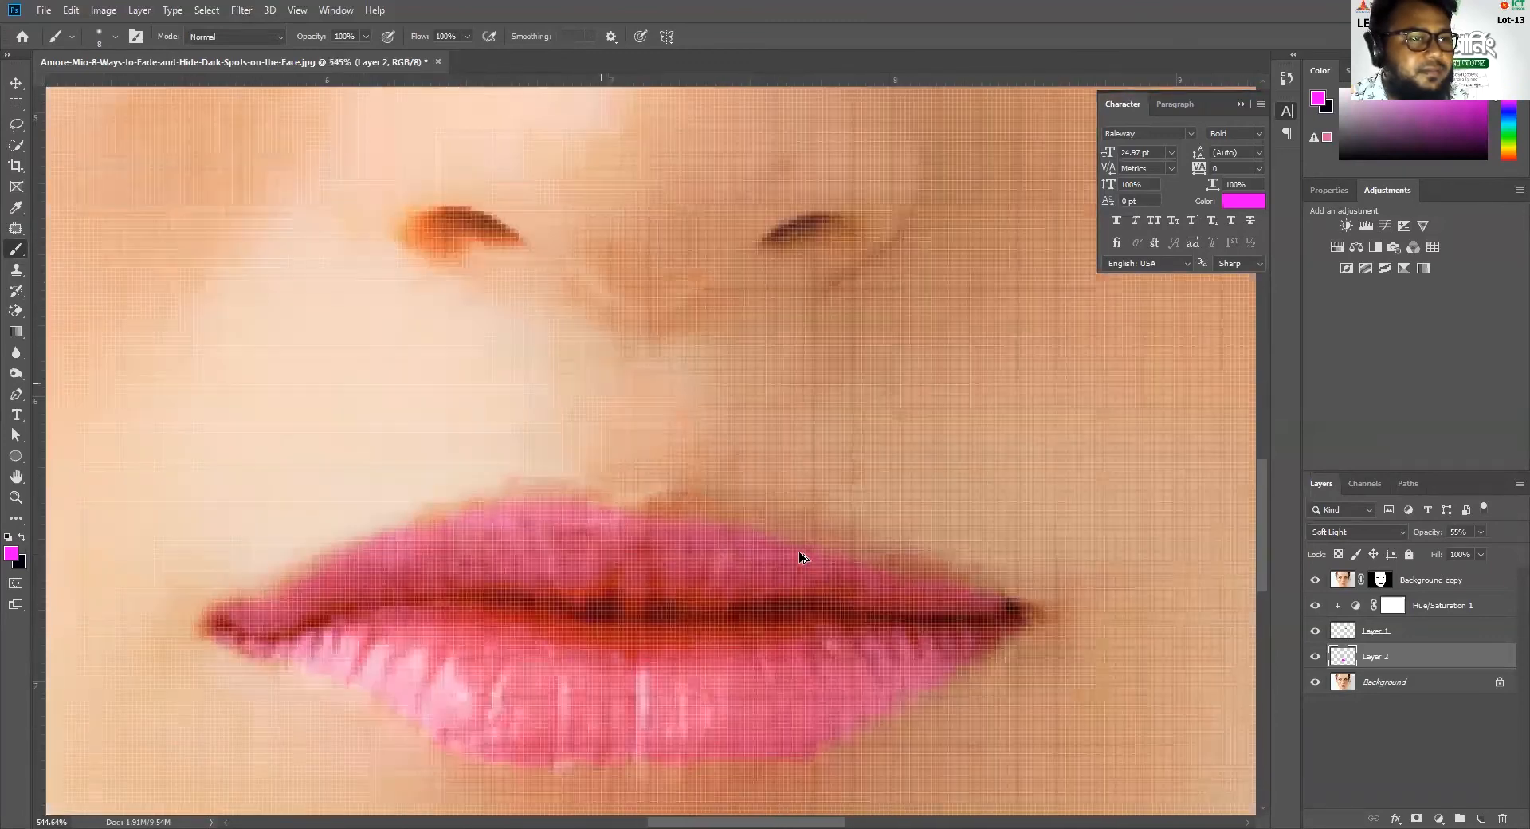
scroll(800, 556, "down", 5)
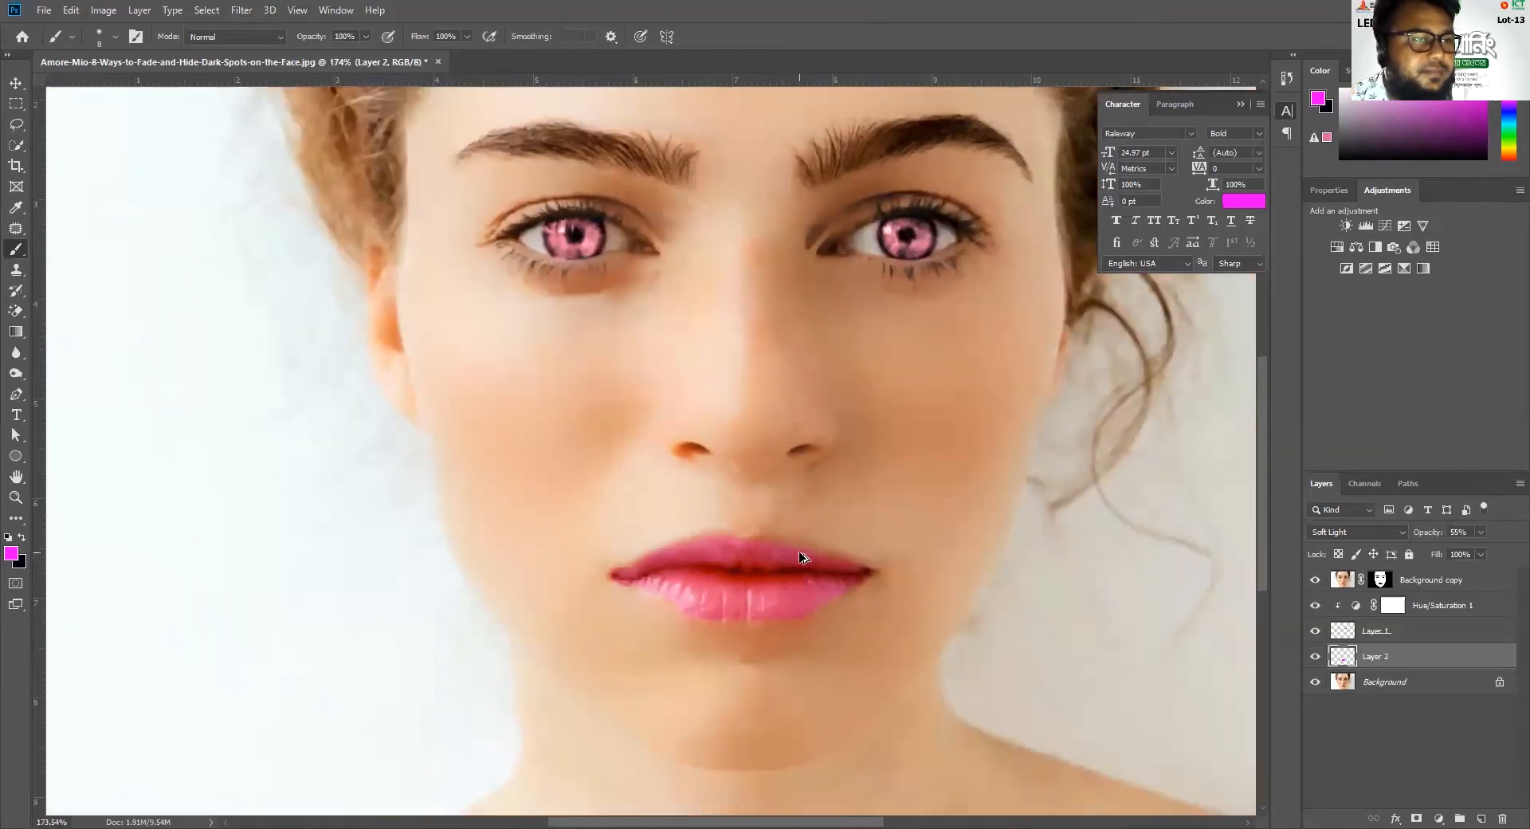
scroll(799, 555, "up", 5)
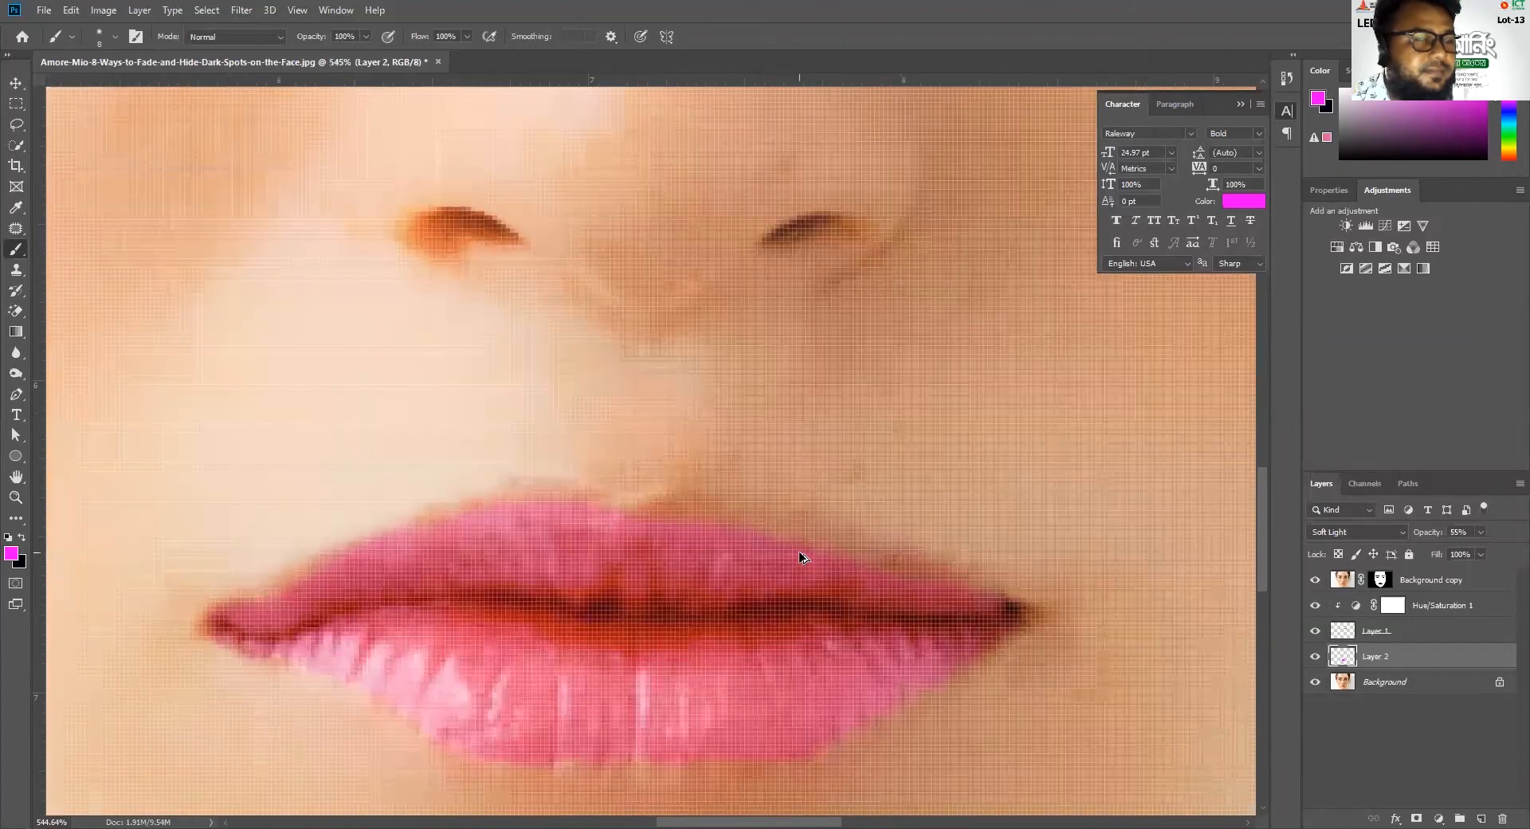
scroll(805, 552, "down", 1)
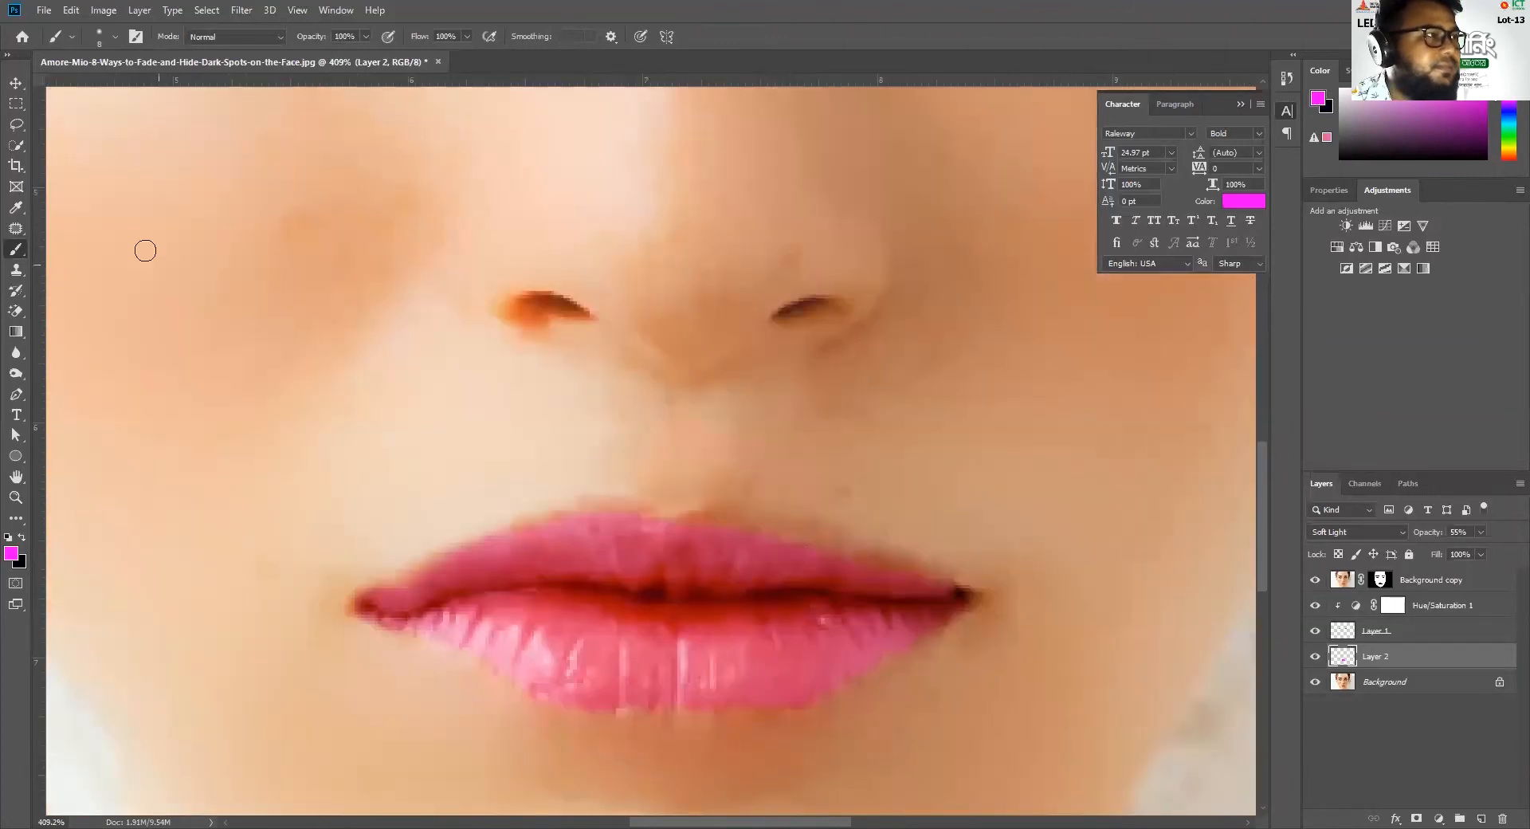
right_click(16, 251)
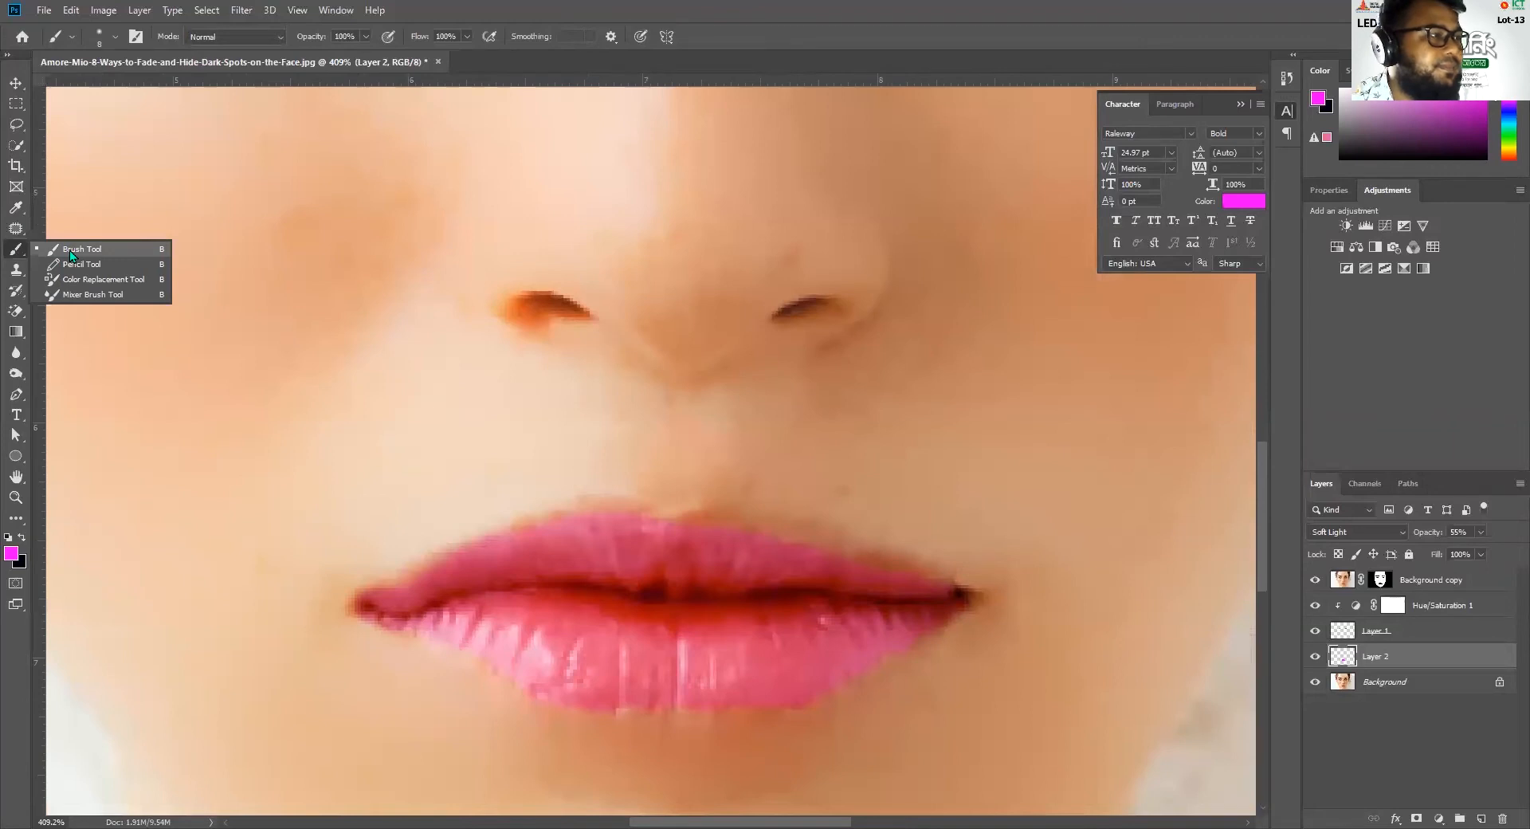
scroll(677, 519, "up", 2)
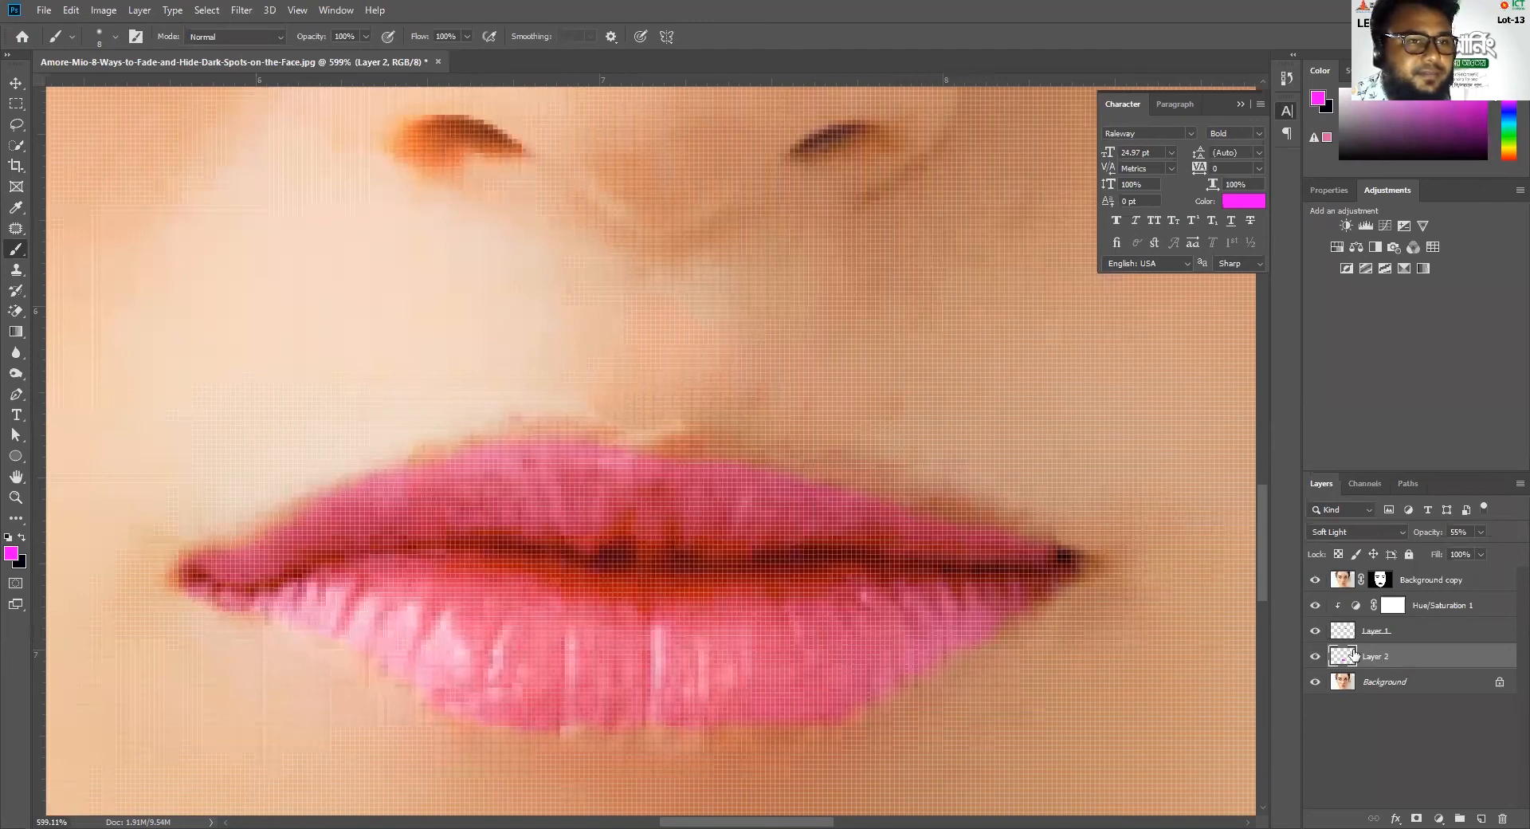
scroll(731, 625, "down", 2)
scroll(732, 632, "down", 1)
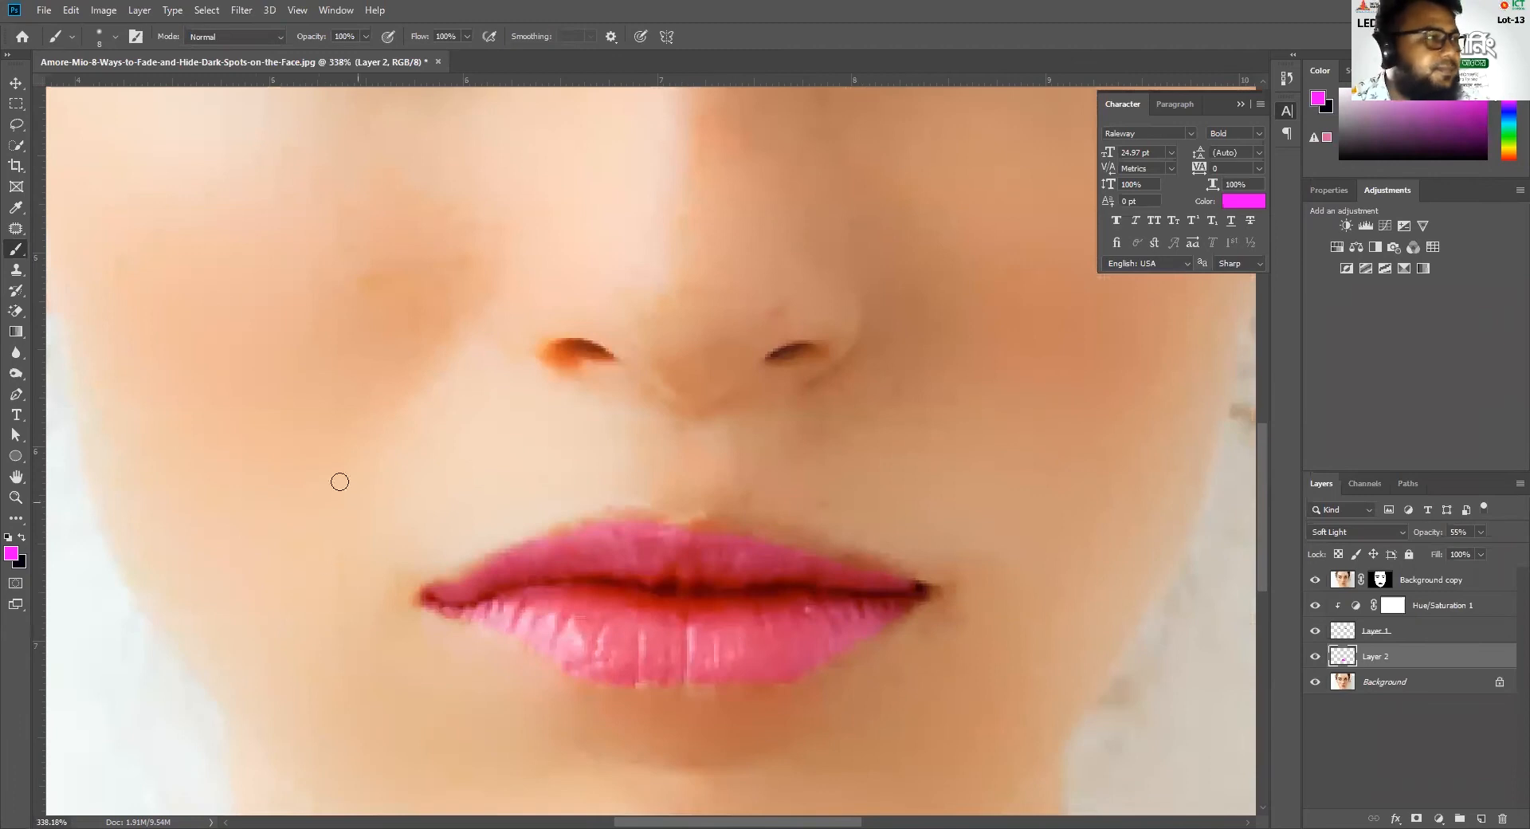
left_click(17, 145)
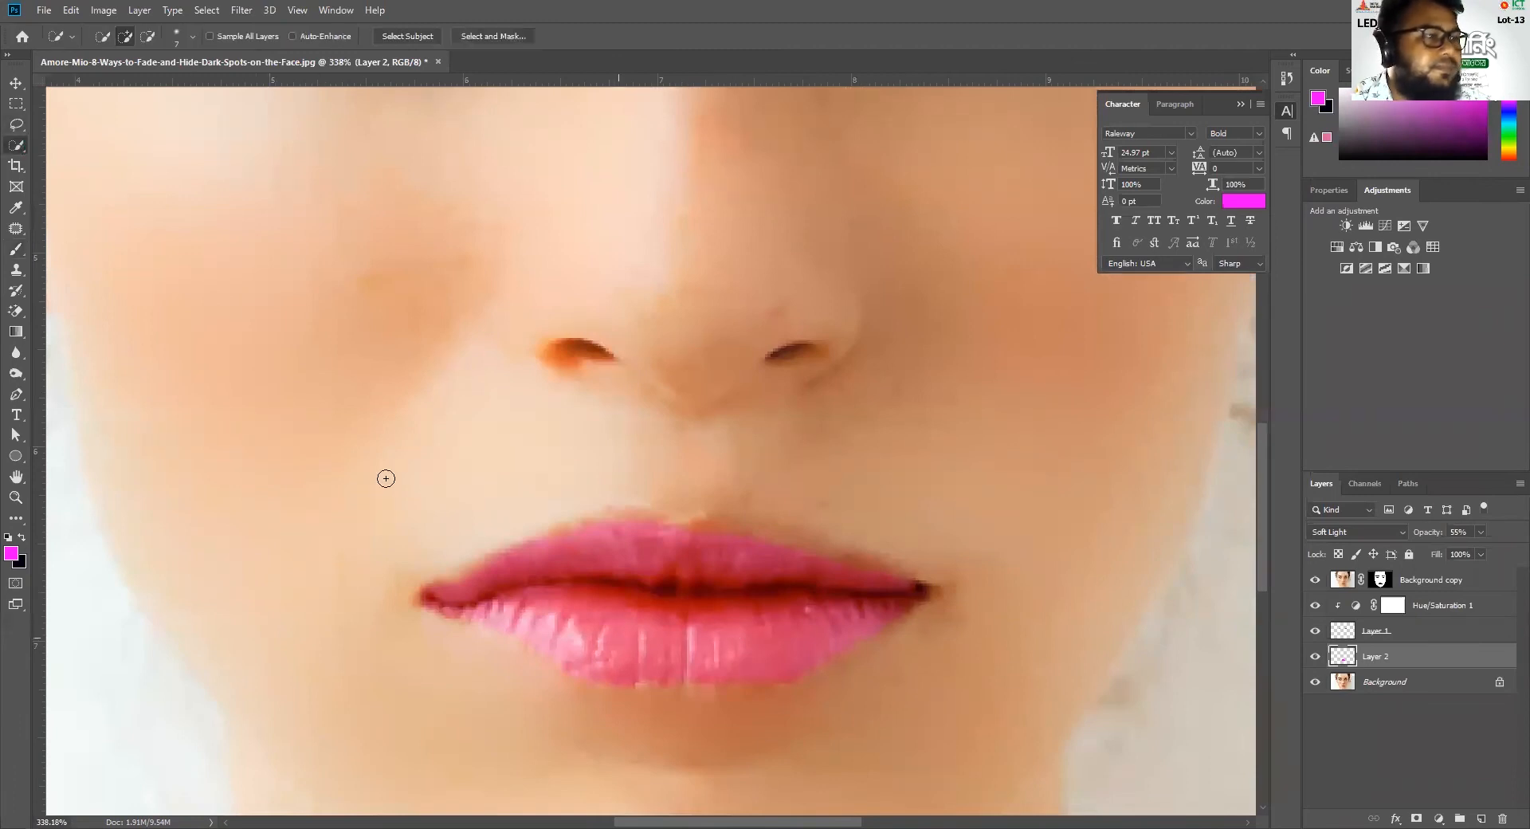
left_click(1345, 660, "ctrl")
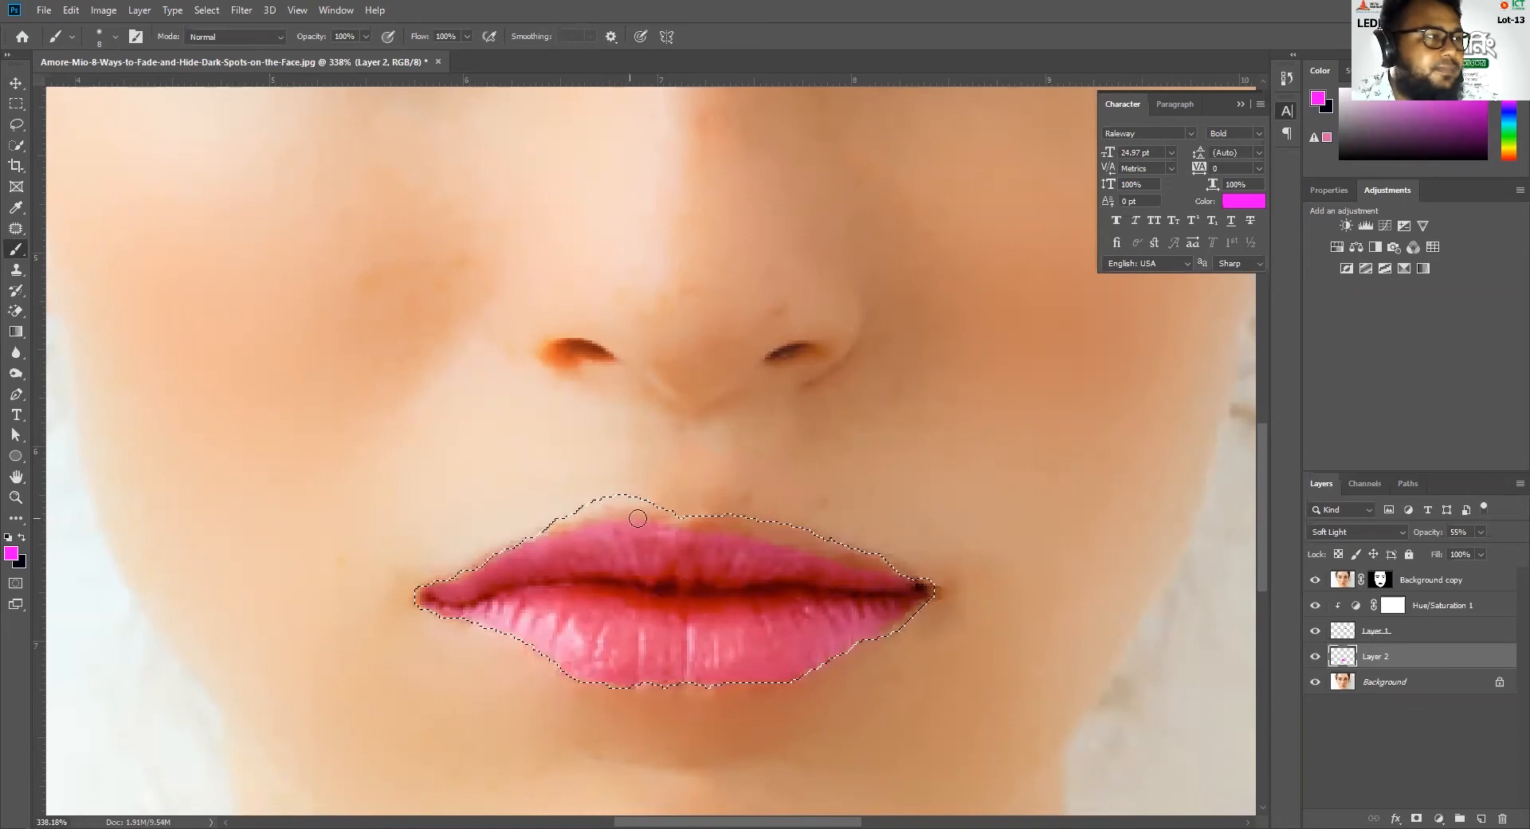
left_click(22, 537)
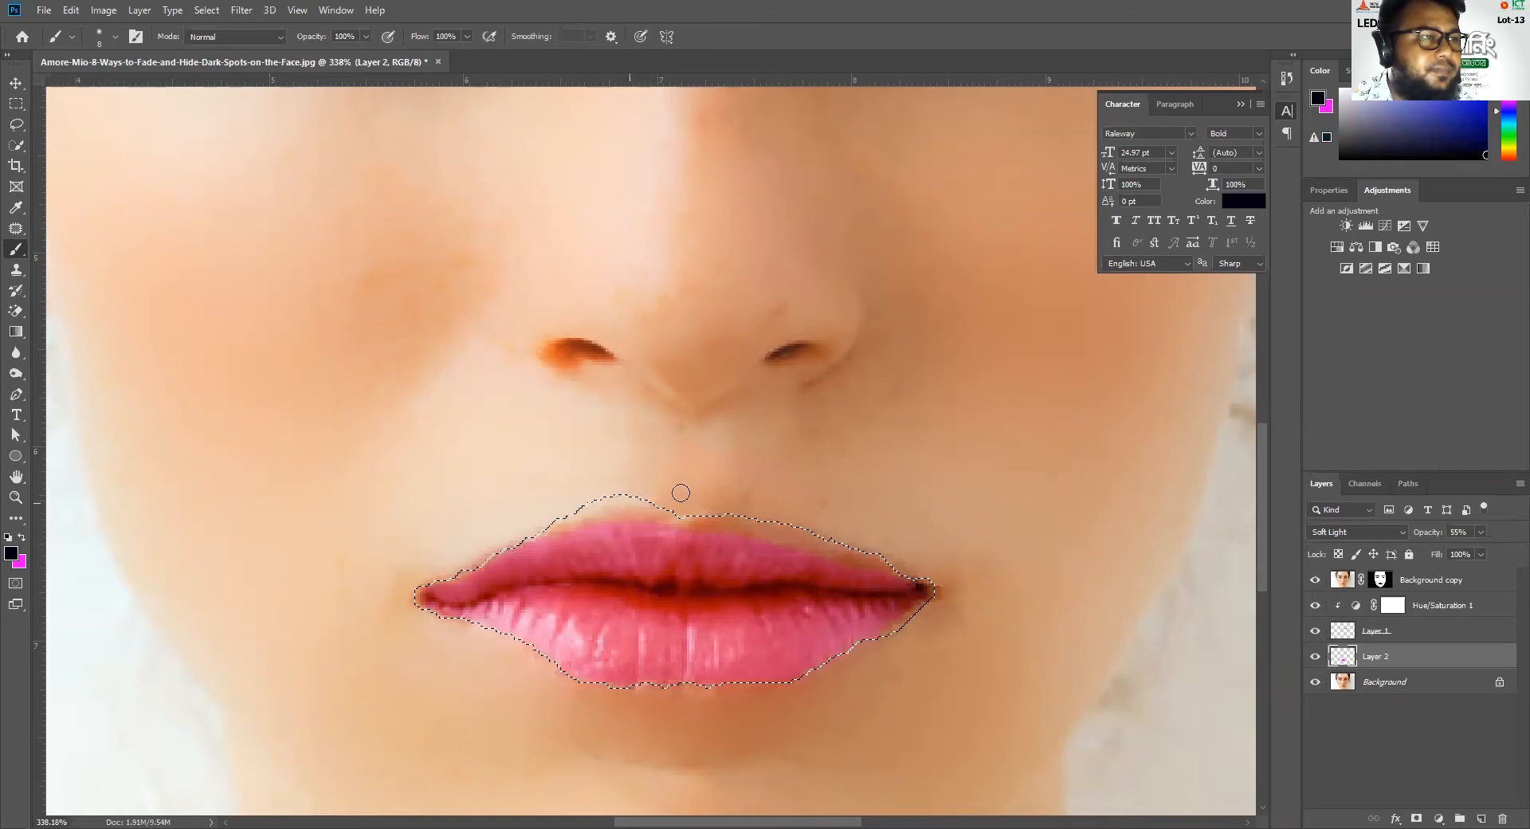
key("ctrl+d")
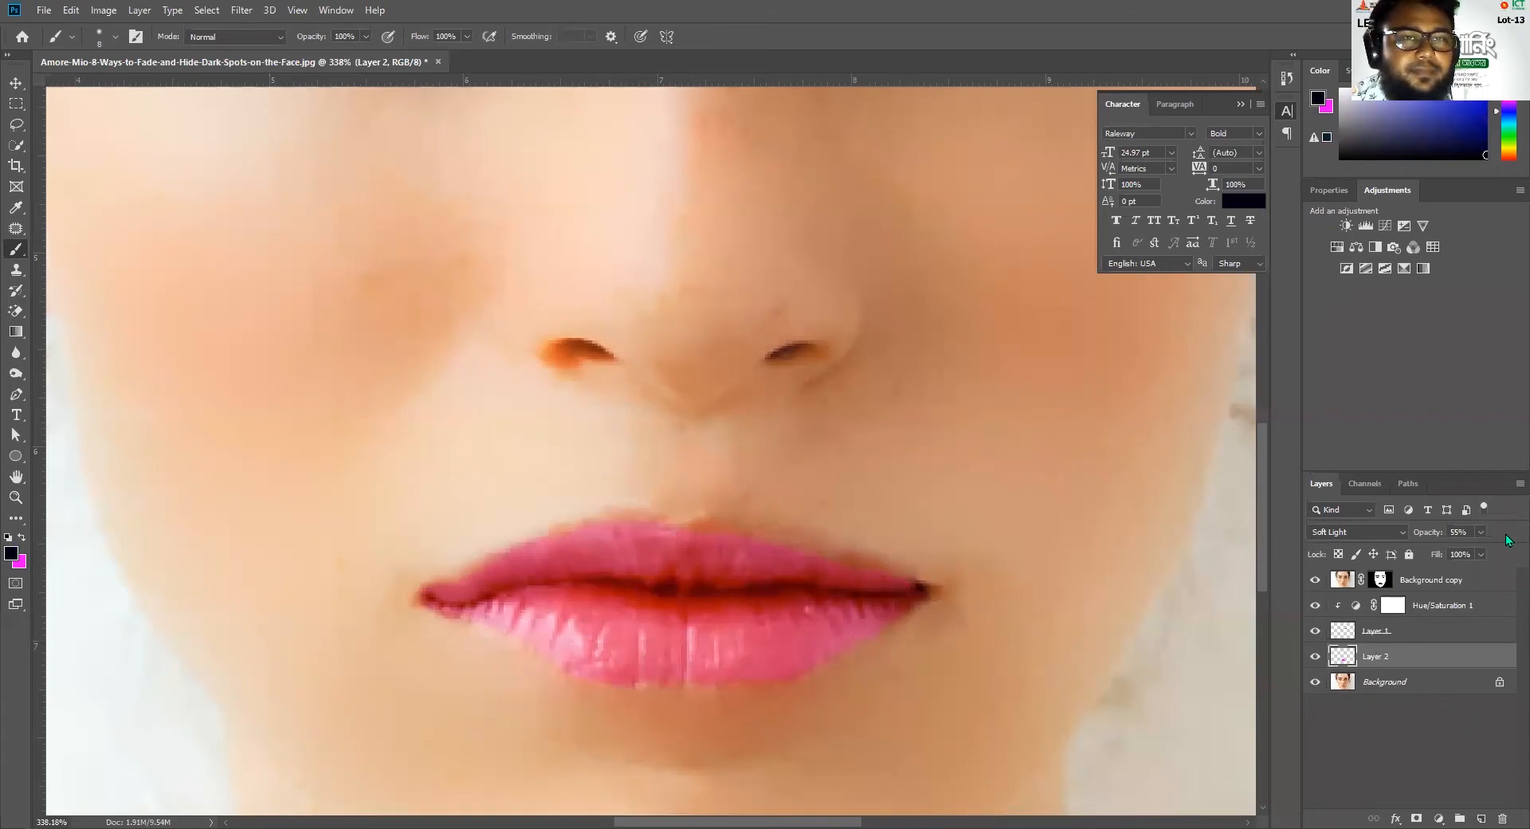
Set the lips layer's opacity to 100%
left_click(1478, 531)
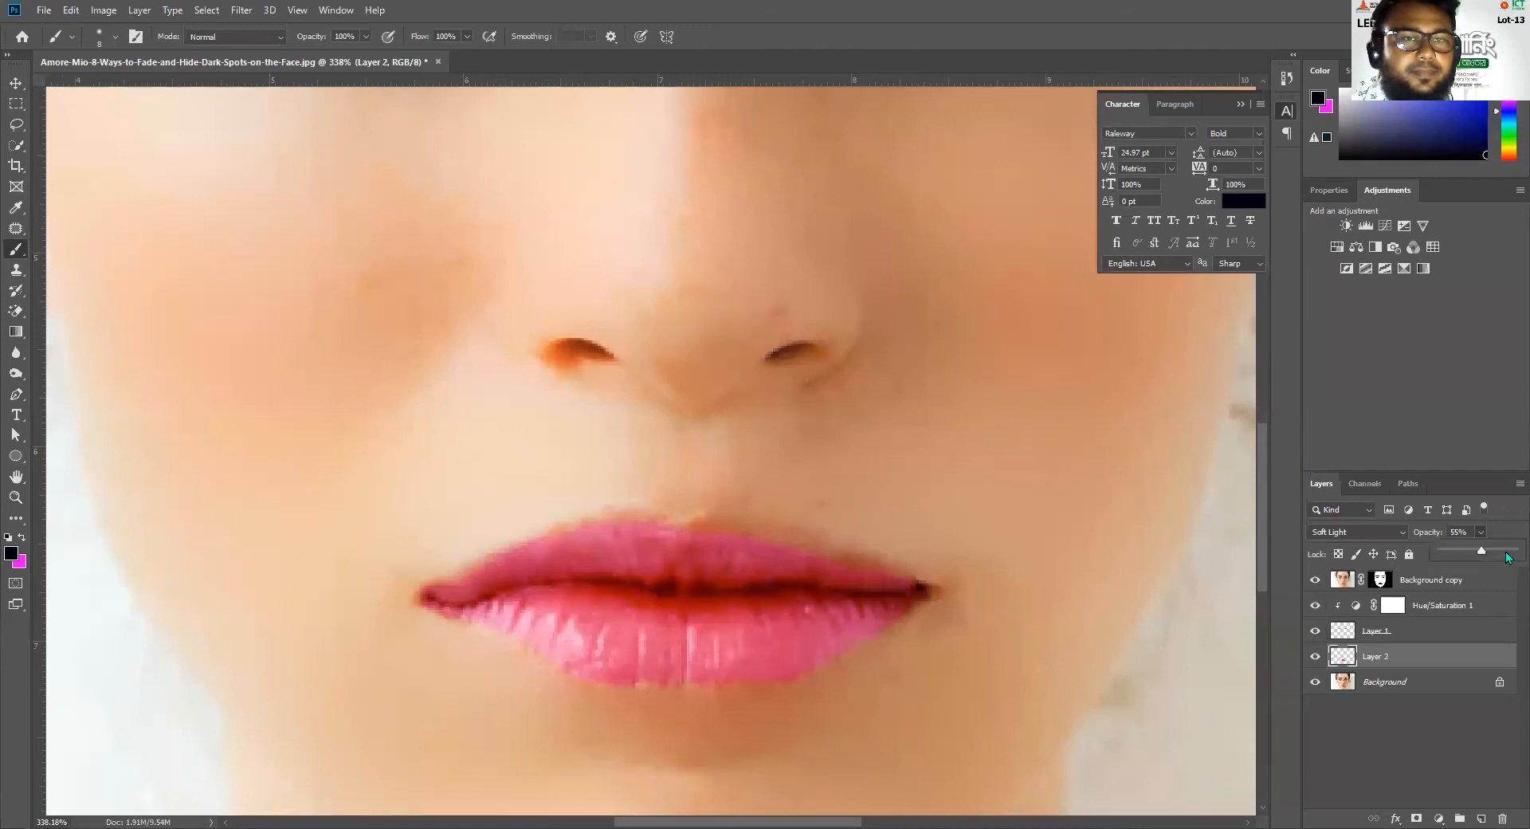
left_click_drag(1478, 551, 1508, 555)
left_click(688, 521)
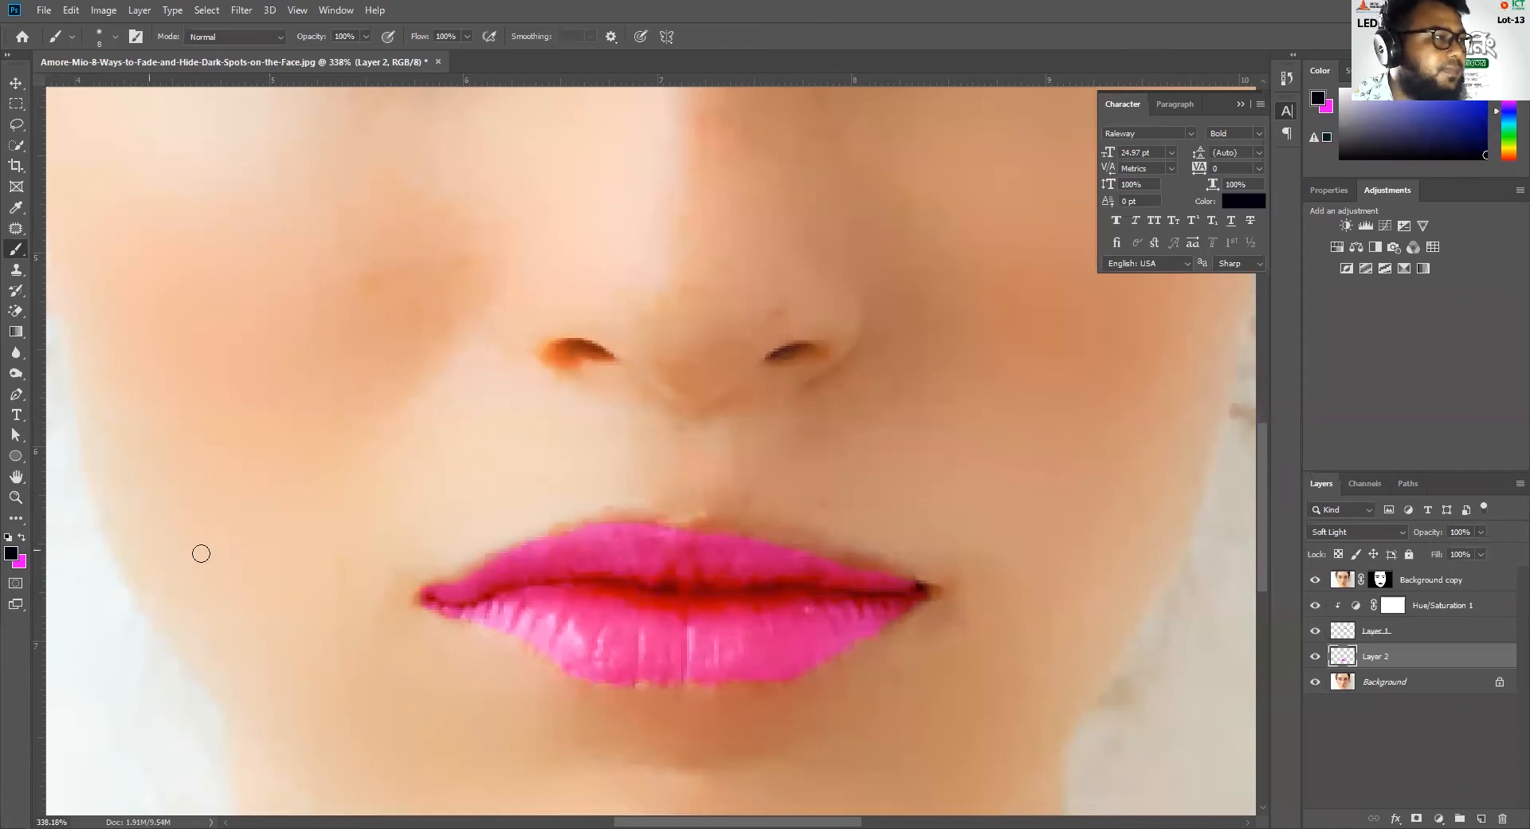
Make magenta the foreground color, paint along the upper lip edge on the Background layer, and undo the last stroke
left_click(23, 538)
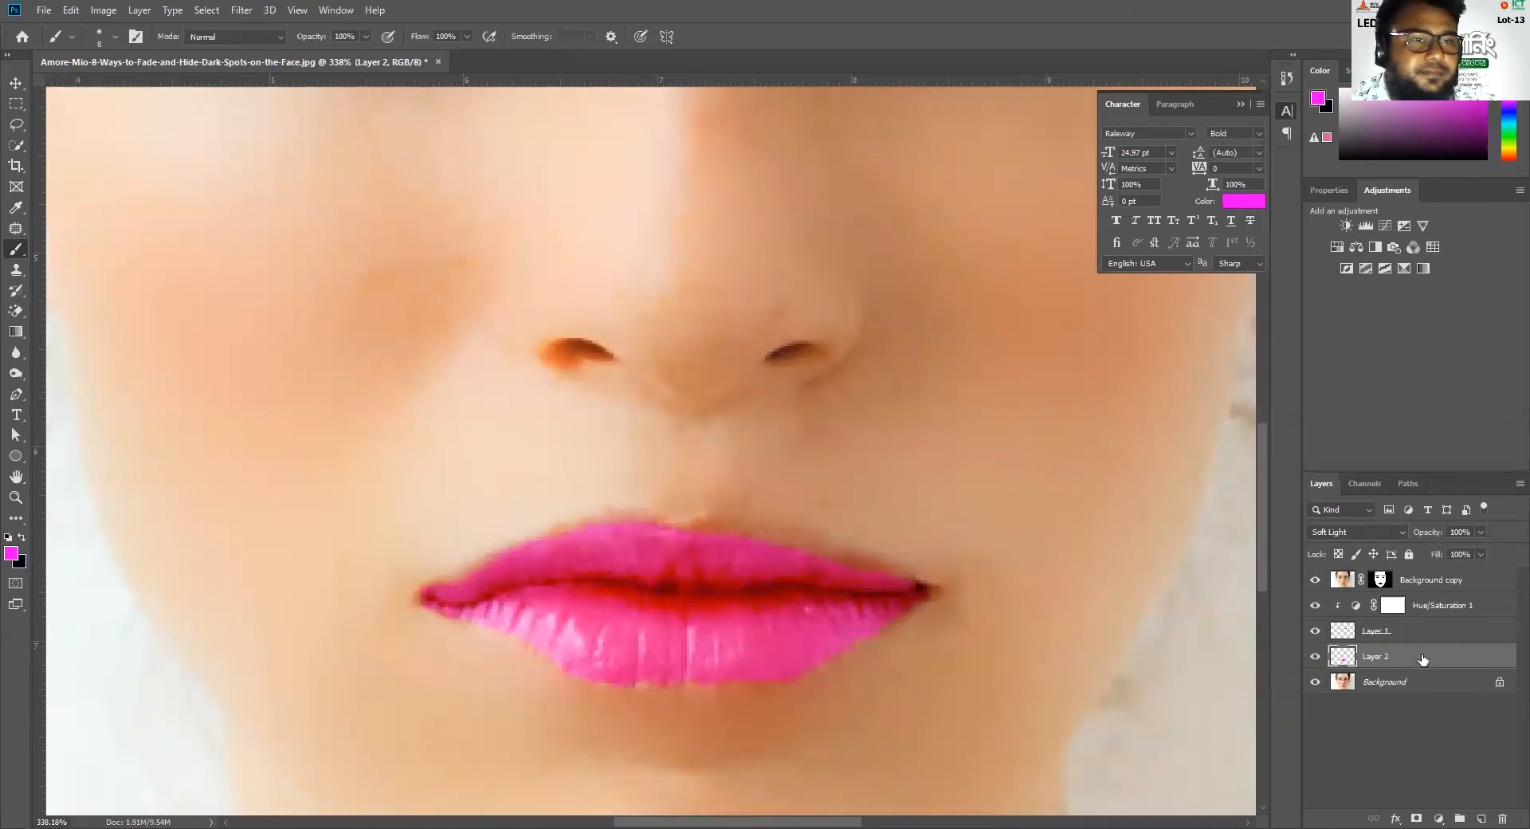
left_click(1383, 685)
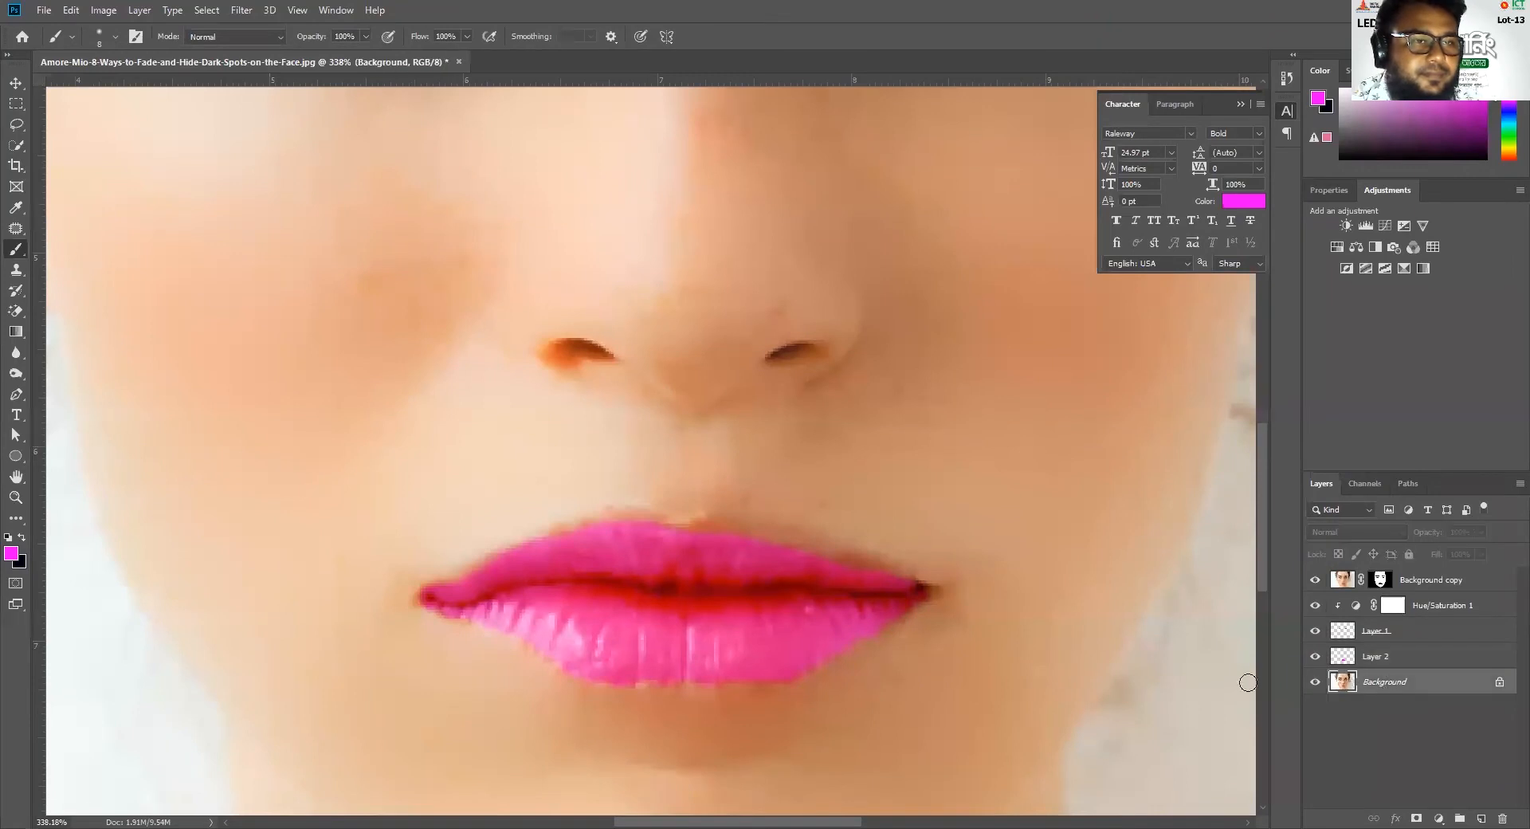
left_click_drag(636, 515, 590, 532)
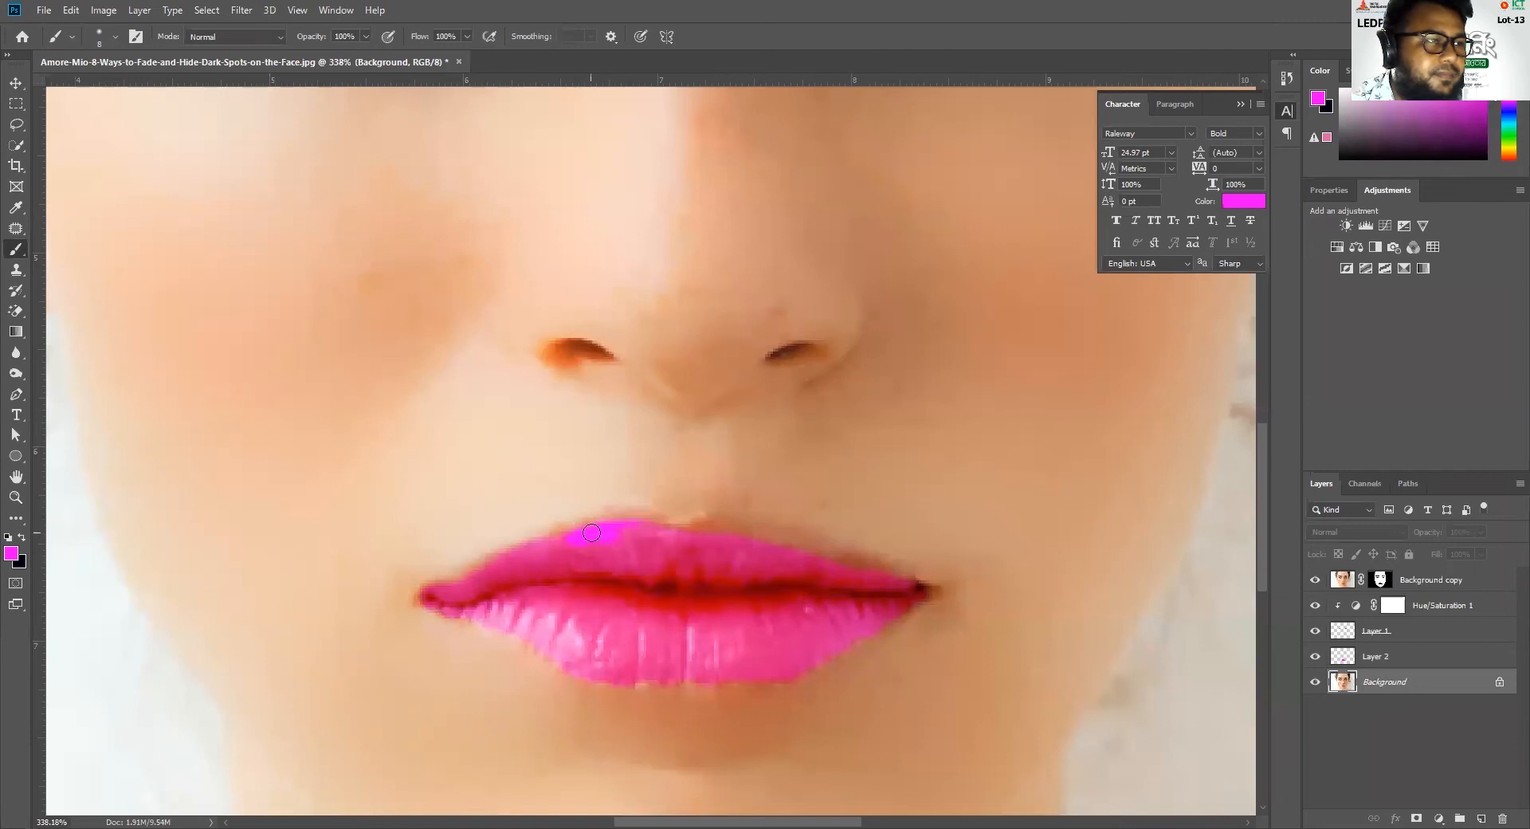
key("ctrl+z")
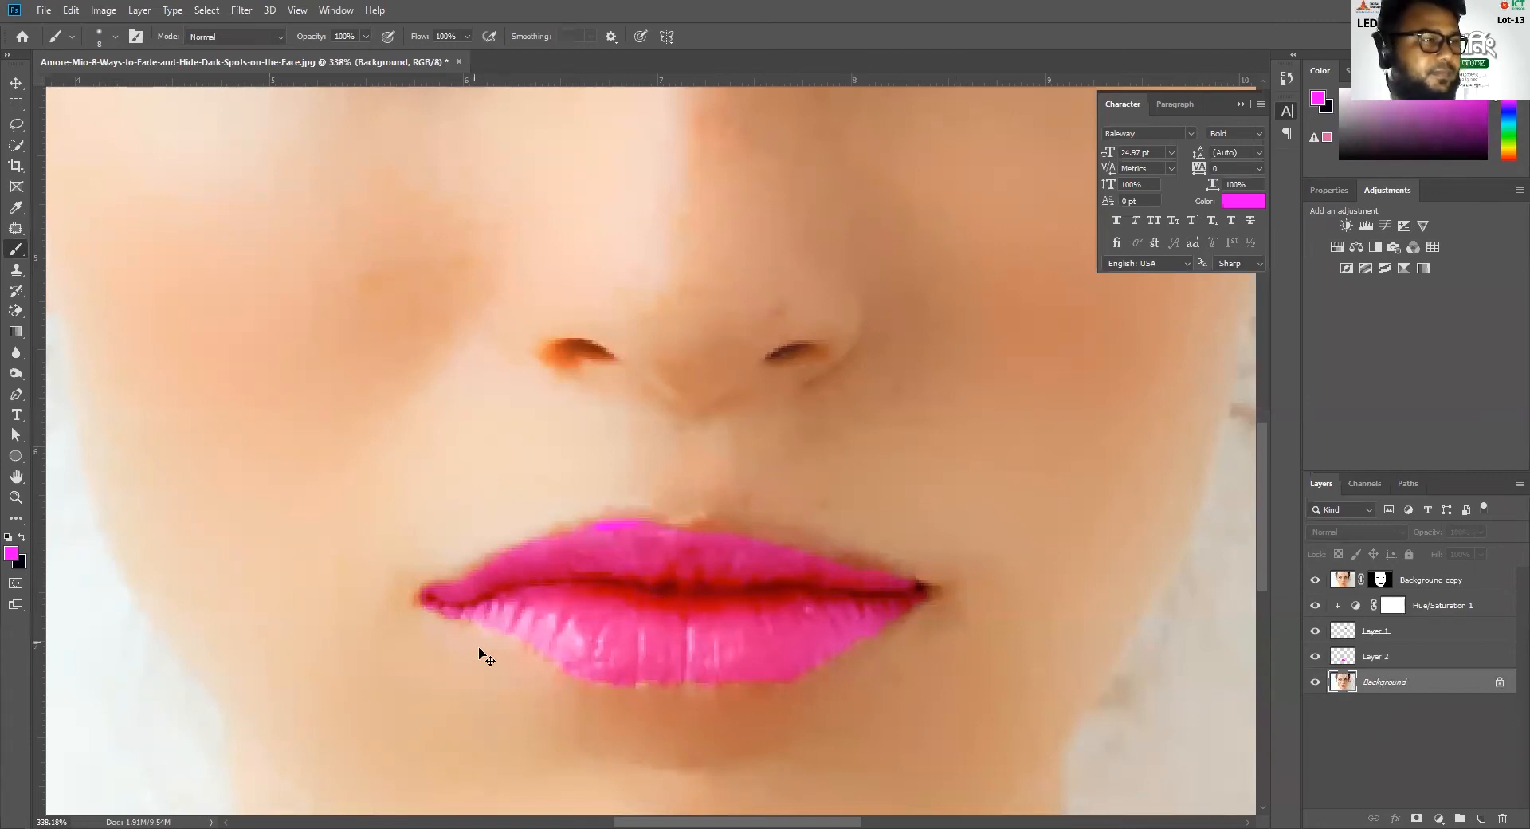
Load the lips layer's outline as a selection and unlock the Background layer
scroll(480, 653, "up", 2)
scroll(480, 655, "up", 2)
scroll(481, 655, "down", 3)
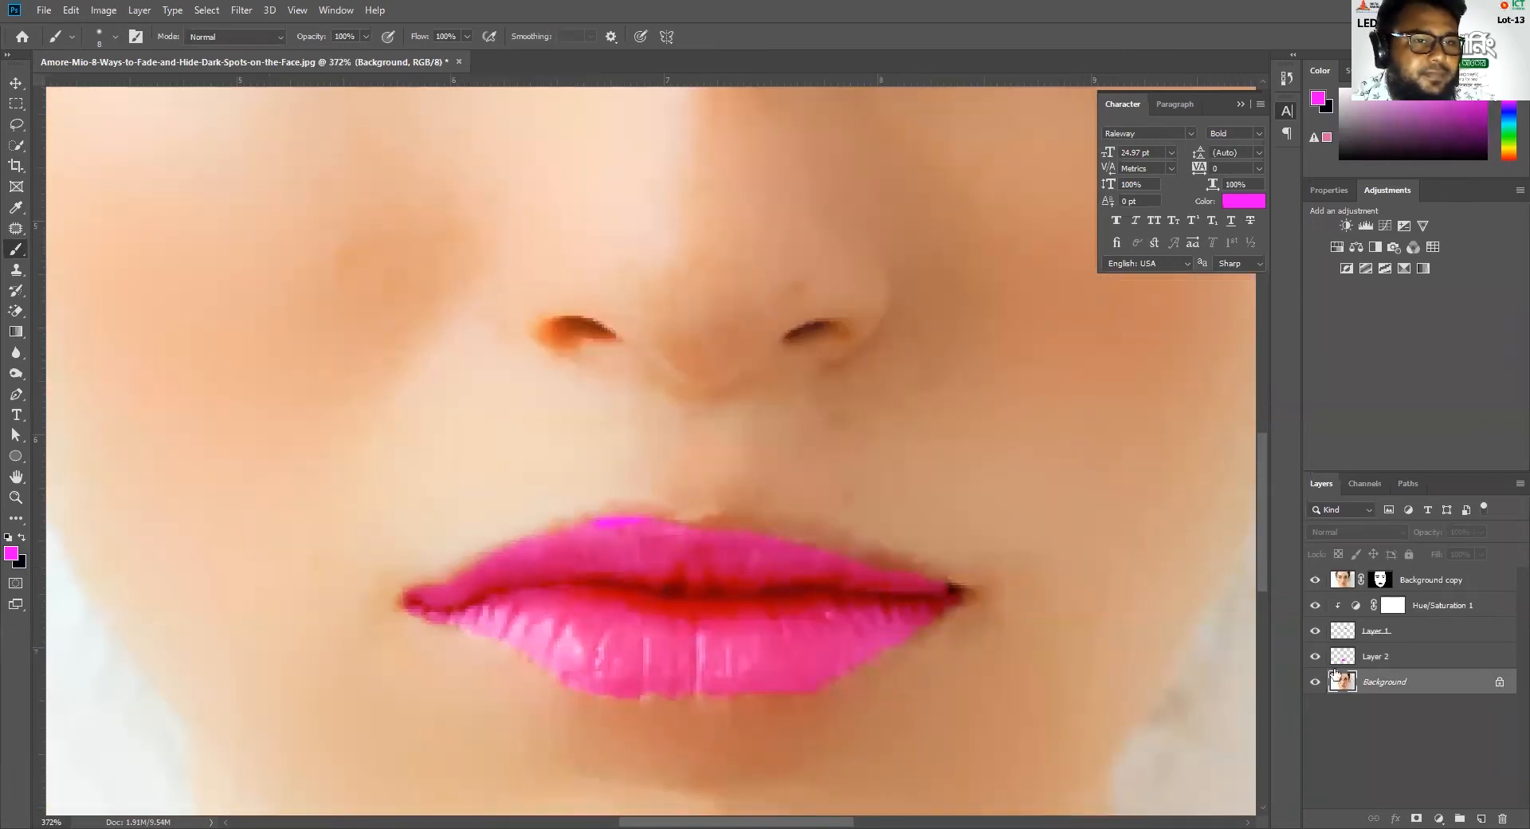
left_click(1347, 658, "ctrl")
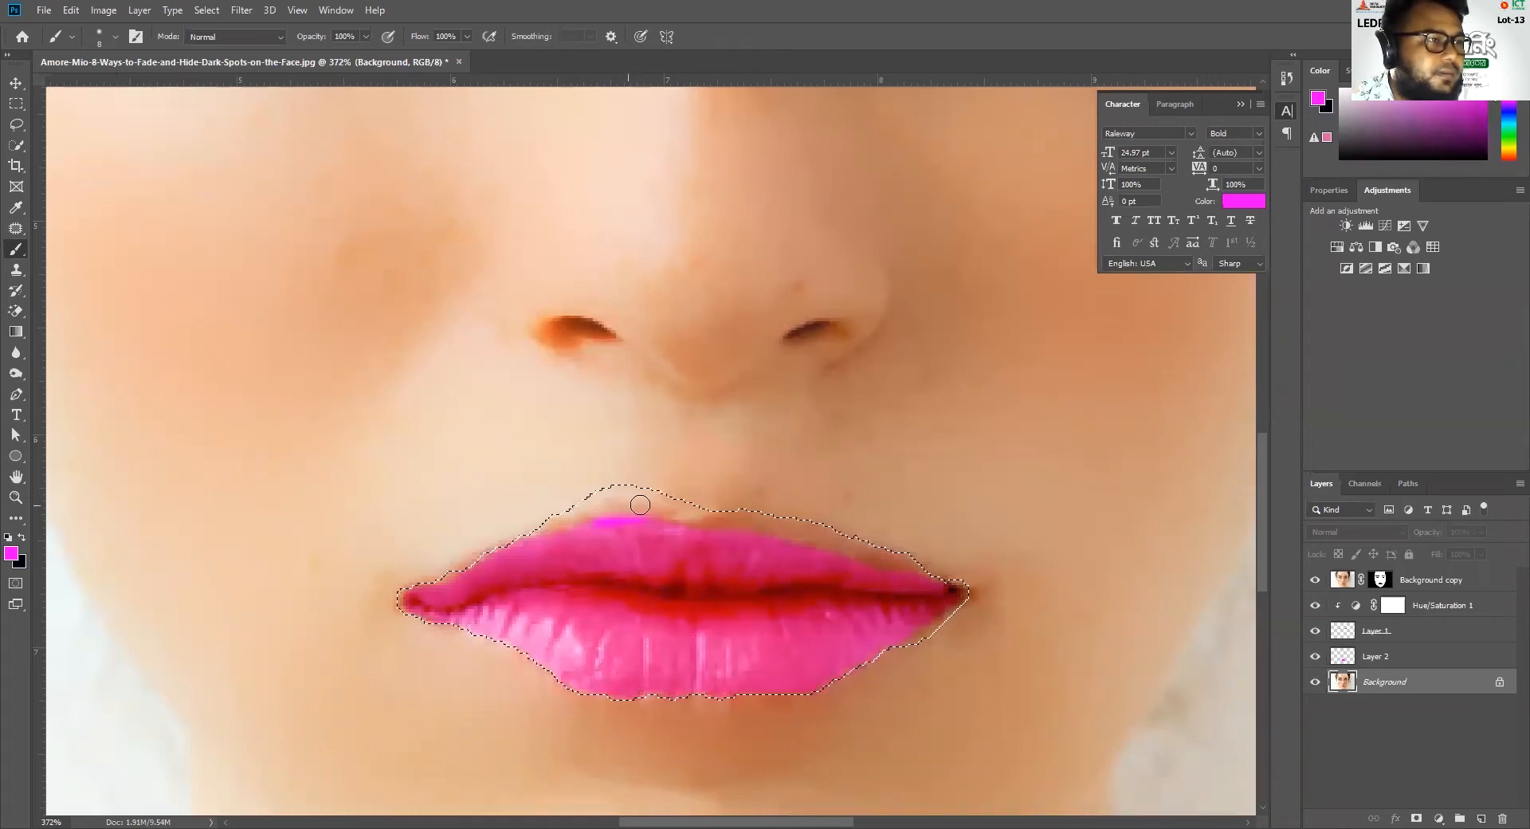
left_click(1499, 681)
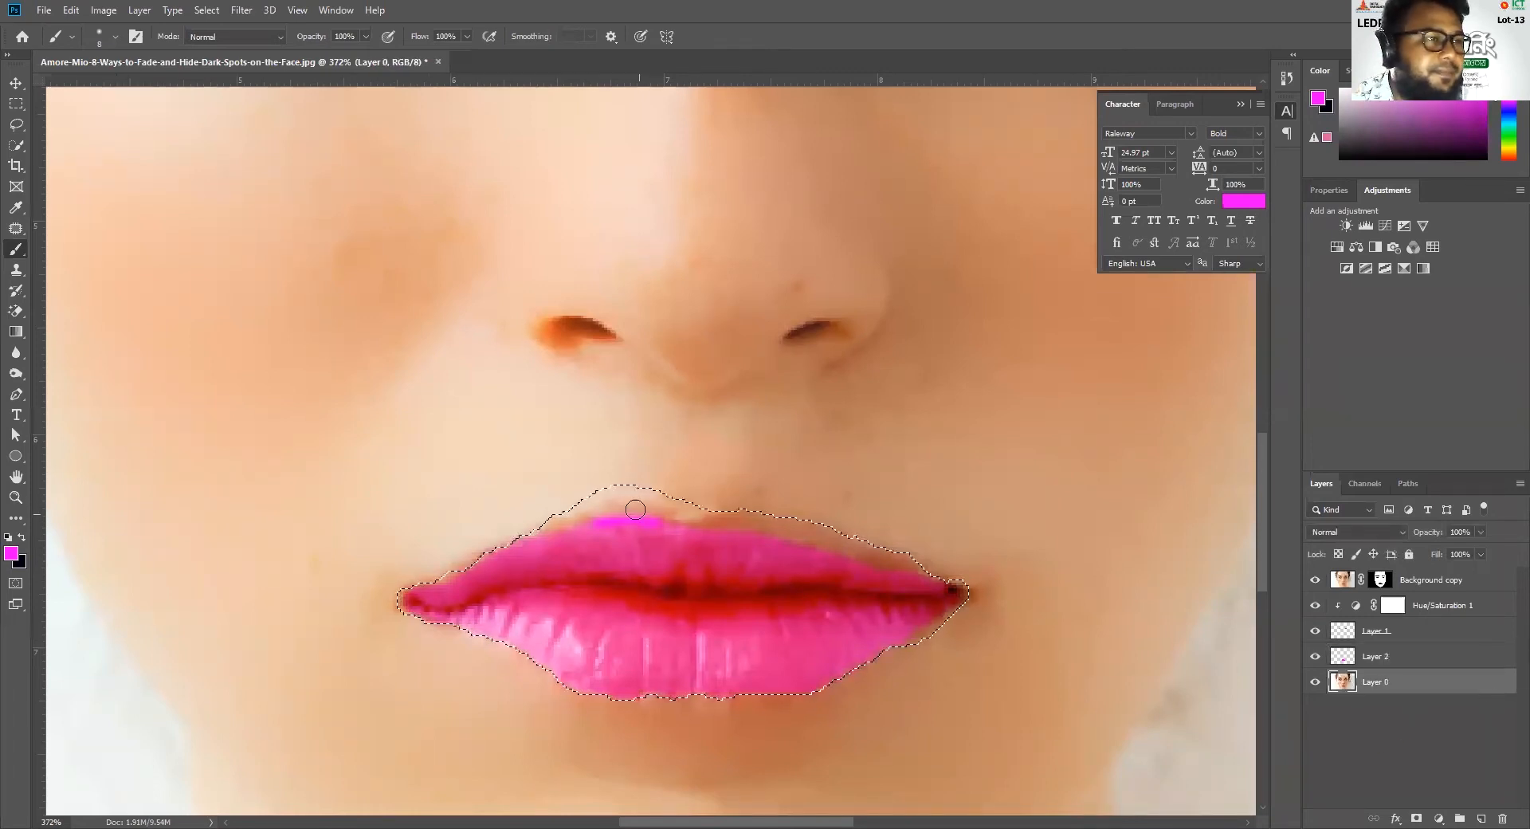
Trim the excess skin above the upper lip from the selection with the Quick Selection tool
scroll(618, 509, "up", 2)
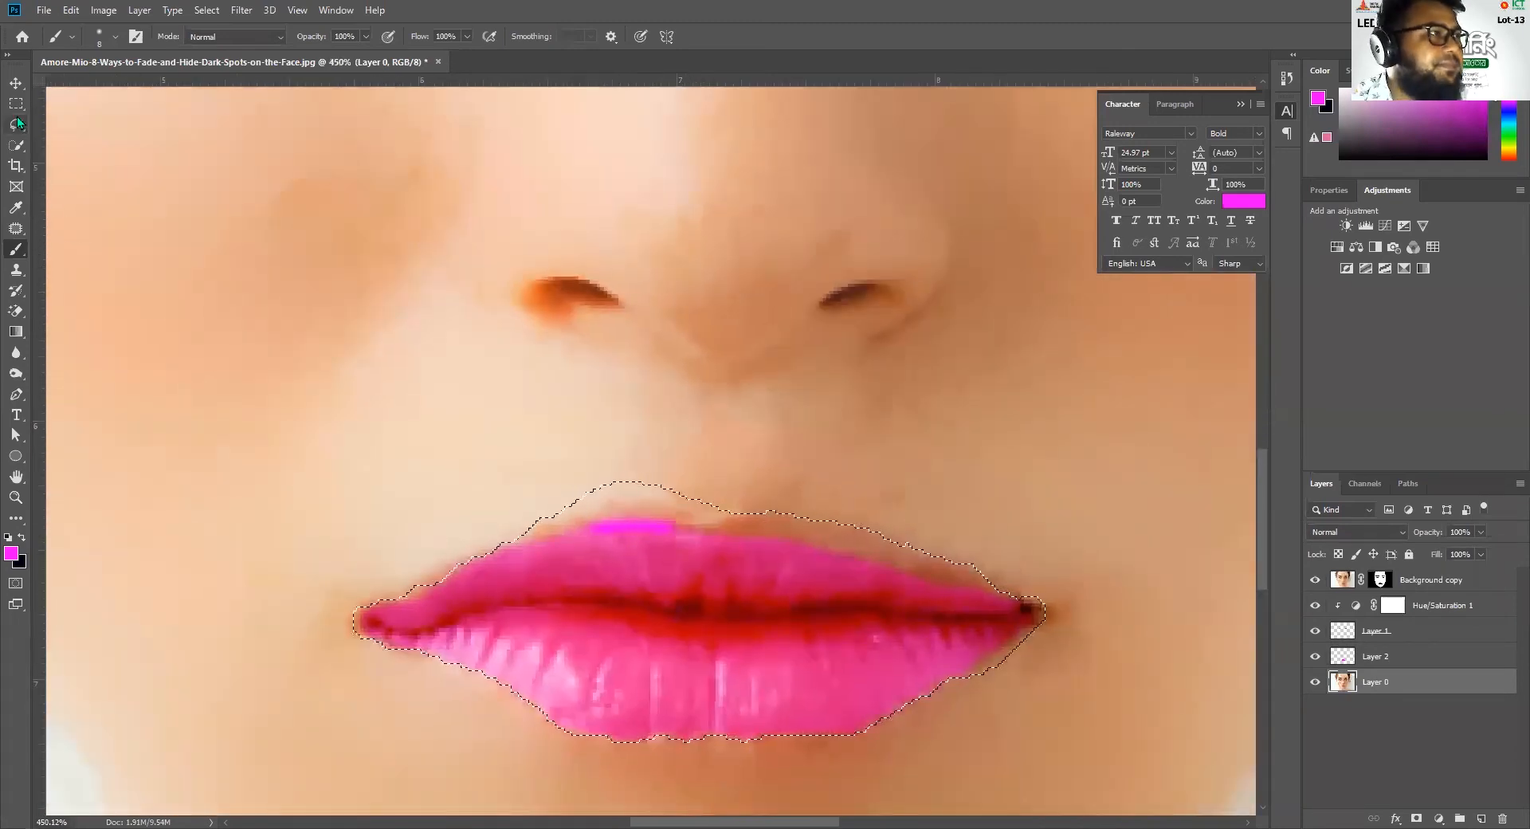
left_click(16, 145)
mouse_move(608, 457)
left_mouse_down()
mouse_move(584, 491)
mouse_move(624, 481)
mouse_move(676, 497)
mouse_move(645, 510)
mouse_move(659, 487)
mouse_move(666, 497)
mouse_move(624, 488)
mouse_move(547, 509)
mouse_move(547, 529)
mouse_move(581, 505)
mouse_move(680, 498)
mouse_move(590, 527)
mouse_move(528, 521)
left_mouse_up()
left_click(820, 523, "alt")
scroll(868, 615, "down", 5)
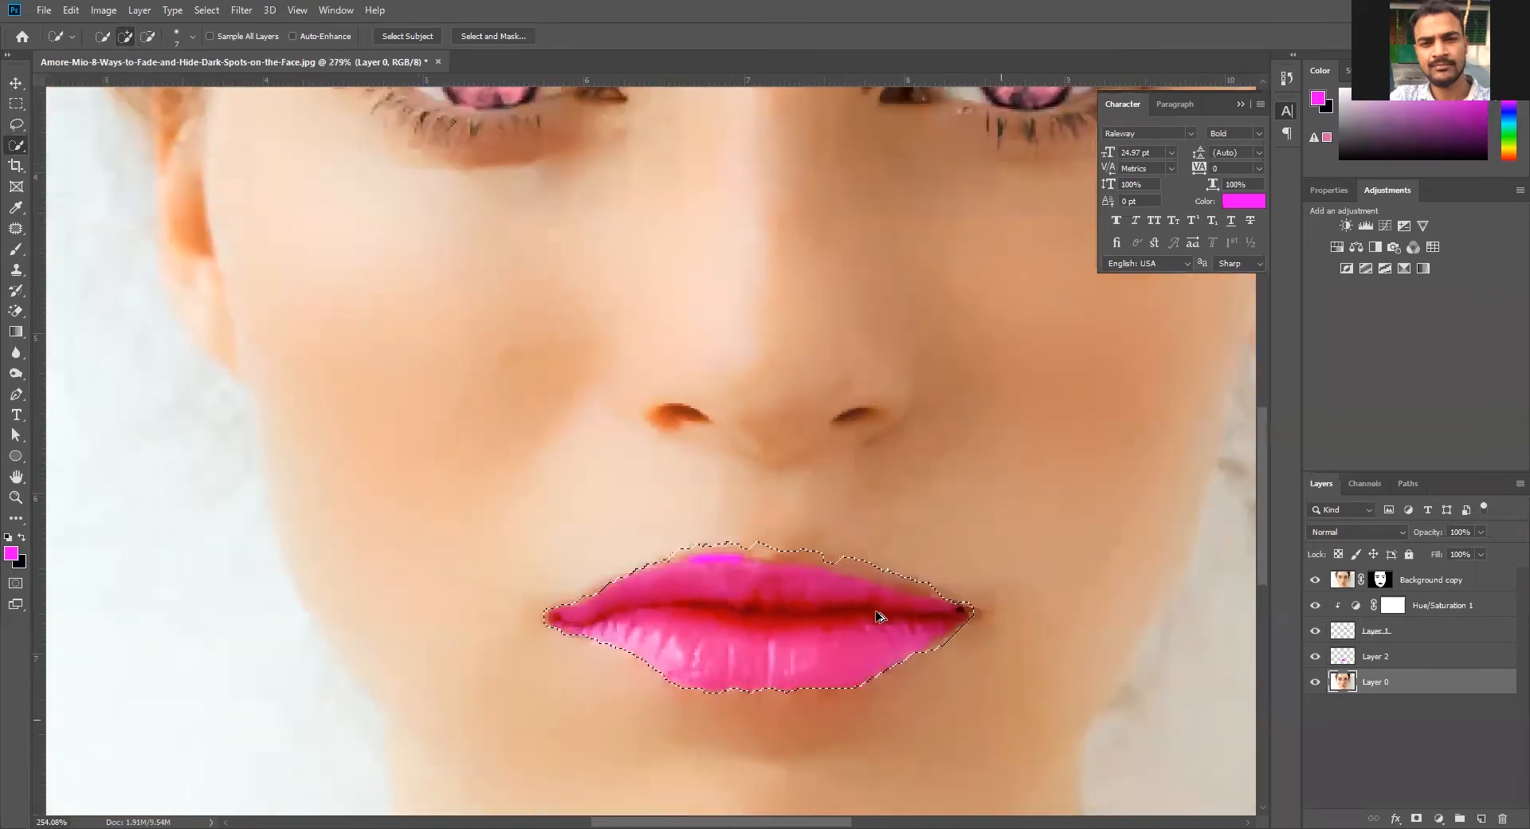
Subtract the remaining strip of skin along the upper lip's edge from the lip selection with Quick Selection
scroll(876, 615, "up", 5)
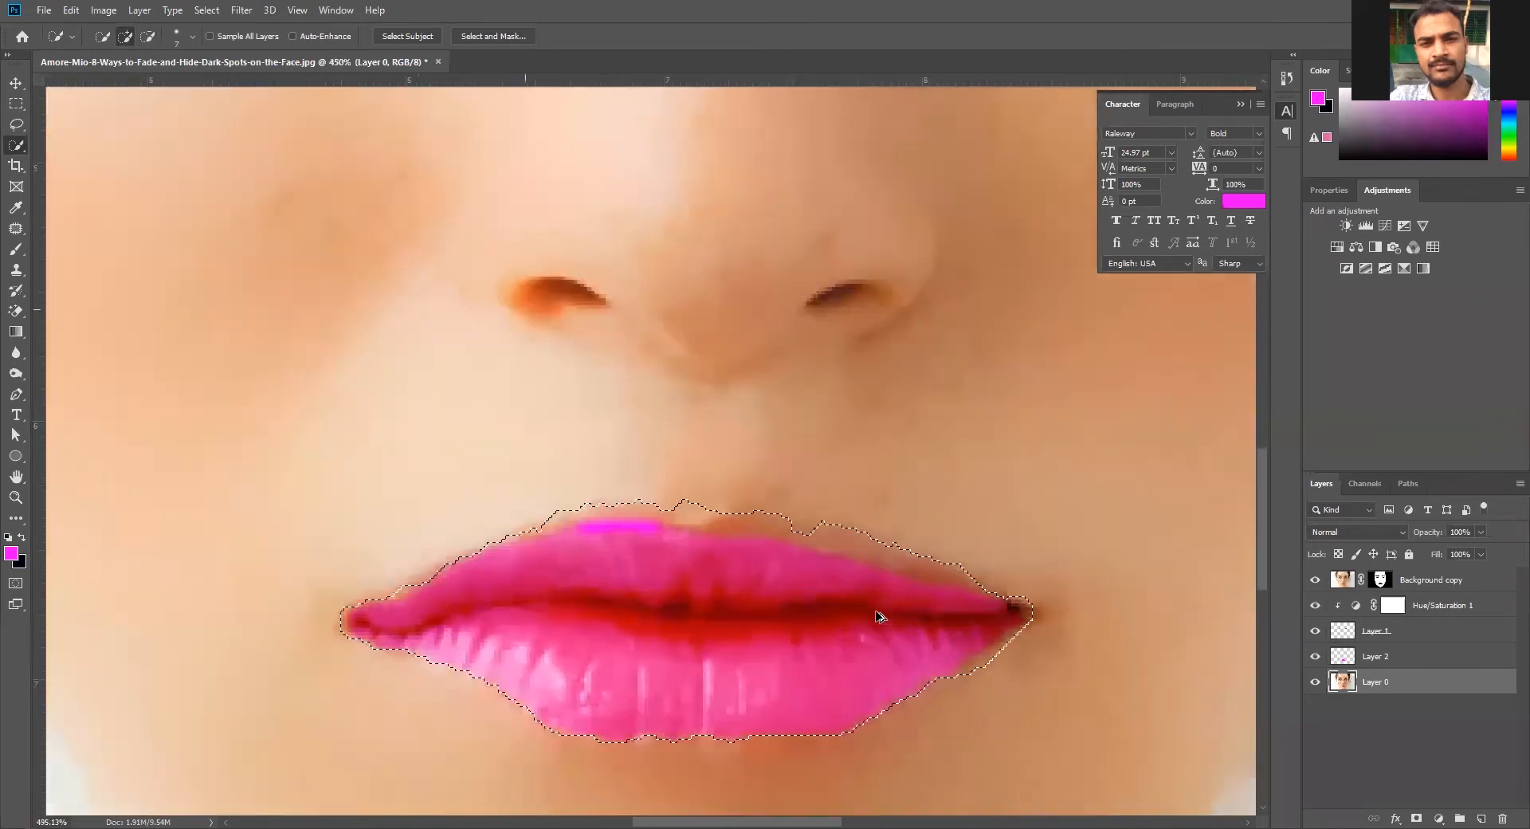
mouse_move(540, 495)
left_mouse_down()
mouse_move(495, 508)
mouse_move(694, 495)
mouse_move(857, 516)
mouse_move(778, 518)
mouse_move(794, 541)
mouse_move(825, 534)
mouse_move(815, 542)
mouse_move(784, 534)
mouse_move(848, 513)
left_mouse_up()
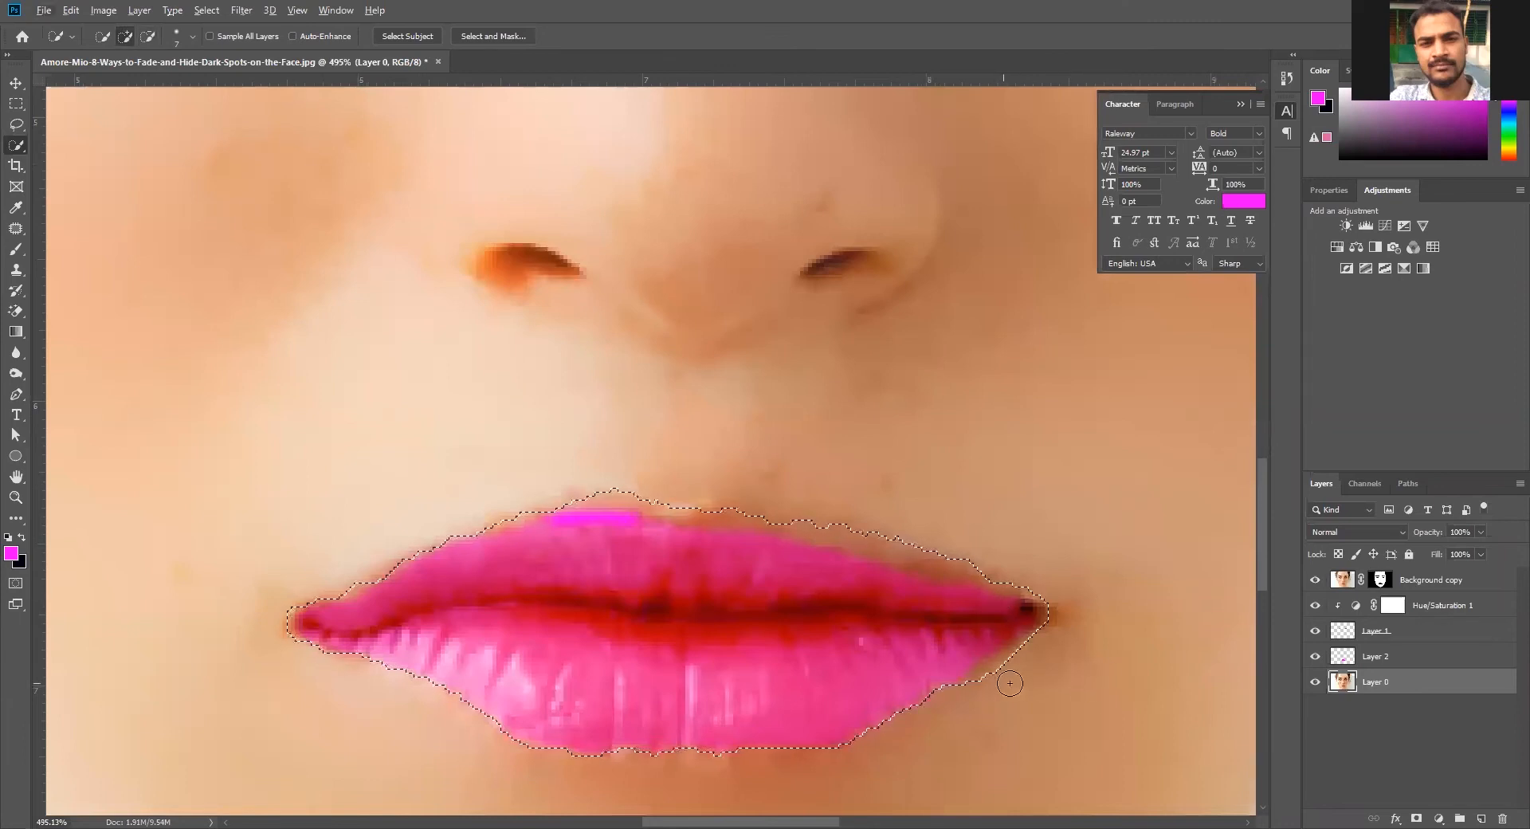
scroll(672, 669, "down", 3)
scroll(672, 663, "down", 2)
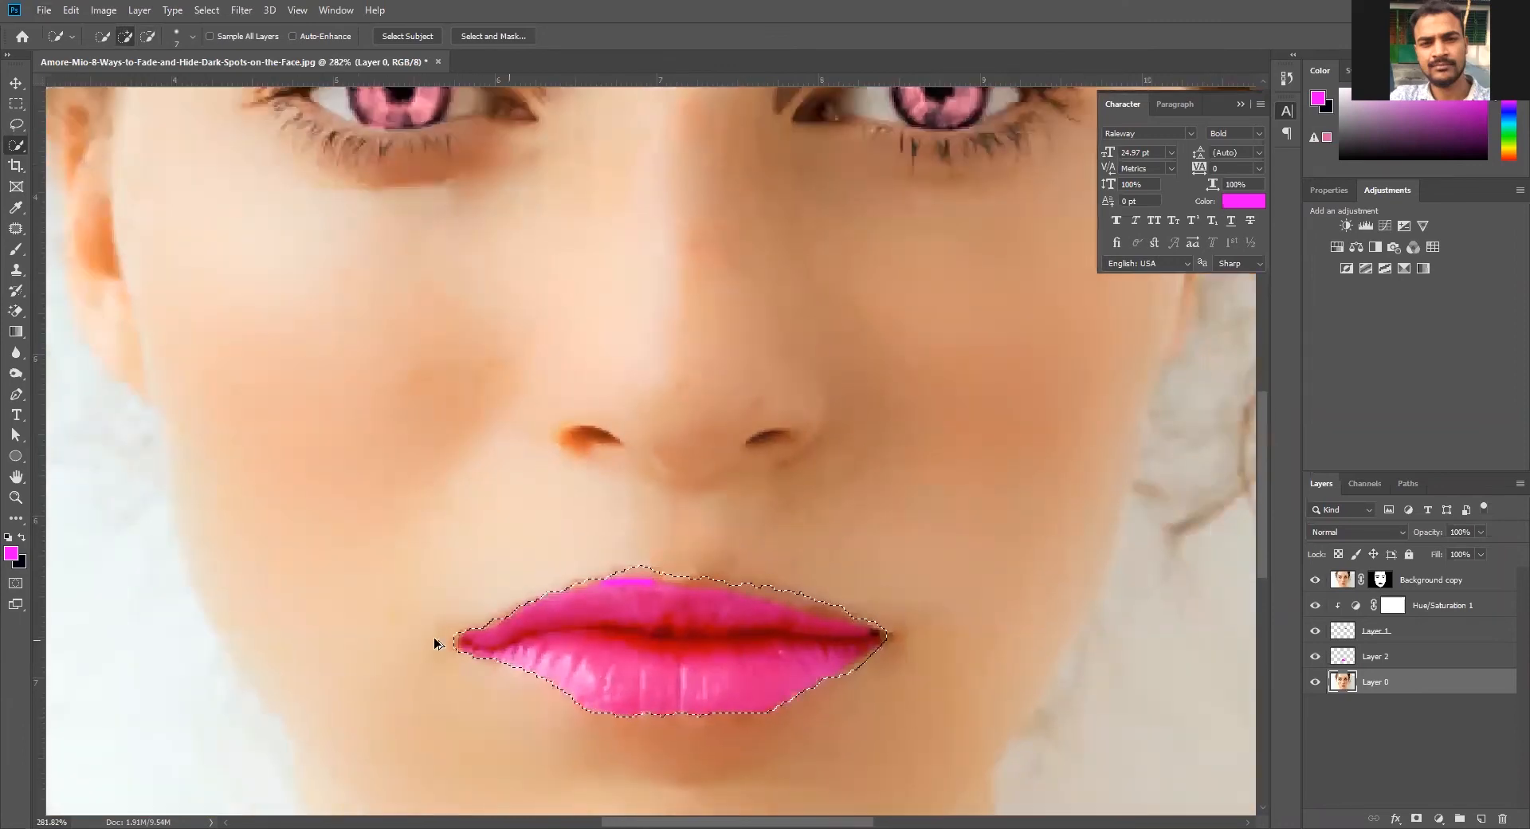
key("alt")
Select Layer 2, compare the lips with the Background copy layer hidden and shown, and clear the selection
left_click(1412, 658)
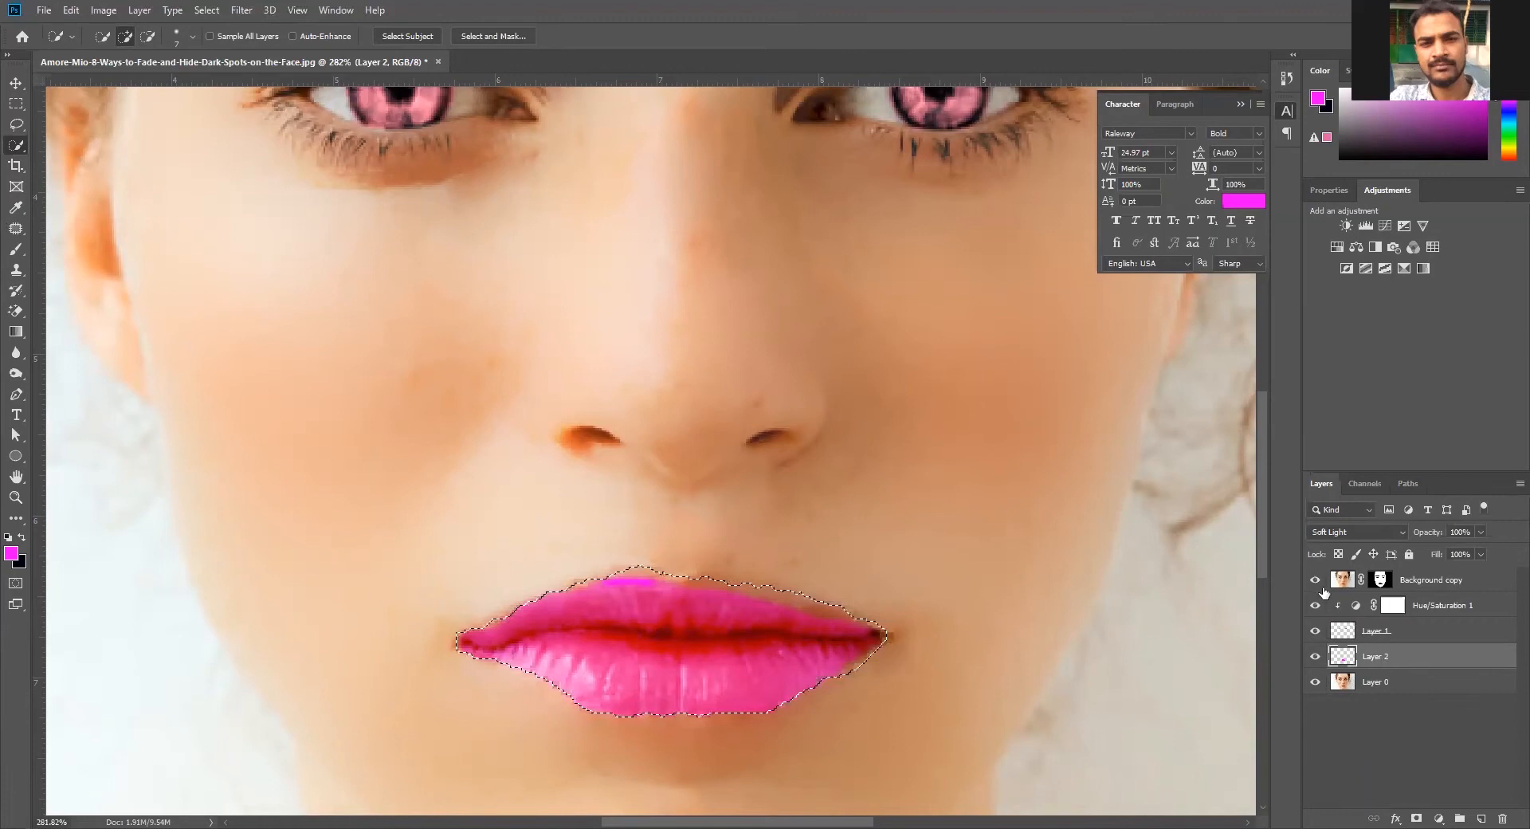
left_click(1315, 581)
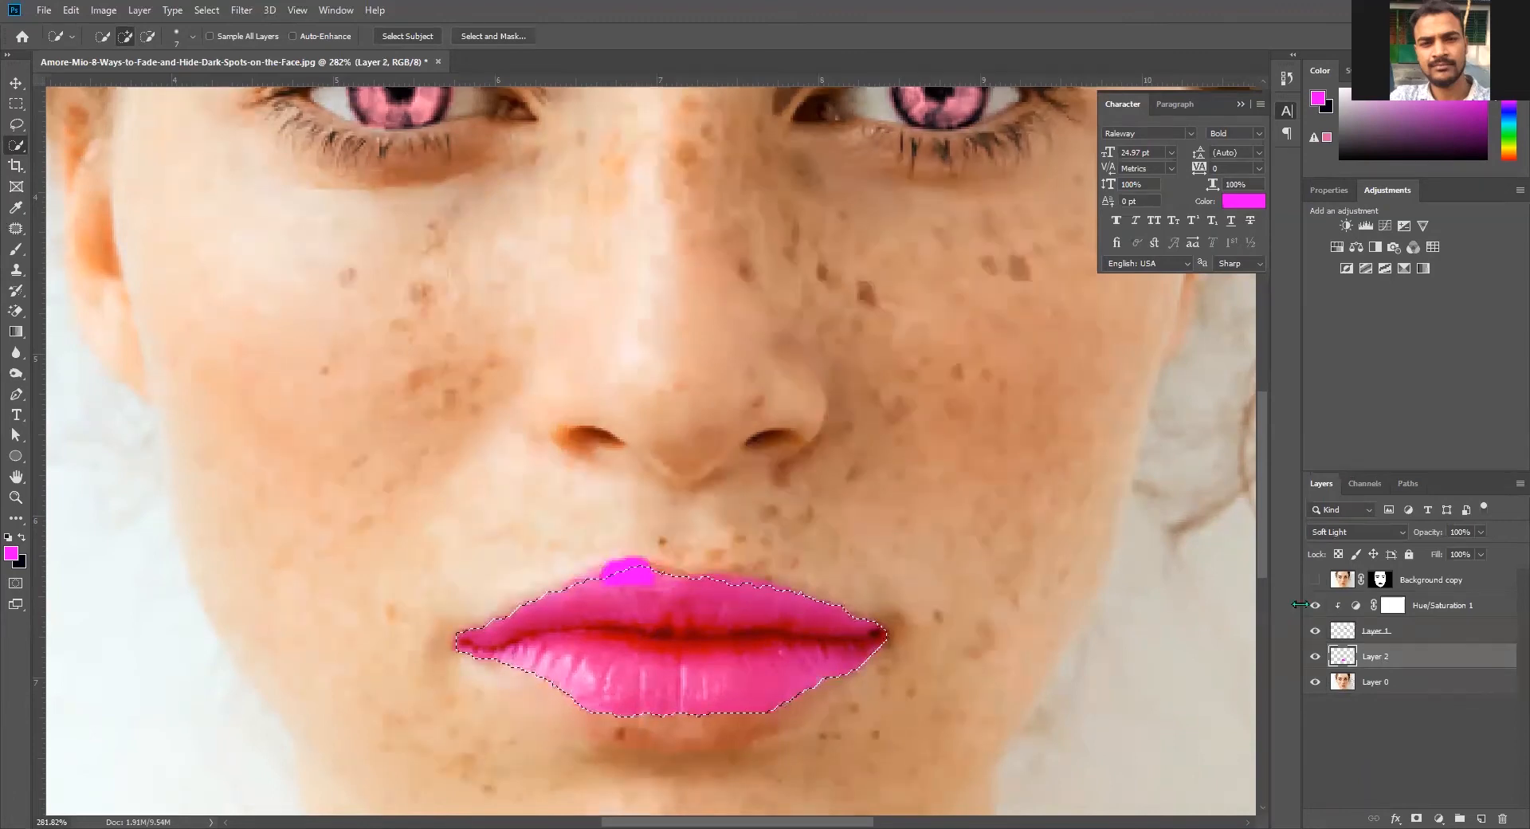
left_click(1316, 581)
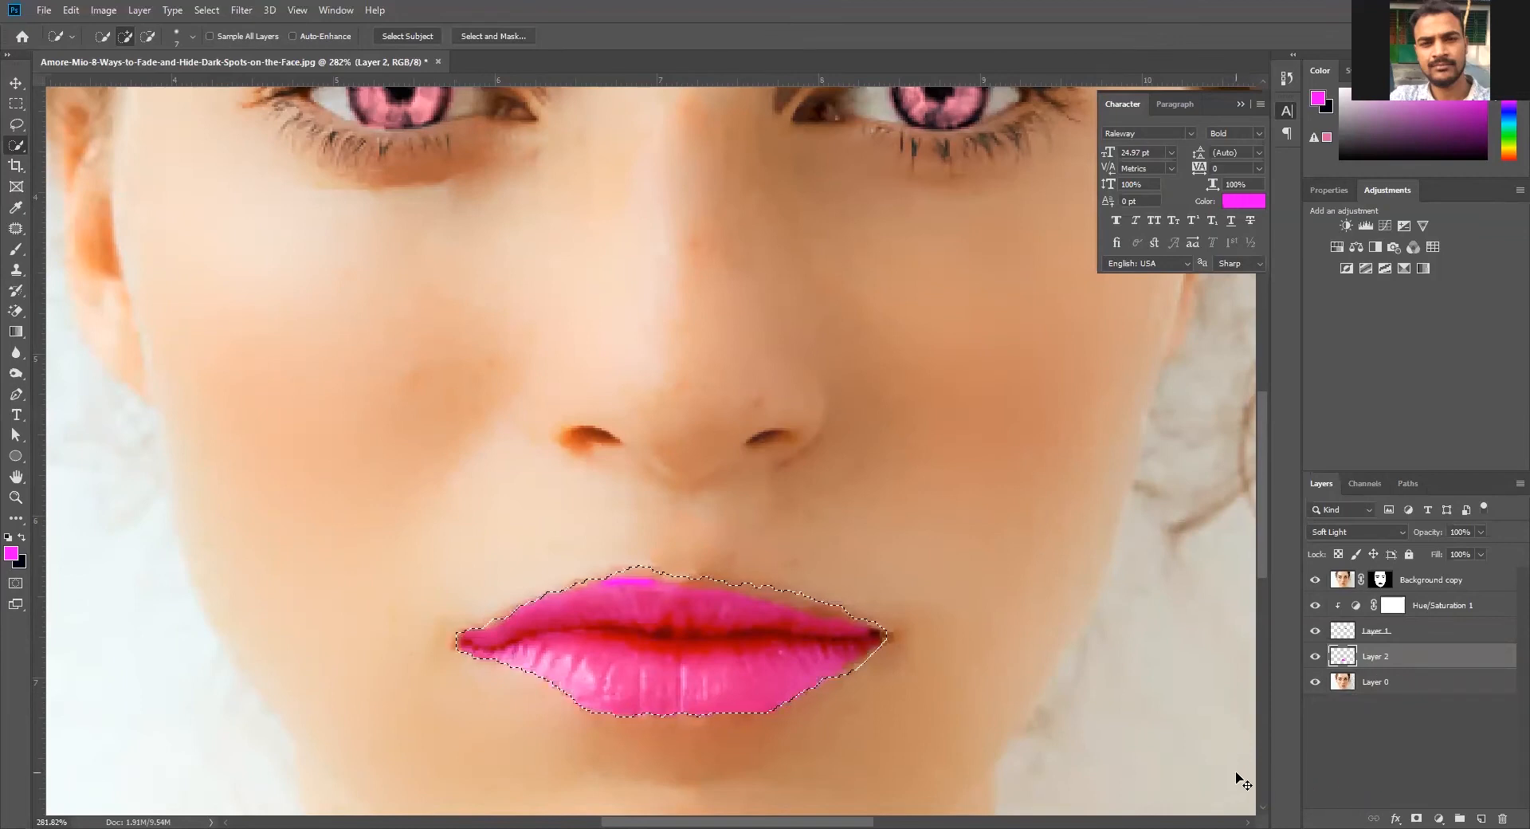
key("ctrl+d")
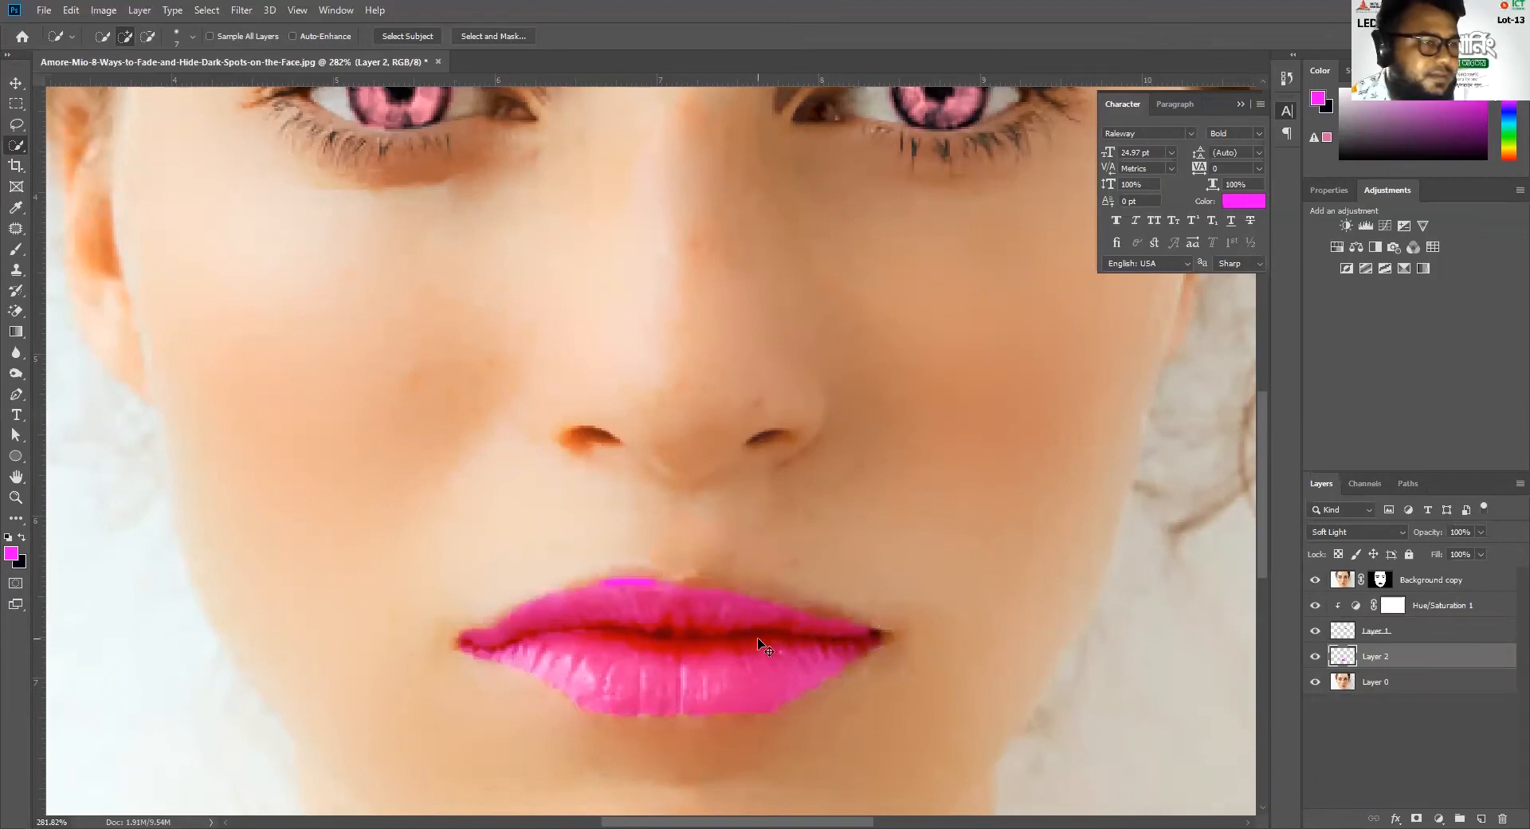
Brush black on the Background copy layer's mask along the upper lip's edge to reveal the color beneath
scroll(757, 641, "up", 1)
scroll(745, 644, "up", 2)
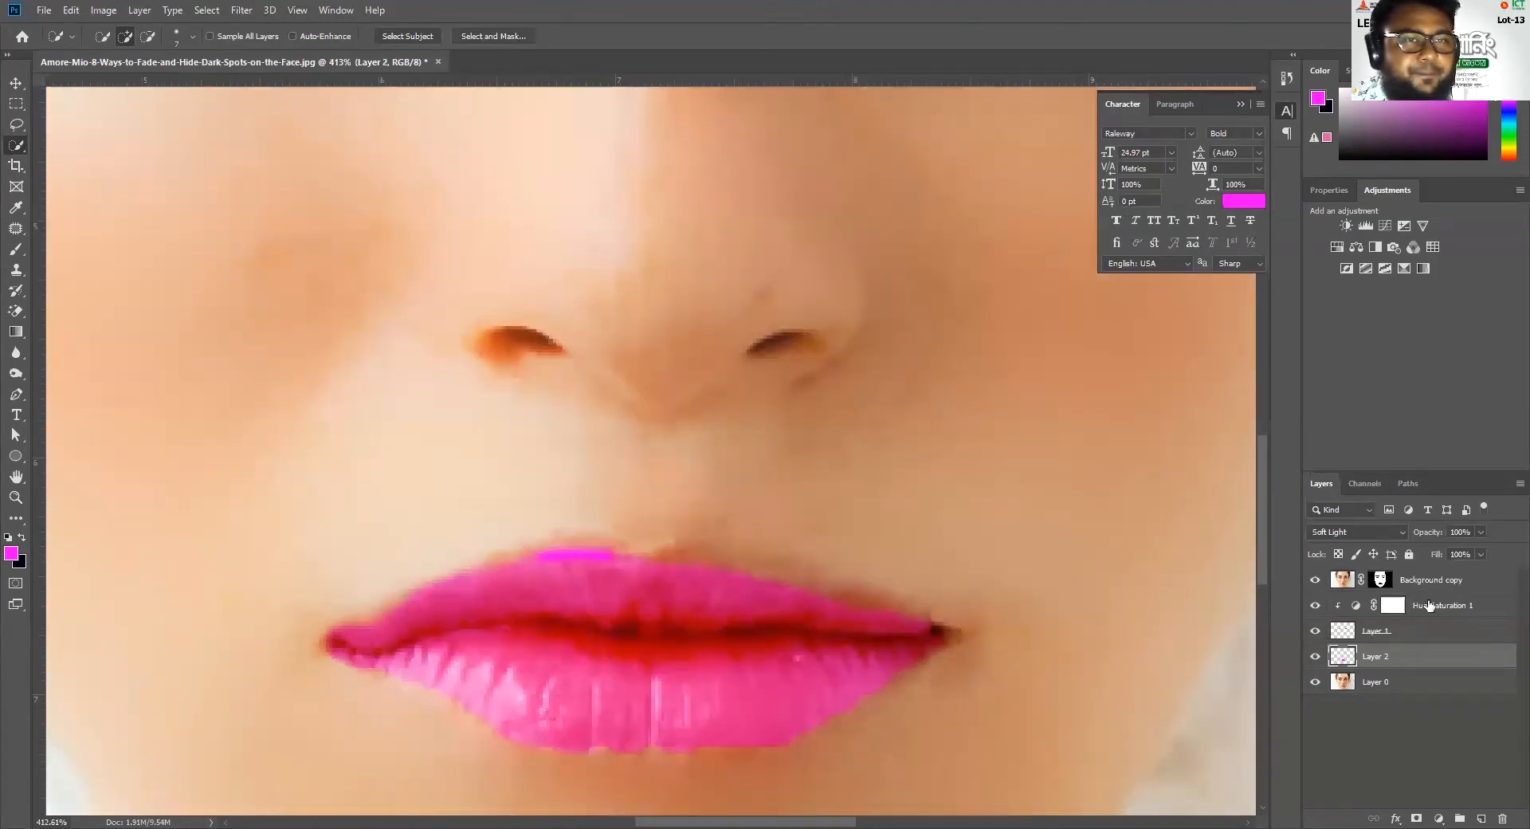
left_click(1391, 582)
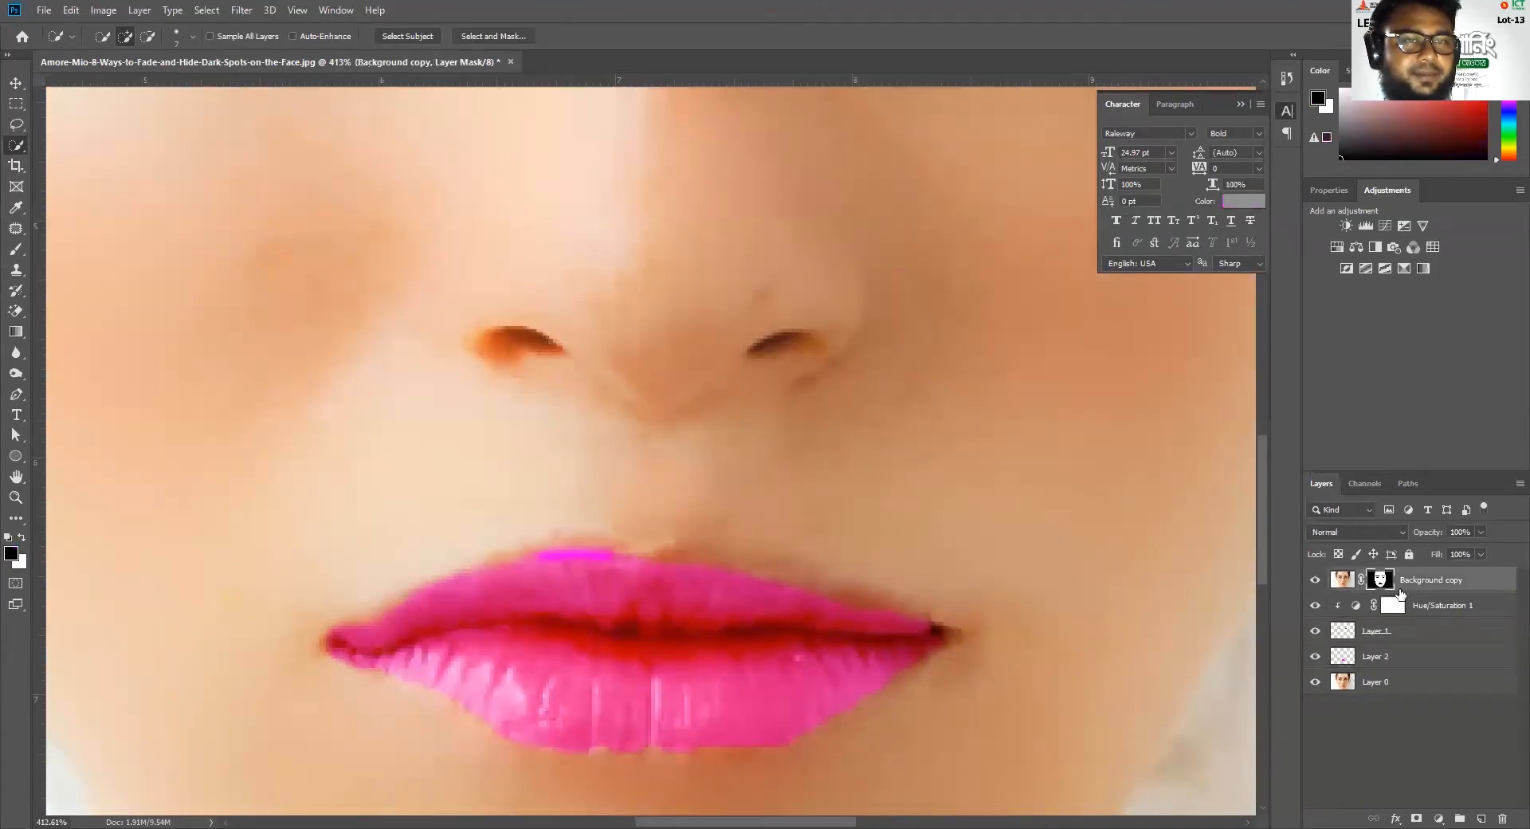
left_click(1314, 581)
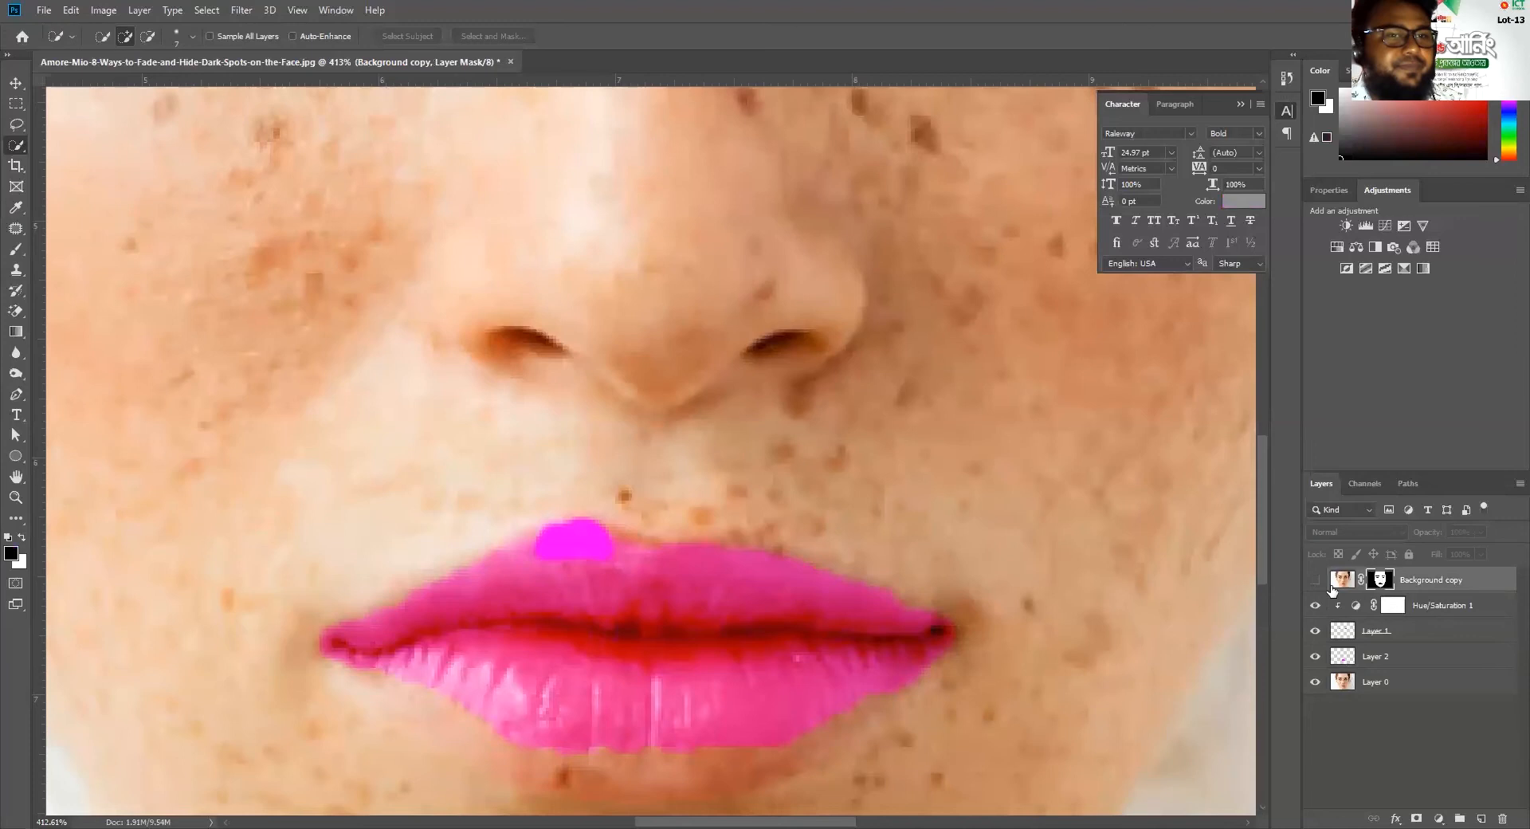
left_click(1315, 581)
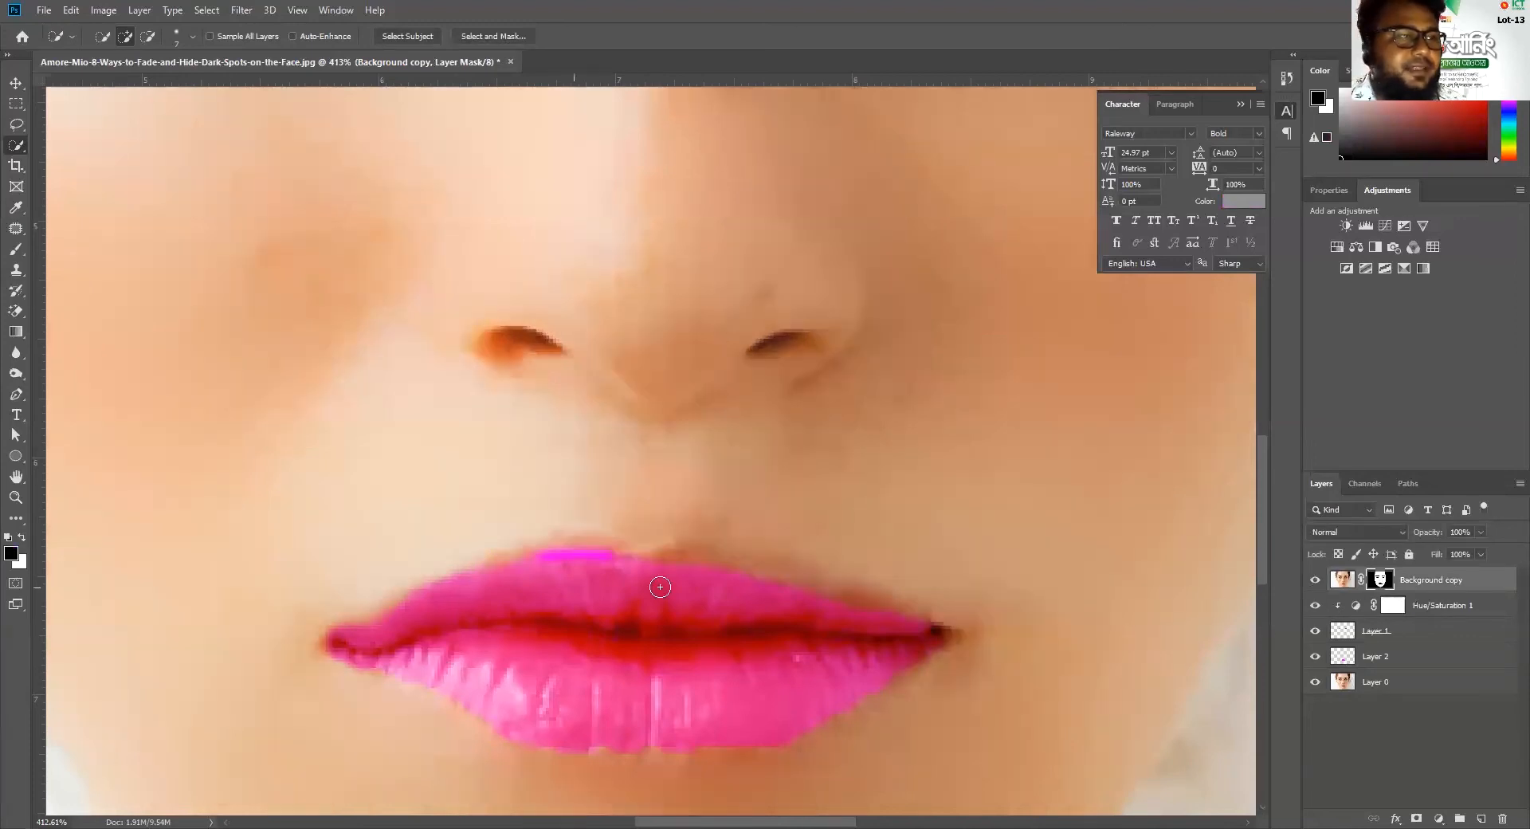
left_click(16, 249)
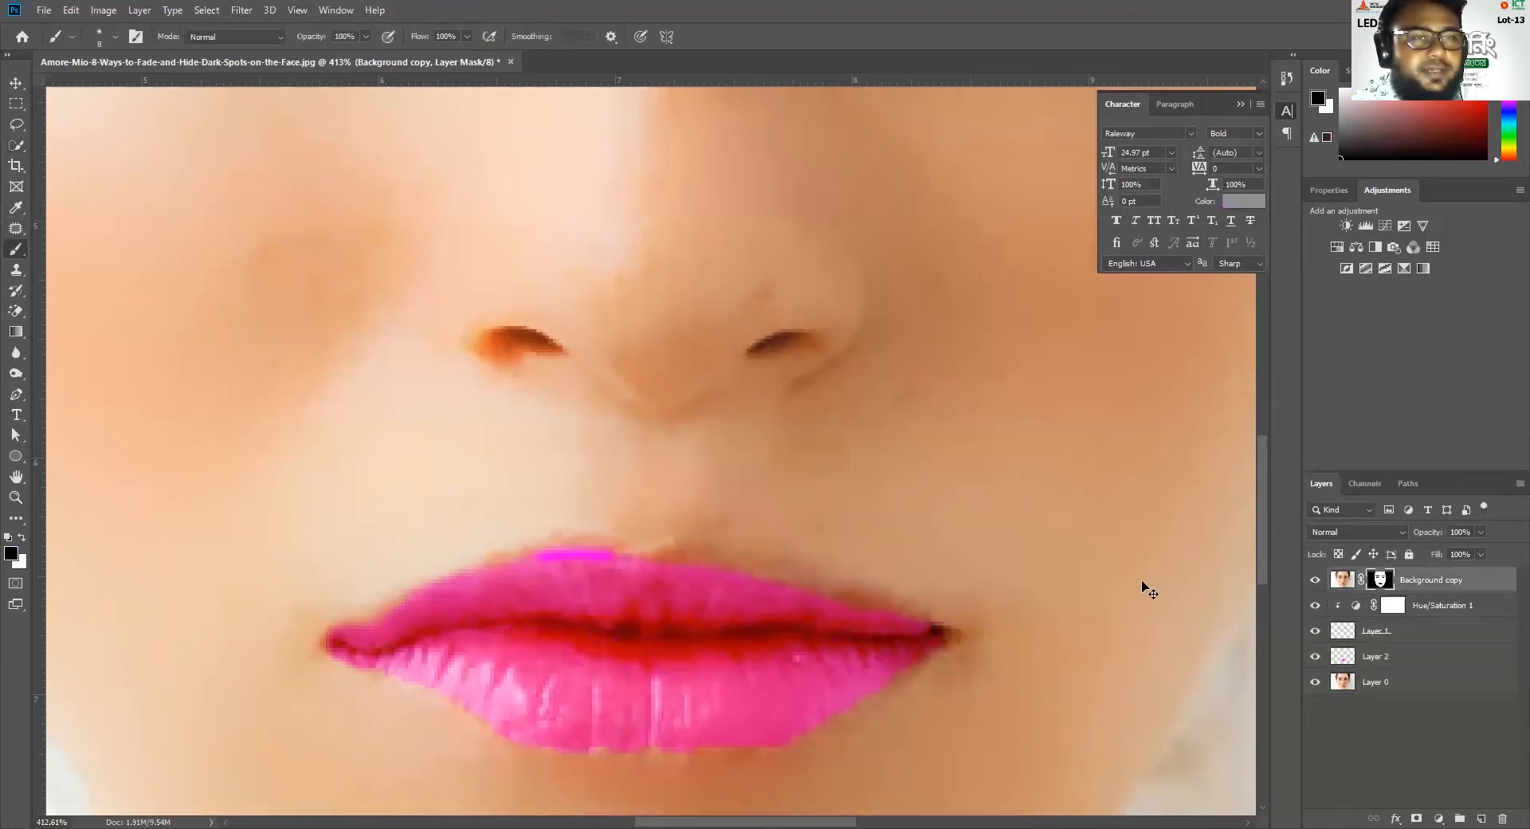
scroll(636, 647, "down", 3)
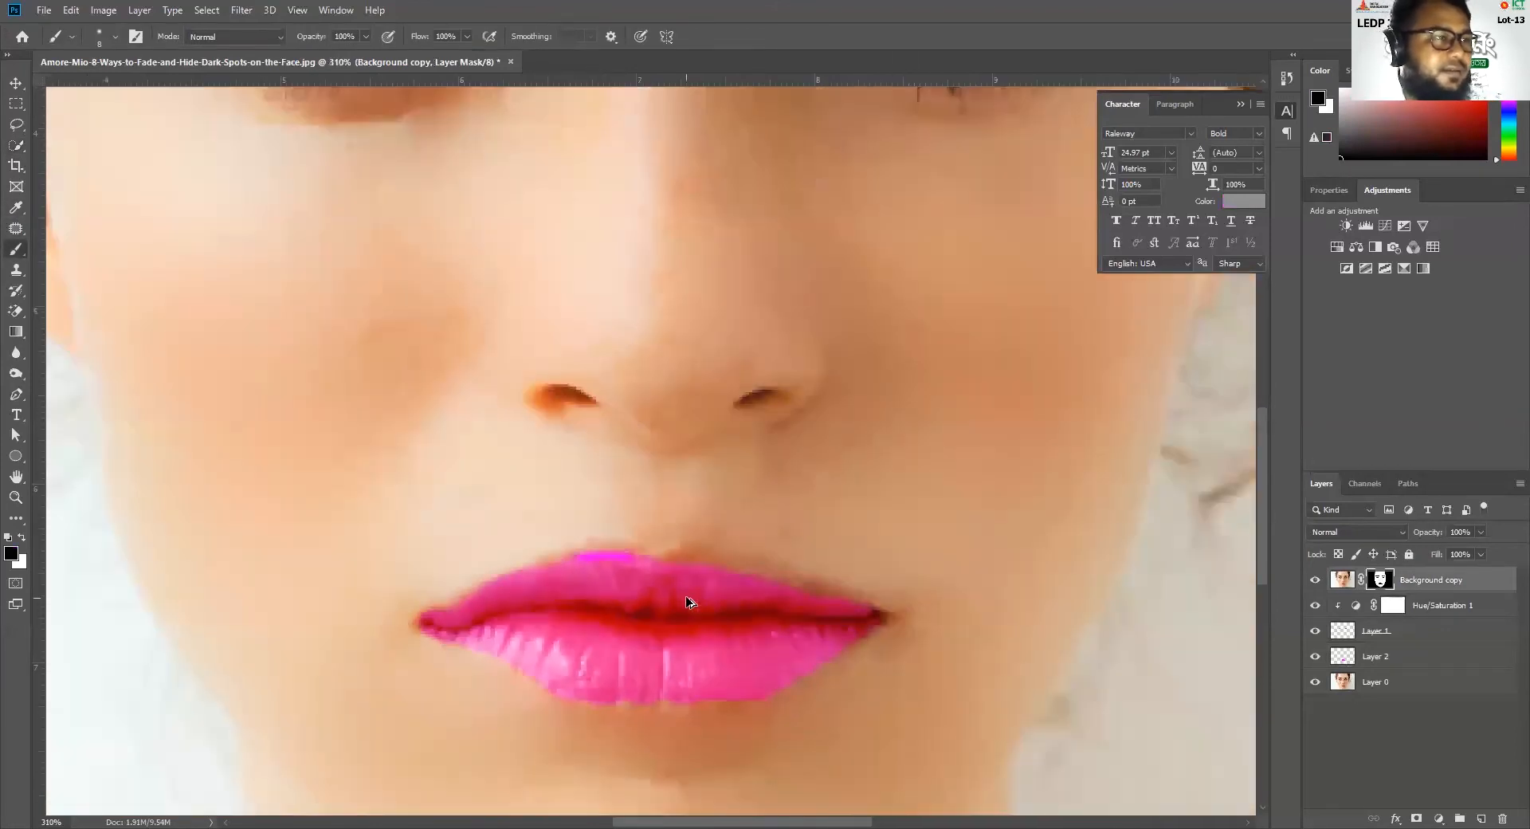
left_click_drag(622, 549, 570, 560)
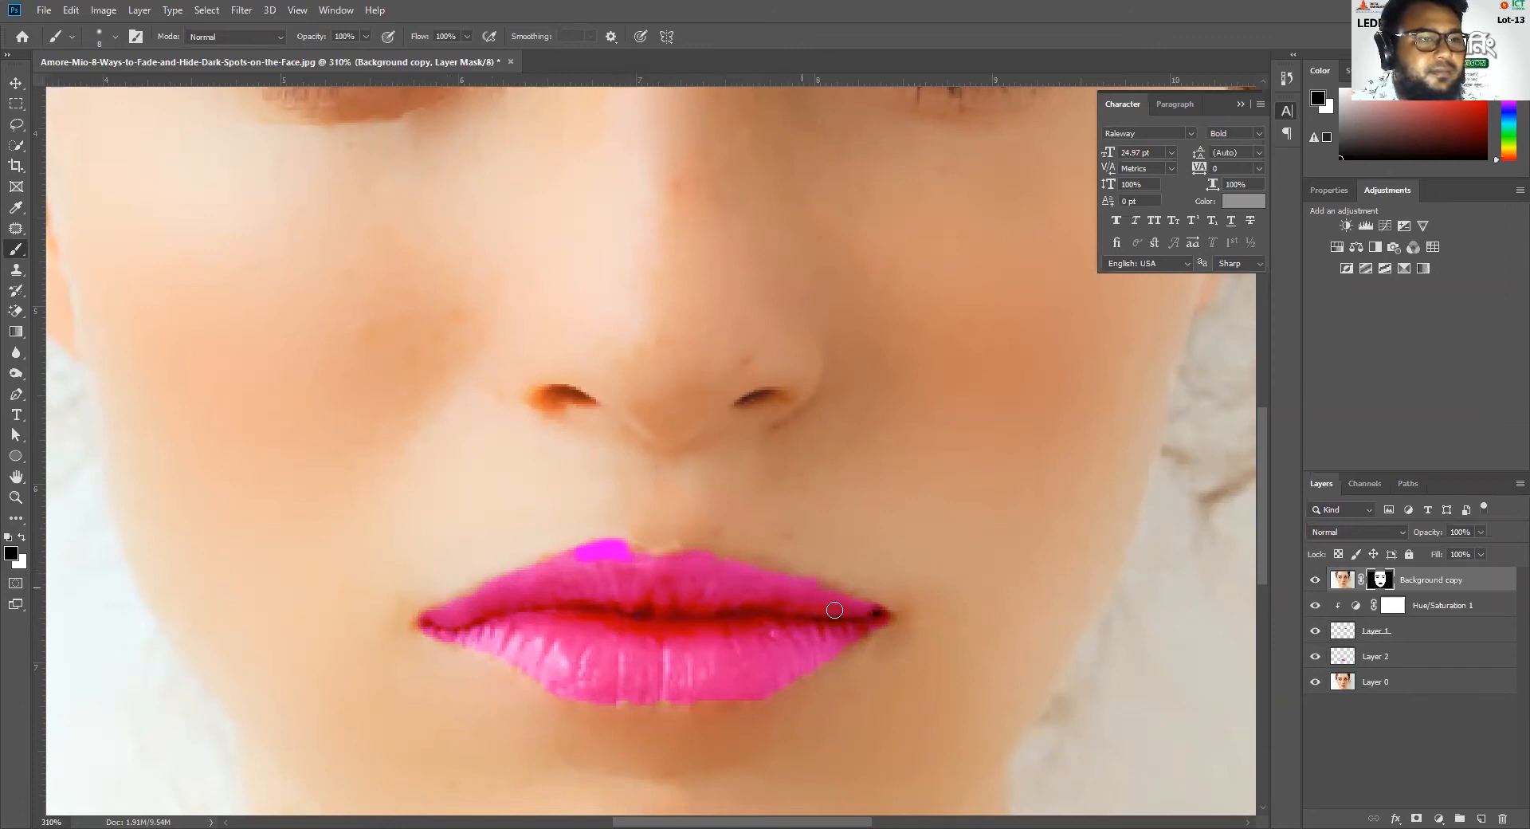
Preview the Background copy layer at 20% opacity, and set Layer 2's opacity to 70%
key("ctrl+0")
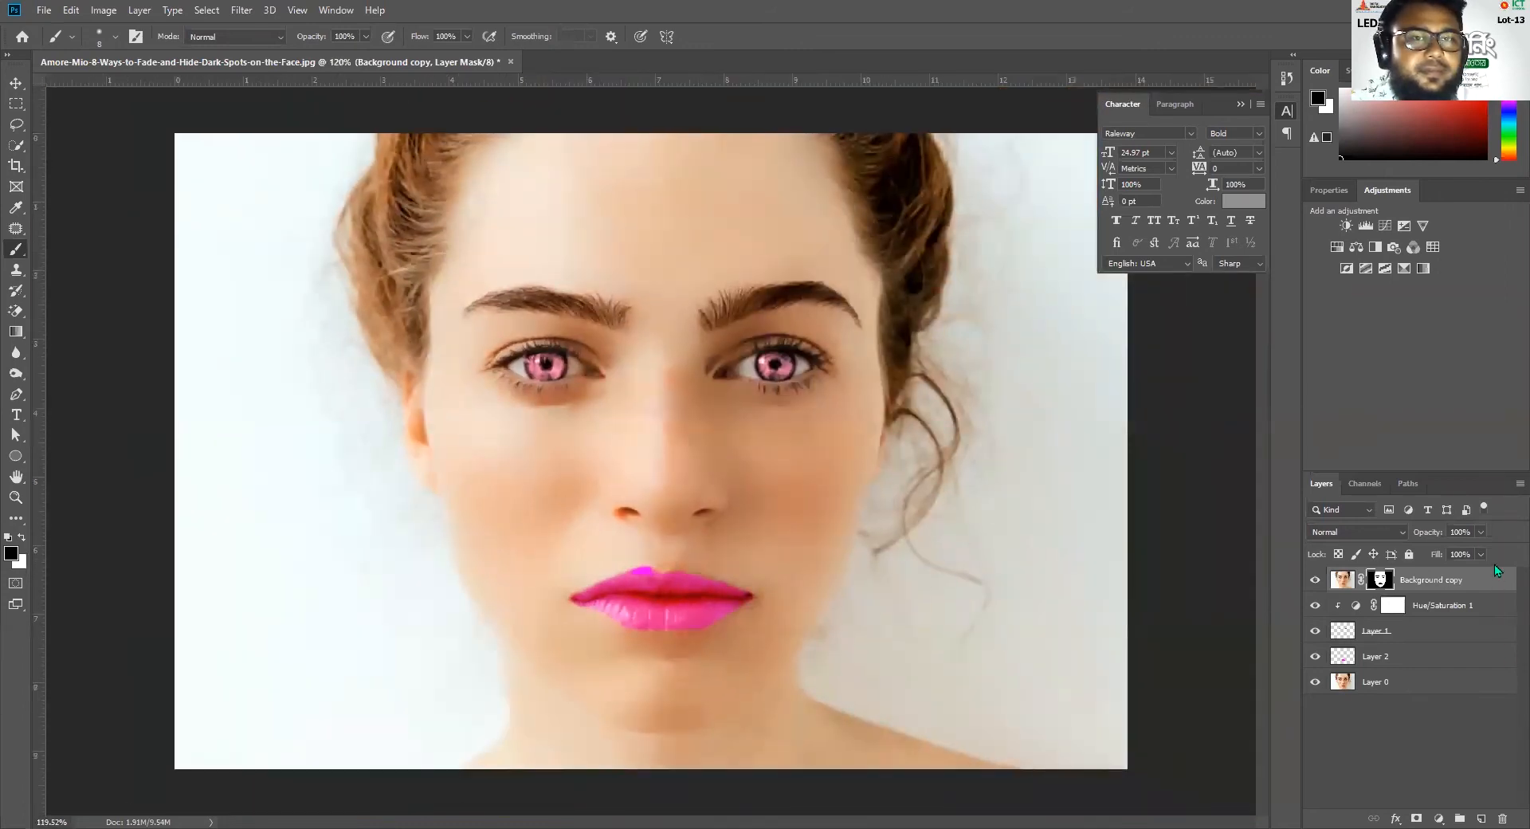
left_click(1480, 531)
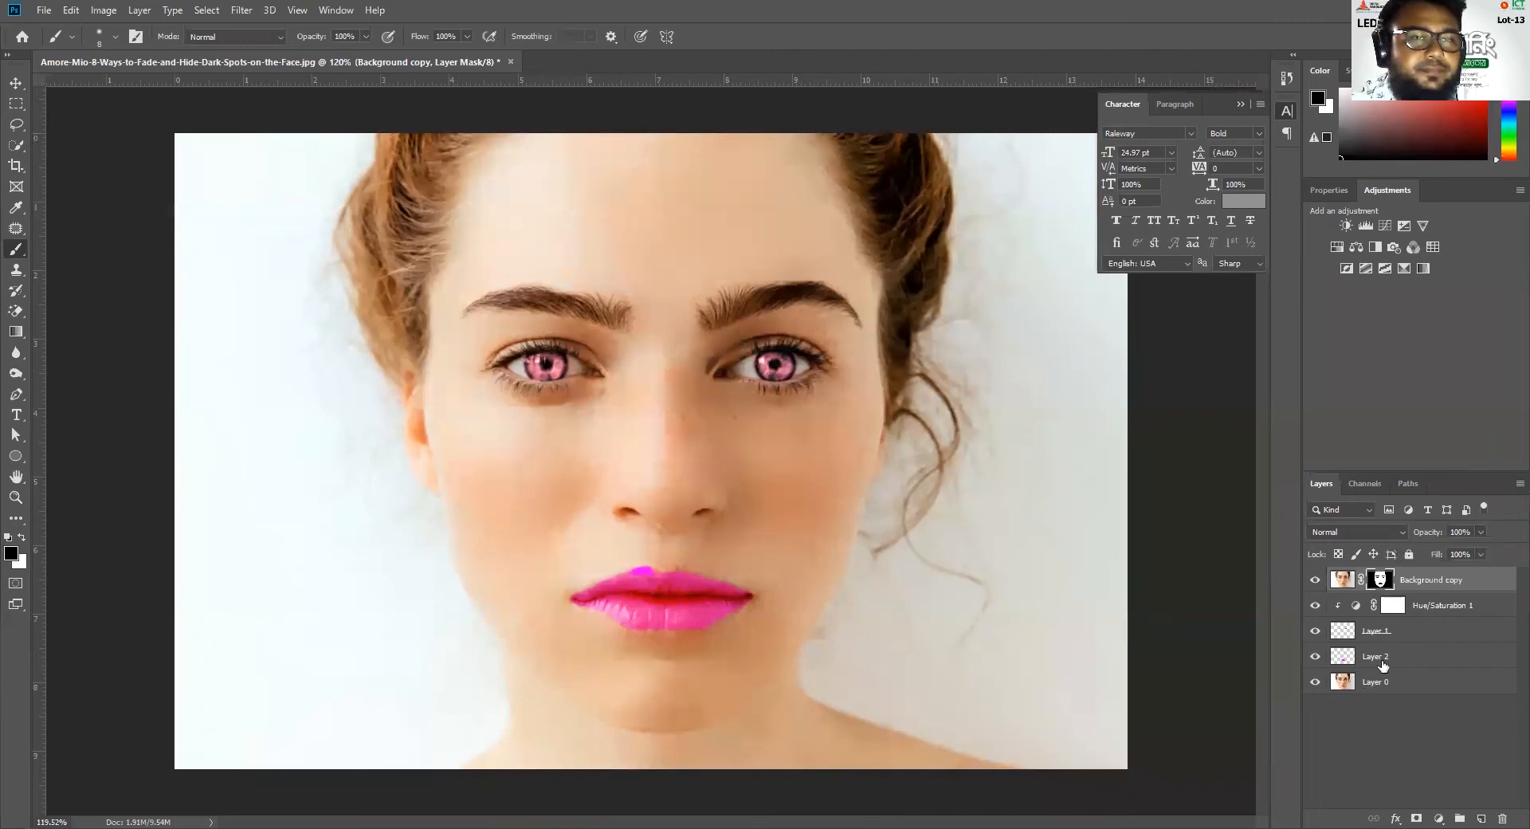
left_click(1406, 654)
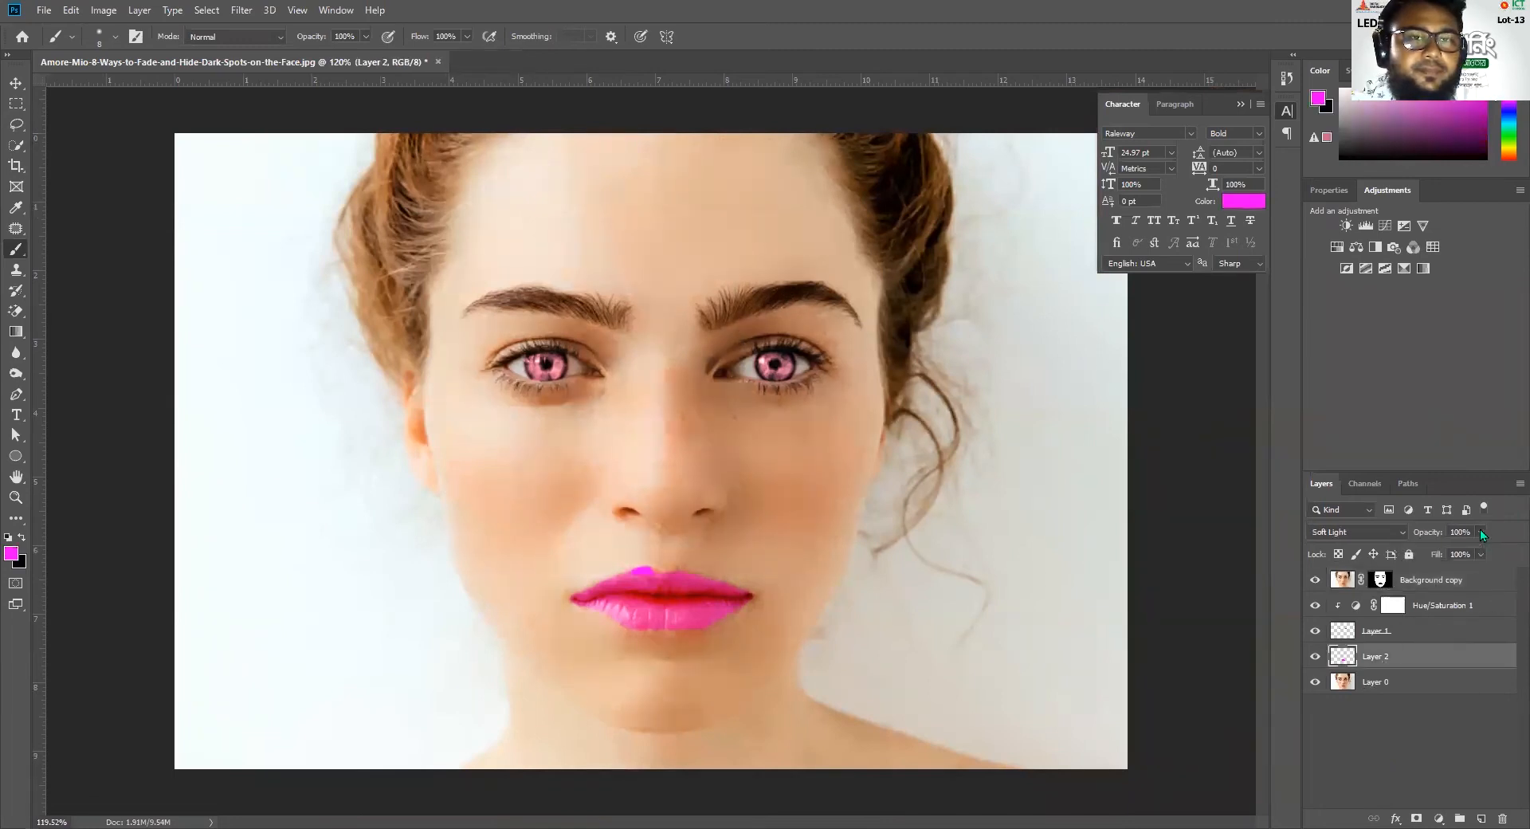
left_click_drag(1480, 532, 1455, 559)
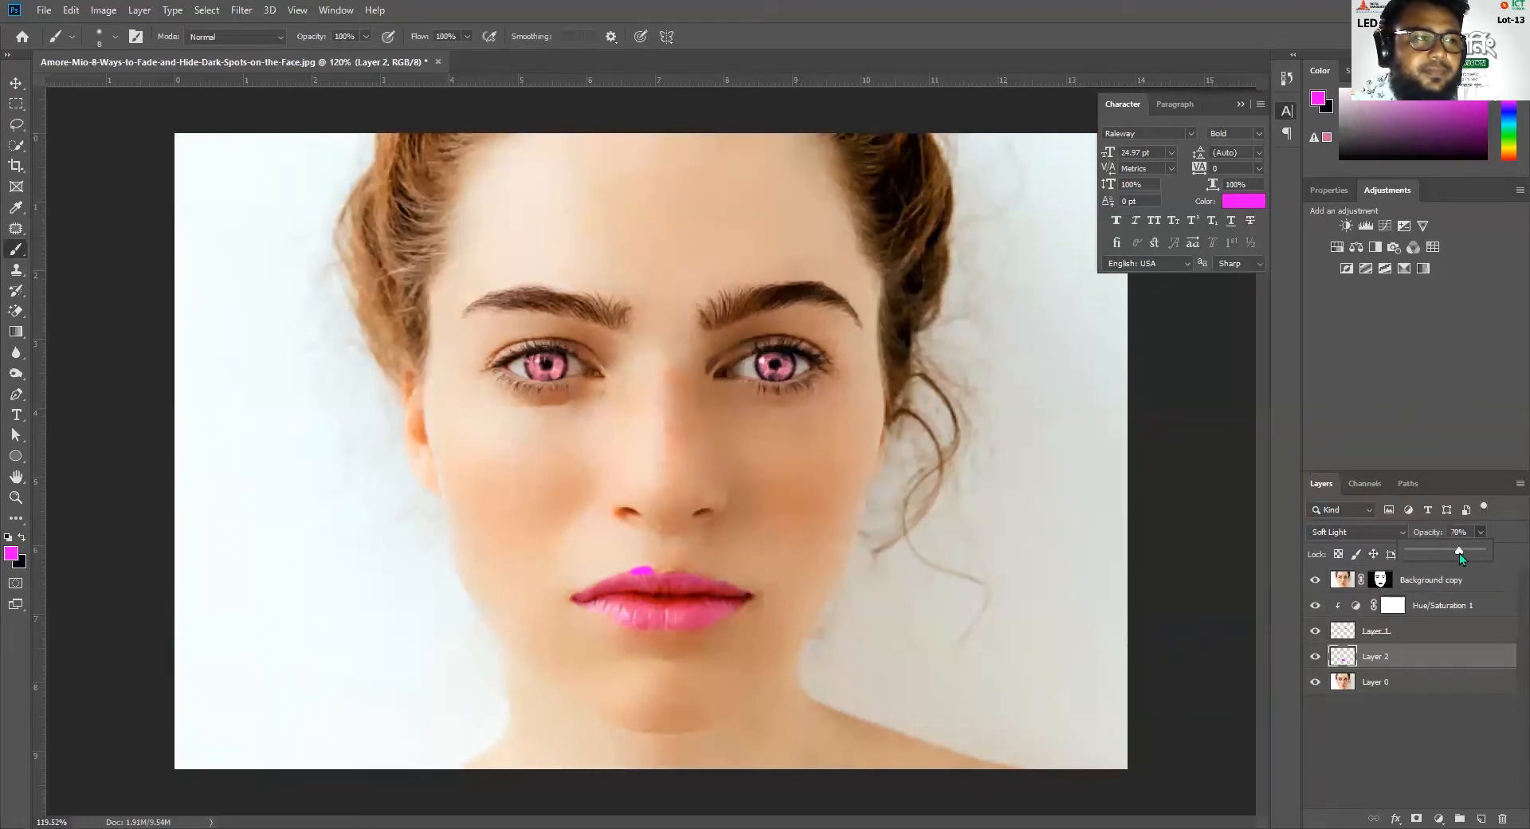
Hide every layer above Layer 0 and examine the magenta spot on the upper lip in the base photo
left_click(1315, 683)
left_click(1315, 683)
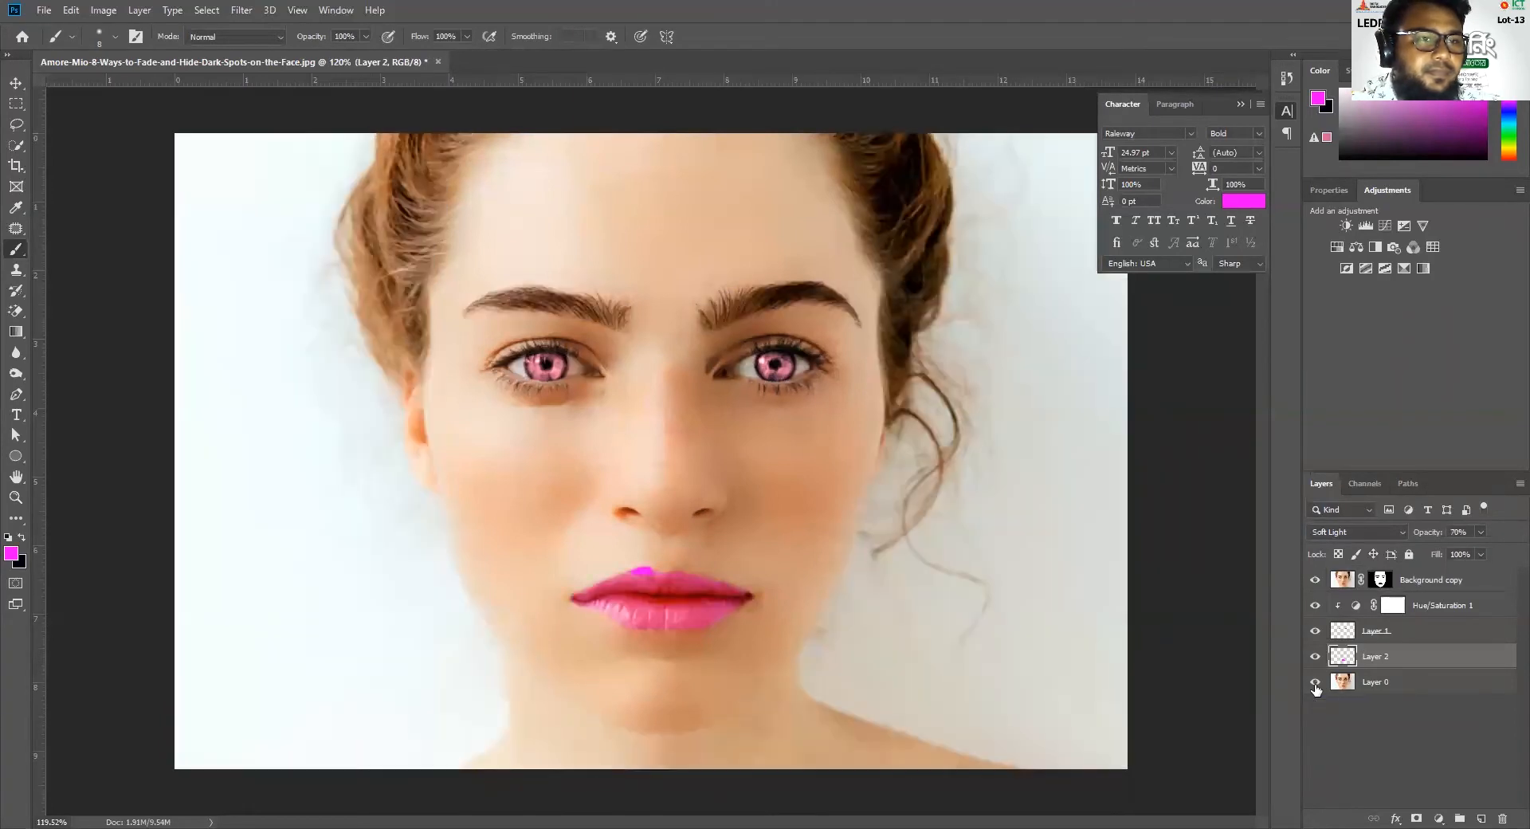
left_click(1315, 580)
left_click(1315, 605)
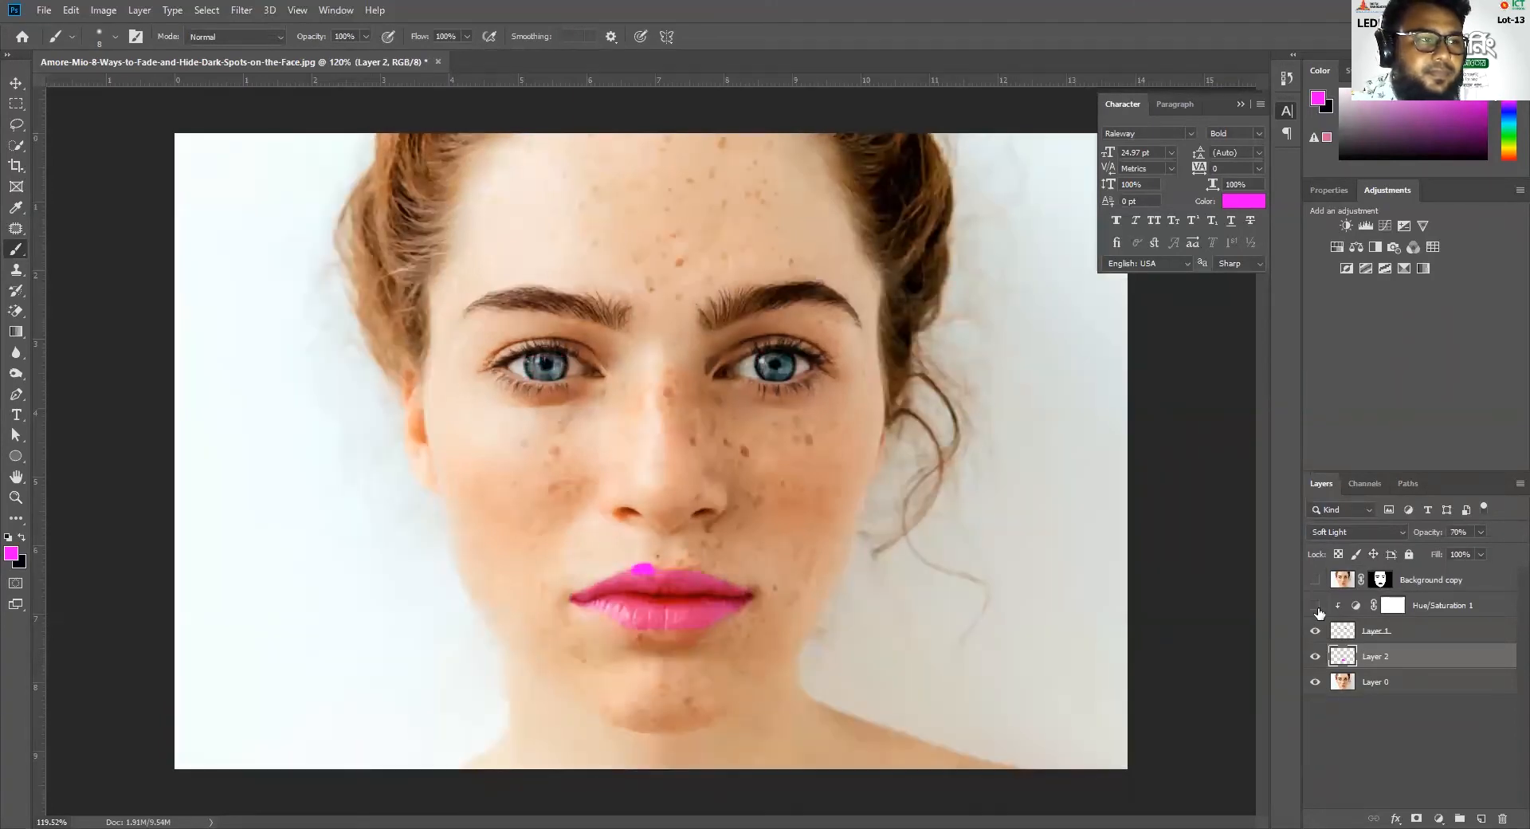
left_click(1315, 682)
left_click(1314, 656)
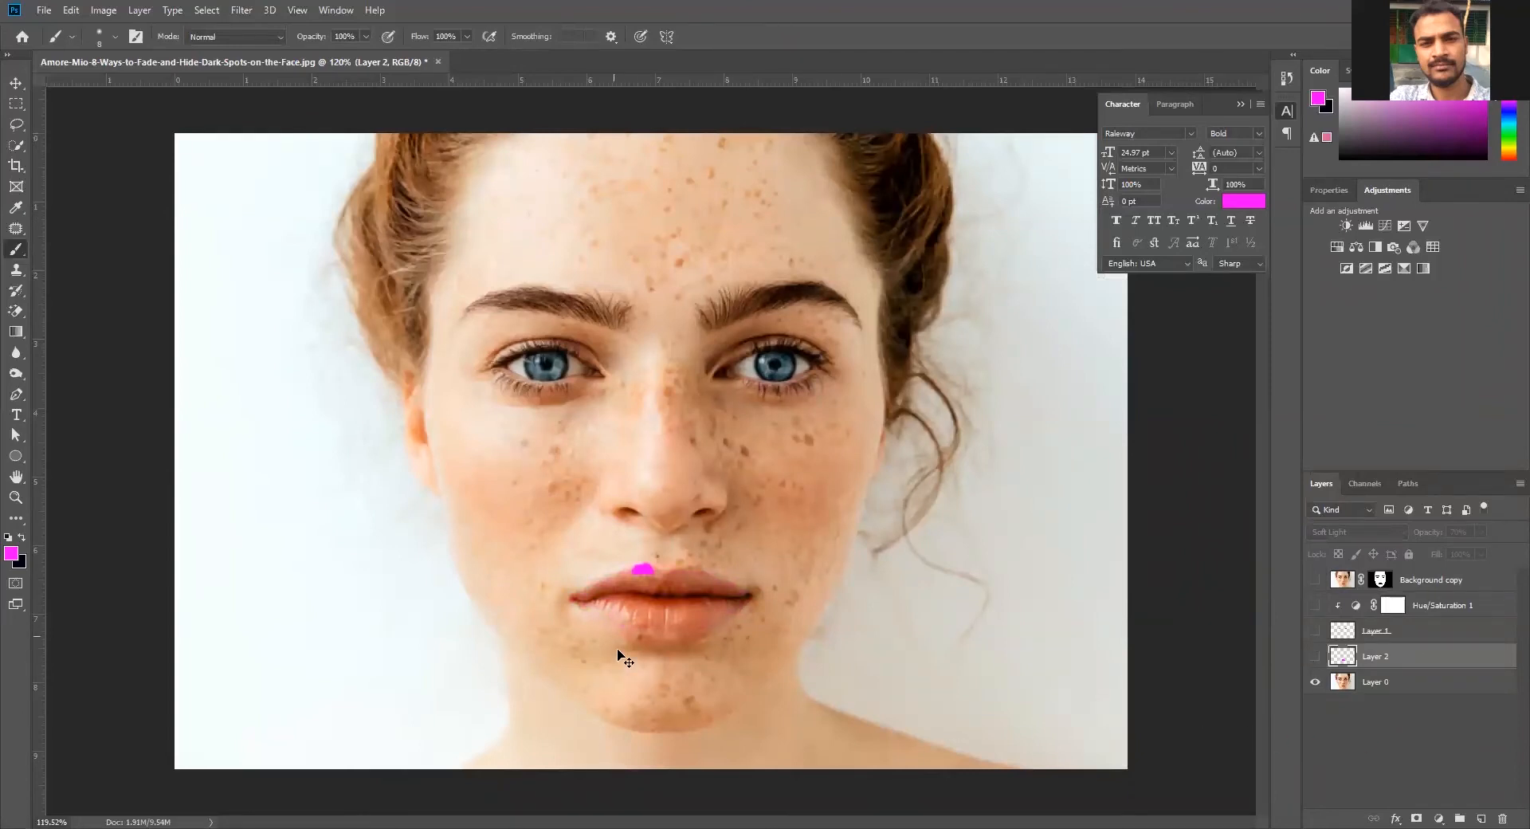
scroll(617, 650, "up", 10)
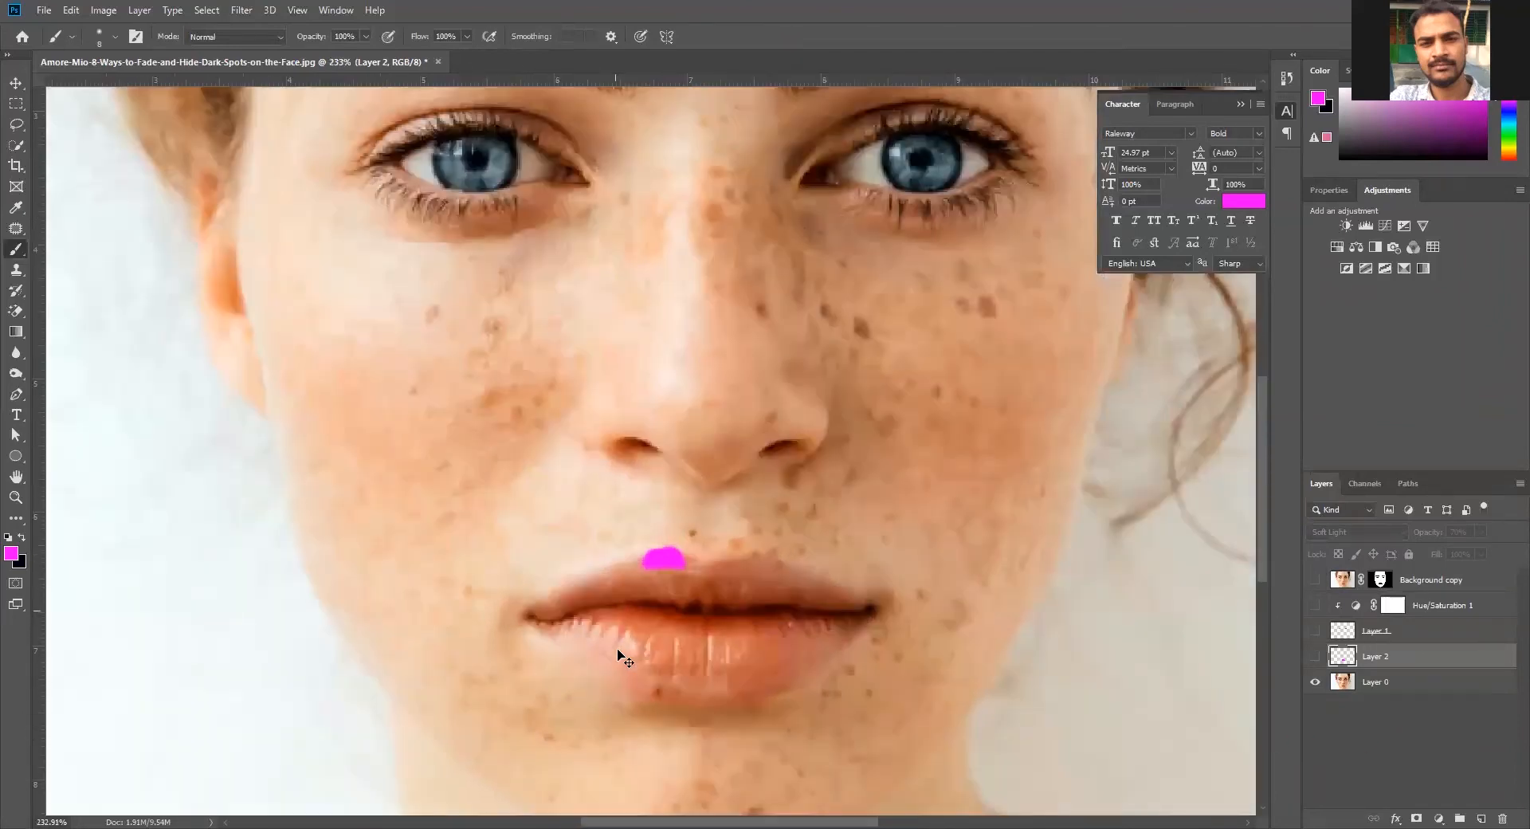
scroll(624, 660, "up", 2)
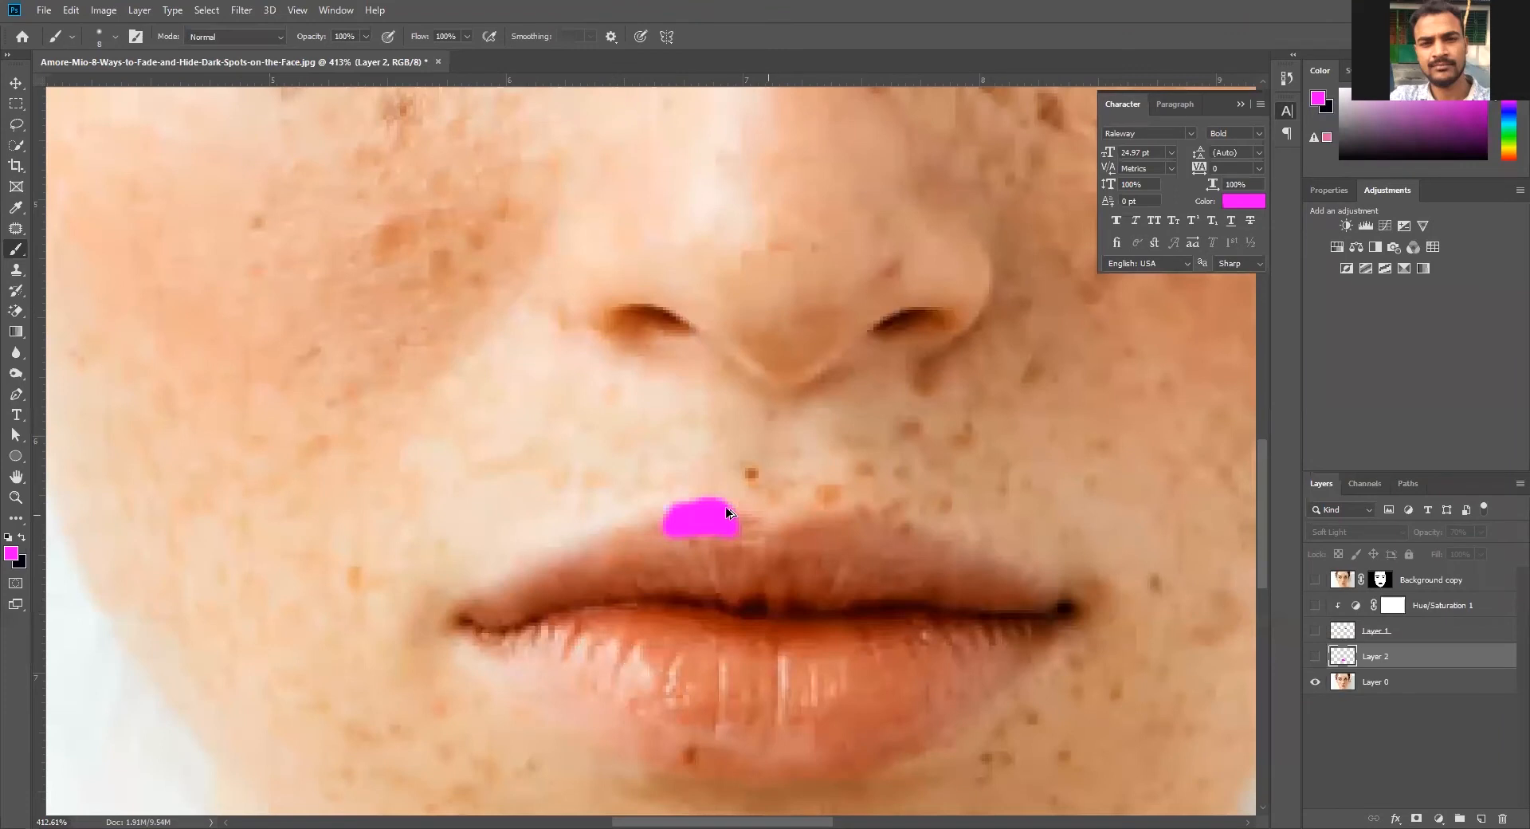
left_click(1315, 682)
left_click(1314, 682)
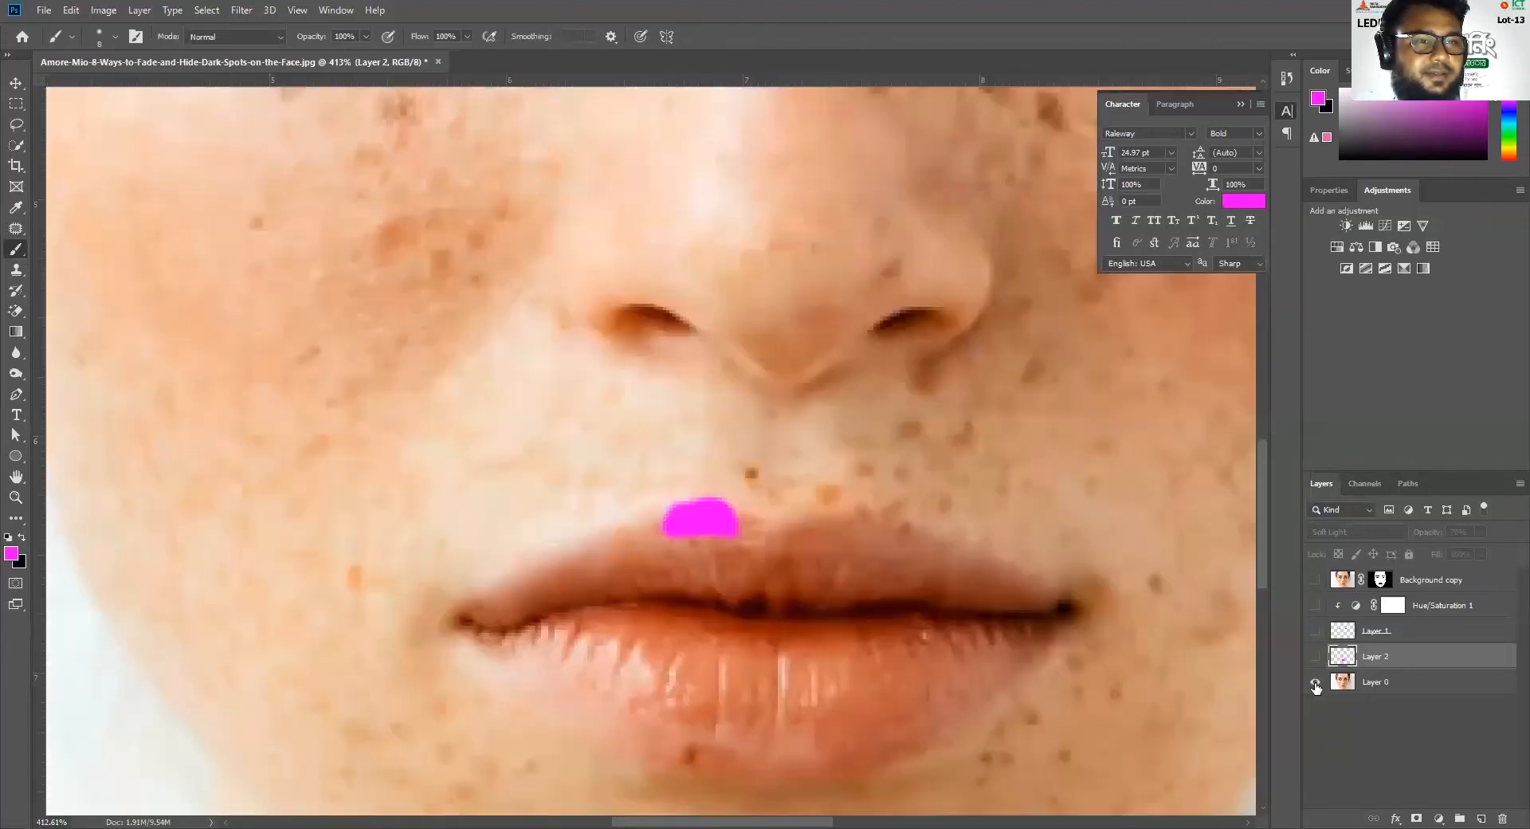
Select Layer 0 and show all the hidden layers again, checking the lips with Layer 0 on and off
left_click(1384, 683)
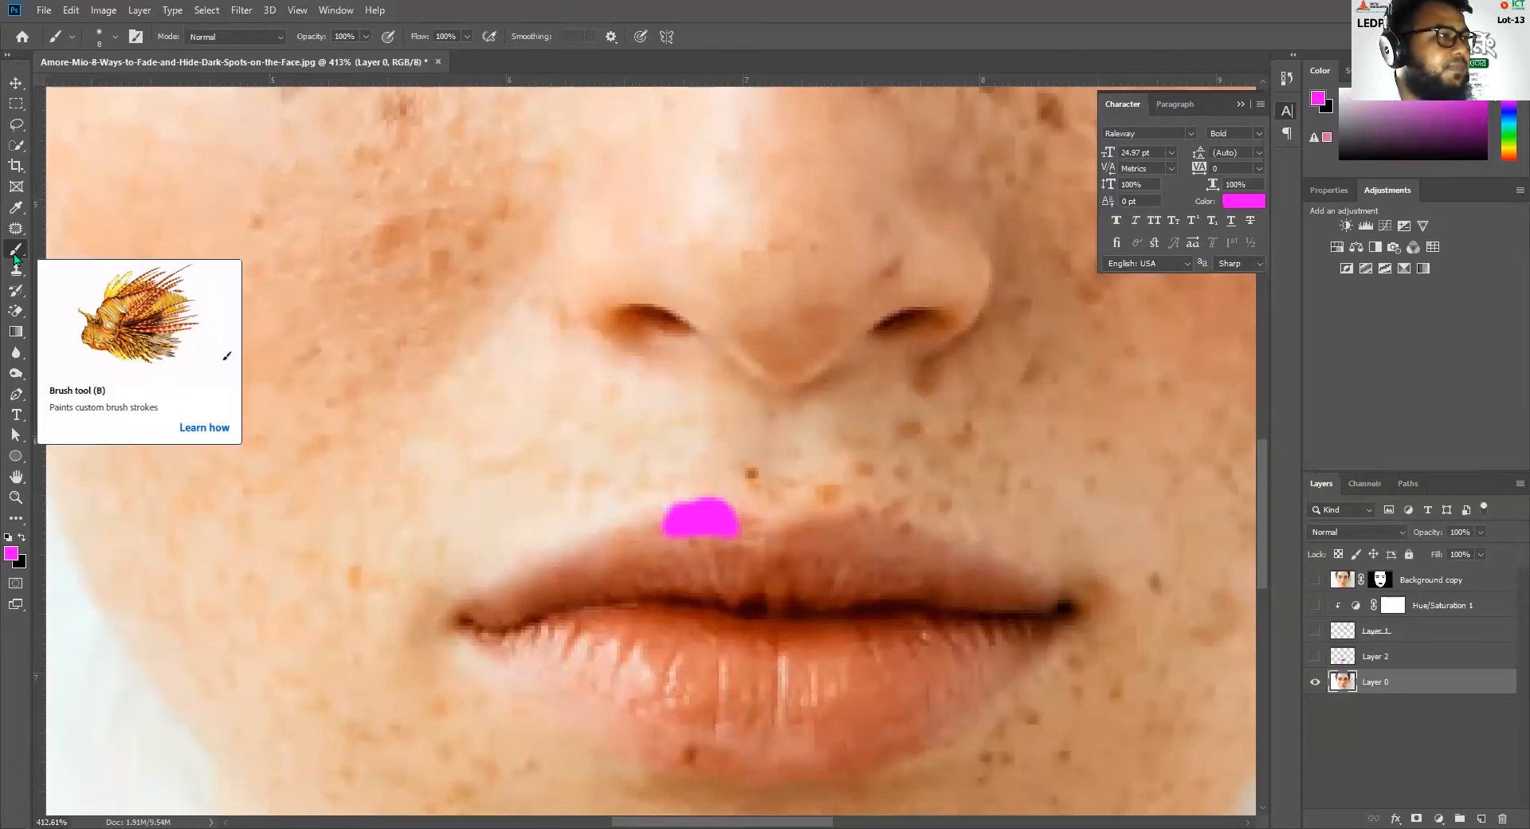
left_click(1314, 683)
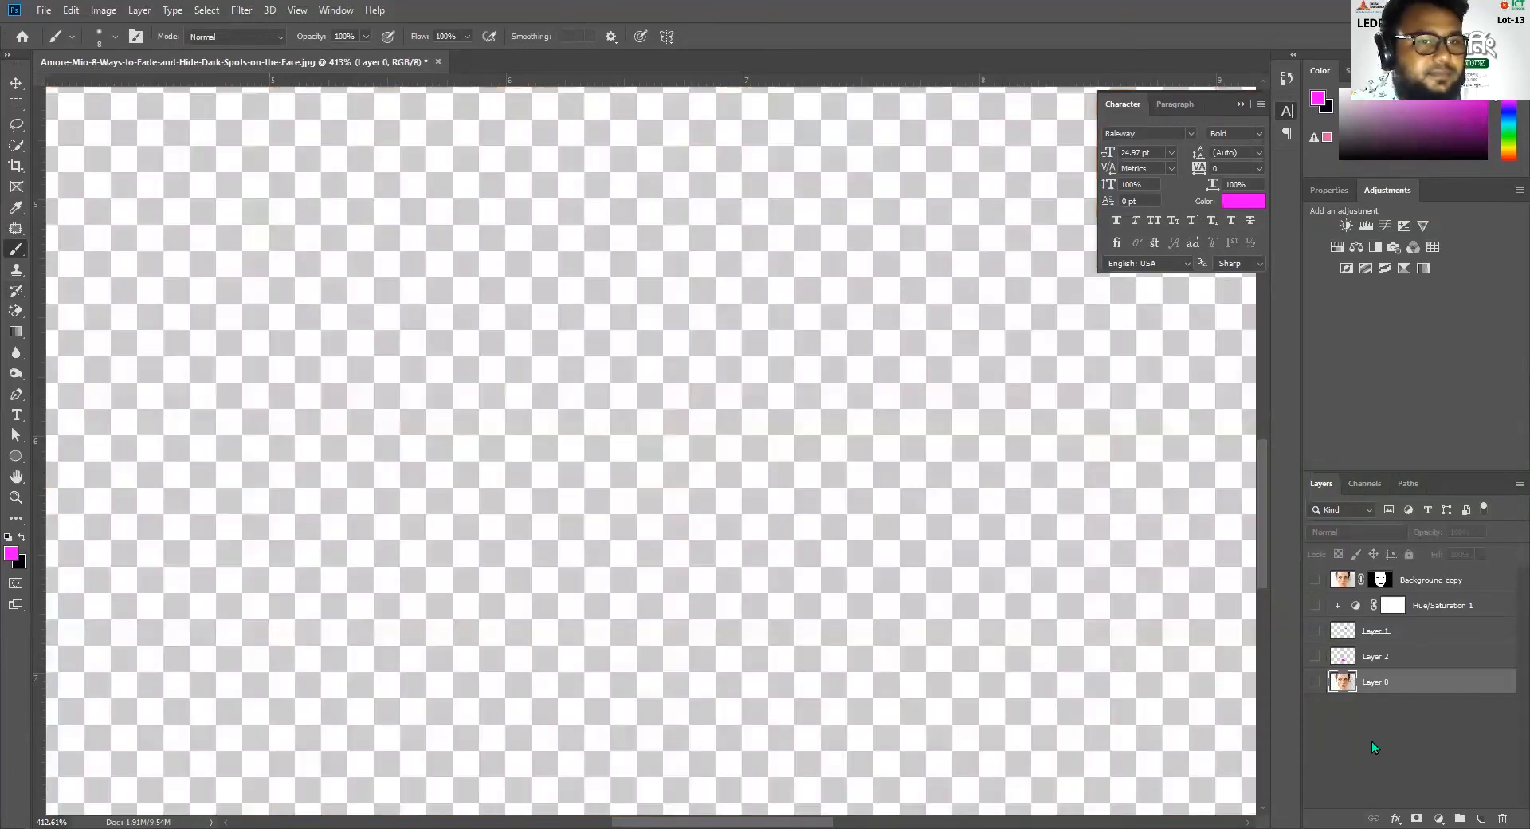
left_click(1314, 683)
left_click(1314, 657)
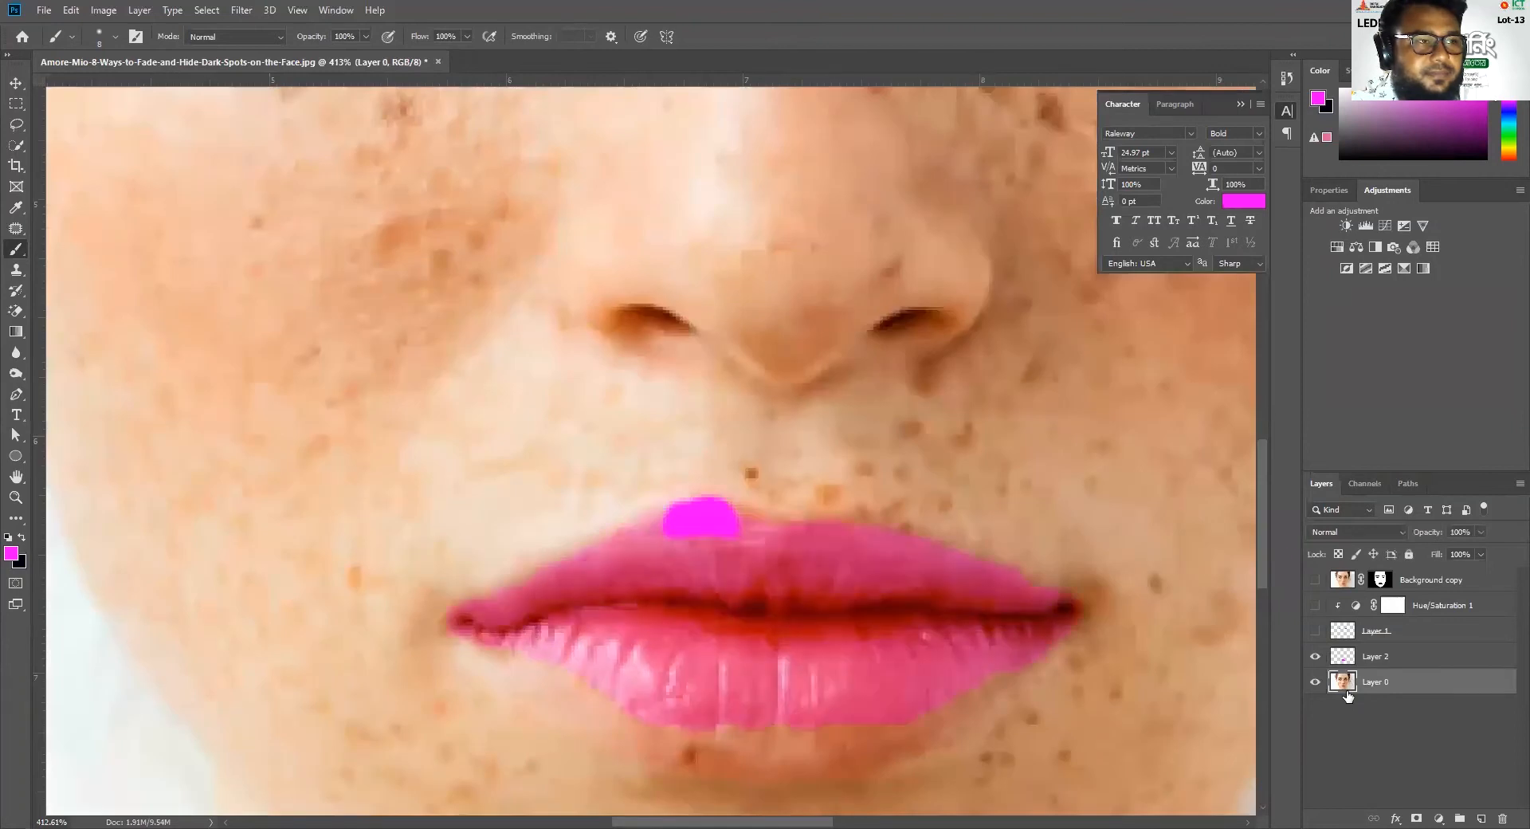
left_click(1316, 682)
left_click(1316, 681)
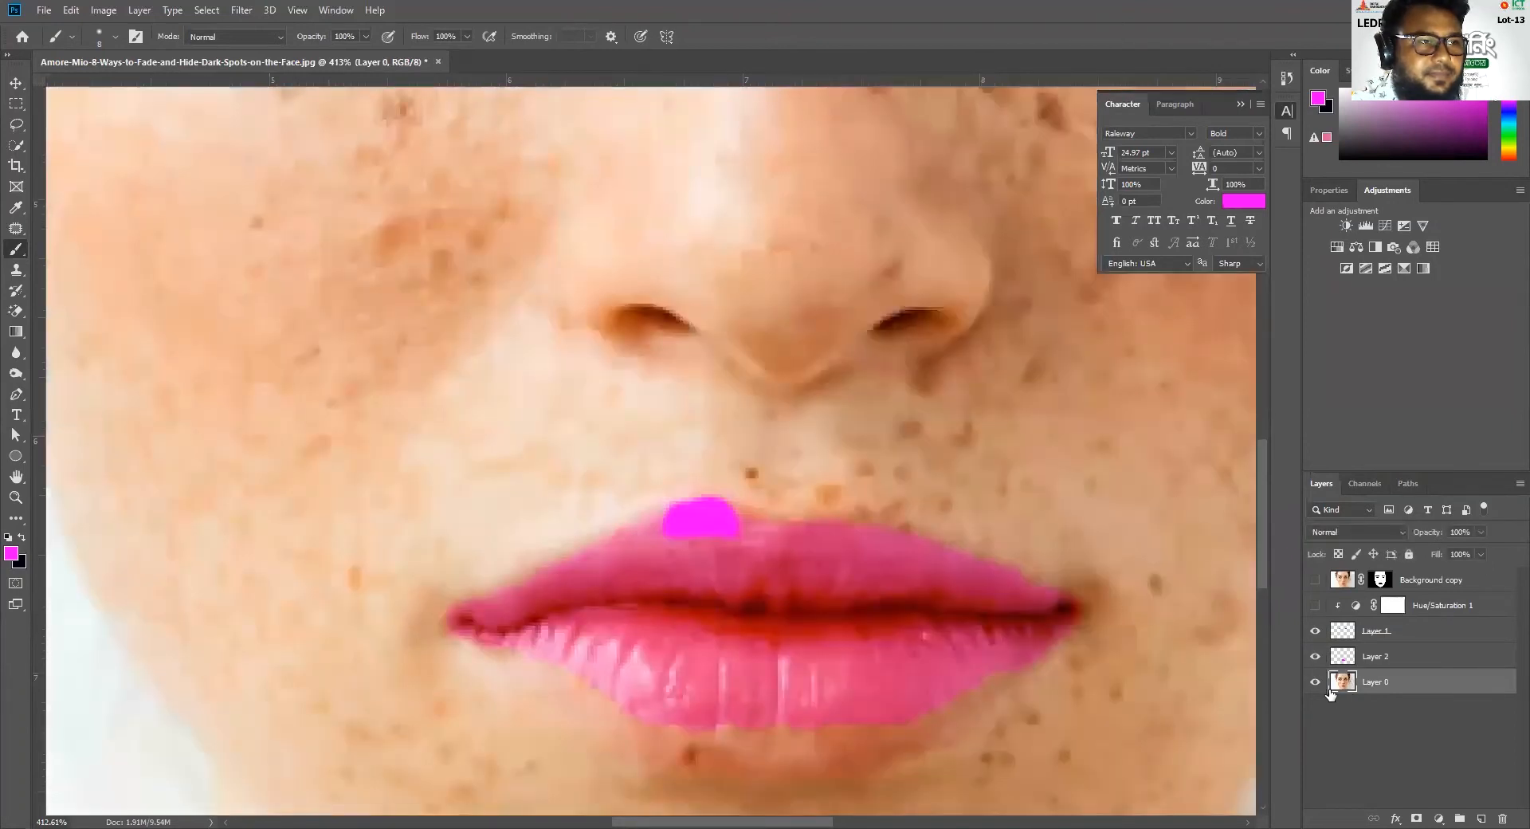
left_click(1314, 580)
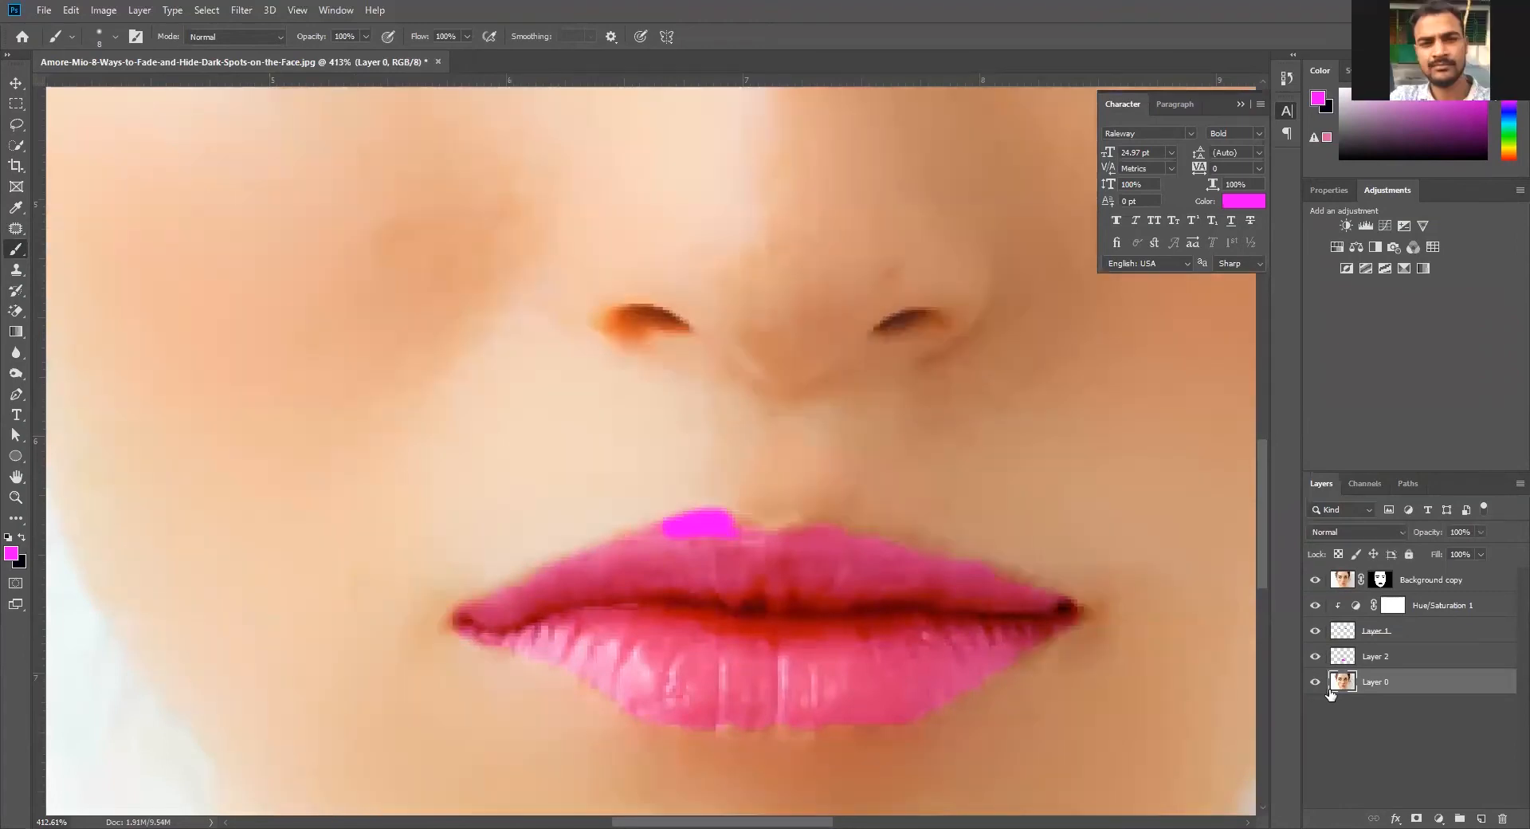
left_click(1315, 682)
left_click(1315, 682)
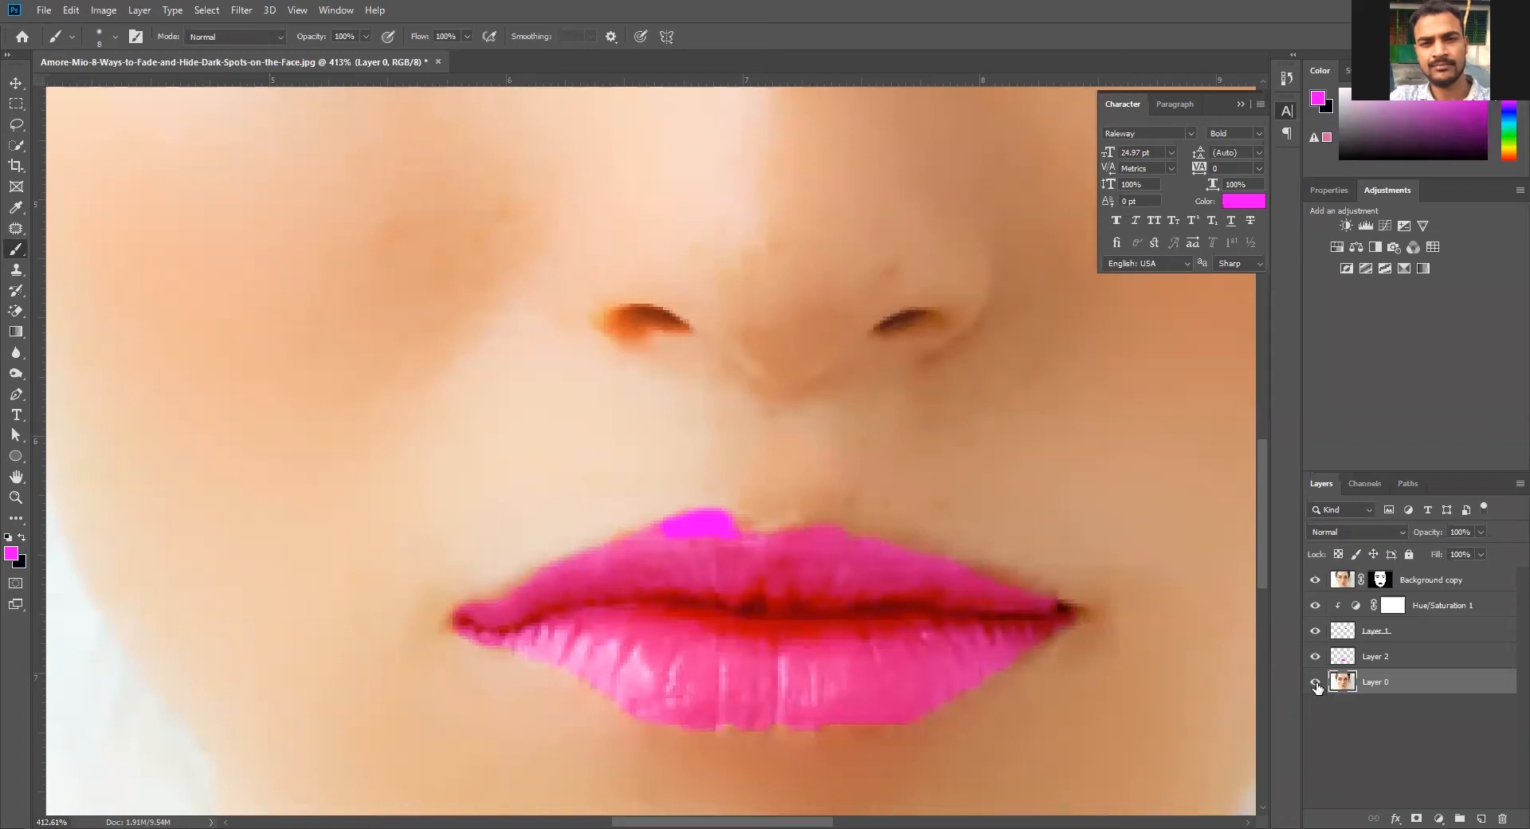
Undo the recent opacity, mask painting and deselection changes to bring back the lip selection
key("ctrl+z")
key("ctrl+z")
key("ctrl+z")
left_click(1332, 649, "ctrl")
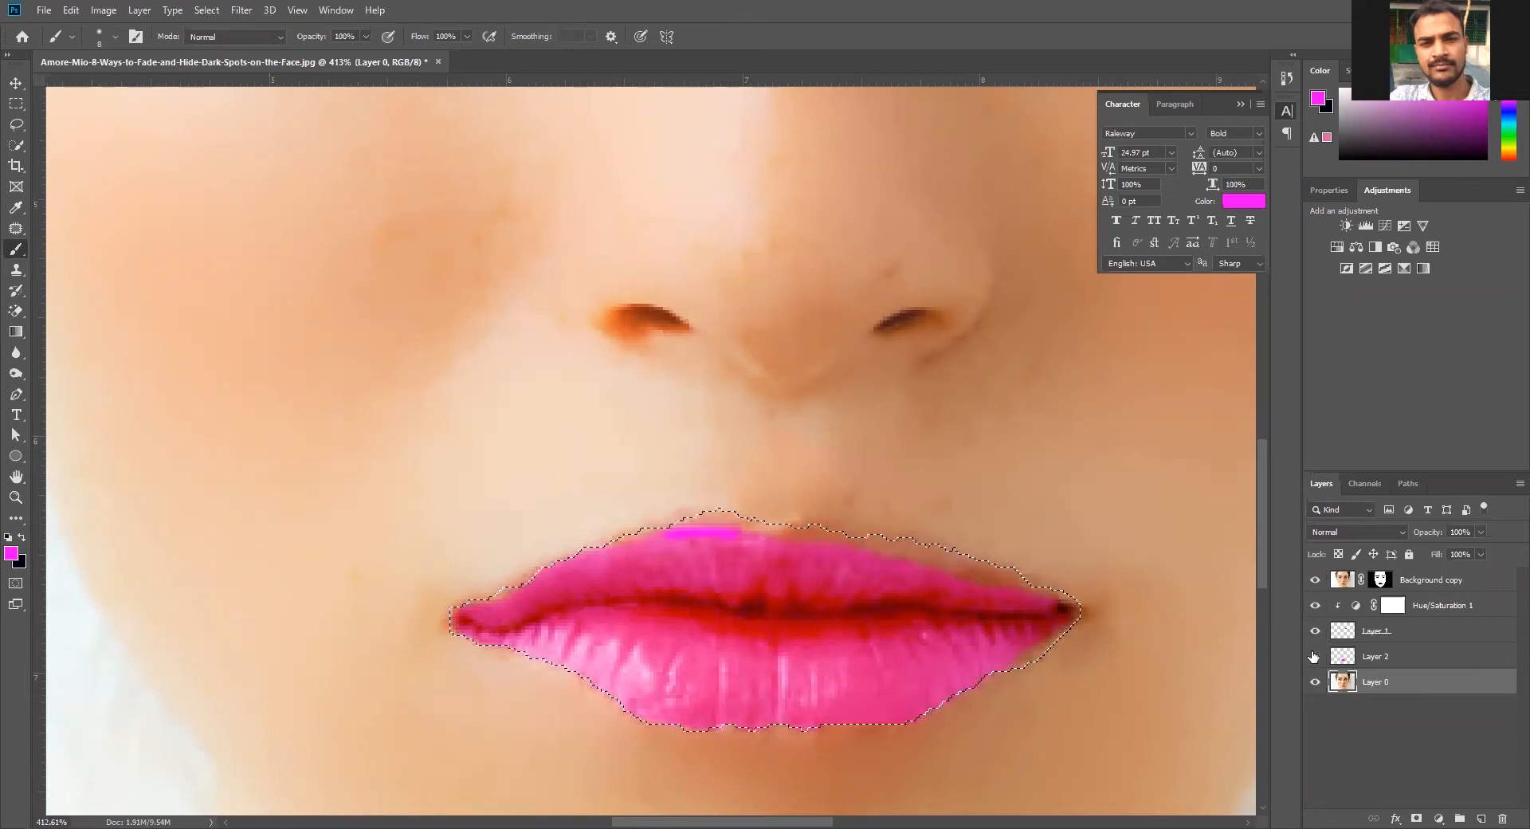
Undo the latest selection refinements and hide every layer above Layer 0
left_click_drag(1314, 580, 1314, 656)
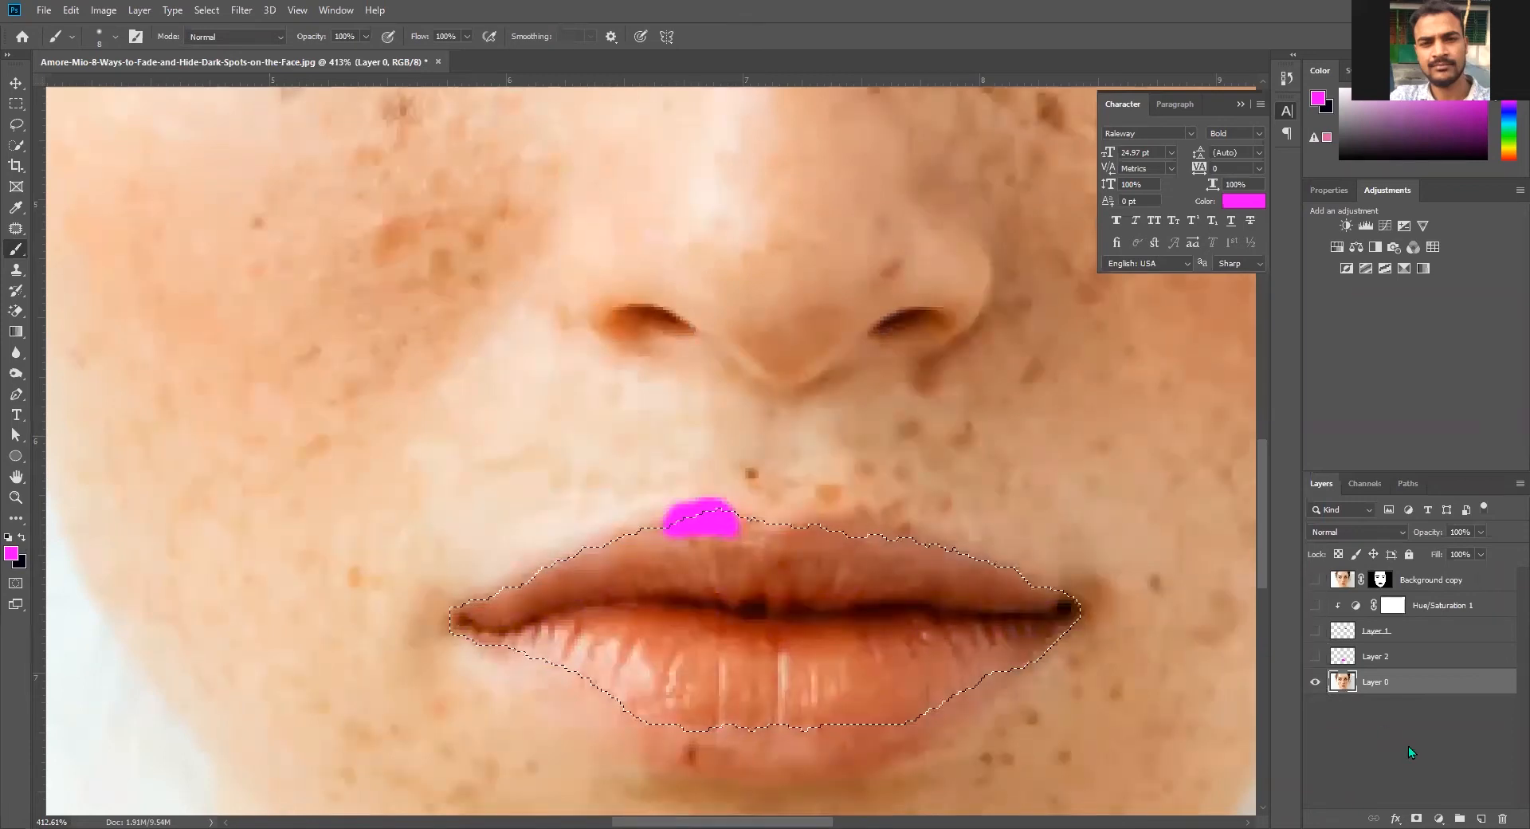
key("ctrl+z")
key("ctrl+z")
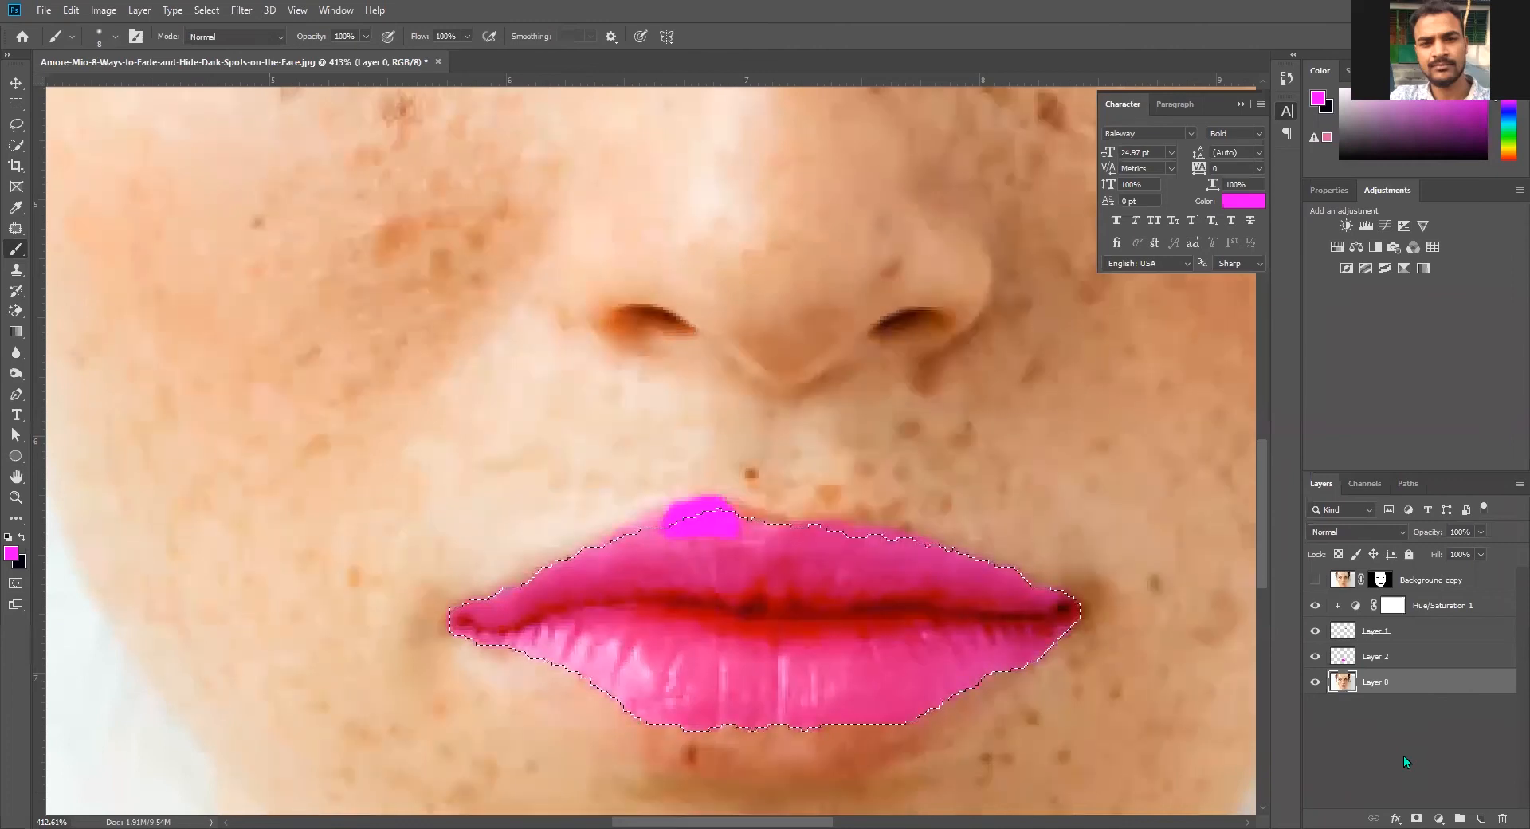
key("ctrl+z")
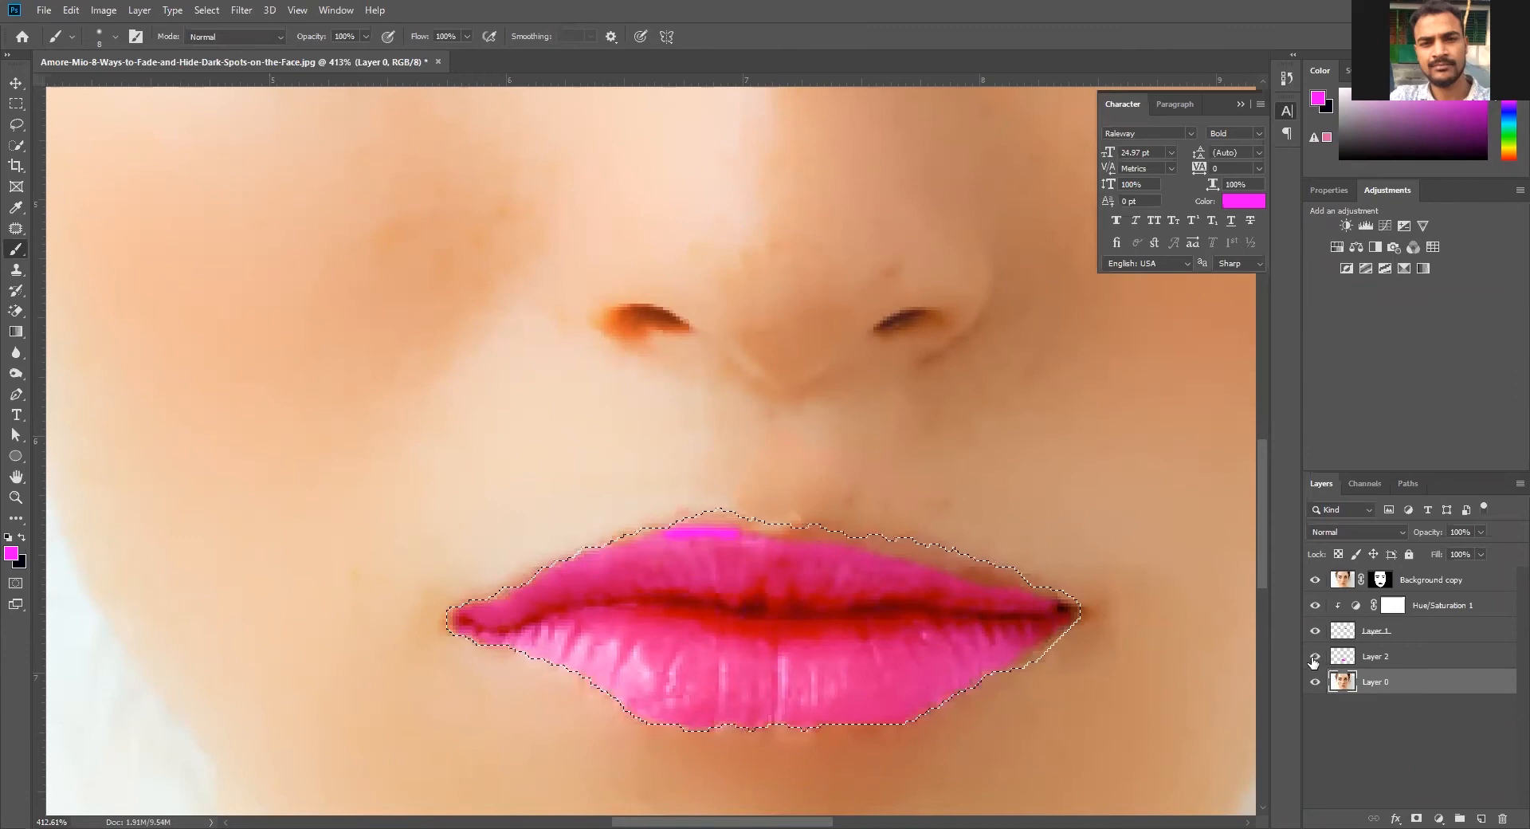
left_click_drag(1313, 658, 1309, 612)
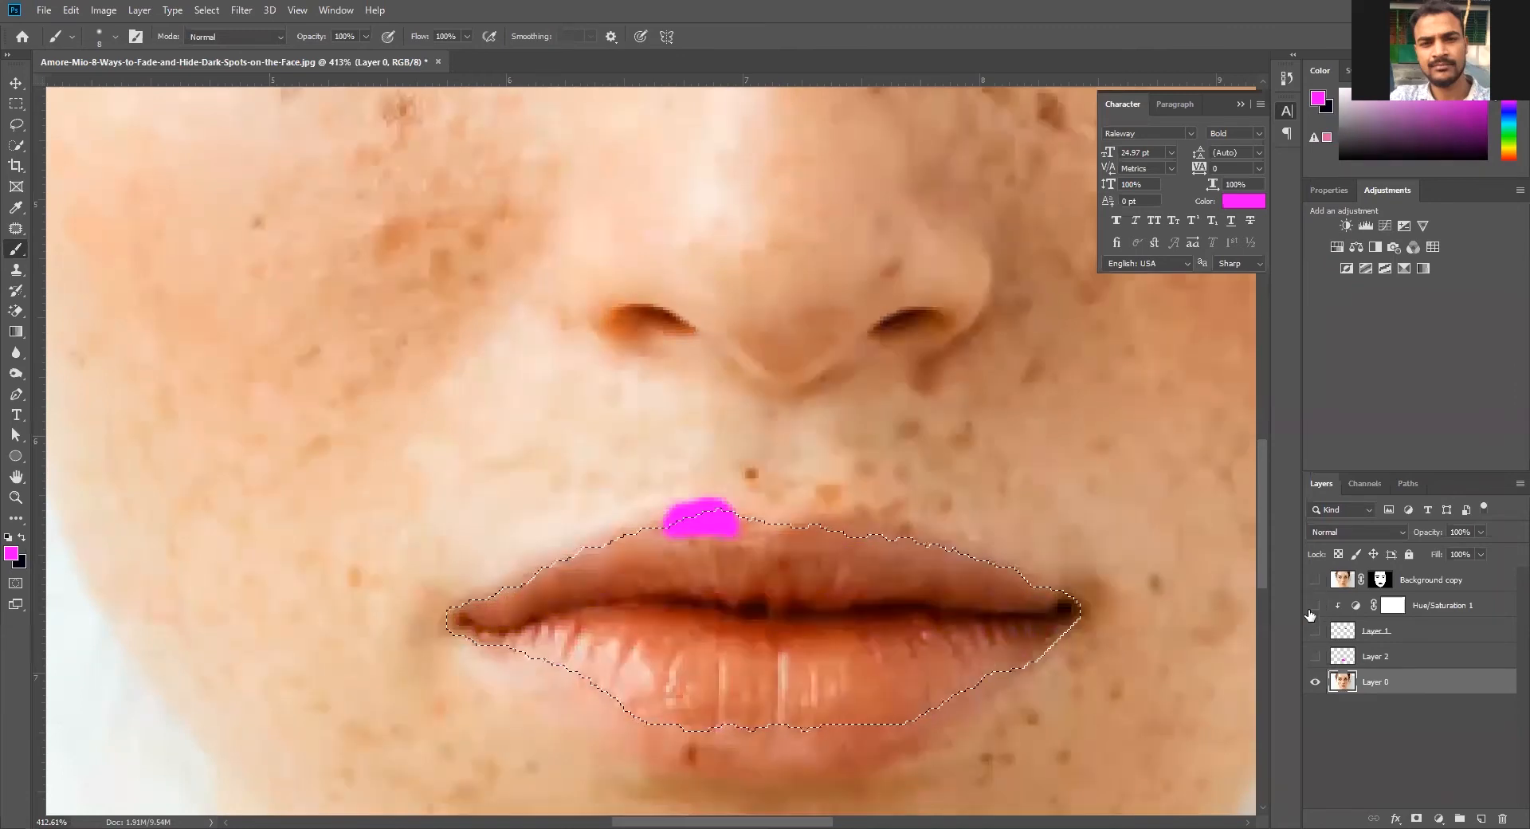
Clear the lip selection and hide every layer above Layer 0
key("ctrl+z")
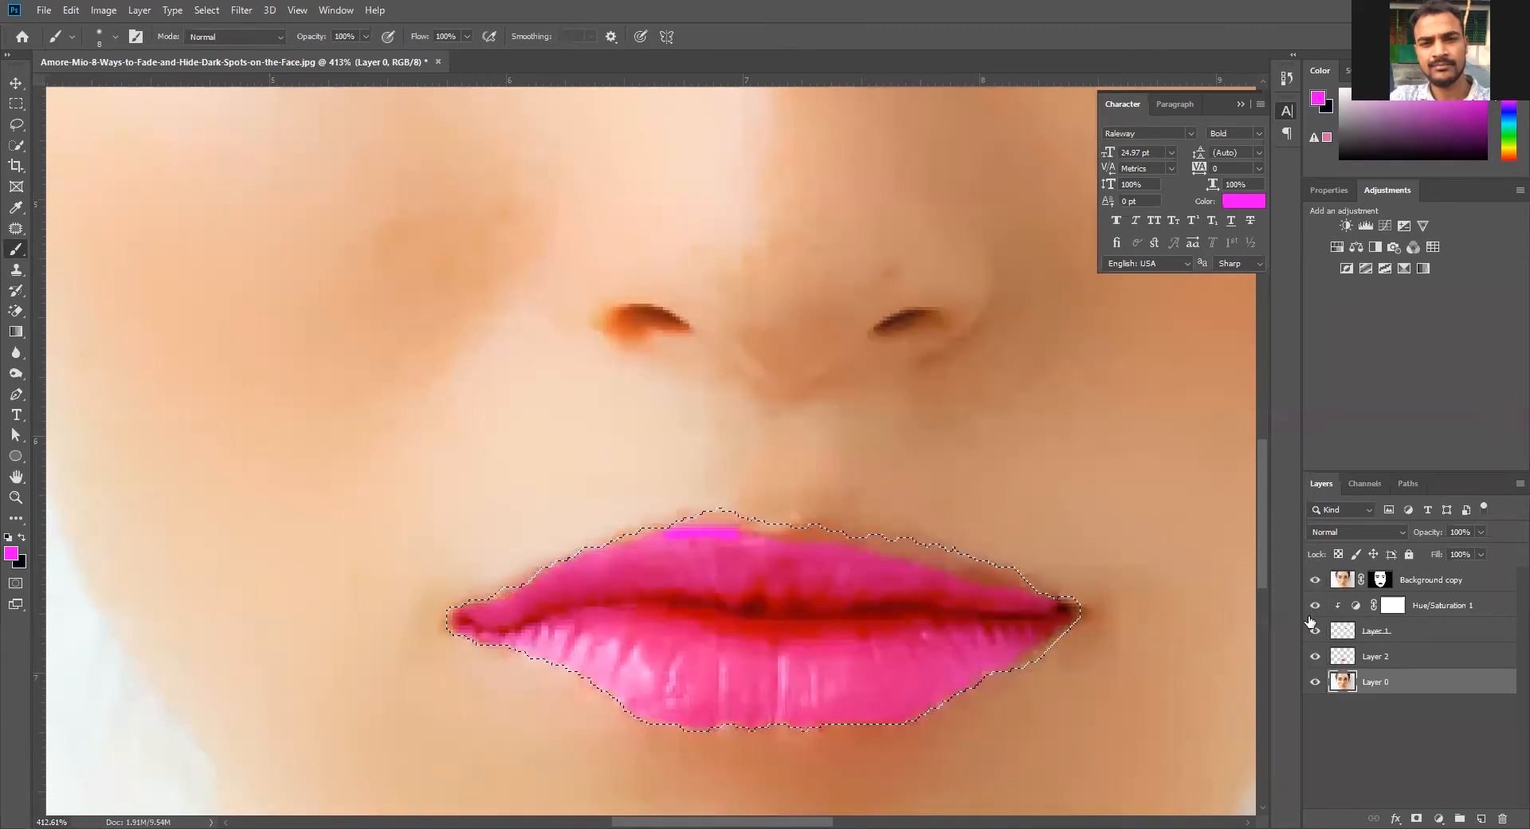
left_click_drag(1315, 656, 1314, 581)
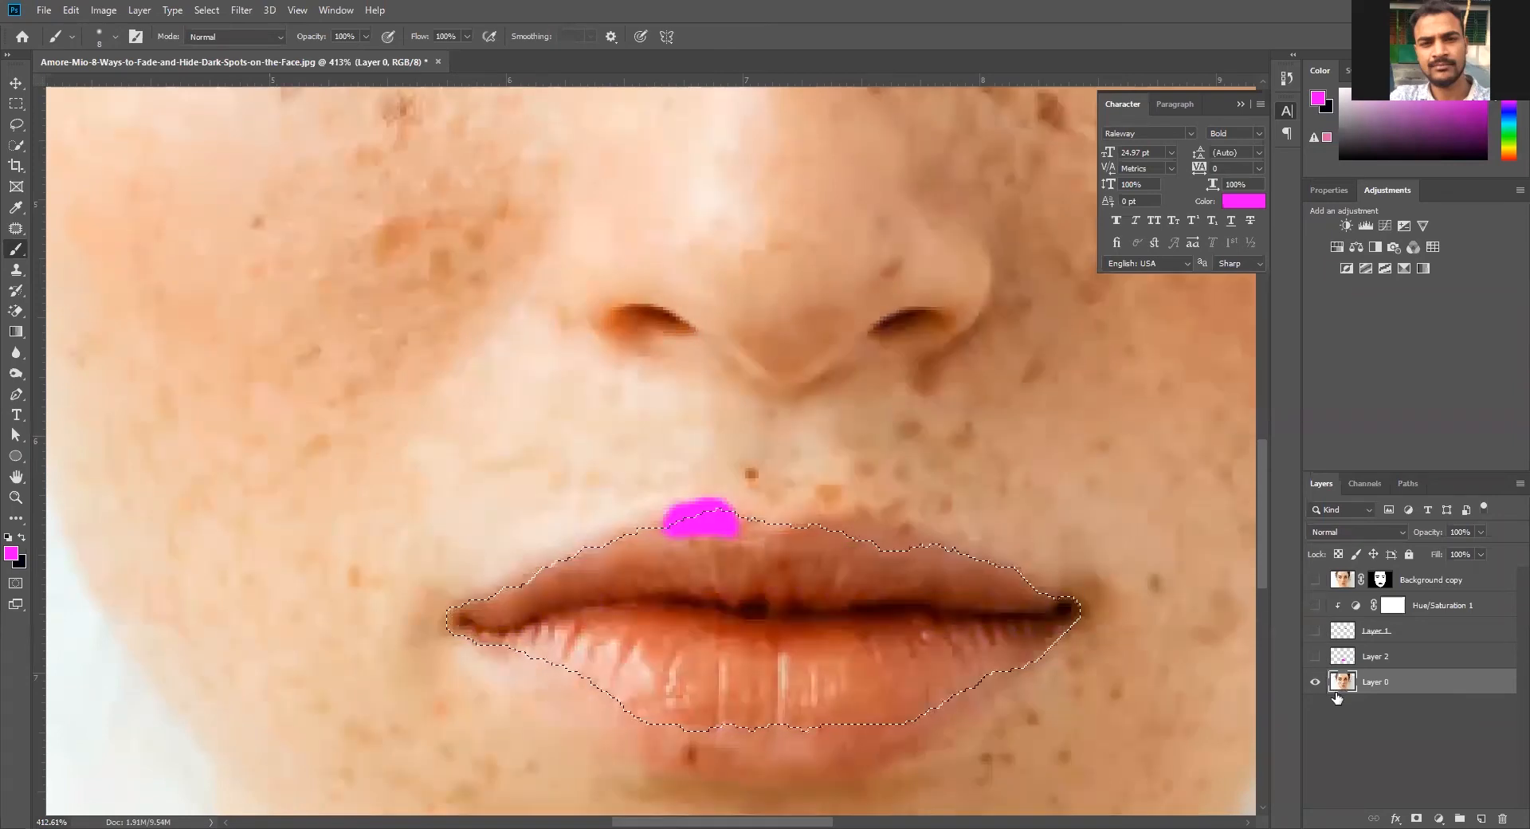
key("ctrl+z")
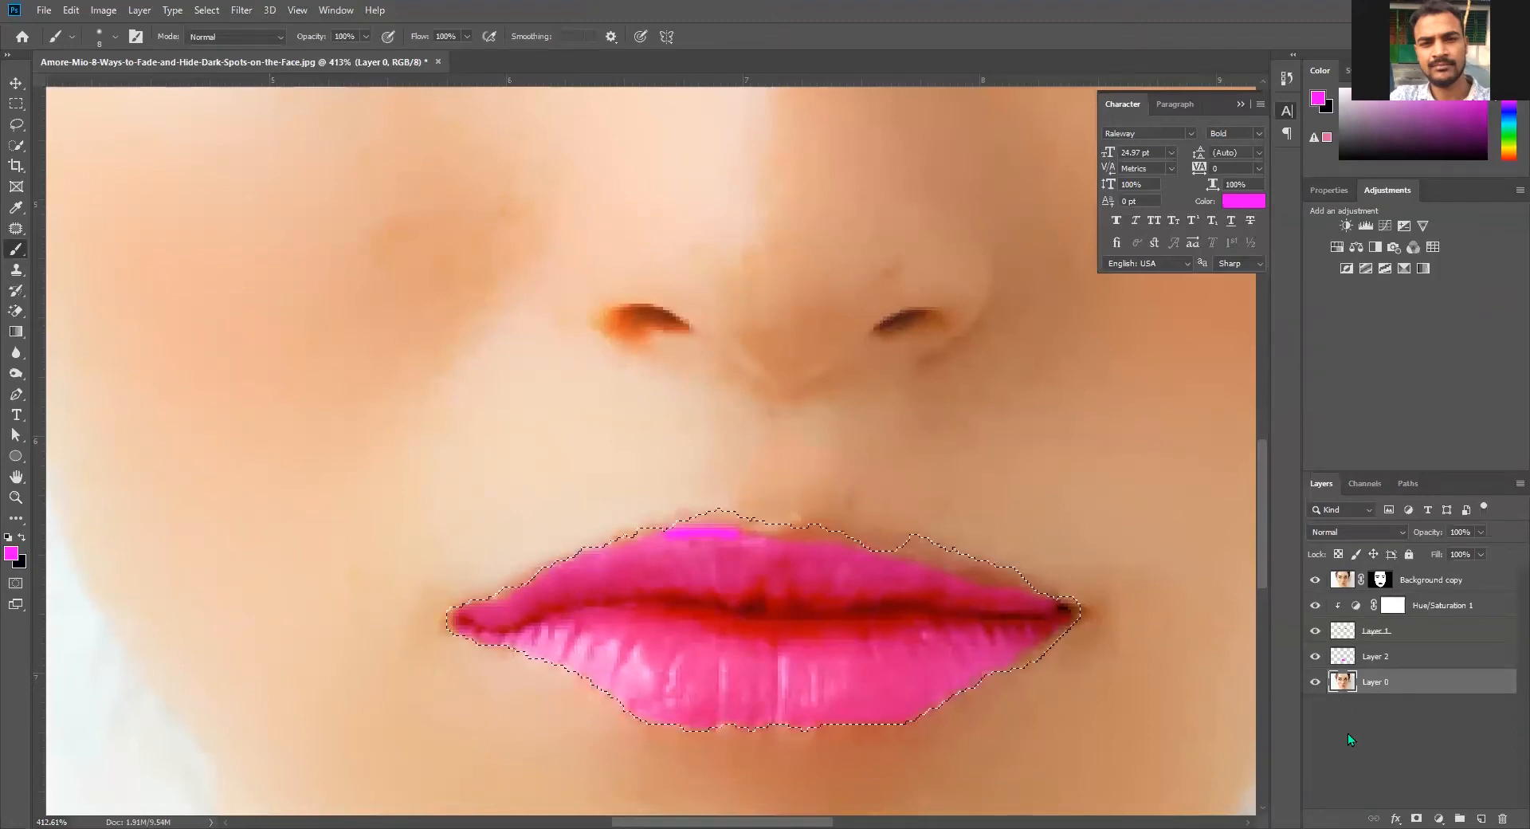
mouse_move(1315, 656)
left_mouse_down()
mouse_move(1312, 588)
mouse_move(1316, 661)
left_mouse_up()
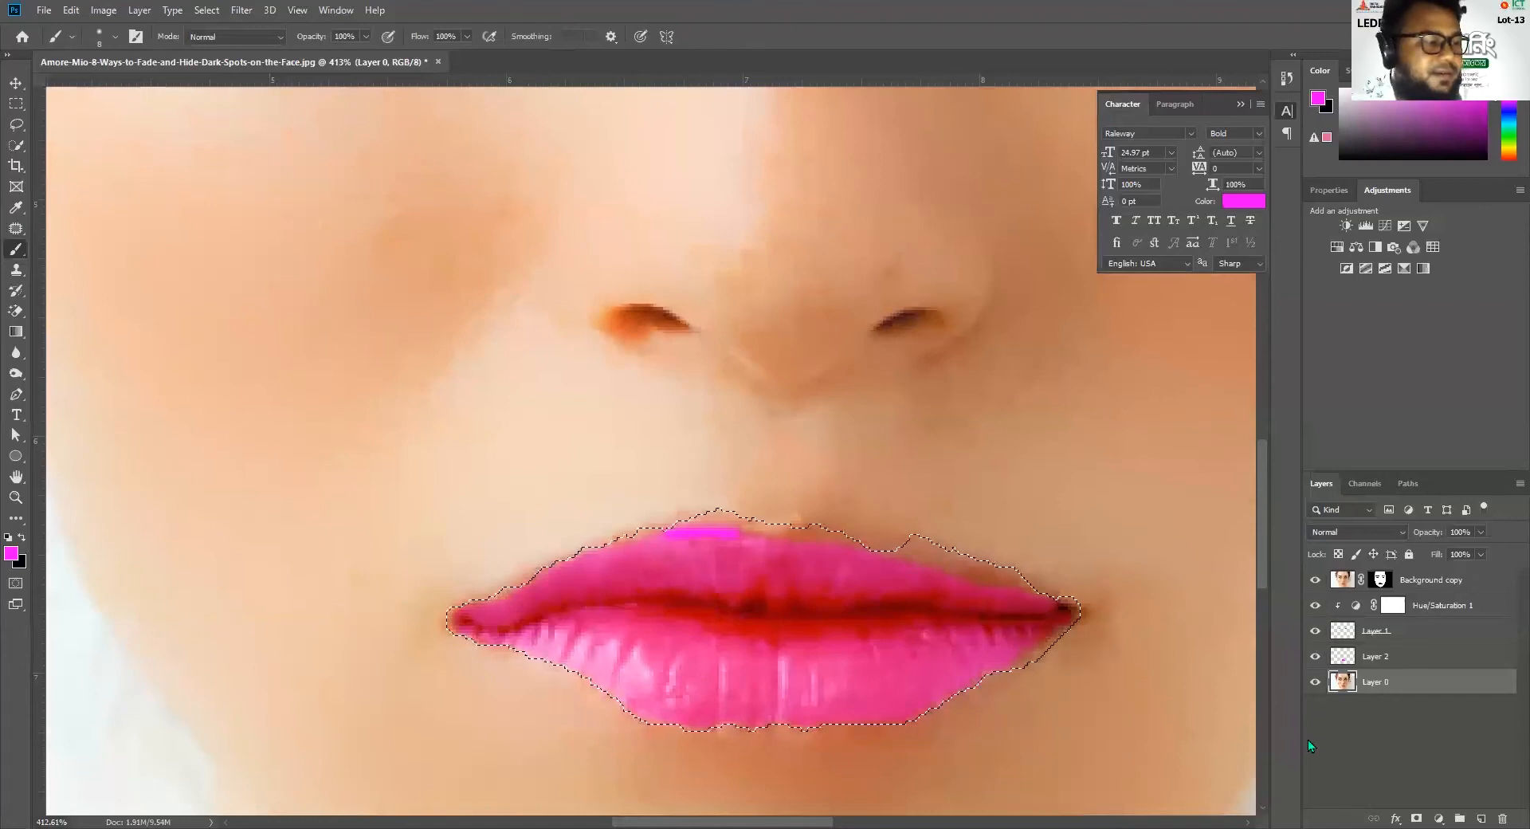
key("ctrl+d")
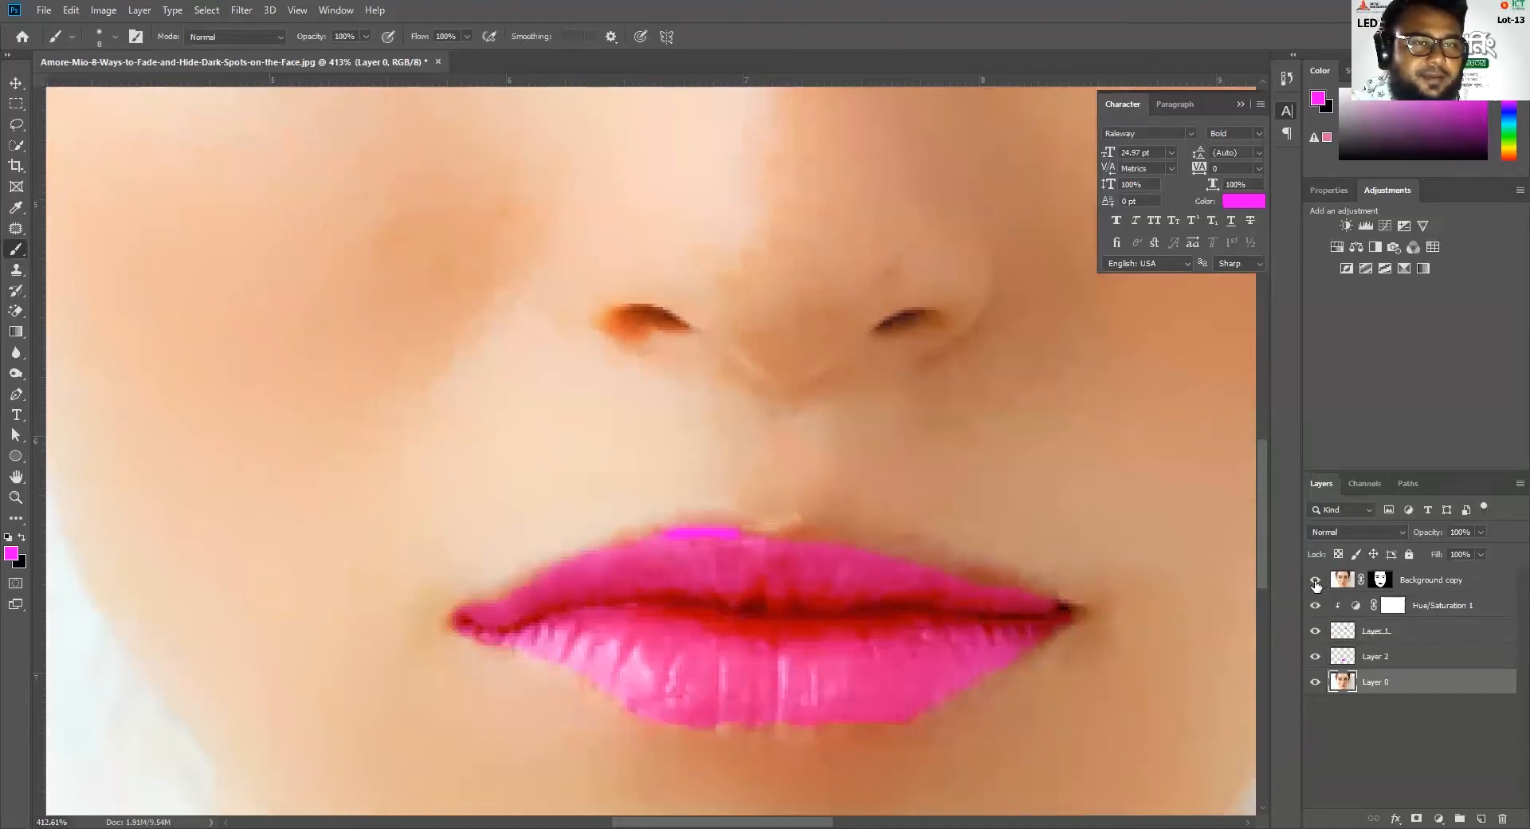
left_click_drag(1315, 585, 1319, 658)
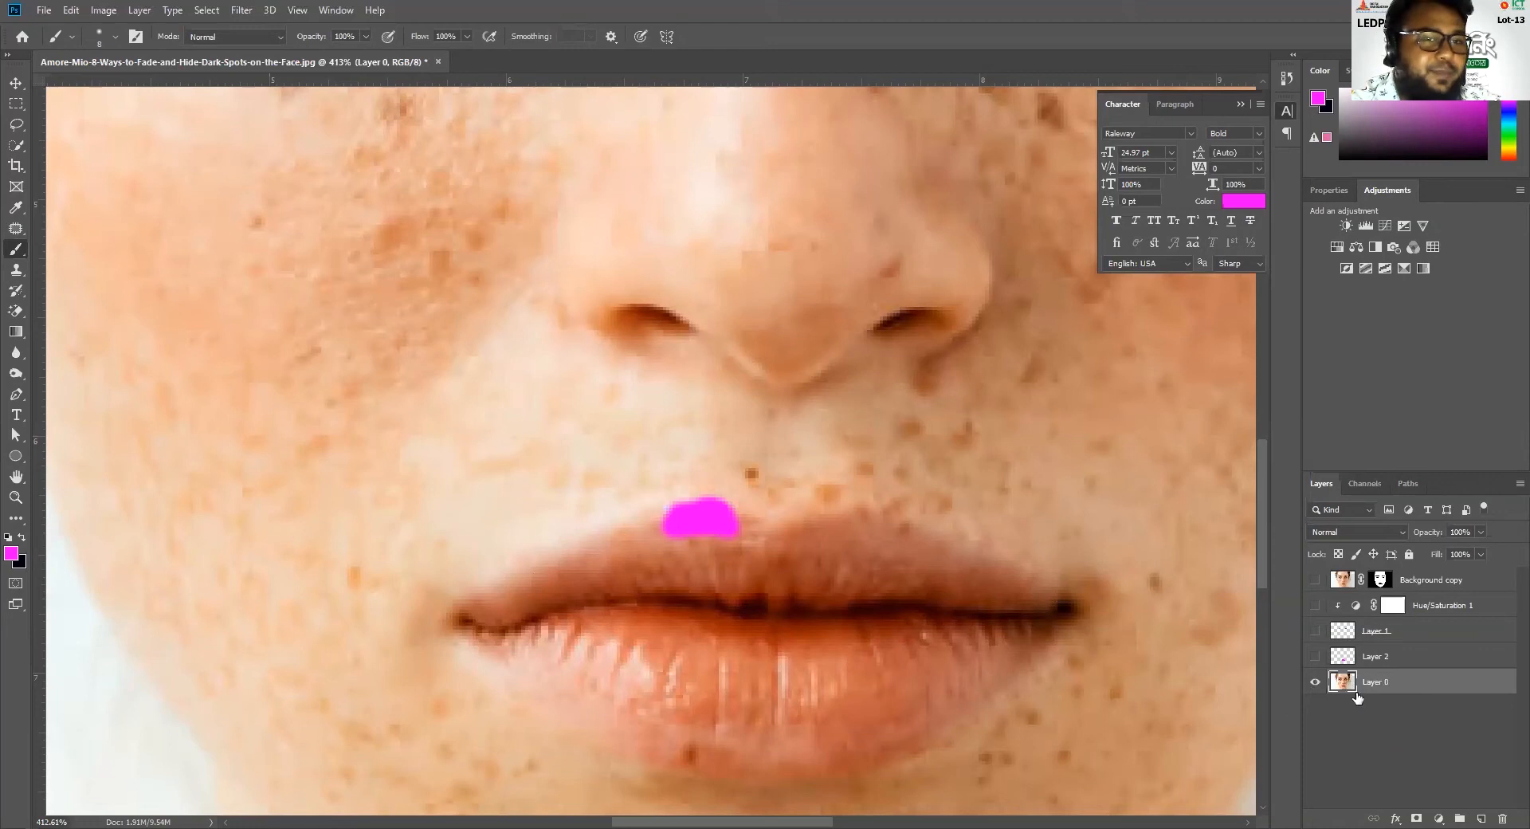
Examine Layer 0 and Layer 2 separately and together to trace which layer holds the magenta spot
left_click(1314, 681)
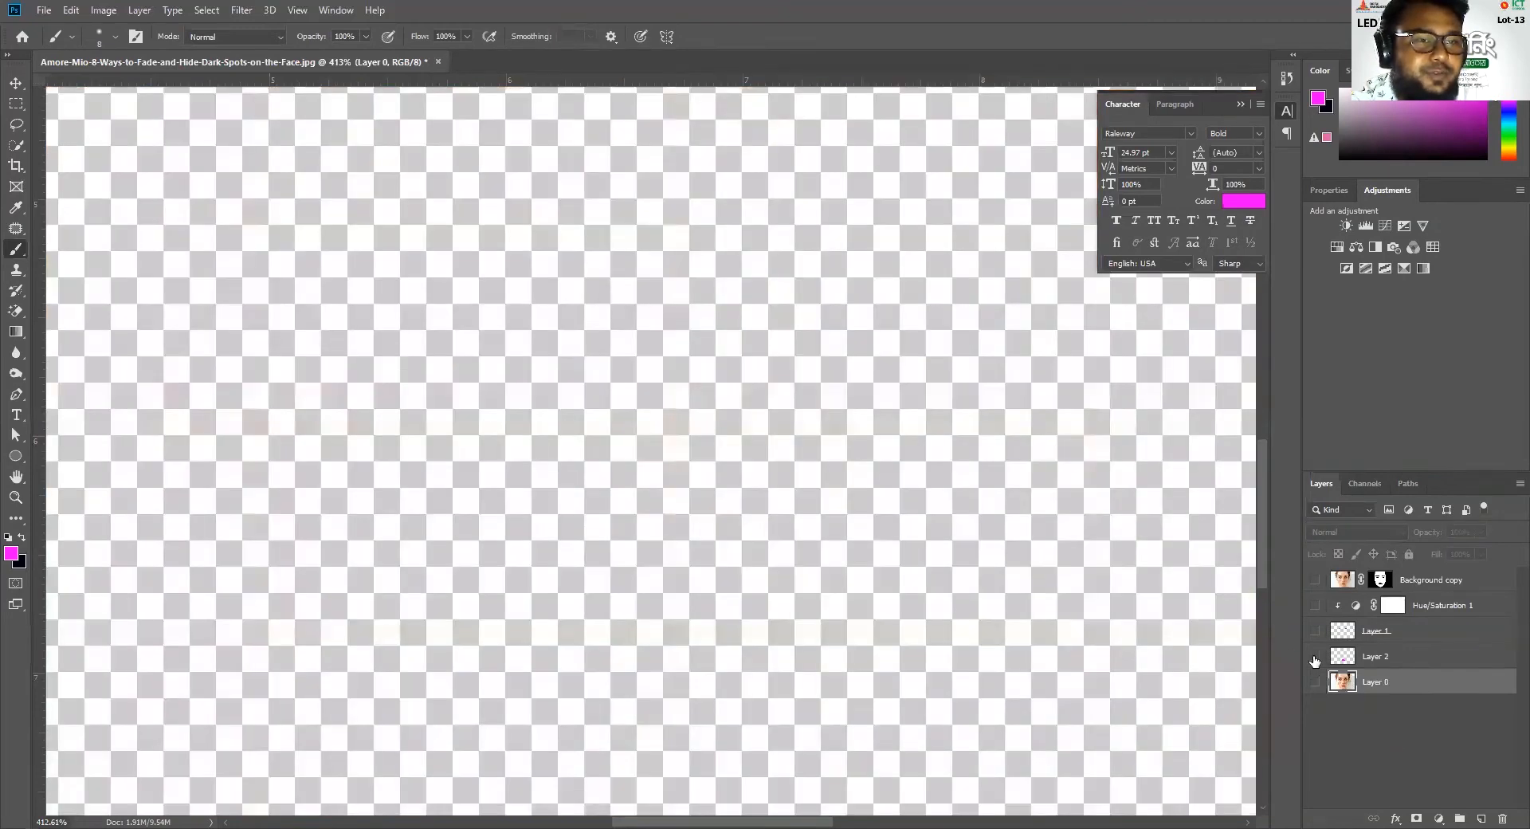
left_click(1314, 656)
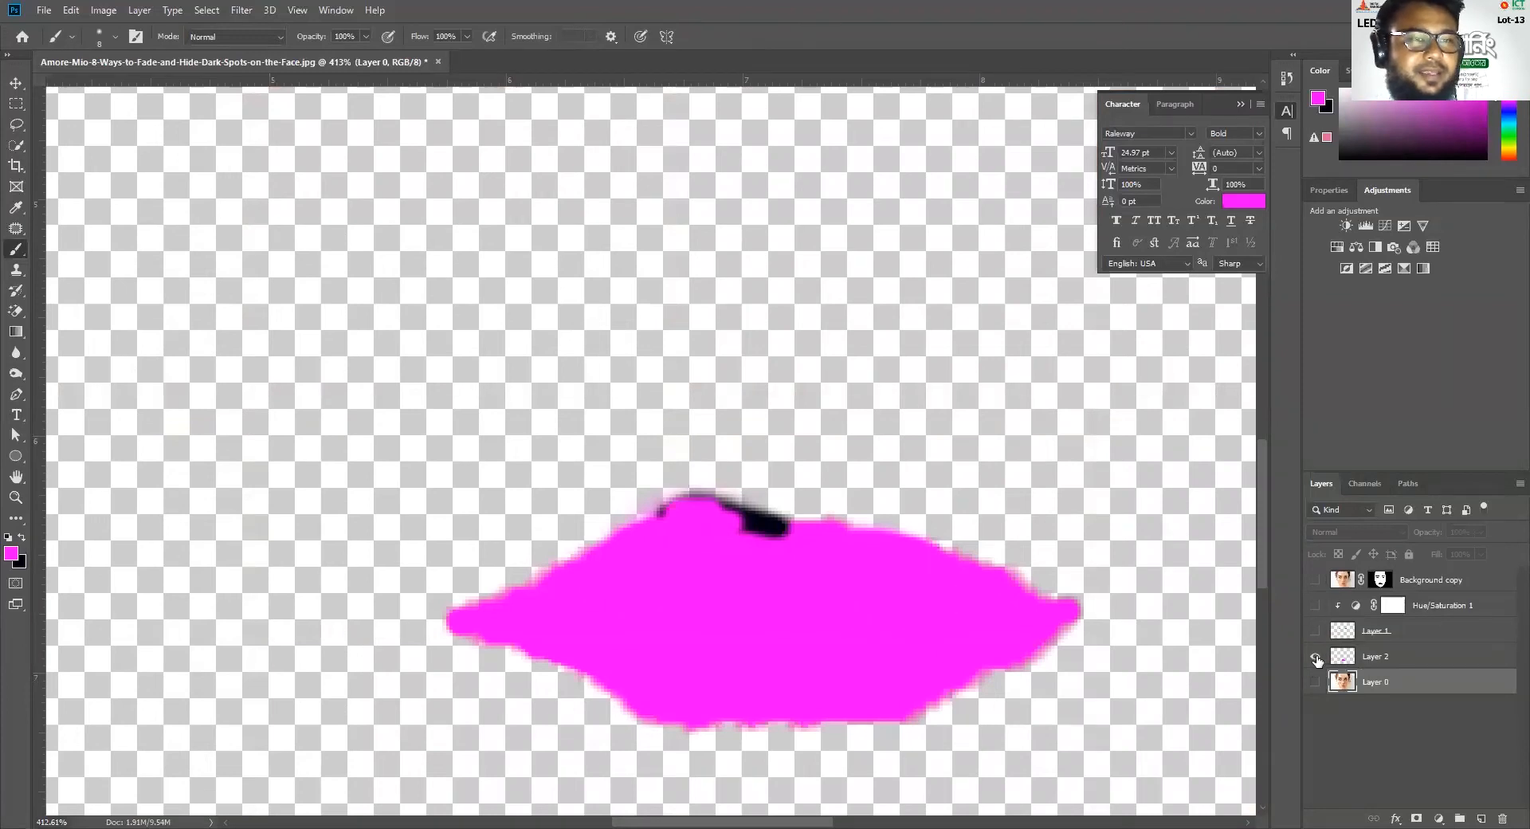
left_click(1315, 656)
left_click(1315, 681)
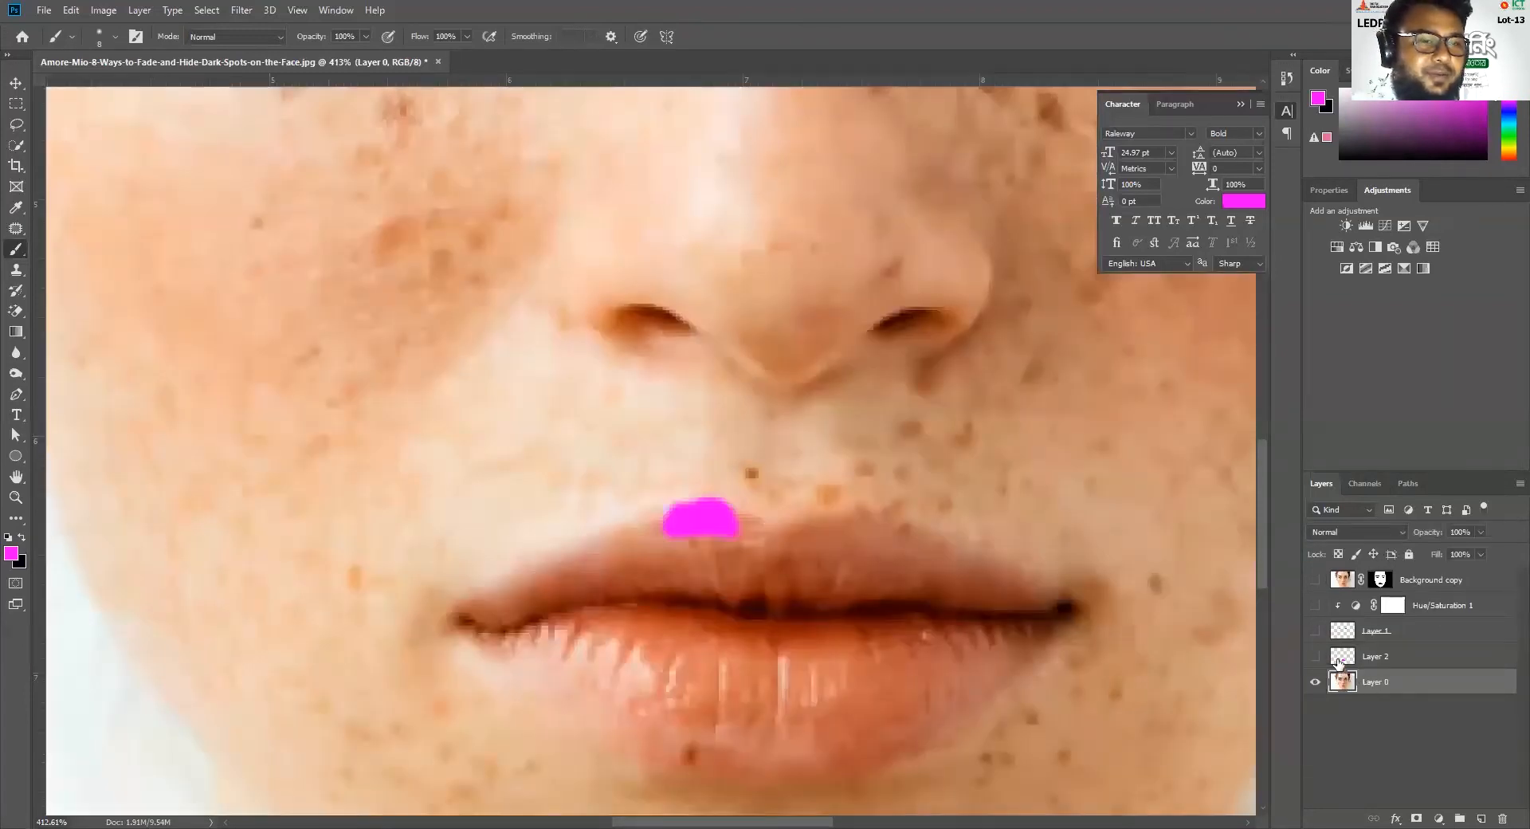
left_click(1314, 655)
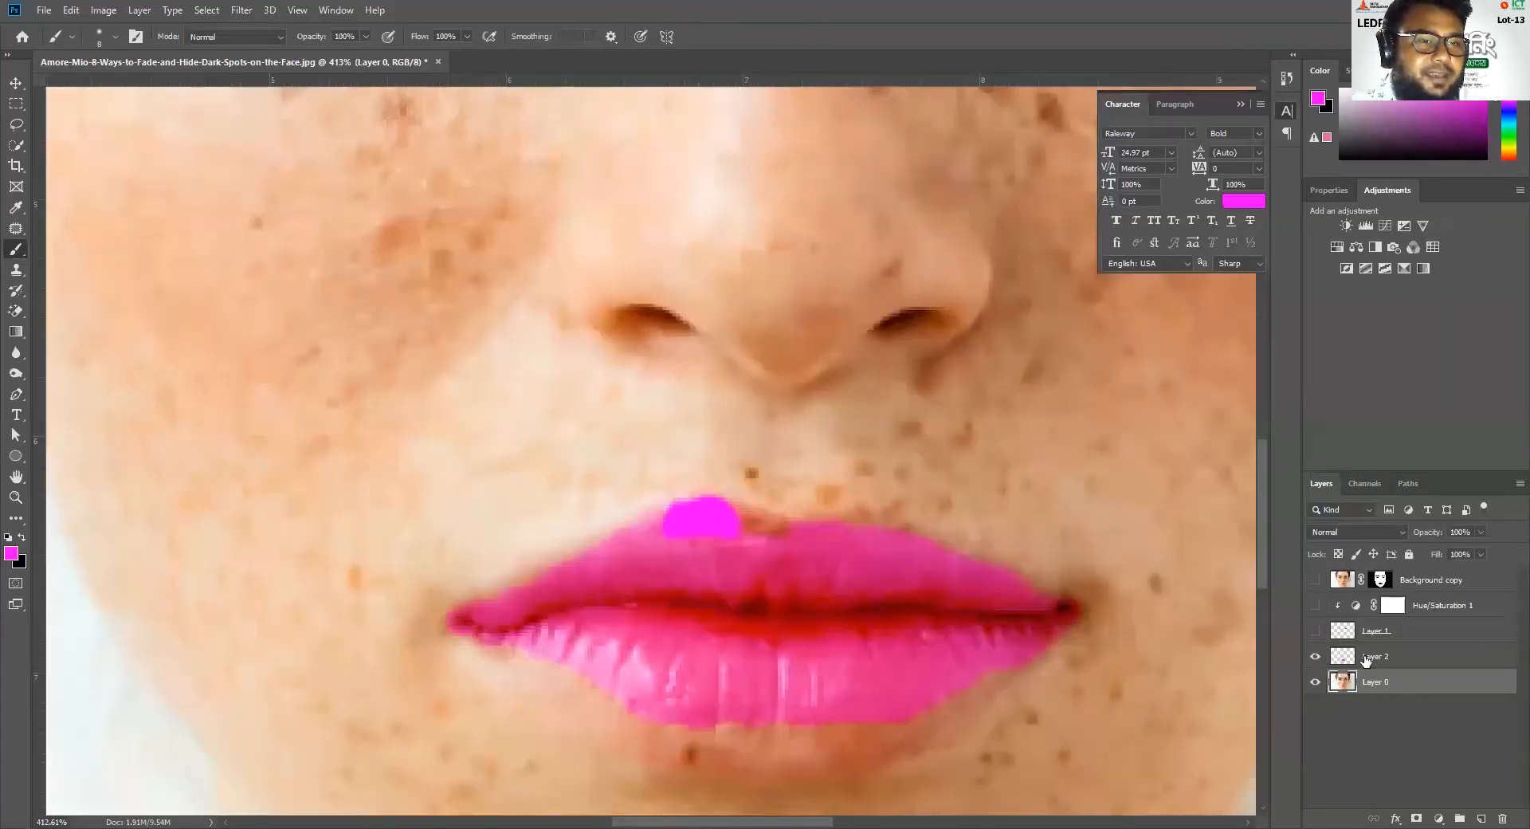
left_click(1315, 682)
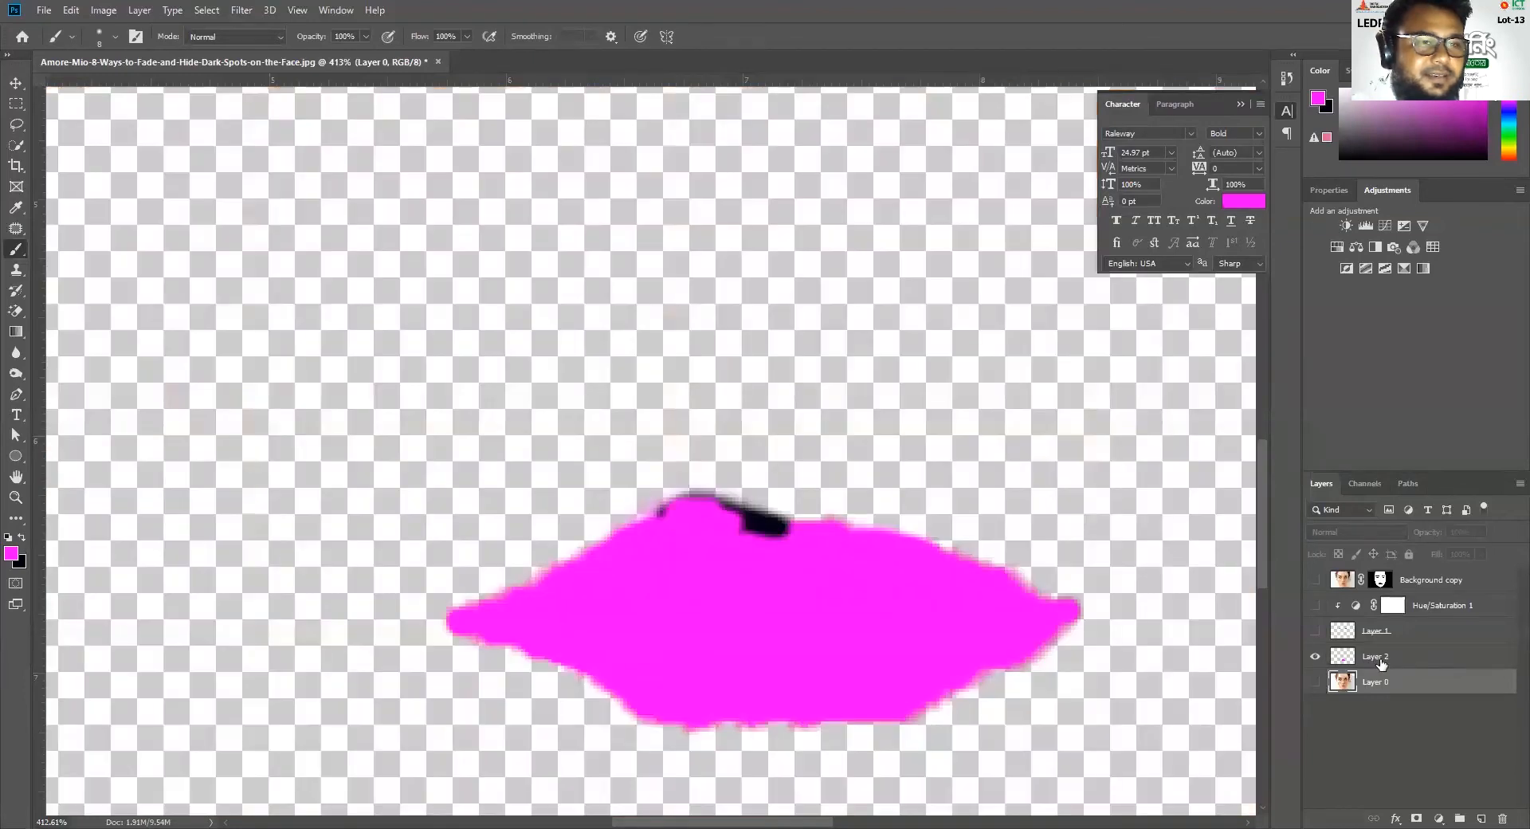
left_click(1317, 658)
left_click(1316, 682)
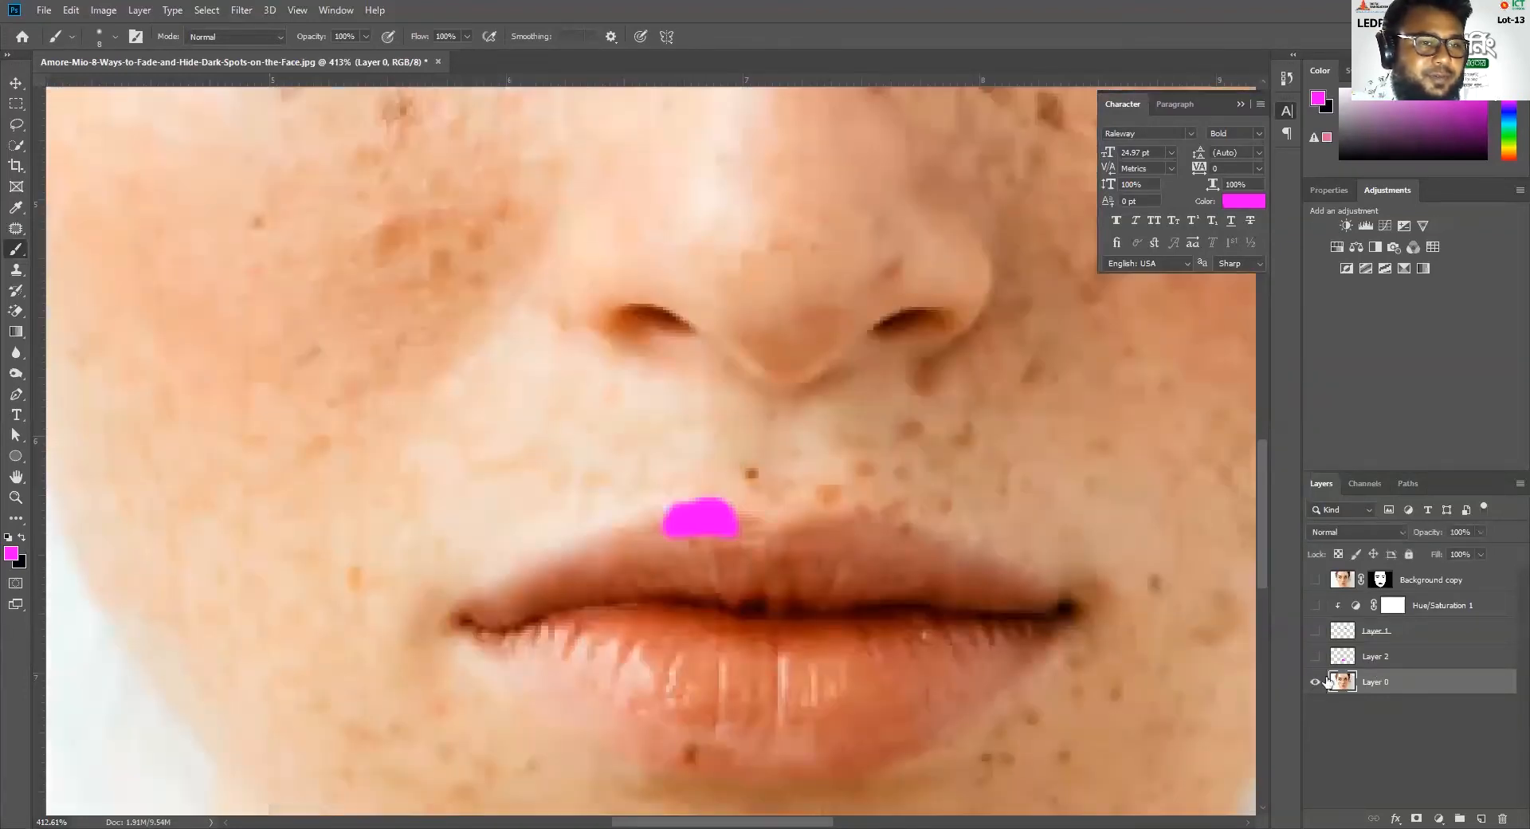
left_click_drag(1474, 529, 1360, 510)
left_click_drag(1408, 555, 1475, 557)
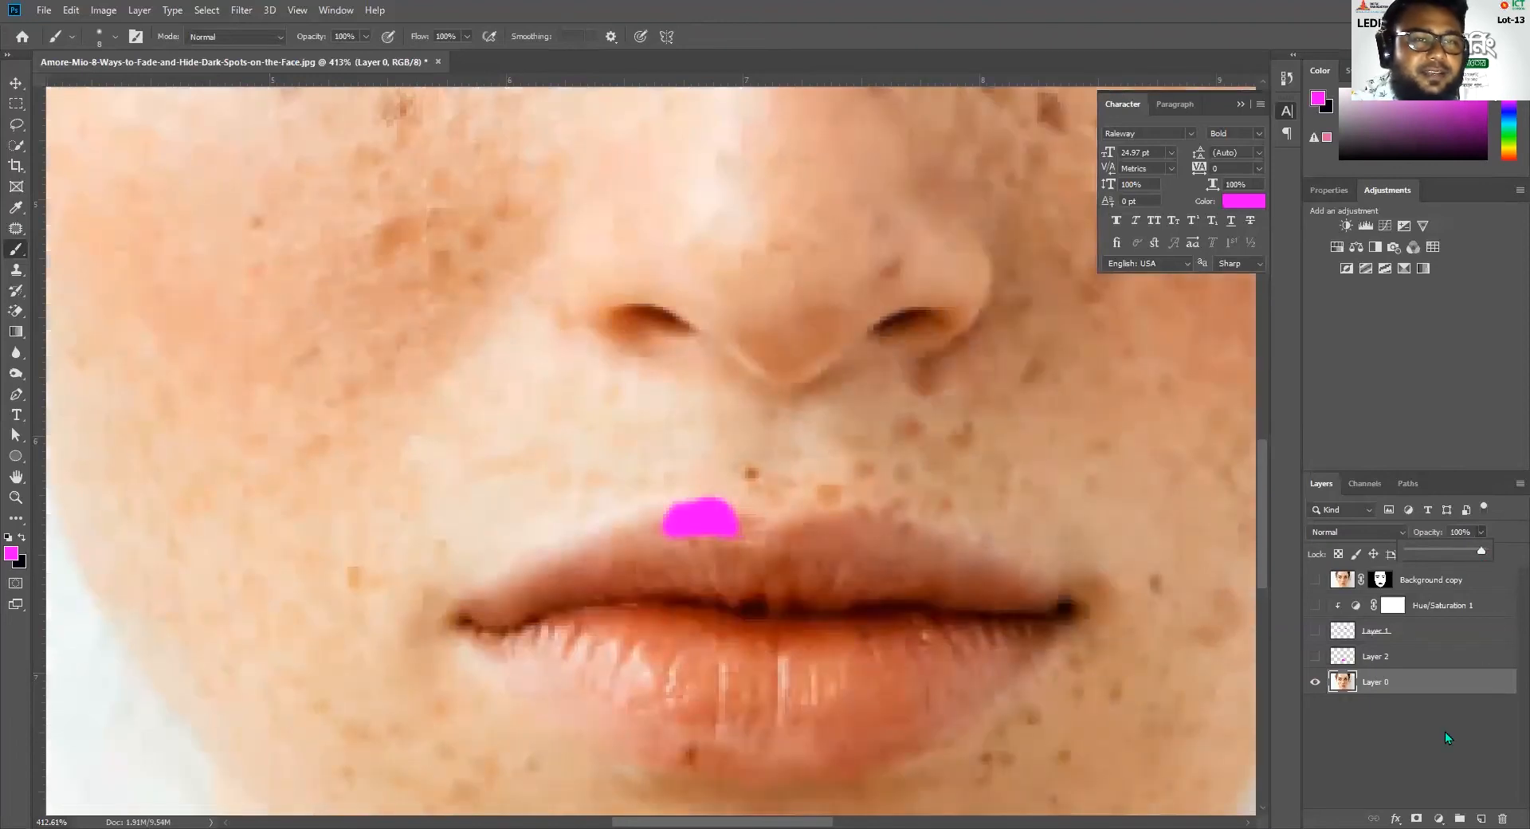
left_click(1445, 730)
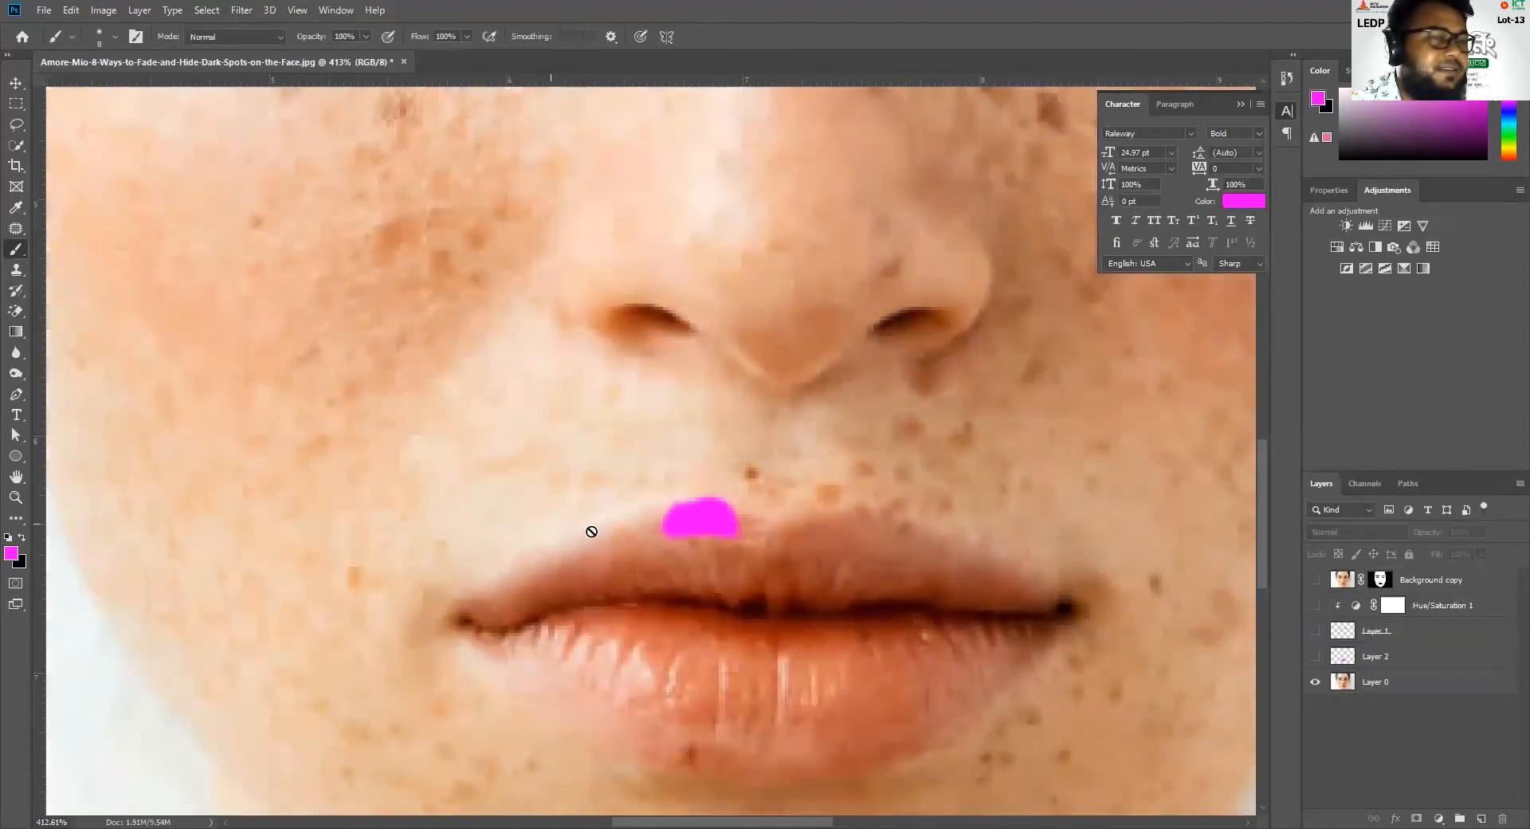
left_click(1375, 685)
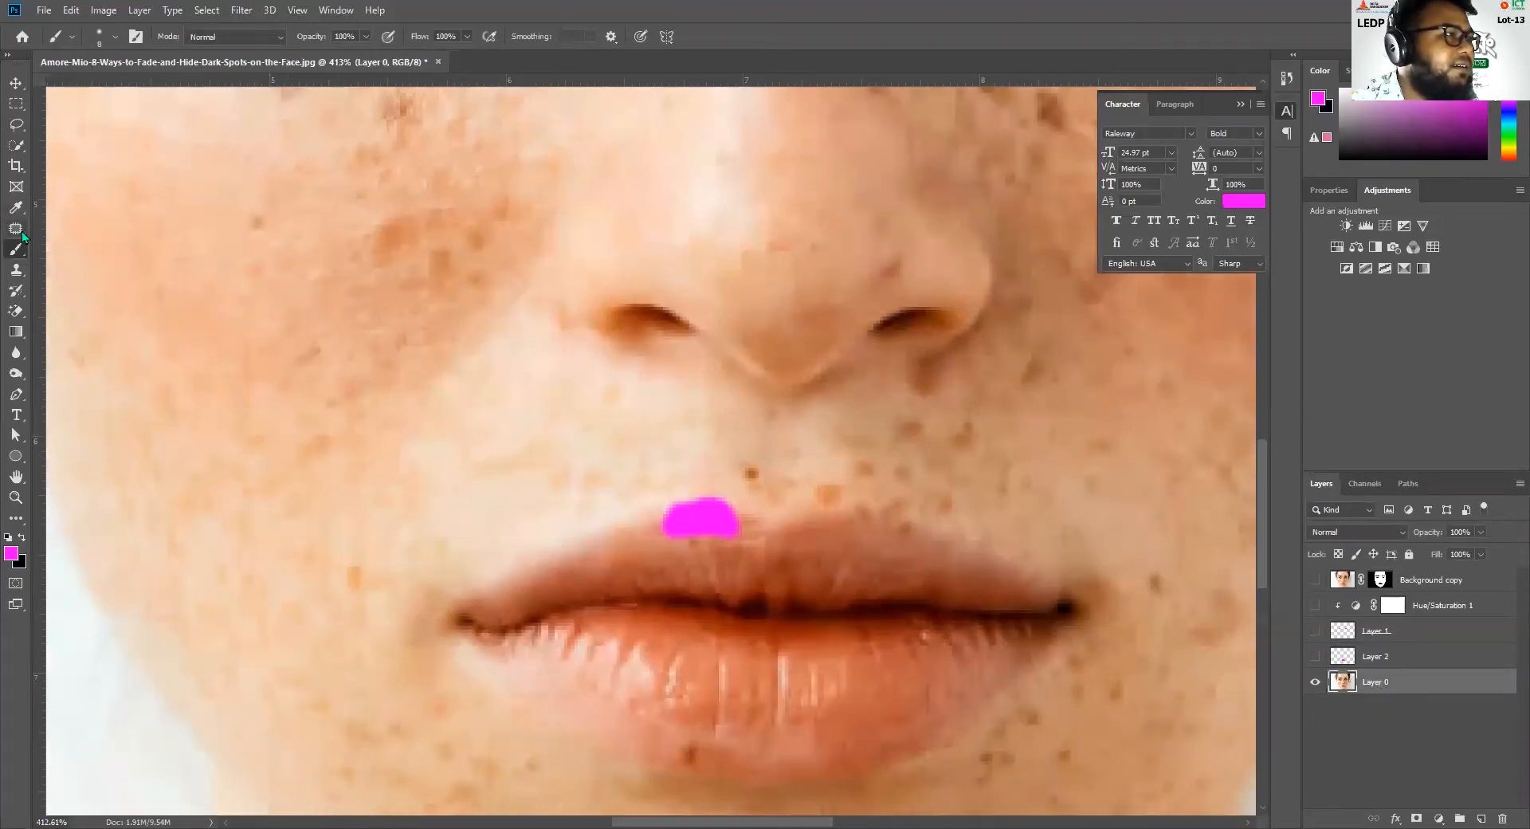
On Layer 0, clone nearby lip and skin texture over the edges of the magenta spot with a 7 px Clone Stamp
left_click(15, 271)
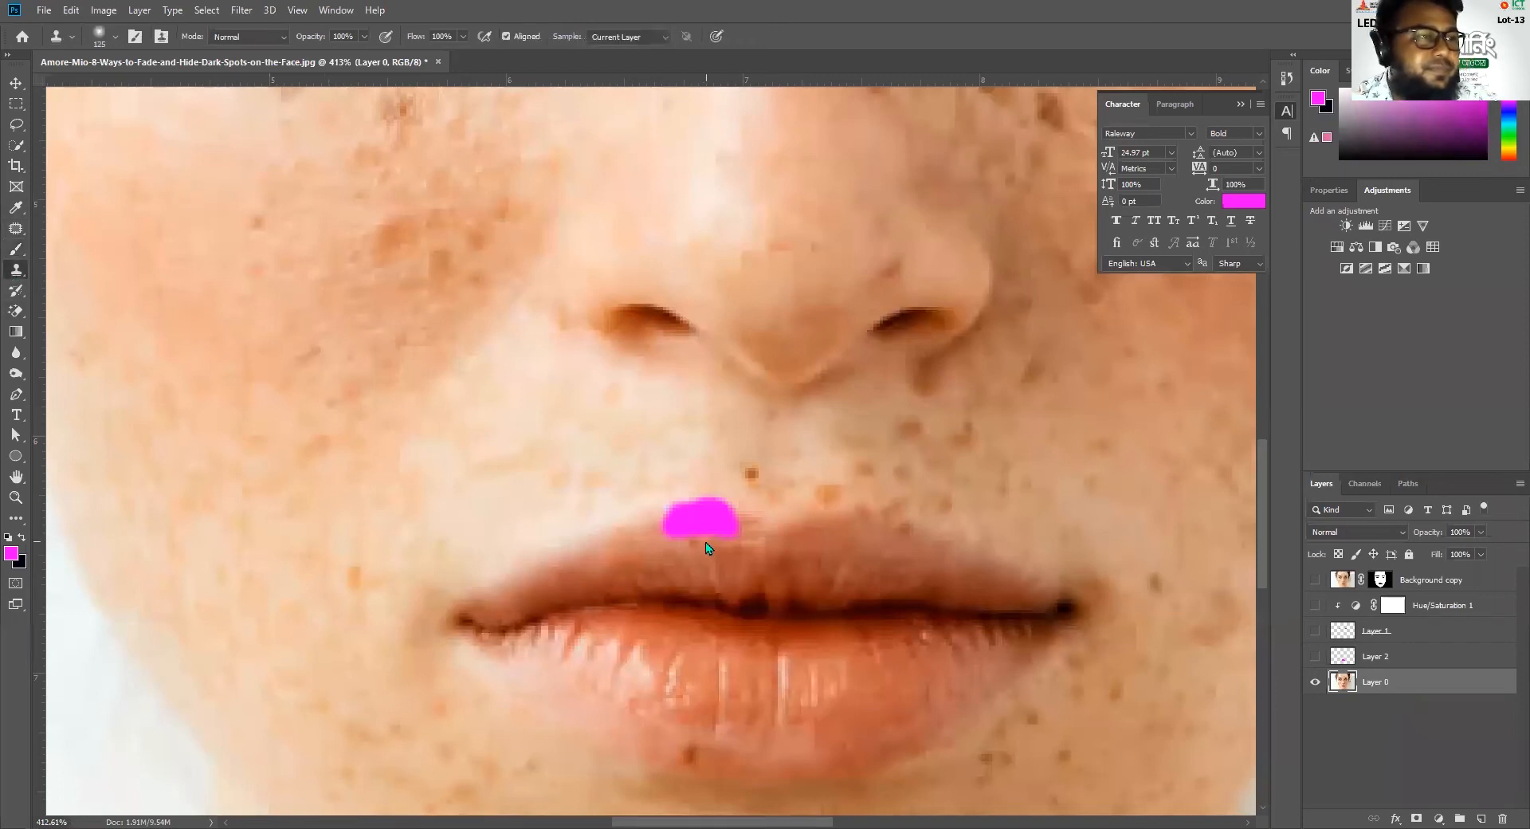
key("bracketleft")
key("bracketleft")
key("bracketleft")
key("bracketleft")
key("bracketleft")
key("bracketleft")
key("bracketleft")
key("bracketleft")
key("bracketleft")
key("bracketleft")
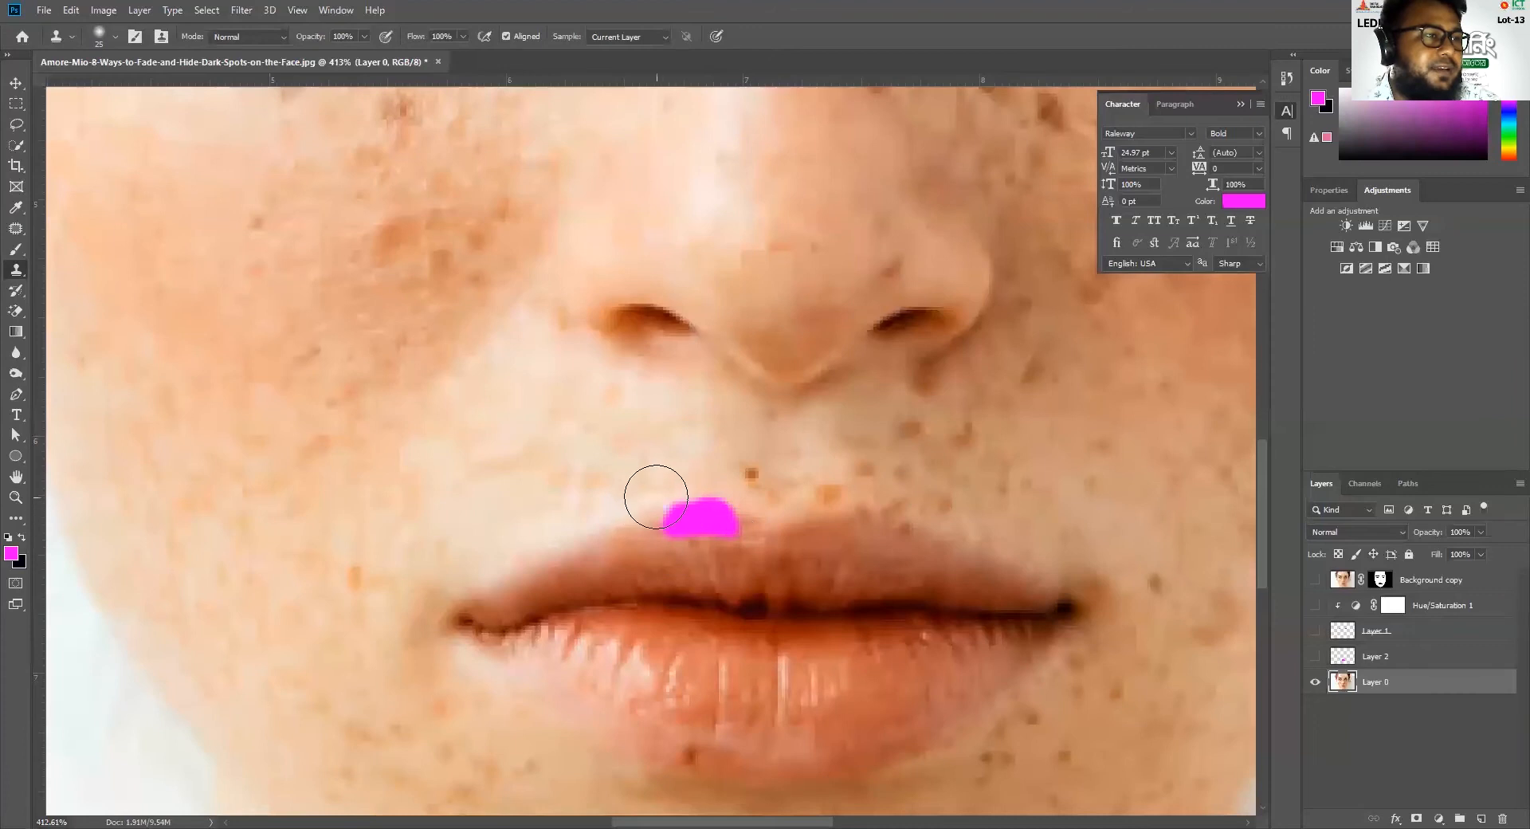
key("bracketleft")
key("bracketleft")
key("bracketleft")
key("bracketleft")
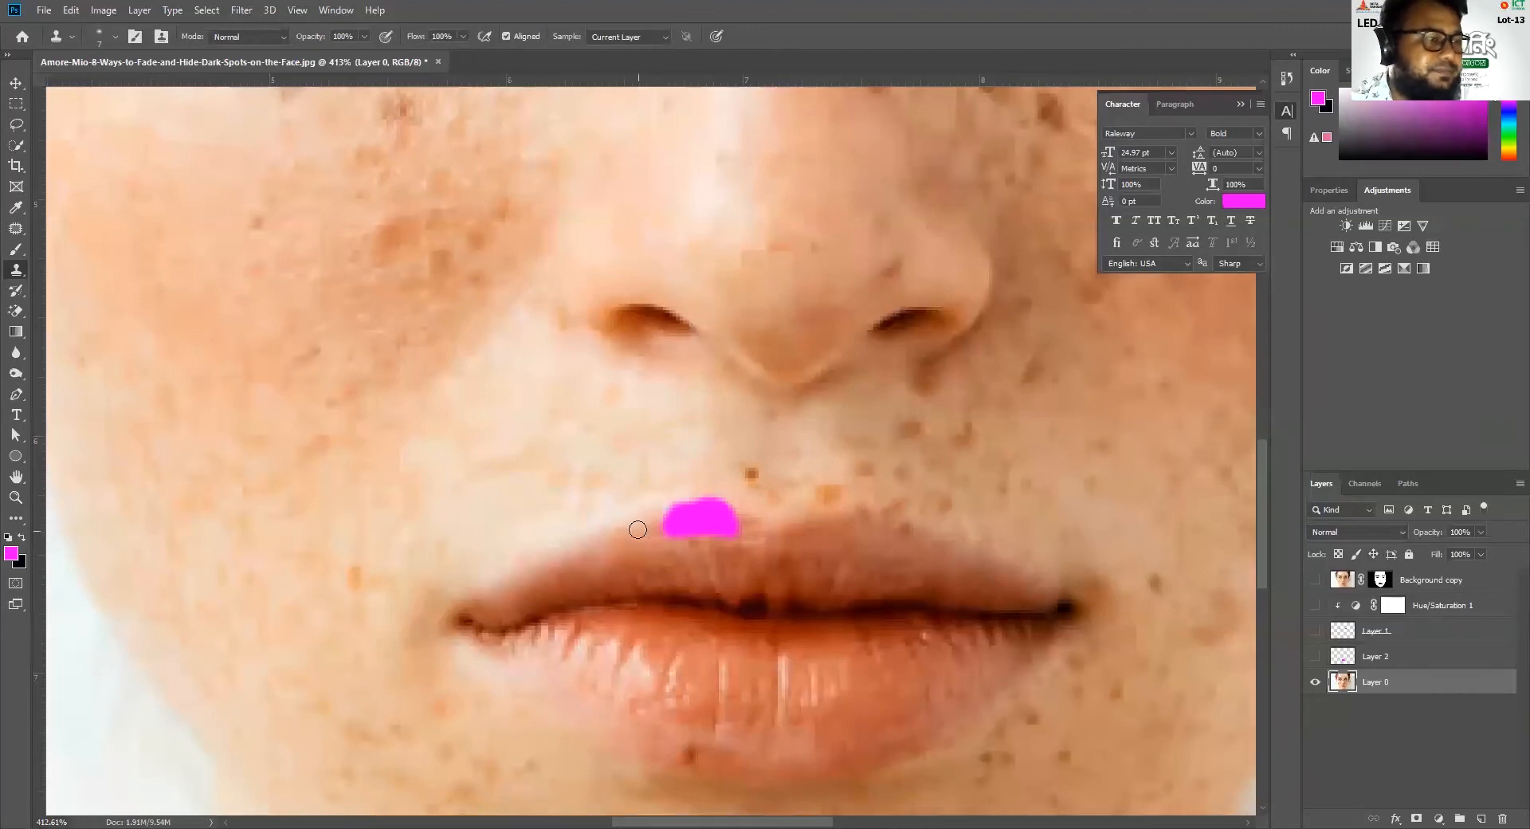
left_click_drag(638, 529, 659, 534)
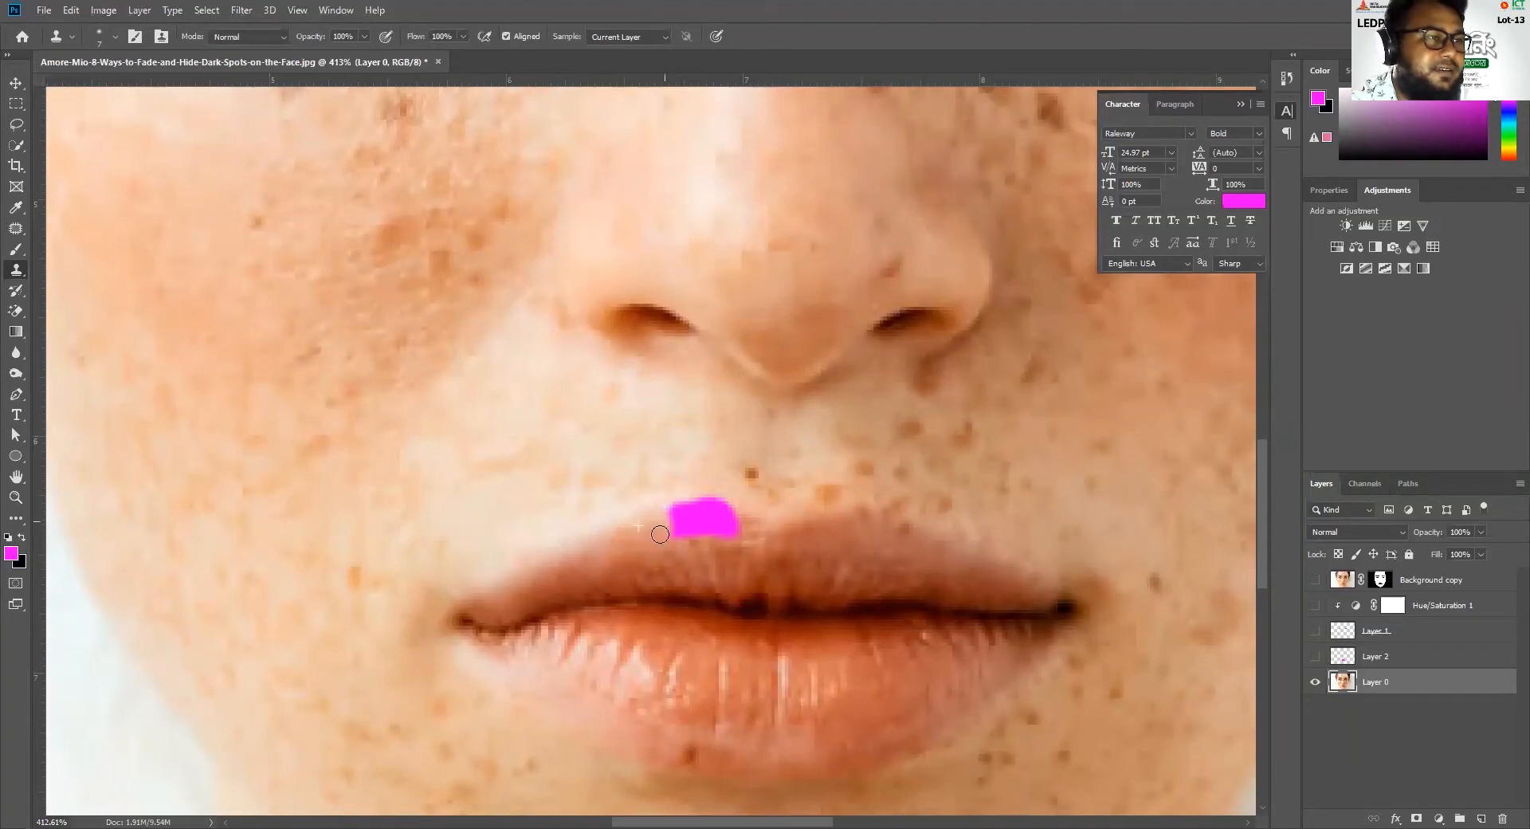
left_click(656, 551, "alt")
left_click_drag(682, 532, 741, 517)
left_click(756, 540, "alt")
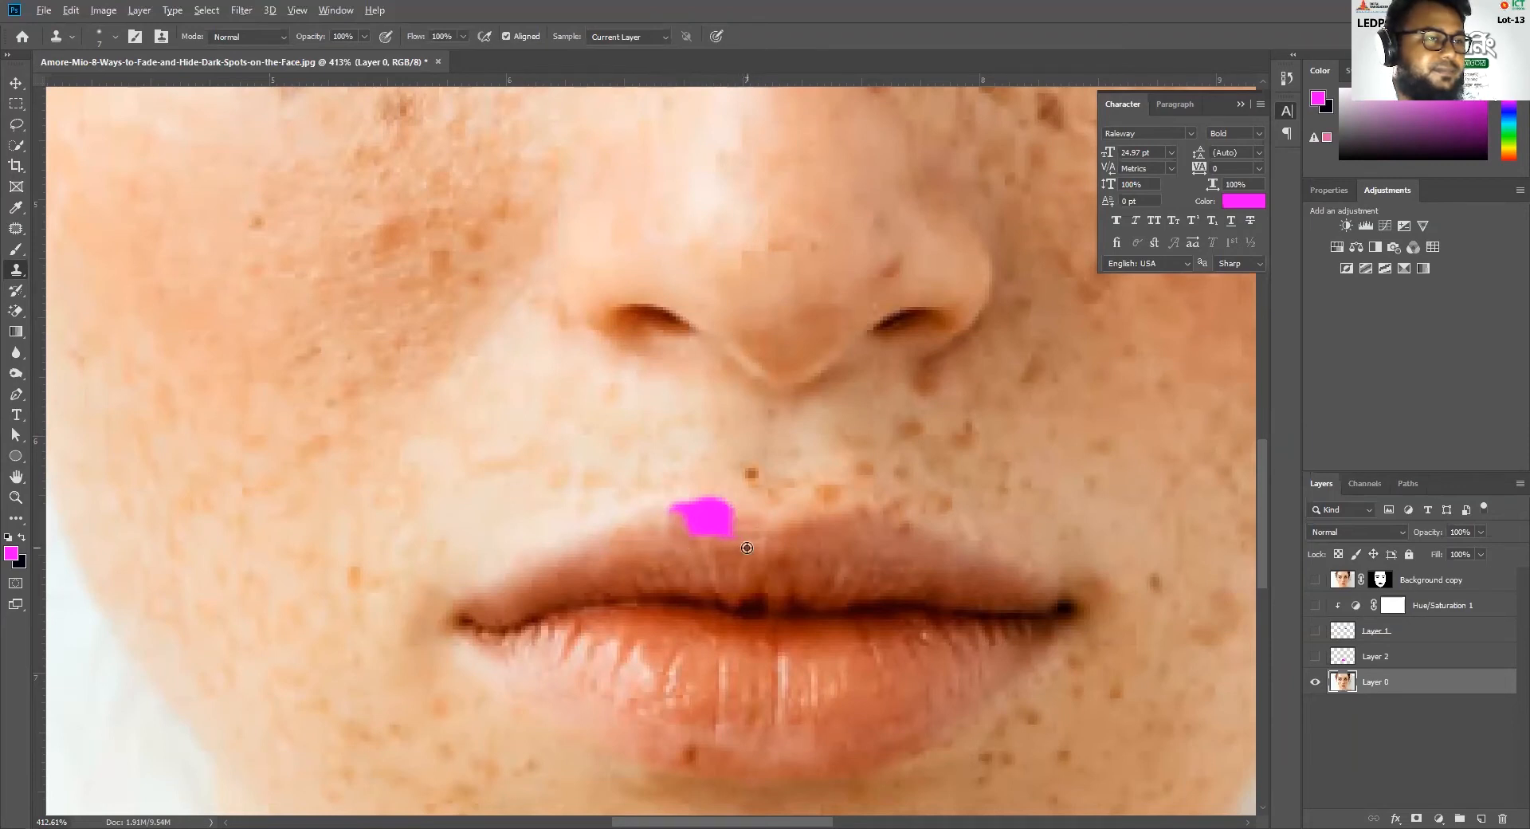
Clone lip texture over the rest of the magenta spot on the upper lip of Layer 0
left_click(748, 542, "alt")
mouse_move(730, 531)
left_mouse_down()
mouse_move(723, 510)
mouse_move(669, 539)
mouse_move(698, 522)
mouse_move(671, 524)
mouse_move(683, 509)
mouse_move(674, 529)
mouse_move(706, 518)
mouse_move(693, 506)
mouse_move(690, 521)
mouse_move(700, 505)
mouse_move(710, 522)
mouse_move(686, 522)
left_mouse_up()
left_click(737, 534, "alt")
left_click(737, 533, "alt")
left_click(741, 516, "alt")
left_click(731, 541, "alt")
left_click(673, 533, "alt")
left_click(675, 532, "alt")
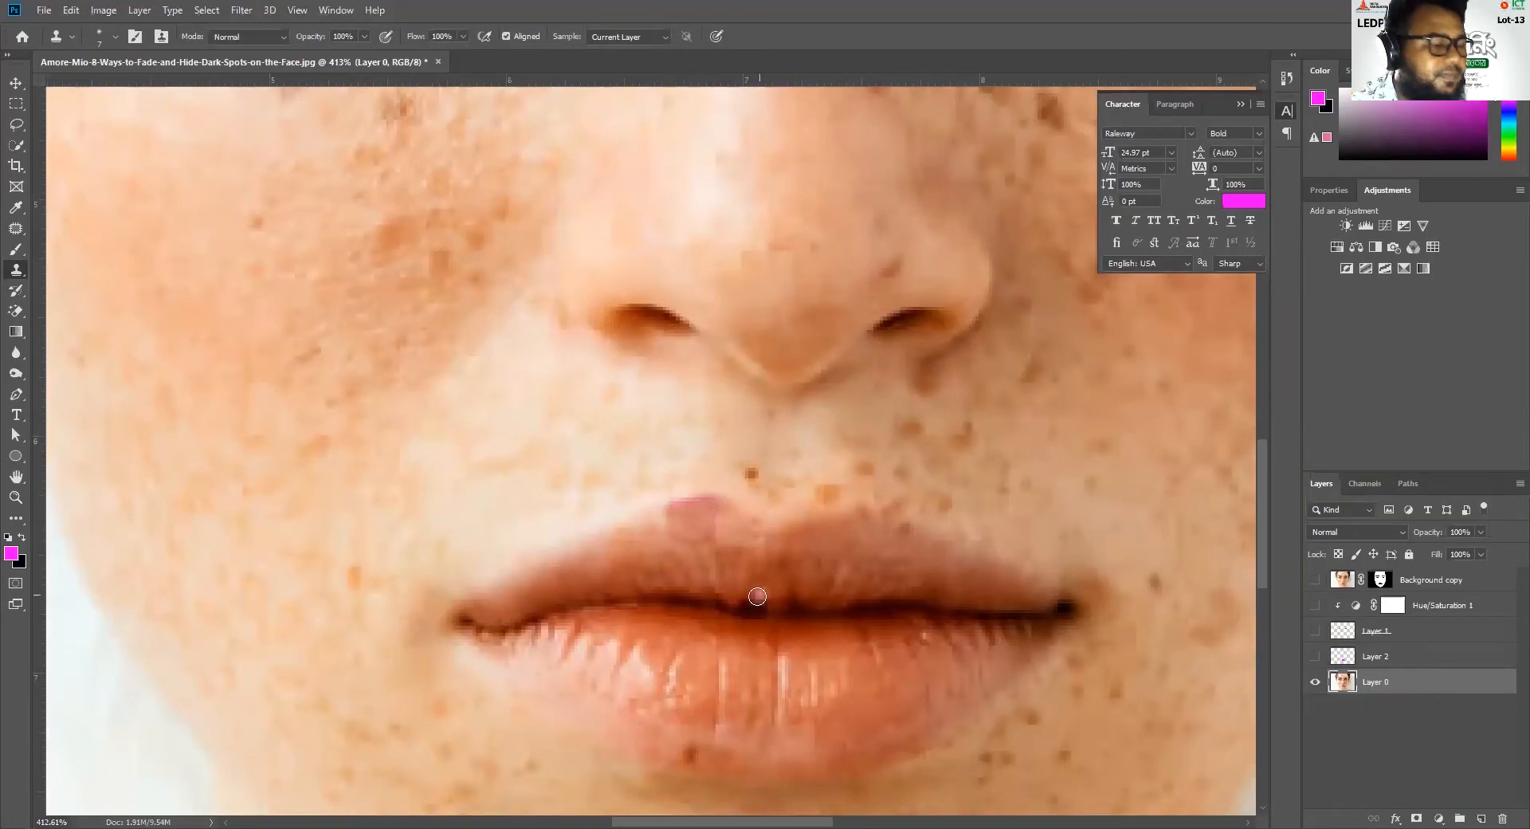
Isolate Layer 2 and brush magenta over the black streak along the upper edge of its lip shape
scroll(751, 592, "down", 4)
scroll(724, 595, "down", 4)
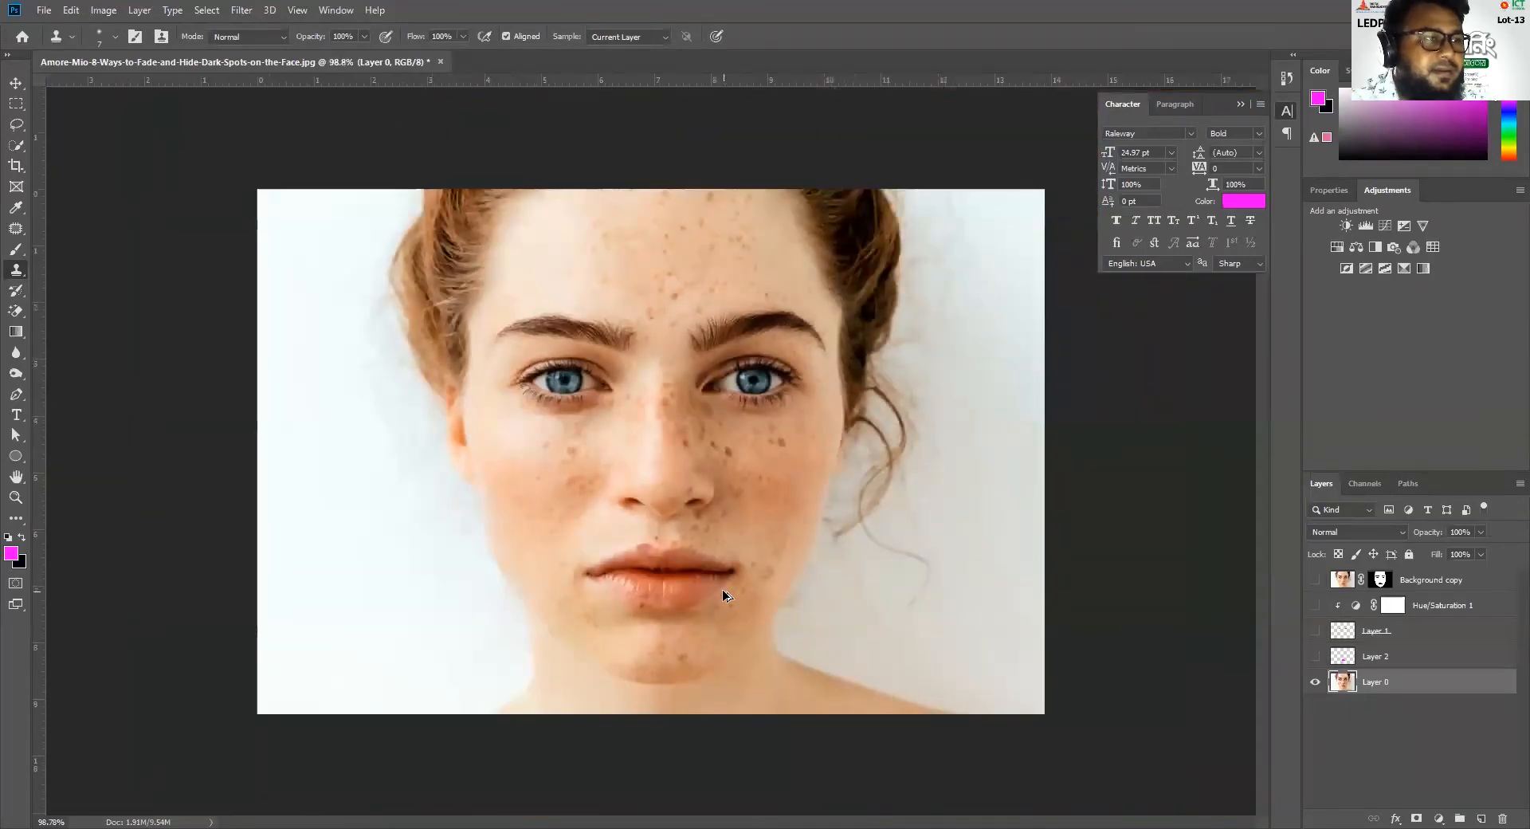
left_click(1315, 656)
left_click(1314, 681)
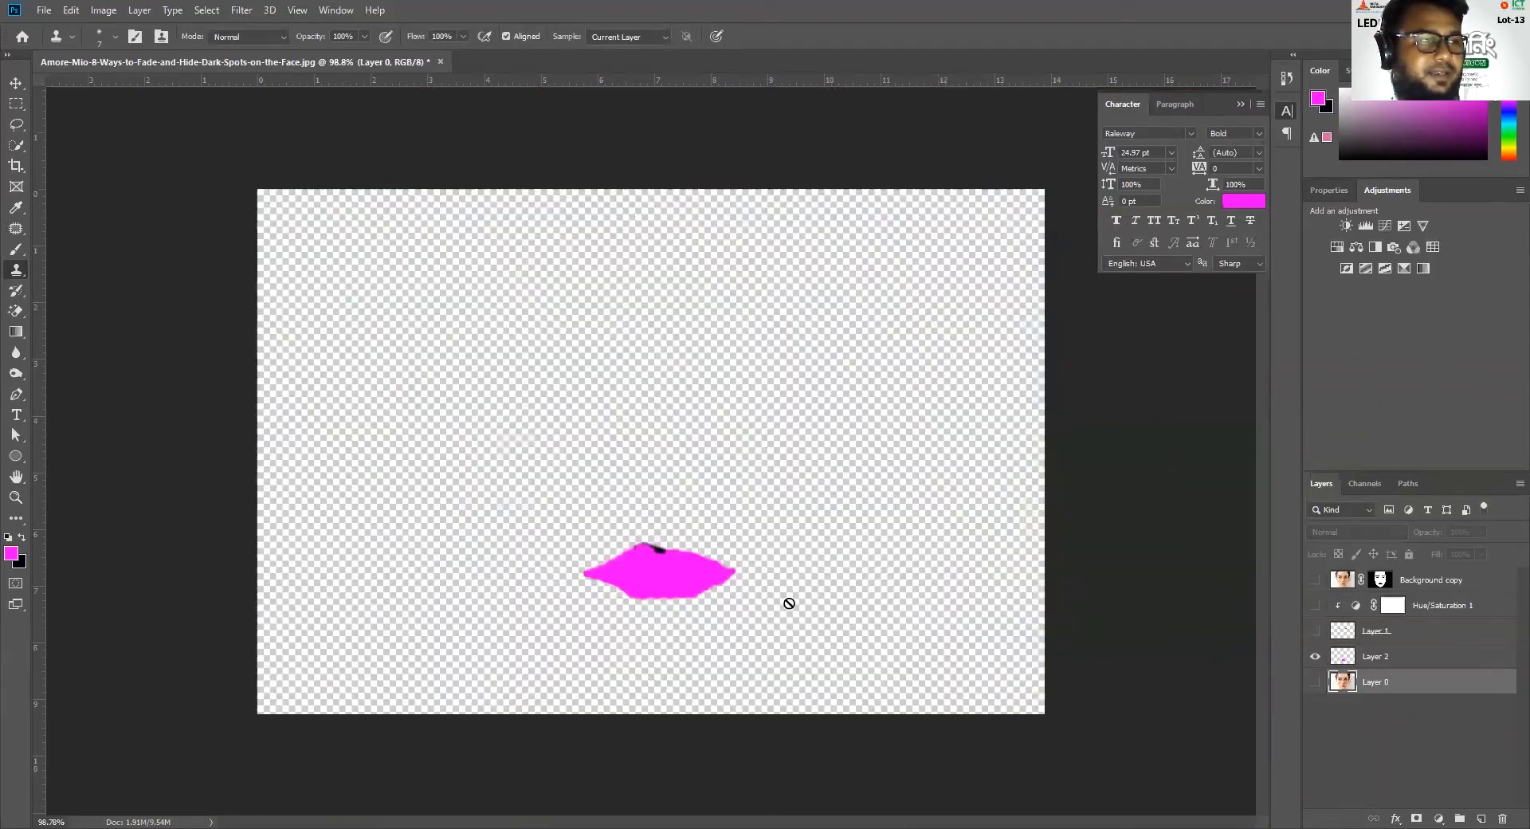
scroll(669, 567, "up", 3)
scroll(669, 566, "up", 3)
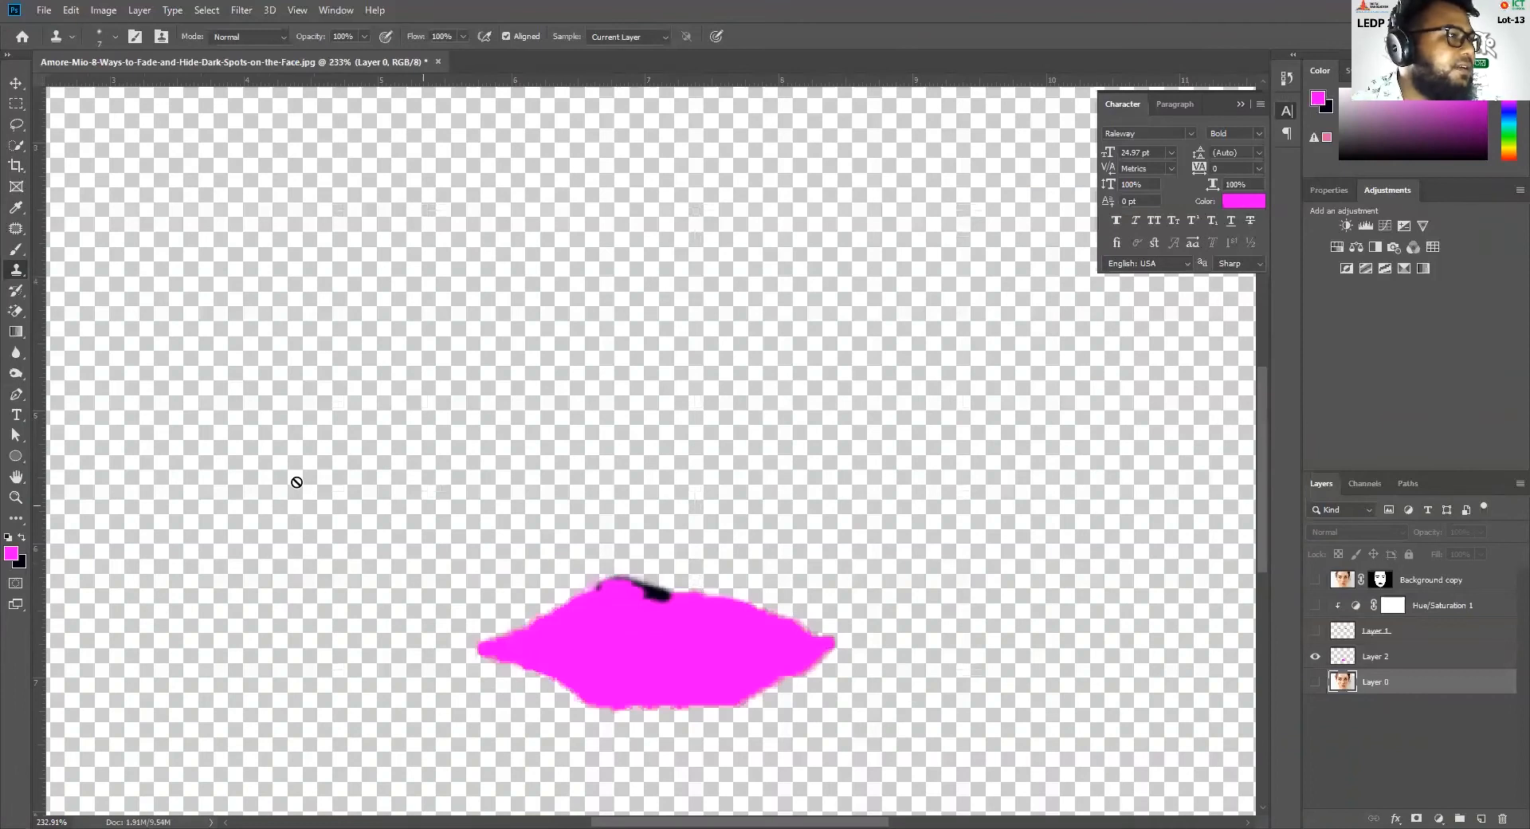
left_click(16, 248)
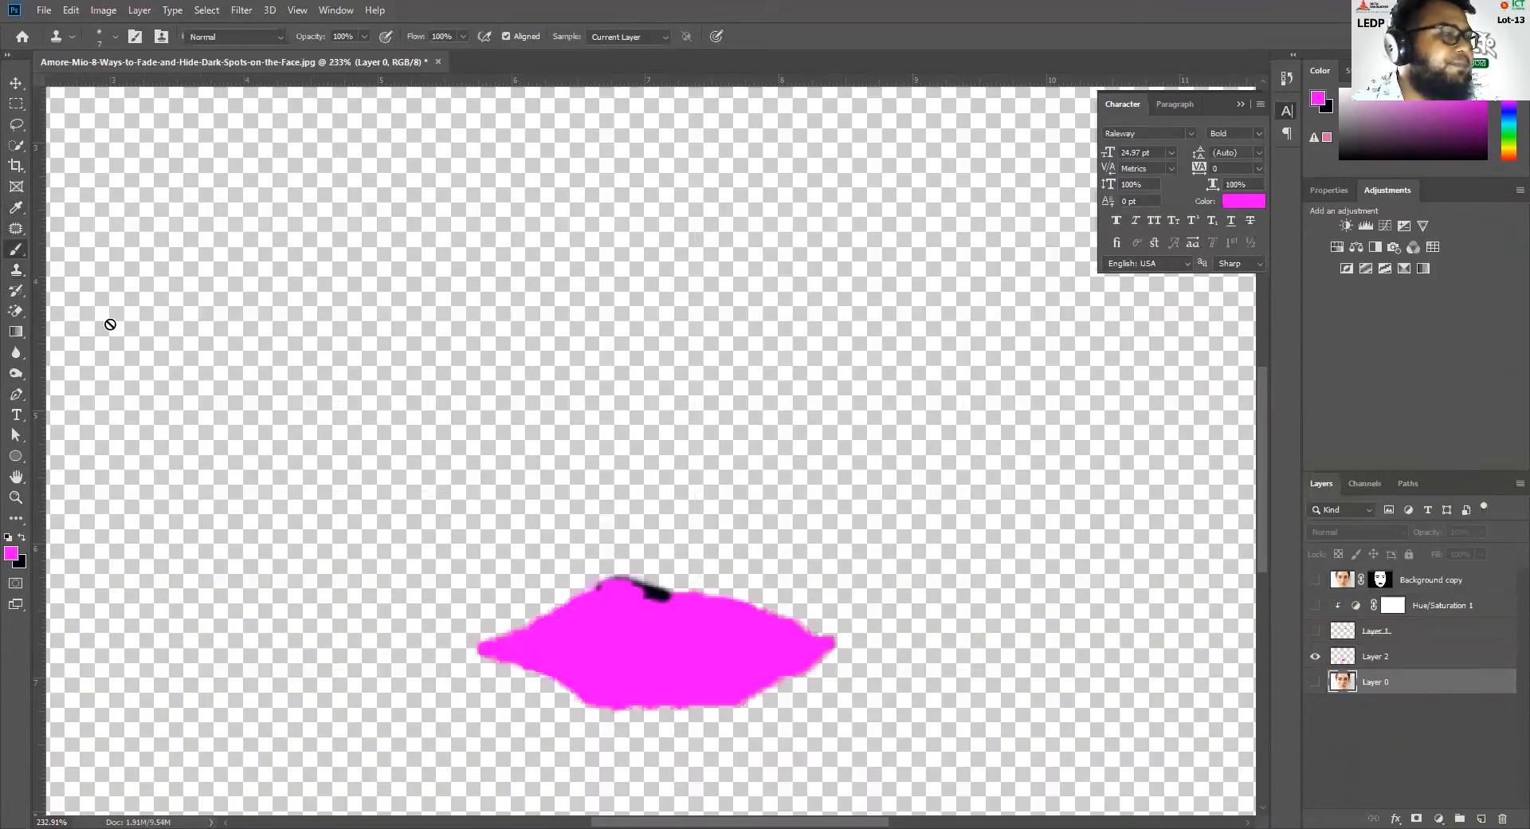
scroll(669, 603, "up", 5)
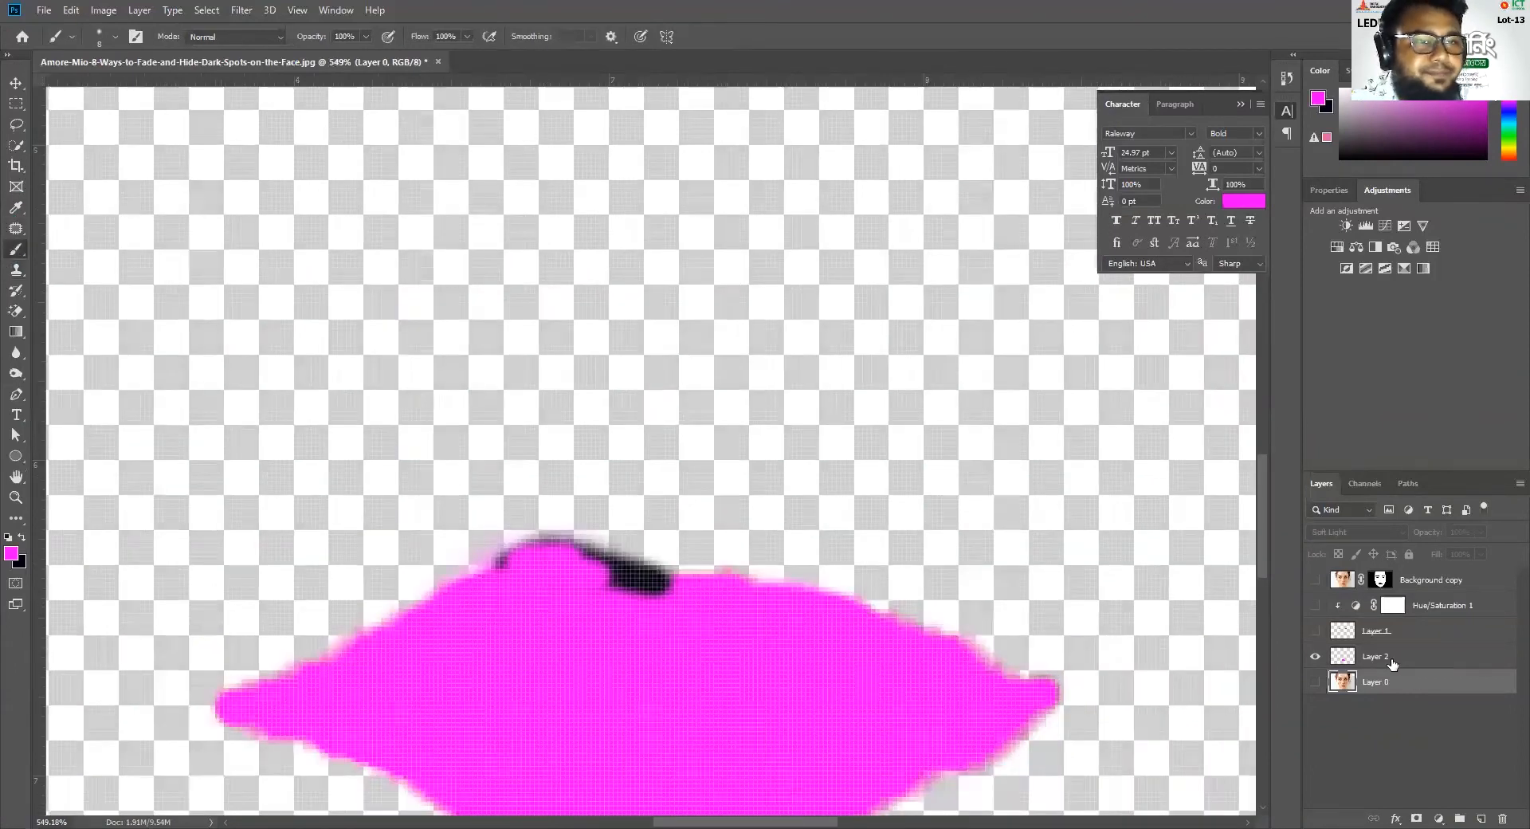
left_click(1392, 663)
mouse_move(674, 591)
left_mouse_down()
mouse_move(625, 582)
mouse_move(668, 575)
mouse_move(593, 559)
mouse_move(678, 596)
left_mouse_up()
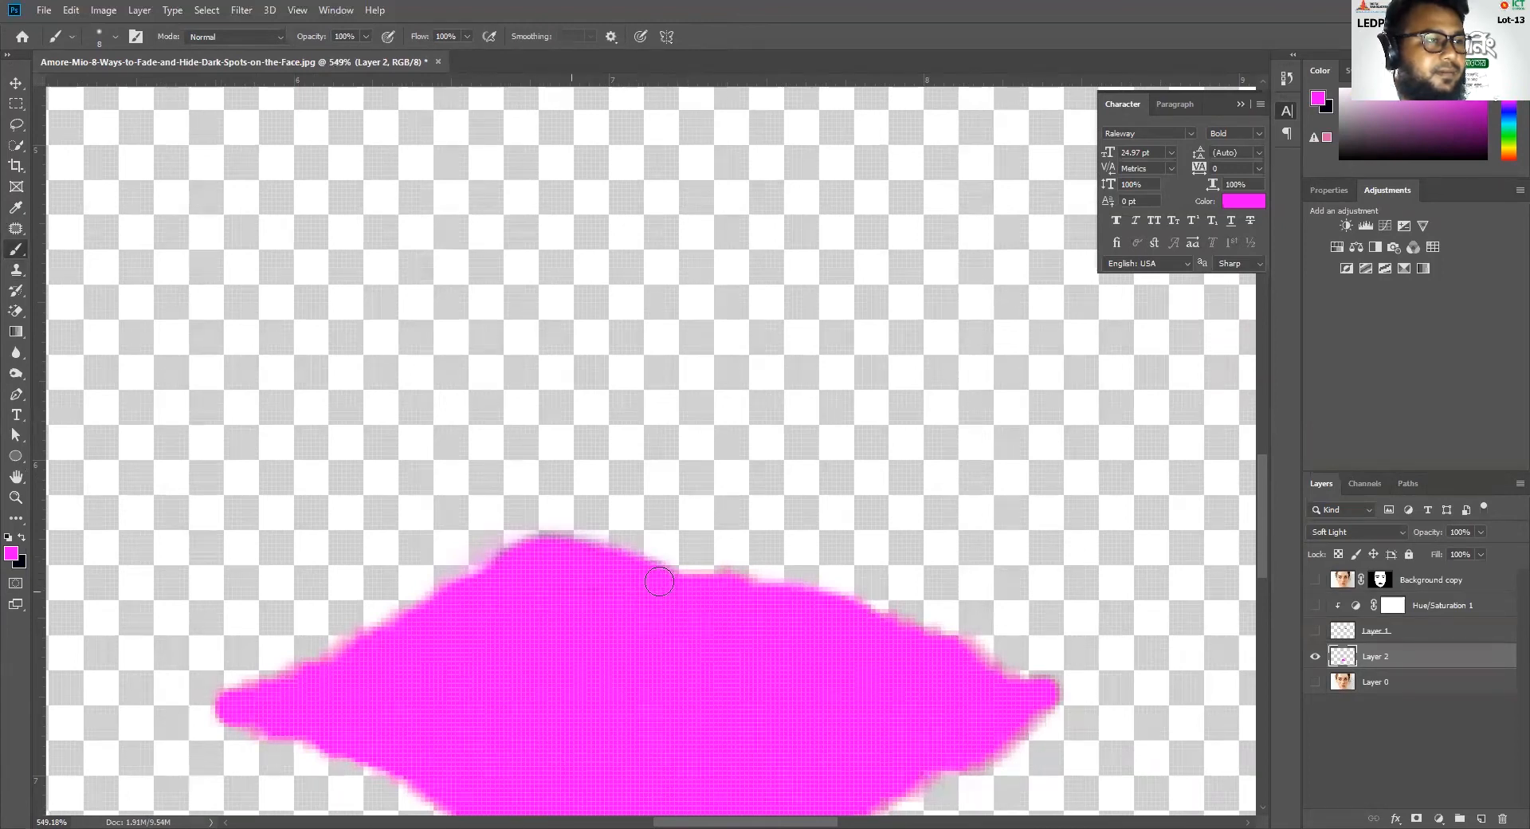
Show Background copy, Hue/Saturation 1, Layer 1 and Layer 0 again alongside Layer 2
key("ctrl+0")
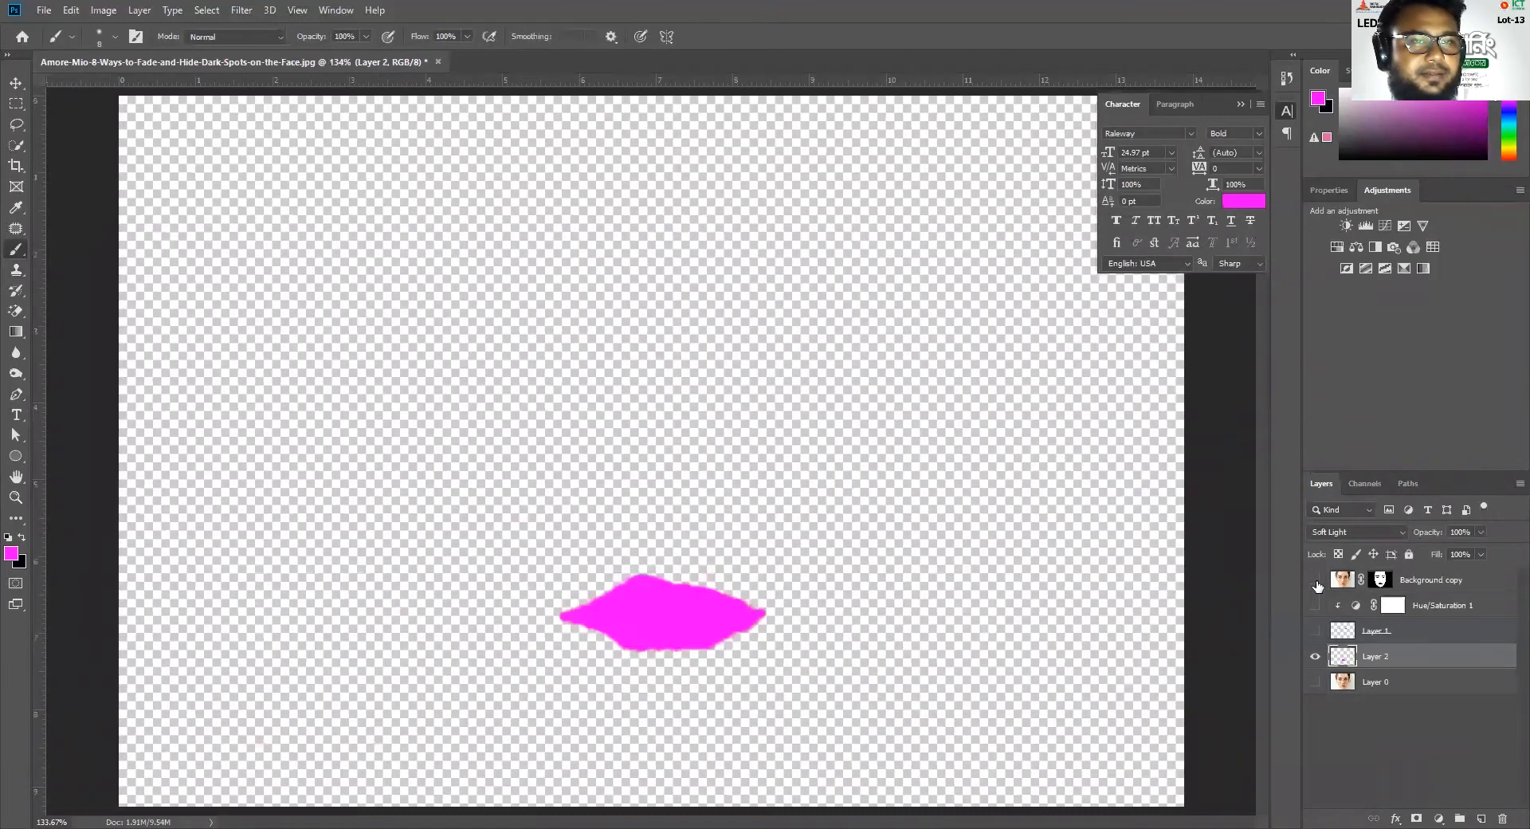
left_click_drag(1316, 582, 1315, 685)
scroll(701, 632, "up", 3)
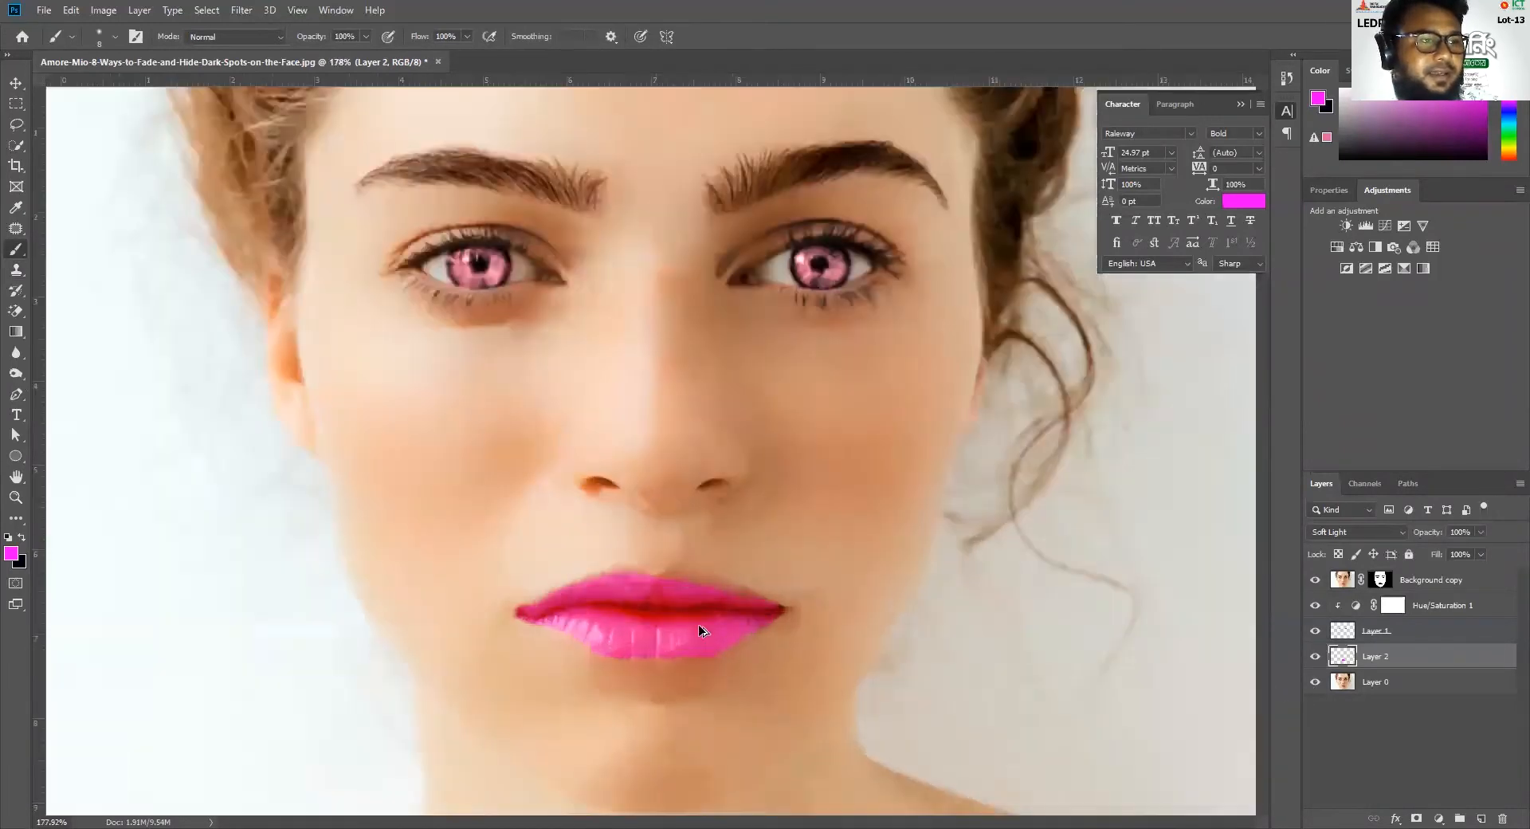
Paint black on the Background copy layer mask along the upper lip edge to reveal the lip color underneath
left_click(1390, 580)
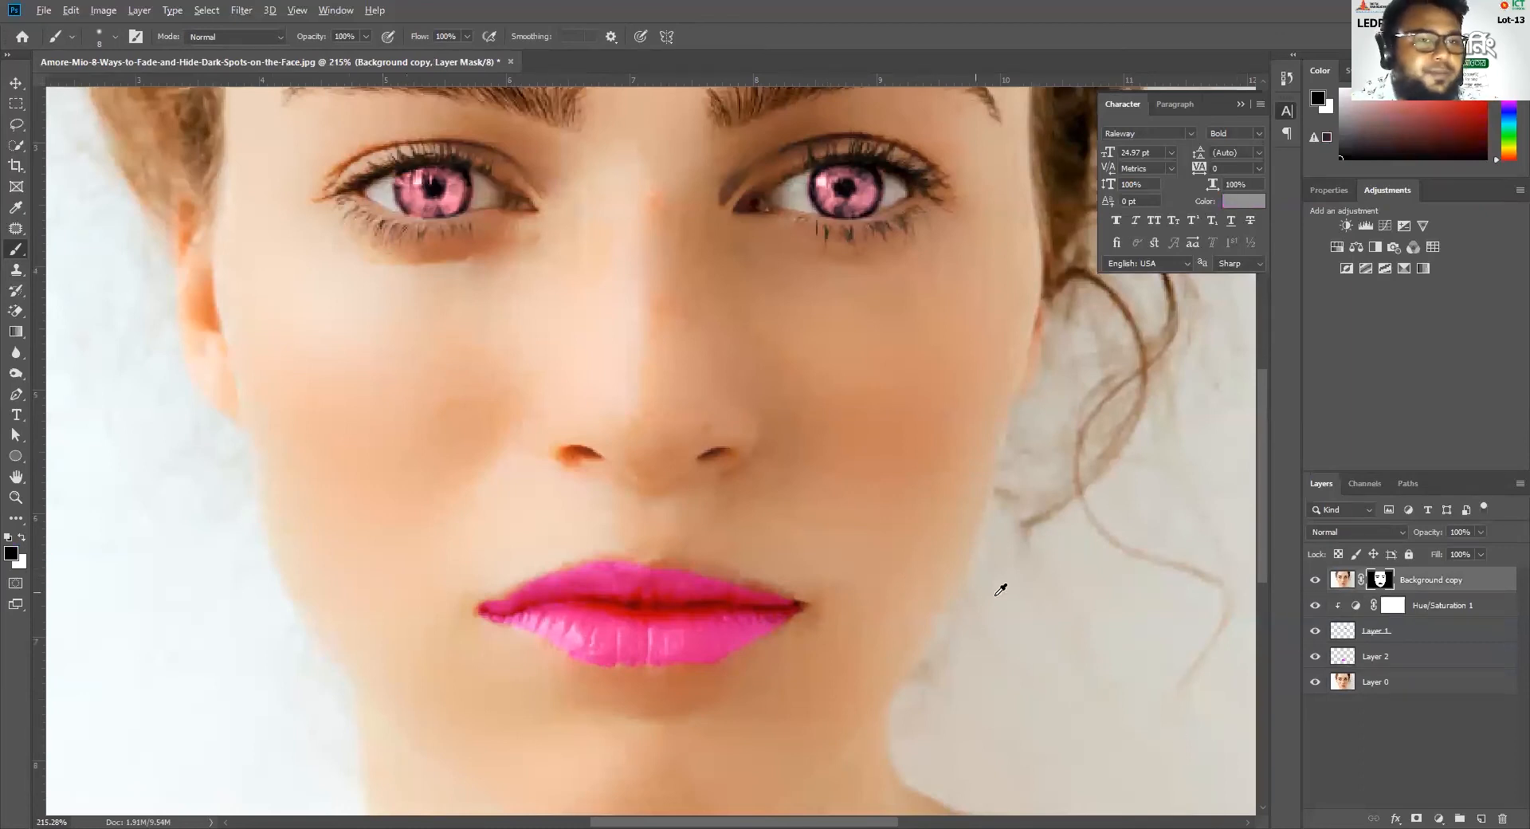
scroll(808, 593, "up", 3)
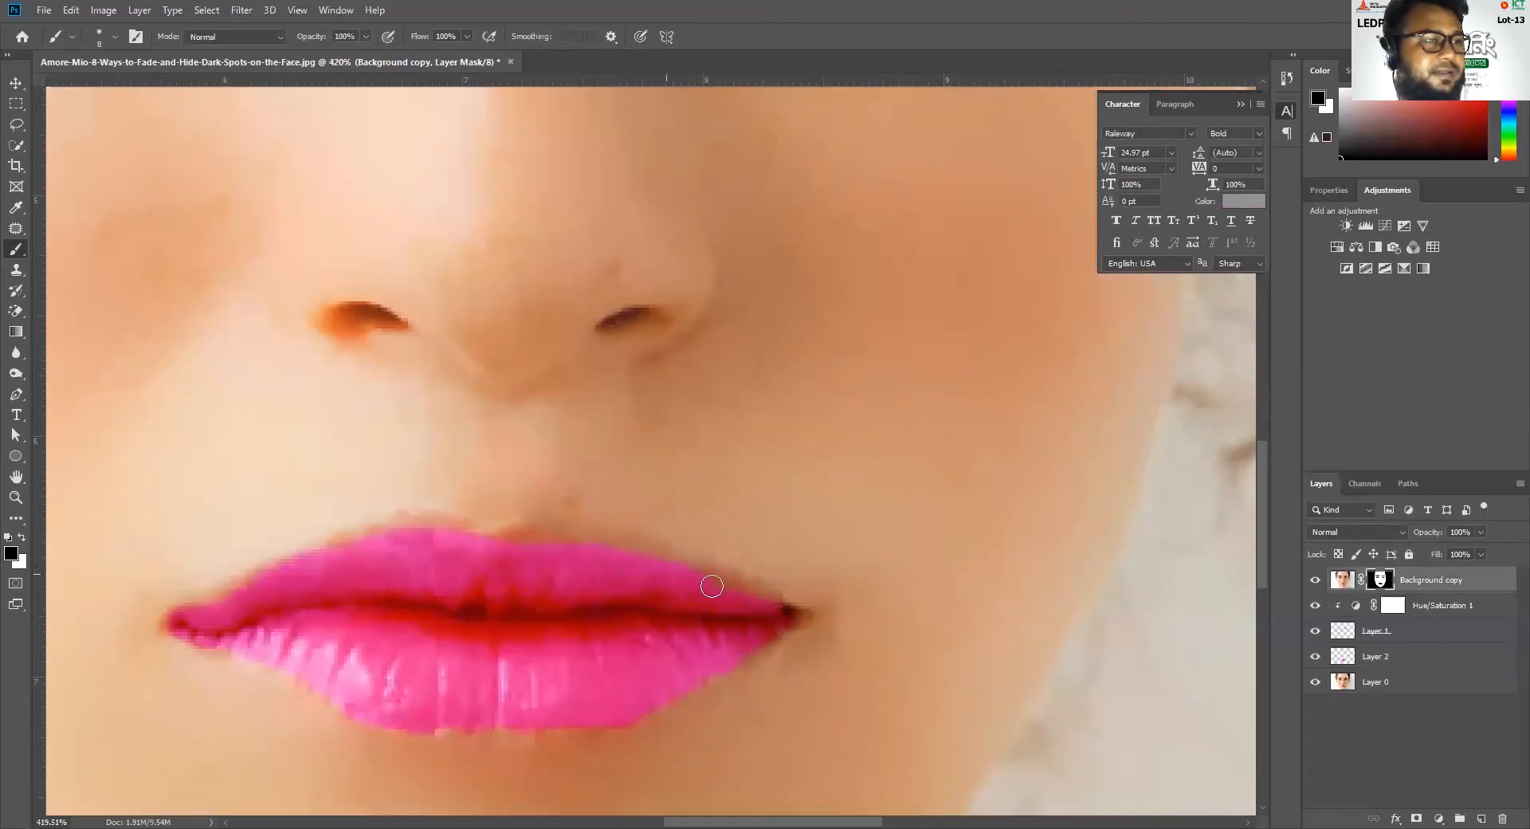
mouse_move(435, 526)
left_mouse_down()
mouse_move(348, 545)
mouse_move(257, 595)
left_mouse_up()
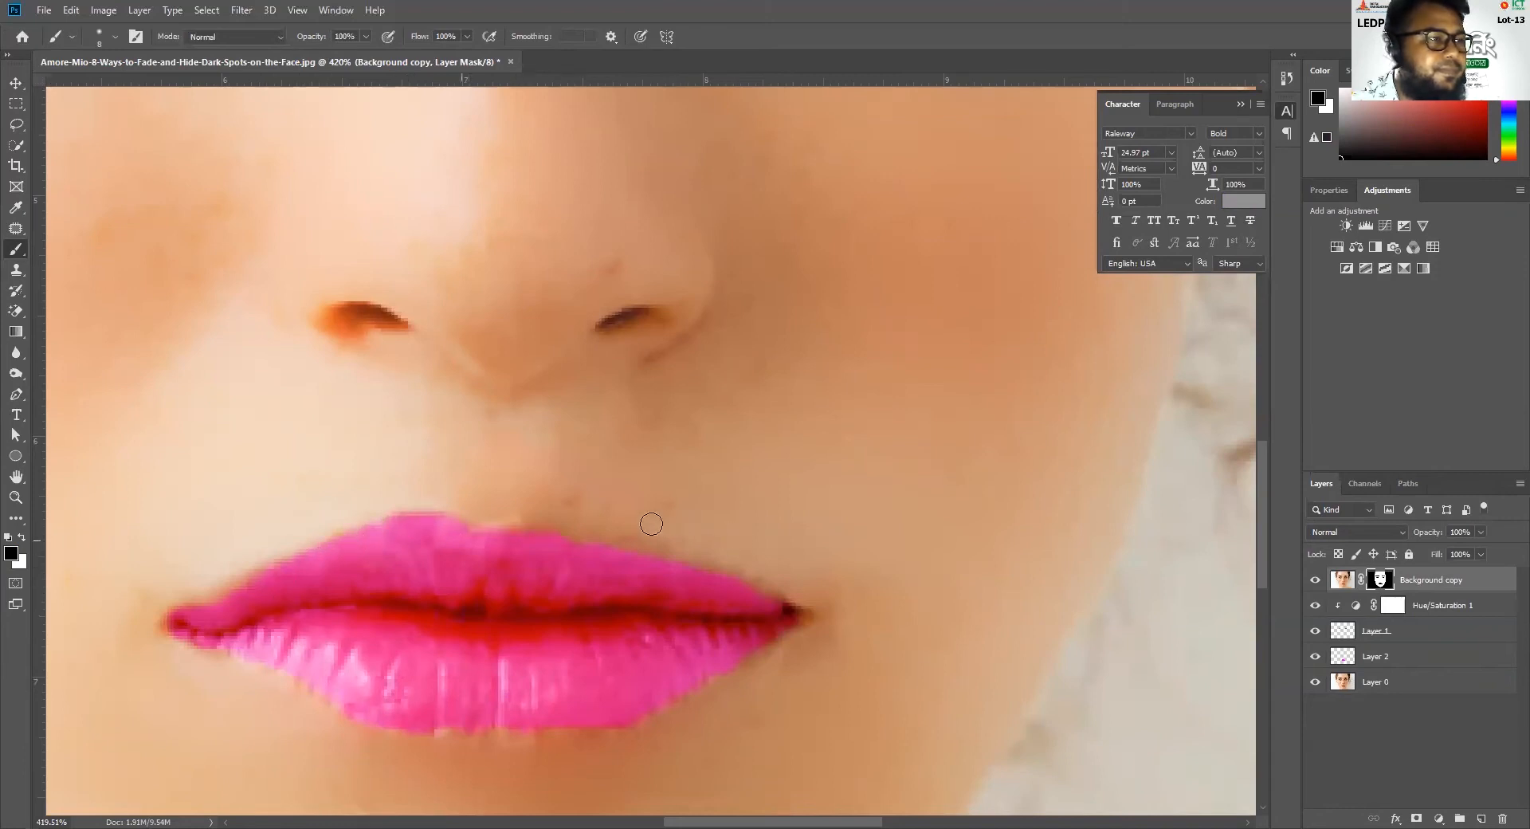
Reduce the opacity of the Soft Light lip color on Layer 2 to 40%
key("ctrl+0")
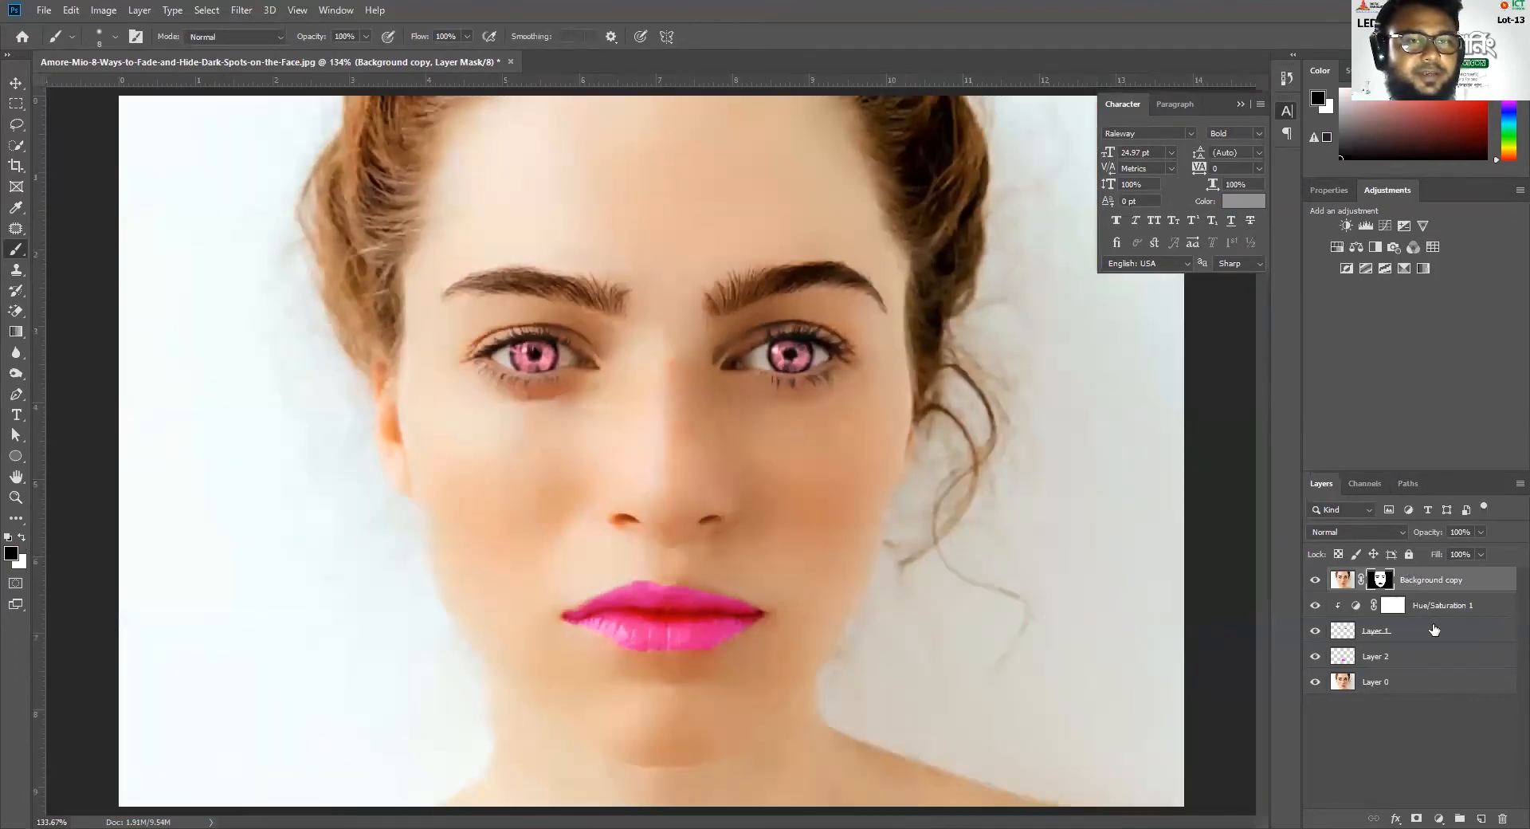
left_click(1378, 655)
left_click(1479, 532)
left_click_drag(1482, 550, 1440, 551)
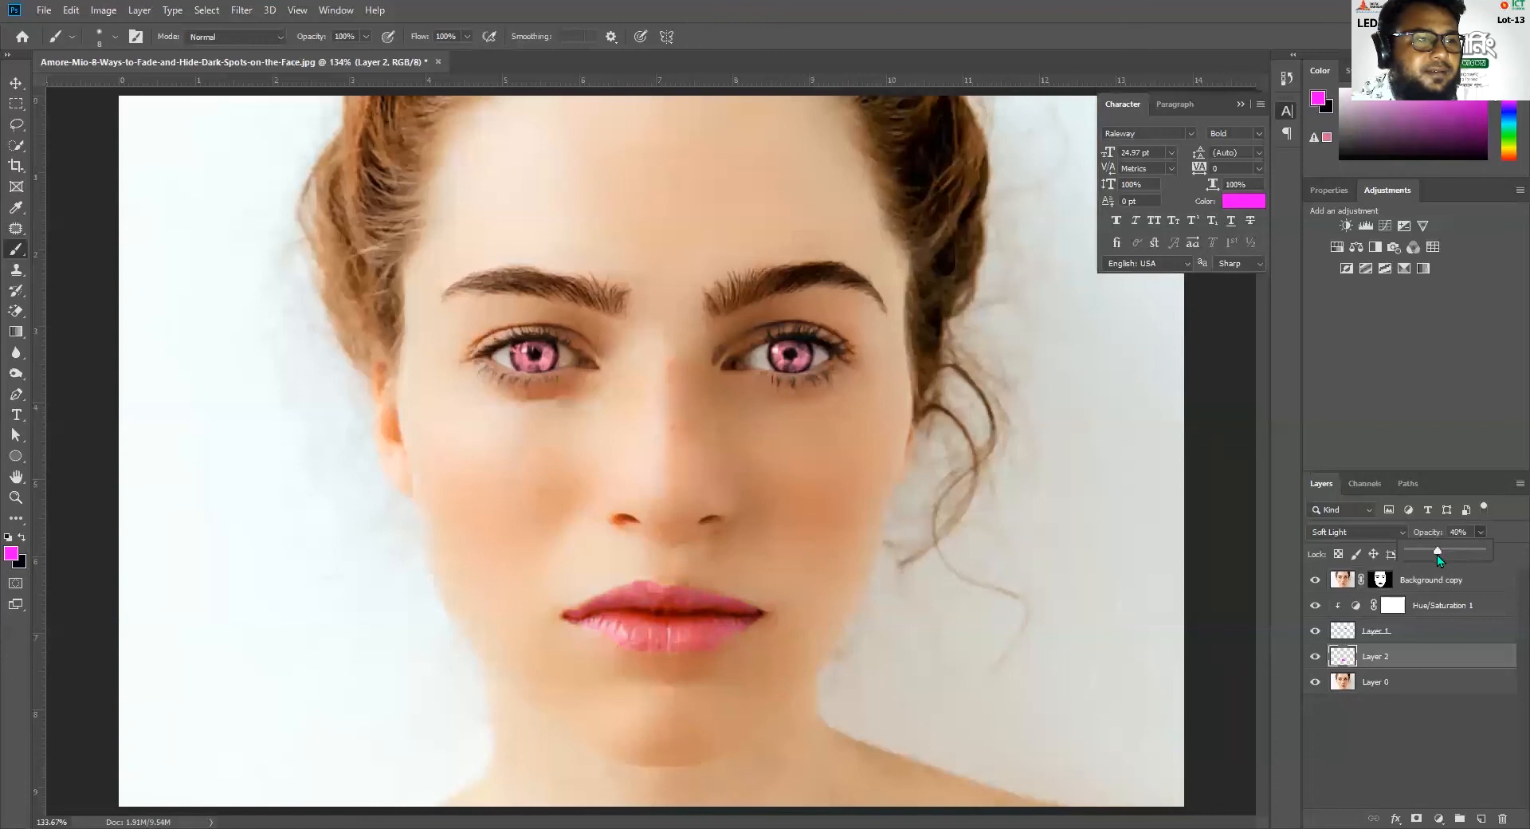
Raise the opacity of the Soft Light lip color on Layer 2 to 52%
left_click_drag(1437, 554, 1449, 552)
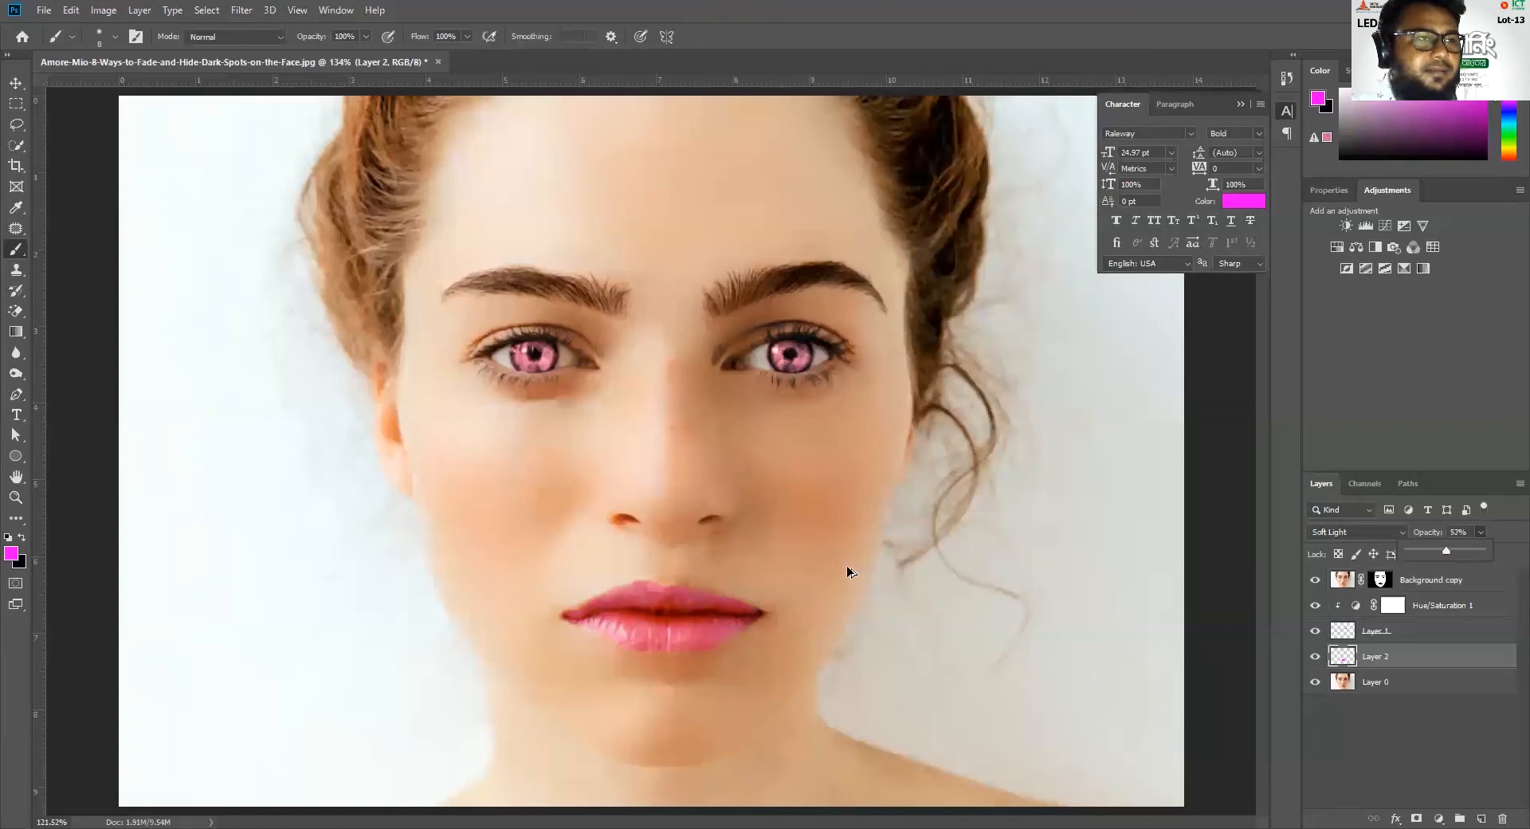
scroll(850, 570, "down", 4)
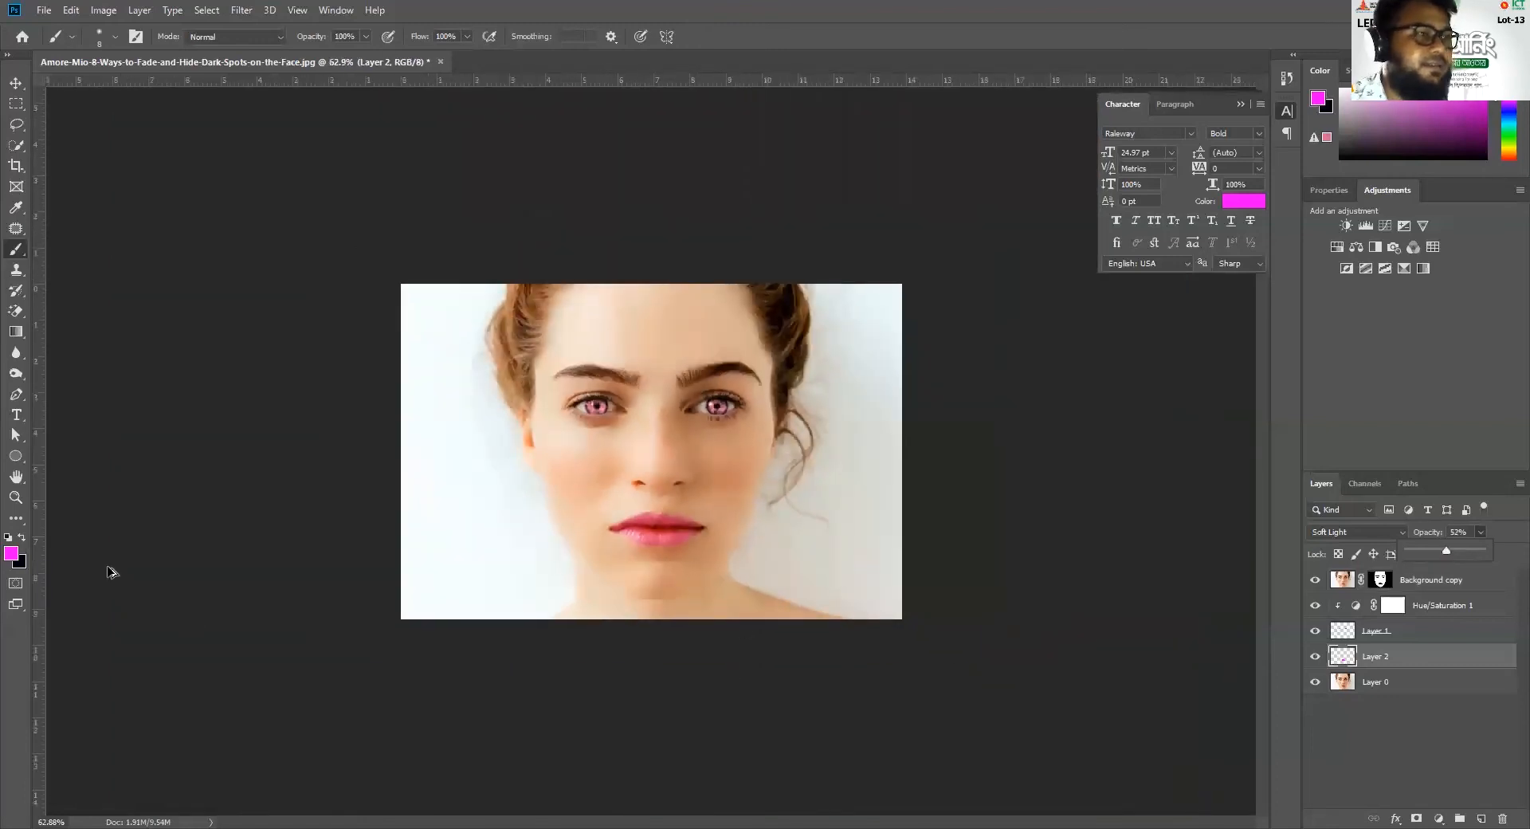
scroll(1213, 665, "down", 2)
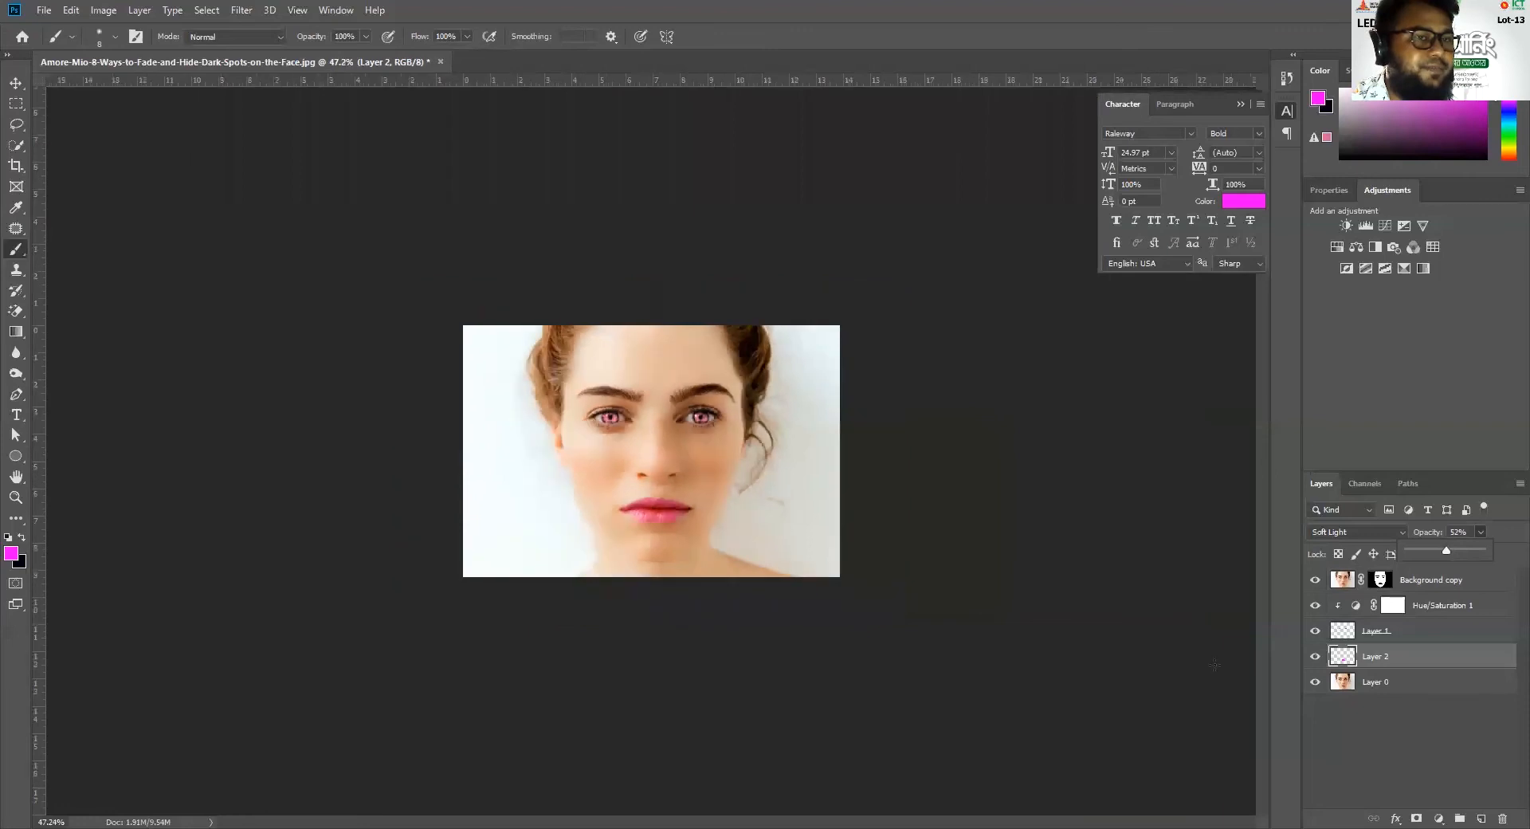
Duplicate Layer 0 directly above itself
left_click(1394, 686)
double_click(1388, 684)
left_click(1434, 698)
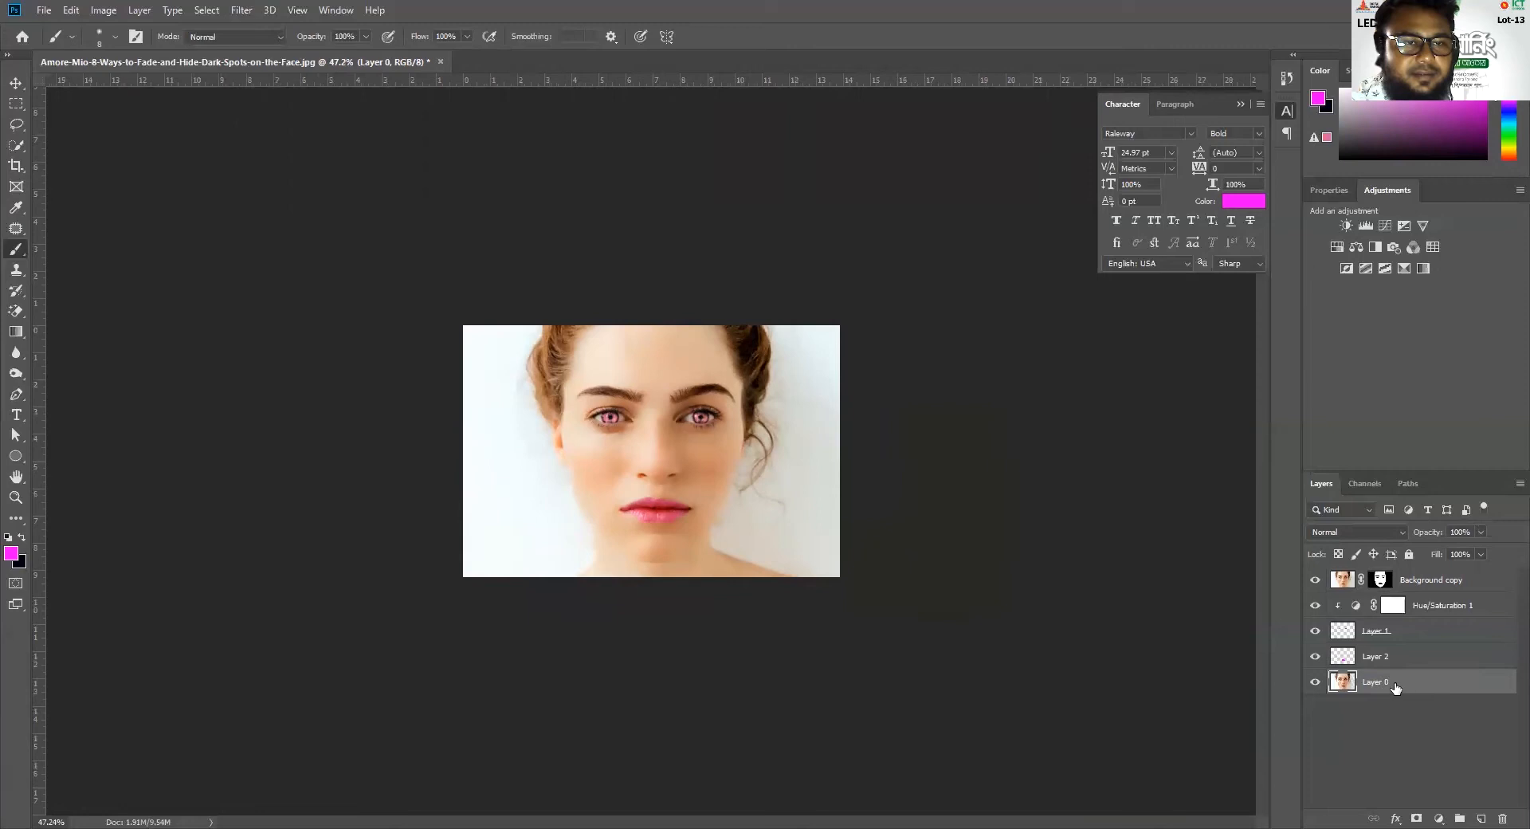
left_click_drag(1411, 682, 1482, 816)
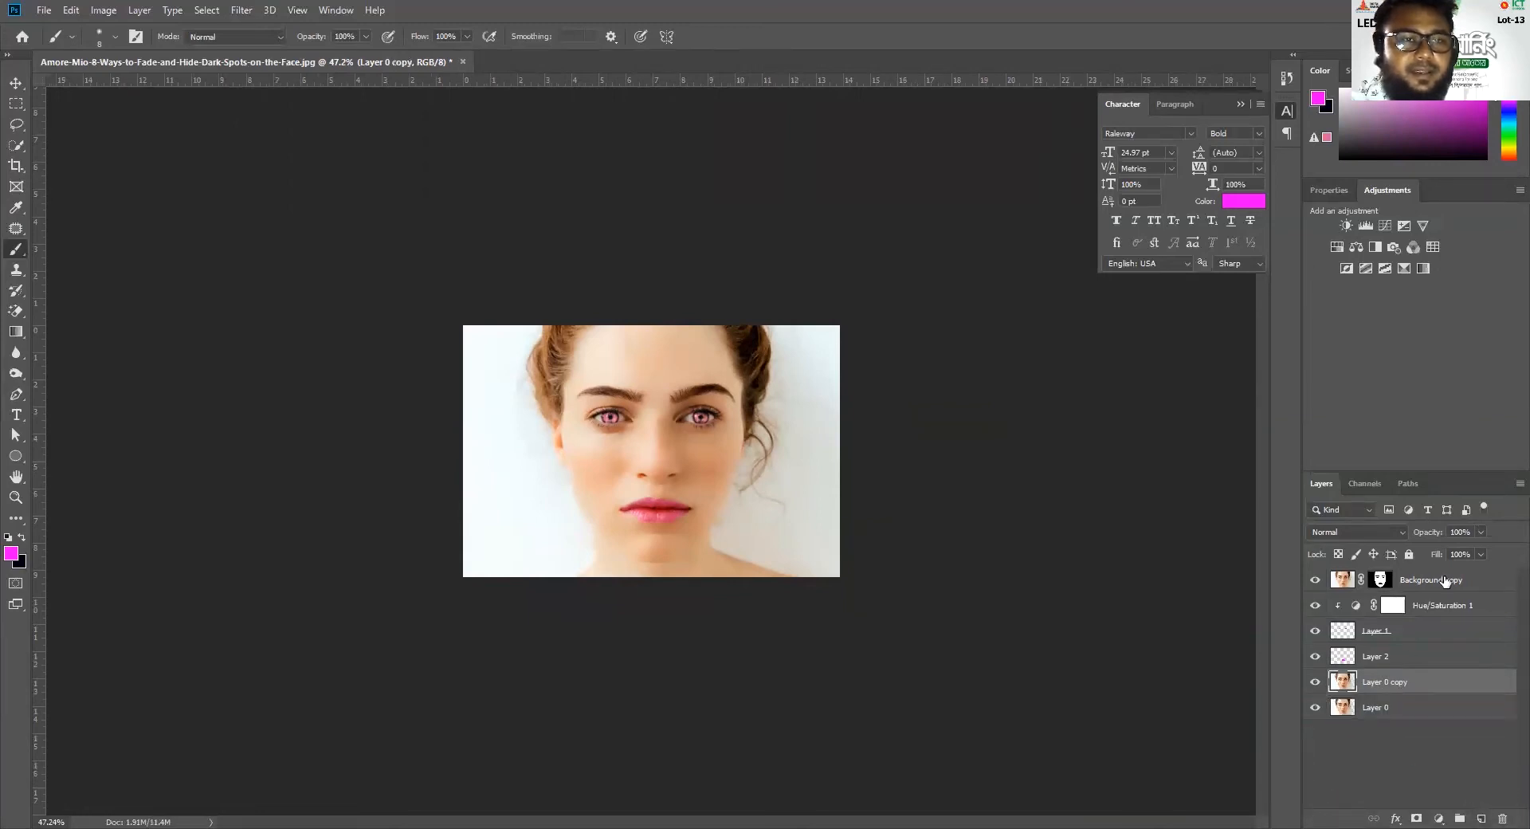
Group all layers from Background copy down to Layer 0 copy, leaving Layer 0 outside, and clear the layer selection
key("ctrl+alt+a")
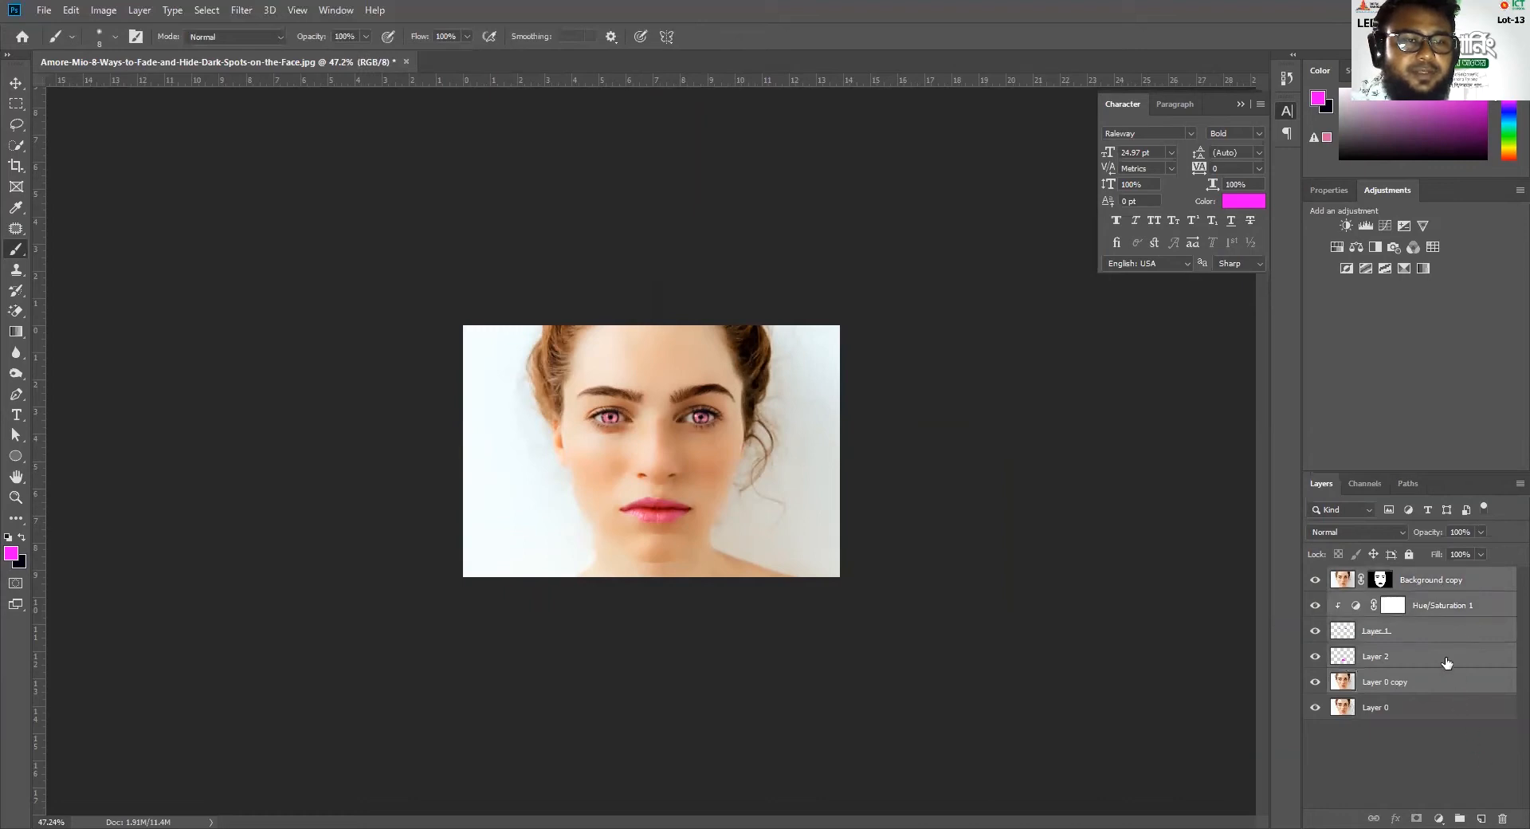
left_click_drag(1483, 811, 1459, 817)
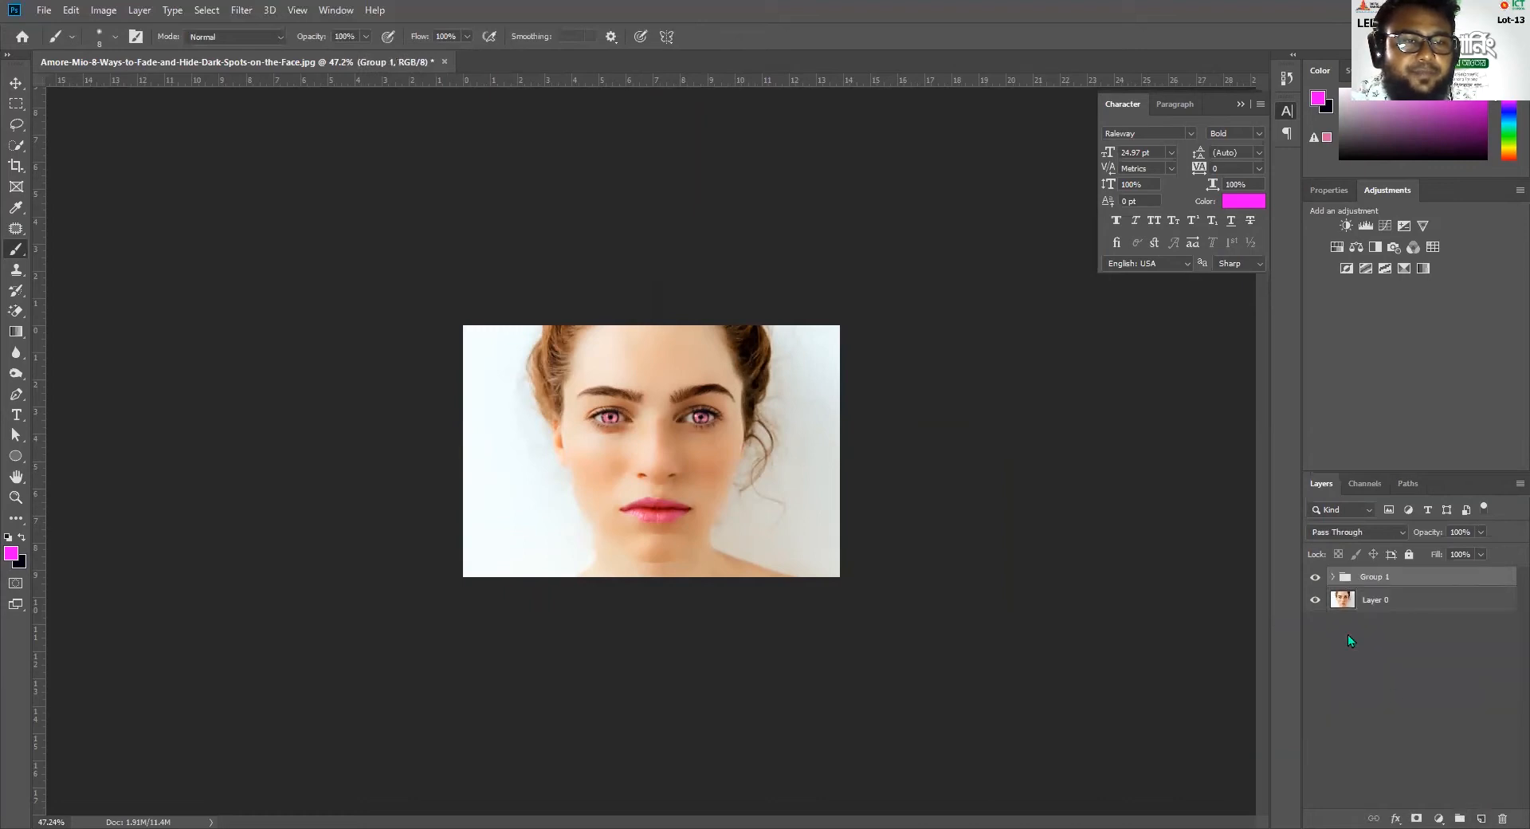
left_click(1345, 639)
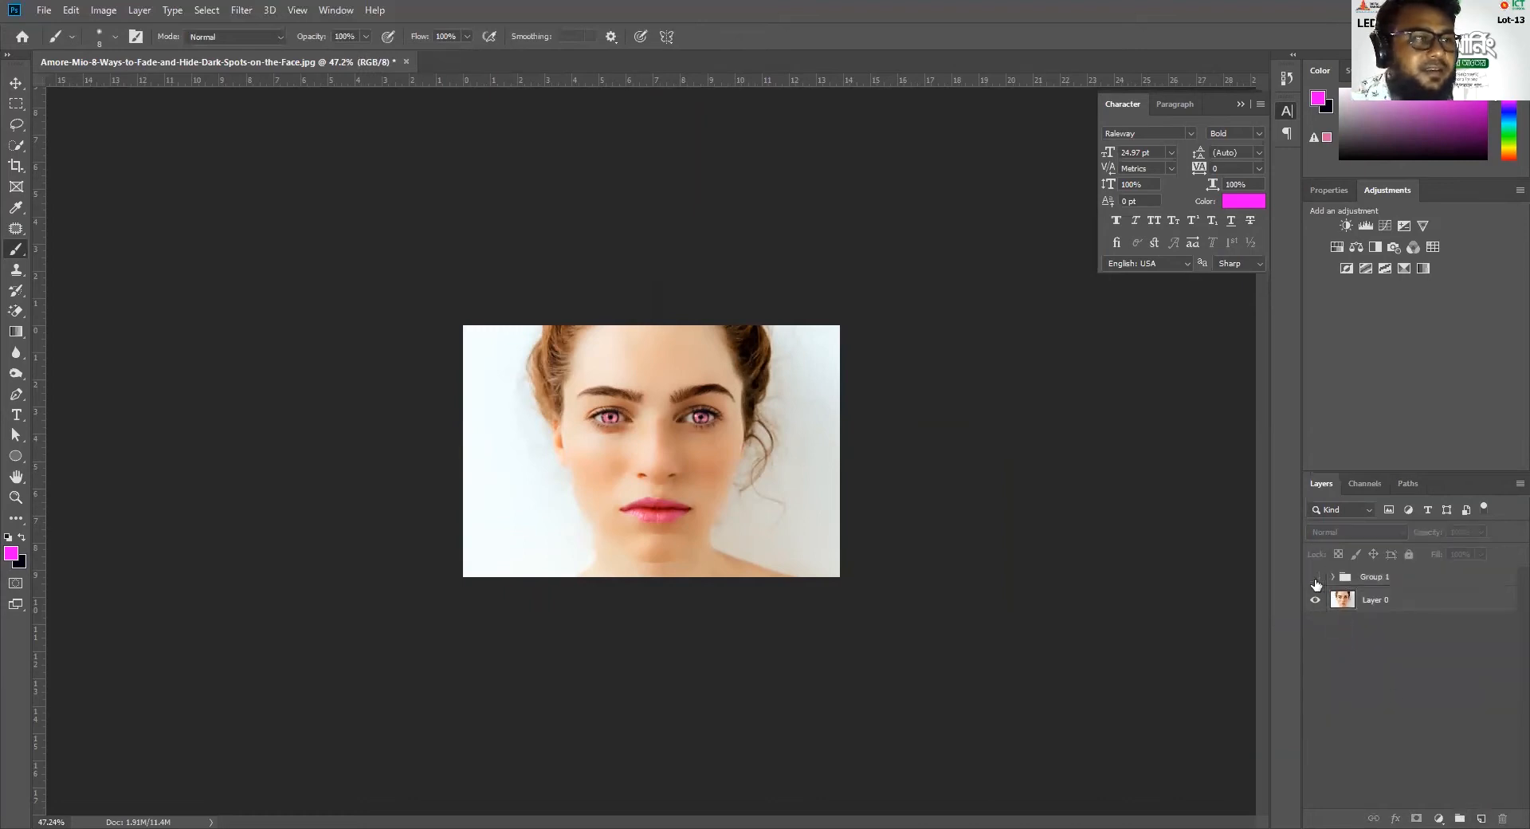
Toggle the visibility of Group 1 to compare the retouched portrait with the original in Layer 0
left_click(1315, 580)
left_click(1315, 580)
left_click(1316, 580)
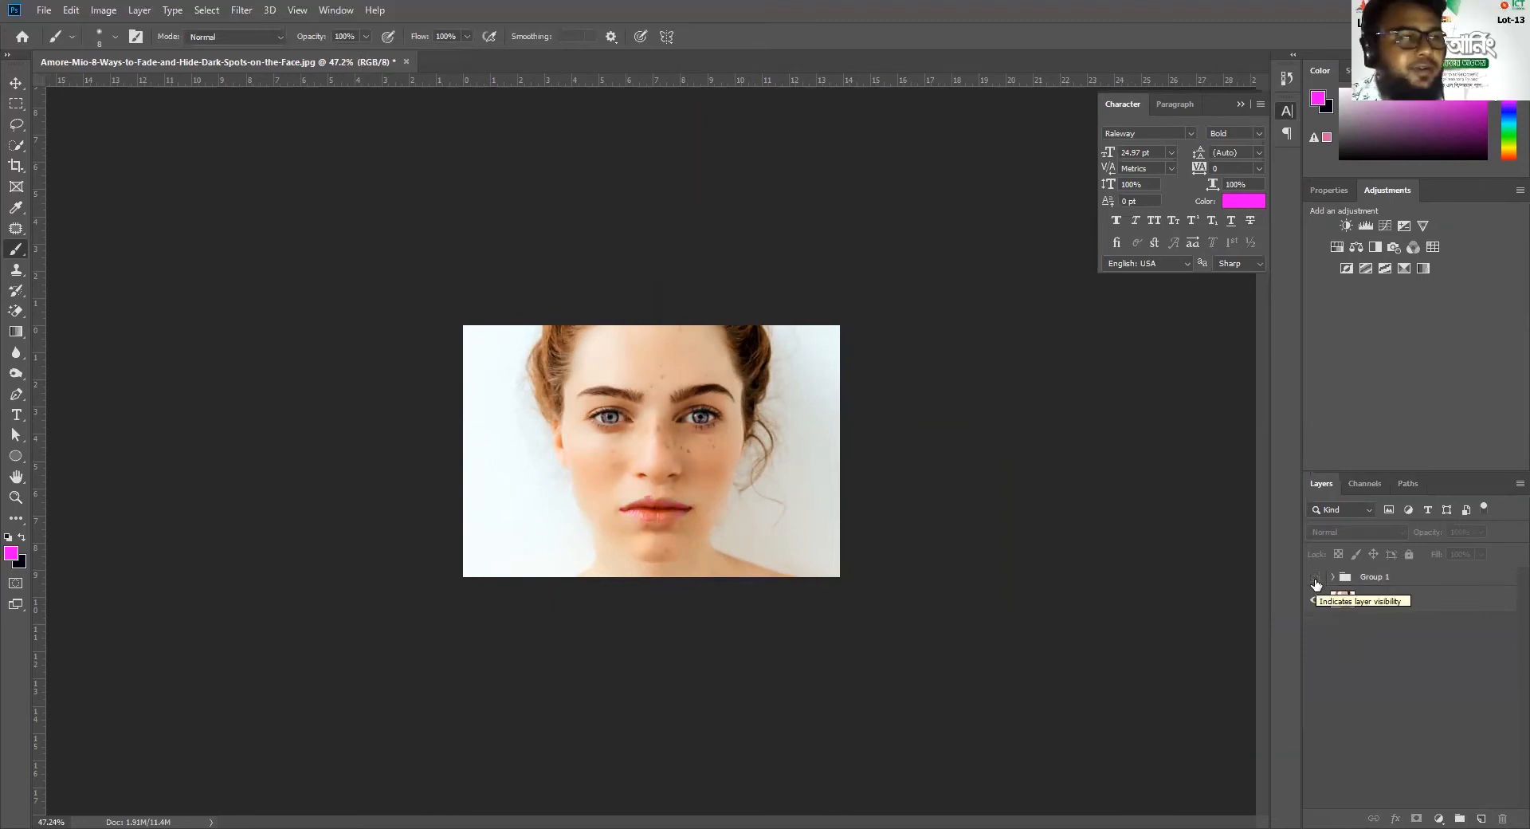
left_click(1315, 579)
left_click(1315, 580)
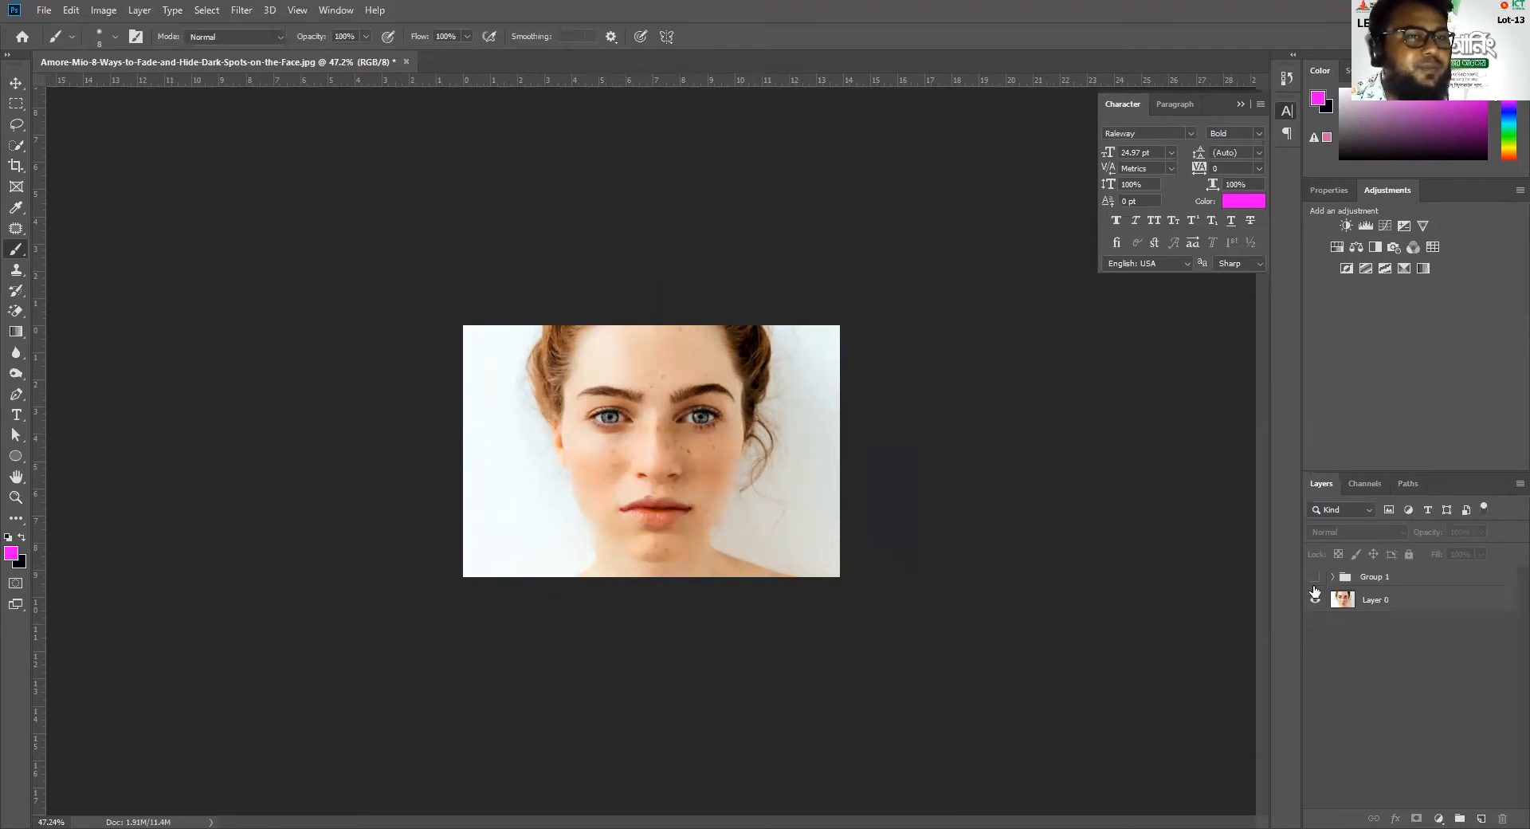
left_click(1315, 580)
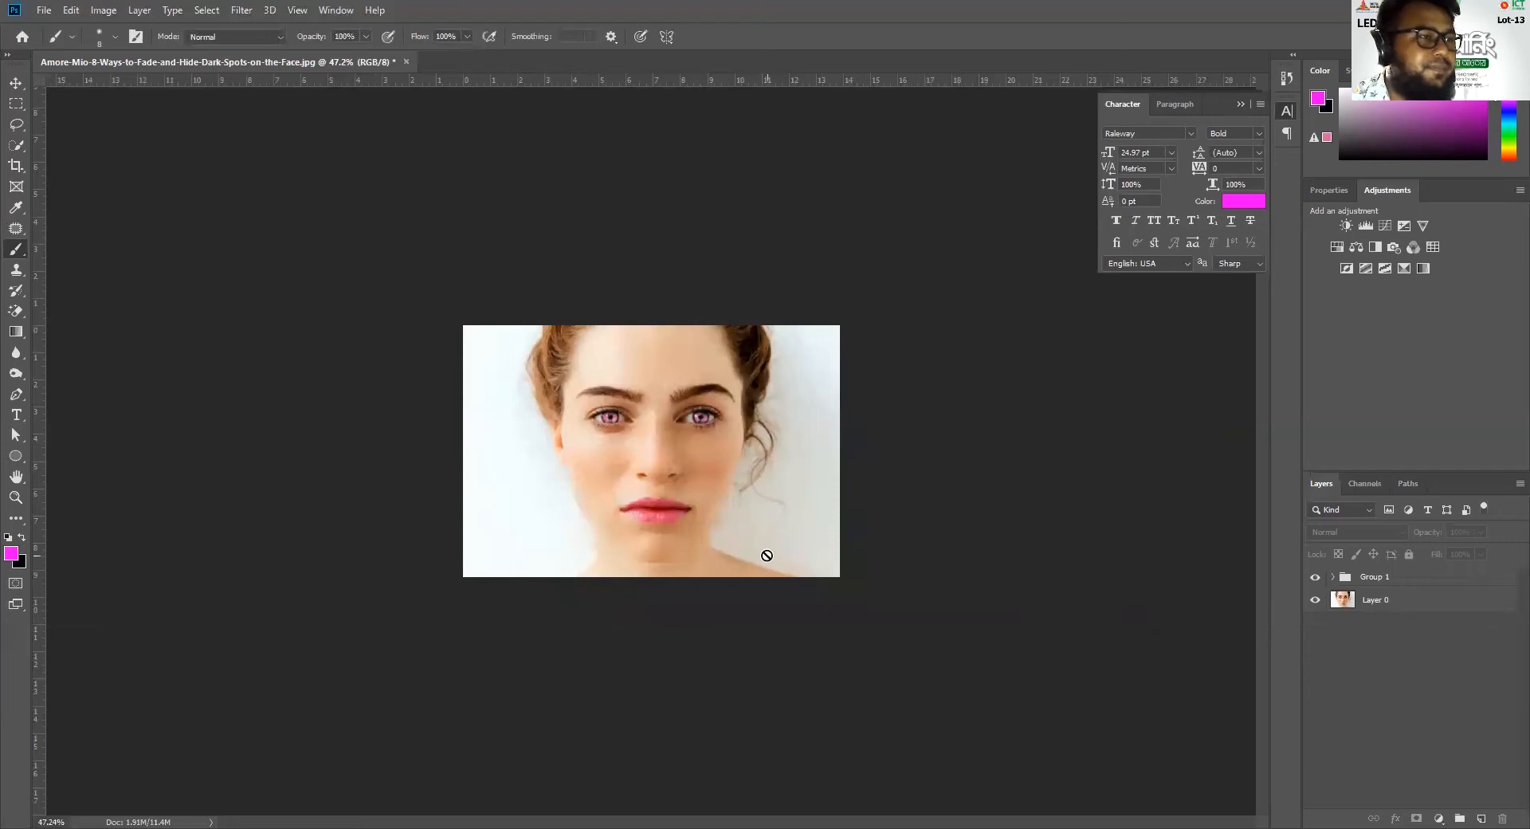
scroll(672, 518, "up", 2)
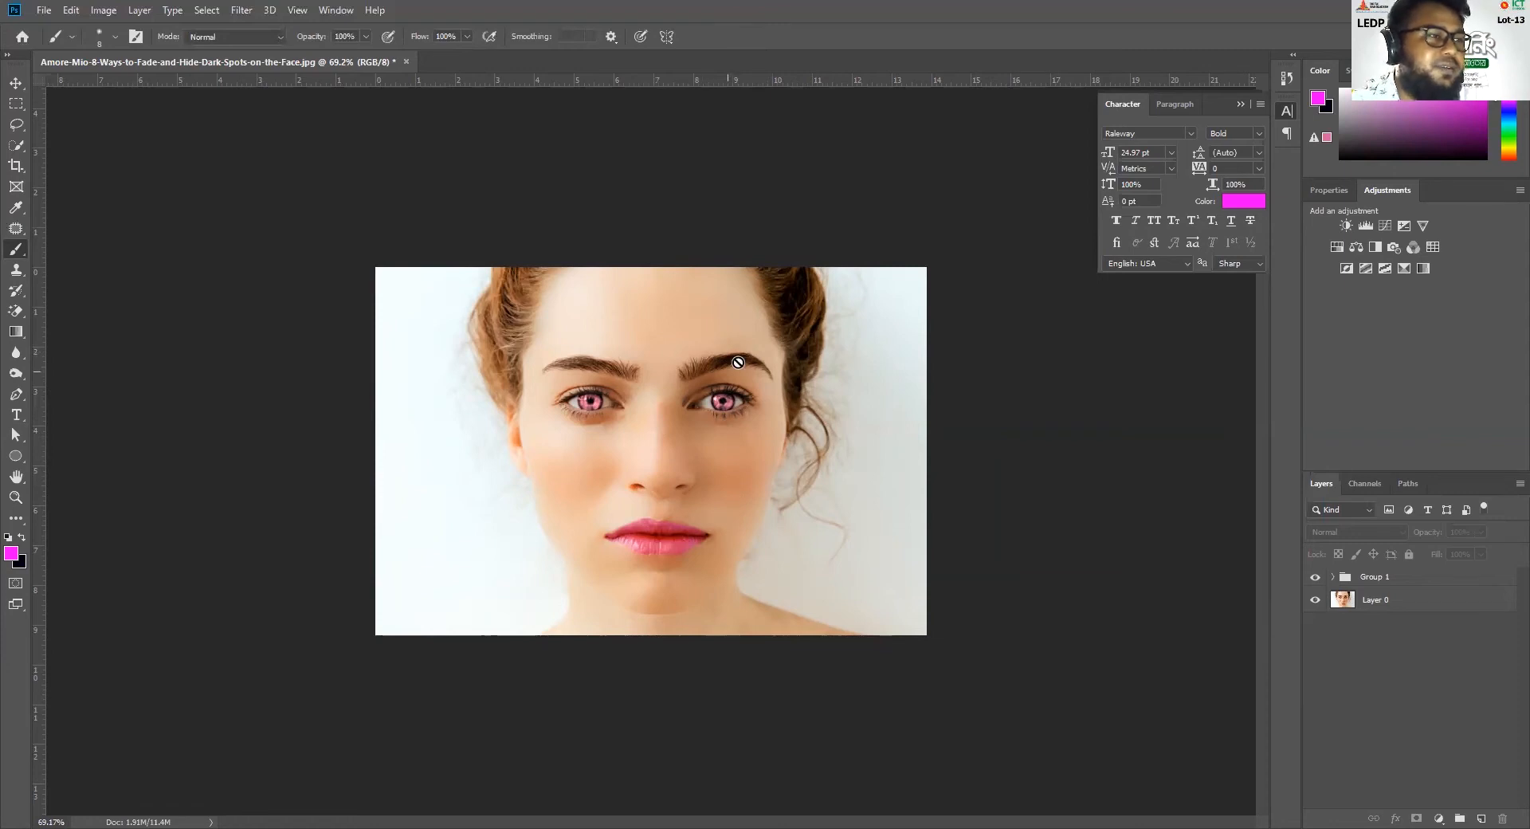
scroll(693, 540, "down", 3)
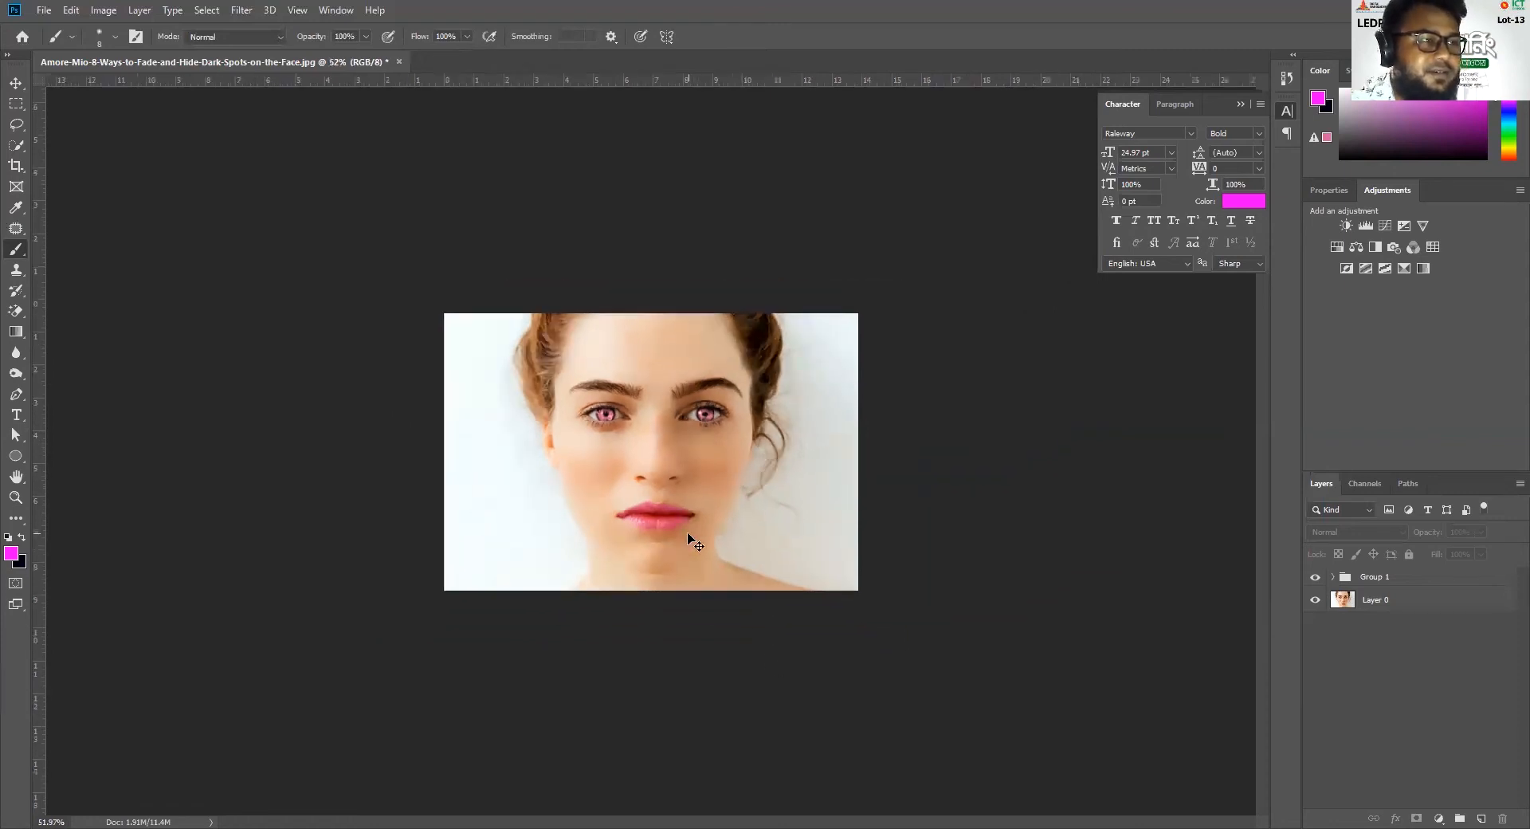
scroll(824, 557, "up", 2)
left_click(1315, 576)
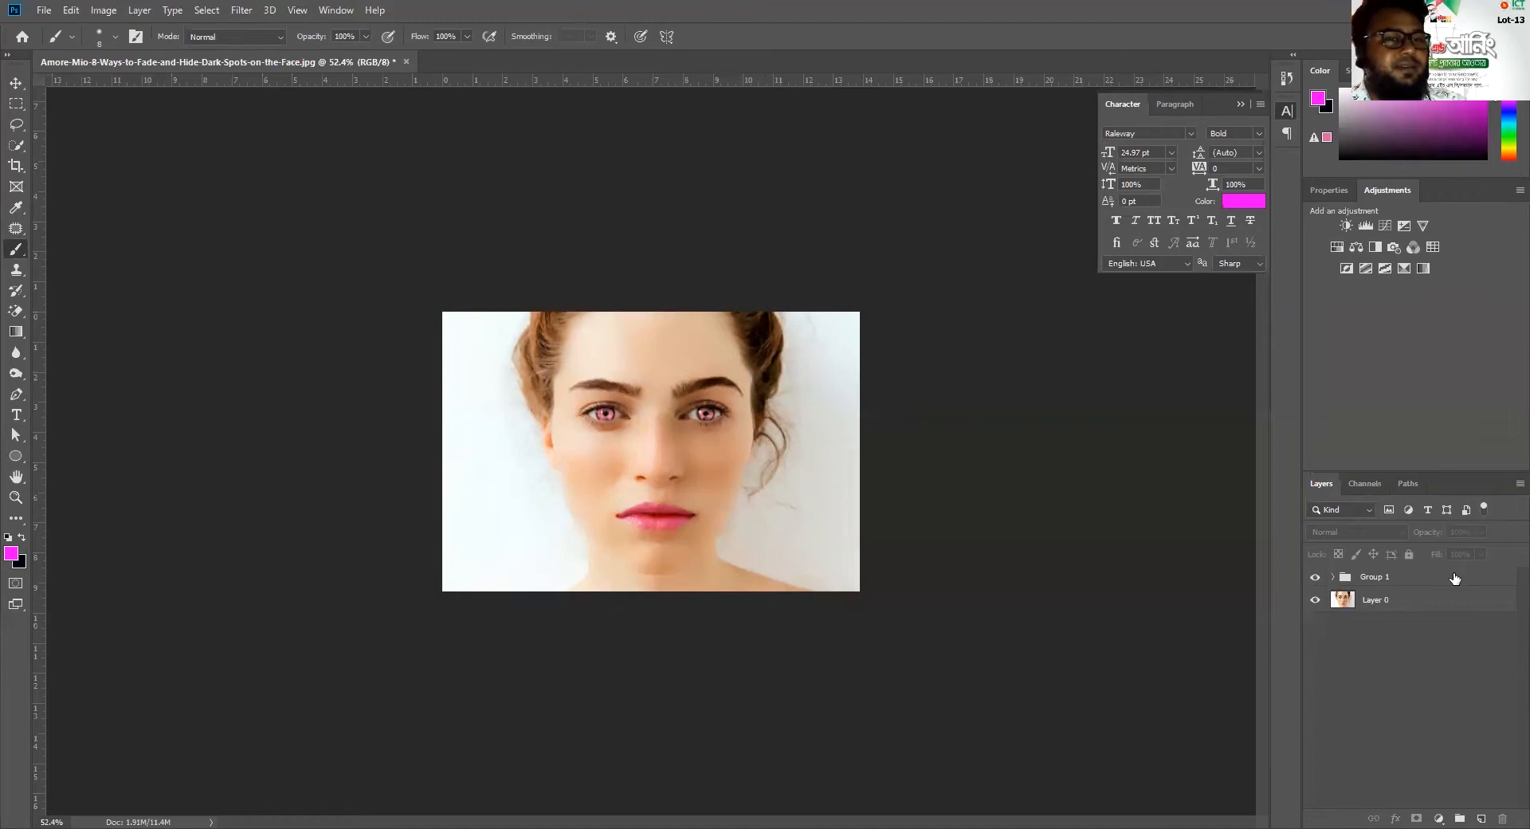
Expand Group 1 and inspect the nose, eyes and cheeks up close for leftover blemishes
left_click(1332, 576)
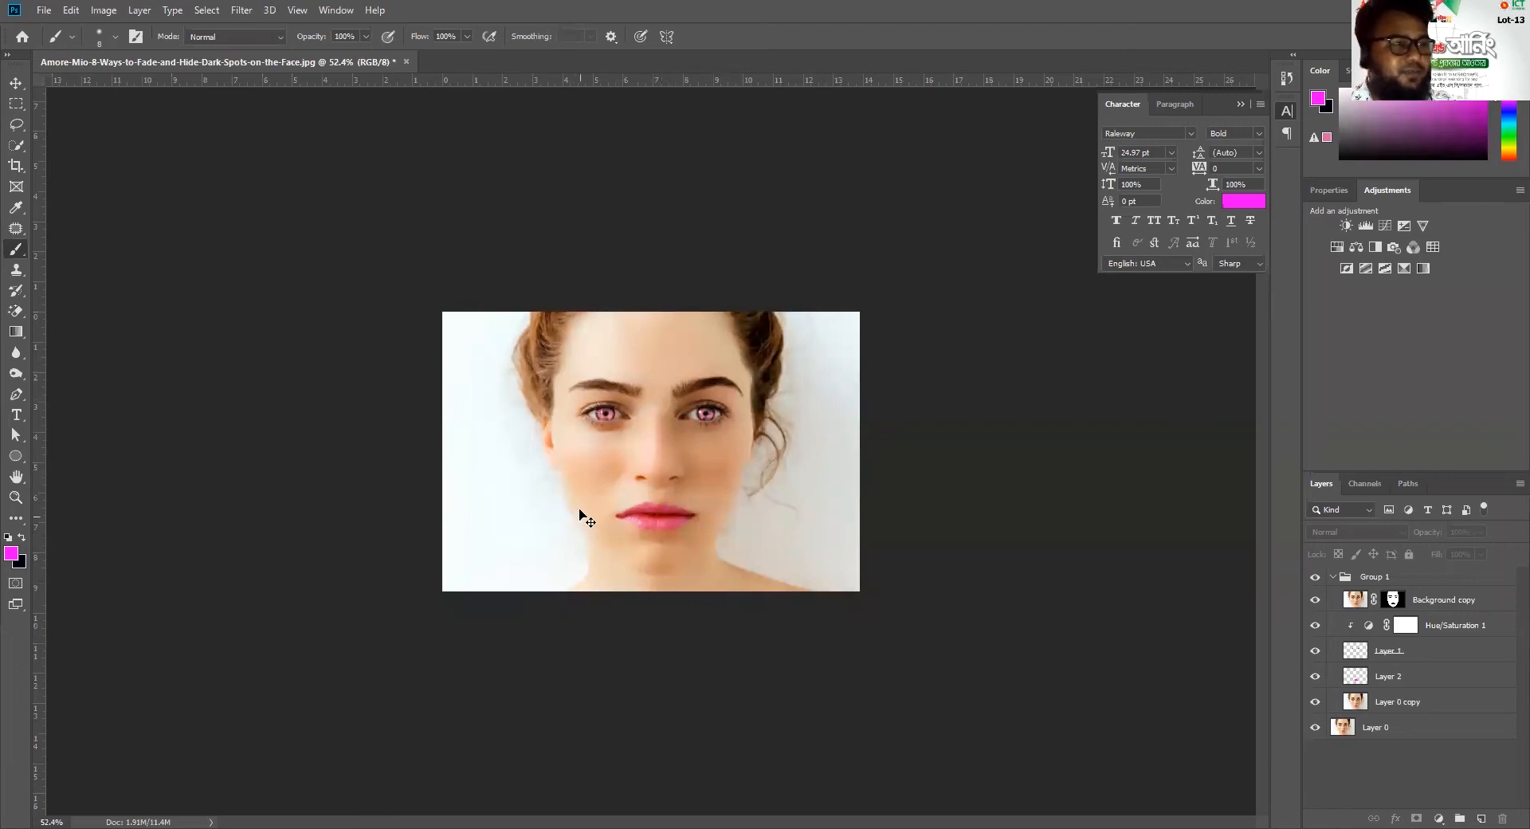
key("ctrl+plus")
key("ctrl+plus")
key("ctrl+plus")
scroll(646, 455, "up", 2)
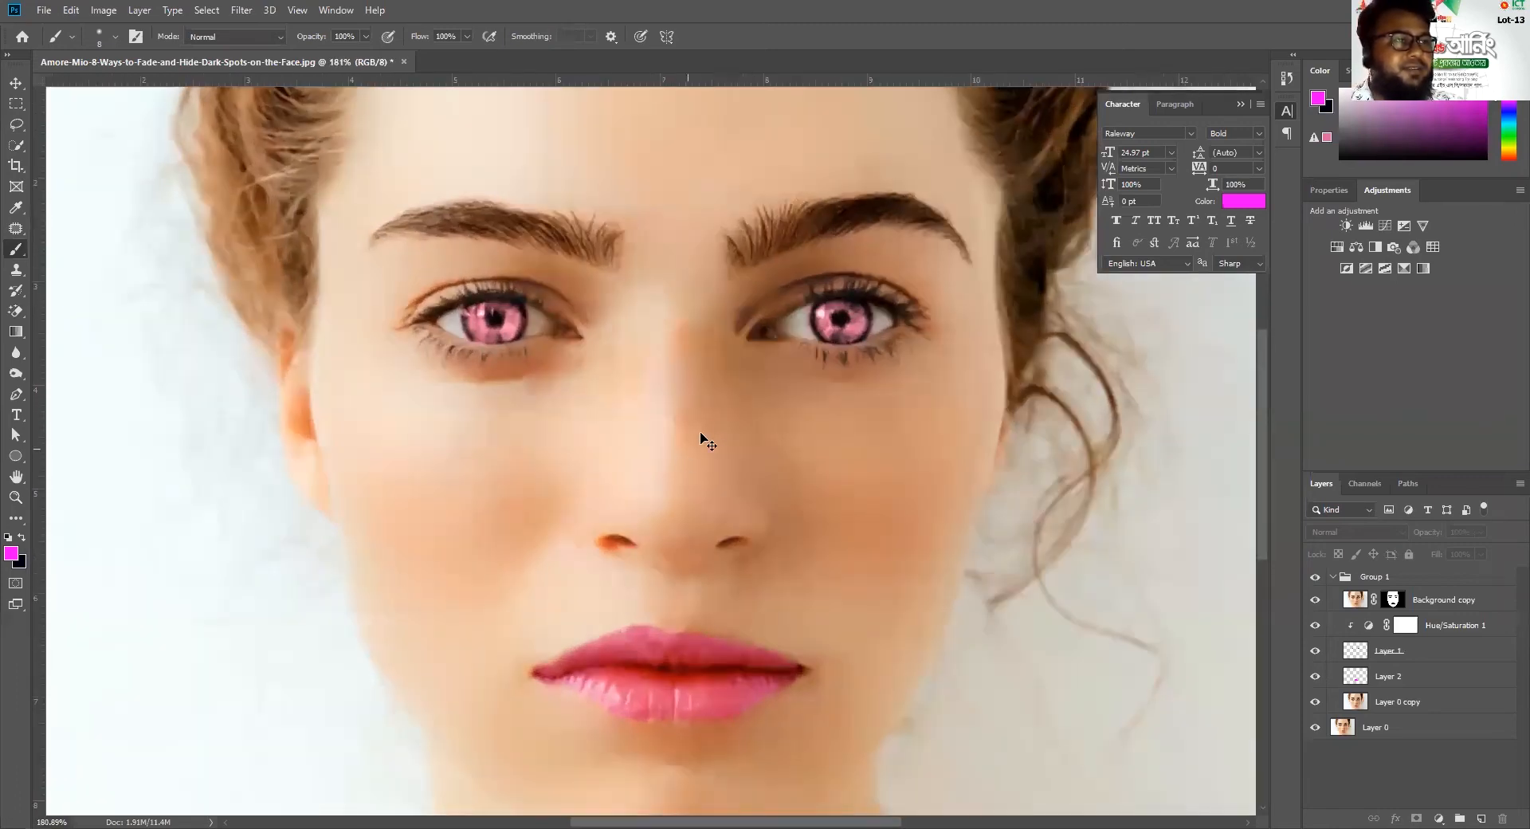
scroll(691, 423, "up", 3)
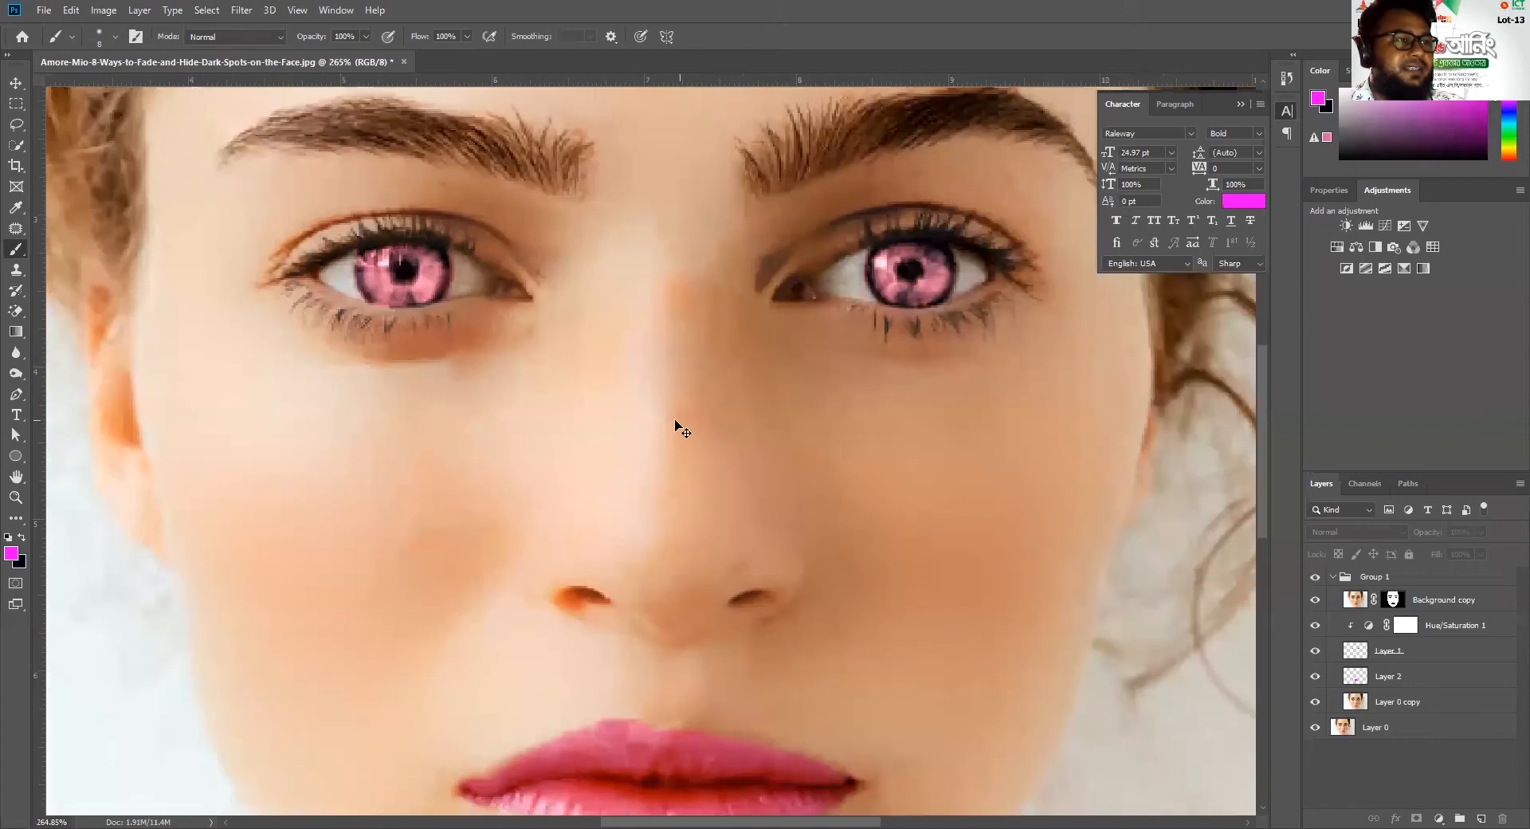
scroll(694, 434, "up", 3)
scroll(657, 430, "down", 2)
scroll(669, 465, "up", 3)
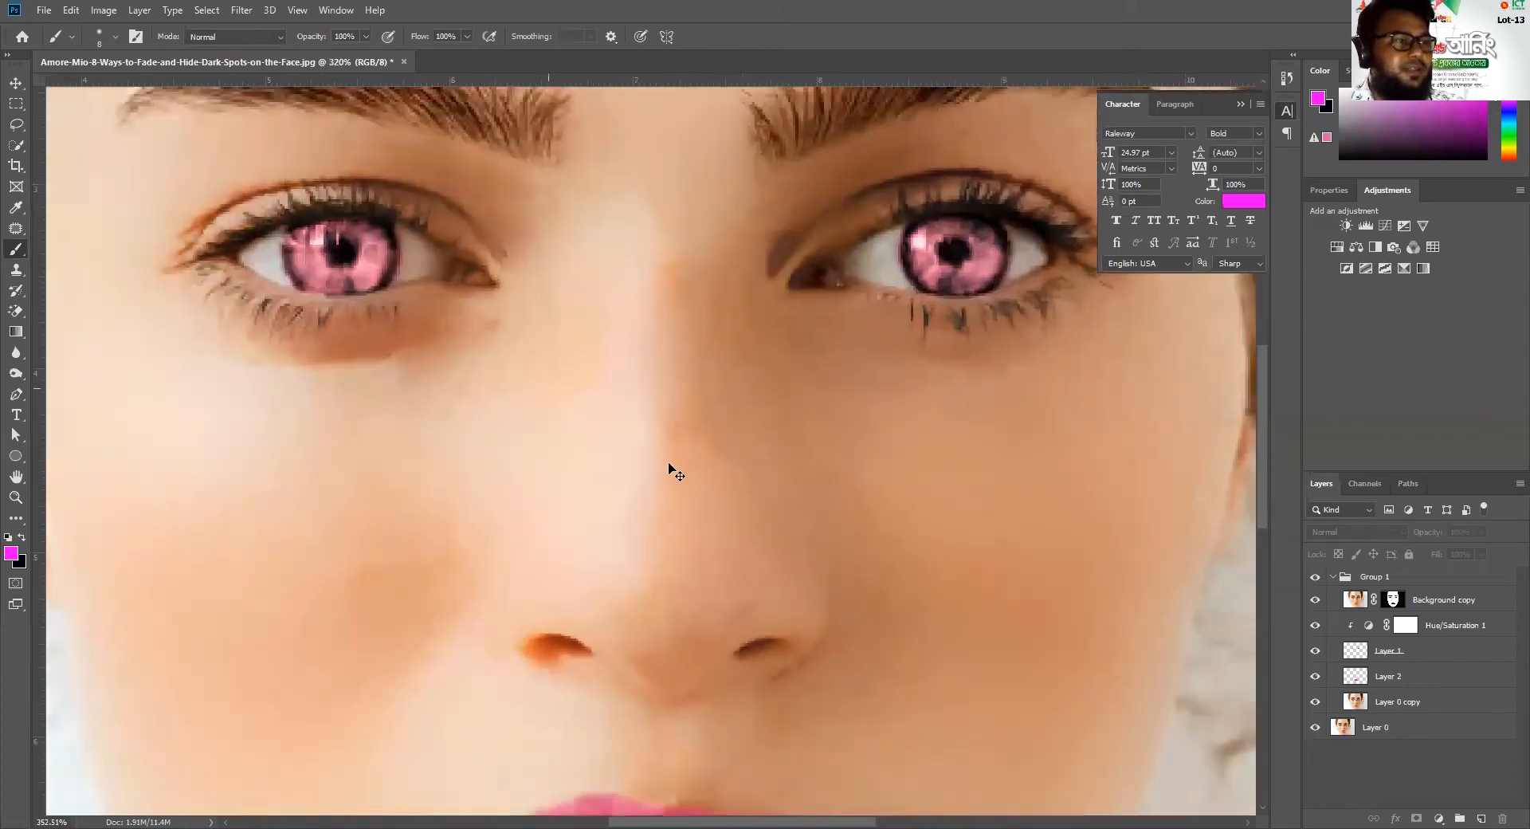
scroll(670, 465, "down", 3)
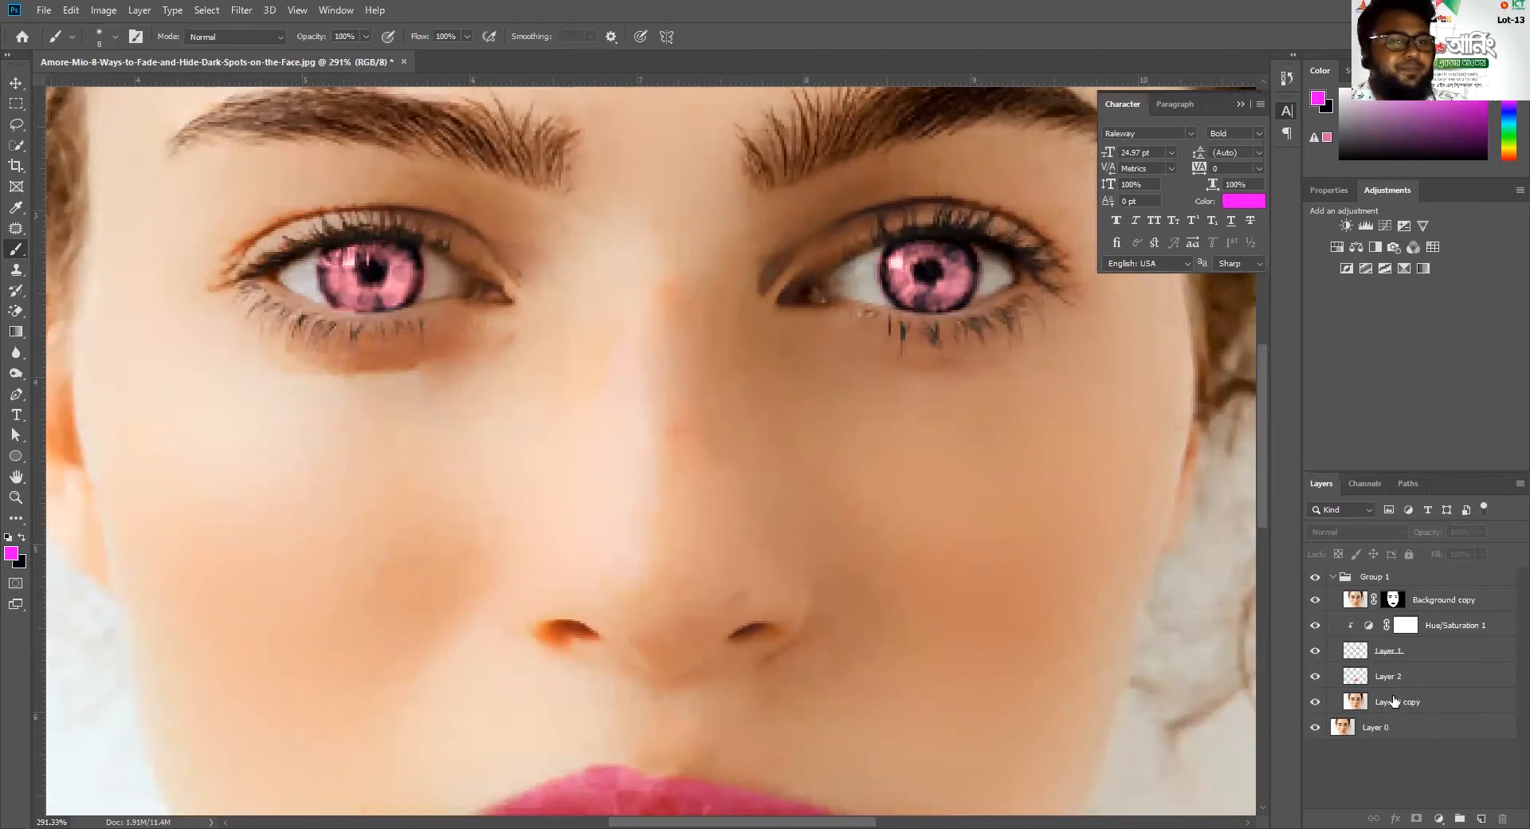
Sample the peach skin tone from the nose bridge and add a new layer above Background copy for brush work
left_click(1426, 608)
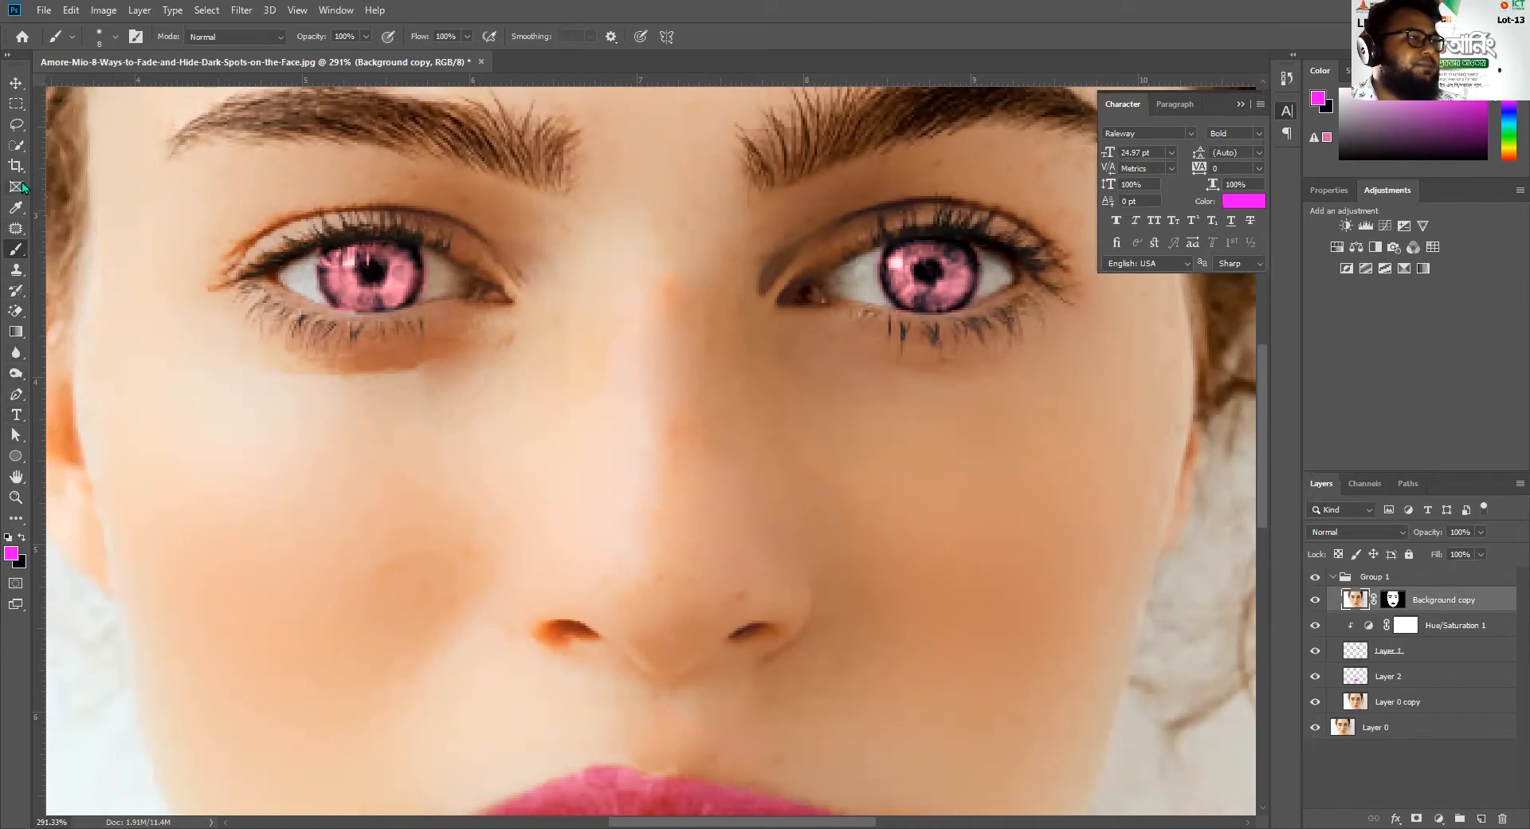
left_click(15, 208)
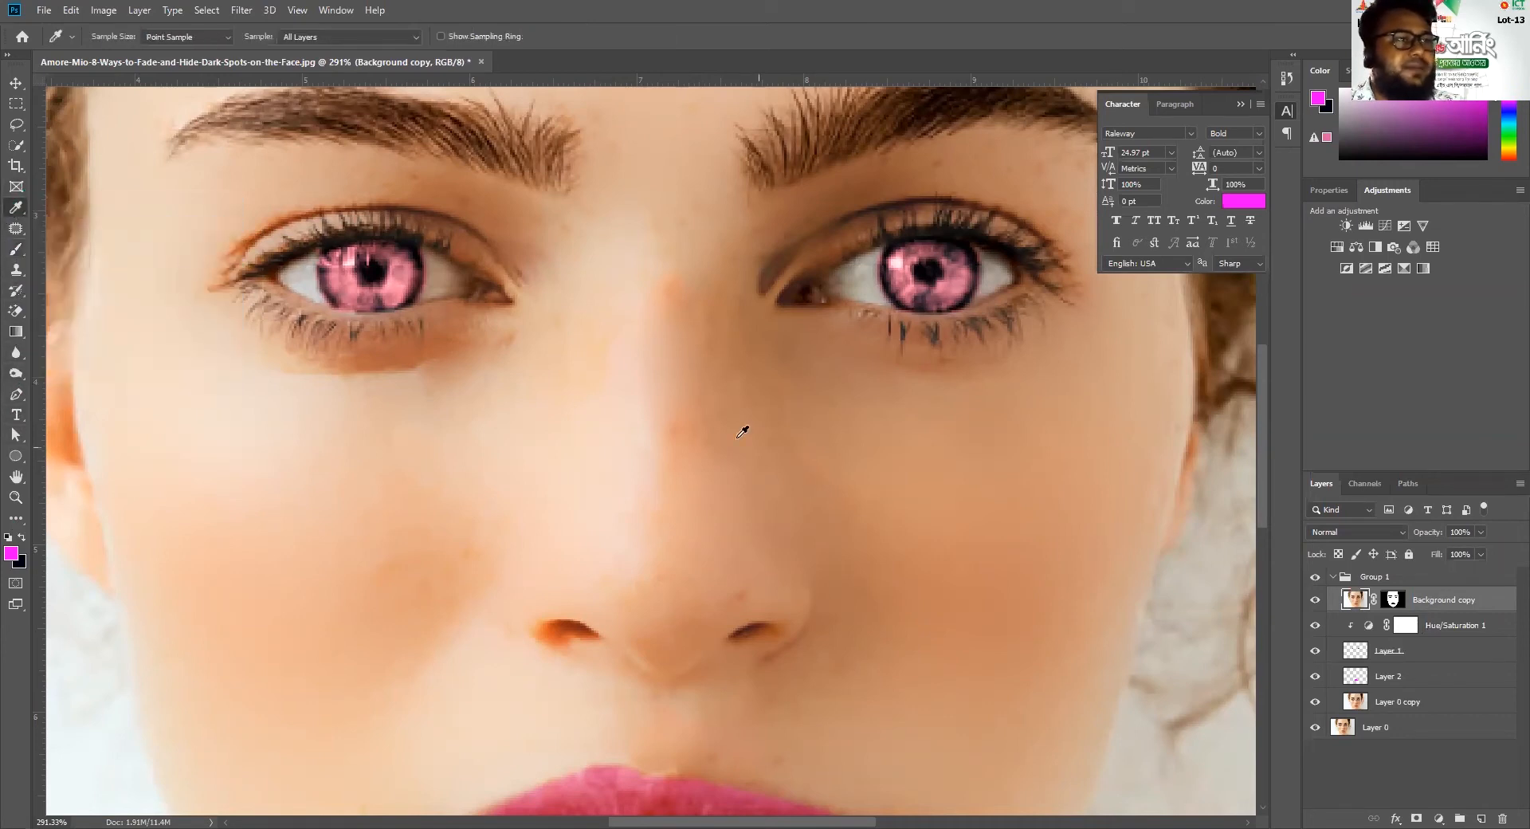
left_click(677, 461)
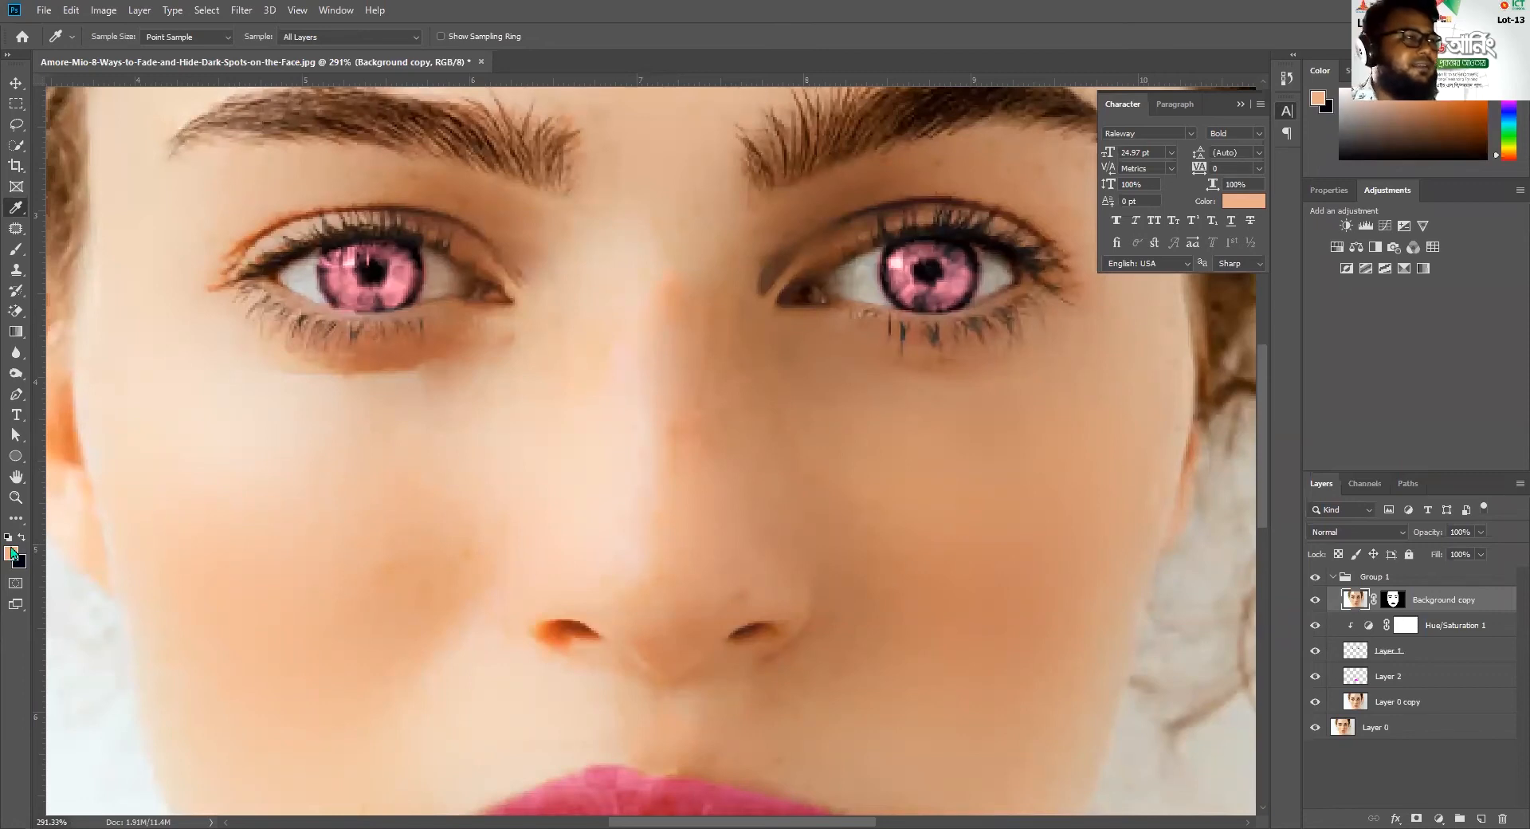
left_click(16, 249)
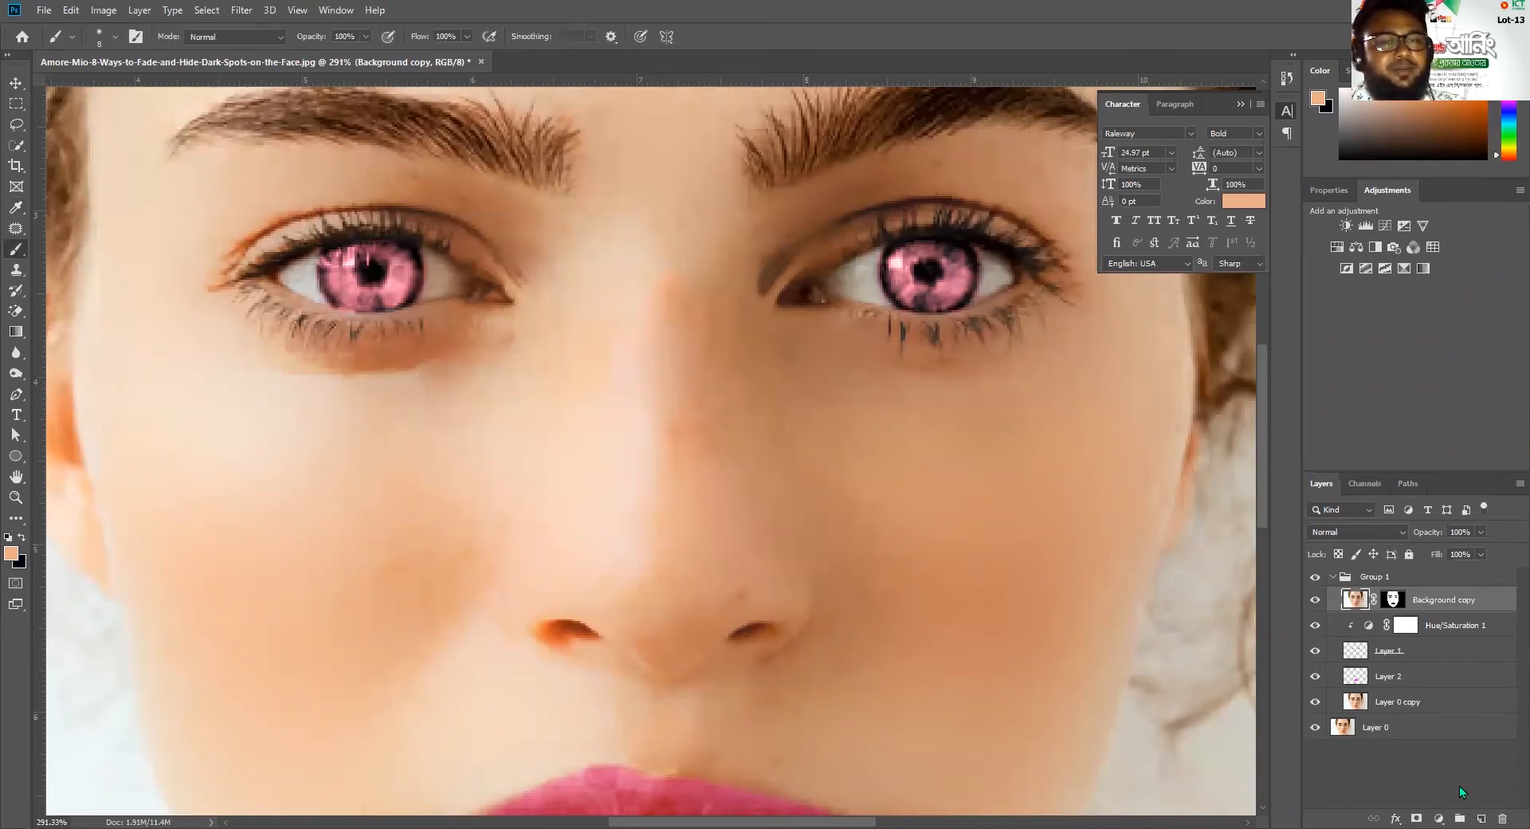
left_click(1480, 816)
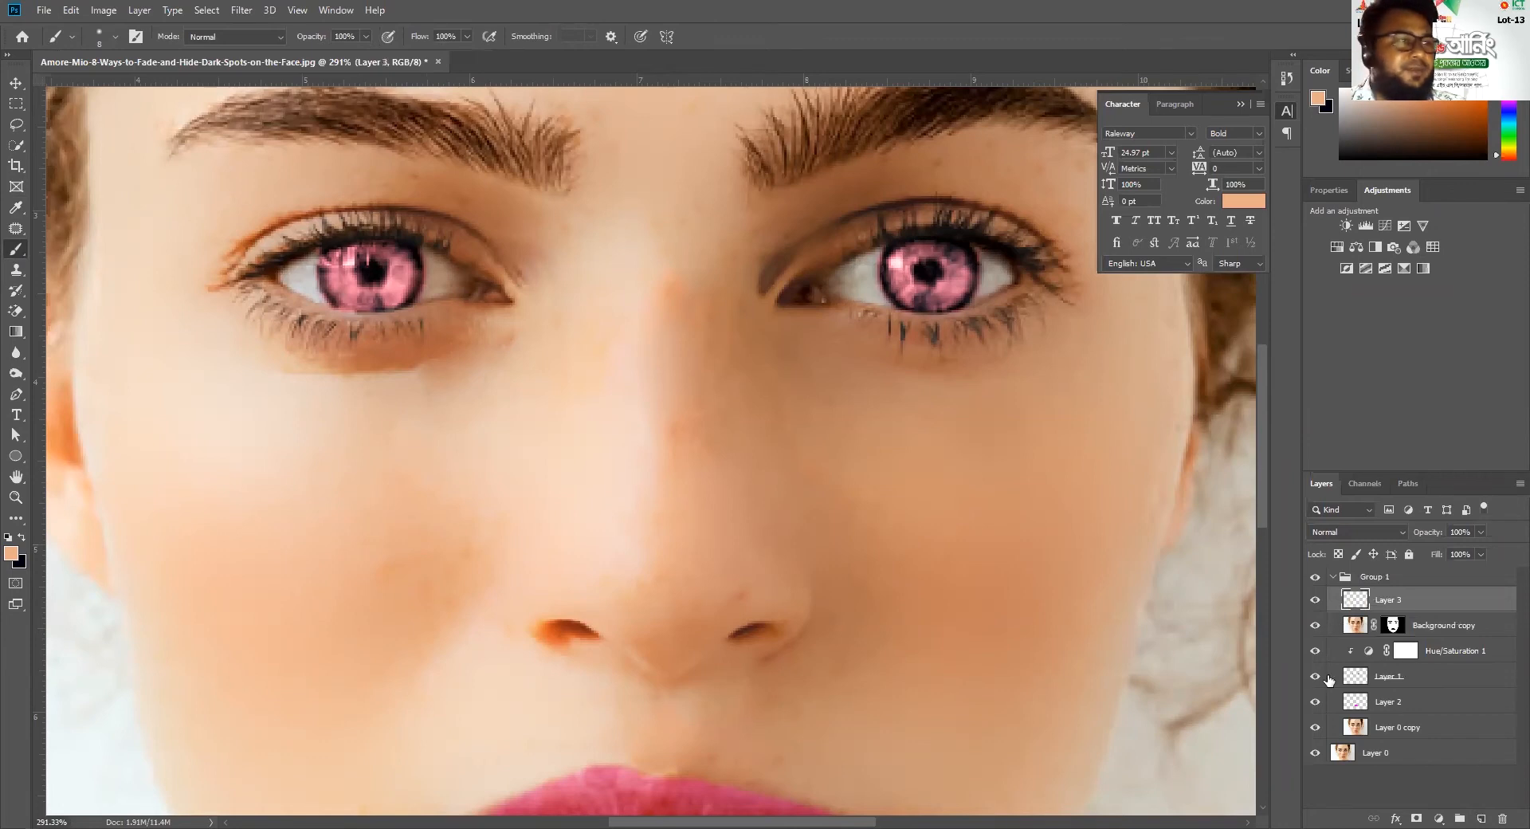
Brush the sampled skin tone over the small spot on the nose bridge on Layer 3
left_click_drag(680, 404, 675, 427)
scroll(658, 451, "up", 2)
scroll(658, 451, "down", 5)
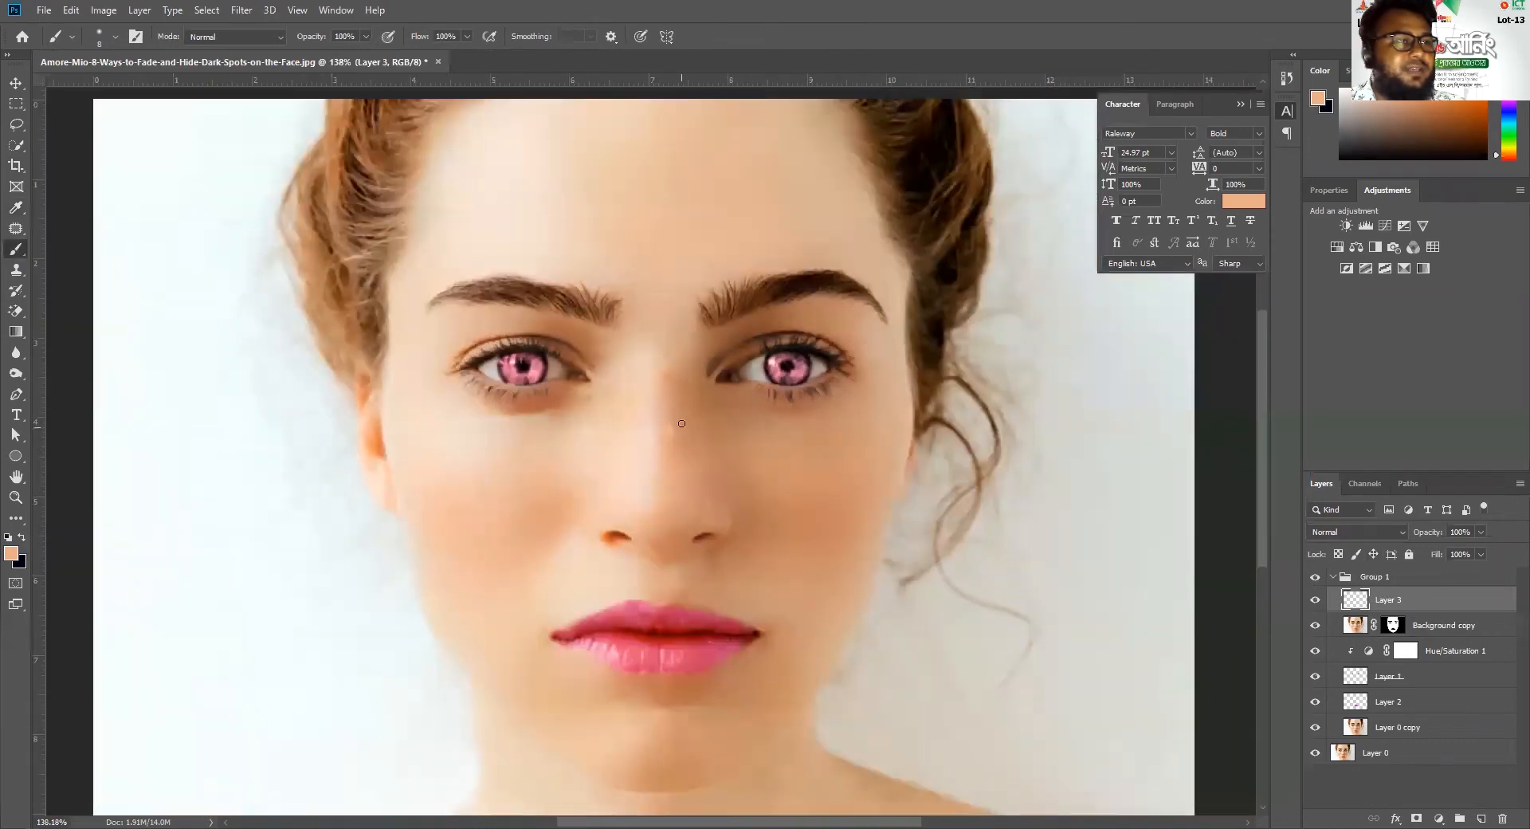
Sample a darker skin tone near the nose tip and enlarge the brush to 15 px
scroll(682, 423, "up", 3)
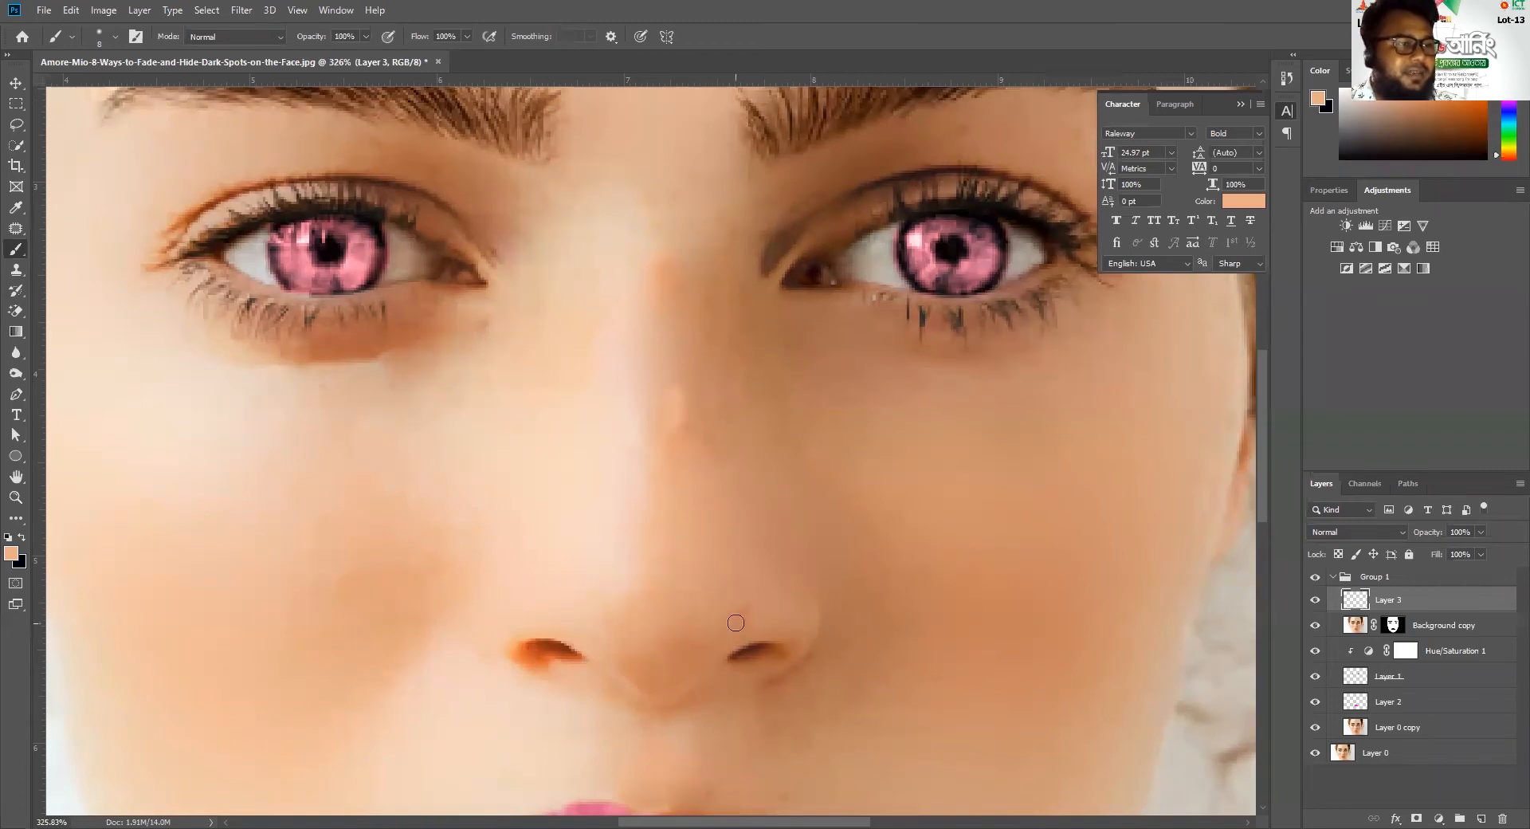
left_click_drag(727, 567, 671, 396)
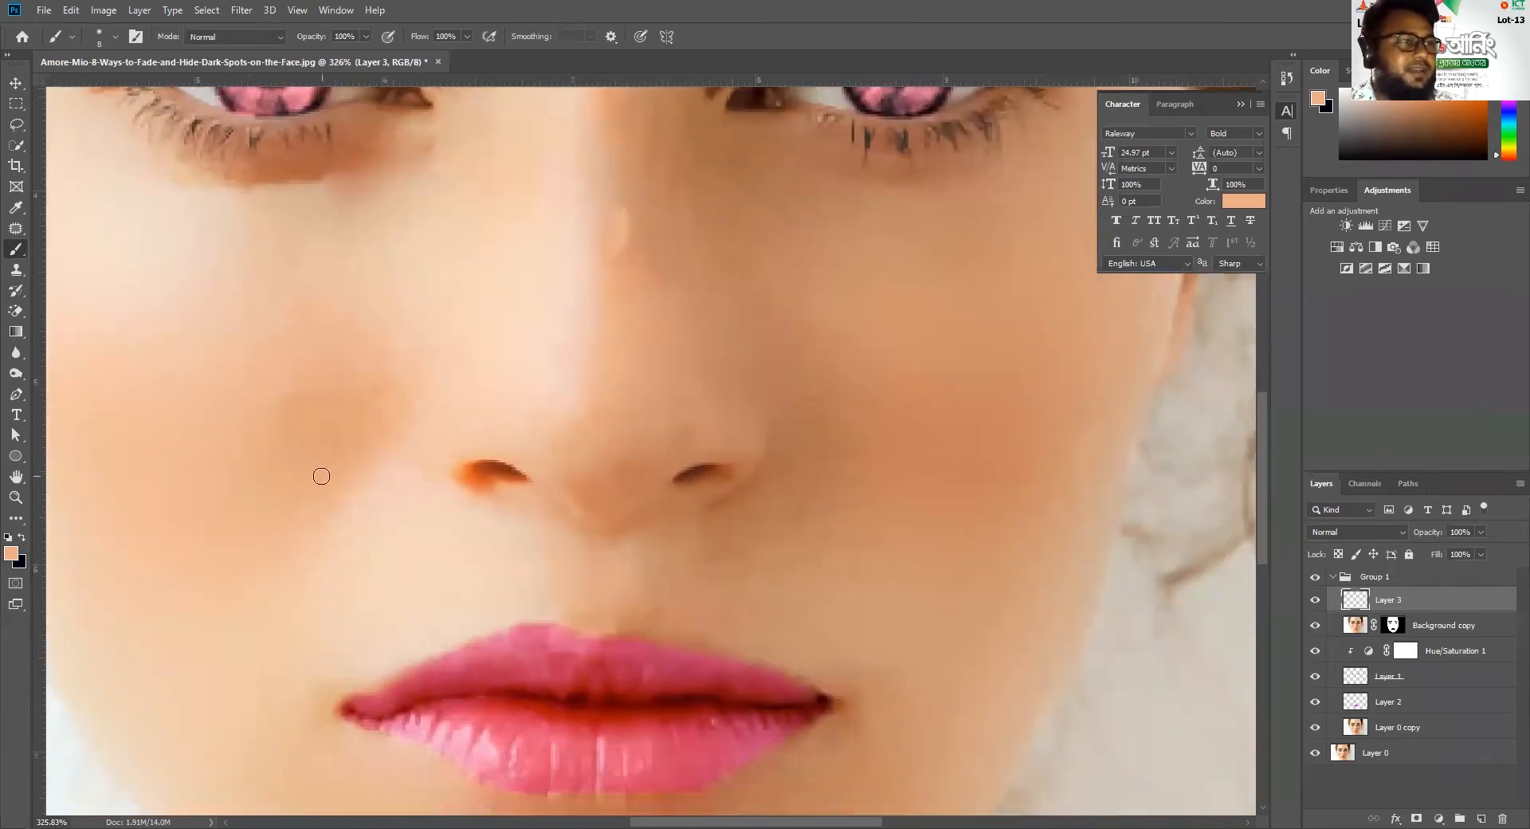
left_click(16, 207)
left_click(667, 427)
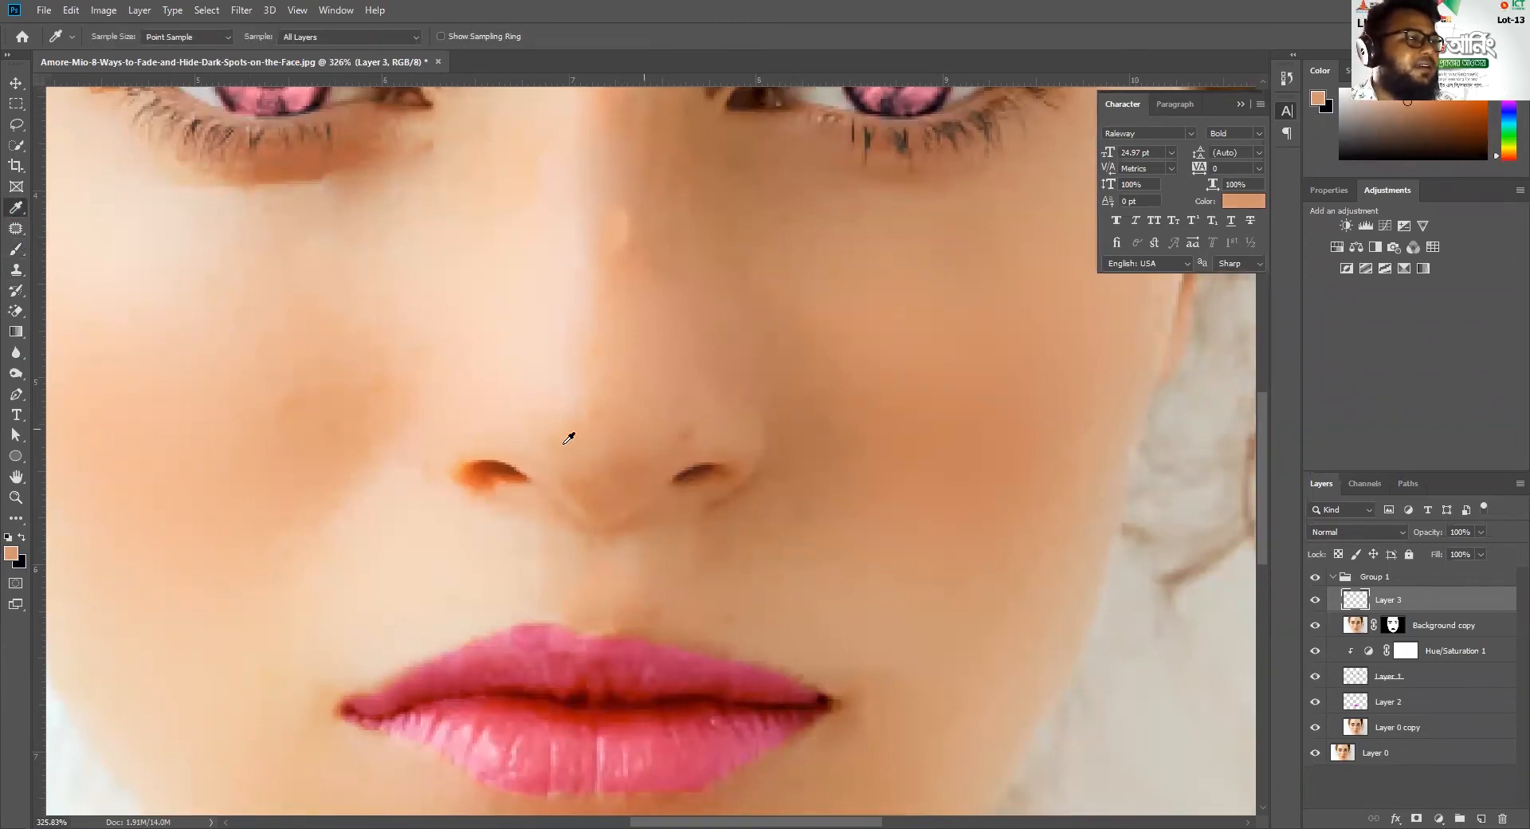
left_click(16, 249)
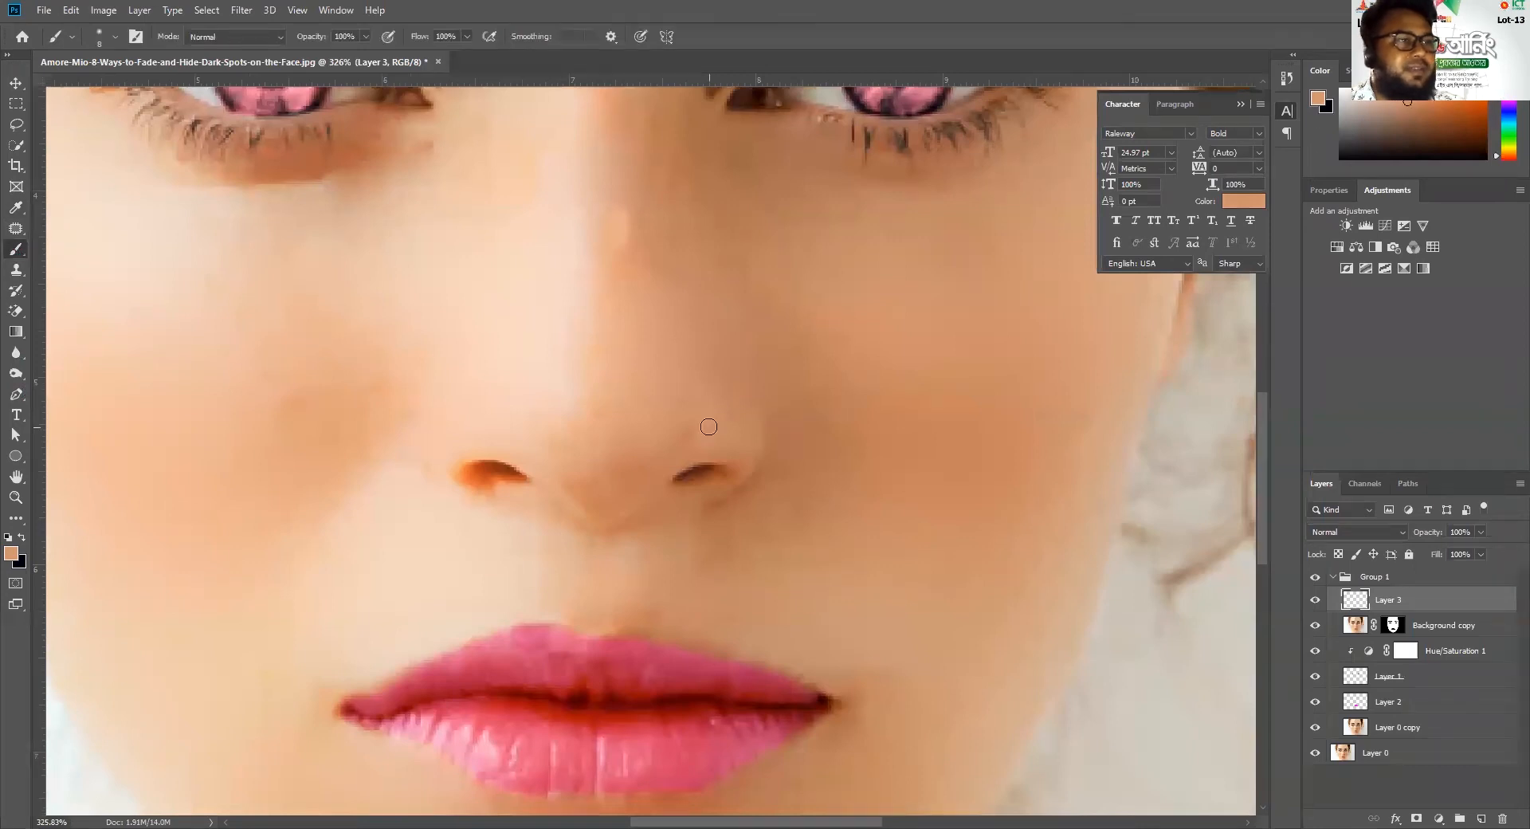
key("bracketright")
key("bracketright")
key("bracketright")
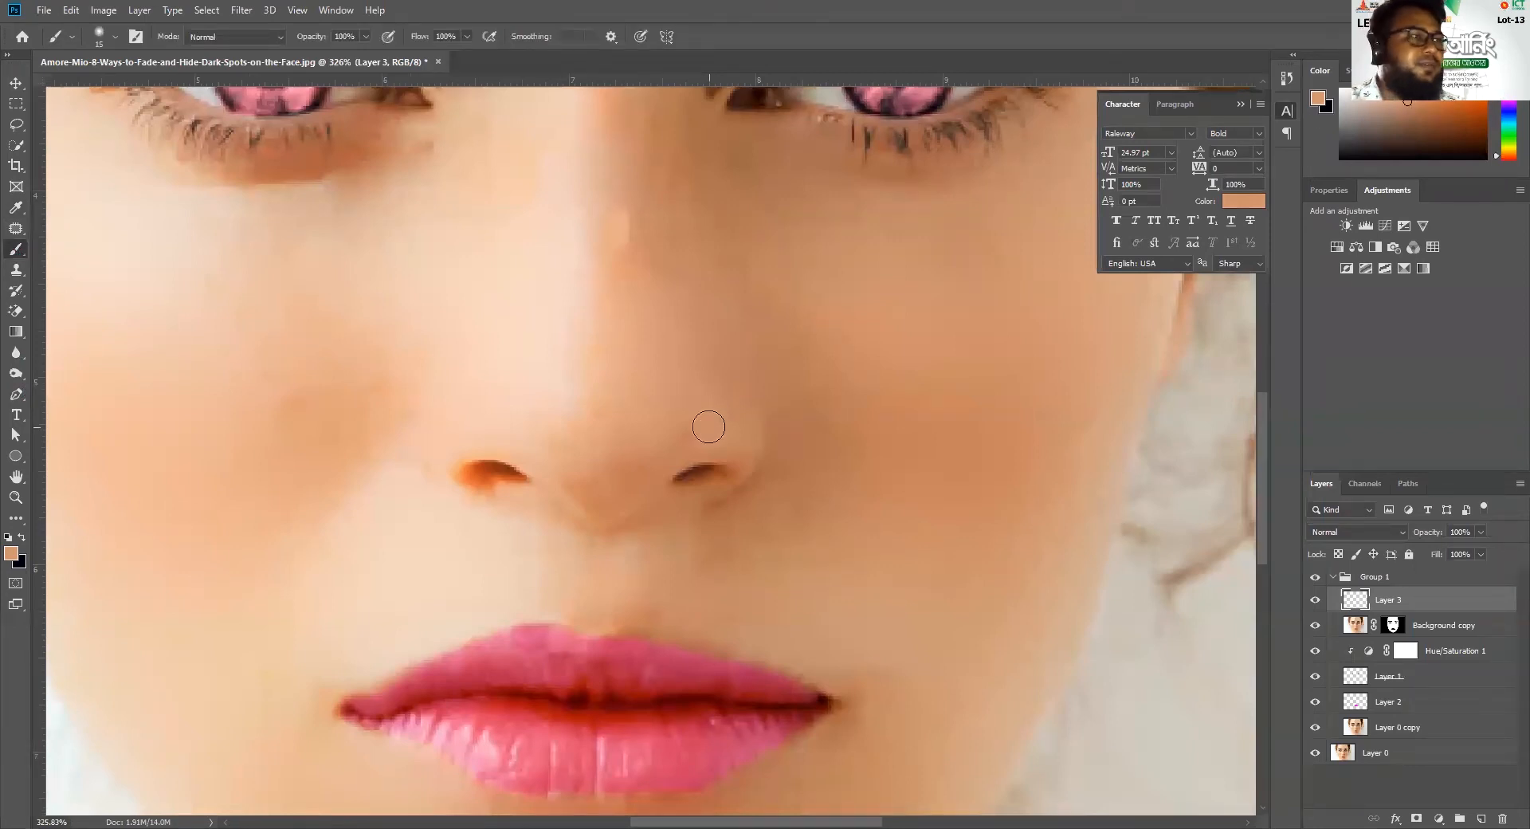
left_click(106, 35)
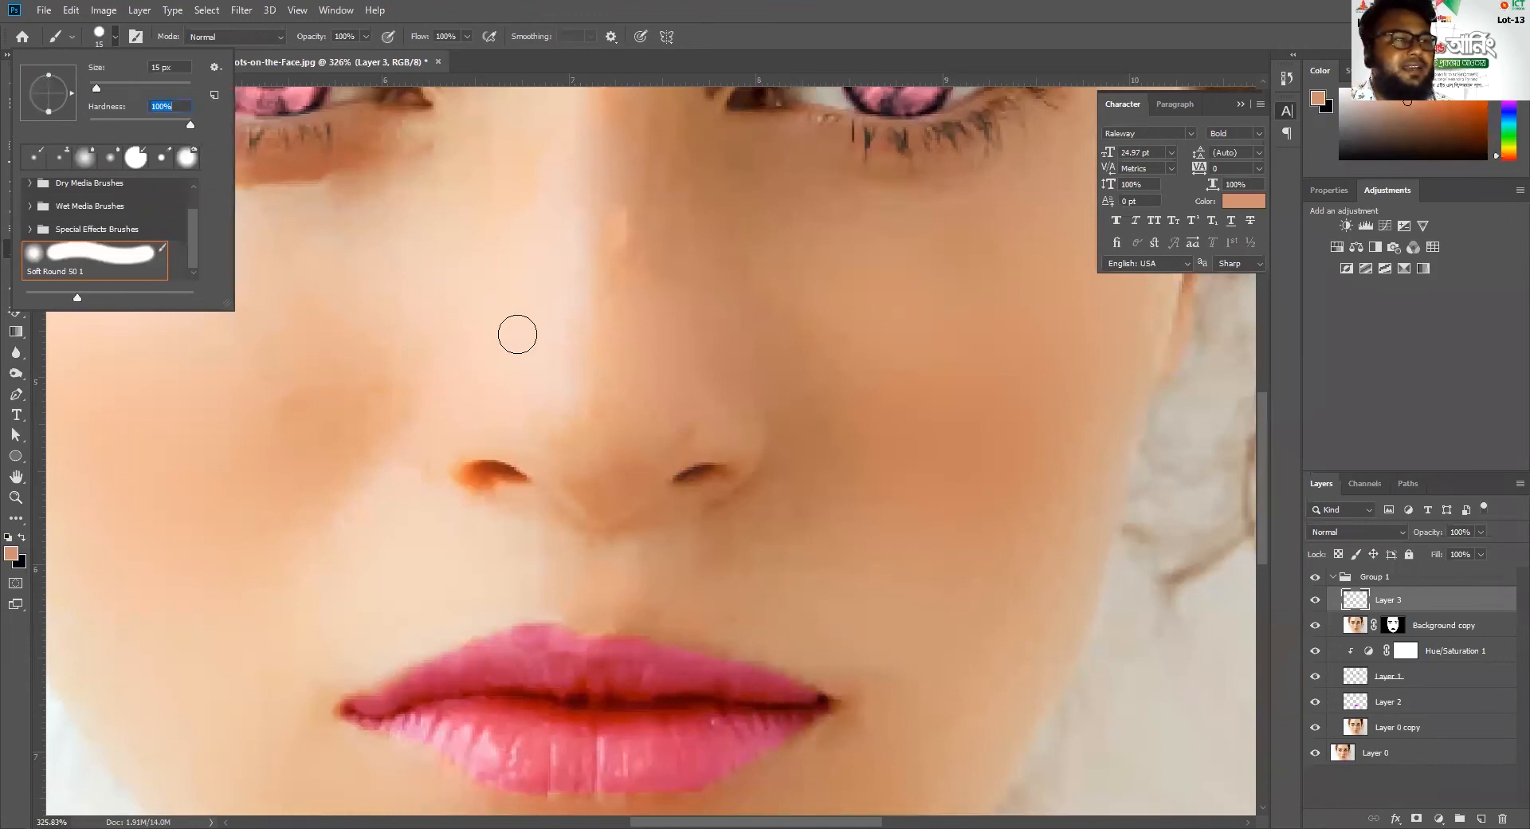
Try a hard-edged skin-tone stroke across the nose and undo it
mouse_move(517, 335)
left_mouse_down()
mouse_move(587, 356)
mouse_move(563, 383)
mouse_move(595, 383)
left_mouse_up()
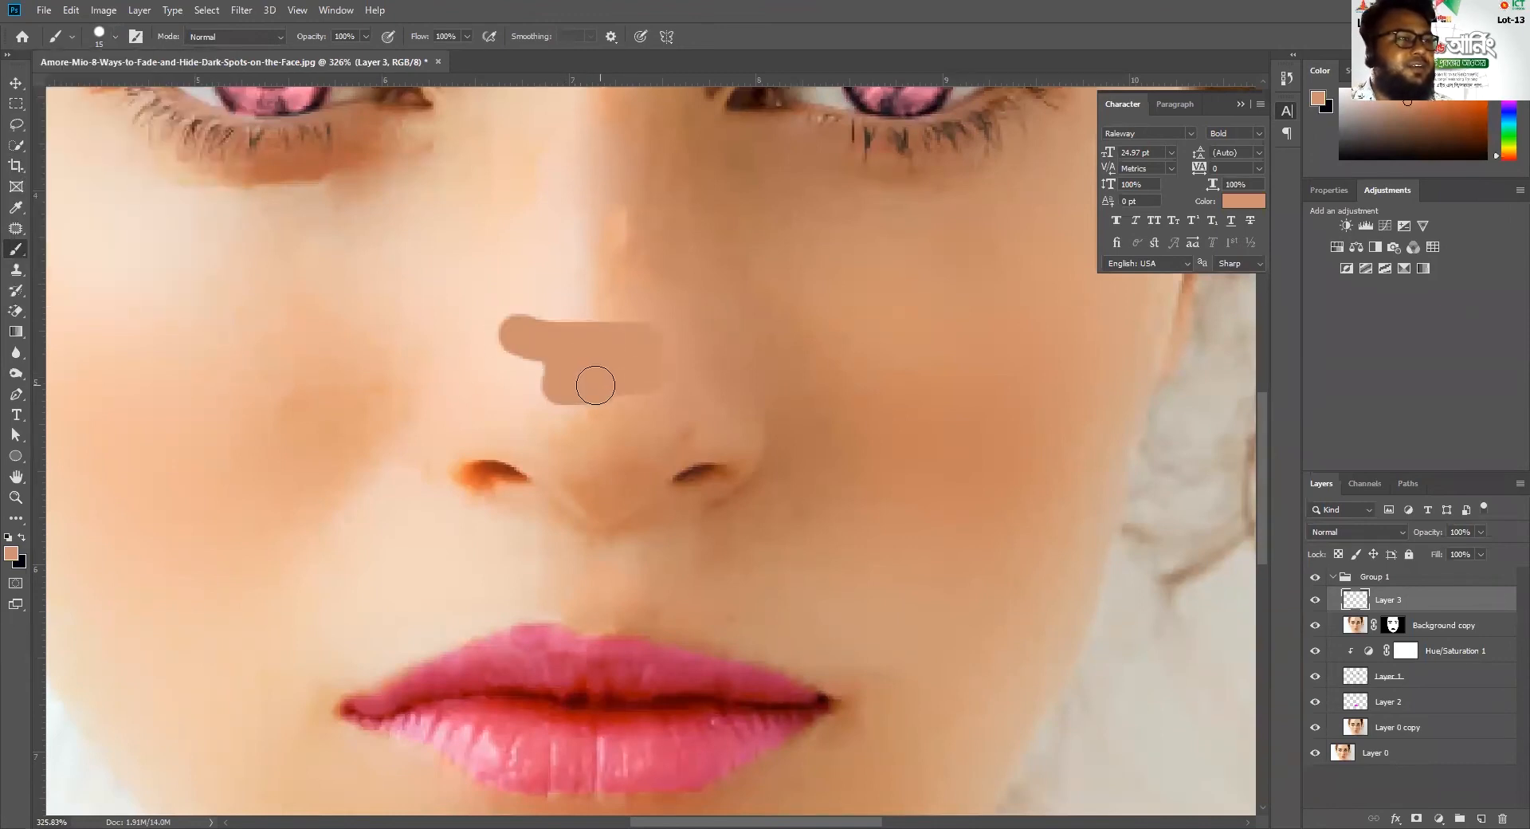
key("ctrl+z")
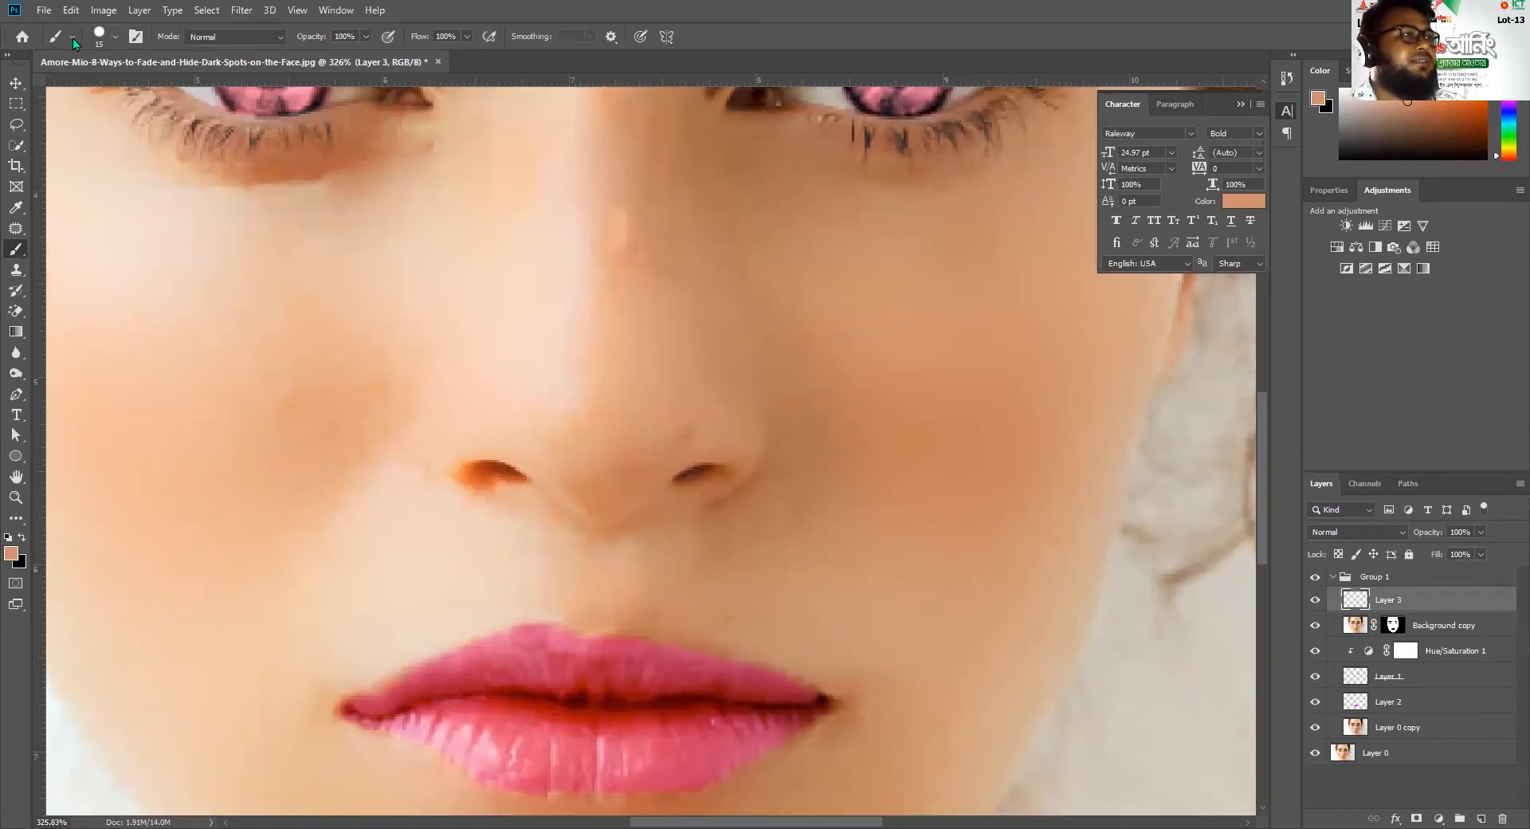
Lower the hardness of the 15 px brush to near 0% for a soft edge
left_click(114, 35)
left_click_drag(154, 119, 97, 126)
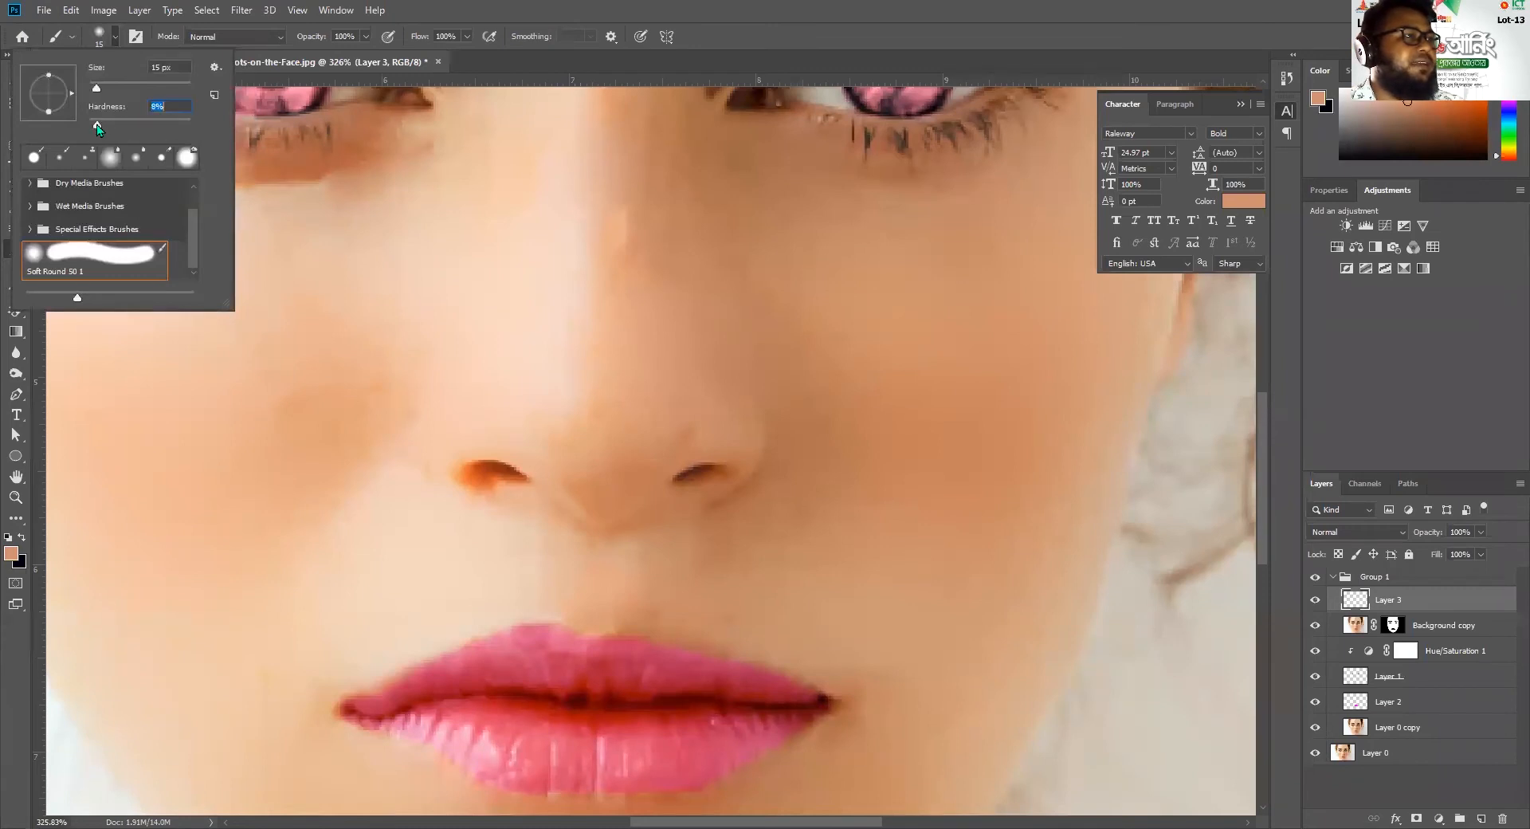
key("Return")
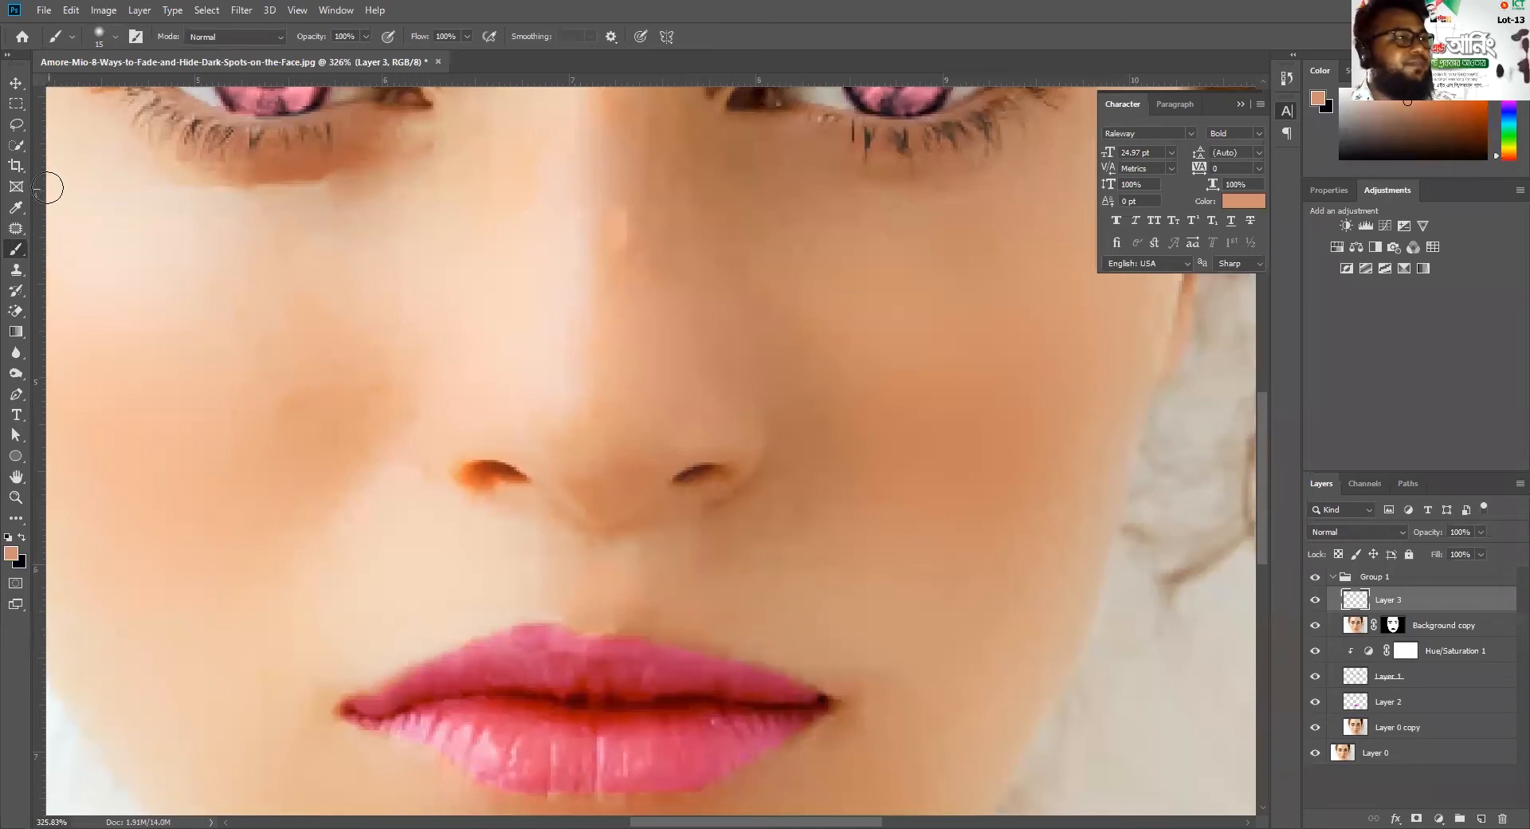
Sample a skin tone just above the outer edge of the upper lip and return to the Brush tool
left_click(15, 207)
left_click(767, 625)
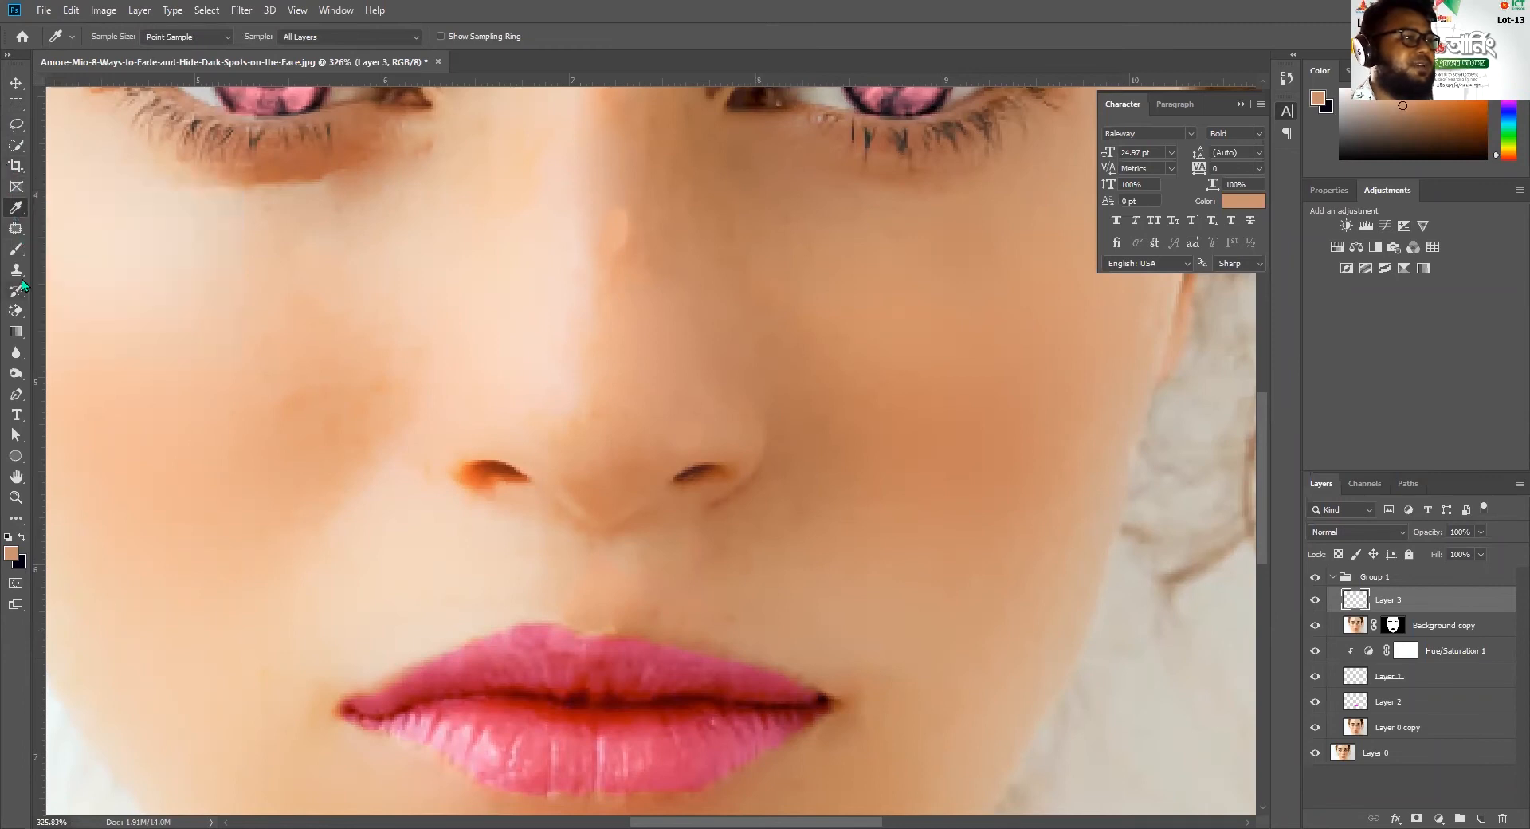
left_click(16, 248)
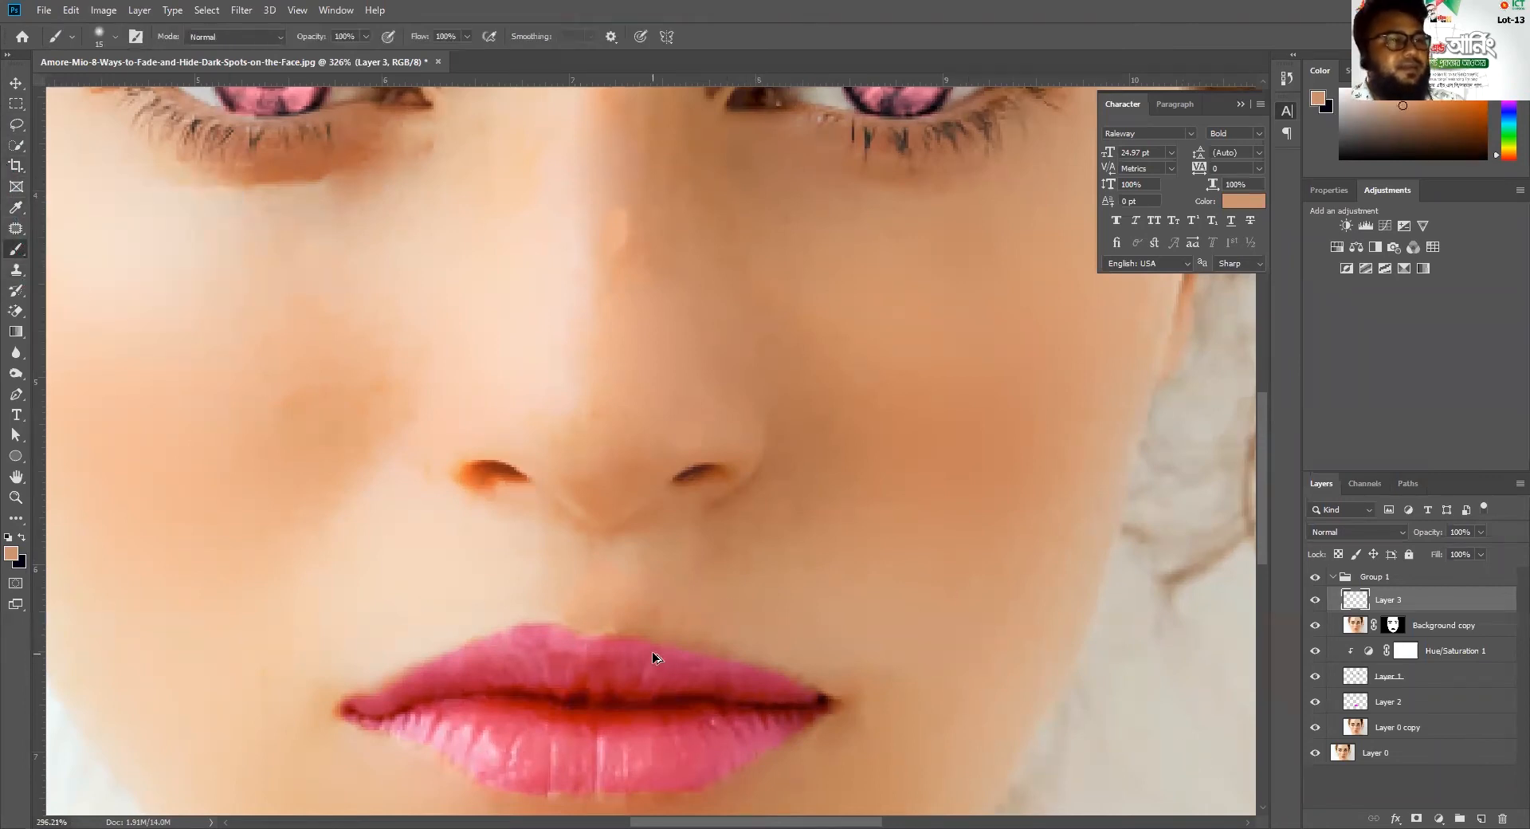
scroll(652, 652, "down", 11)
scroll(655, 647, "up", 5)
scroll(671, 403, "up", 5)
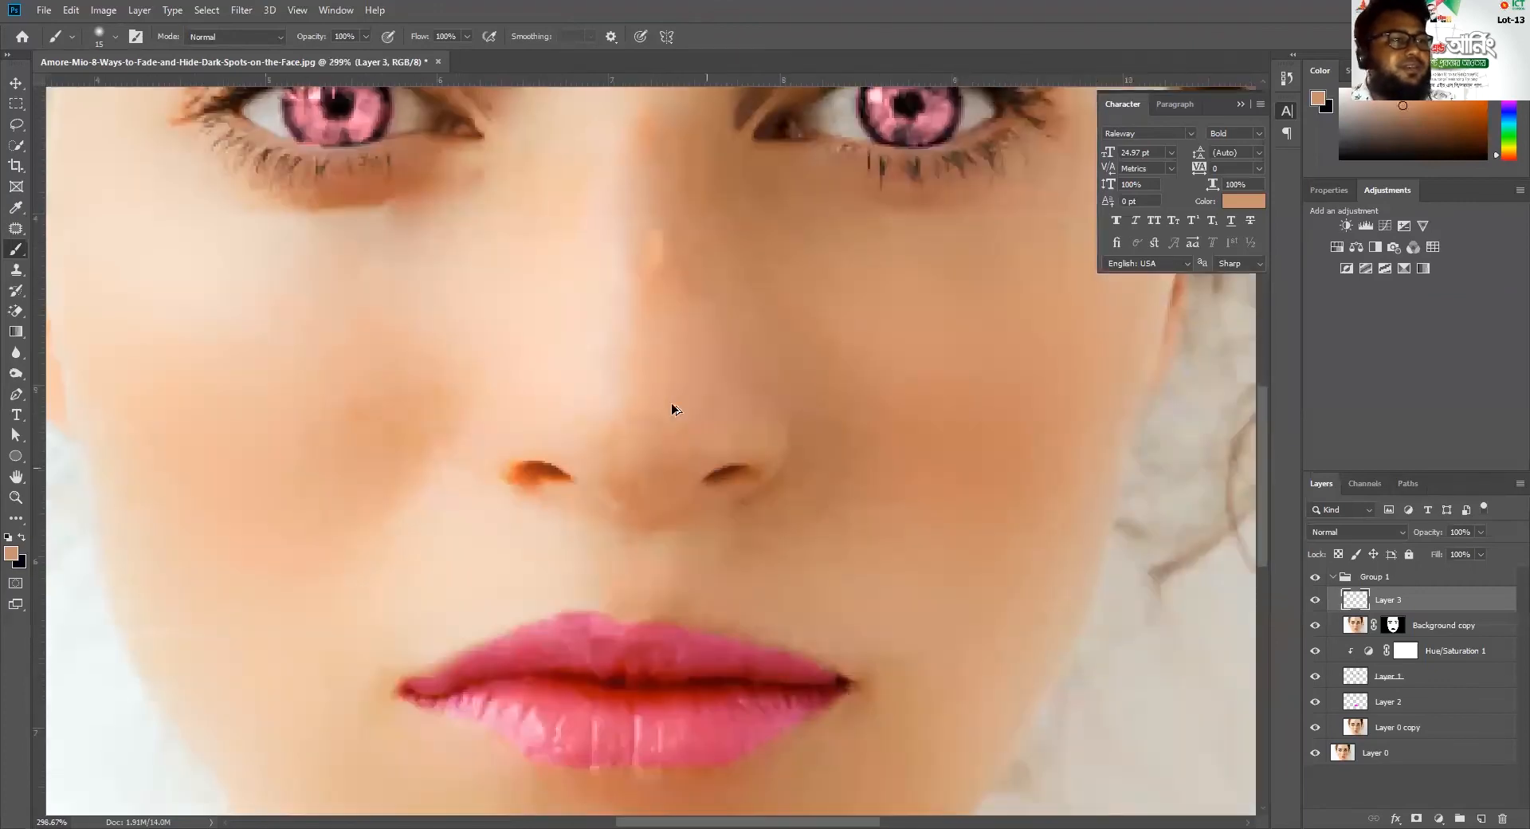
Sample a new skin tone and brush it over the small light spot on the nose bridge on Layer 3
left_click_drag(656, 273, 635, 478)
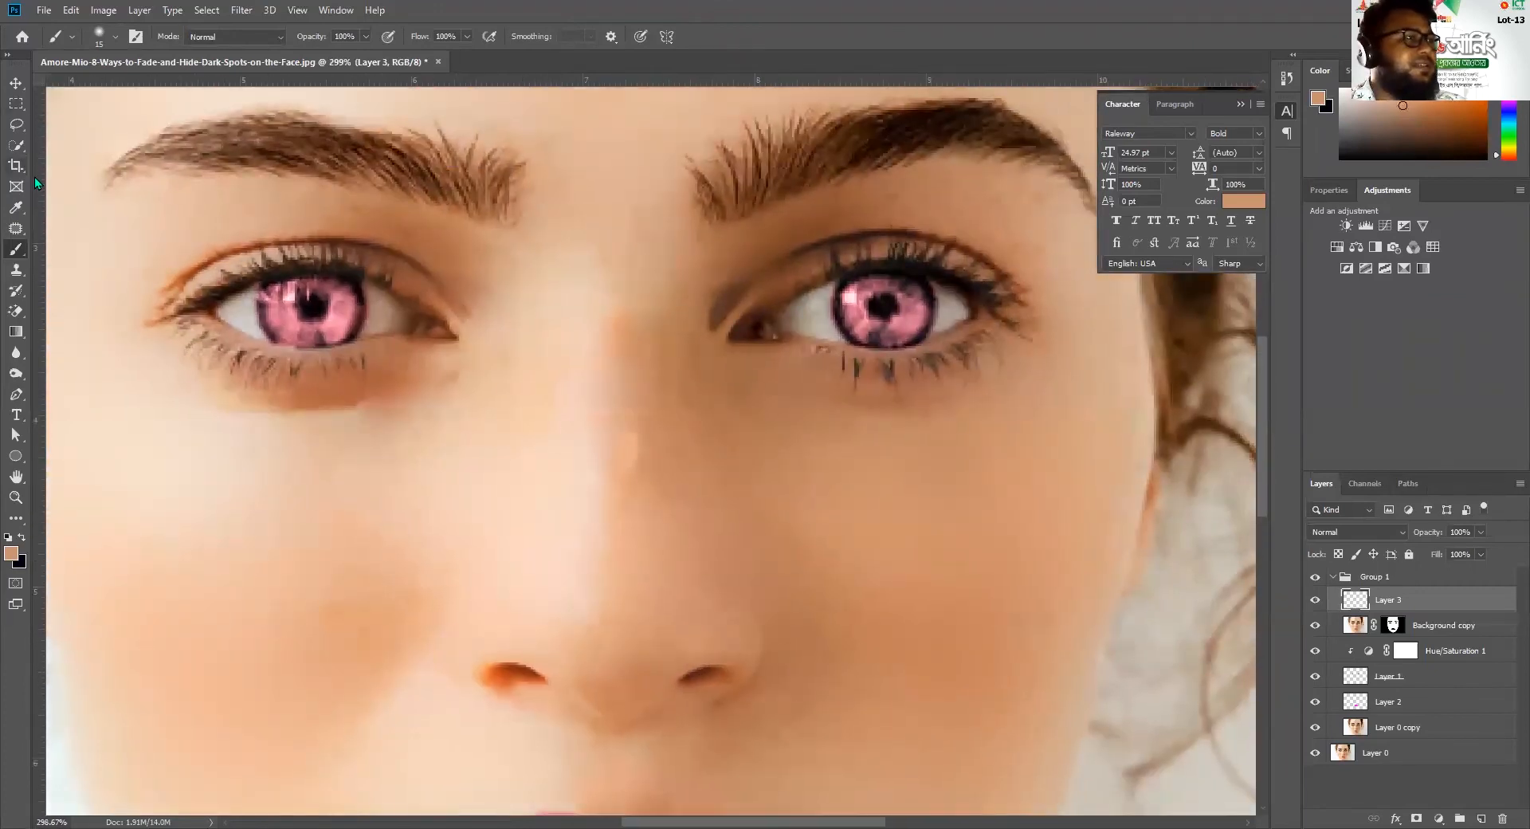
left_click(20, 209)
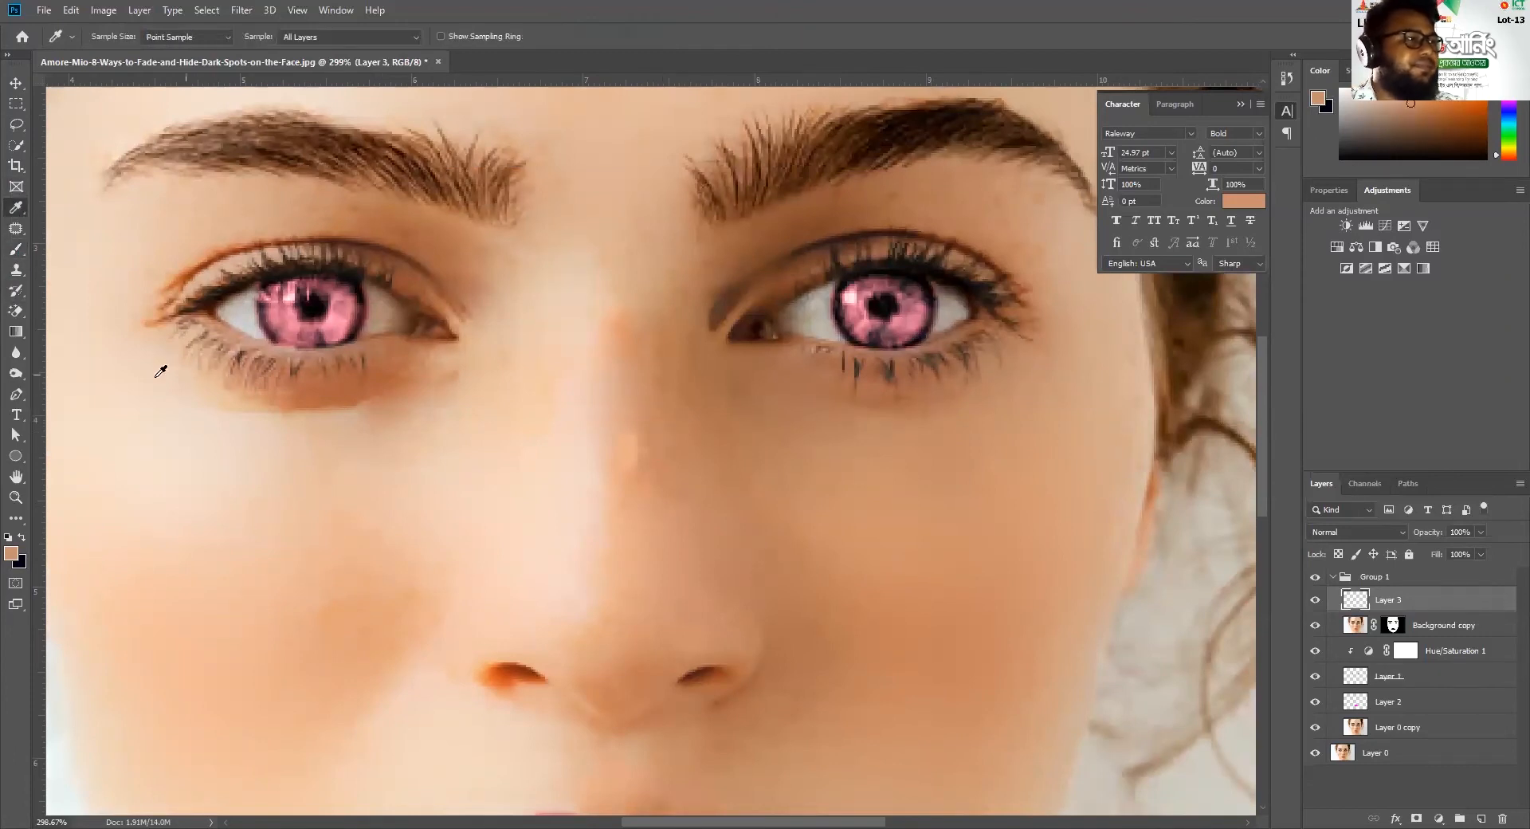
left_click(15, 249)
left_click_drag(626, 441, 615, 482)
scroll(700, 504, "down", 5)
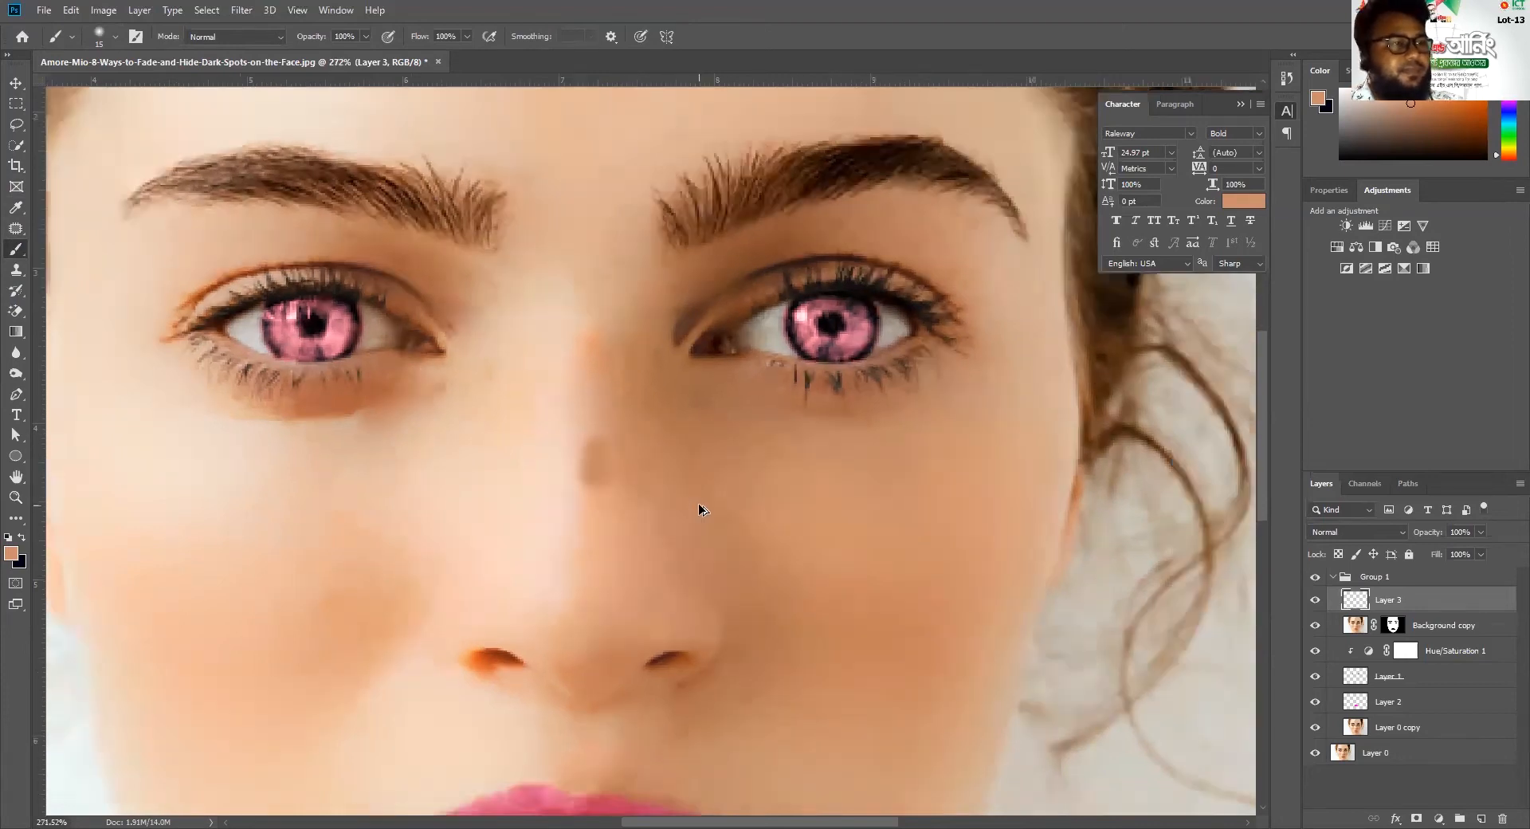
scroll(699, 504, "up", 3)
scroll(698, 503, "up", 1)
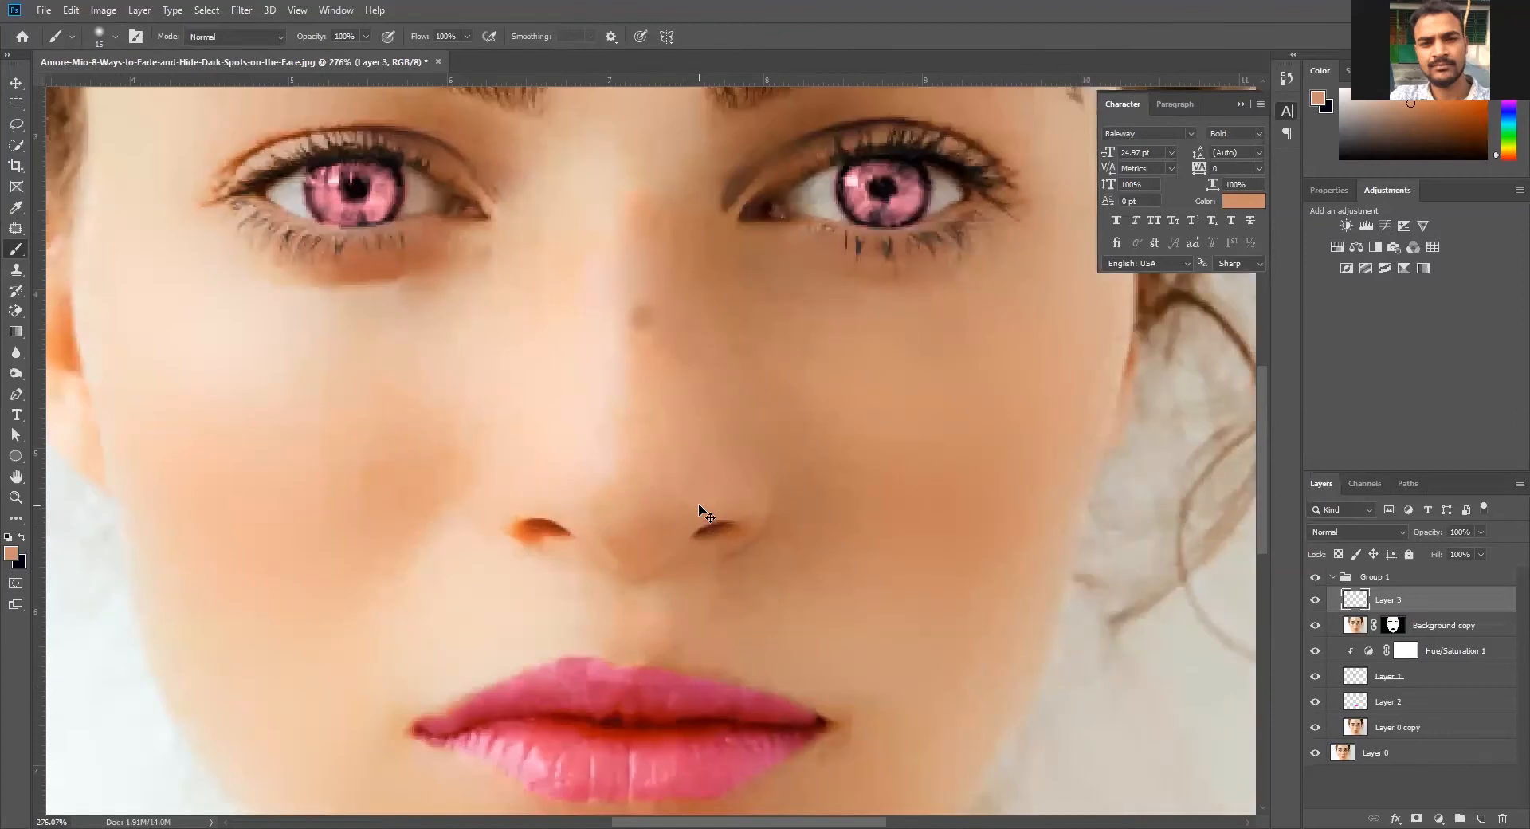
Collapse Group 1 and toggle its visibility to compare the retouched portrait with the original
scroll(698, 508, "down", 5)
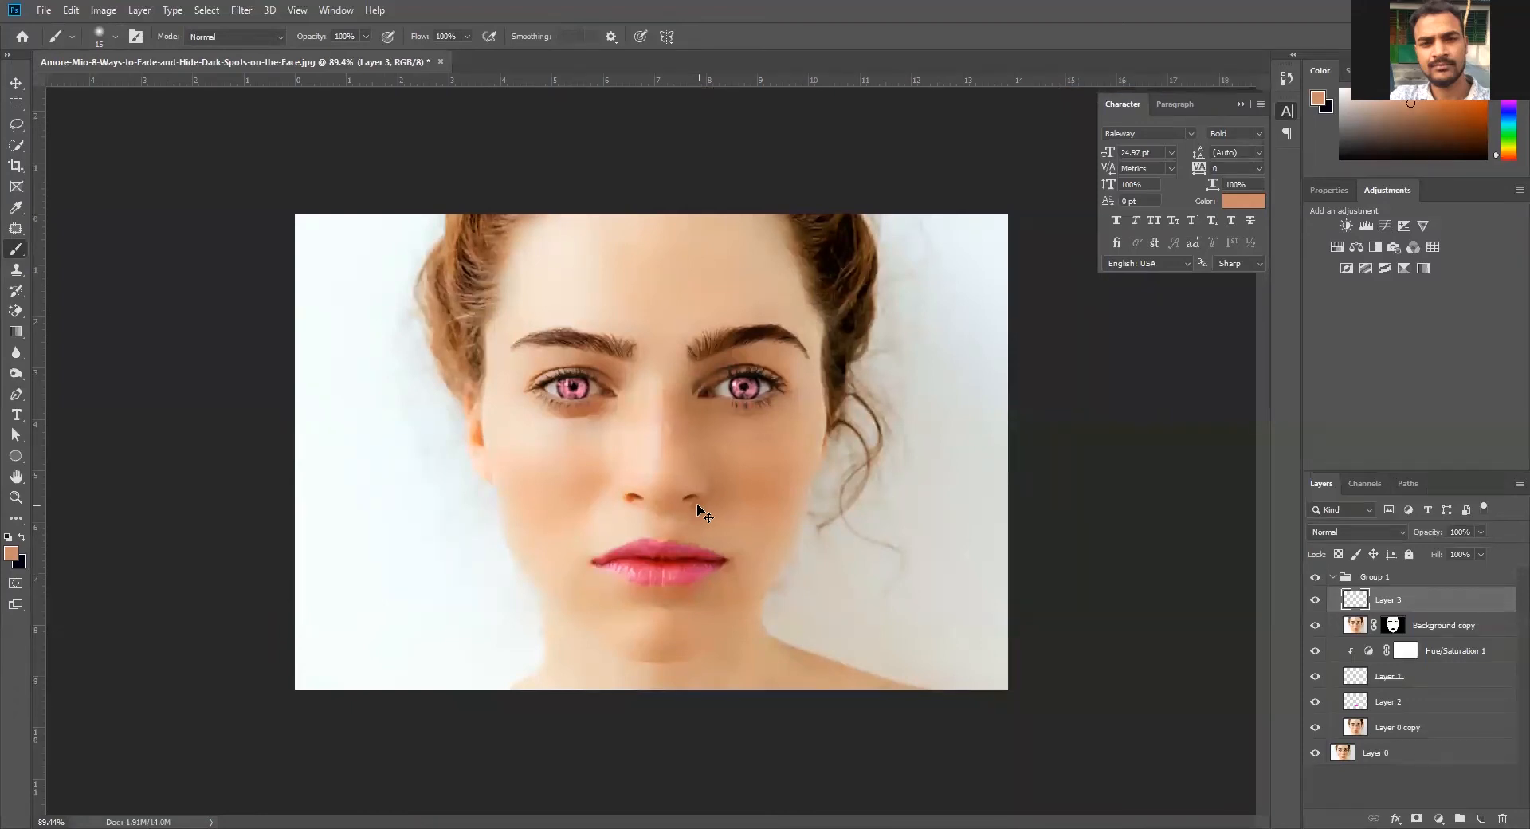
scroll(666, 574, "down", 1)
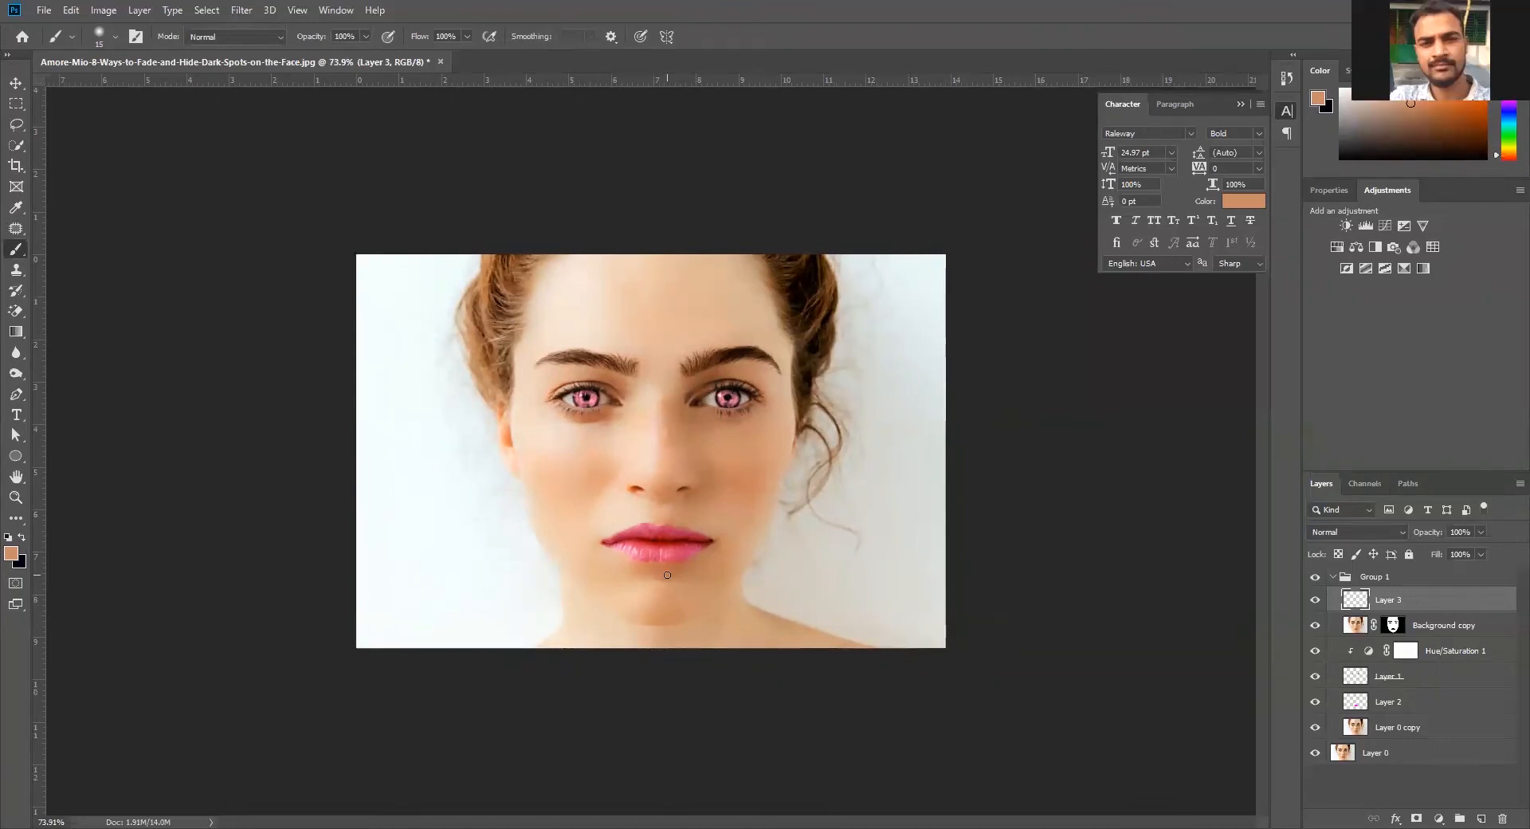
left_click(1332, 577)
left_click(1315, 576)
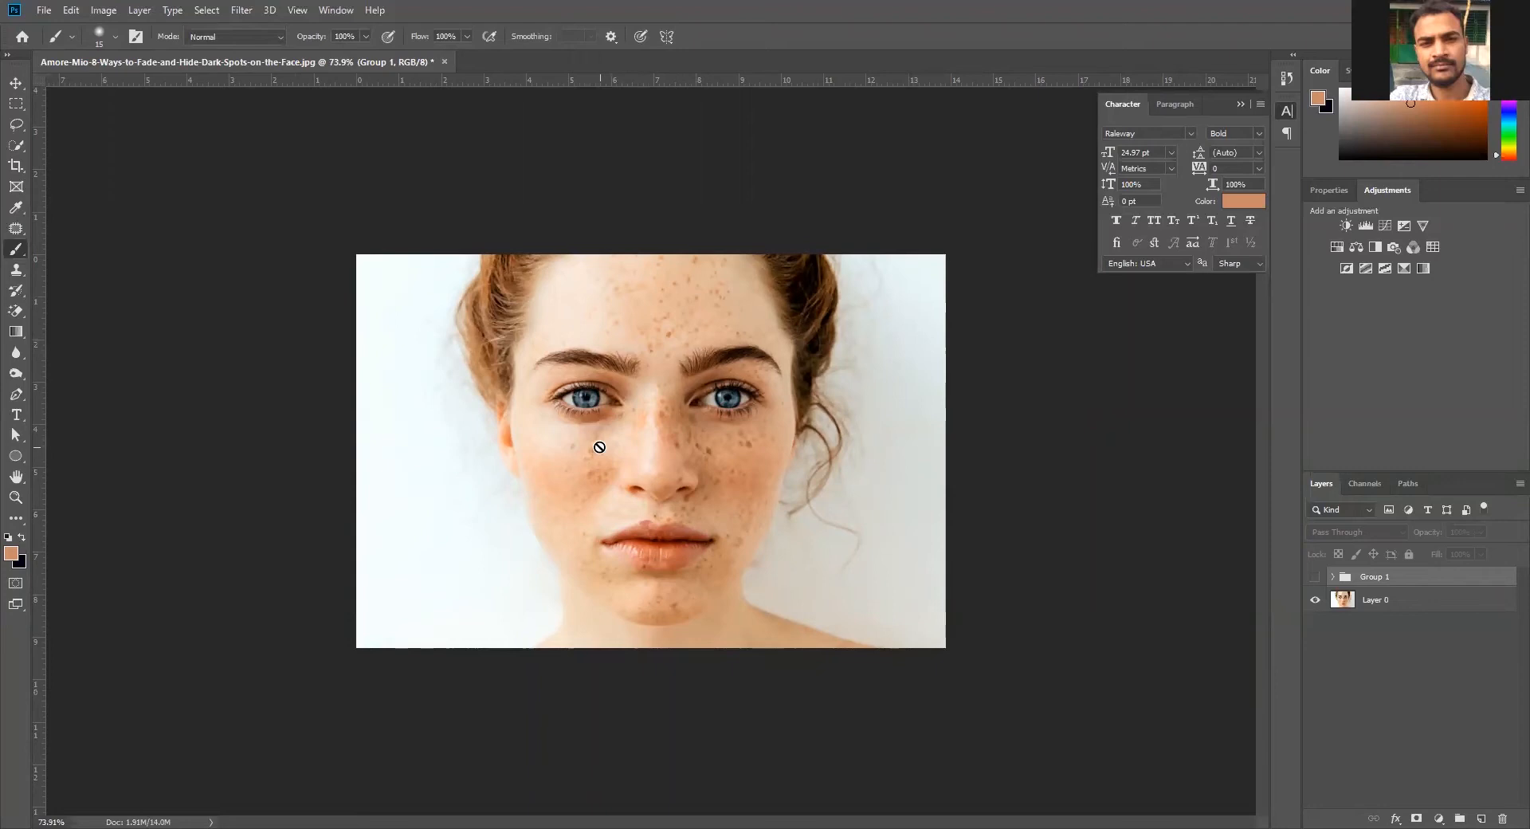
left_click(1313, 584)
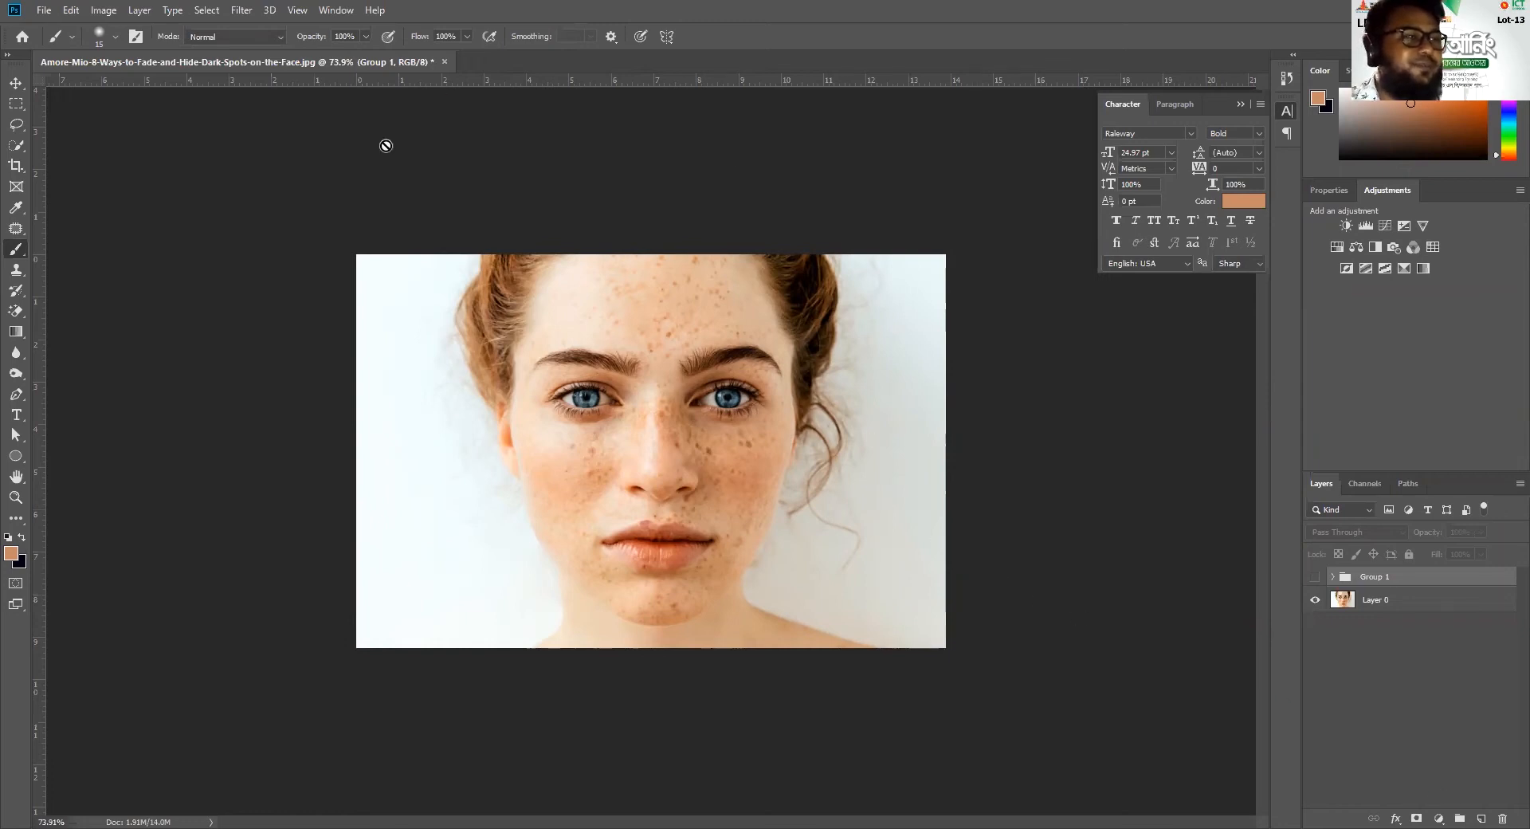
left_click(16, 83)
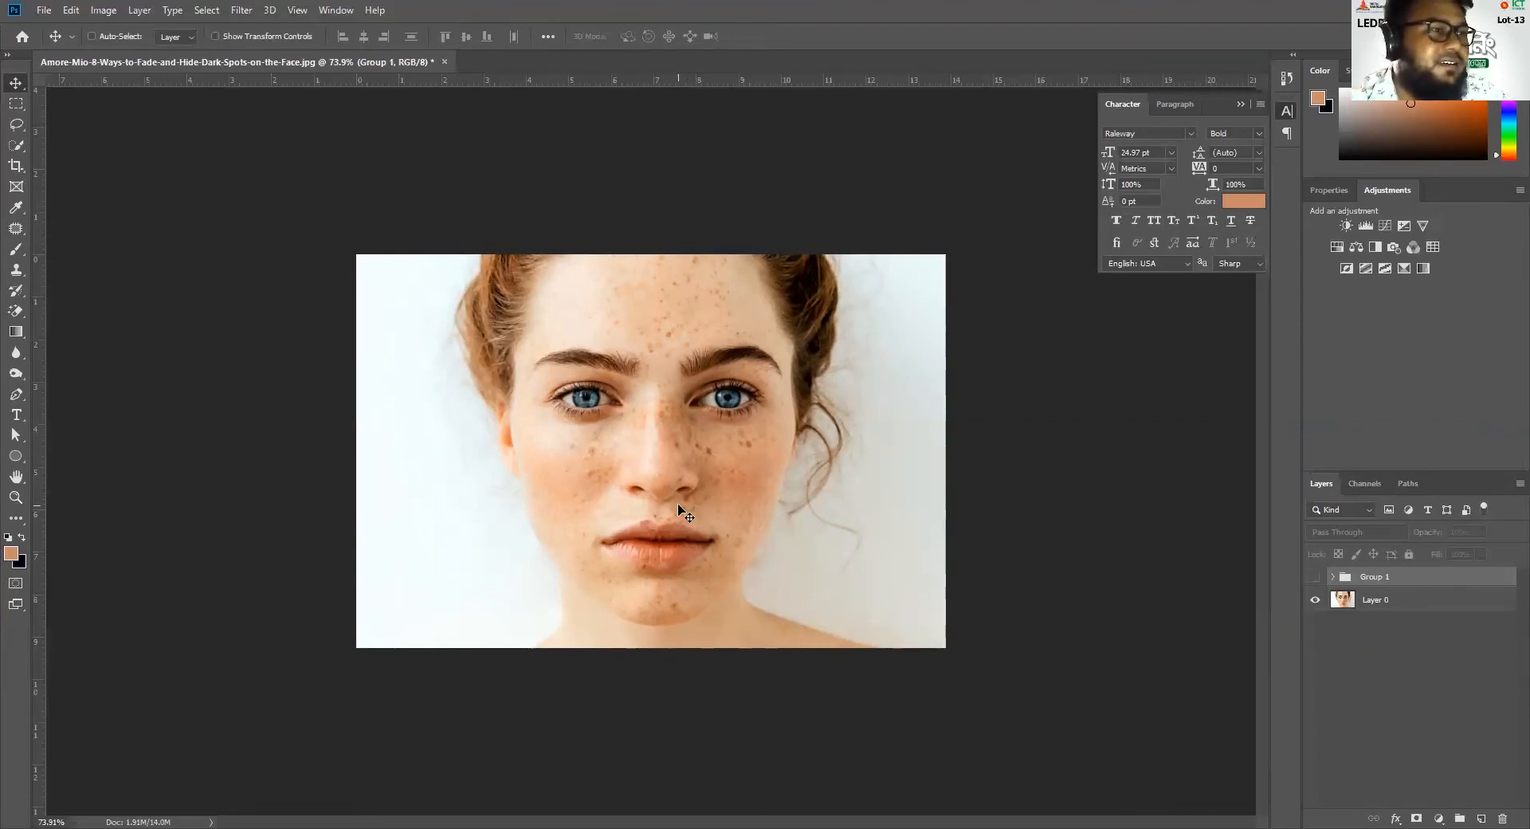
left_click(1314, 577)
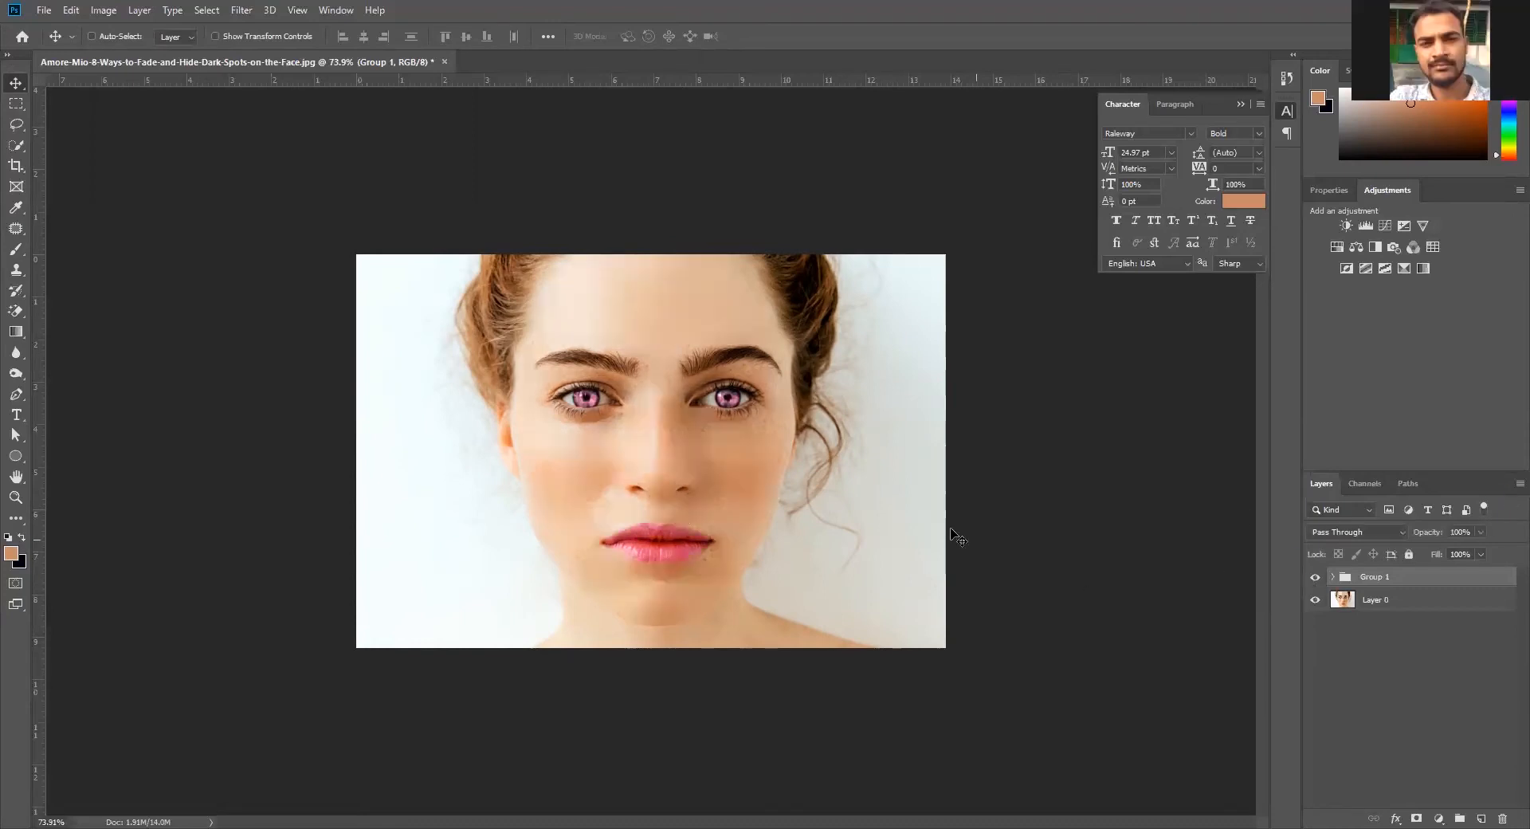
scroll(782, 500, "down", 3)
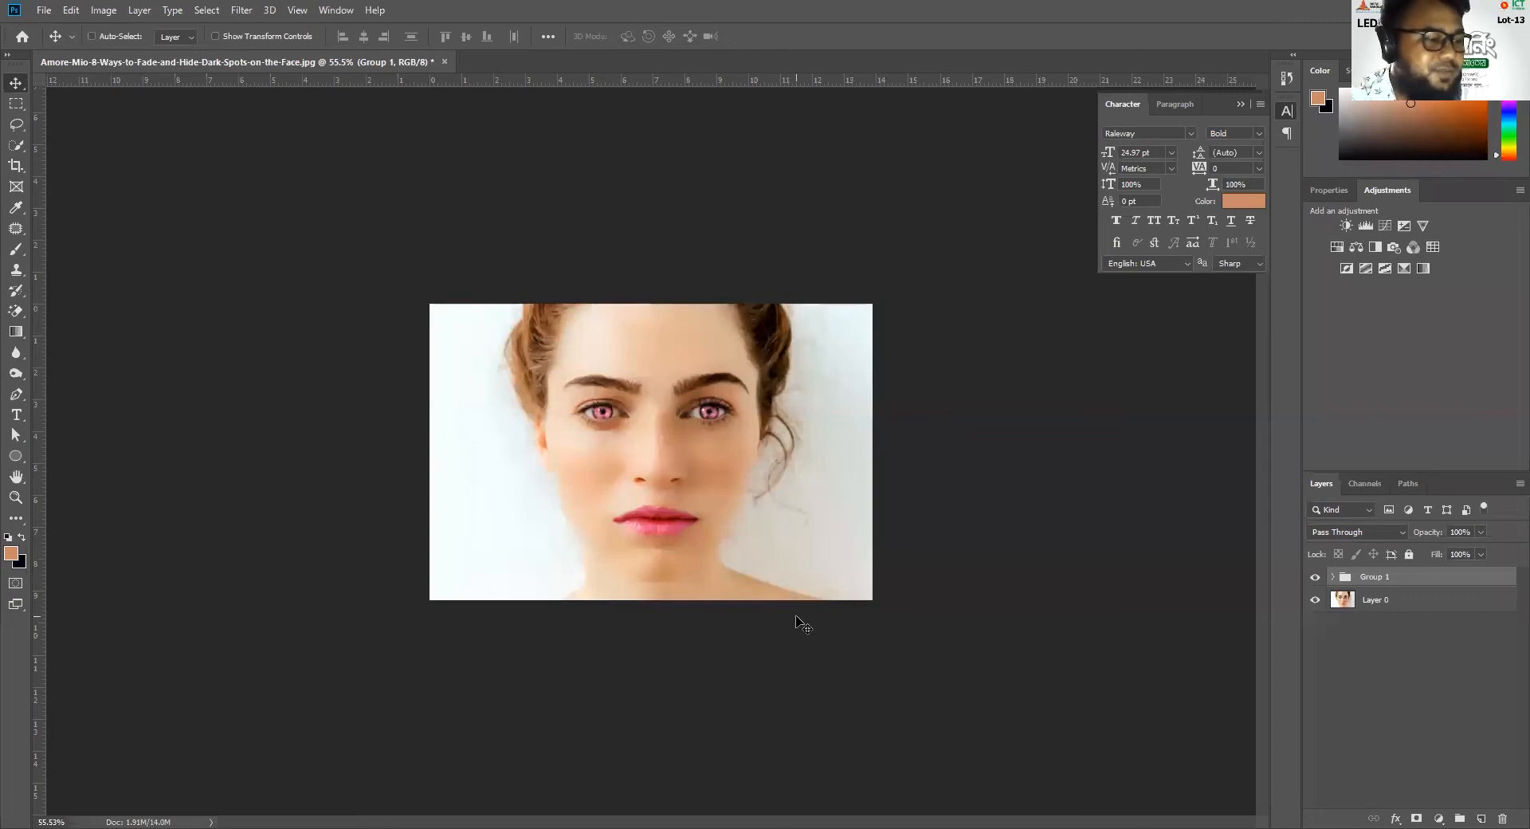
scroll(797, 617, "down", 3)
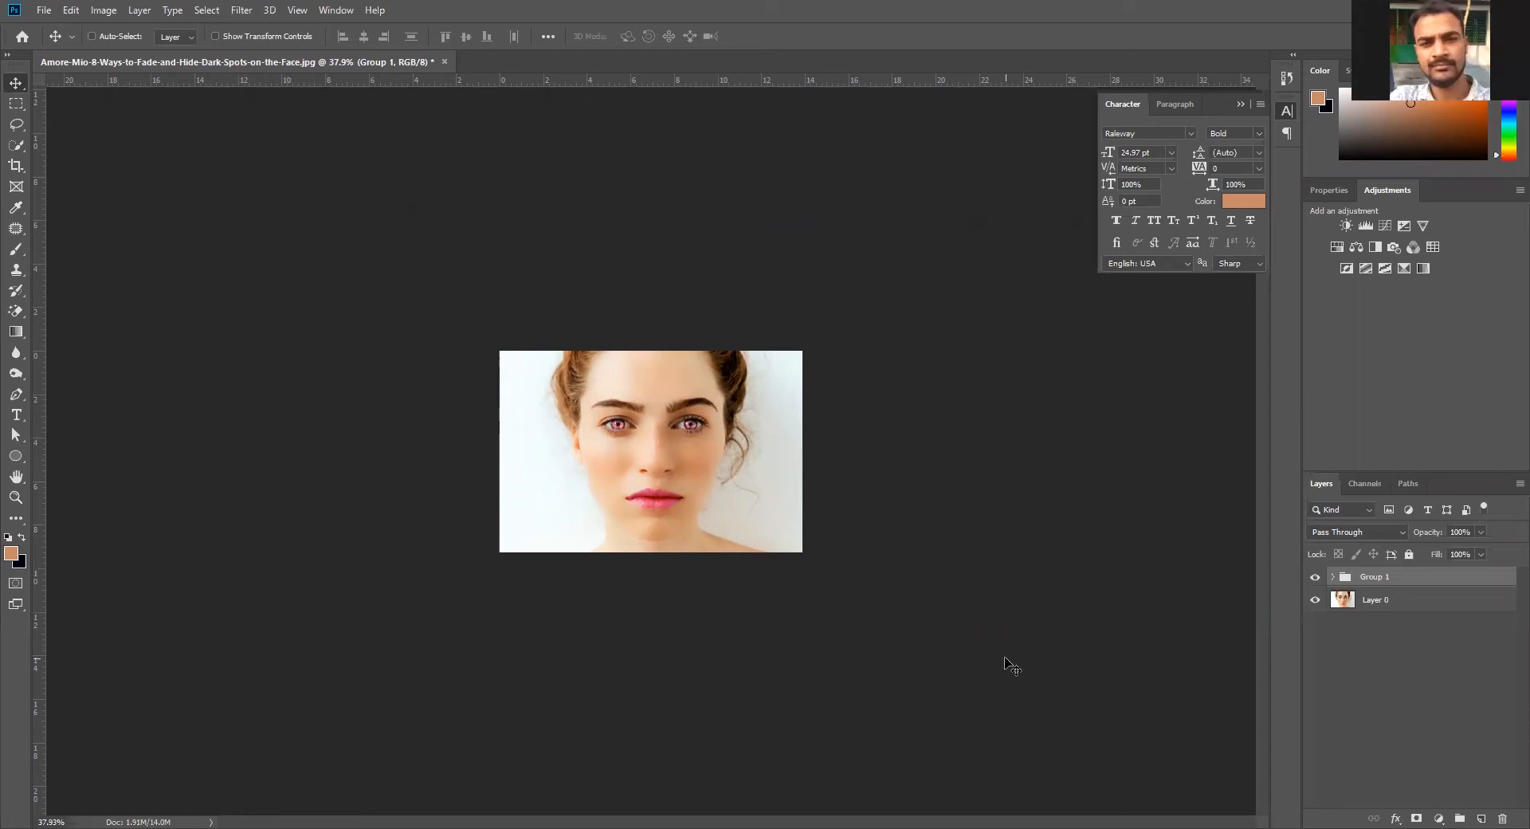
Hide Group 1 and select Layer 0, the original portrait
key("ctrl")
key("ctrl+plus")
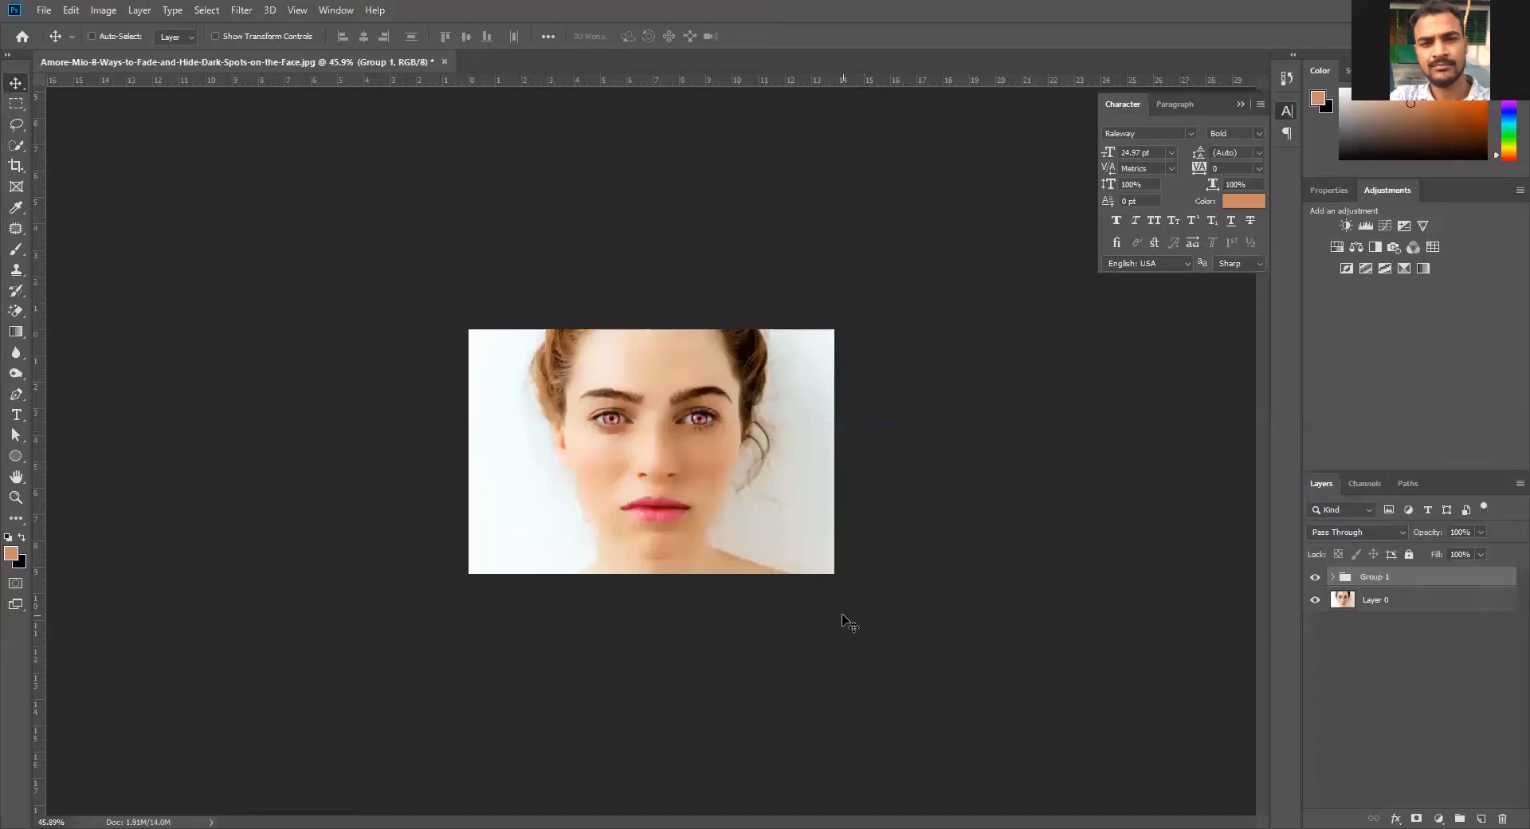
right_click(652, 434)
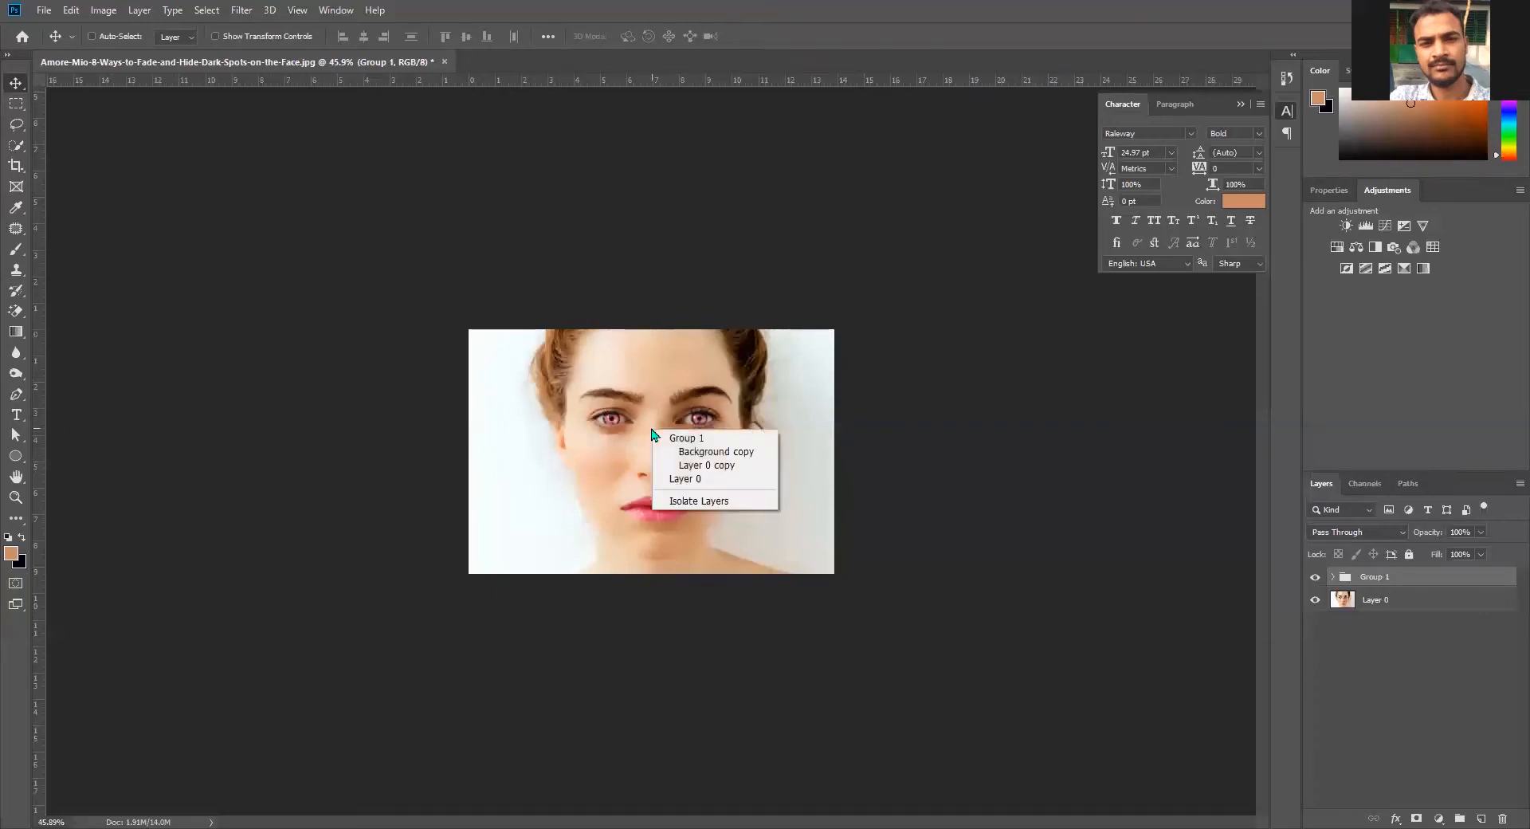
left_click(1386, 616)
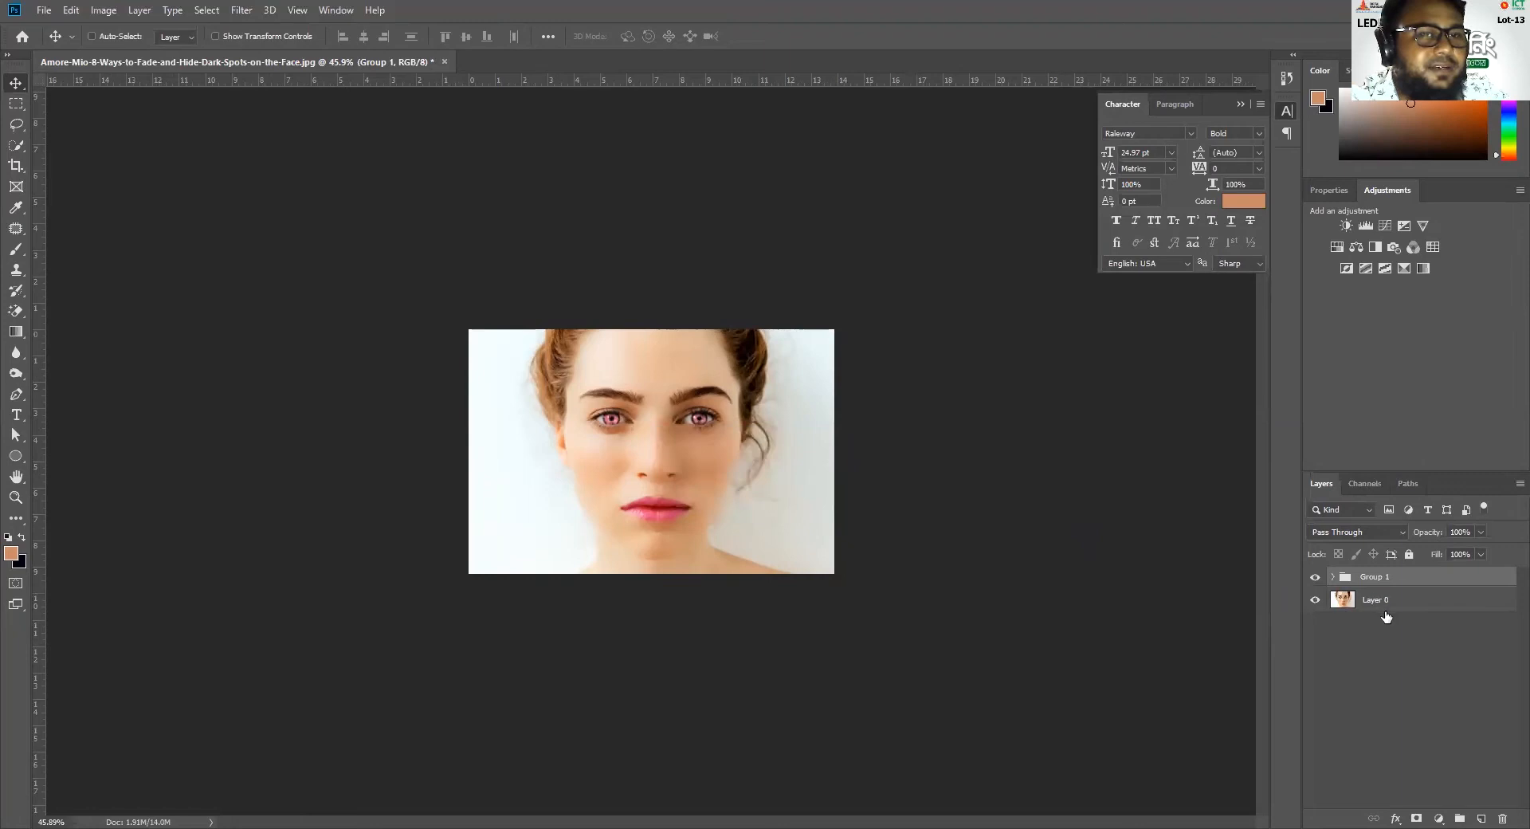
left_click(1314, 576)
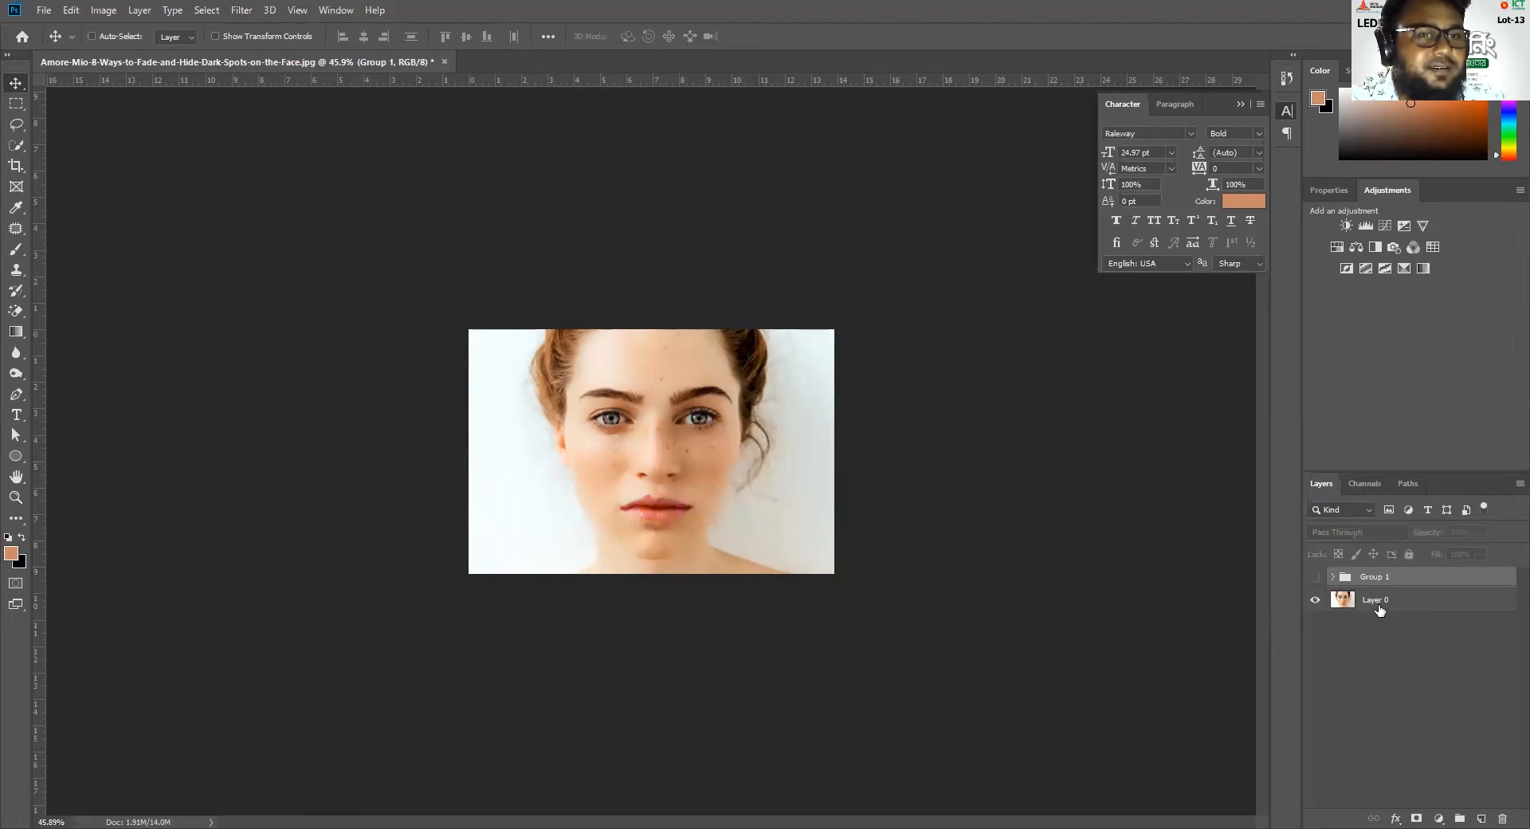
left_click(1378, 606)
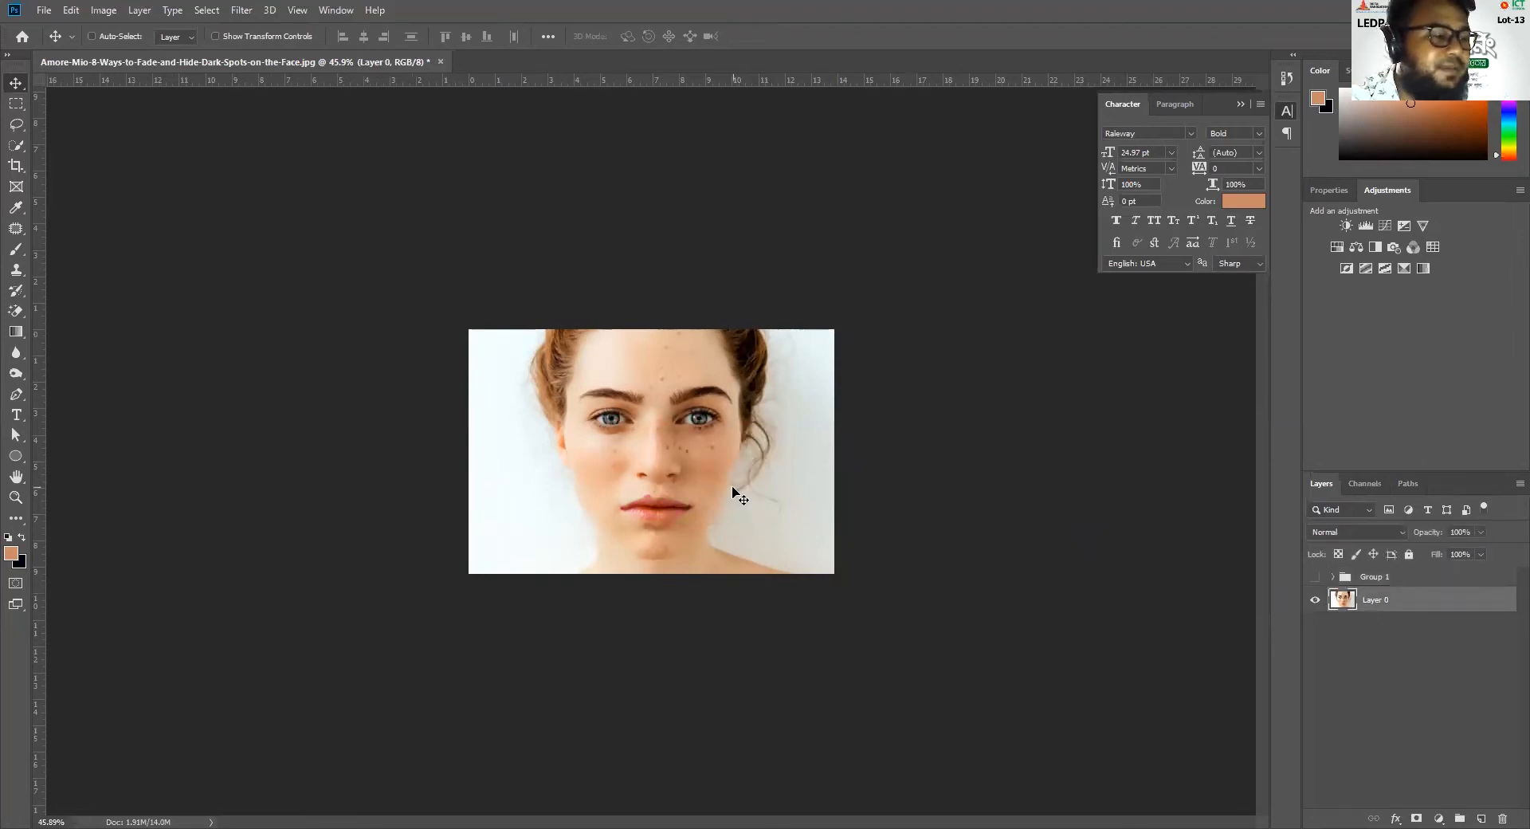
Try rotating Layer 0 by 180° and by 90° clockwise with Free Transform, undoing each rotation before ending the transform
key("ctrl+t")
right_click(657, 431)
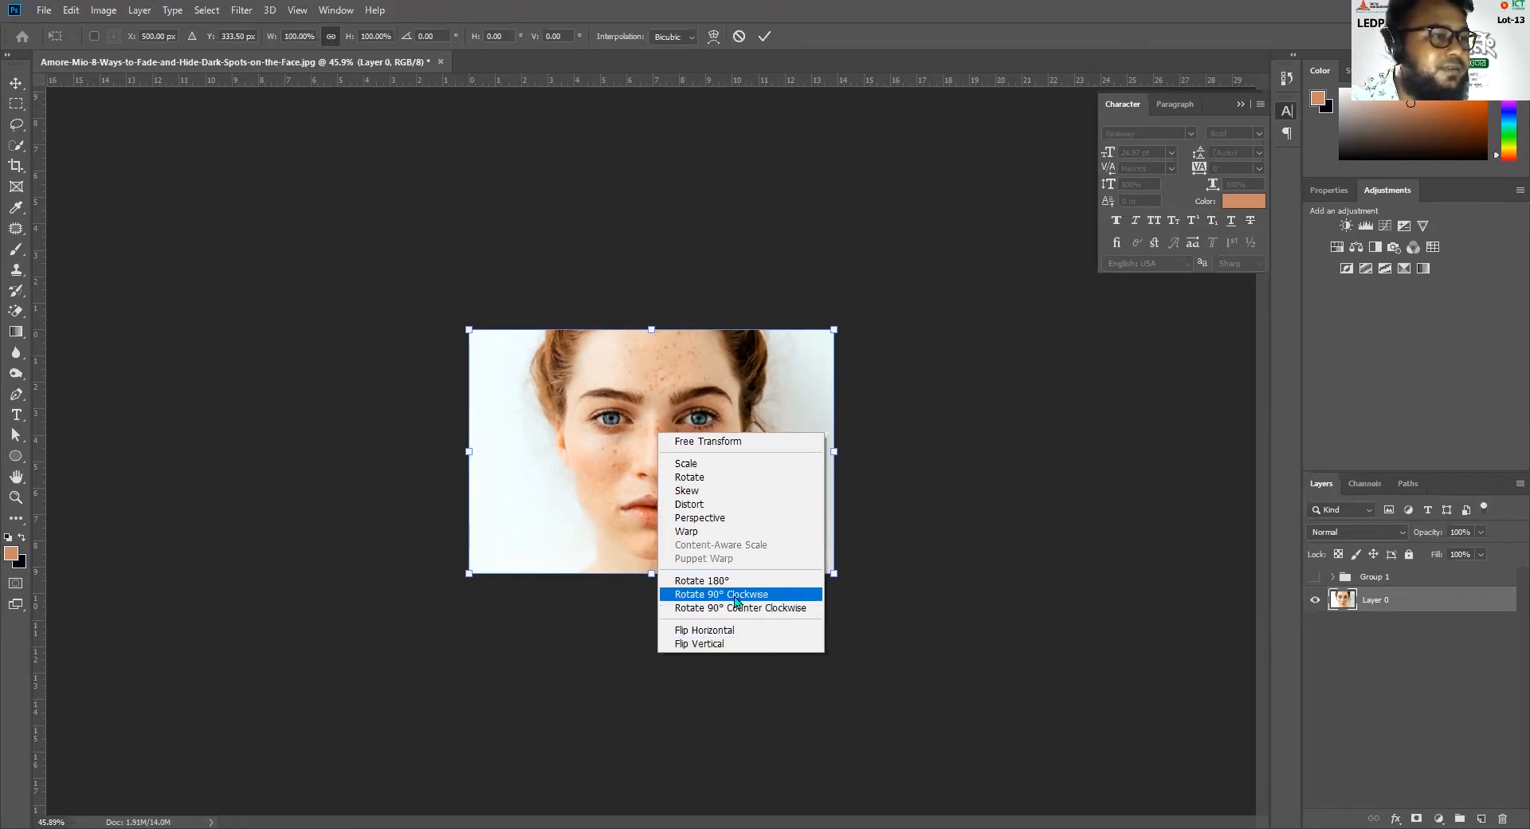
left_click(729, 581)
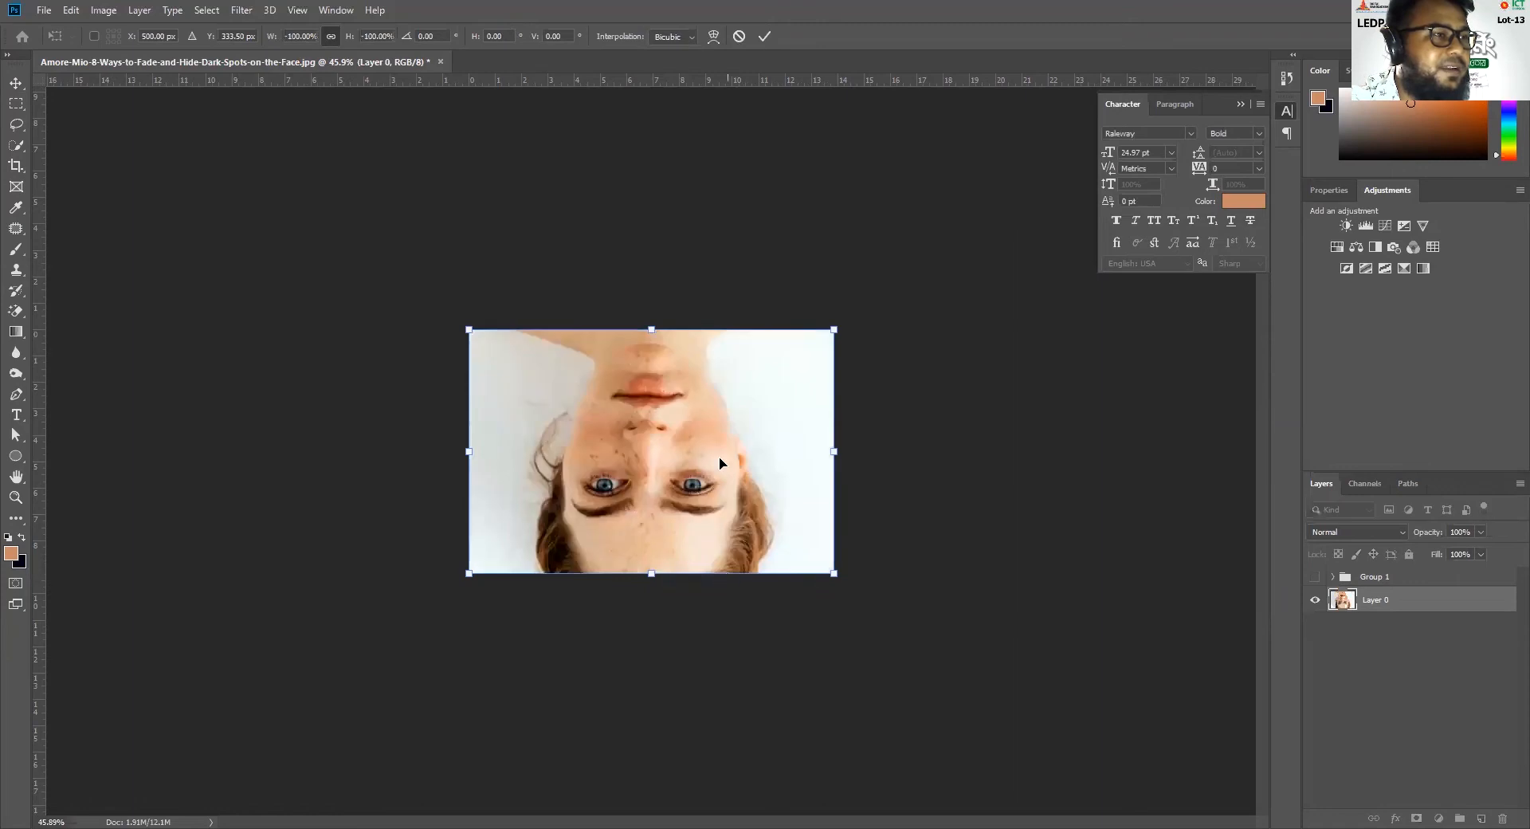
key("ctrl+z")
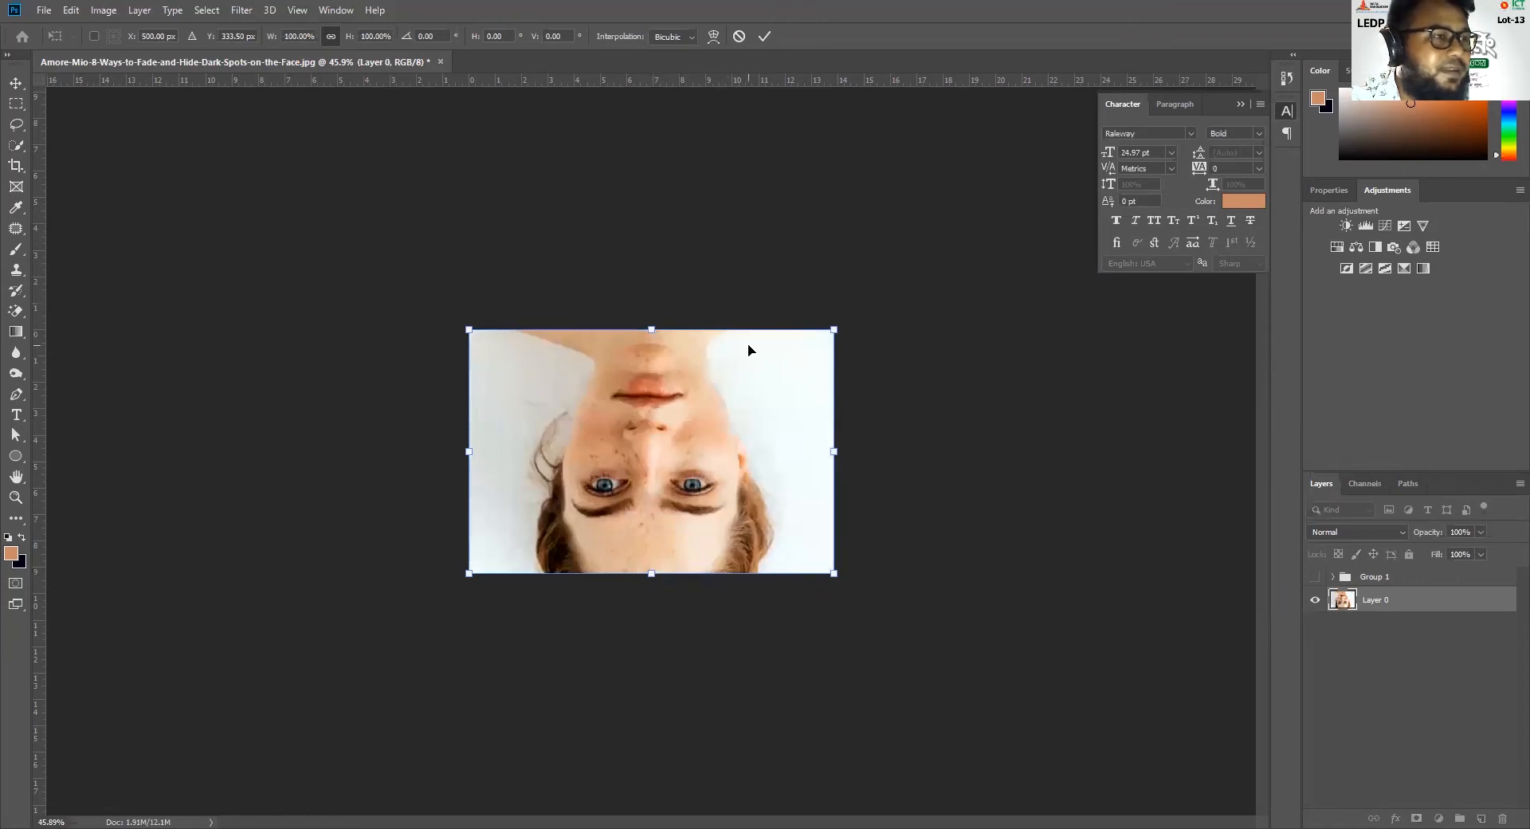
right_click(735, 393)
left_click(797, 554)
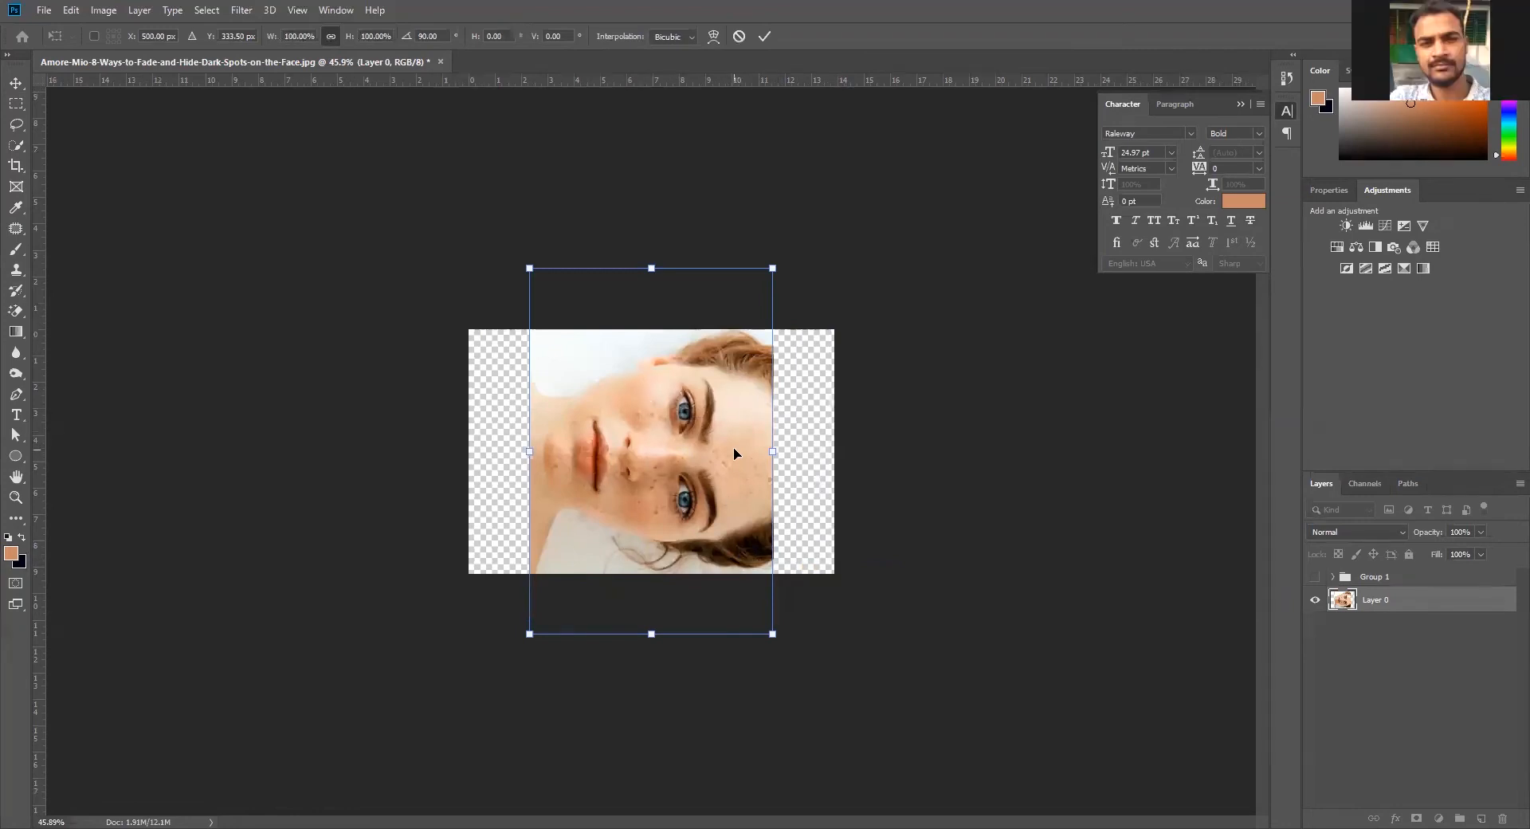
key("ctrl+z")
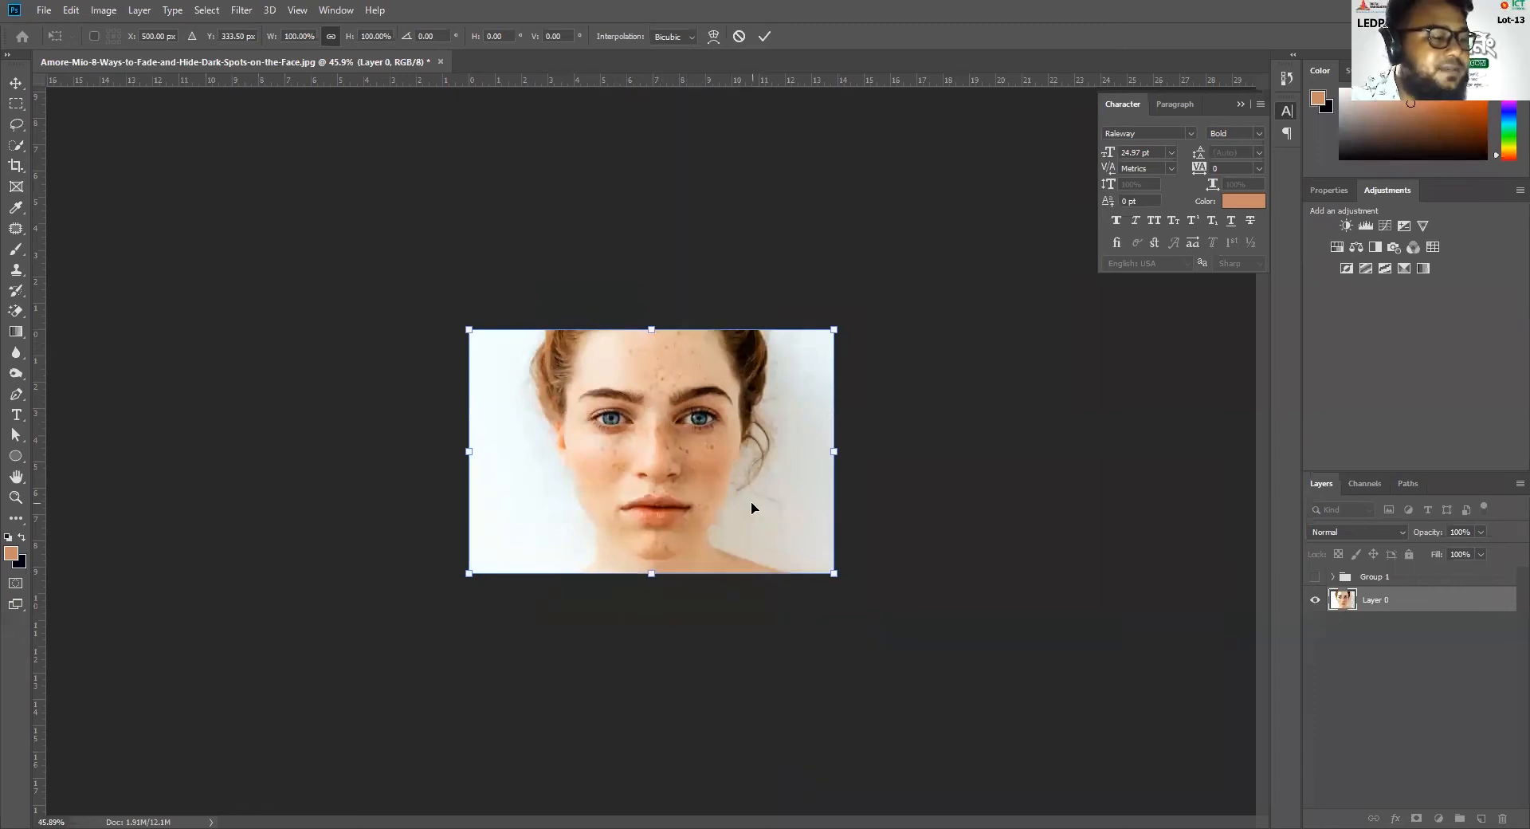
key("Return")
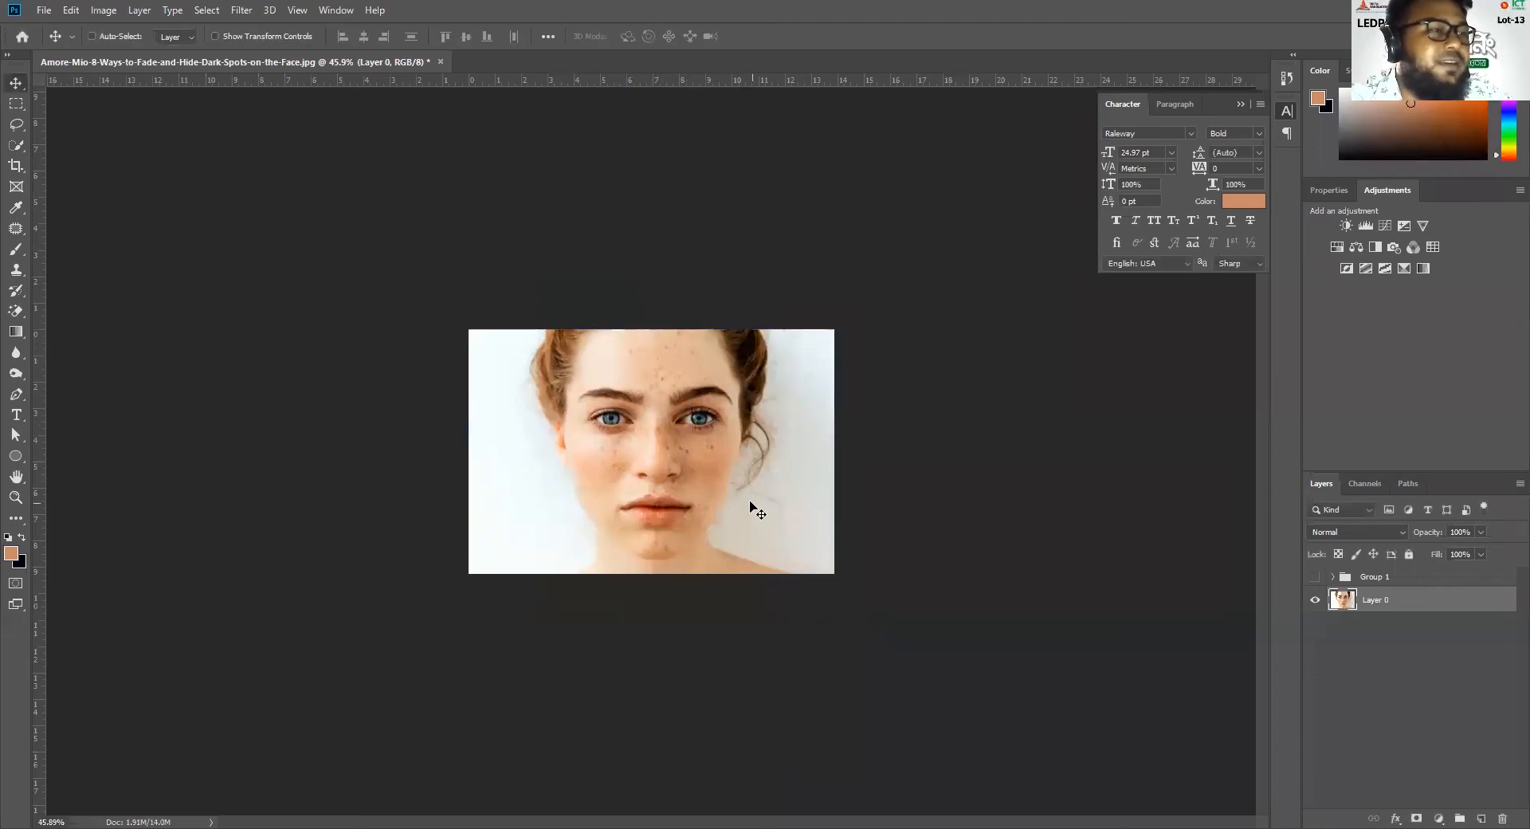
Try flipping Layer 0 horizontally with Free Transform, undo the flip and end the transform
right_click(721, 430)
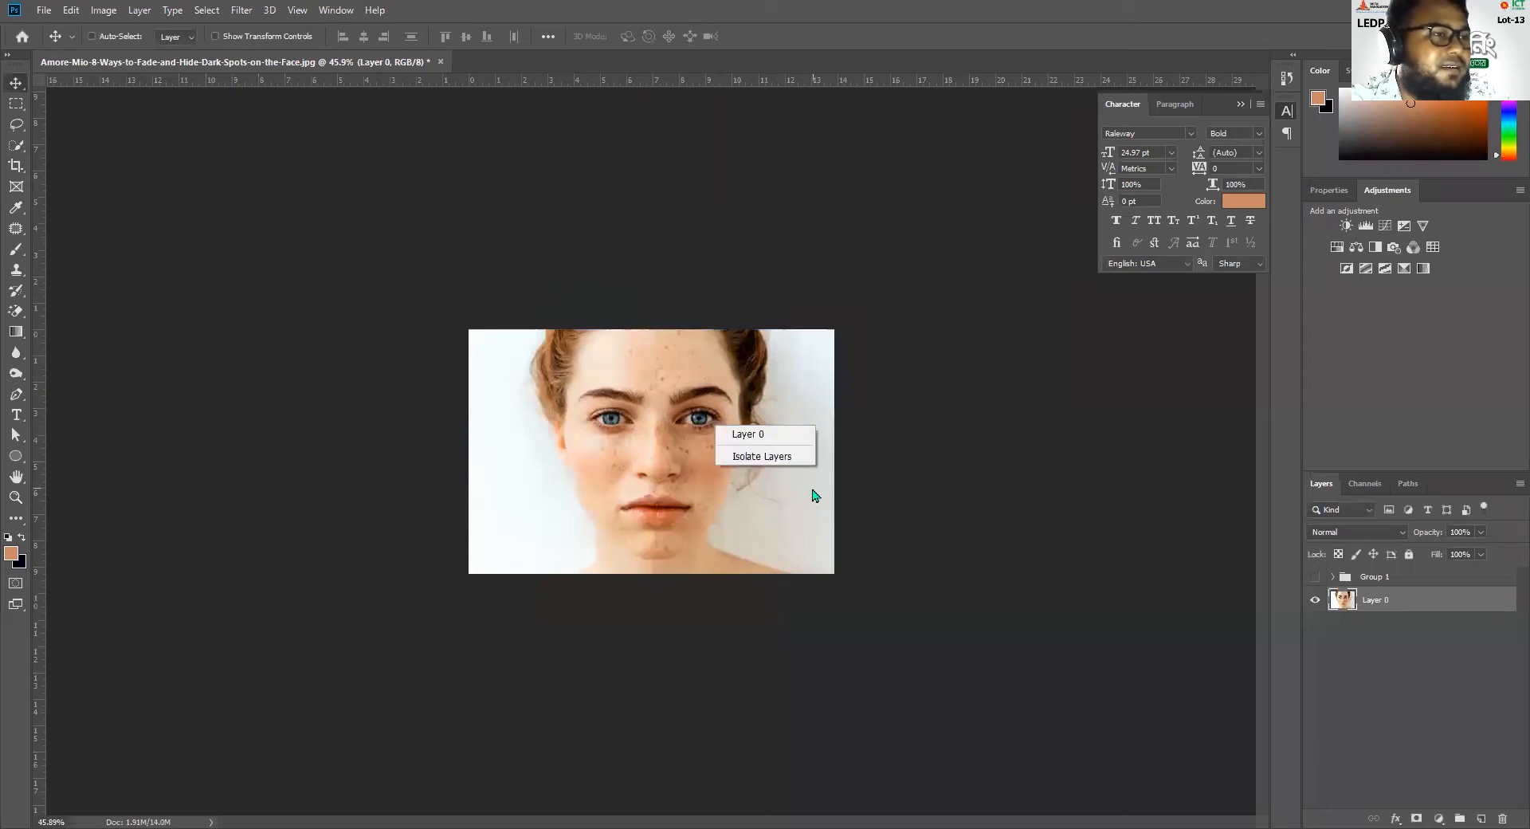
left_click(872, 467)
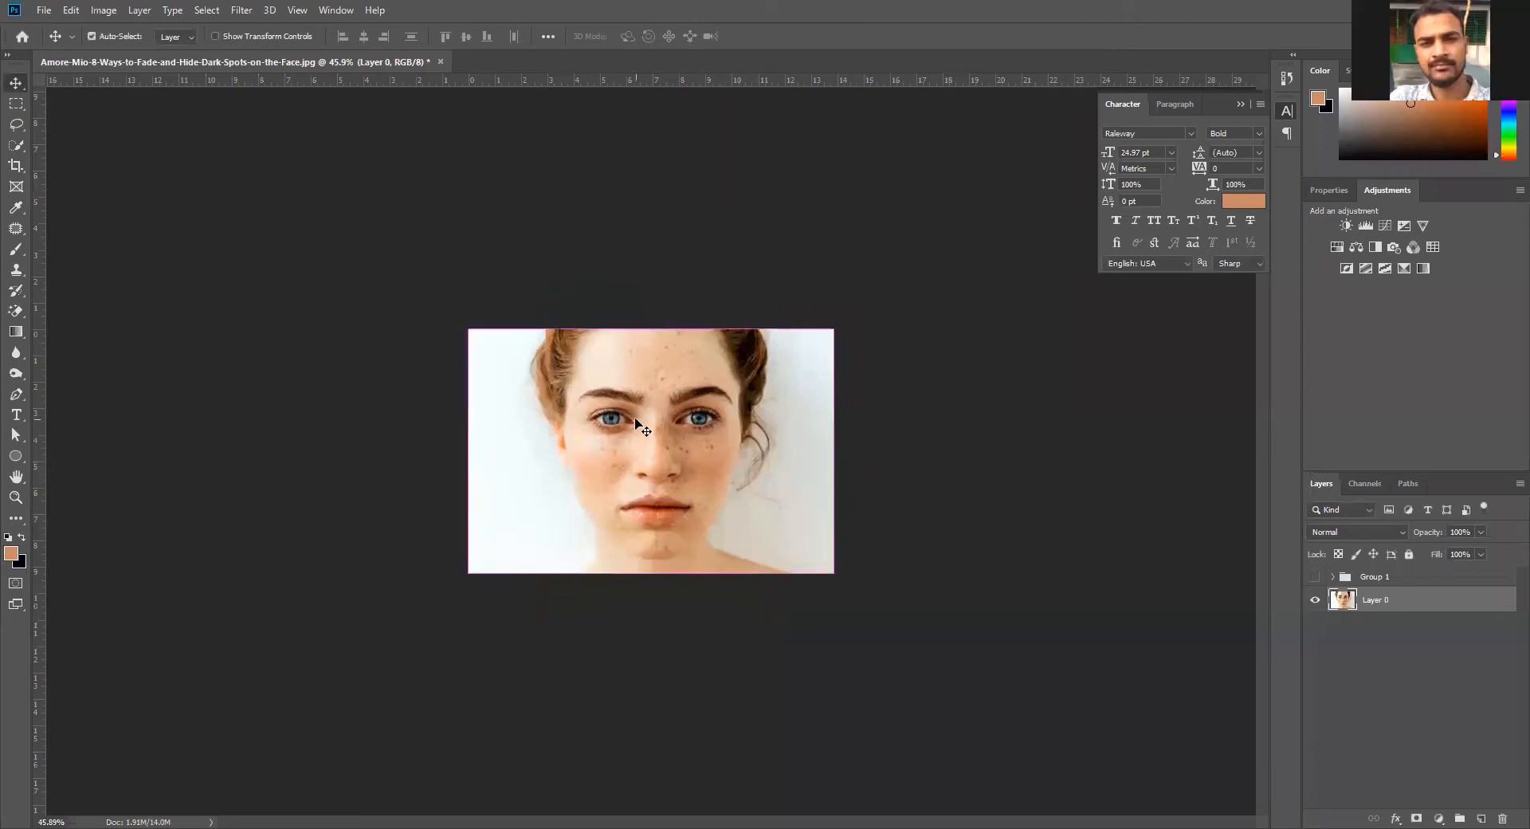
key("ctrl+t")
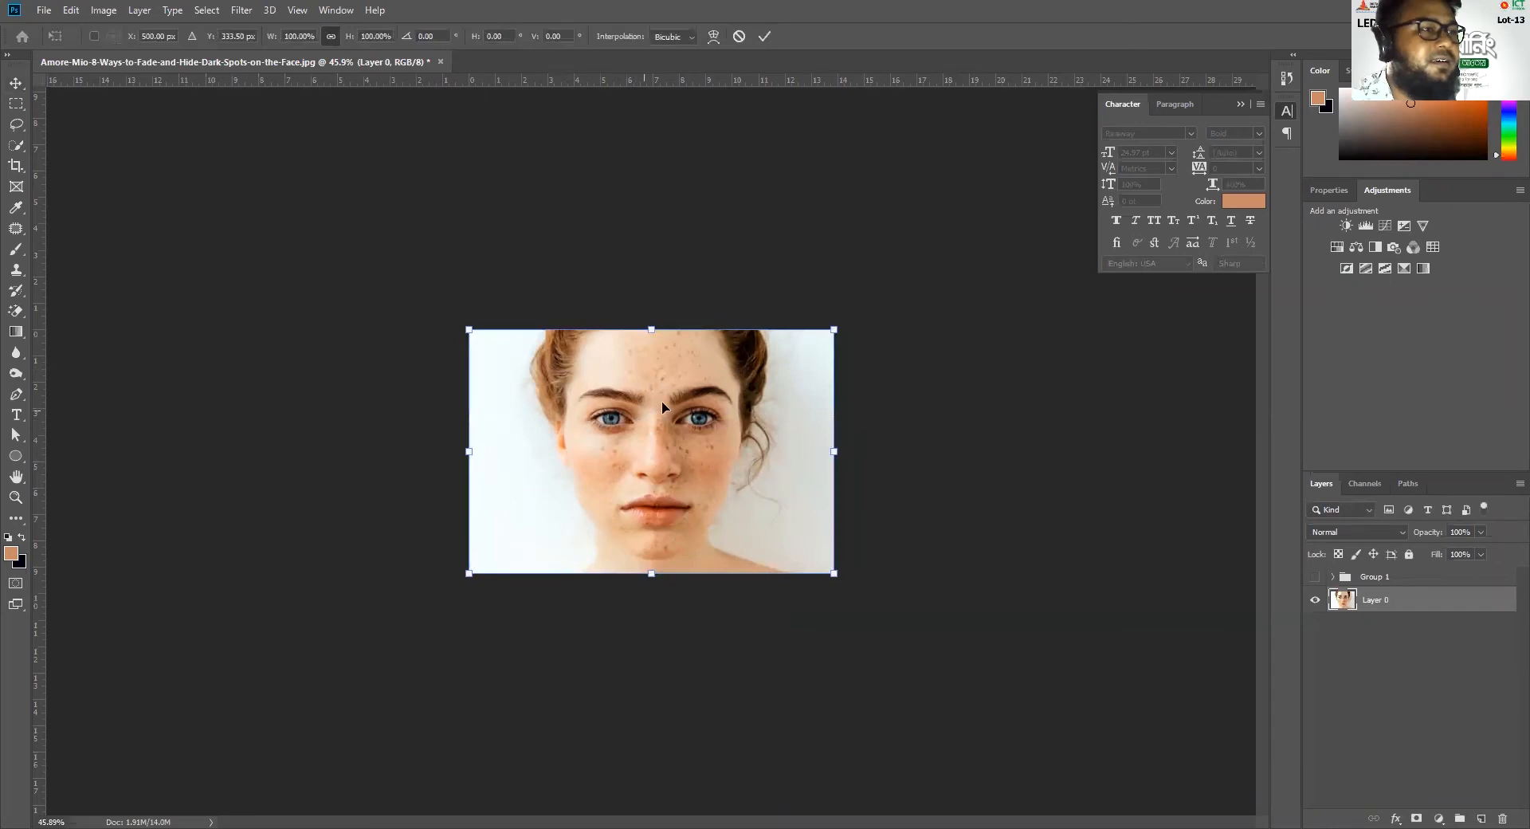
right_click(591, 384)
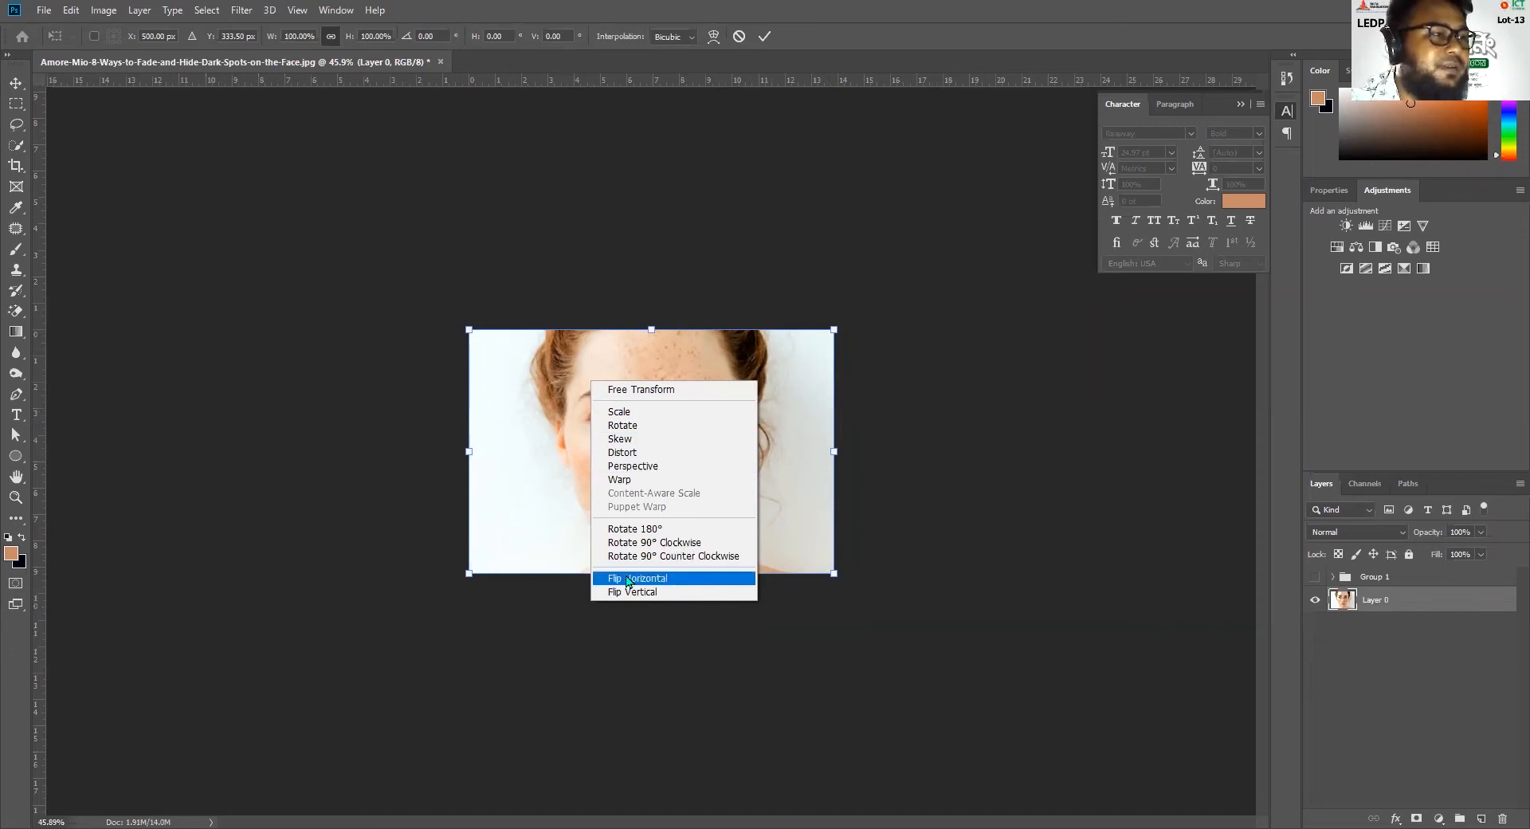
left_click(671, 583)
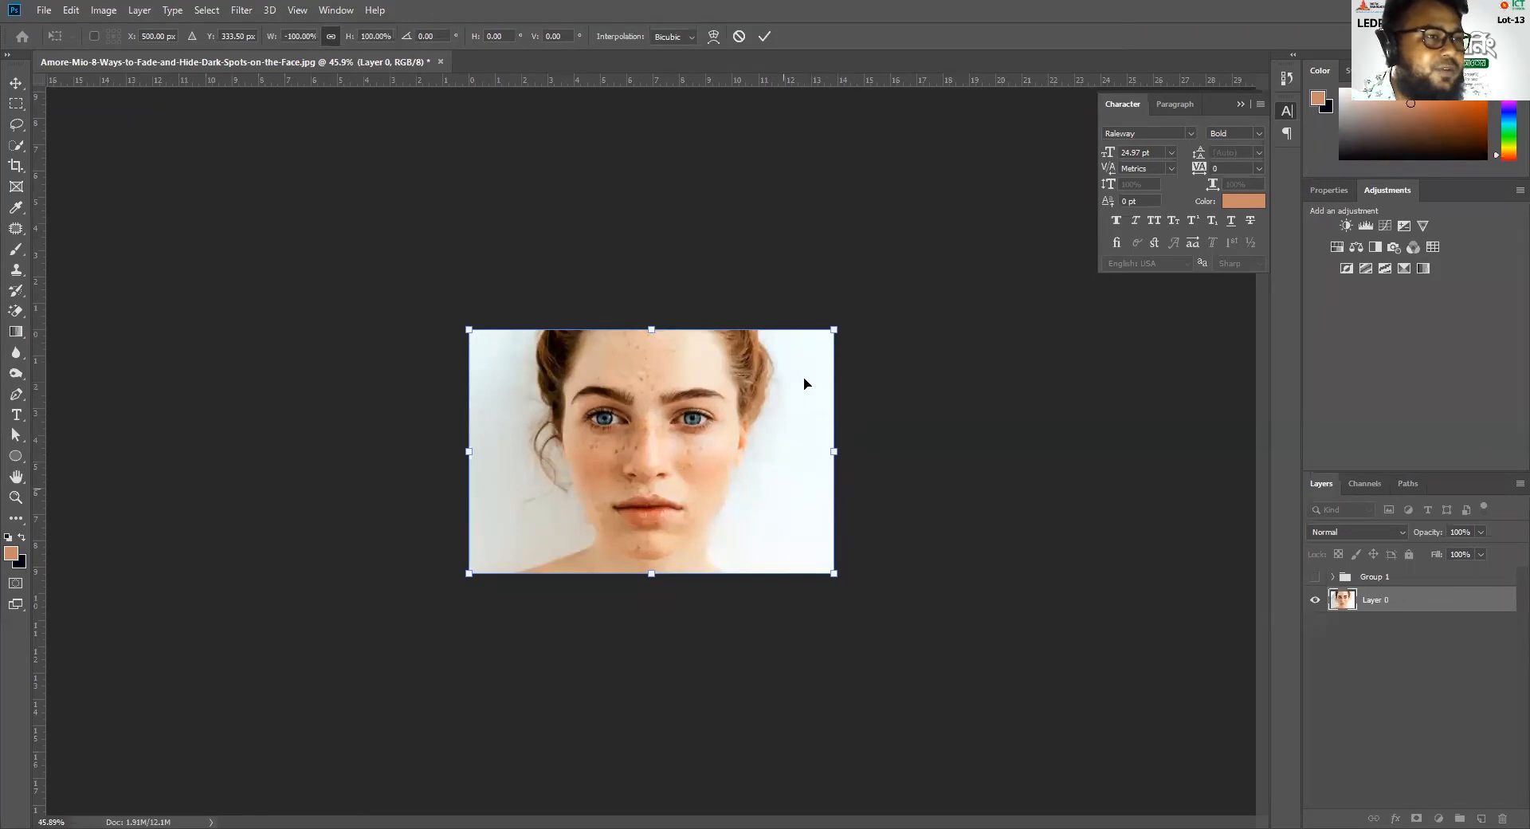
key("ctrl+z")
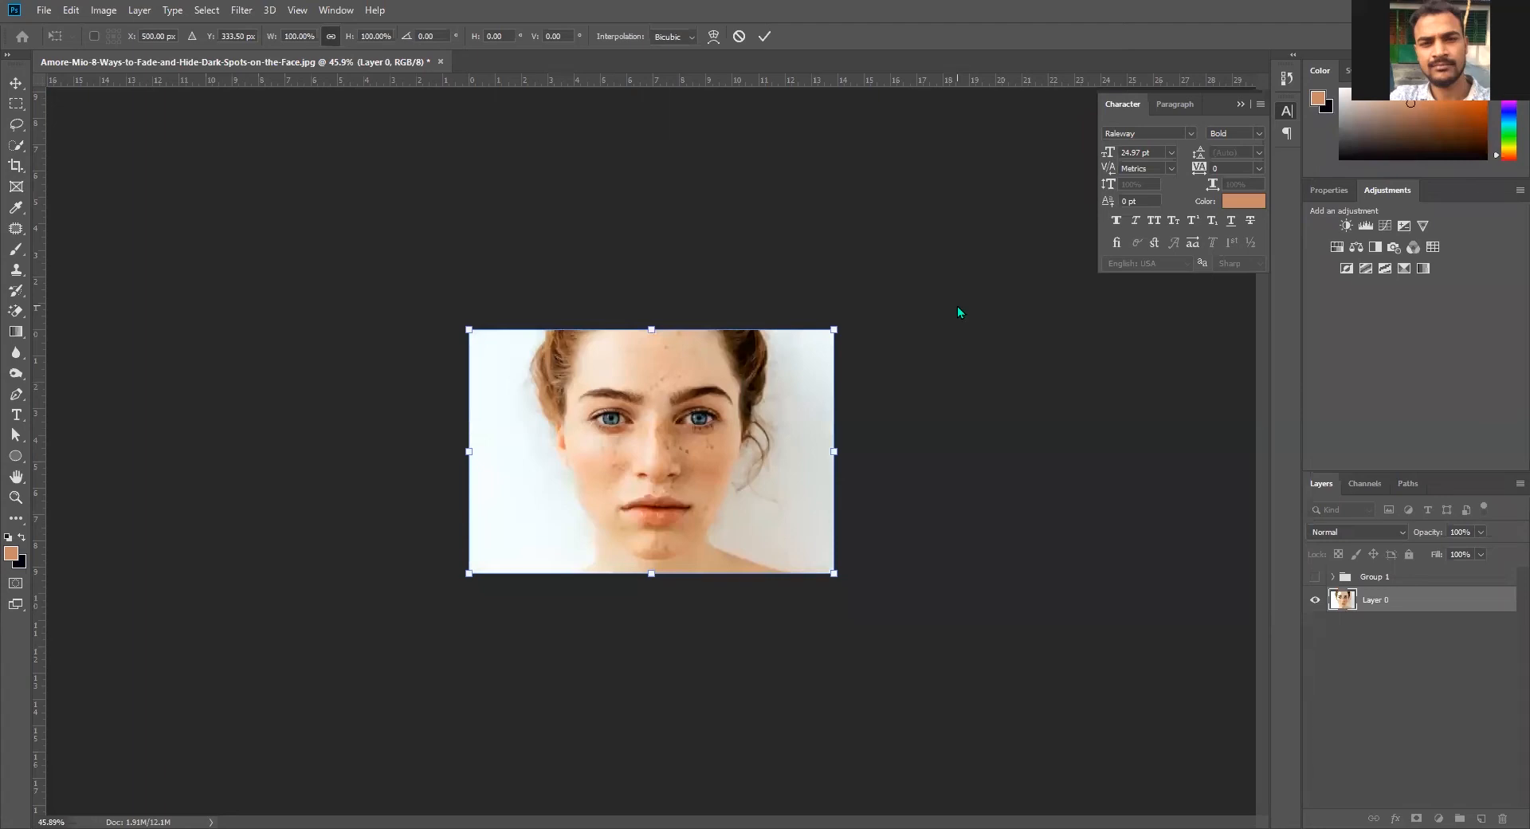
key("Return")
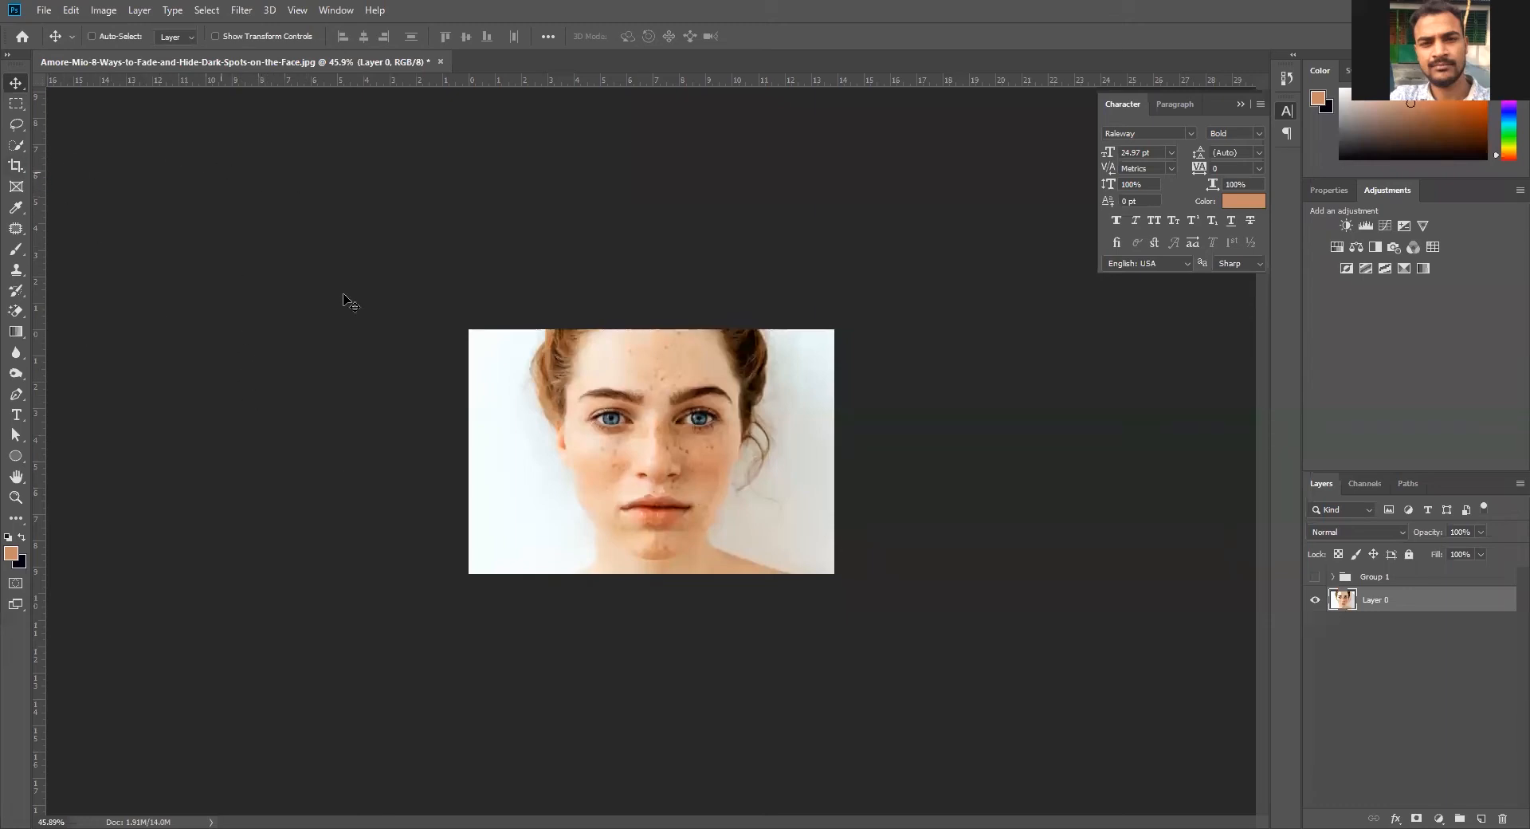
left_click(18, 271)
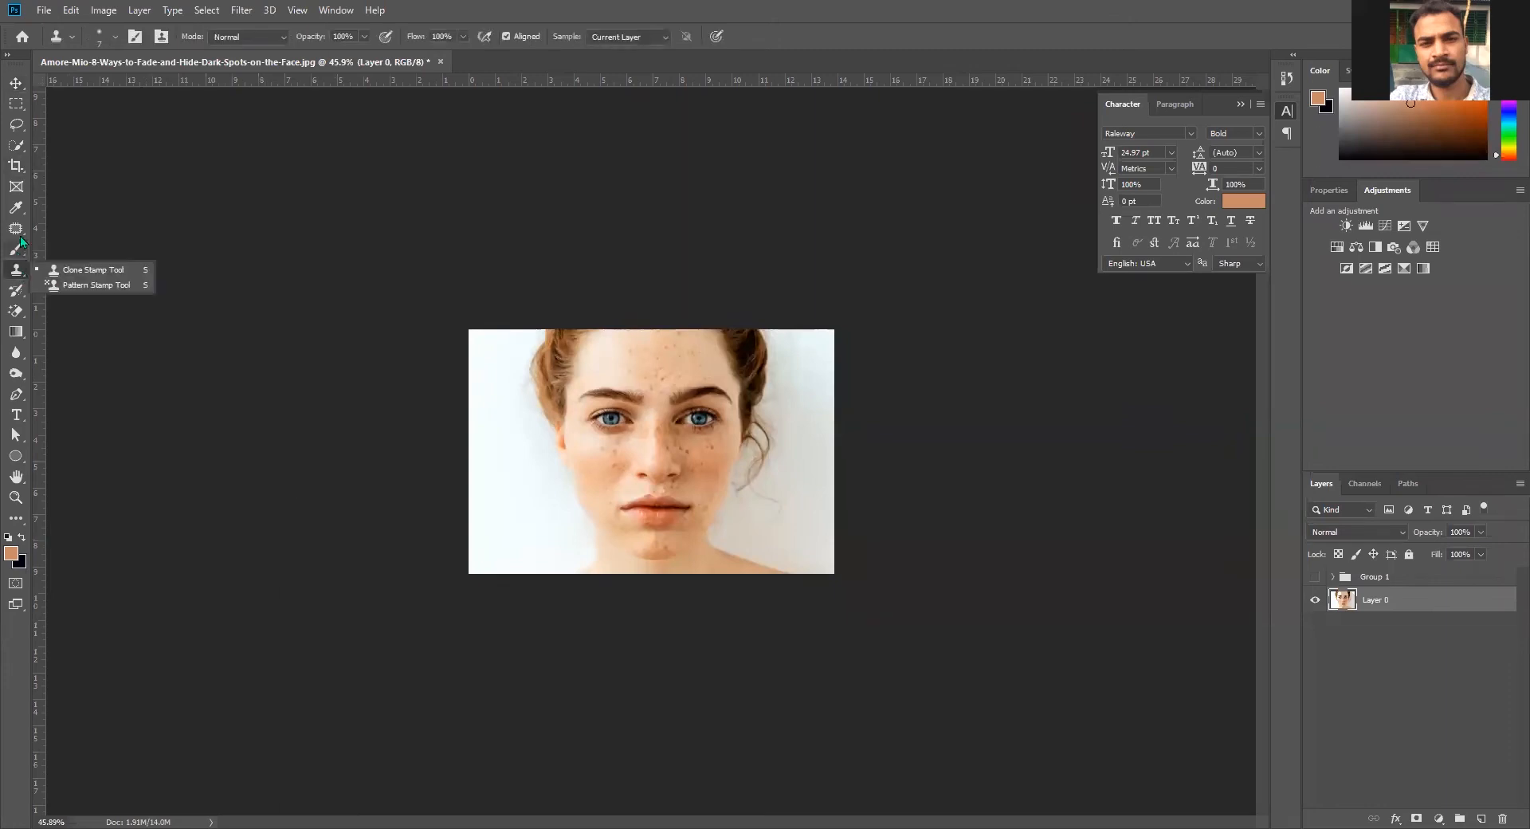
left_click(17, 249)
left_click(20, 237)
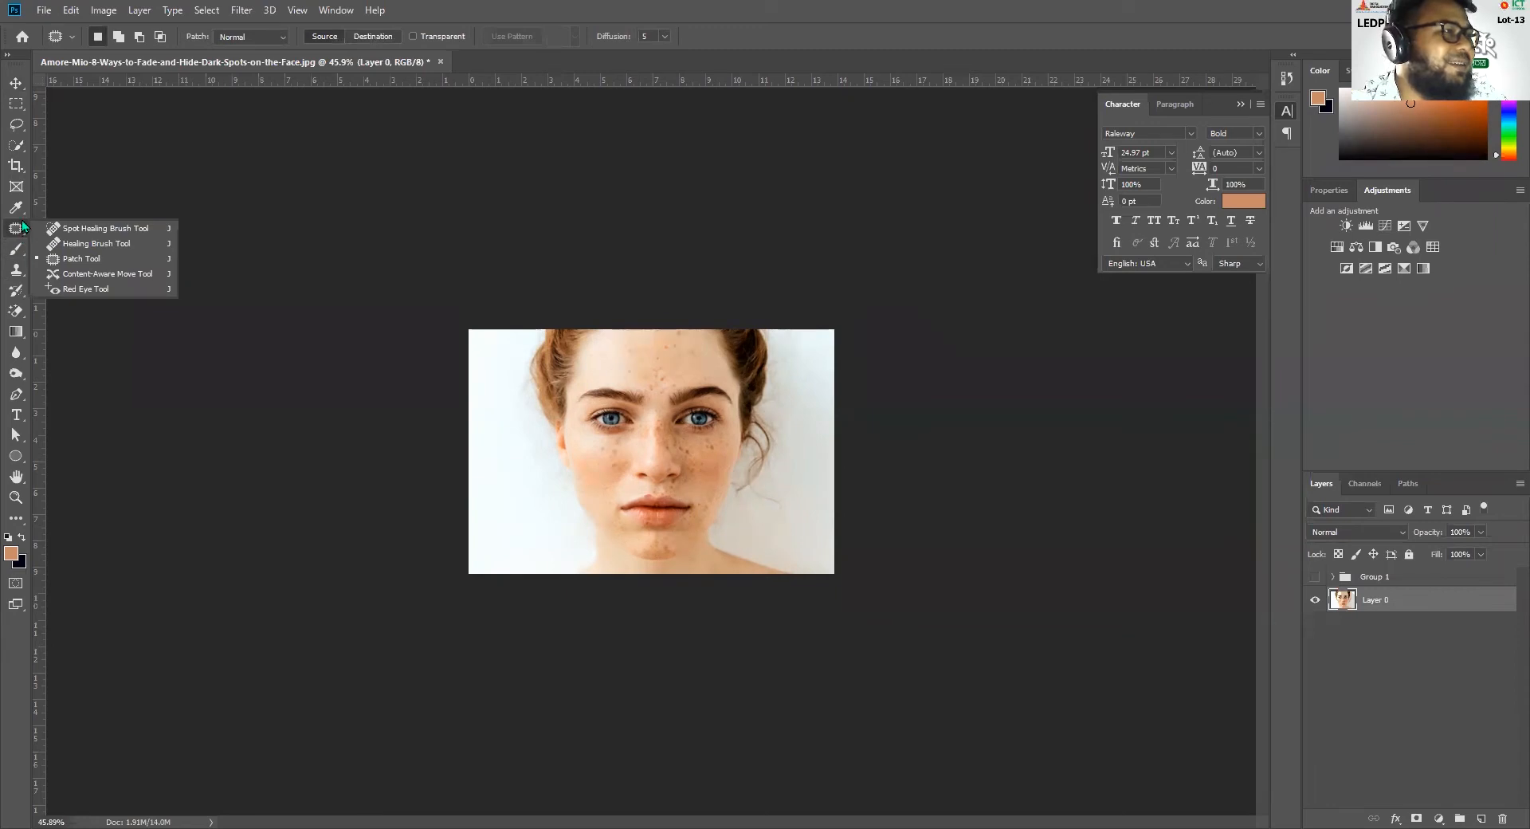
Try straightening the portrait with the Crop tool along a slanted line near its upper edge, and rotating it by about -2.5°
left_click(21, 209)
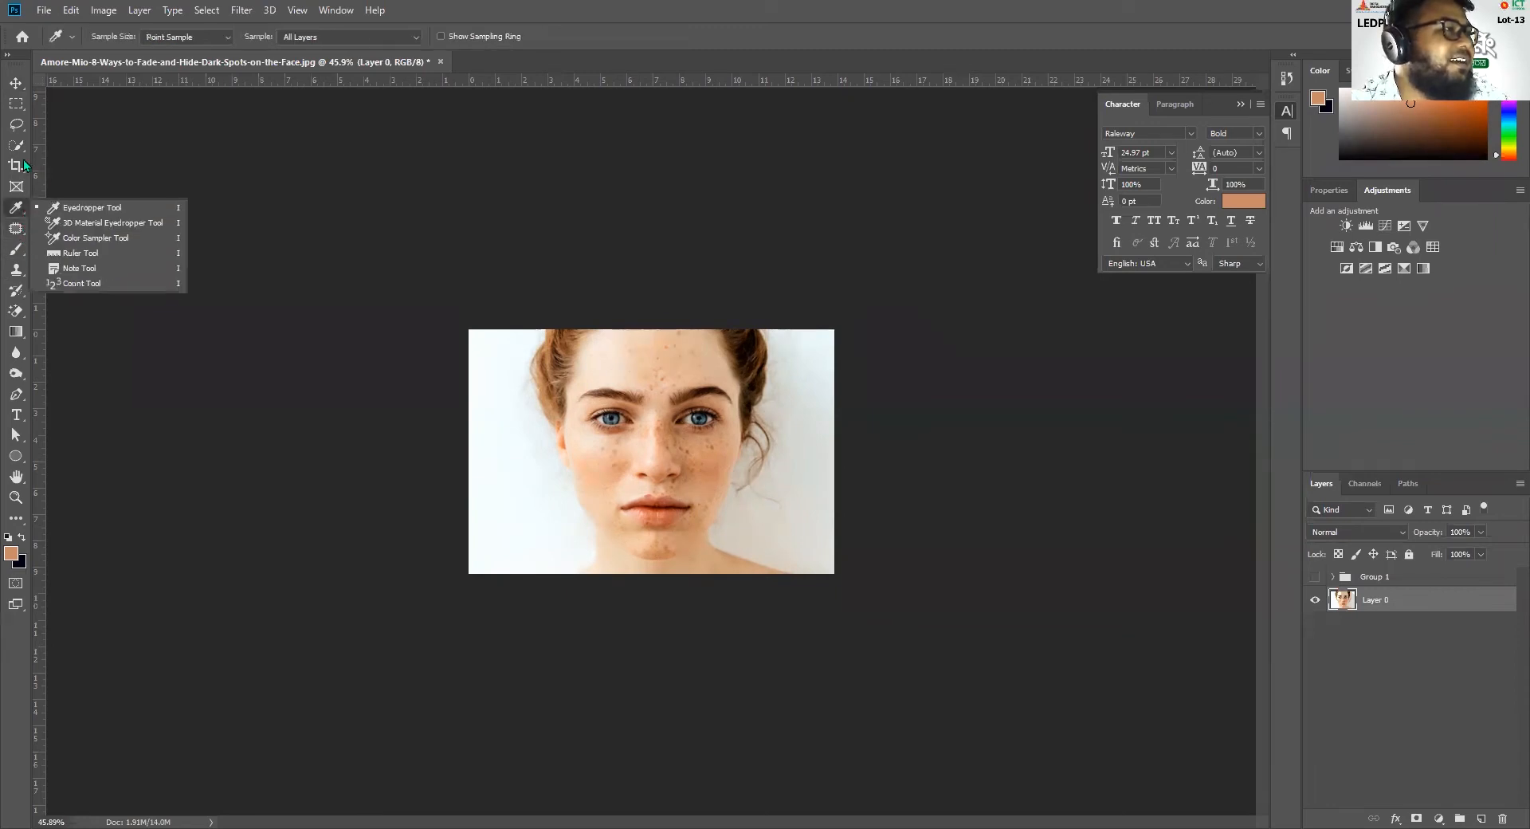
left_click(22, 161)
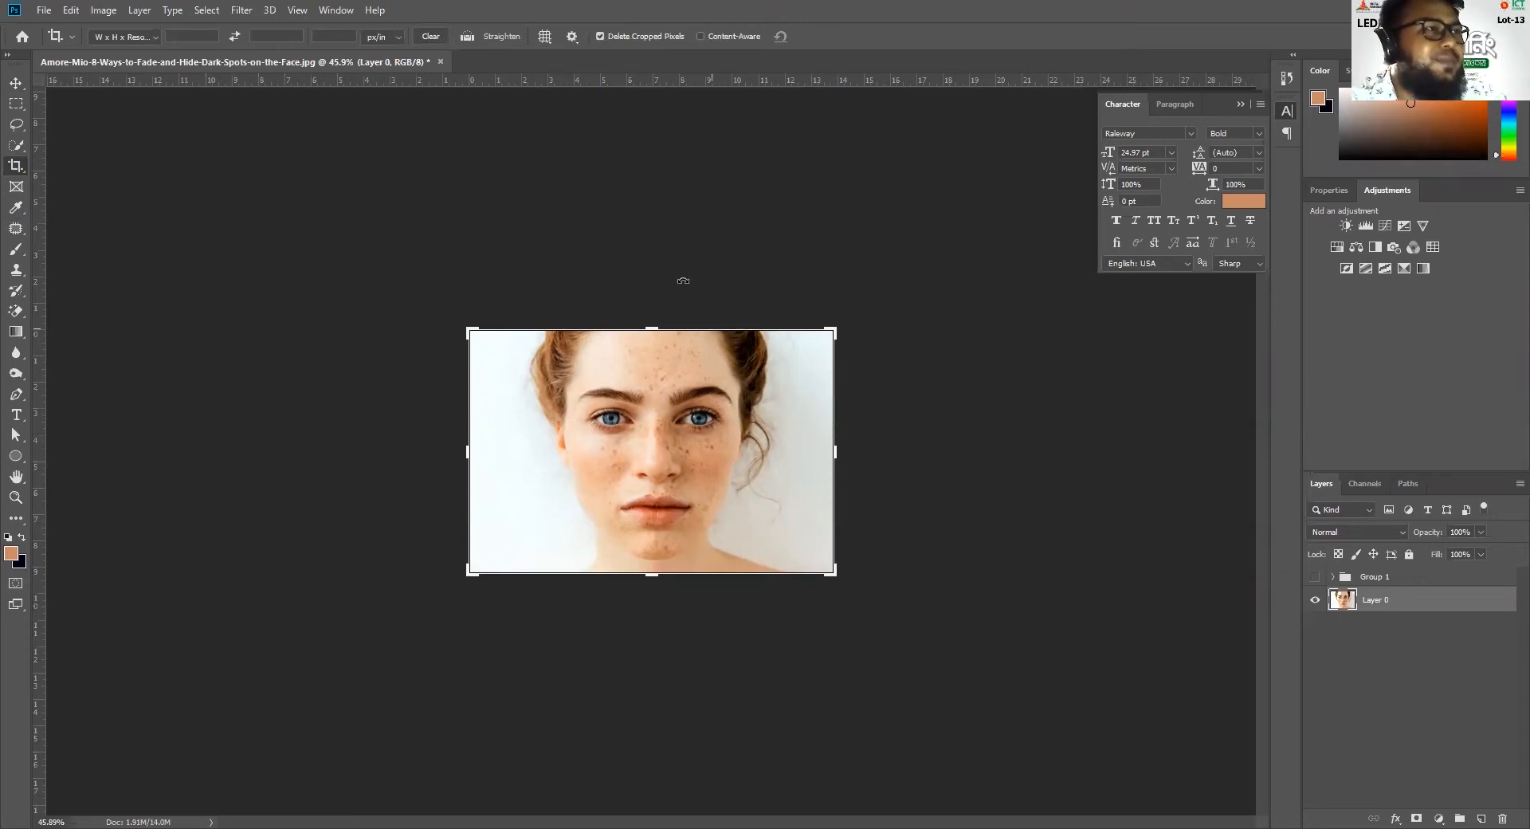
left_click(498, 40)
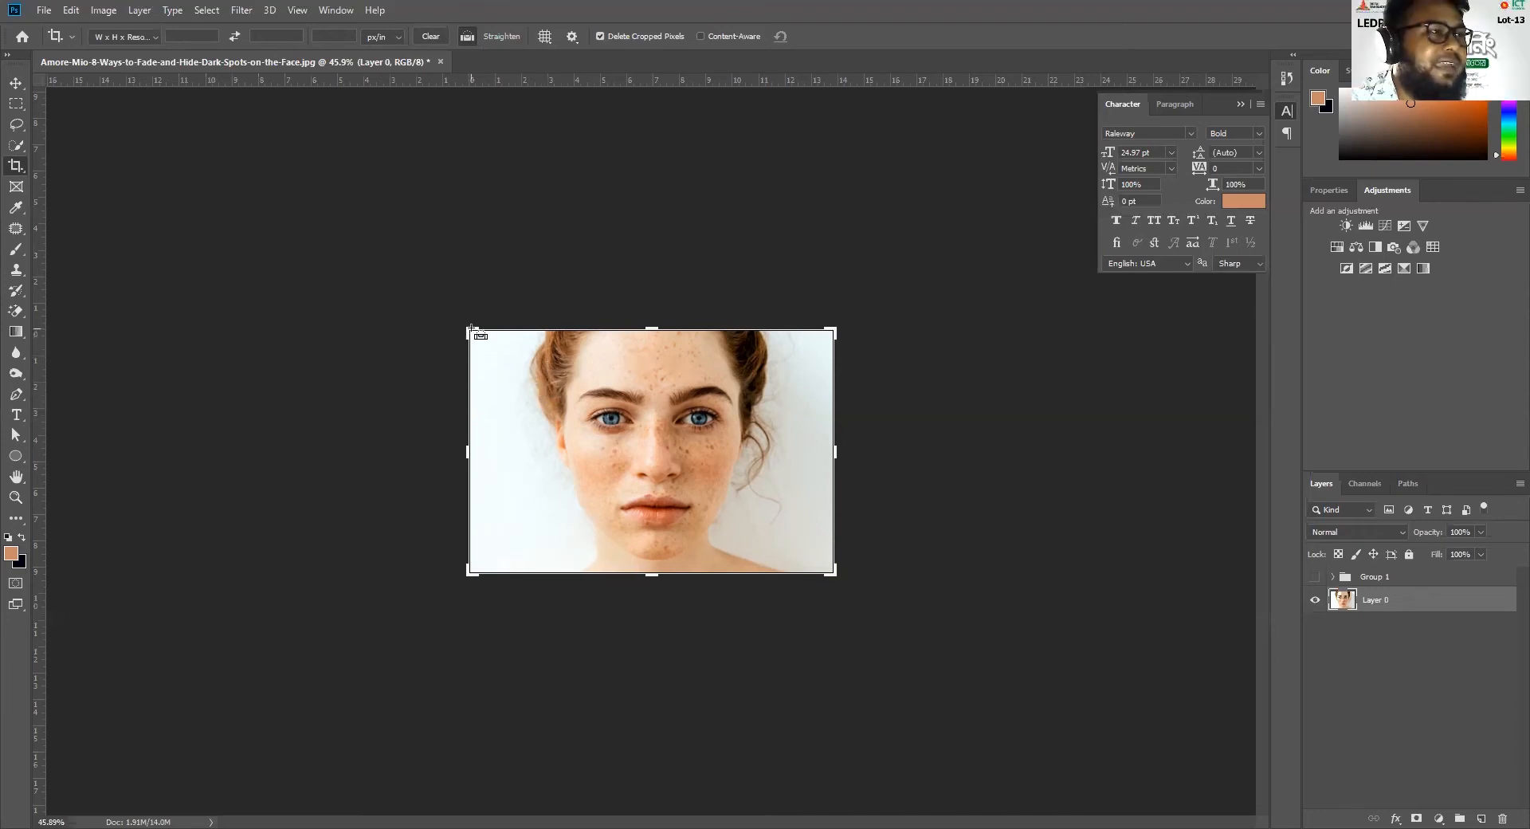
left_click_drag(471, 332, 834, 348)
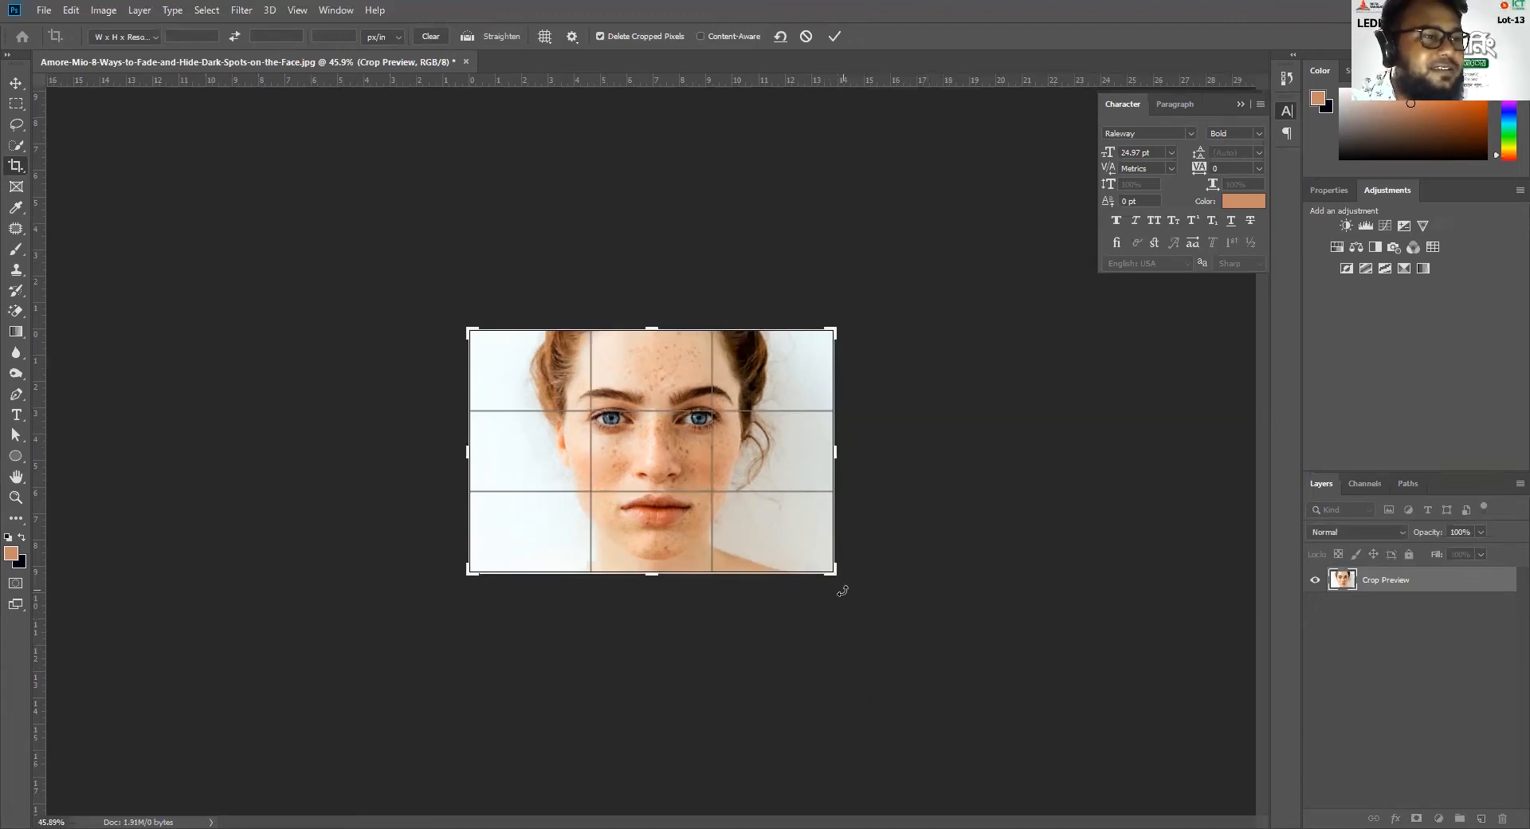
left_click_drag(842, 590, 824, 565)
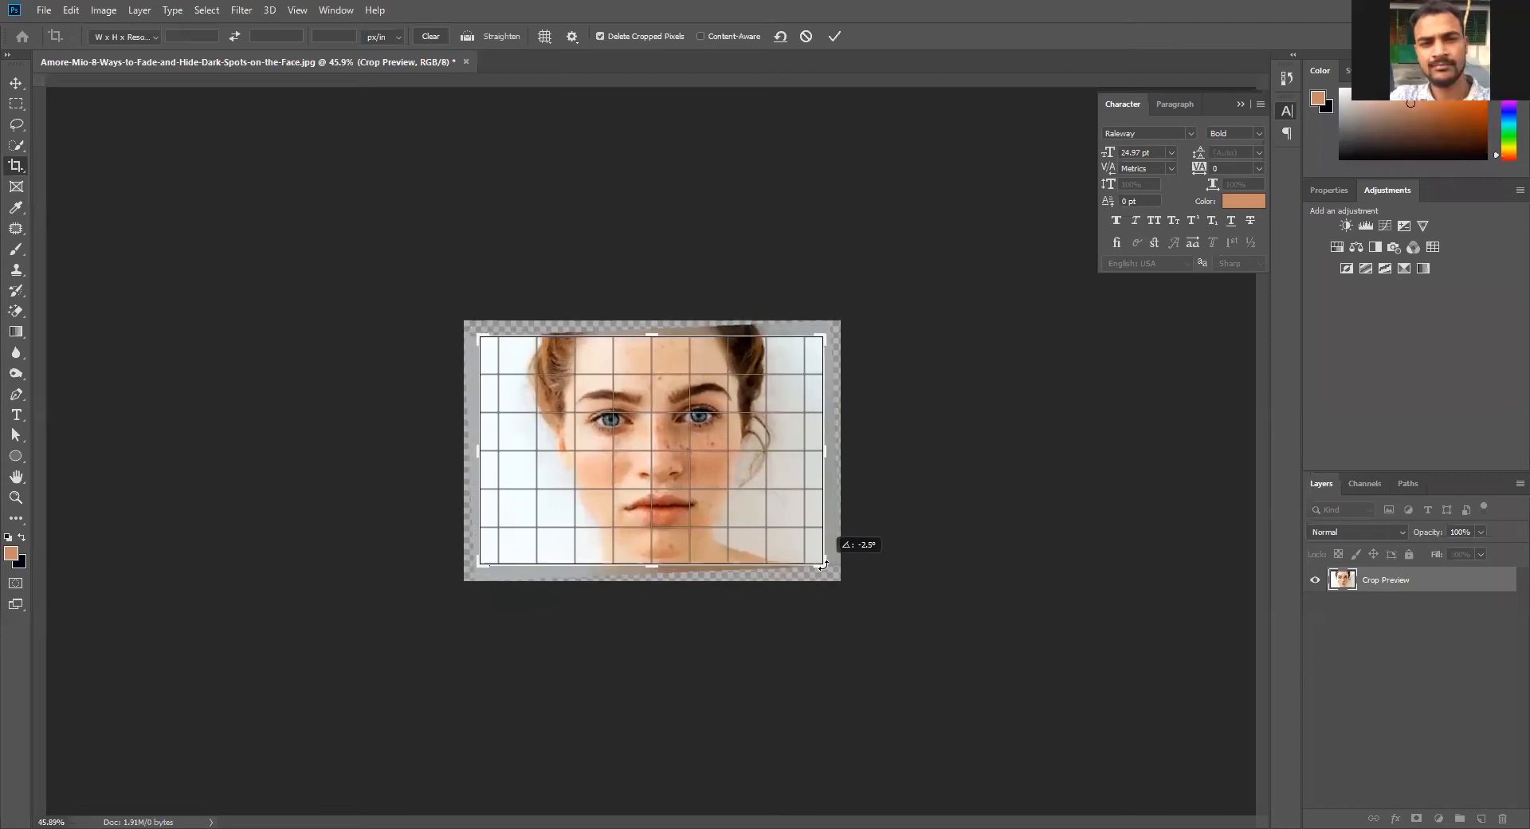
left_click_drag(824, 565, 823, 567)
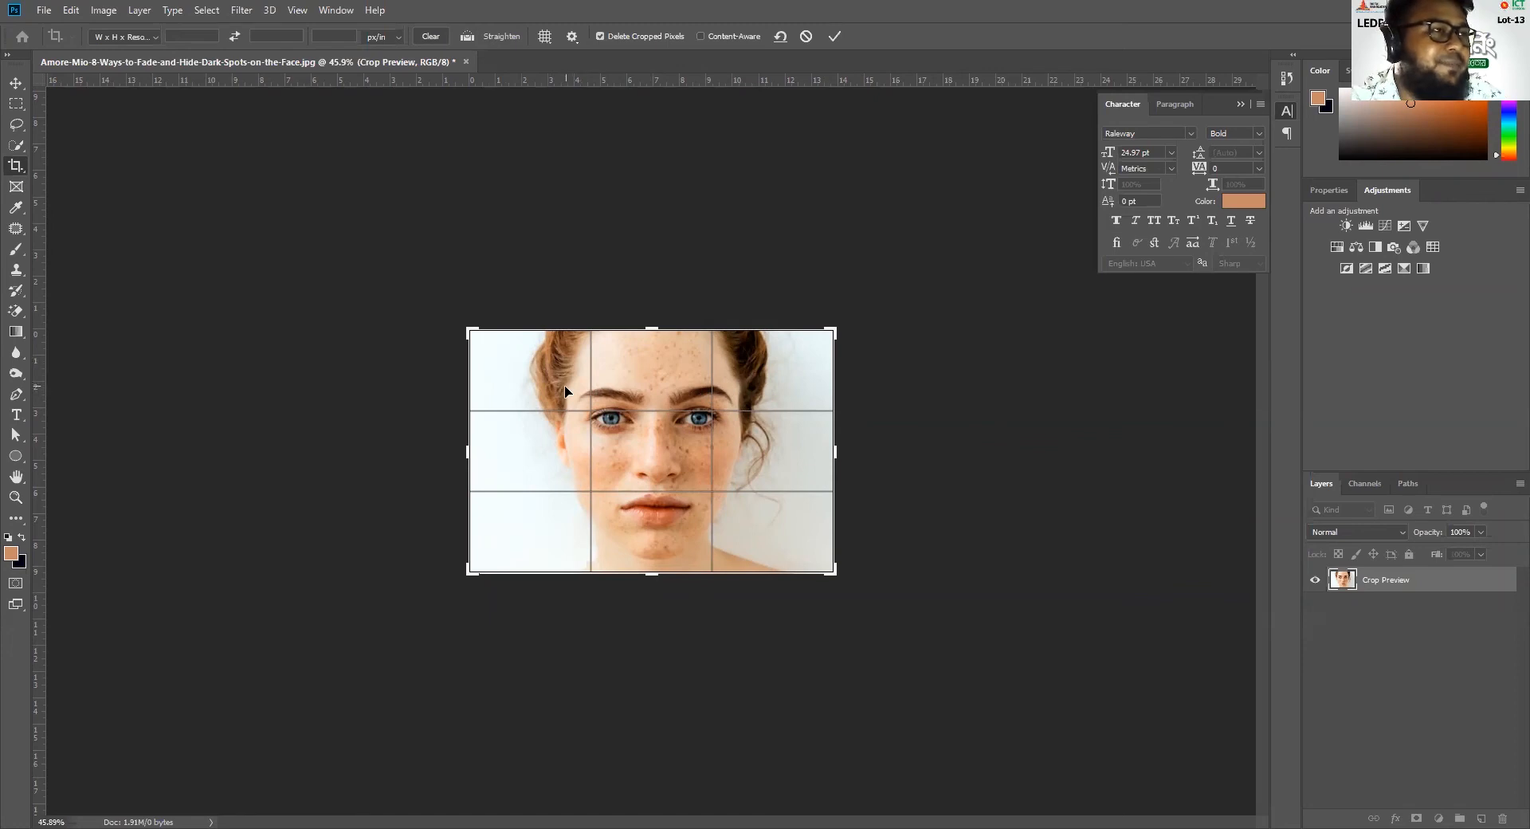
Try straightening the portrait again along a slightly slanted line from its upper-left corner, undo it and leave the crop
left_click(499, 37)
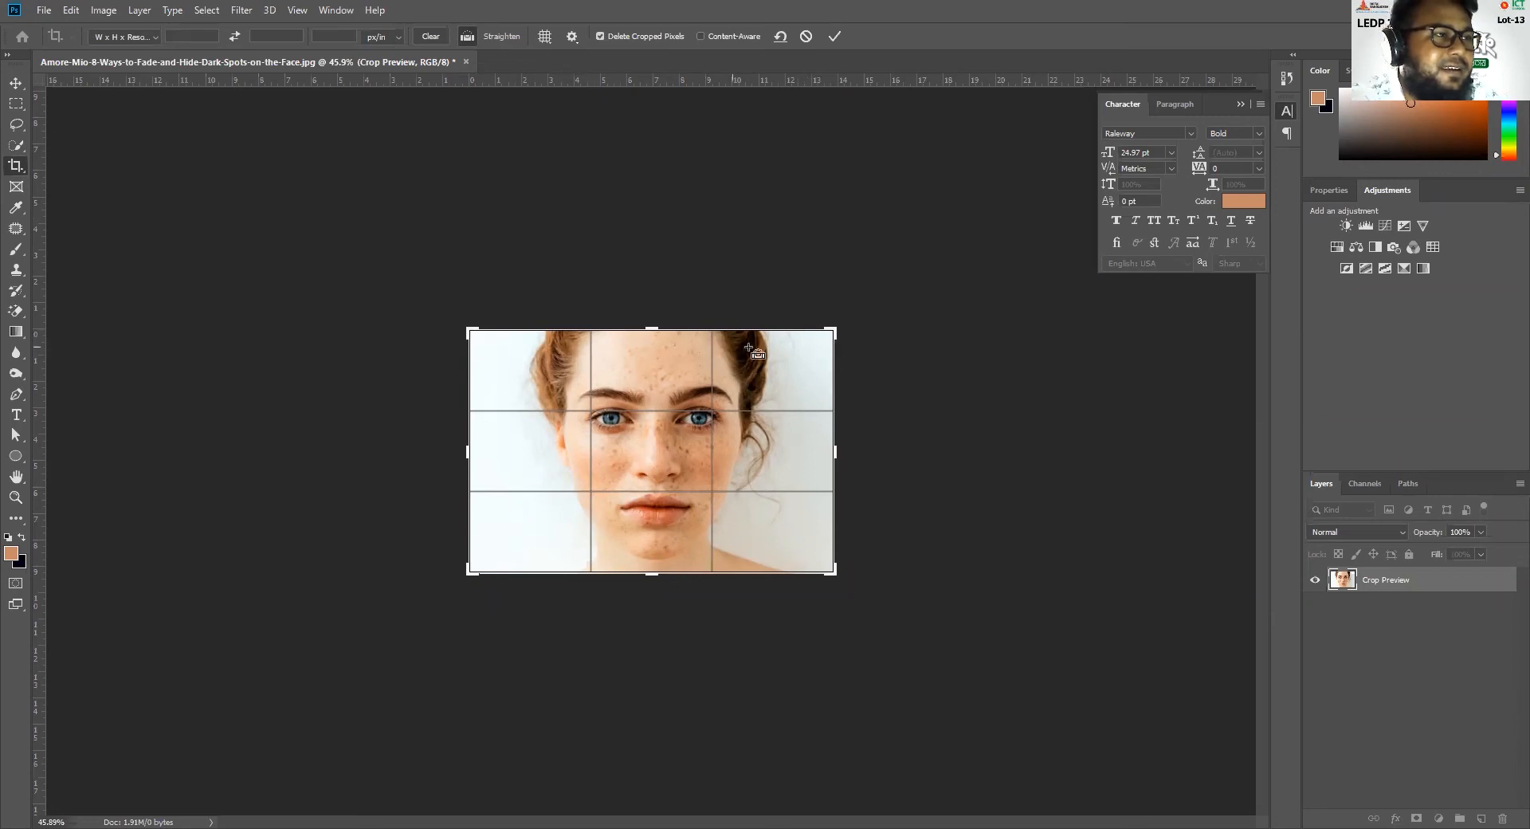
left_click_drag(470, 333, 833, 344)
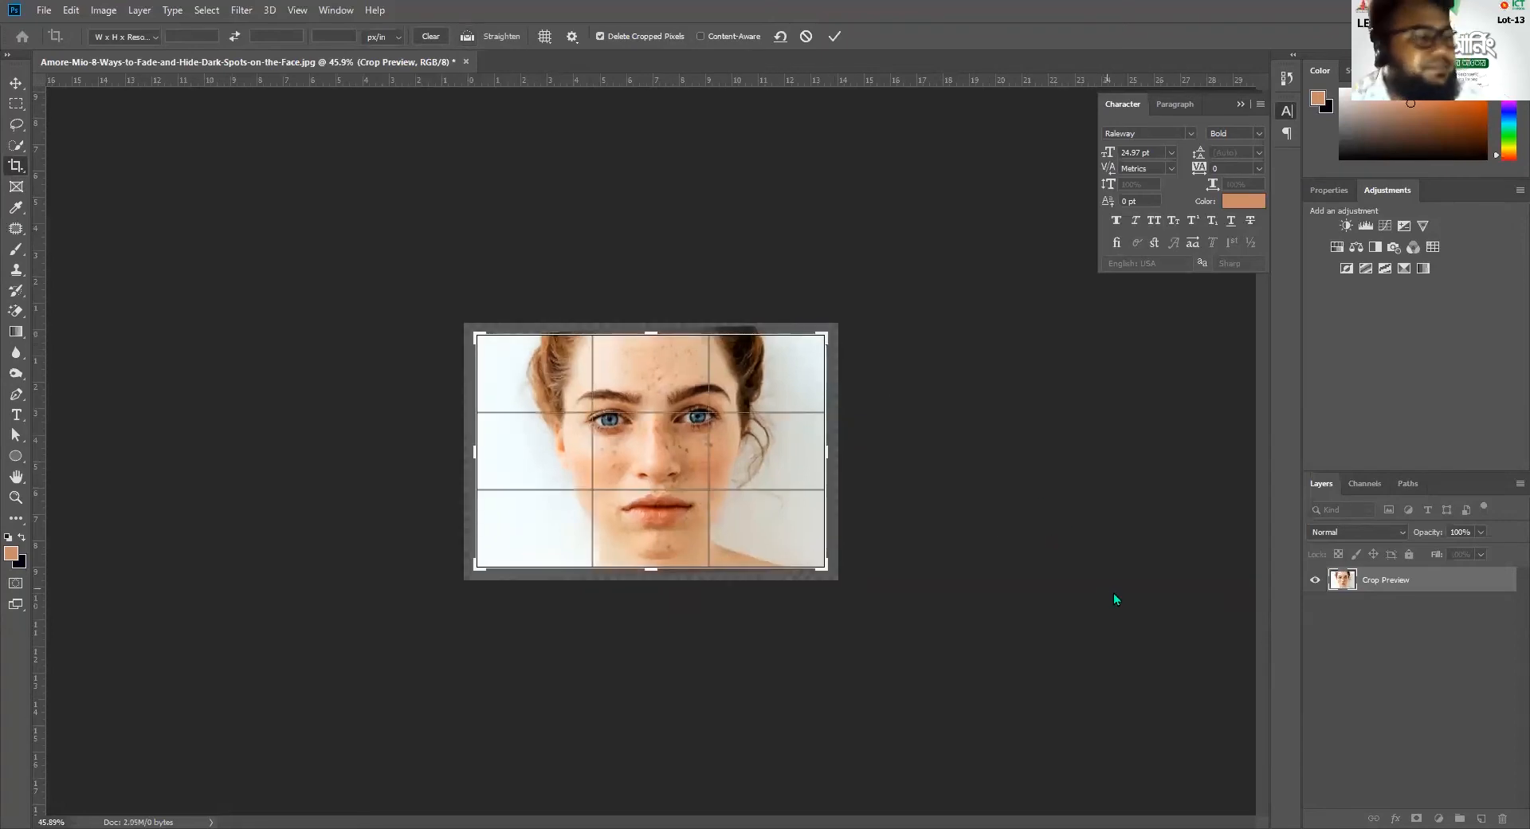
key("ctrl+z")
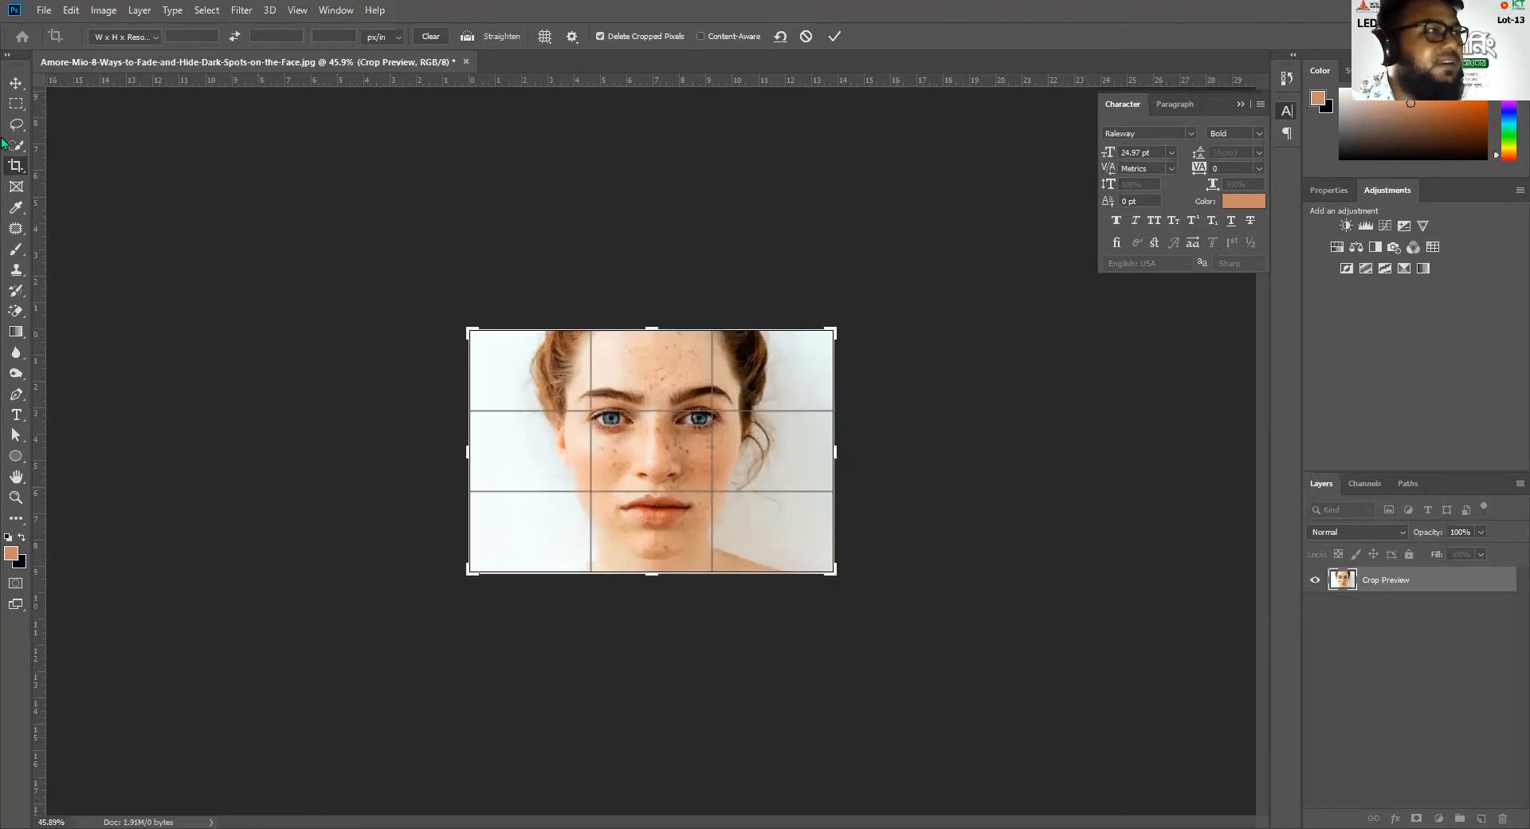
left_click(16, 83)
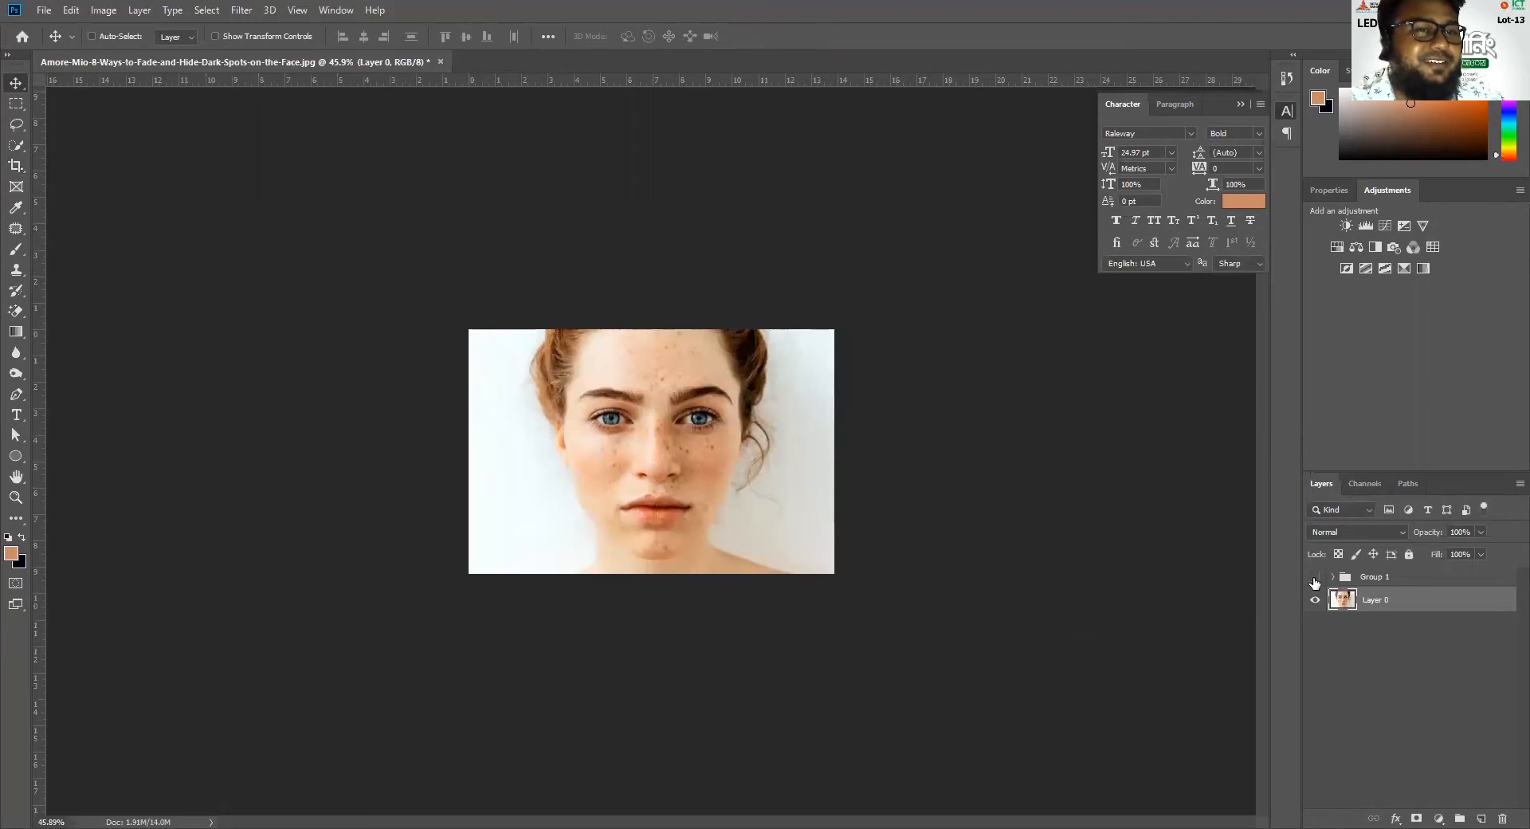
Make Group 1 visible again over Layer 0 and inspect the retouched skin, eyes and lips
left_click(1314, 578)
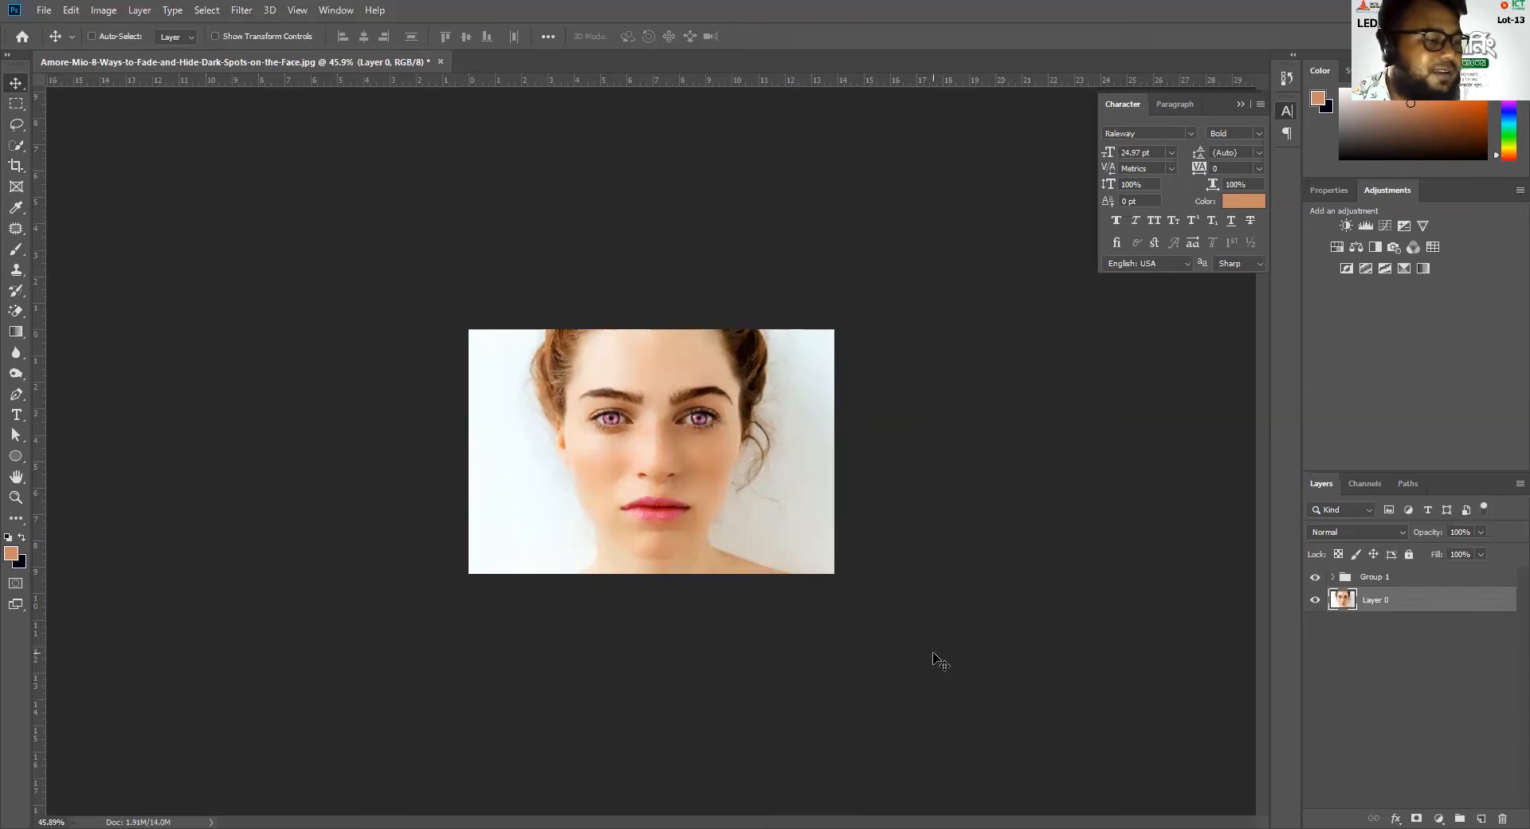
key("ctrl")
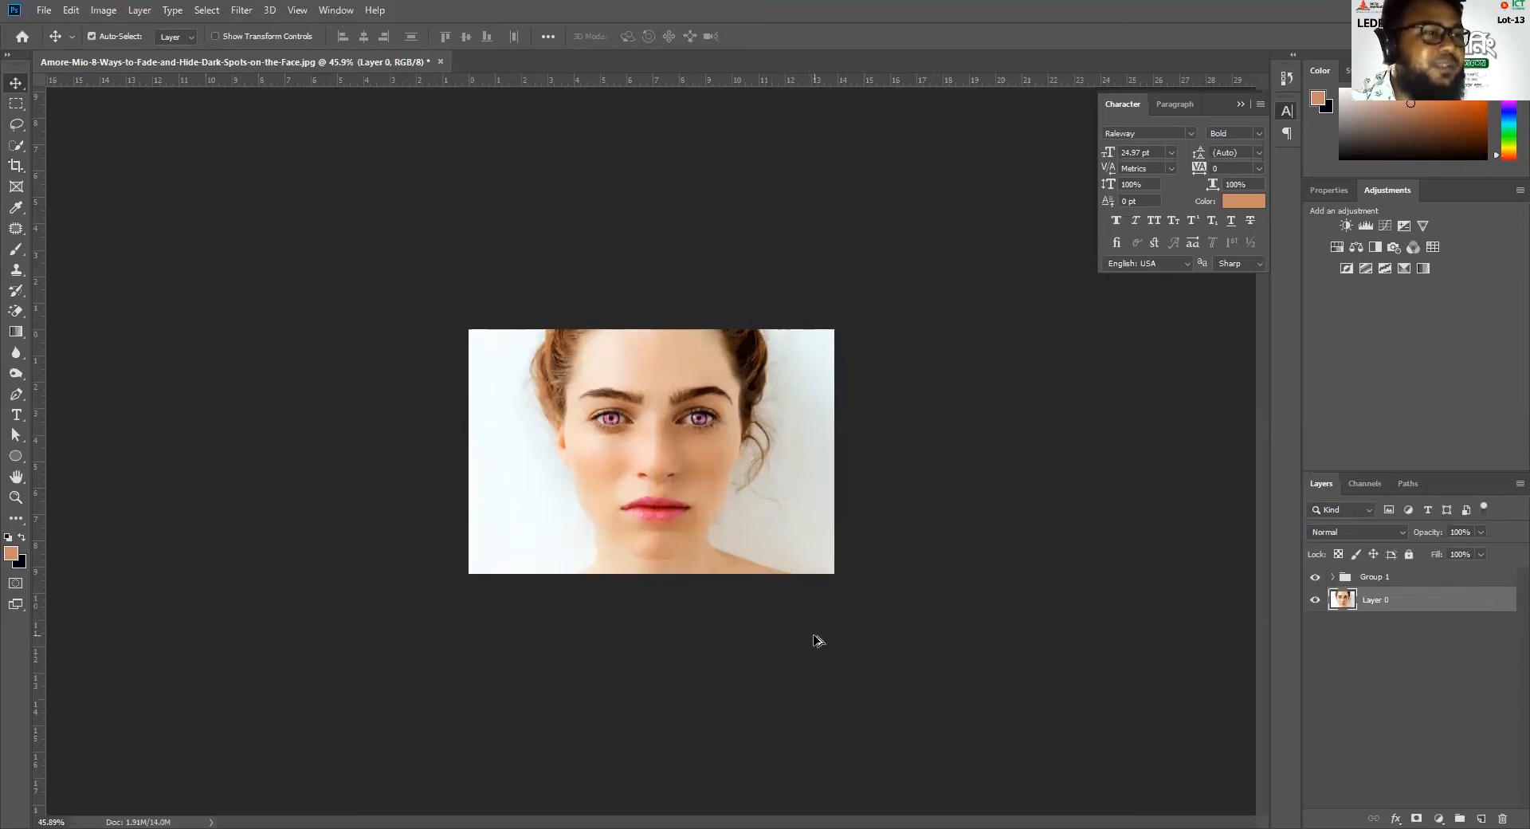
scroll(819, 640, "down", 1)
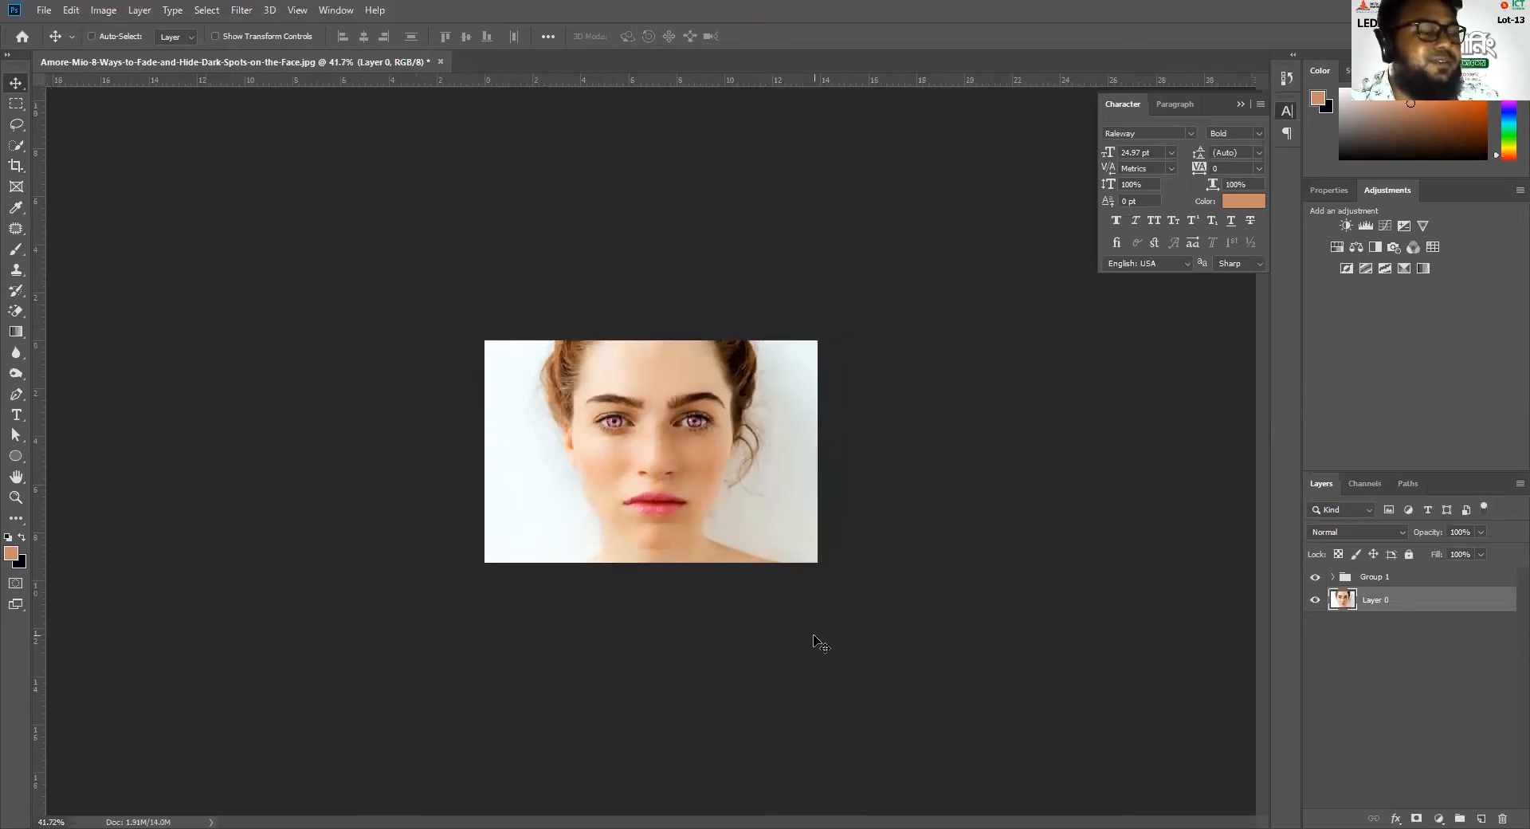
key("ctrl")
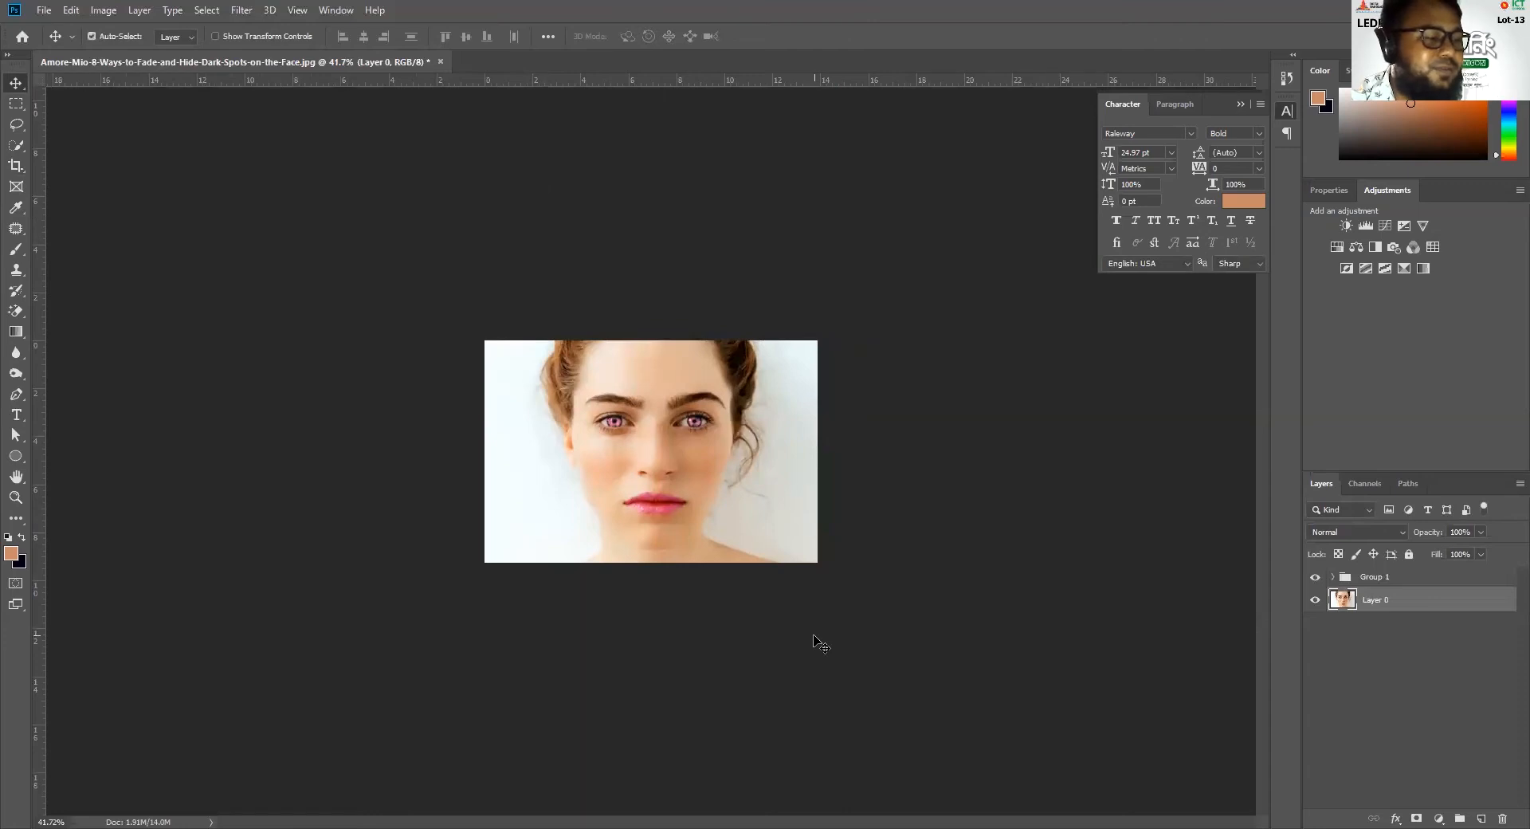
scroll(818, 642, "up", 2)
scroll(817, 640, "up", 4)
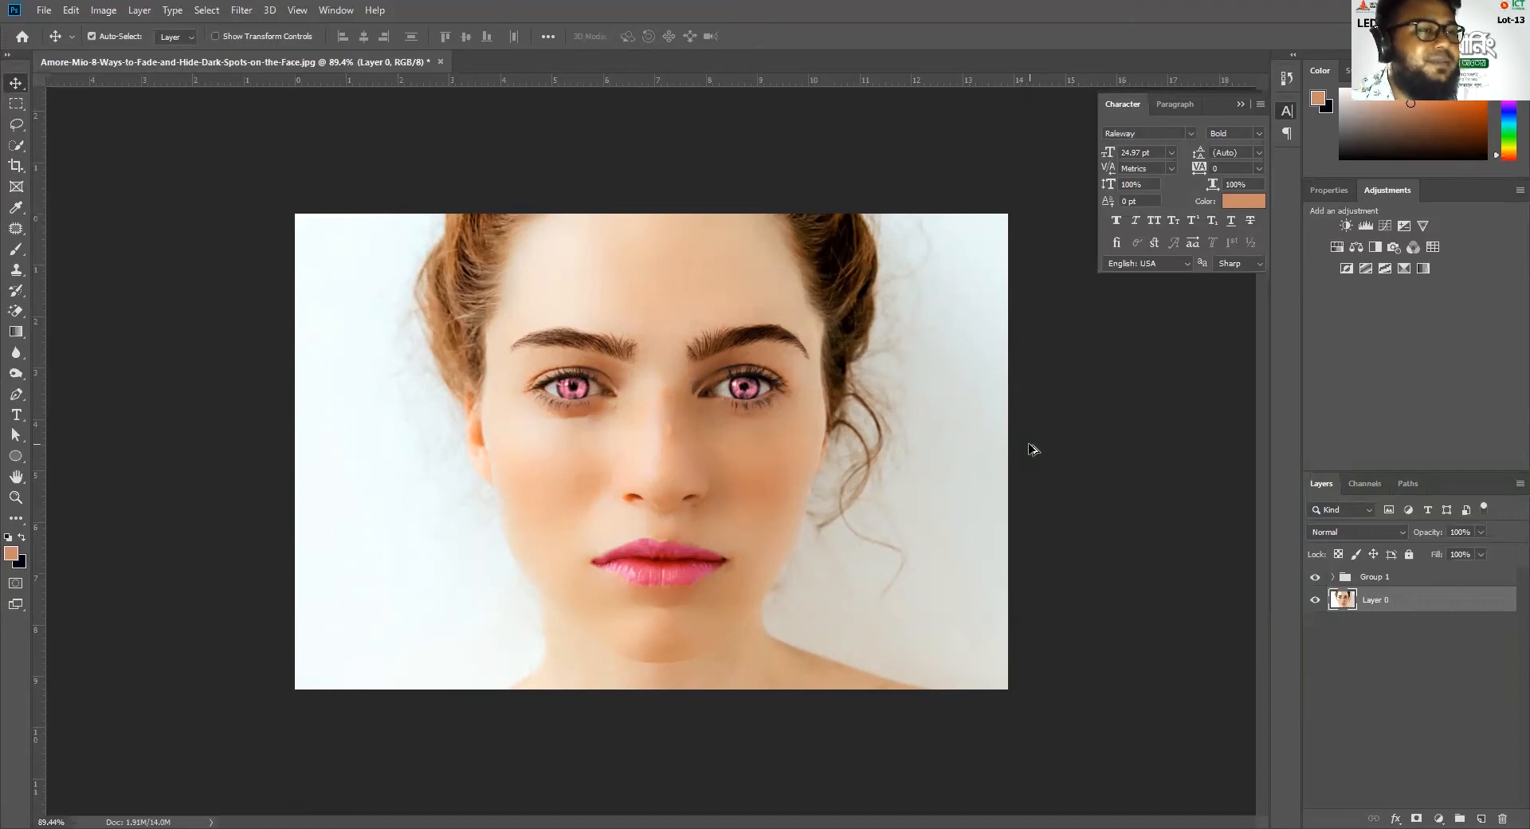
scroll(1034, 452, "down", 2)
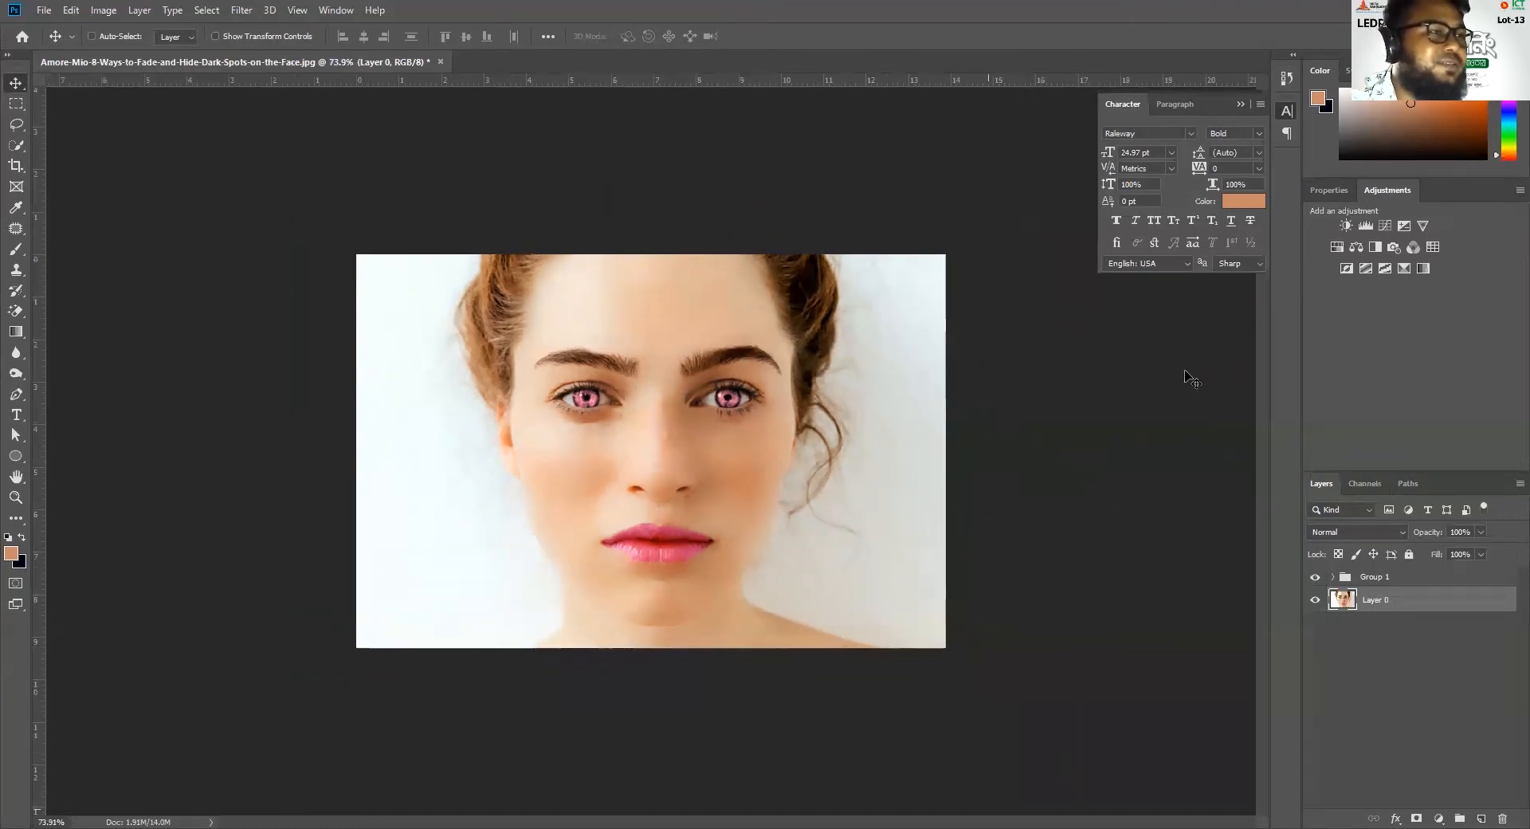
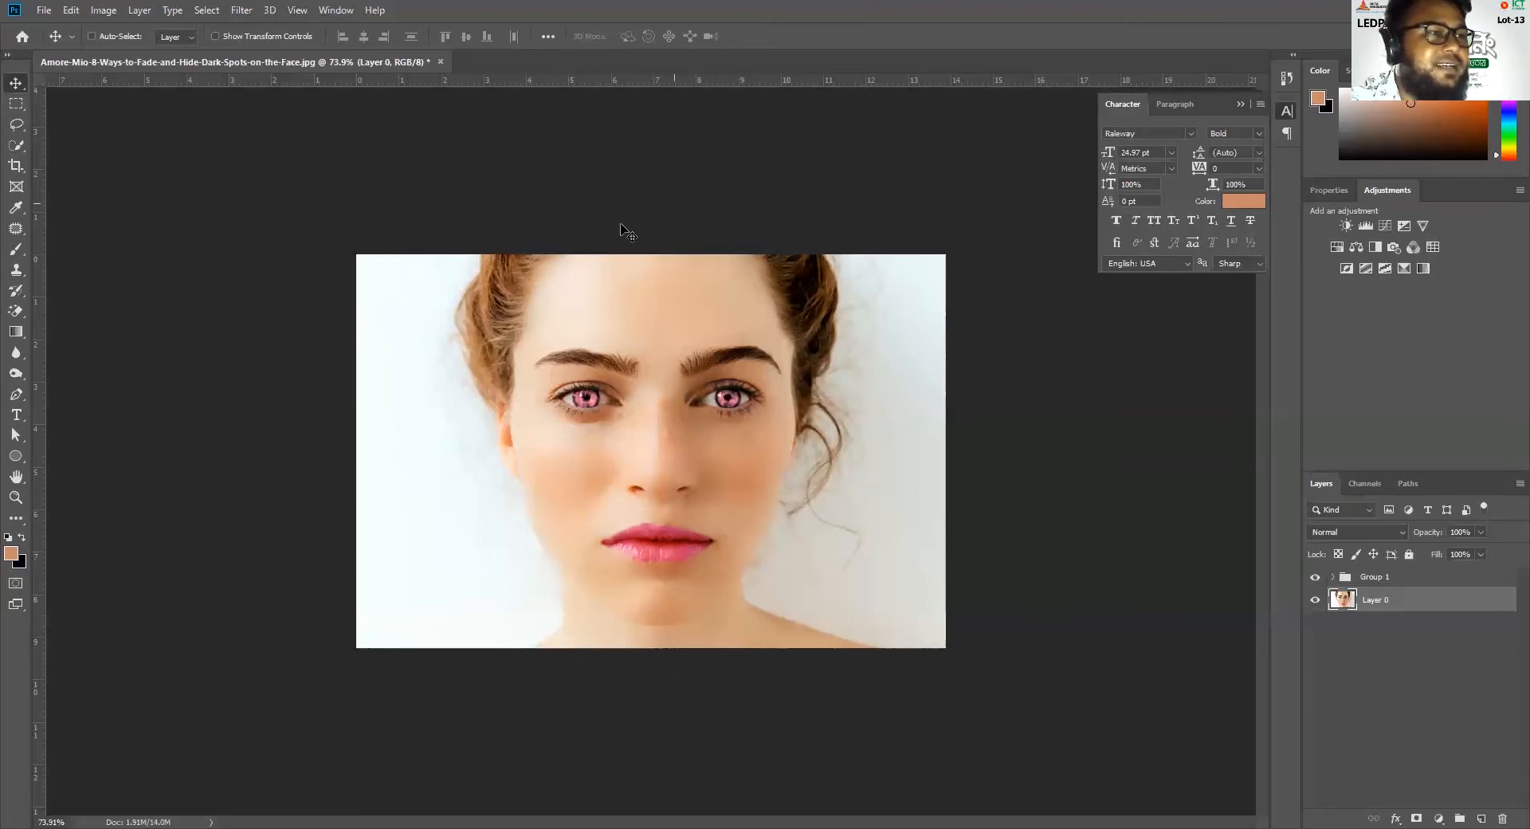
Hide Group 1 and show it again to compare the original freckled portrait with the retouched version
left_click(1314, 576)
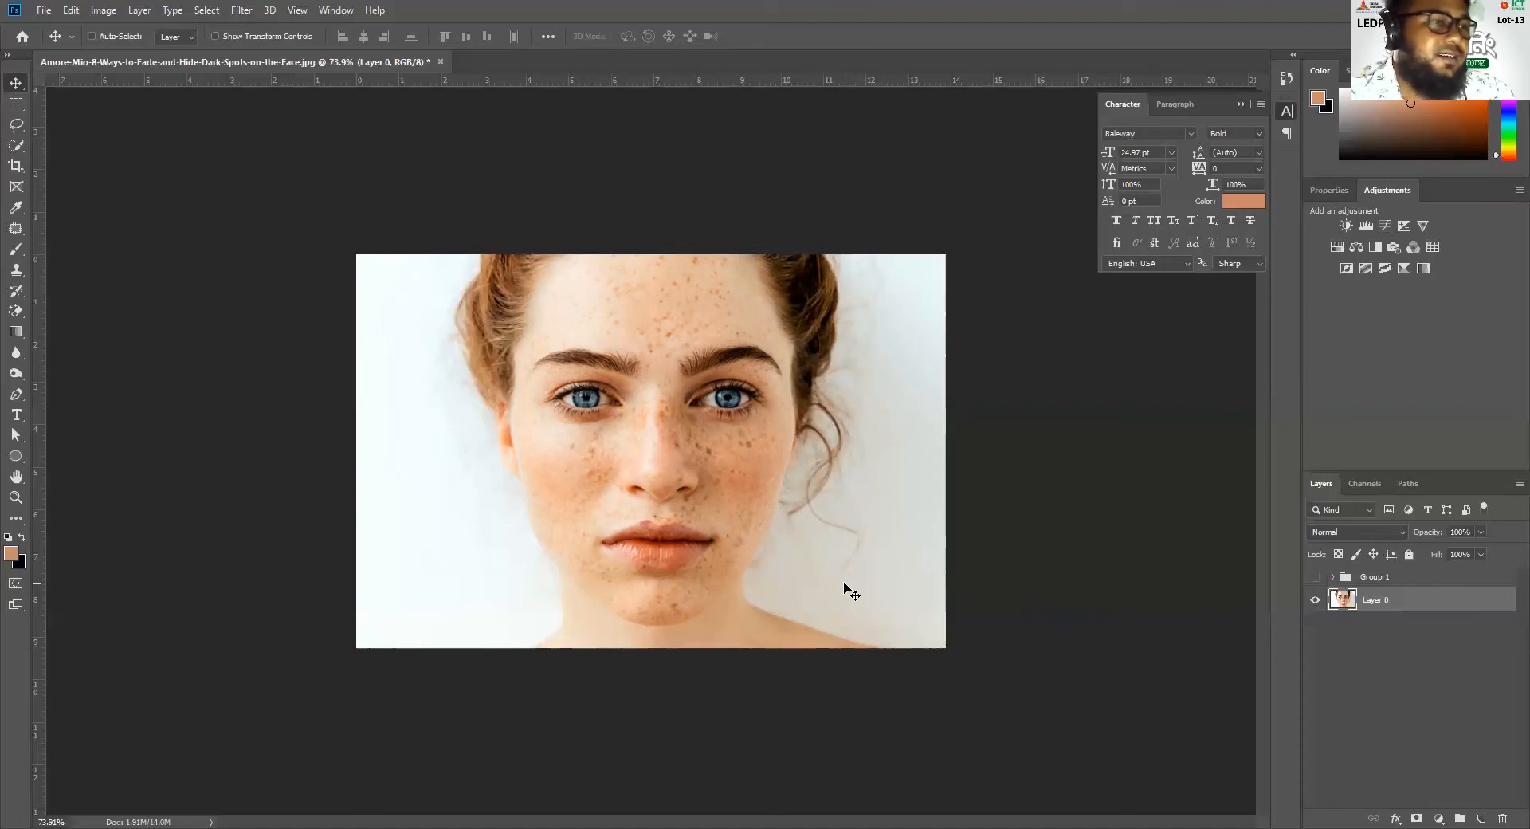
left_click(1314, 576)
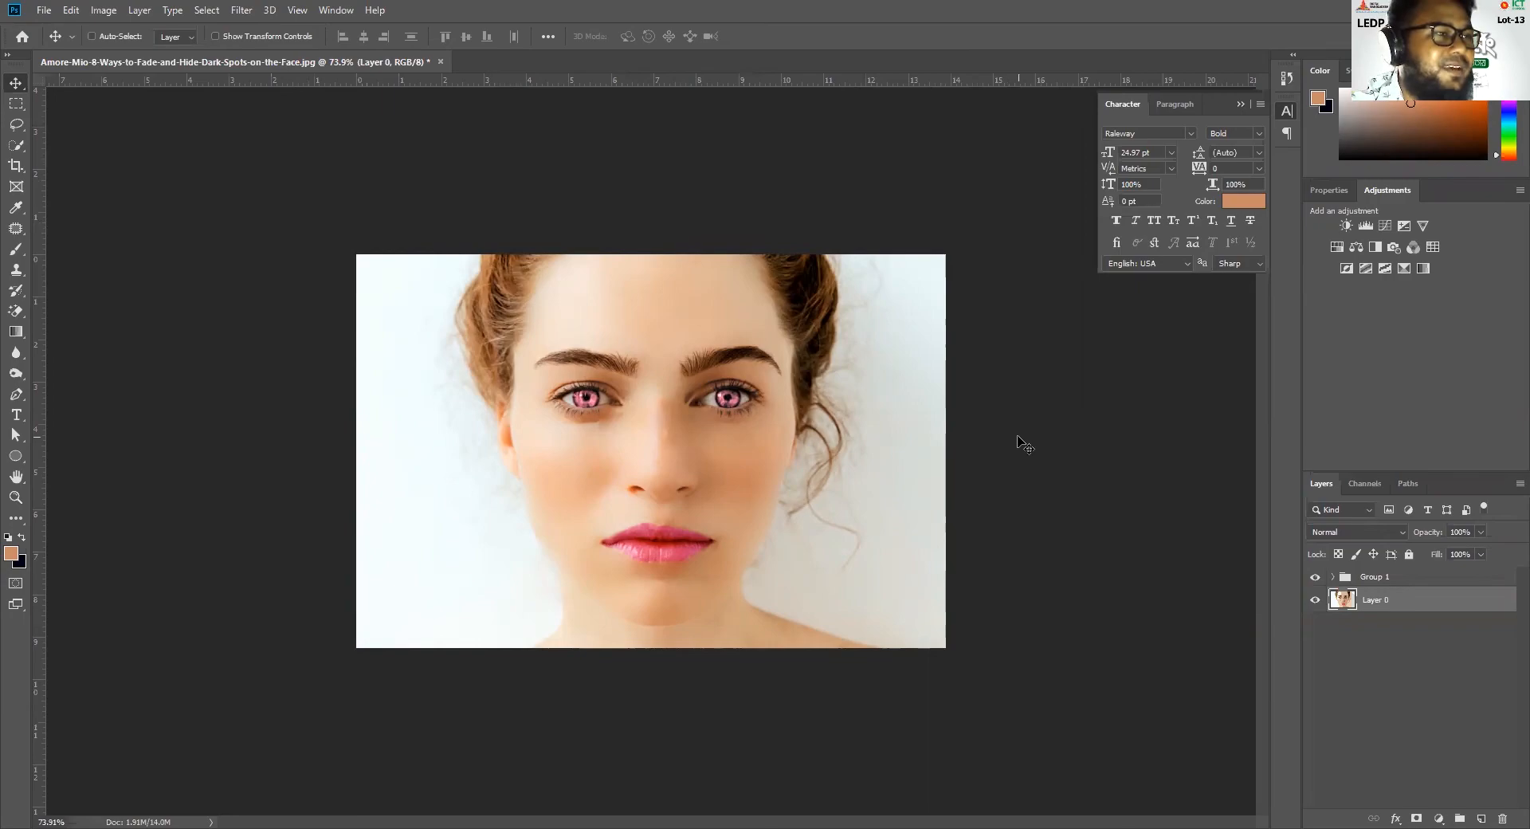
Create a new document from the Web Large preset, 1920 x 1080 px at 72 ppi
key("ctrl+n")
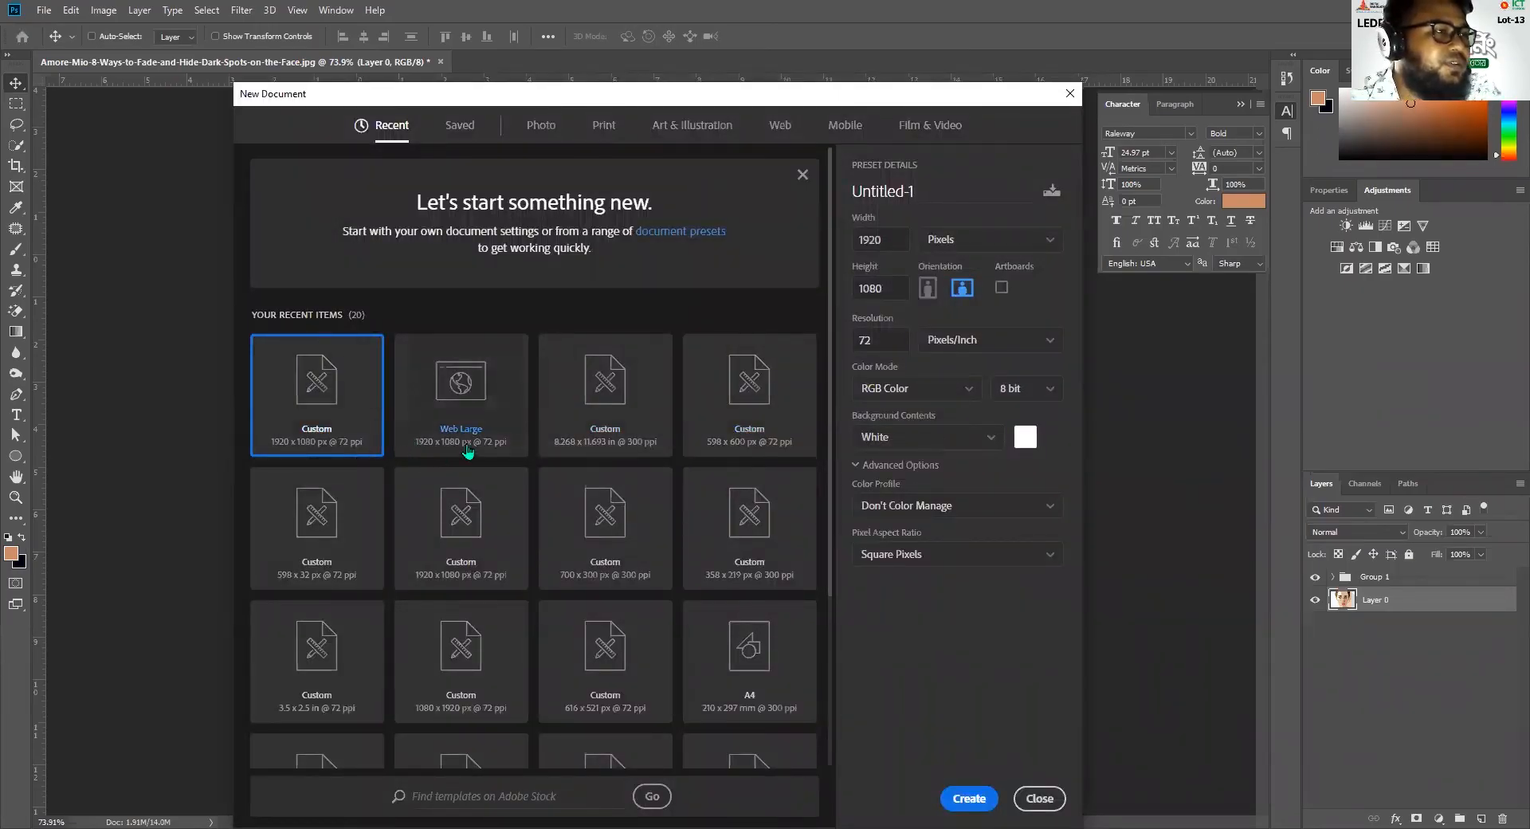
left_click(488, 396)
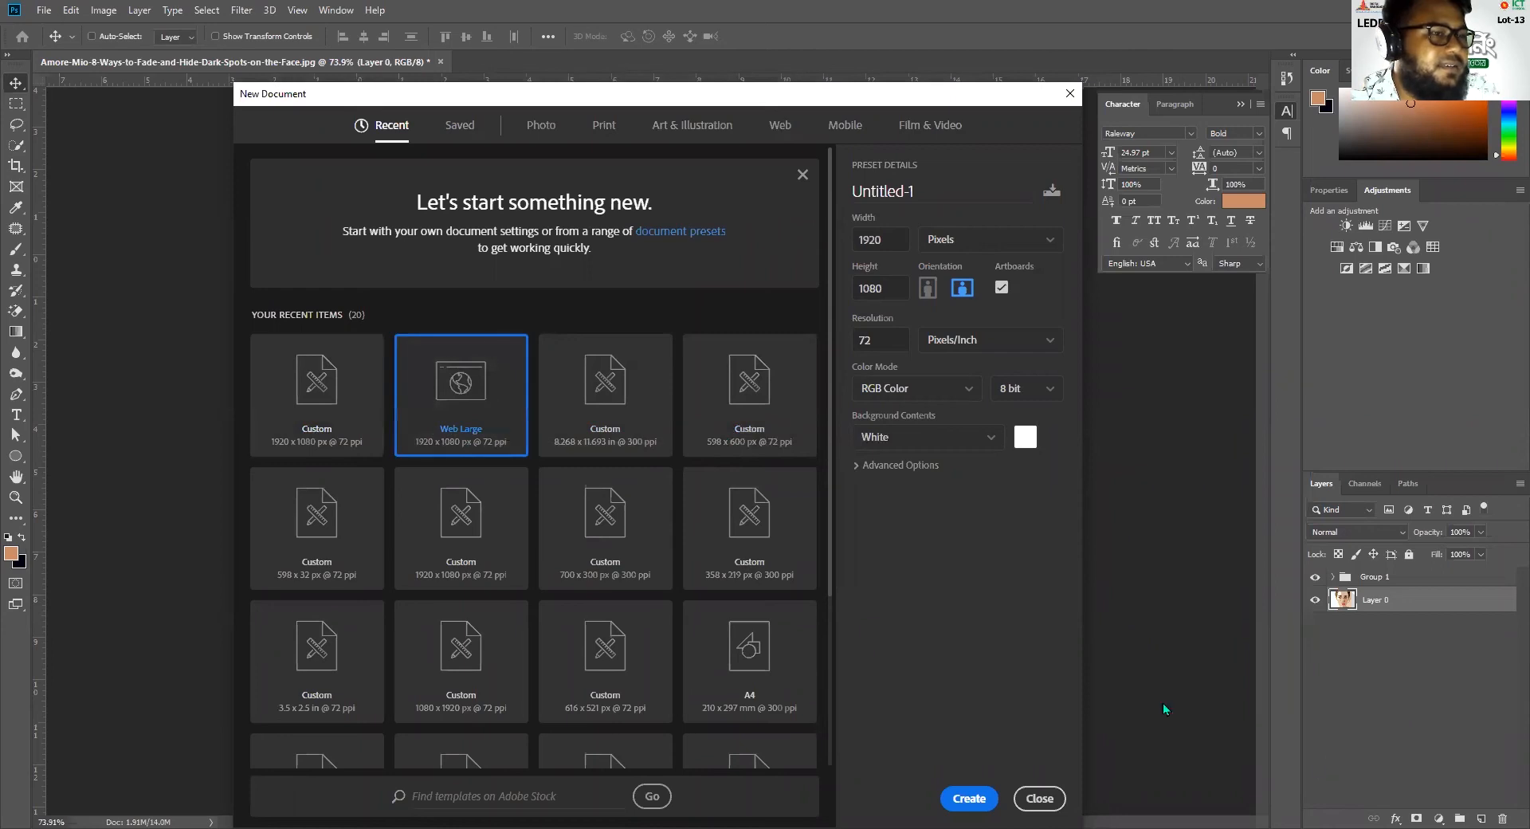
left_click(958, 802)
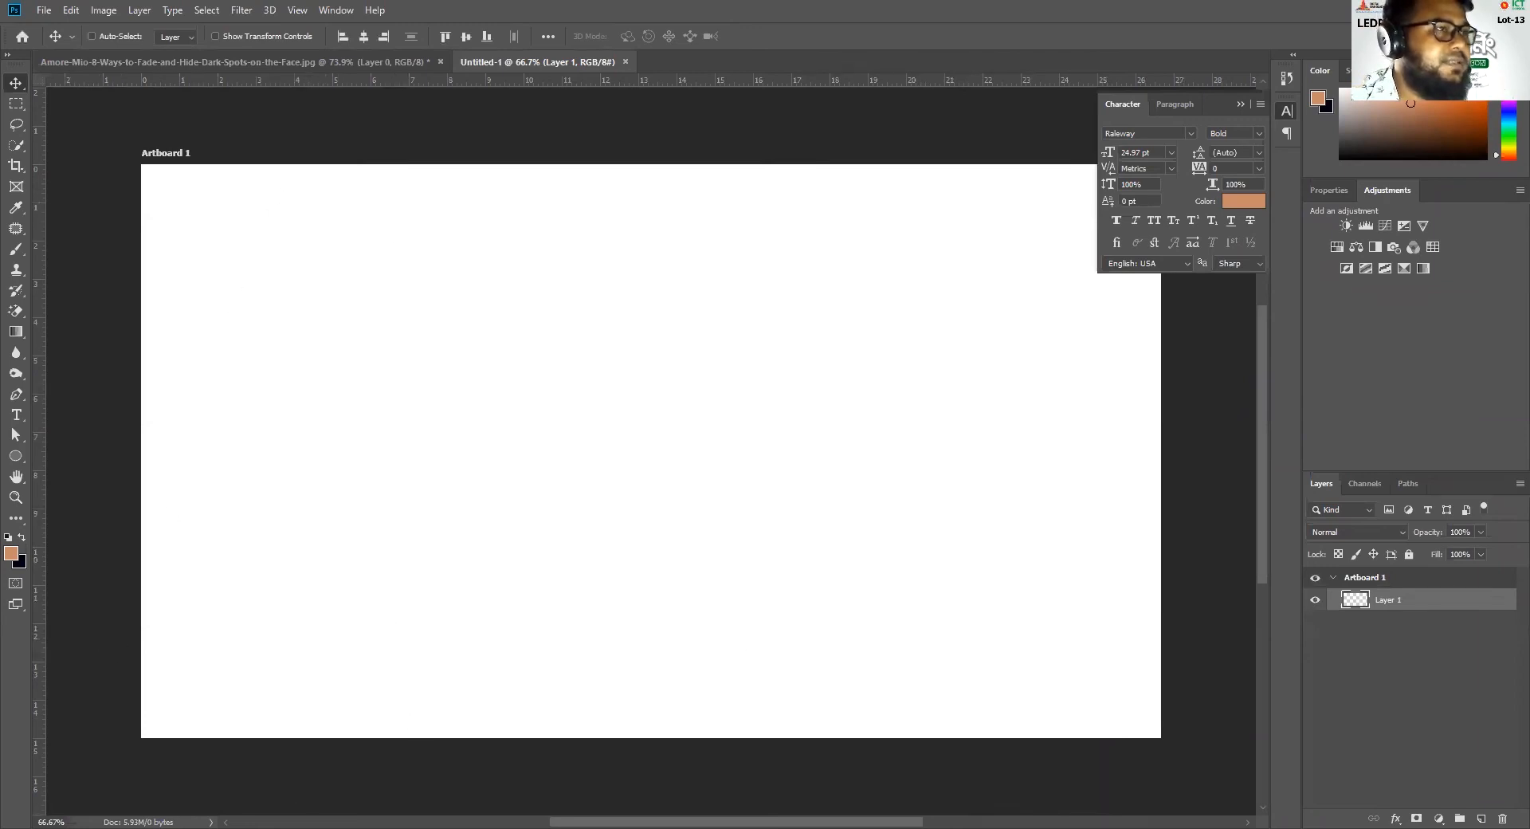
Copy Group 1 from the portrait file into the new document, placing the retouched portrait in the artboard's upper-right part
left_click(331, 66)
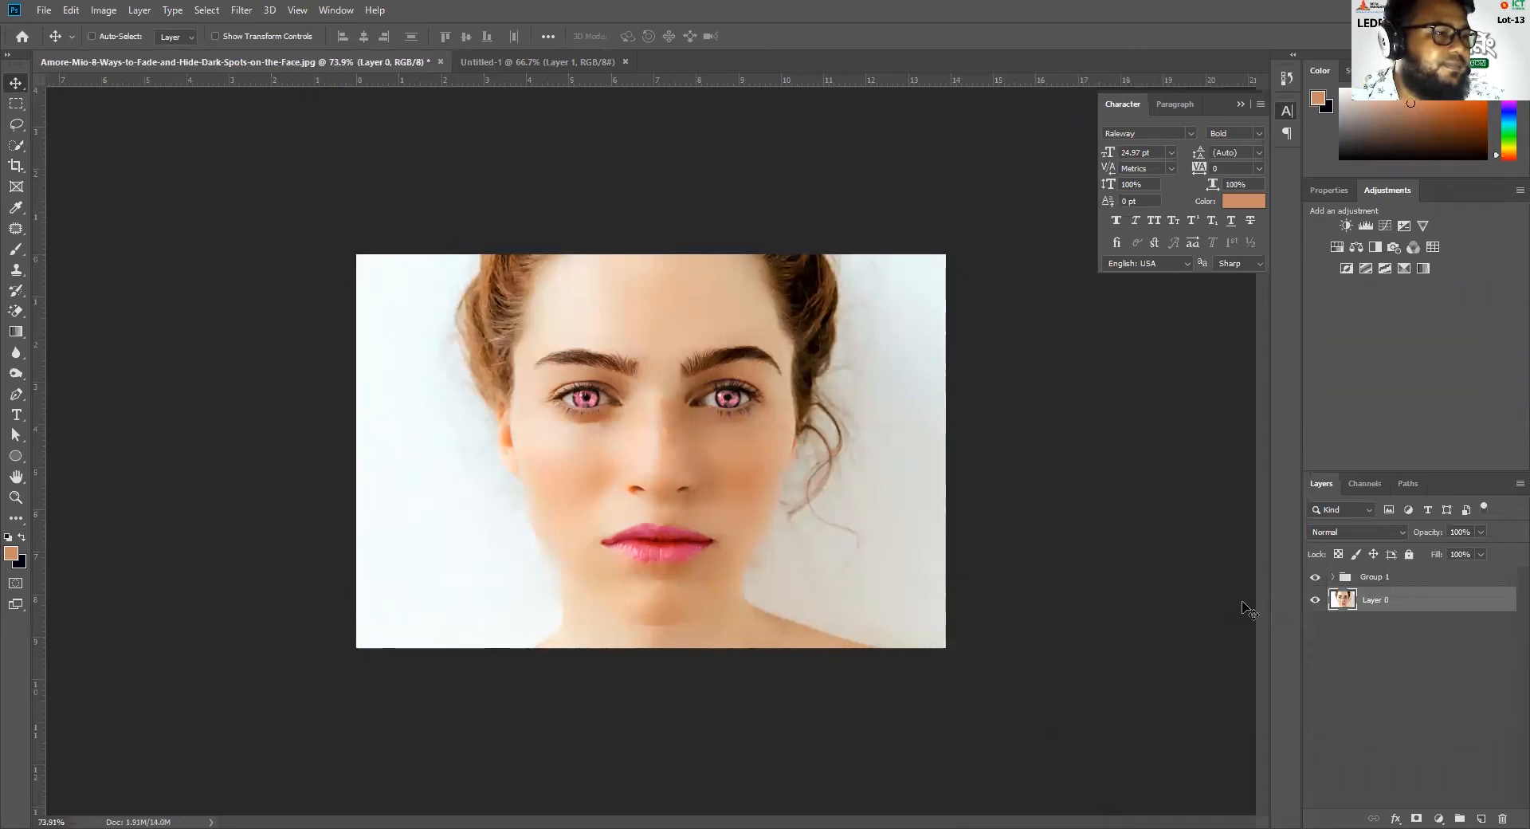
left_click(1391, 579)
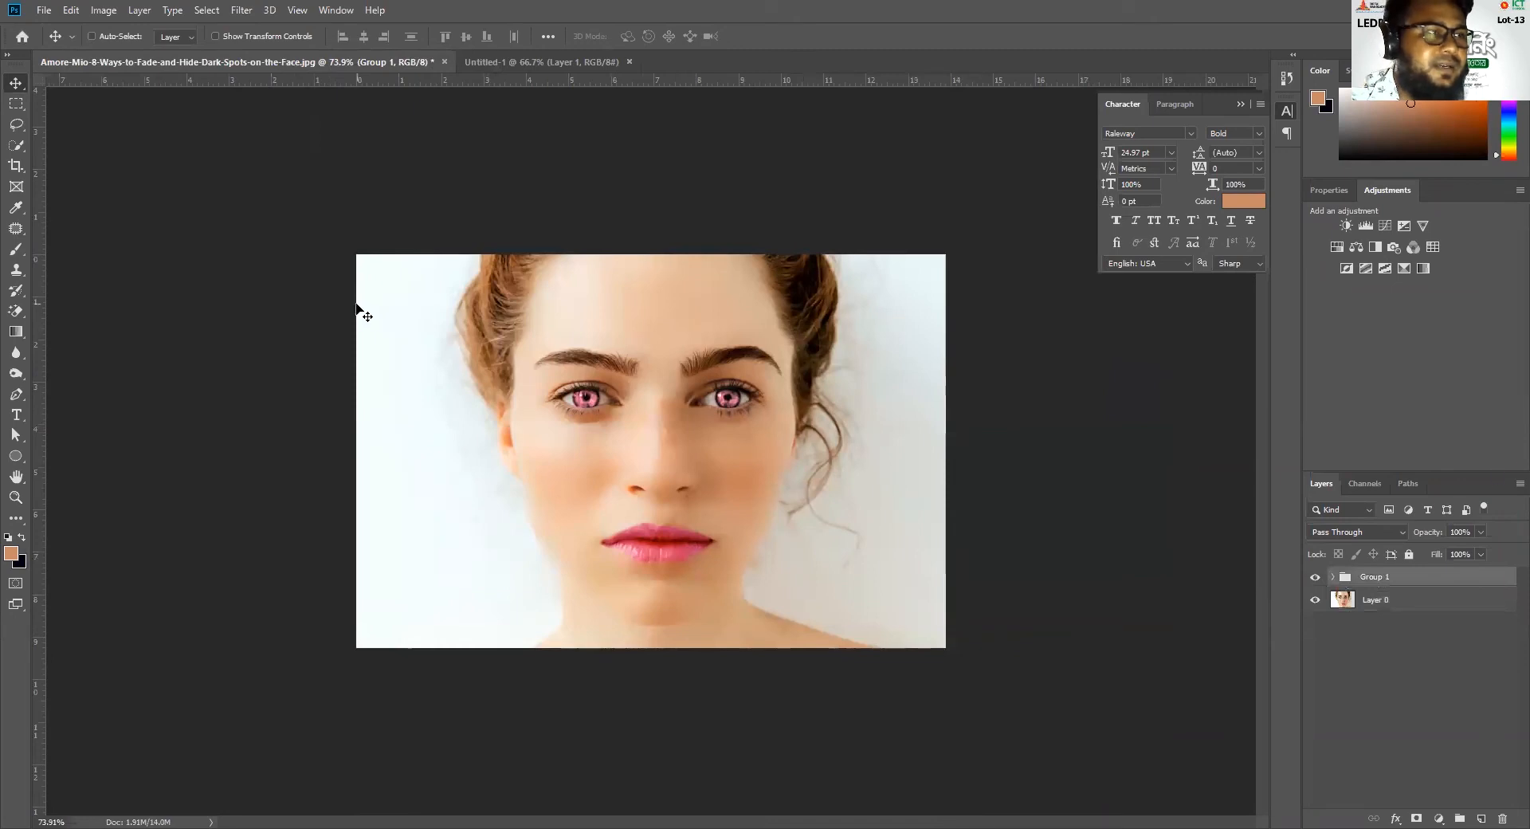
mouse_move(597, 398)
left_mouse_down()
mouse_move(539, 64)
mouse_move(598, 208)
mouse_move(838, 447)
mouse_move(880, 468)
mouse_move(896, 457)
mouse_move(903, 368)
mouse_move(869, 356)
mouse_move(895, 356)
left_mouse_up()
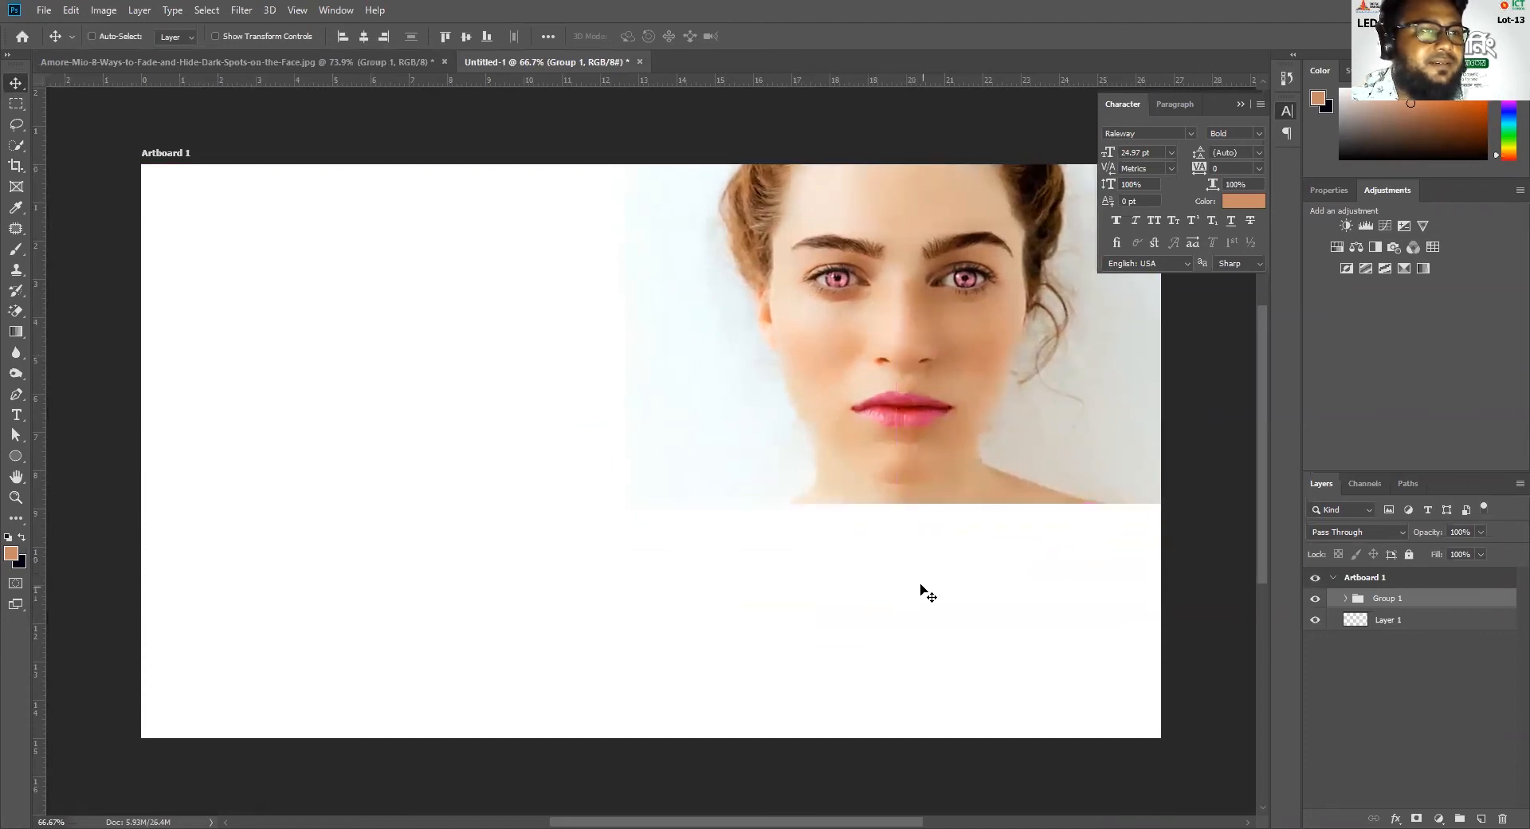
Copy the original portrait on Layer 0 into the new document, aligned beside the retouched portrait in the artboard's upper-left part
left_click(228, 61)
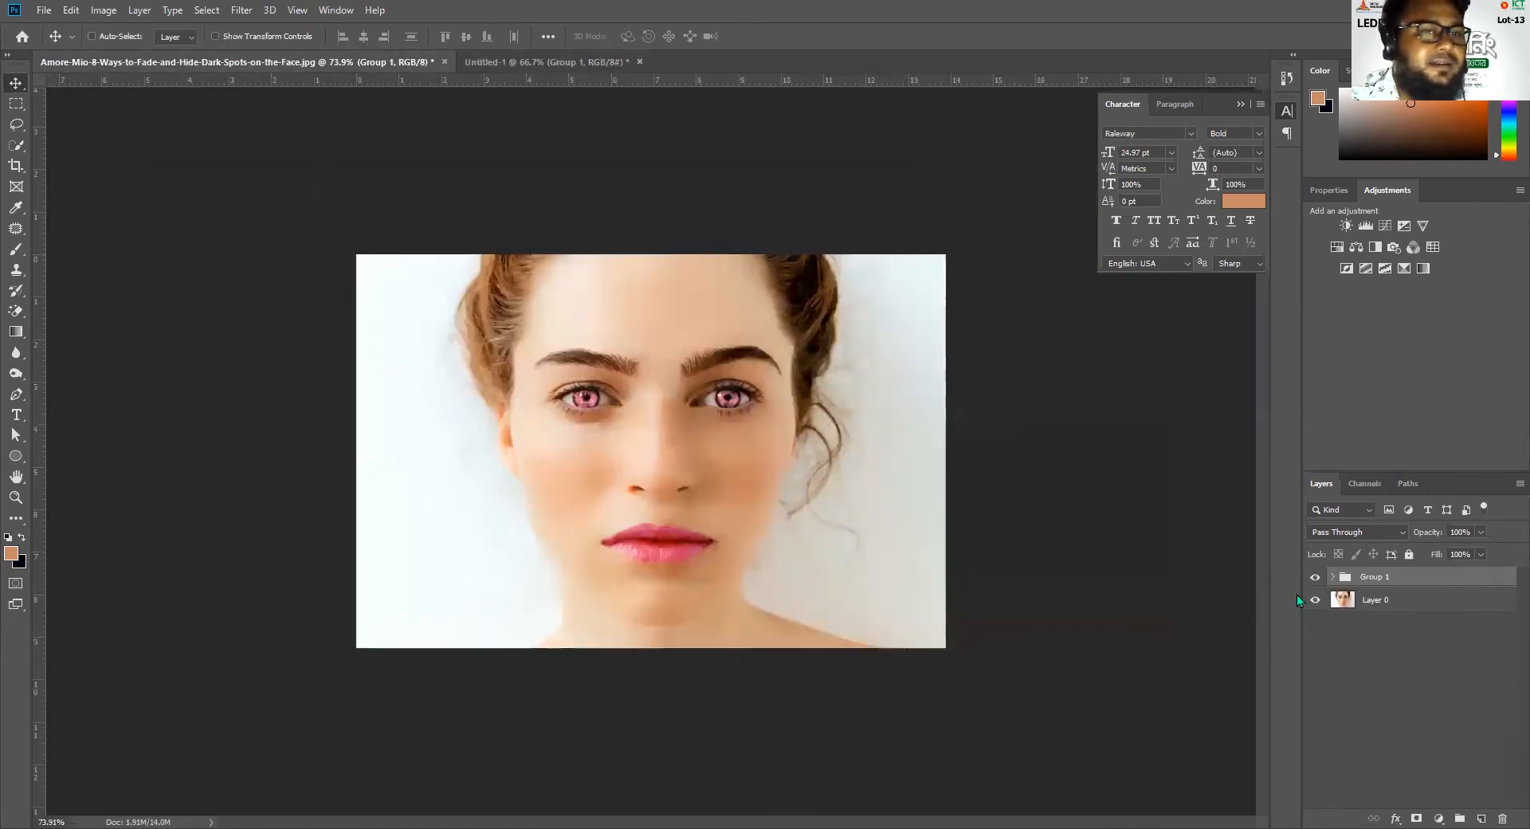
left_click(1366, 602)
left_click_drag(590, 462, 428, 357)
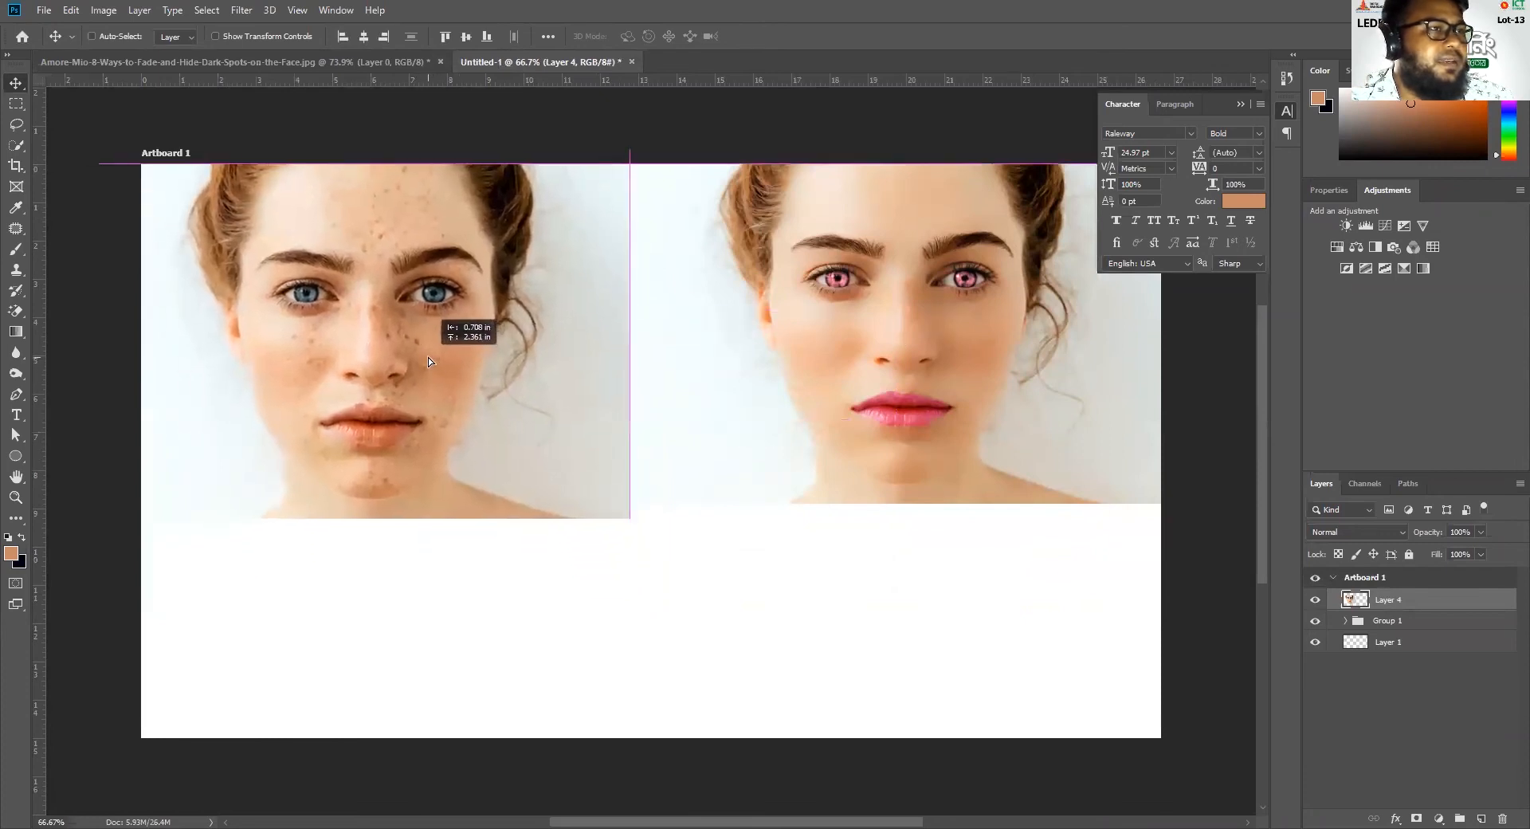
left_click_drag(400, 440, 403, 438)
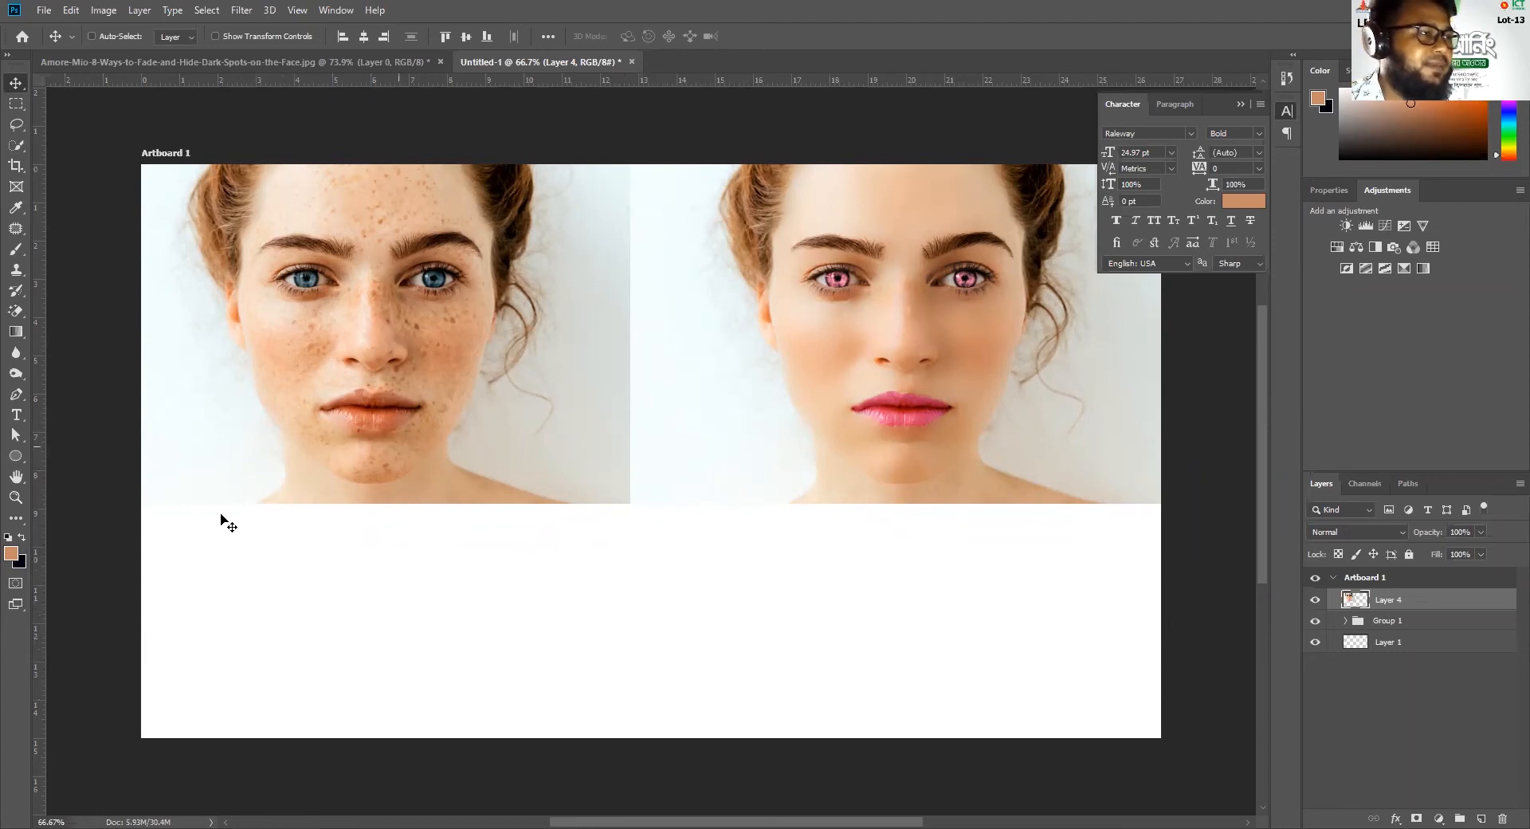
Add the text label "Before" in the white area beneath the original portrait
left_click(44, 10)
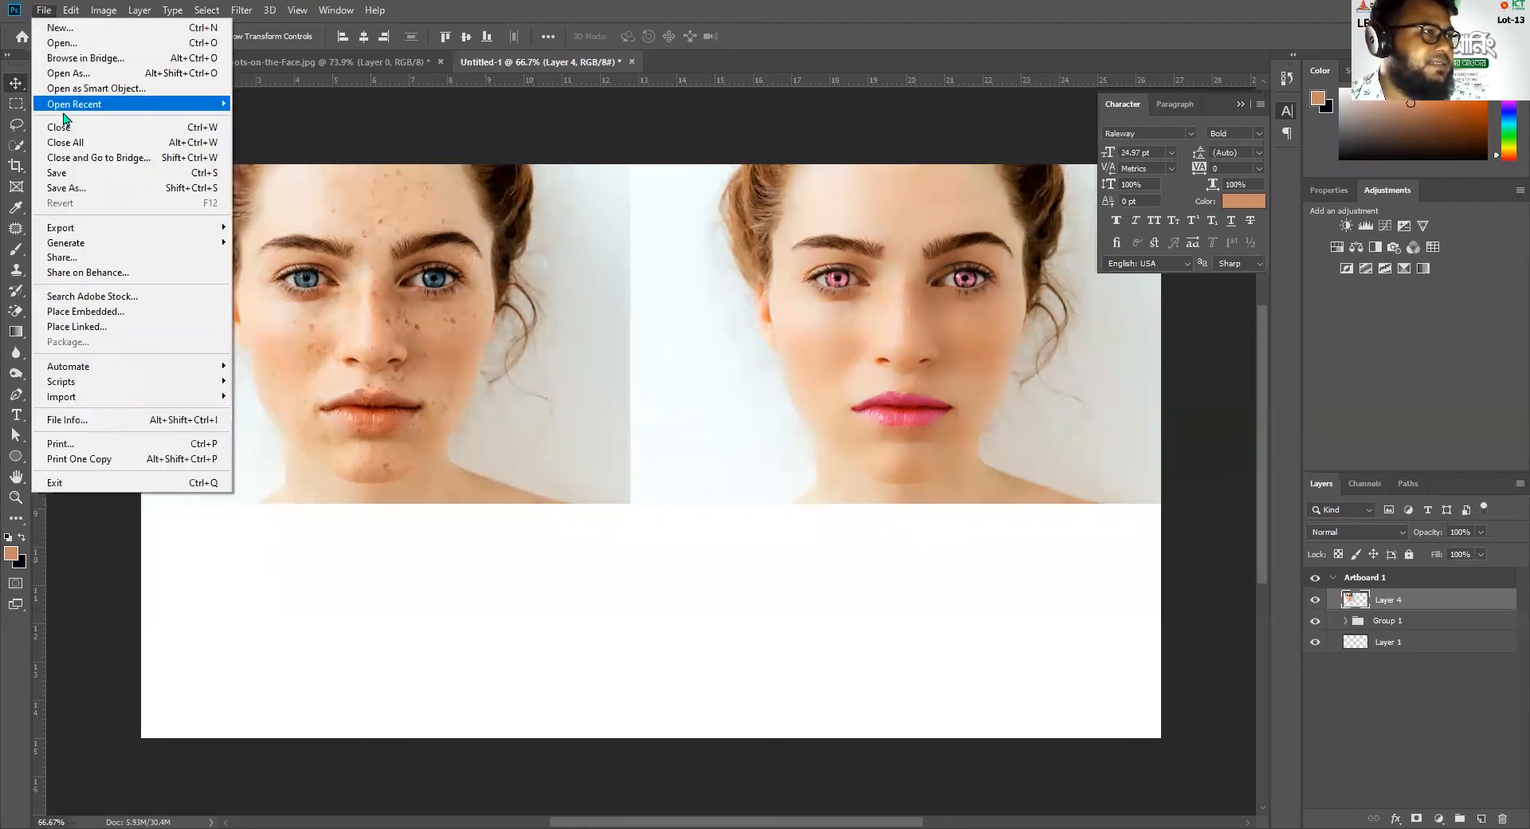
left_click(525, 514)
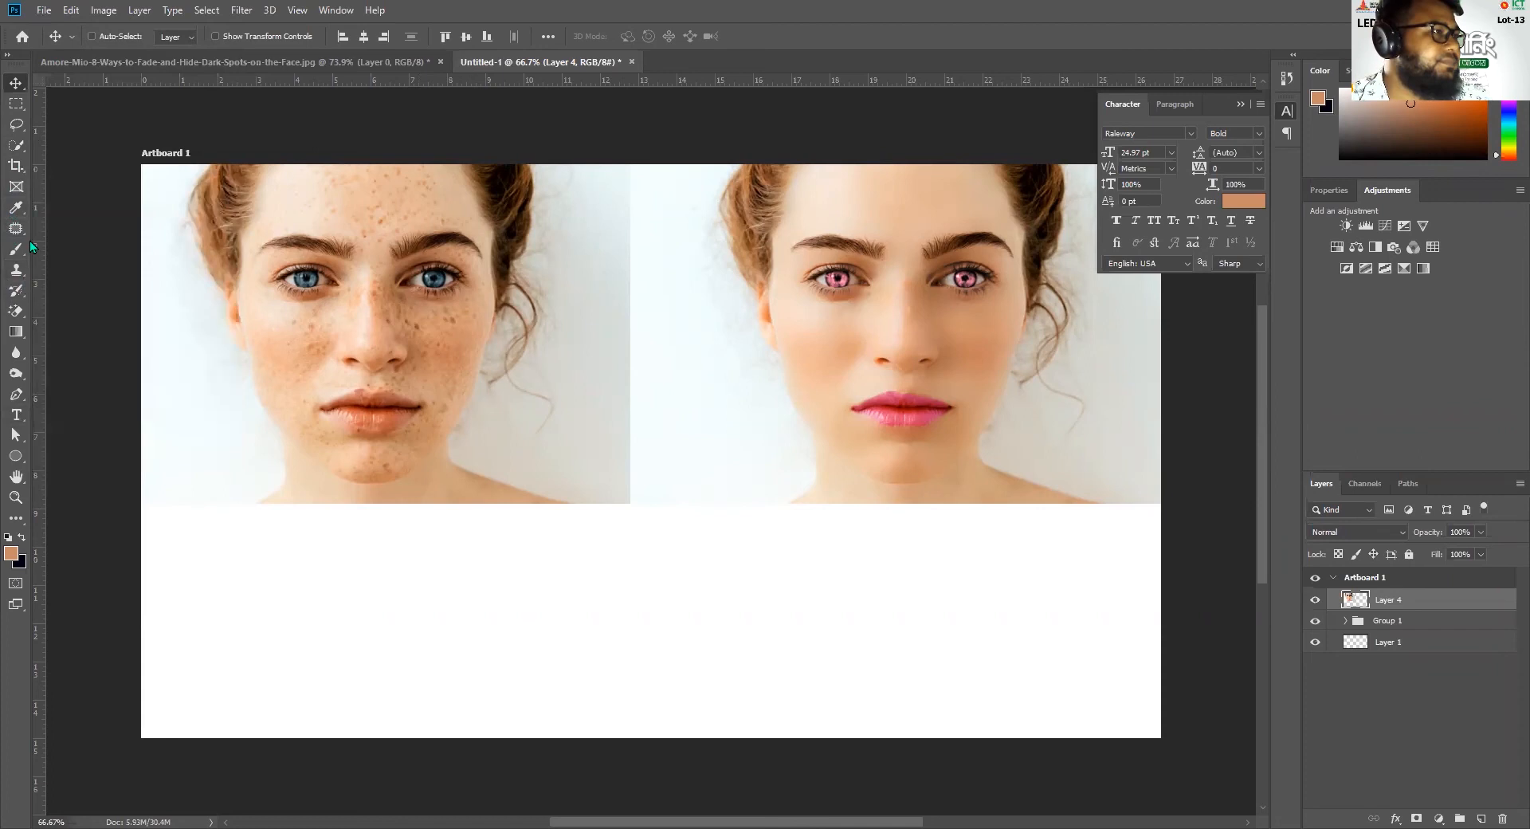
left_click(17, 414)
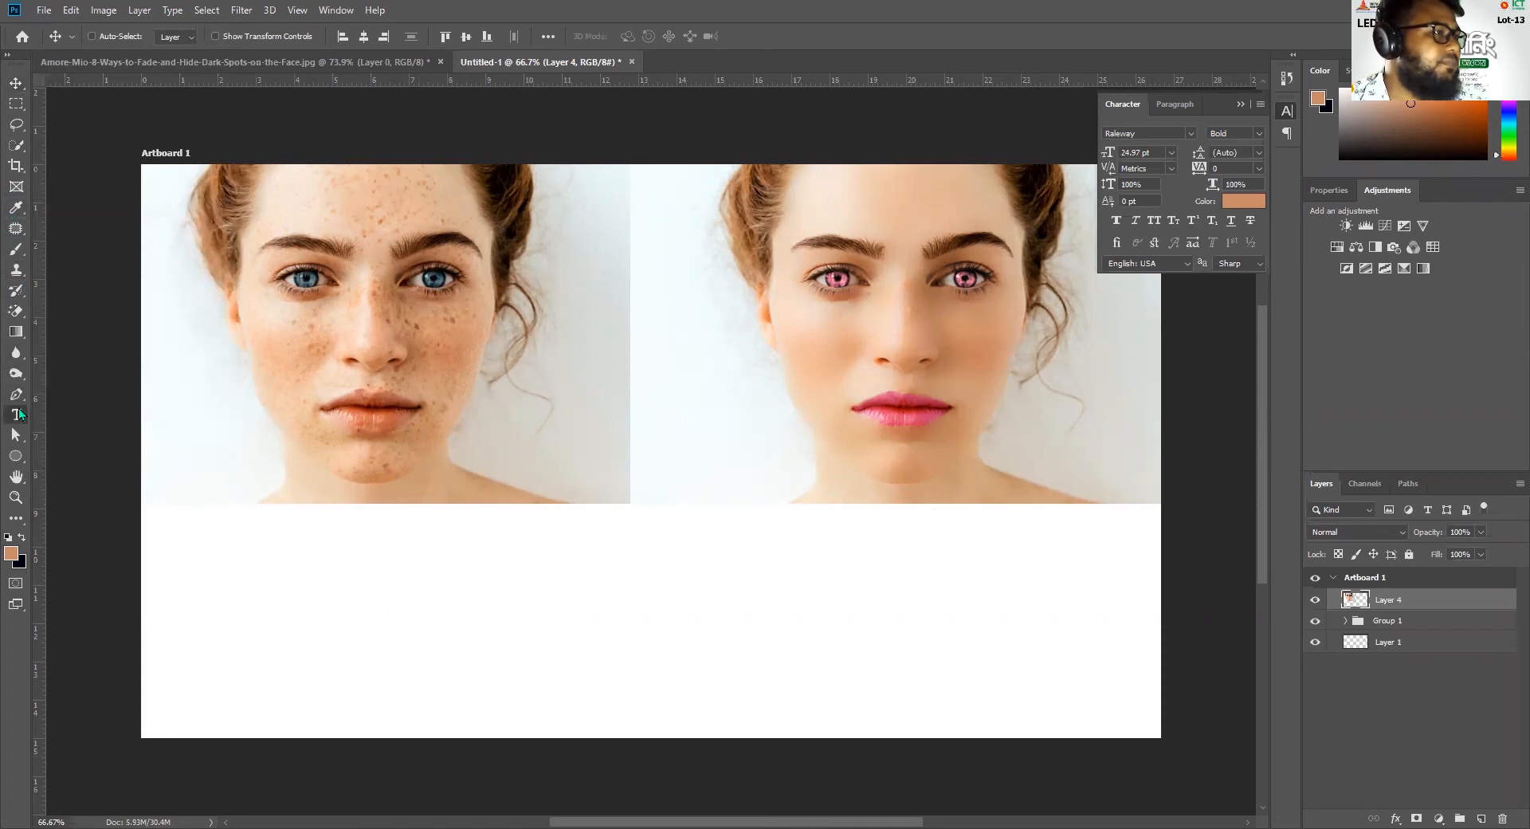
left_click(320, 553)
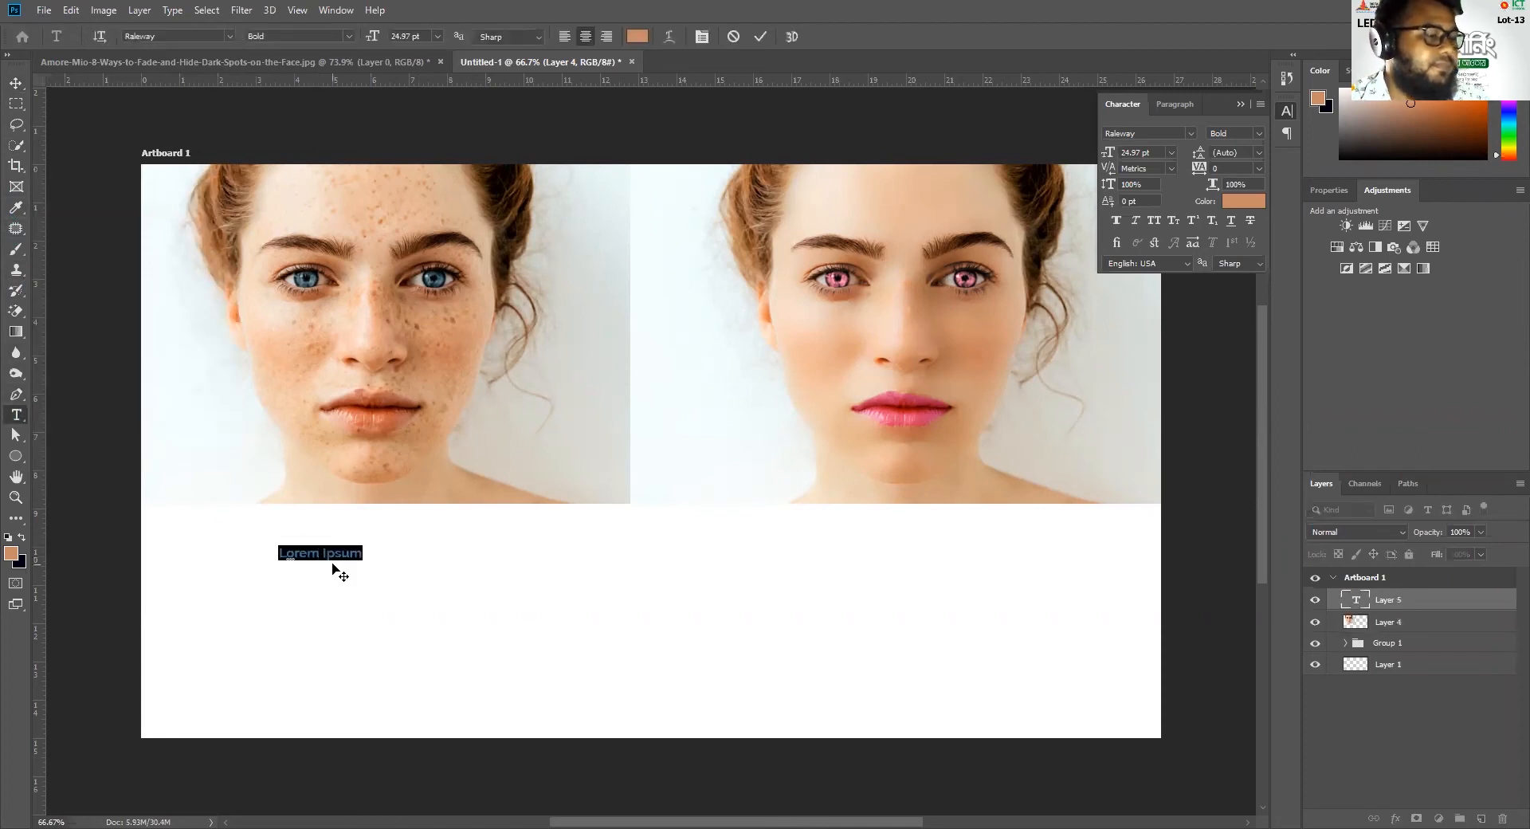
type("Before")
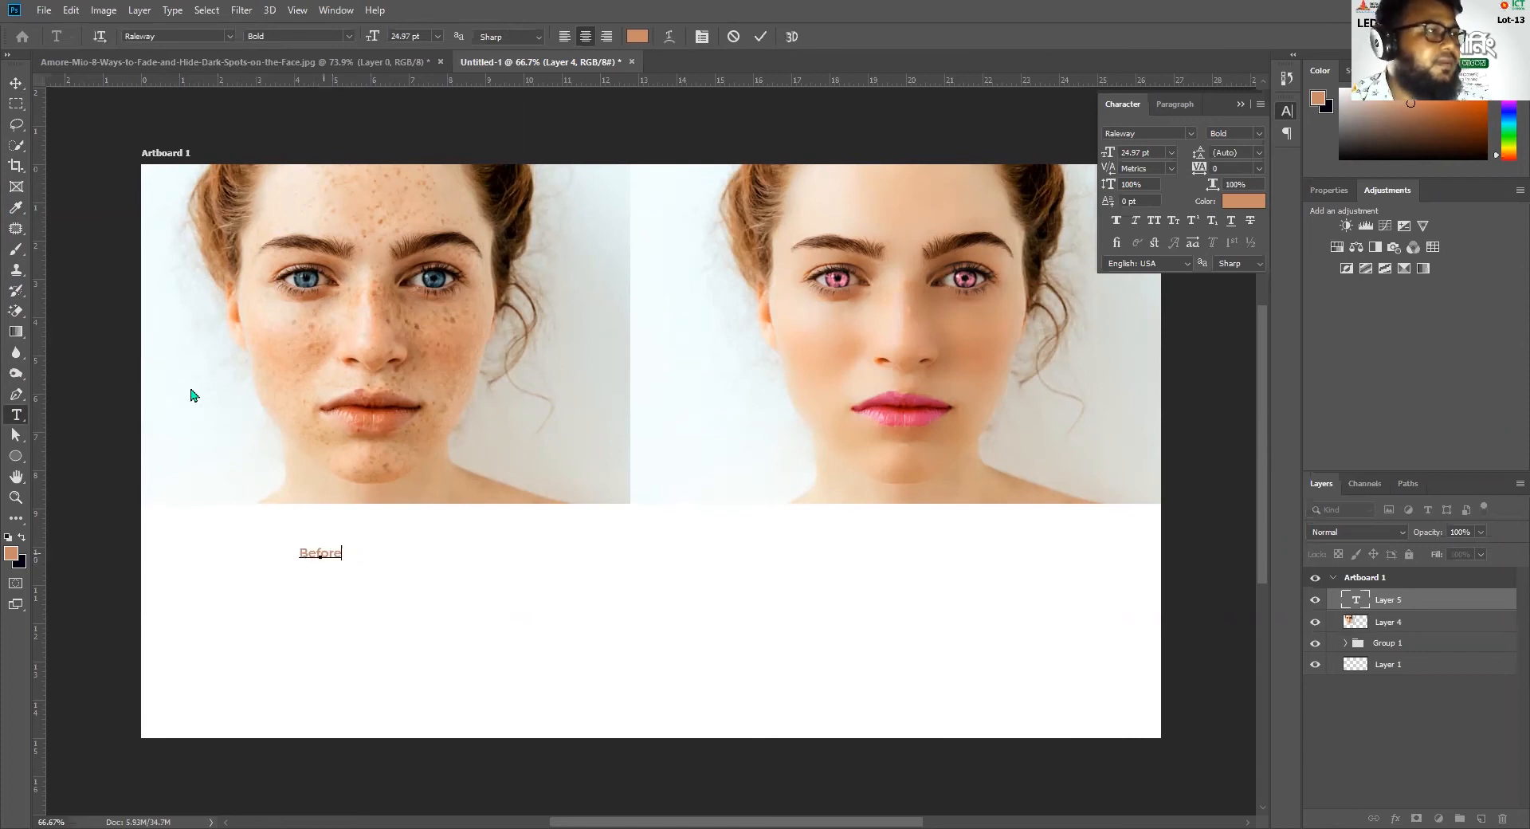
left_click(16, 83)
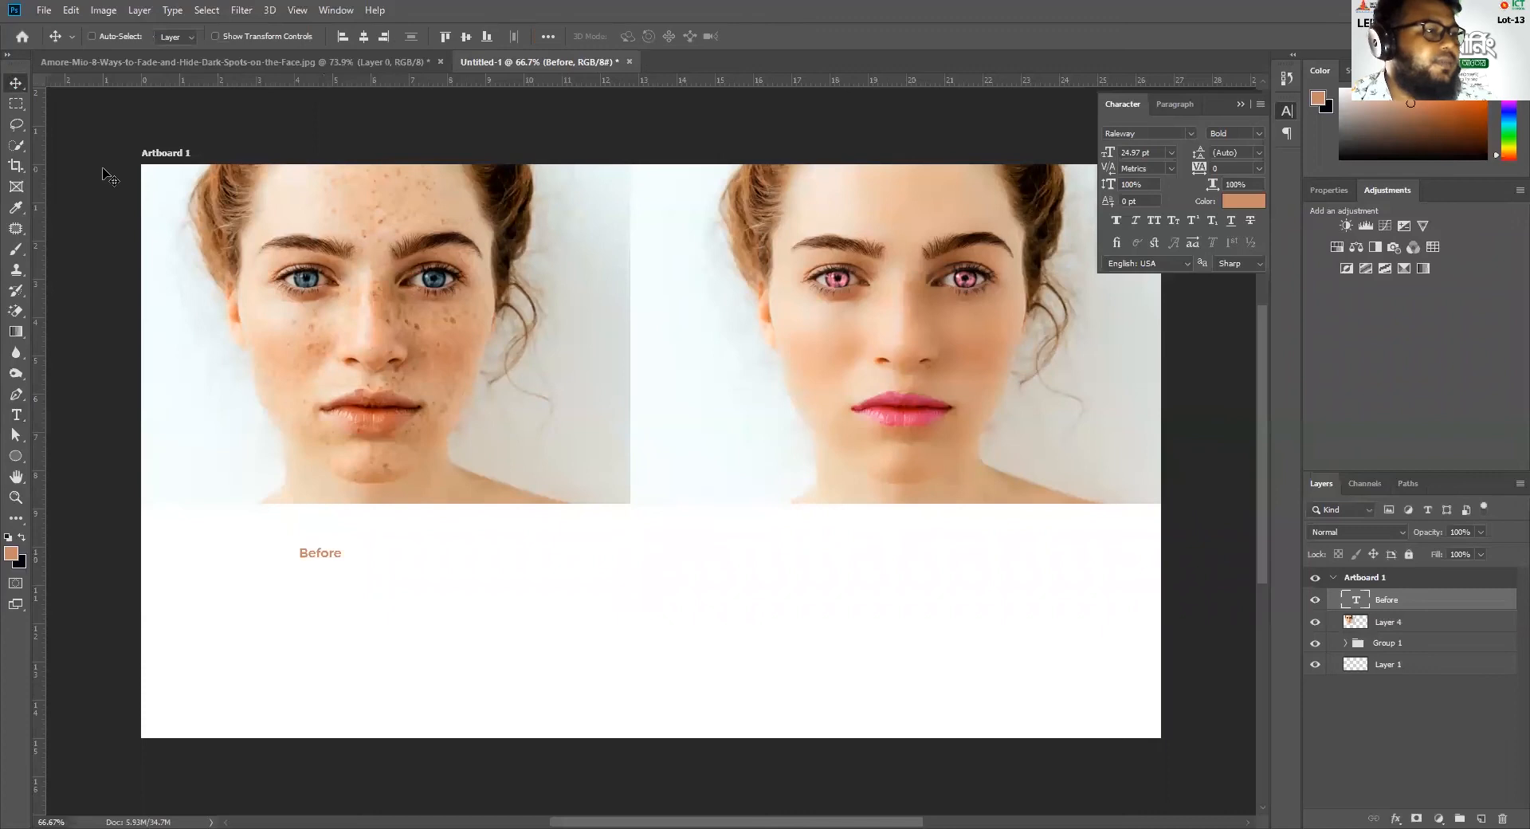
Duplicate the "Before" label beneath the retouched portrait and change the copy's text to "After"
left_click_drag(330, 551, 927, 551)
double_click(934, 555)
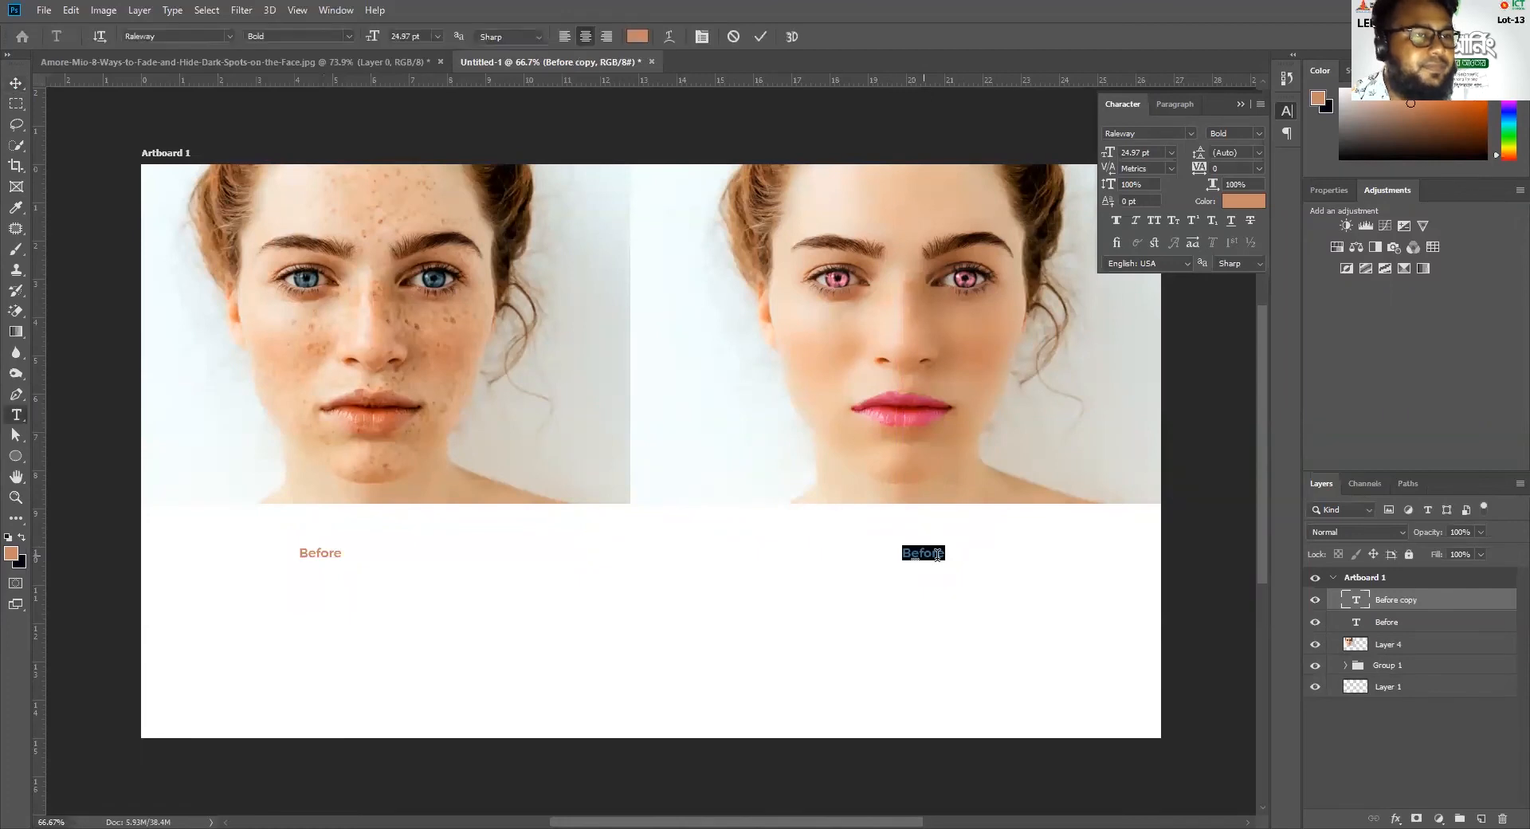
type("A")
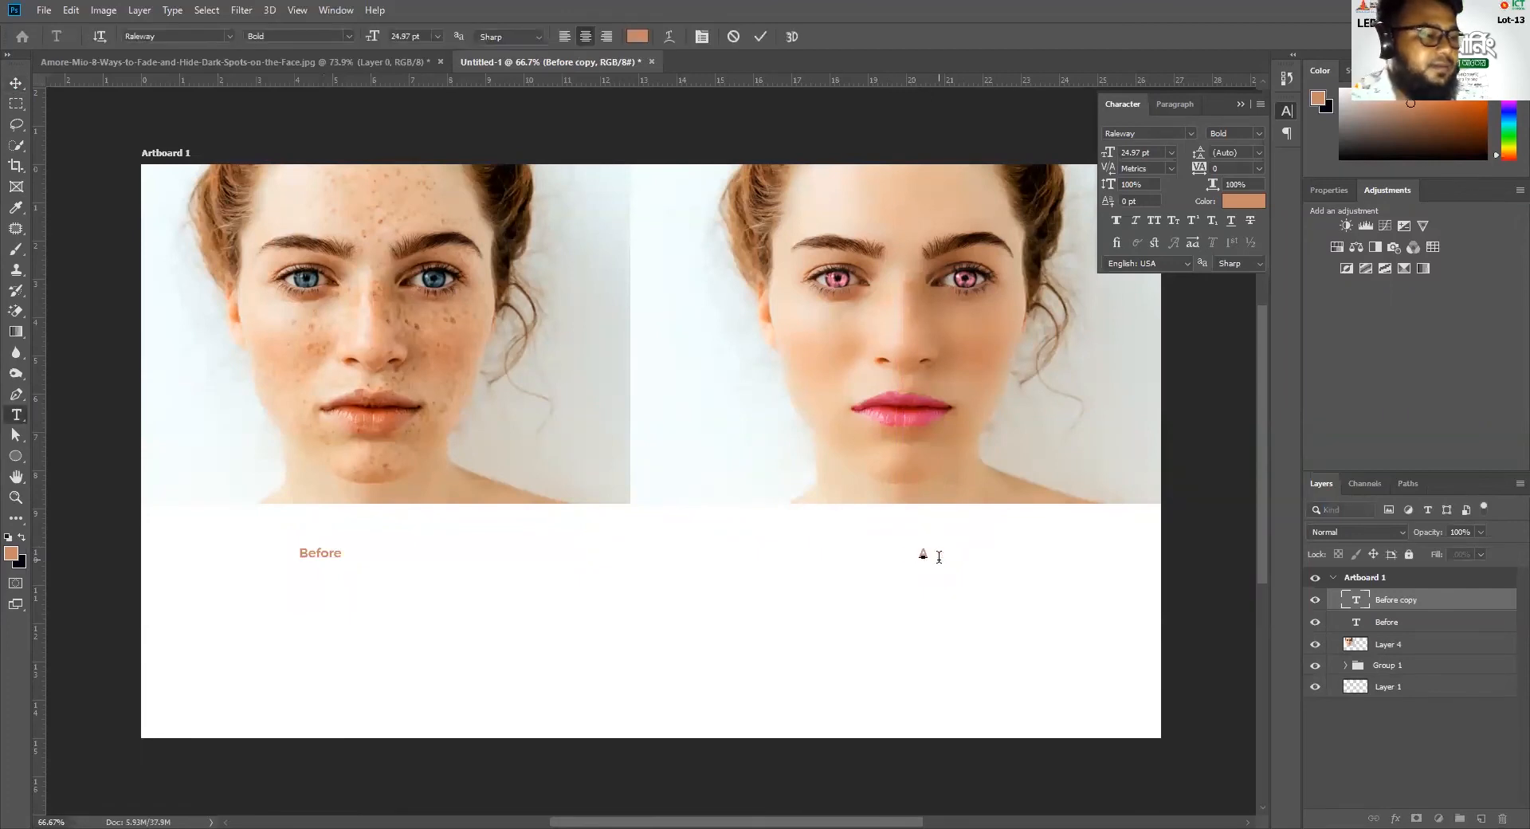
type("fter")
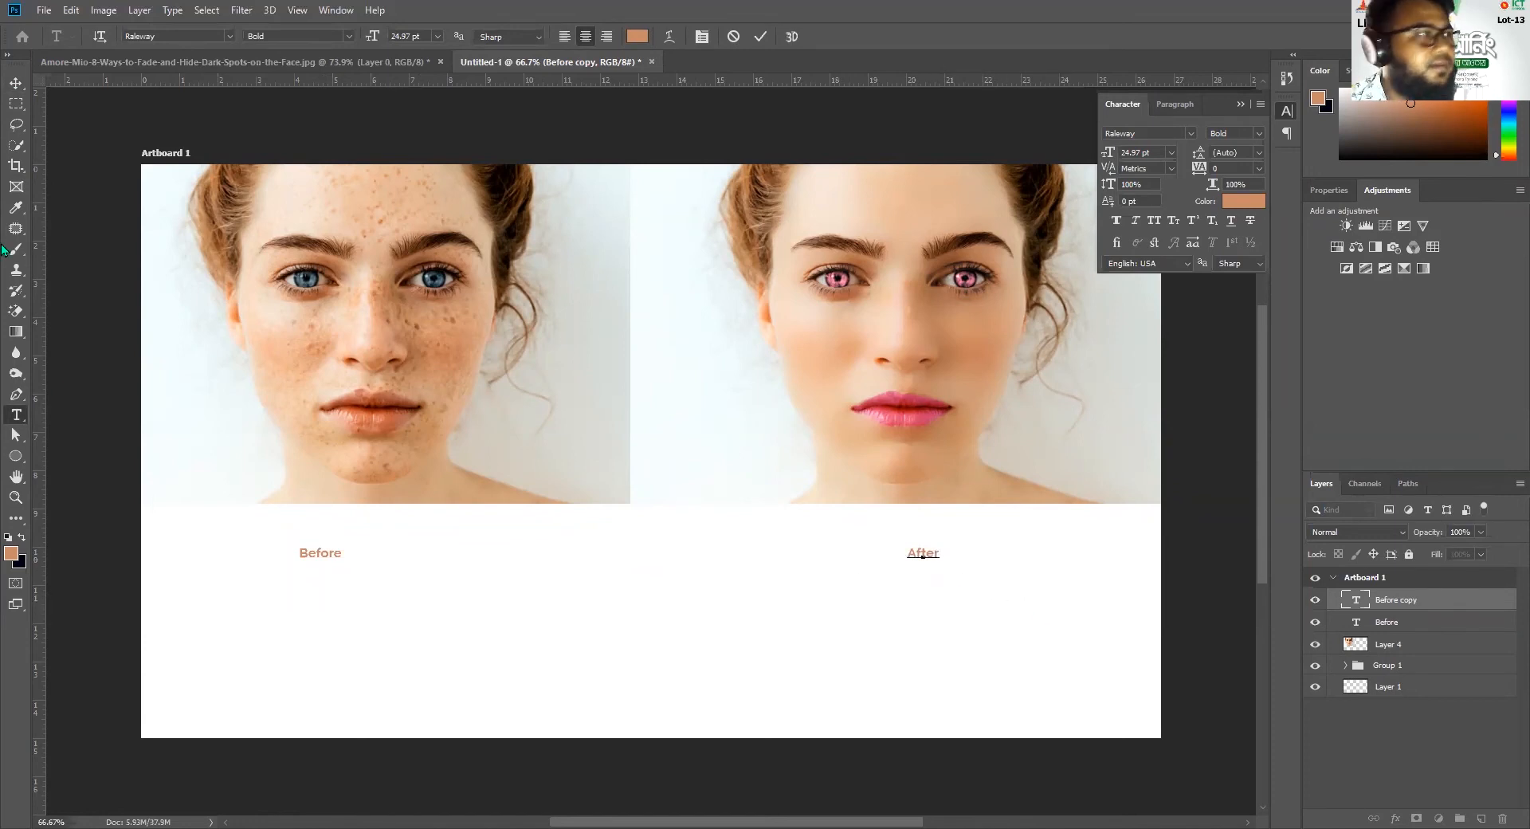
left_click(15, 83)
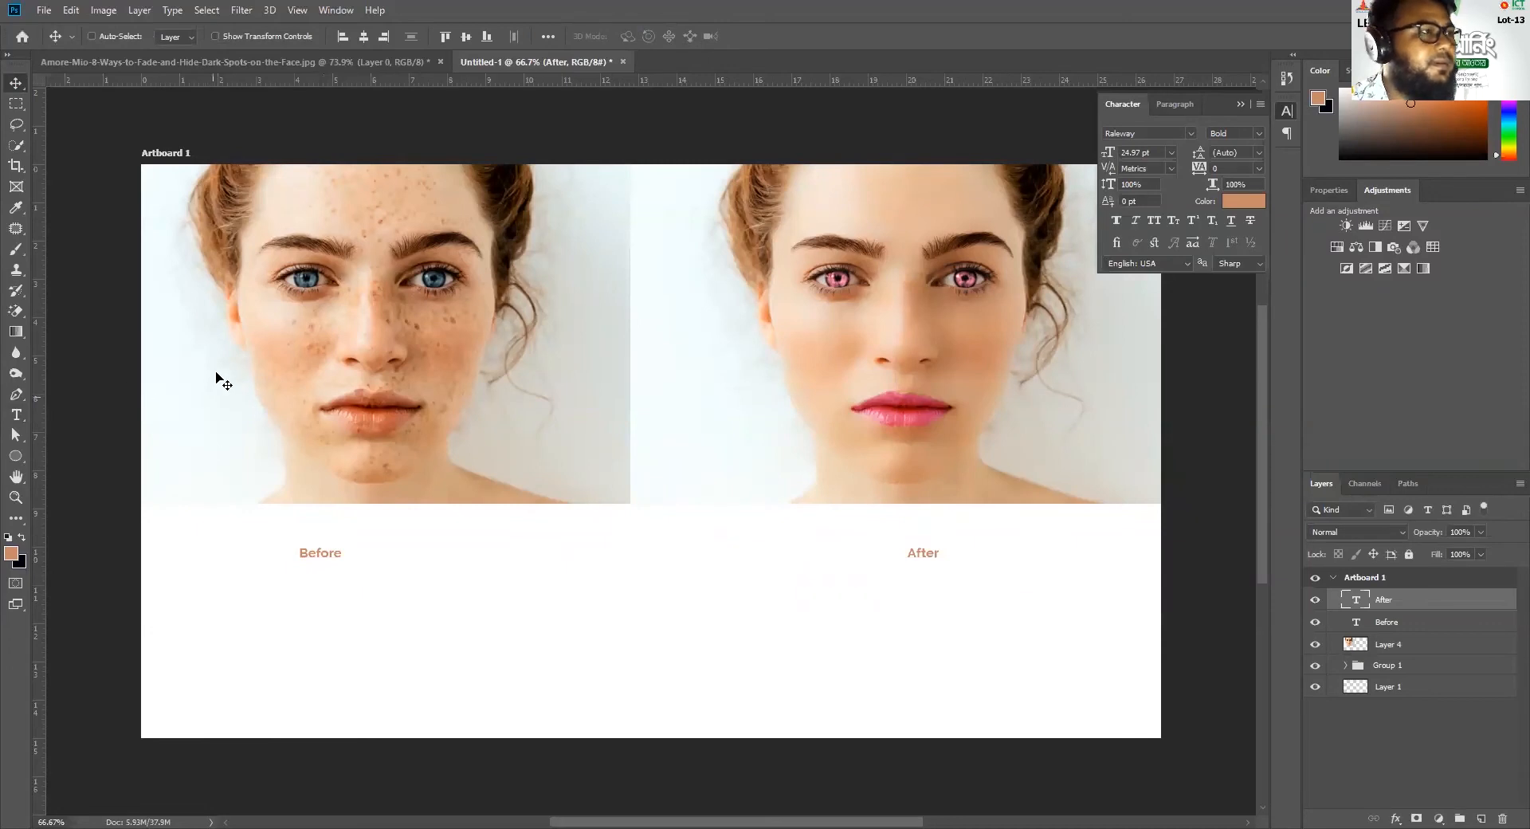
left_click(17, 165)
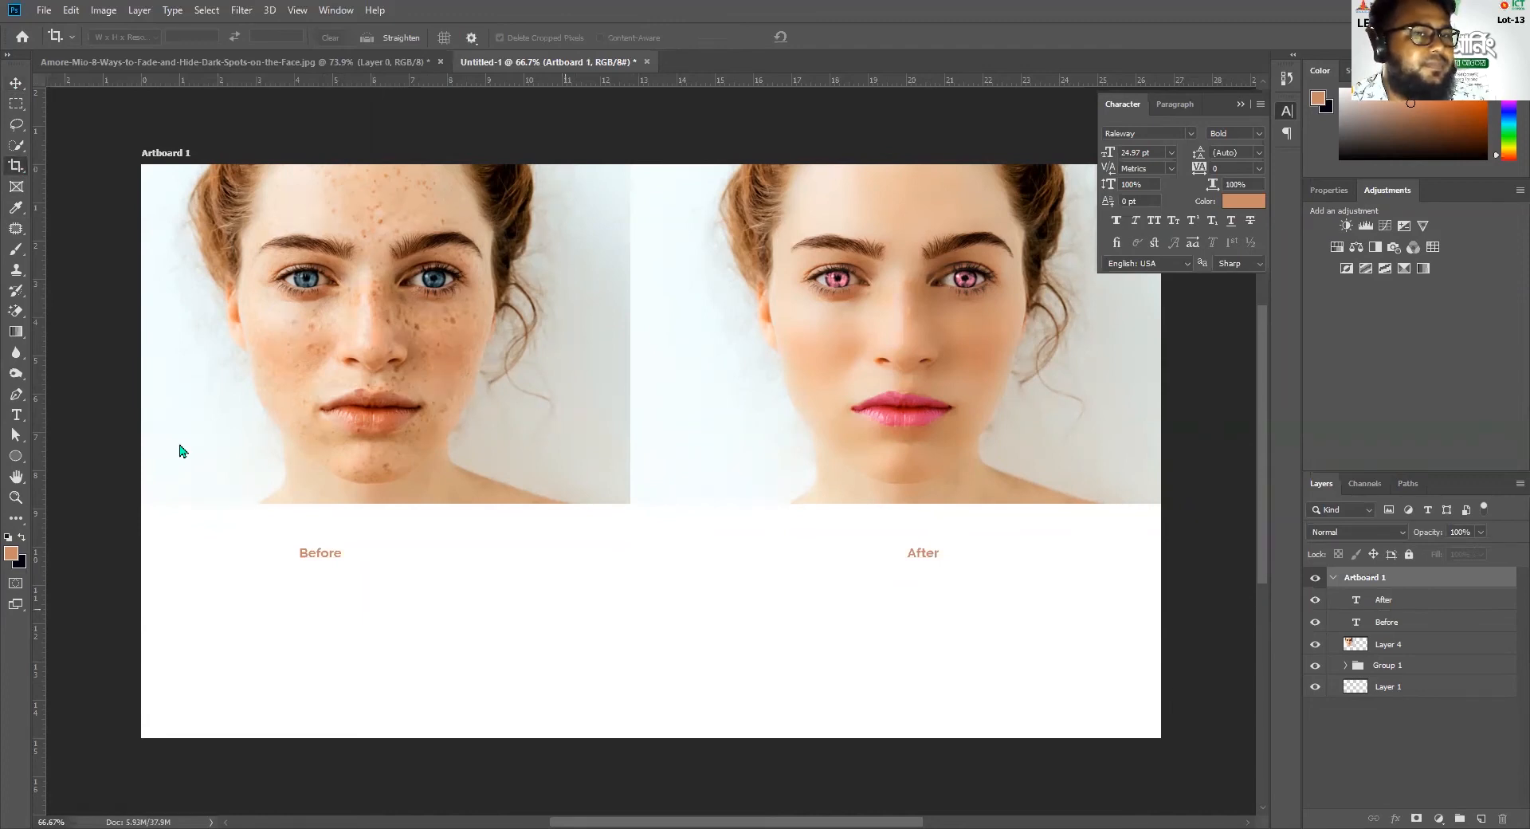
right_click(1354, 579)
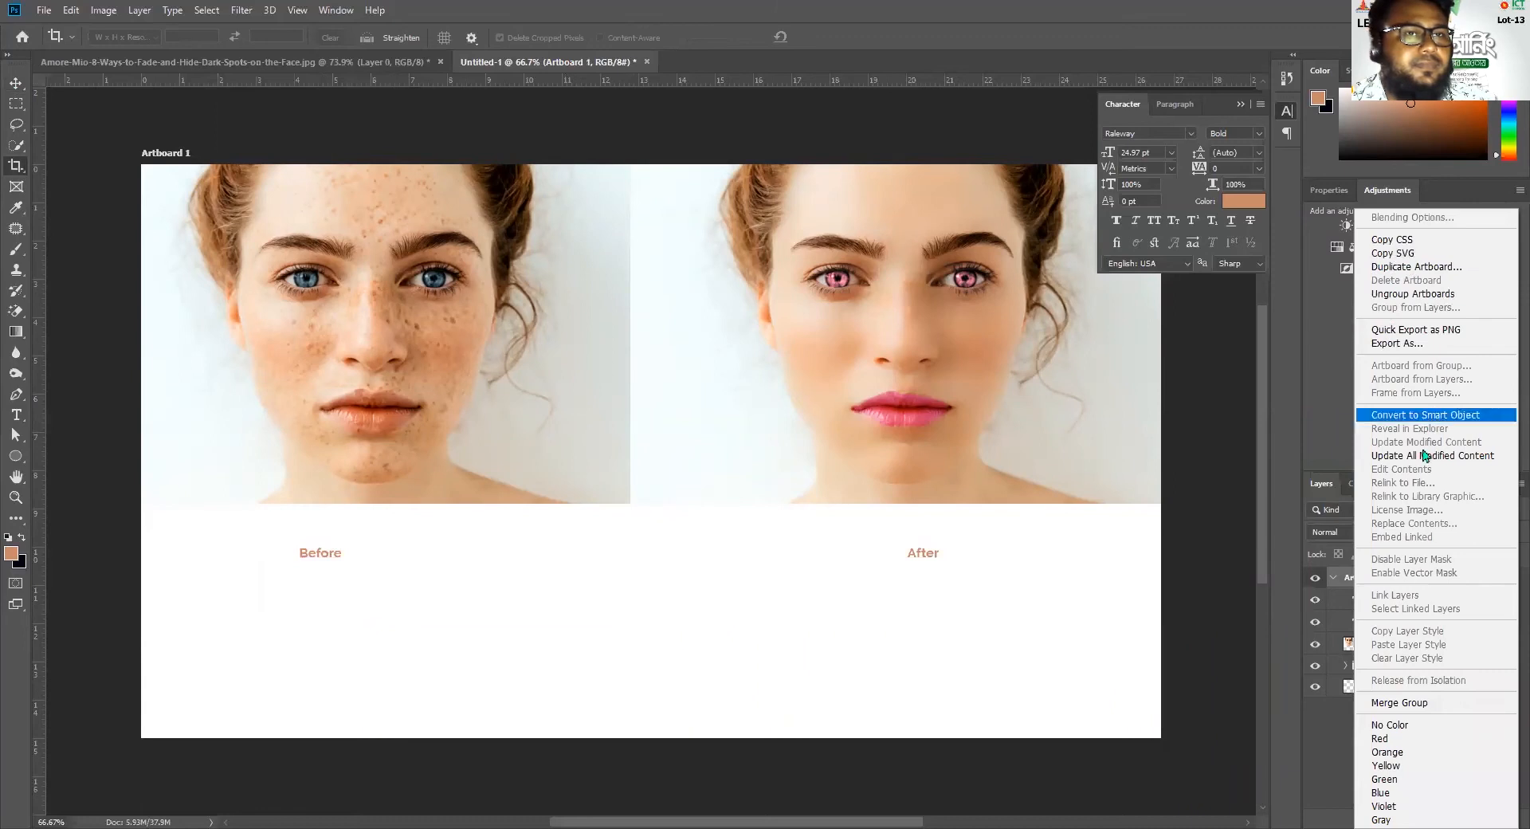
left_click(1312, 734)
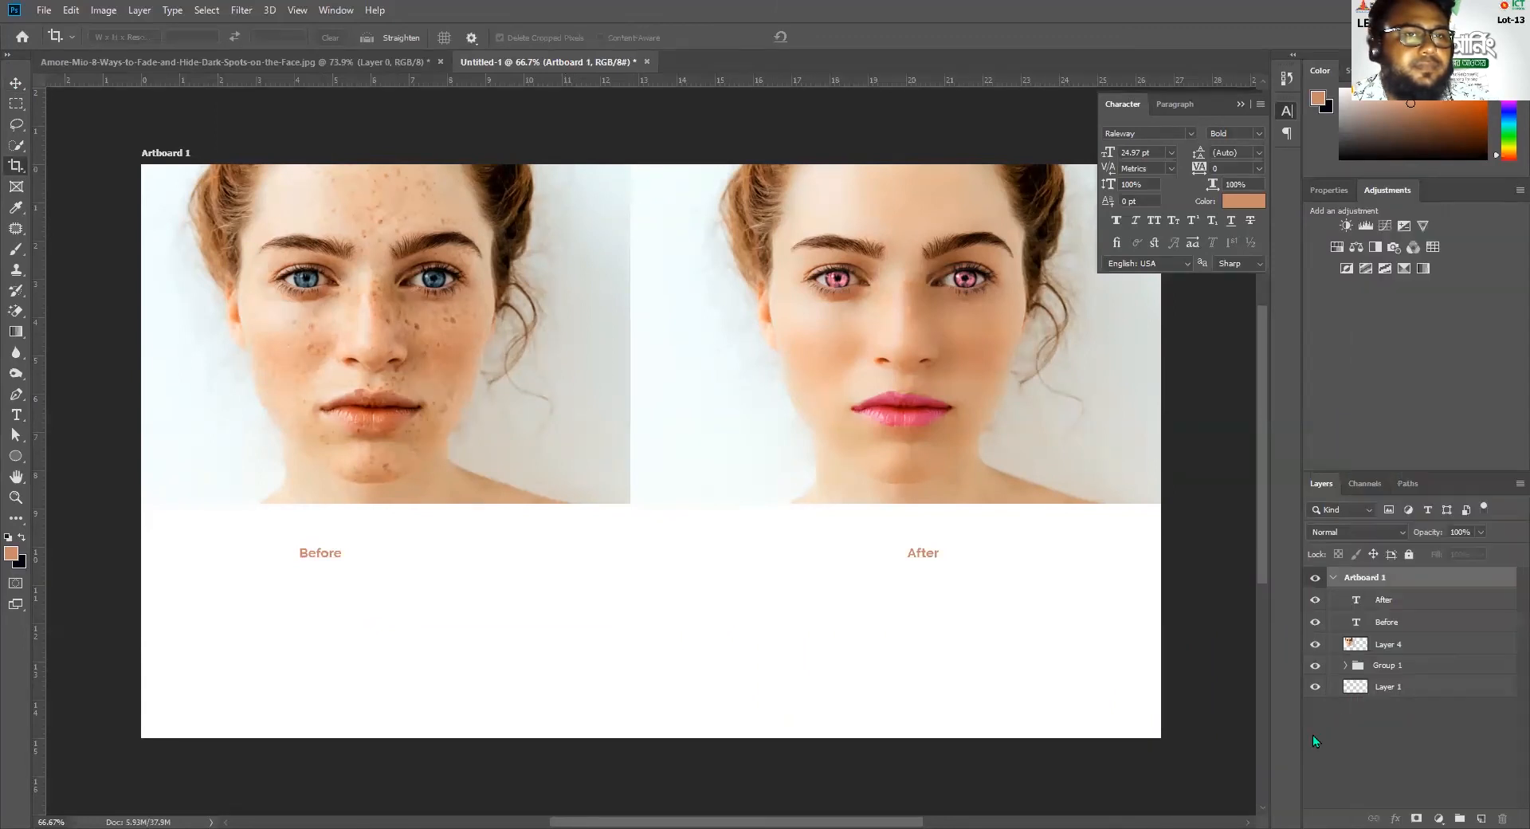
right_click(1348, 580)
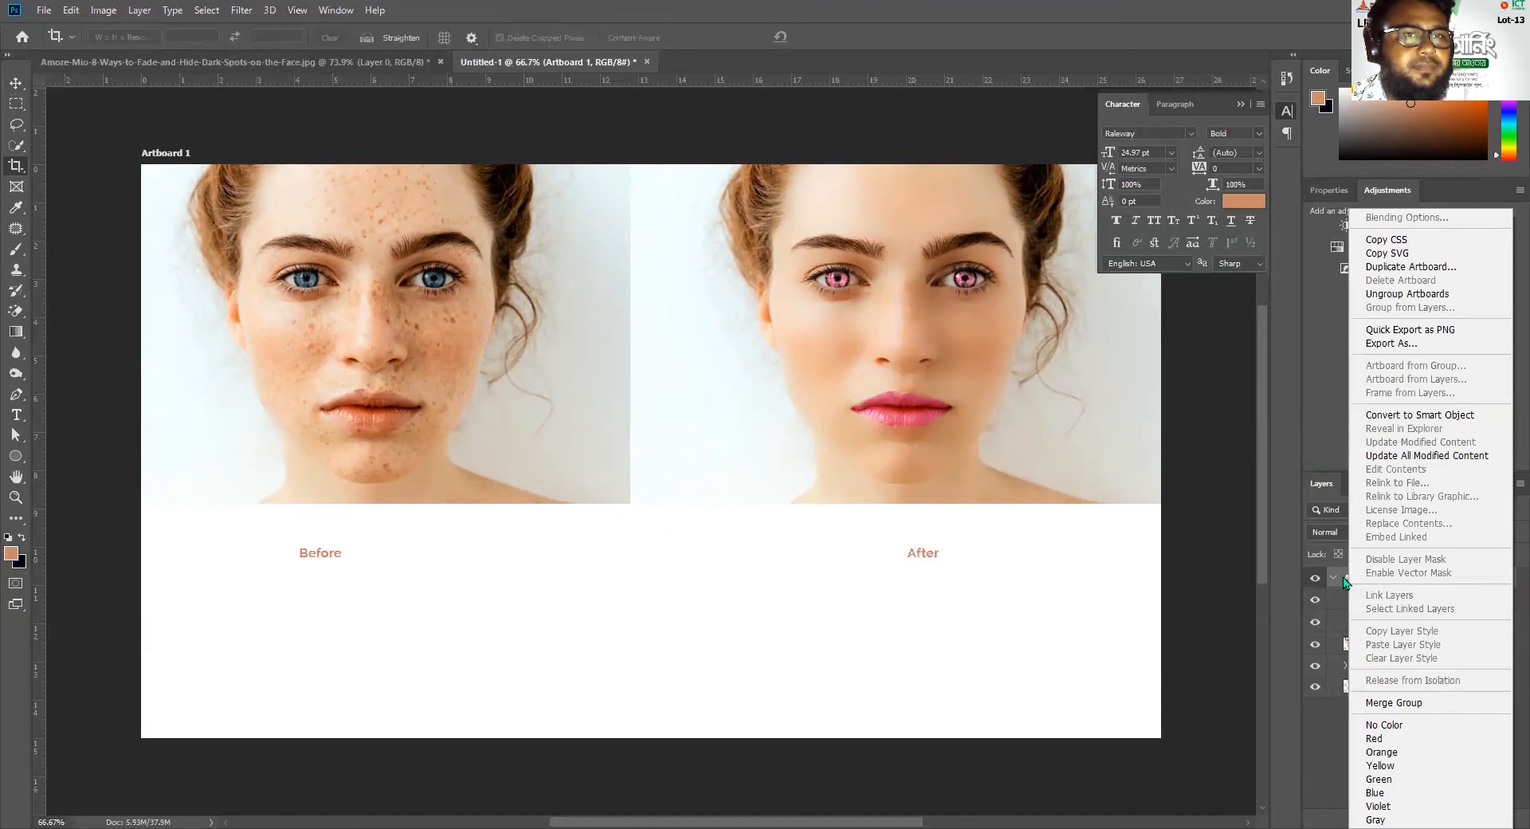
left_click(738, 734)
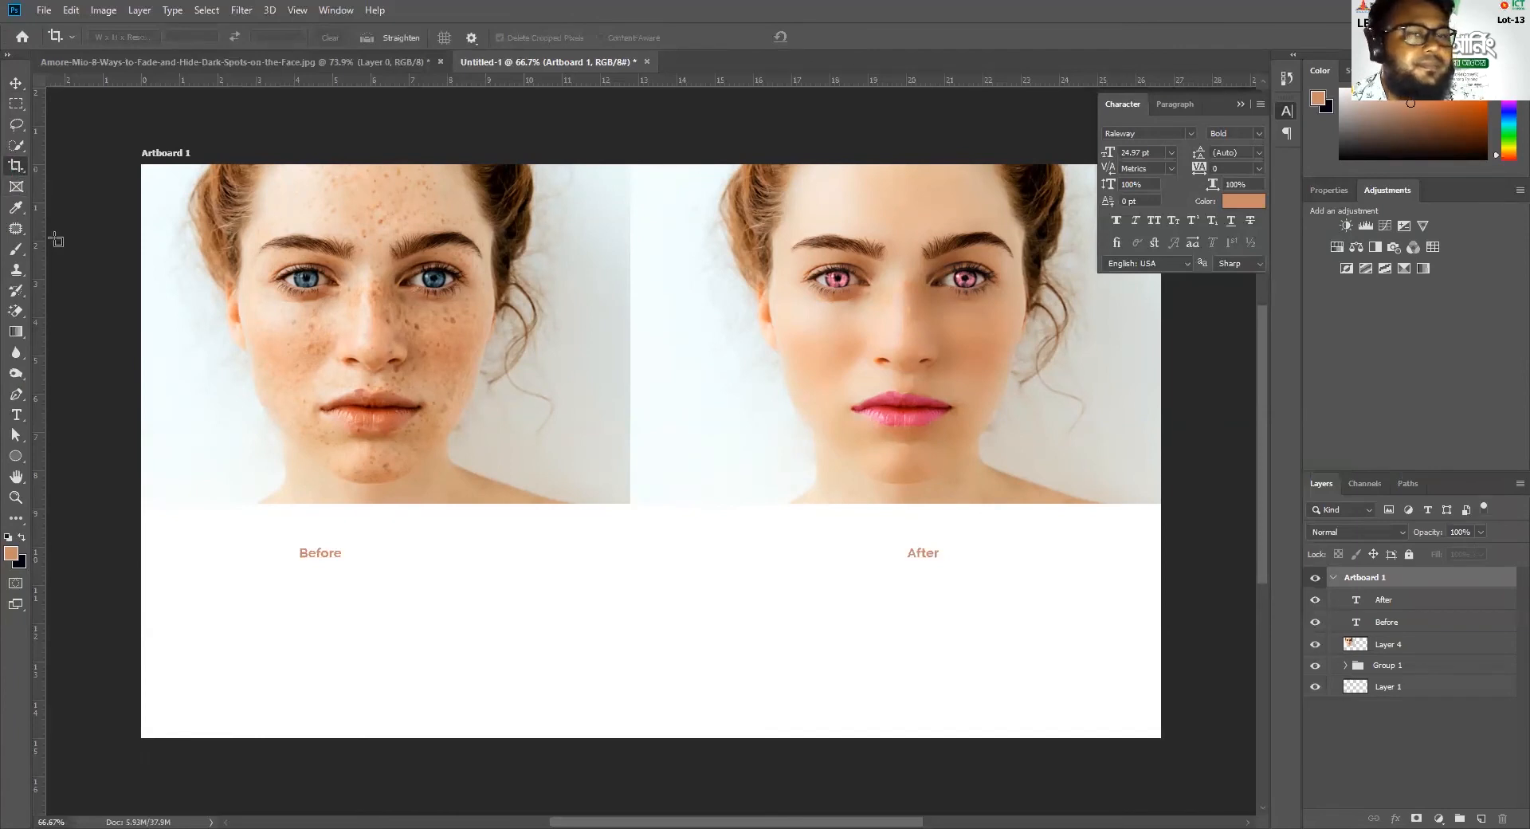
Ungroup Artboard 1 so that its layers sit directly in the document
left_click(1332, 578)
left_click(1332, 579)
left_click(1332, 580)
right_click(1347, 585)
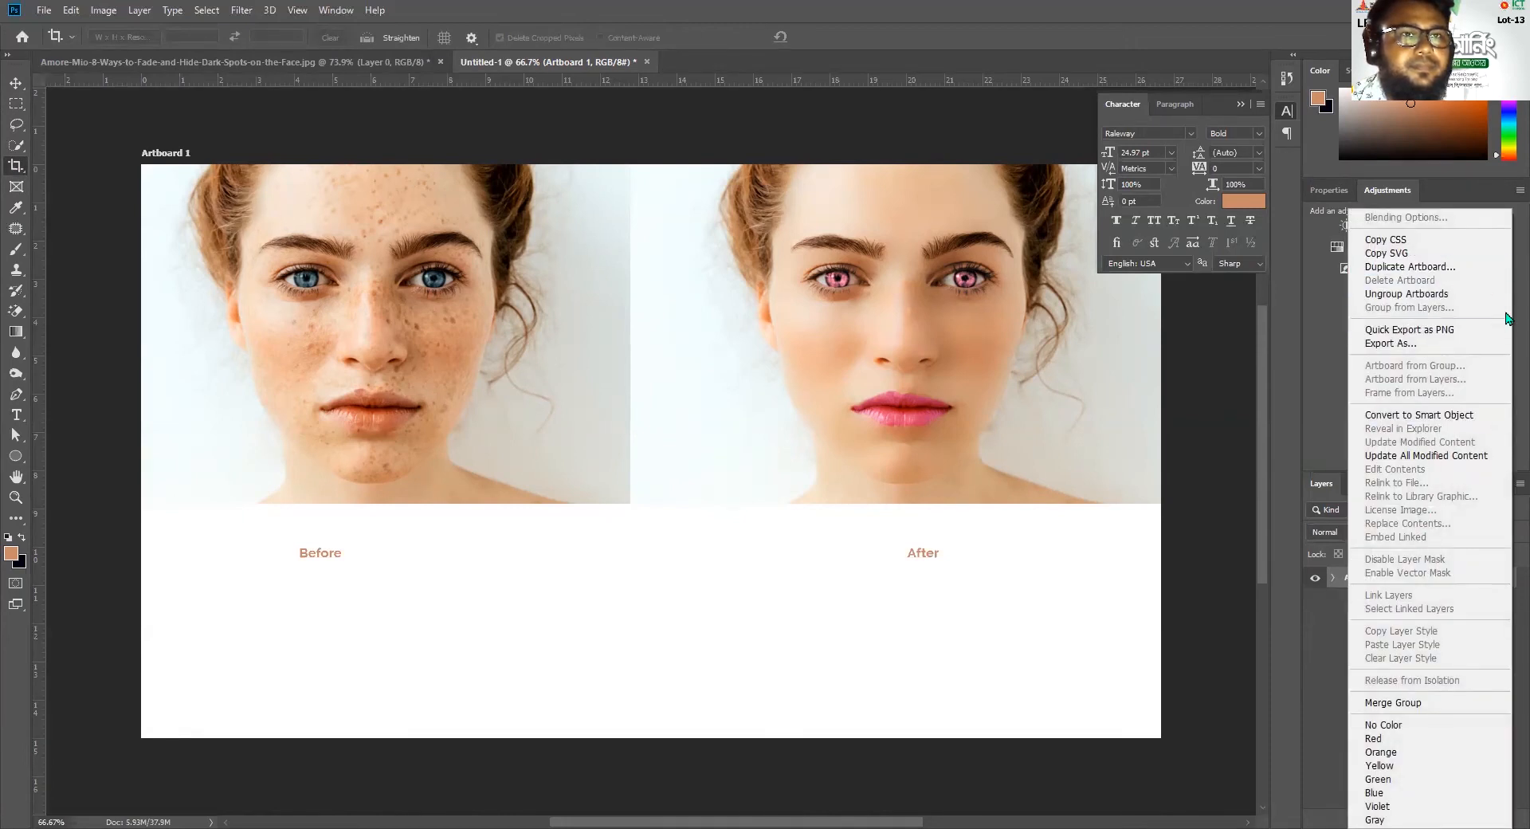
left_click(1406, 293)
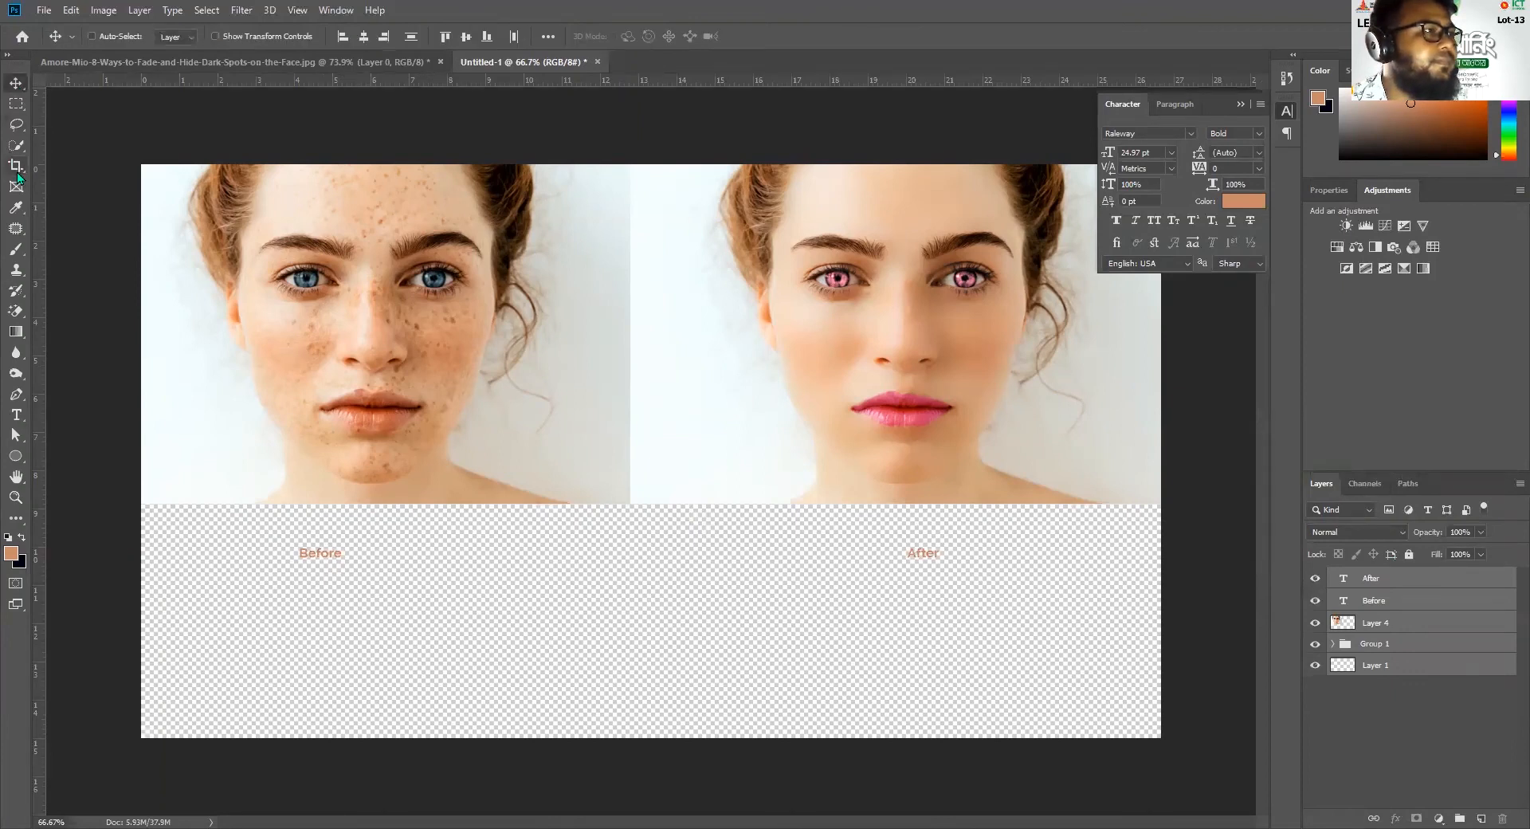
Crop the canvas to just beneath the Before and After labels, extending it slightly past the original portrait's left side
left_click(607, 699)
left_click_drag(651, 737, 662, 674)
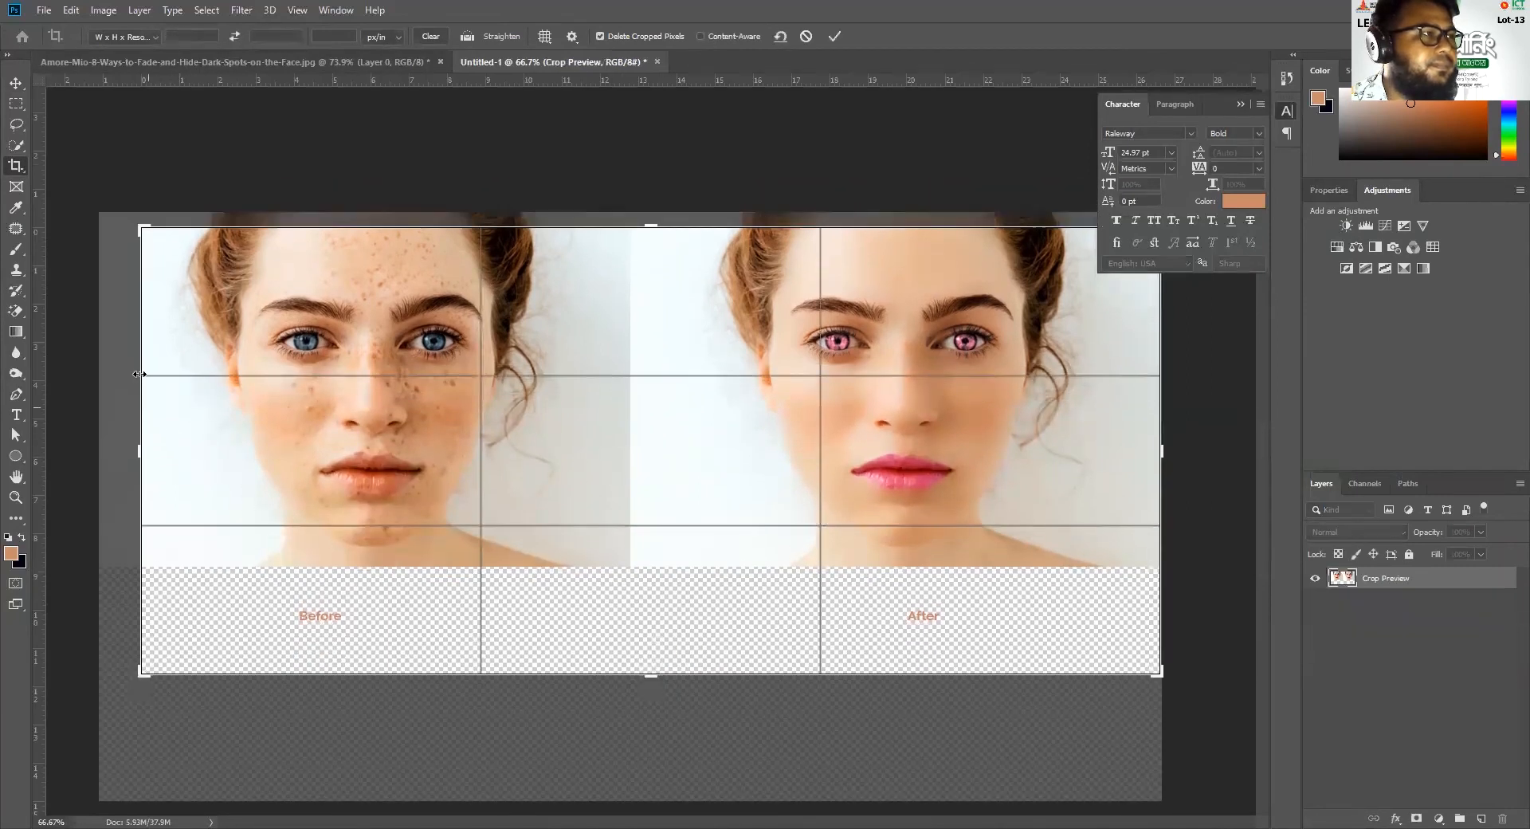
left_click_drag(142, 228, 118, 215)
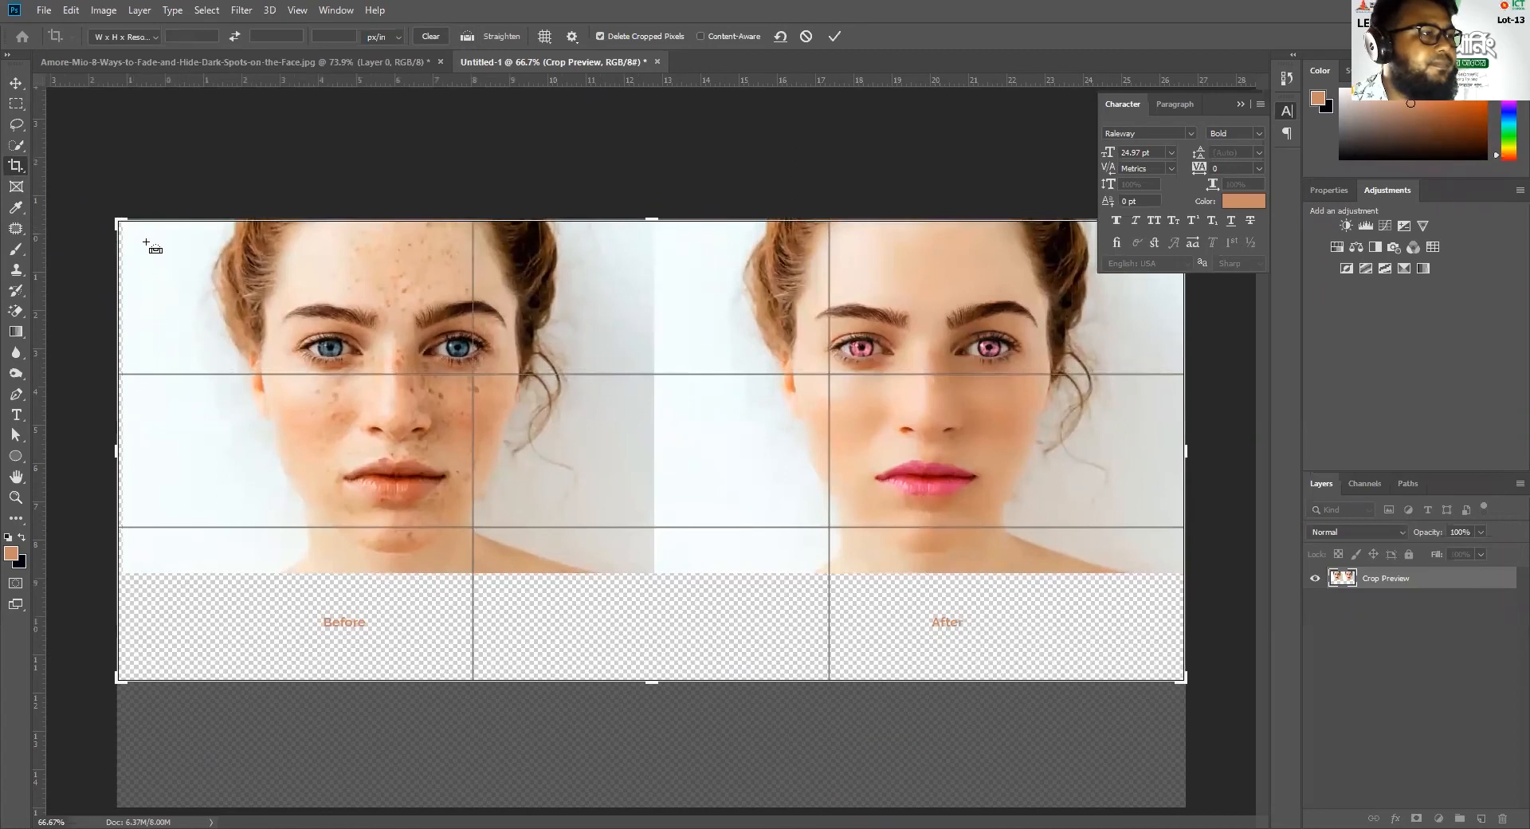
left_click_drag(655, 684, 651, 666)
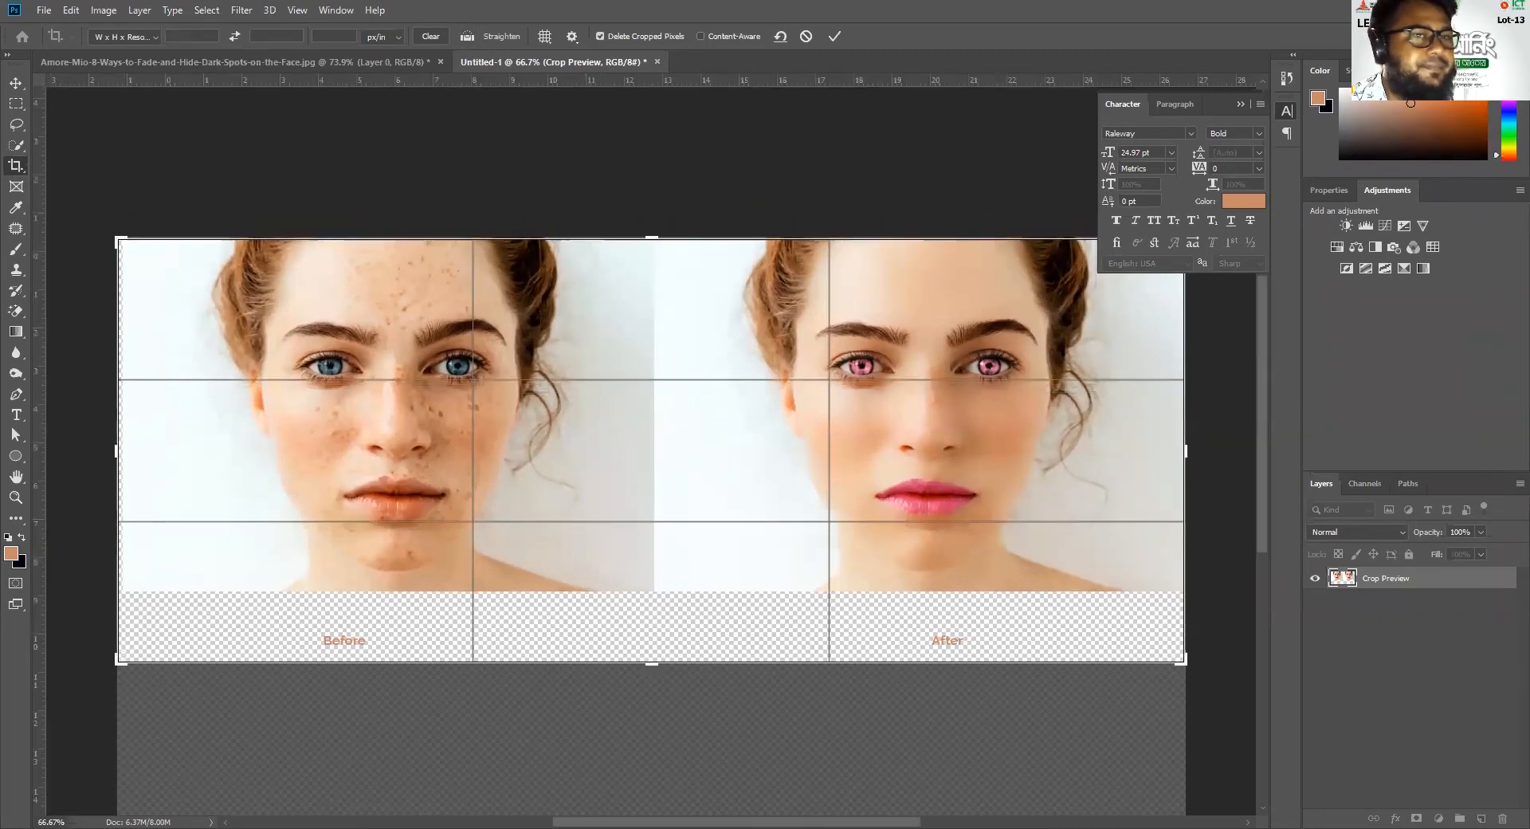
key("Return")
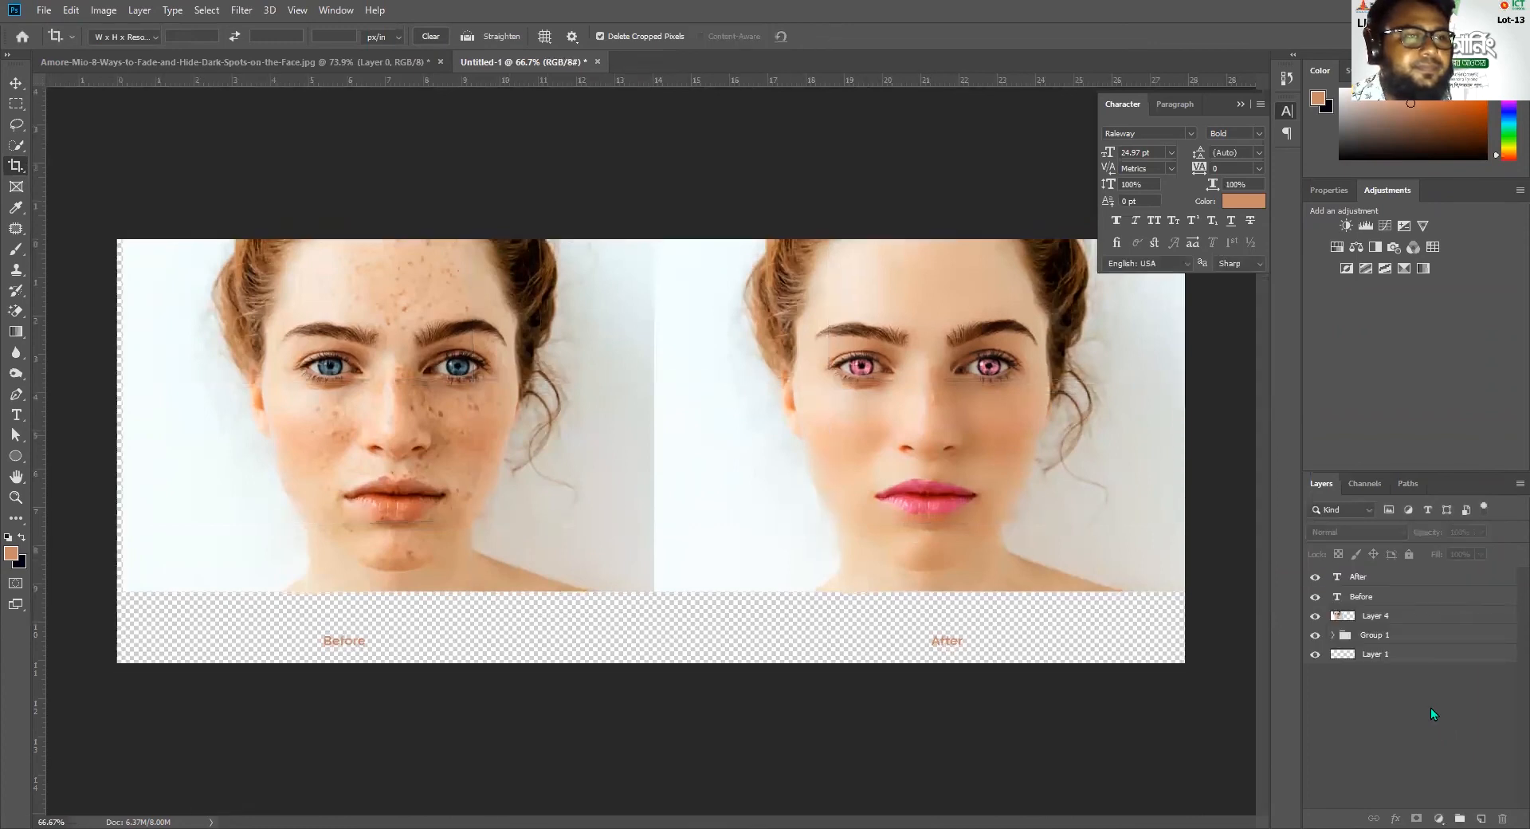
Add a new layer beneath all other layers and fill it with the light pink colour ffa1bf
left_click(1480, 819)
left_click_drag(1412, 580, 1407, 692)
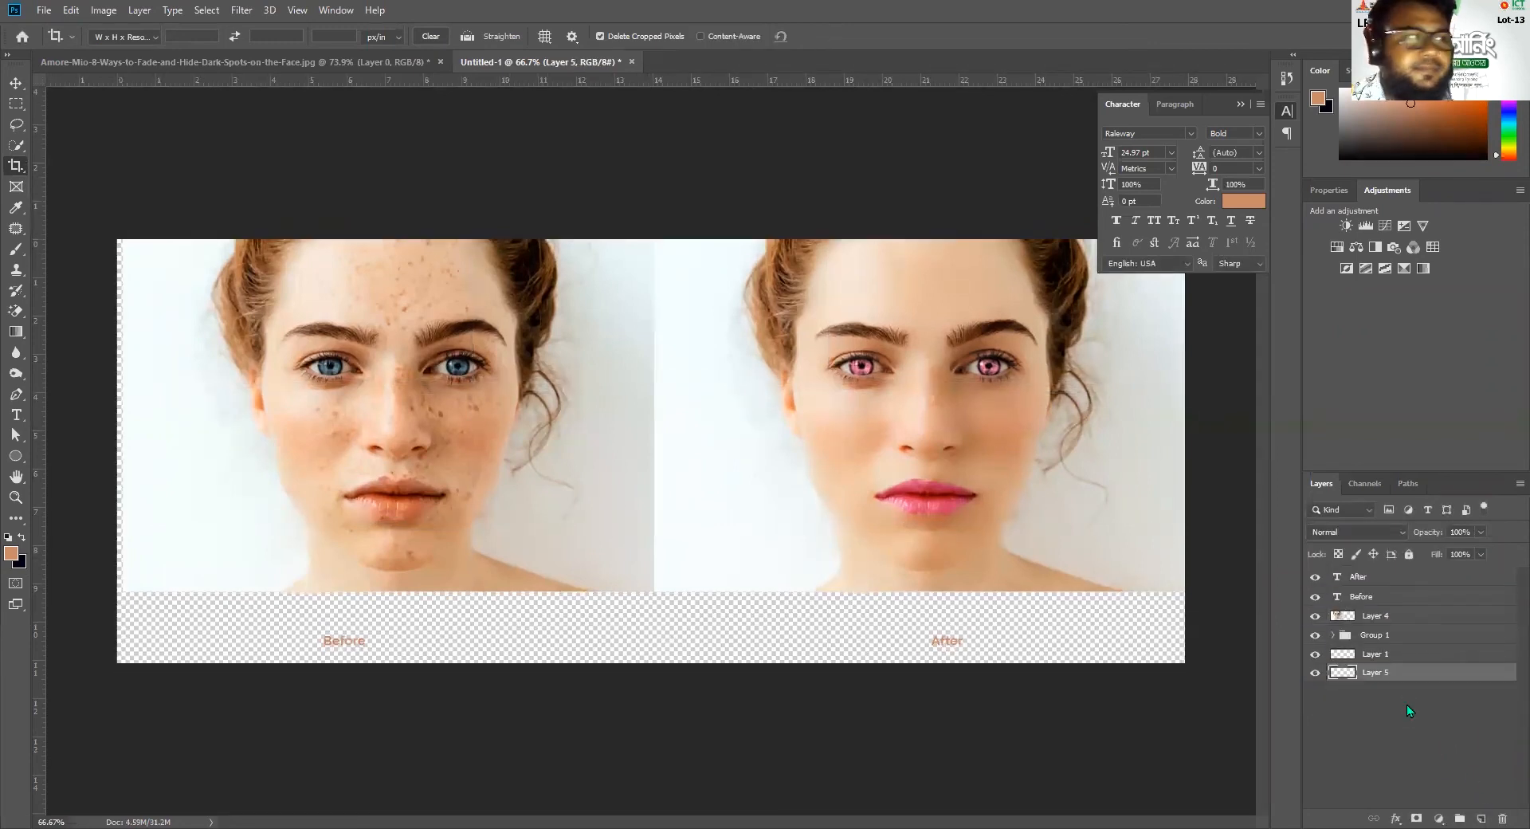
left_click(15, 558)
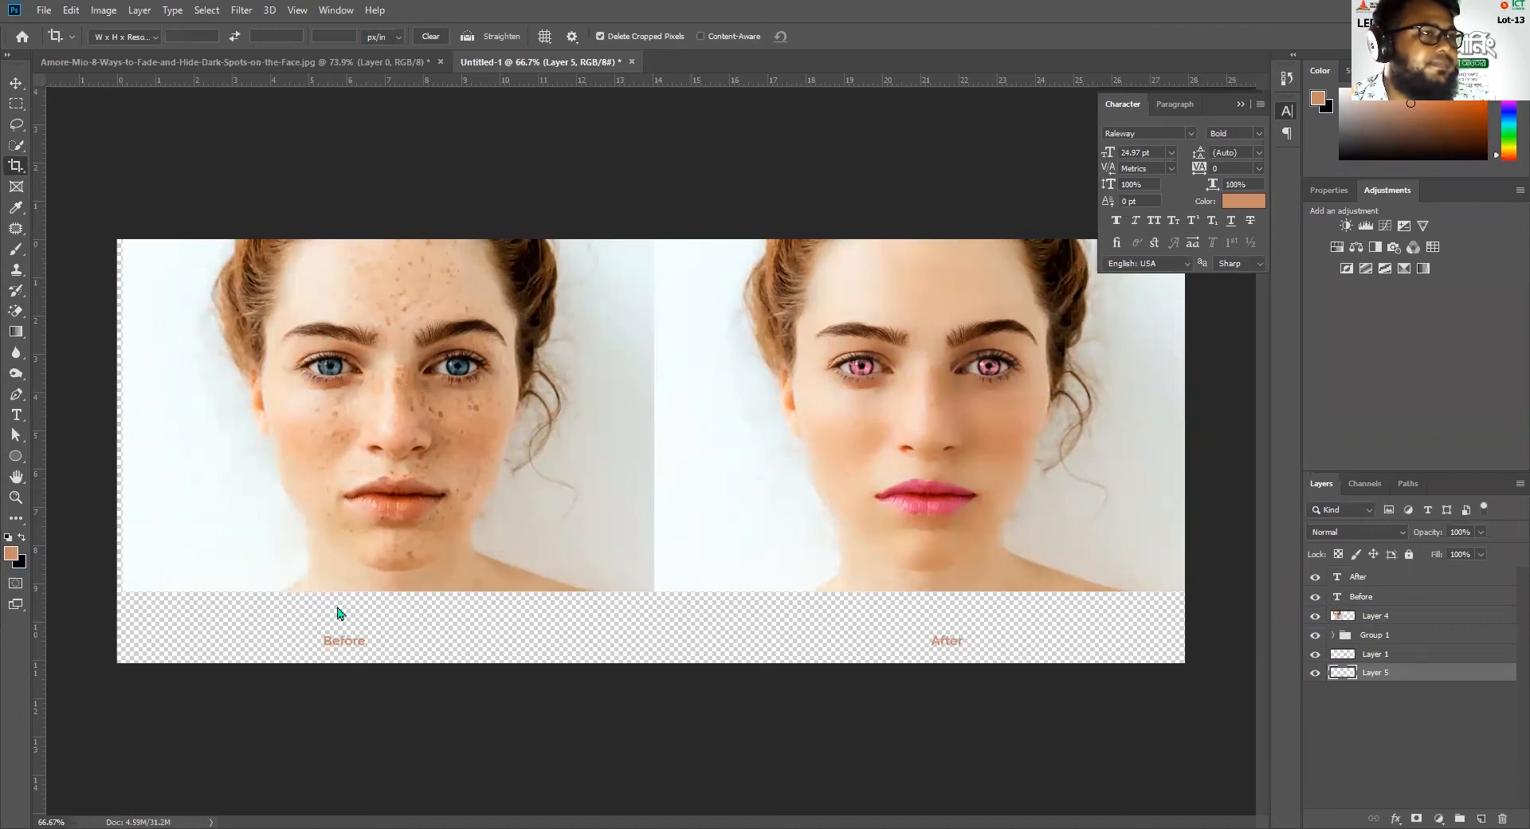
left_click(548, 169)
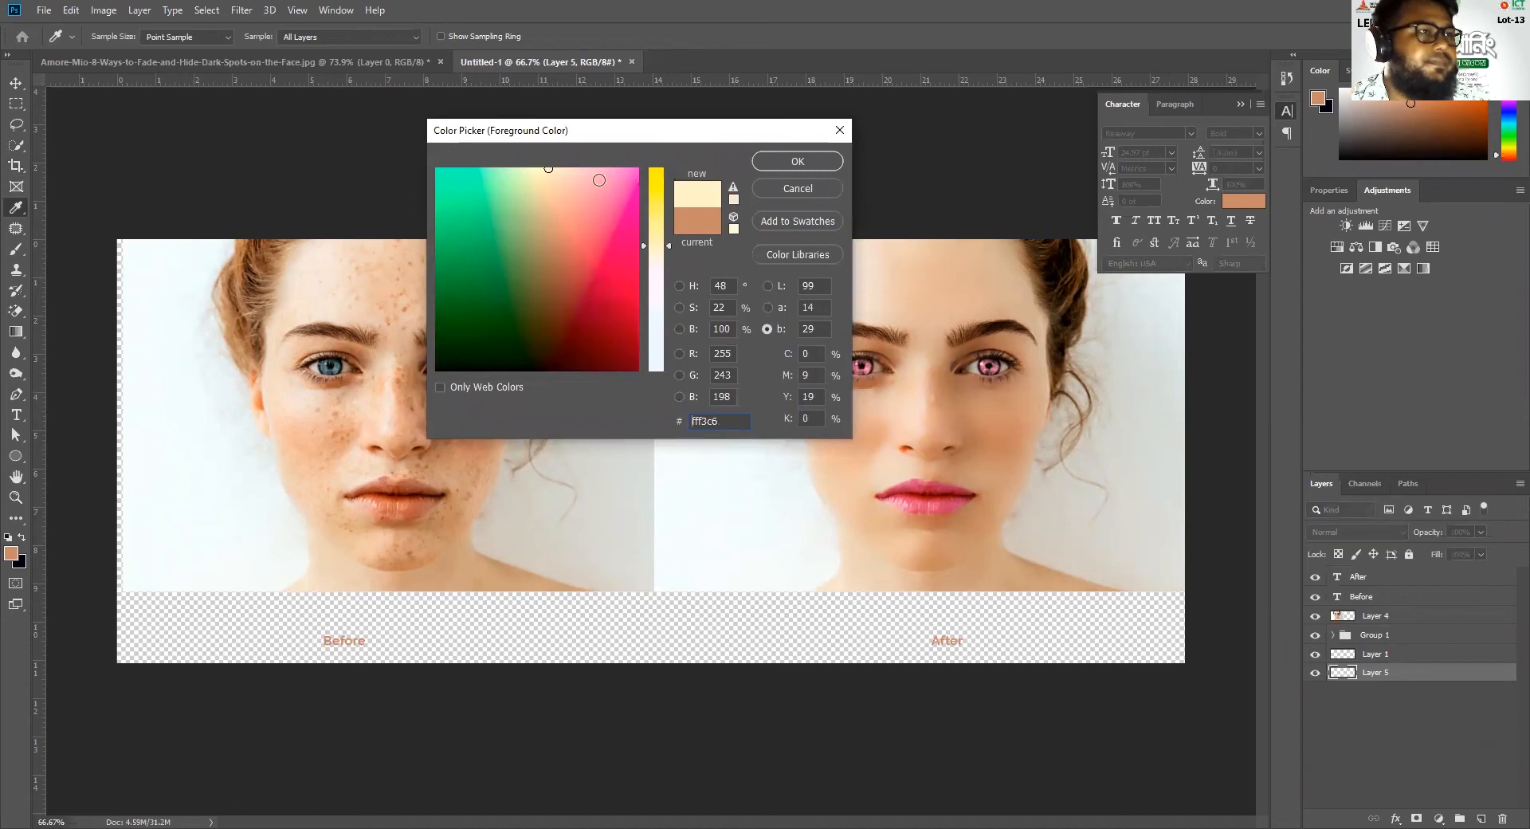
left_click(604, 177)
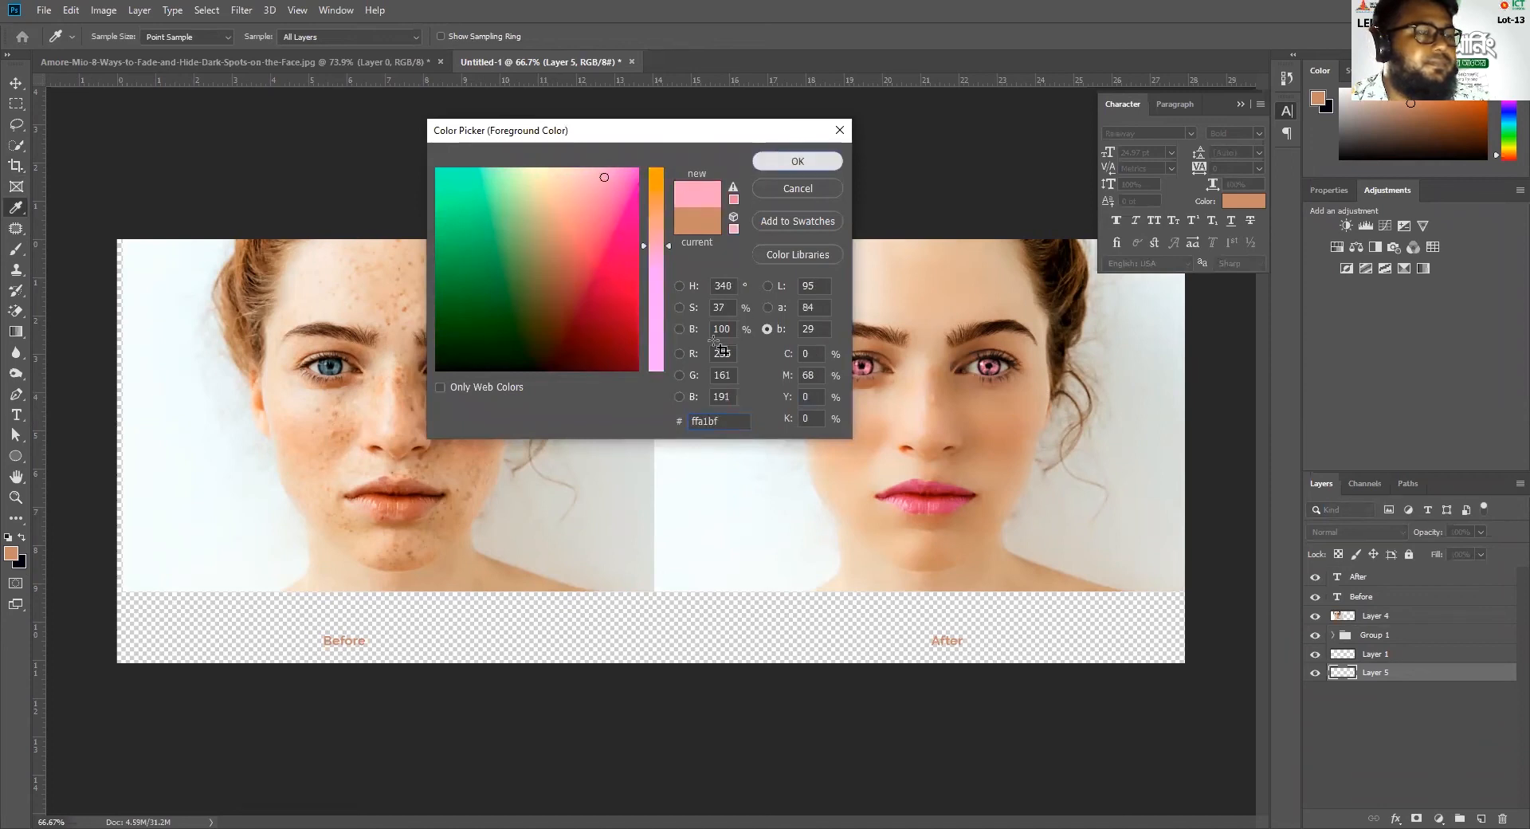
left_click(792, 162)
key("c")
key("alt+BackSpace")
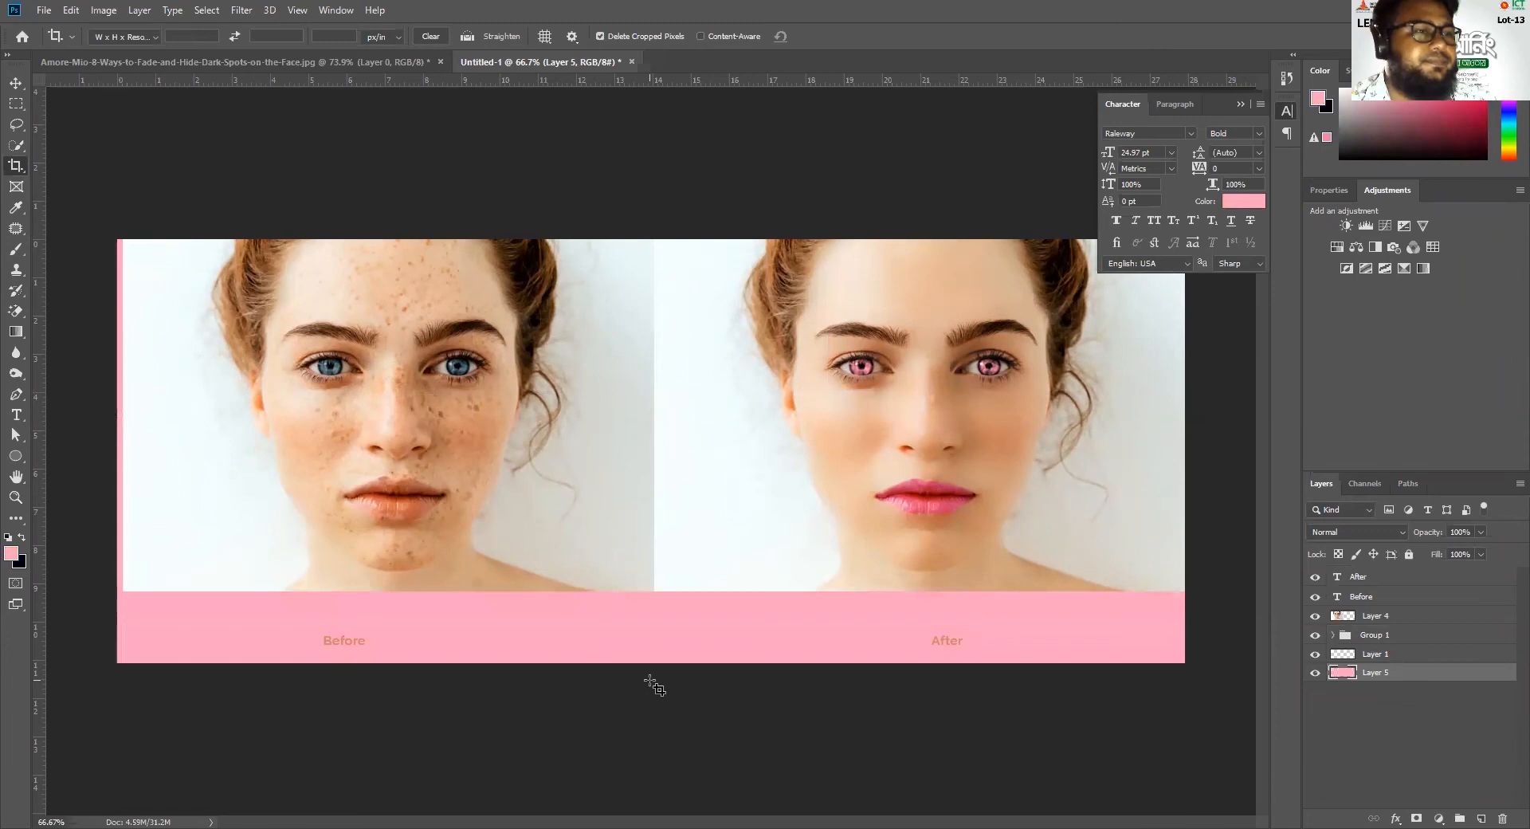
Change the "Before" label's text colour to the very pale pink ffeffe
left_click(18, 81)
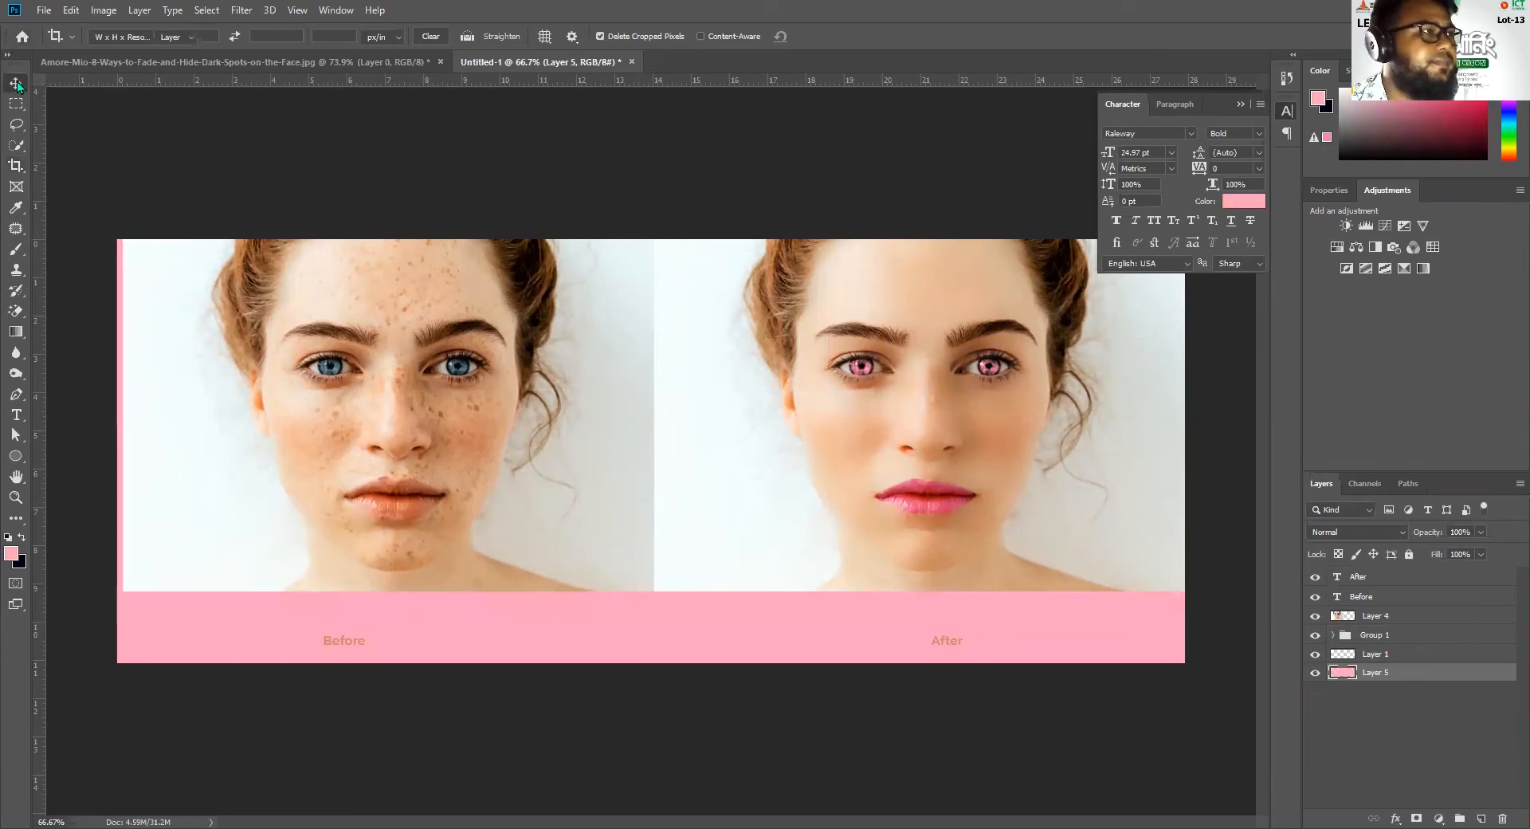
left_click(355, 645, "ctrl")
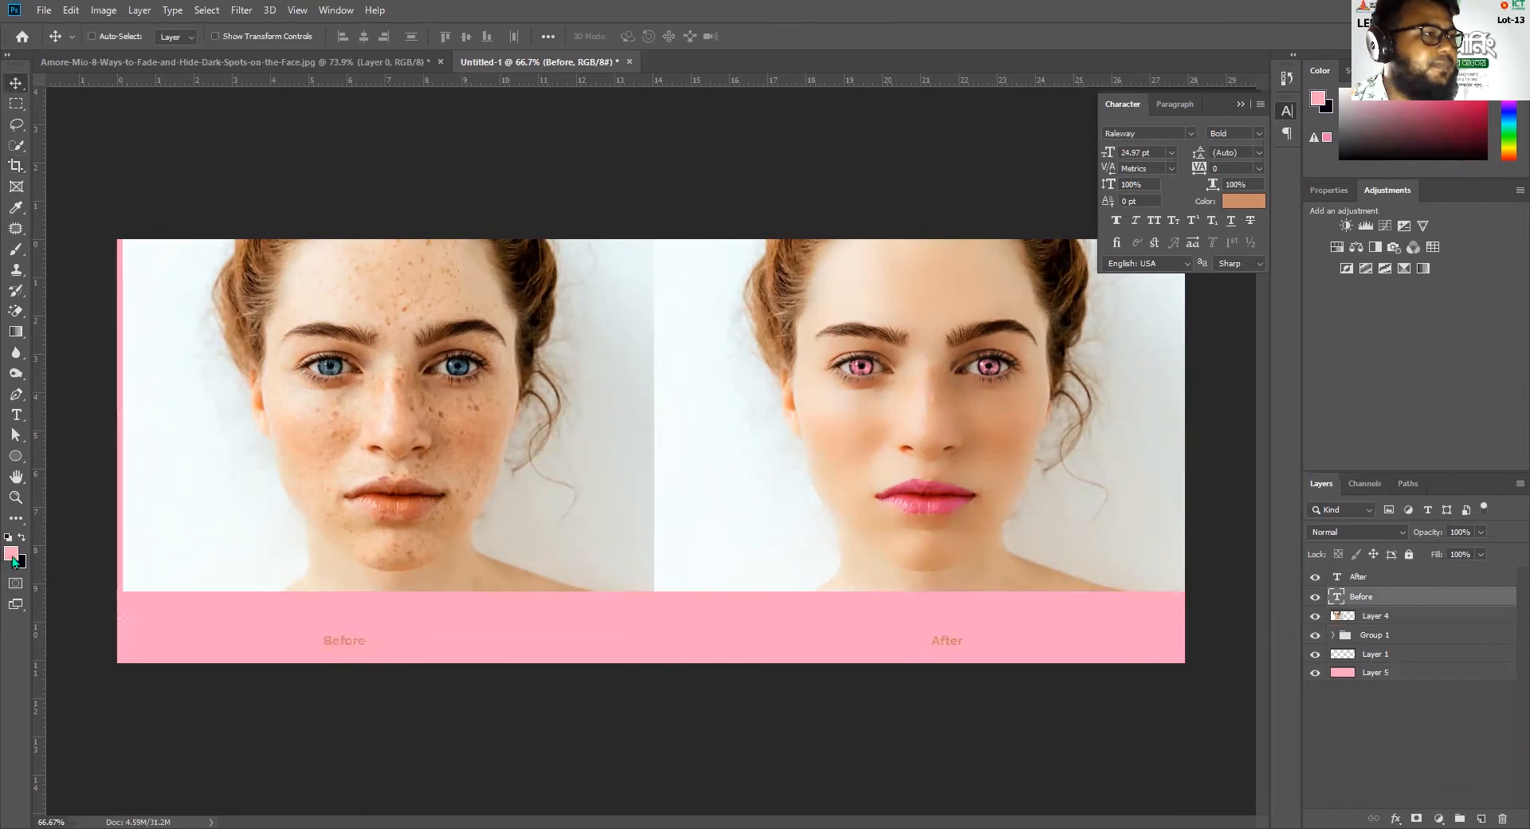
left_click(1250, 207)
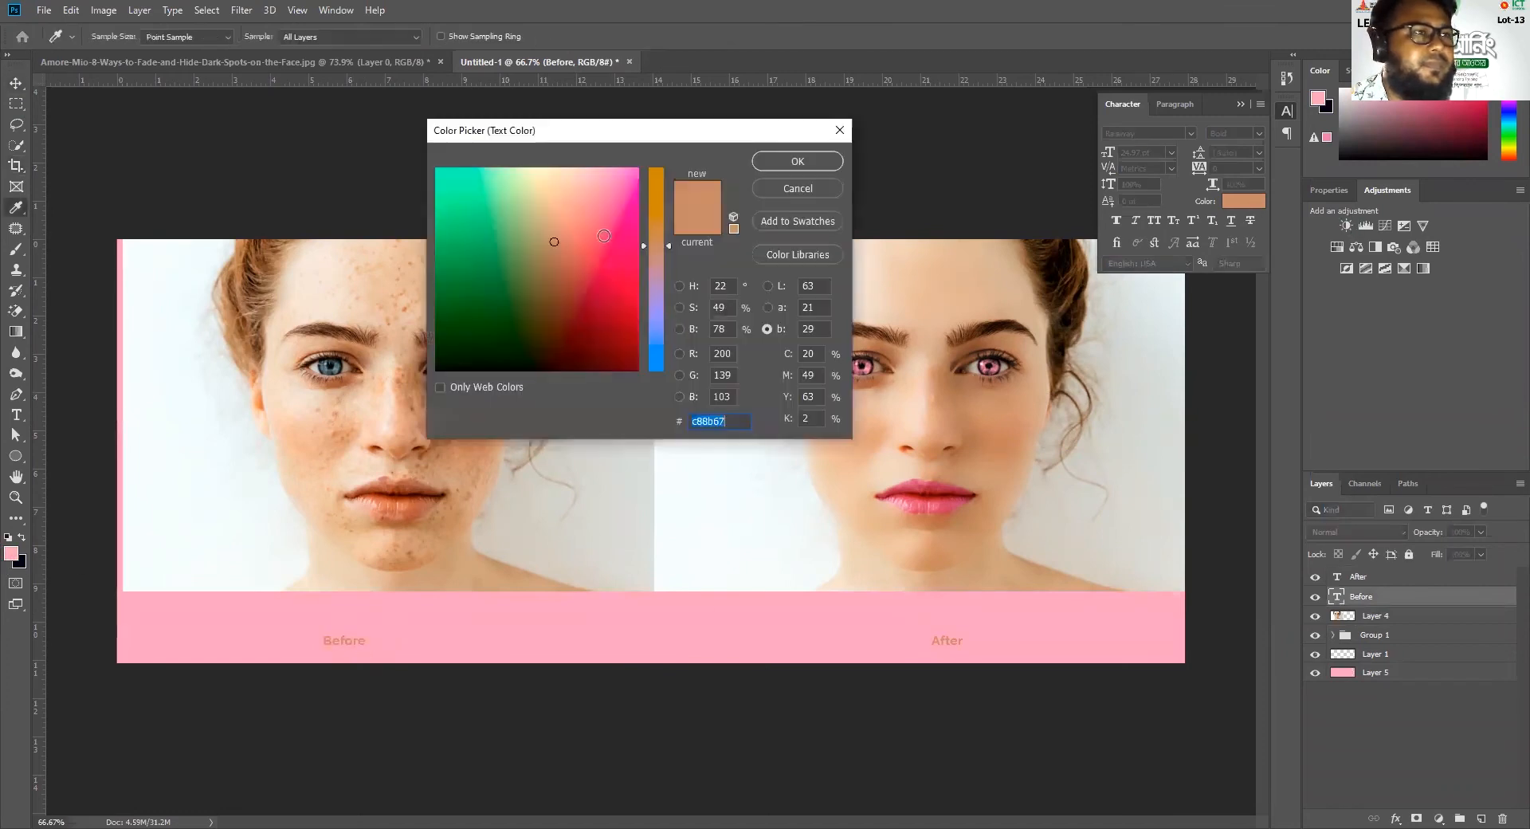
left_click_drag(596, 175, 556, 167)
left_click(659, 269)
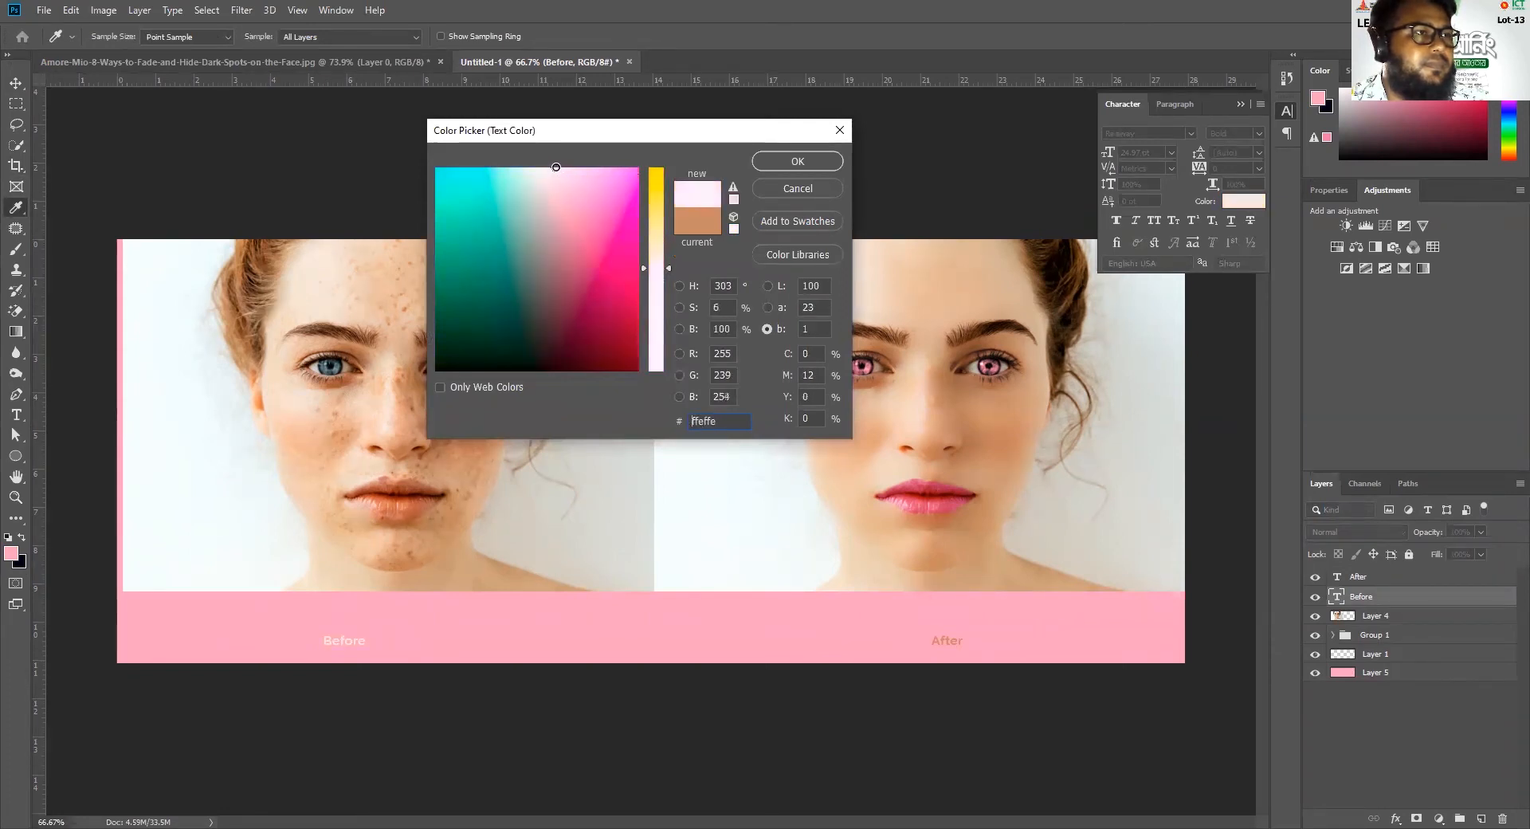
left_click(797, 161)
Move the "Before" and "After" labels slightly up within the pink strip beneath their portraits
key("v")
left_click_drag(351, 643, 350, 625)
left_click_drag(939, 645, 944, 624)
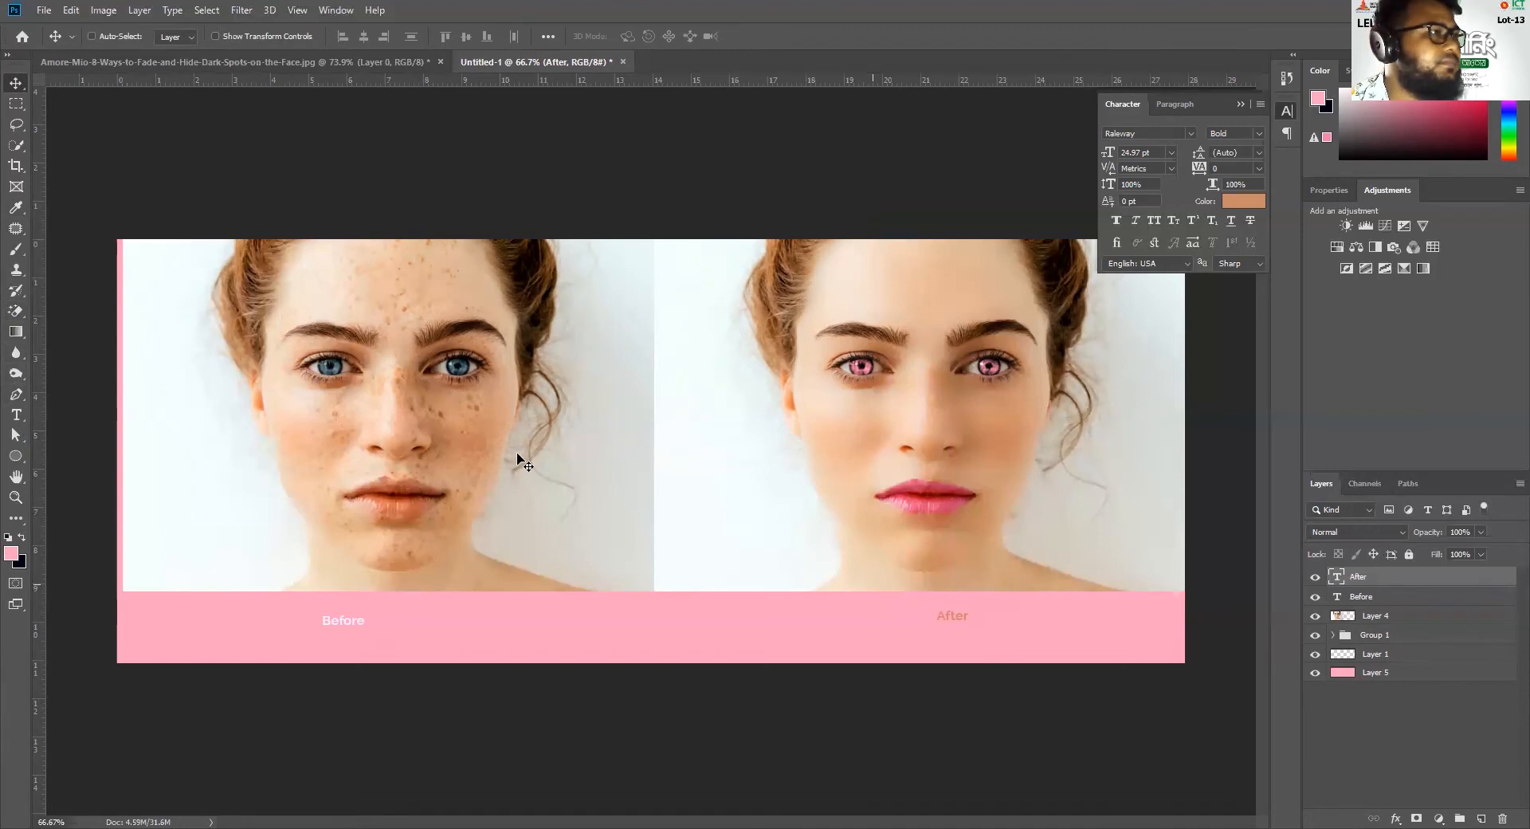
Change the "After" label's text colour to the near-white fff5ff
key("i")
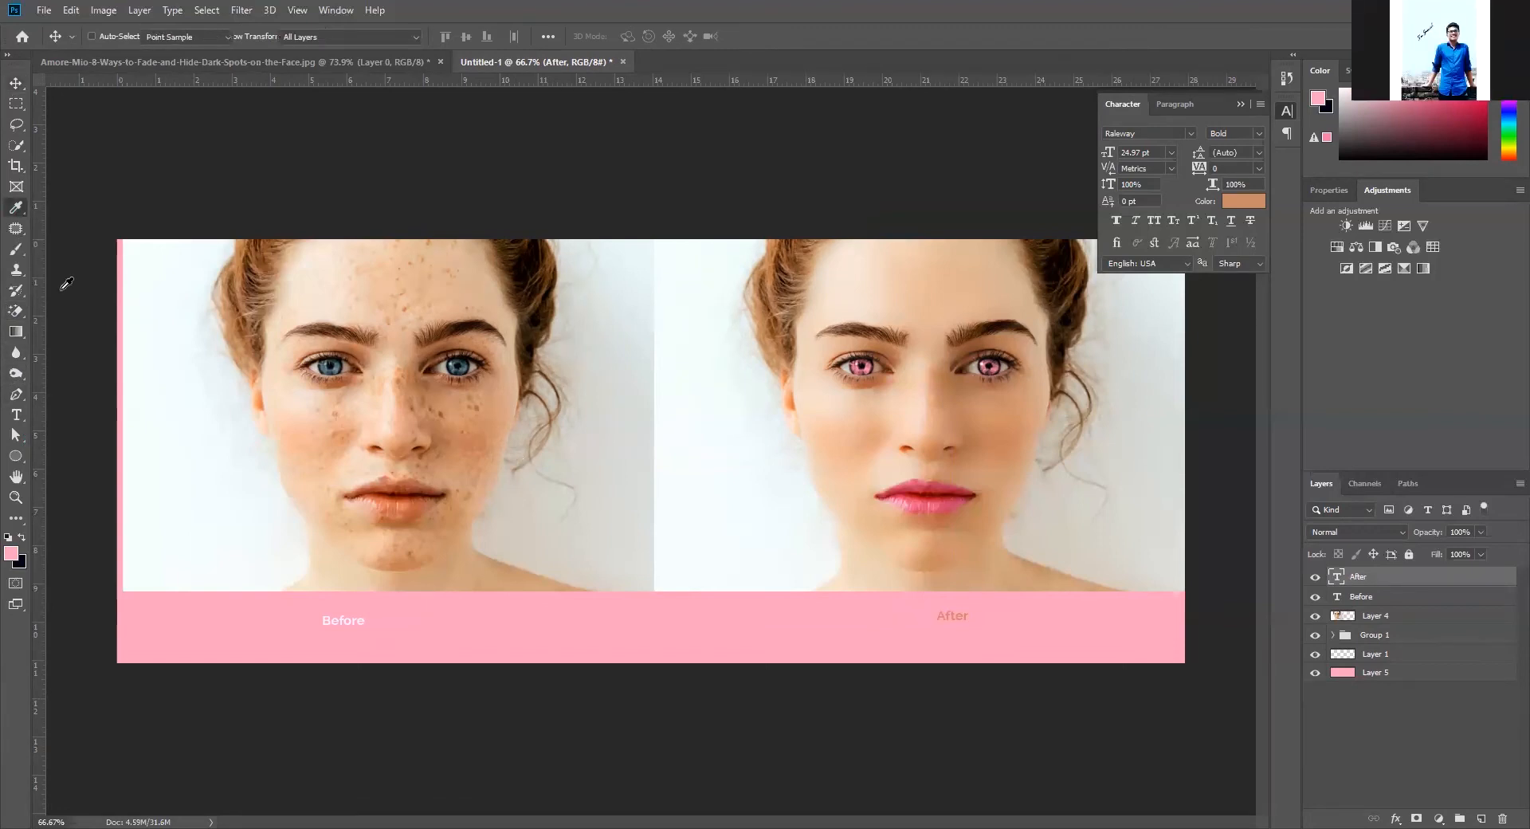
left_click(347, 616)
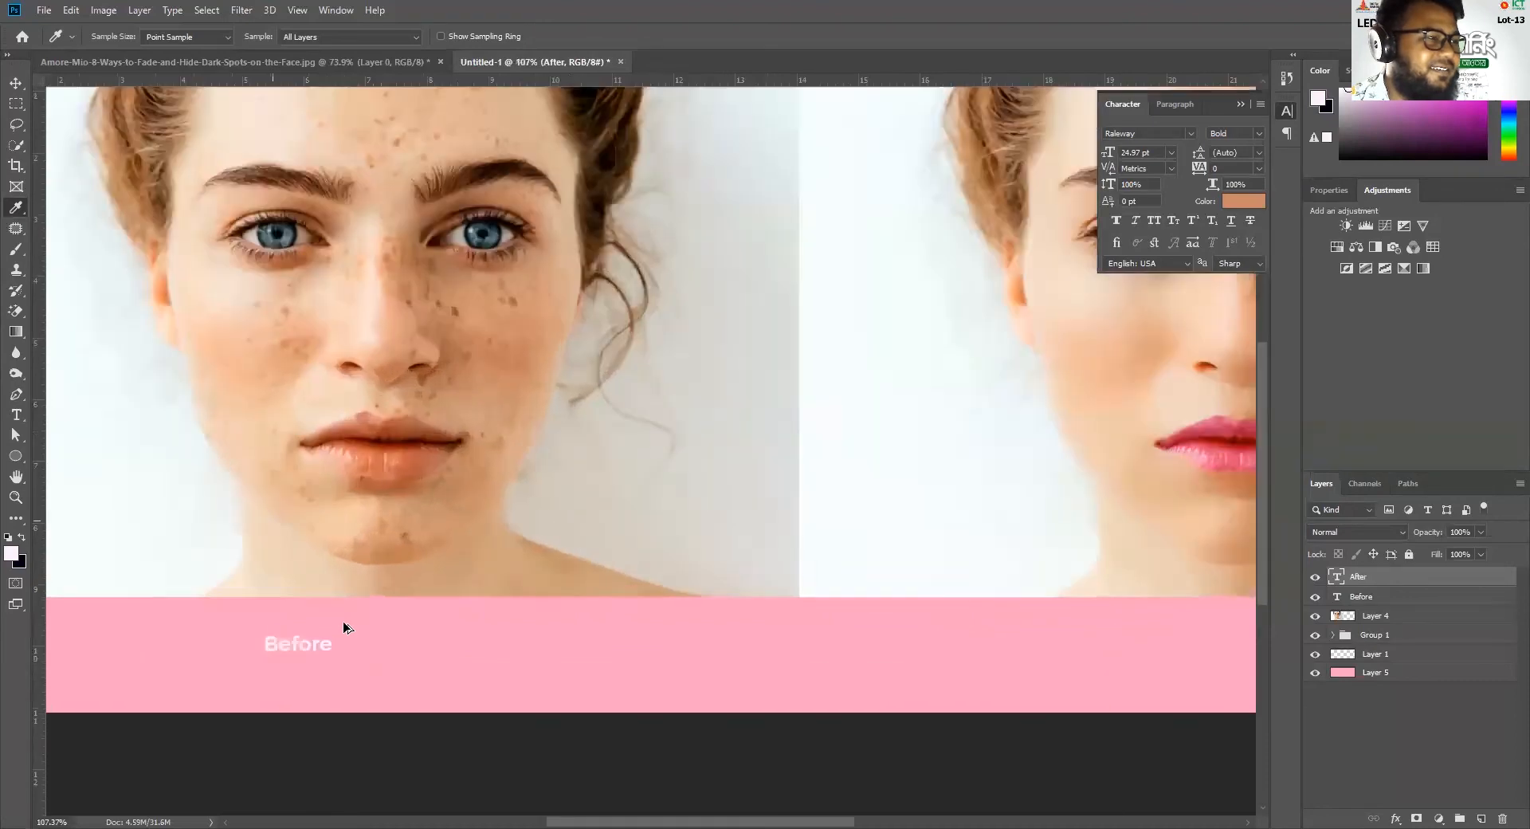
scroll(342, 625, "up", 3)
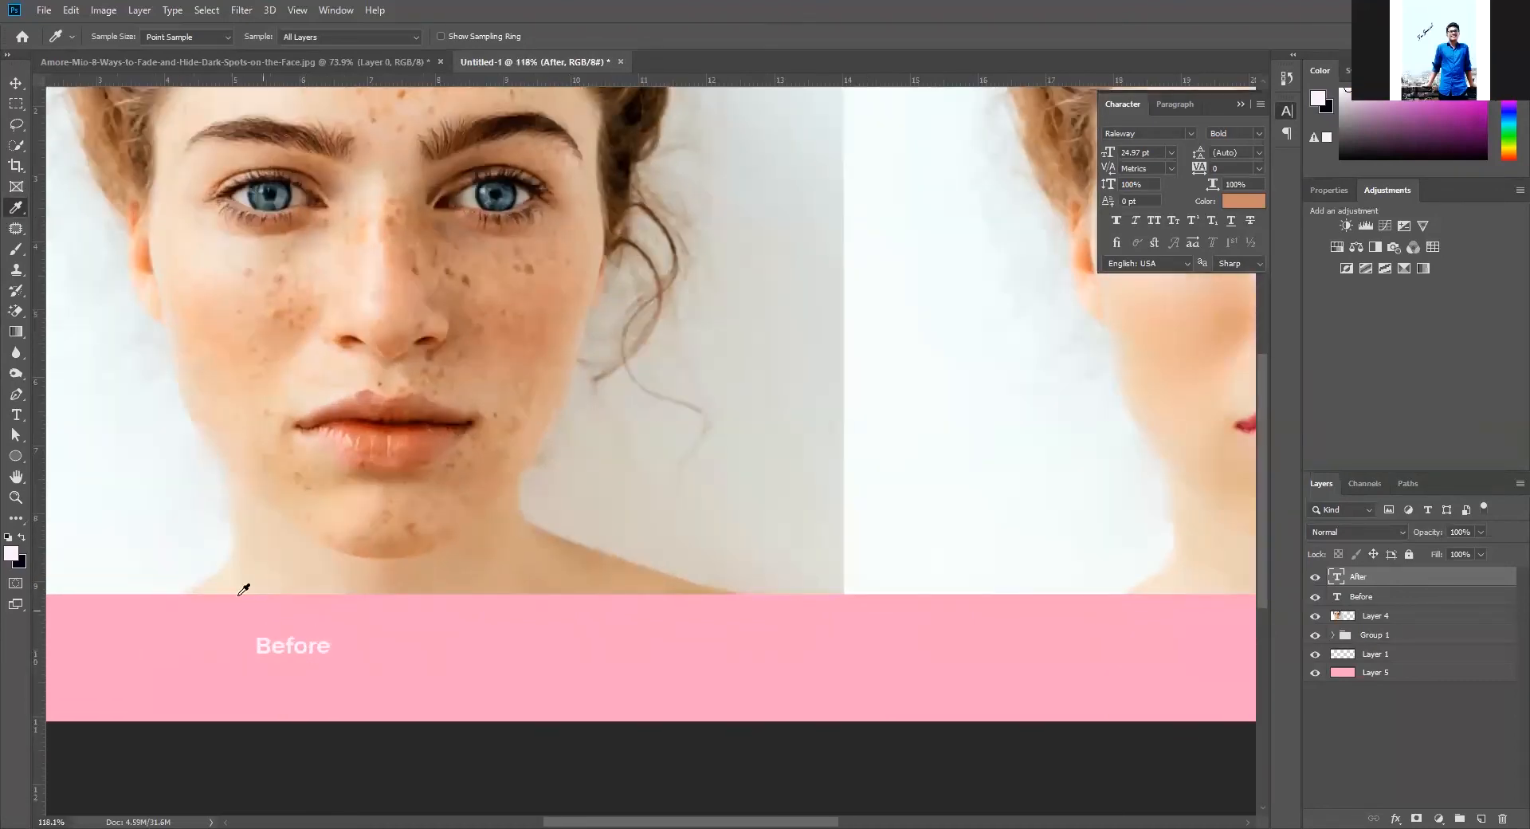
left_click(16, 83)
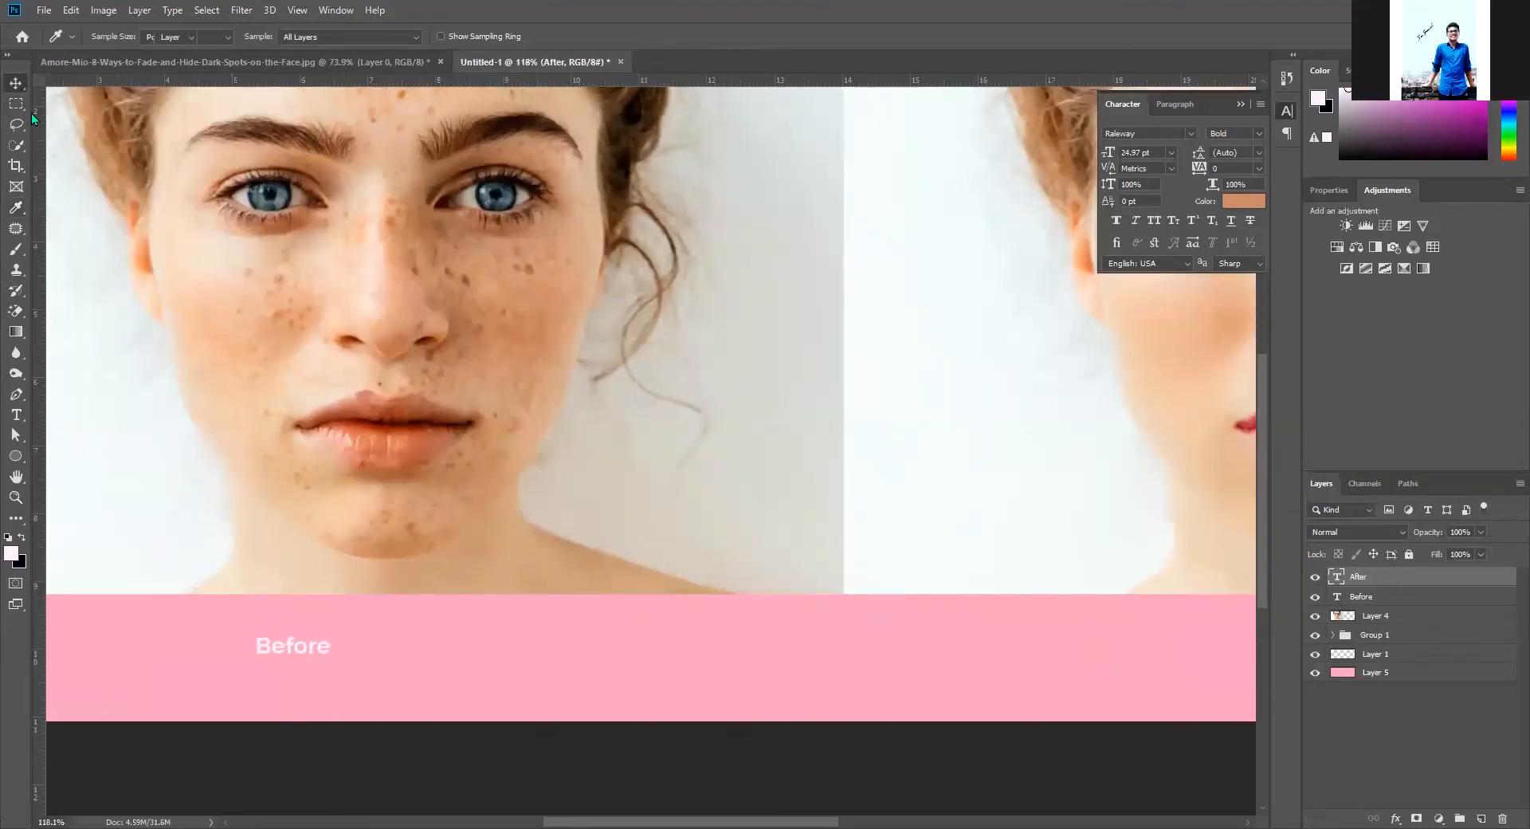
scroll(863, 655, "right", 5)
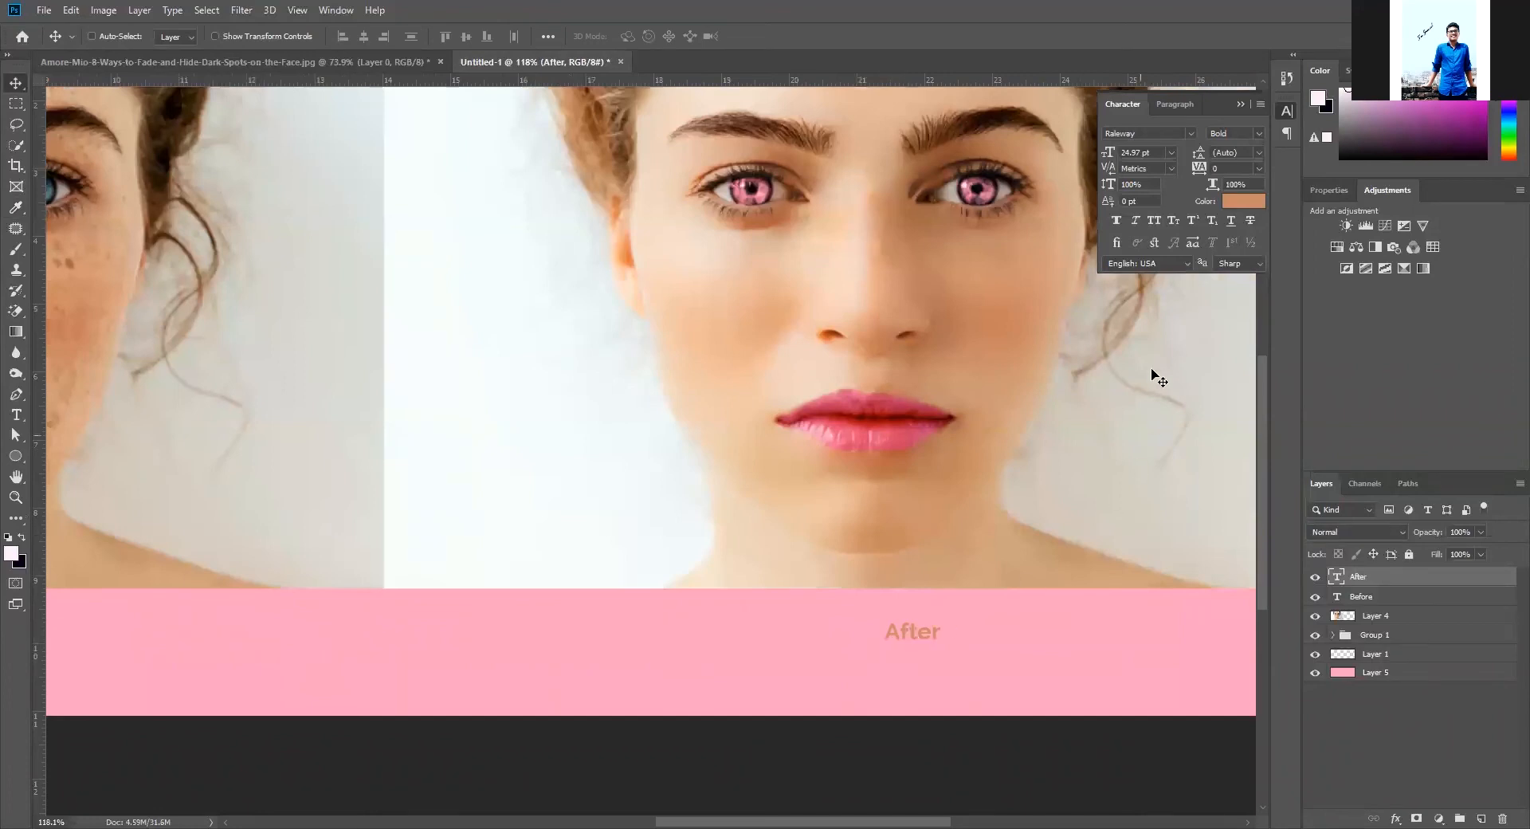
left_click(1243, 200)
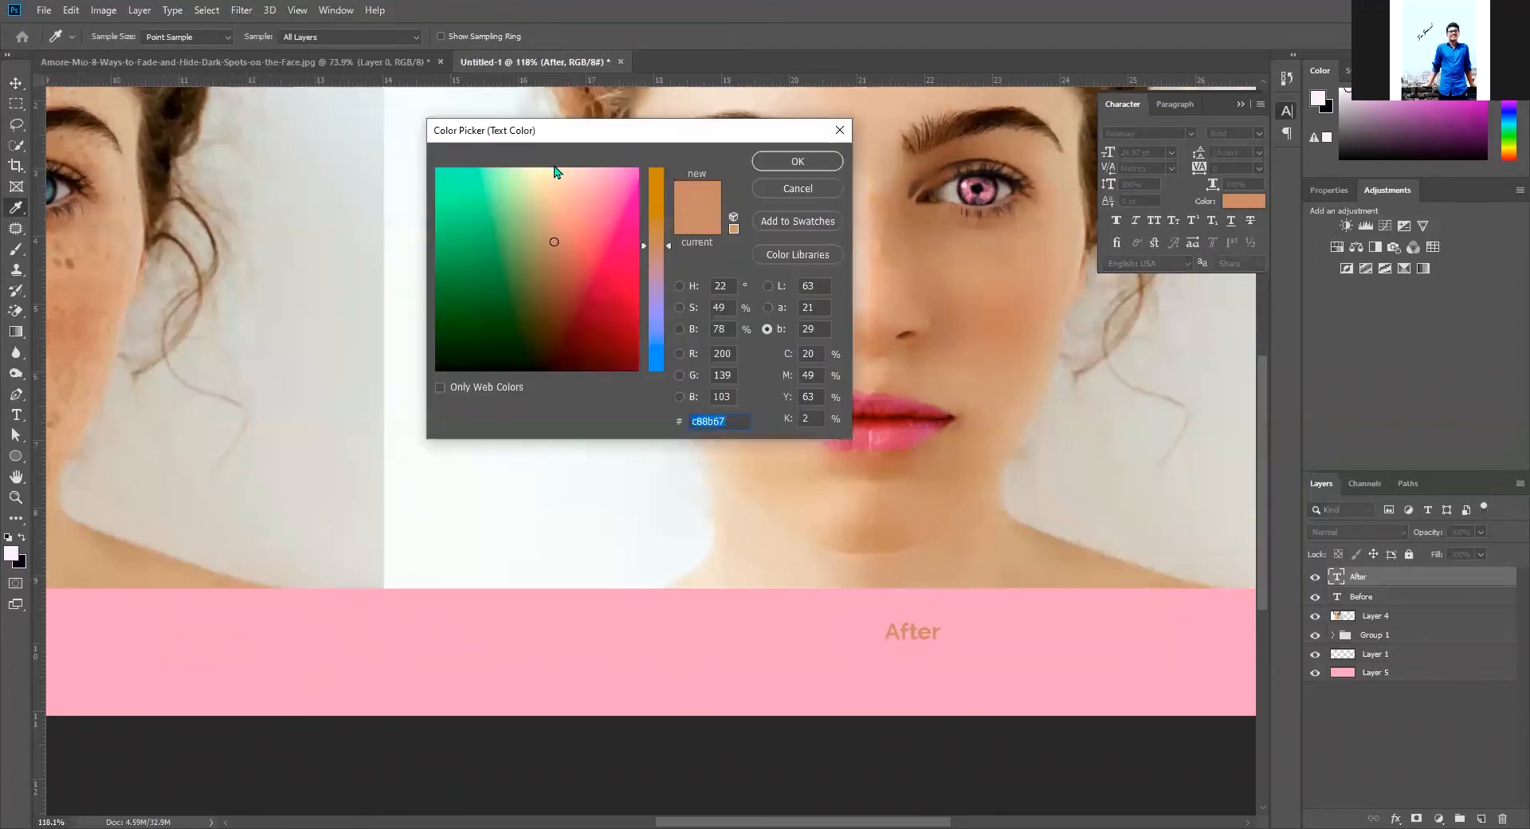
left_click(544, 168)
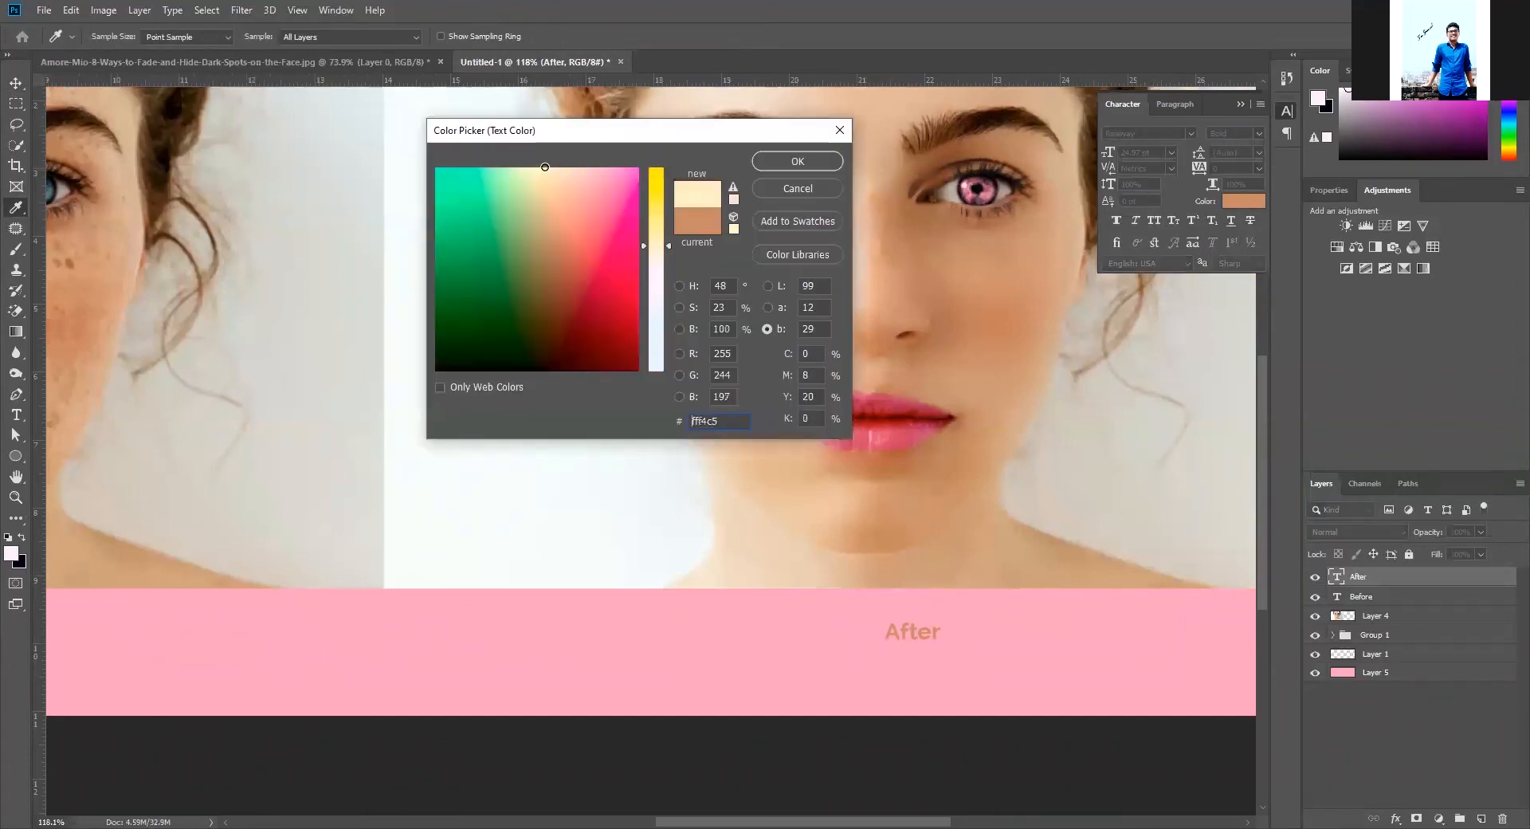
left_click(659, 285)
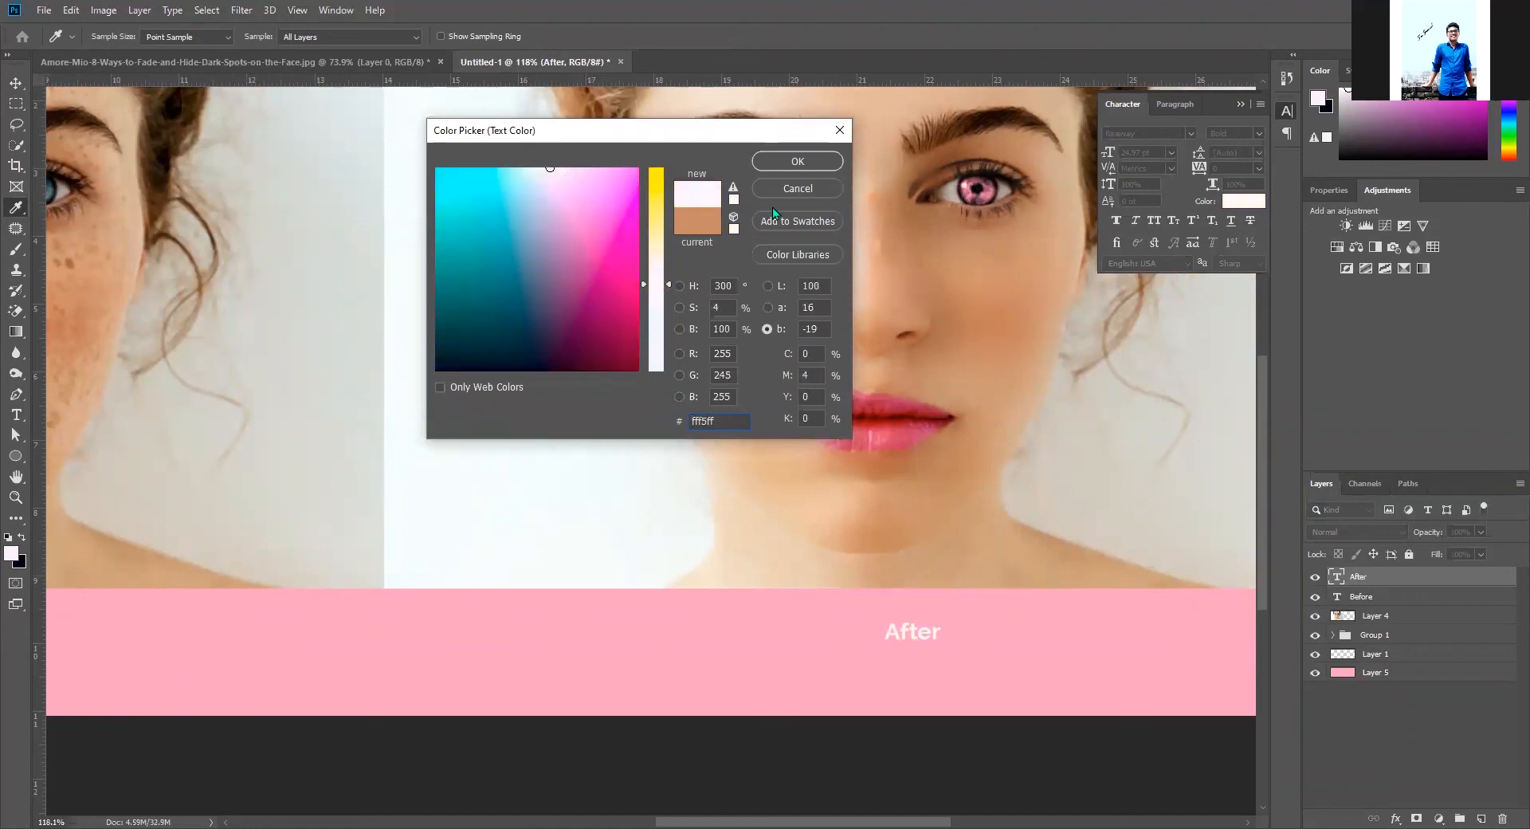
left_click(796, 162)
Shift the original portrait to the canvas's left edge and enlarge it until it meets the retouched portrait
scroll(661, 647, "down", 3)
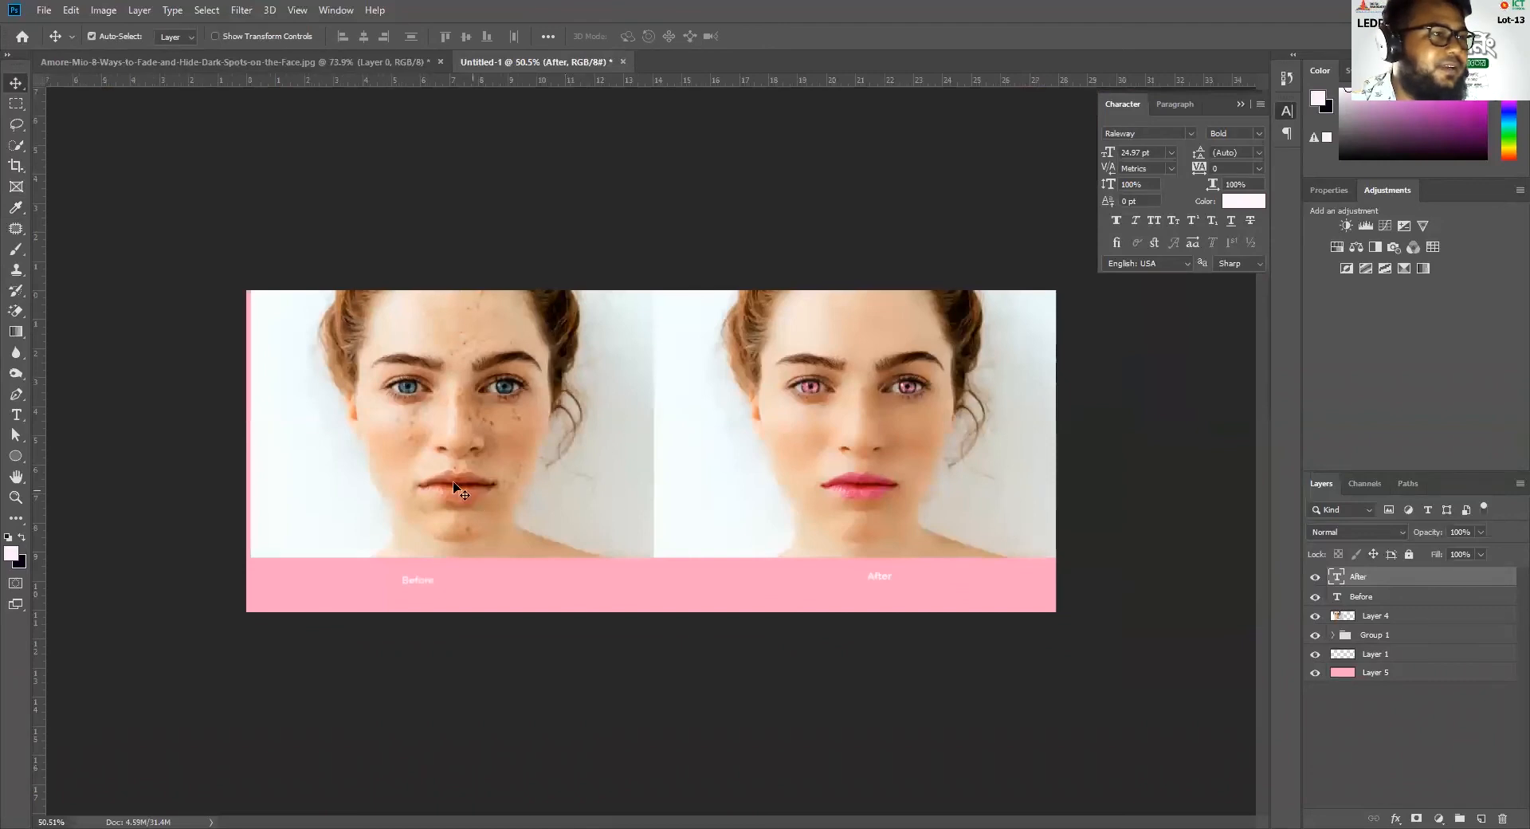
left_click(405, 470, "ctrl")
left_click_drag(318, 423, 374, 427)
key("ctrl+t")
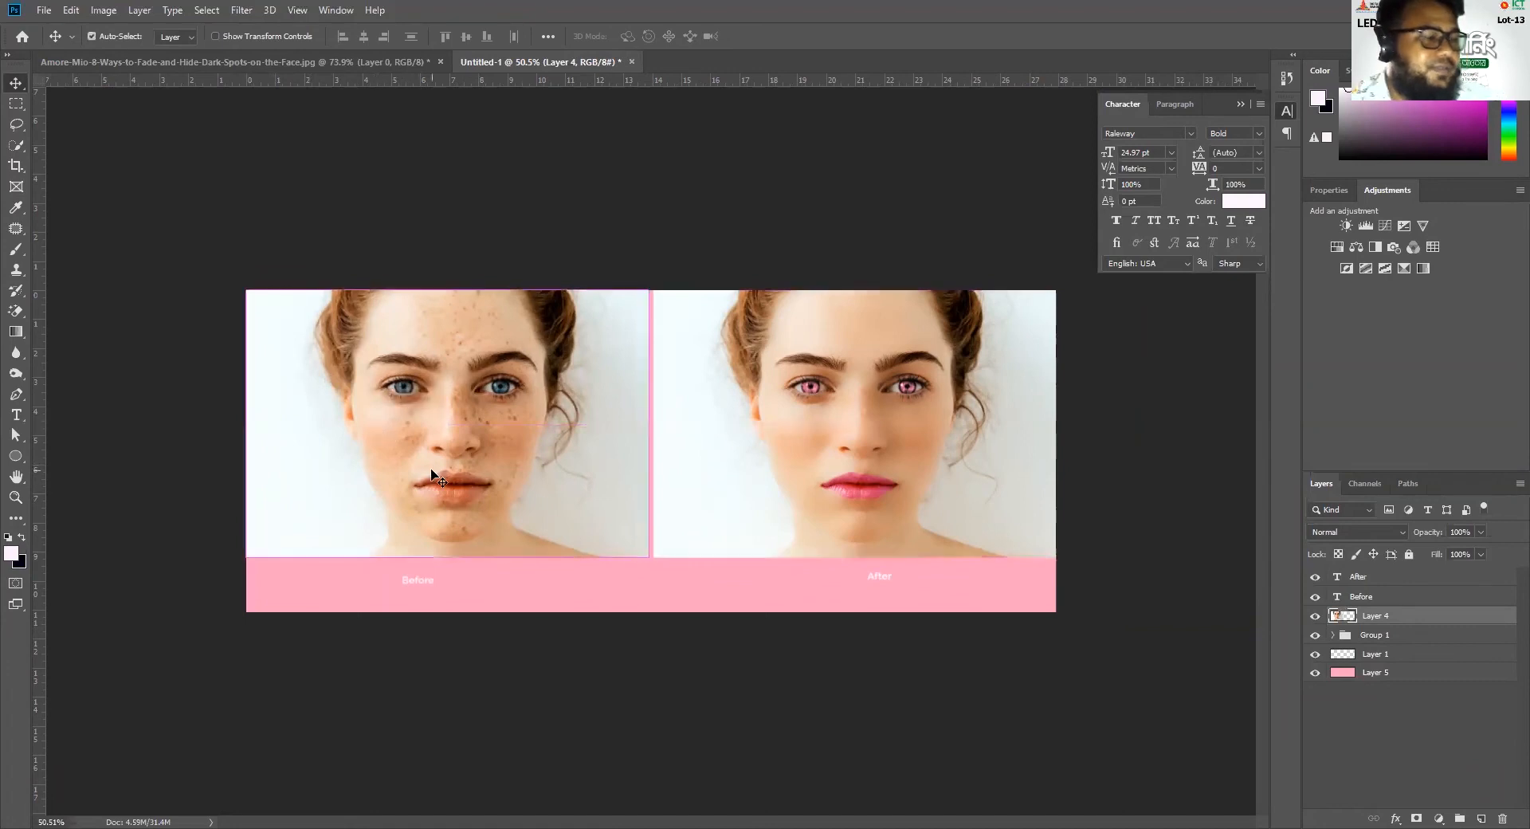
left_click_drag(447, 560, 456, 575)
left_click_drag(483, 494, 476, 485)
key("Return")
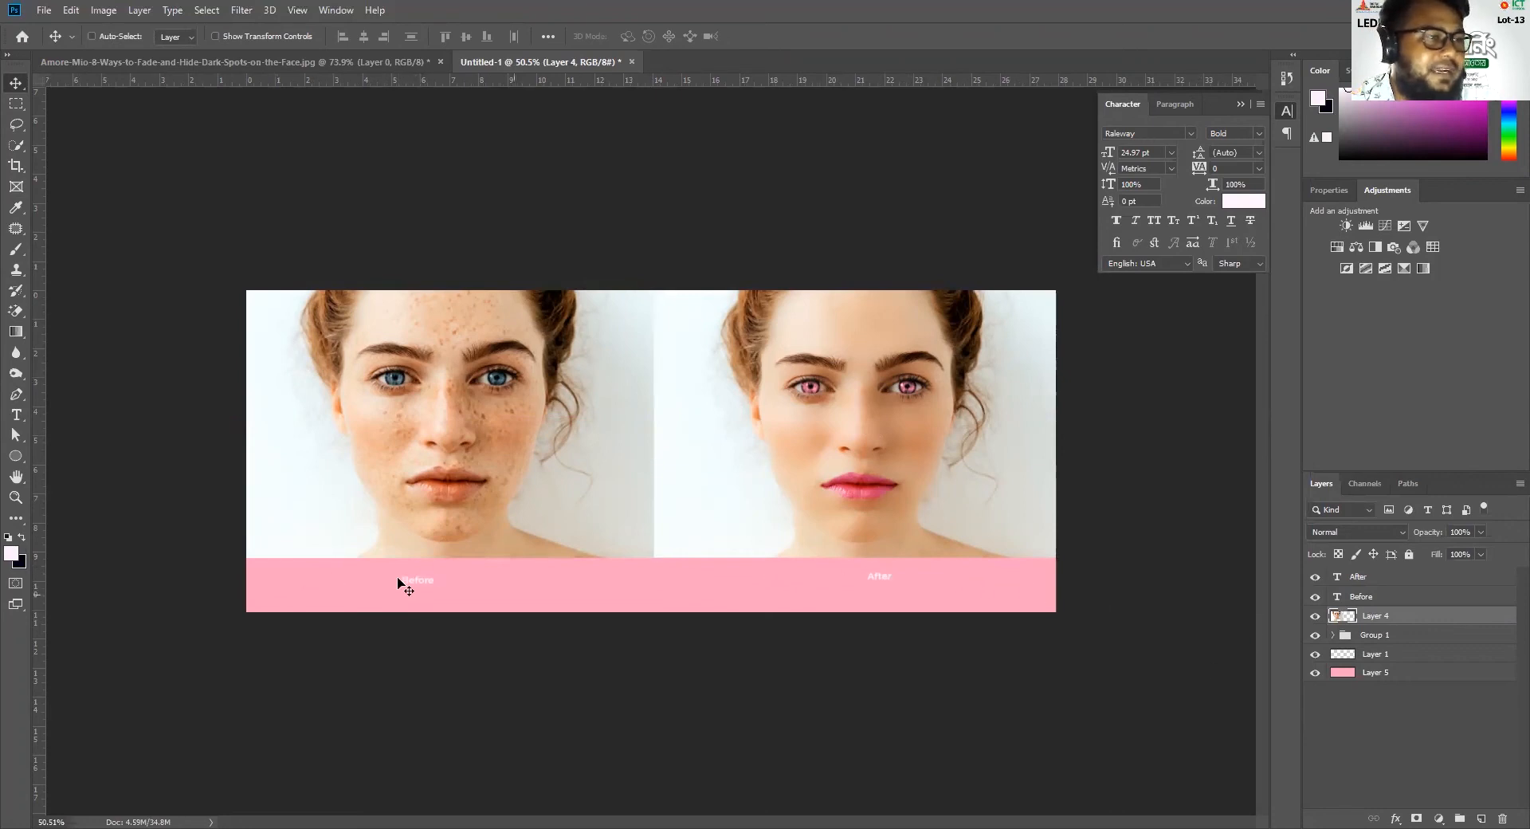
Save the comparison image to the Desktop as the JPEG test.jpg with Maximum quality 12 and the Progressive format option
left_click(44, 10)
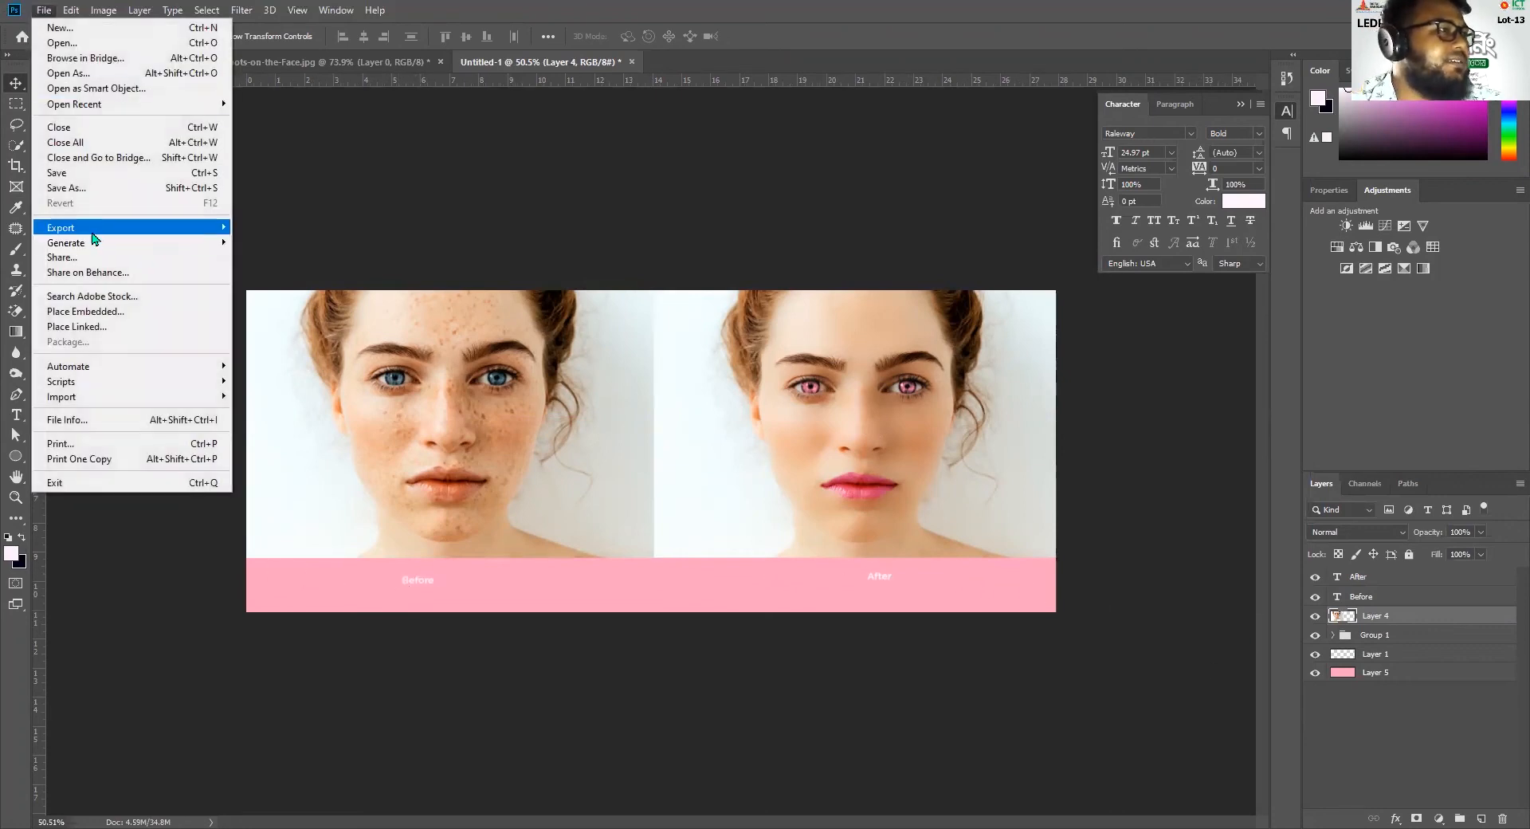
left_click(79, 188)
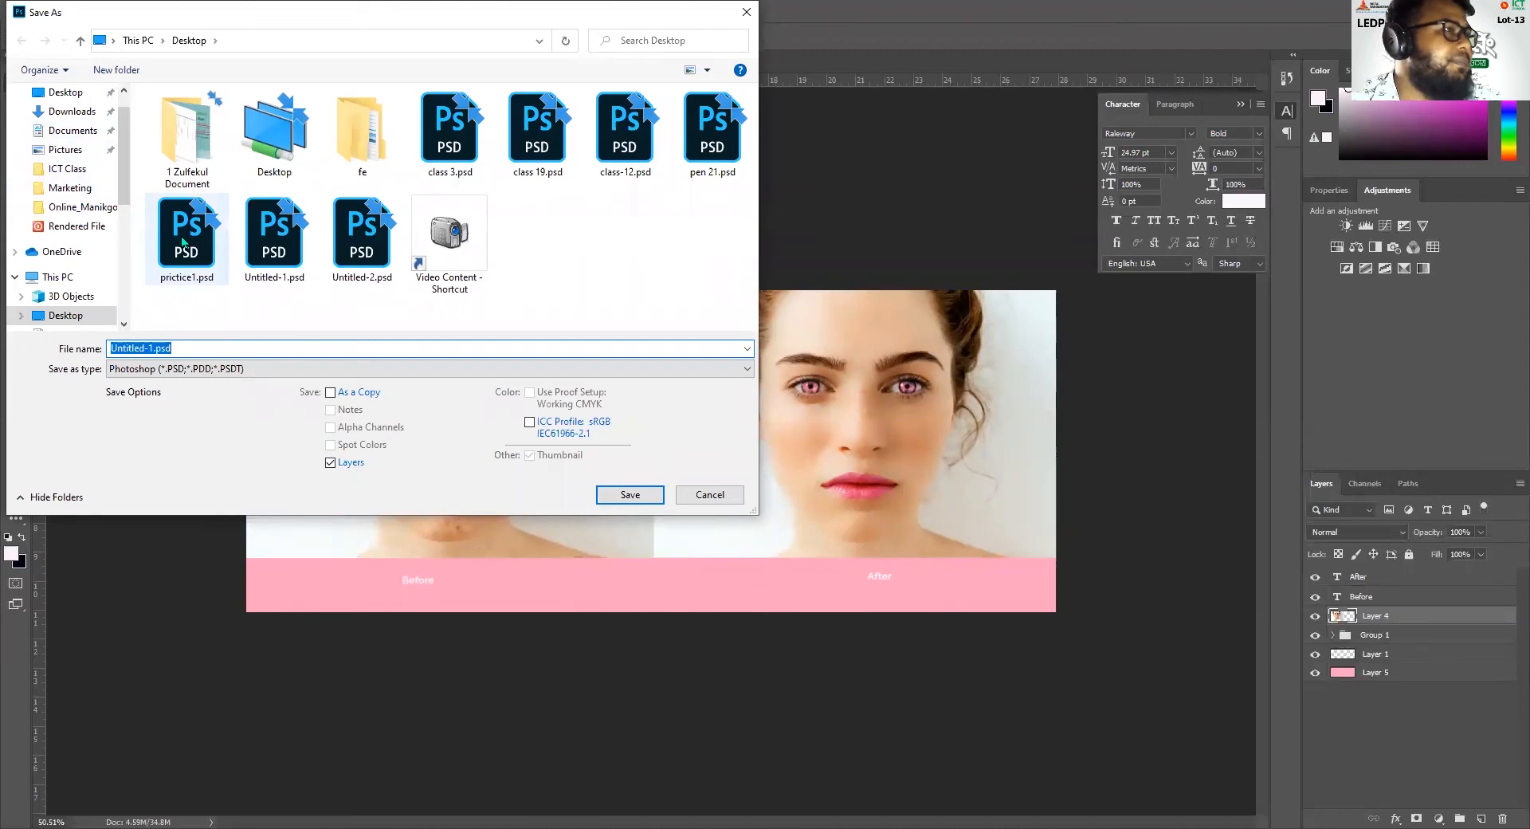
left_click(67, 93)
left_click(226, 349)
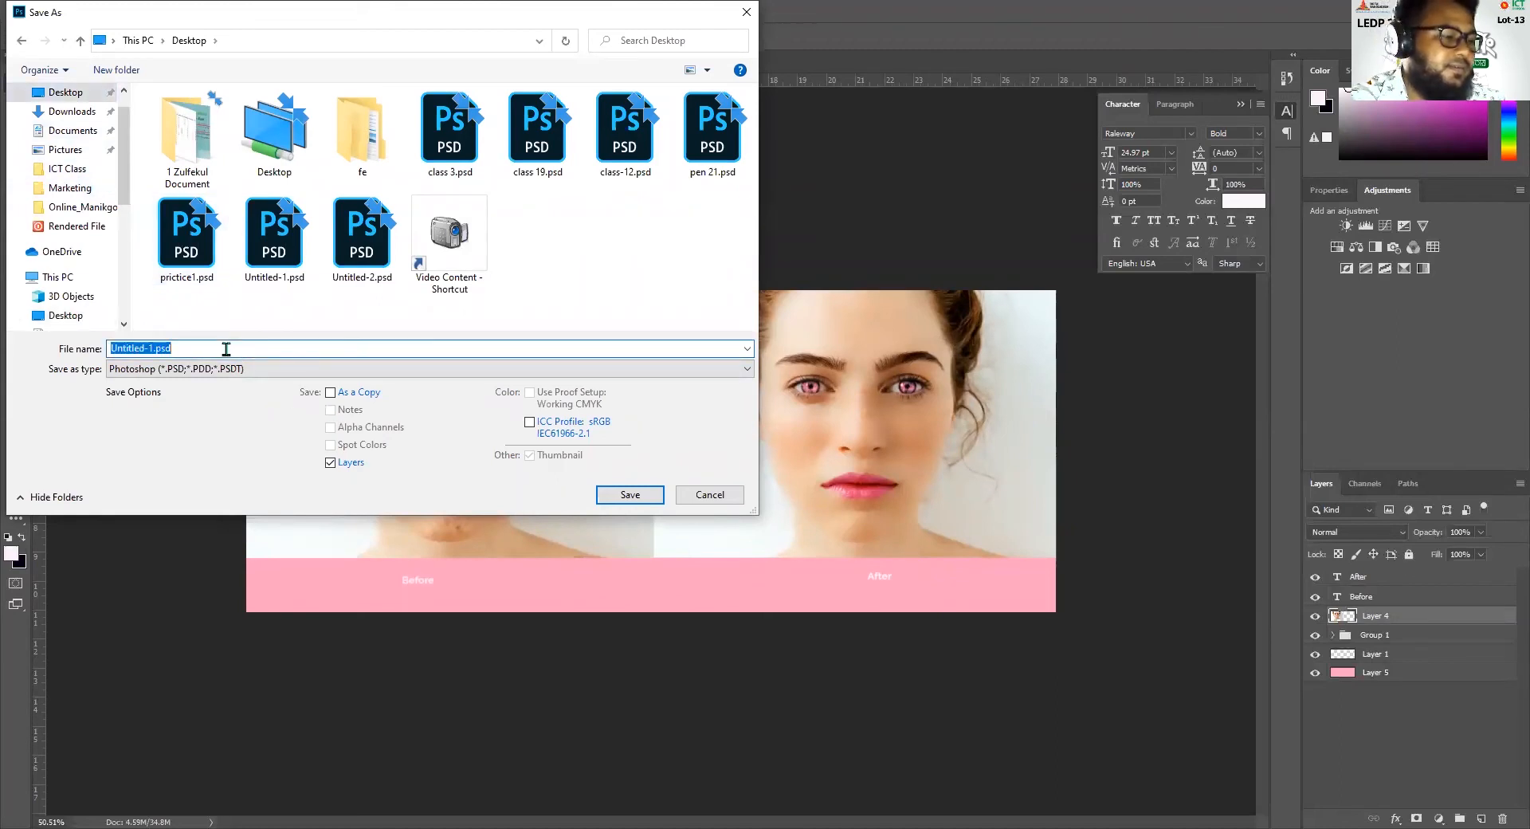
type("test")
left_click(158, 451)
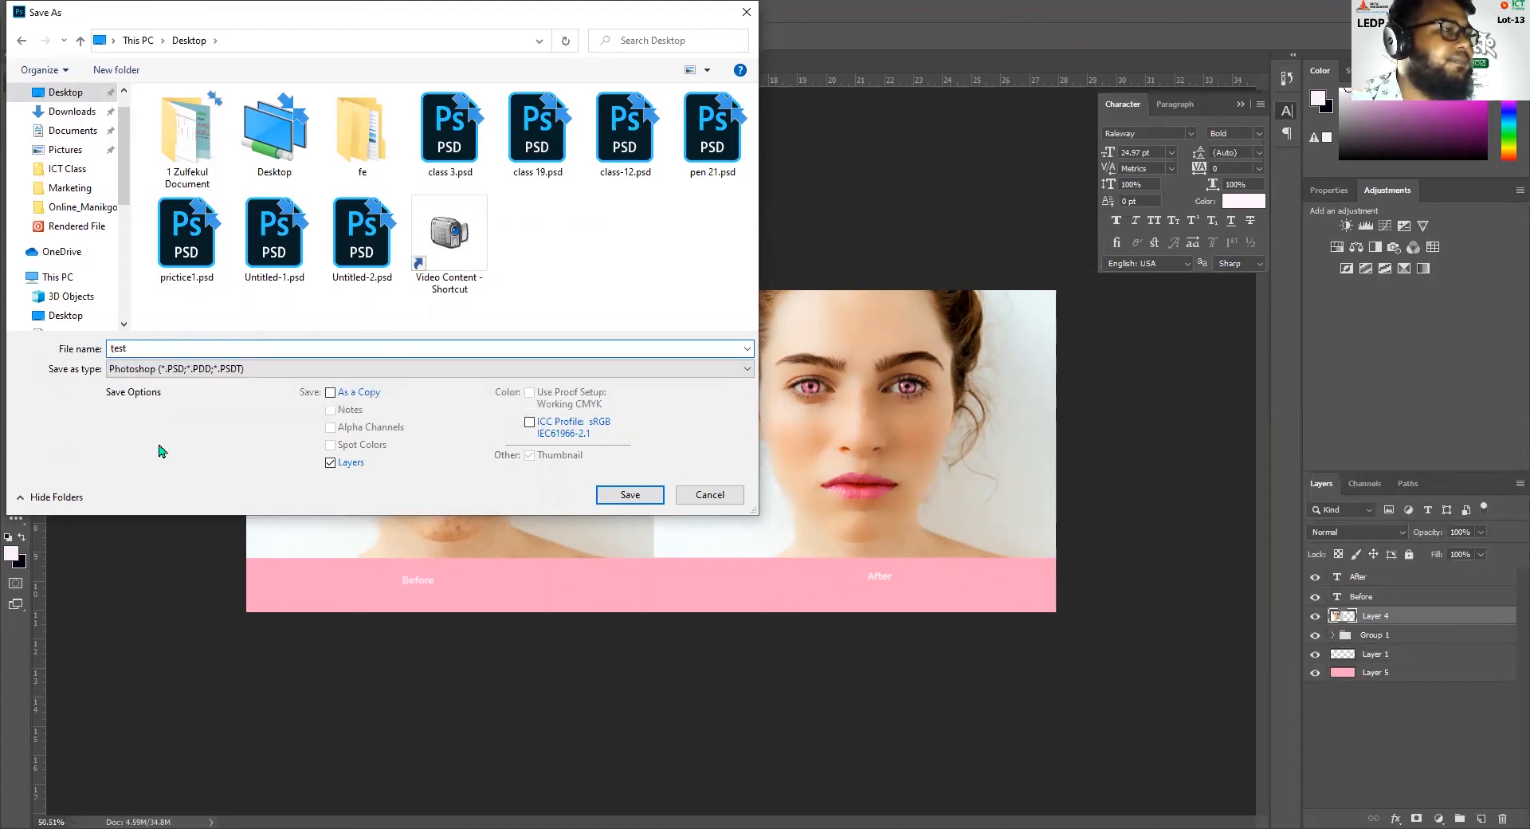
left_click(273, 368)
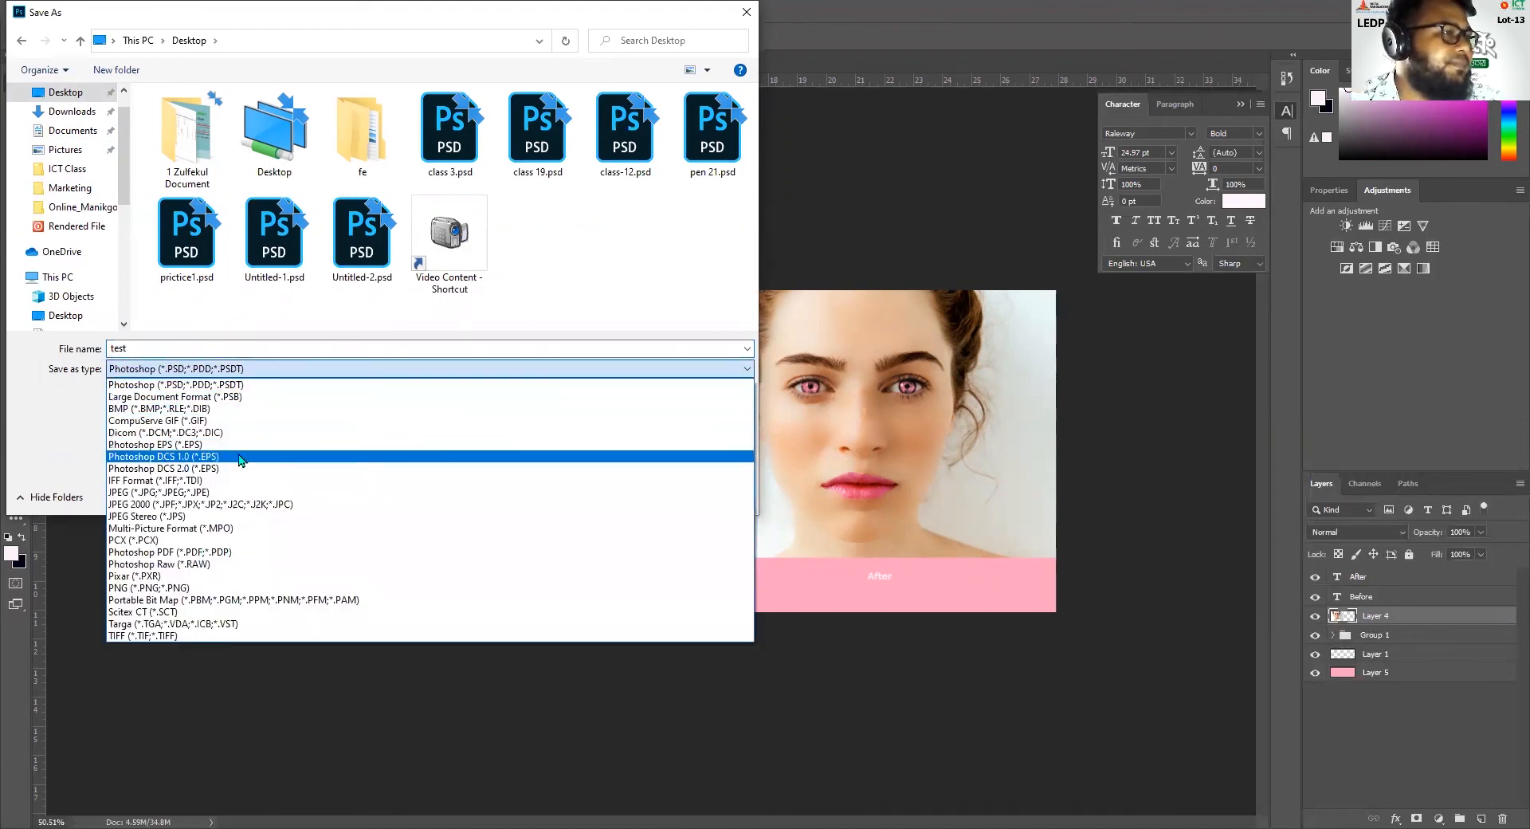
left_click(185, 494)
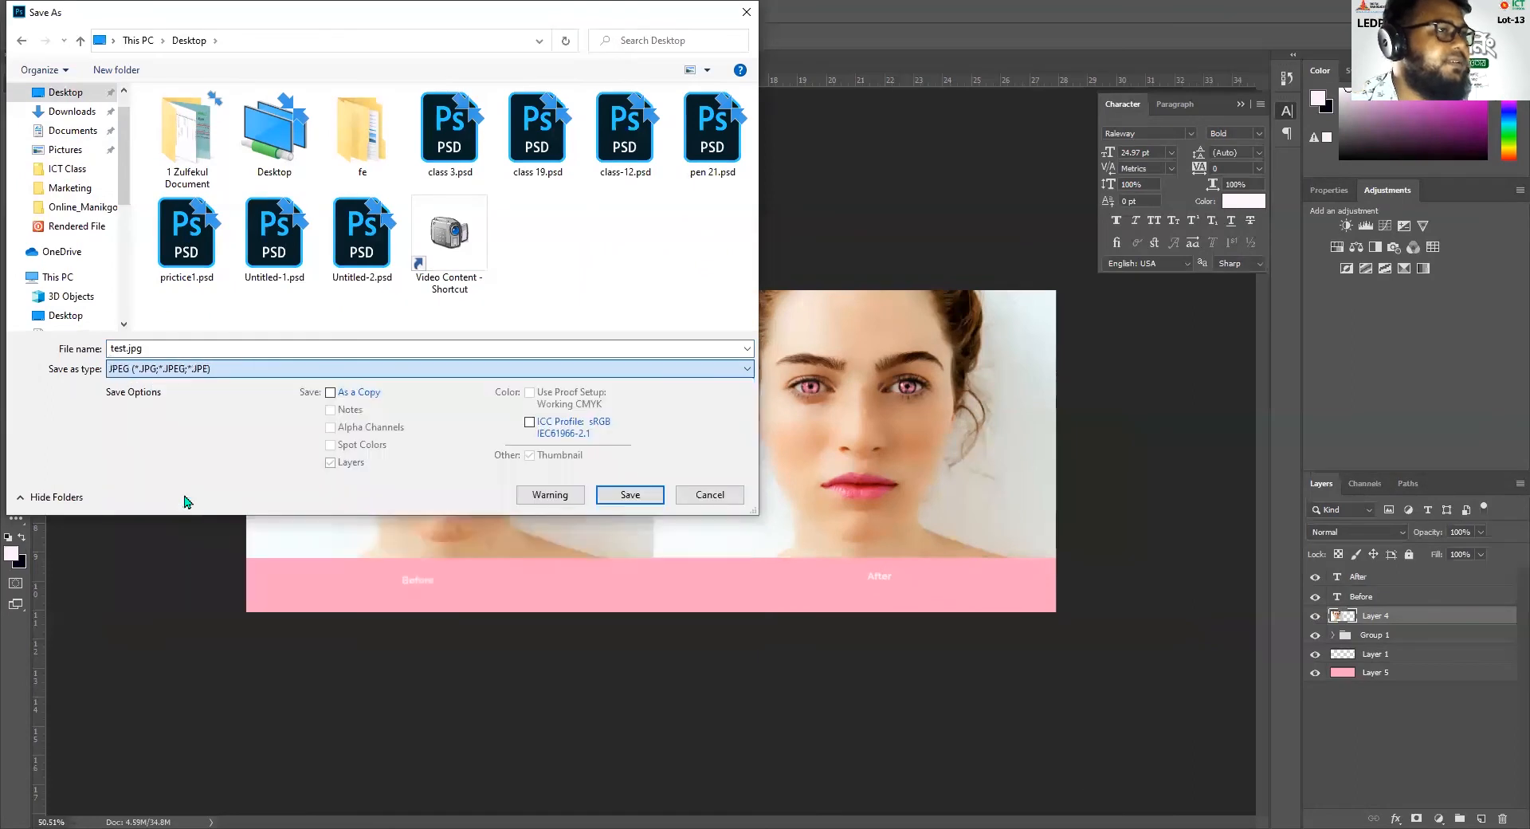
left_click(639, 507)
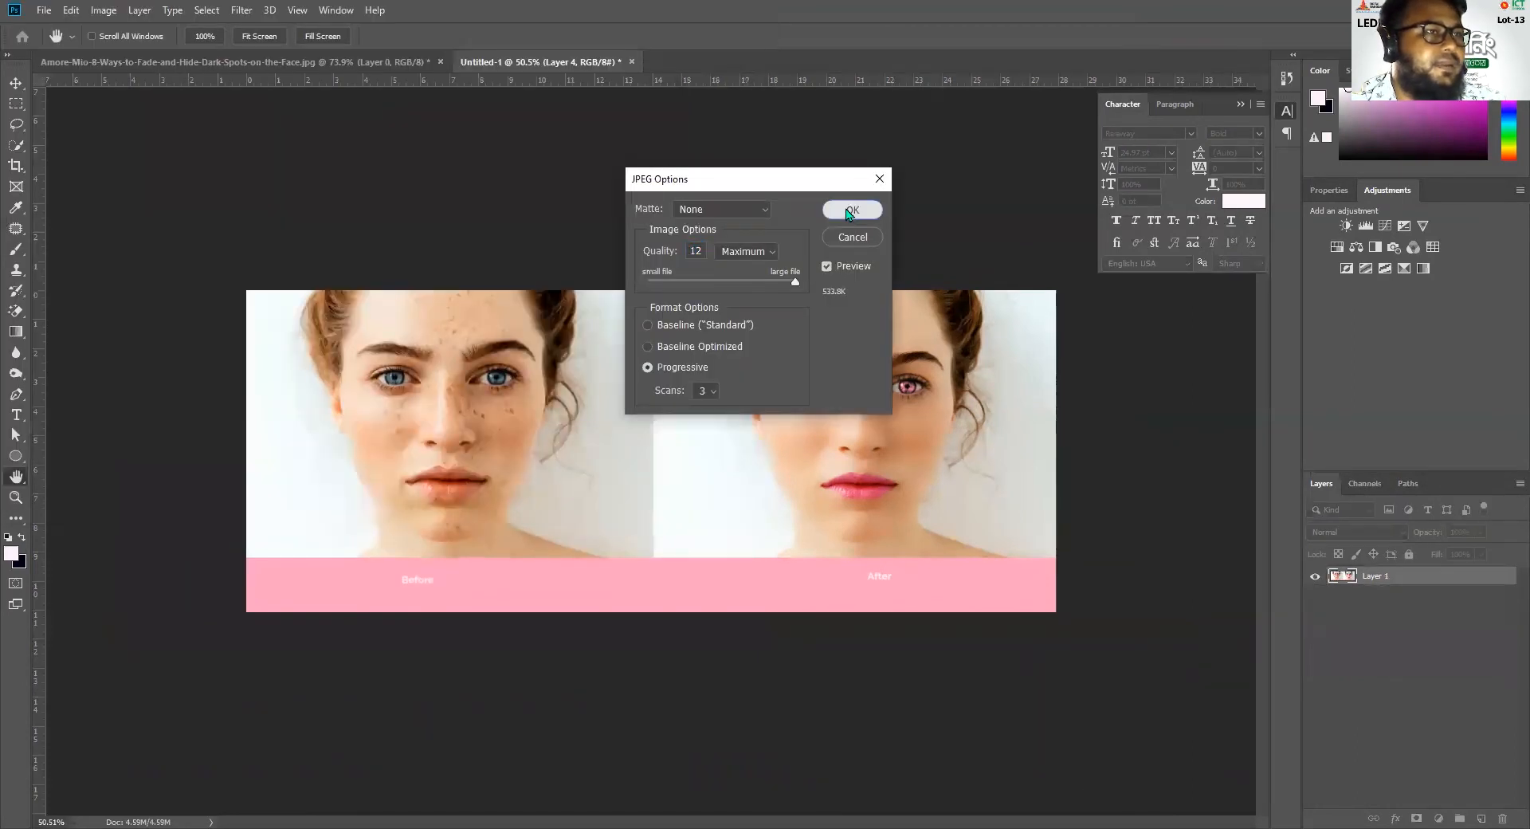
left_click(851, 209)
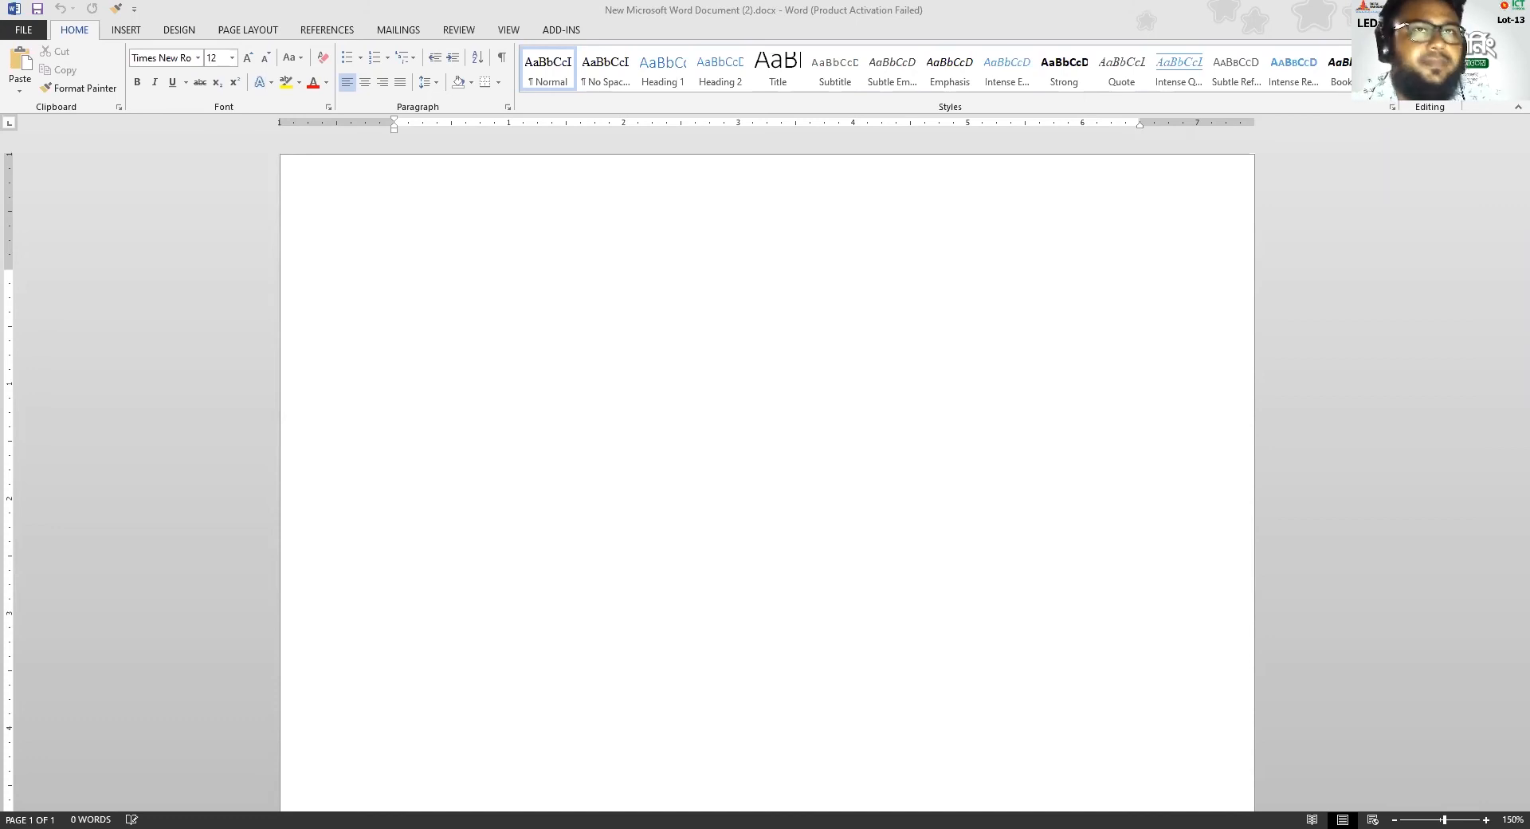
In the blank Word document, paste the gig introduction as text only and insert the before-and-after image beneath it
right_click(401, 275)
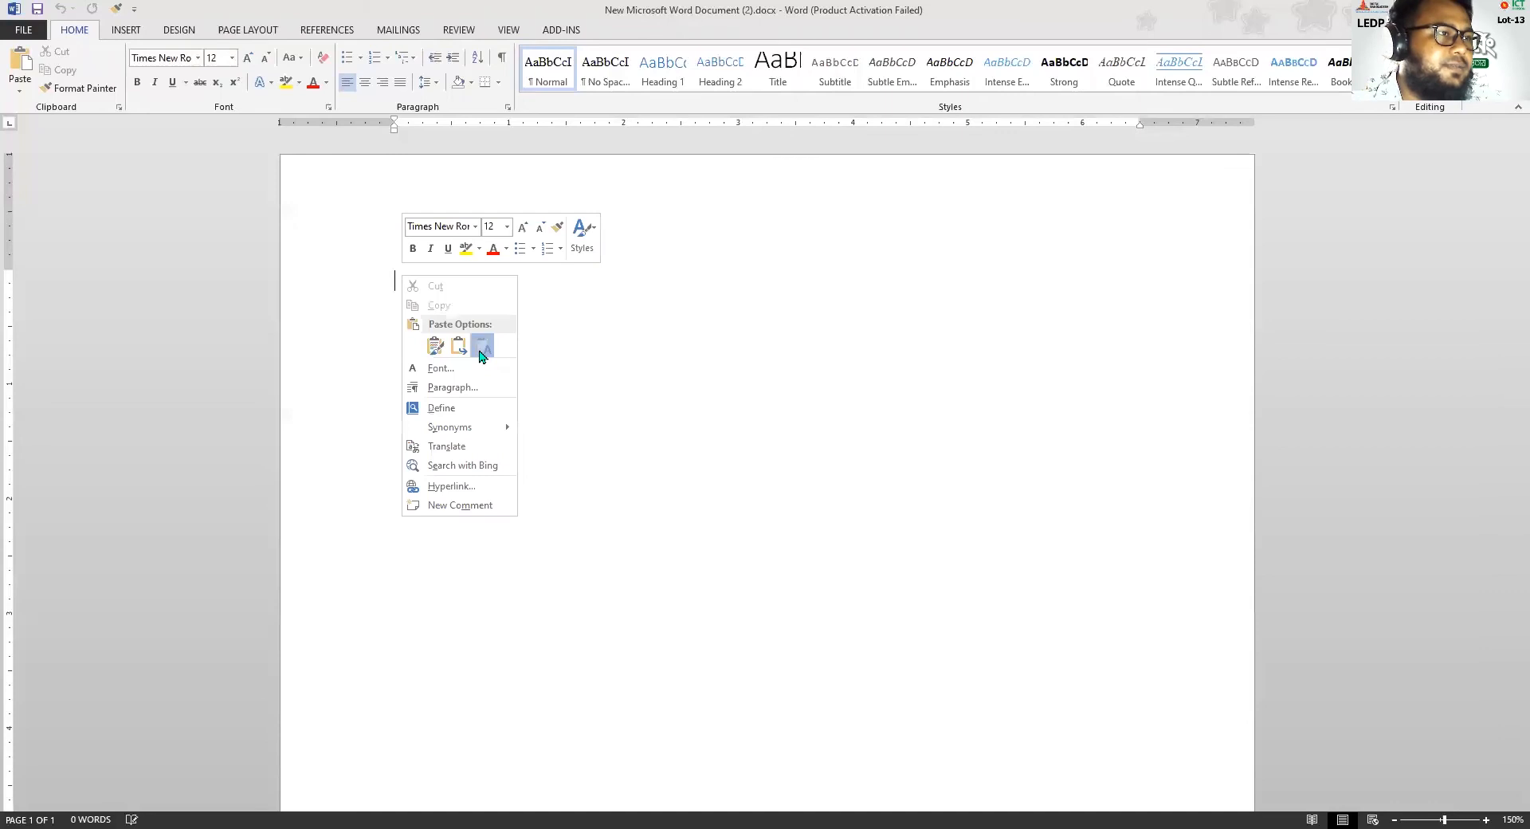
left_click(482, 345)
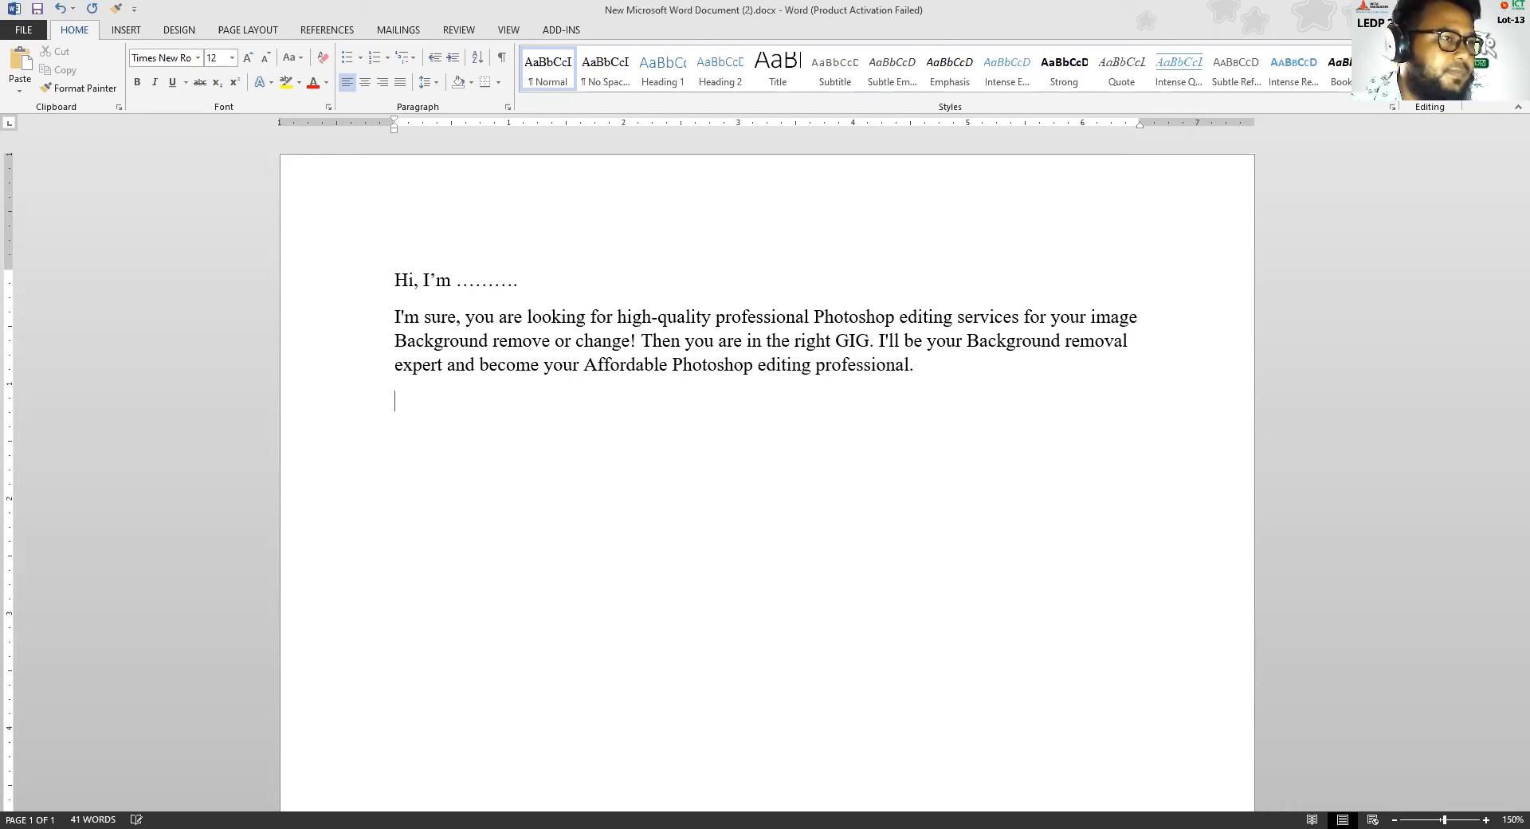
key("ctrl+v")
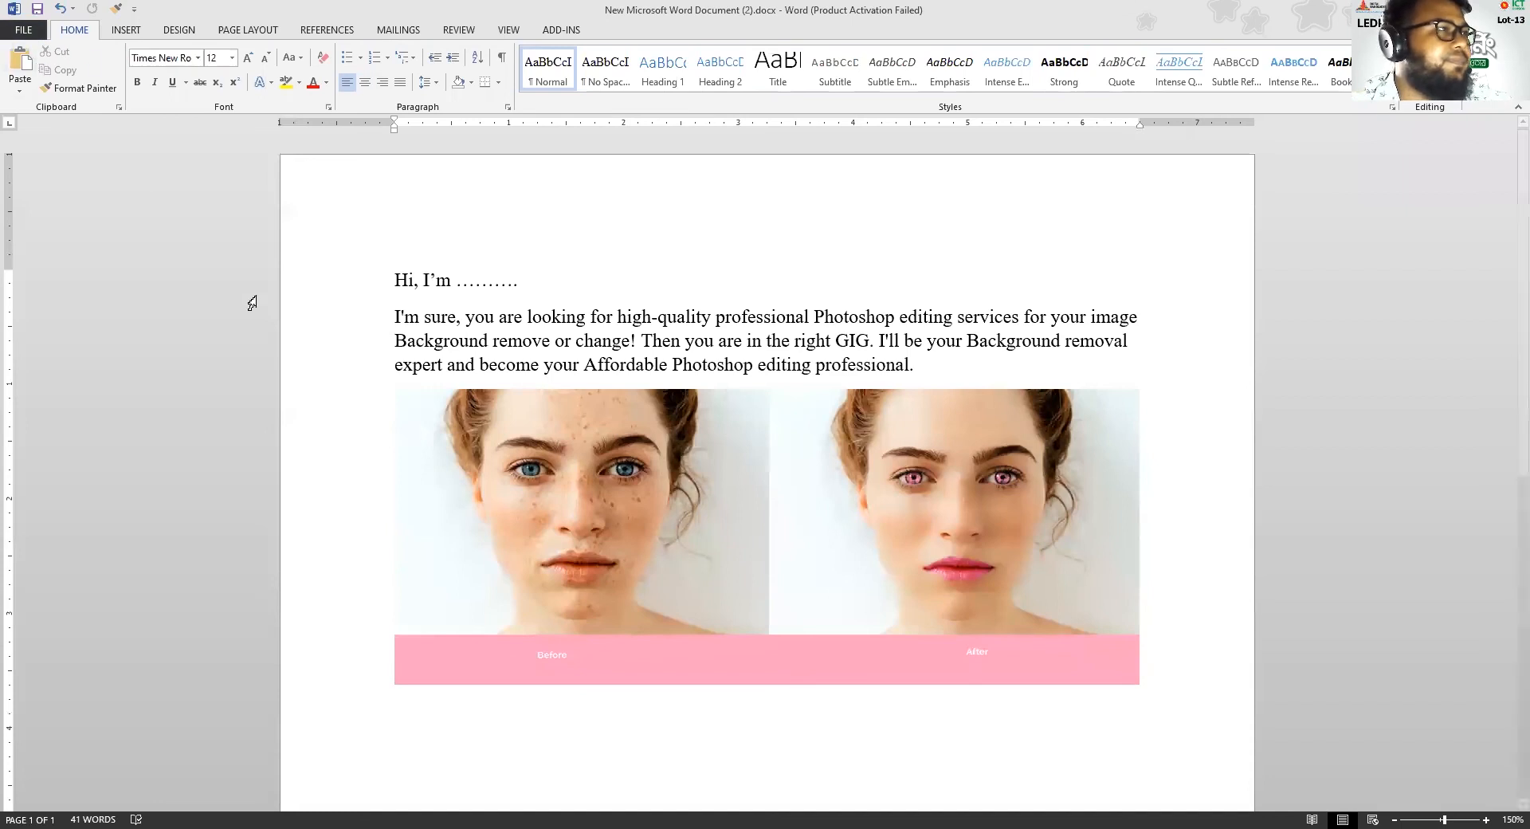
left_click(641, 501)
left_click_drag(741, 538, 737, 566)
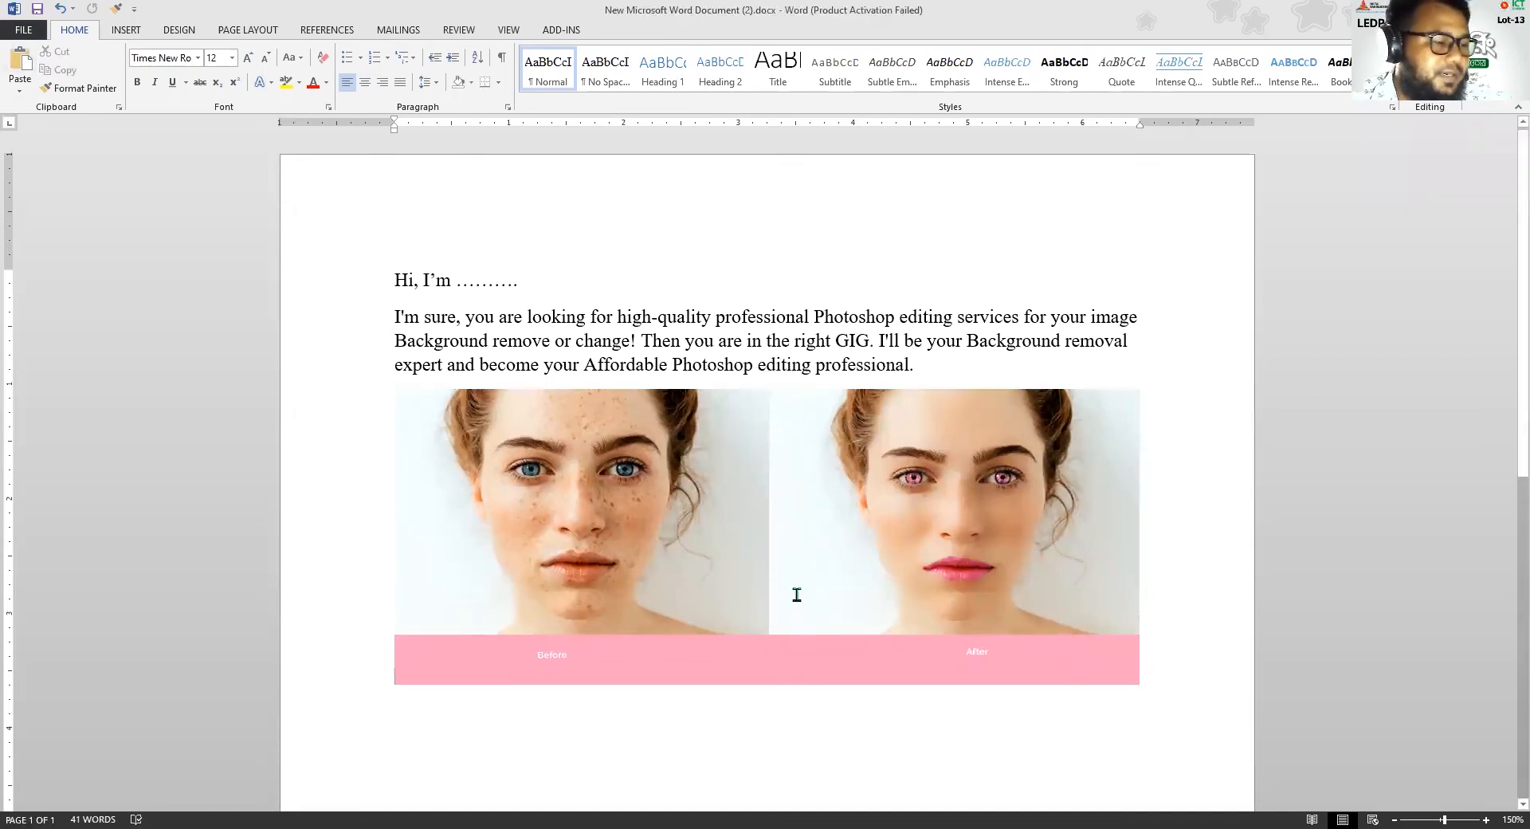
scroll(722, 534, "down", 3)
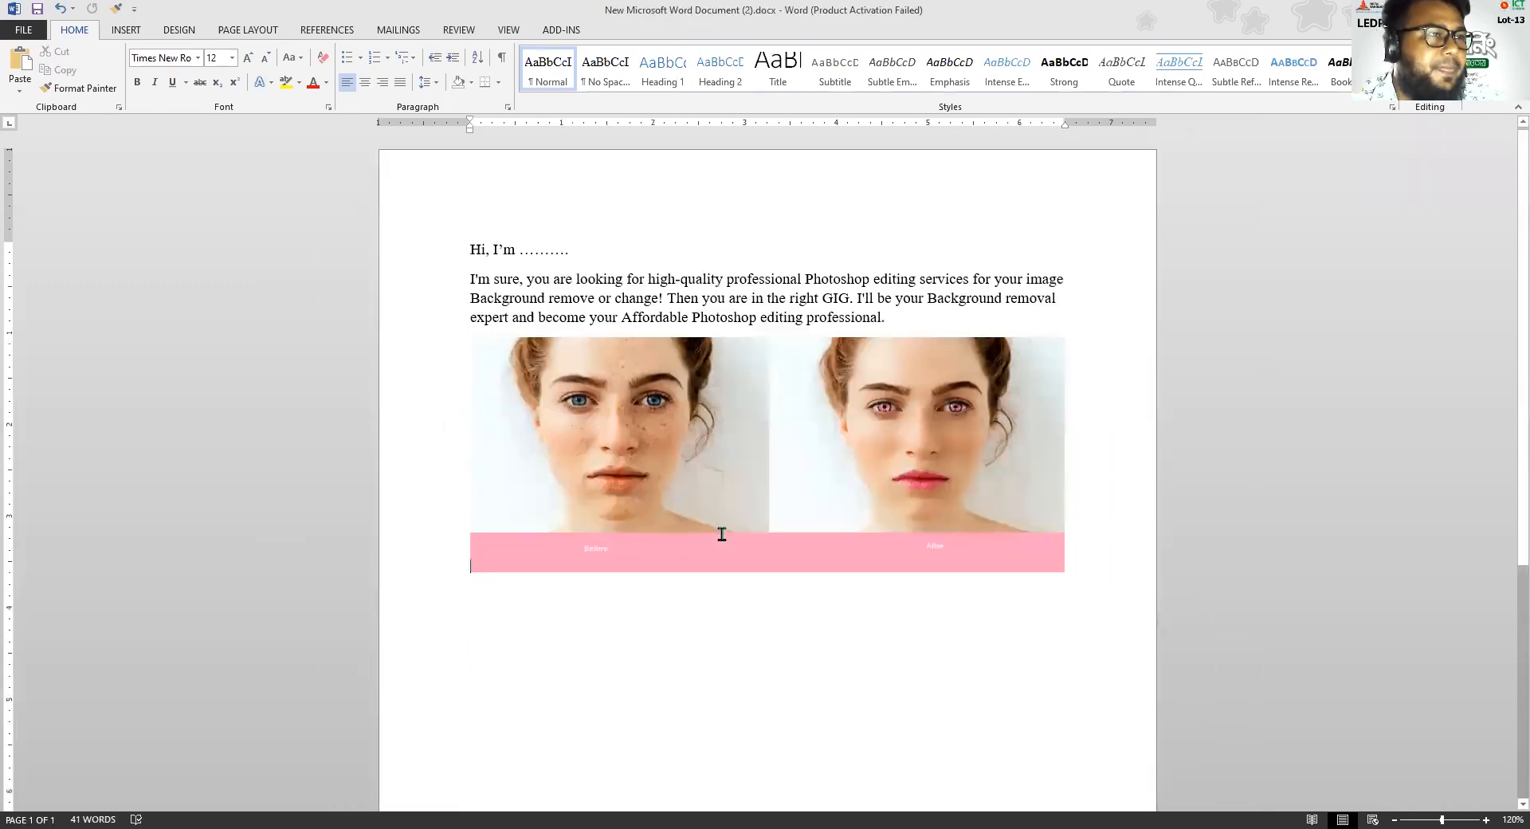
scroll(792, 567, "down", 1)
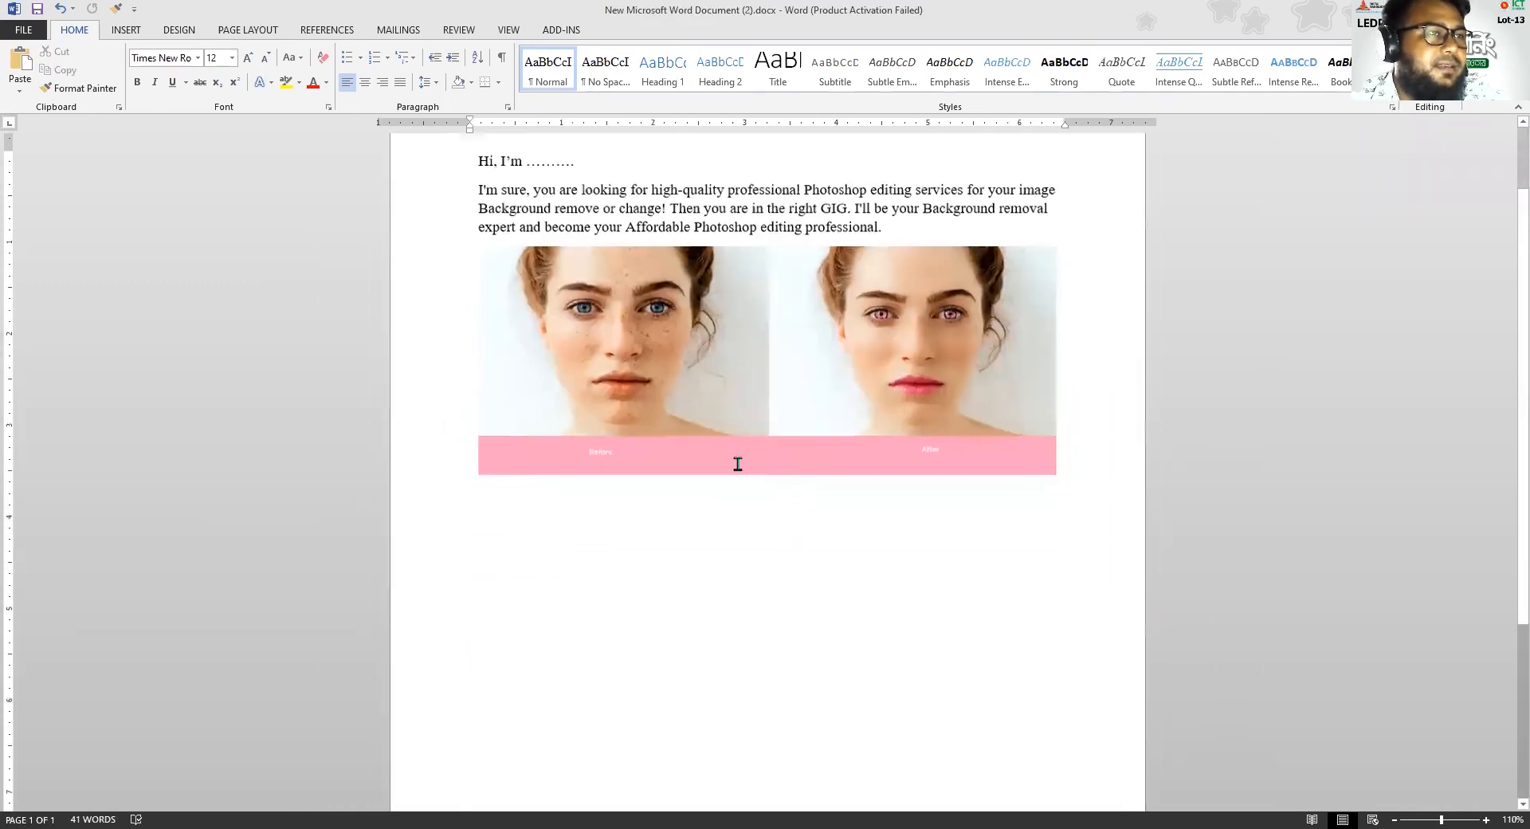
Set the before-and-after portrait image behind the text and move it lower, leaving a gap beneath the gig introduction
scroll(738, 464, "up", 4)
scroll(737, 463, "down", 3)
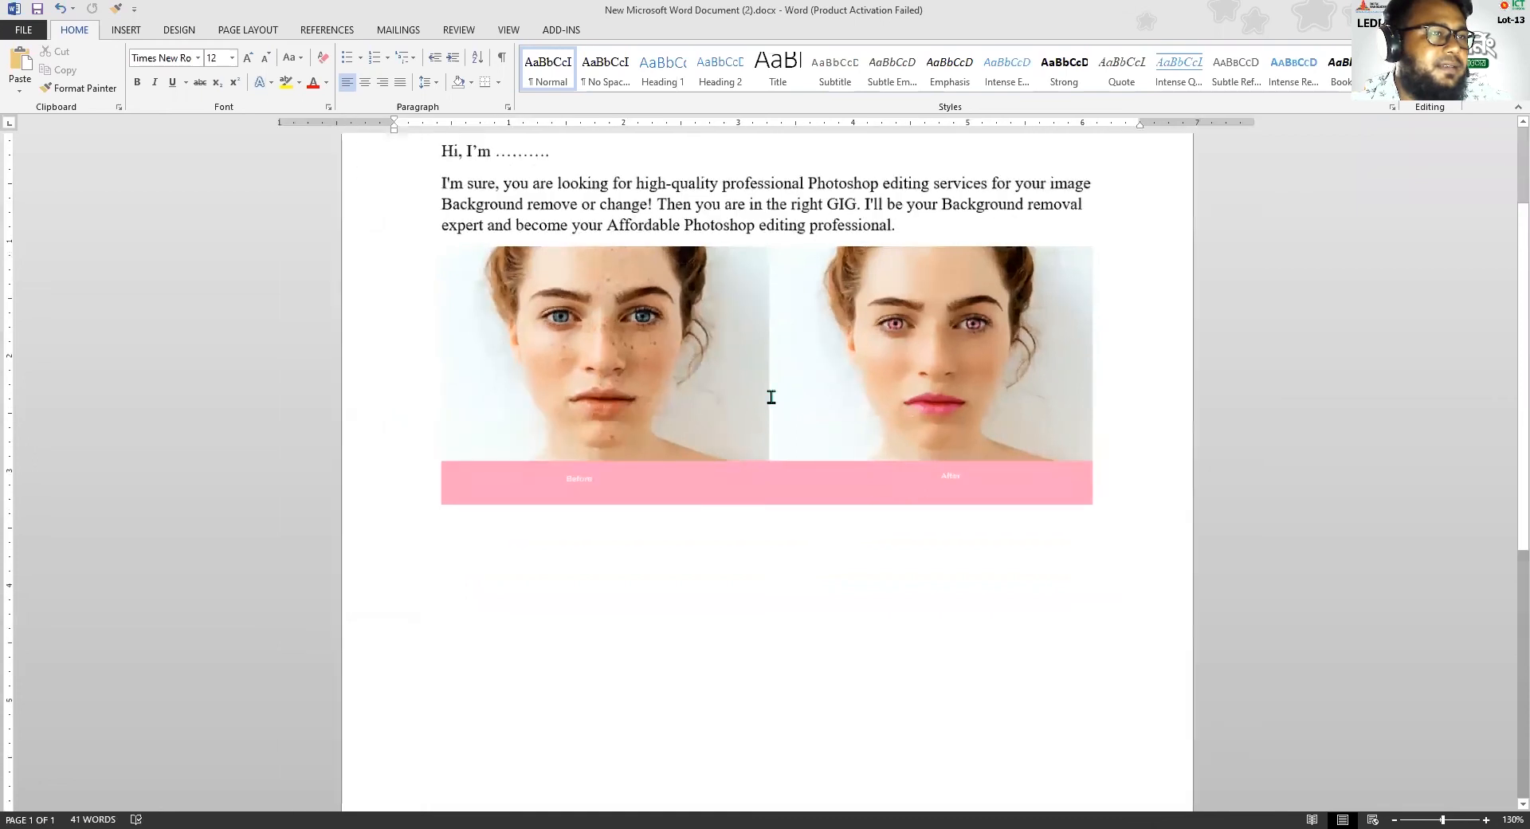
left_click(794, 346)
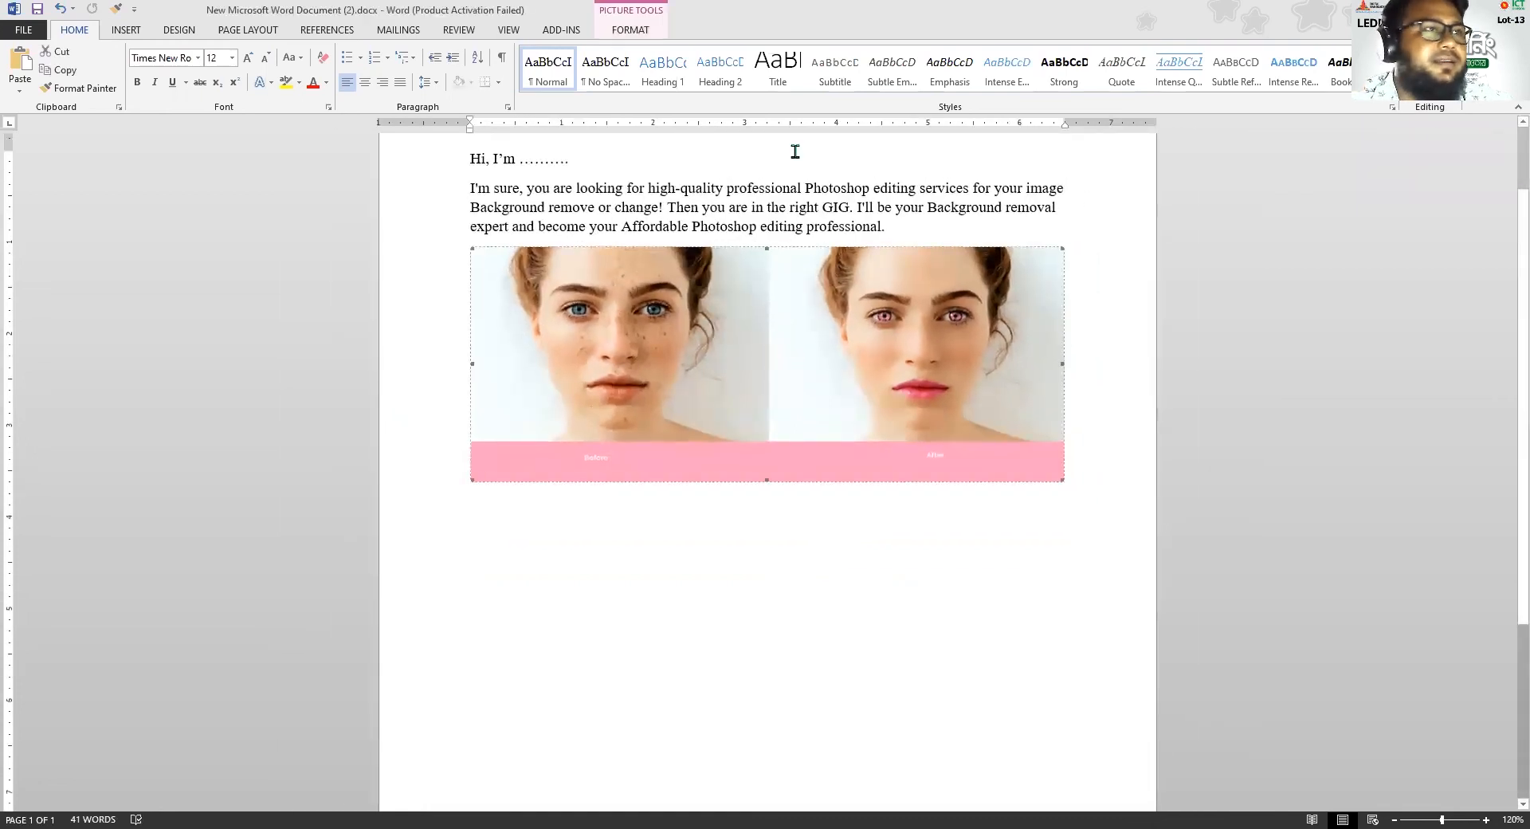
left_click(611, 34)
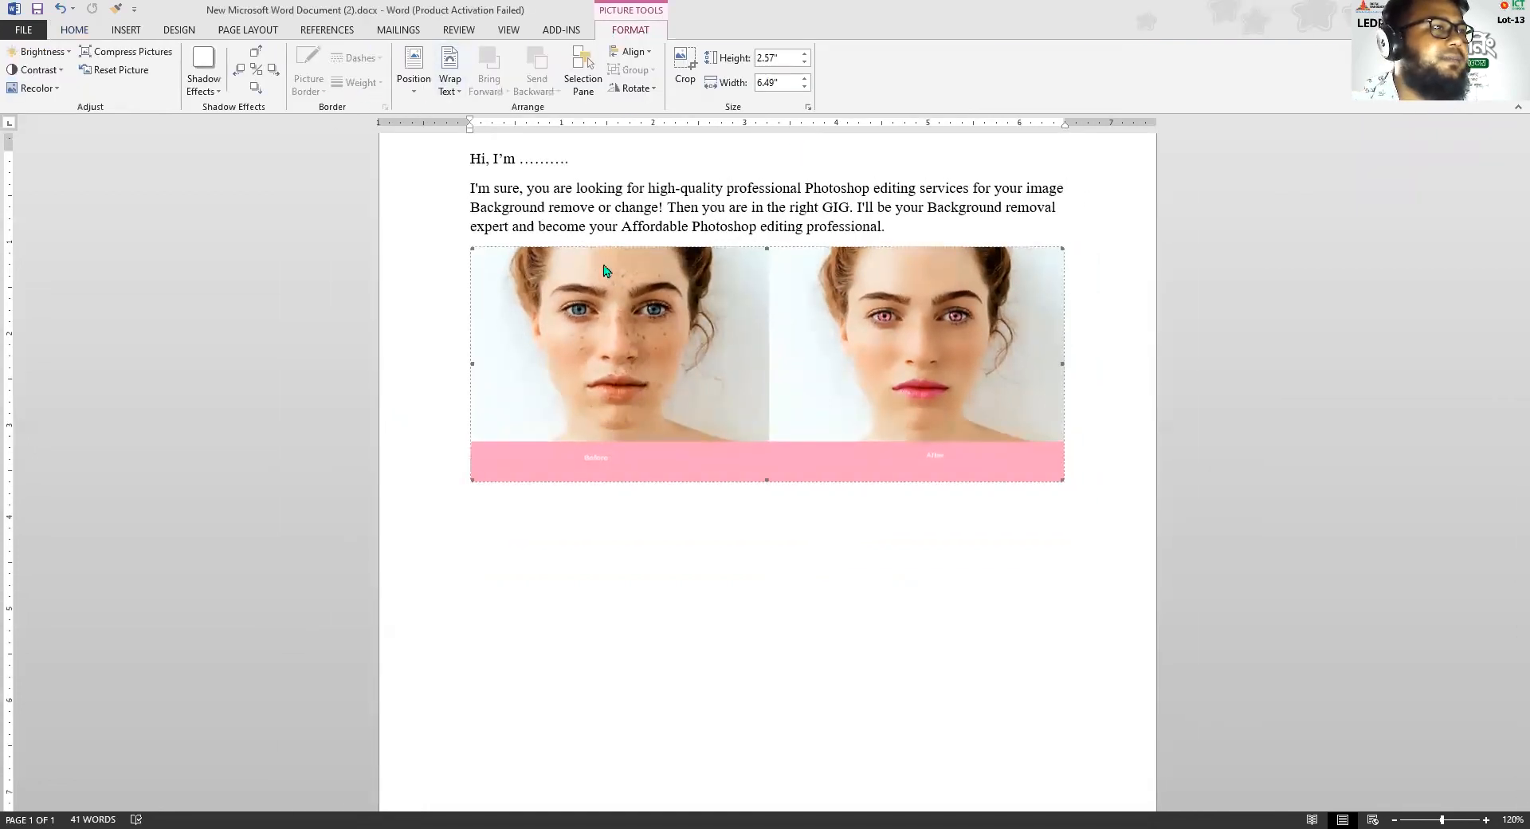
right_click(623, 298)
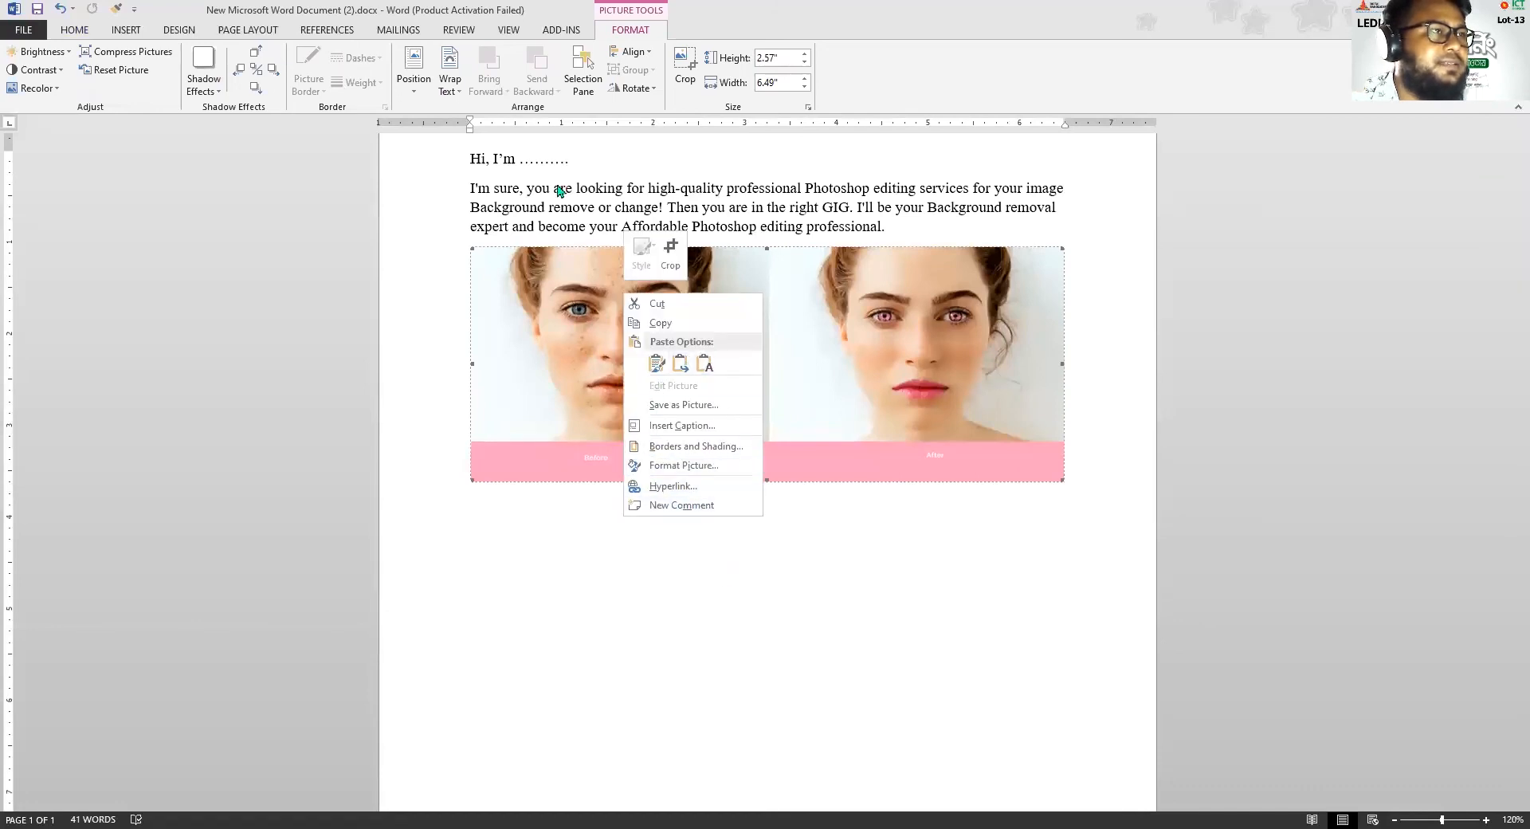
left_click(466, 93)
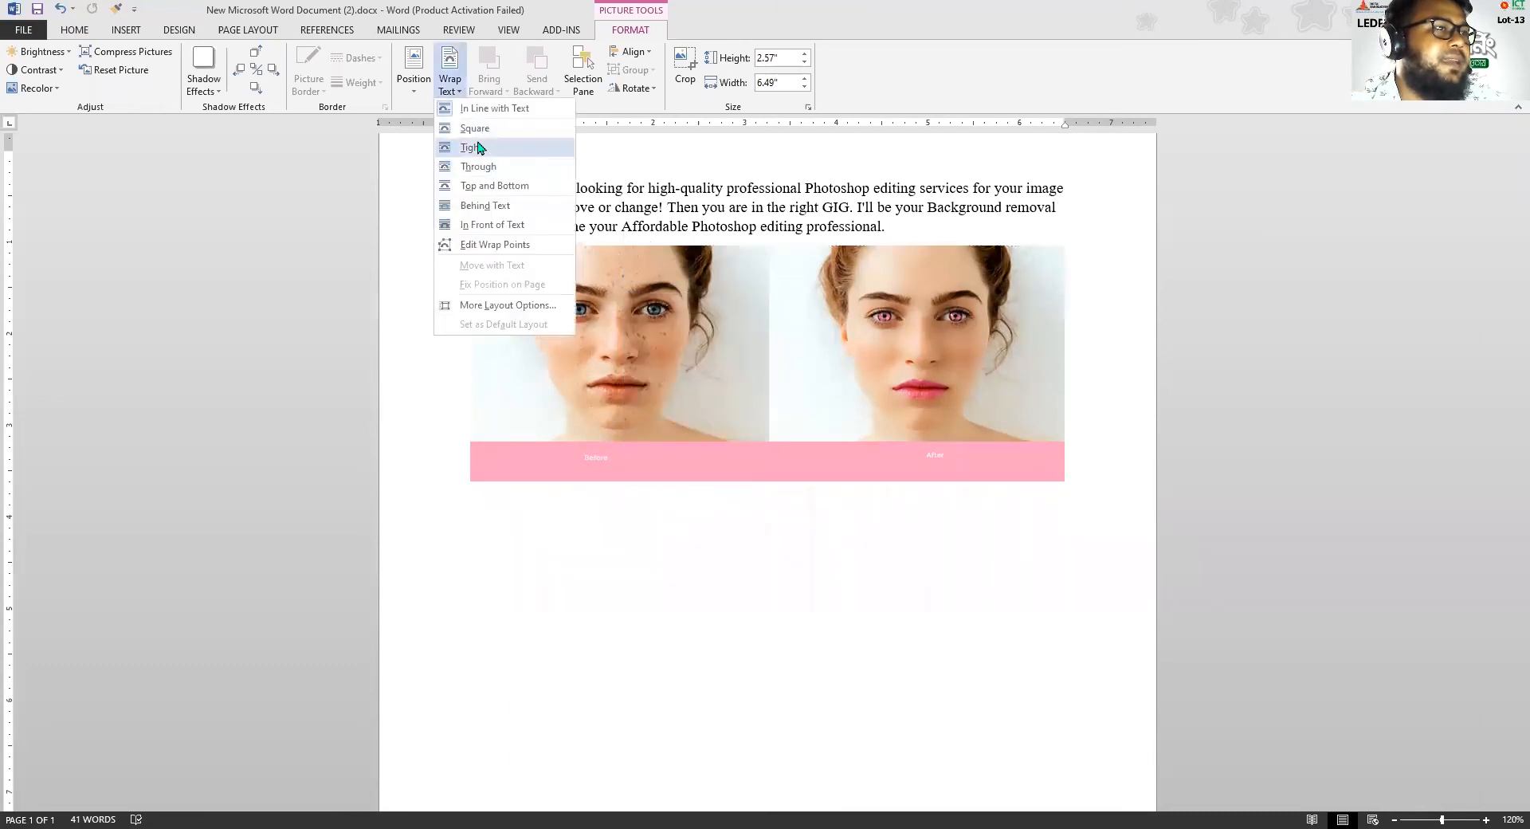
left_click(485, 206)
left_click_drag(708, 319, 772, 423)
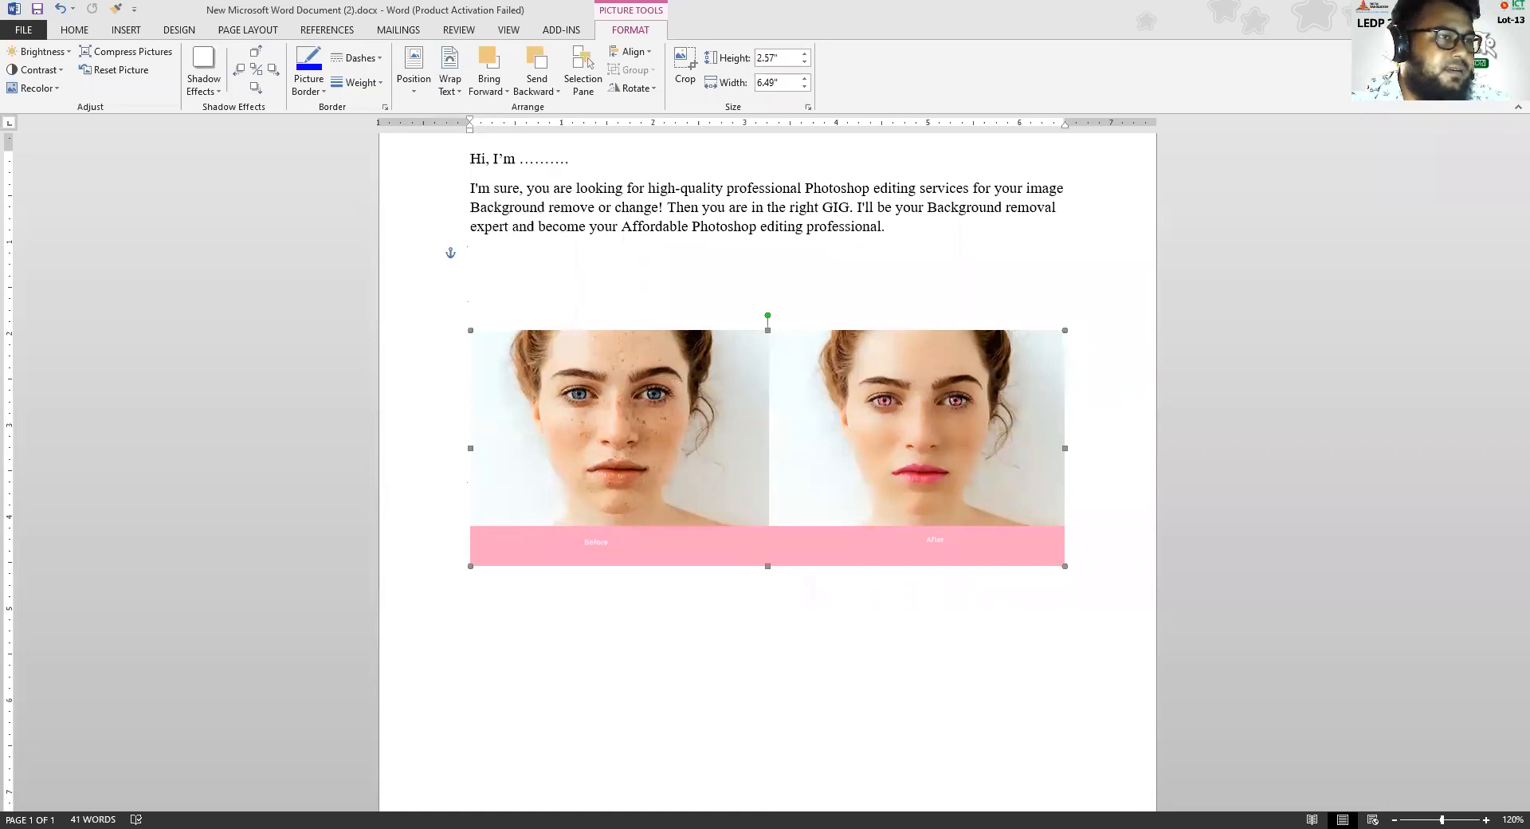
Paste the background-removal comparison image, set it behind the text, and place it below the portrait comparison
key("ctrl+v")
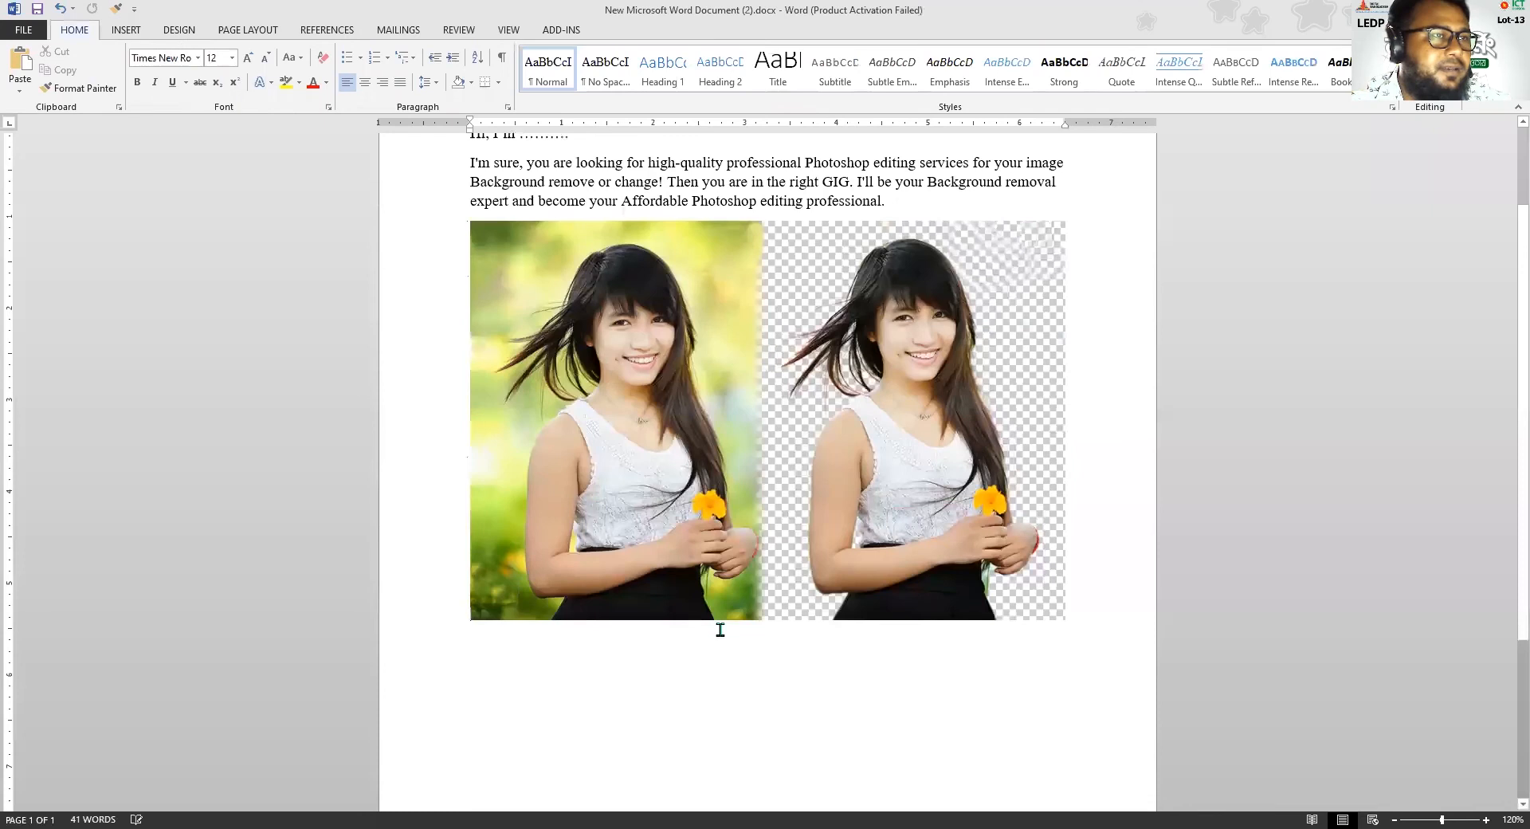
scroll(754, 626, "down", 4, "ctrl")
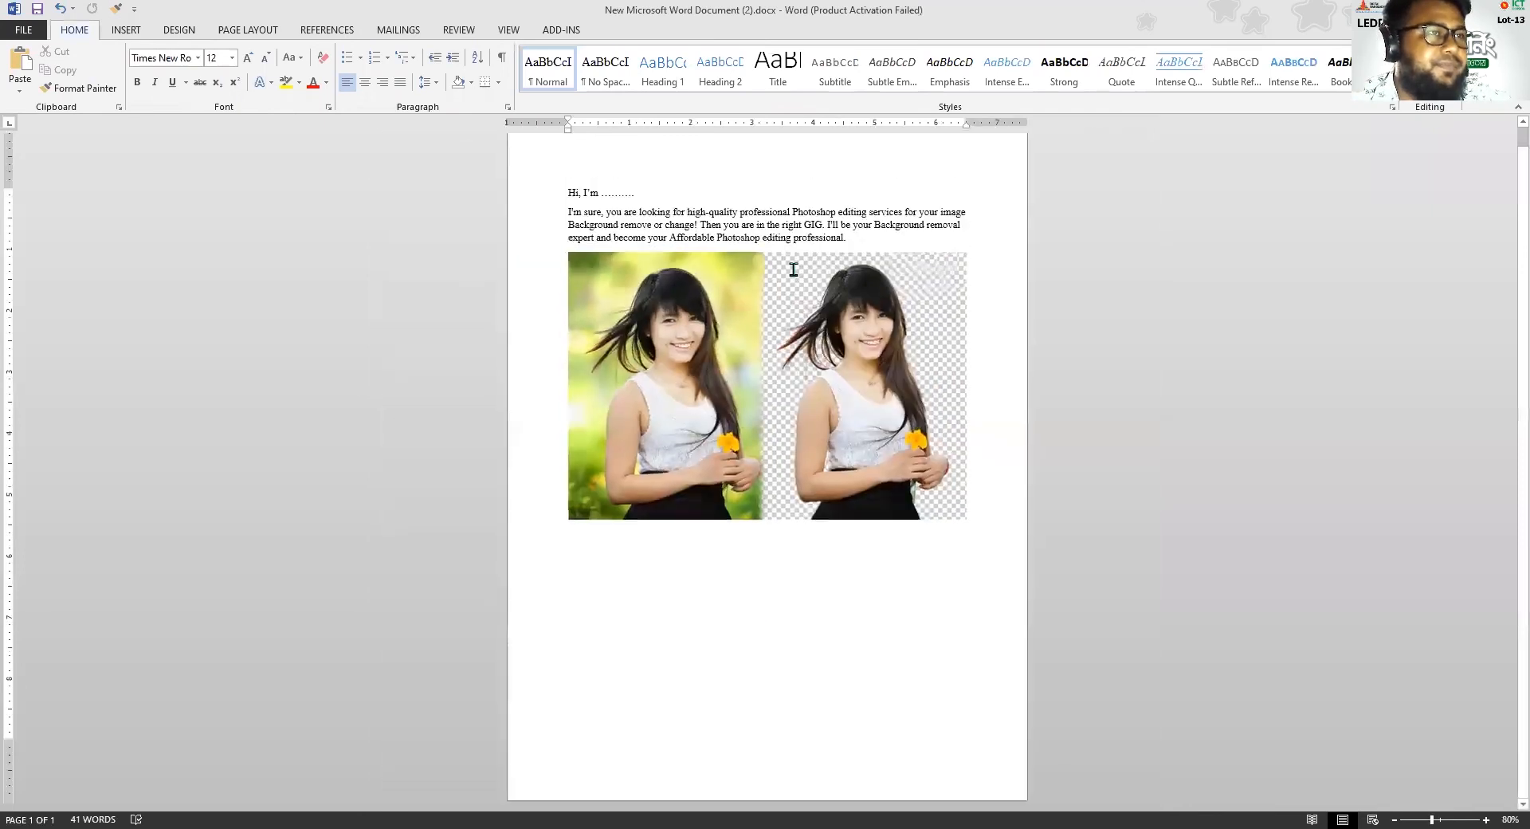
left_click(785, 323)
right_click(856, 366)
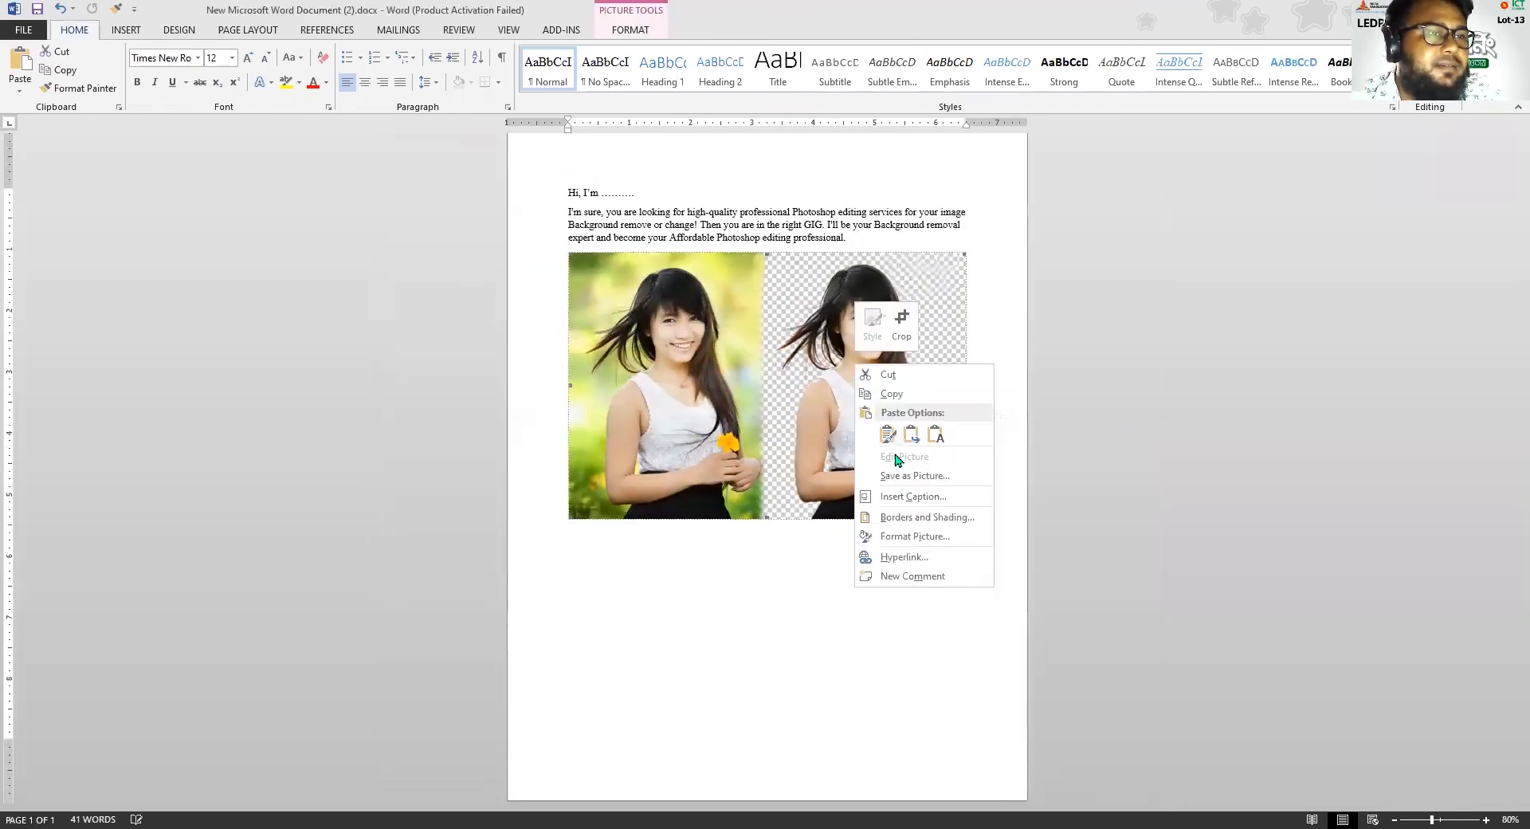
left_click(631, 29)
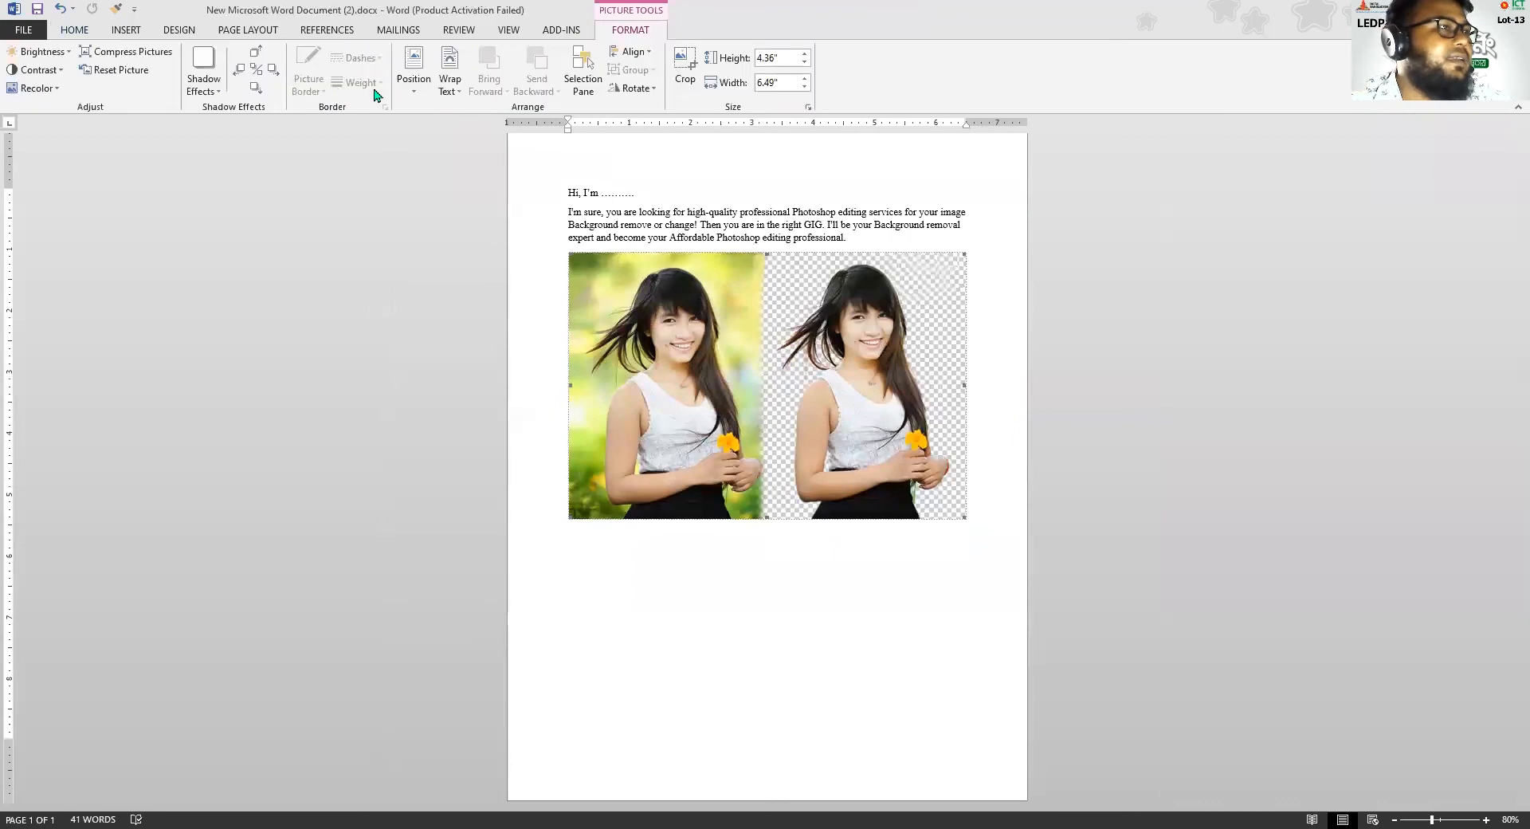
left_click(449, 83)
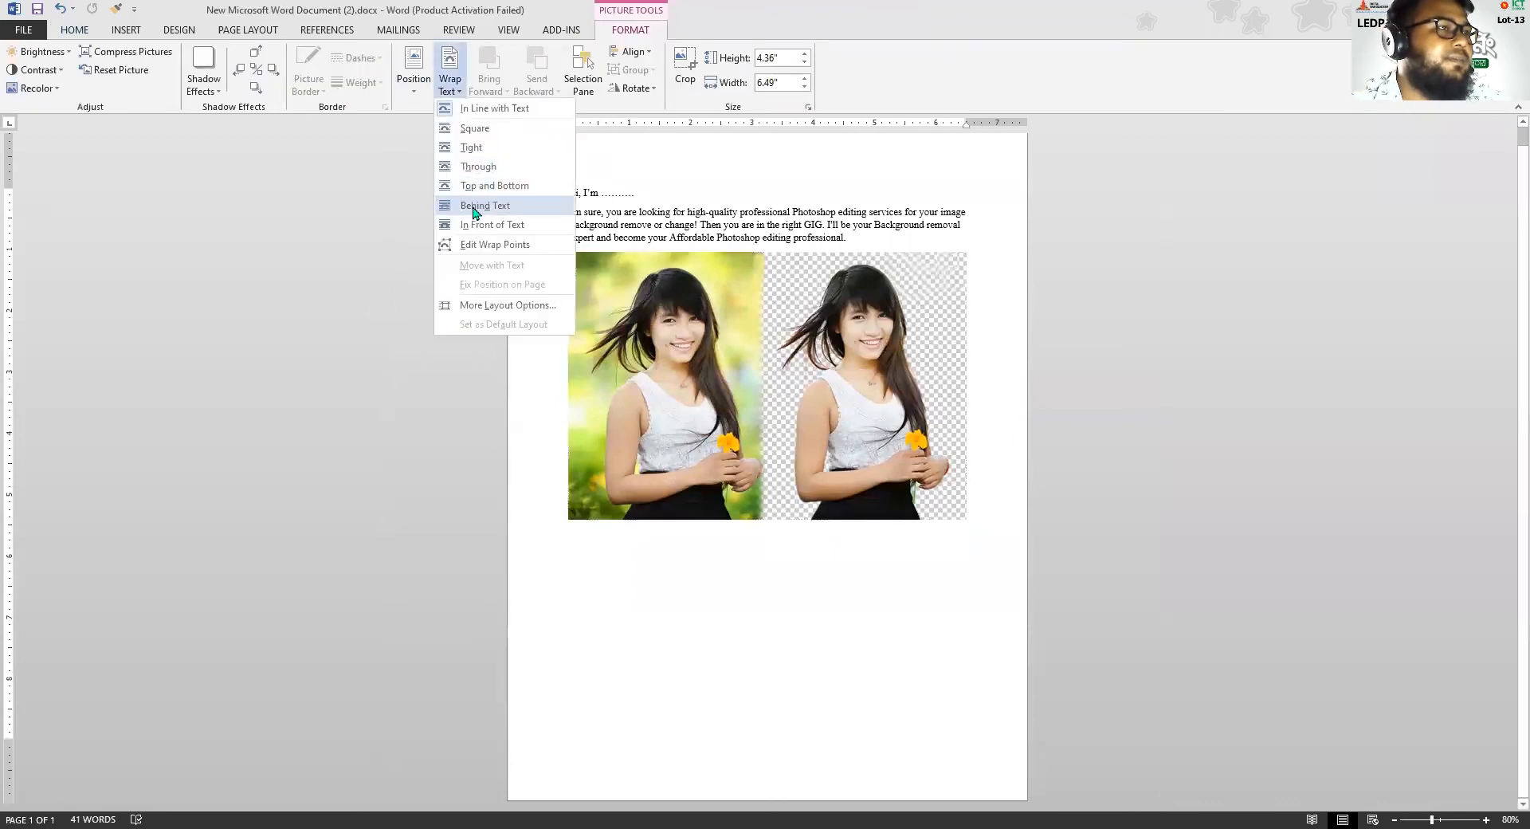
left_click(473, 209)
left_click_drag(768, 440, 769, 630)
left_click(1058, 457)
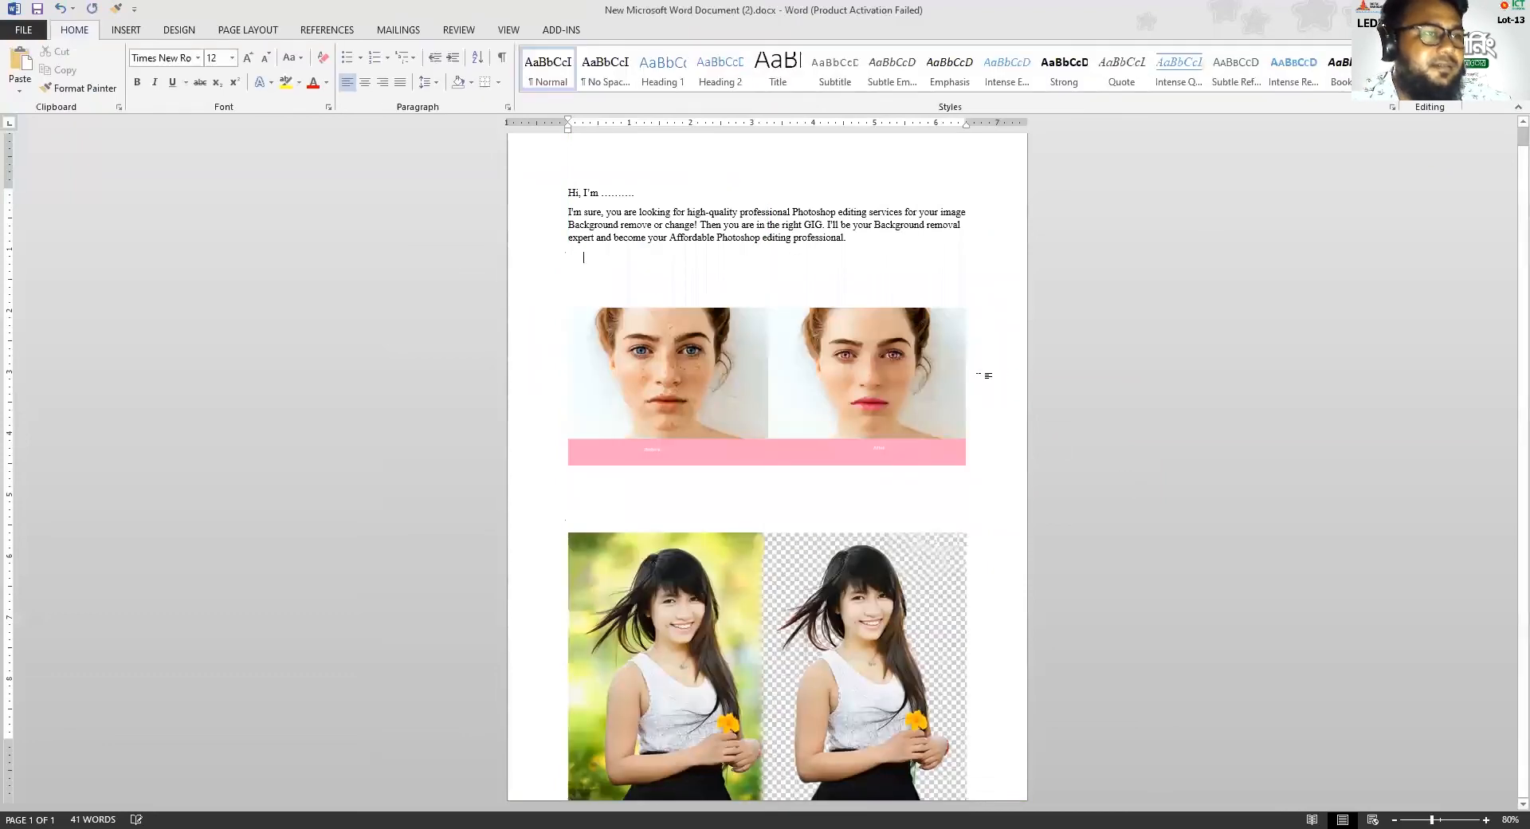
Add a page break for a second page and nudge the background-removal image up to fit within the first page
scroll(846, 414, "down", 4)
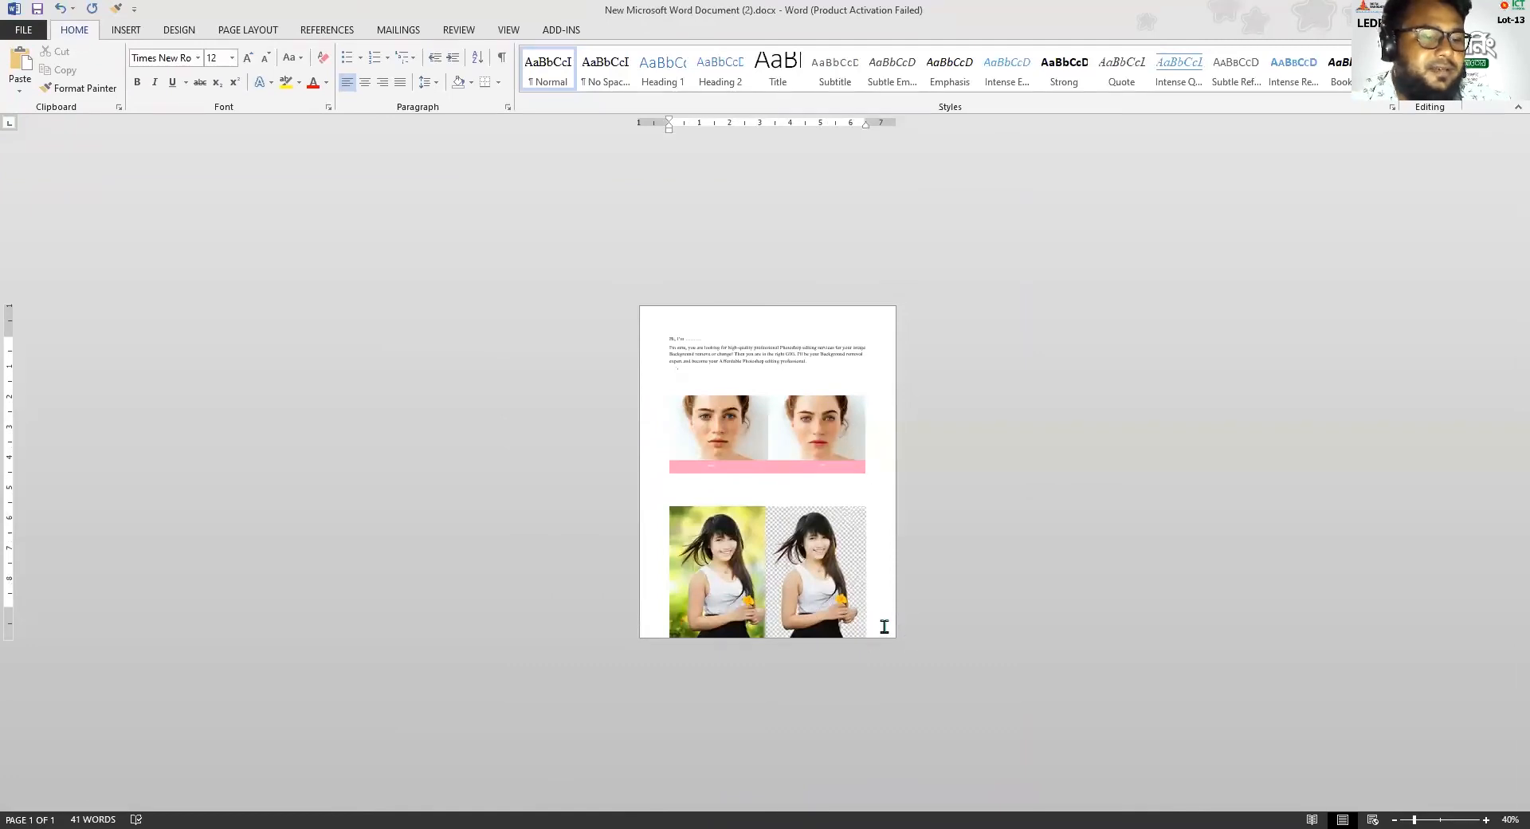
key("ctrl+Return")
left_click(666, 546)
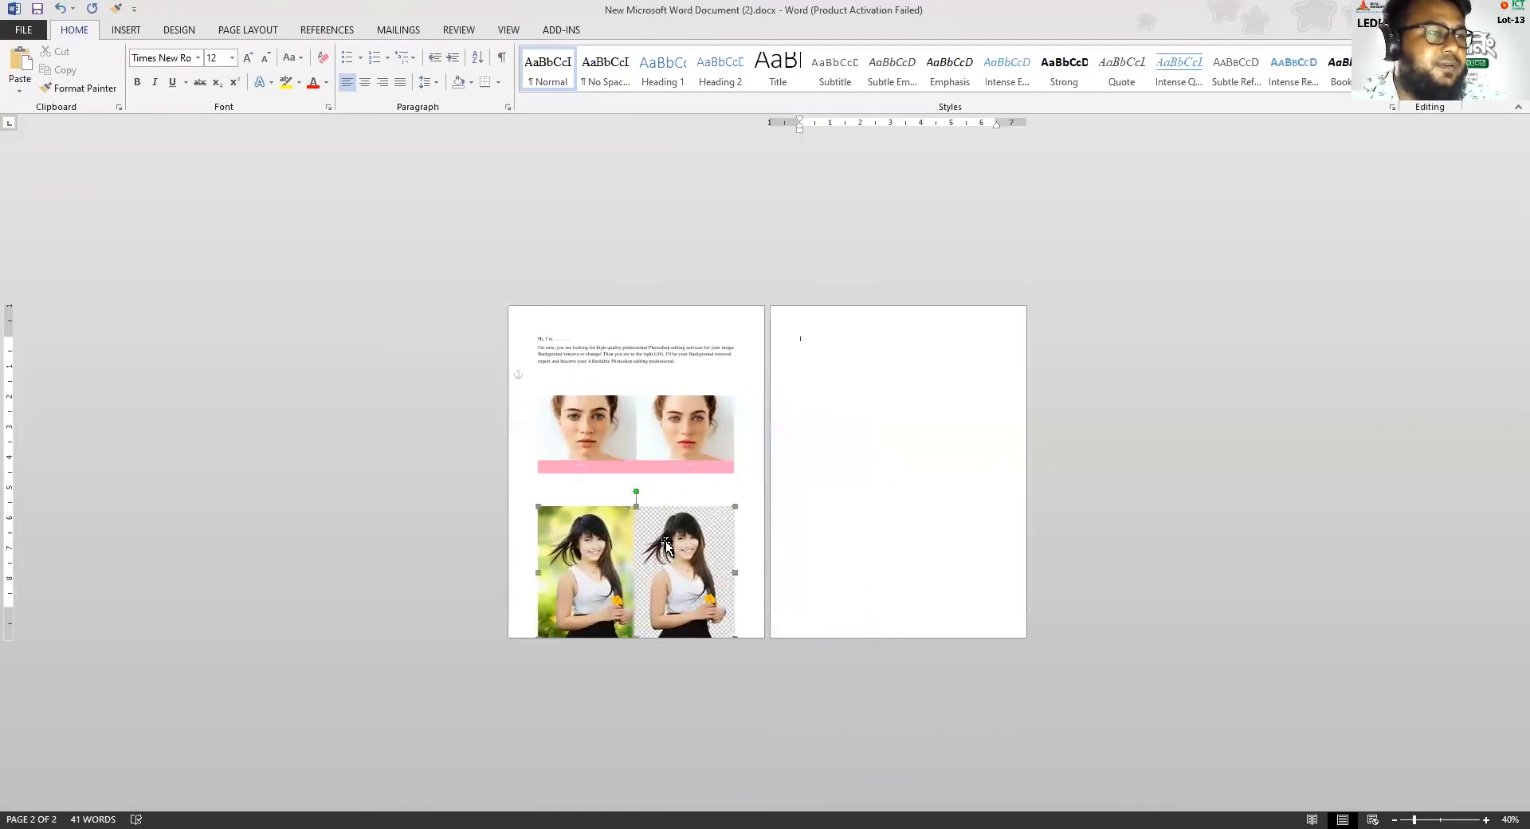
left_click_drag(655, 568, 648, 561)
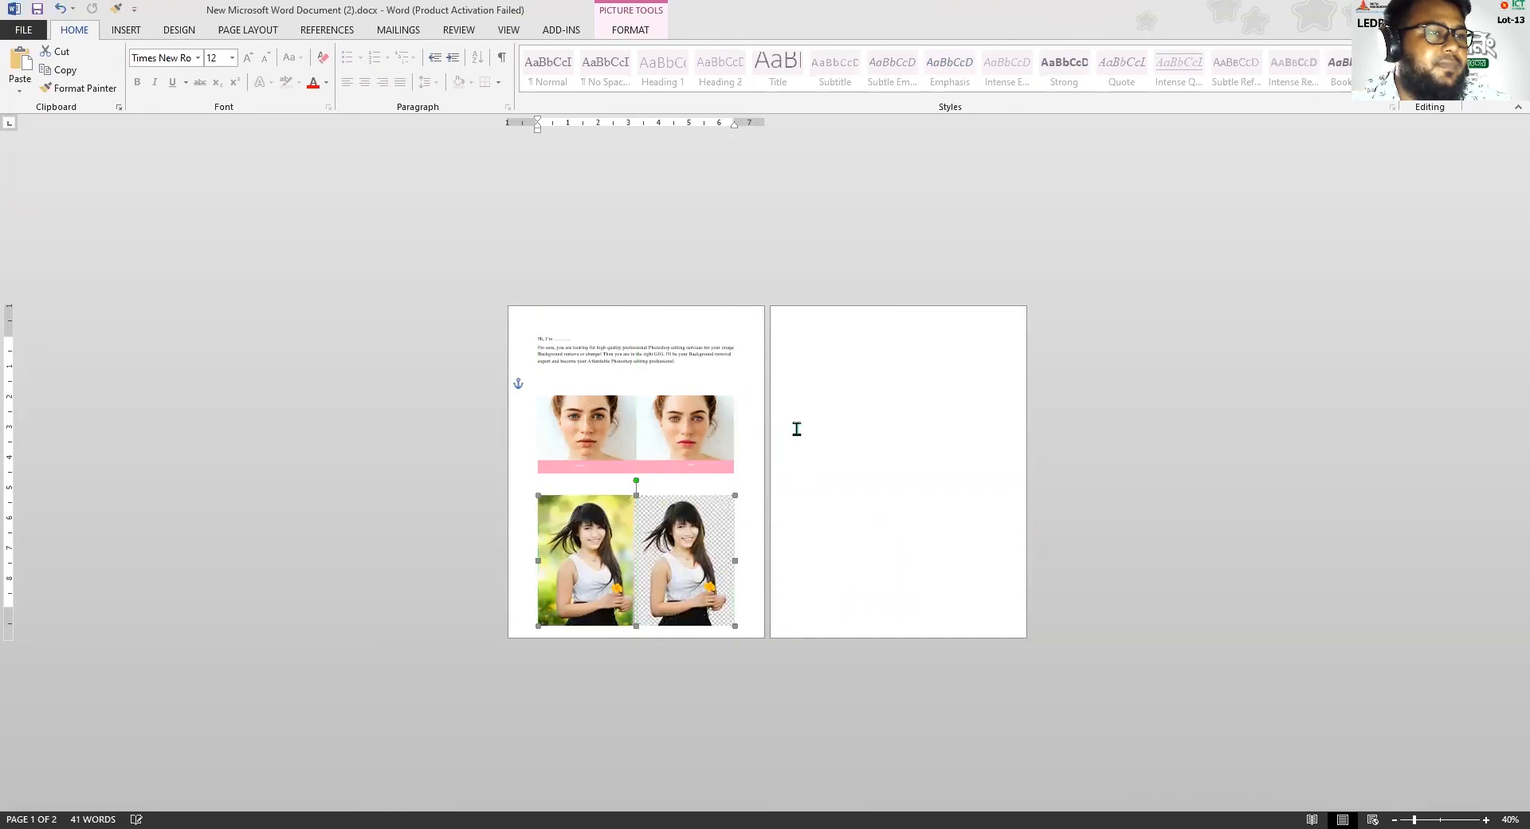
Paste the green shoe image at the end of the gig introduction paragraph
left_click(849, 334)
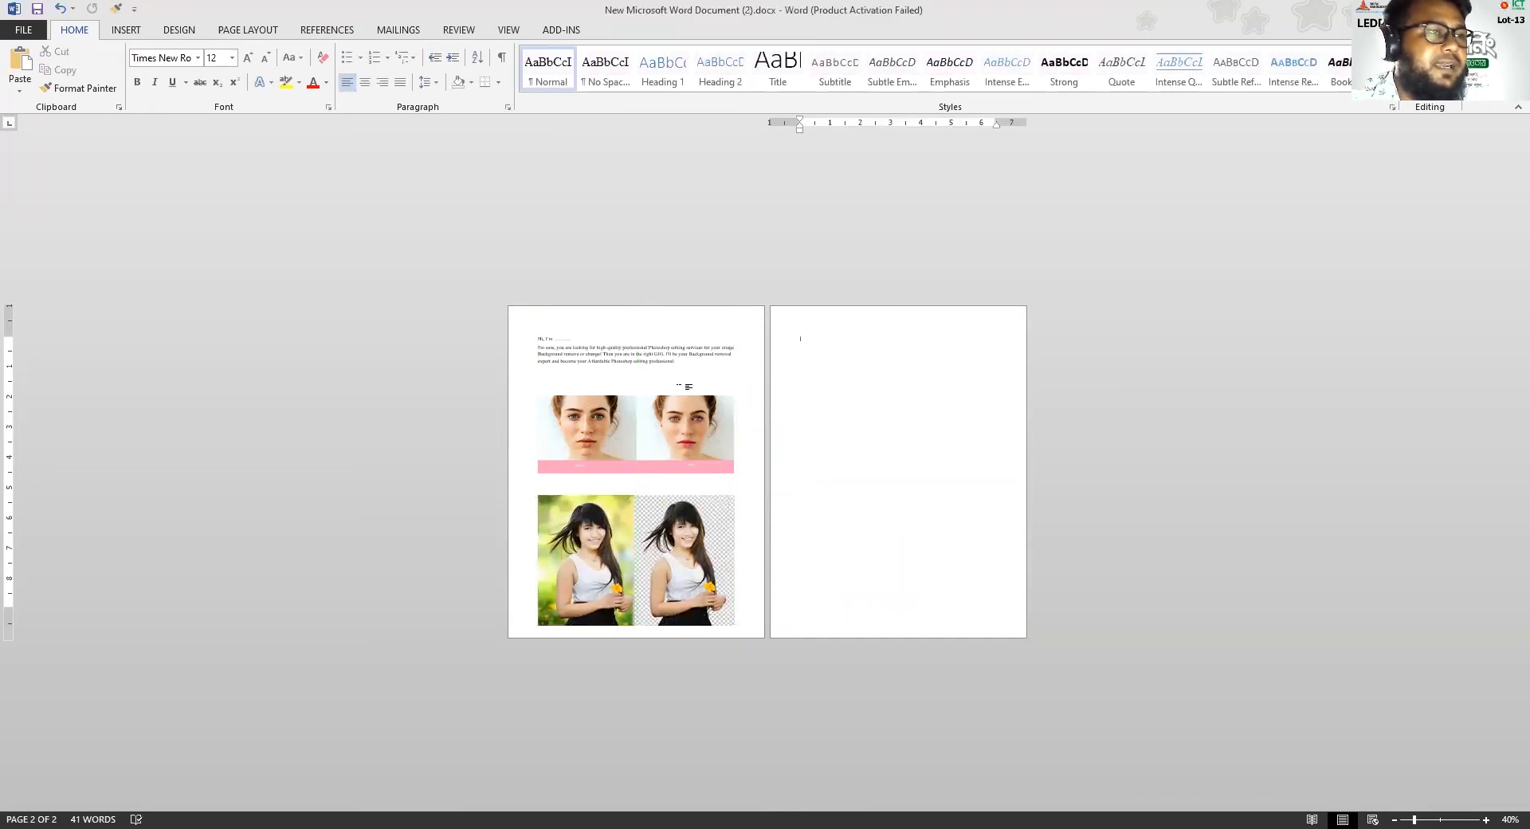
left_click(682, 361)
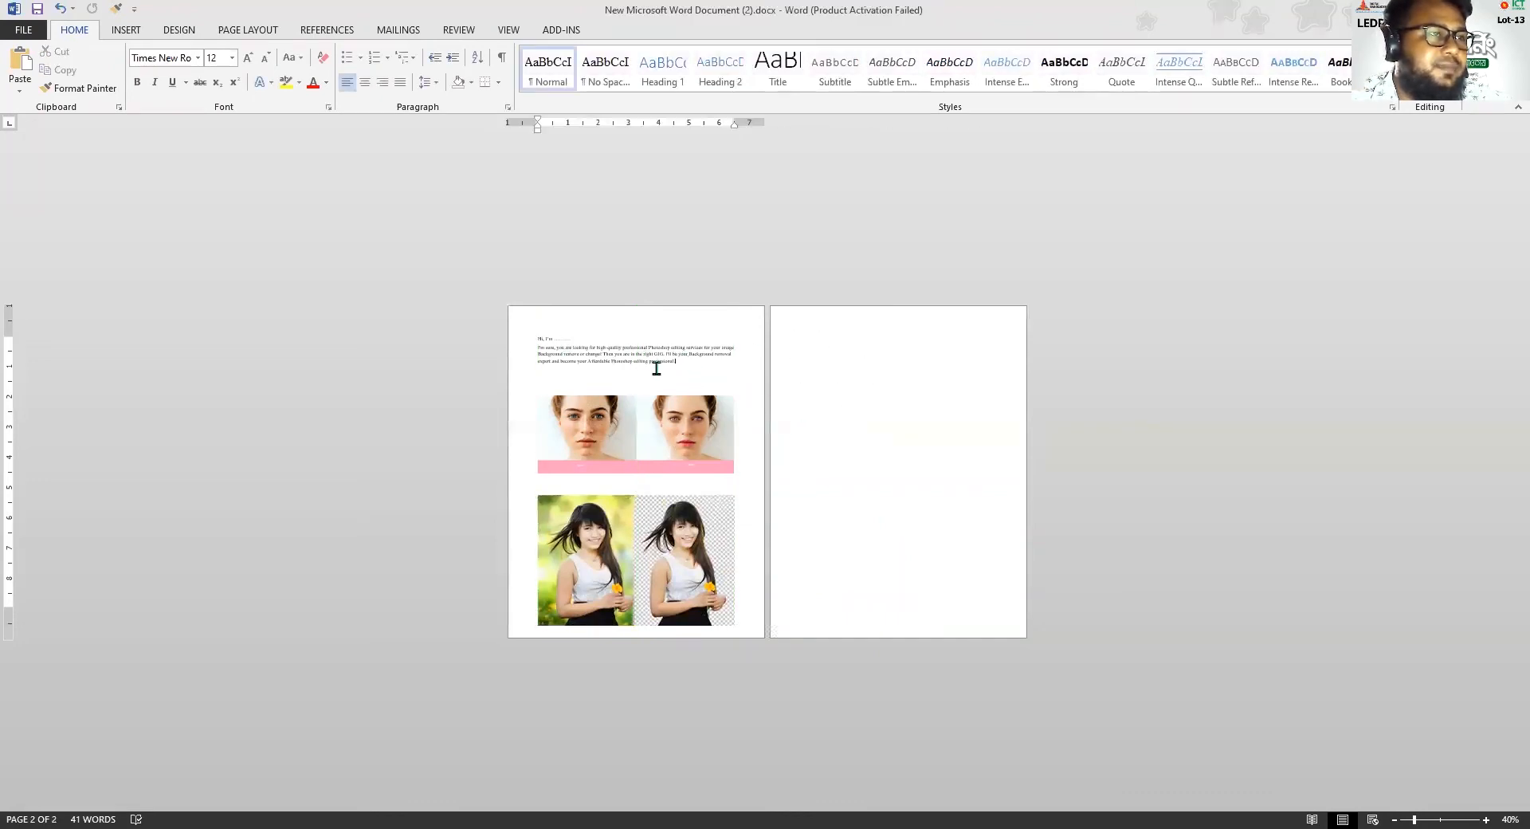
scroll(660, 364, "up", 4, "ctrl")
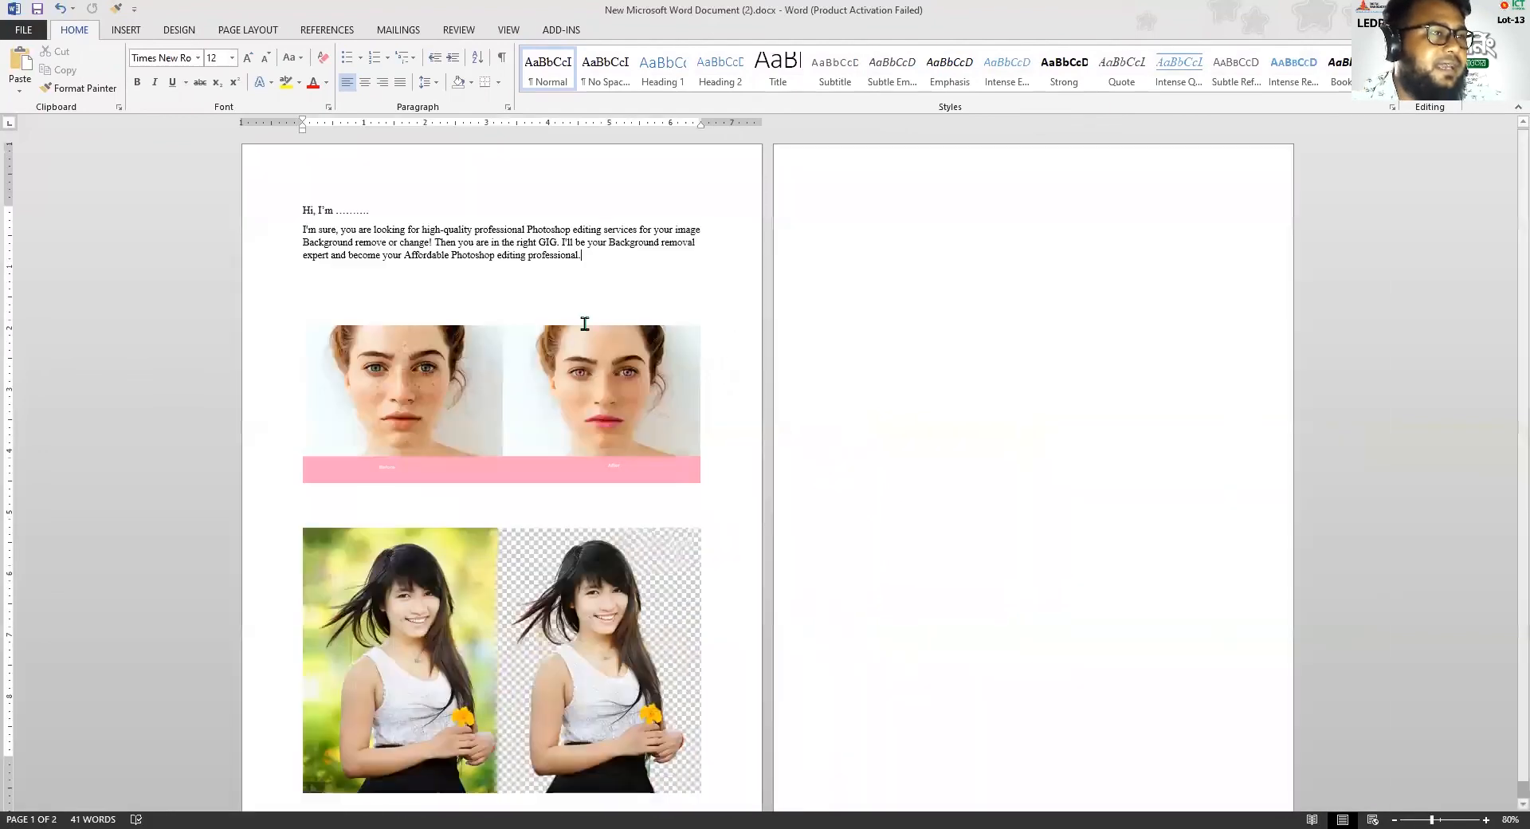
scroll(612, 384, "down", 3, "ctrl")
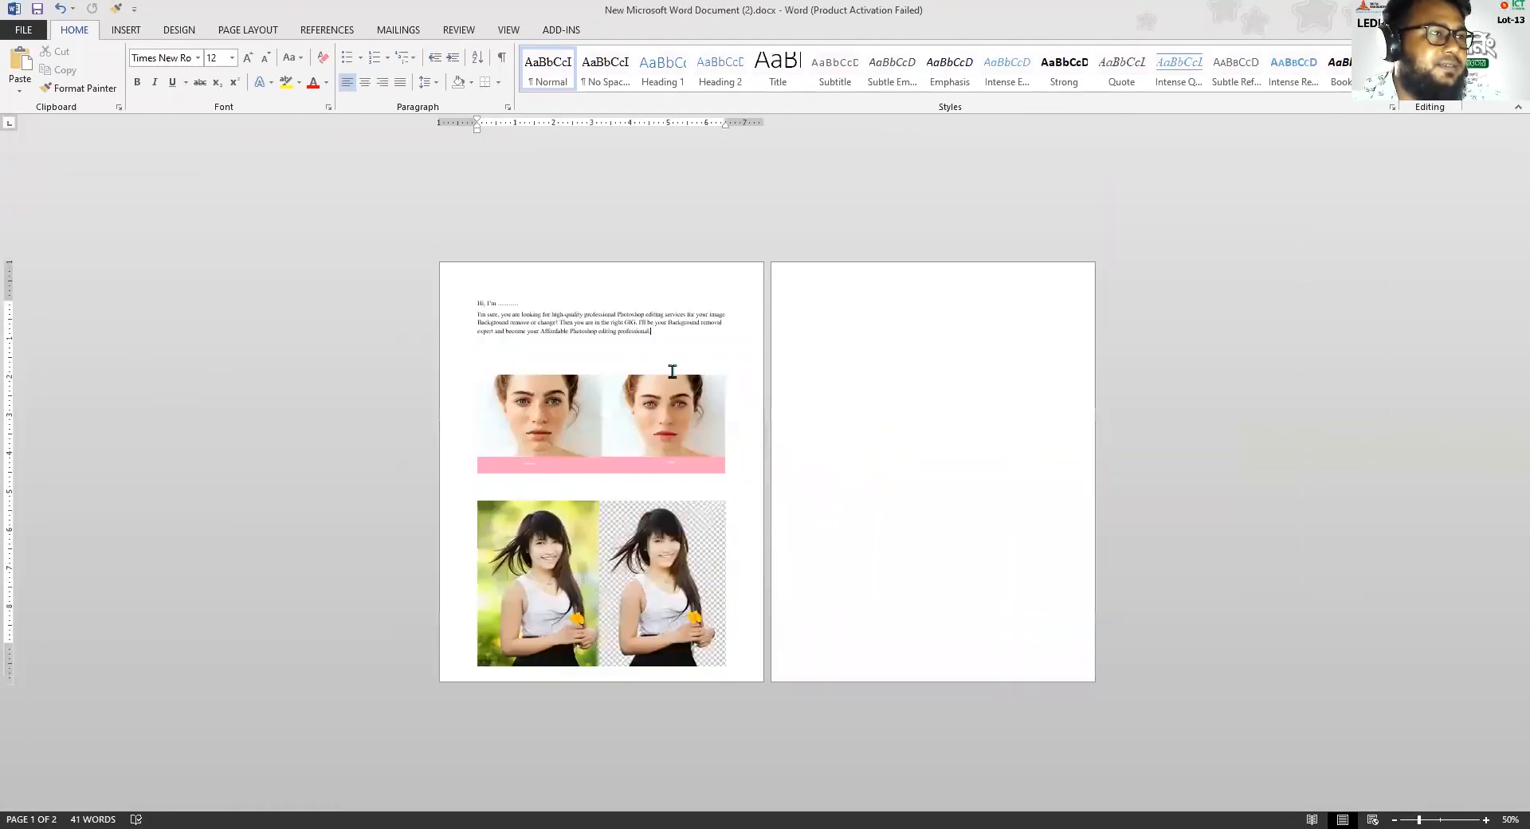
scroll(644, 440, "down", 3, "ctrl")
scroll(643, 470, "up", 5, "ctrl")
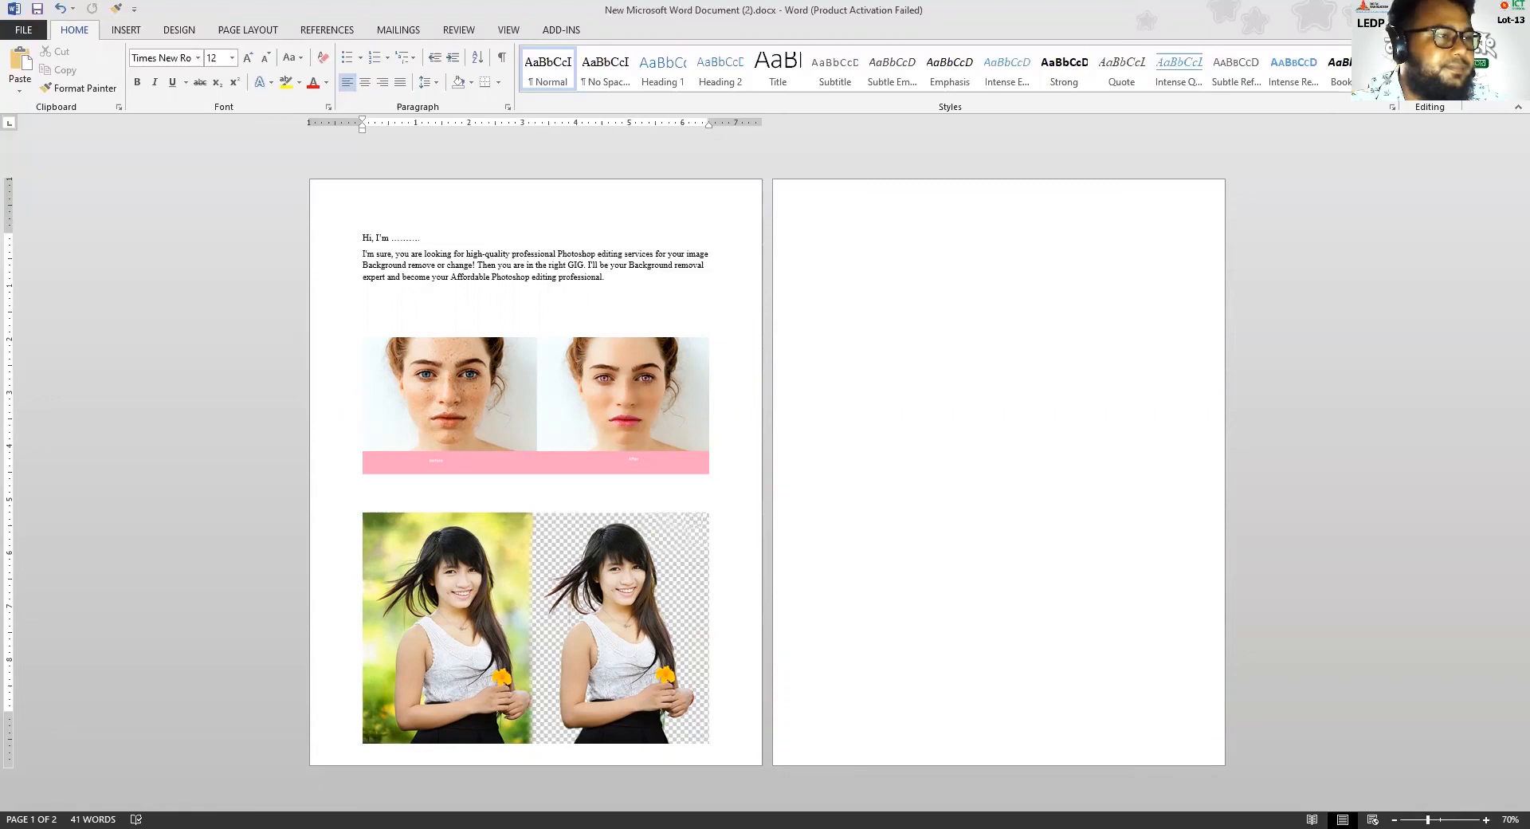
key("ctrl+v")
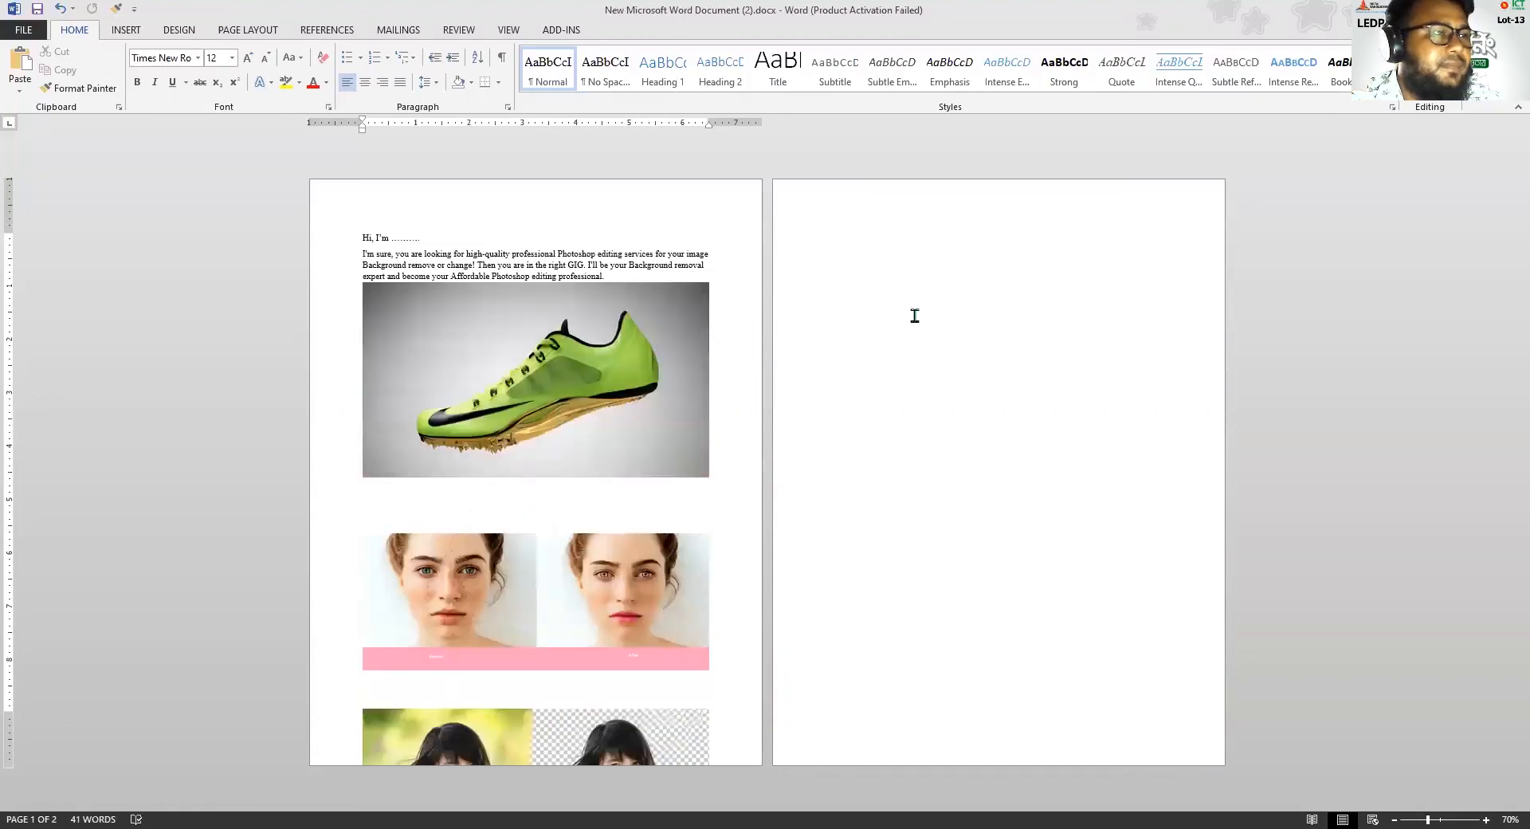
Set the green shoe image behind the text and move it to the top of the second page, within the margins
left_click(555, 332)
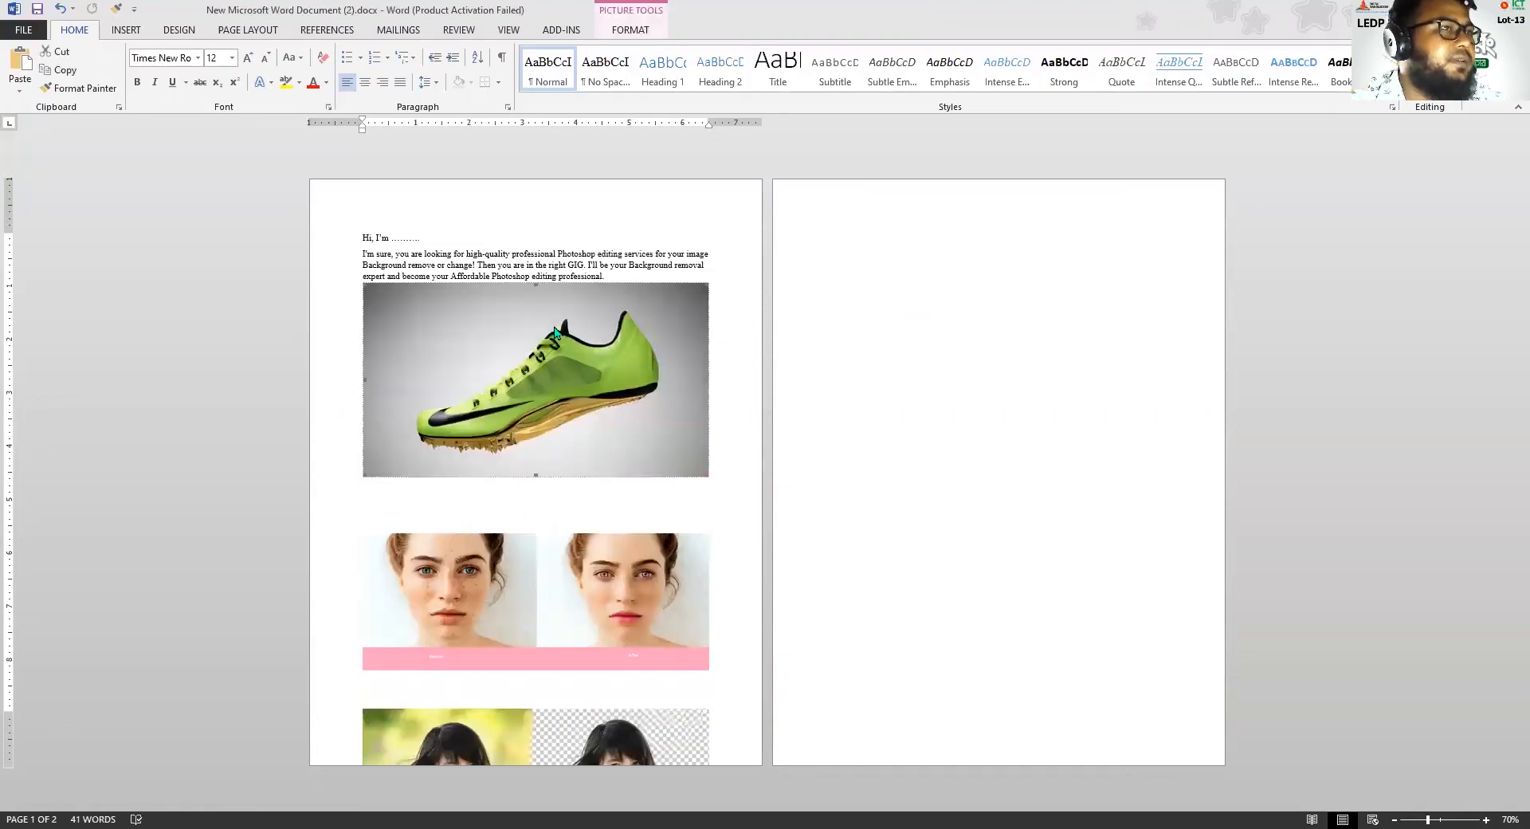
right_click(555, 332)
left_click(674, 38)
left_click(630, 30)
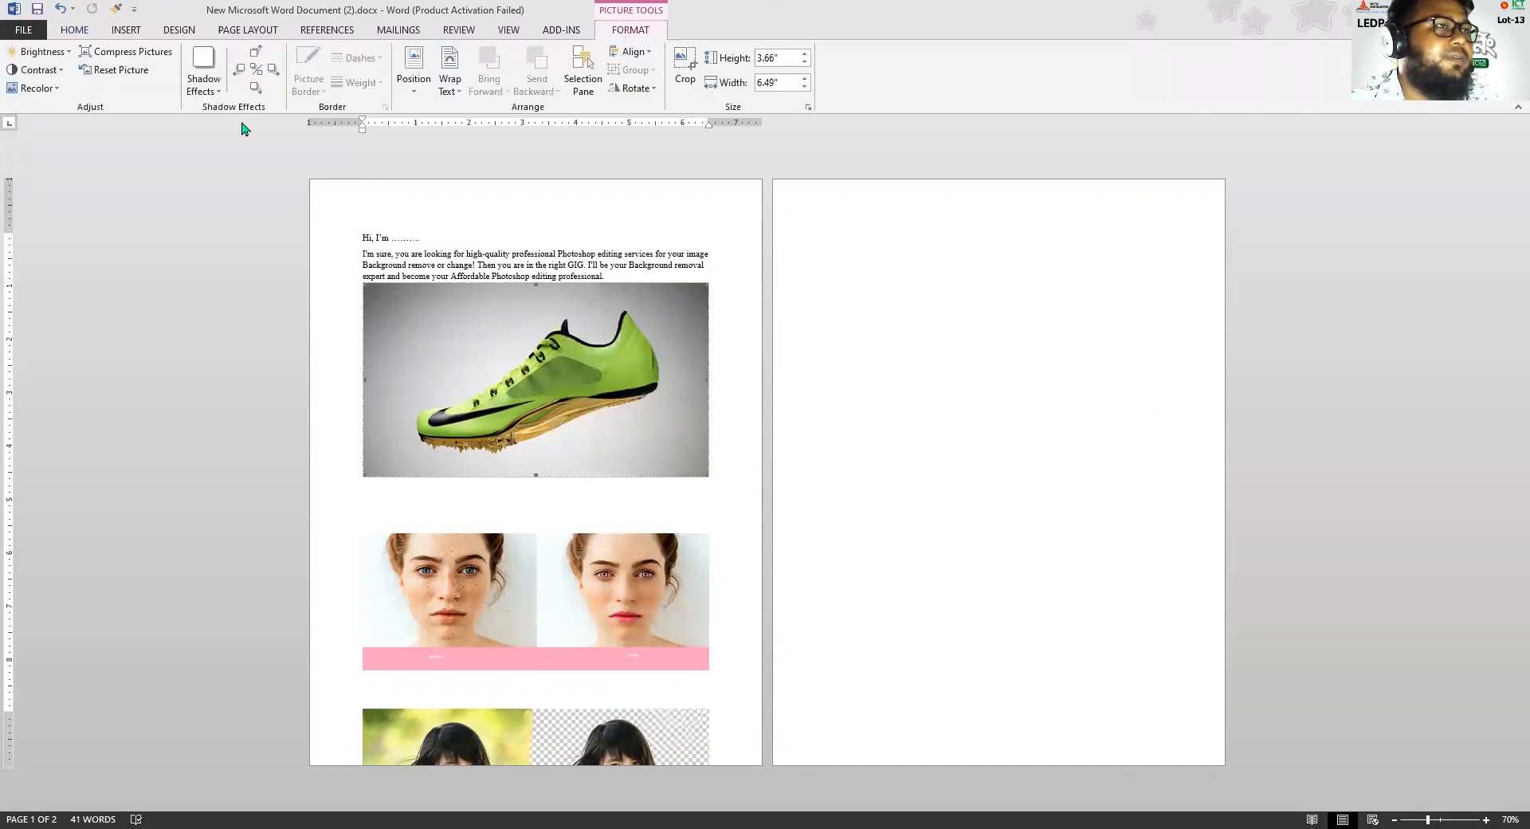
left_click(450, 80)
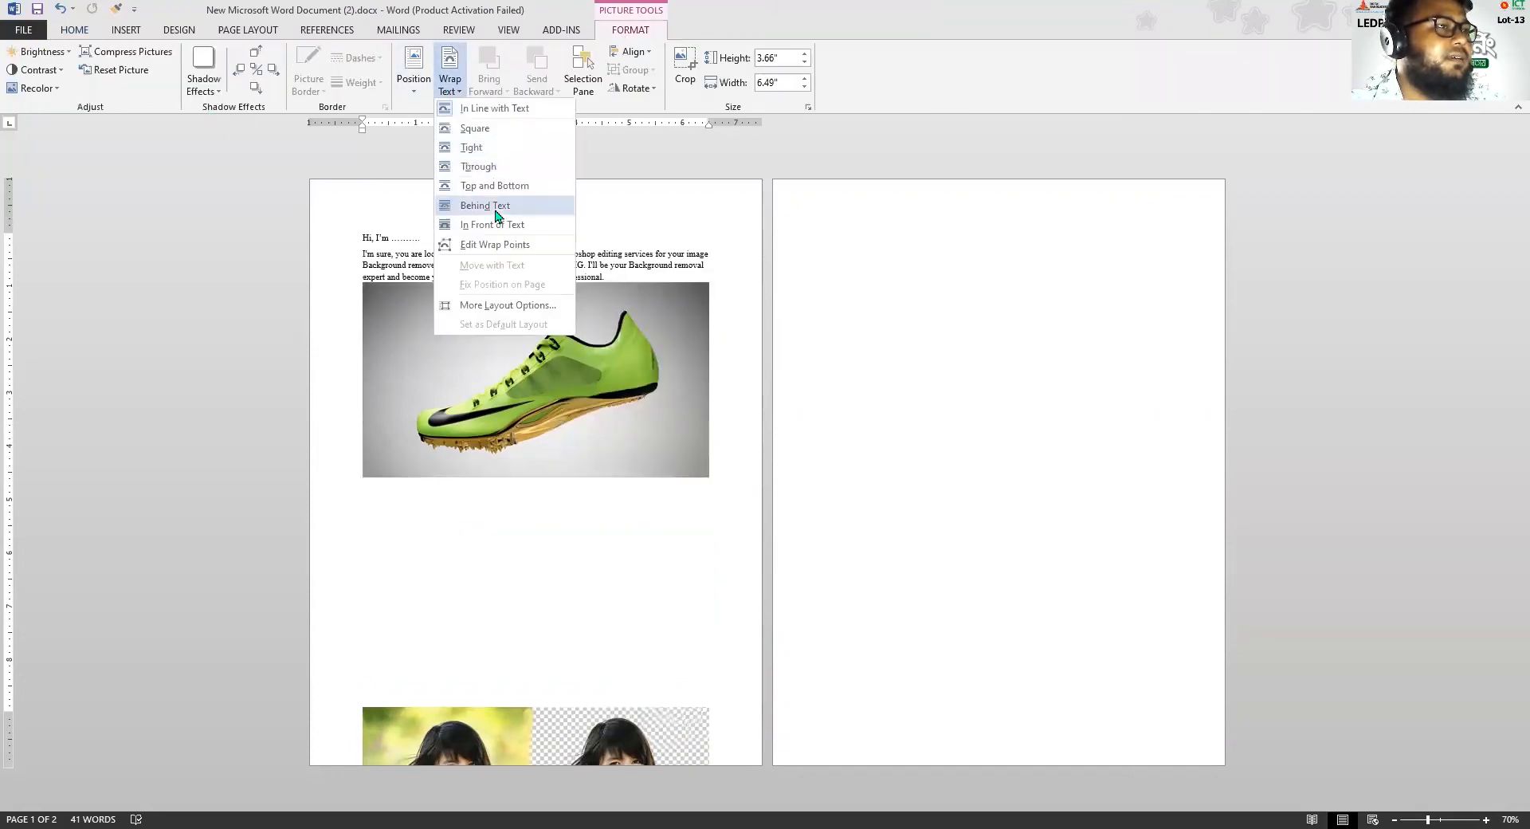
left_click(484, 206)
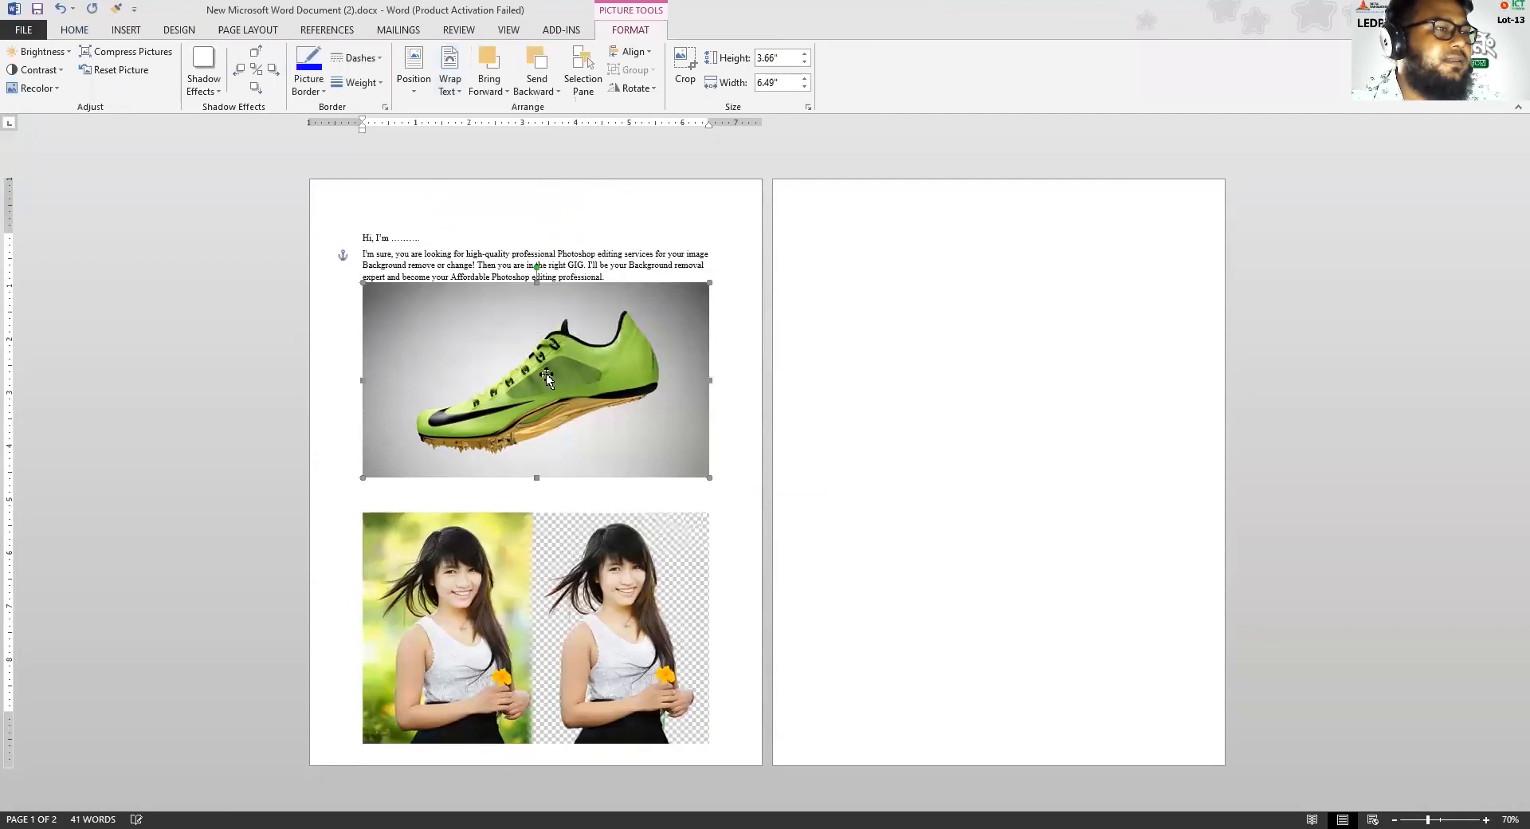
left_click_drag(653, 349, 1011, 314)
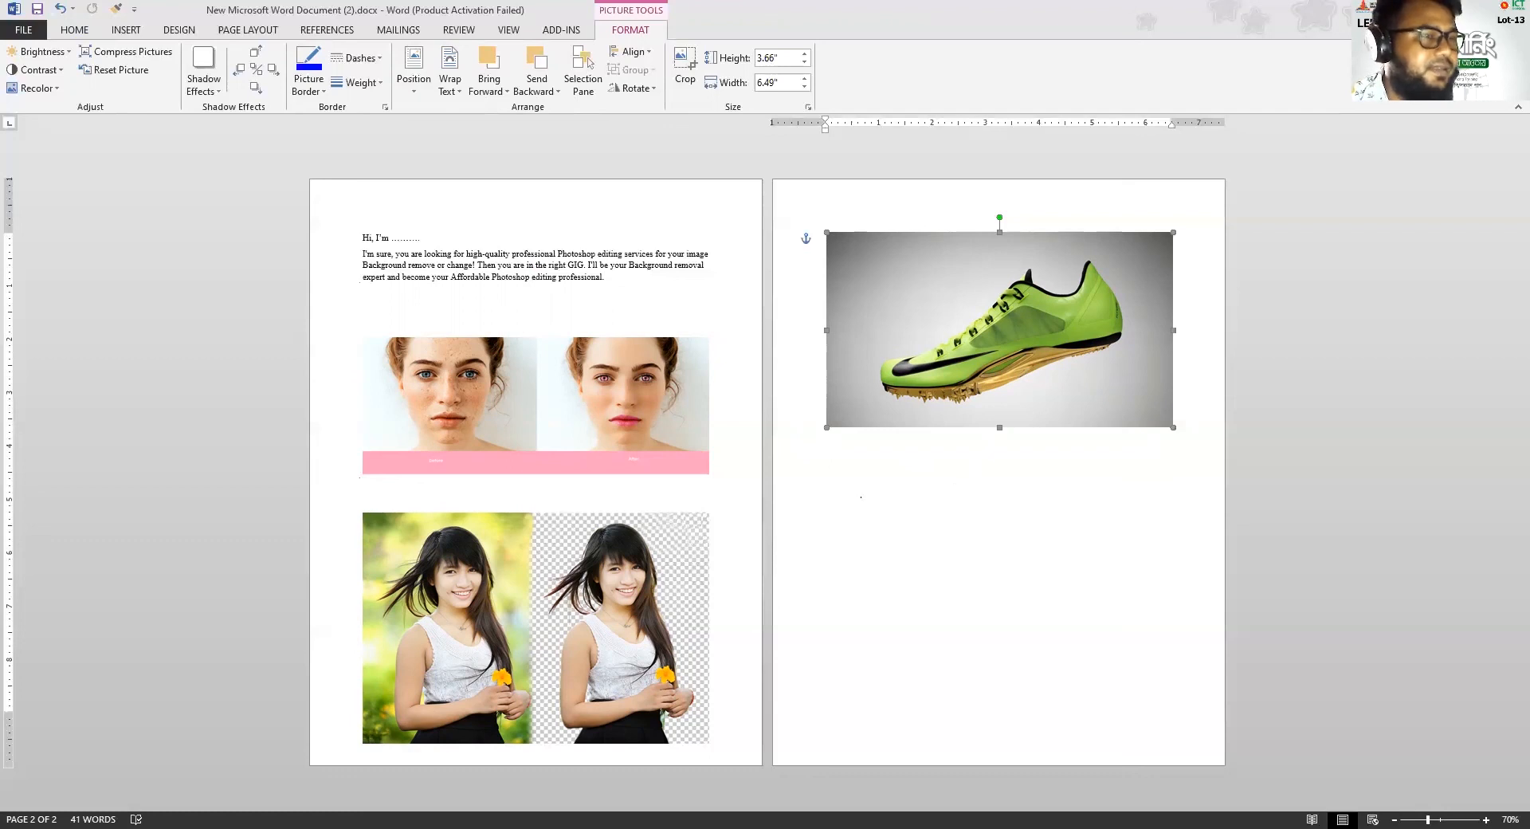
scroll(892, 502, "down", 2)
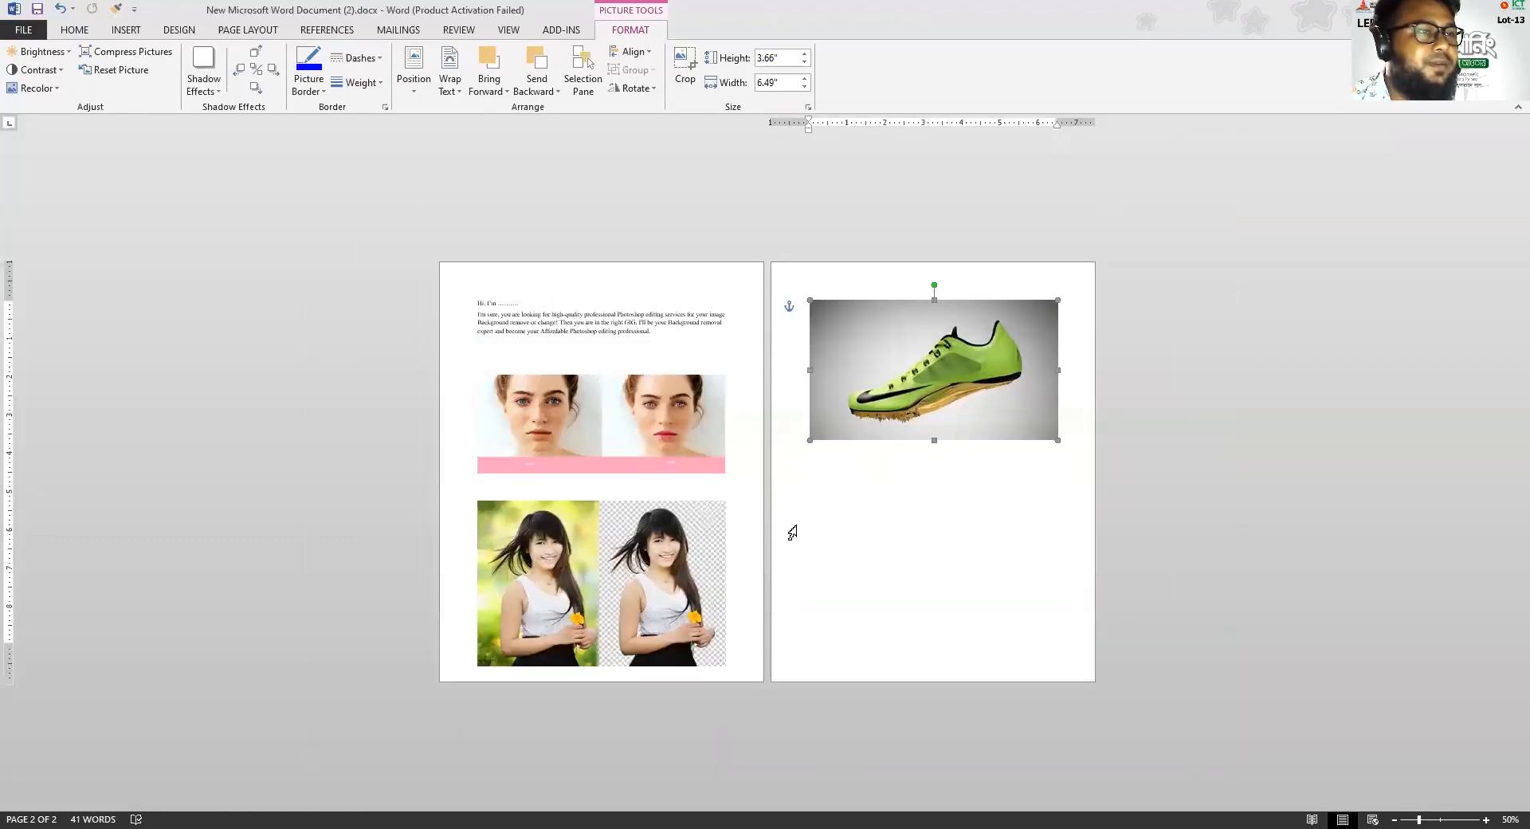
left_click(884, 582)
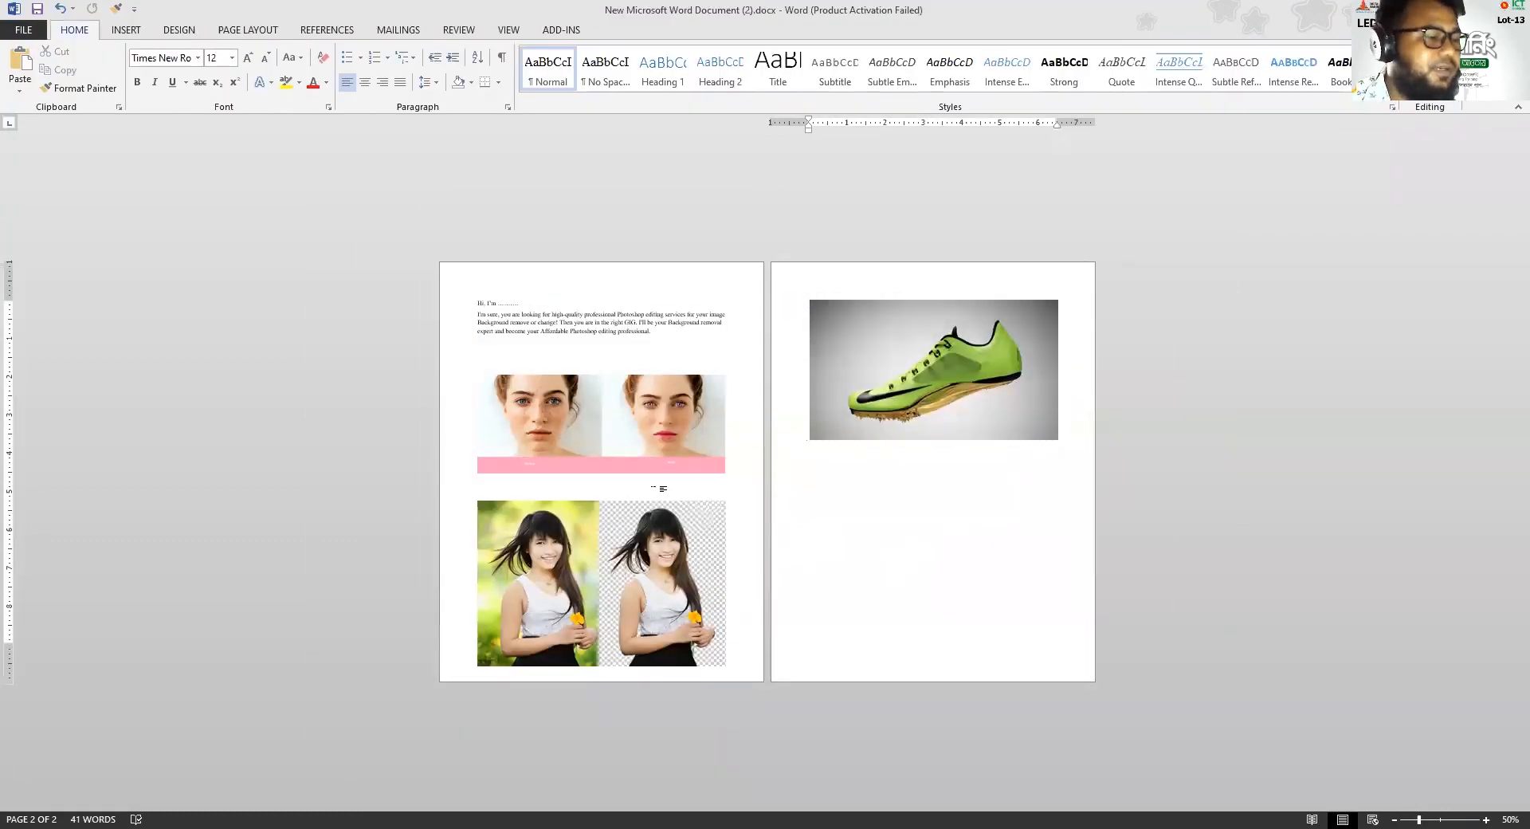
scroll(658, 487, "up", 5)
scroll(655, 466, "up", 6)
scroll(690, 463, "up", 5)
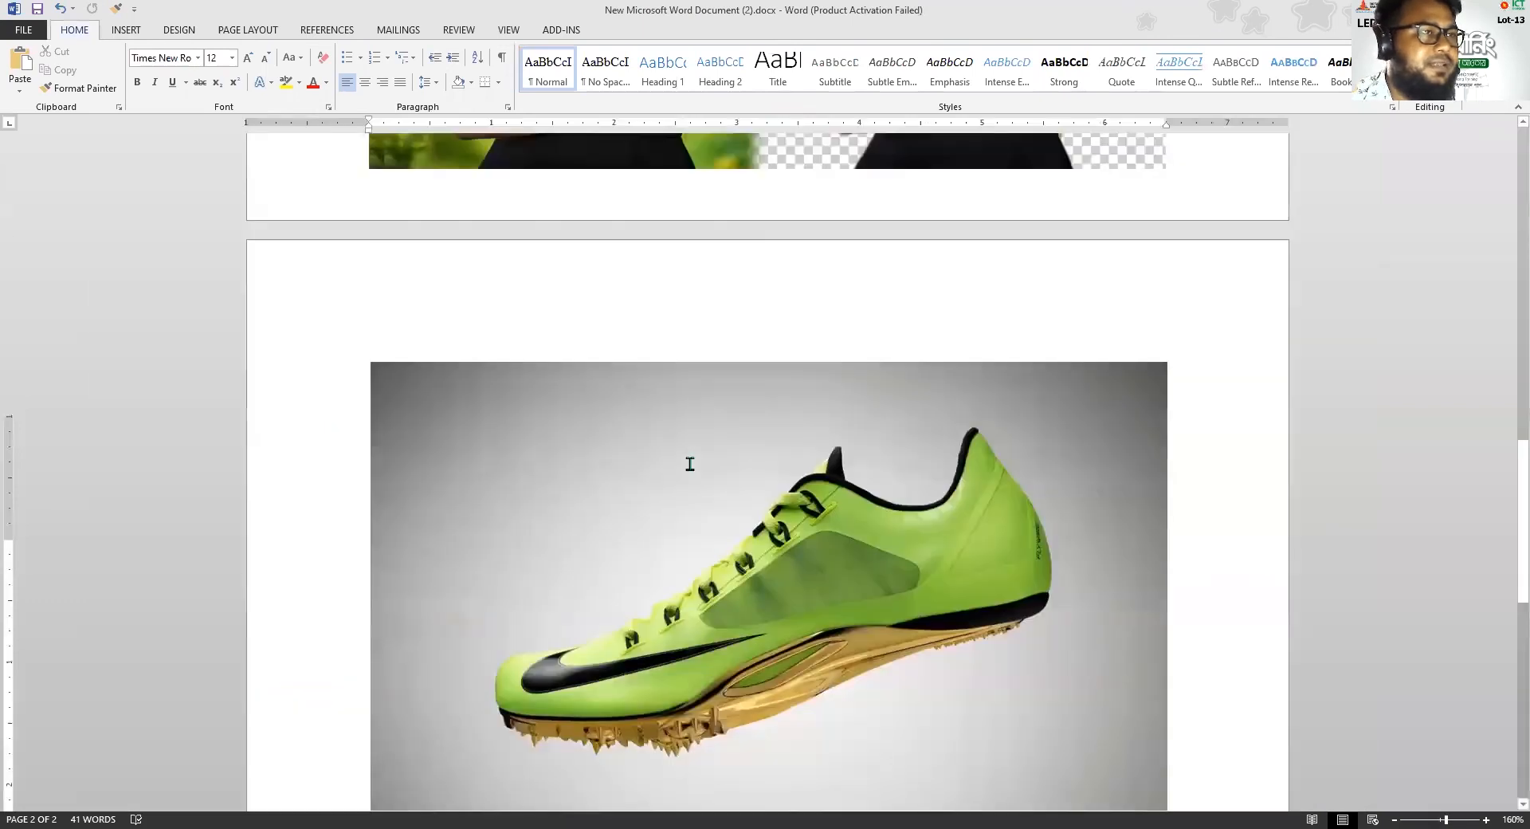
scroll(690, 462, "up", 10)
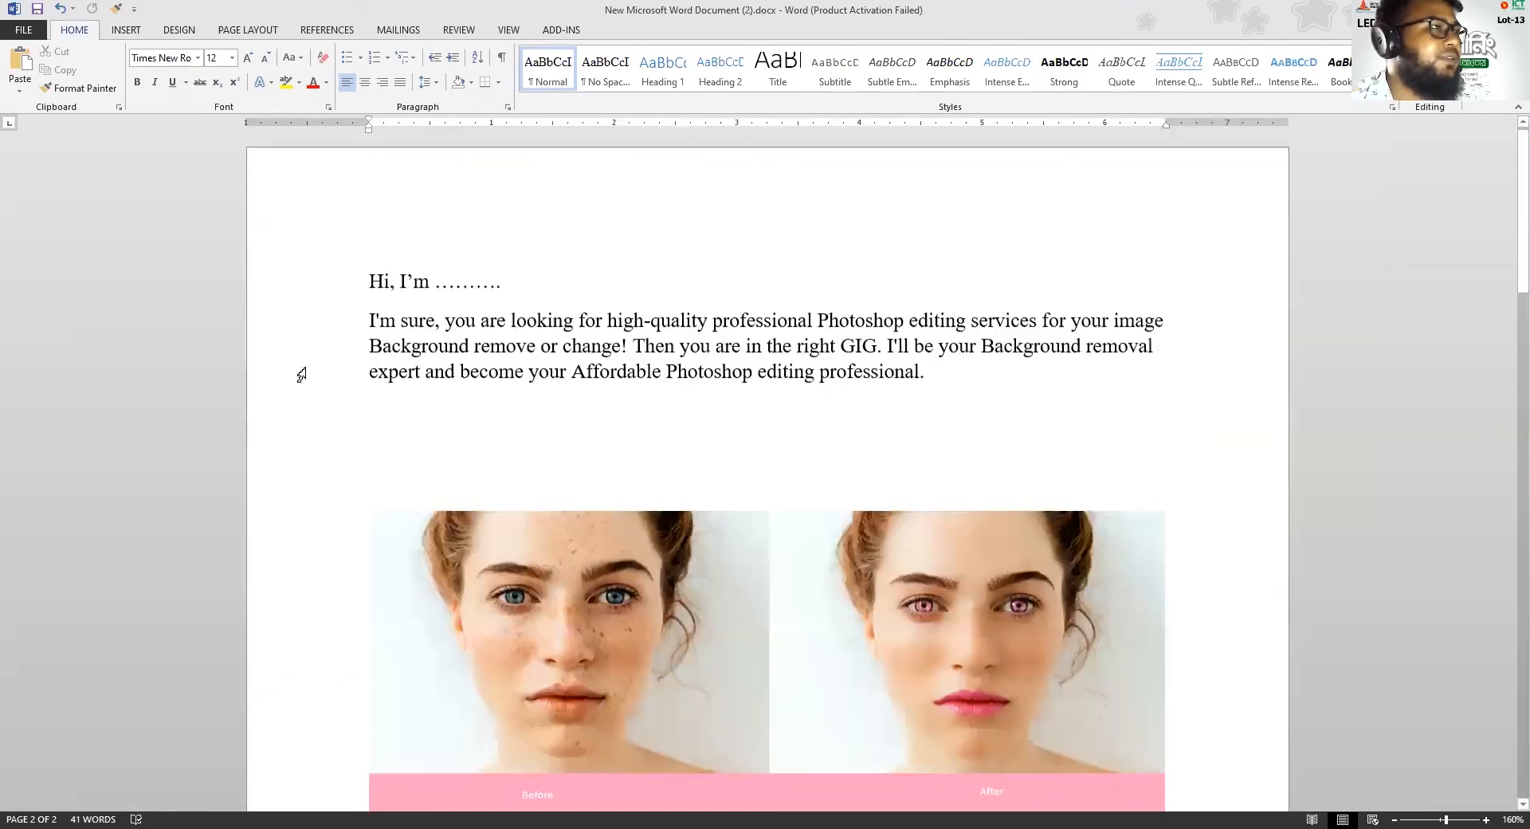
Save the document to the Desktop as a PDF named test
key("alt+f")
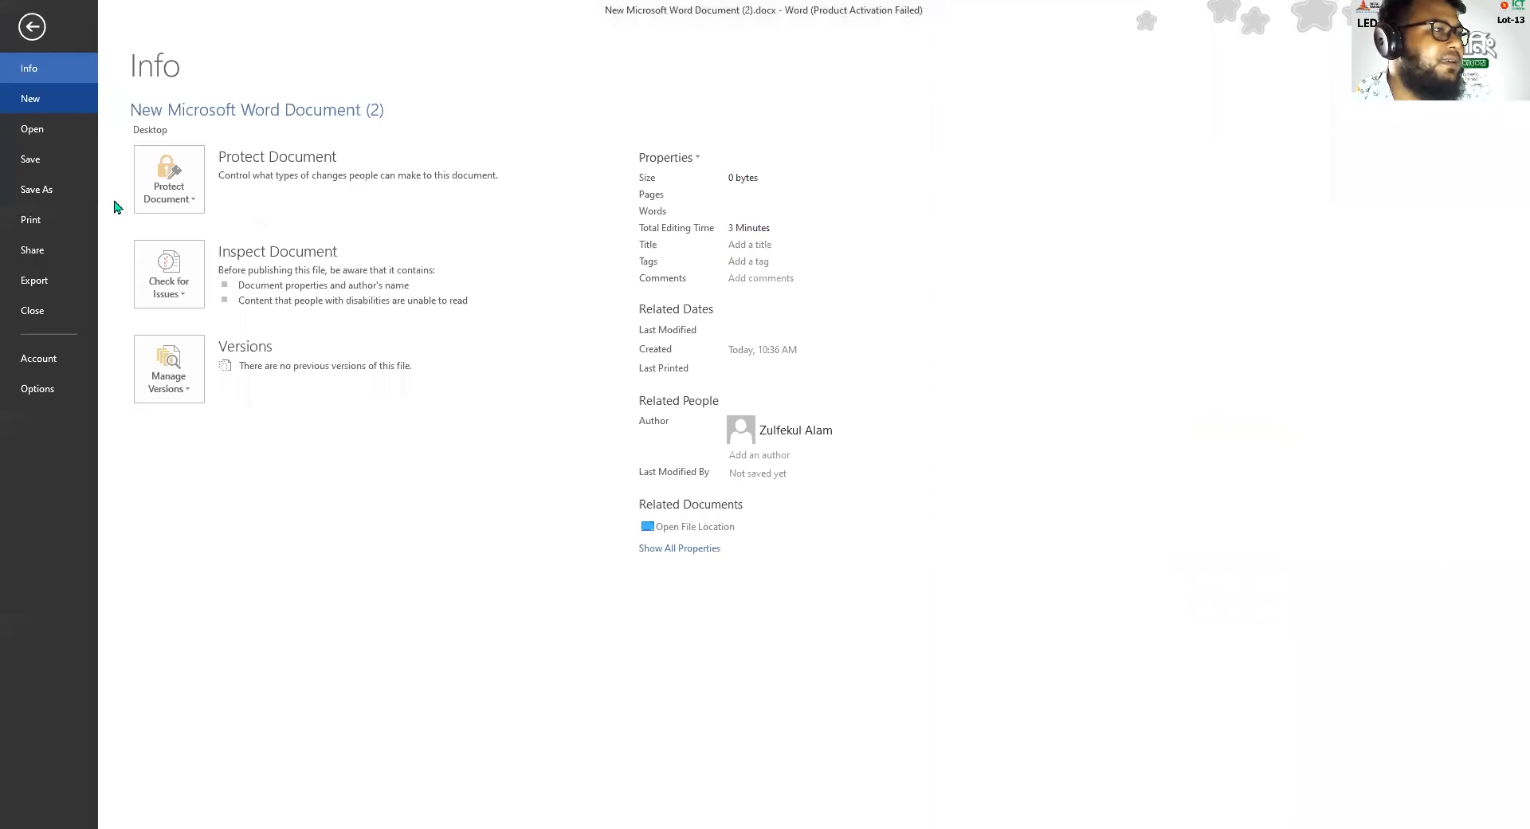
key("a")
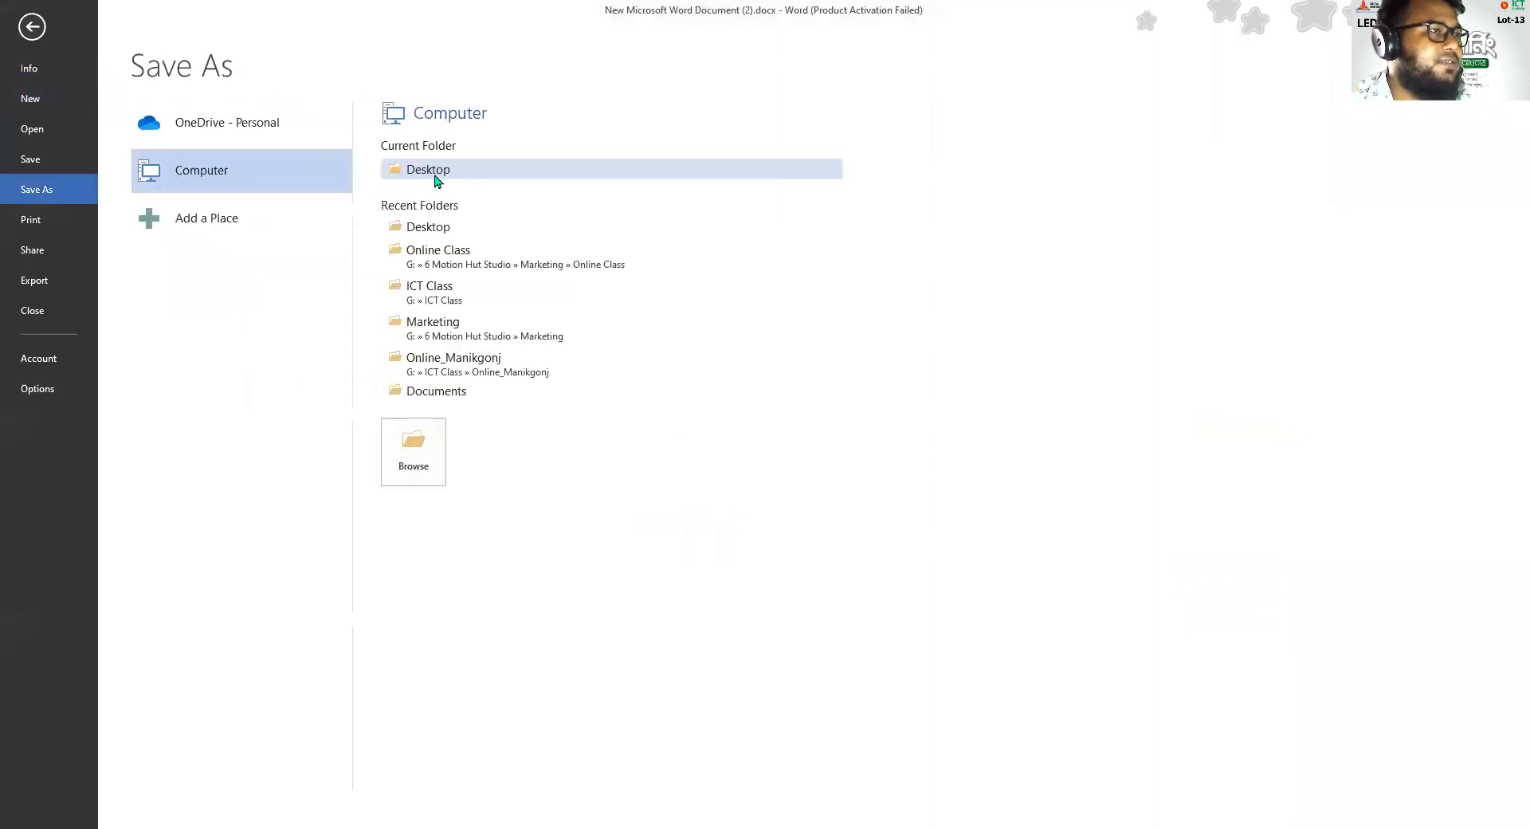
left_click(434, 179)
left_click(341, 343)
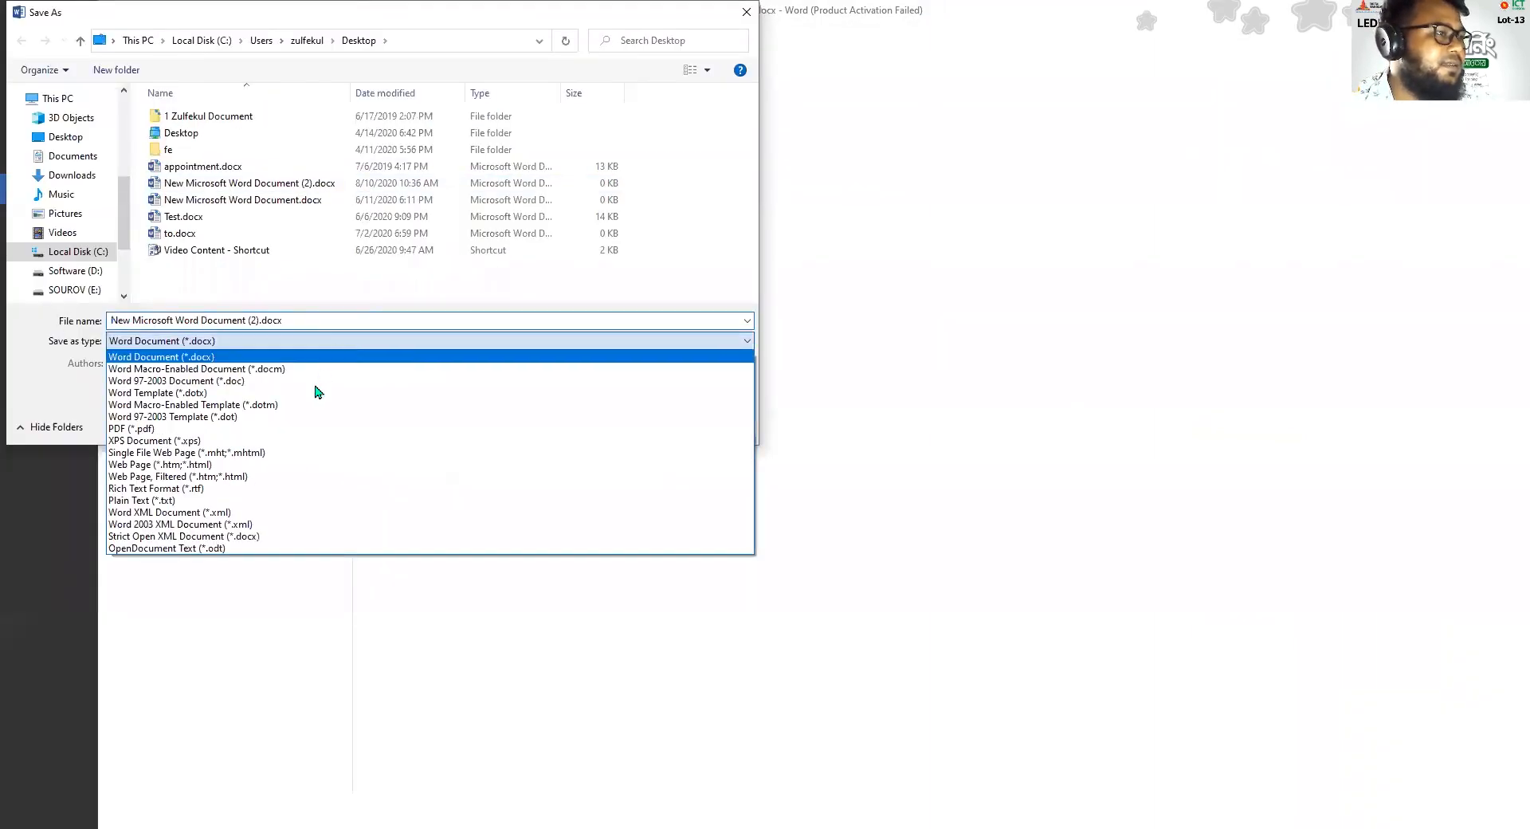
left_click(169, 432)
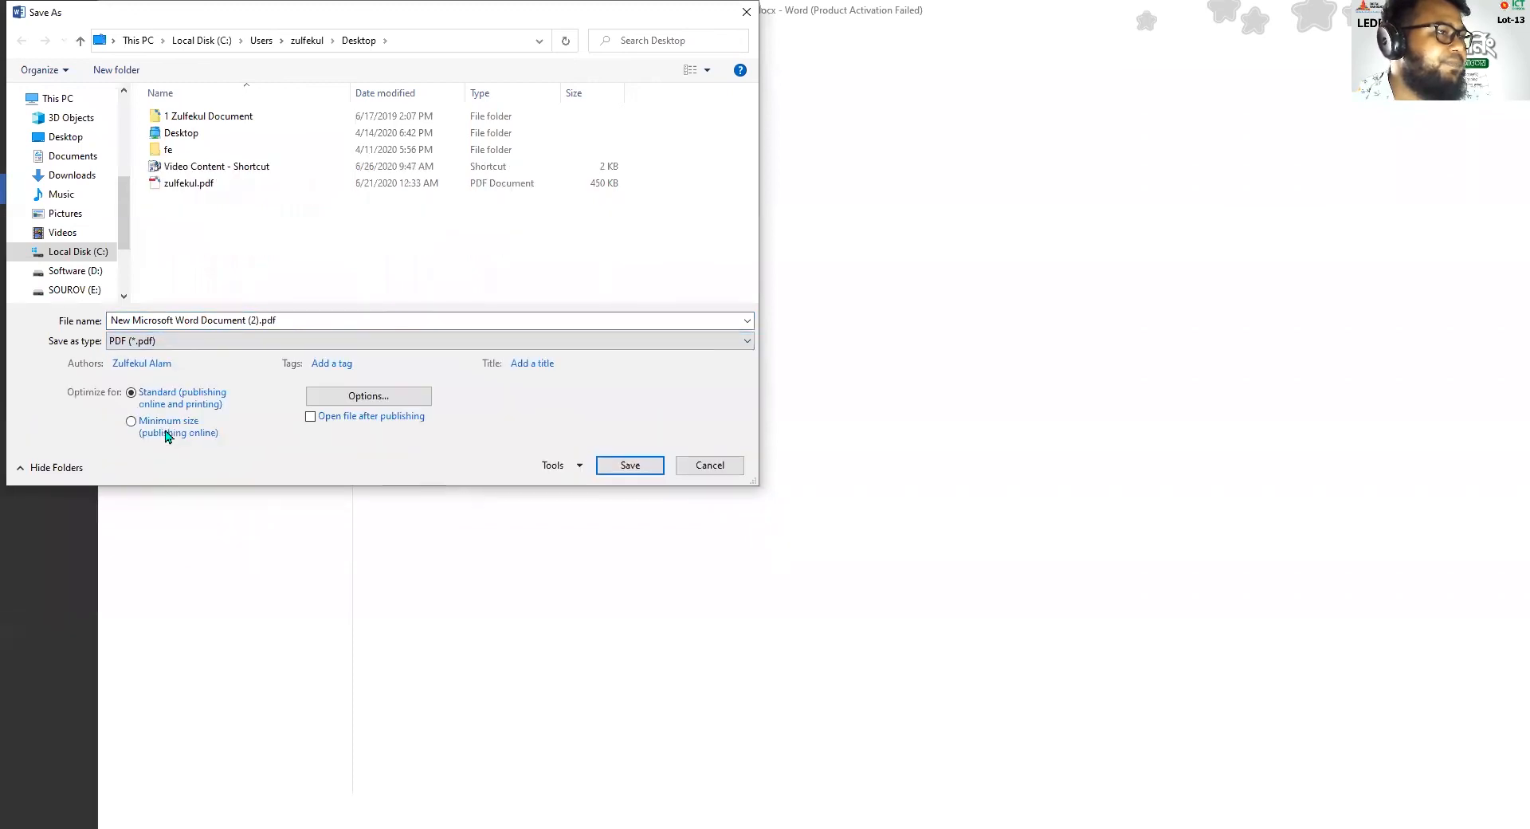
left_click(294, 323)
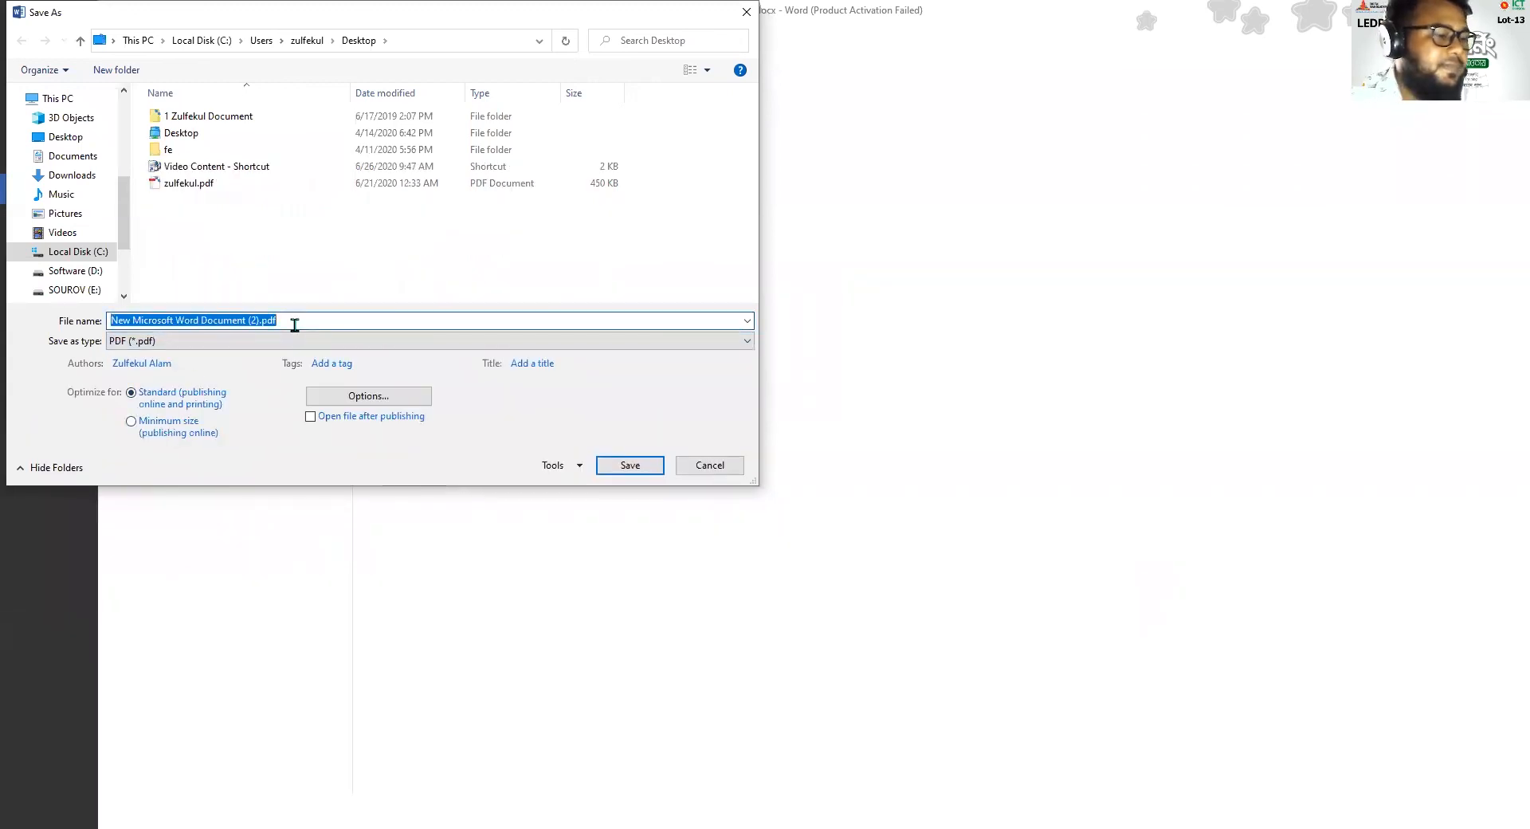
type("test")
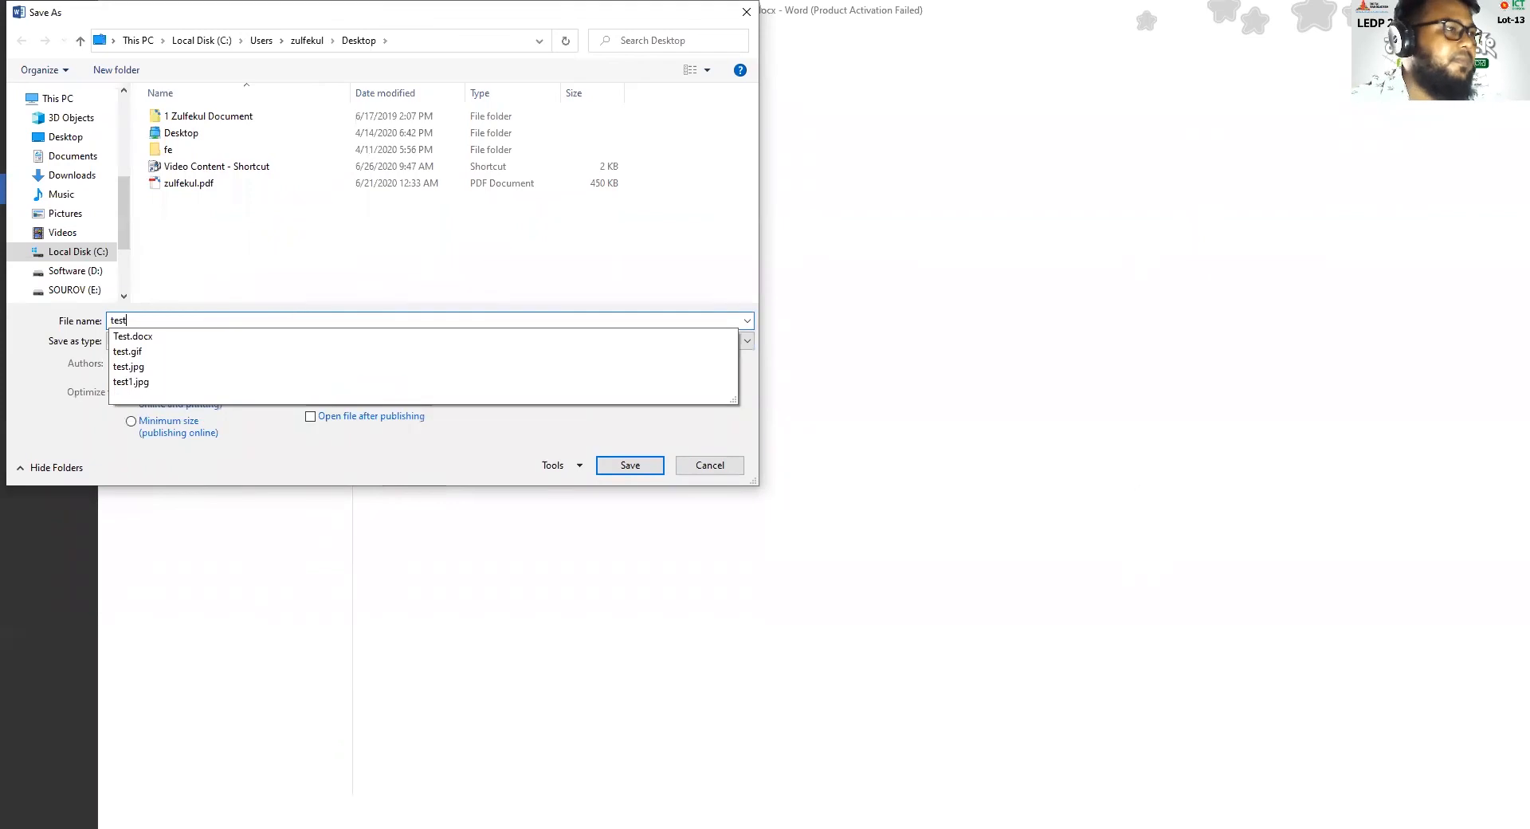
left_click(305, 472)
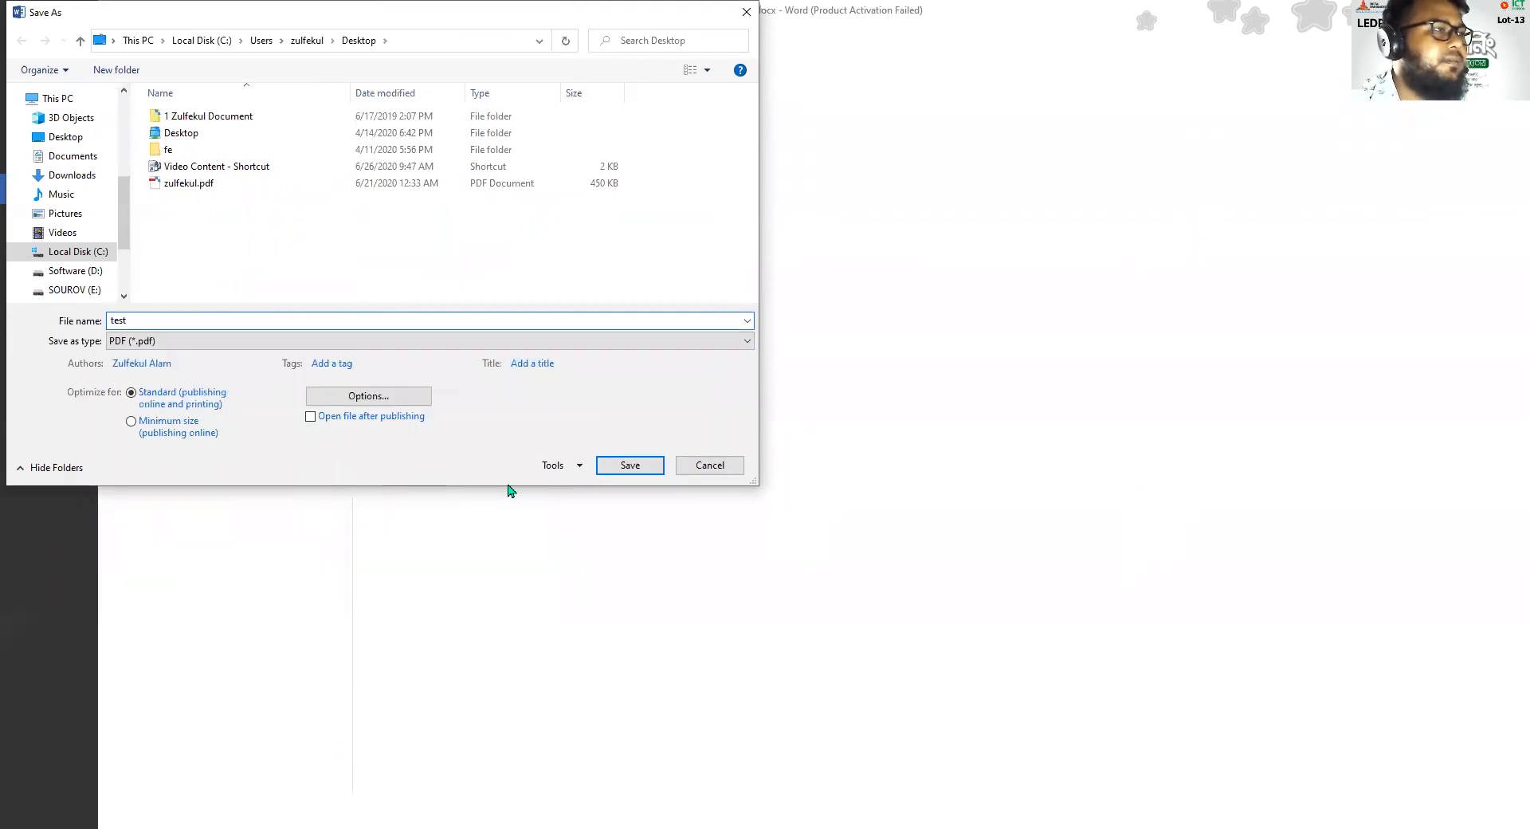
left_click(619, 470)
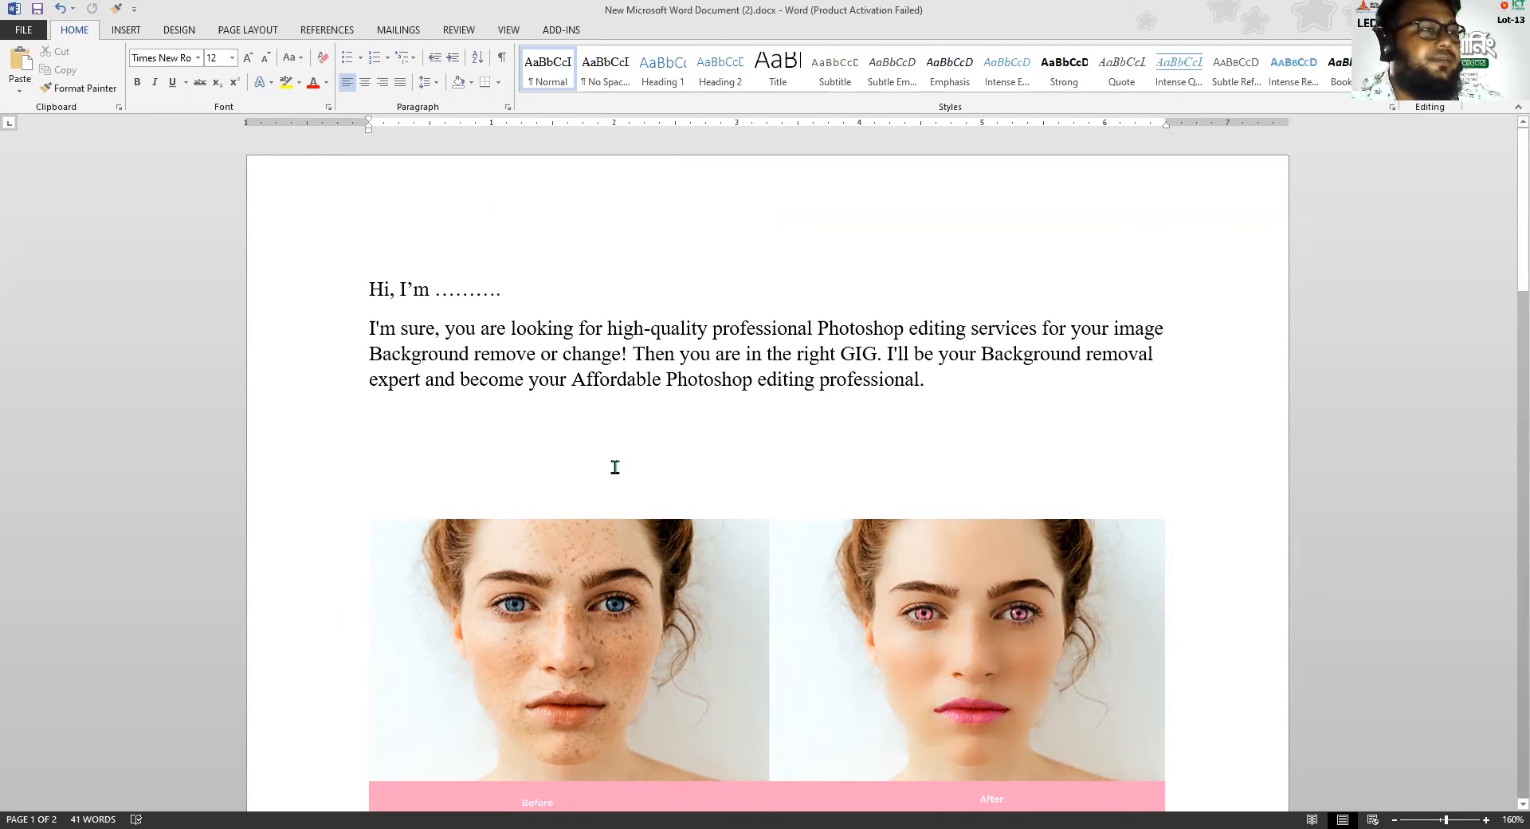
Switch to Nitro Reader and review the text and image layout on both pages of test.pdf
key("alt+Tab")
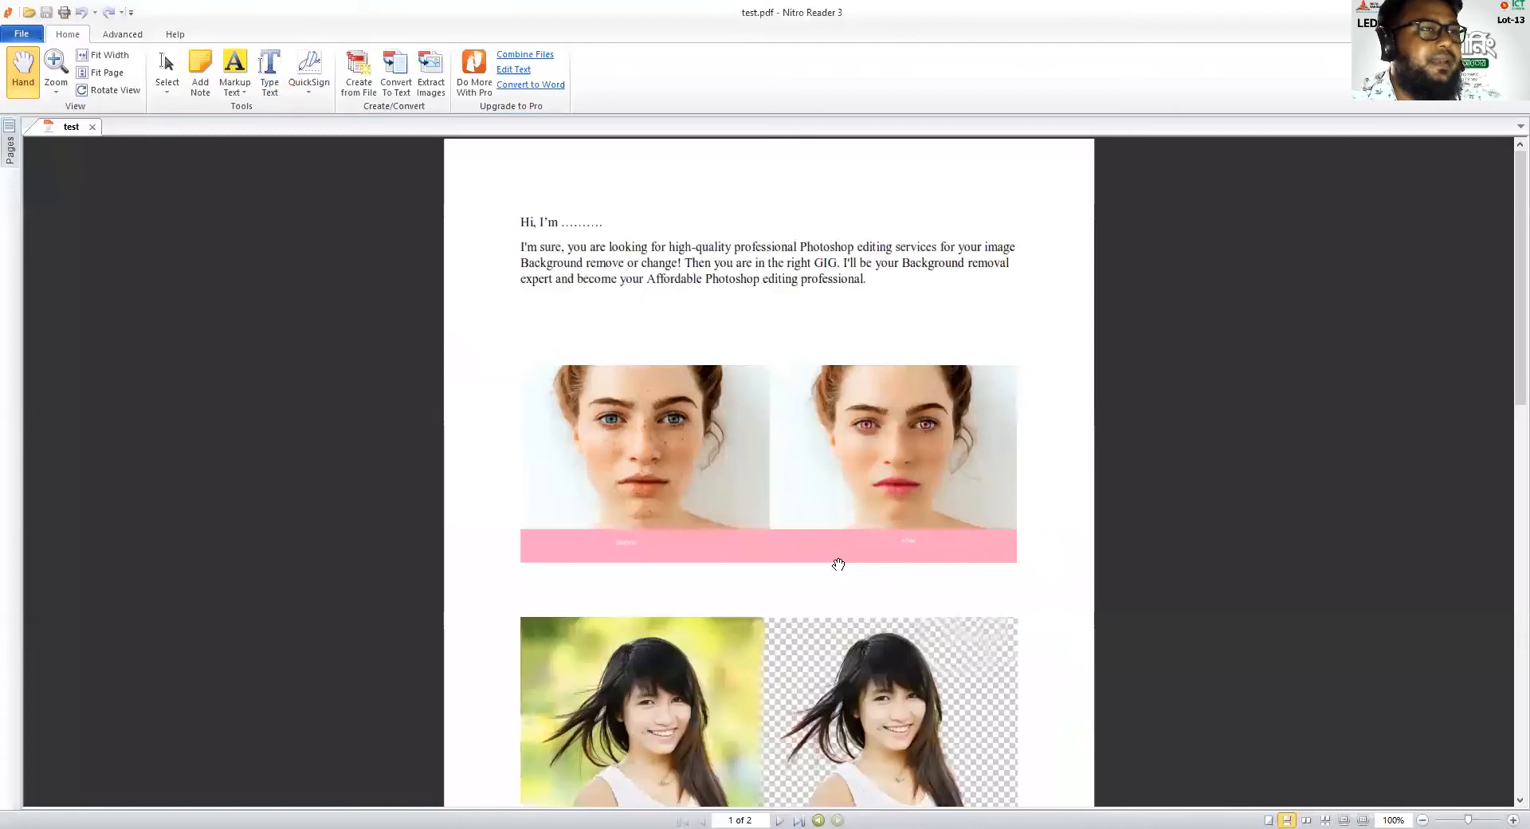
scroll(703, 371, "down", 8)
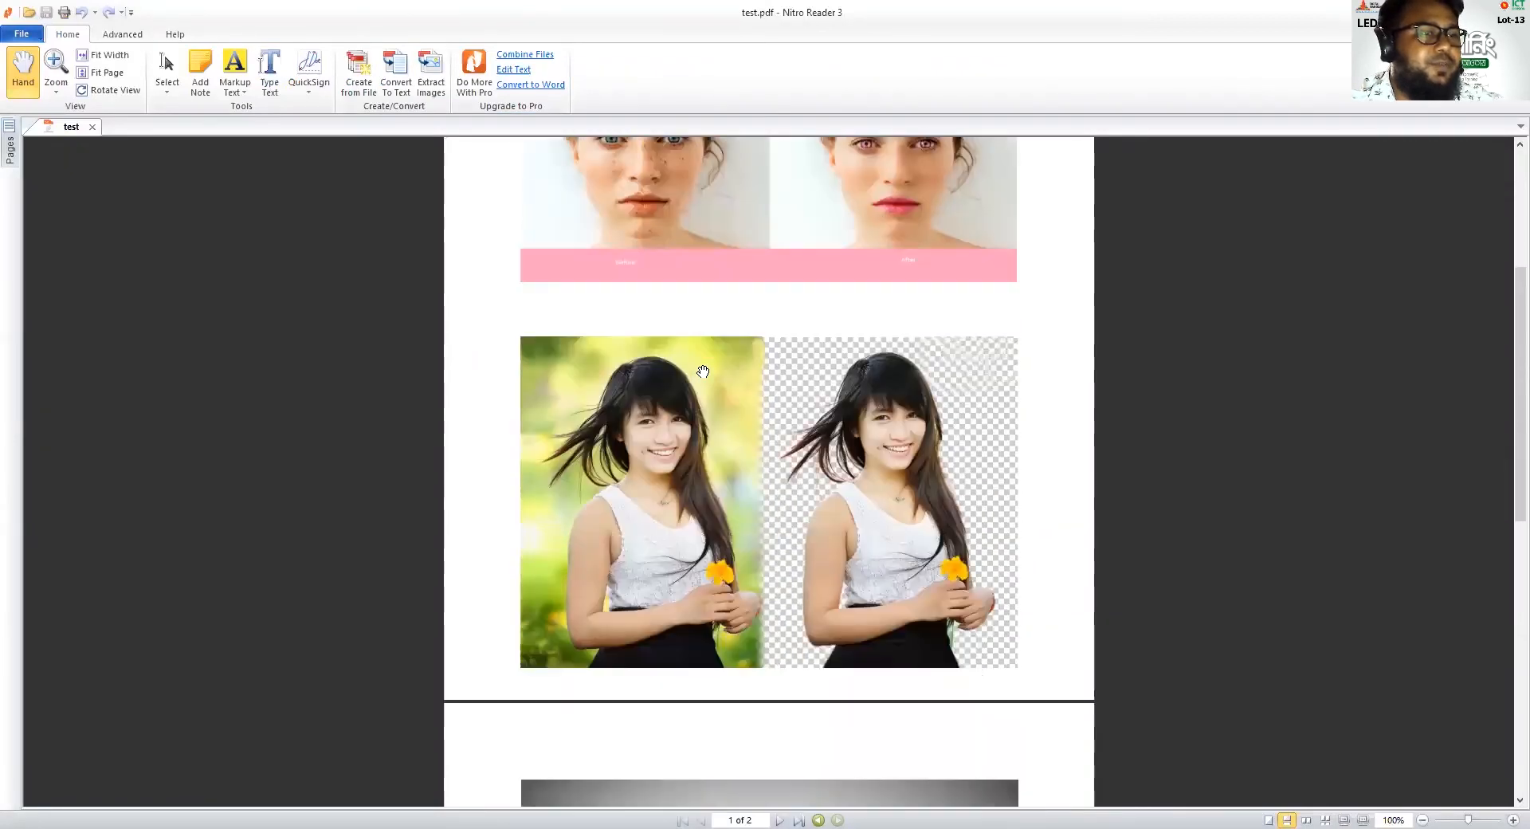
scroll(705, 420, "down", 4)
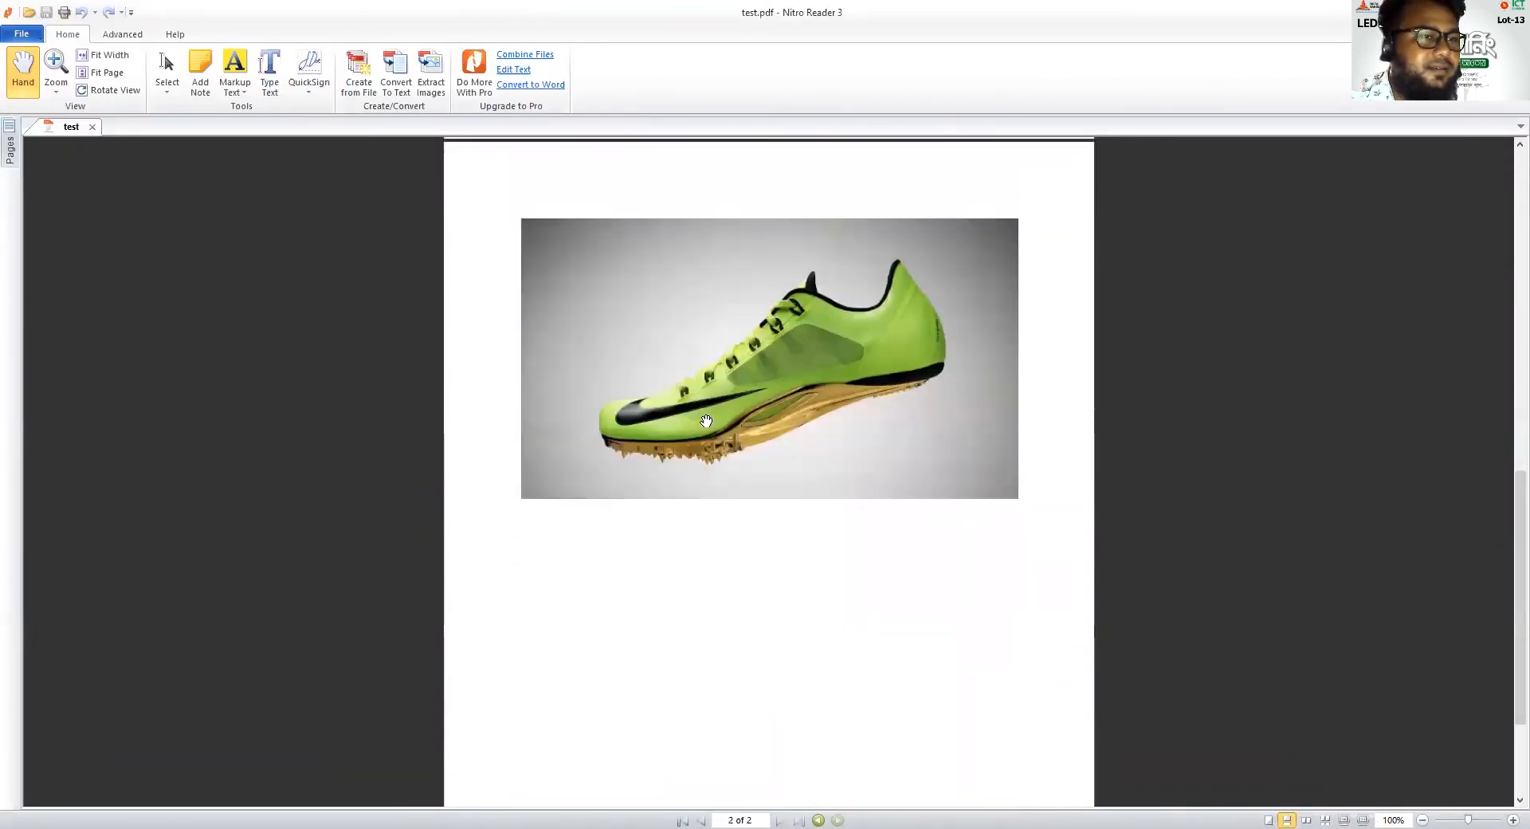
scroll(727, 505, "up", 1)
scroll(777, 552, "up", 3)
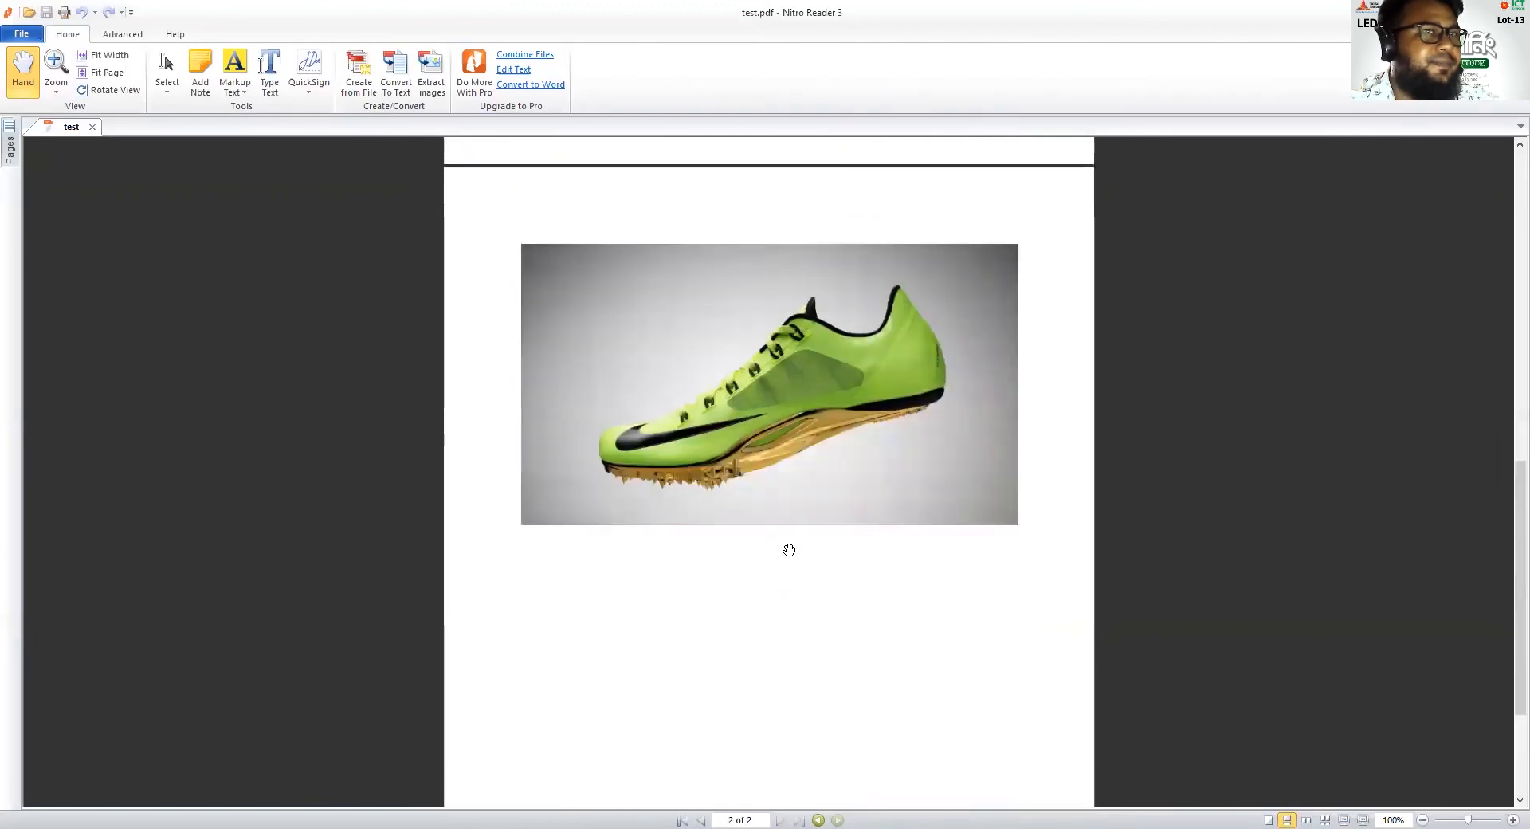
left_click_drag(1510, 548, 1507, 307)
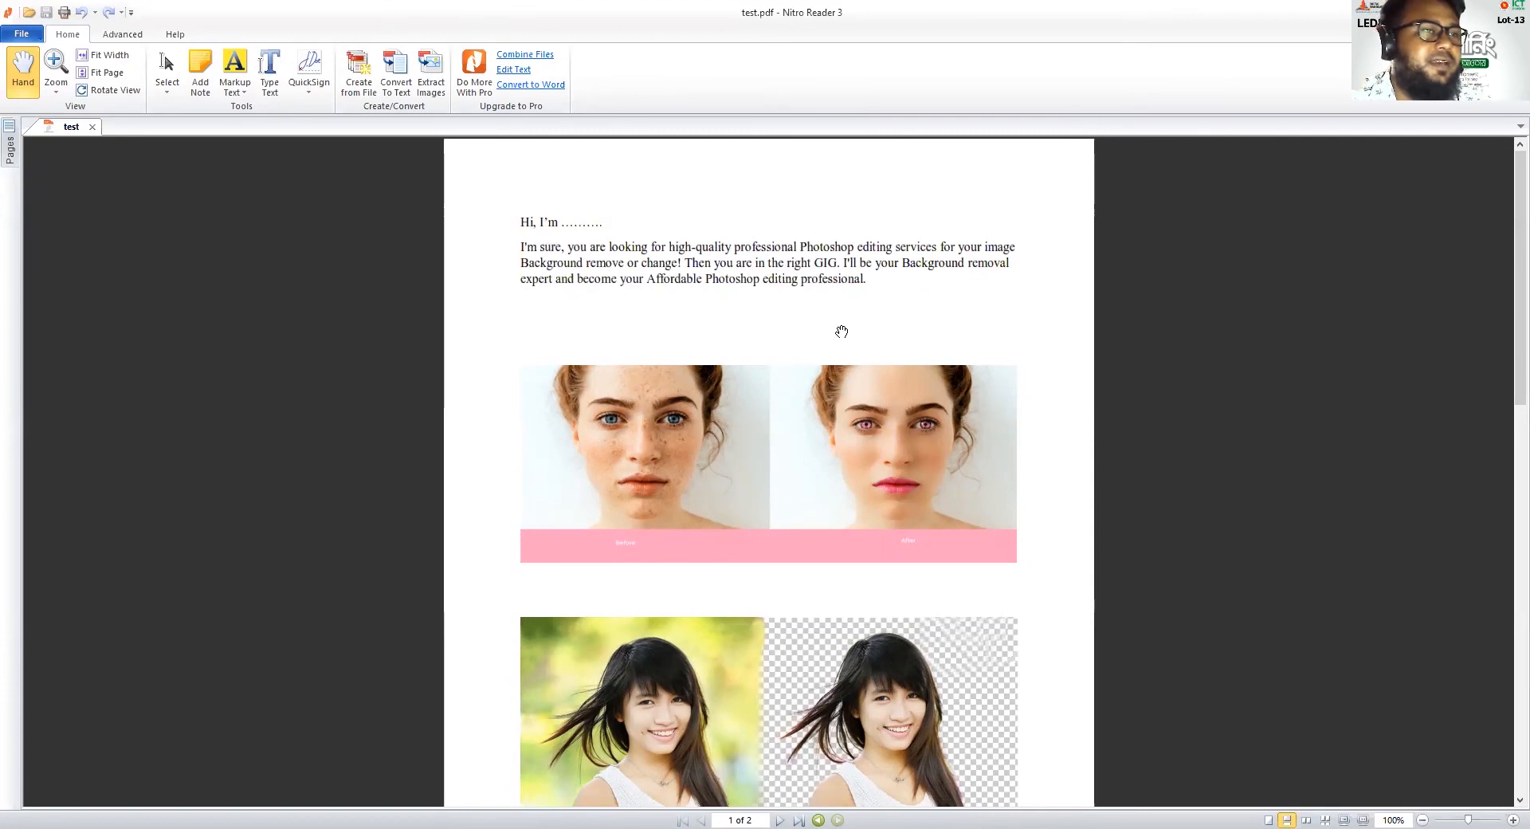
left_click_drag(823, 488, 822, 351)
scroll(822, 352, "down", 3)
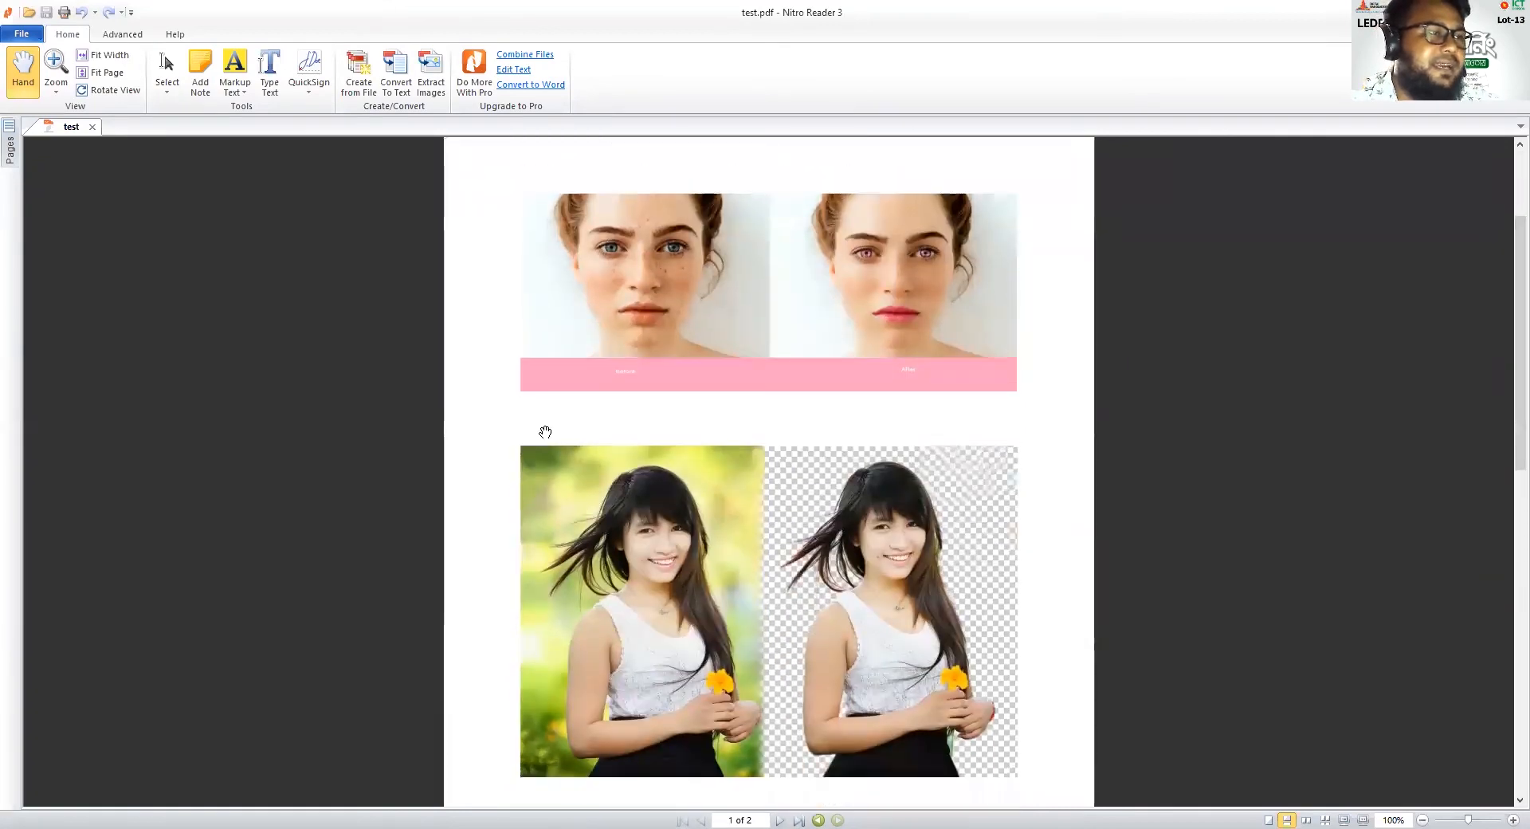
scroll(793, 430, "up", 5)
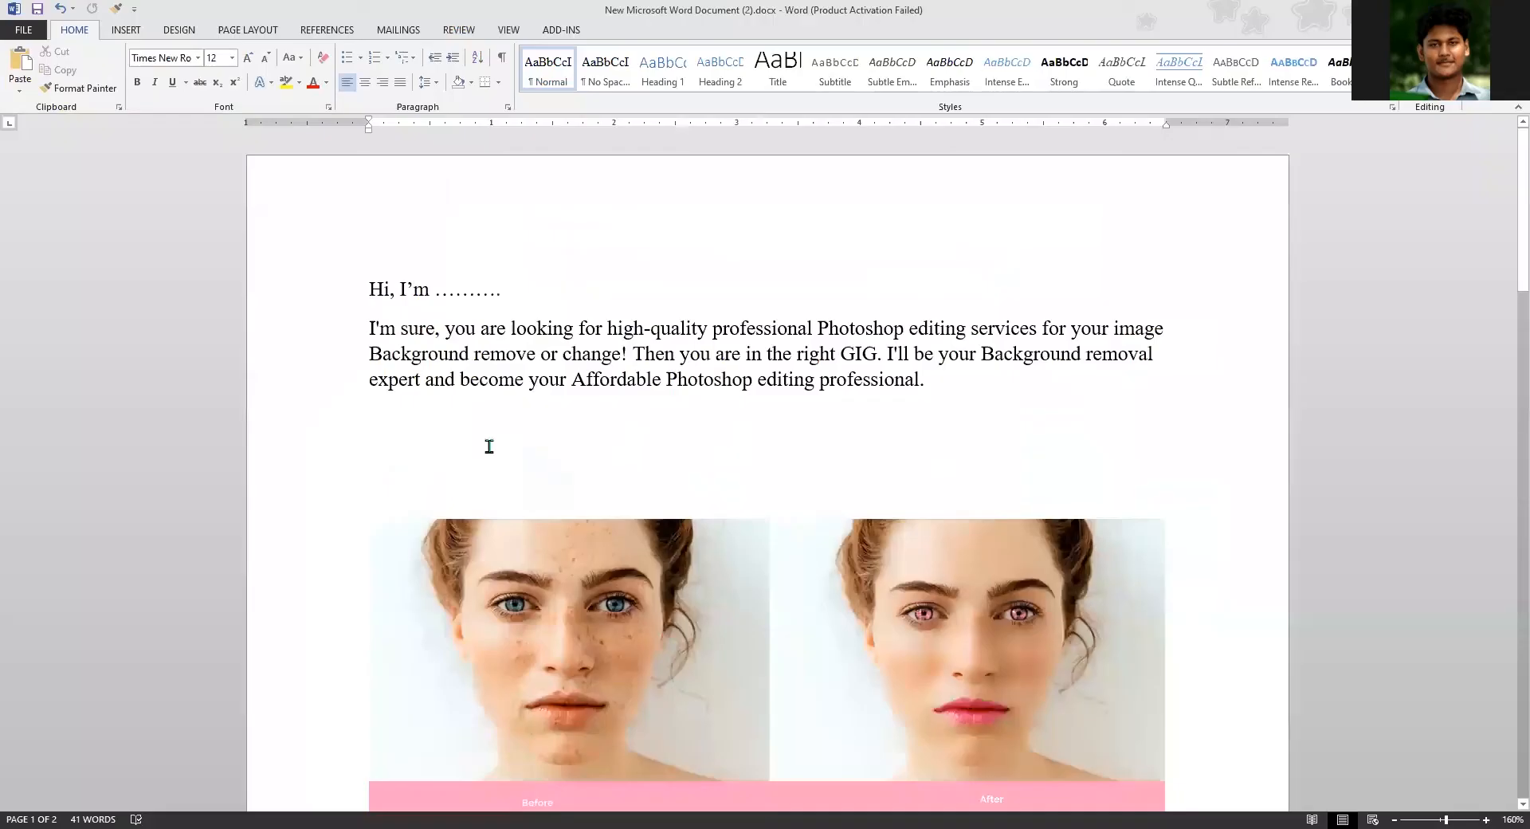
In the Word document, add the heading "Skin Retouching" on the empty line above the before-and-after portrait
left_click(385, 501)
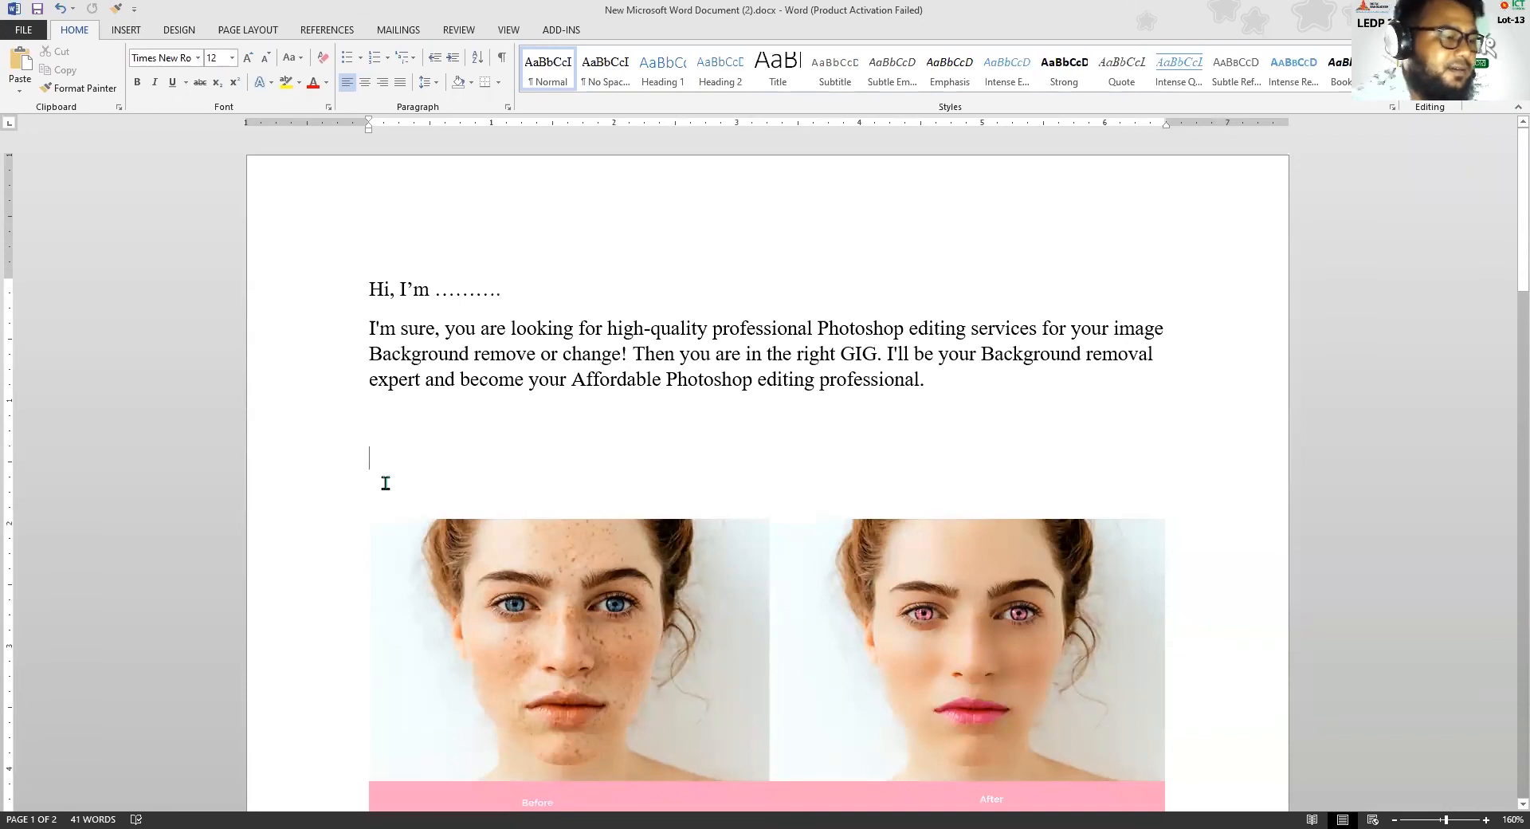
type("Reto")
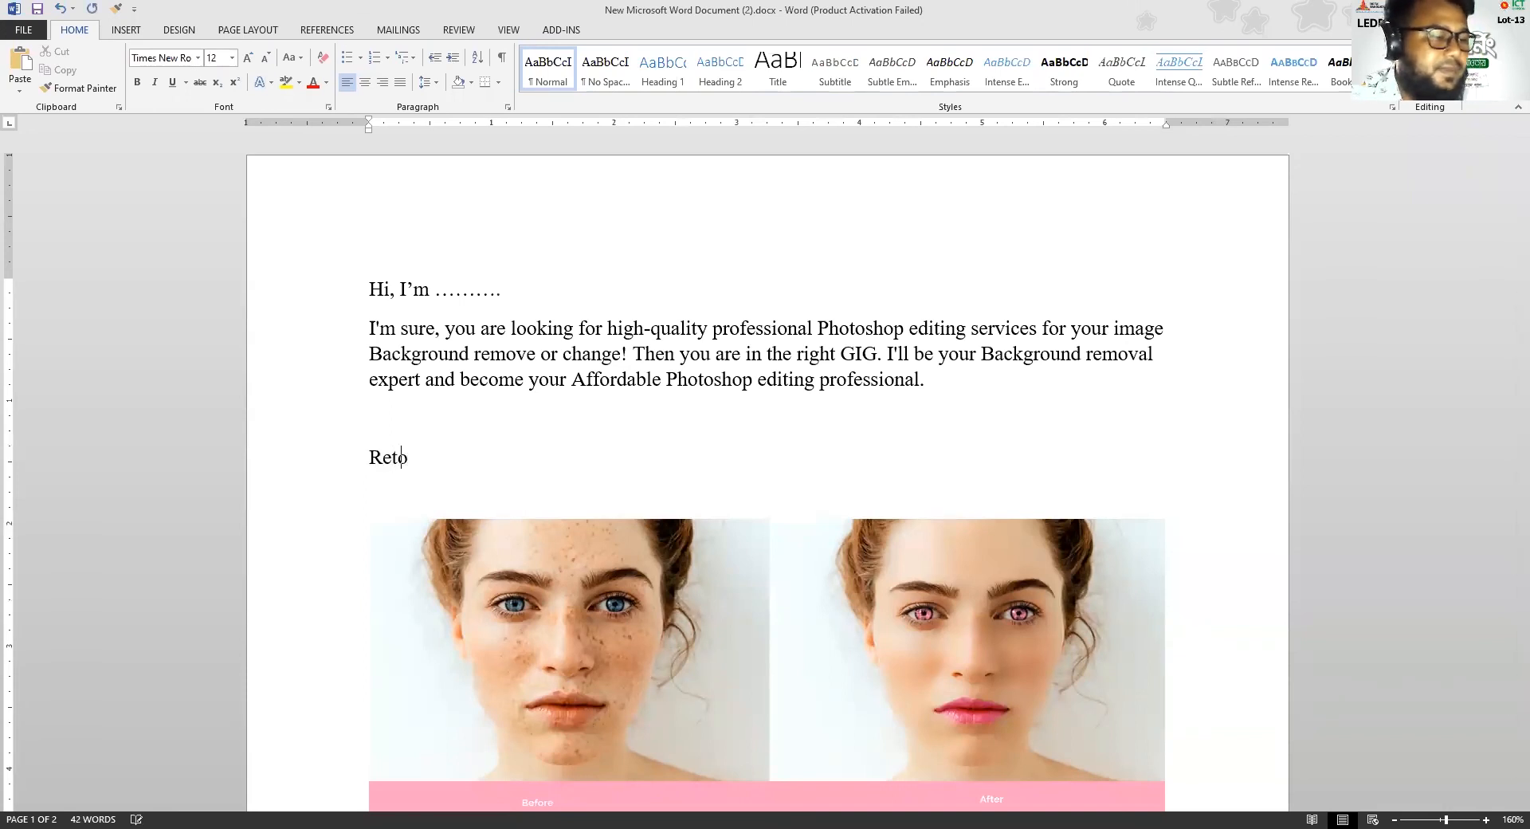
type("ching")
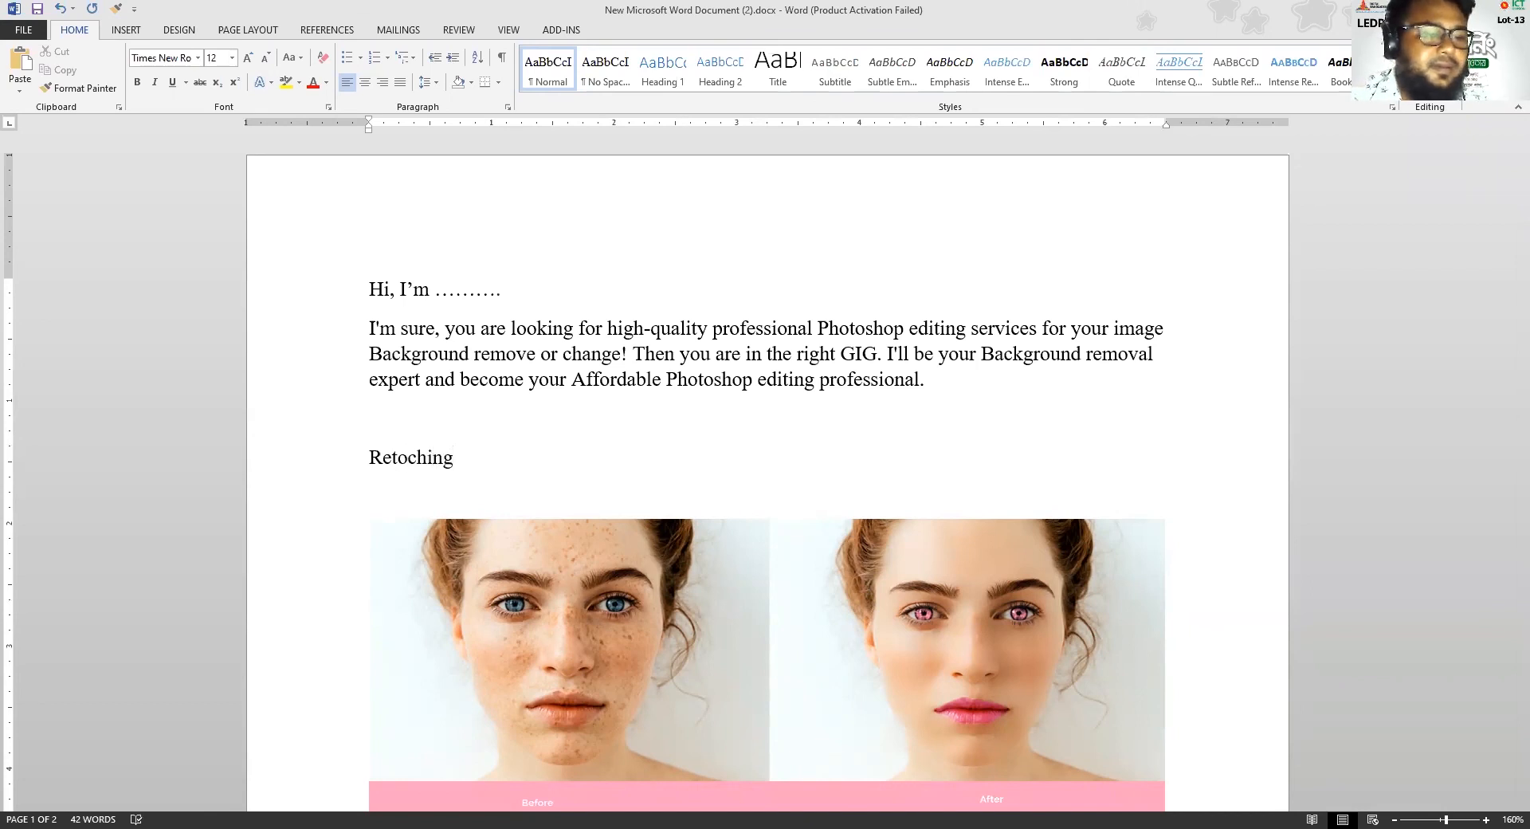
key("Home")
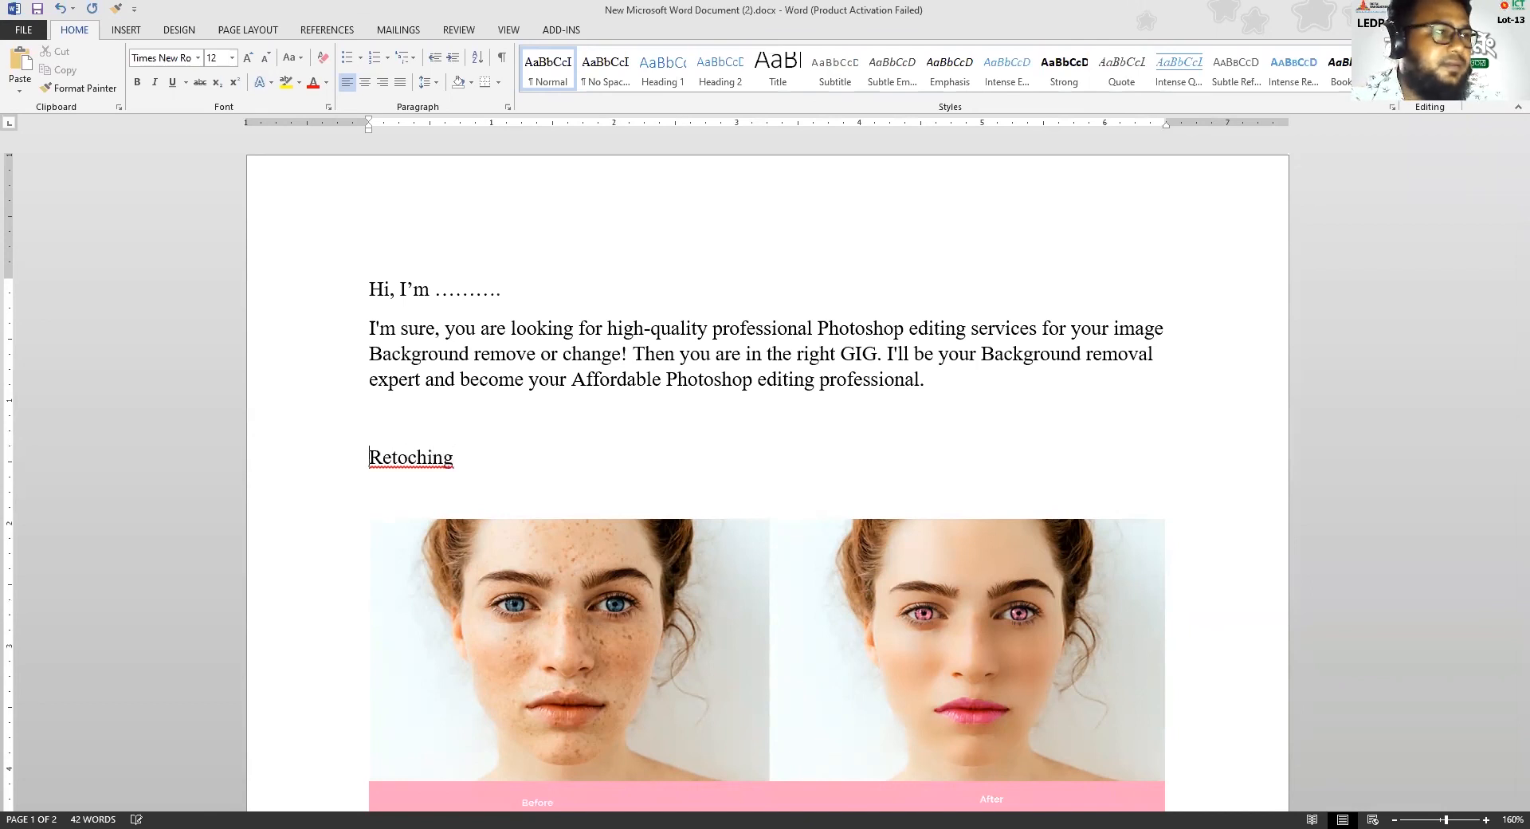
type("Skin")
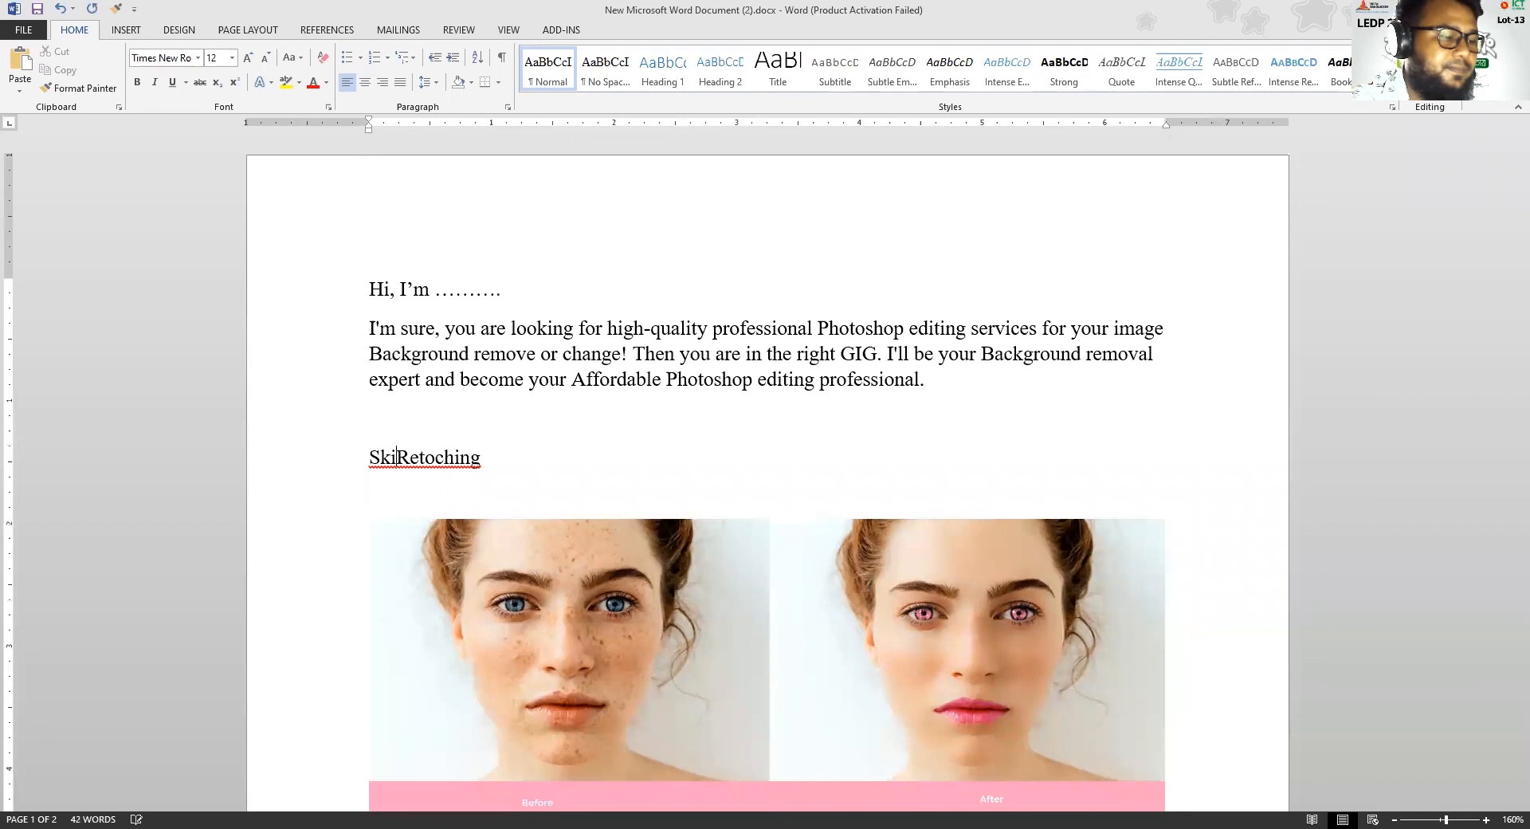
left_click(451, 460)
type("u")
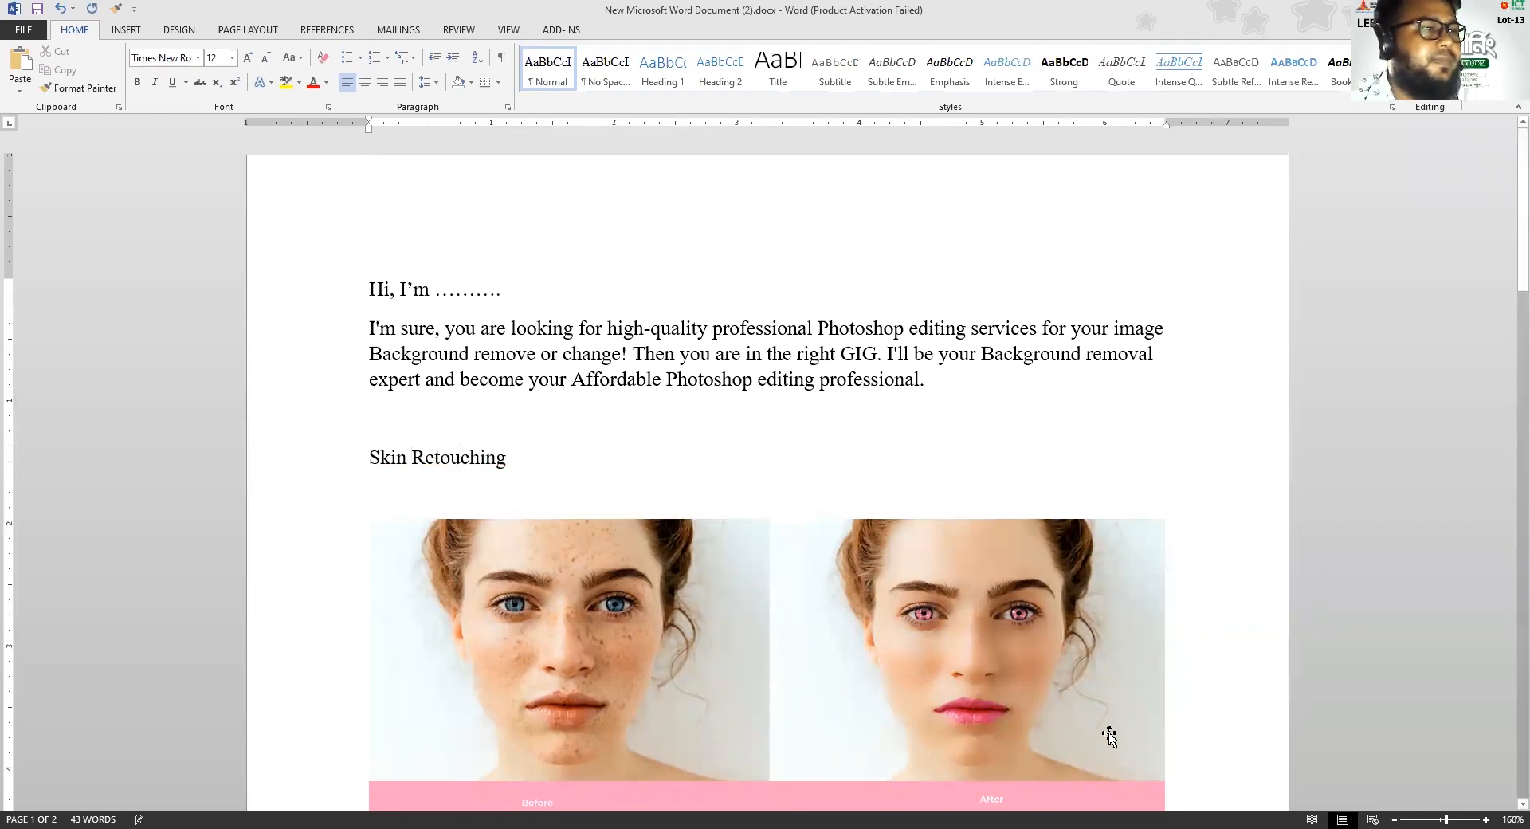
Colour the "Skin Retouching" heading dark blue and underline it
left_click_drag(451, 461, 376, 458)
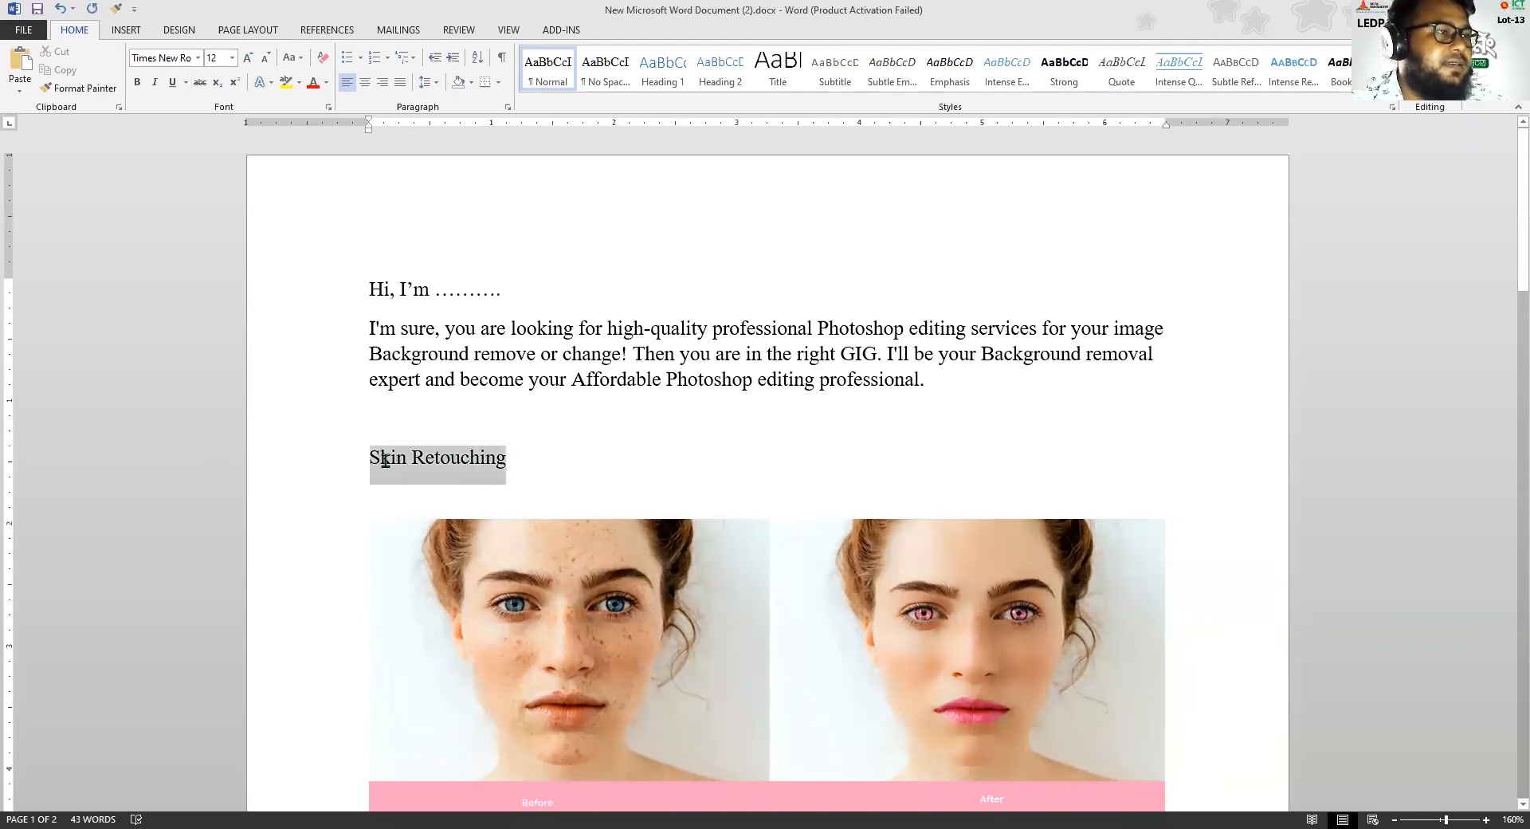
left_click(482, 432)
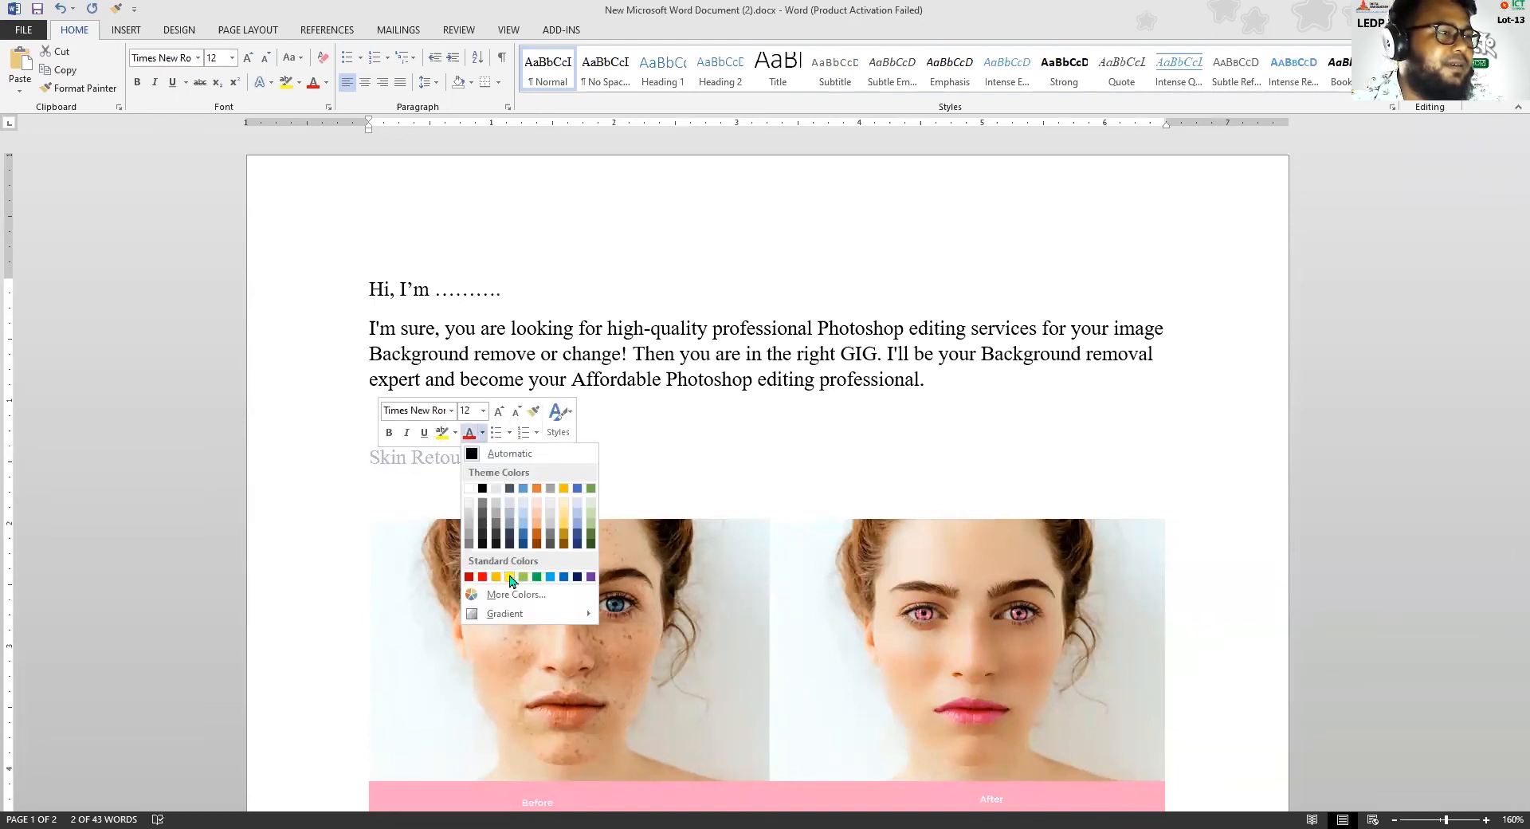
left_click(577, 533)
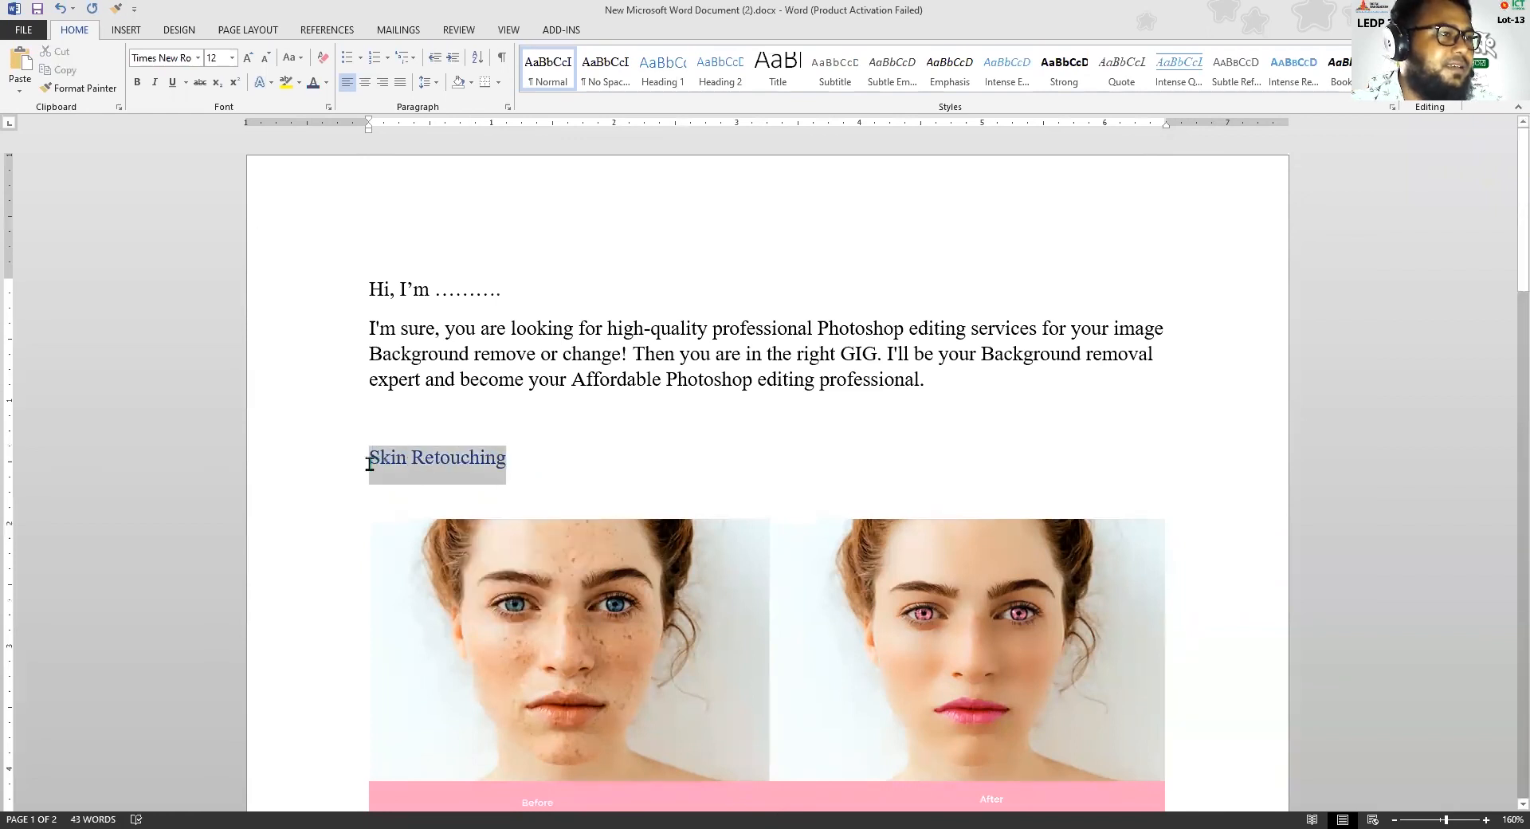
left_click(413, 436)
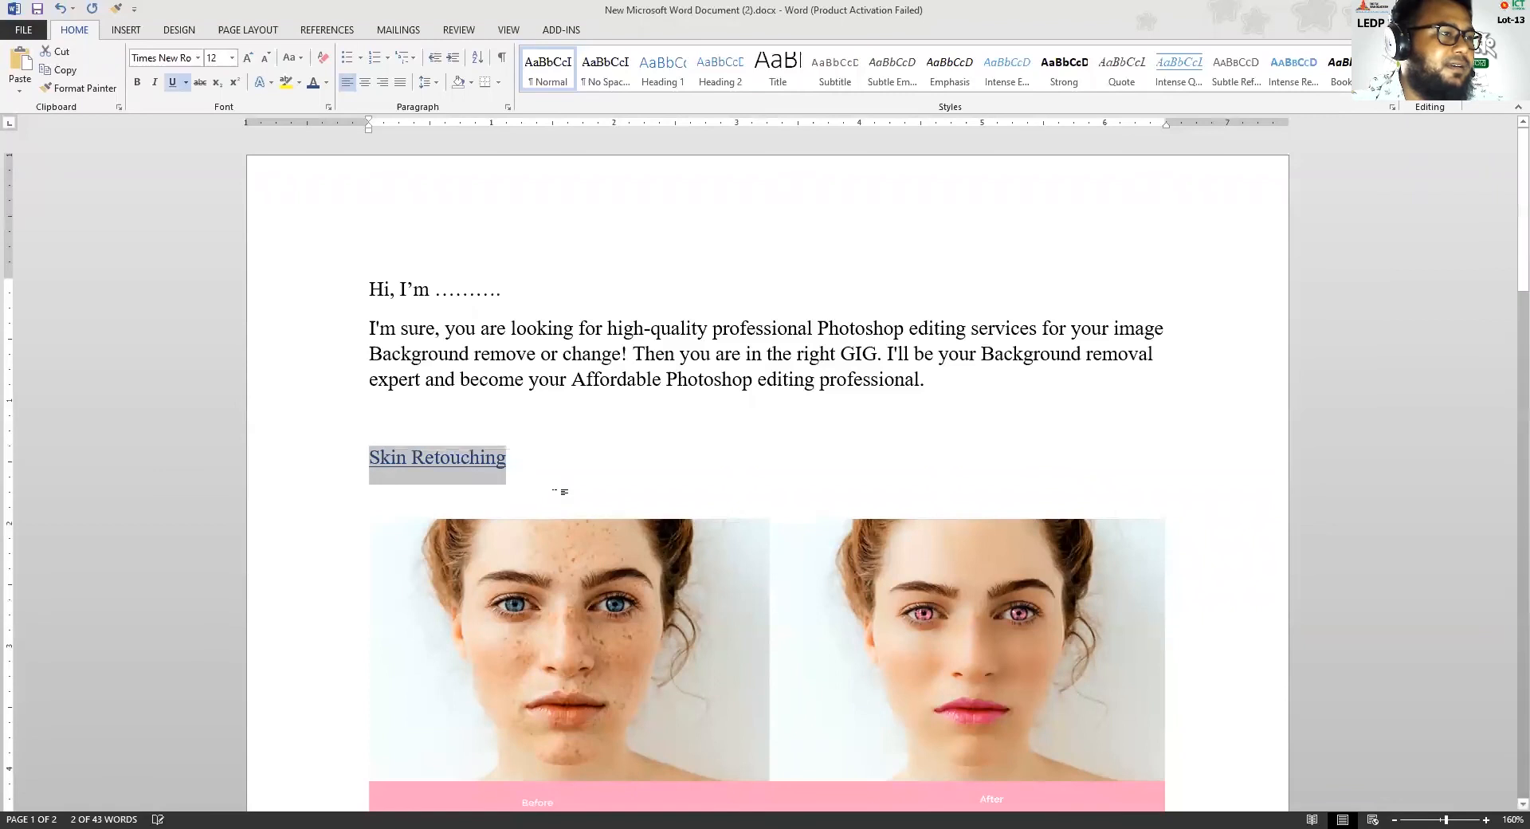
left_click(563, 492)
Add the heading "Hair Masking" in the gap between the portrait comparison and the background-removal image
scroll(563, 510, "down", 3)
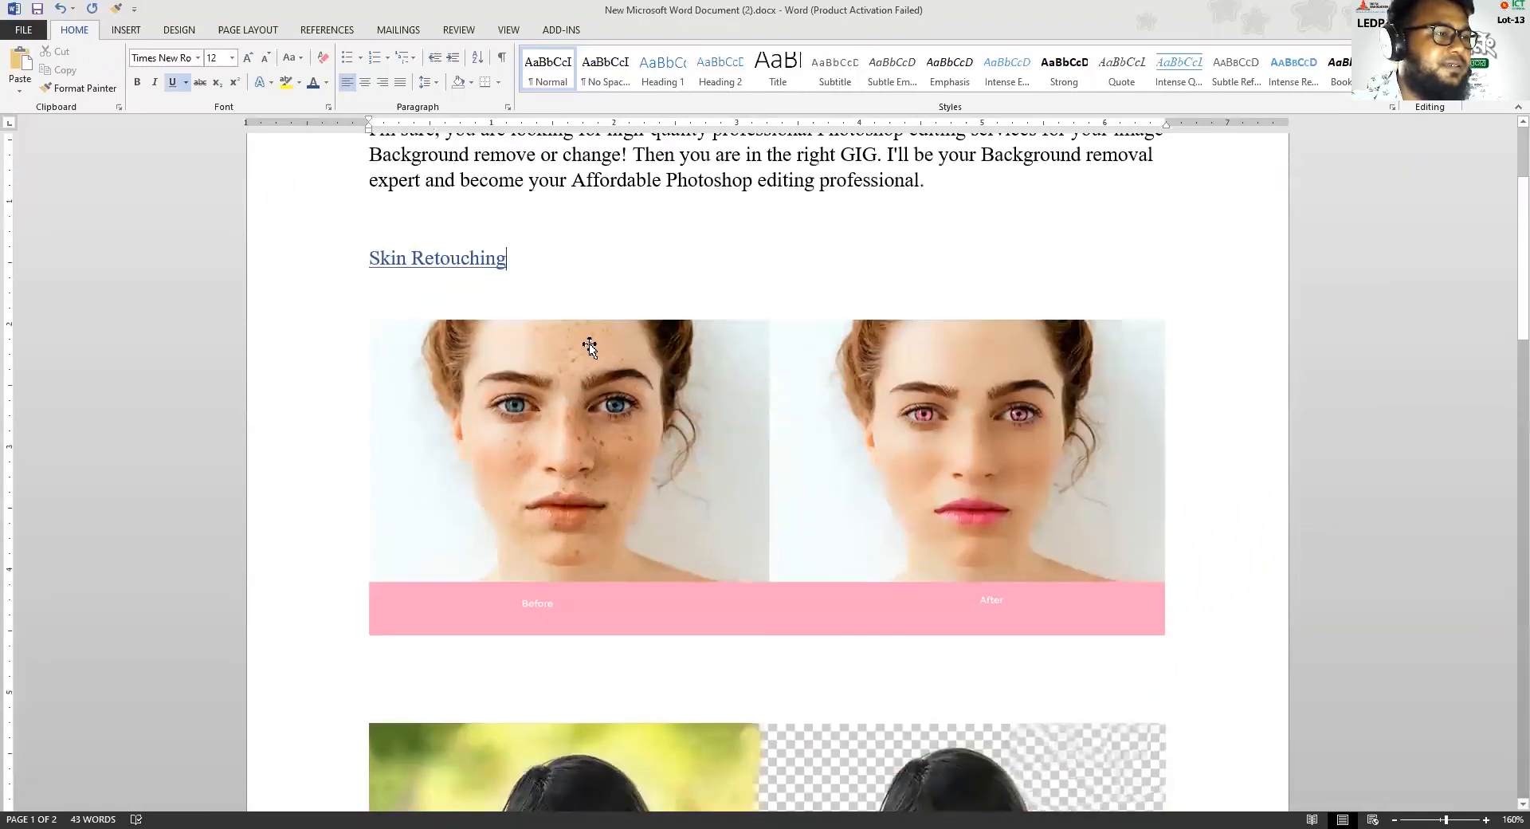
scroll(587, 345, "up", 1)
scroll(410, 625, "up", 1)
scroll(459, 650, "down", 4)
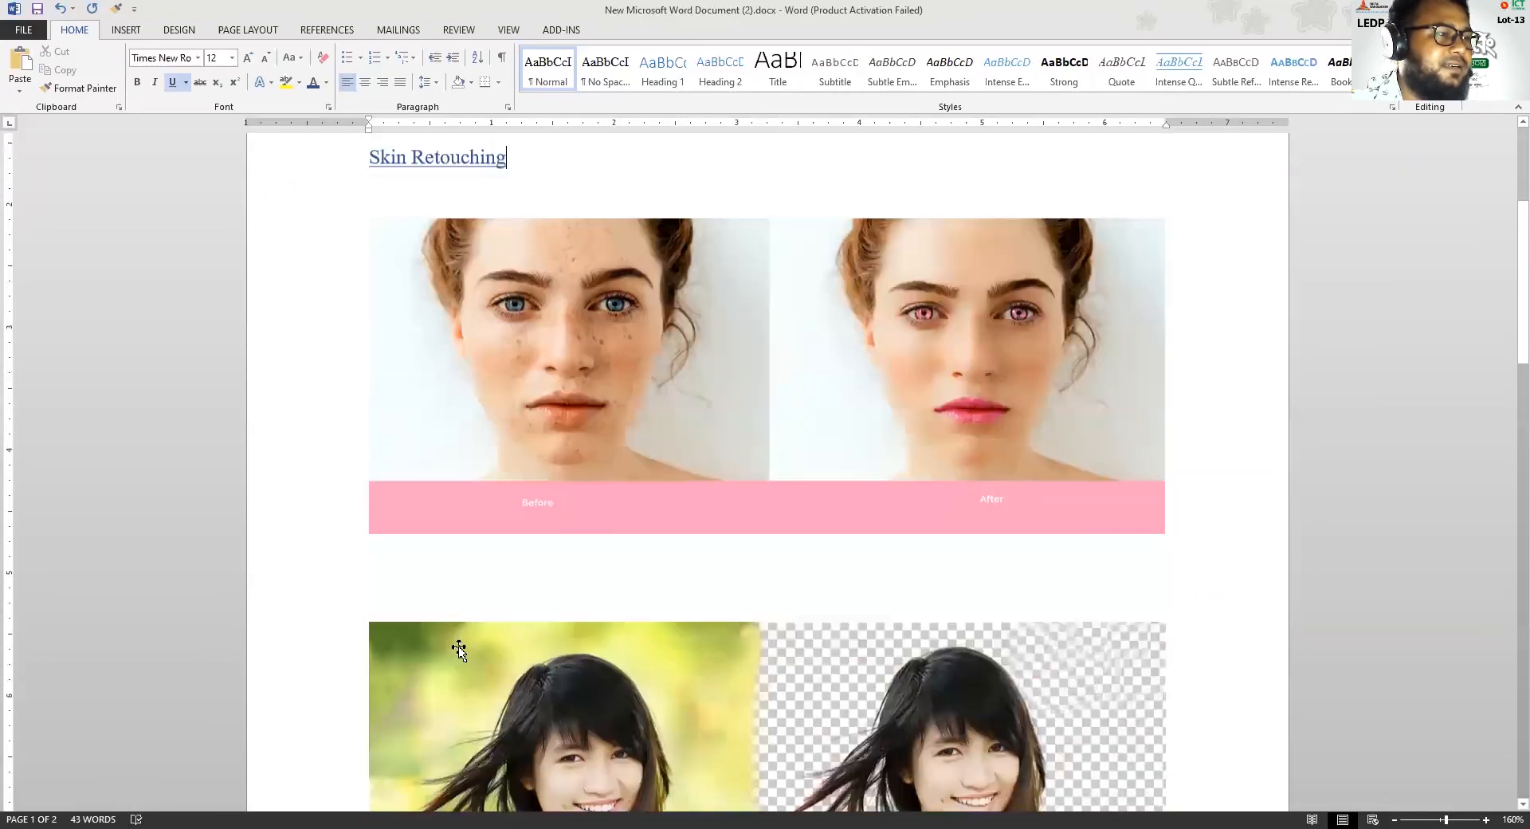
left_click(451, 597)
left_click(521, 184)
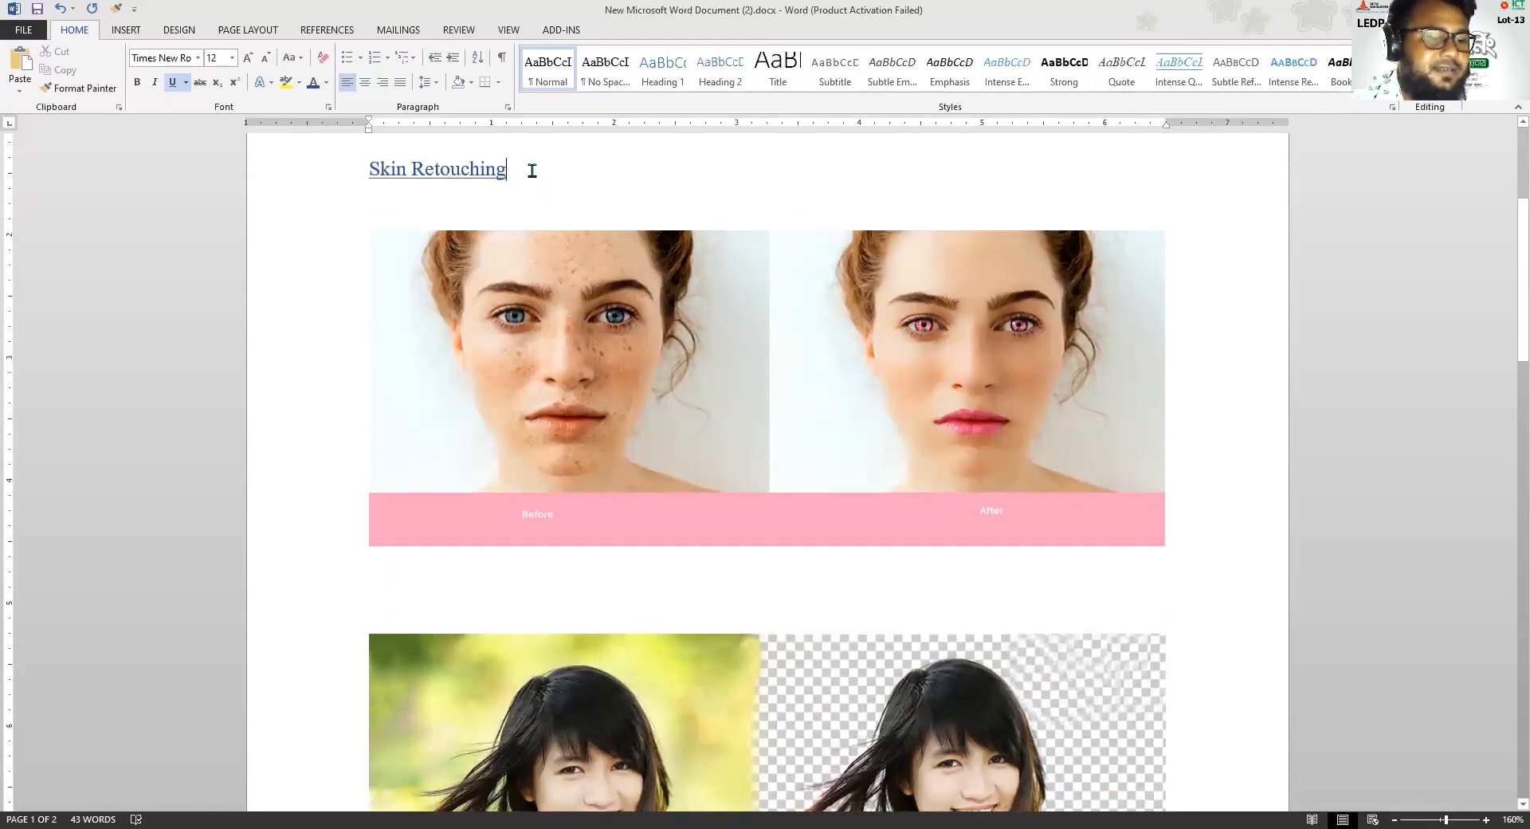
left_click(369, 457)
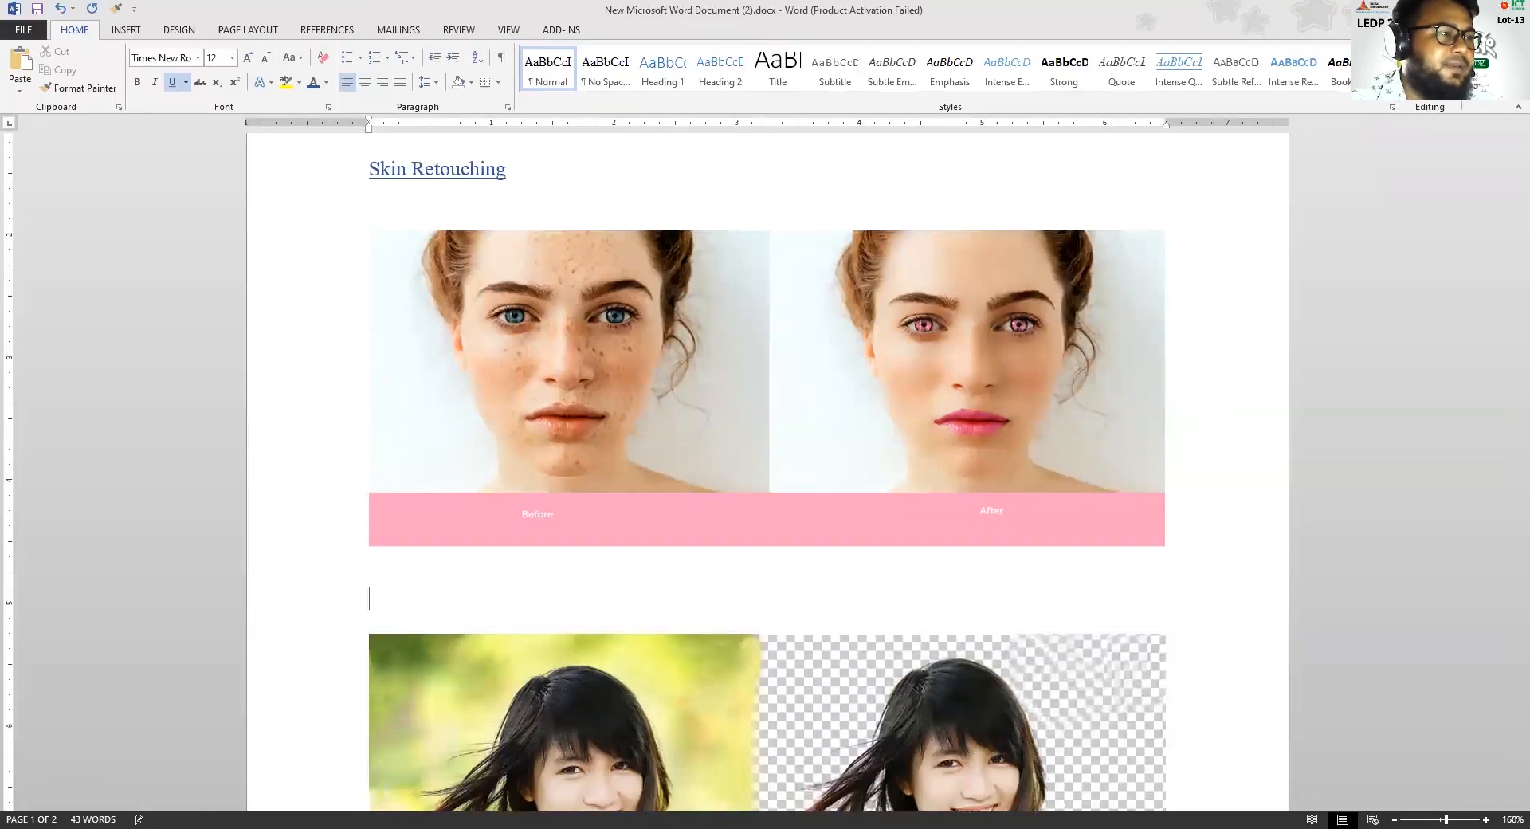
scroll(422, 648, "down", 3)
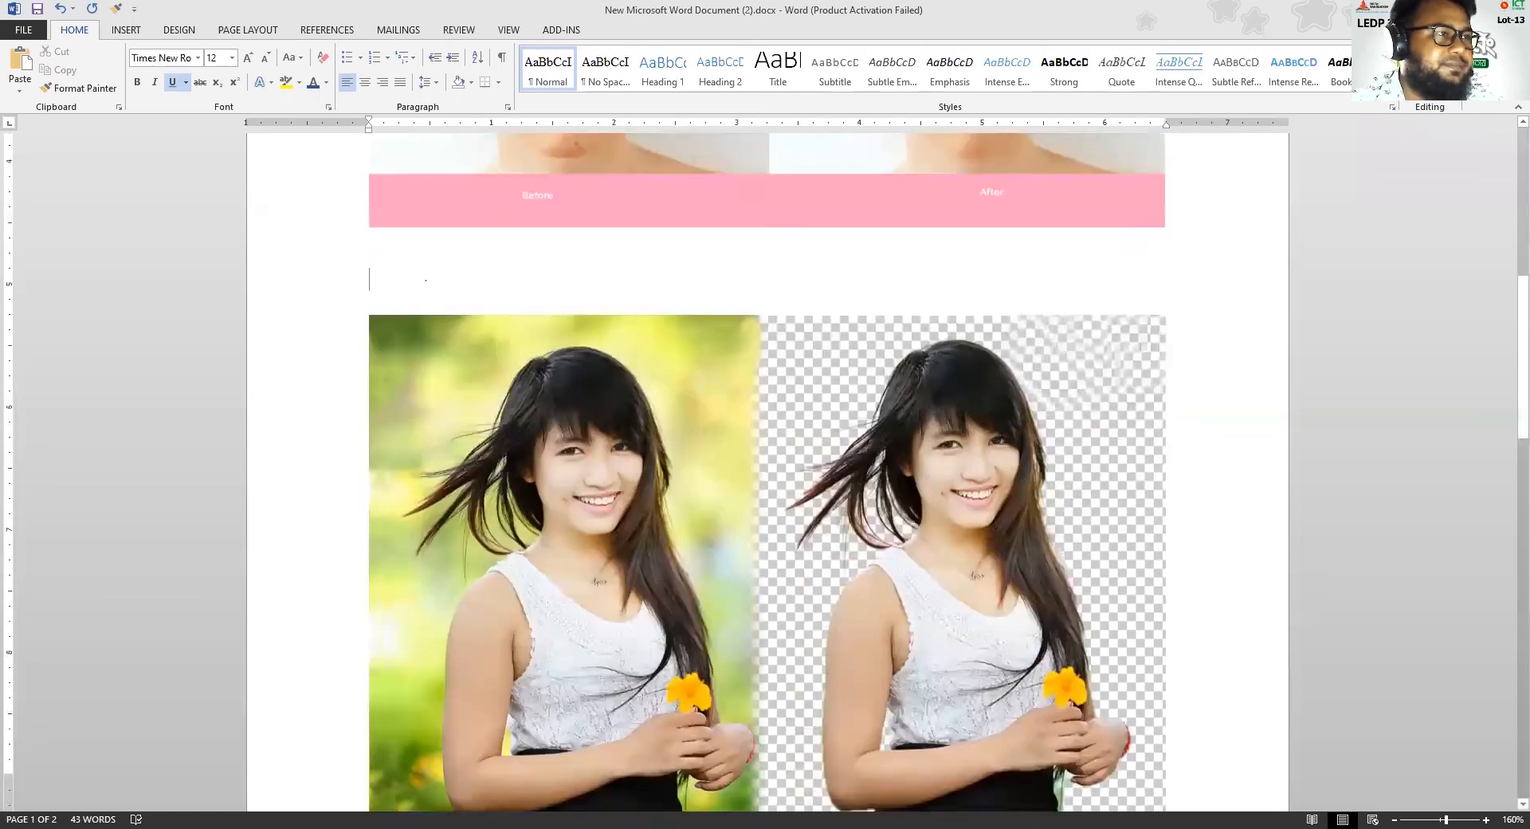
type("Ha")
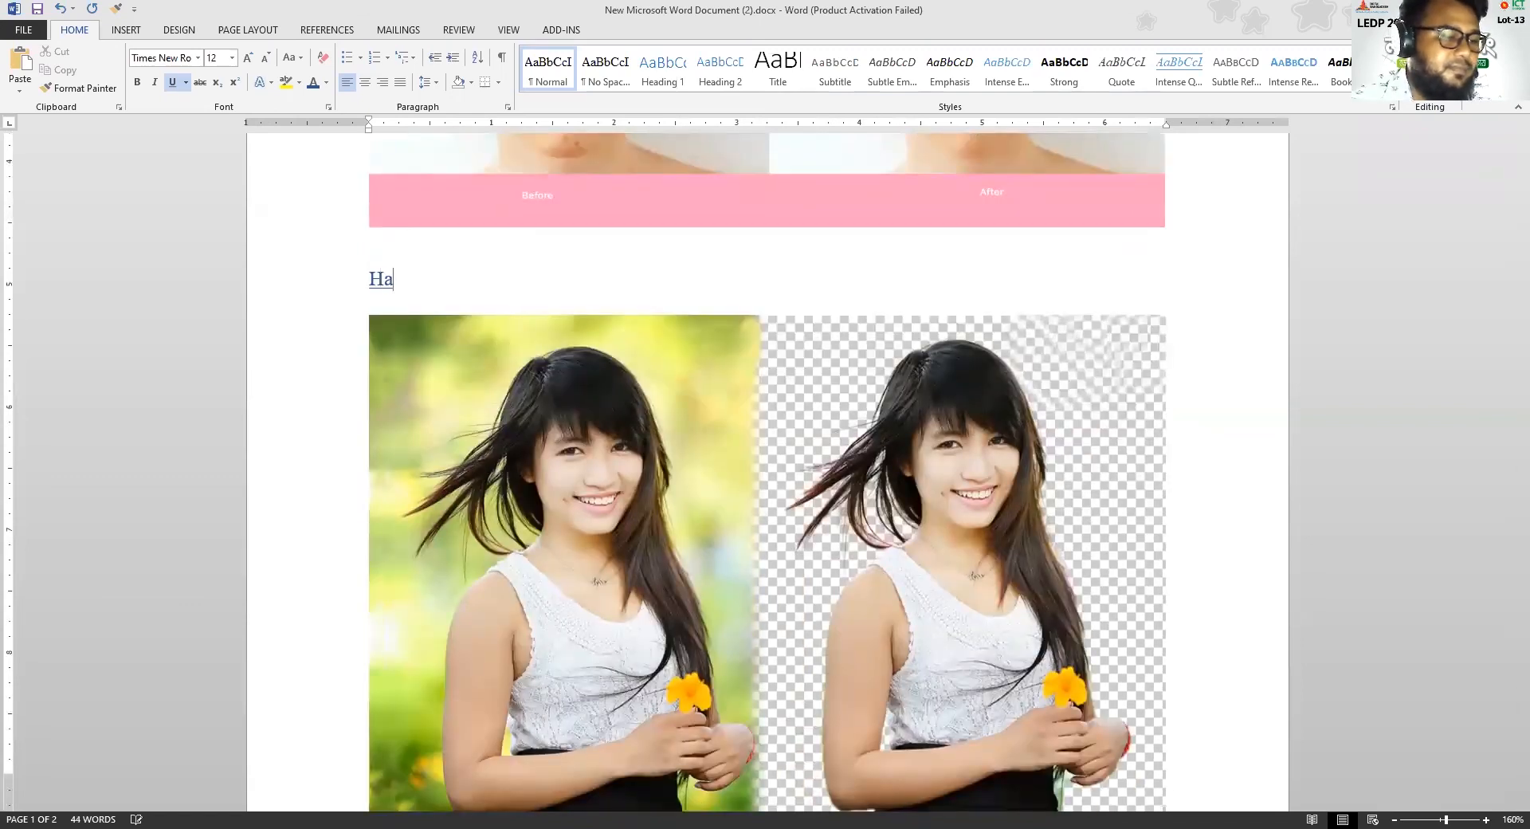
type("ir Masking")
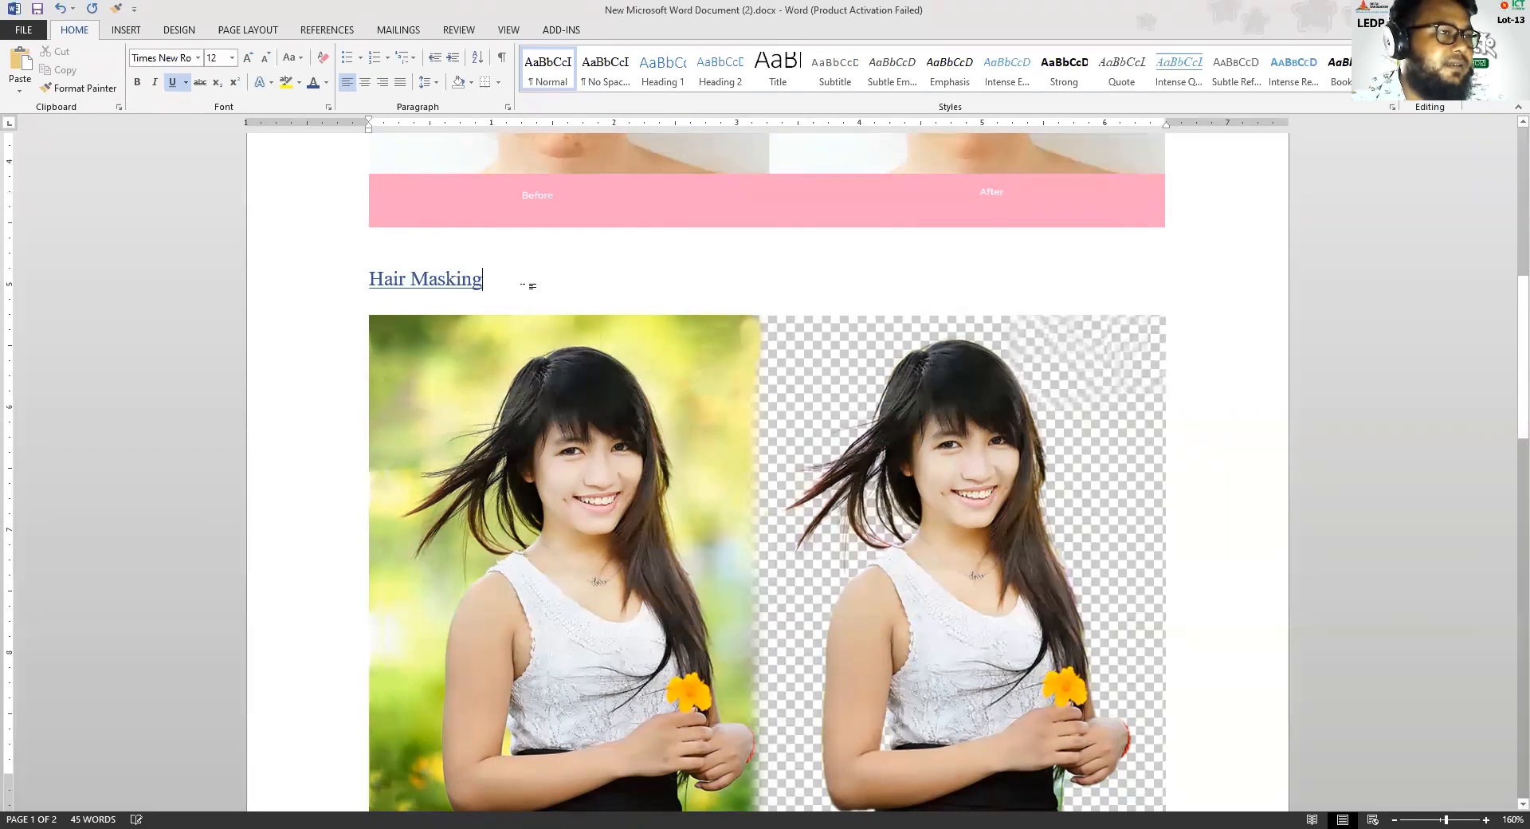
Make room for an empty line above the green shoe image on the second page and remove the surplus third page
scroll(525, 285, "down", 5)
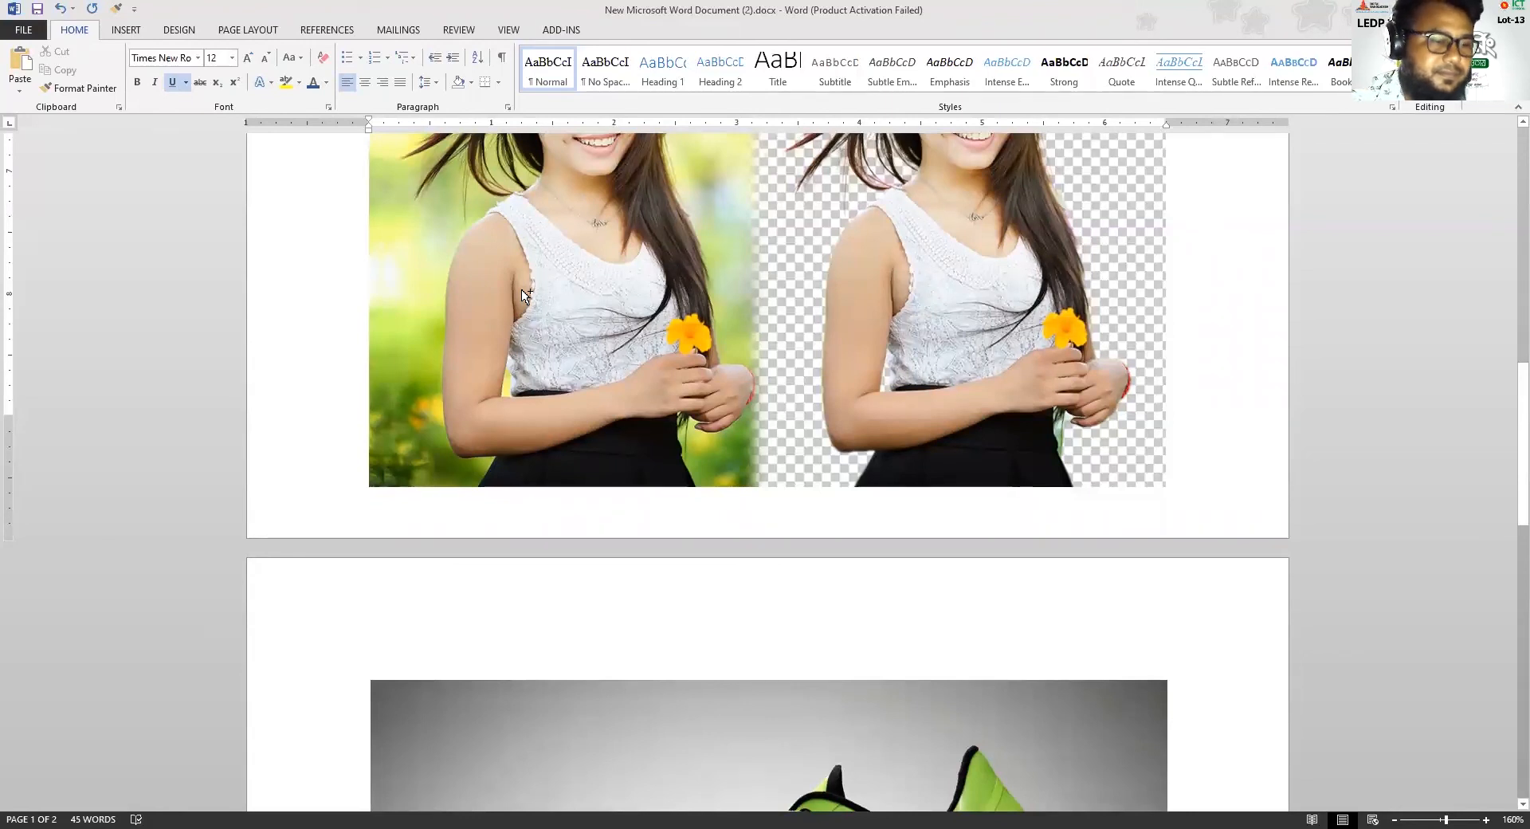
key("Return")
scroll(519, 312, "down", 2)
scroll(526, 335, "down", 3)
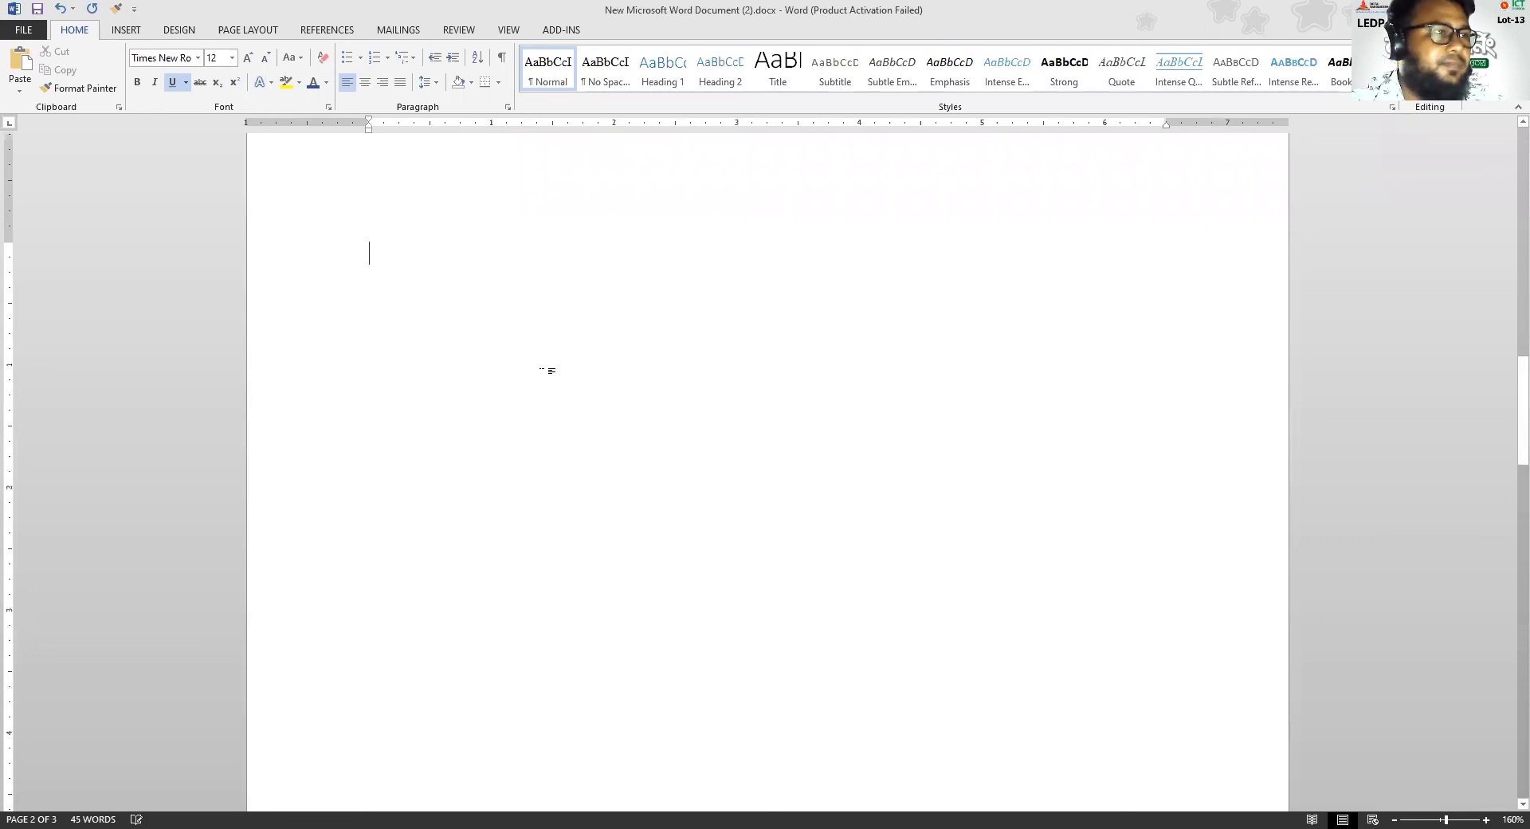
key("Delete")
scroll(541, 376, "up", 2)
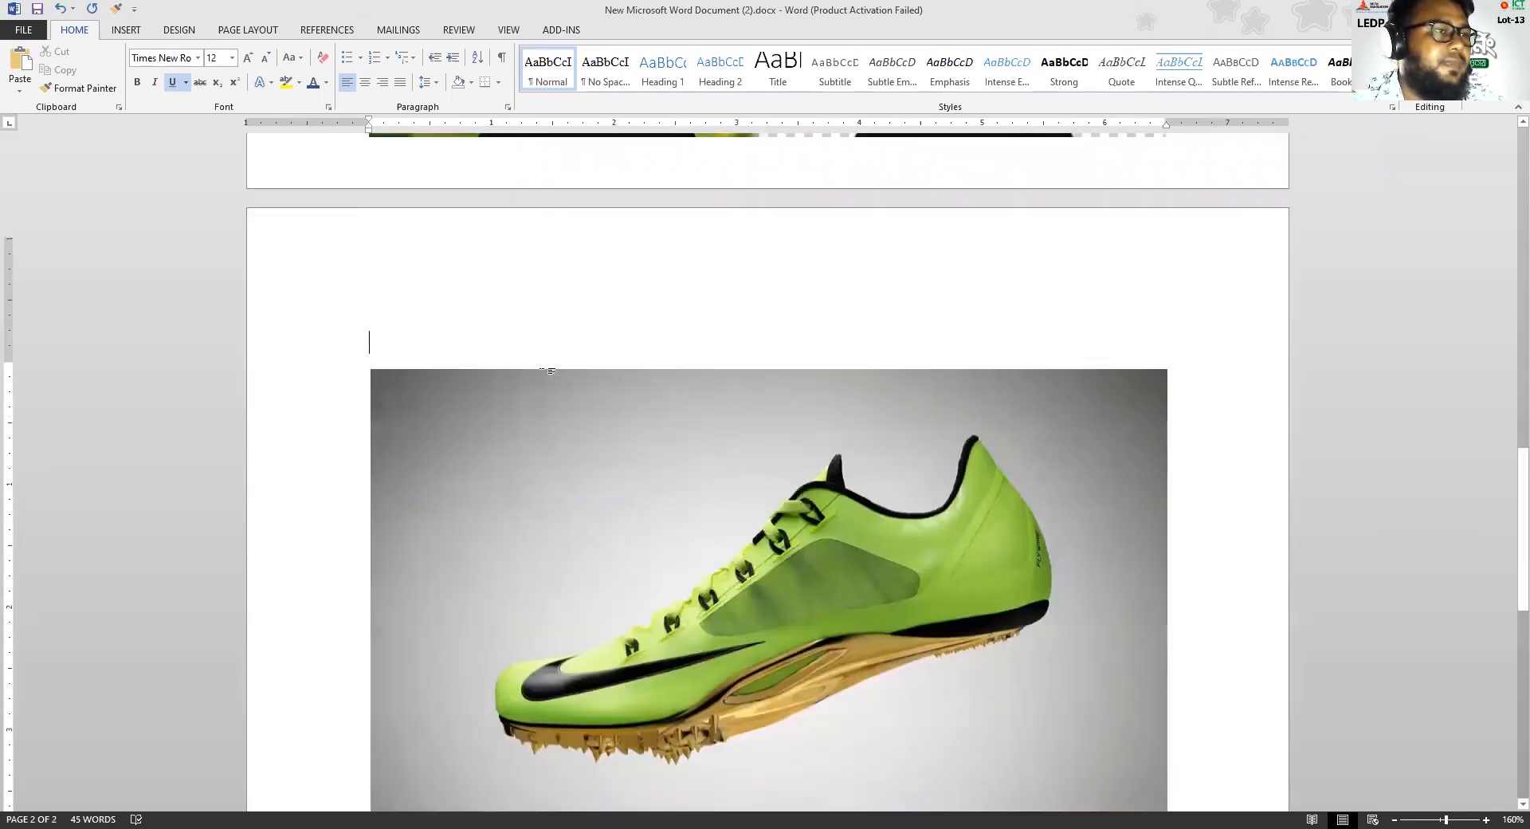
Add the heading "Background Remove" on the empty line above the green shoe image on the second page
type("B")
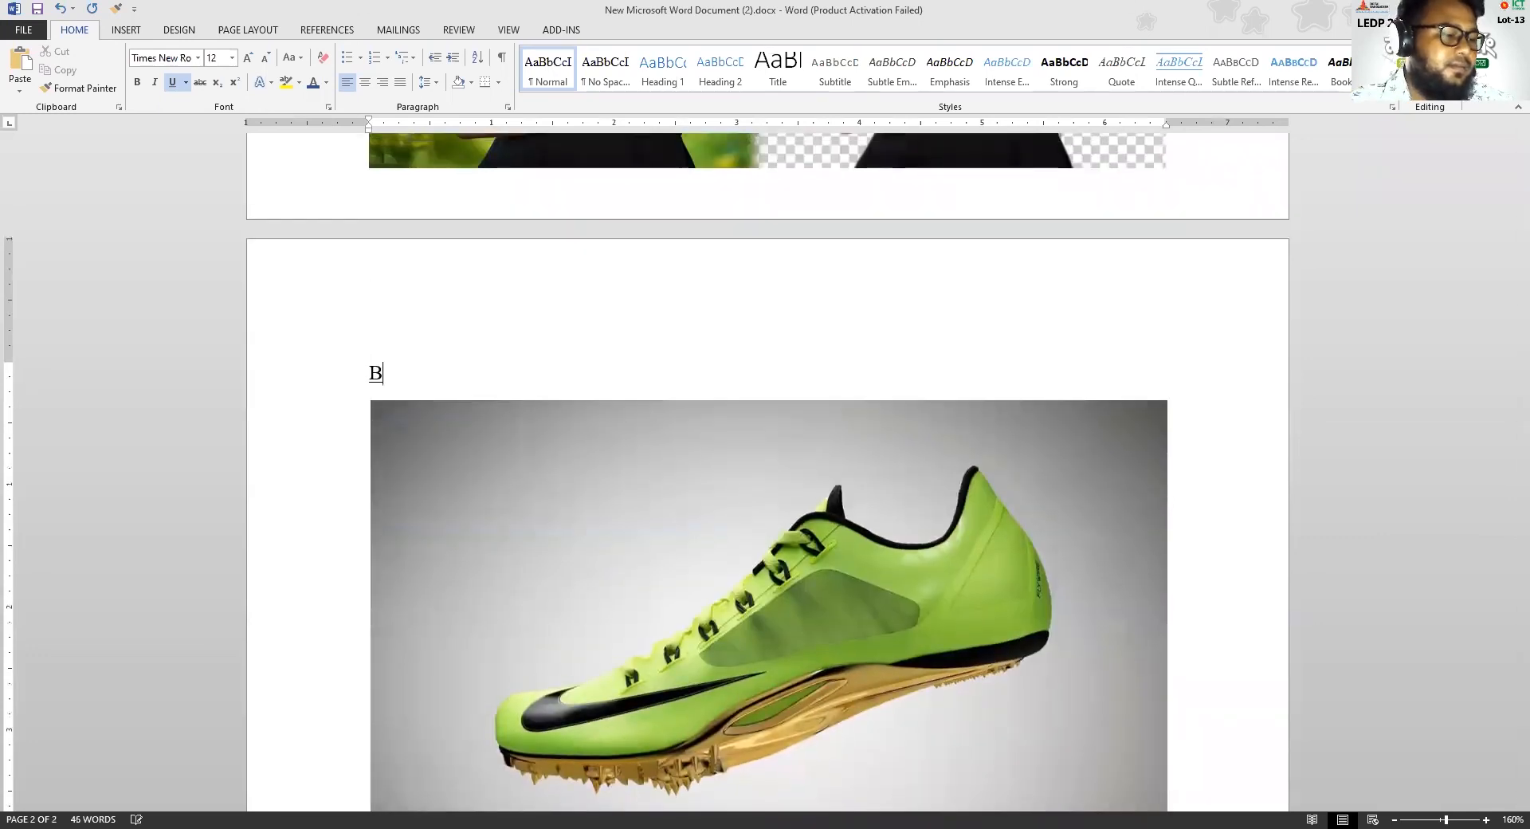
type("ack")
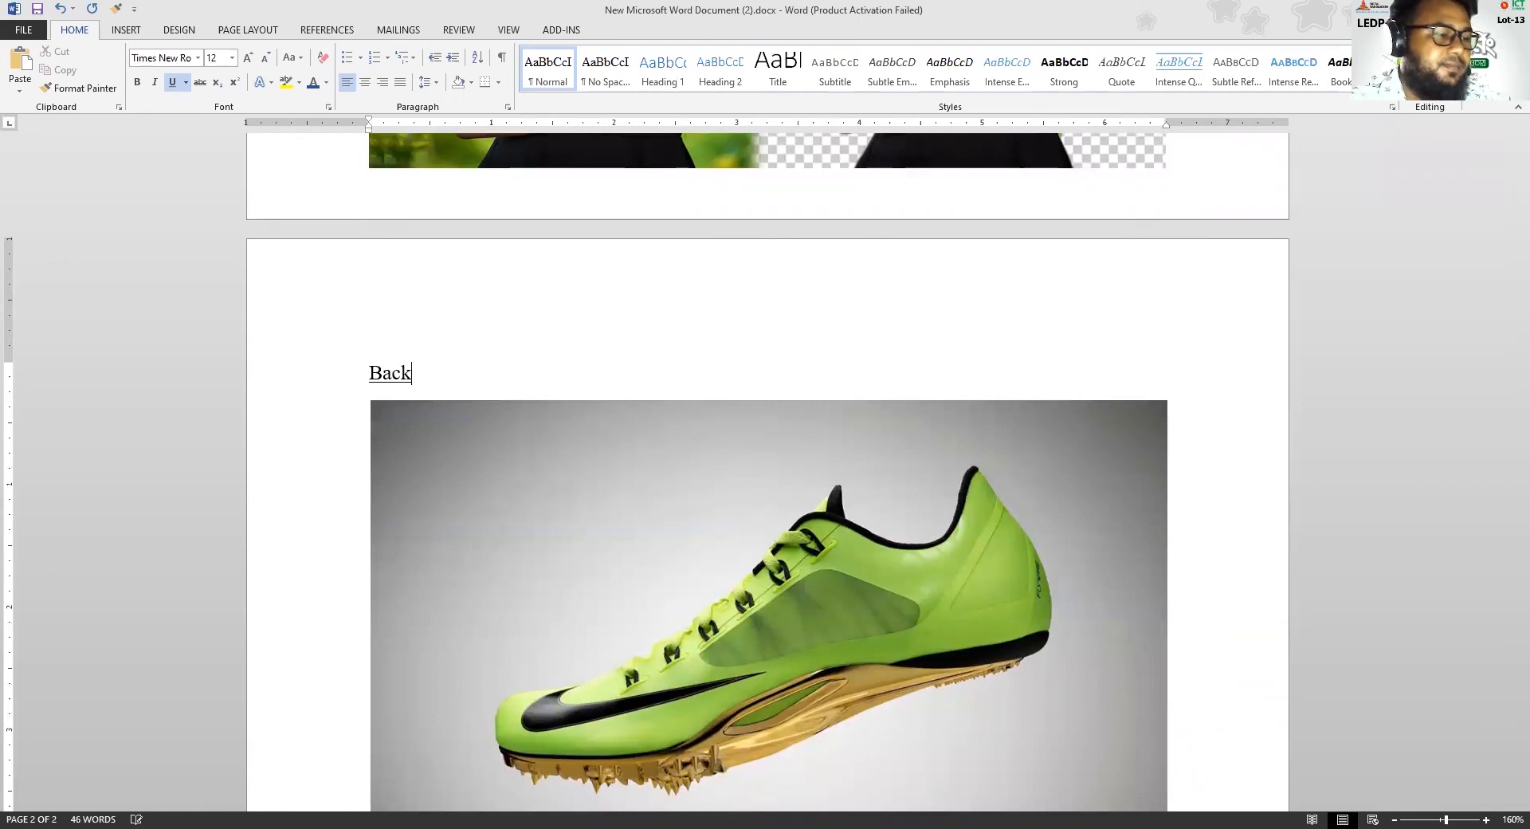
type("groun")
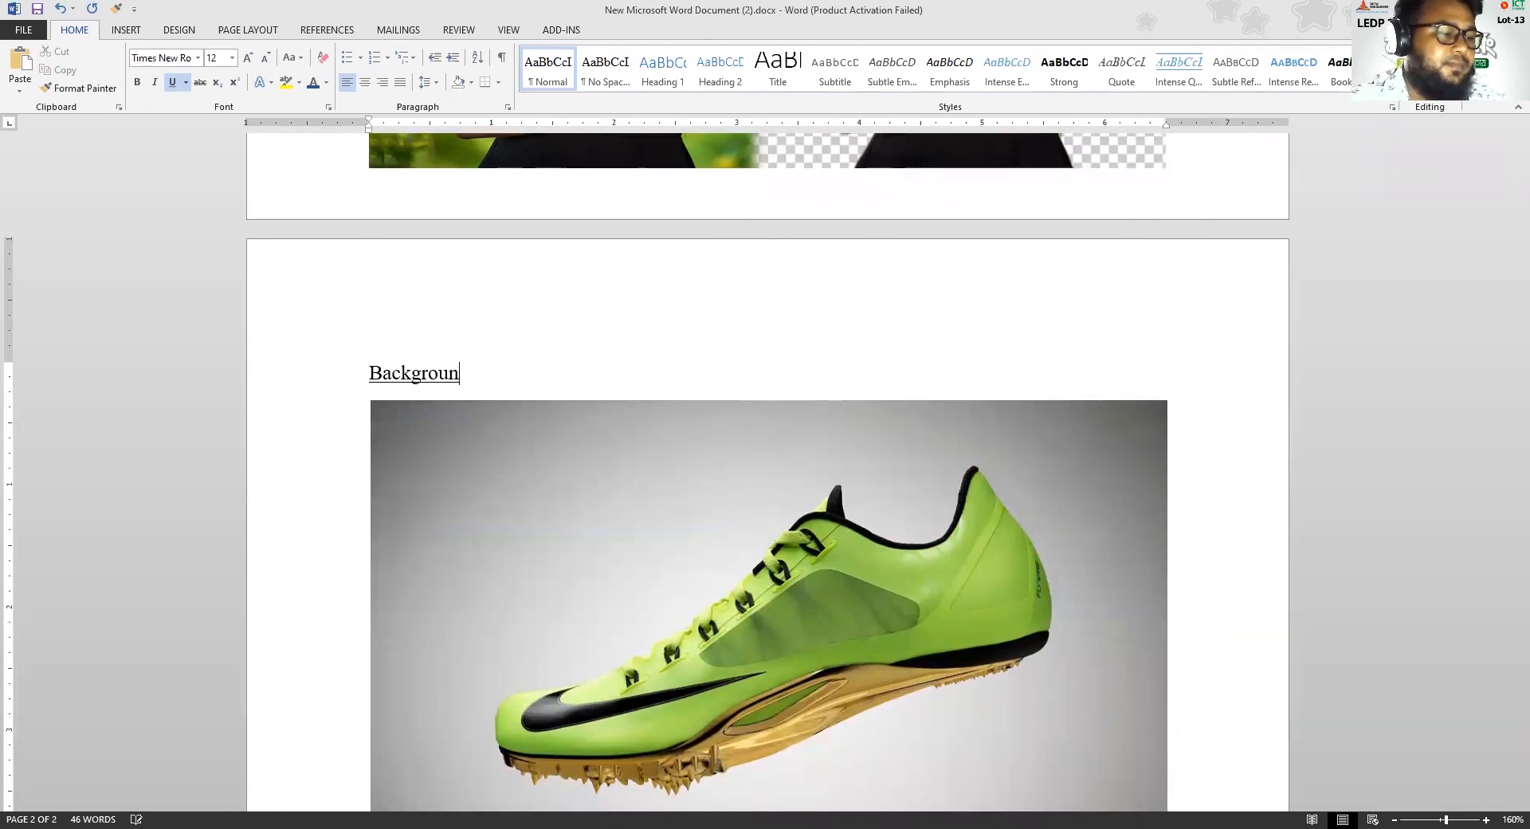
type("d Remo")
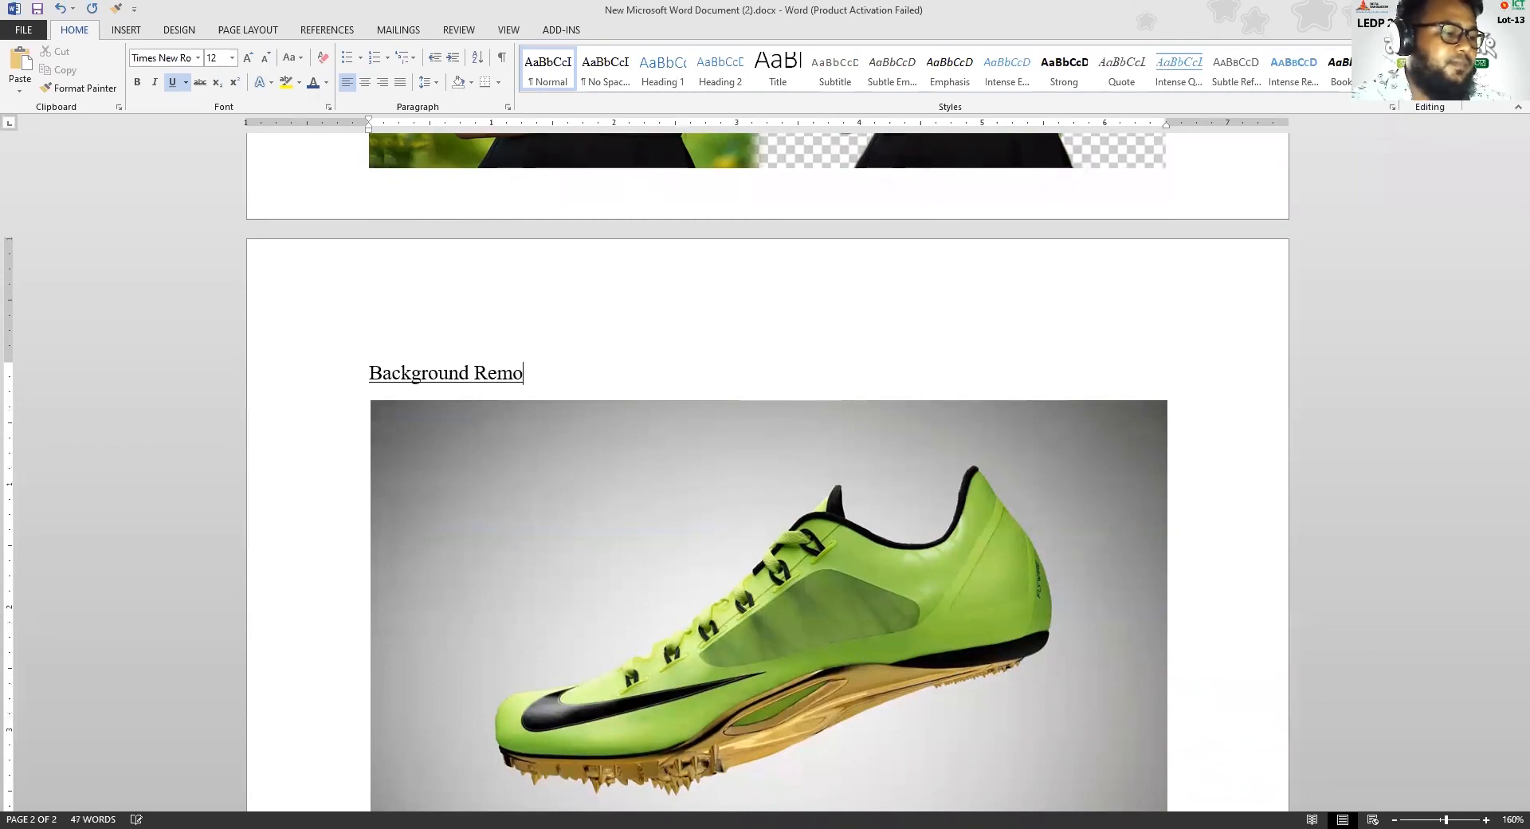
type("ve")
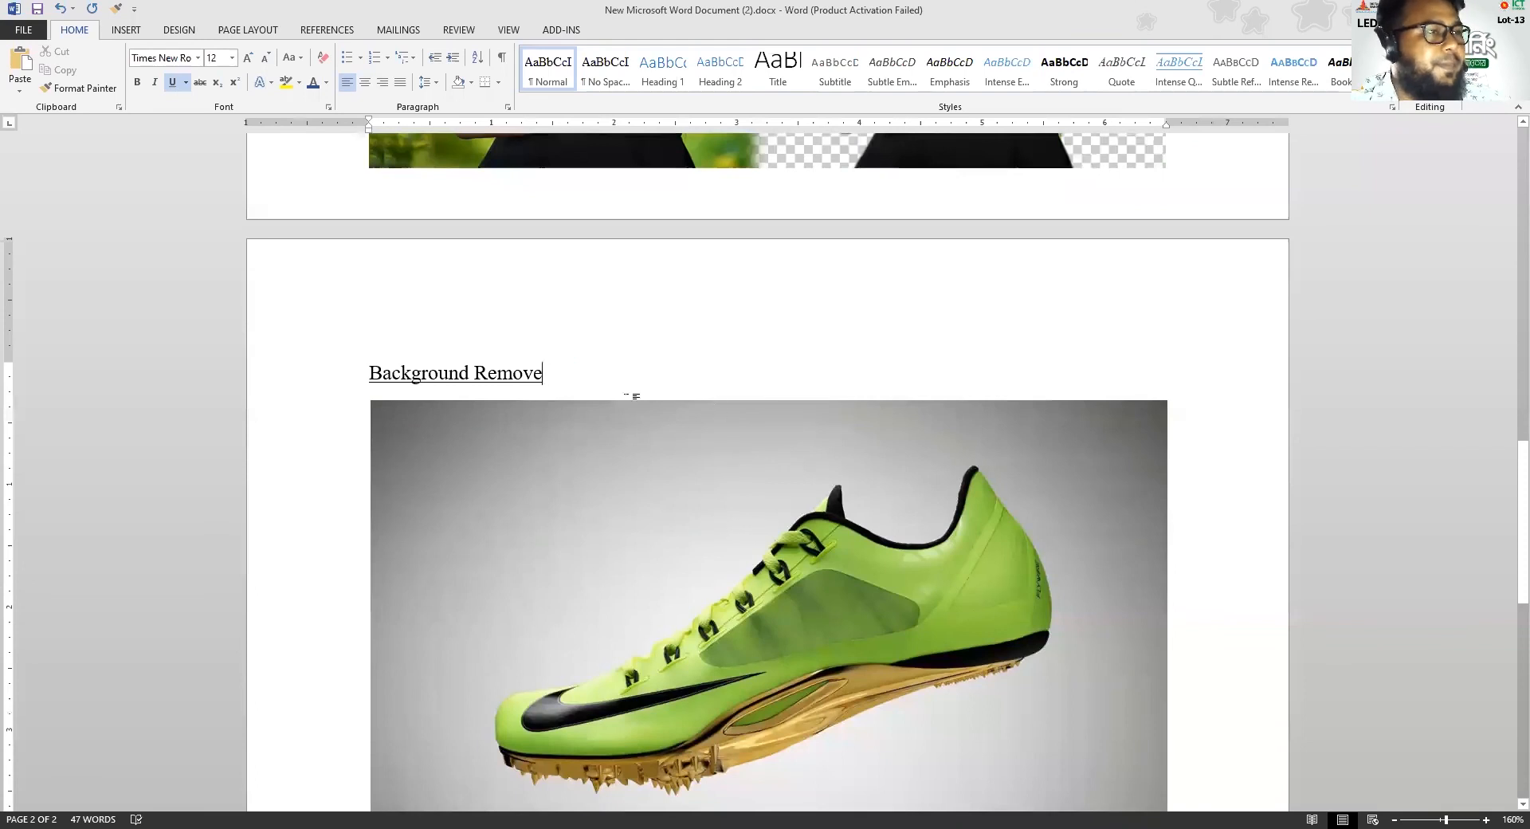
Try to save the document in PDF format on the Desktop over the existing test.pdf
scroll(599, 398, "down", 3)
scroll(599, 396, "up", 4)
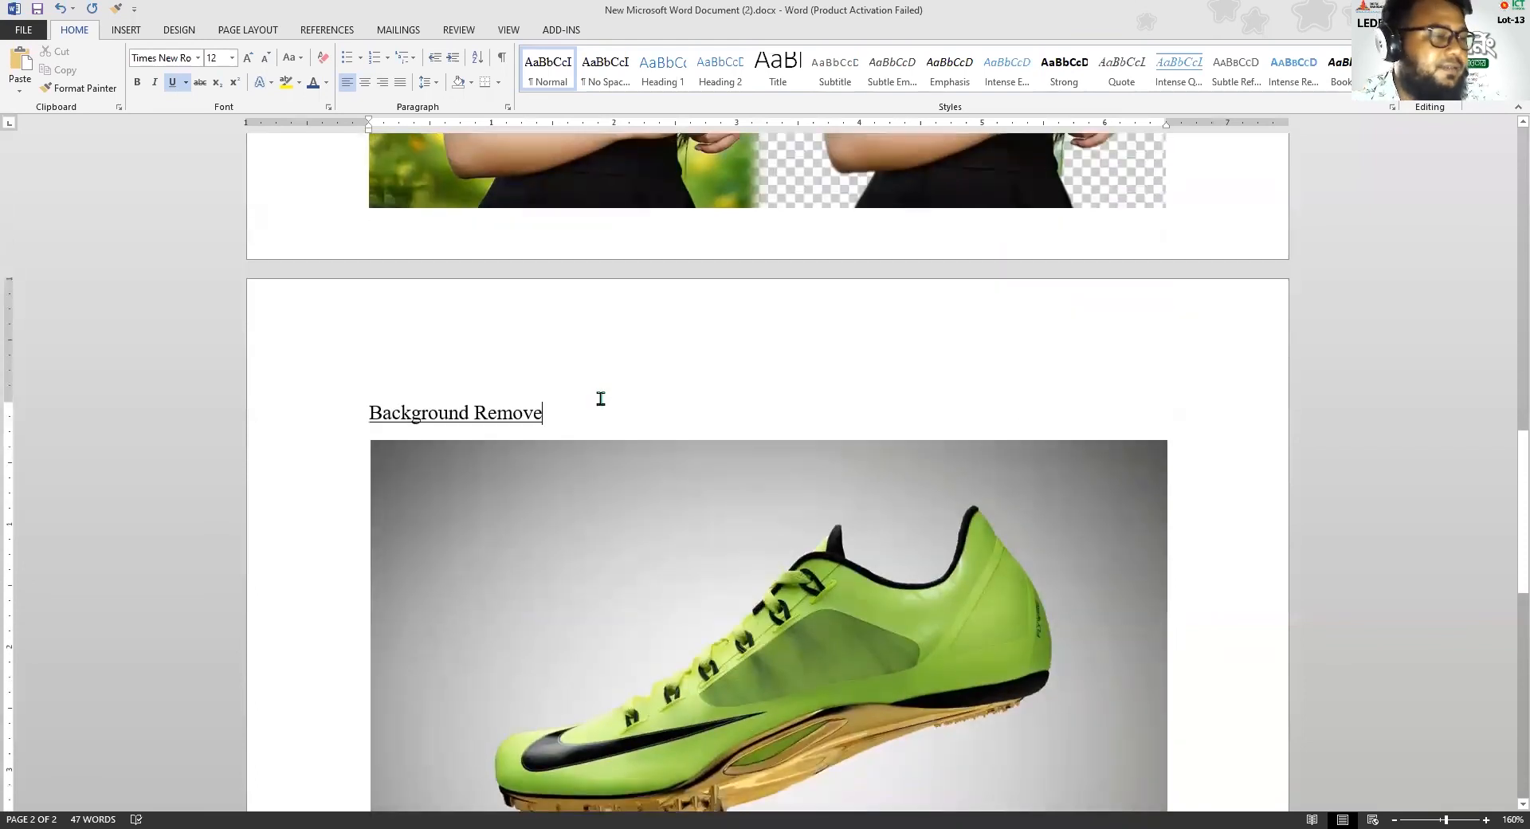
scroll(601, 398, "down", 7)
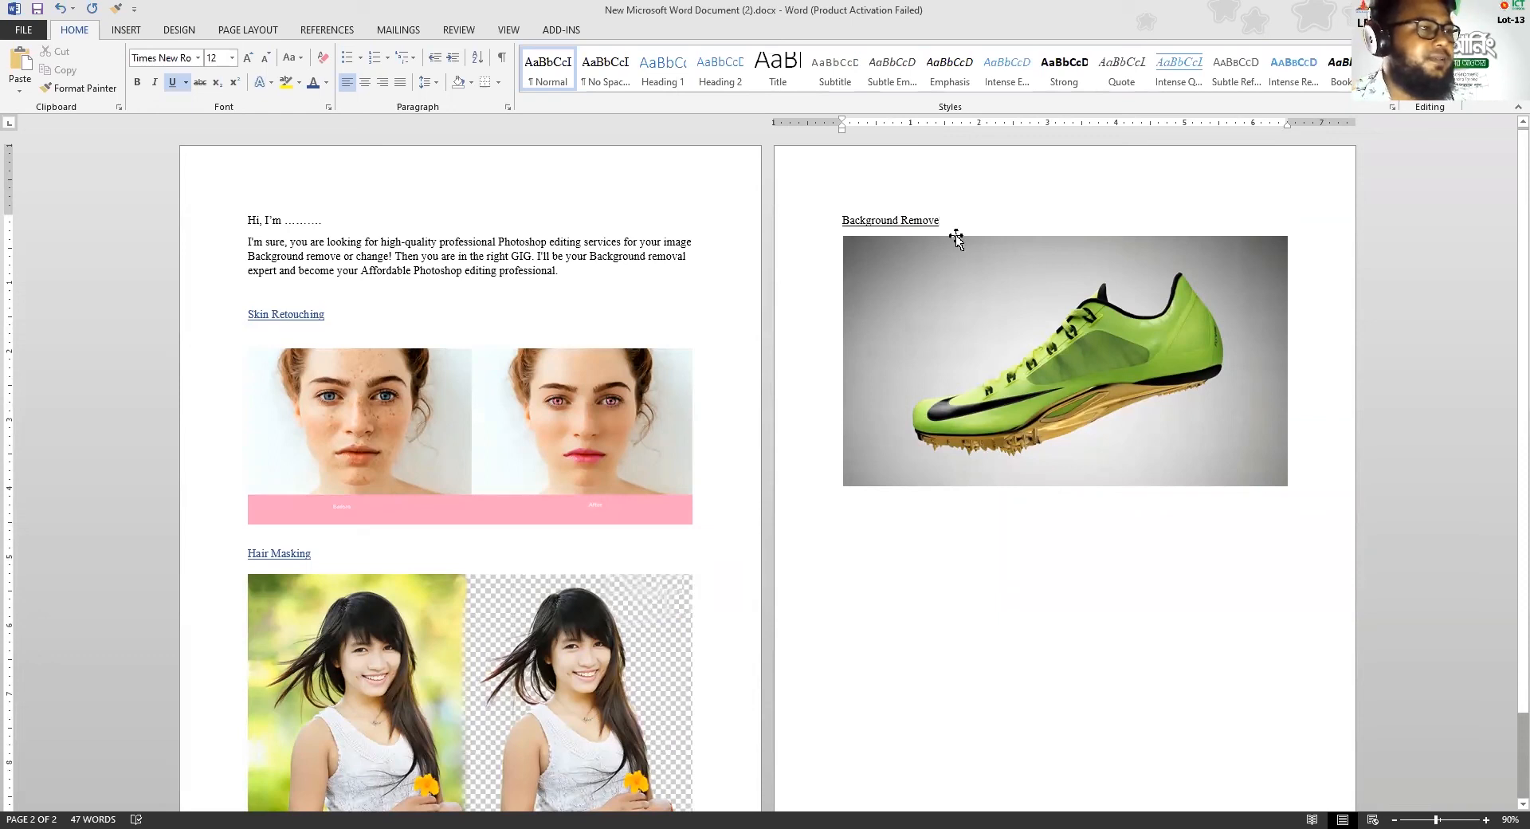
left_click(22, 29)
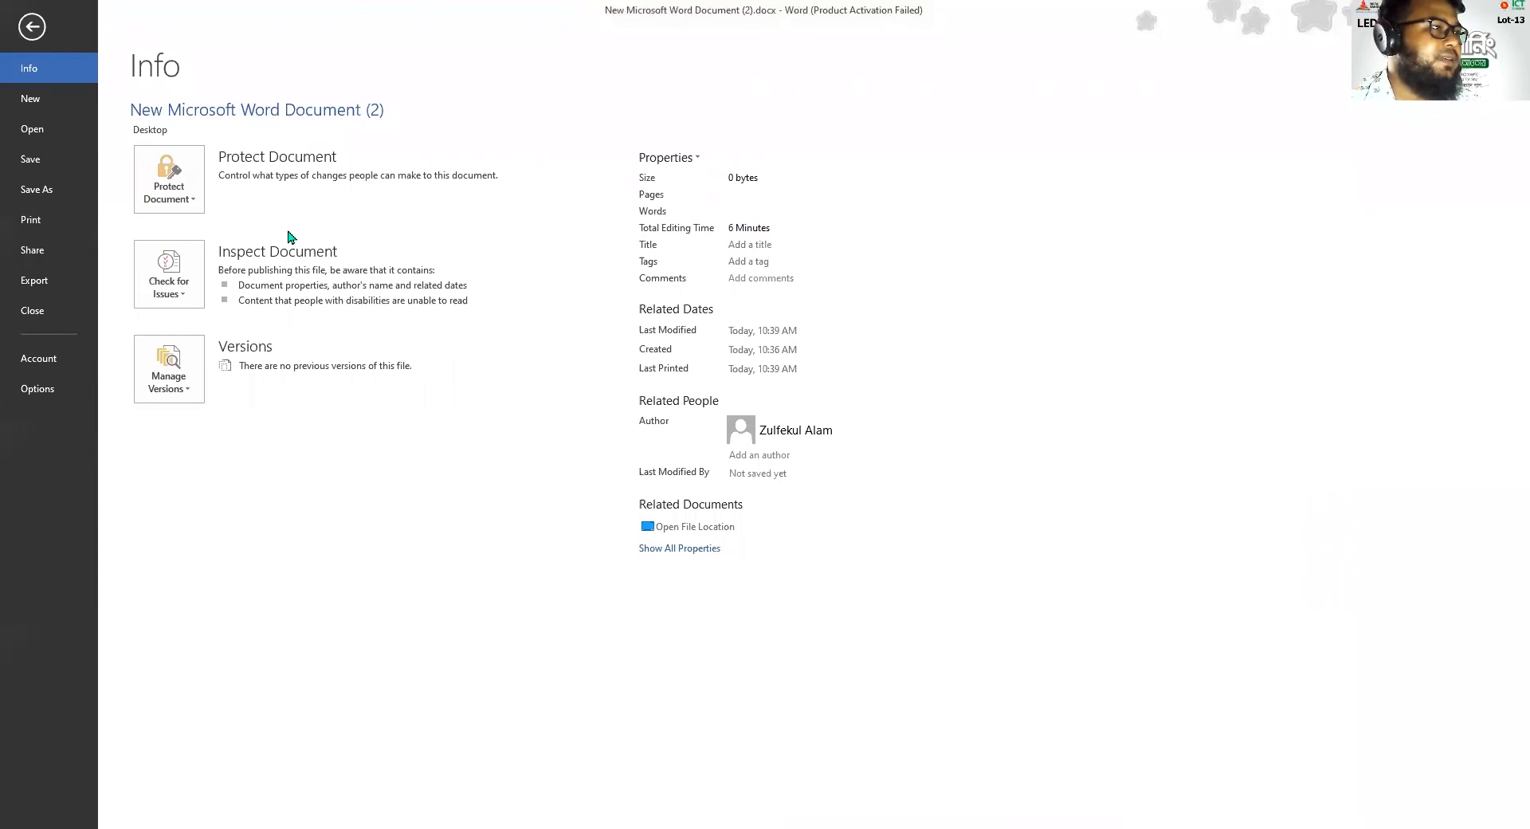
left_click(44, 192)
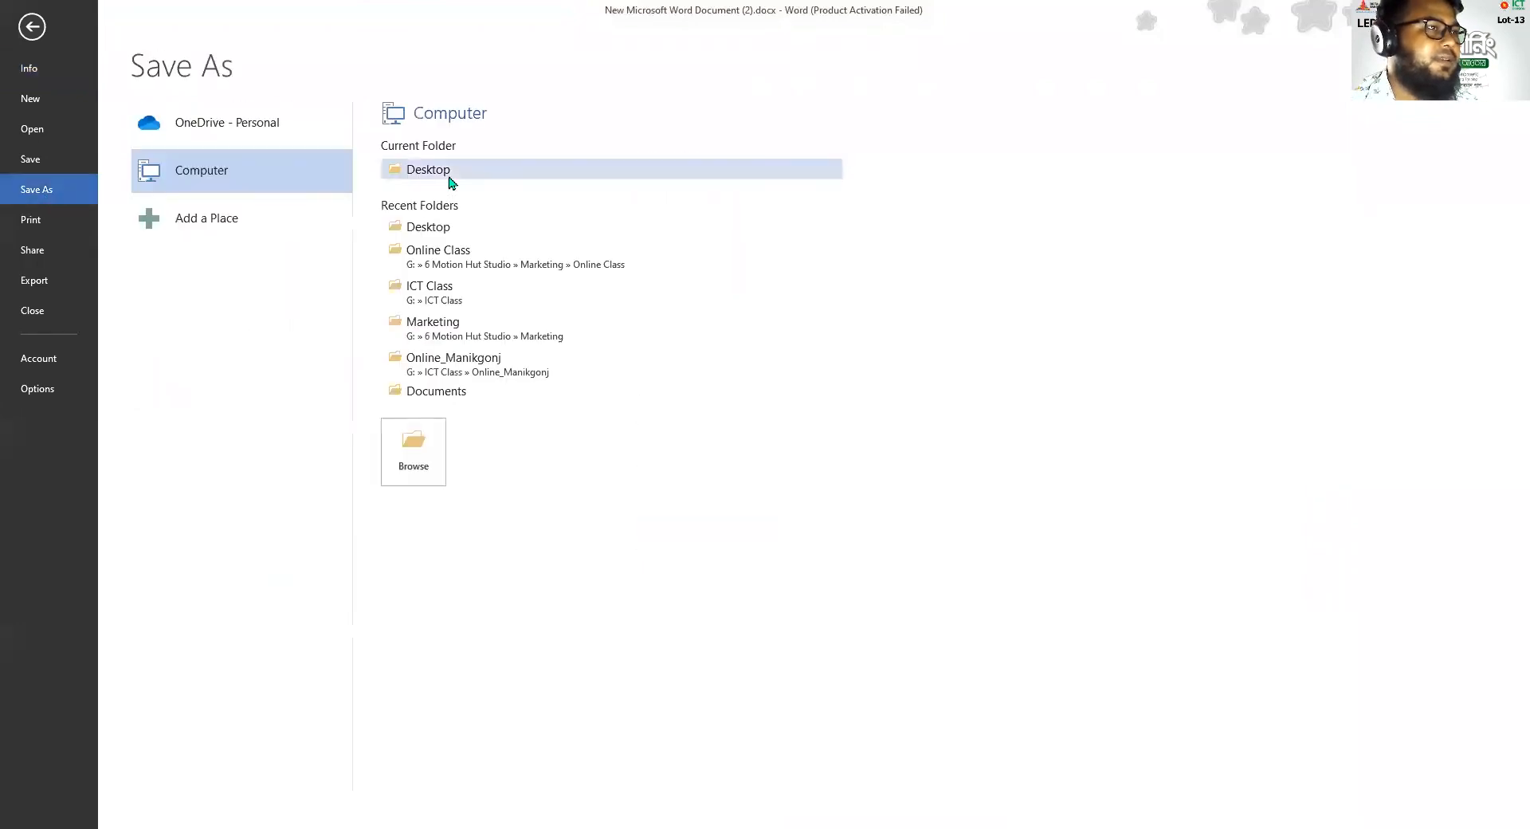
left_click(449, 178)
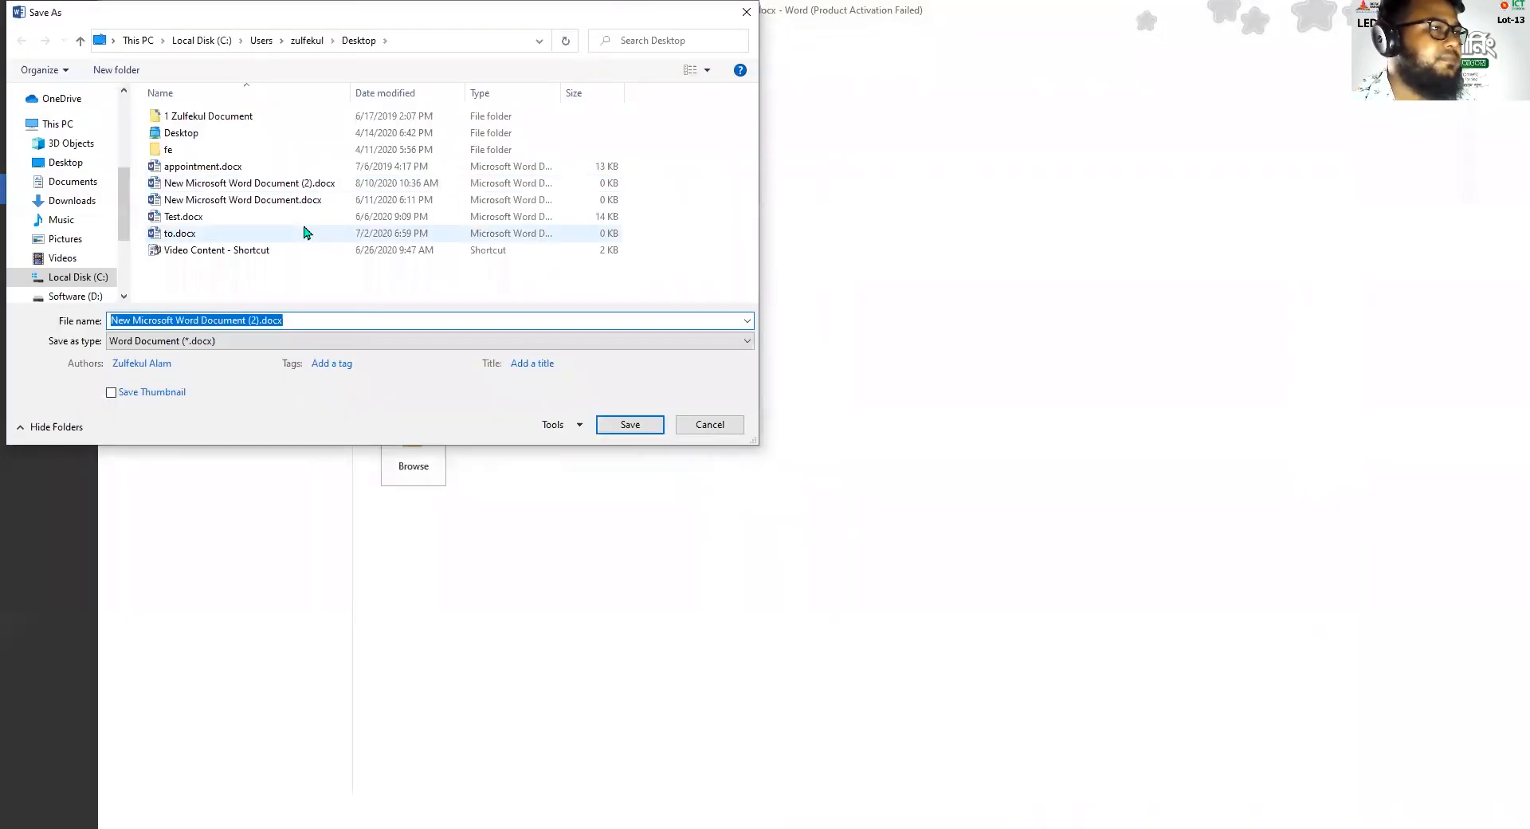
left_click(265, 341)
left_click(199, 430)
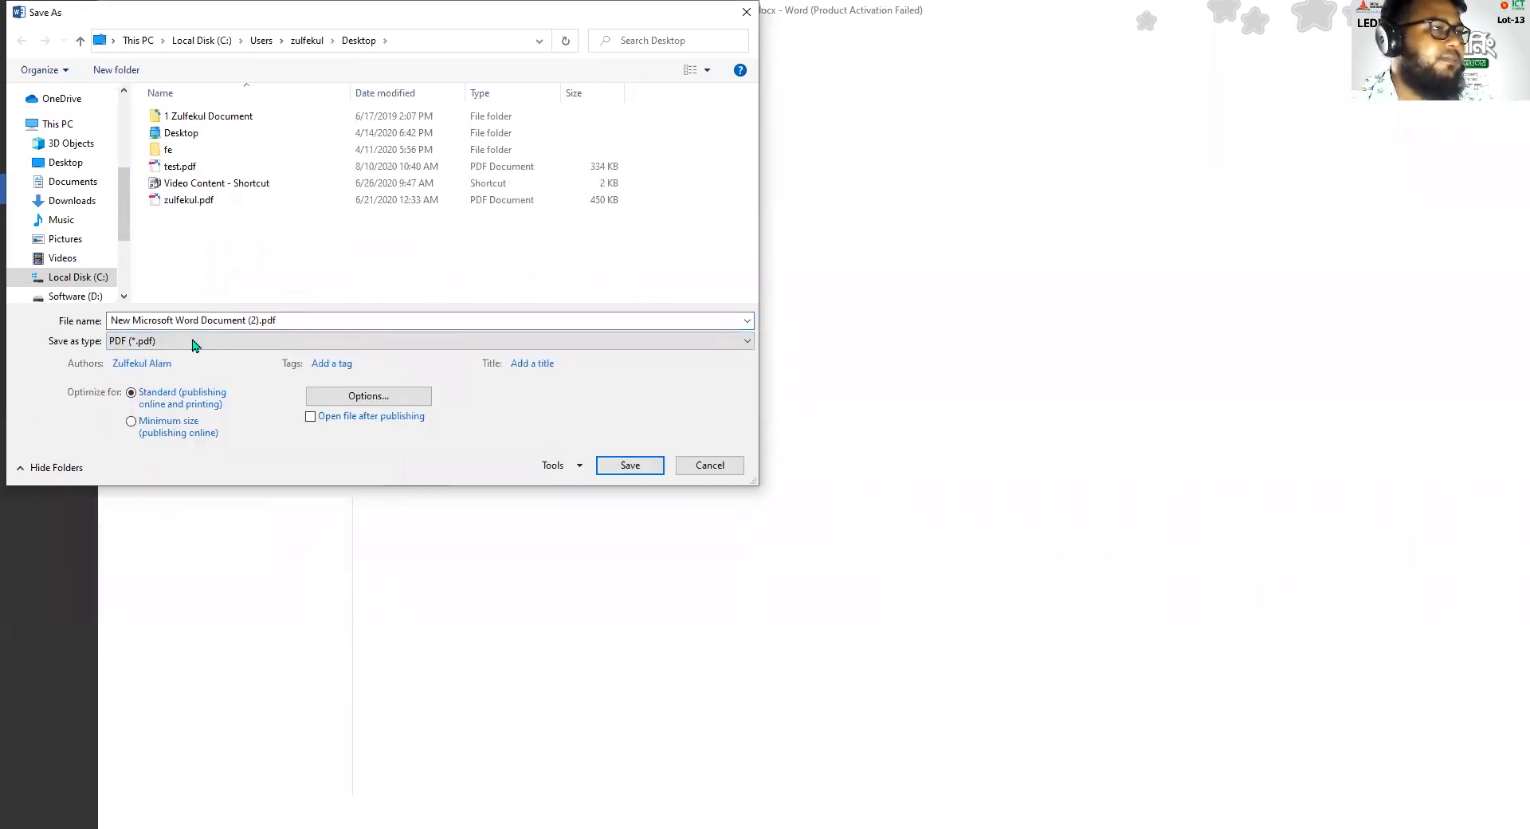
left_click(180, 166)
left_click(629, 465)
left_click(706, 470)
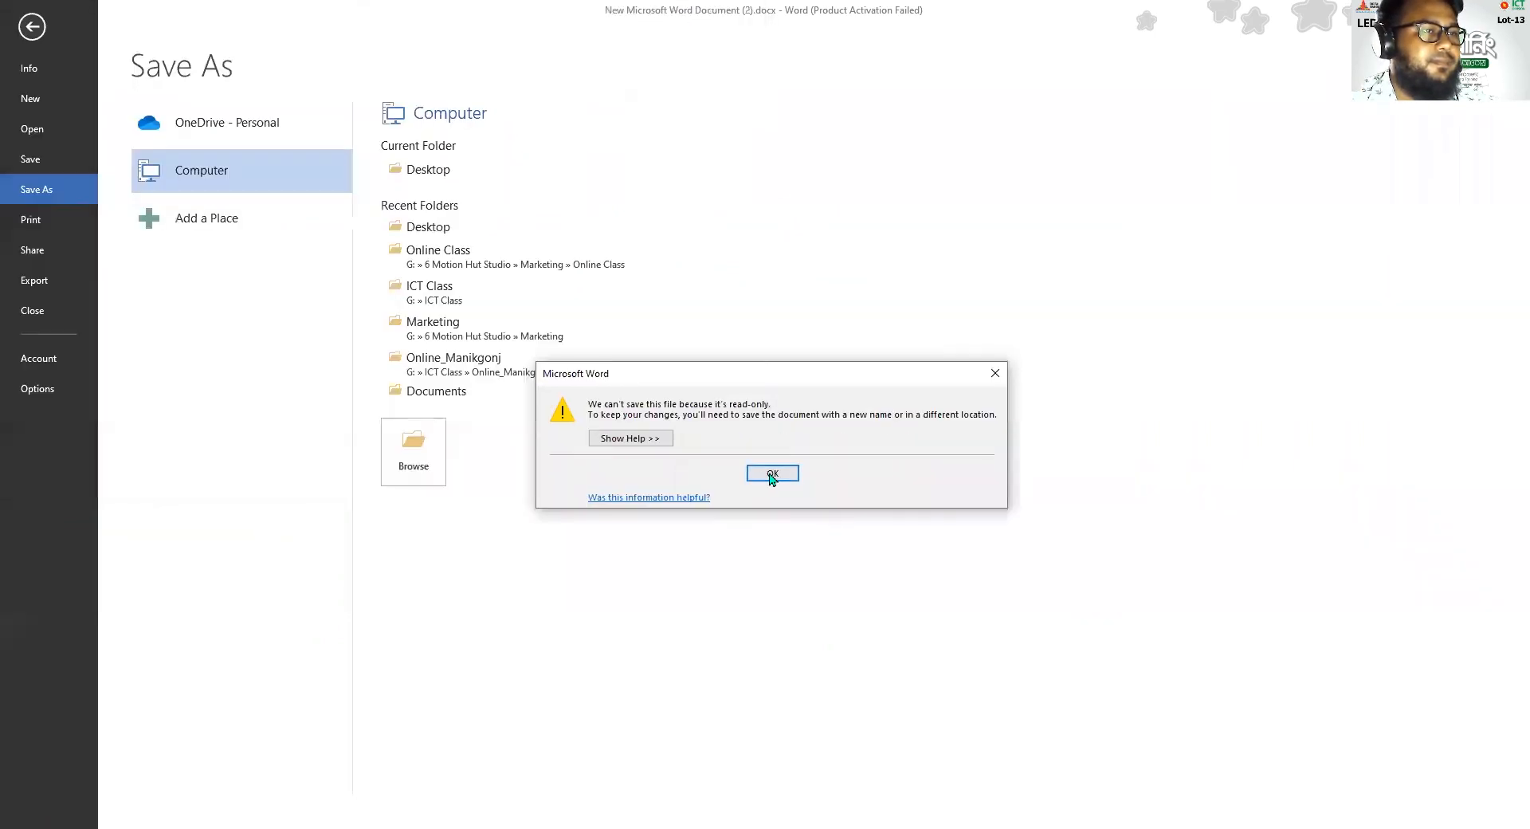
left_click(771, 476)
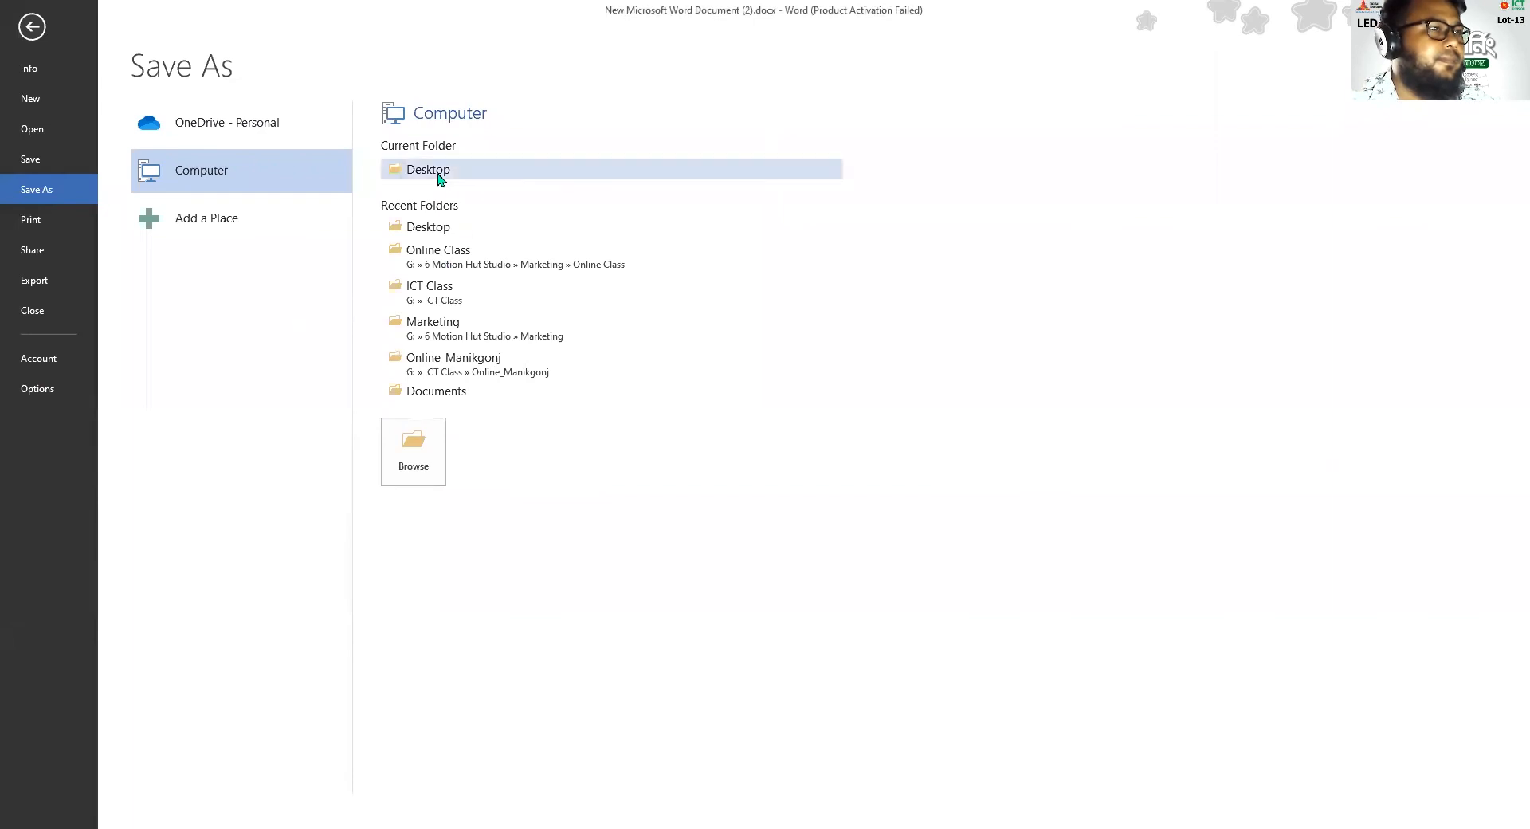
Save the document to the Desktop as a PDF, replacing the existing test.pdf
left_click(441, 172)
left_click(244, 342)
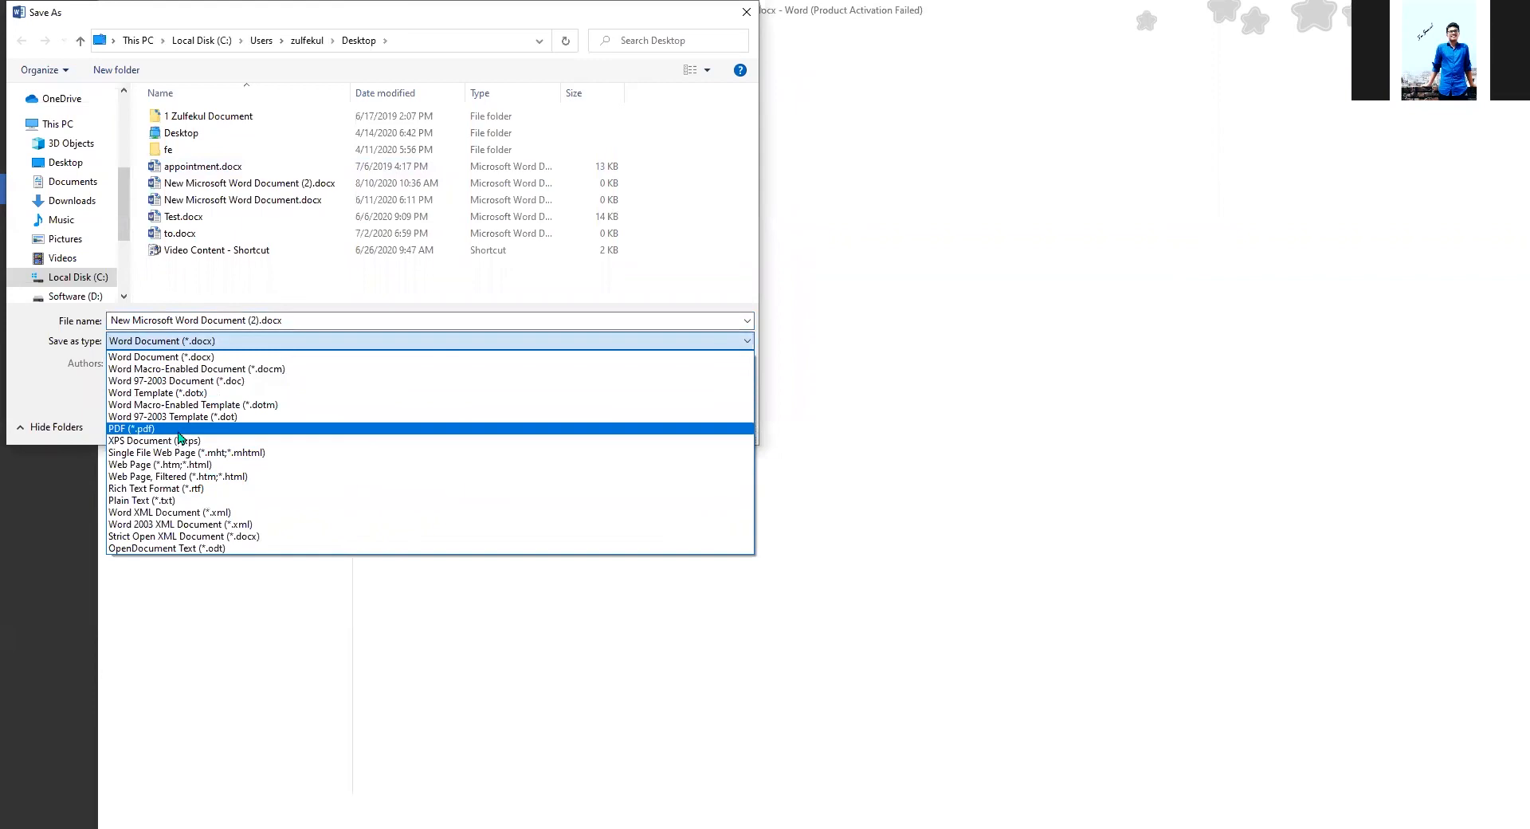
left_click(215, 428)
left_click(203, 168)
left_click(610, 465)
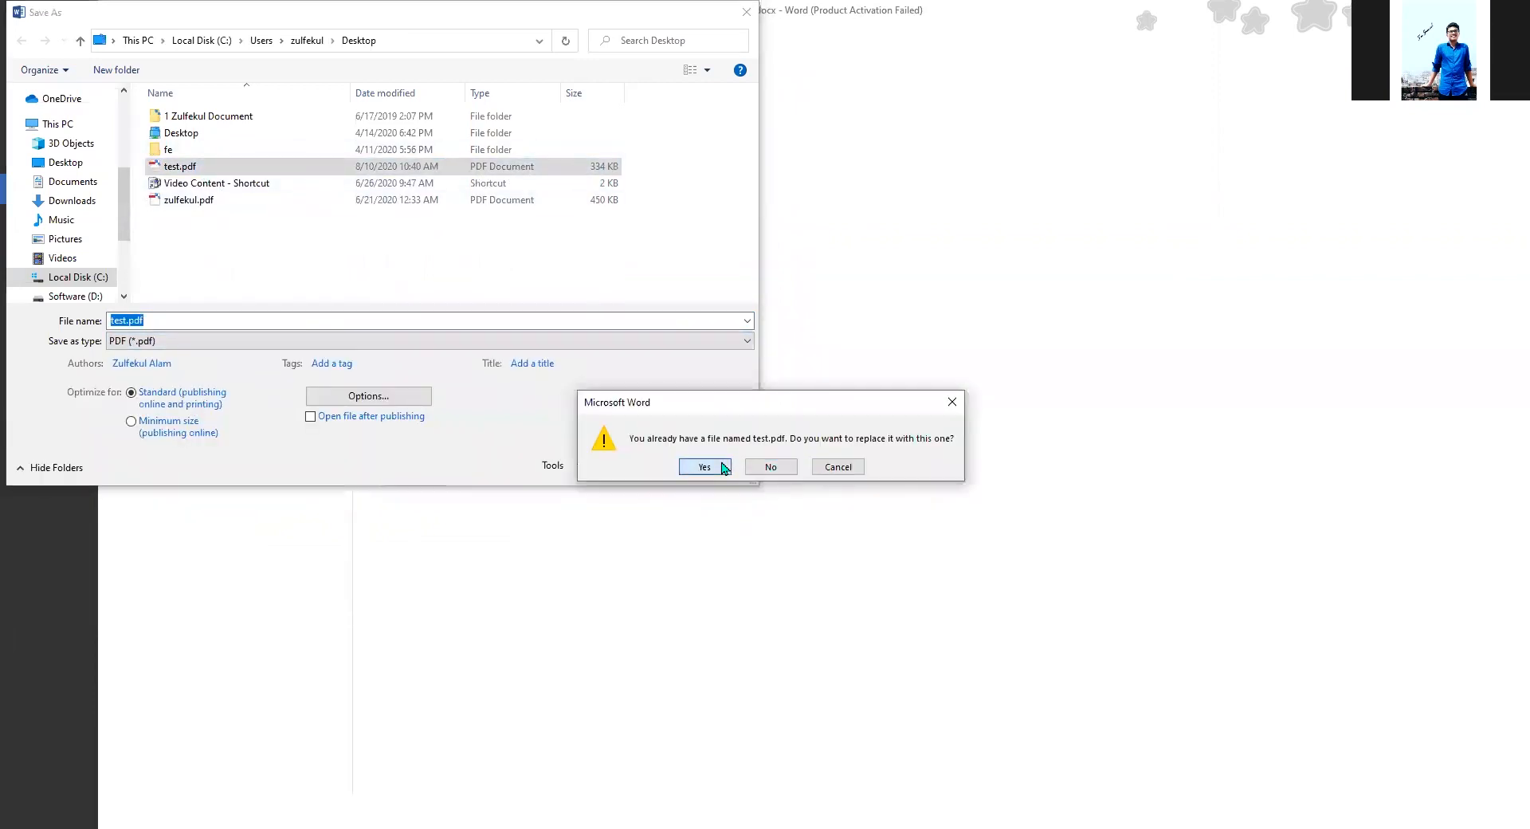
left_click(705, 467)
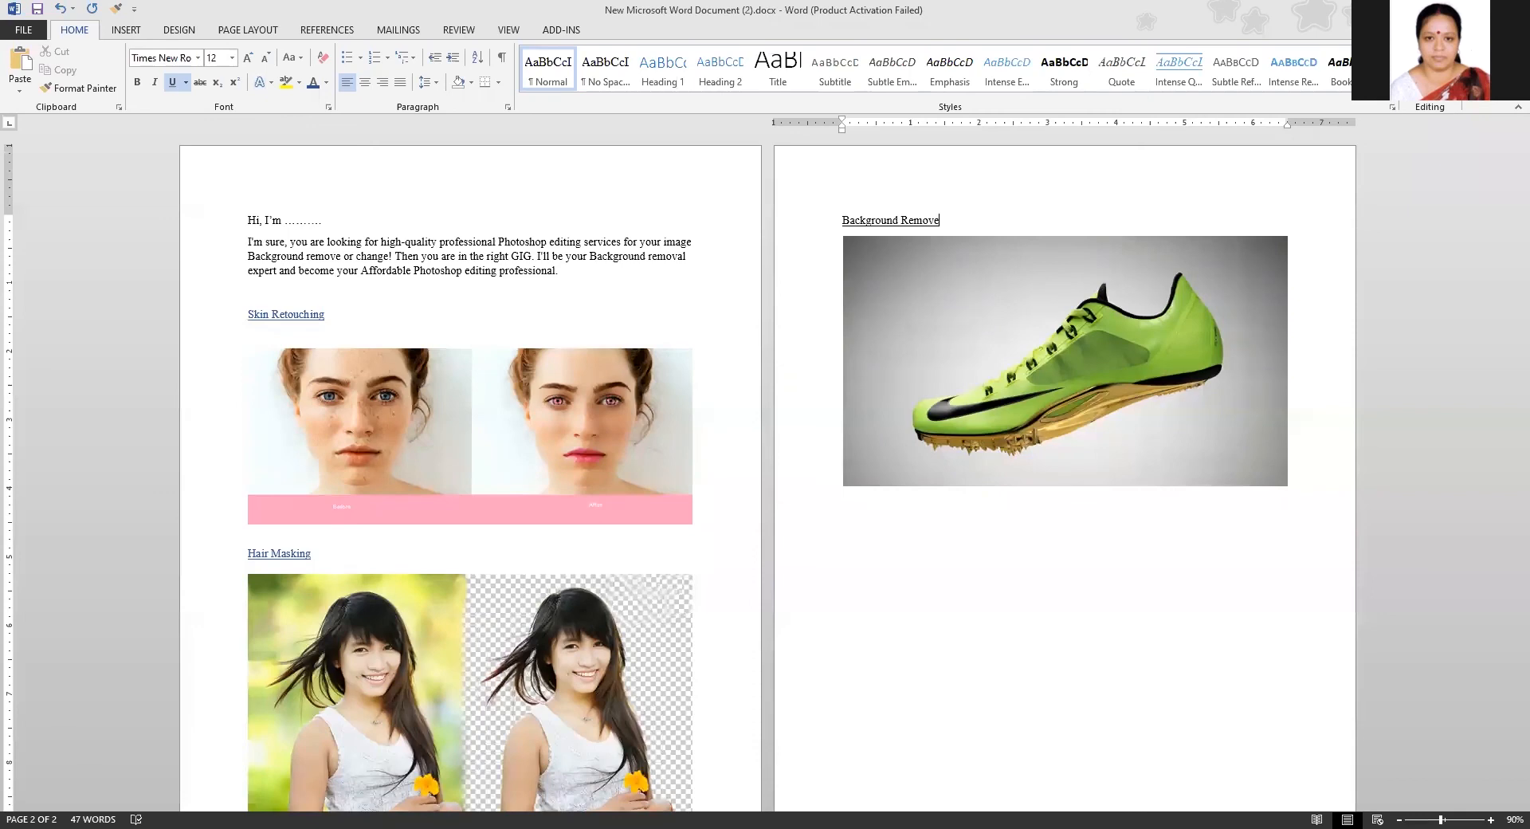
Switch to Nitro Reader and review test.pdf from the introduction through to the shoe image under "Background Remove"
key("alt+Tab")
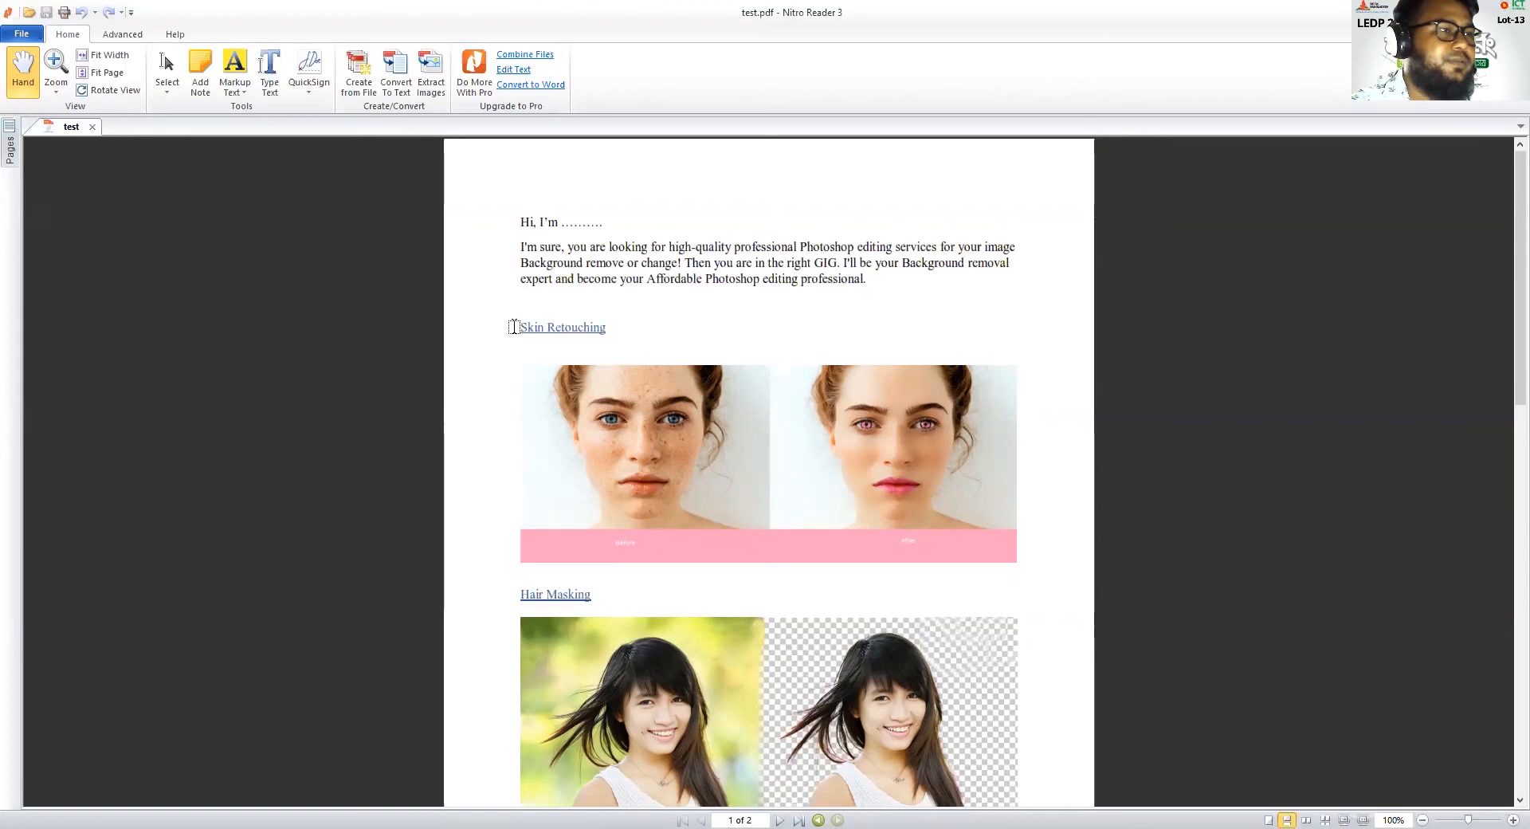
scroll(739, 470, "down", 3)
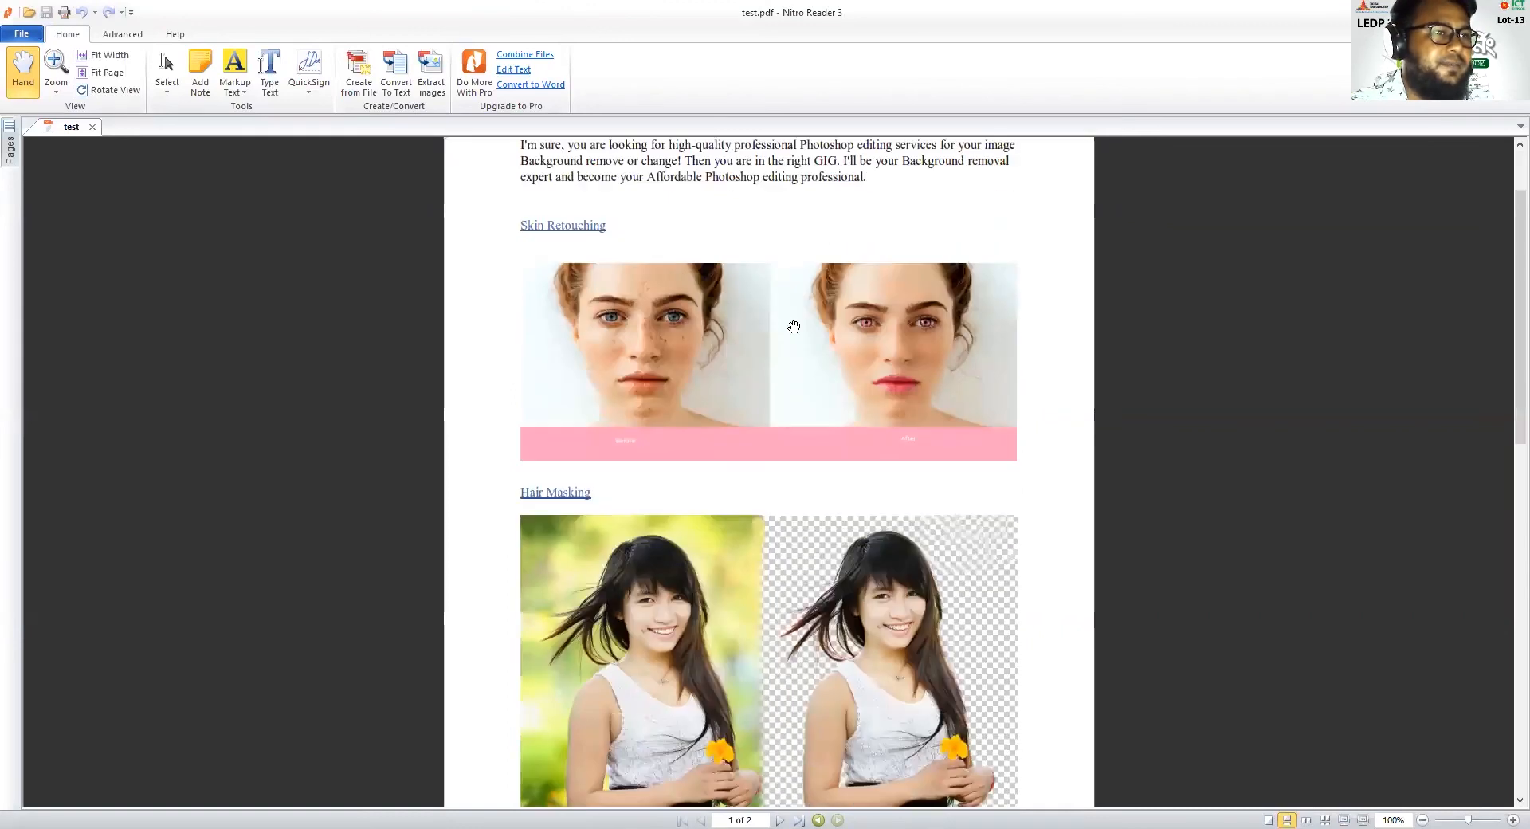
scroll(929, 427, "down", 2)
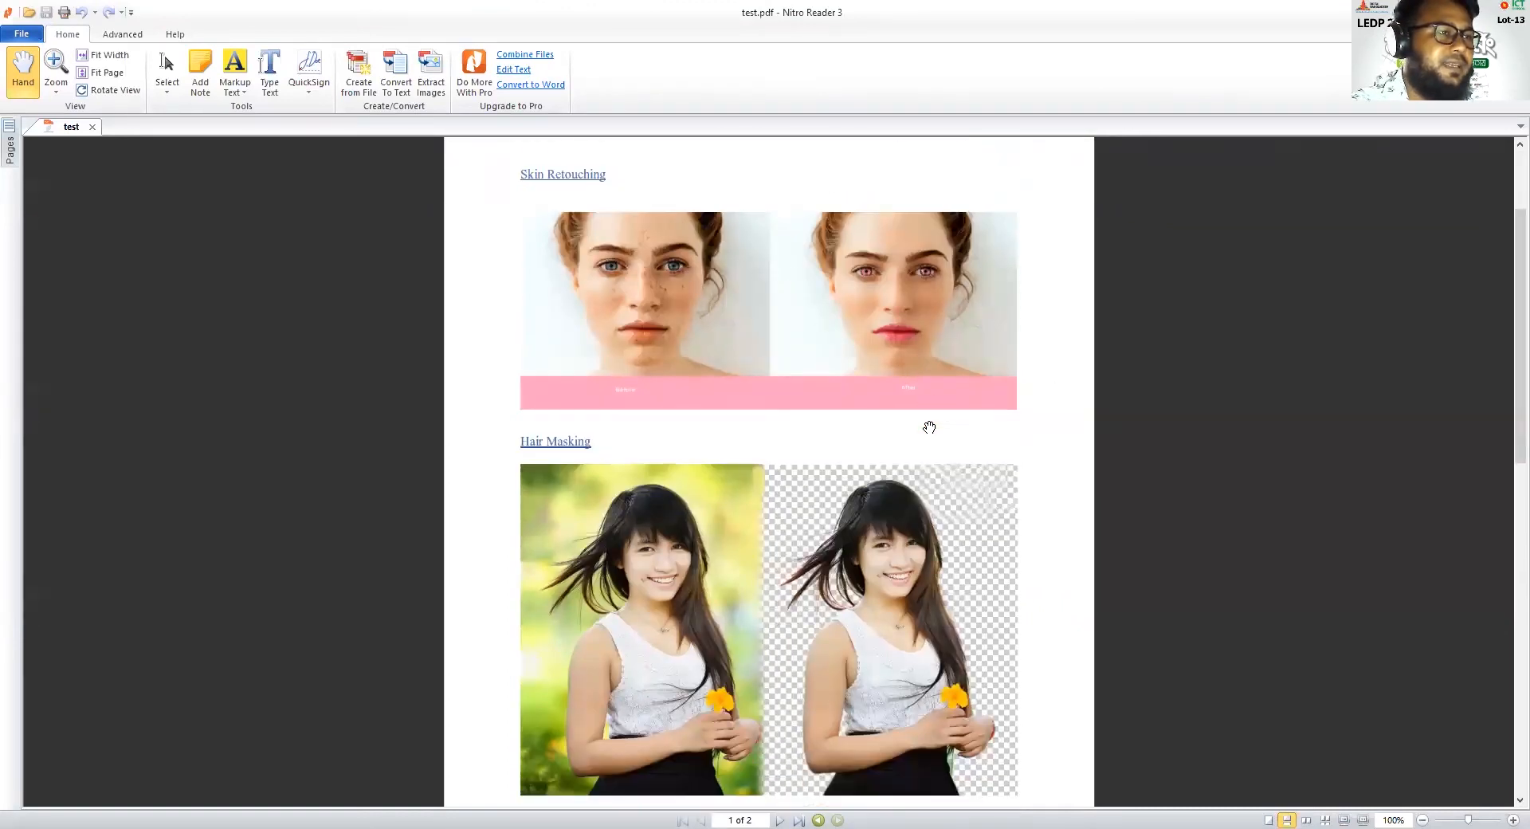
scroll(929, 427, "down", 1)
scroll(621, 497, "down", 3)
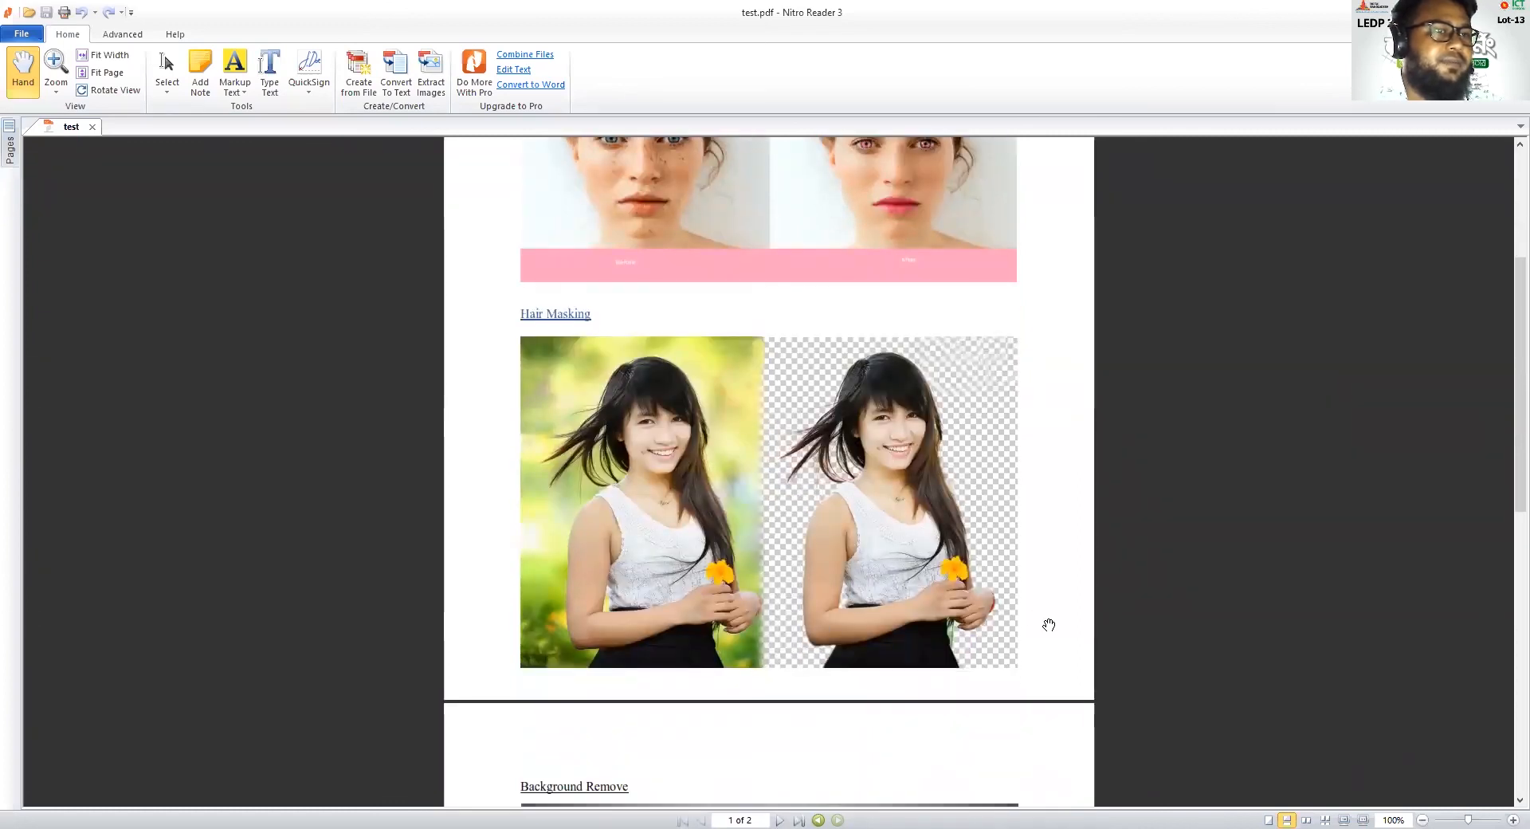
scroll(597, 683, "down", 5)
scroll(693, 711, "down", 2)
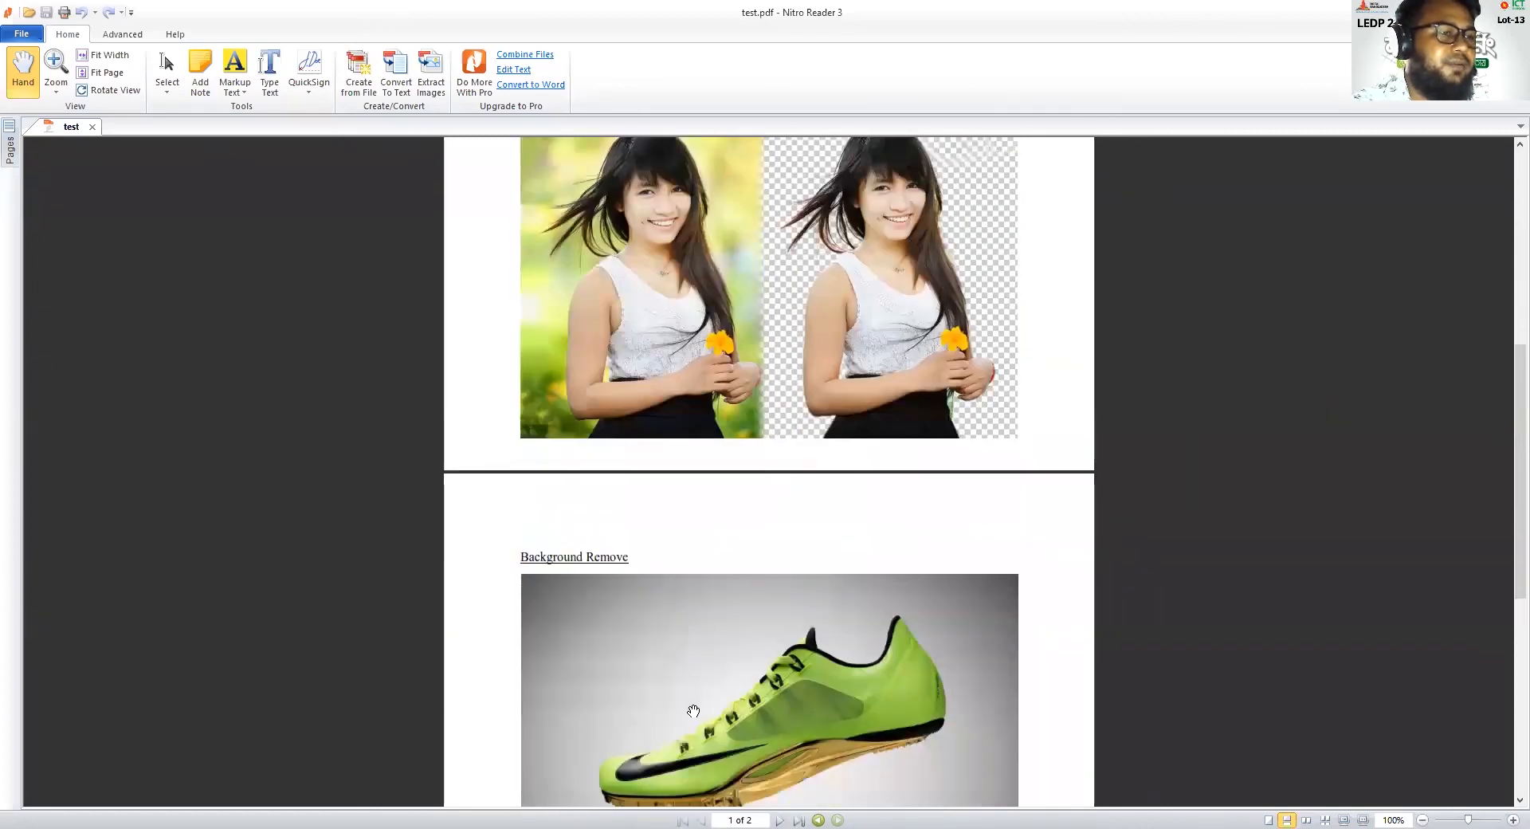
scroll(693, 711, "down", 5)
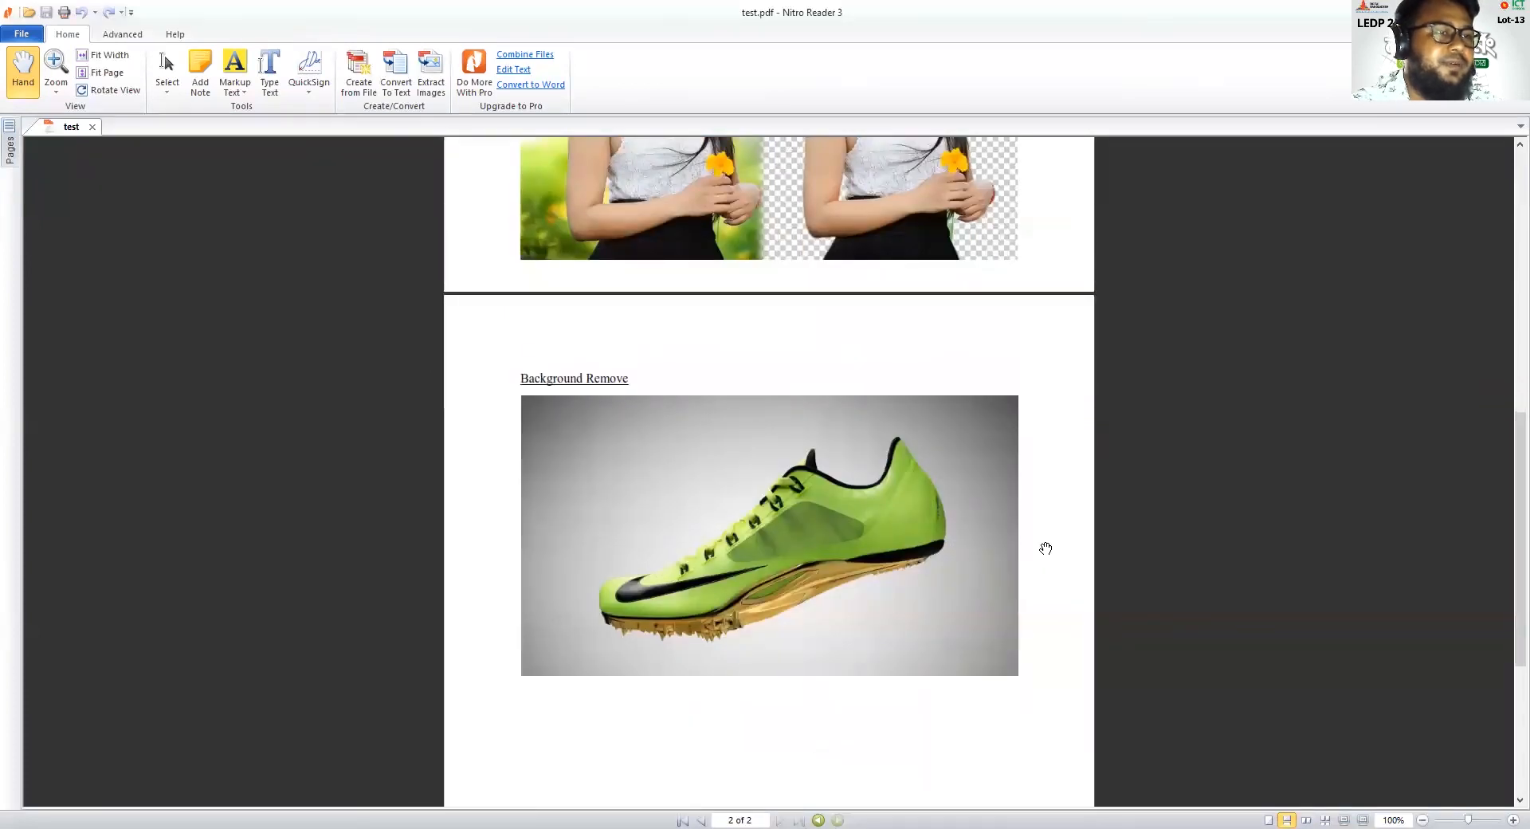
scroll(1046, 548, "up", 5)
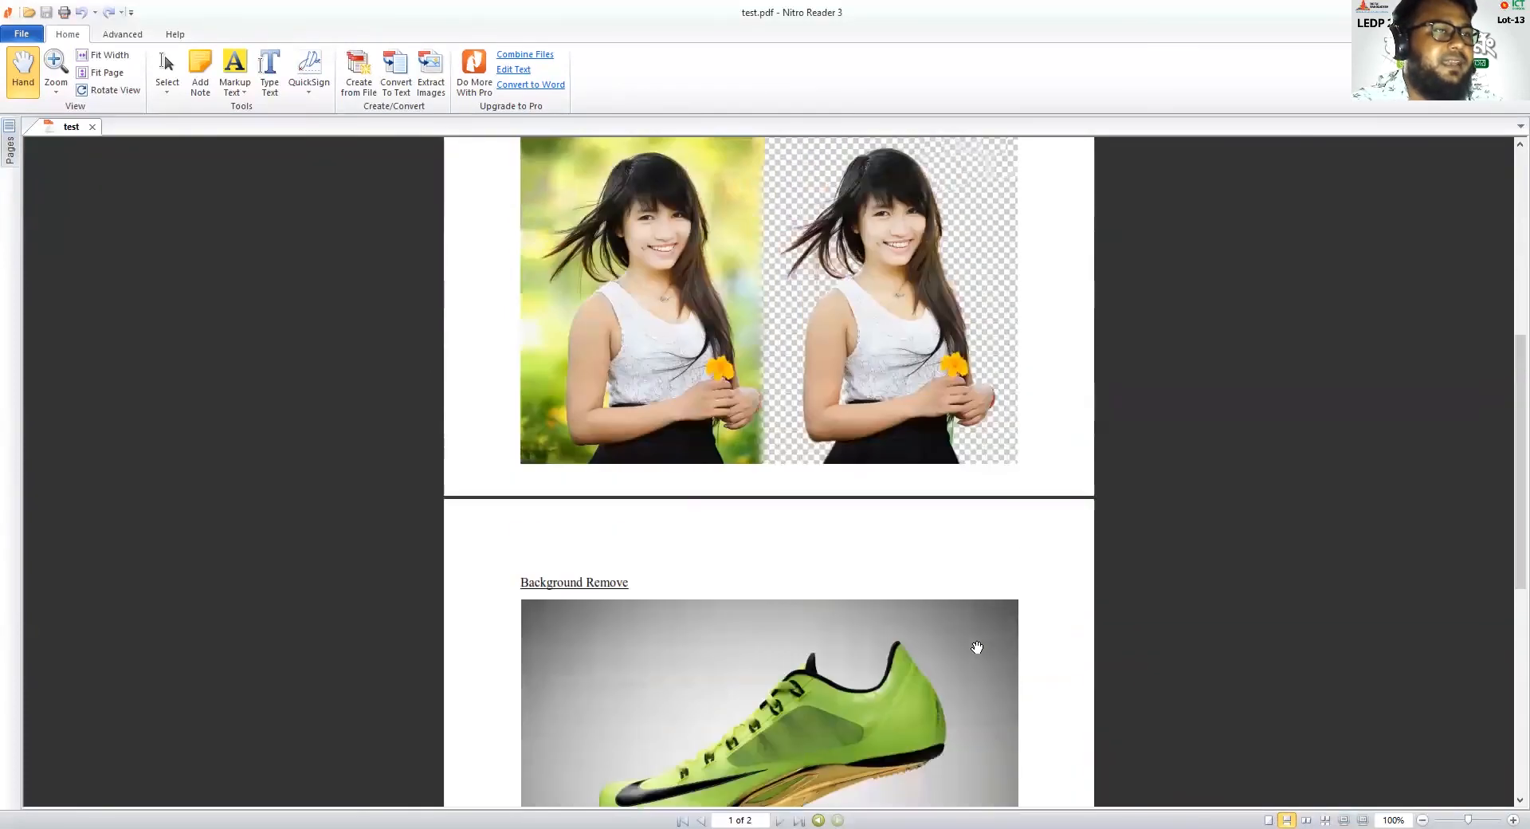
scroll(1000, 579, "down", 3)
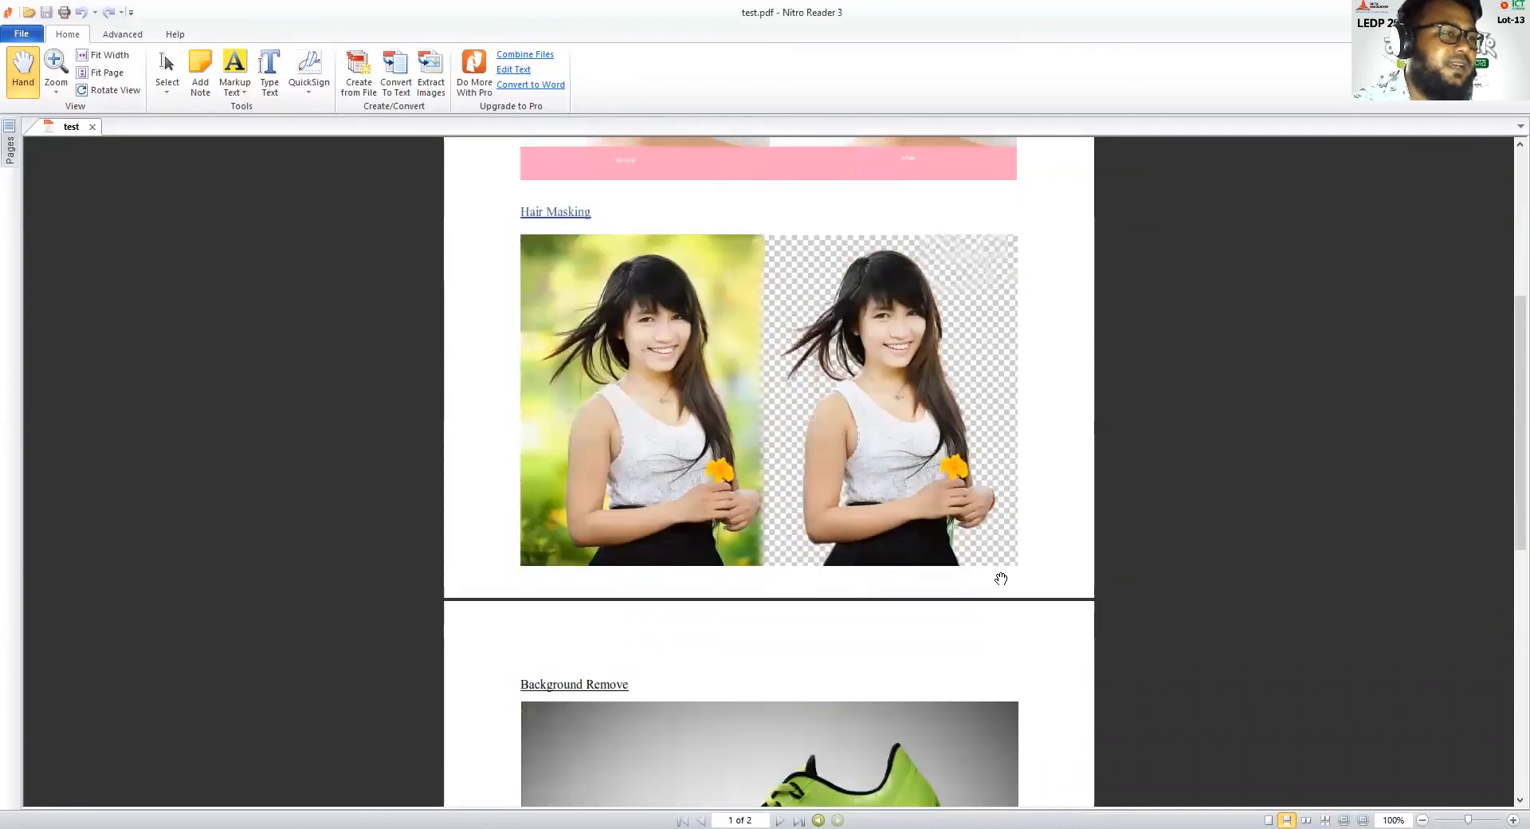
scroll(735, 596, "down", 3)
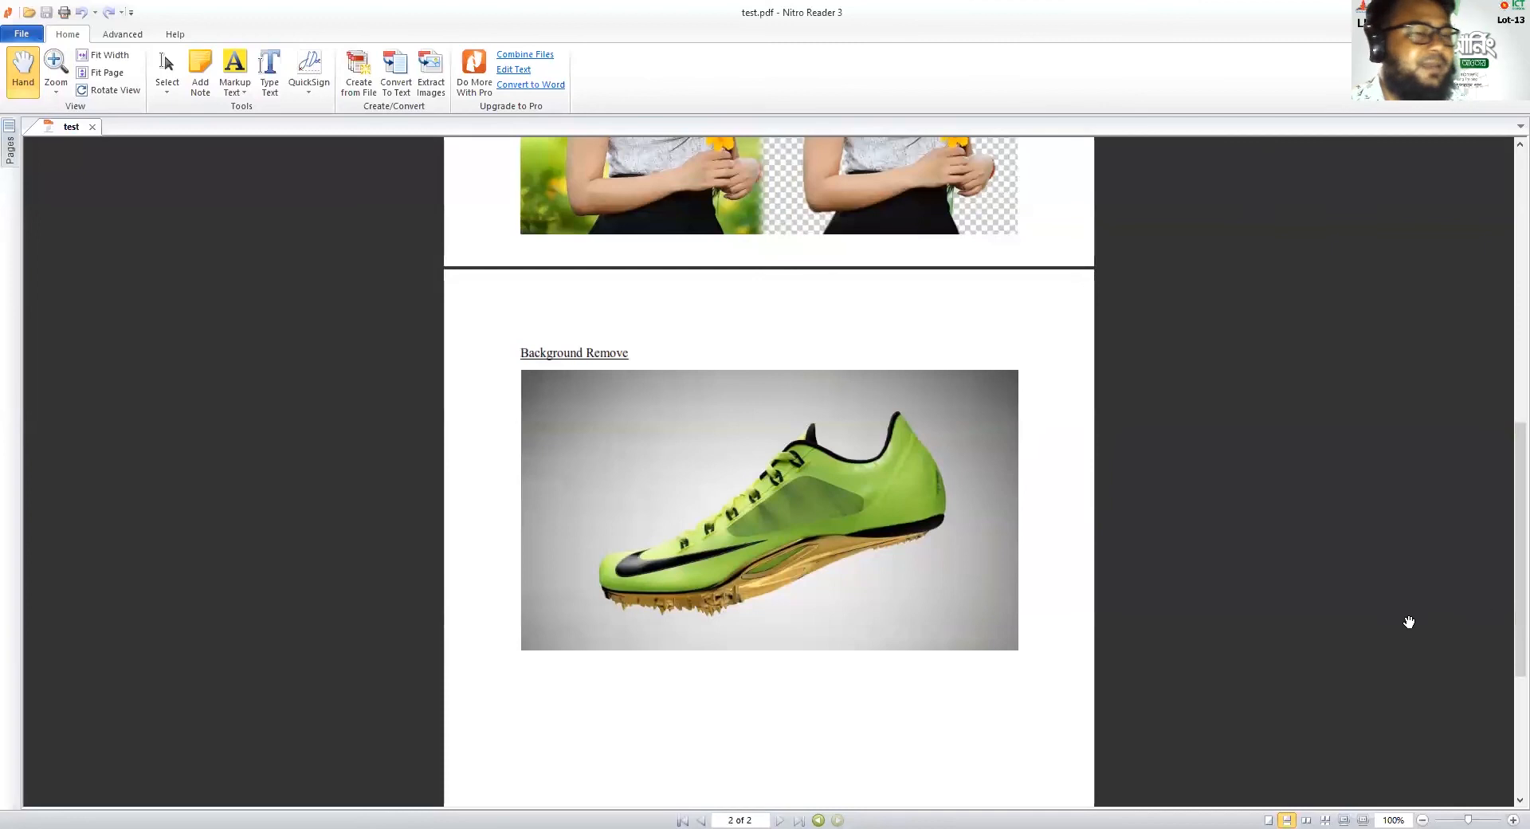
Re-examine the Skin Retouching, Hair Masking and Background Remove sections of test.pdf, down to the end of page 2
scroll(943, 710, "up", 3)
scroll(961, 738, "up", 3)
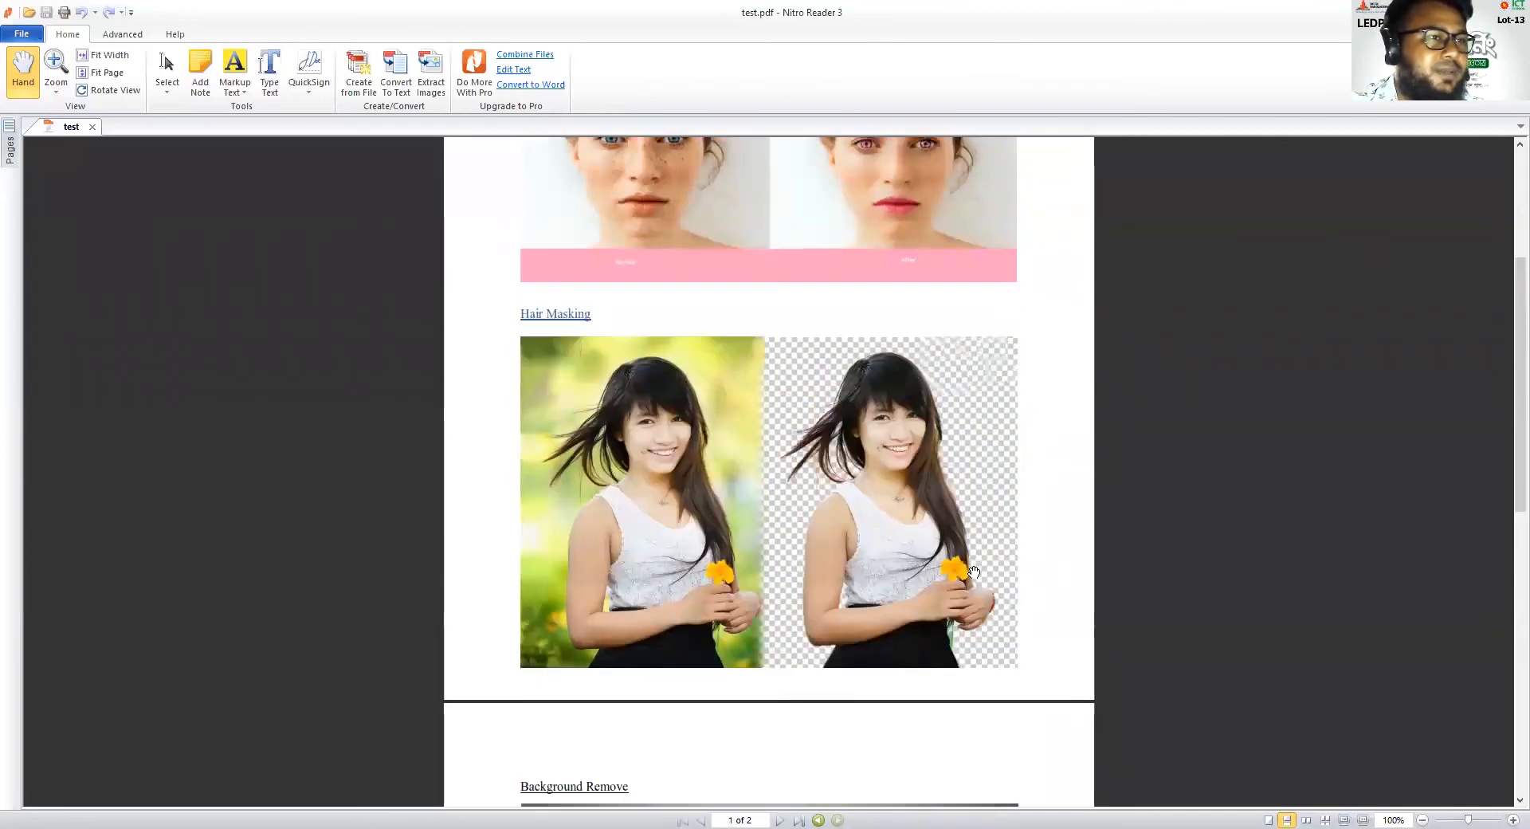
scroll(973, 572, "up", 2)
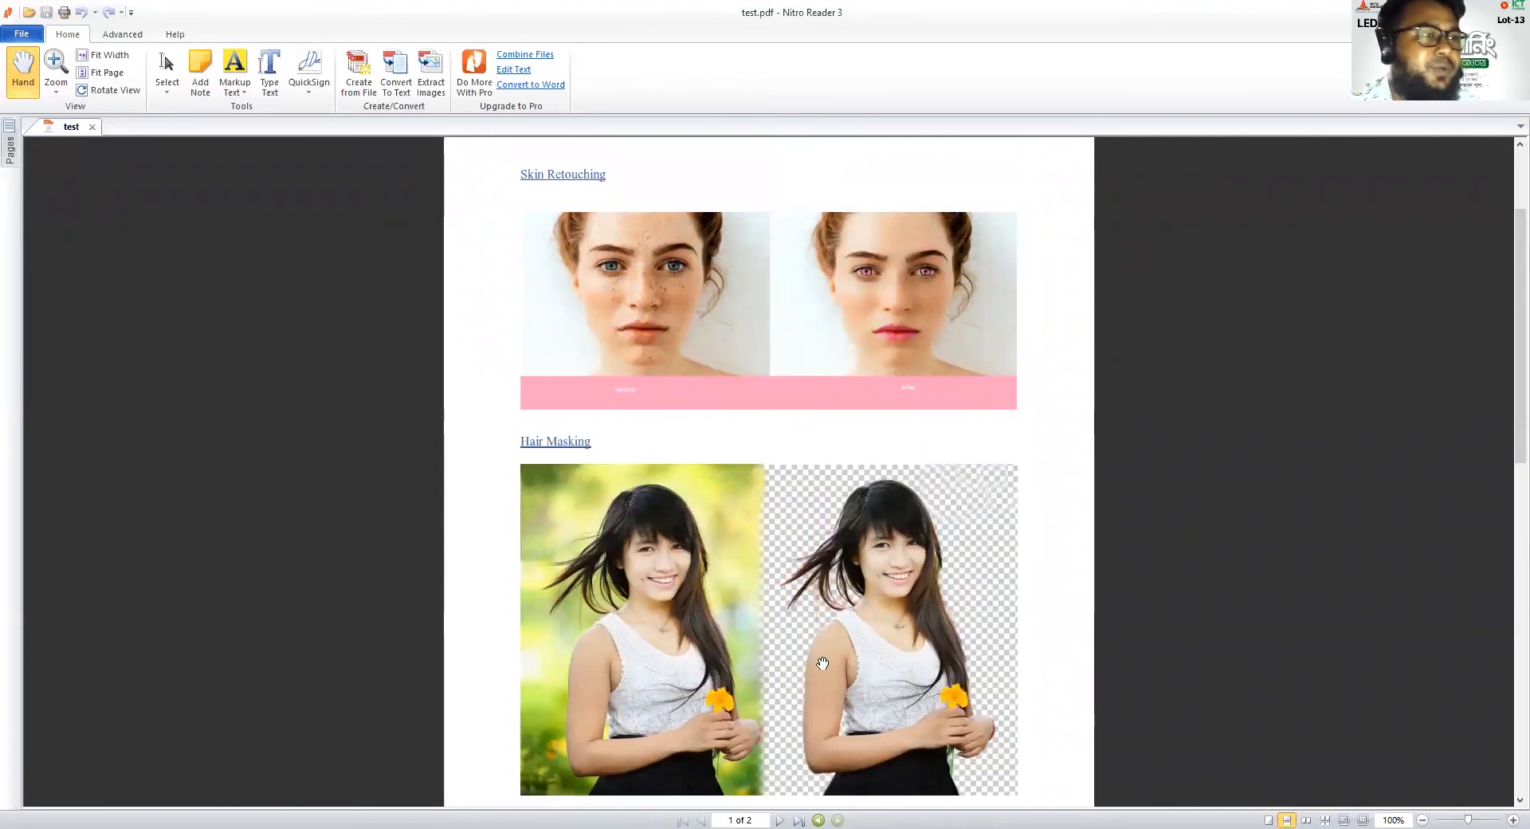
scroll(822, 664, "up", 2)
scroll(837, 669, "down", 3)
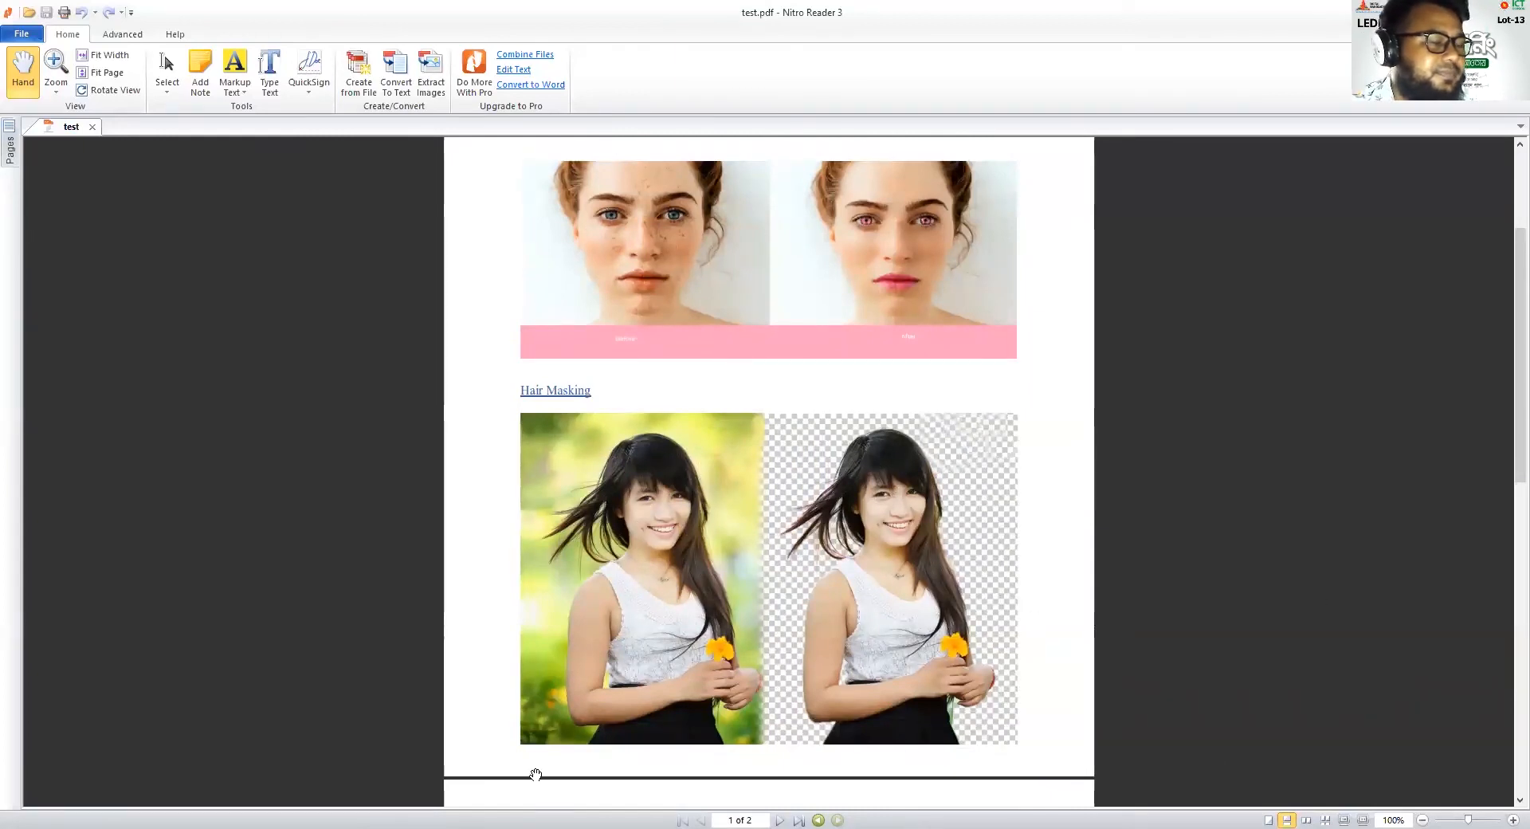
scroll(960, 634, "down", 1)
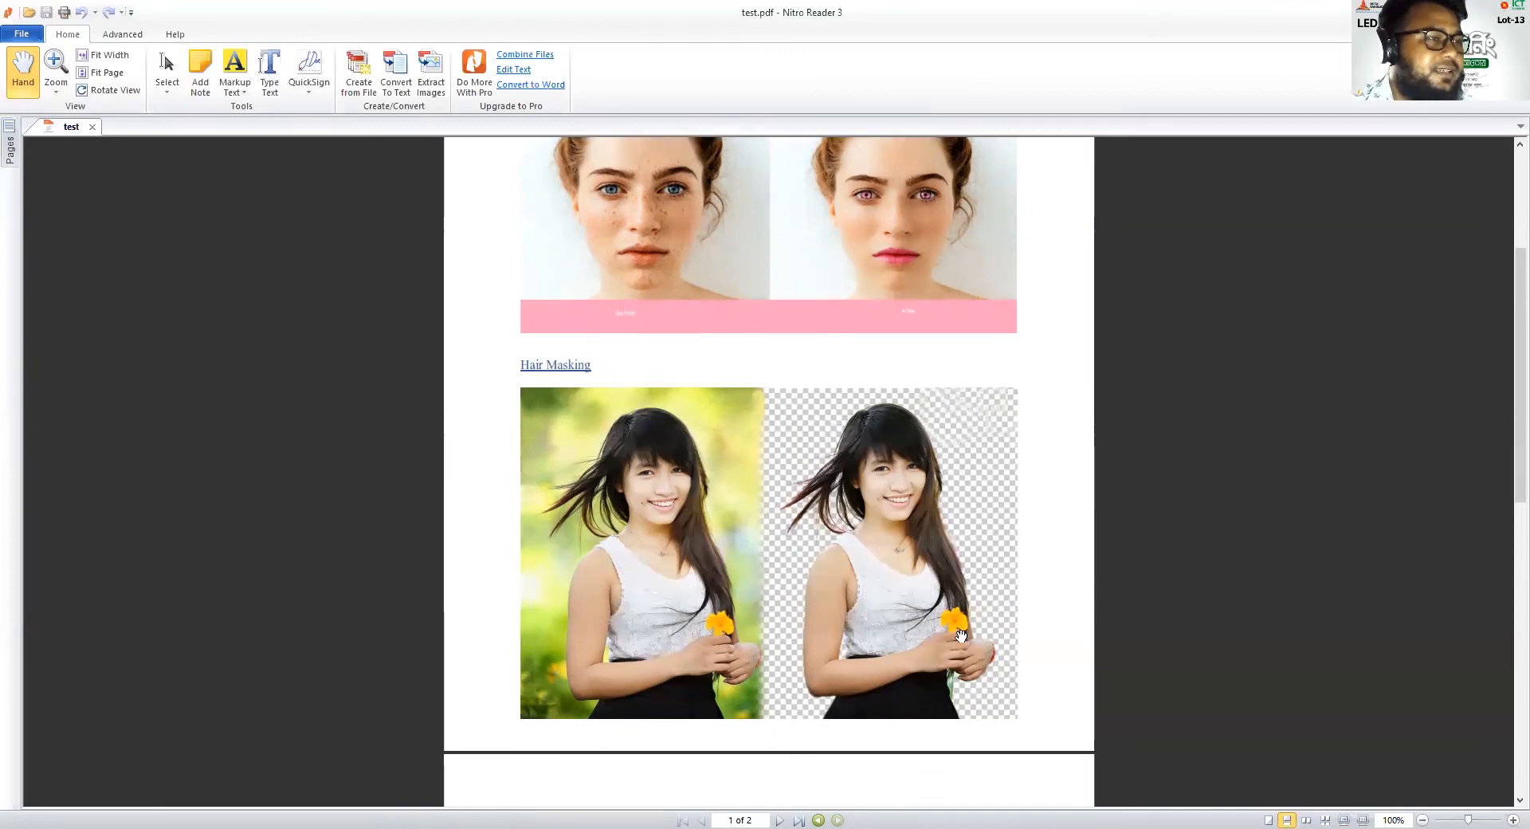
scroll(960, 634, "up", 2)
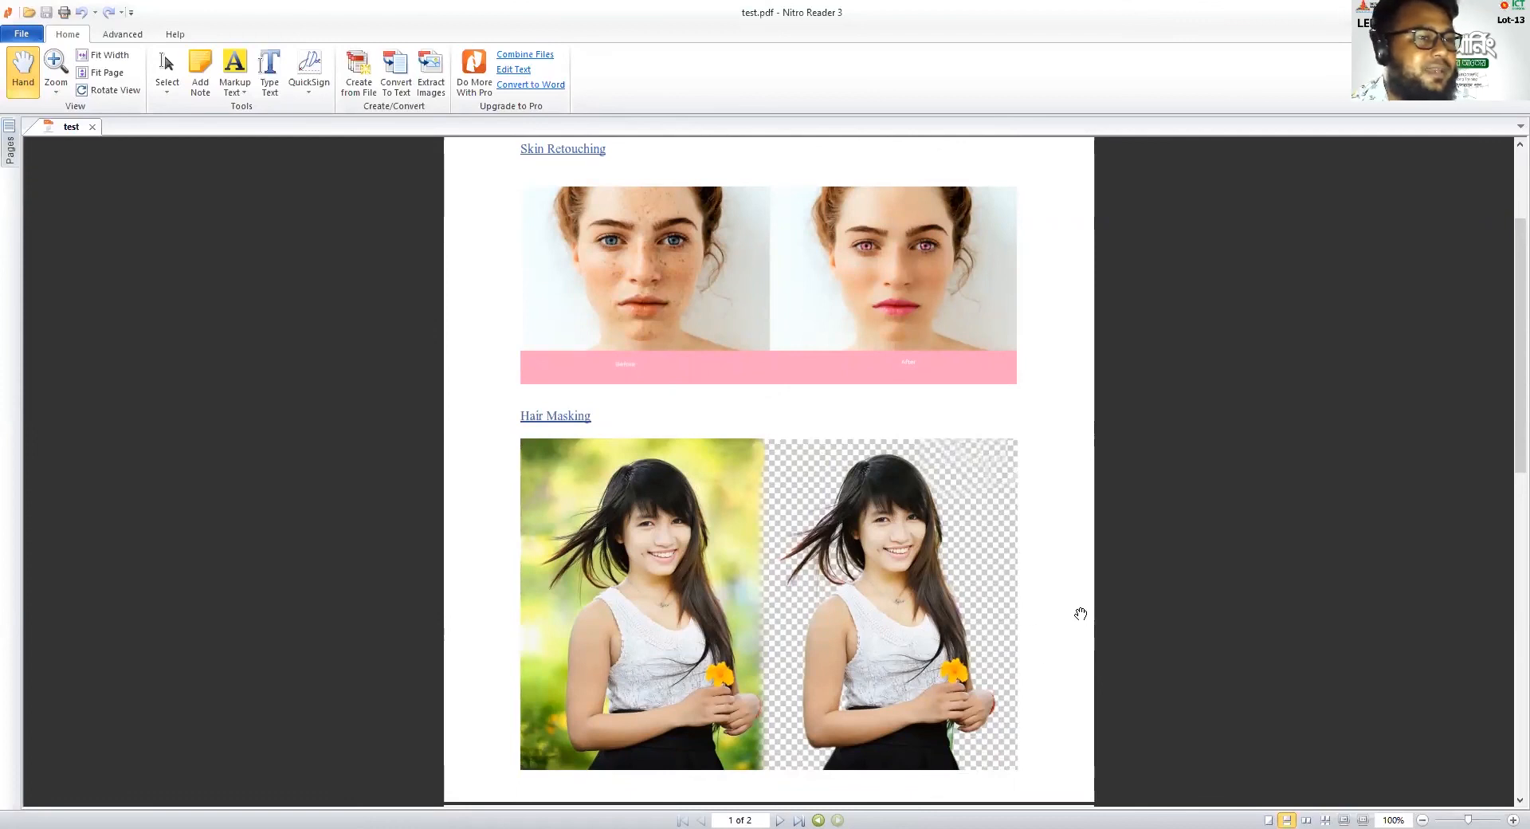
scroll(1025, 632, "down", 3)
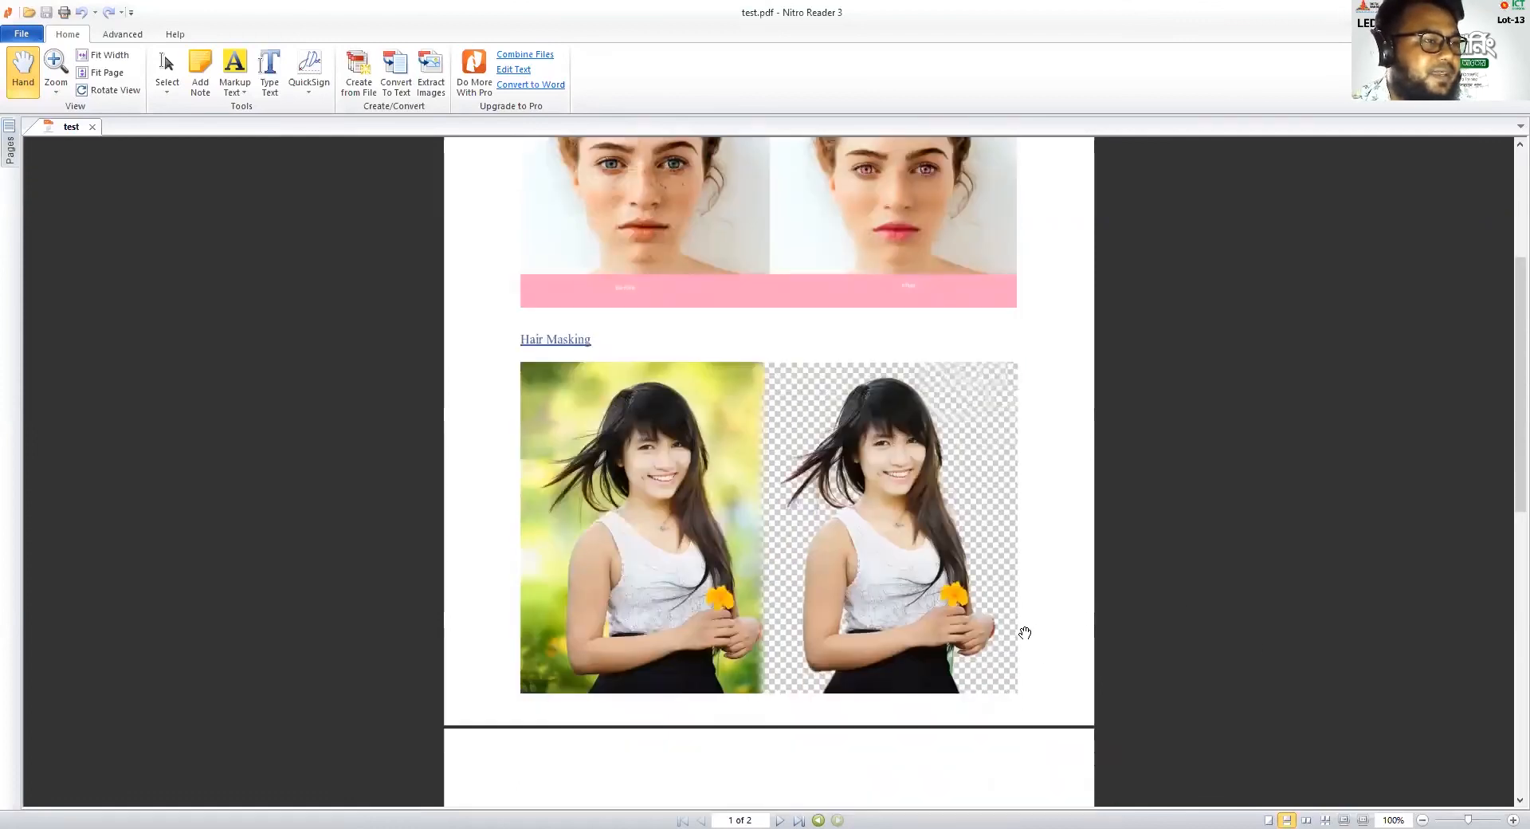
scroll(1025, 632, "up", 4)
scroll(1021, 629, "up", 2)
scroll(988, 621, "down", 1)
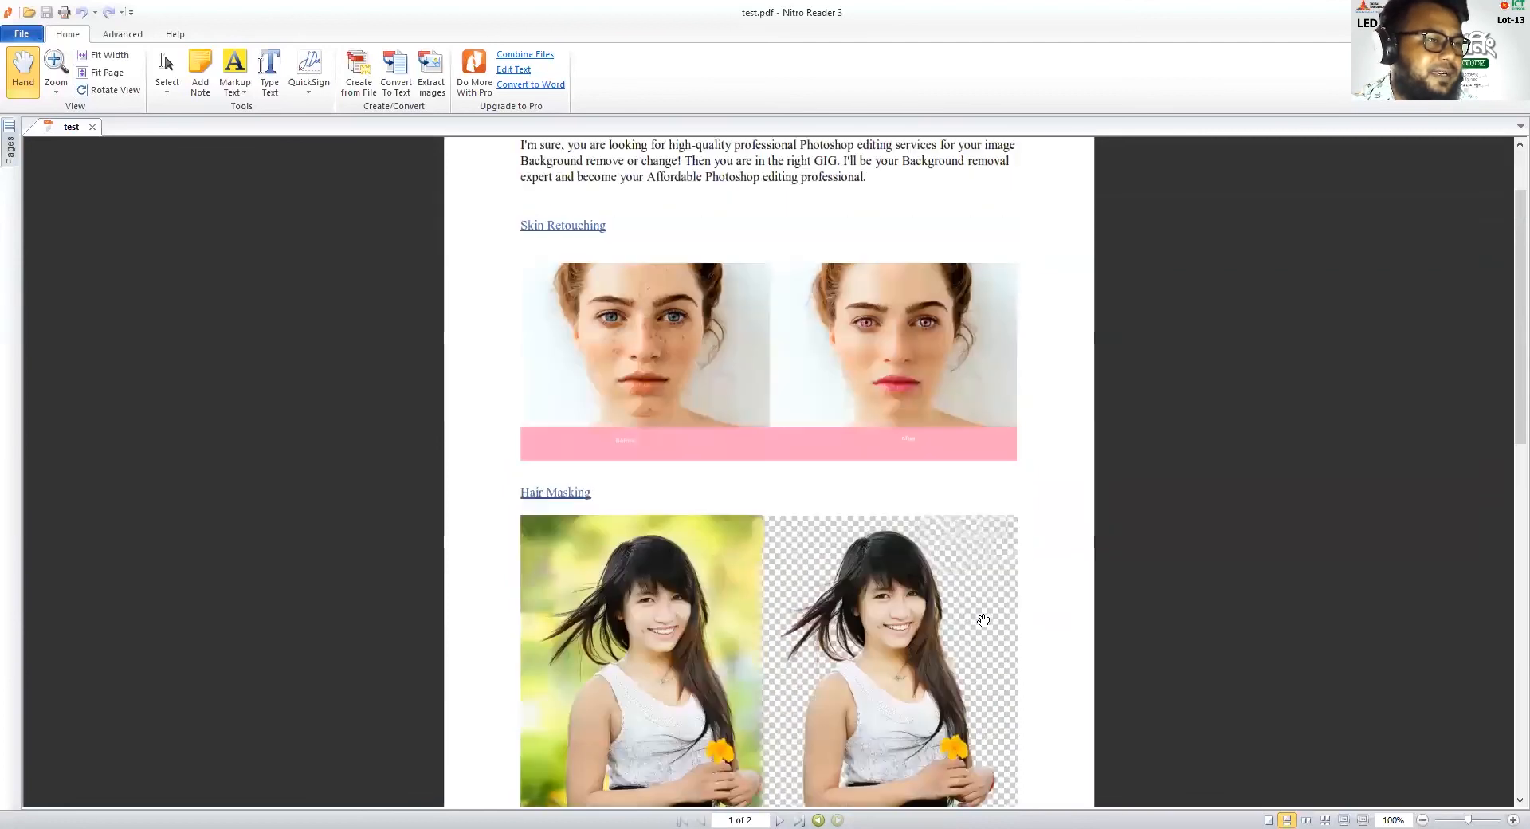
scroll(983, 619, "down", 10)
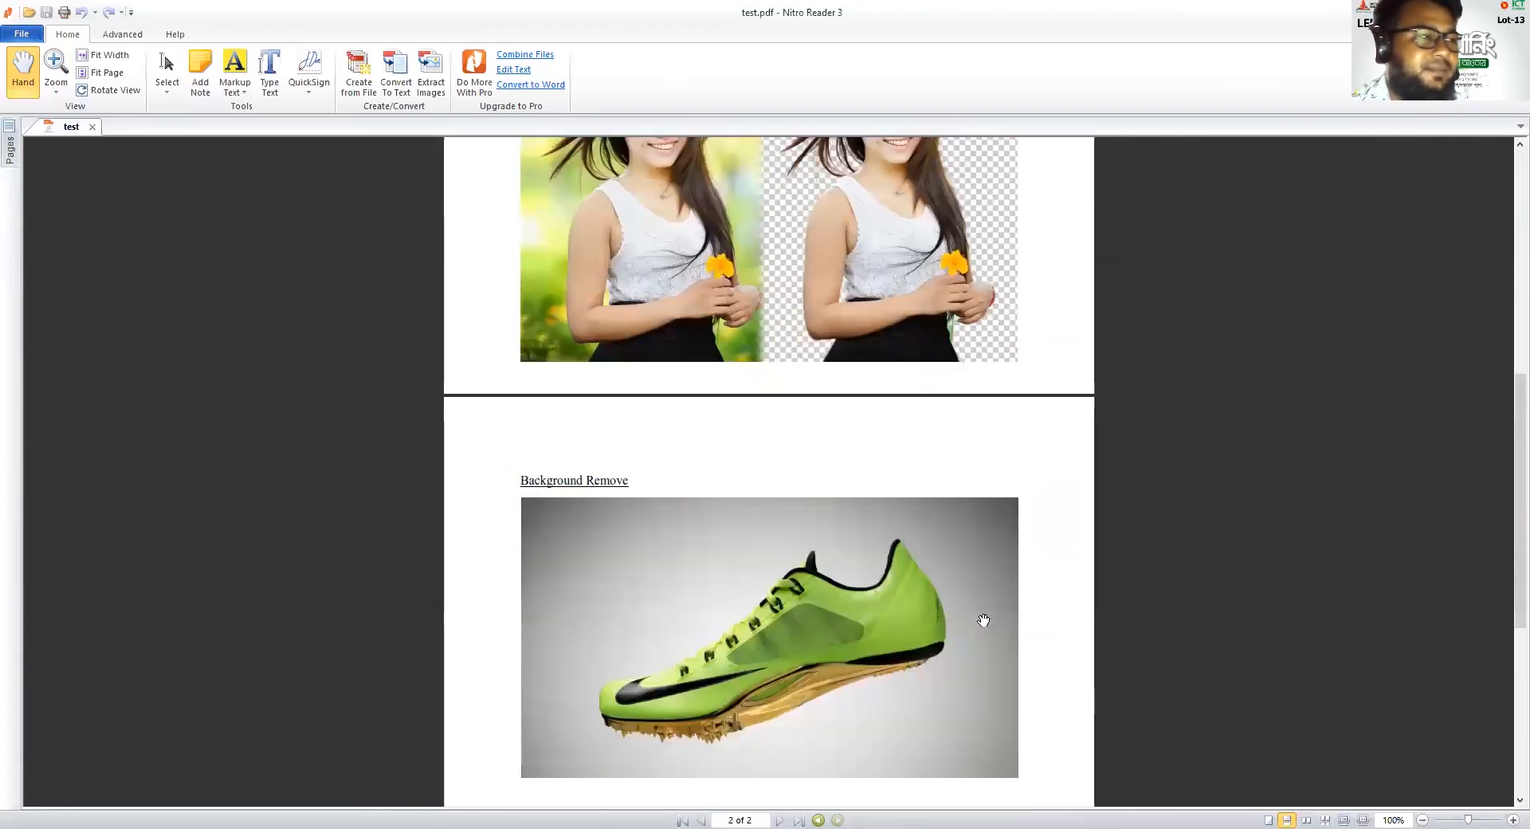
scroll(940, 769, "up", 2)
scroll(975, 753, "down", 2)
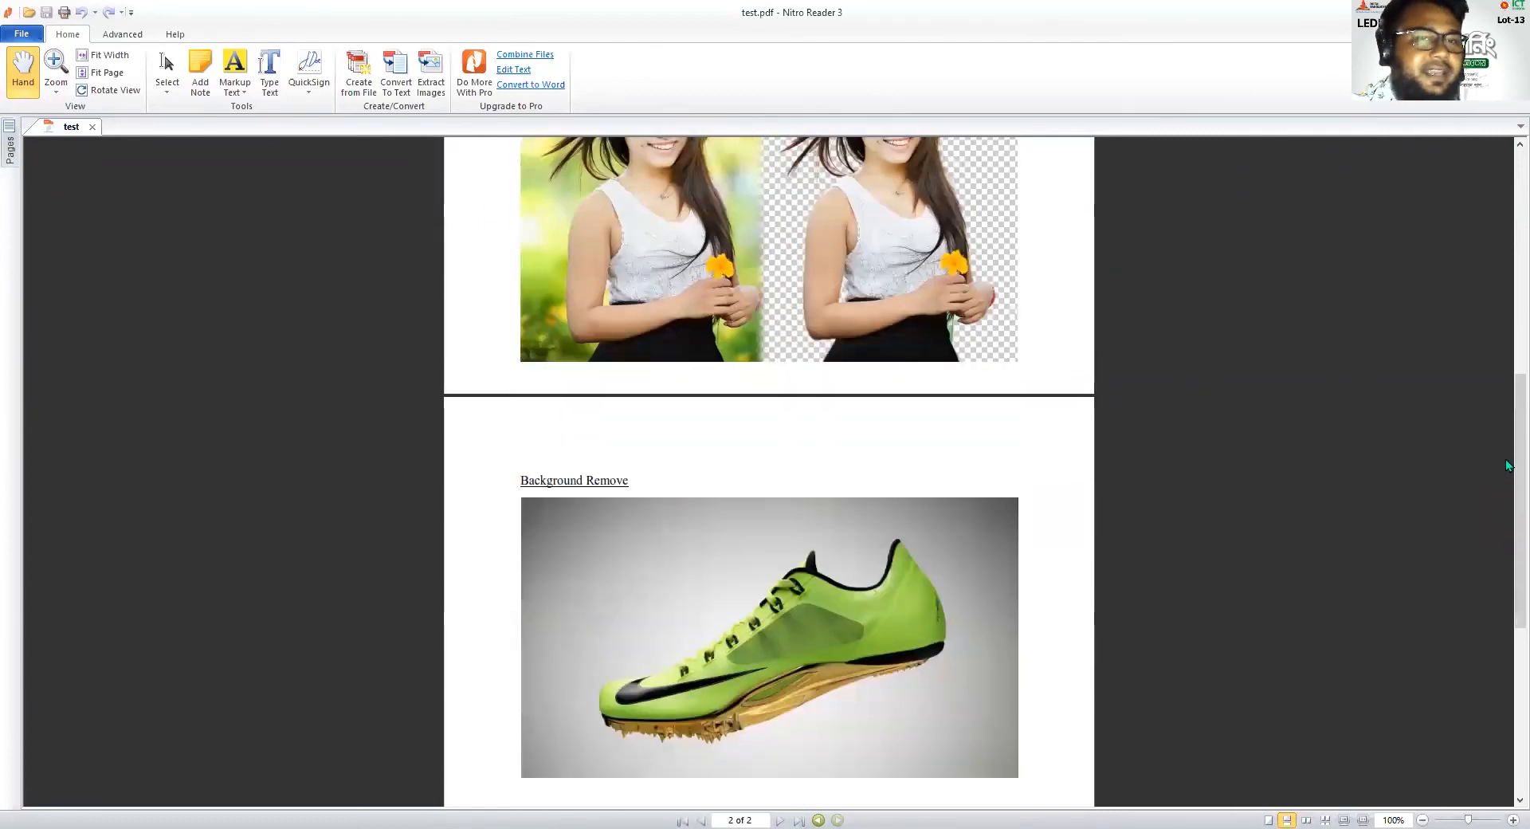
left_click_drag(1506, 465, 1507, 630)
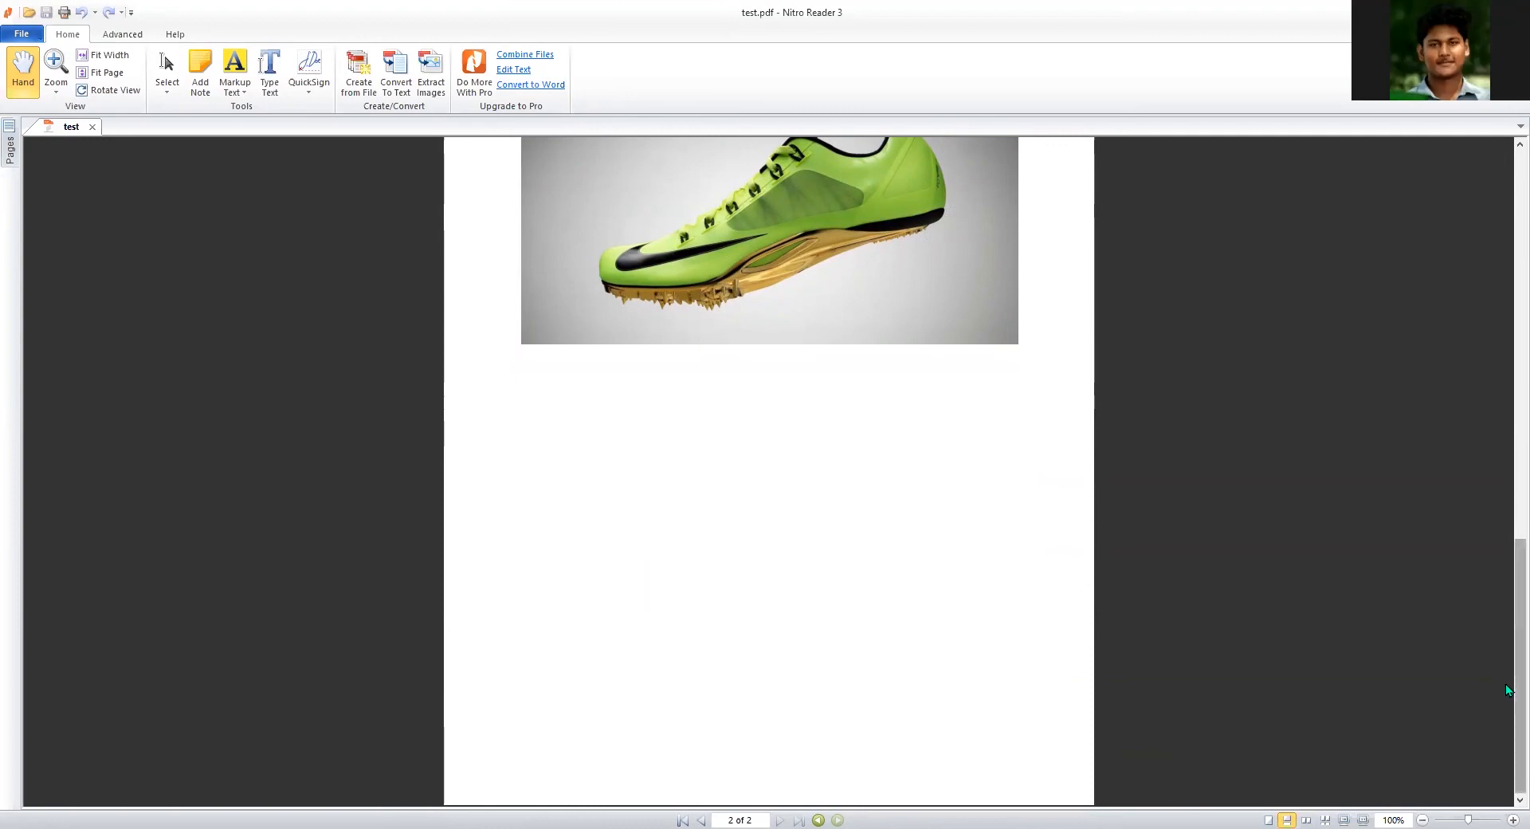
Return to the start of test.pdf and skim both pages from the introduction to the "Background Remove" shoe image
left_click_drag(1507, 689, 1508, 267)
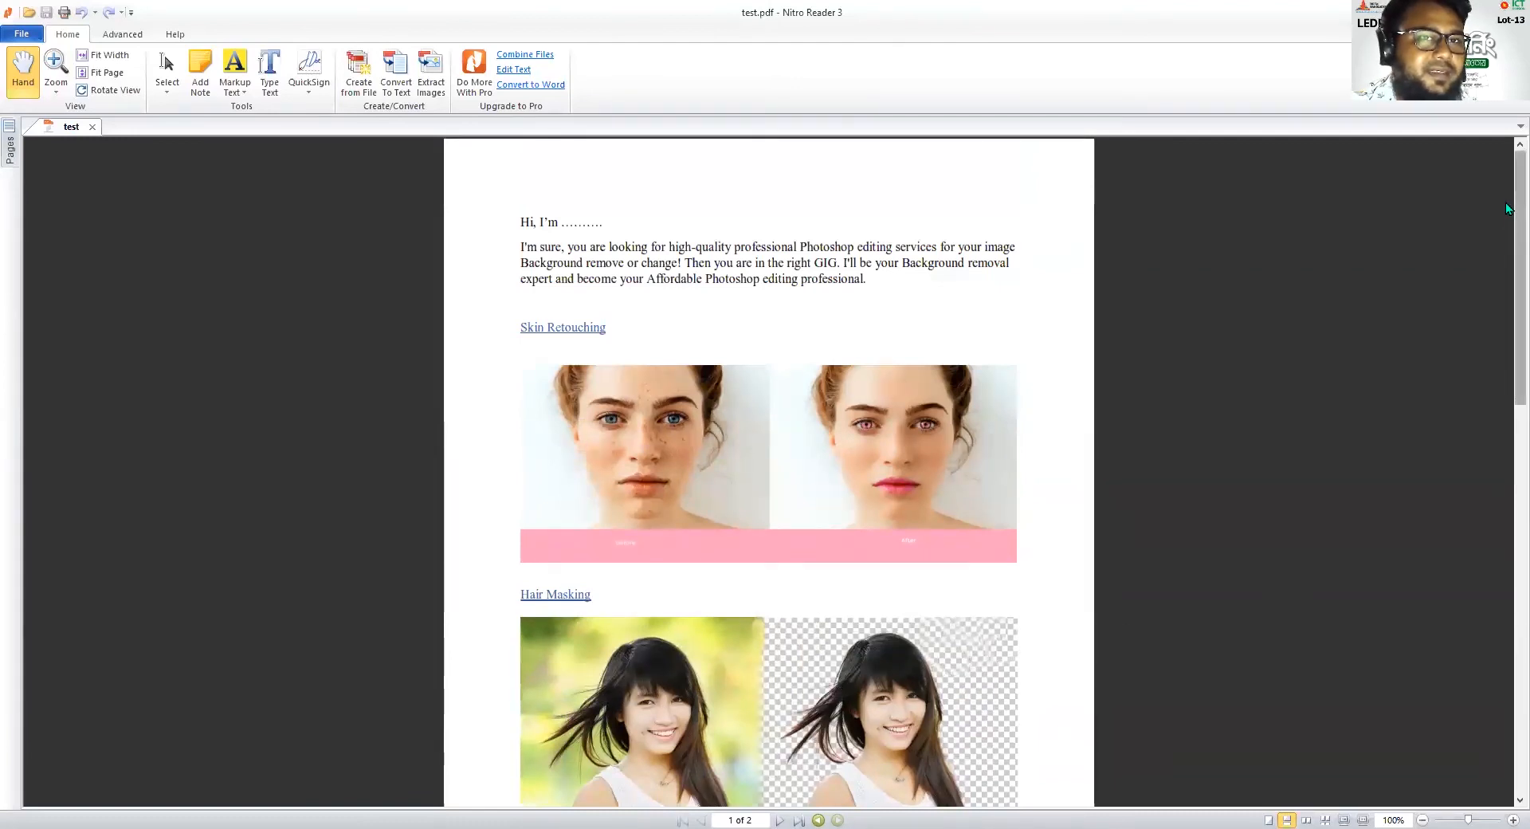
mouse_move(1507, 200)
left_mouse_down()
mouse_move(1508, 318)
mouse_move(1504, 185)
left_mouse_up()
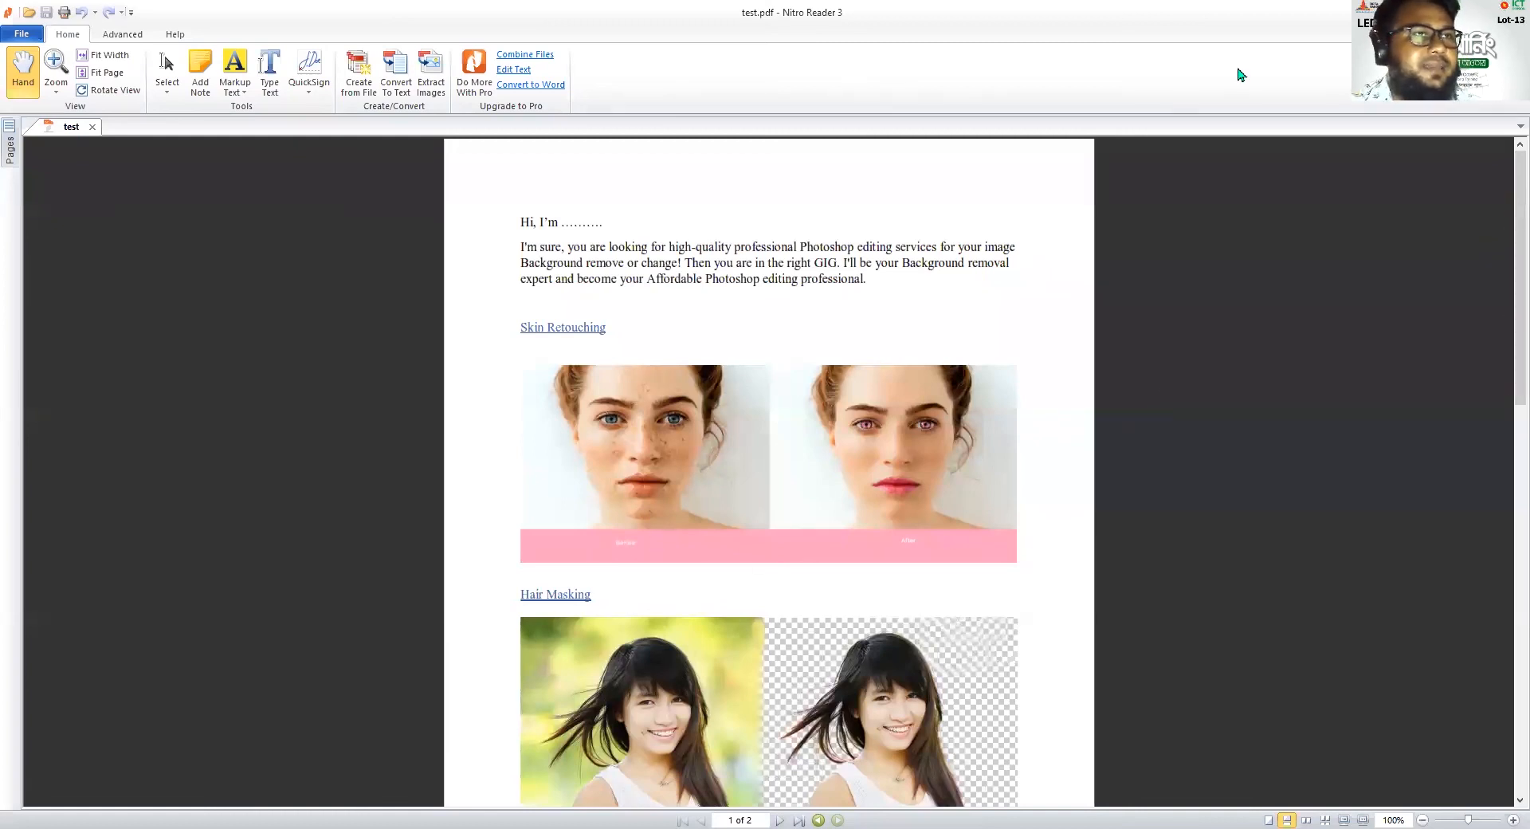
scroll(1157, 473, "down", 3)
scroll(1195, 629, "up", 3)
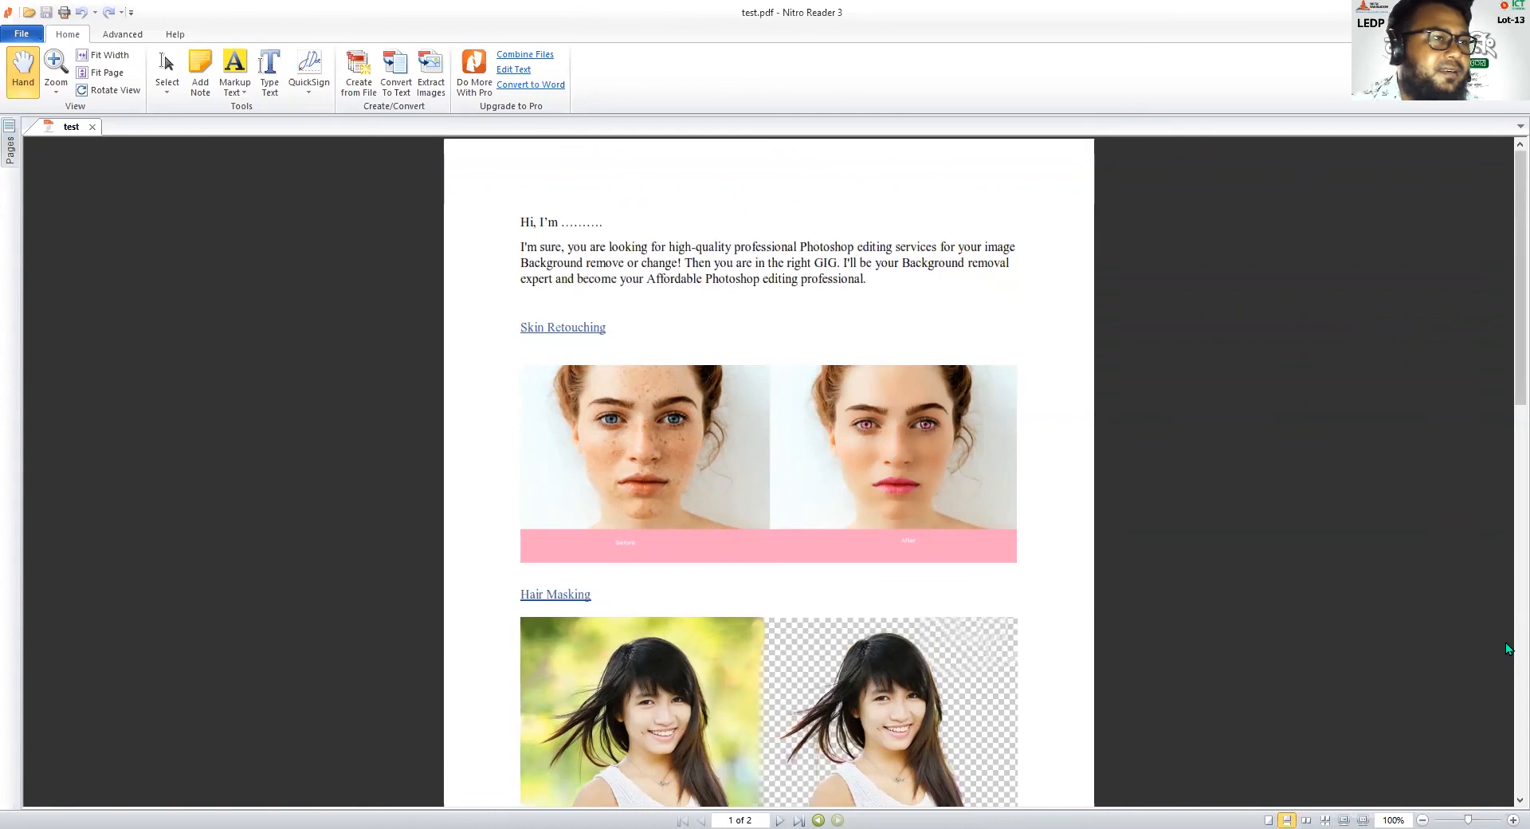
scroll(1506, 330, "down", 3)
scroll(1506, 302, "up", 3)
scroll(1506, 478, "down", 12)
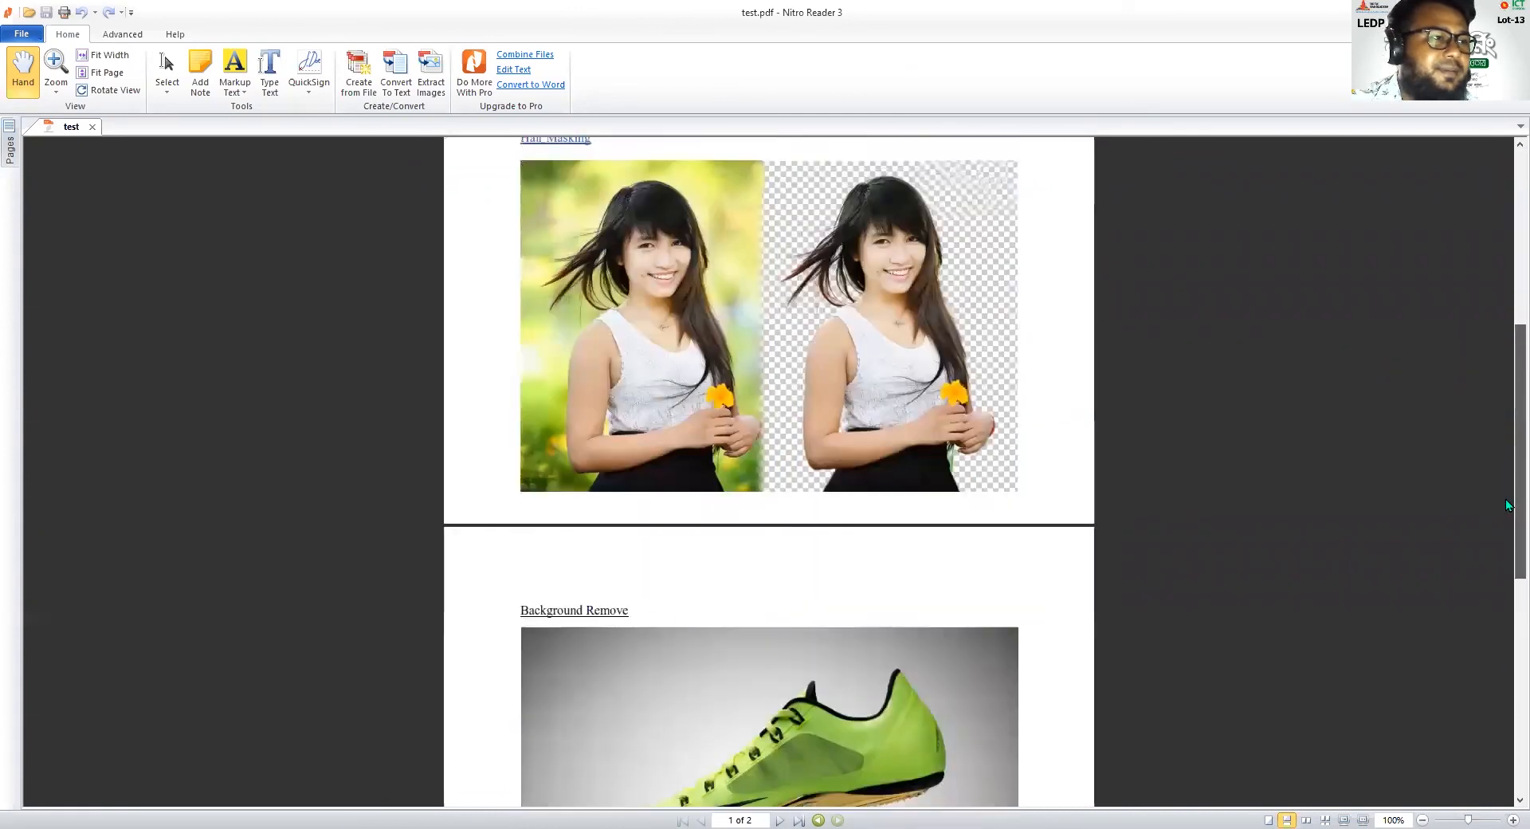
scroll(1506, 579, "down", 5)
scroll(1505, 579, "up", 17)
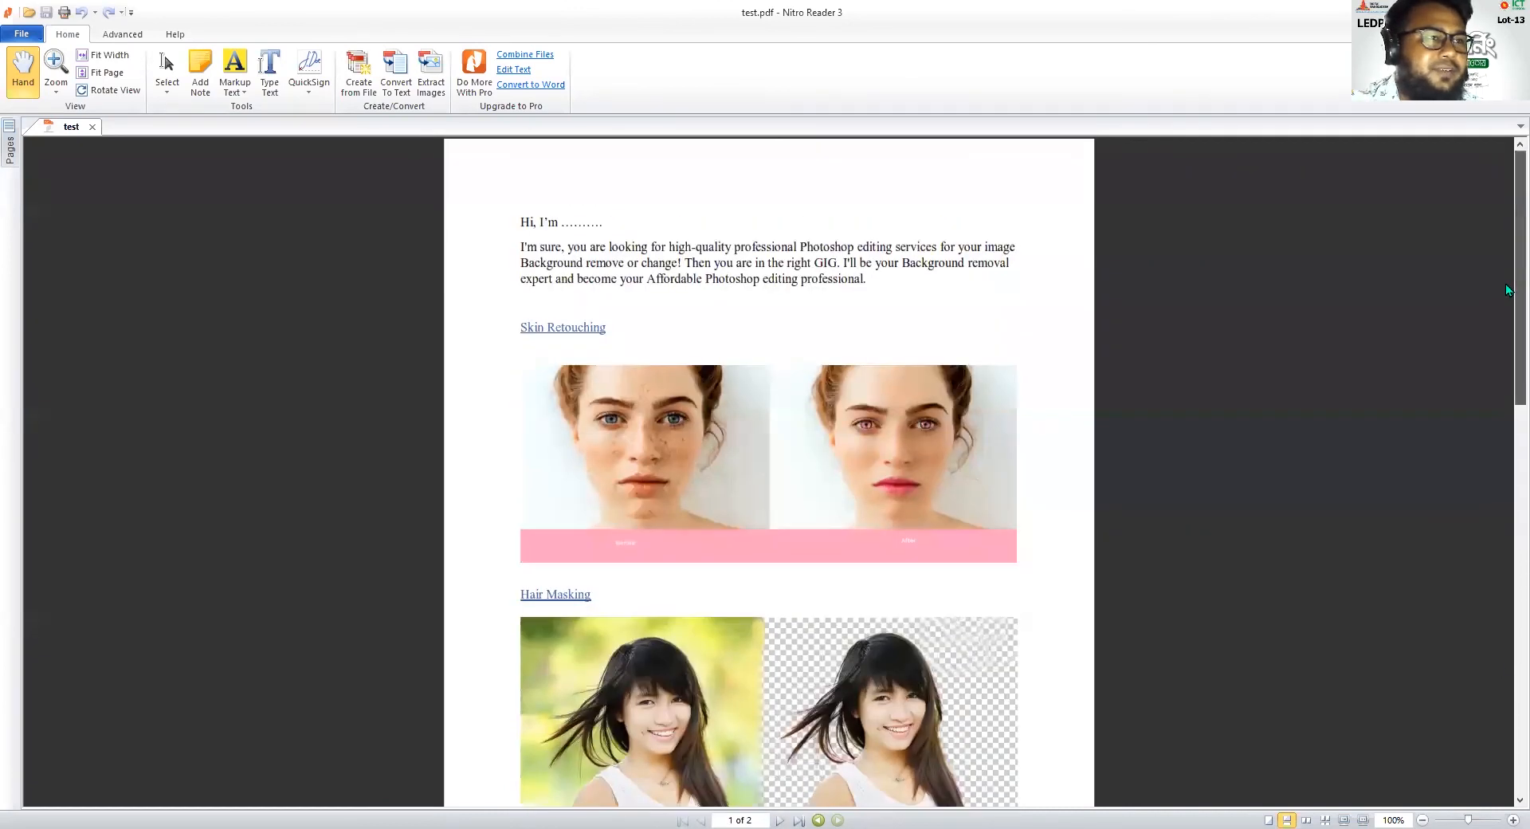
Examine the before-and-after images under "Skin Retouching" and "Hair Masking" in test.pdf, continuing to the shoe image on page 2
scroll(772, 439, "down", 2)
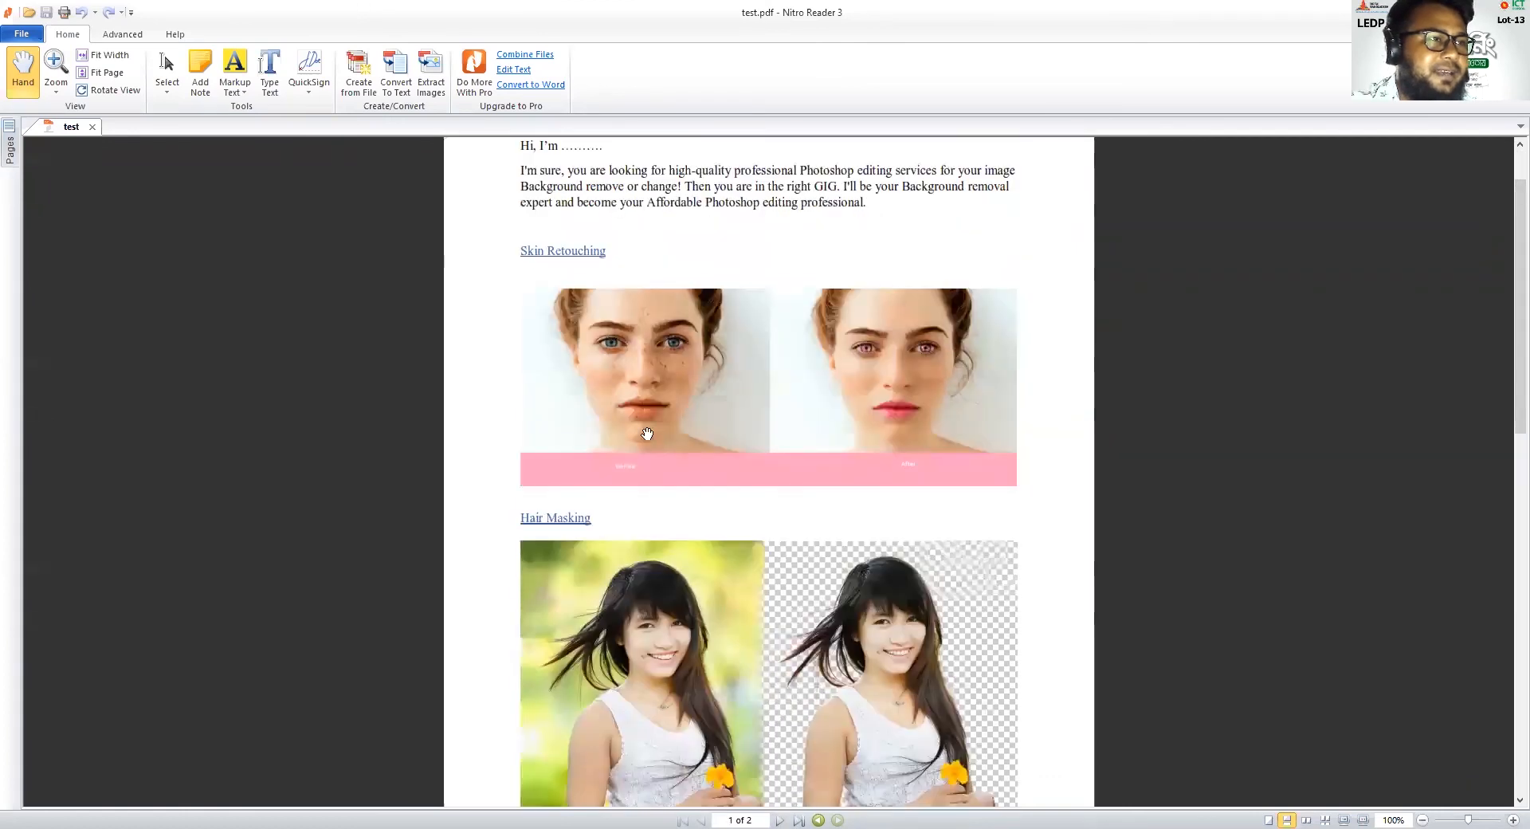
scroll(779, 443, "down", 10)
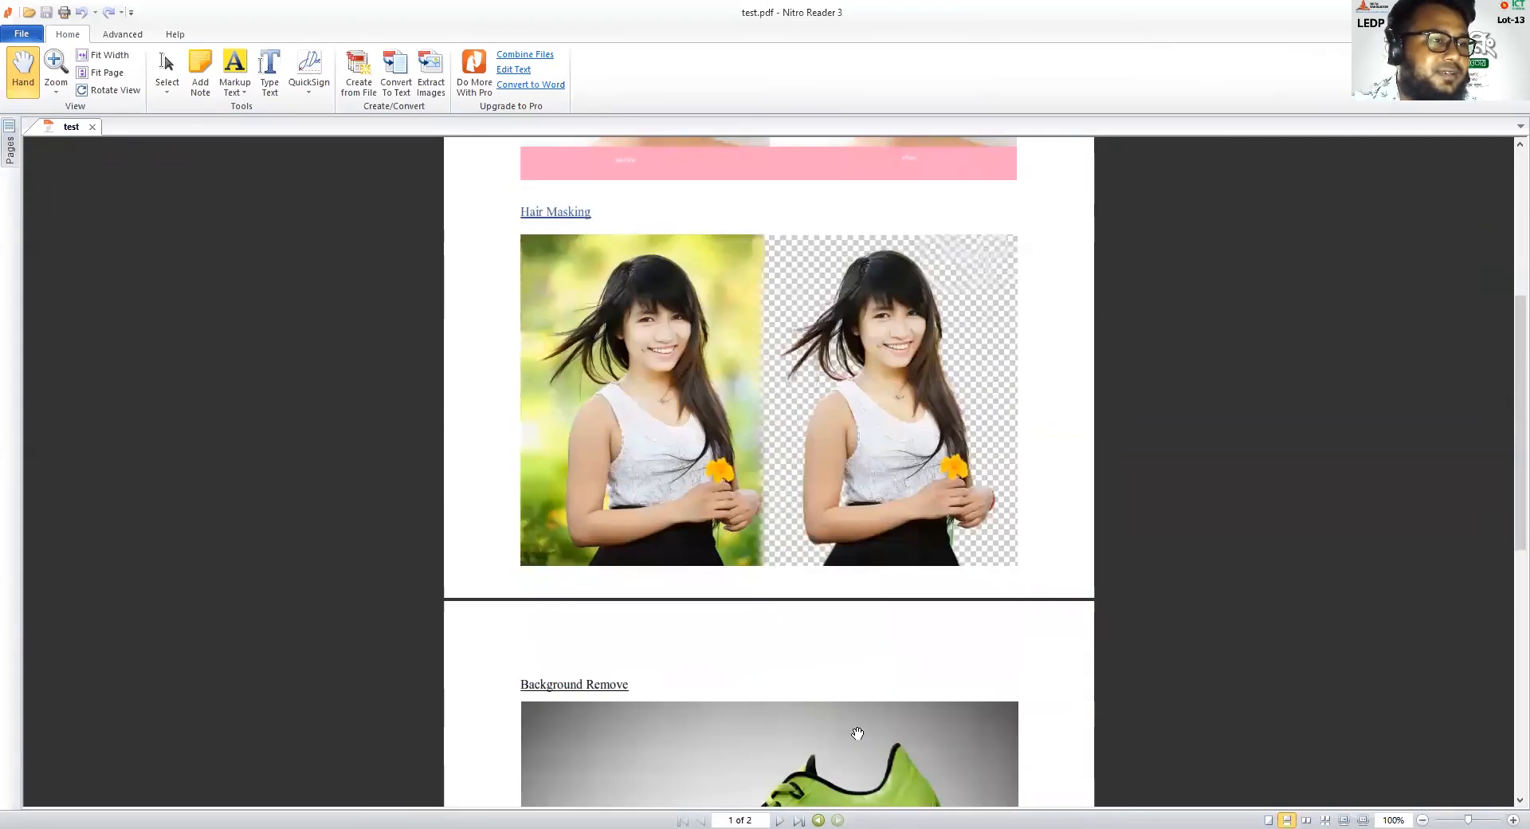
scroll(857, 733, "down", 3)
scroll(857, 733, "up", 12)
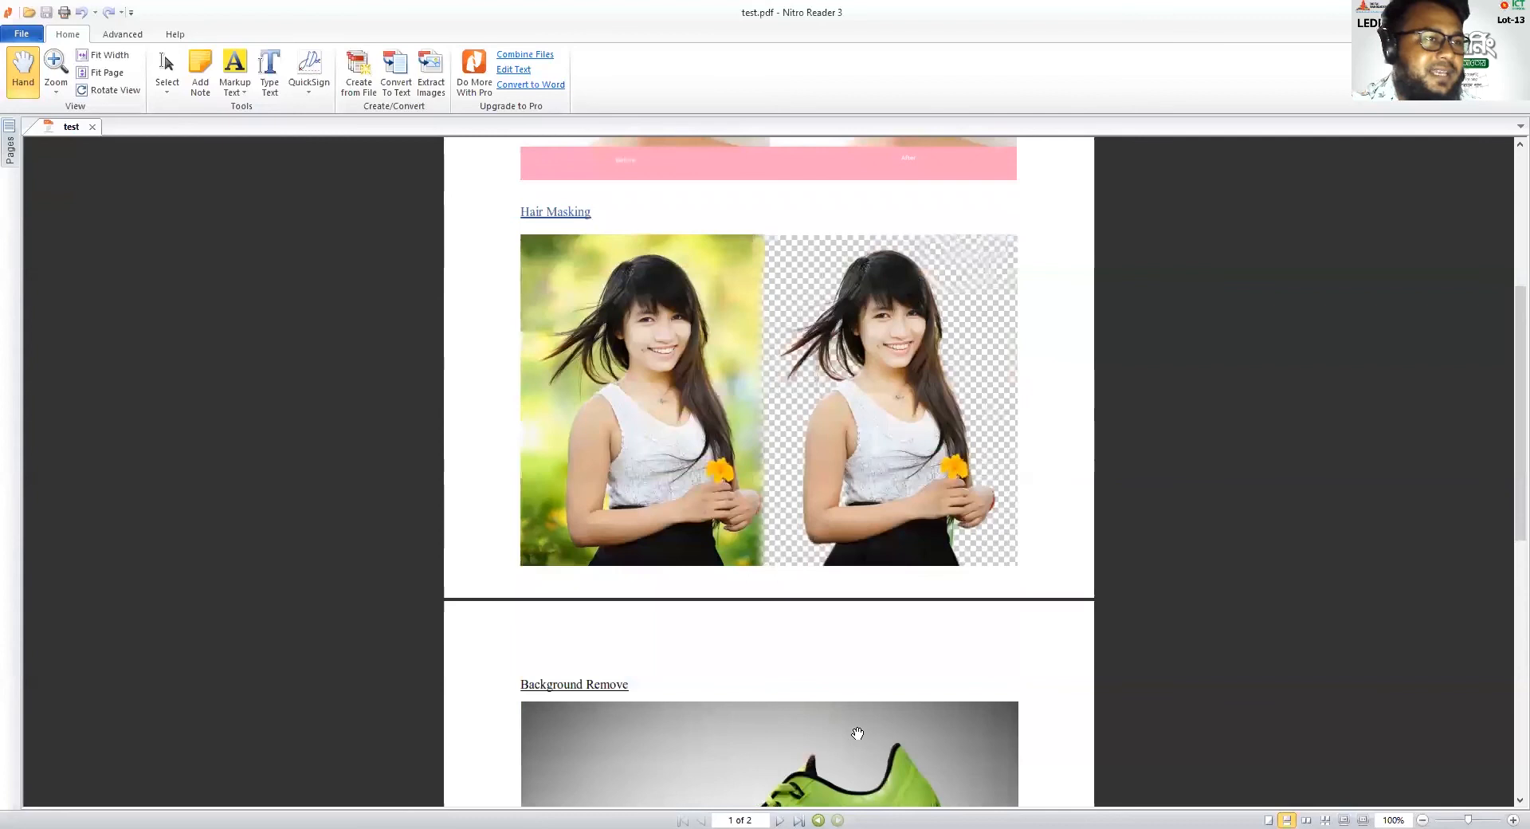
scroll(752, 721, "down", 2)
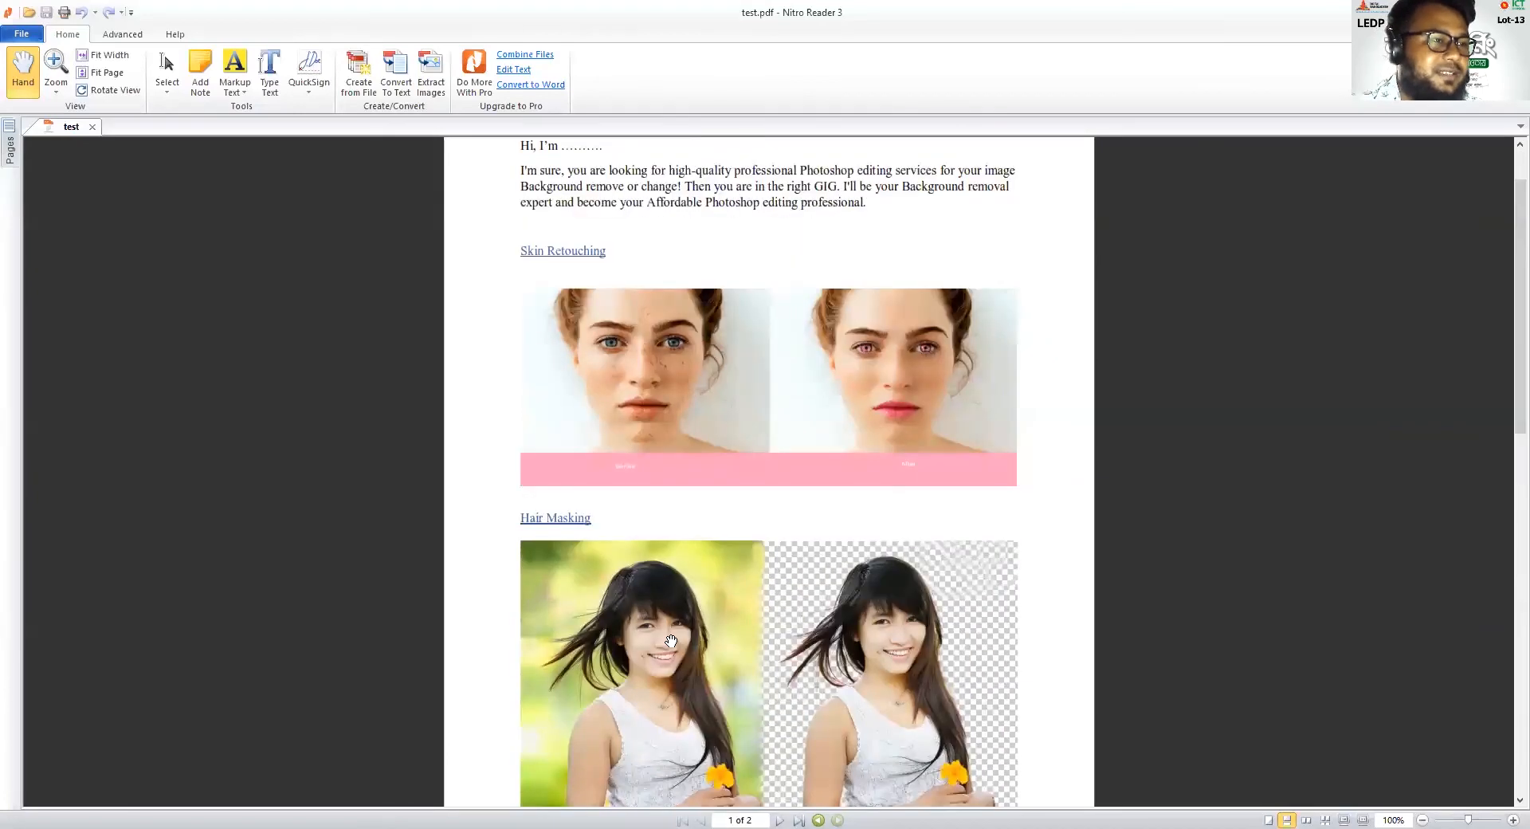
scroll(765, 669, "down", 3)
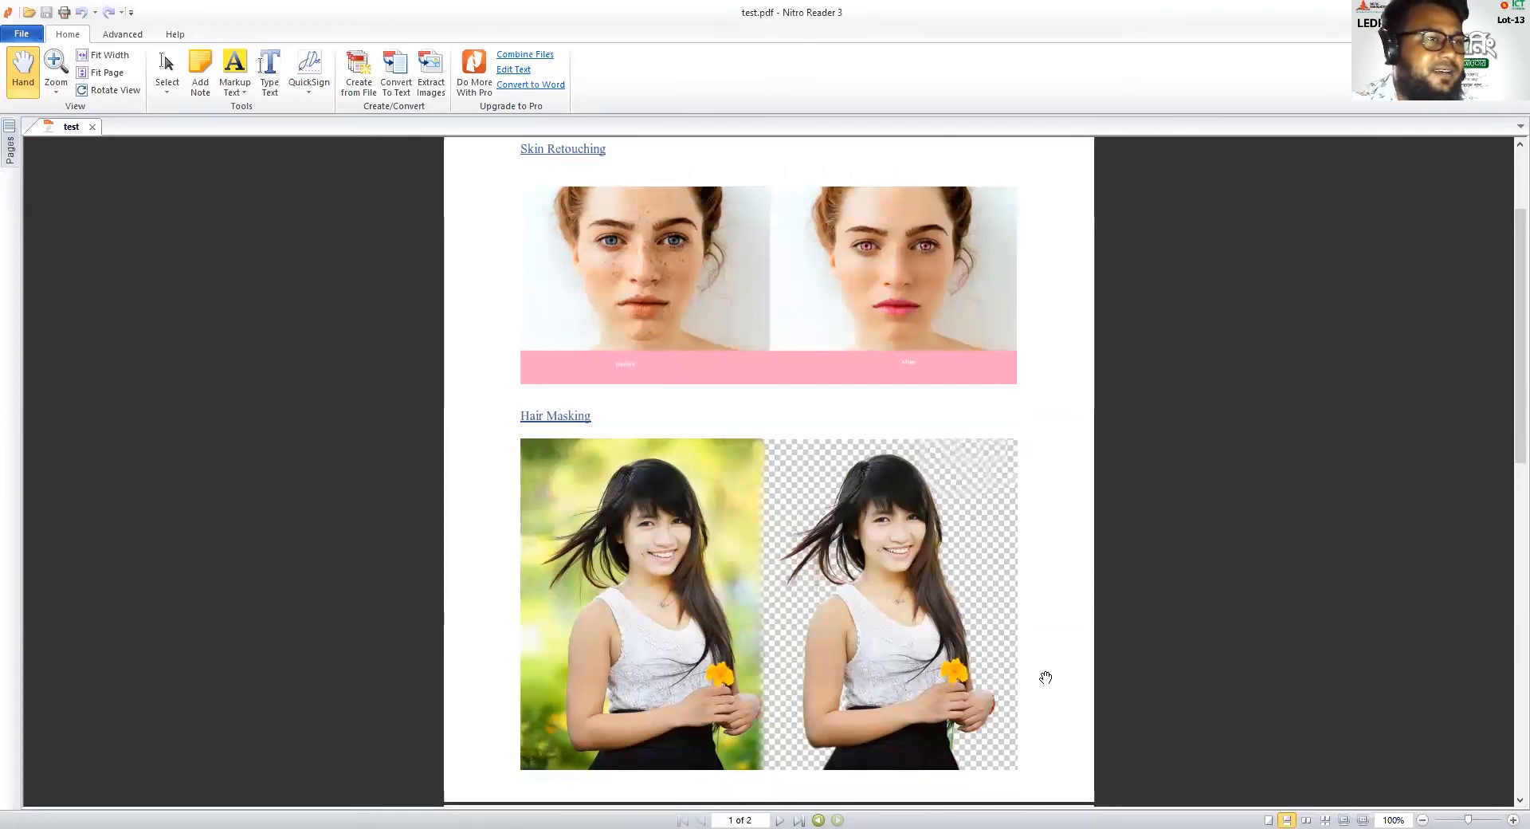
scroll(1045, 675, "up", 2)
scroll(1045, 677, "down", 2)
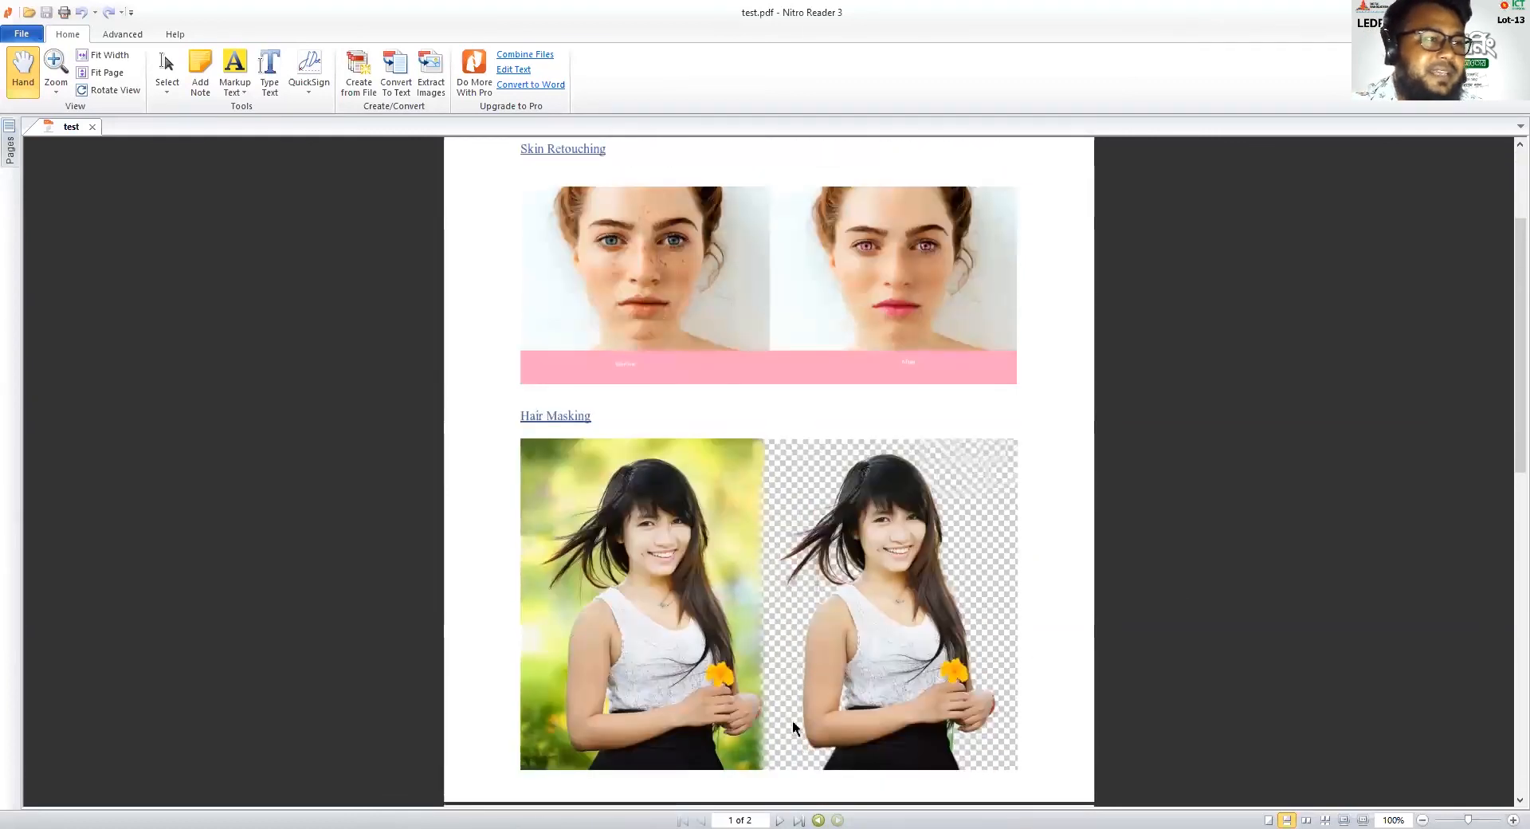
scroll(780, 733, "down", 2)
scroll(771, 745, "down", 1)
scroll(714, 739, "down", 1)
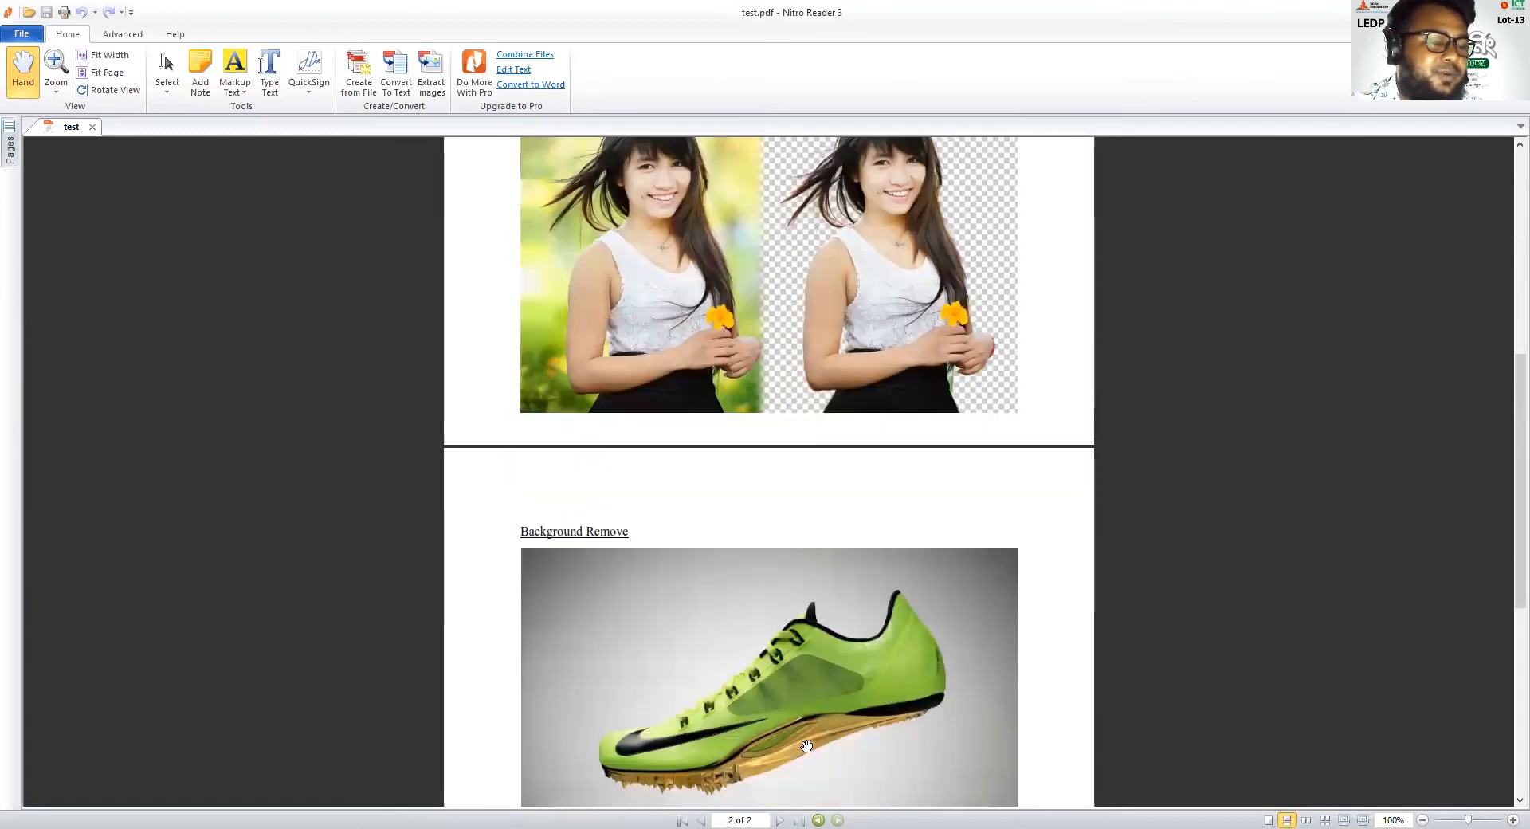
Compare the "Hair Masking" images with the shoe image in test.pdf and go back to the introduction
scroll(808, 748, "up", 2)
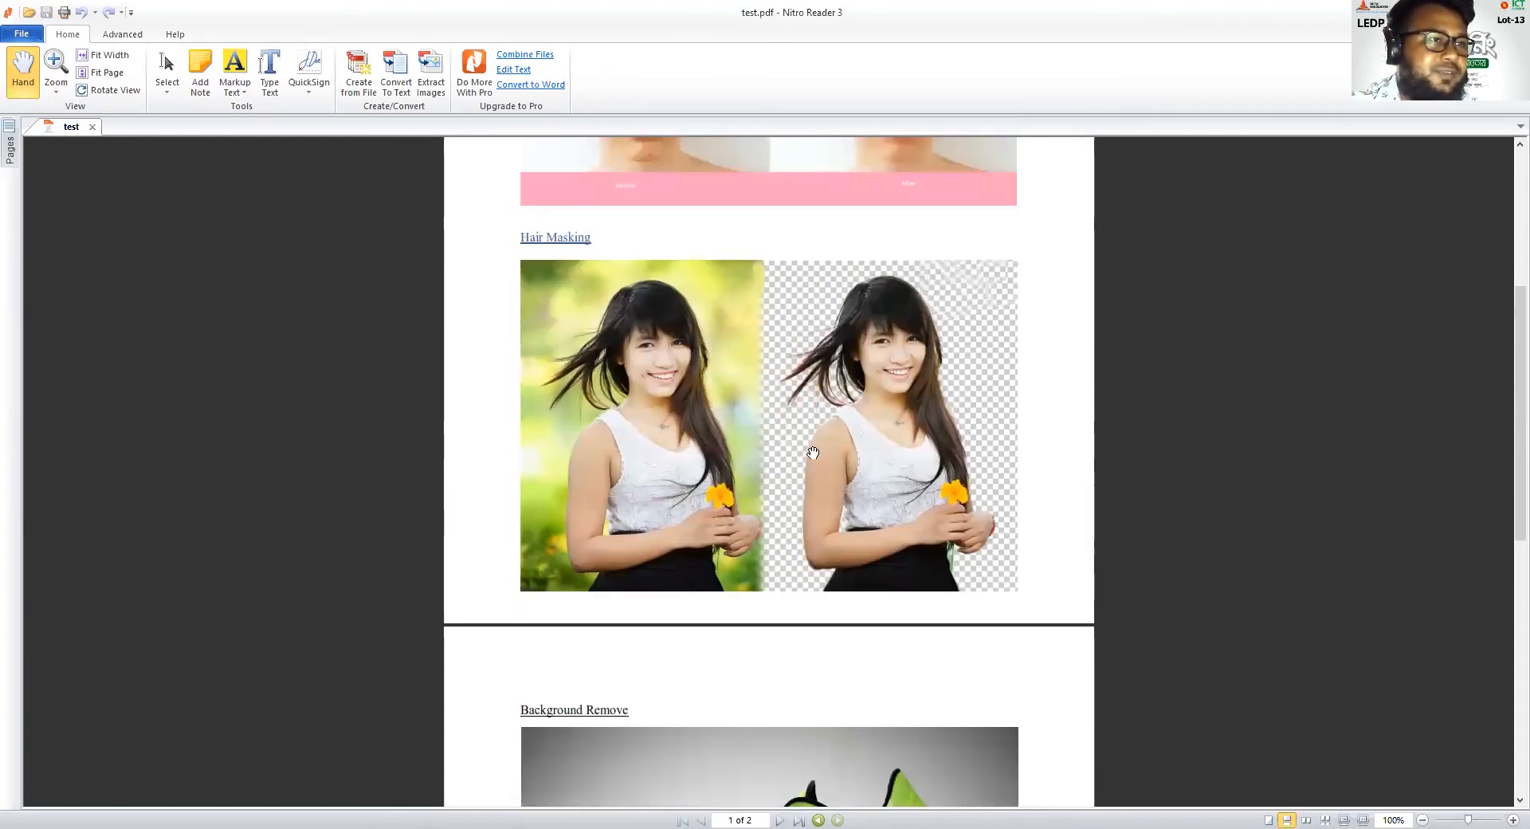
scroll(784, 418, "up", 1)
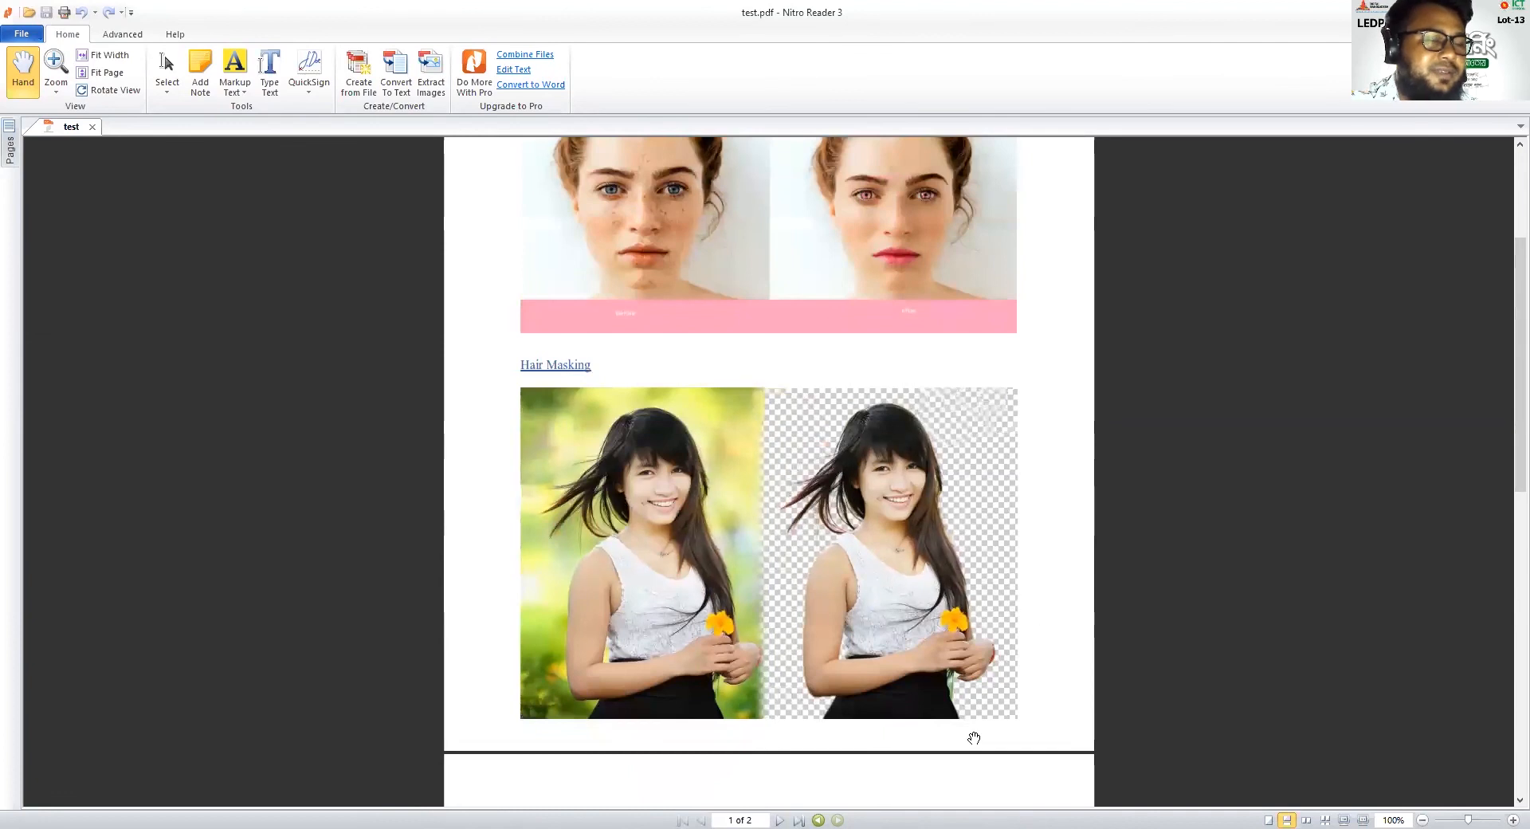
scroll(980, 747, "up", 1)
scroll(980, 747, "up", 1)
scroll(980, 747, "down", 5)
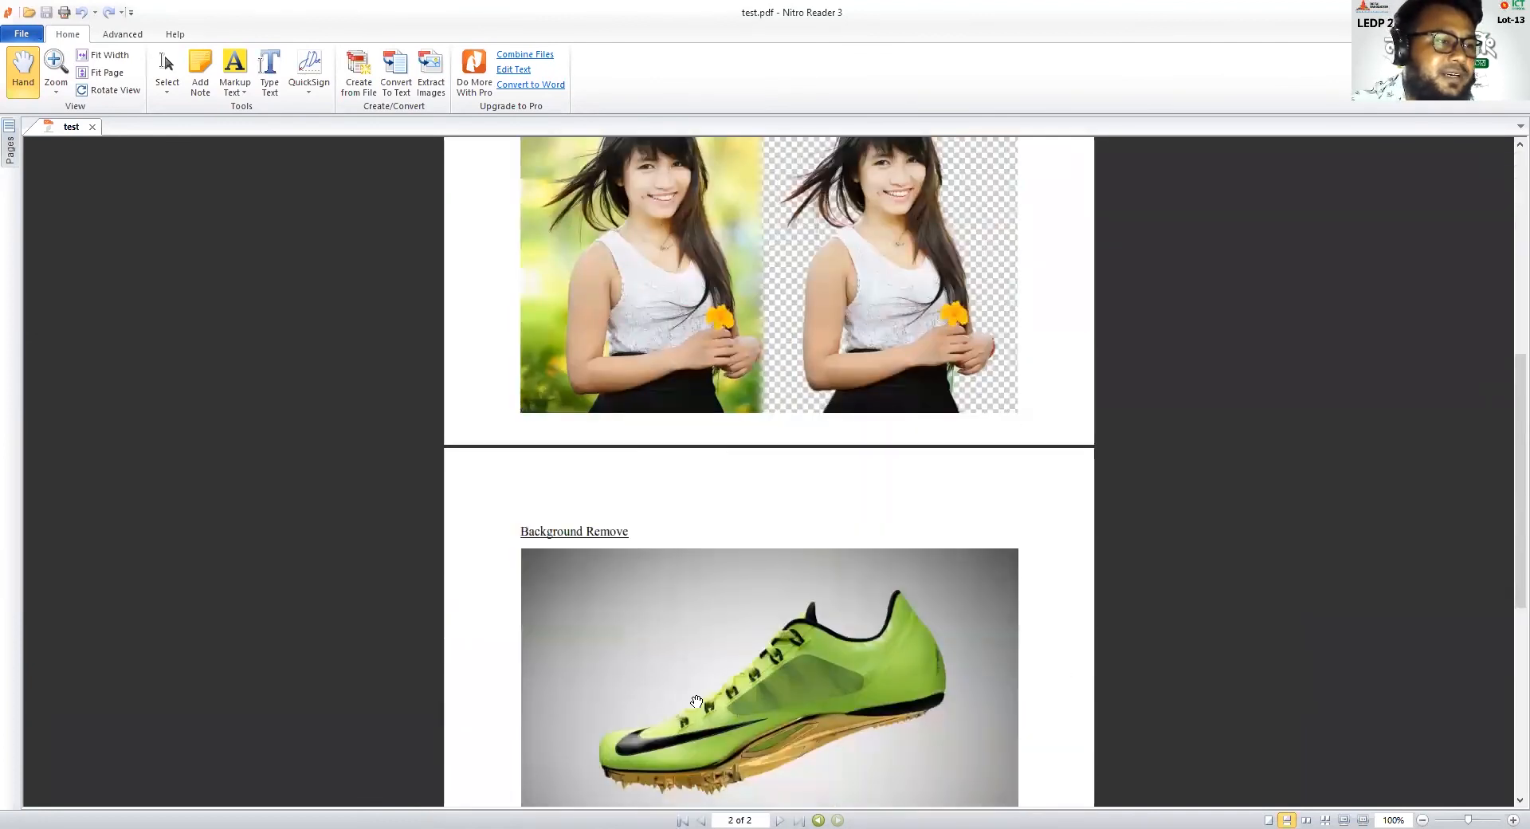
scroll(806, 695, "down", 1)
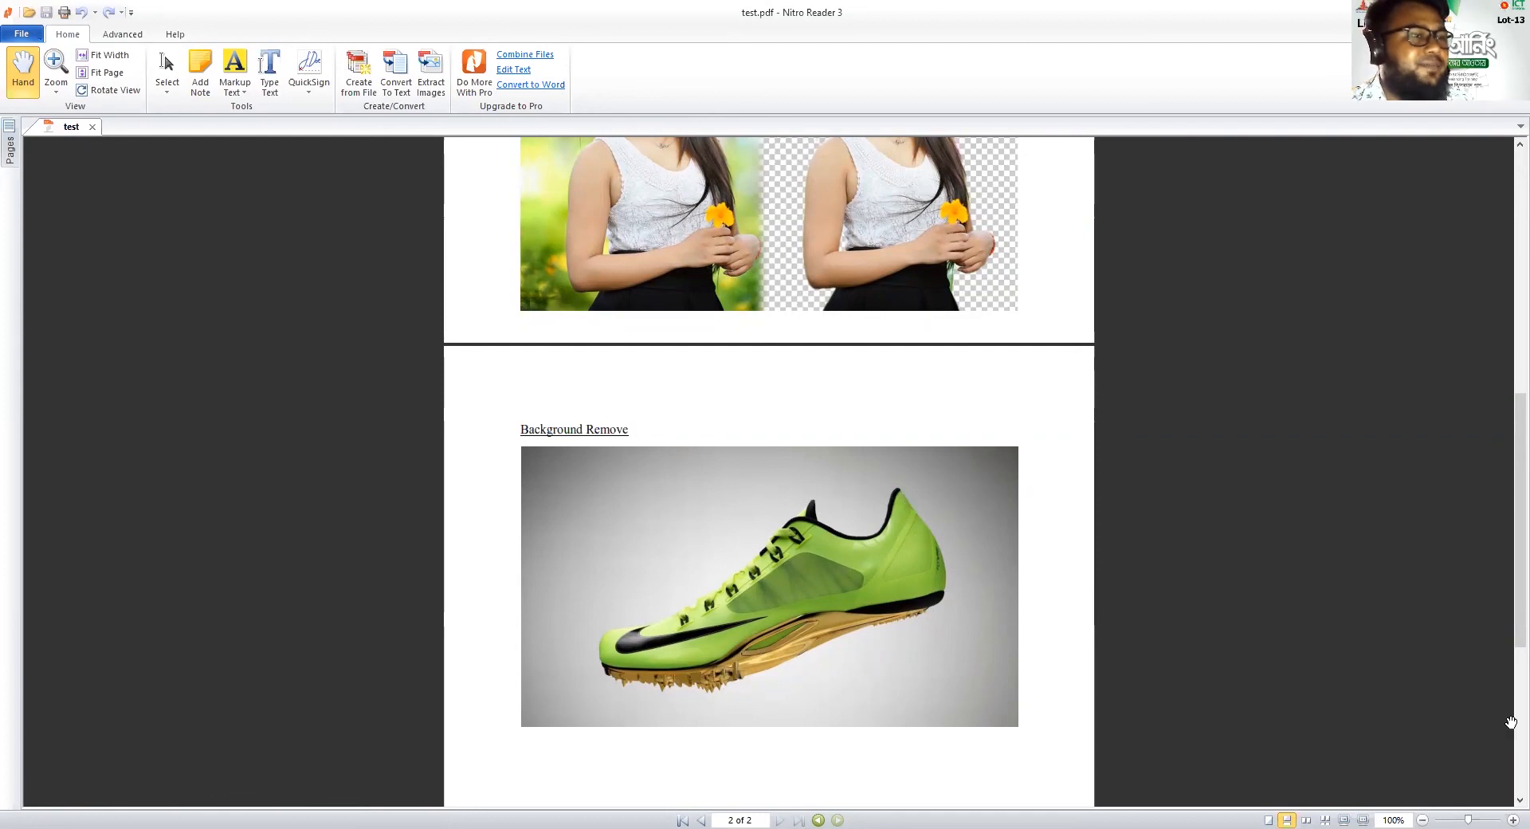
scroll(872, 684, "up", 5)
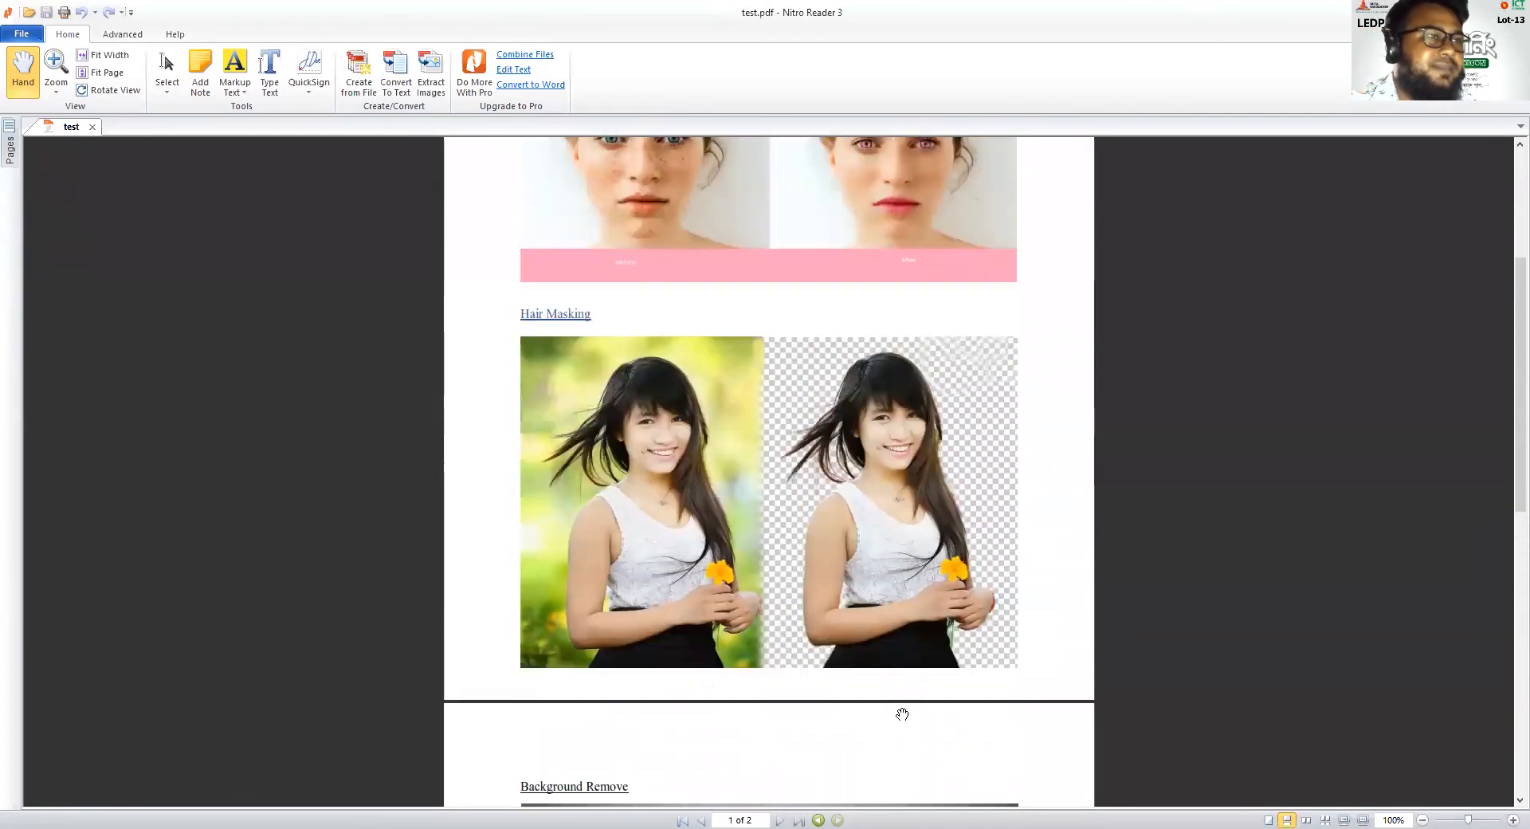
scroll(902, 714, "up", 4)
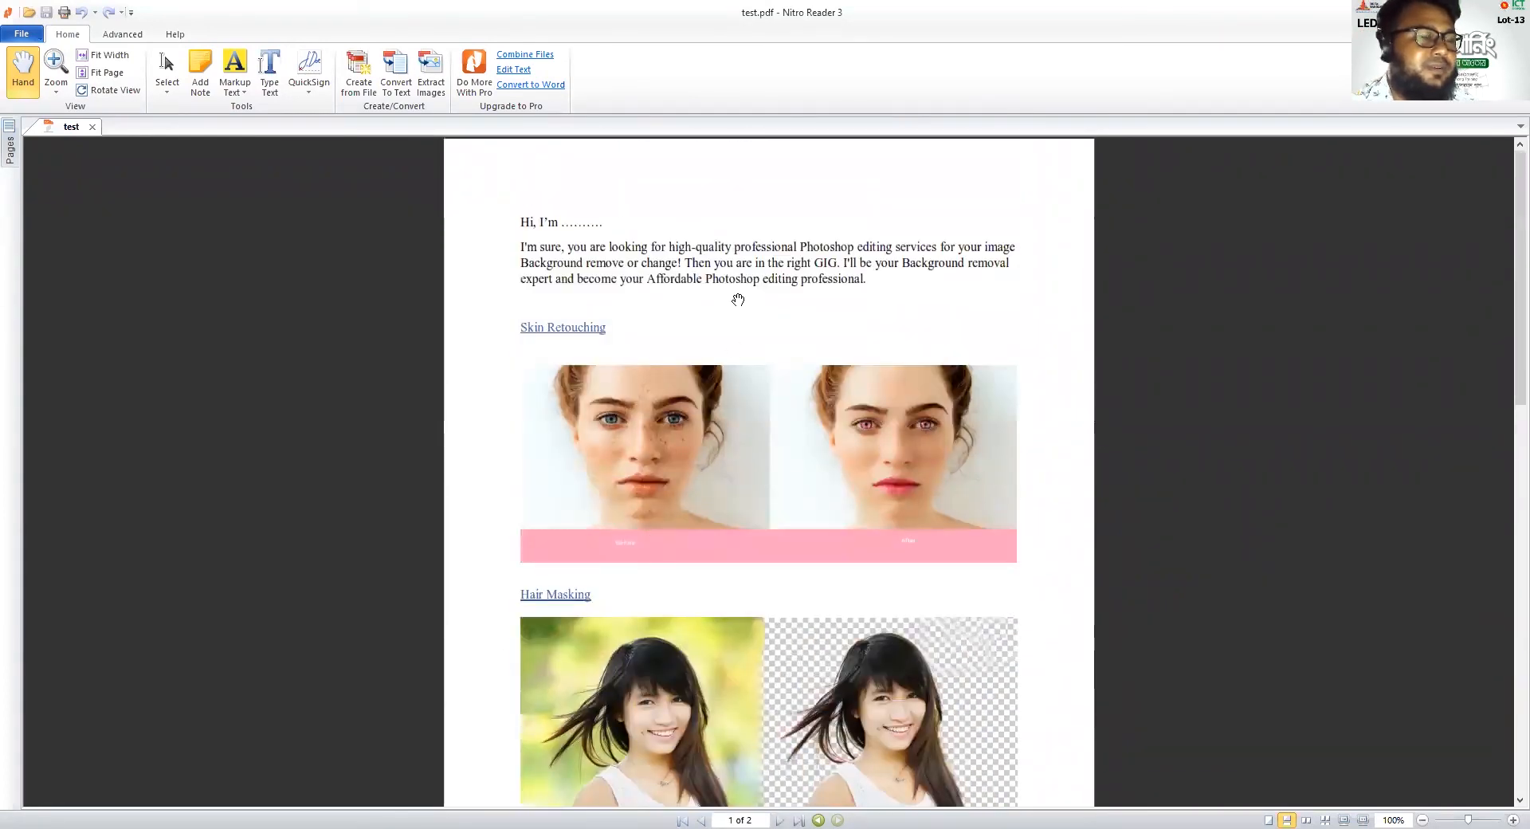
Go through the sample sections of test.pdf once more to the end of page 2 and return to the introduction
scroll(879, 641, "down", 1)
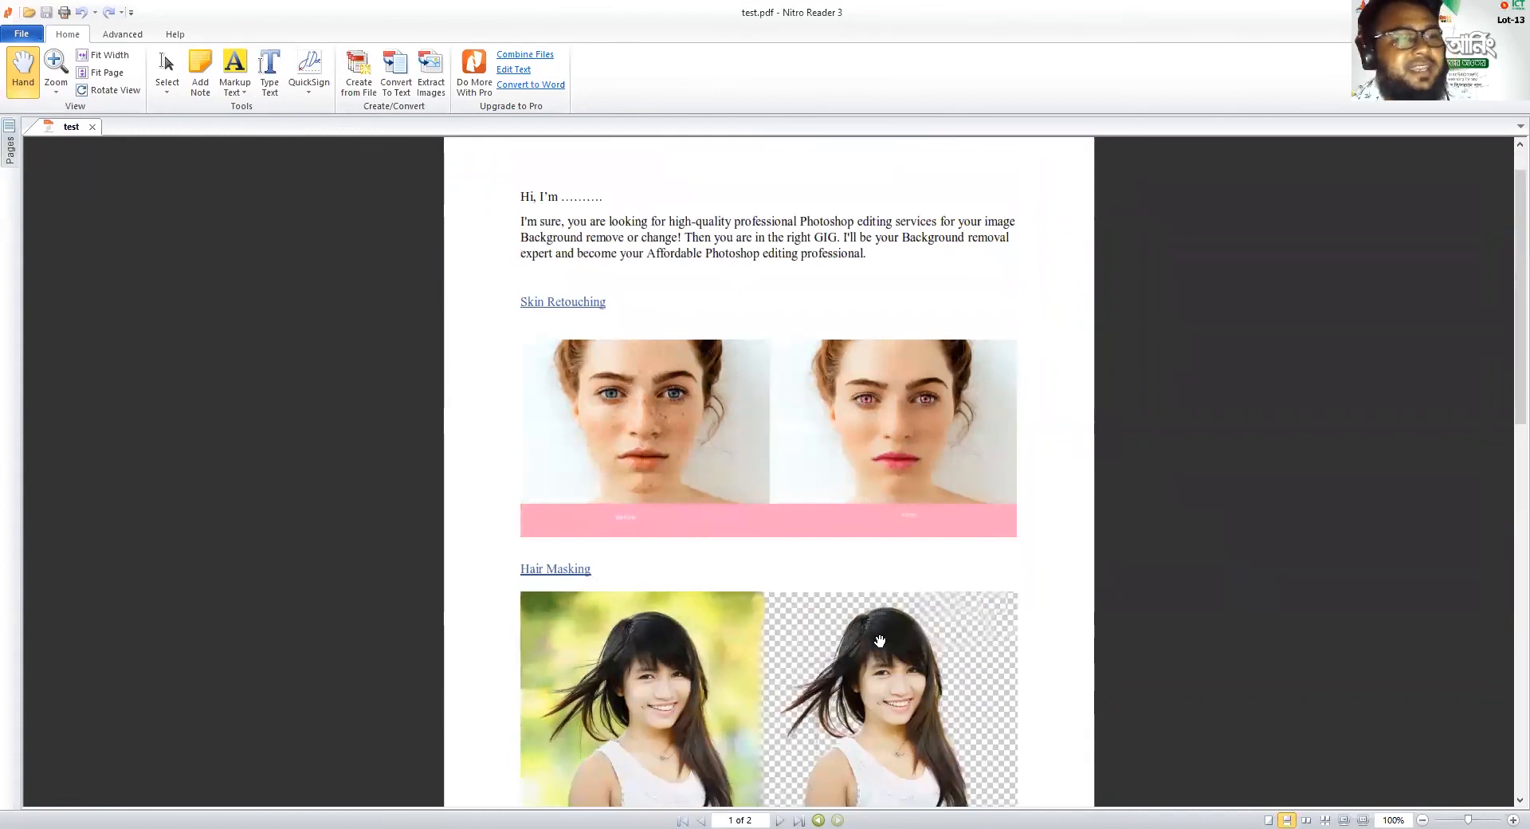
scroll(872, 661, "down", 1)
scroll(757, 594, "down", 4)
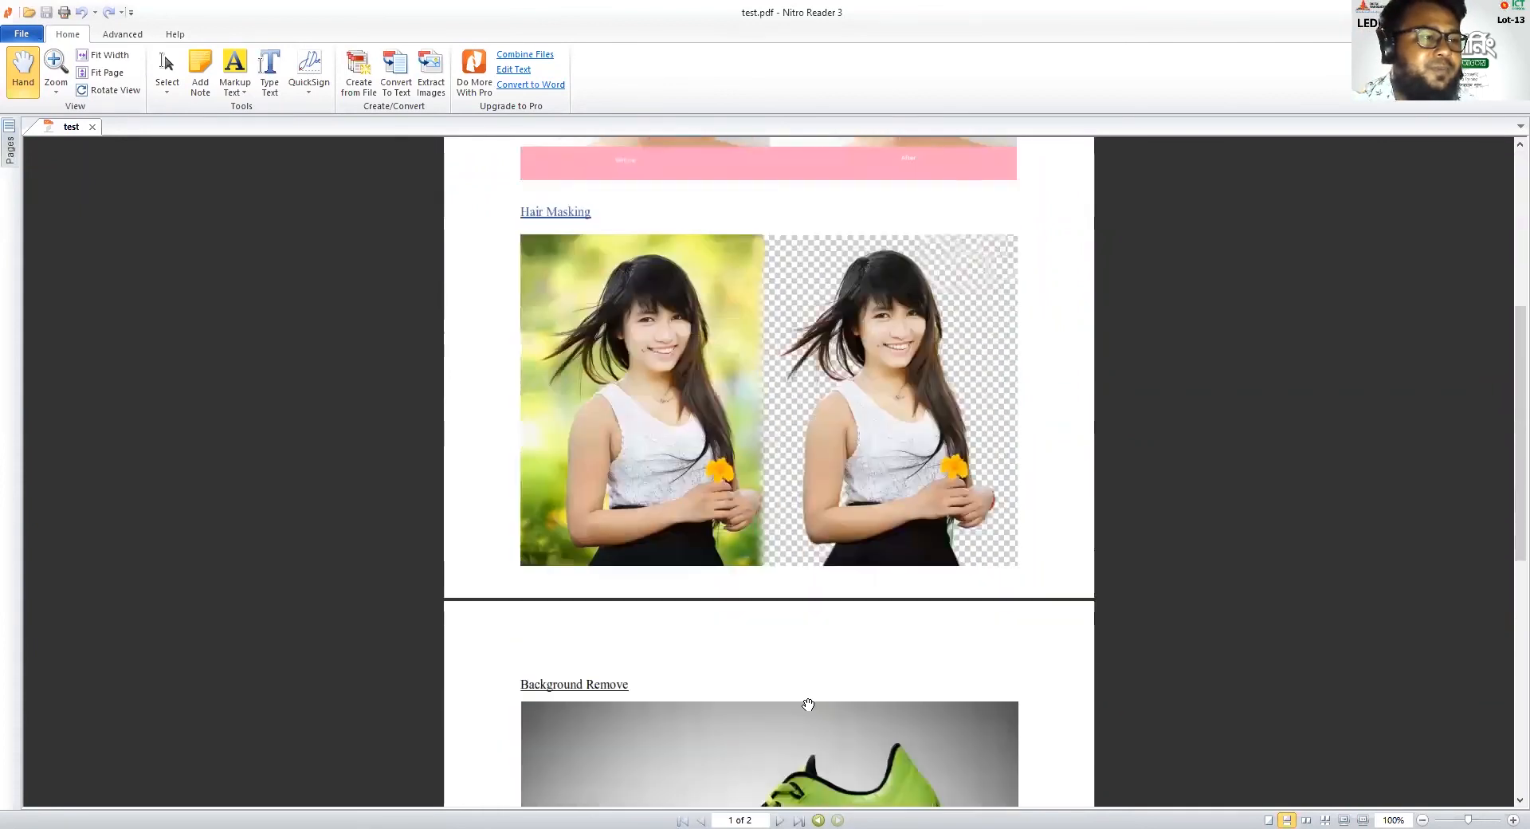
scroll(808, 705, "down", 2)
scroll(831, 584, "down", 4)
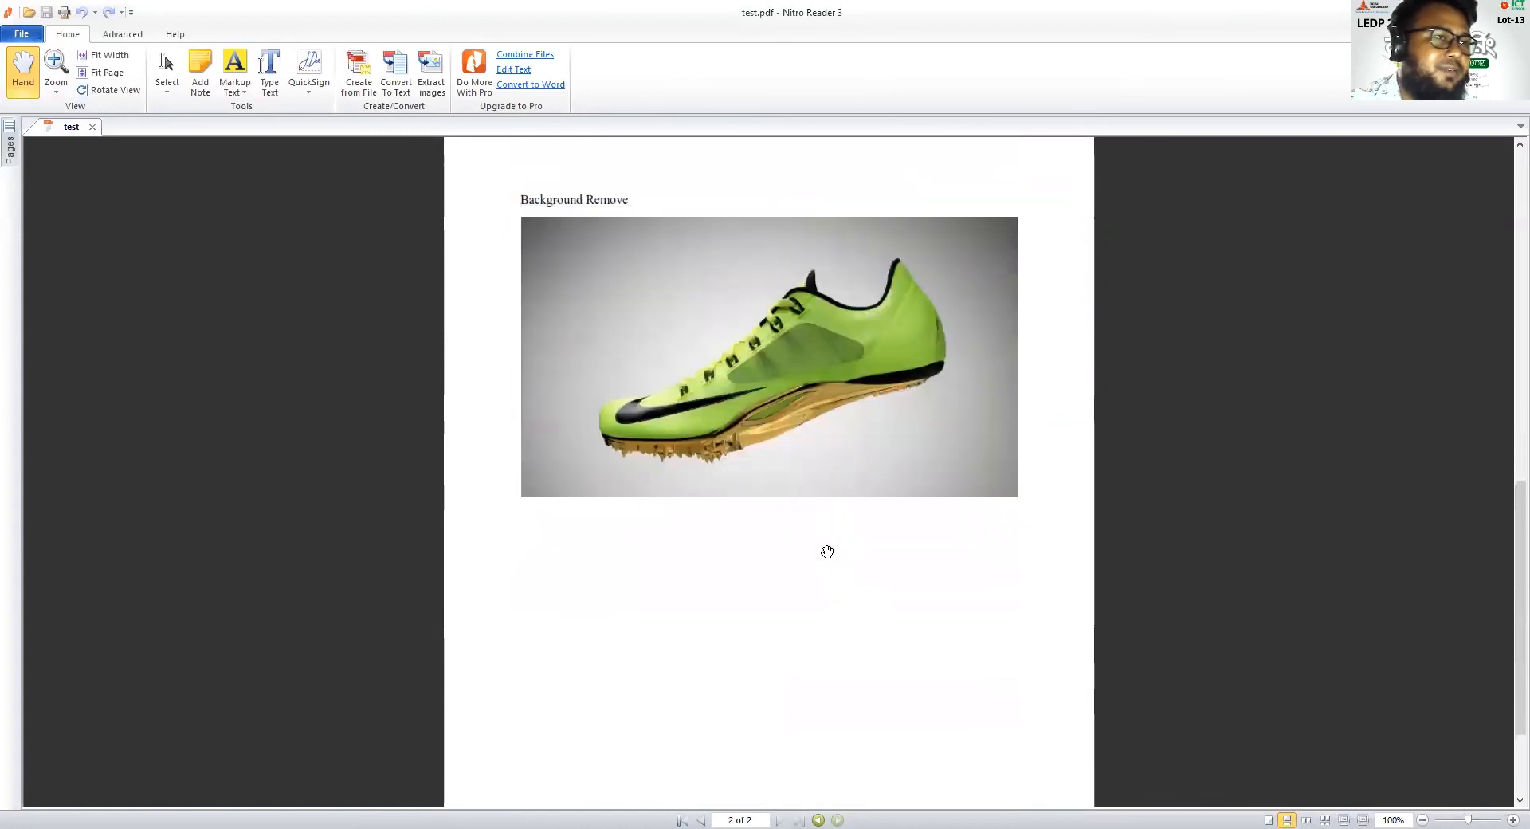
scroll(827, 551, "down", 2)
scroll(827, 551, "up", 5)
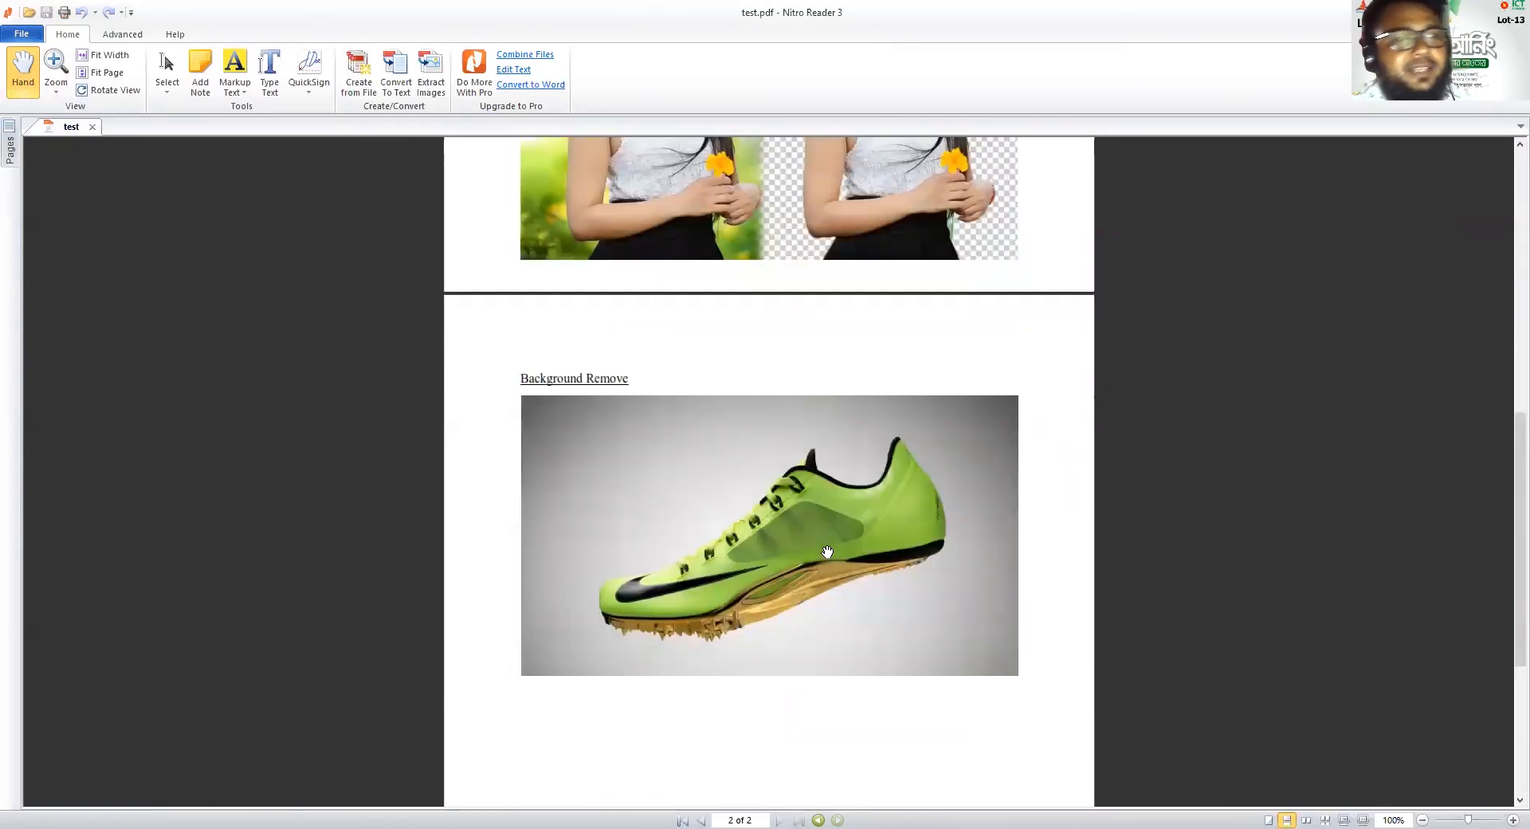
scroll(825, 551, "up", 1)
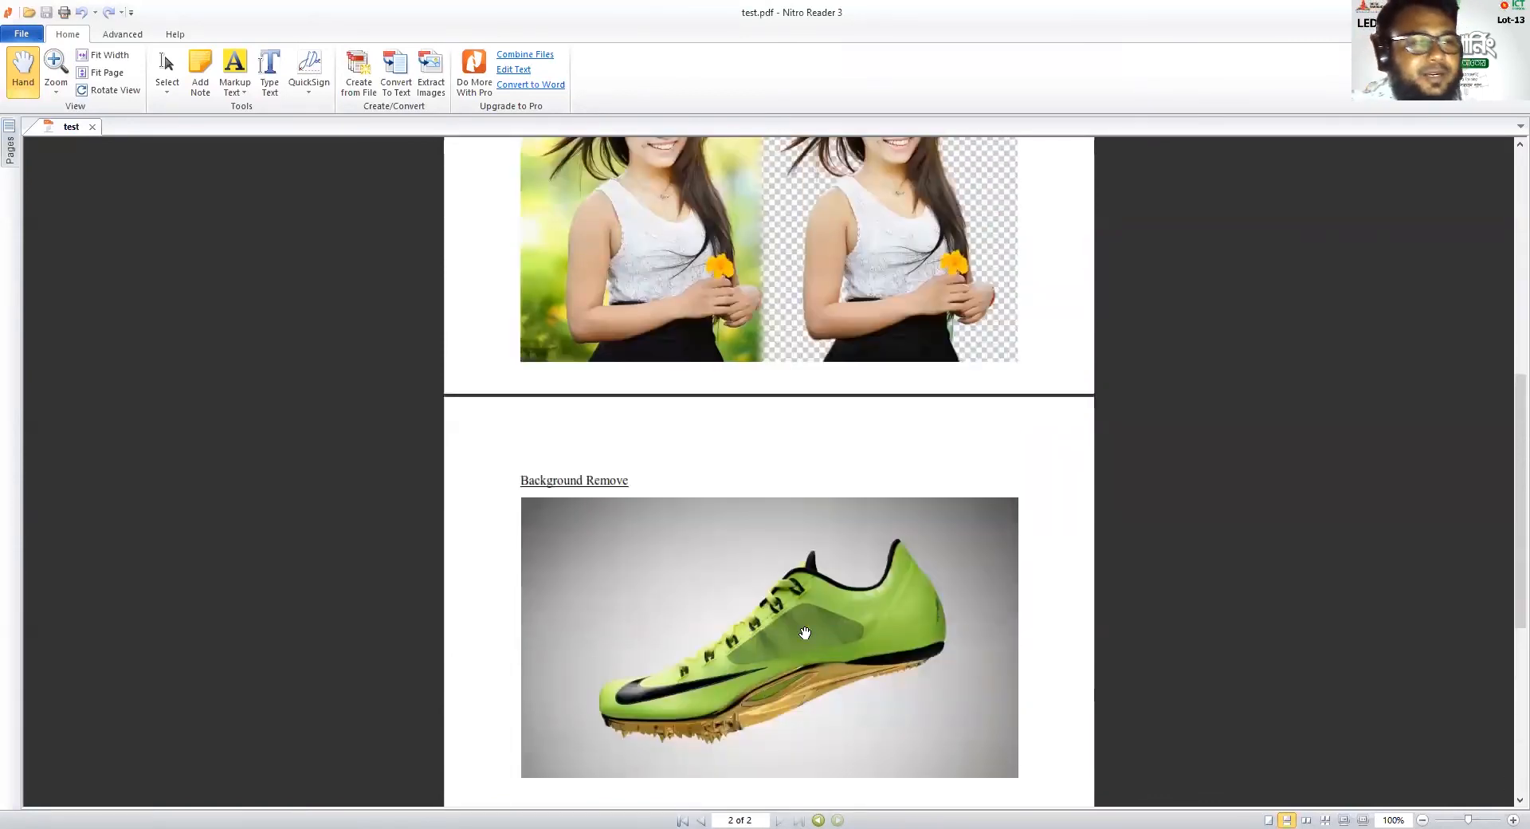
scroll(884, 674, "up", 1)
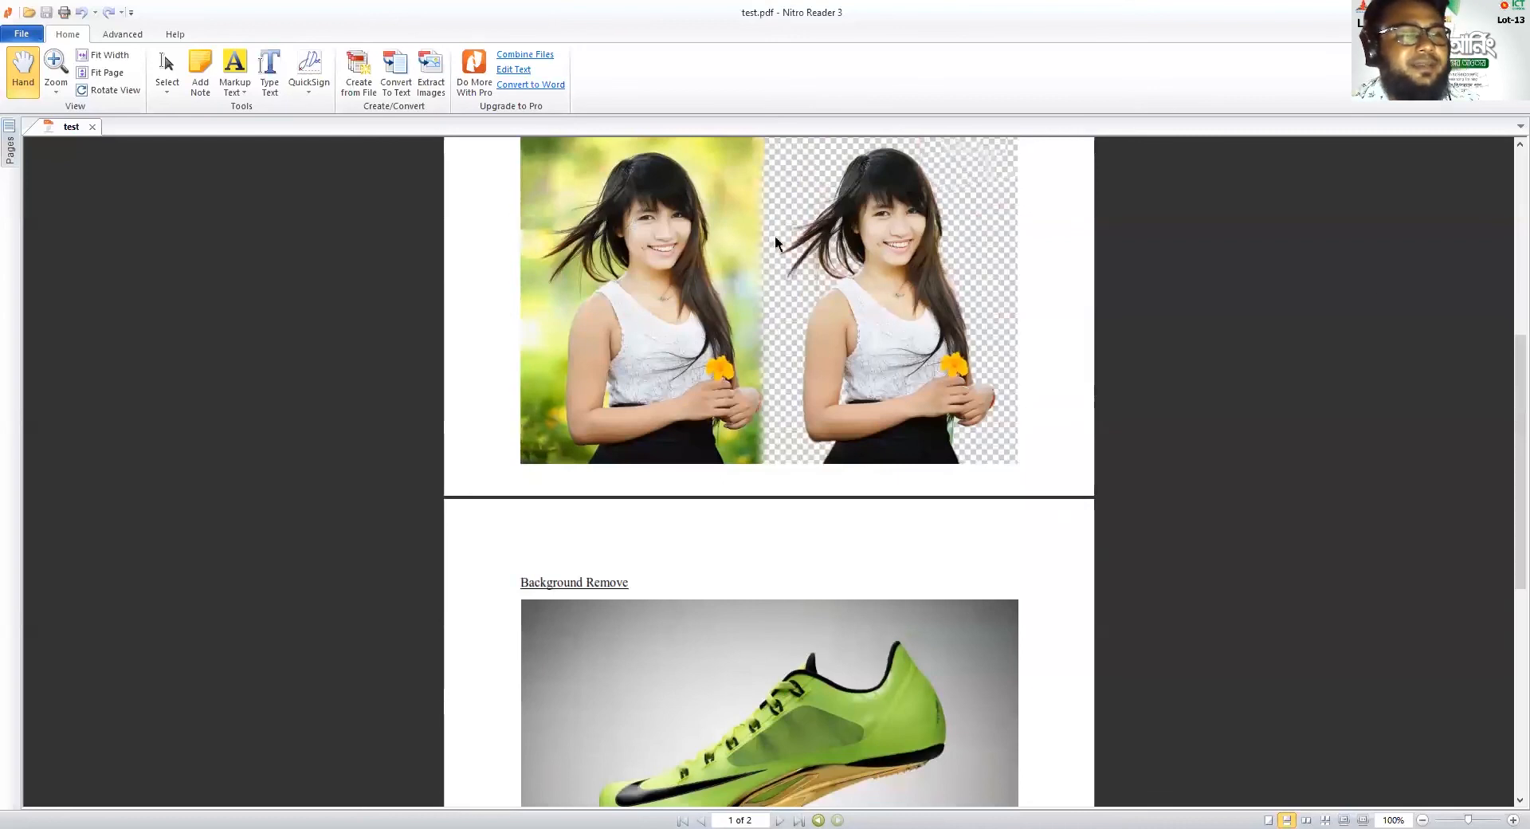
scroll(713, 288, "up", 3)
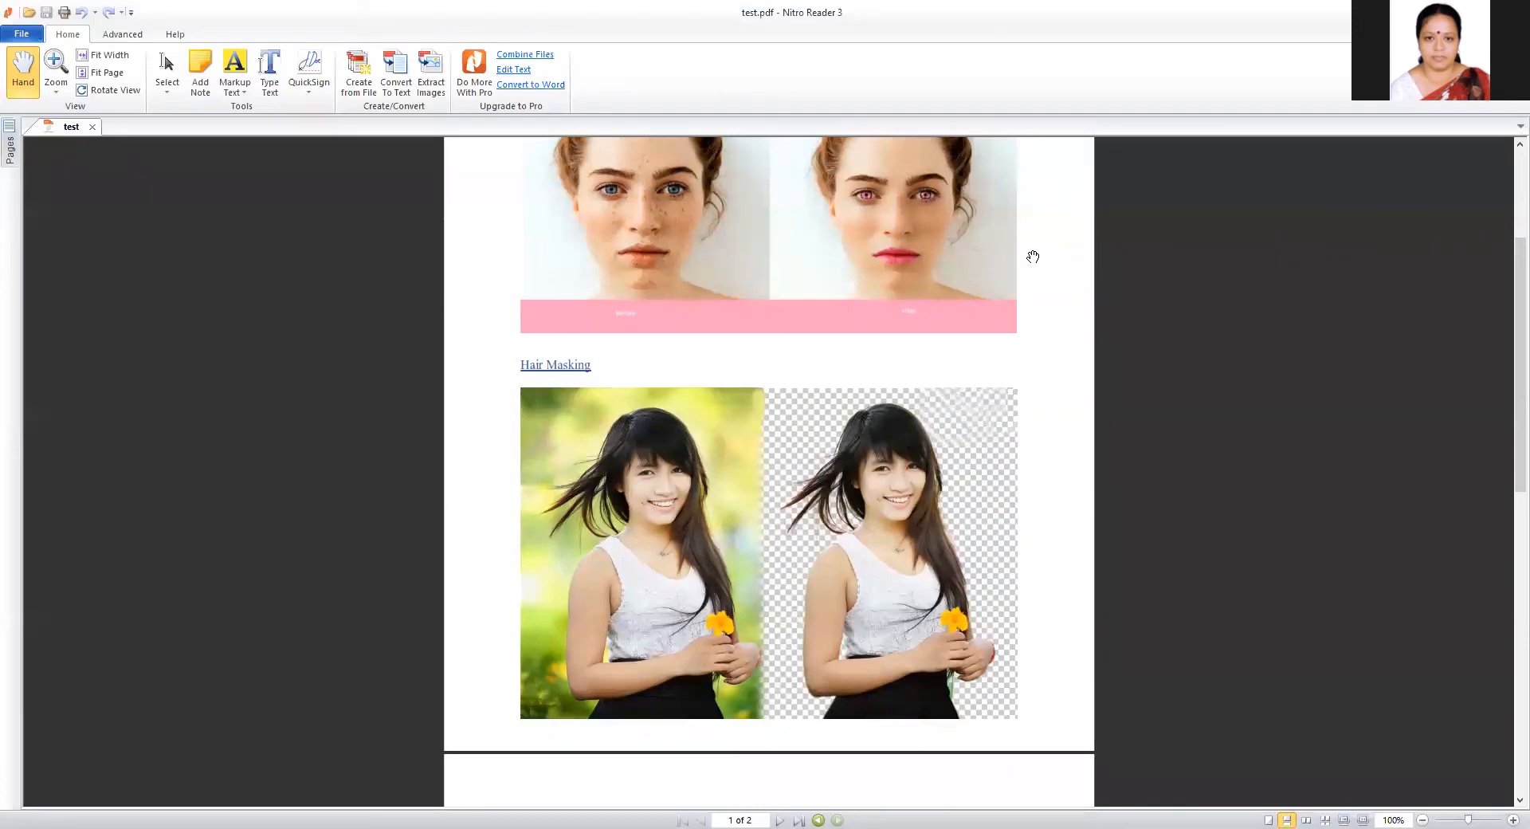
scroll(1032, 257, "up", 1)
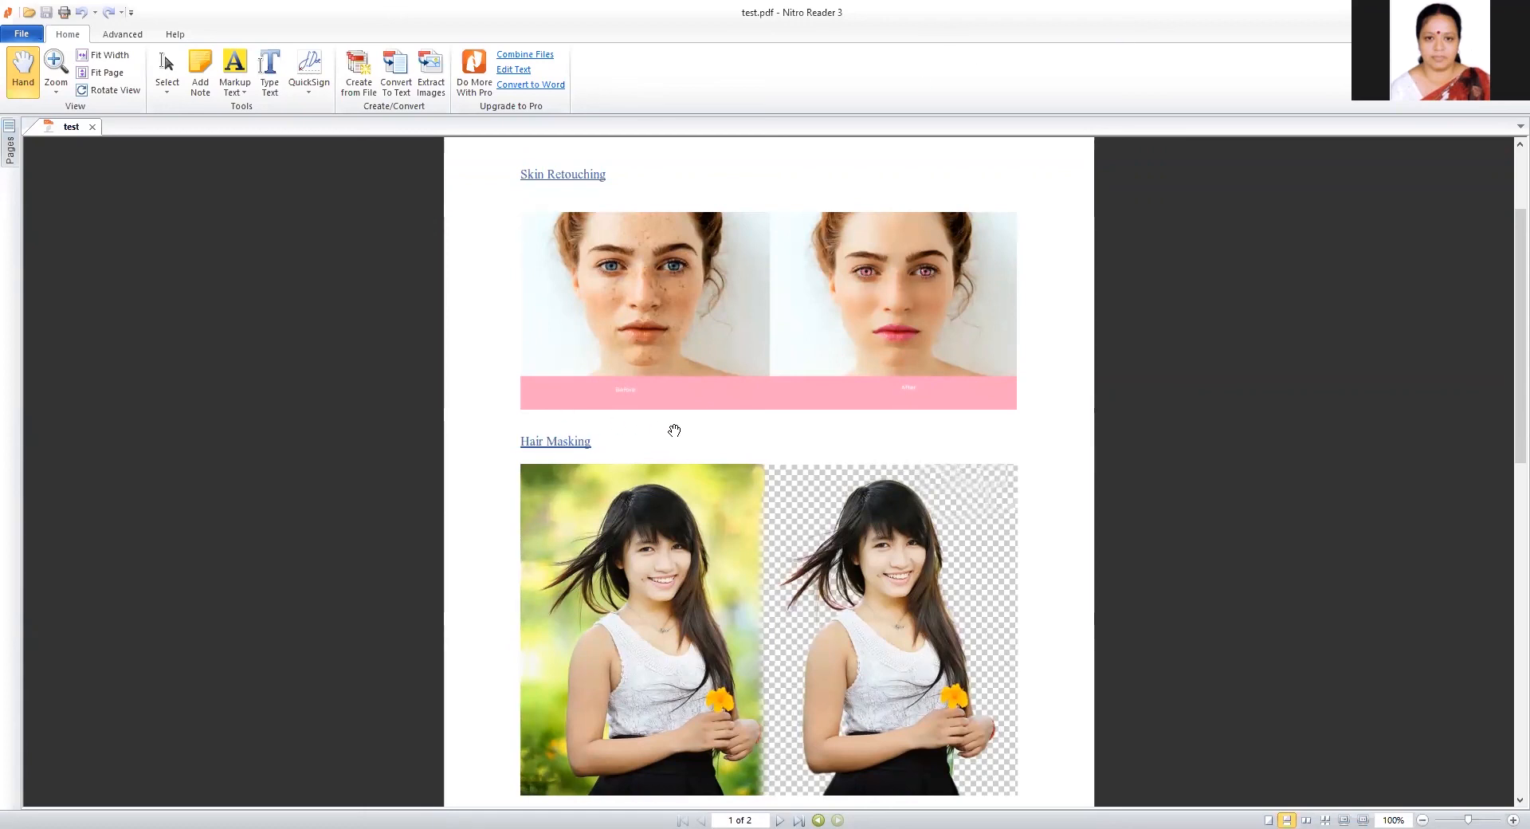
scroll(674, 430, "down", 5)
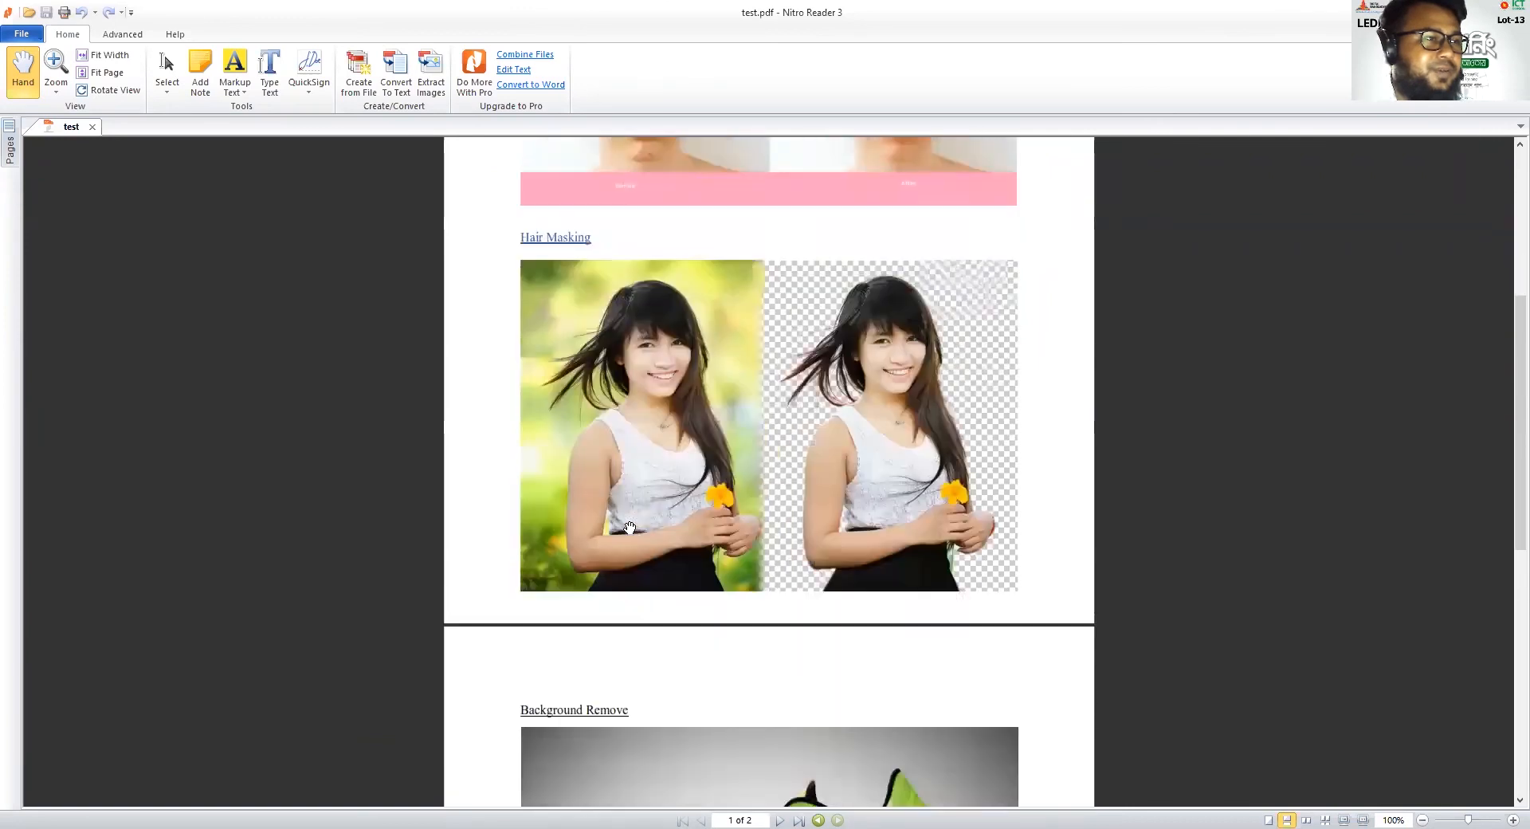
scroll(629, 527, "down", 4)
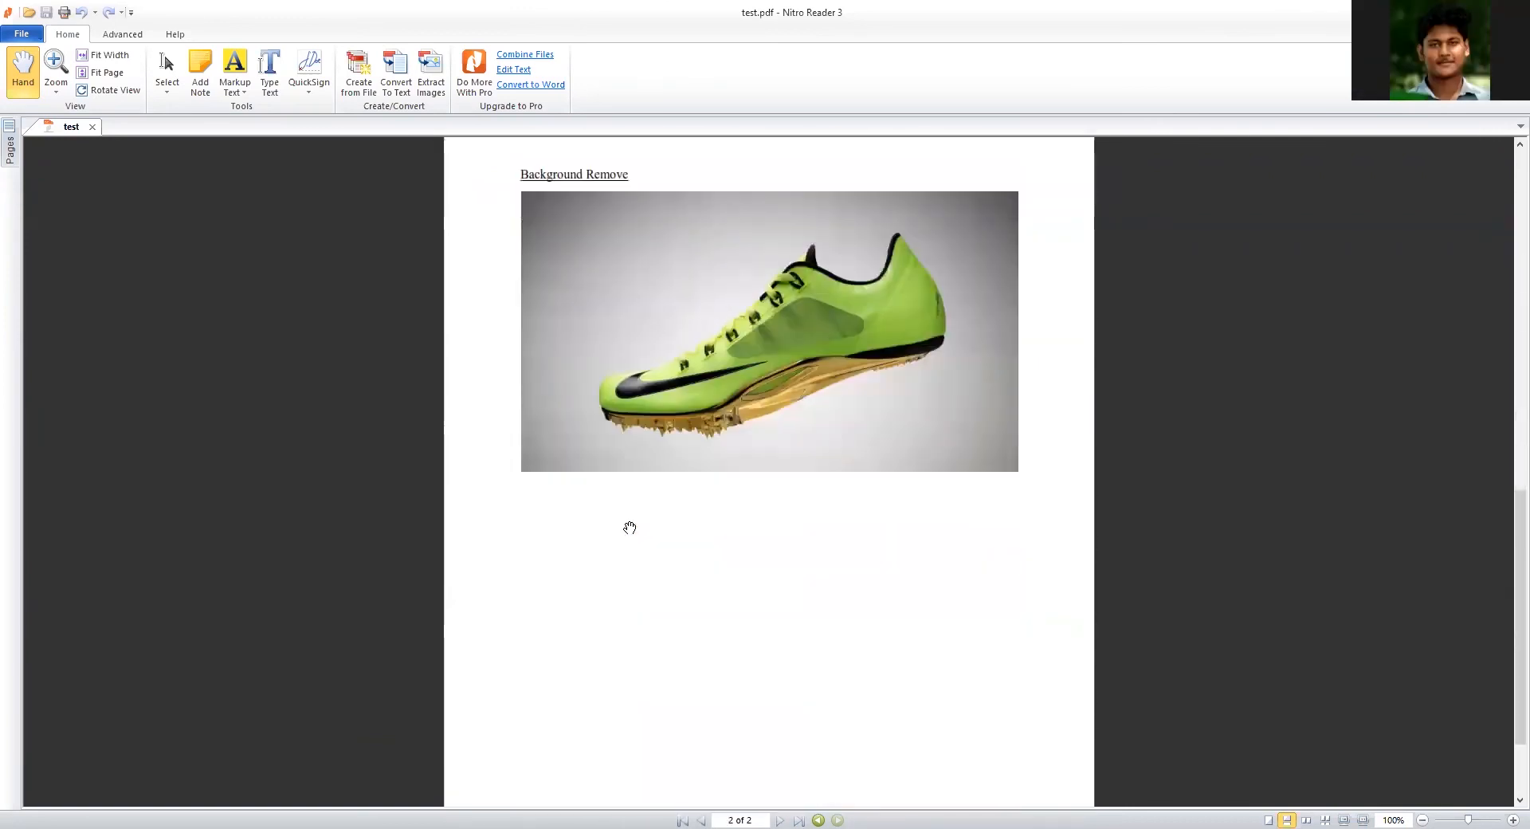
scroll(630, 527, "down", 1)
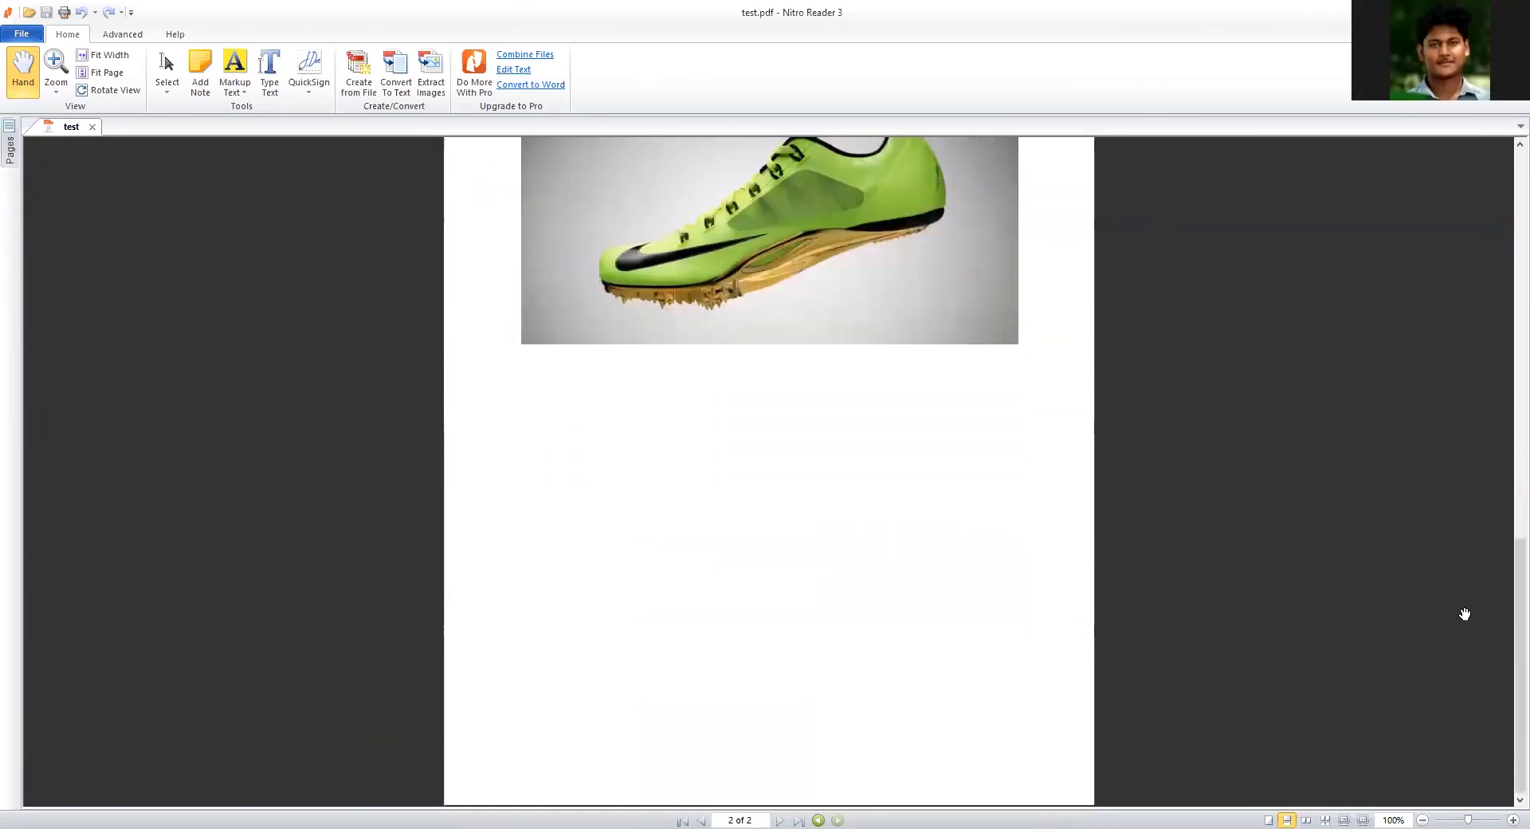
left_click_drag(1516, 590, 1510, 280)
scroll(1124, 716, "up", 4)
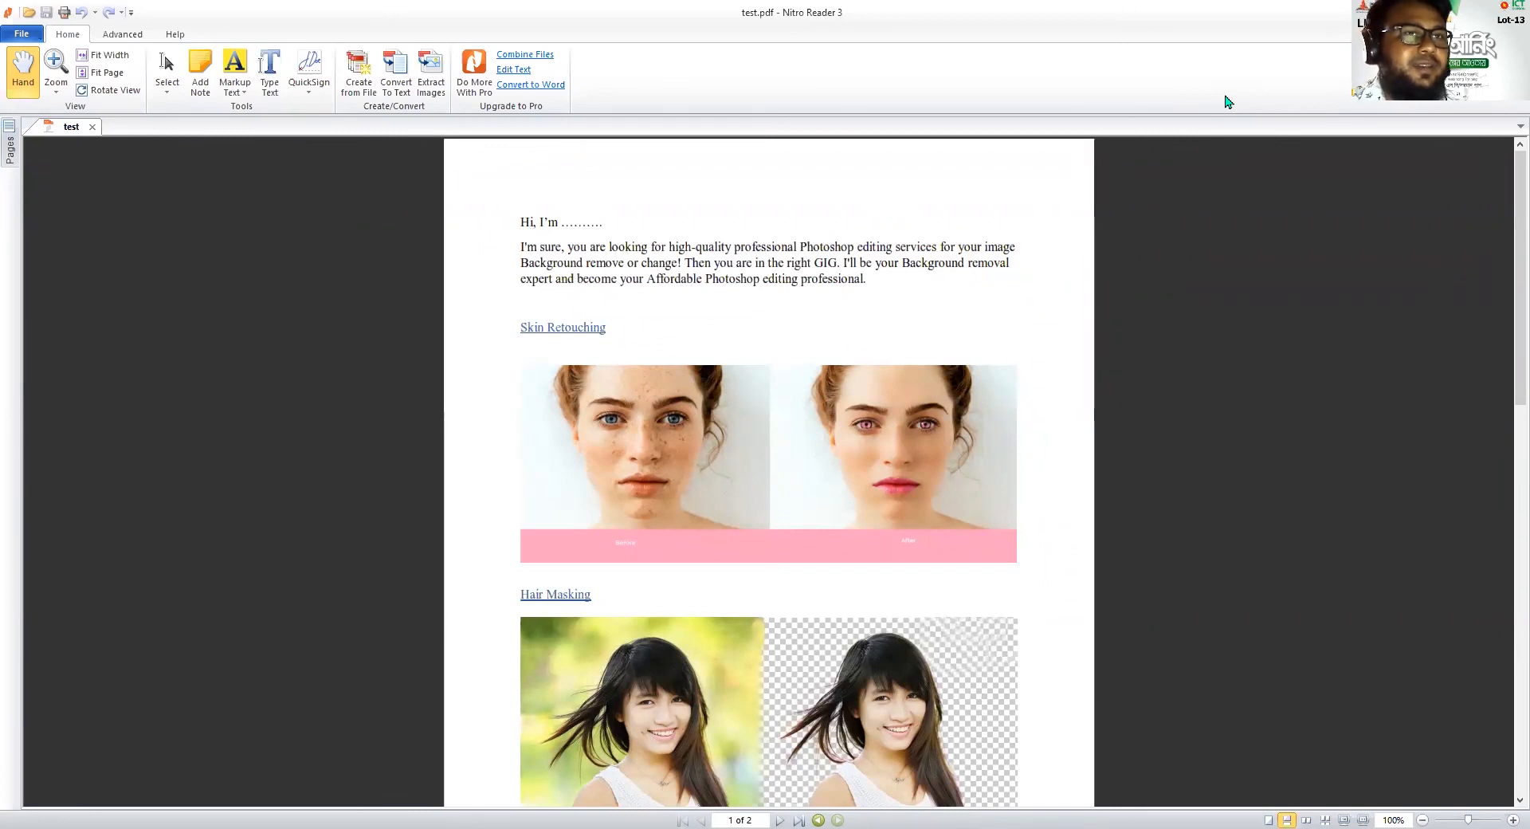
Switch to the Fiverr logo design gig in the browser and examine its title wording, highlighting "design" and "modern logo"
left_click(1419, 11)
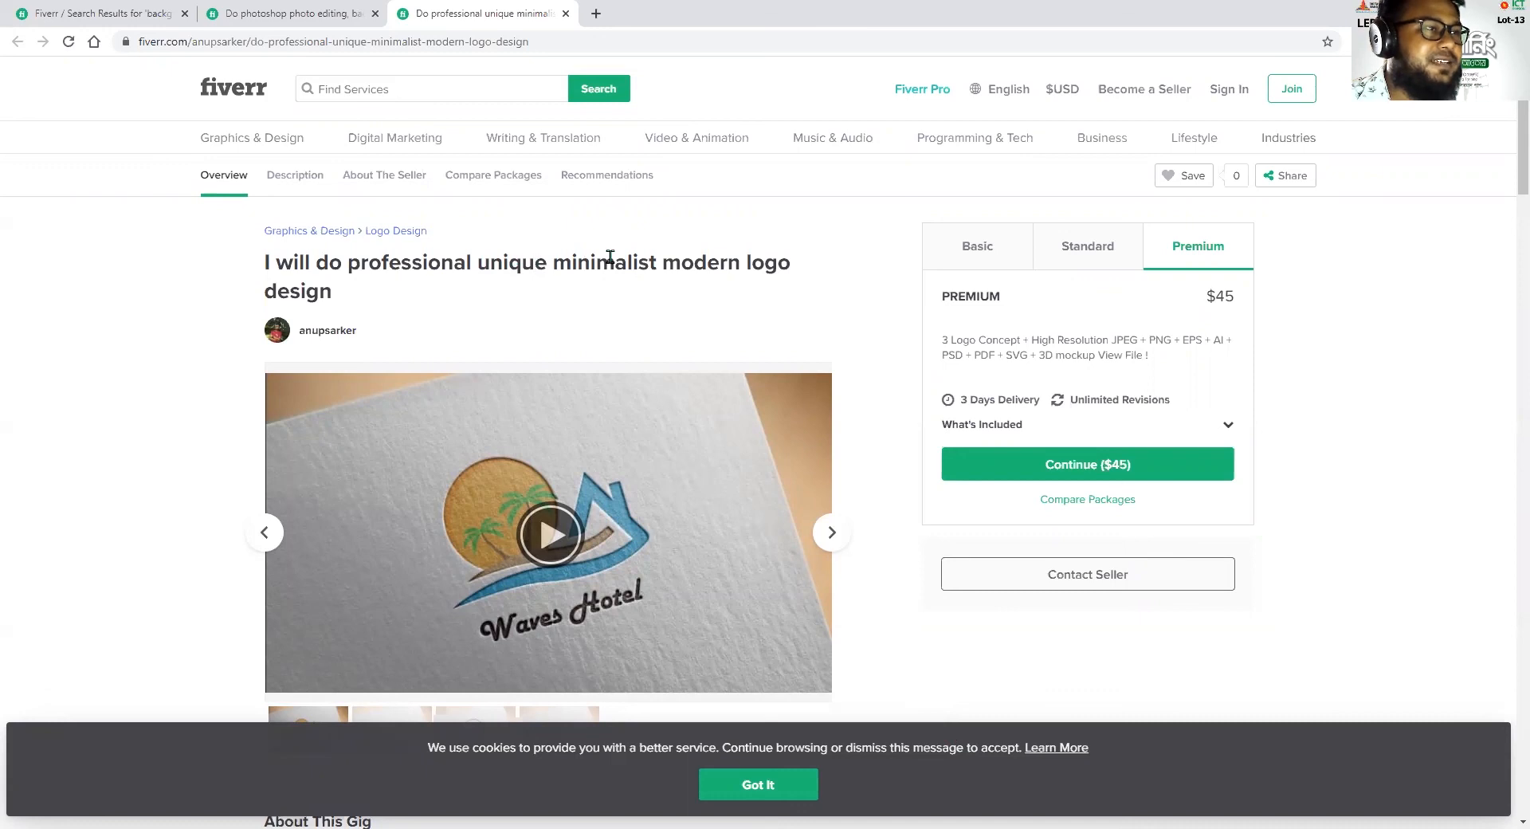
left_click_drag(691, 262, 834, 270)
left_click_drag(276, 292, 333, 293)
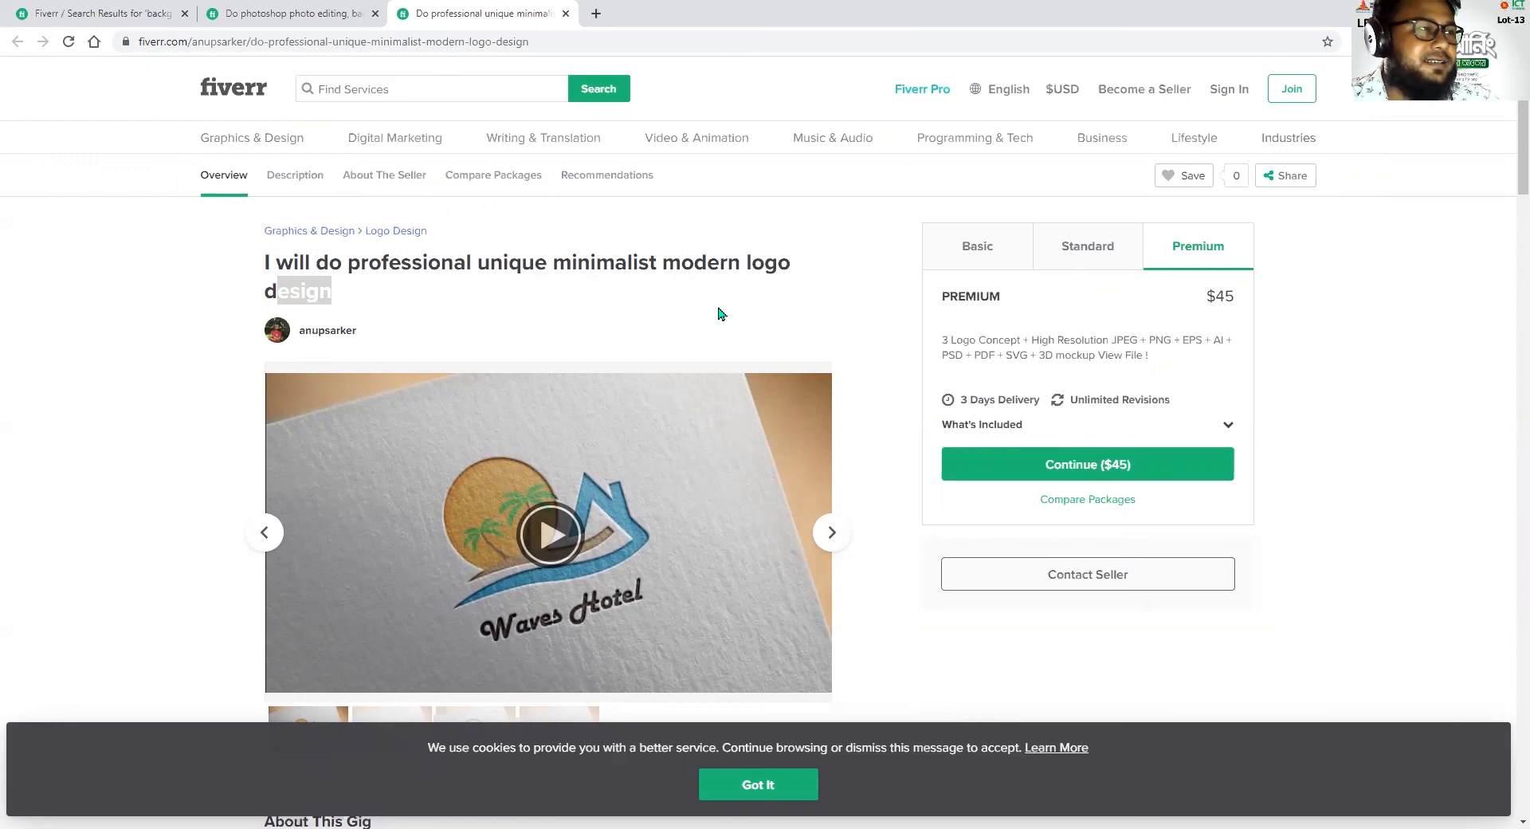
left_click_drag(664, 263, 783, 264)
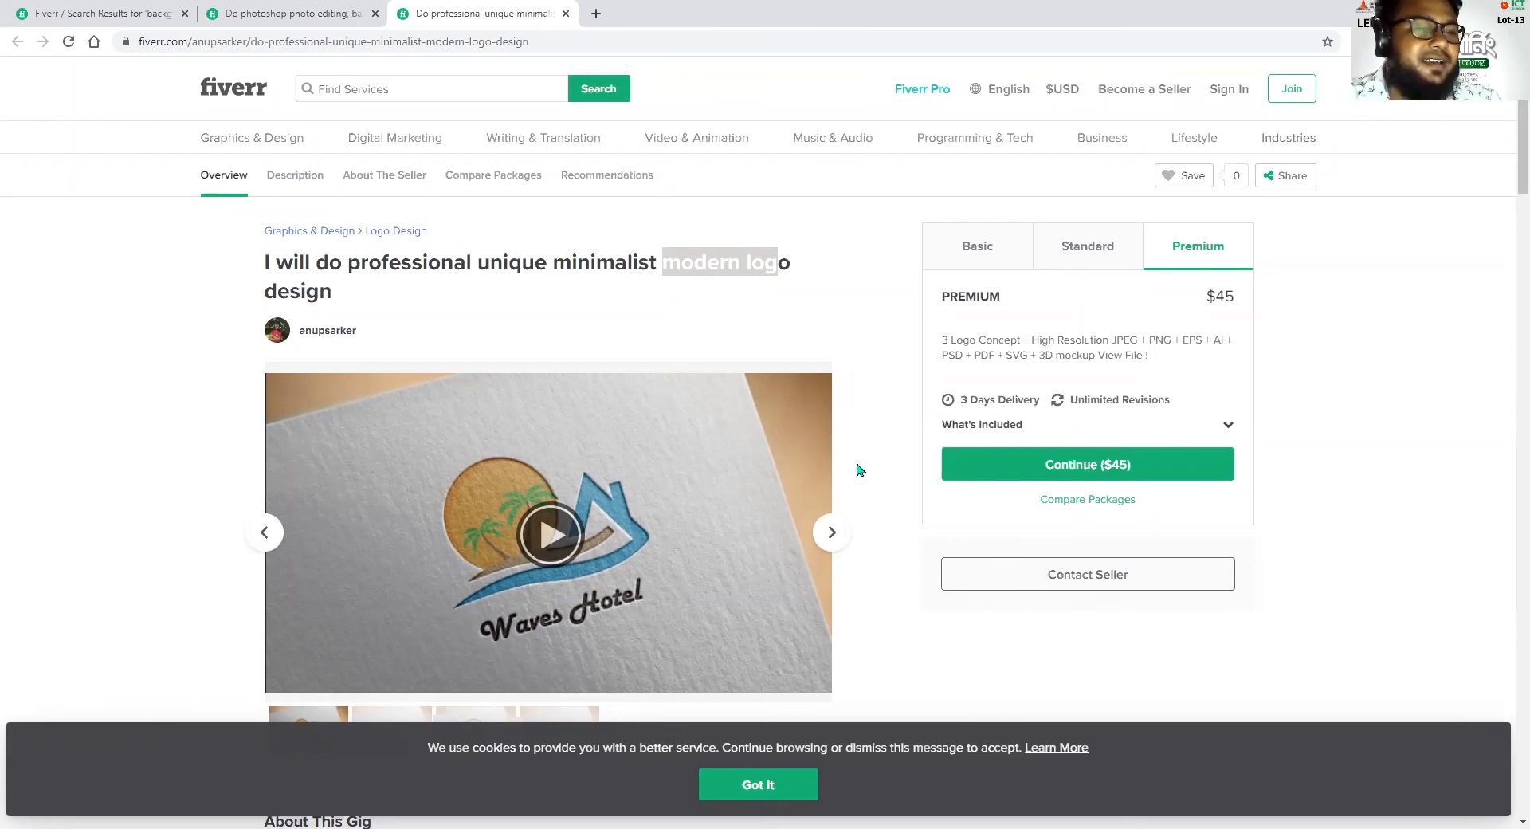
left_click(904, 390)
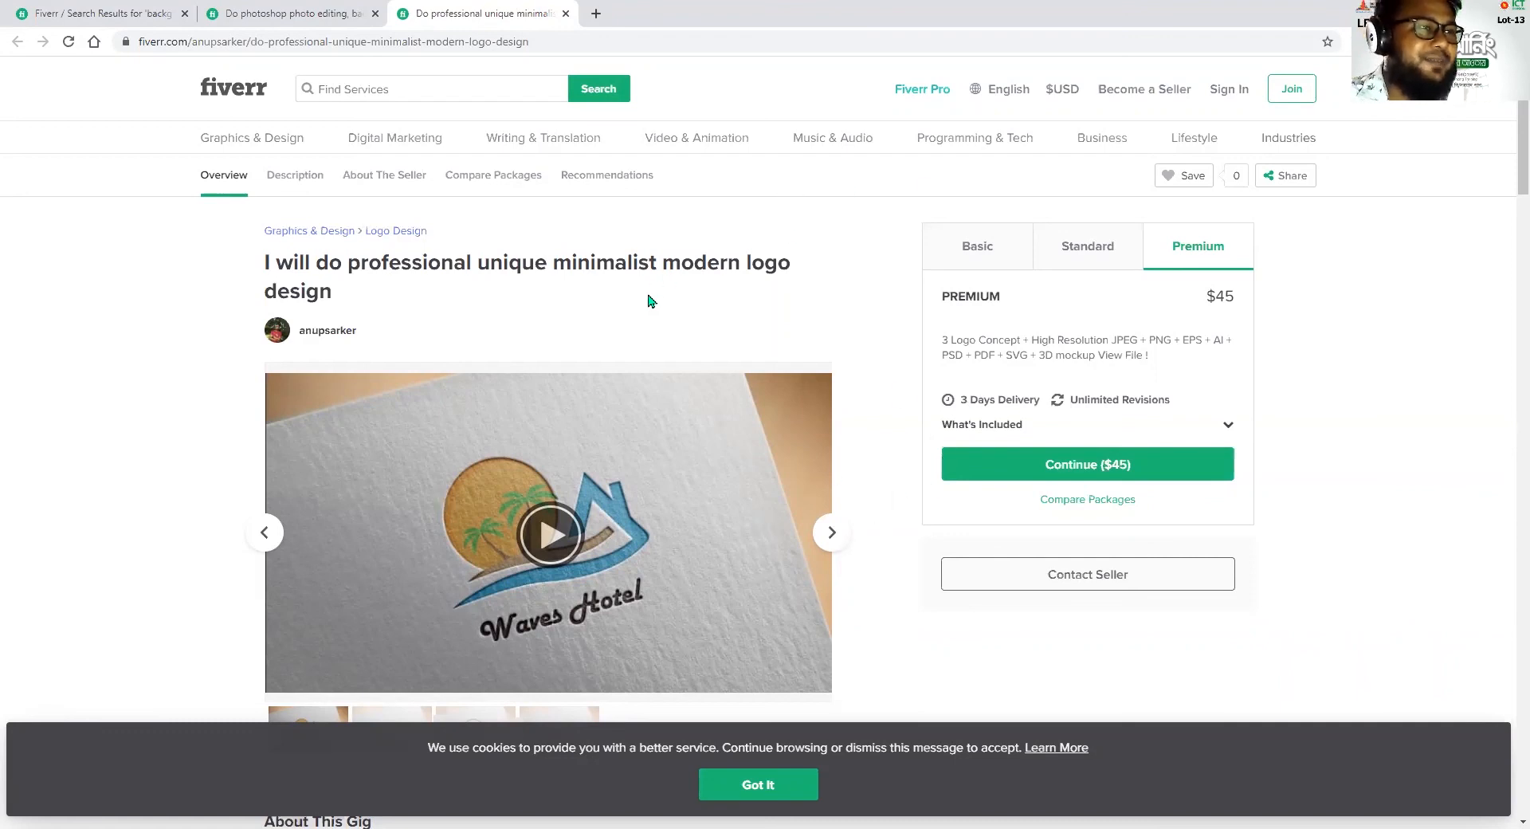
scroll(854, 431, "down", 2)
scroll(874, 478, "up", 2)
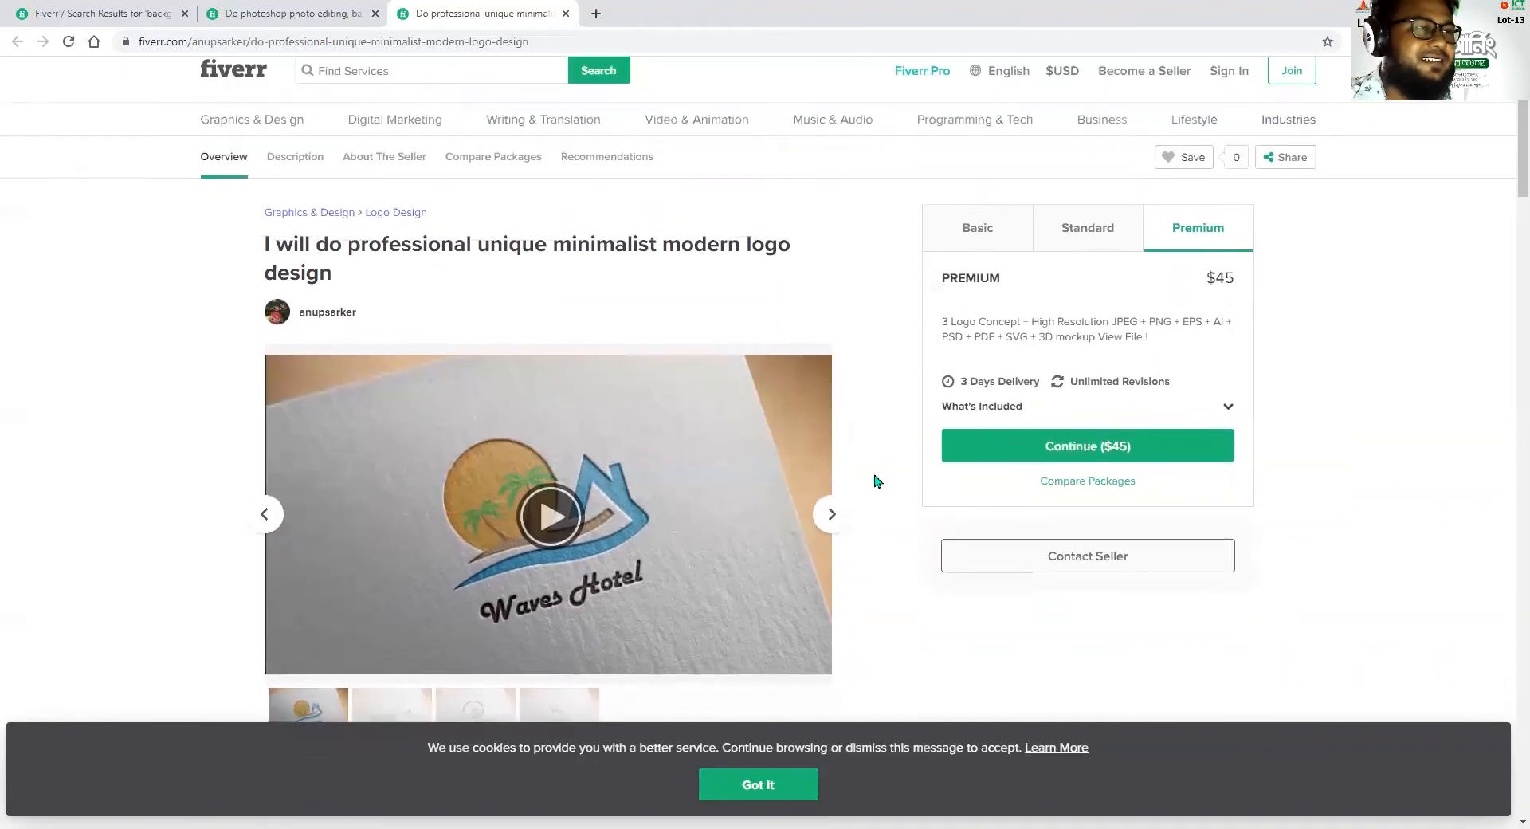
Highlight the logo design gig's full title and compare its wording with the text of the page's web address
left_click_drag(275, 264, 388, 266)
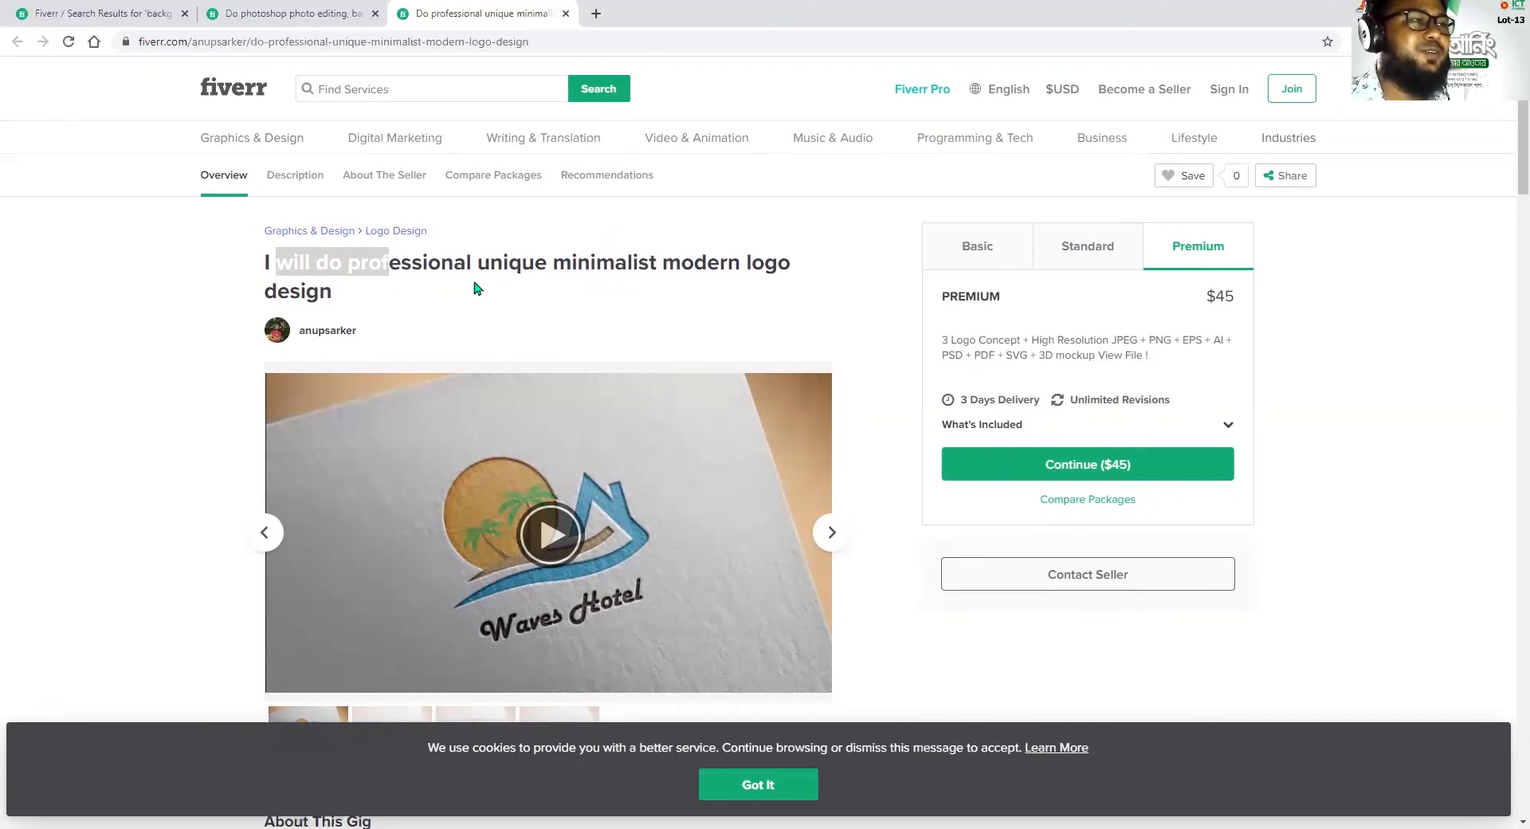
left_click(385, 268)
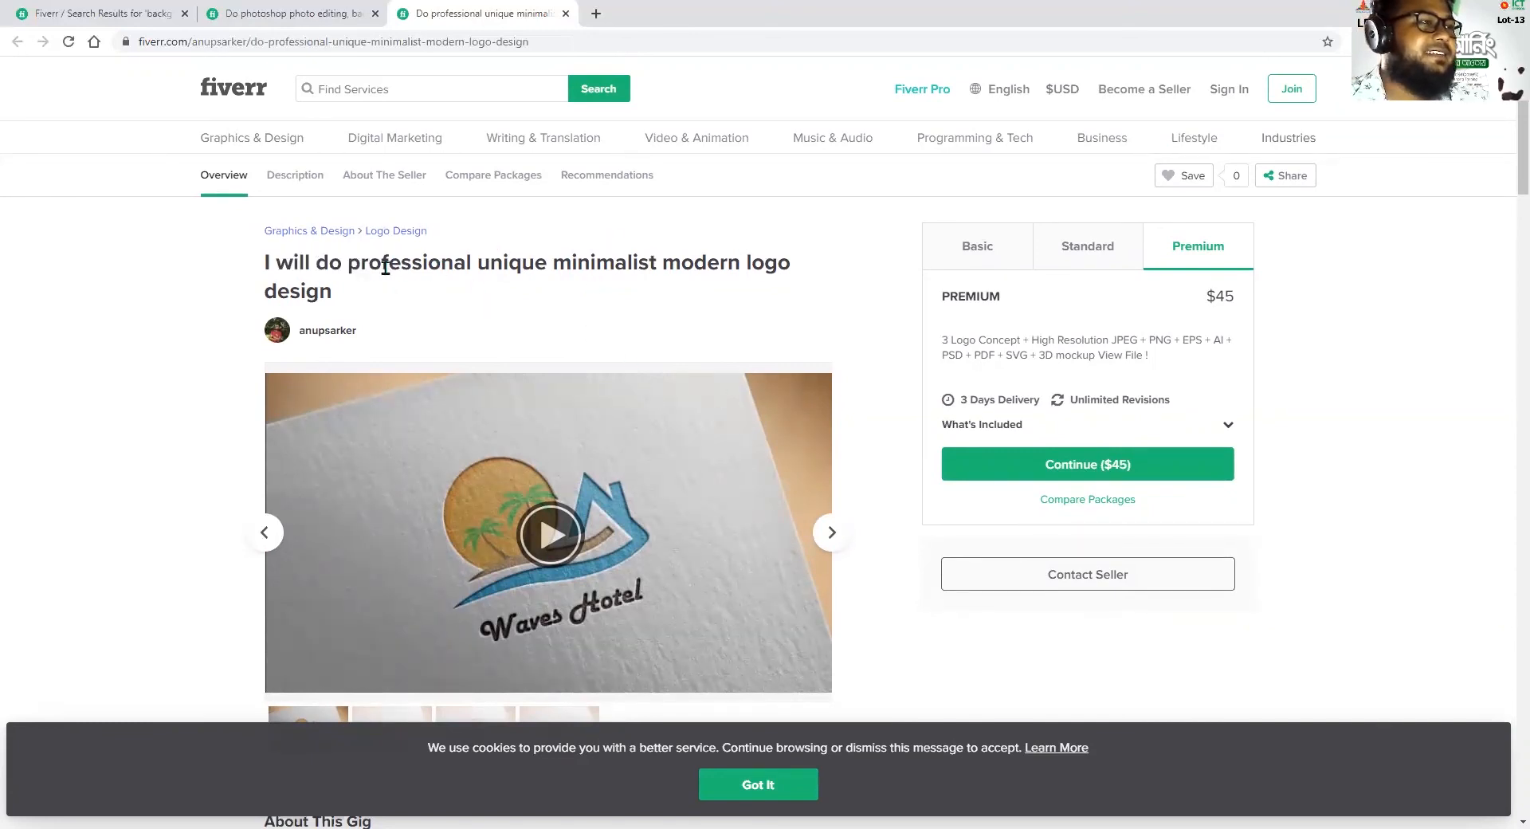
left_click_drag(266, 263, 388, 283)
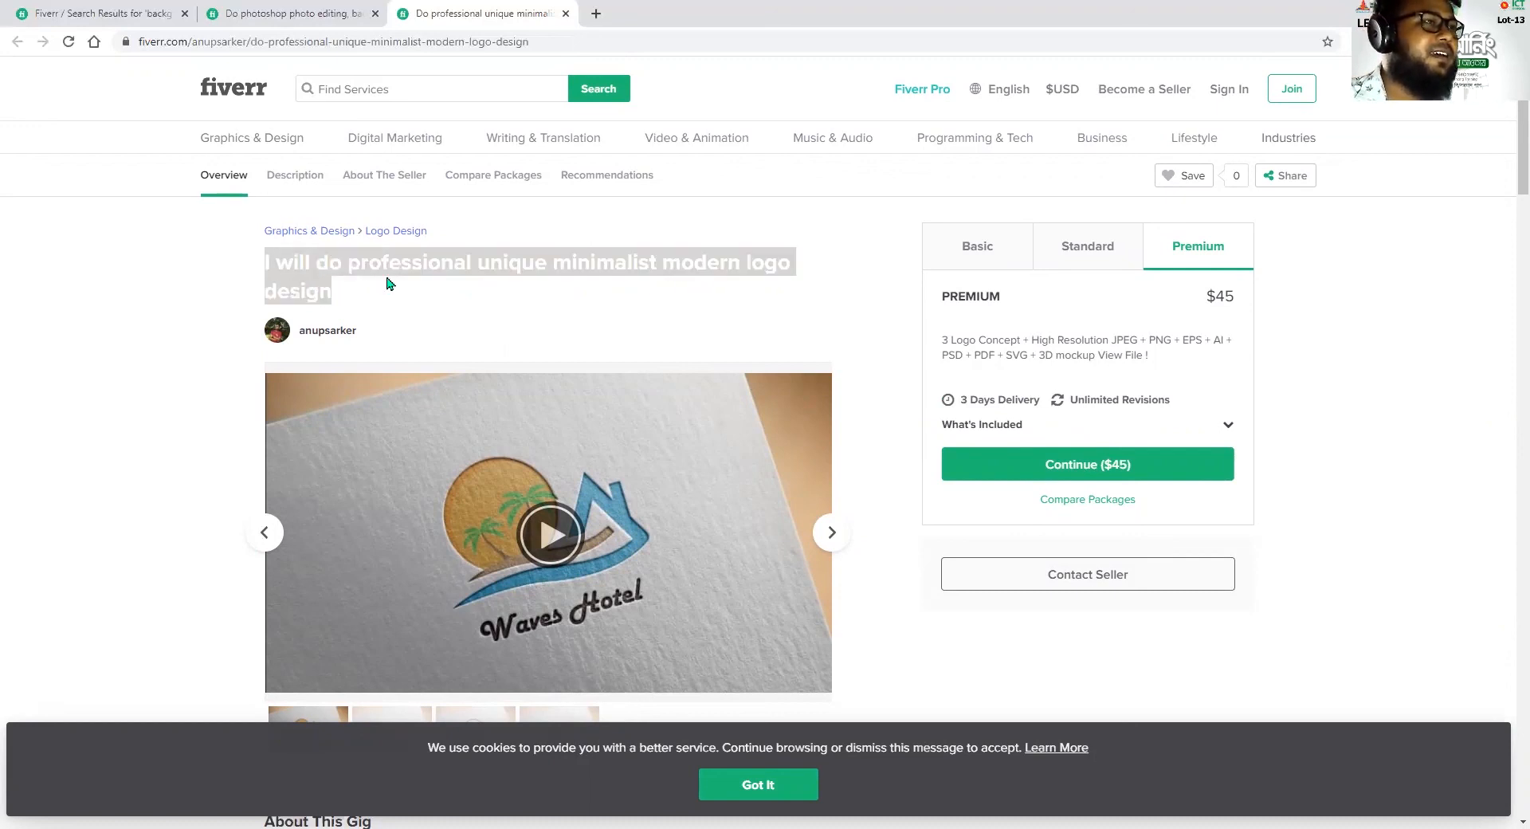
left_click(417, 270)
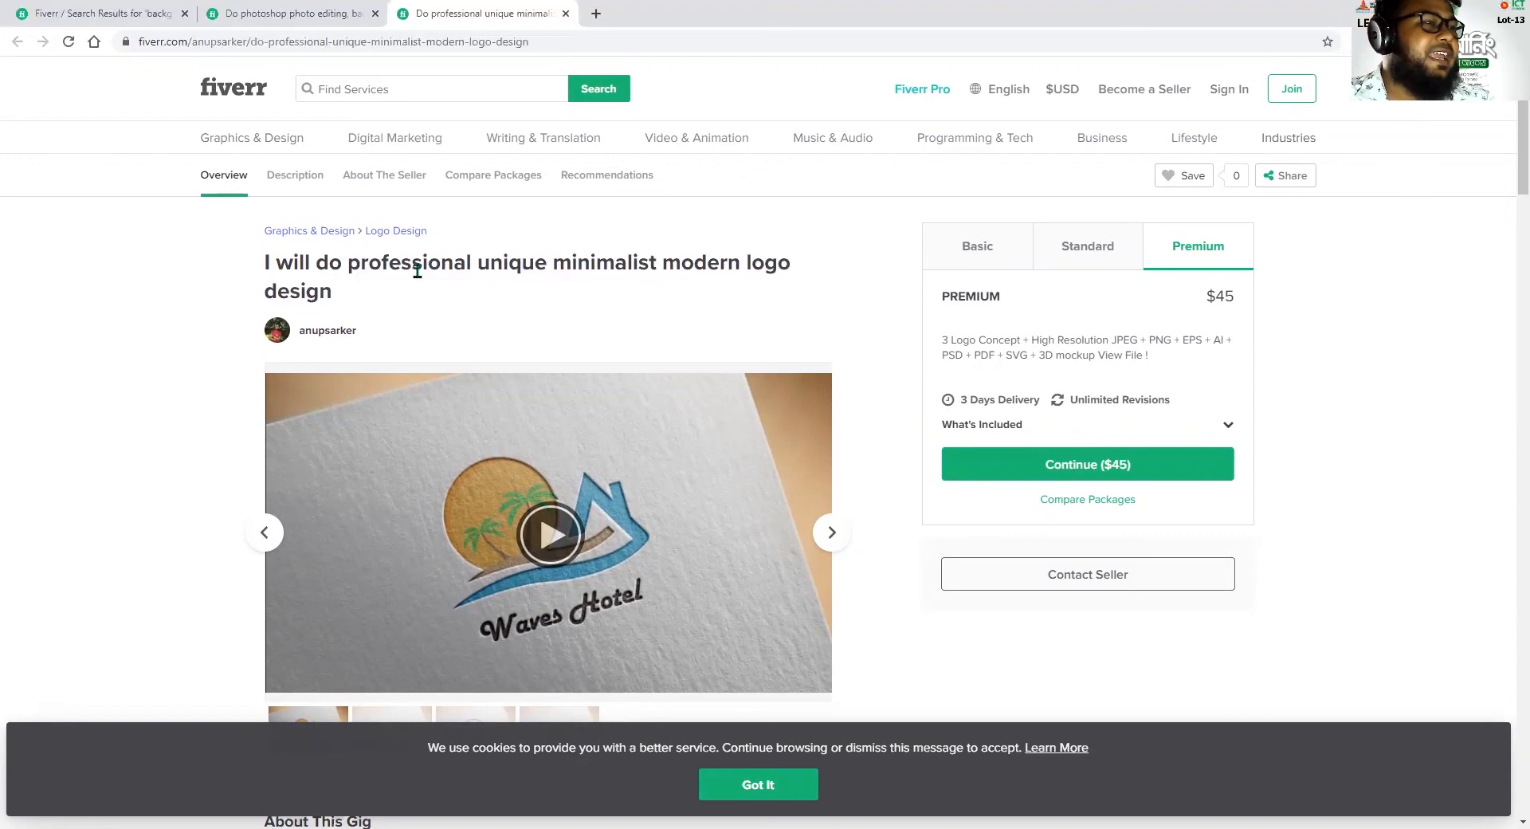
left_click(269, 43)
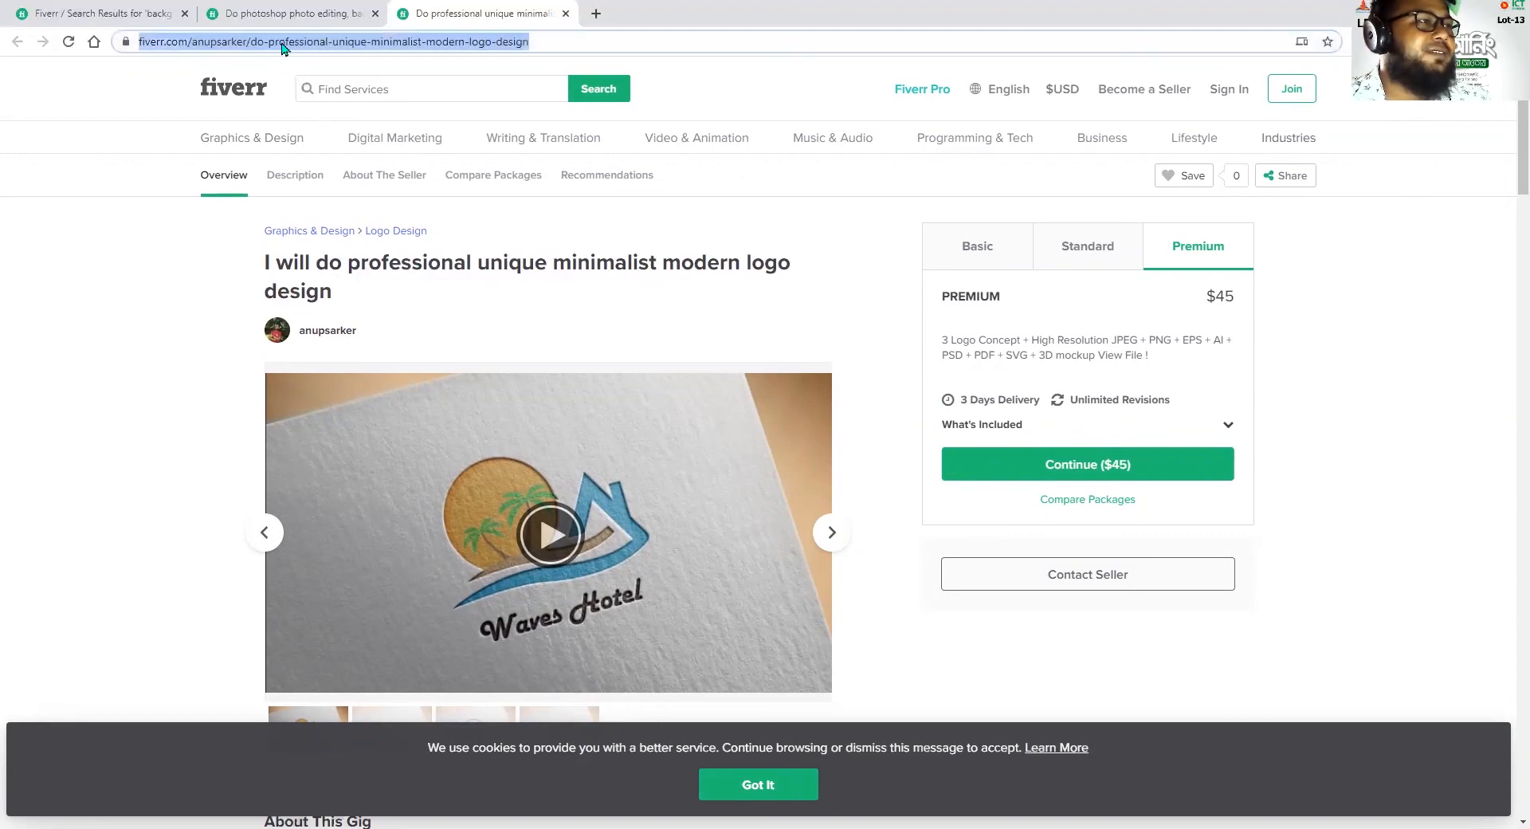
left_click(459, 45)
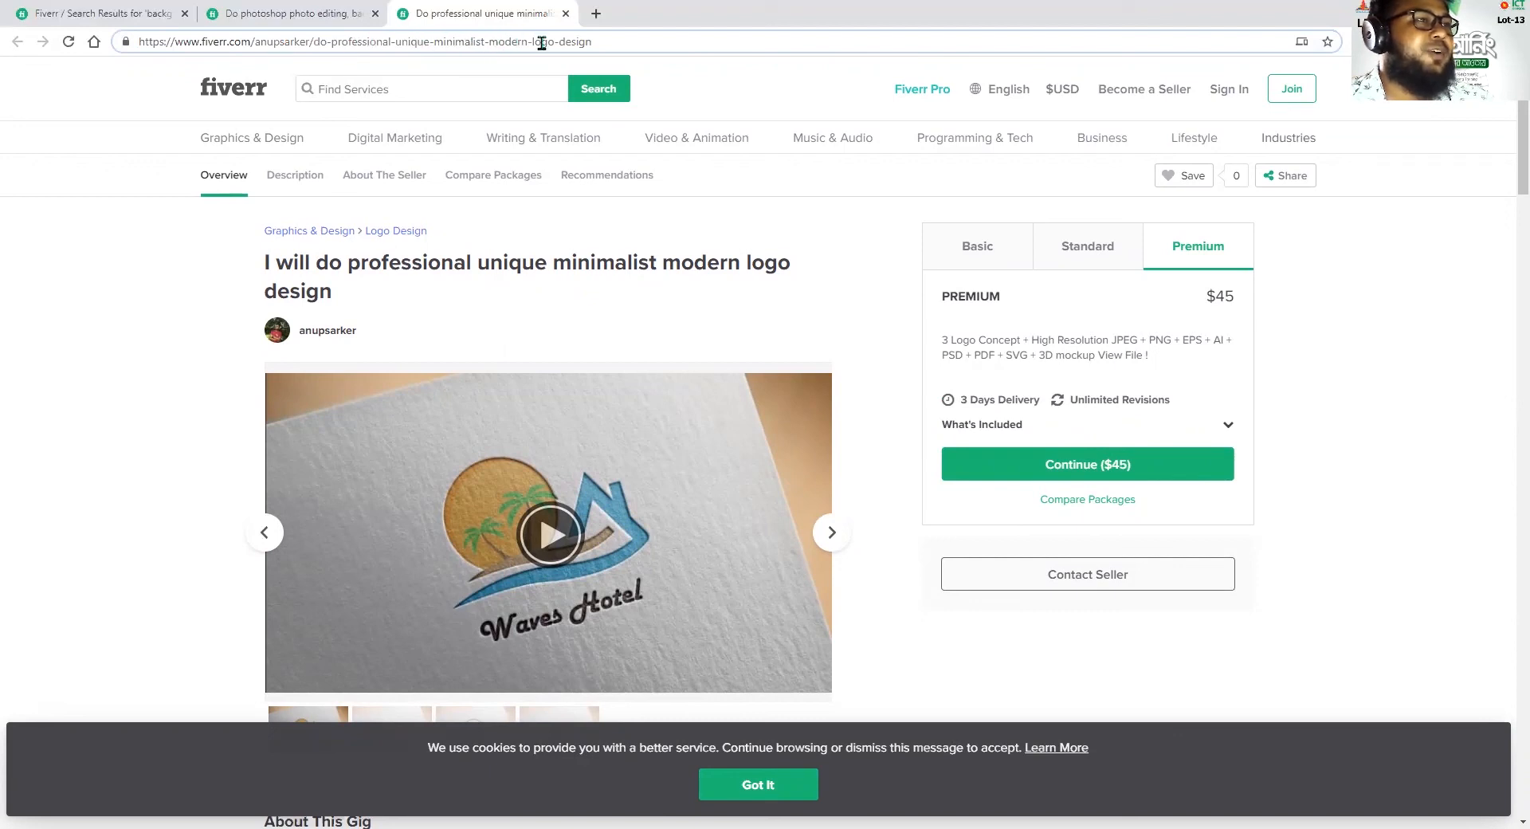
left_click_drag(618, 45, 334, 47)
left_click(423, 265)
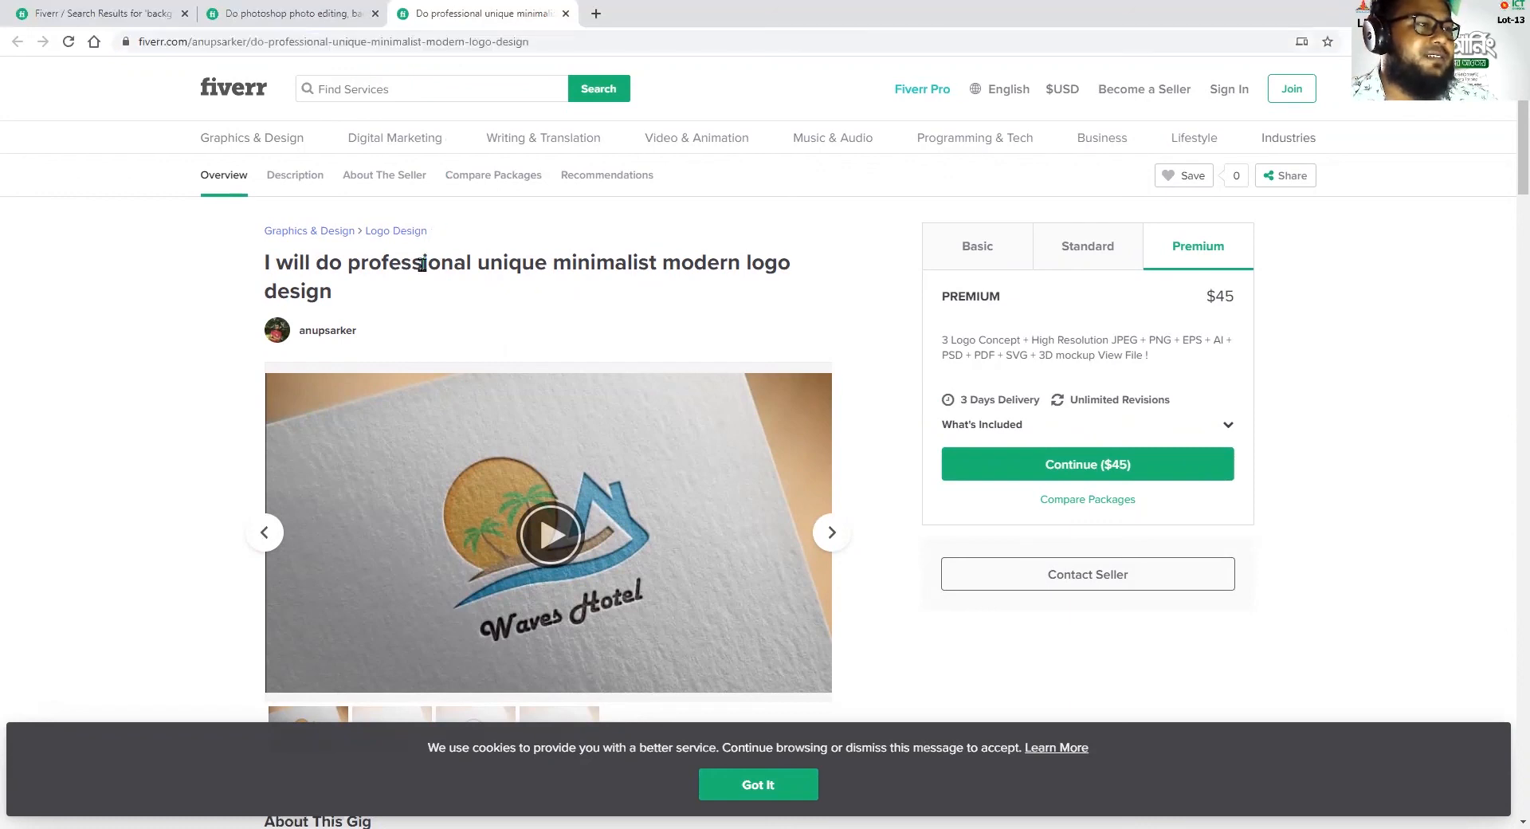
Examine "professional unique minimalist modern logo design" in the gig title against the matching words in the page address
left_click_drag(361, 262, 362, 285)
left_click(355, 269)
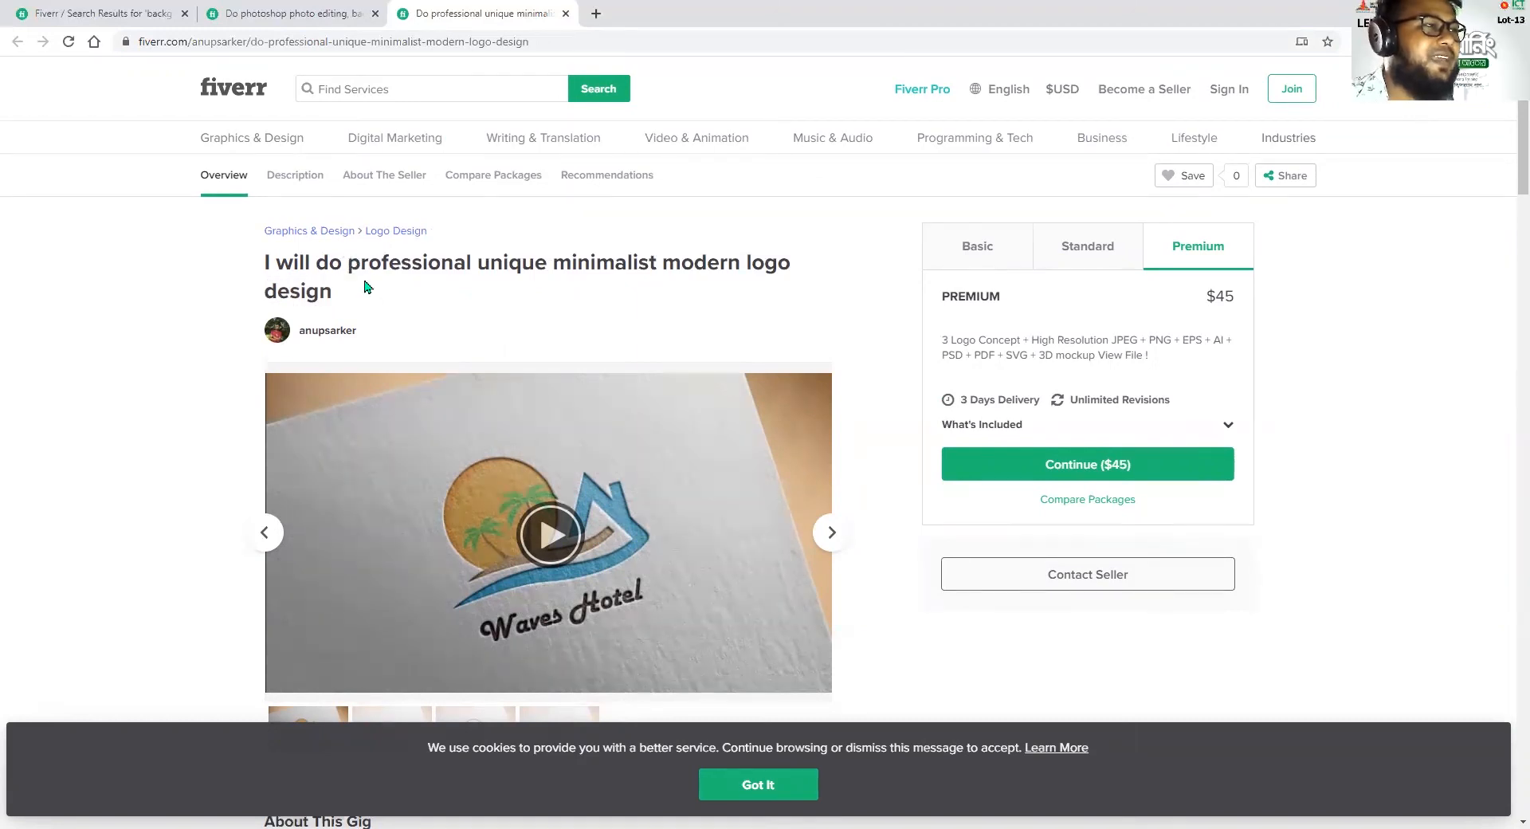
left_click_drag(351, 268, 336, 293)
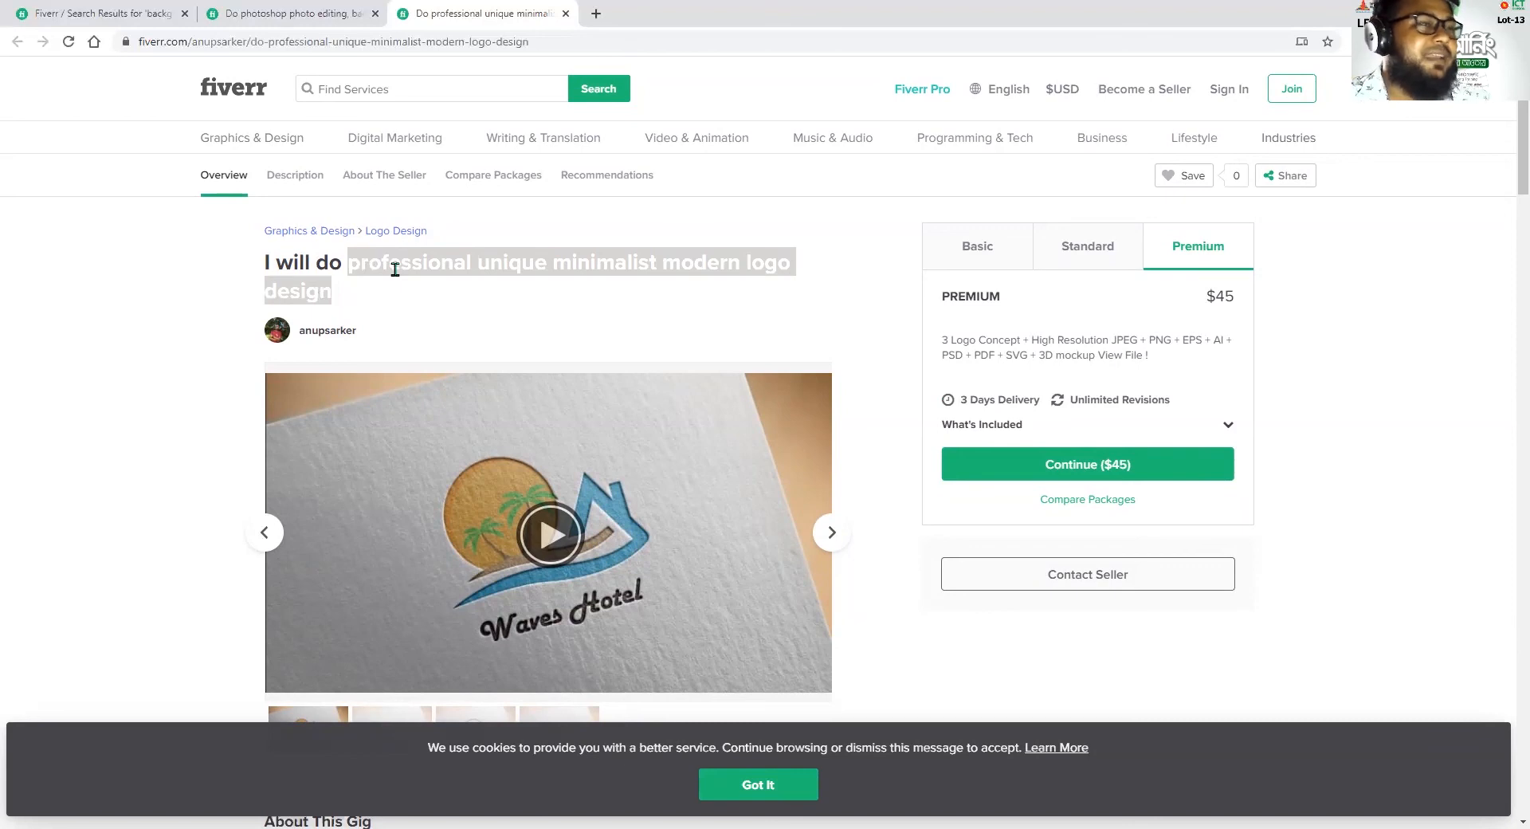
left_click(362, 255)
left_click_drag(350, 266, 337, 297)
left_click(430, 44)
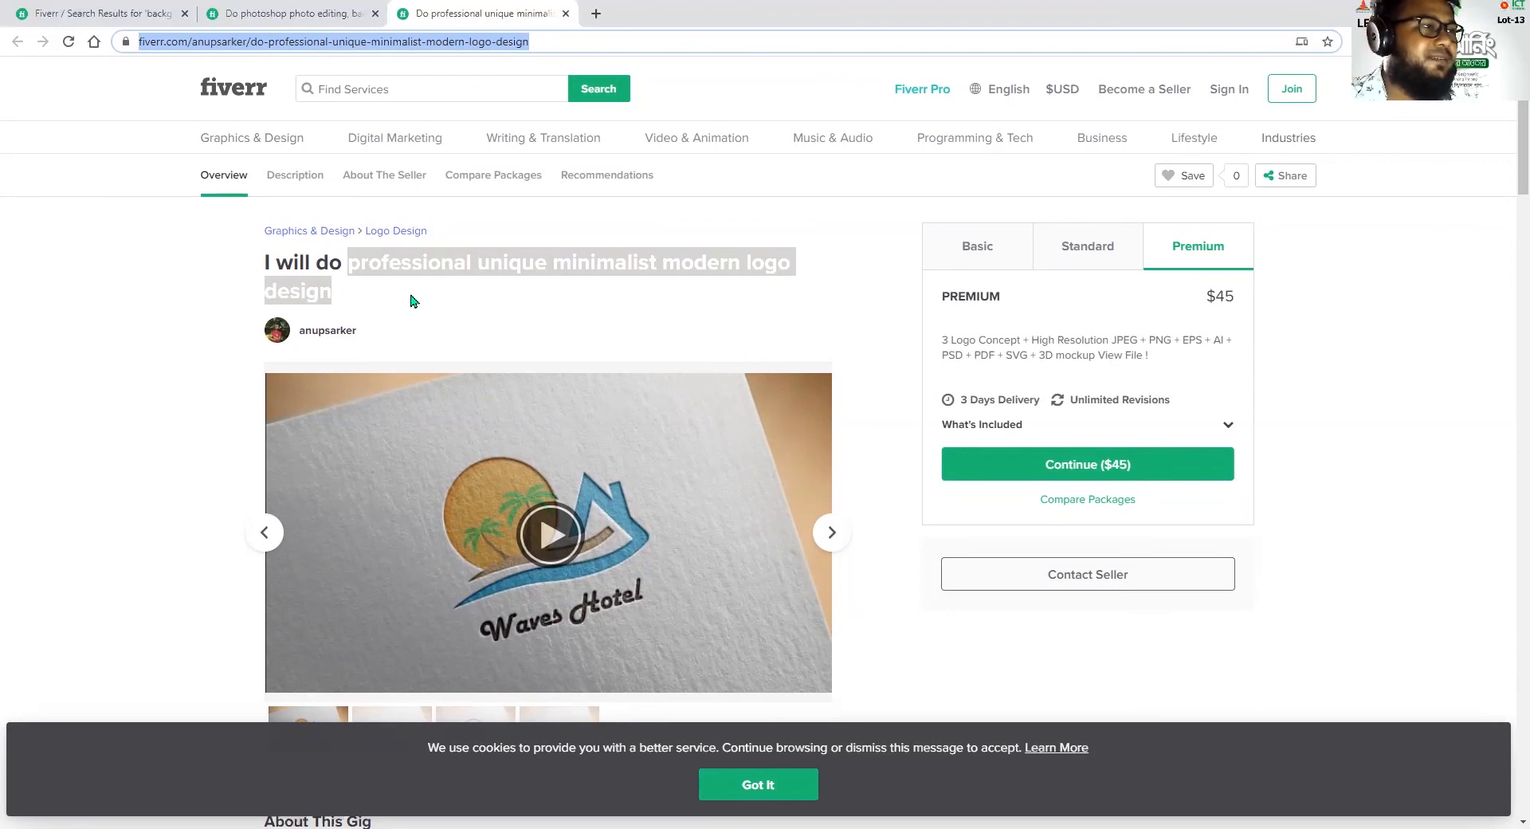
left_click(361, 260)
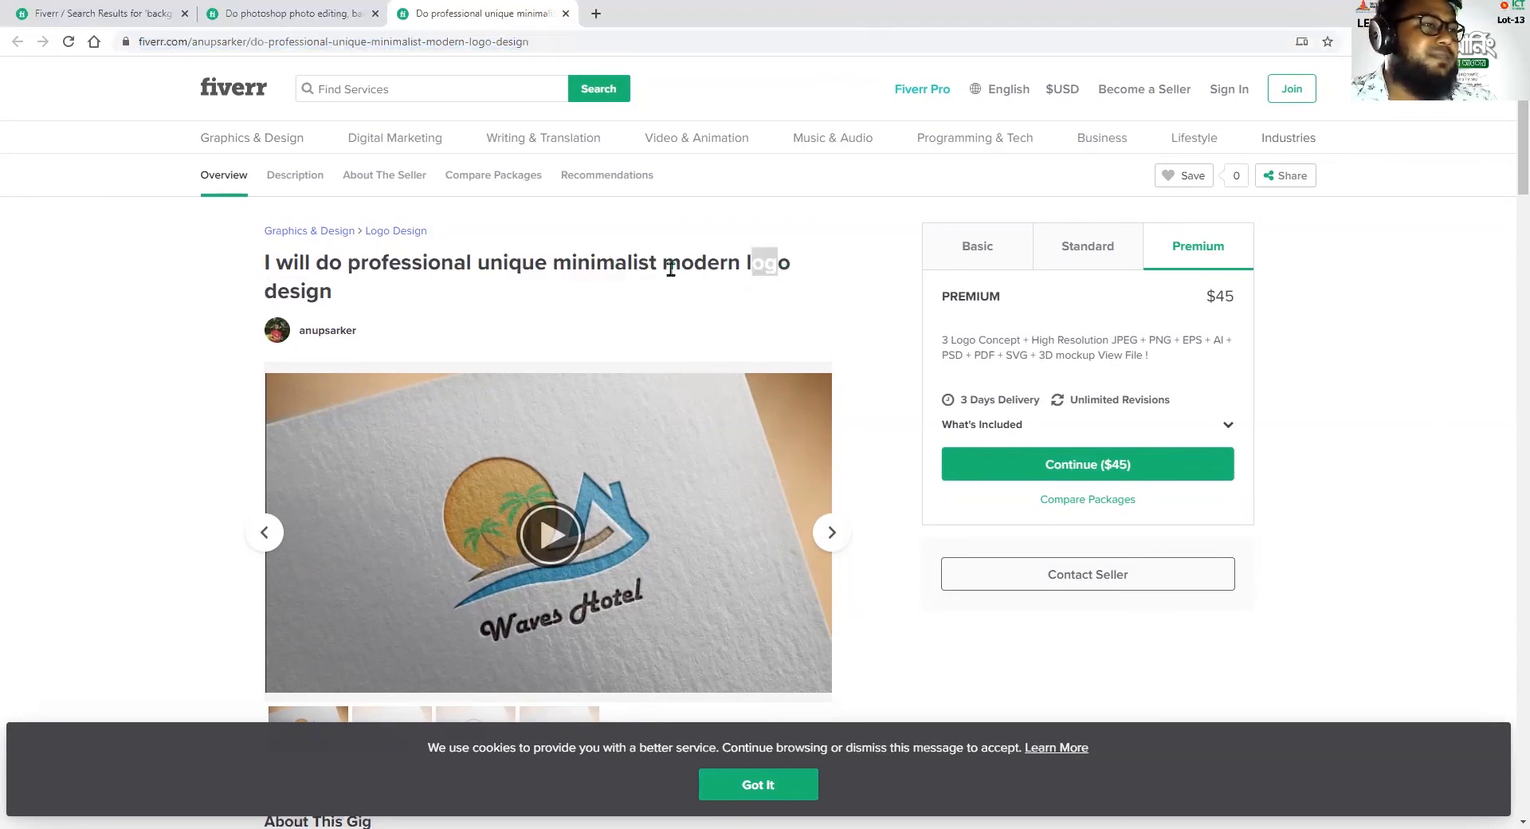
left_click_drag(681, 263, 623, 286)
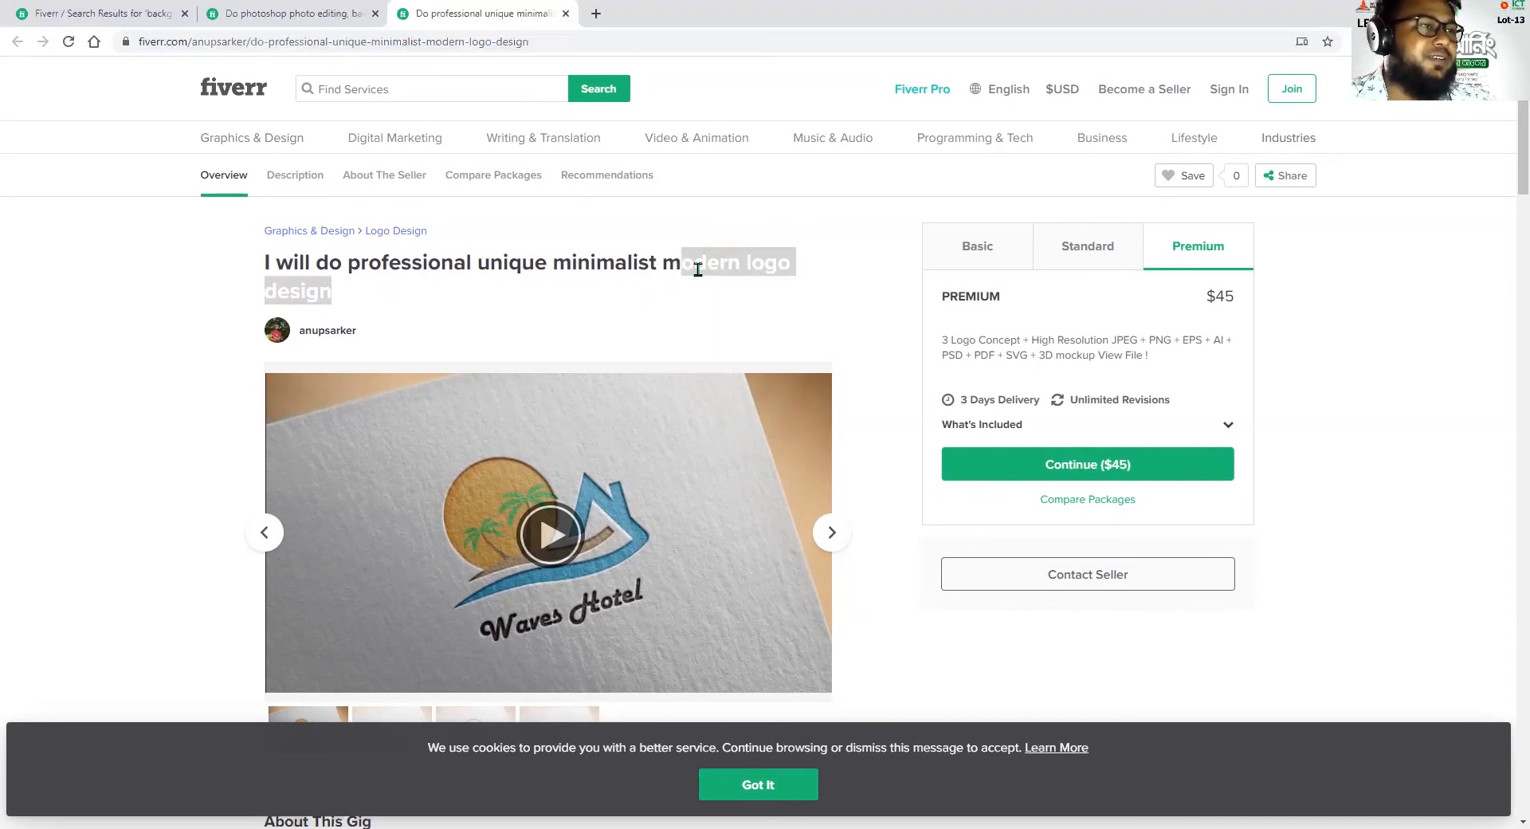
left_click(463, 46)
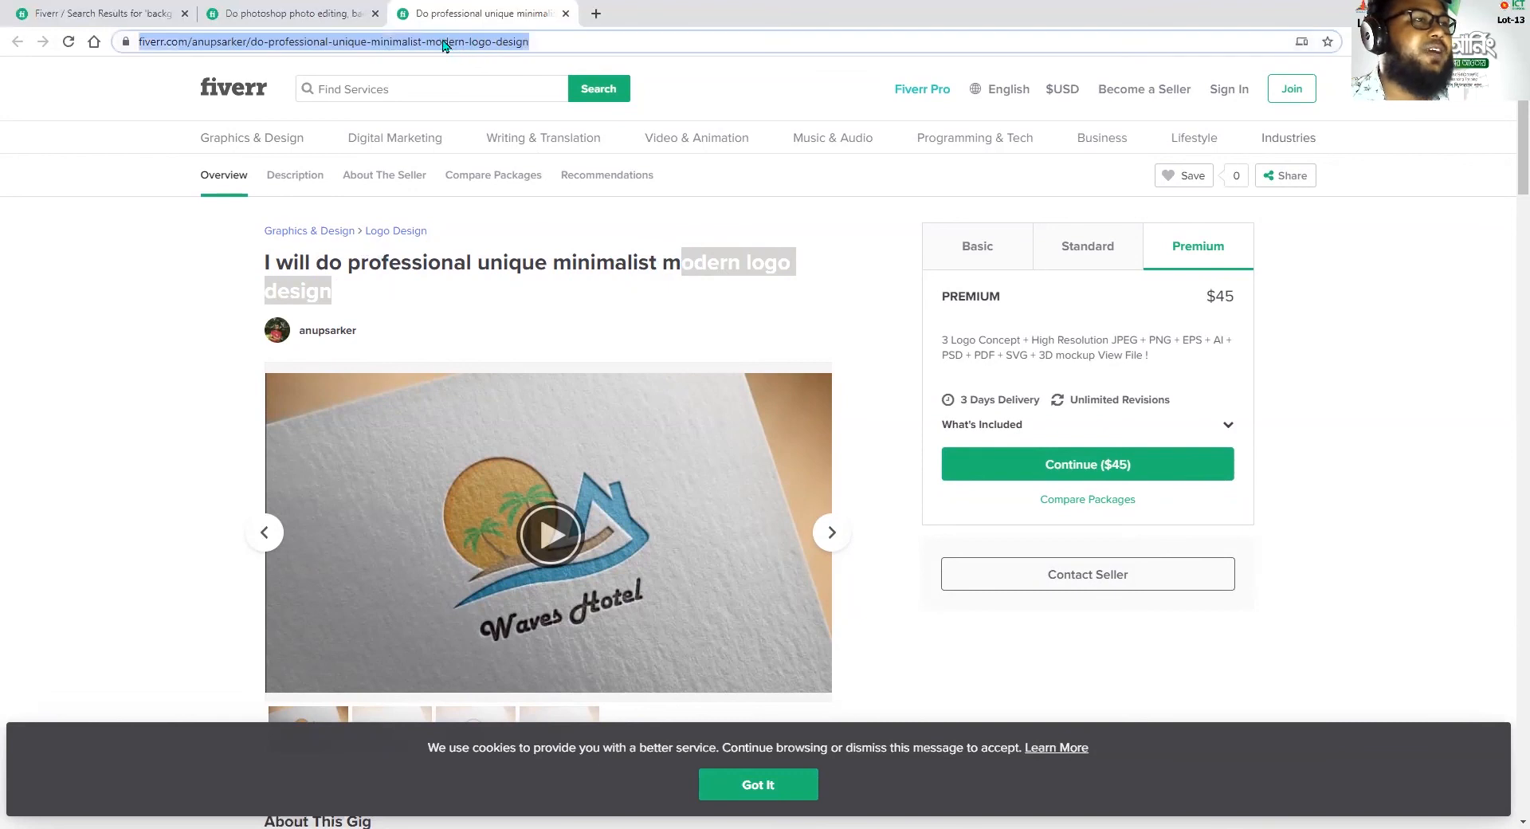
left_click(482, 260)
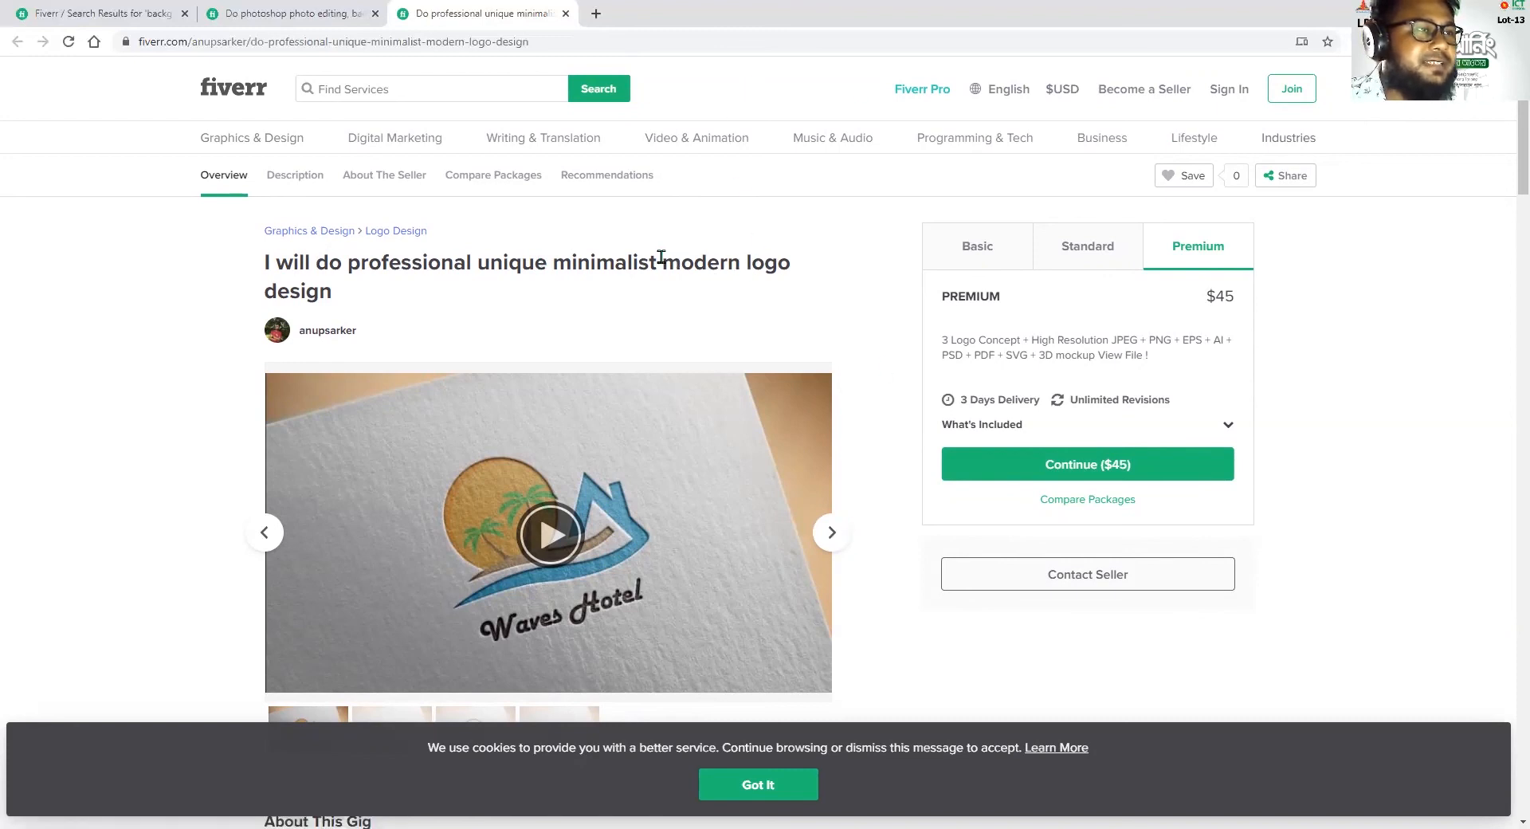
Examine the title's descriptive keywords, highlighting "minimalist modern logo", "minimalist" and "unique"
left_click_drag(554, 262, 840, 259)
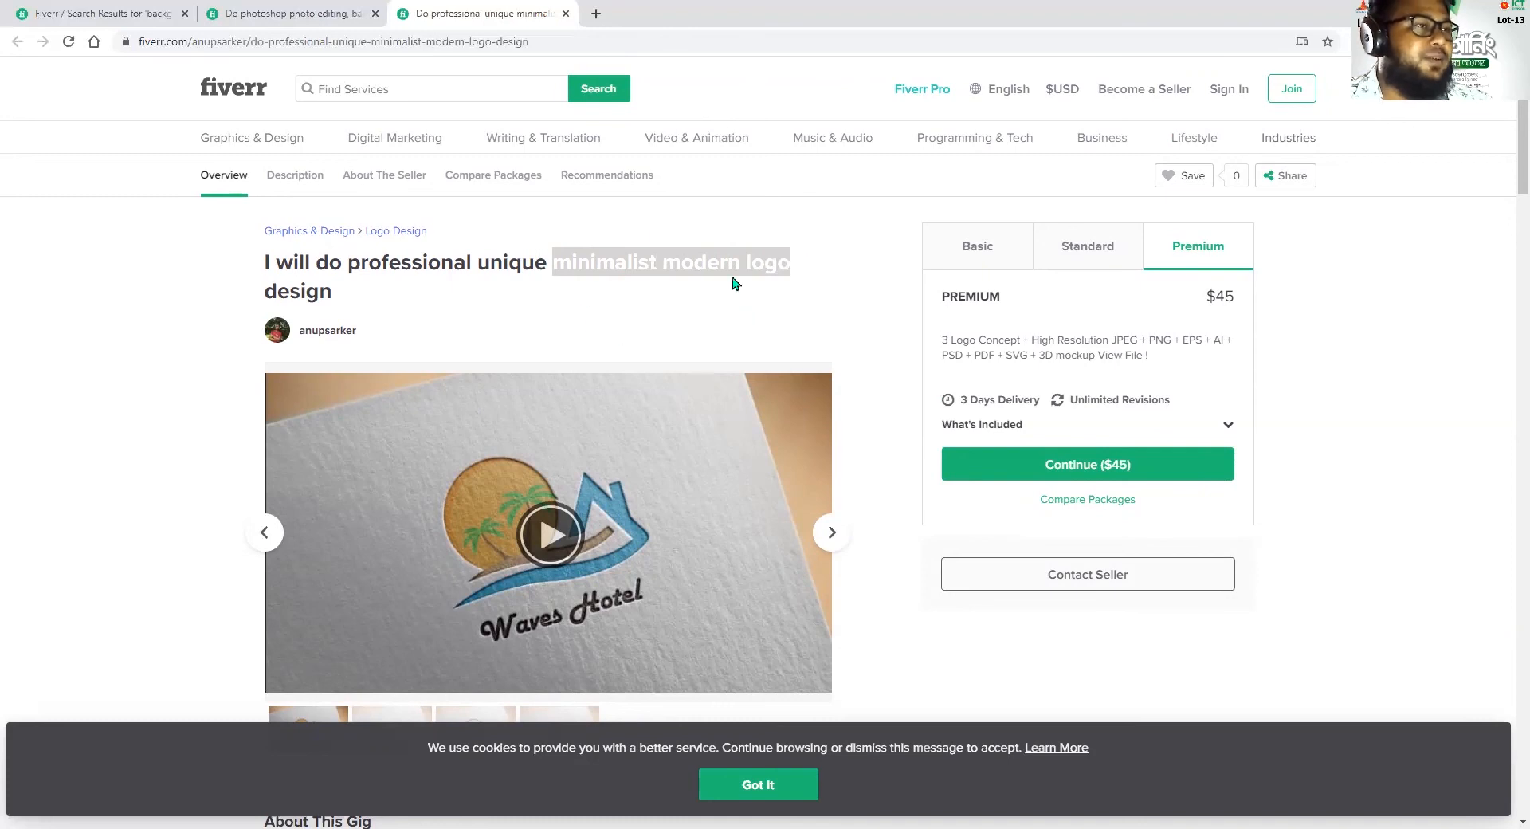
left_click(645, 270)
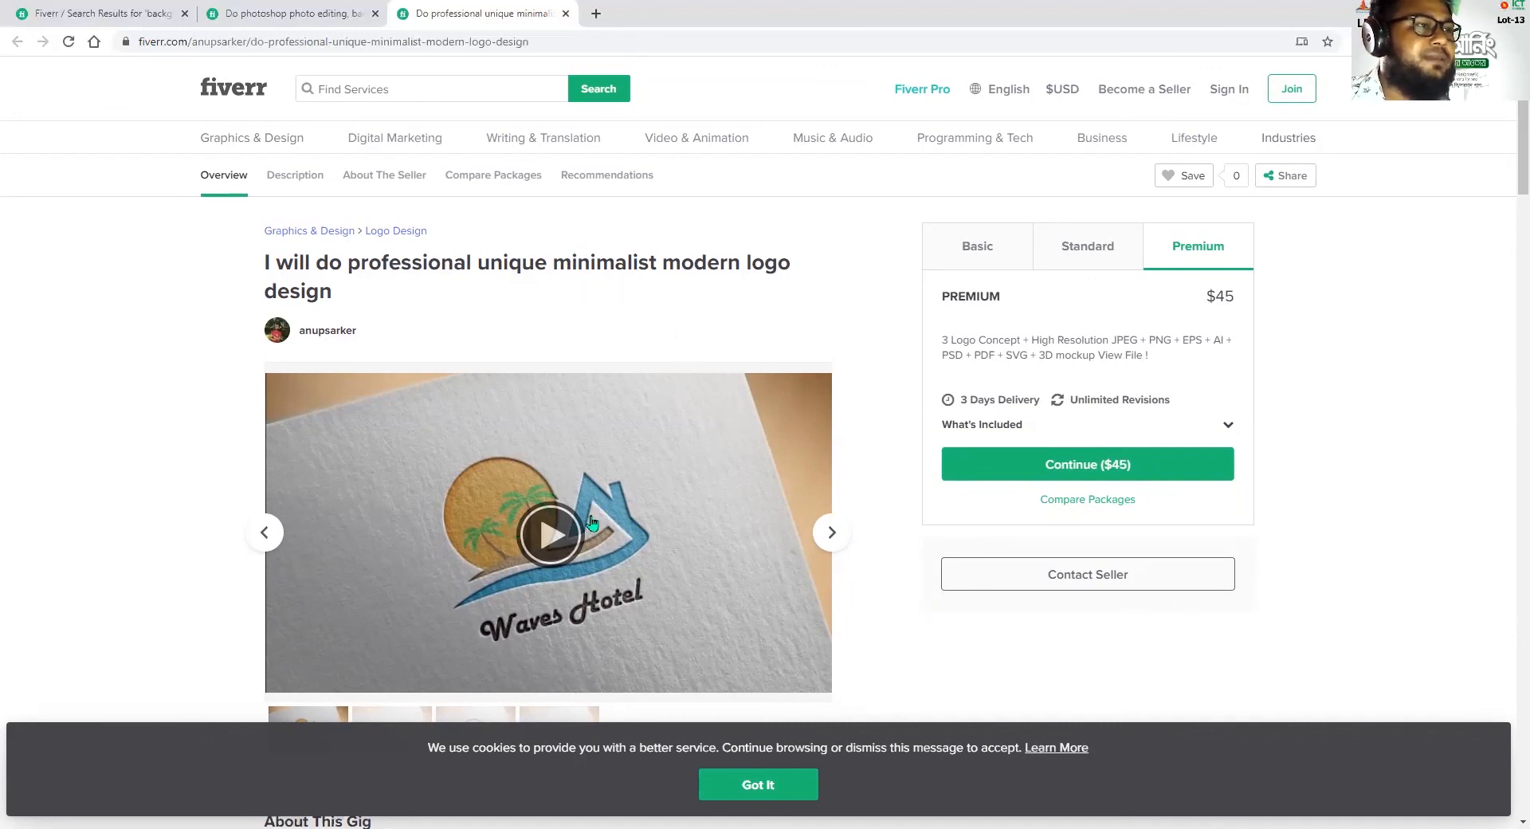
left_click_drag(550, 262, 706, 262)
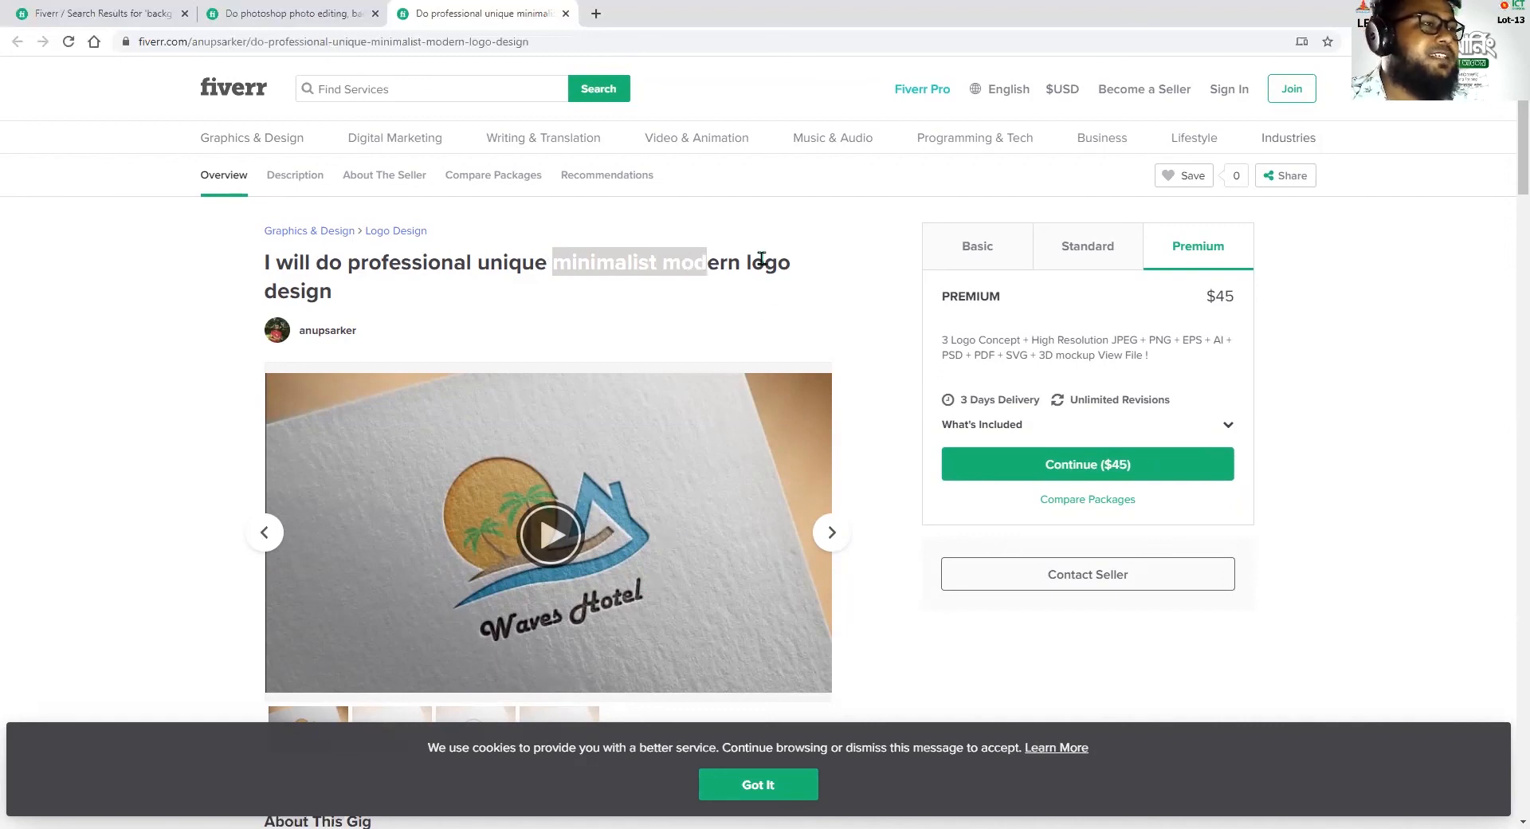
left_click(739, 284)
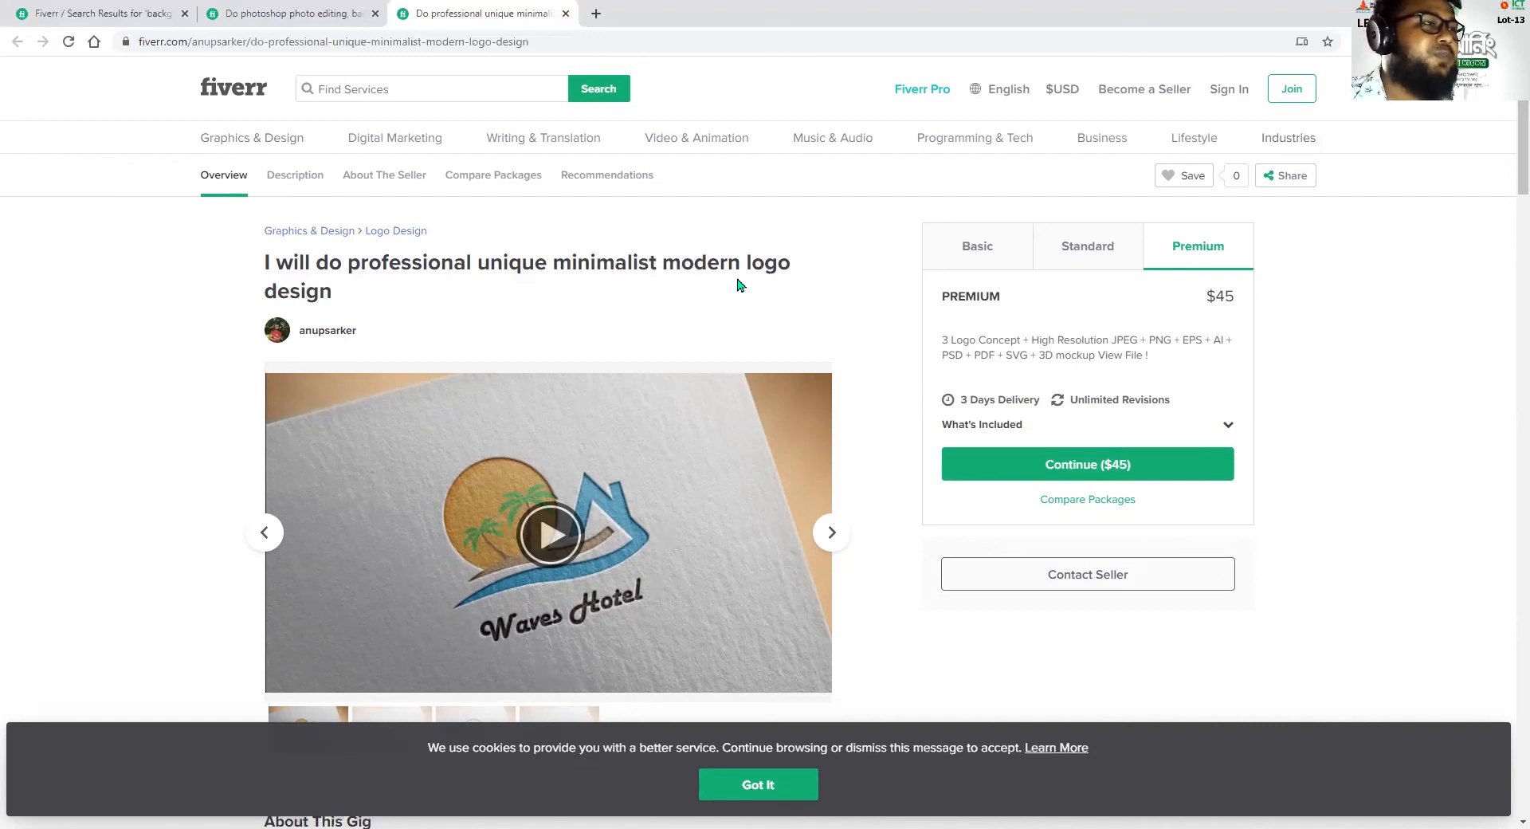
double_click(590, 263)
left_click_drag(662, 263, 656, 258)
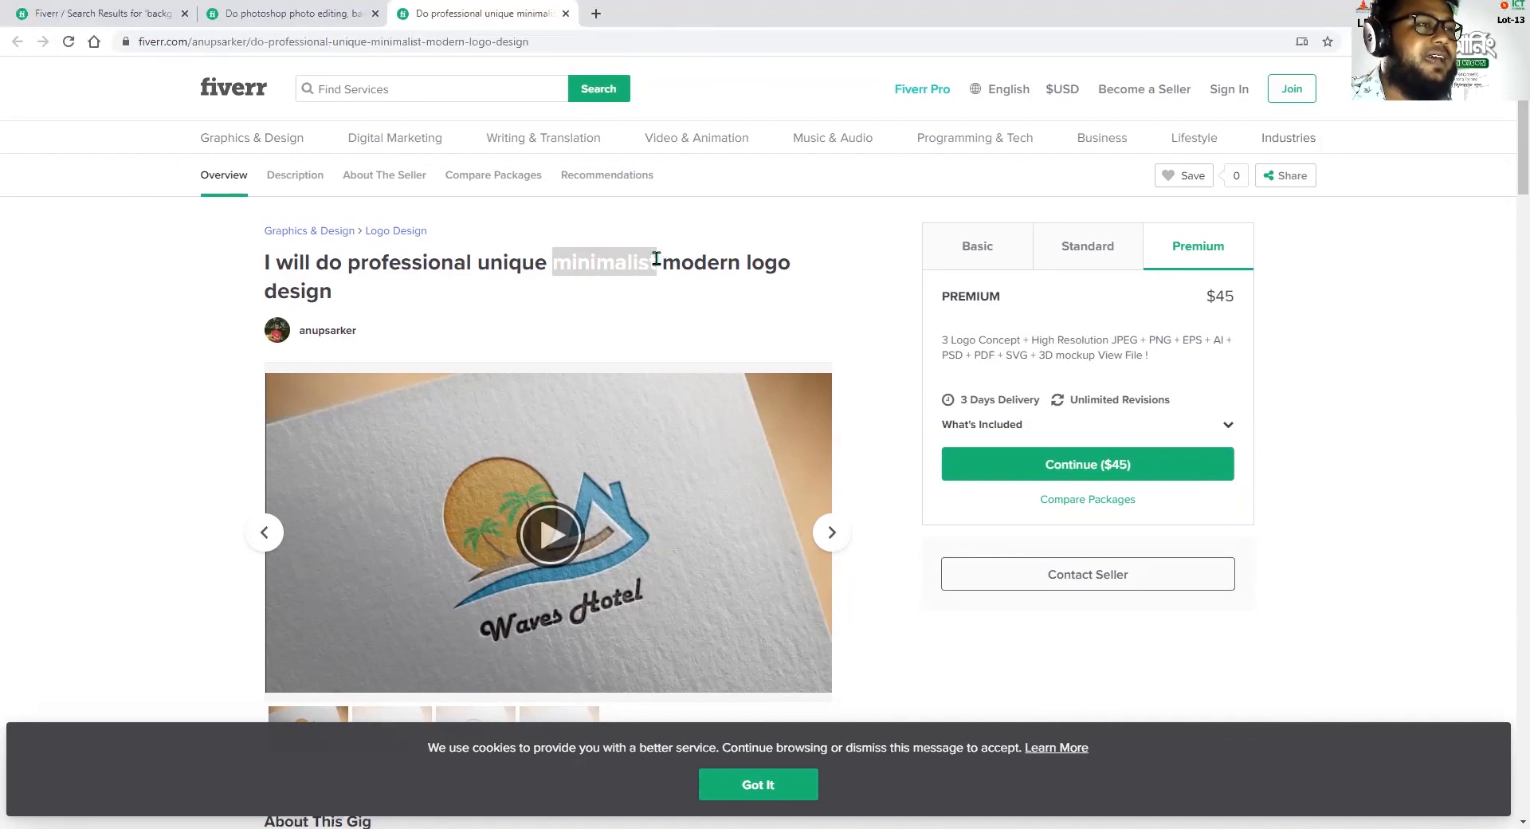
left_click_drag(477, 263, 534, 263)
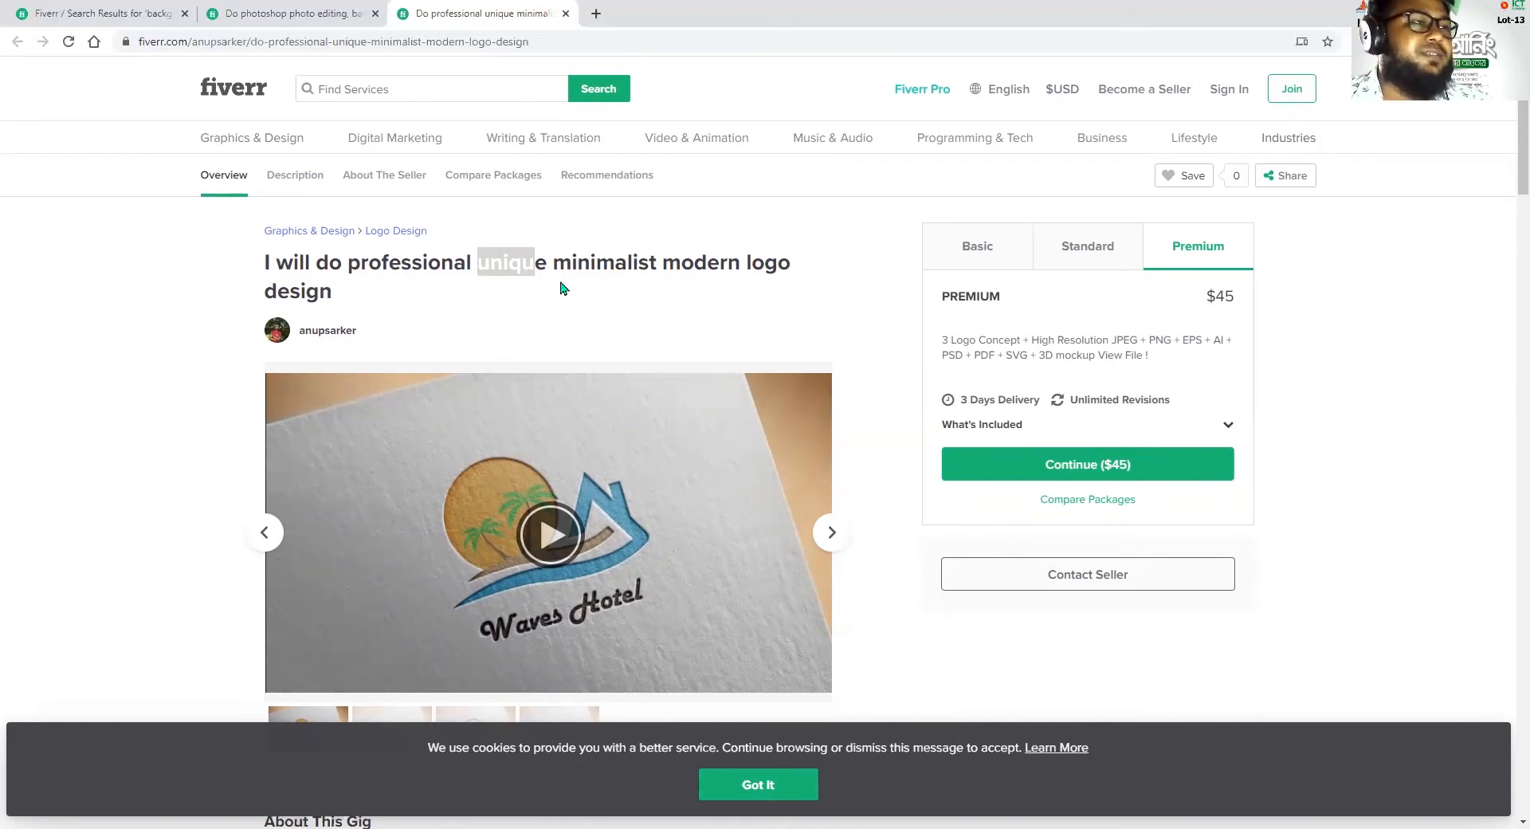
left_click(581, 264)
Look over the gig's gallery down to "About This Gig" and return to highlight "minimalist" in the title
scroll(709, 548, "down", 3)
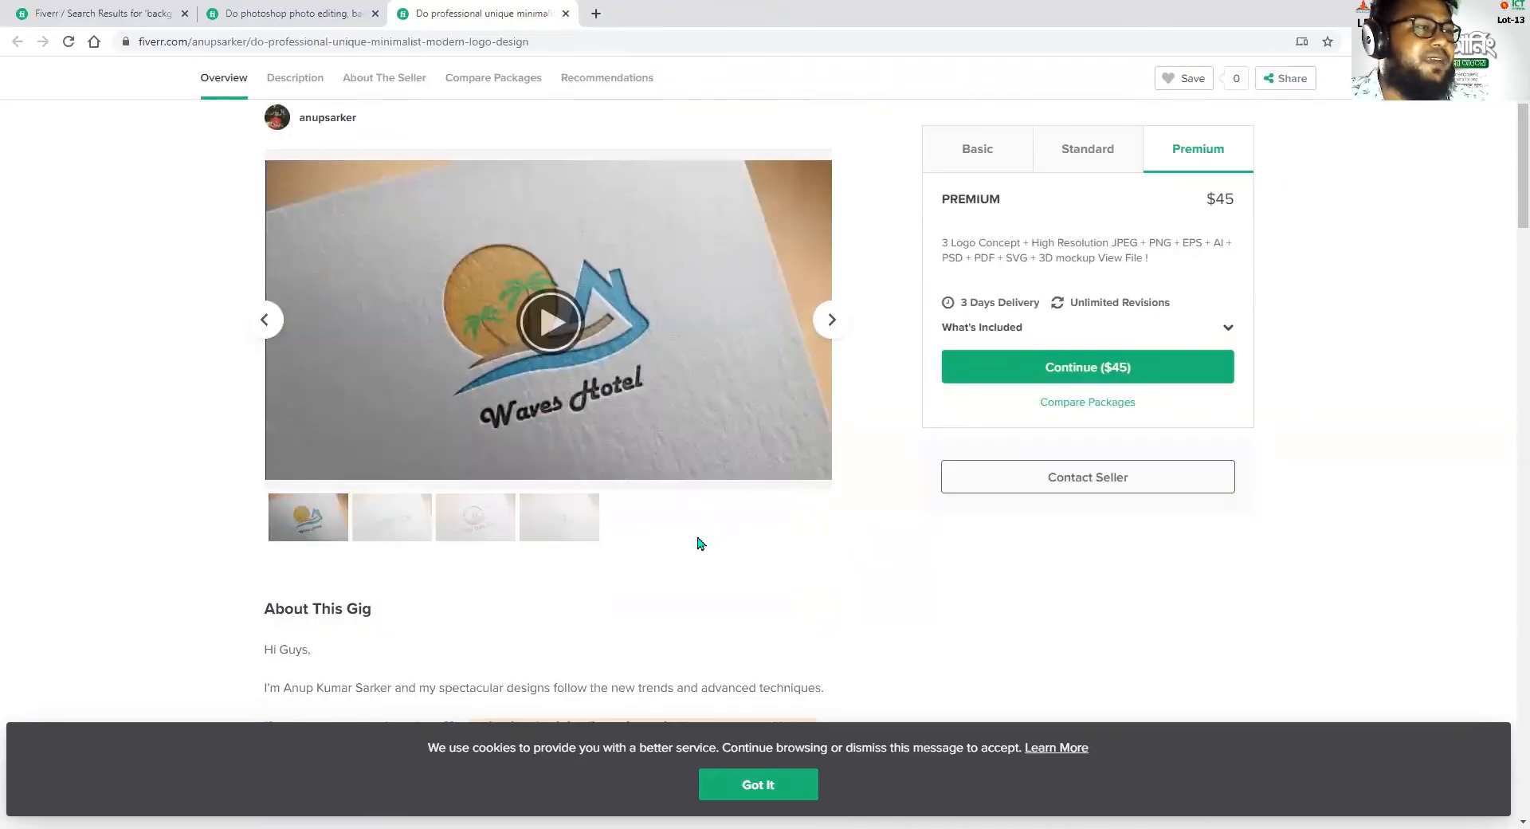
scroll(697, 543, "up", 3)
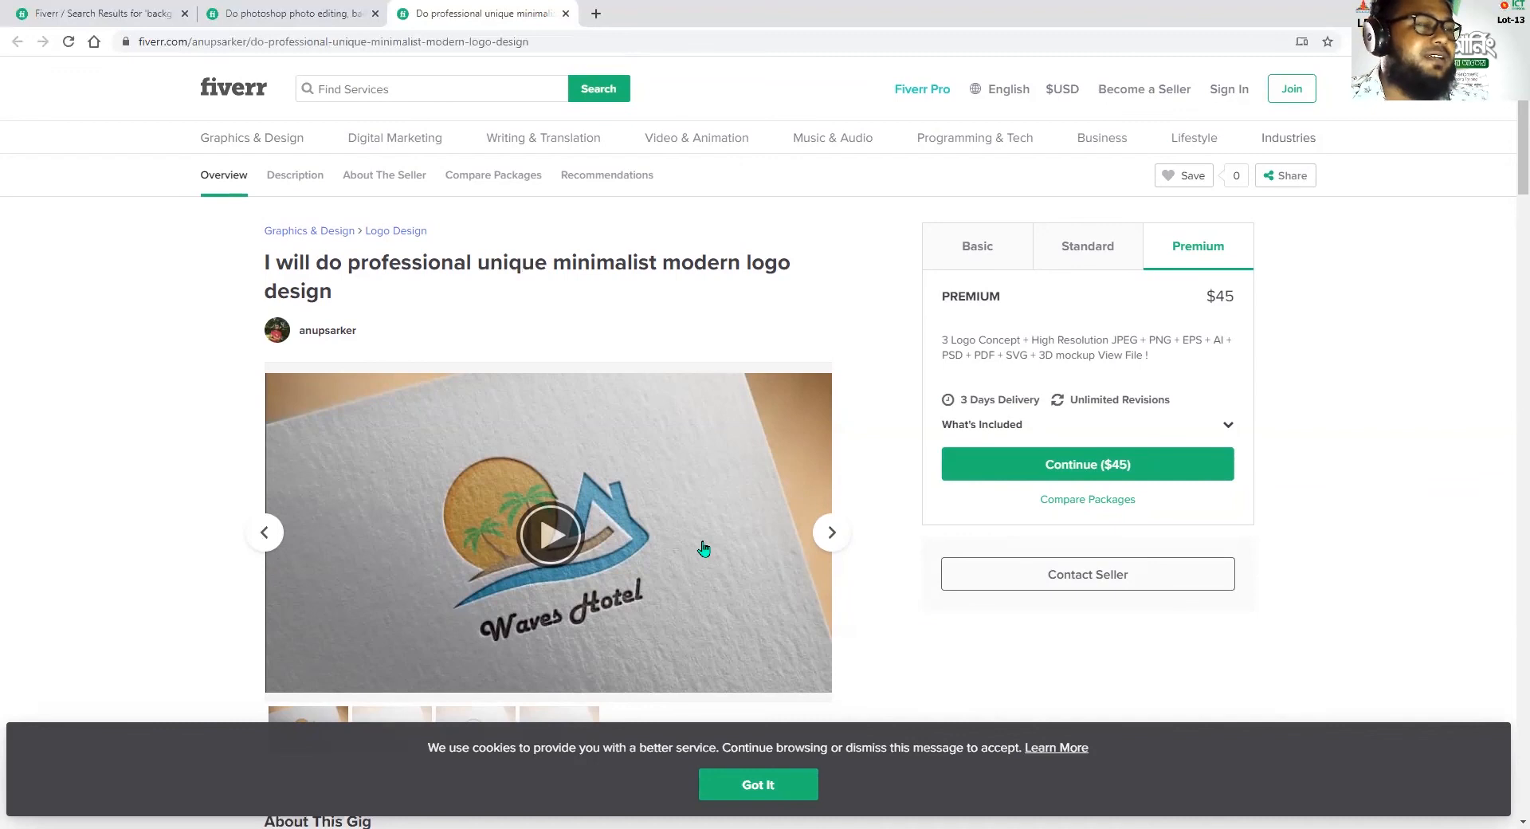
scroll(635, 314, "down", 2)
scroll(598, 260, "up", 1)
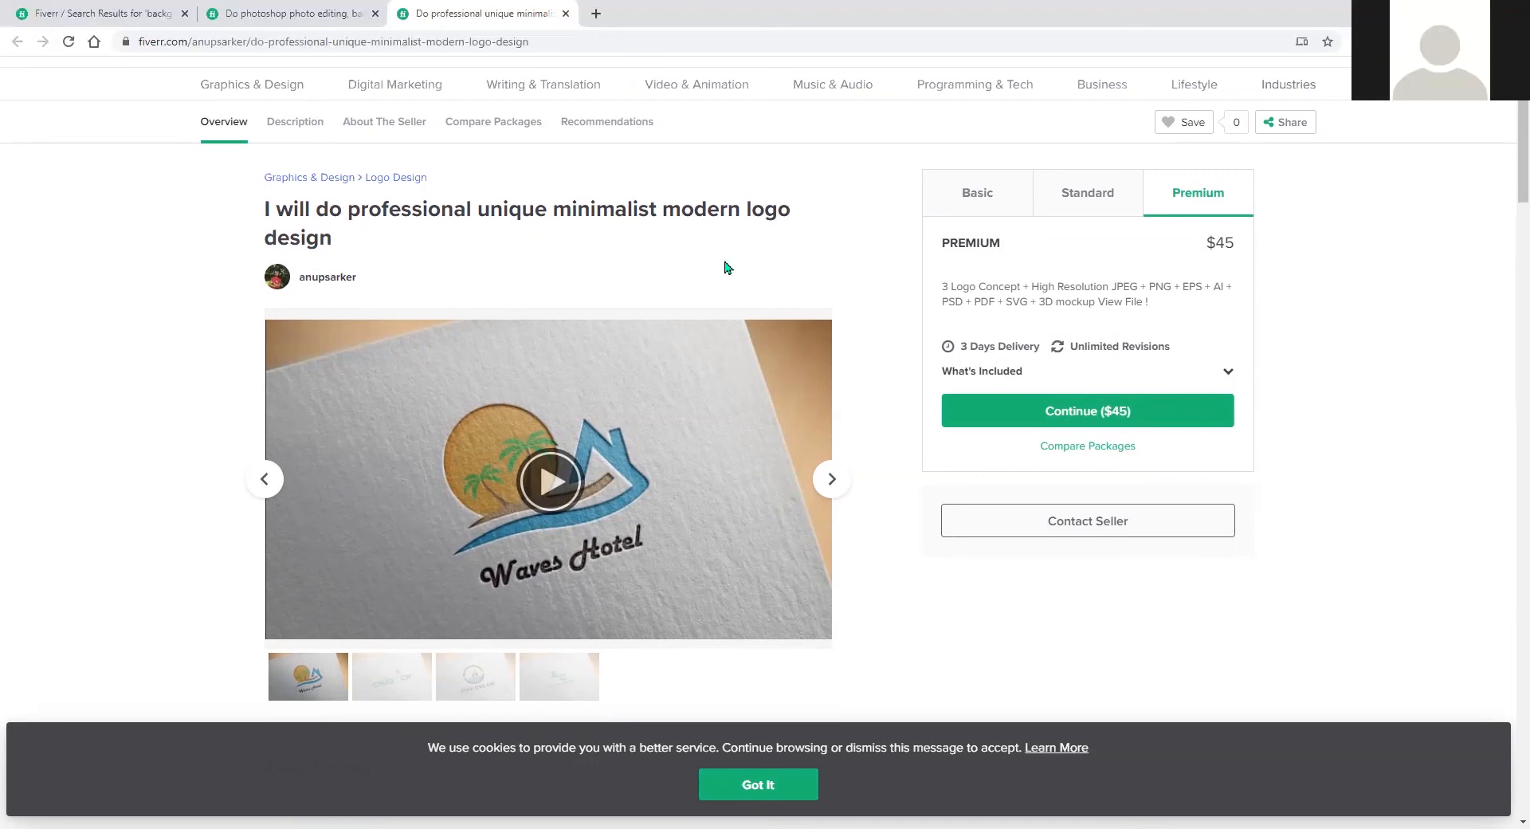
left_click_drag(551, 208, 649, 211)
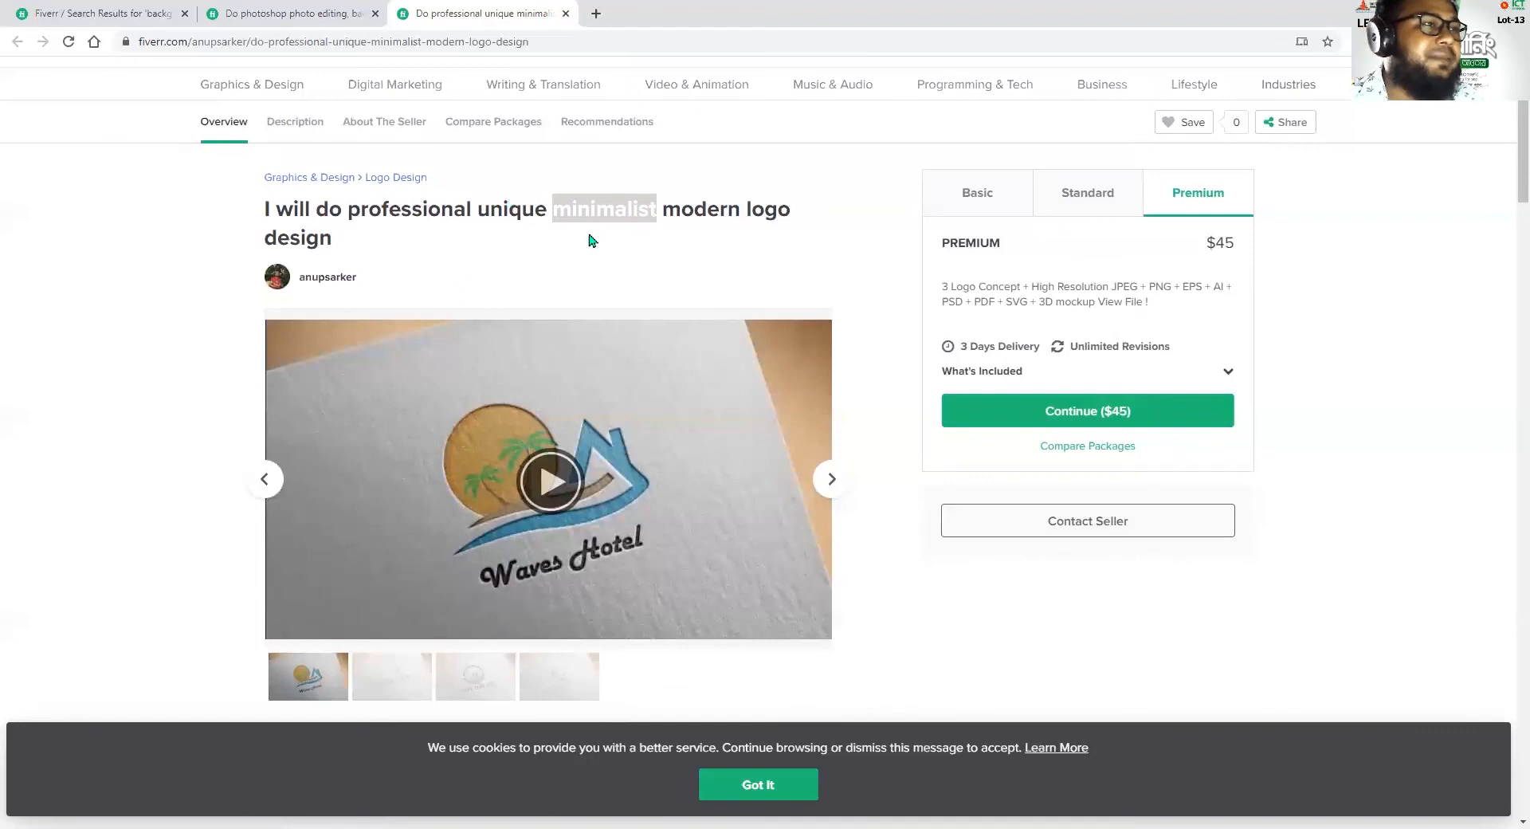
left_click(625, 209)
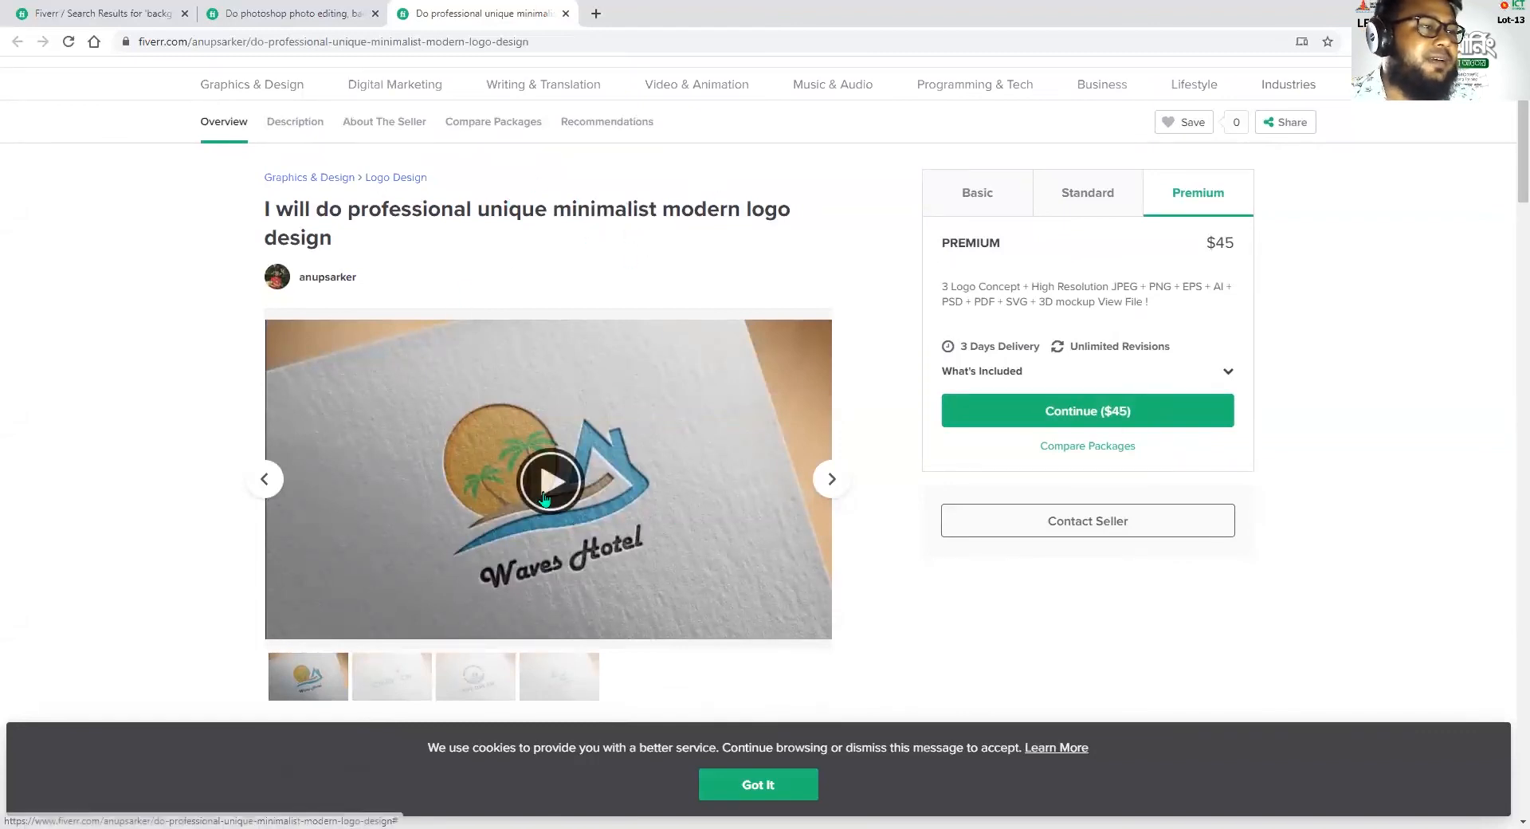
left_click_drag(552, 209, 656, 202)
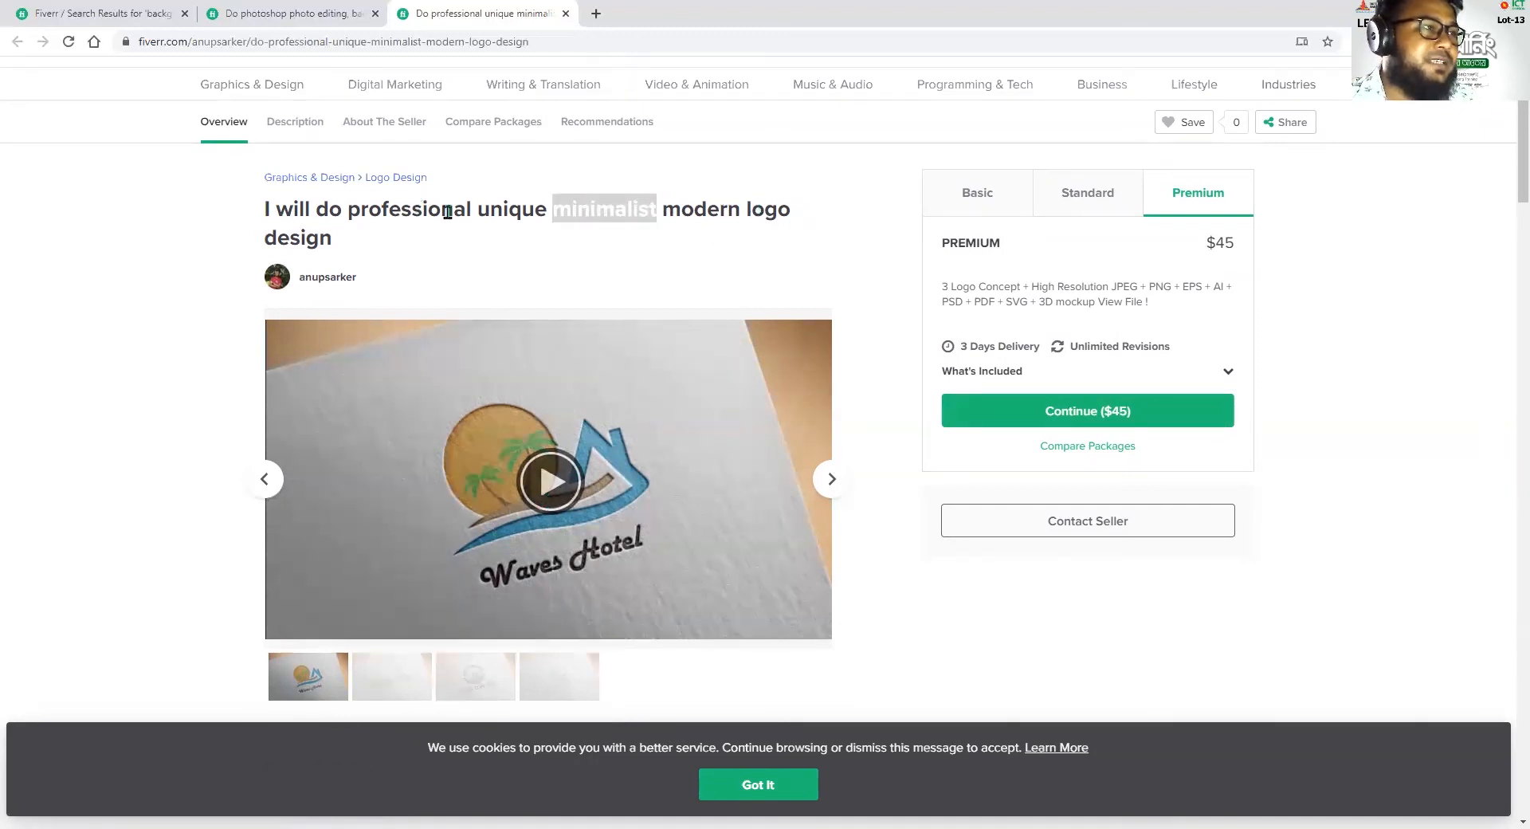
Examine the end of the gig title, highlighting "modern logo design" and the single word "logo"
left_click_drag(679, 209, 335, 243)
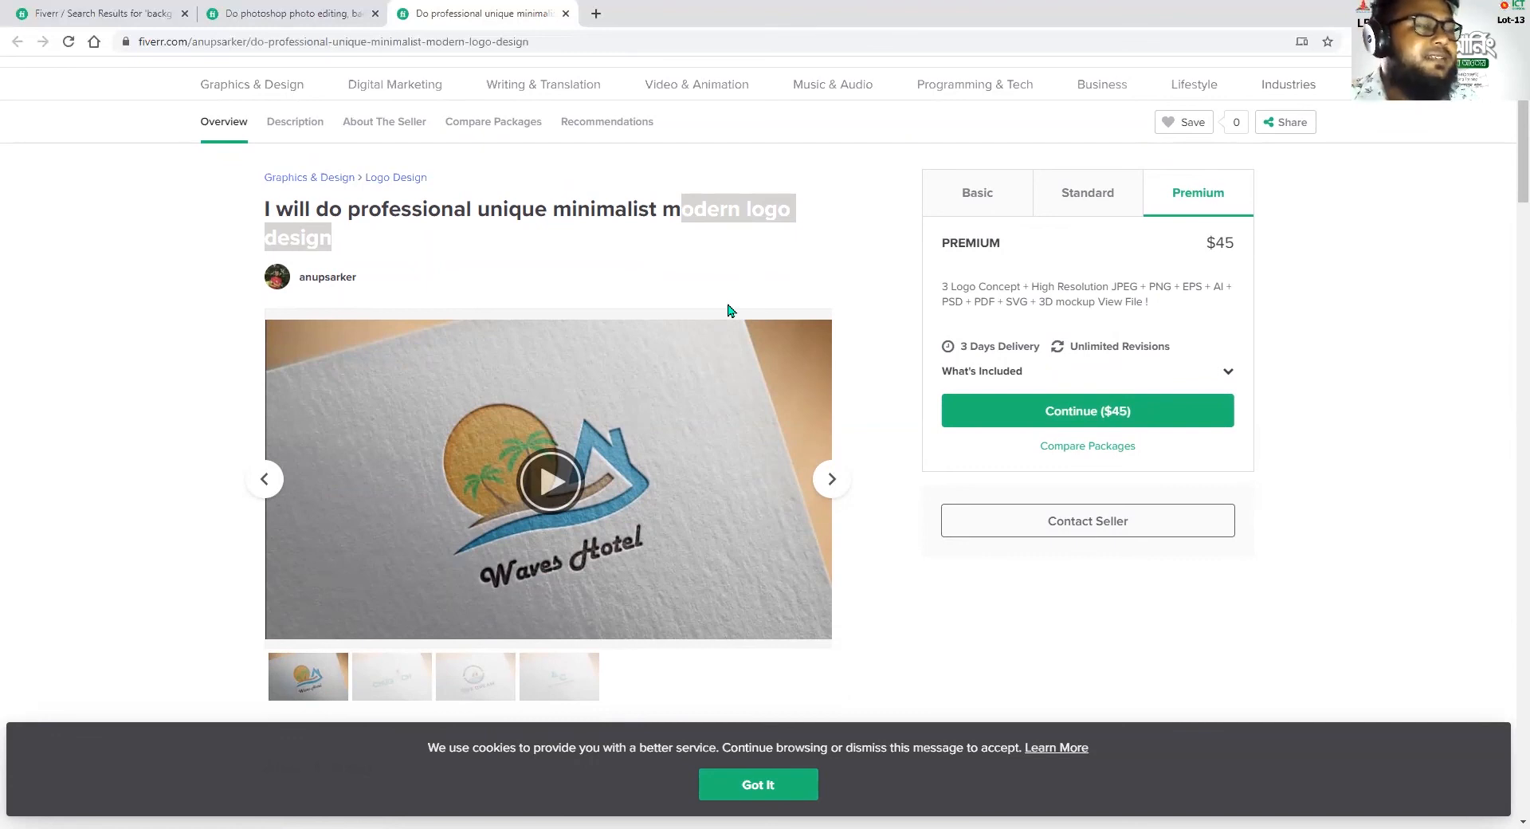
left_click(791, 225)
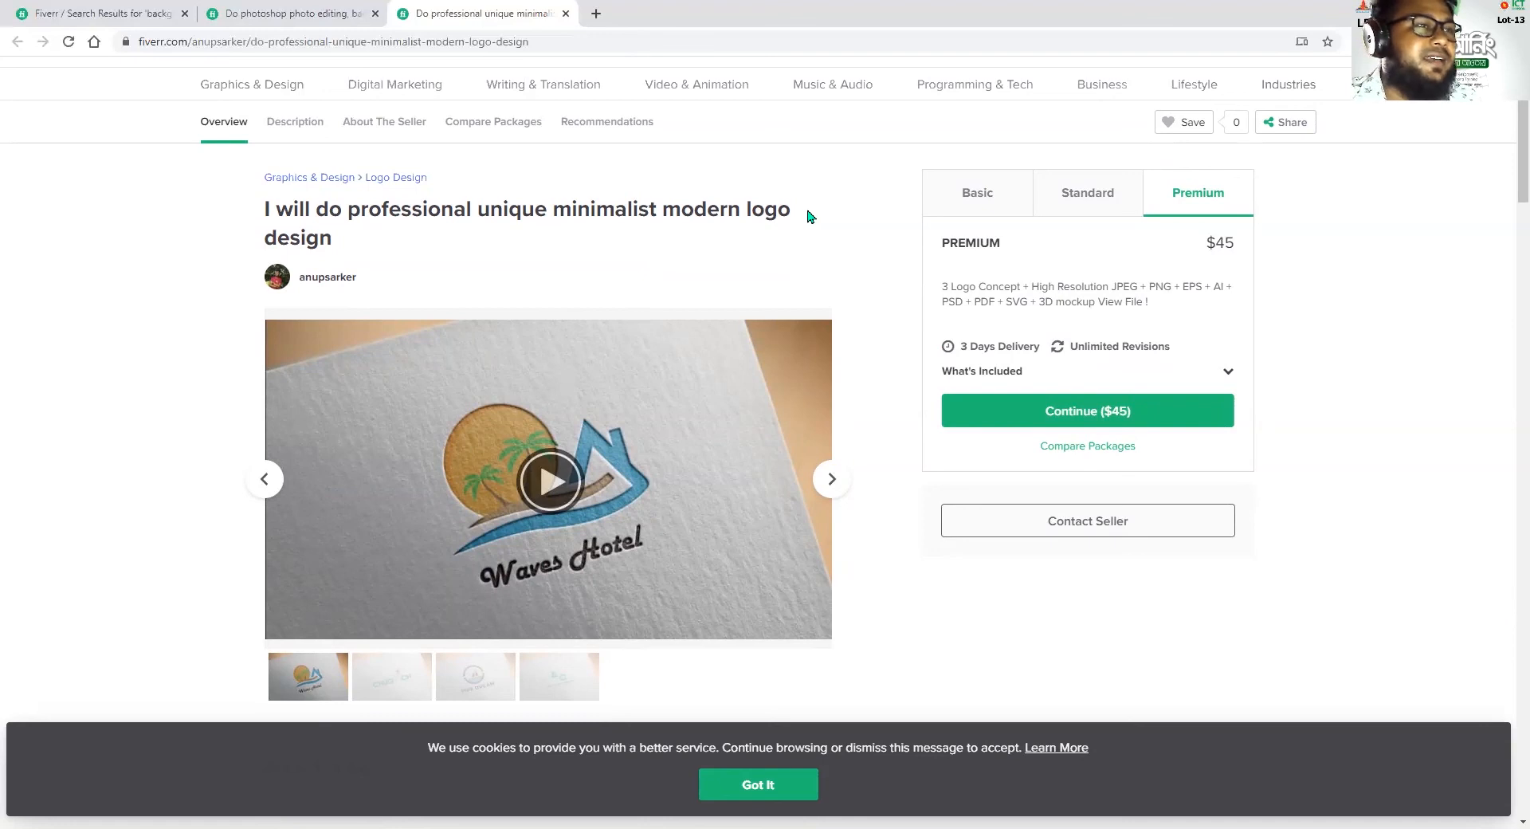
left_click_drag(749, 205, 805, 211)
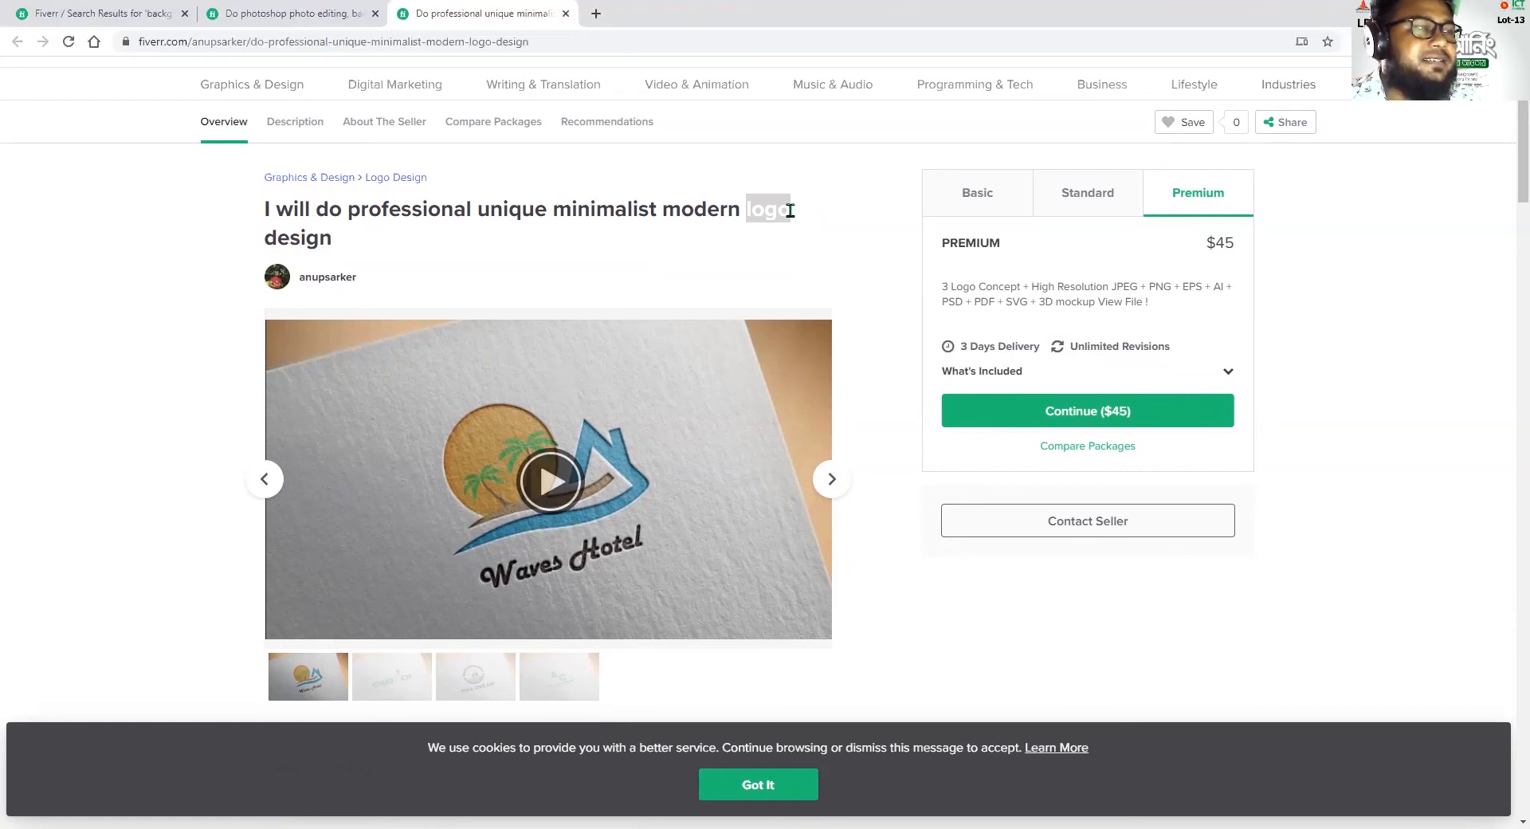
left_click(789, 210)
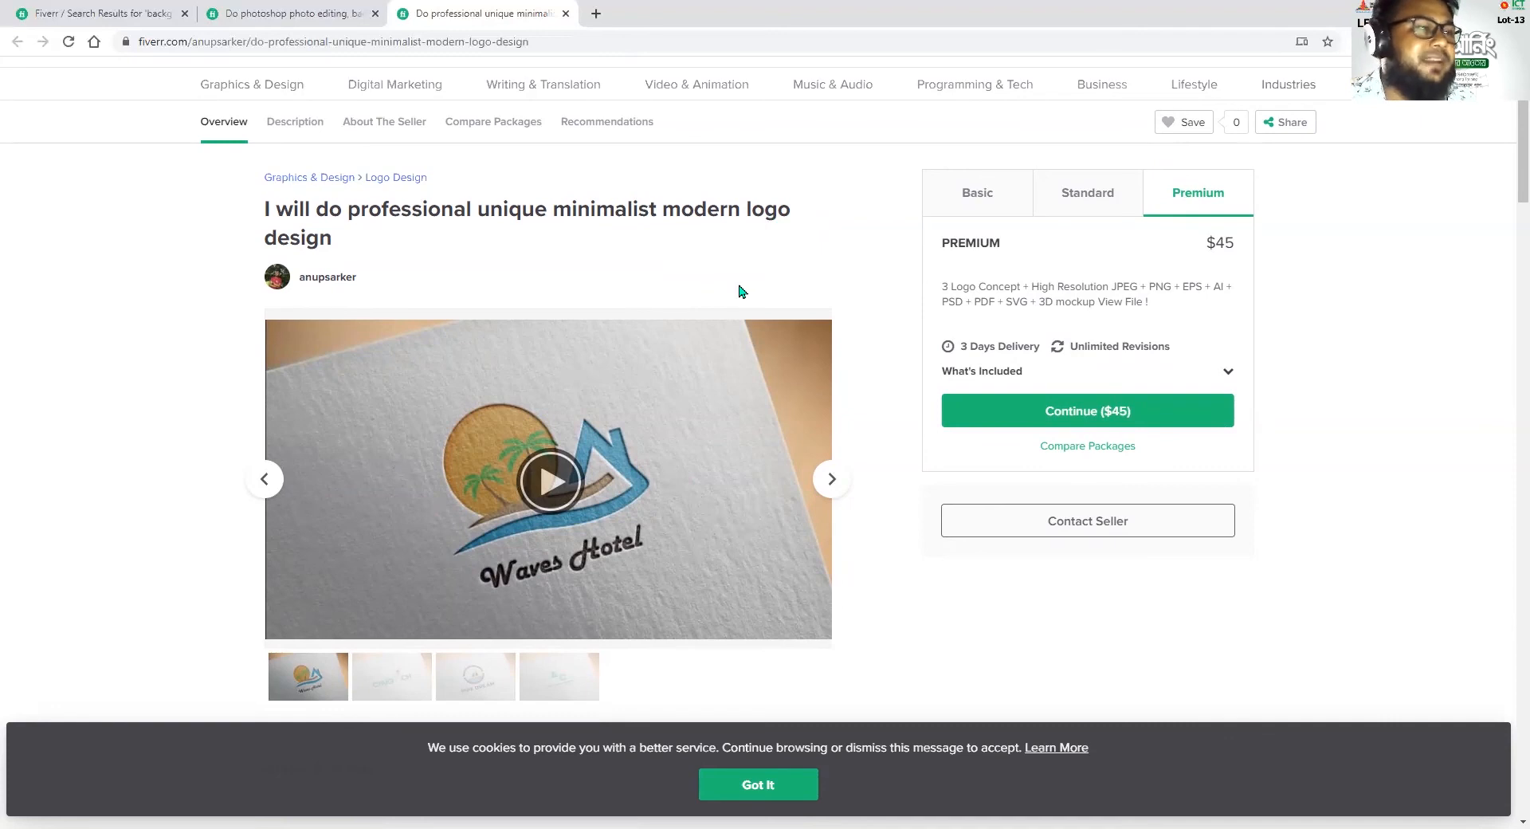
Show the gig's Standard package, highlight its price and look over the gallery below the title
scroll(682, 573, "down", 2)
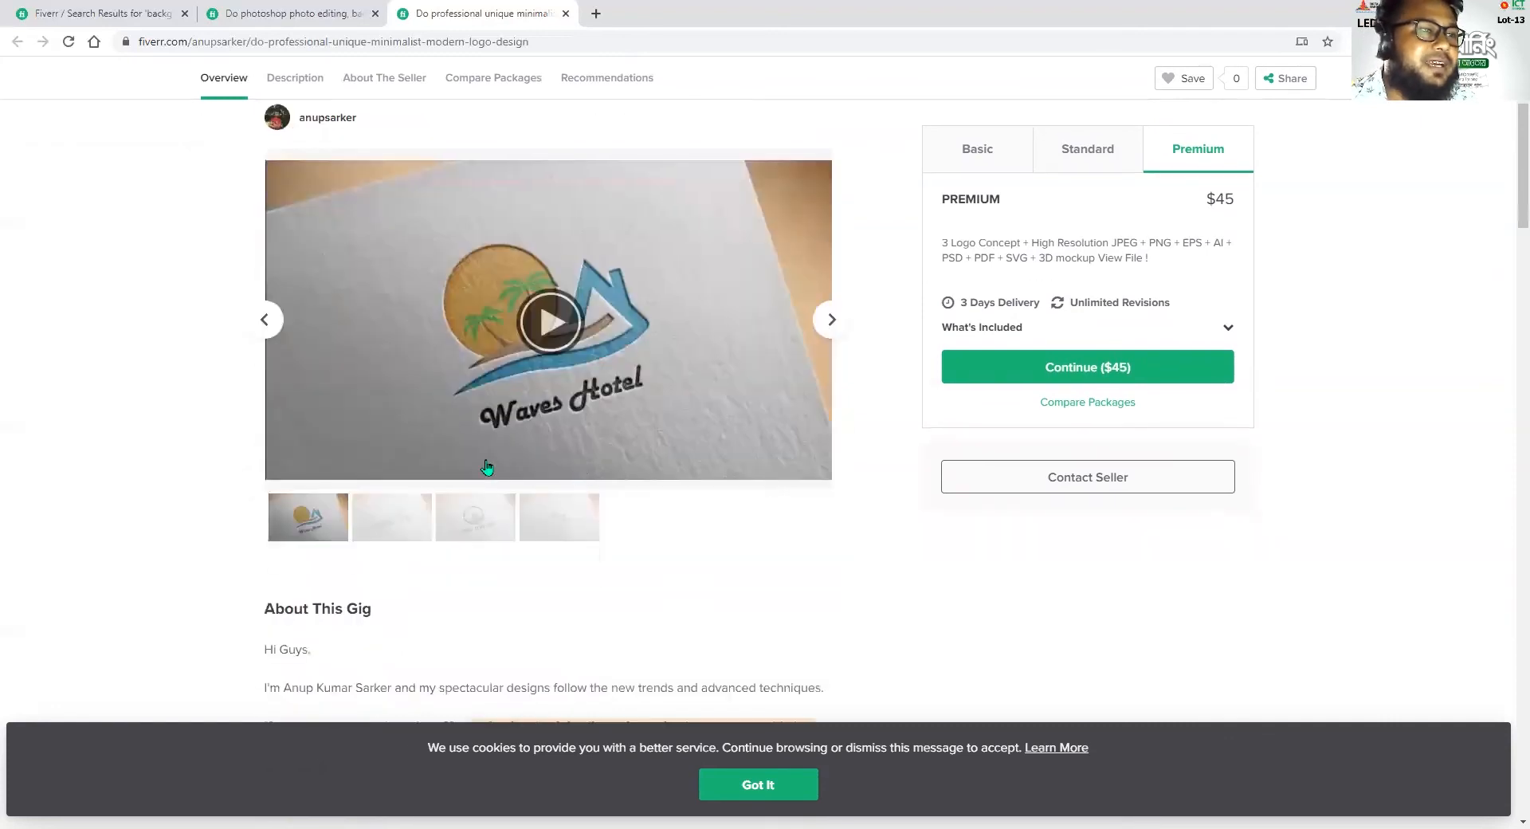
scroll(675, 614, "up", 3)
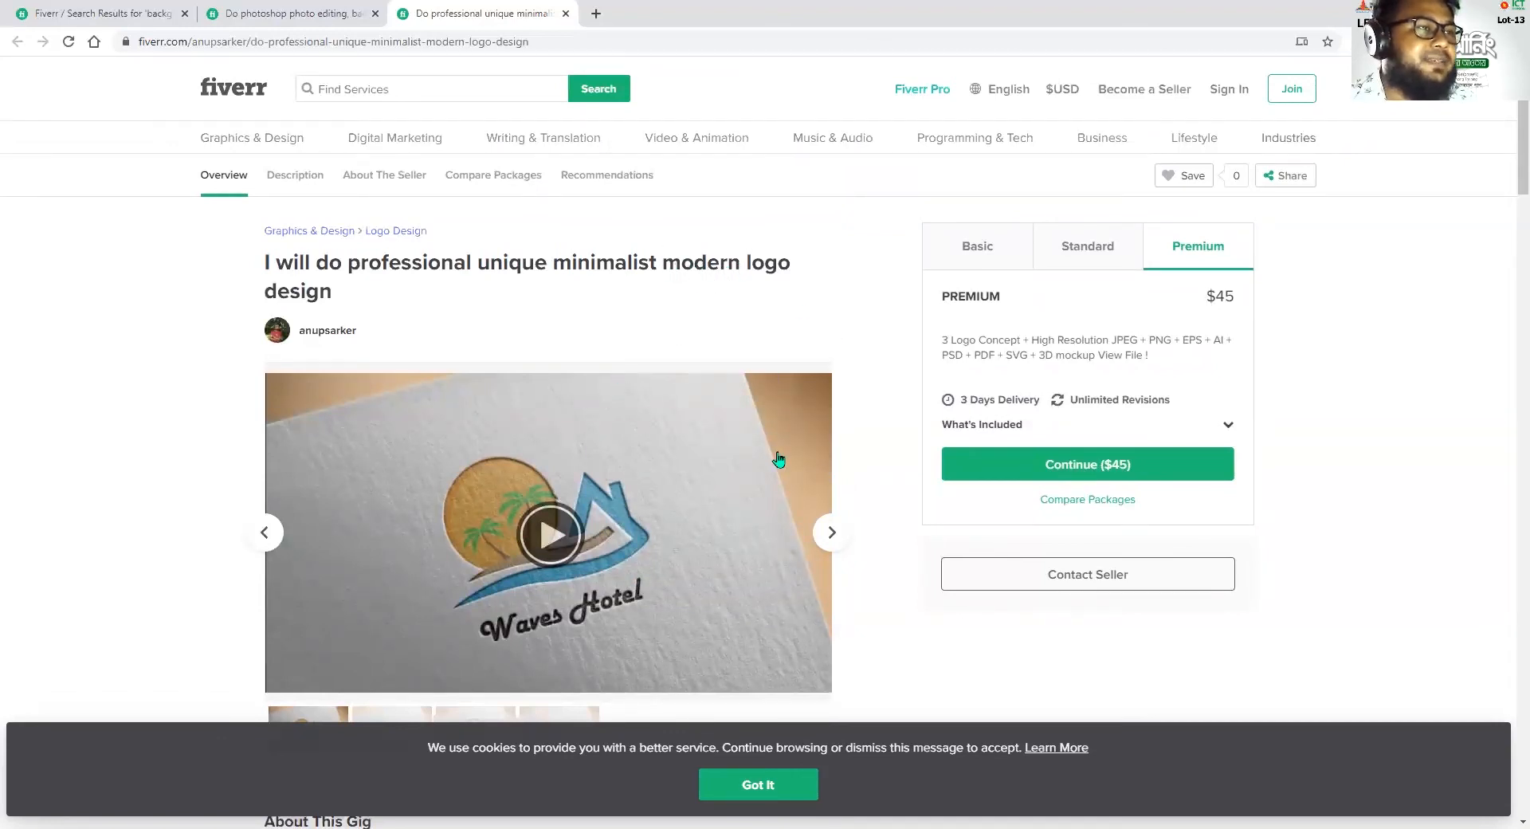
left_click(1090, 254)
double_click(1217, 293)
scroll(850, 567, "down", 1)
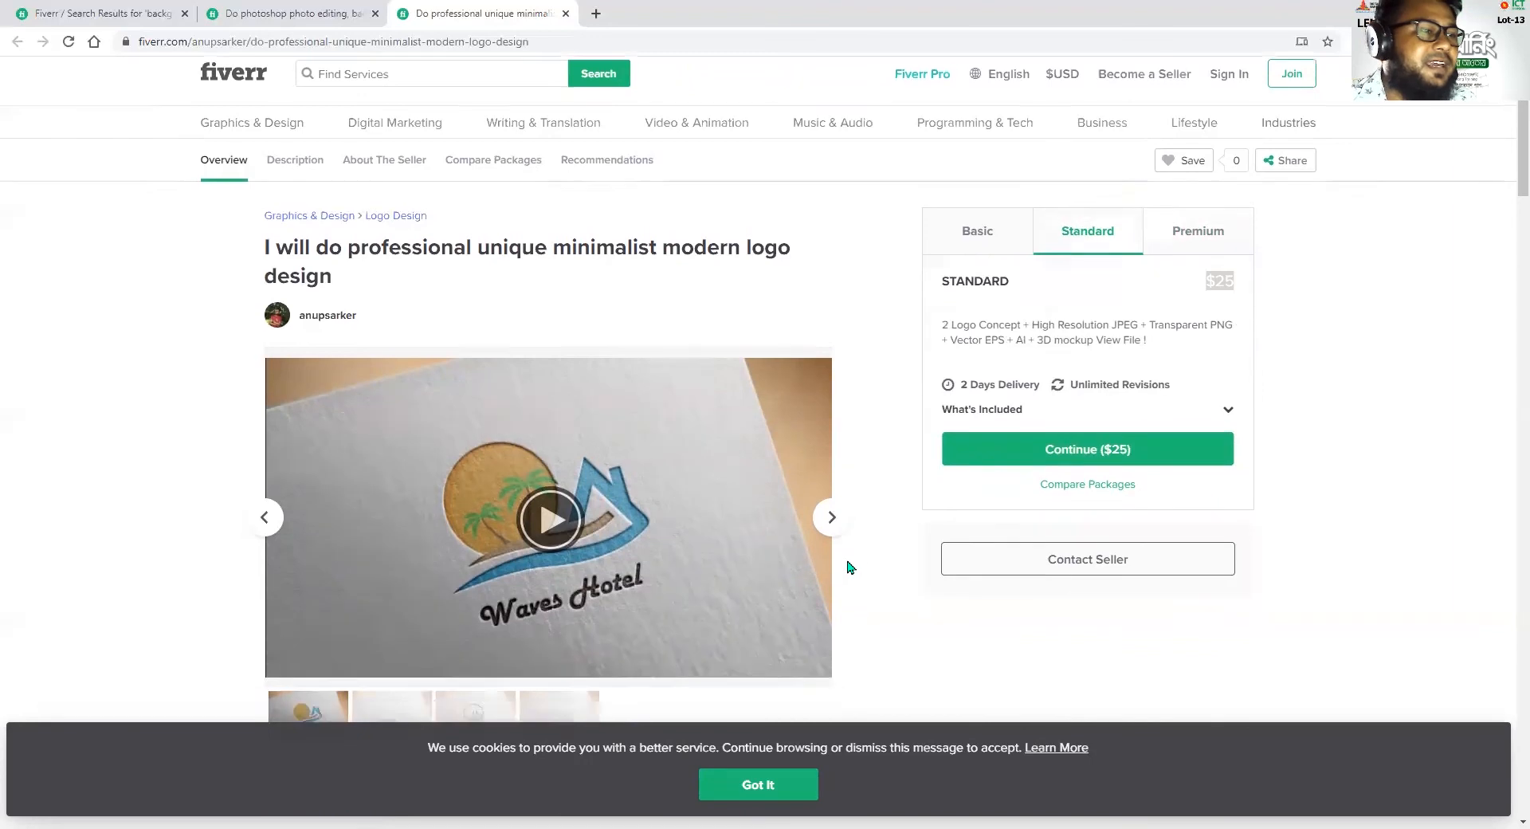
scroll(813, 565, "down", 3)
scroll(765, 494, "up", 3)
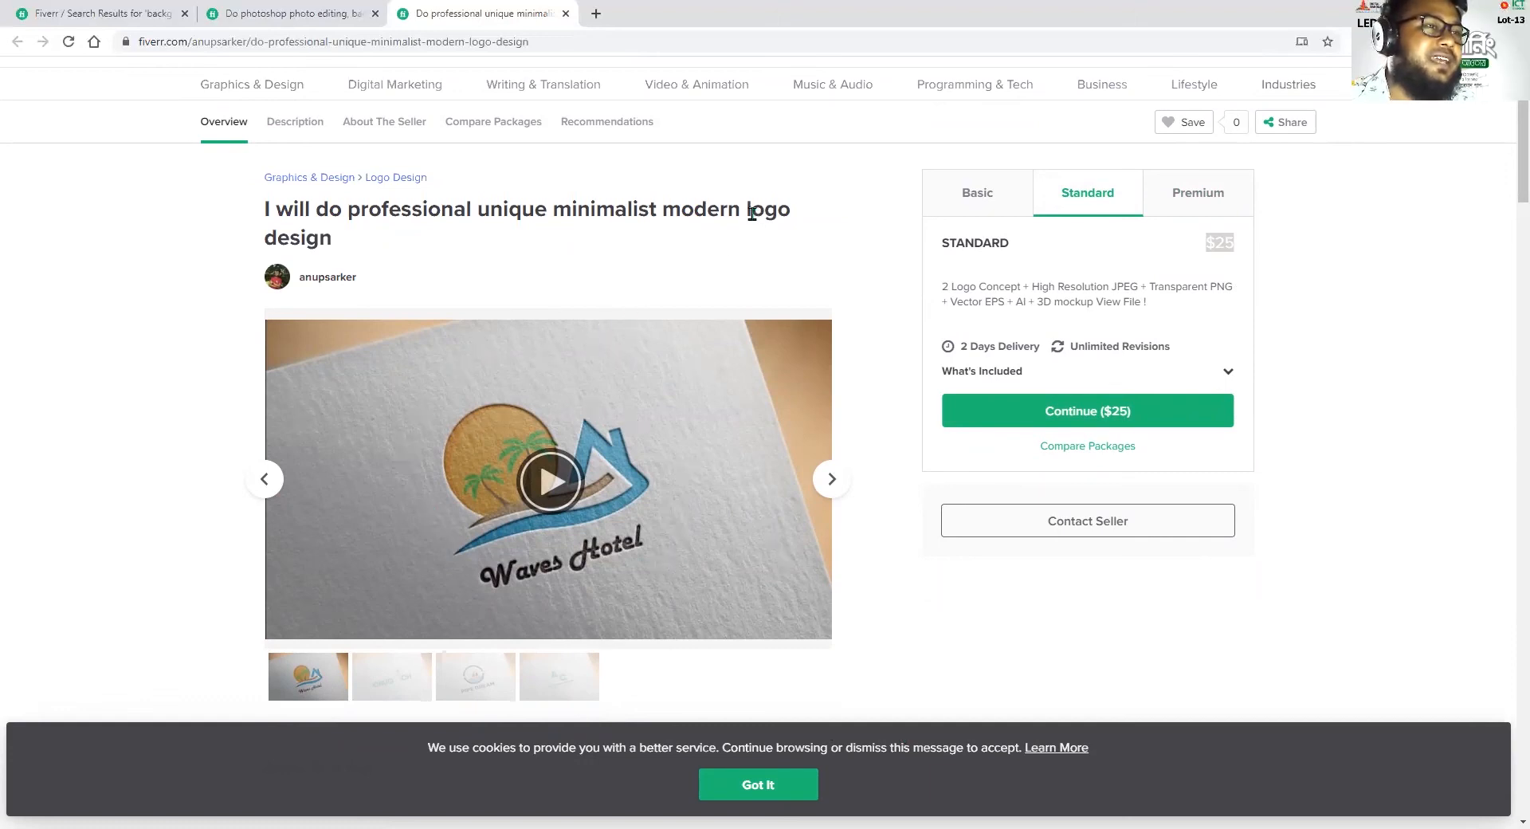
Highlight the keyword "logo" in the gig title again and clear the selection
left_click_drag(746, 209, 793, 211)
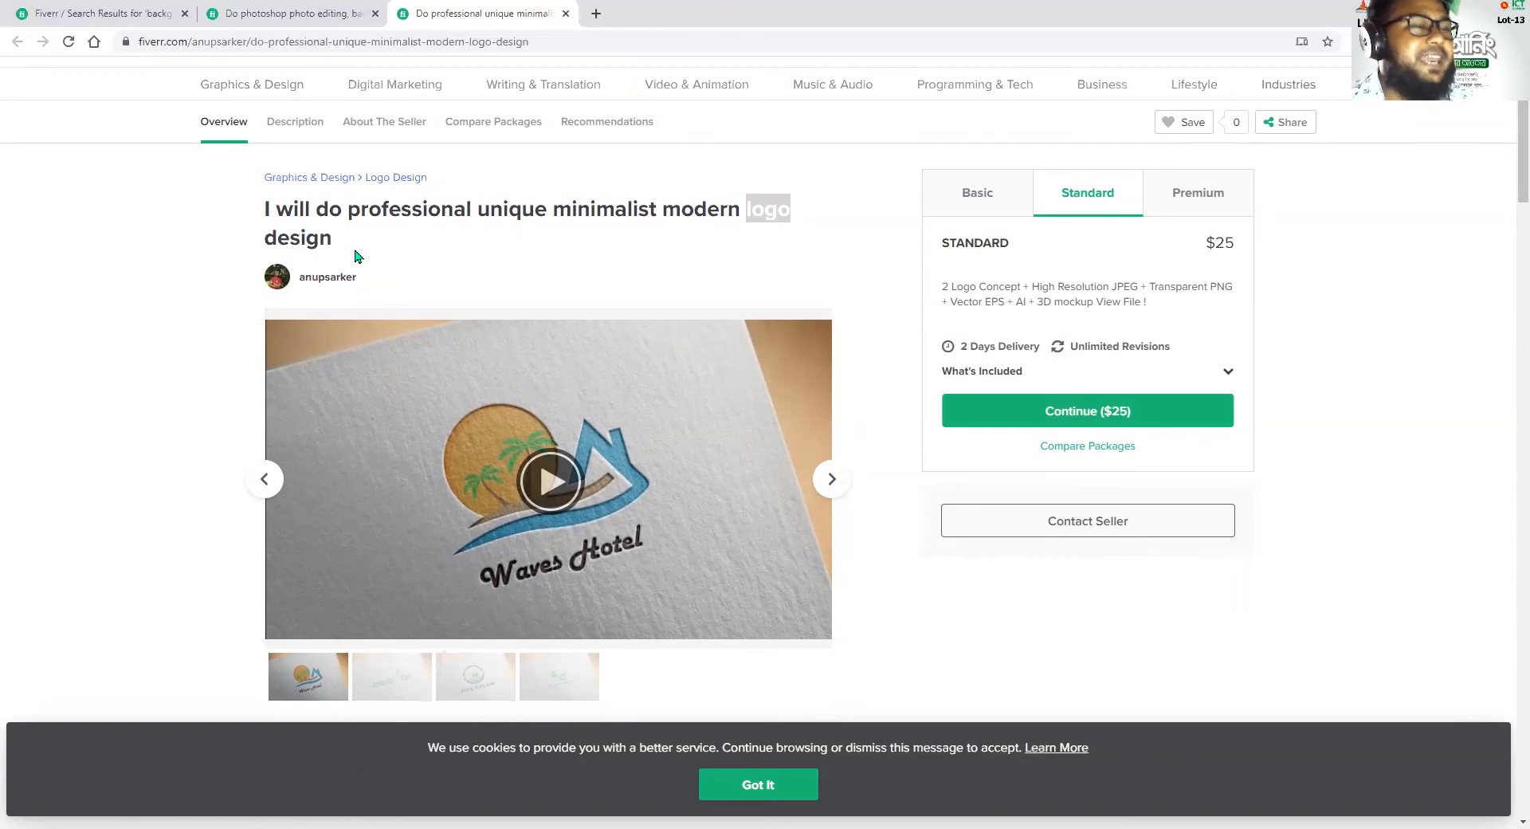
left_click(747, 206)
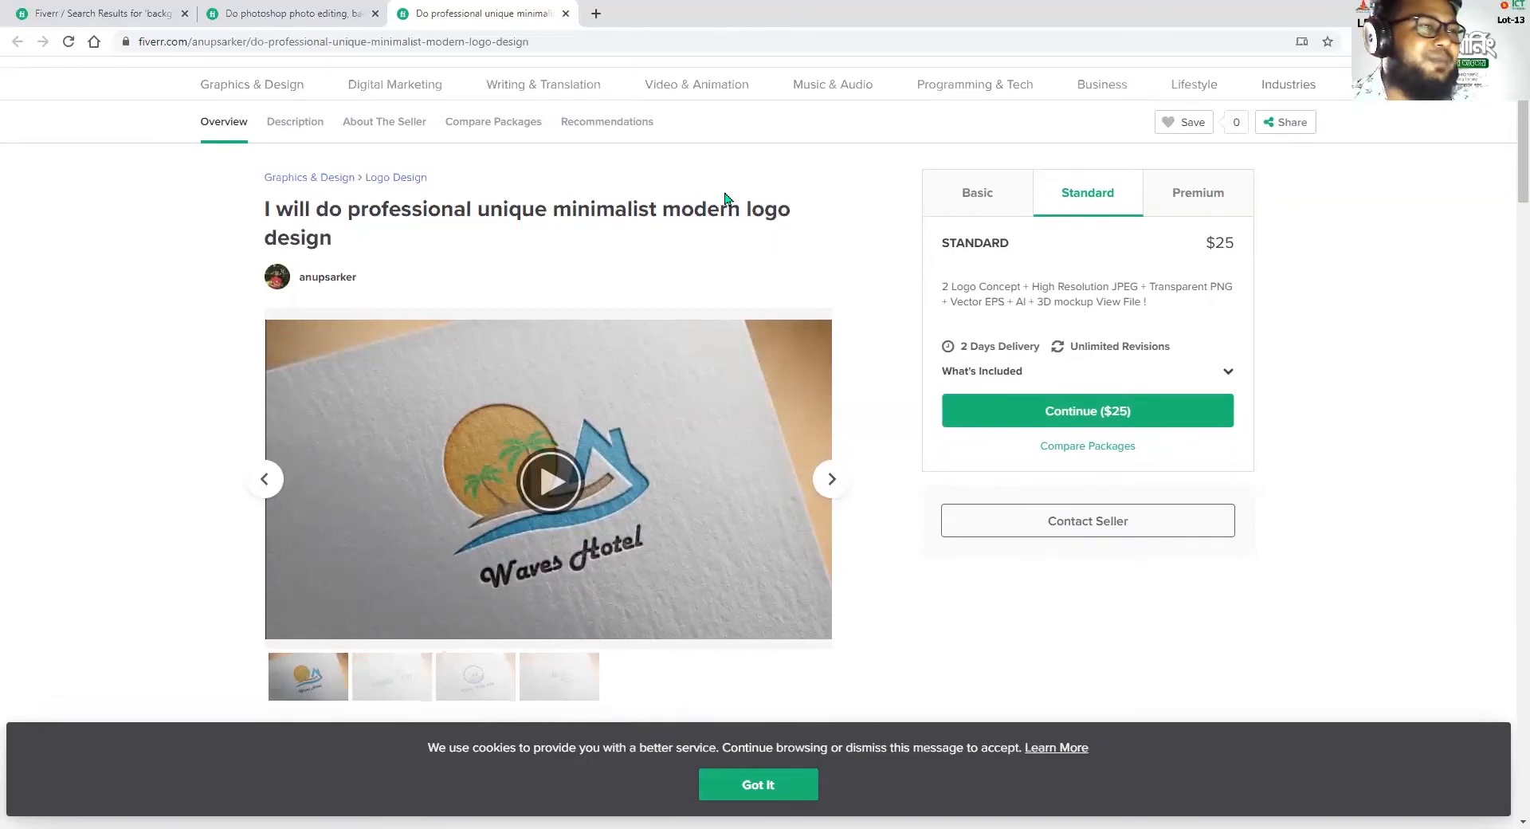
left_click_drag(747, 208, 777, 208)
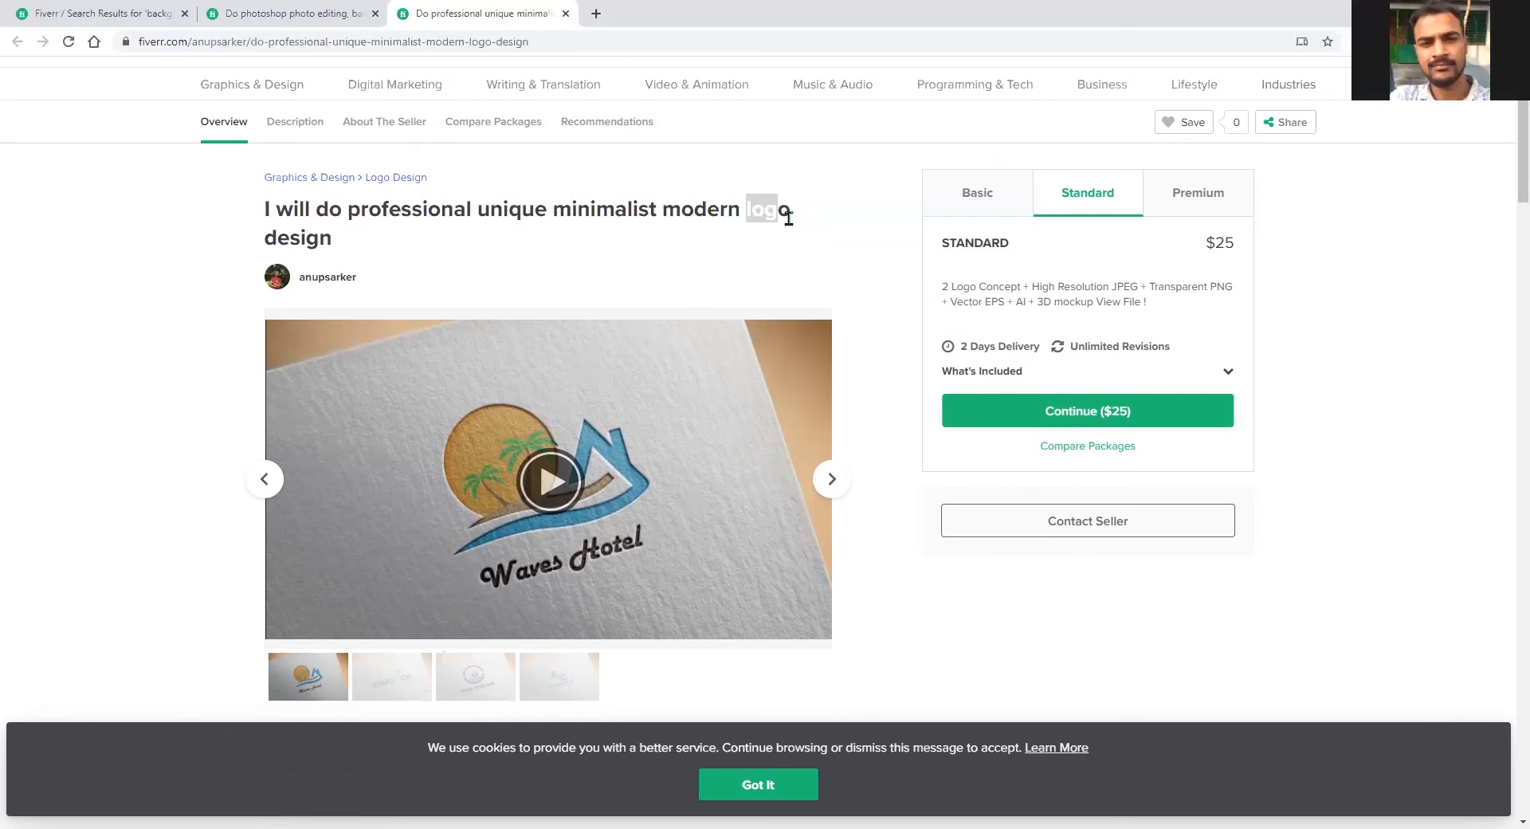
left_click(800, 245)
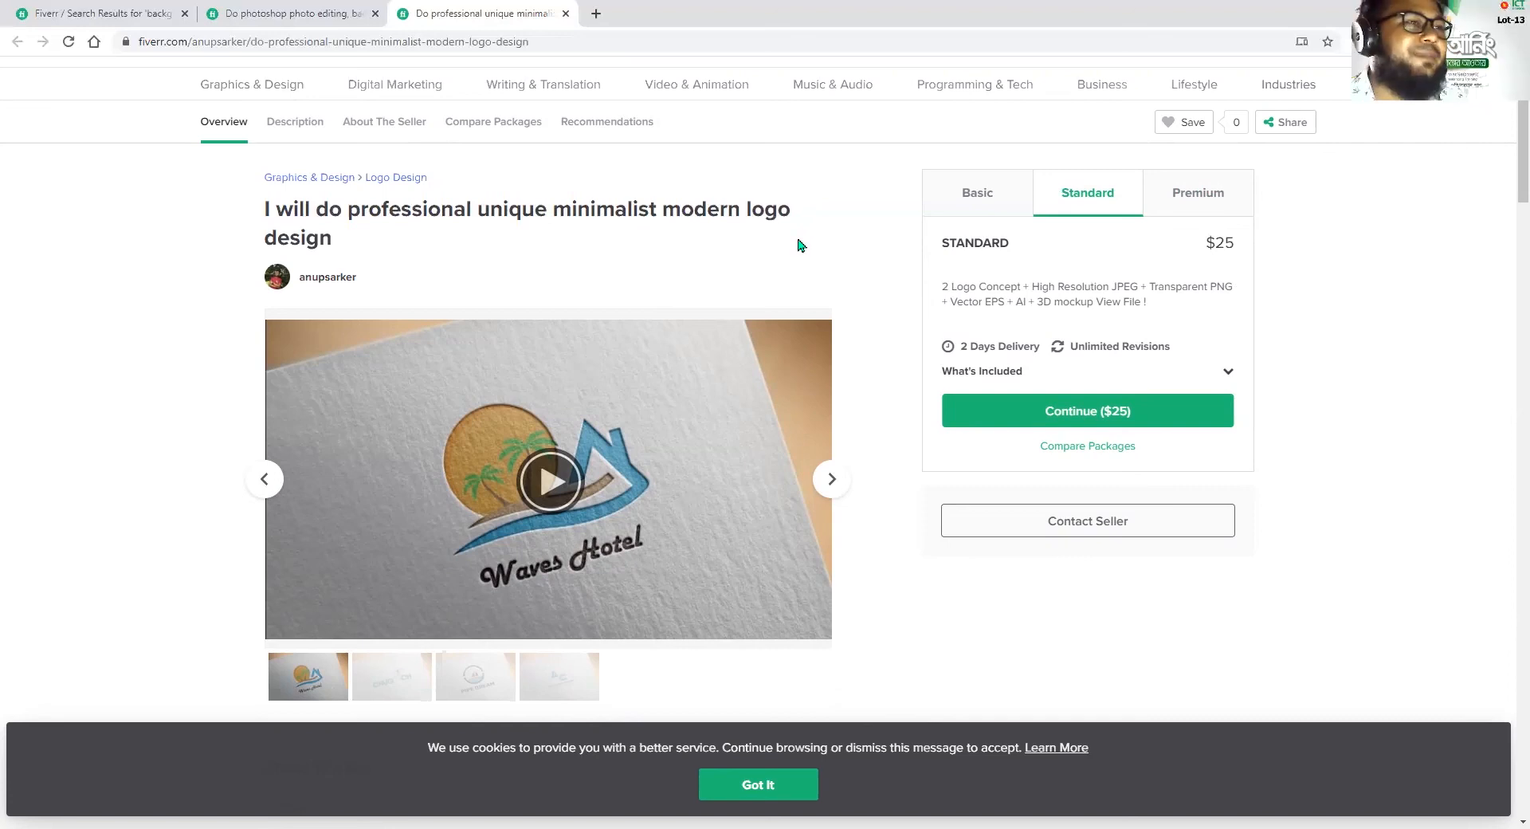